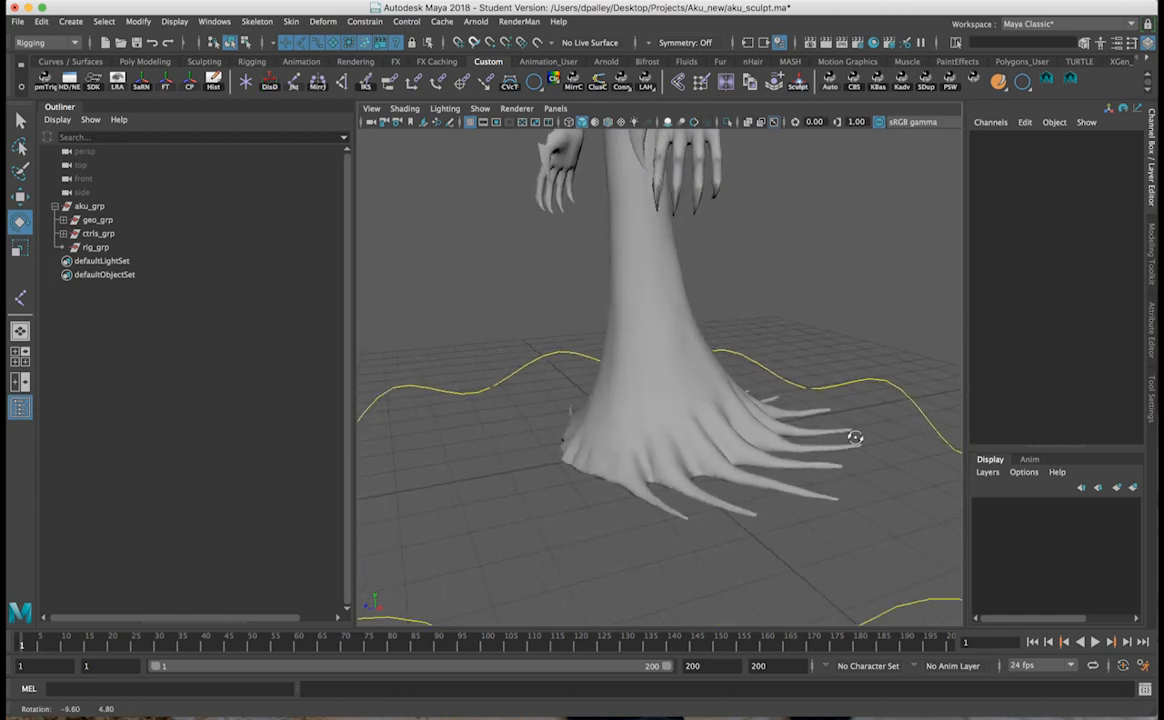
Examine the lower part of the character's body and the spikes around its base from several angles.
left_click(634, 468)
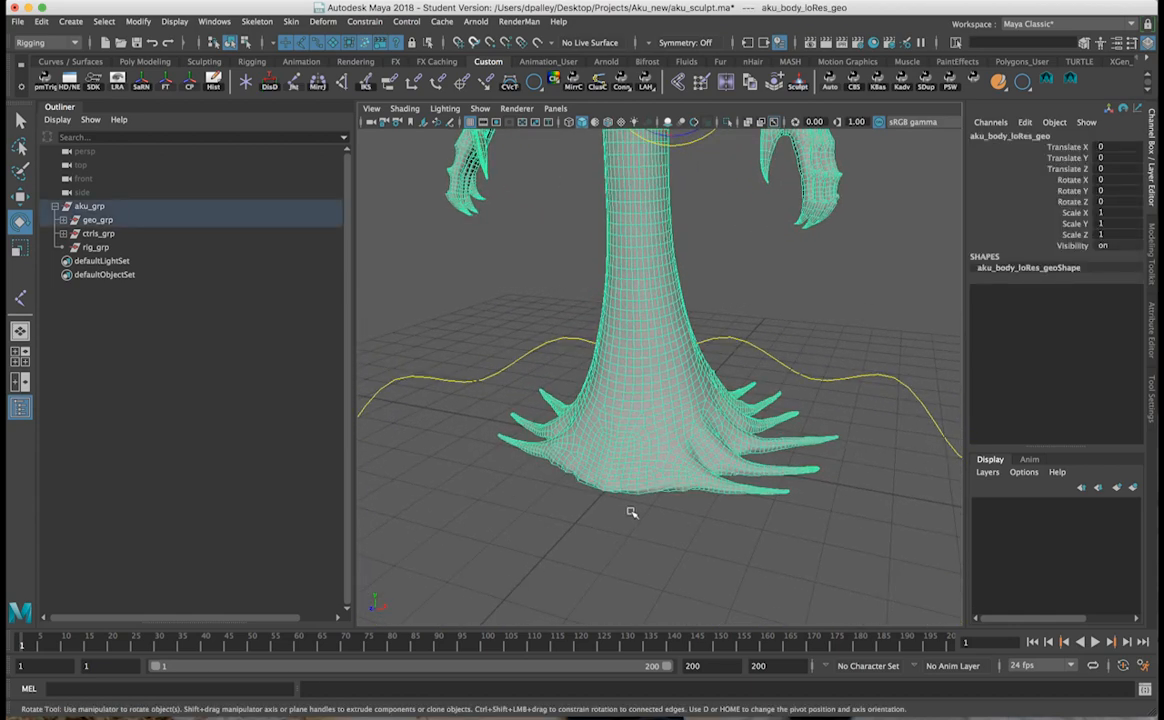
left_click(631, 512)
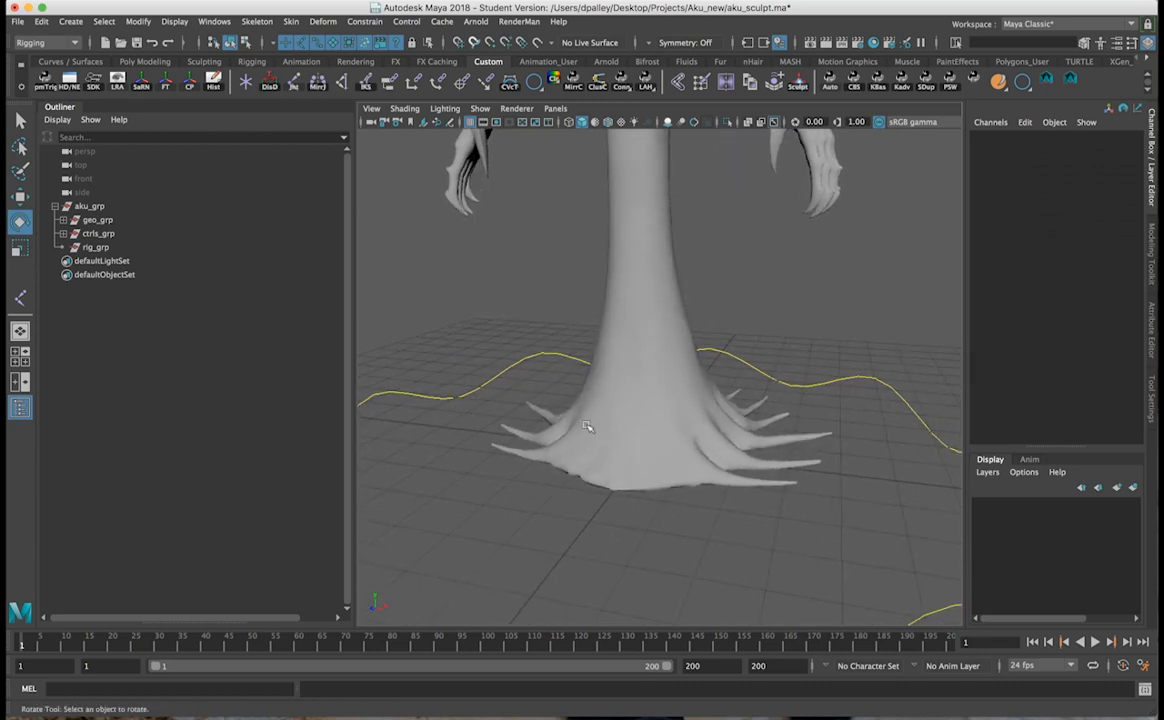
left_click_drag(655, 400, 675, 429, "alt")
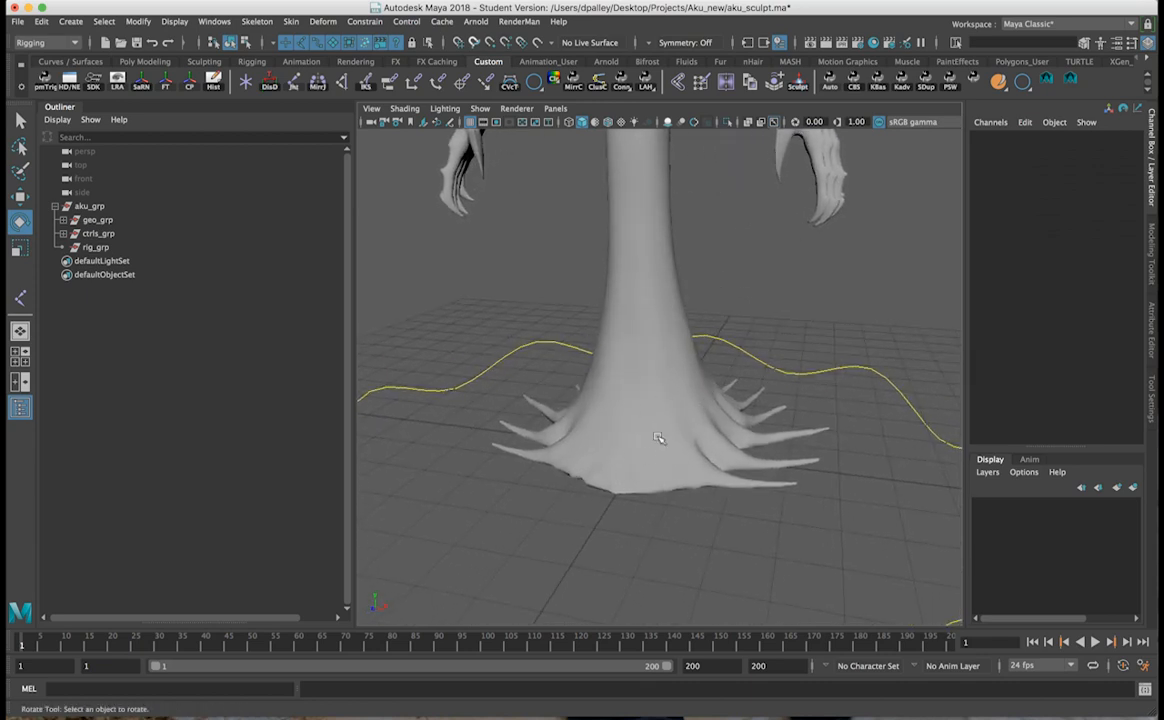
mouse_move(656, 452)
left_mouse_down("alt")
mouse_move(562, 435)
mouse_move(612, 440)
mouse_move(707, 408)
mouse_move(650, 440)
mouse_move(590, 442)
left_mouse_up("alt")
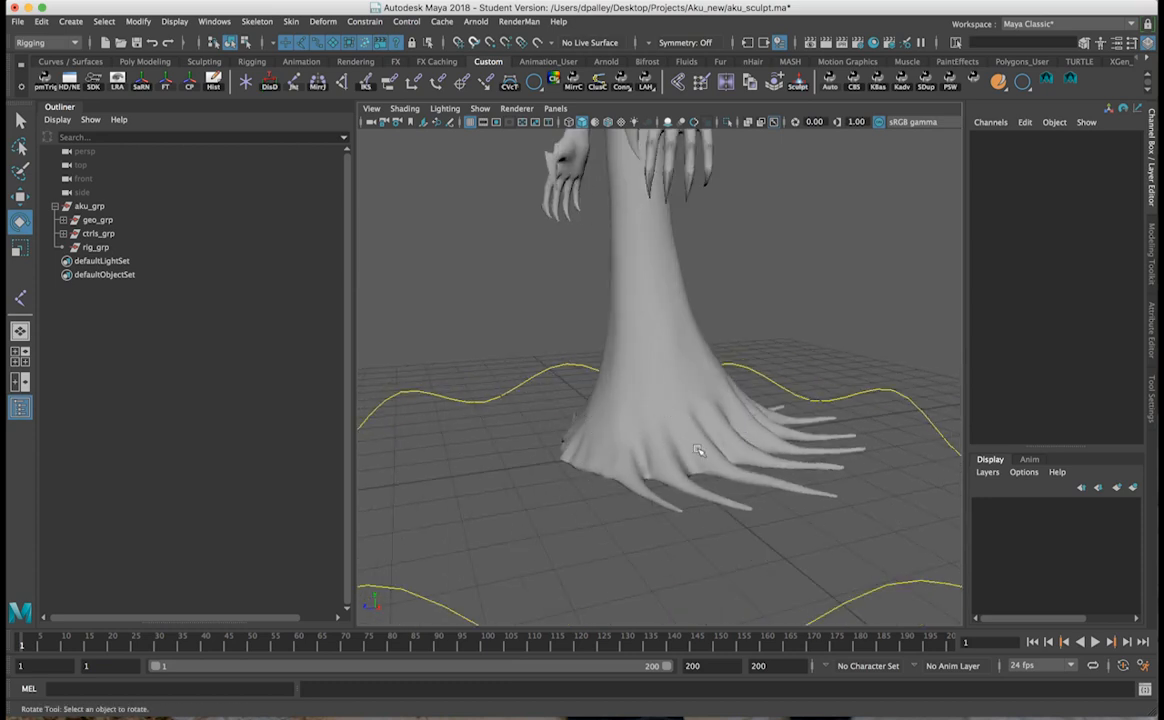
left_click_drag(565, 394, 565, 387, "alt")
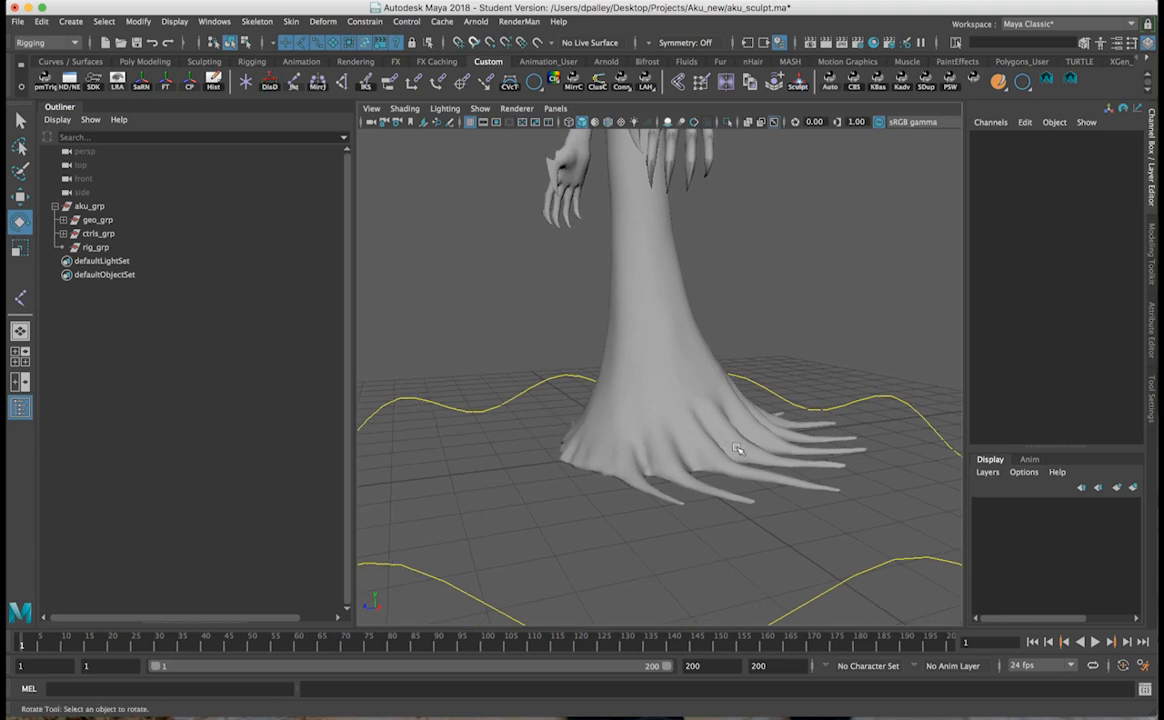
mouse_move(547, 475)
left_mouse_down("alt")
mouse_move(657, 403)
mouse_move(600, 440)
mouse_move(617, 463)
left_mouse_up("alt")
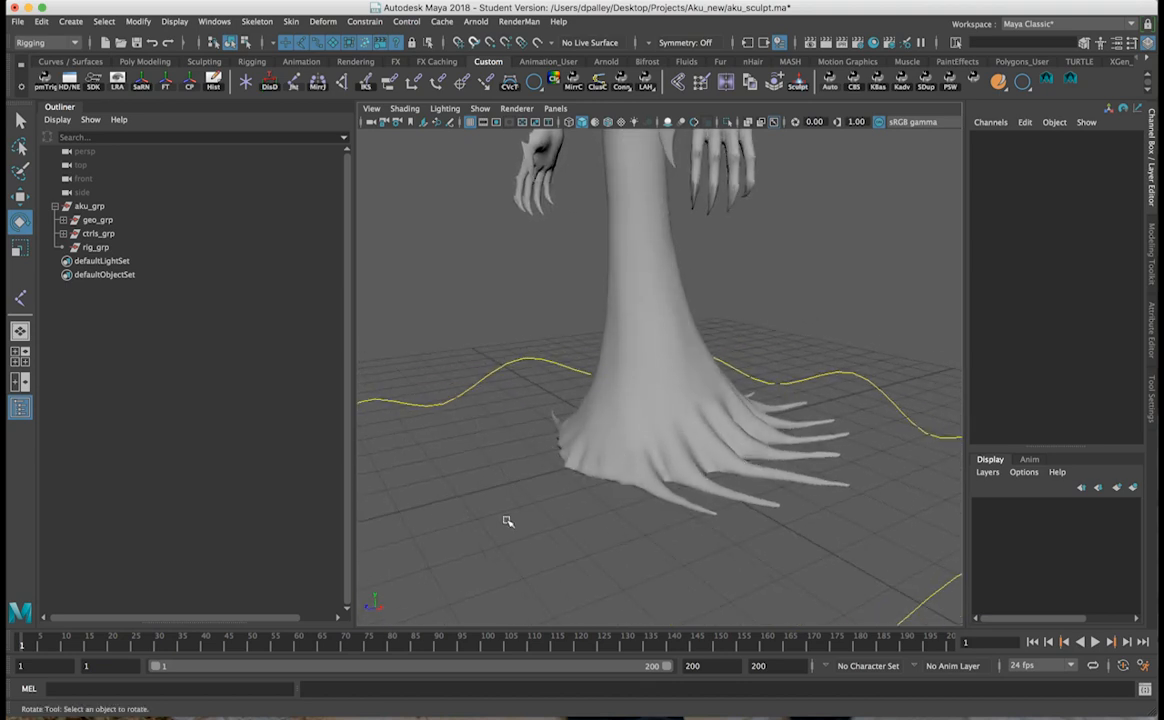
left_click_drag(572, 380, 719, 383, "alt")
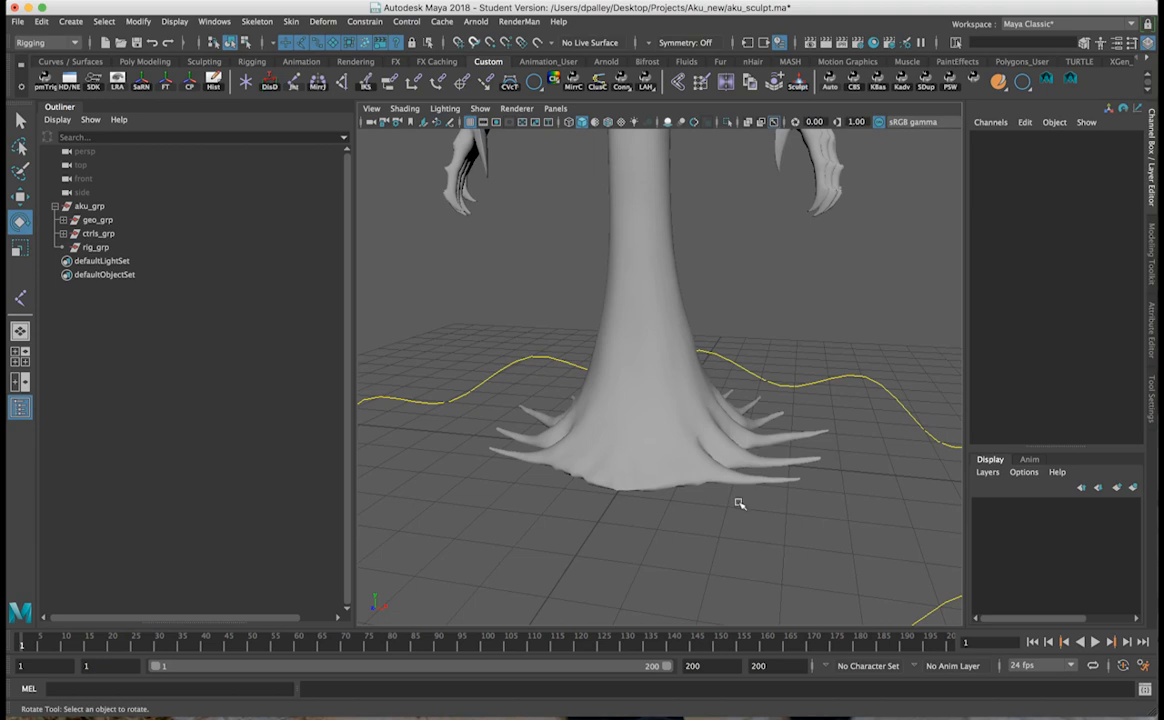
mouse_move(738, 503)
left_mouse_down("alt")
mouse_move(709, 501)
mouse_move(687, 437)
mouse_move(681, 459)
mouse_move(660, 468)
mouse_move(605, 462)
mouse_move(631, 418)
mouse_move(676, 434)
mouse_move(652, 462)
left_mouse_up("alt")
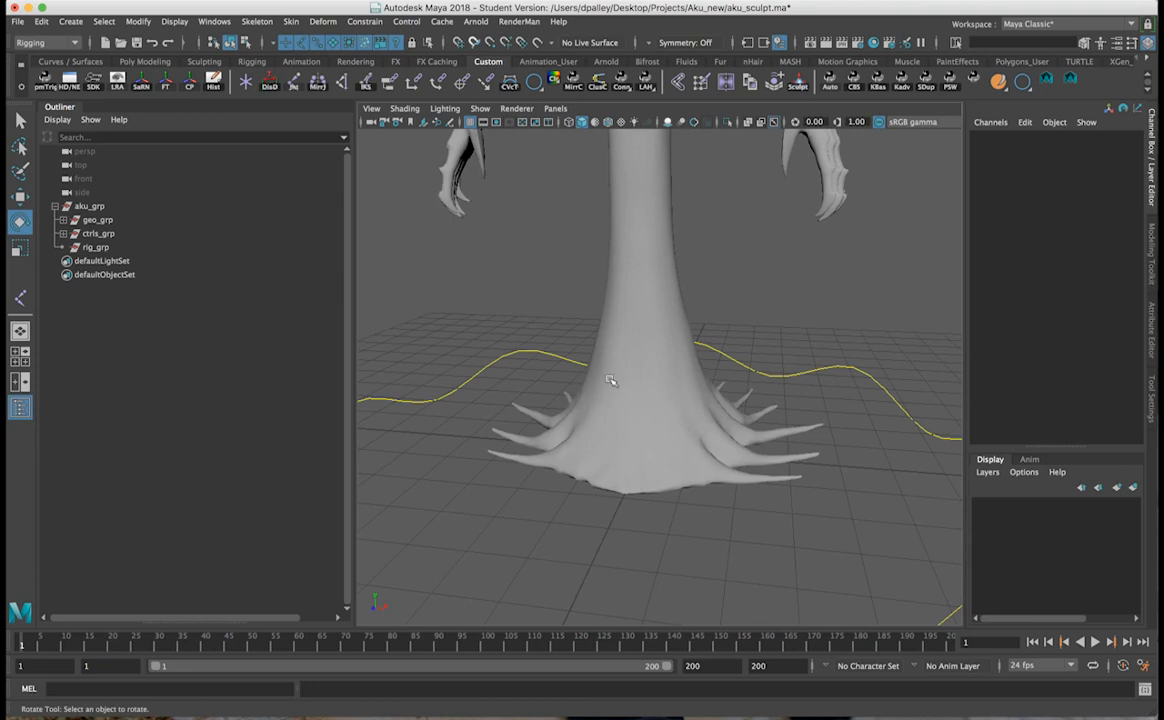
mouse_move(660, 457)
left_mouse_down("alt")
mouse_move(601, 454)
mouse_move(650, 470)
mouse_move(703, 445)
mouse_move(610, 400)
mouse_move(675, 408)
mouse_move(655, 413)
mouse_move(694, 429)
mouse_move(640, 440)
mouse_move(651, 447)
left_mouse_up("alt")
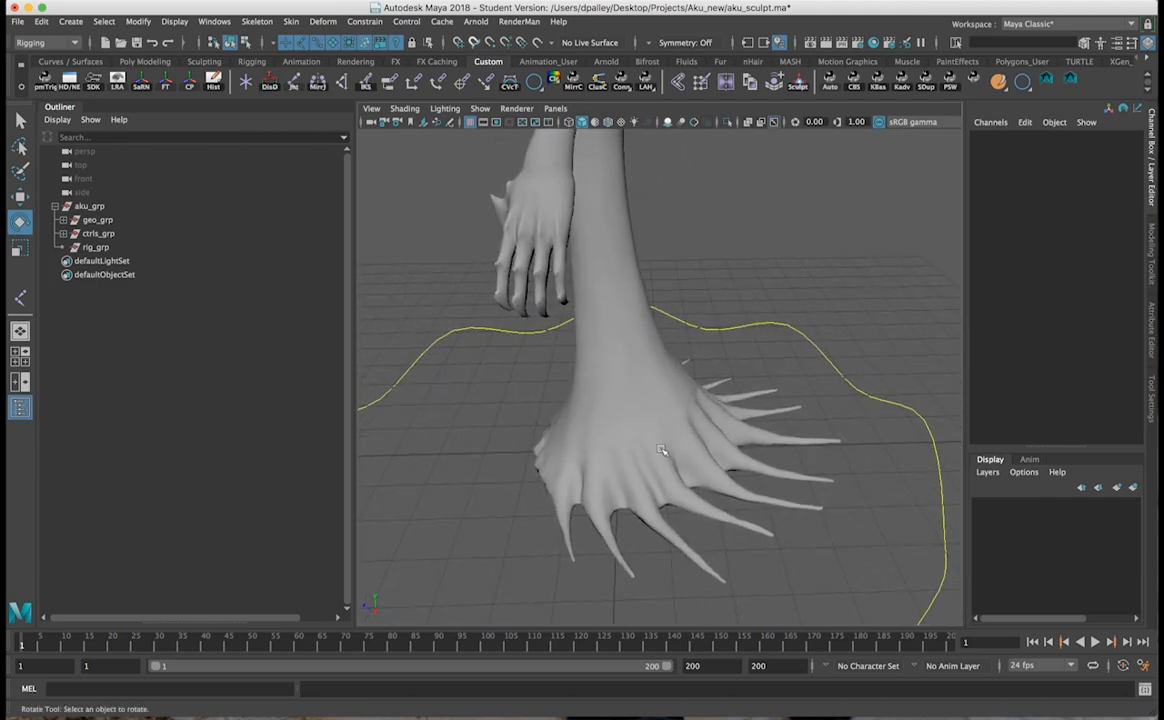
left_click_drag(825, 455, 714, 405, "alt")
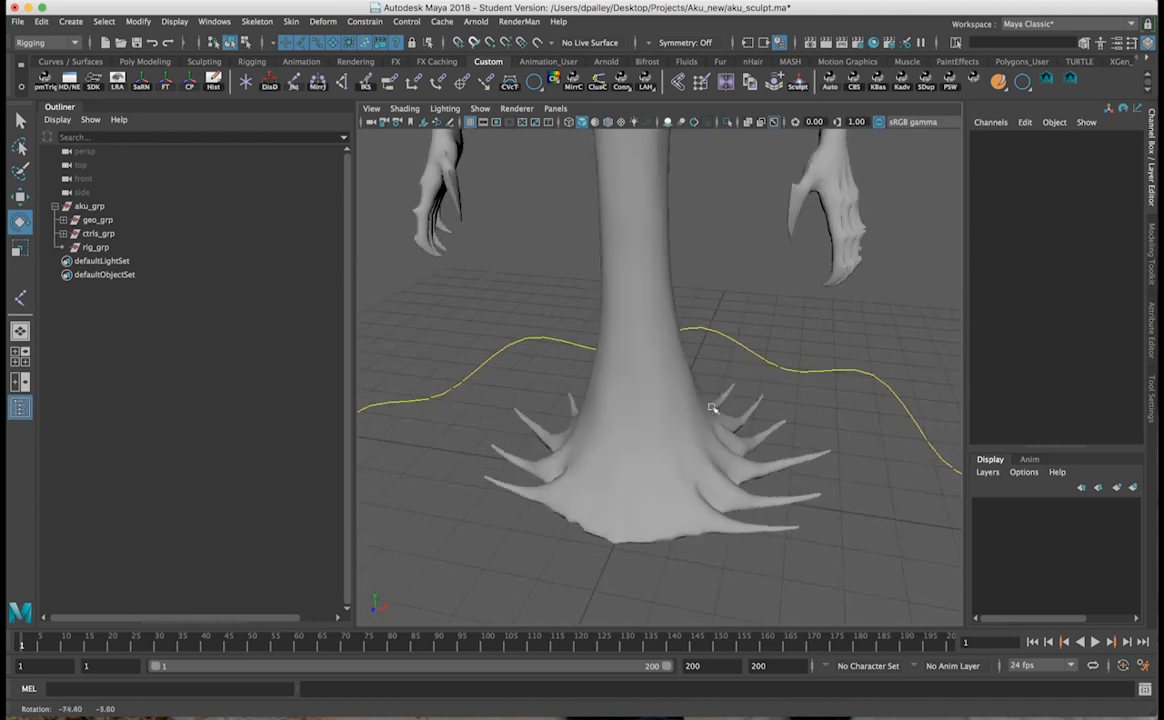
left_click(762, 515)
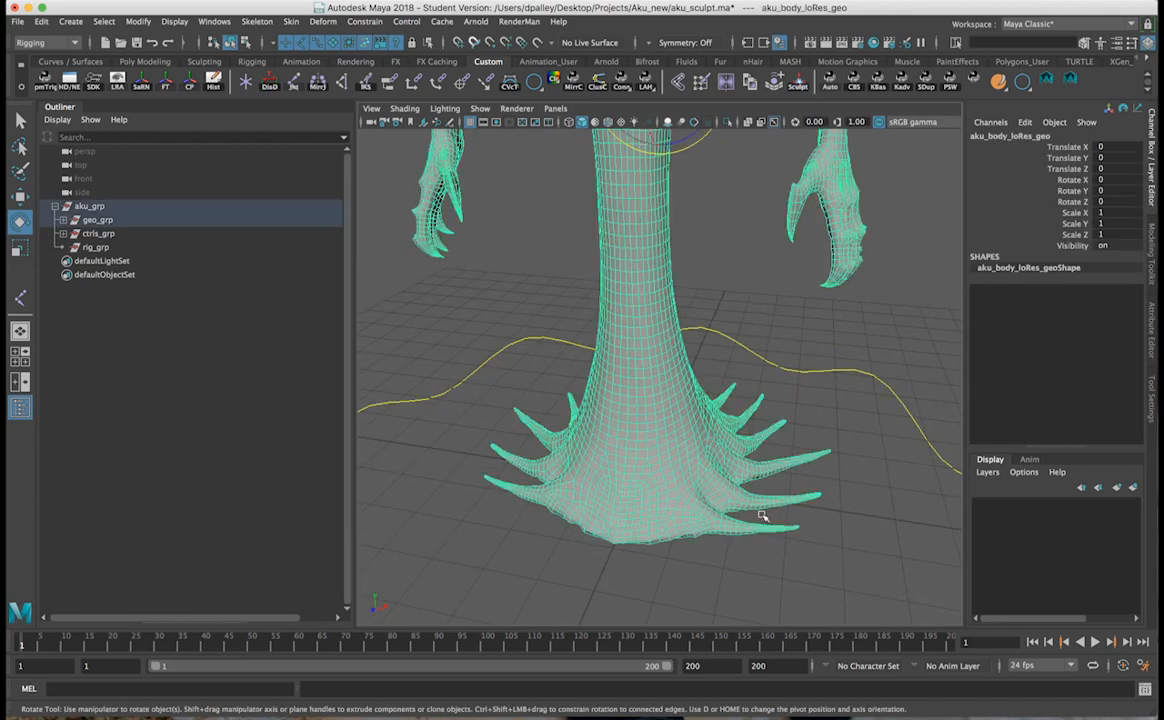
Create two separate joints in the top view, at about X 0.856, Z 0.633 and X 0.798, Z -0.982.
left_click(20, 326)
left_click_drag(352, 311, 215, 305)
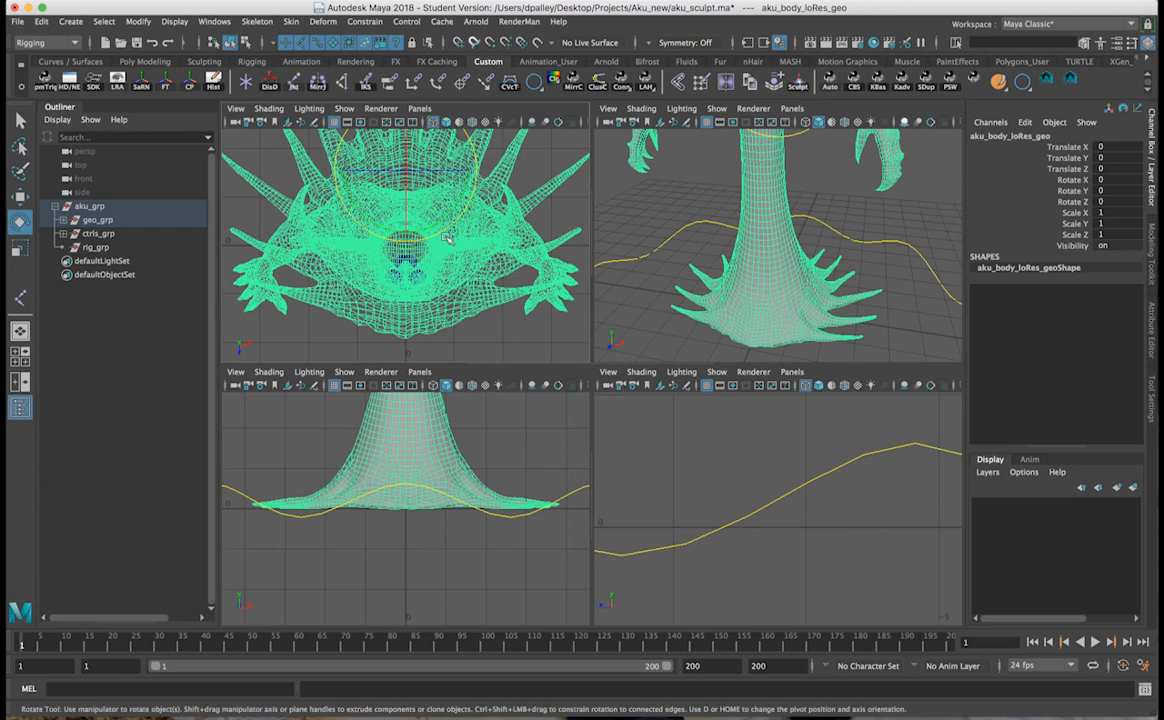
left_click(527, 353)
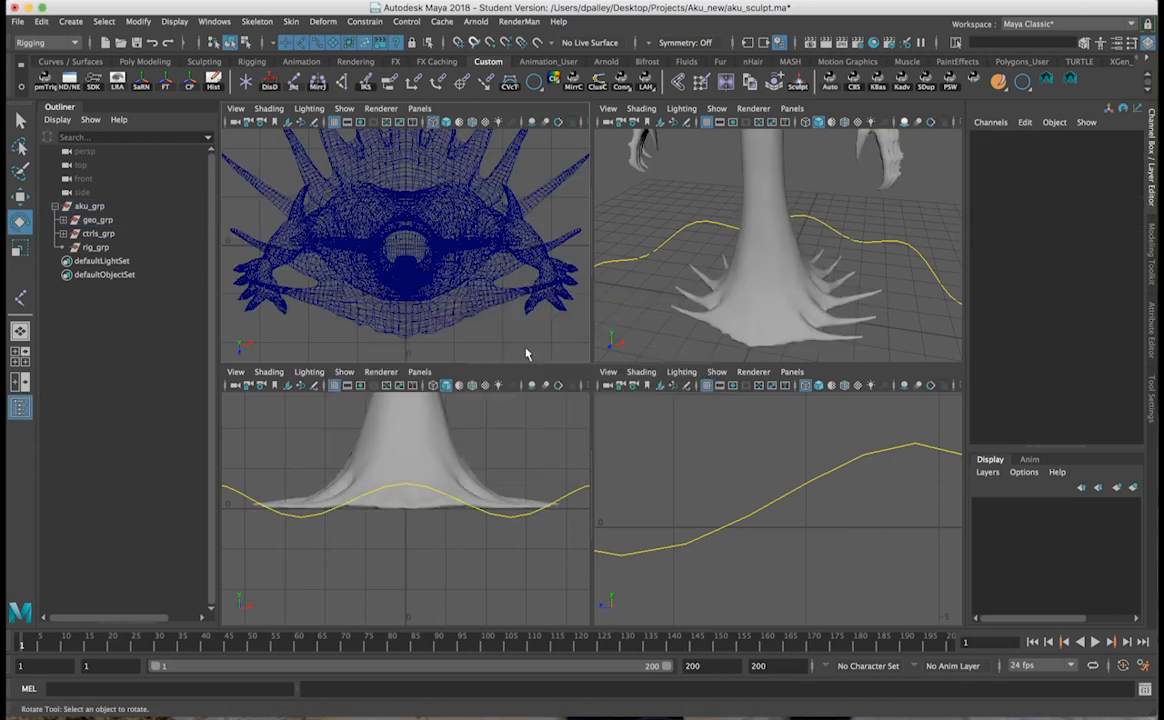
key("space")
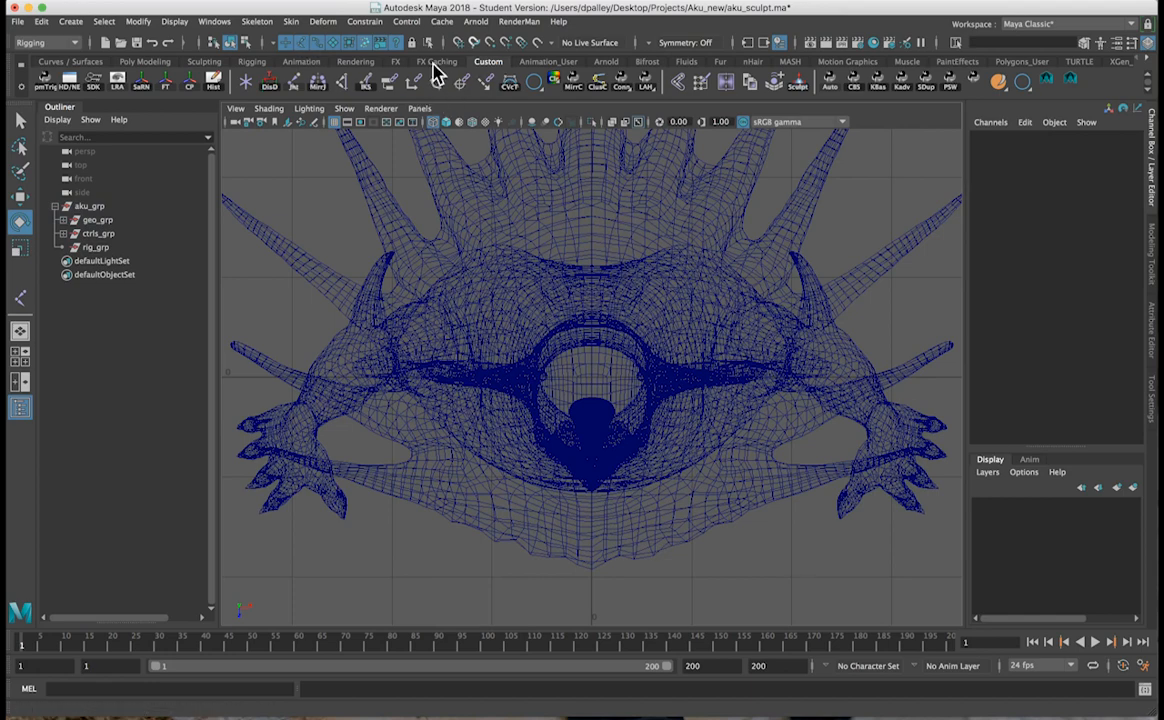
left_click(293, 82)
left_click(257, 21)
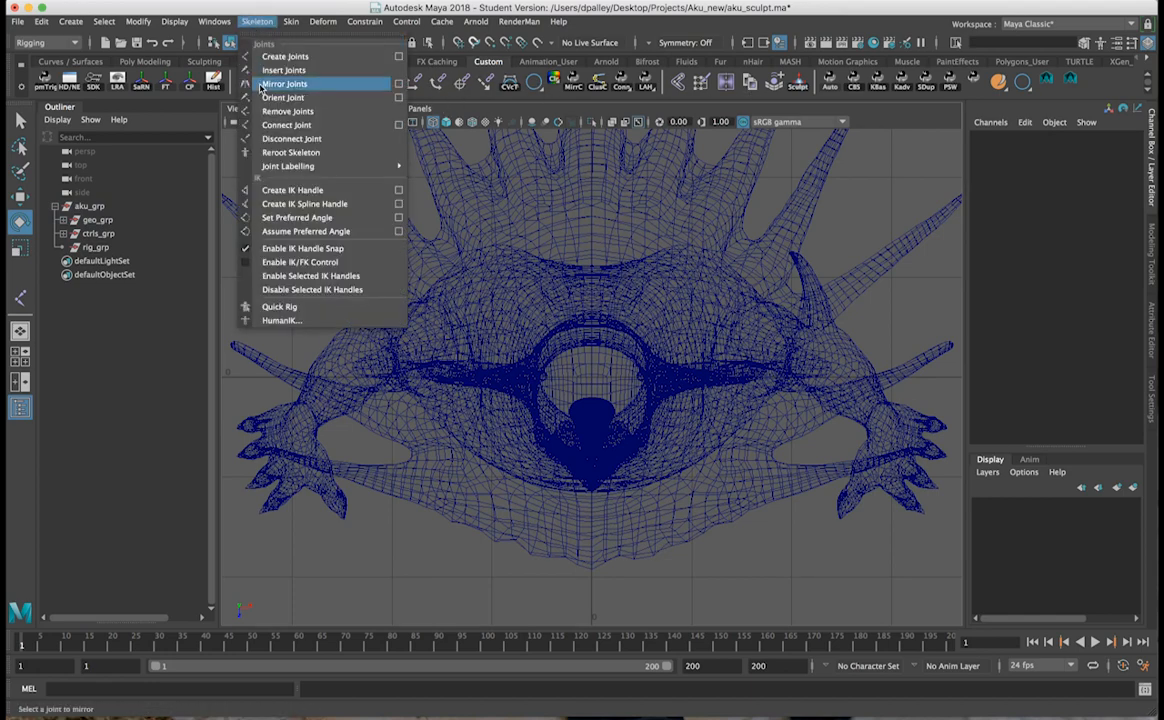
left_click(265, 52)
left_click_drag(690, 471, 688, 468, "alt")
mouse_move(690, 470)
right_mouse_down("alt")
mouse_move(725, 478)
mouse_move(708, 472)
right_mouse_up("alt")
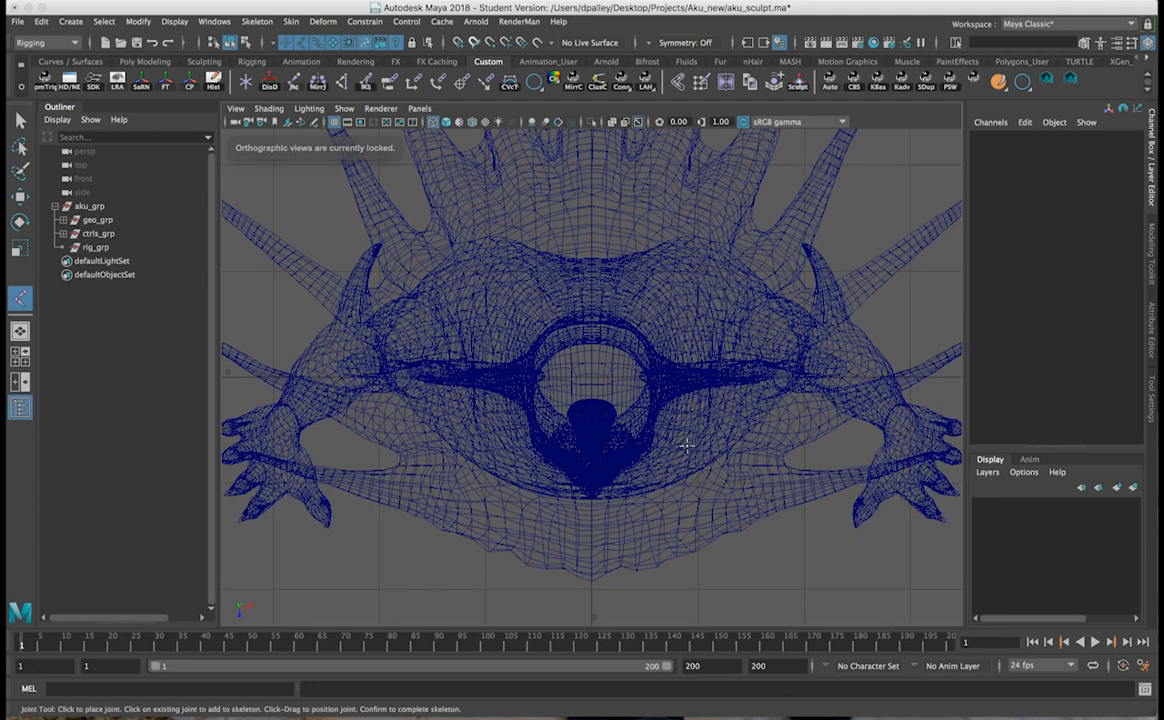
left_click(681, 444)
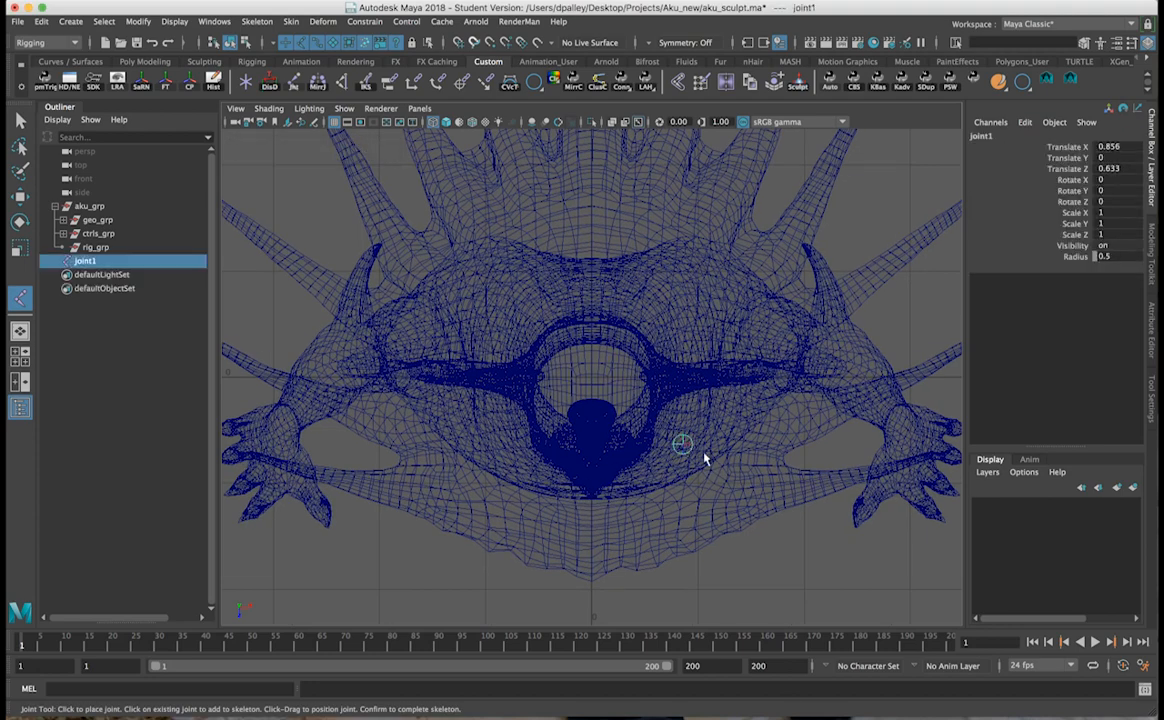
key("Return")
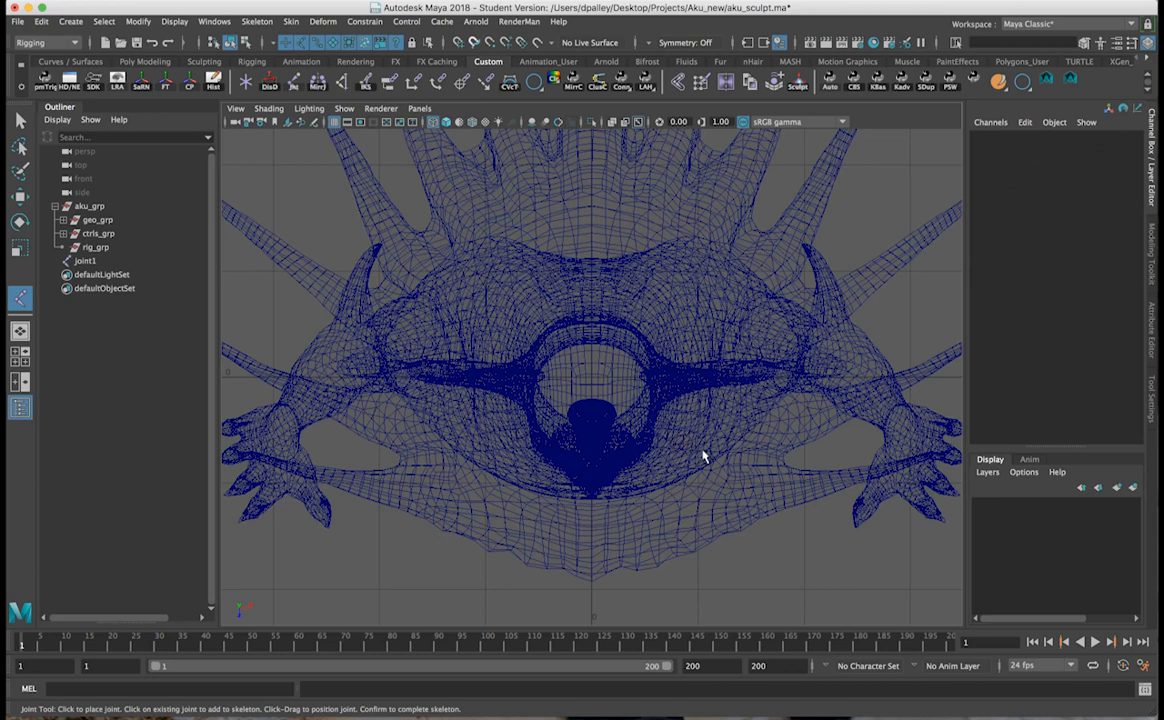
left_click(675, 277)
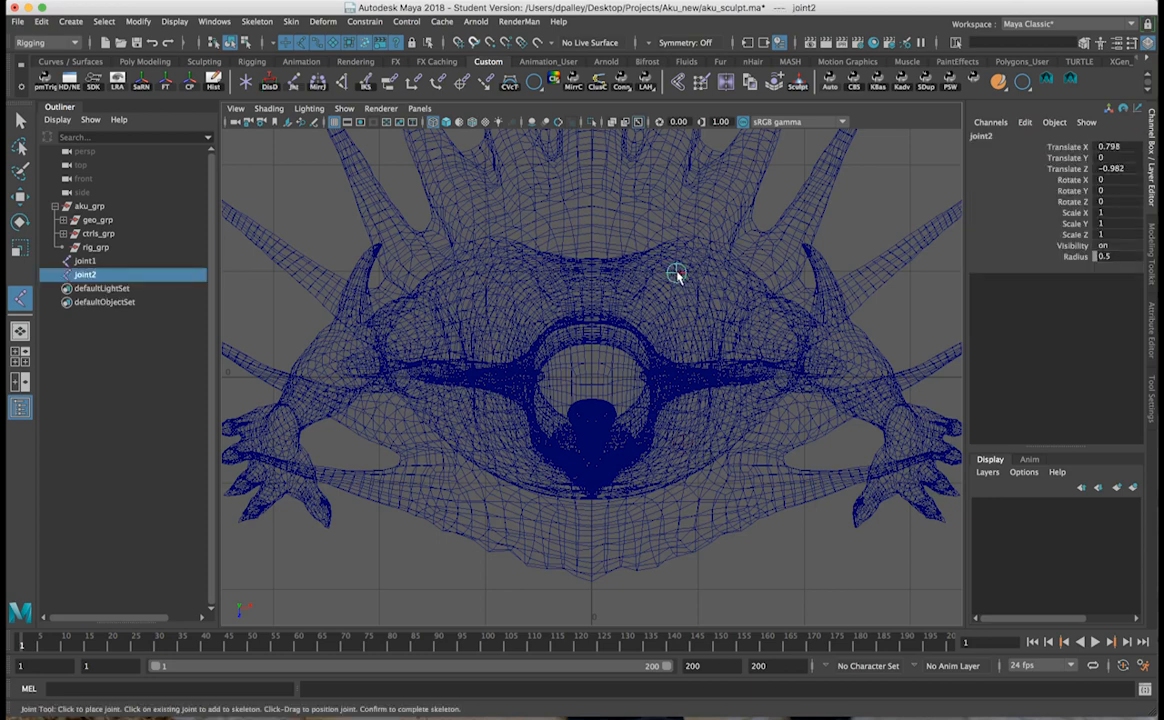
Return to the perspective view with the Move tool active and turn on Wireframe on Shaded.
key("w")
key("space")
key("space")
left_click(268, 108)
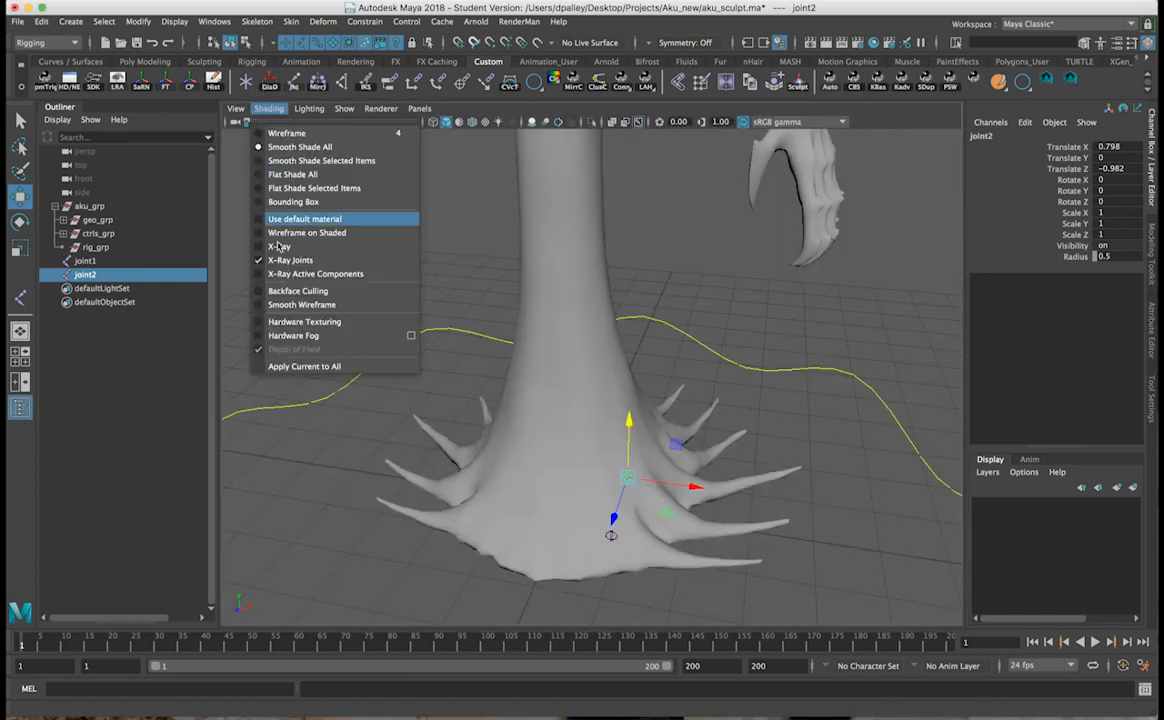
left_click(283, 233)
Select both joints at the body's base and set their Translate X to 0.85.
left_click_drag(644, 385, 663, 379, "alt")
middle_click_drag(660, 376, 634, 314, "alt")
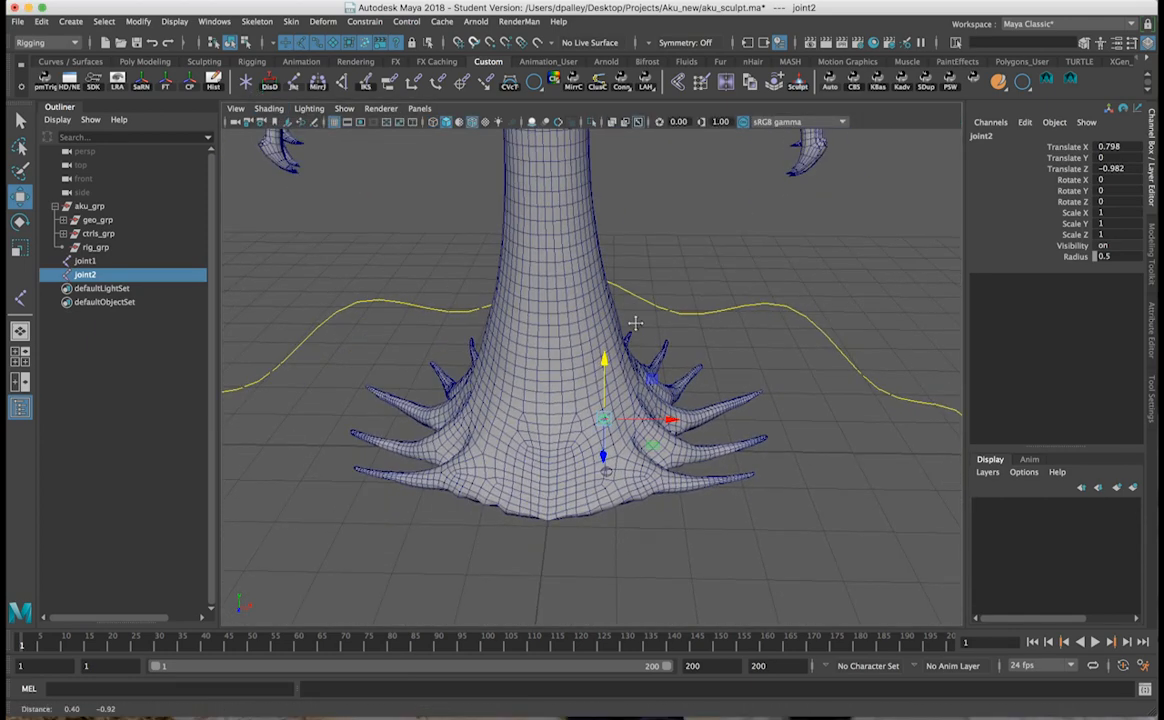
right_click_drag(634, 314, 674, 400, "alt")
left_click_drag(635, 547, 587, 510, "shift")
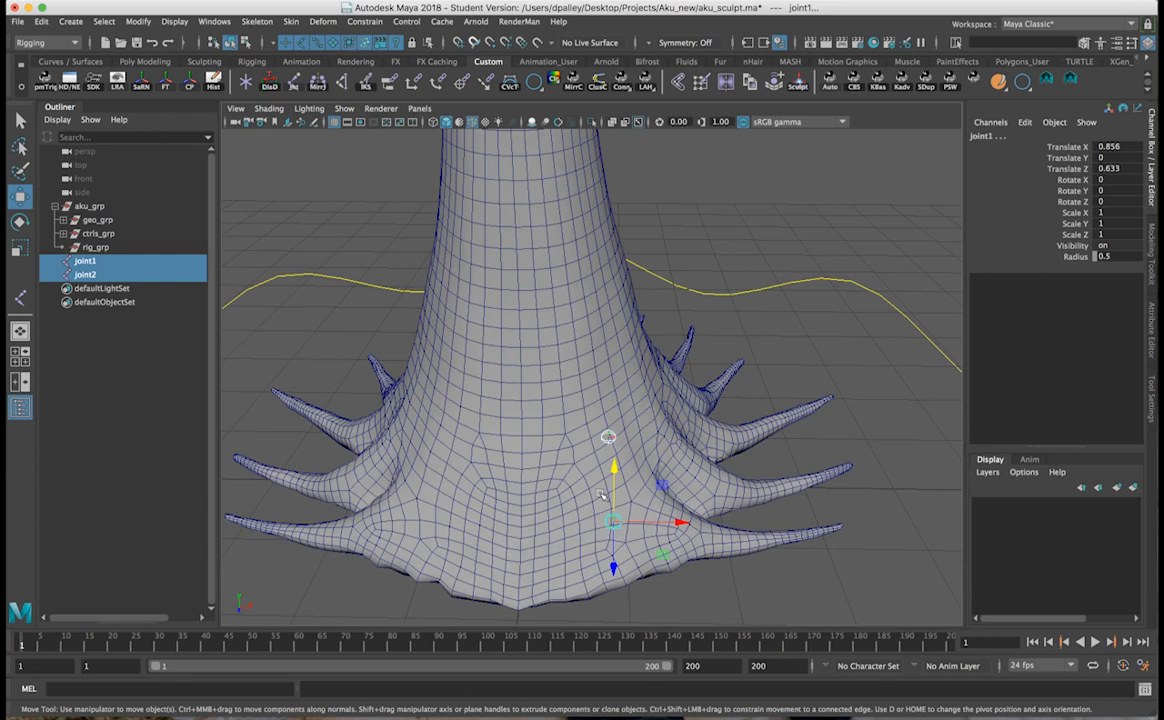
left_click(1121, 146)
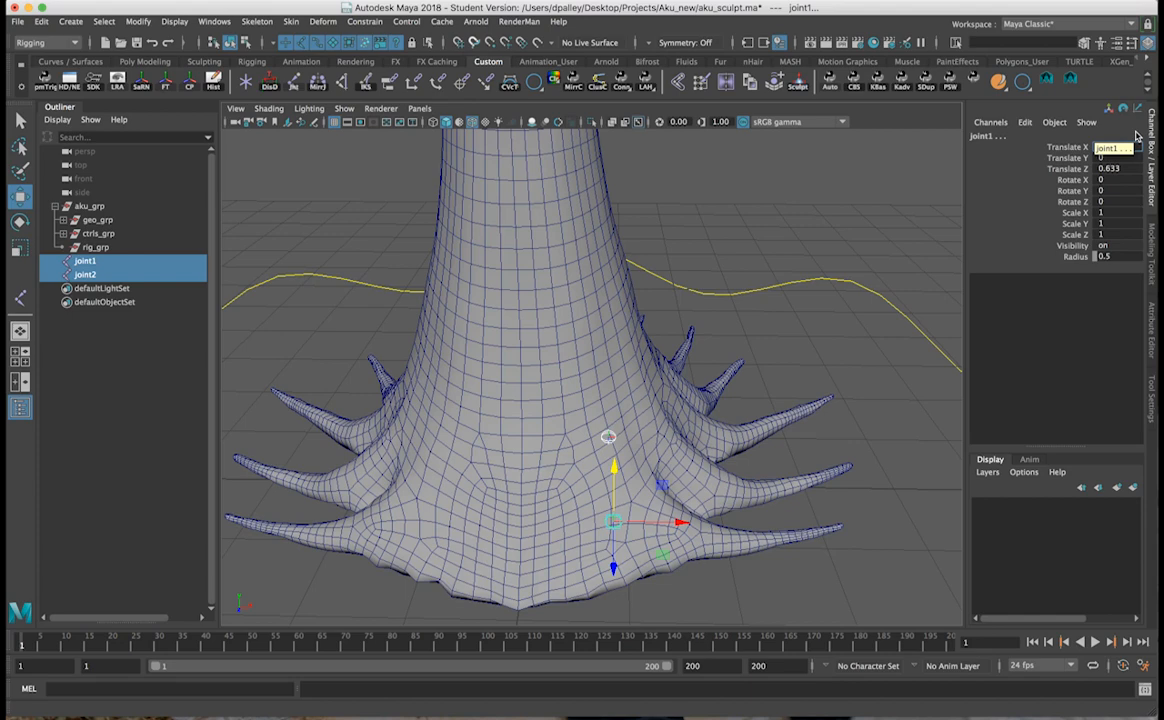
key("Return")
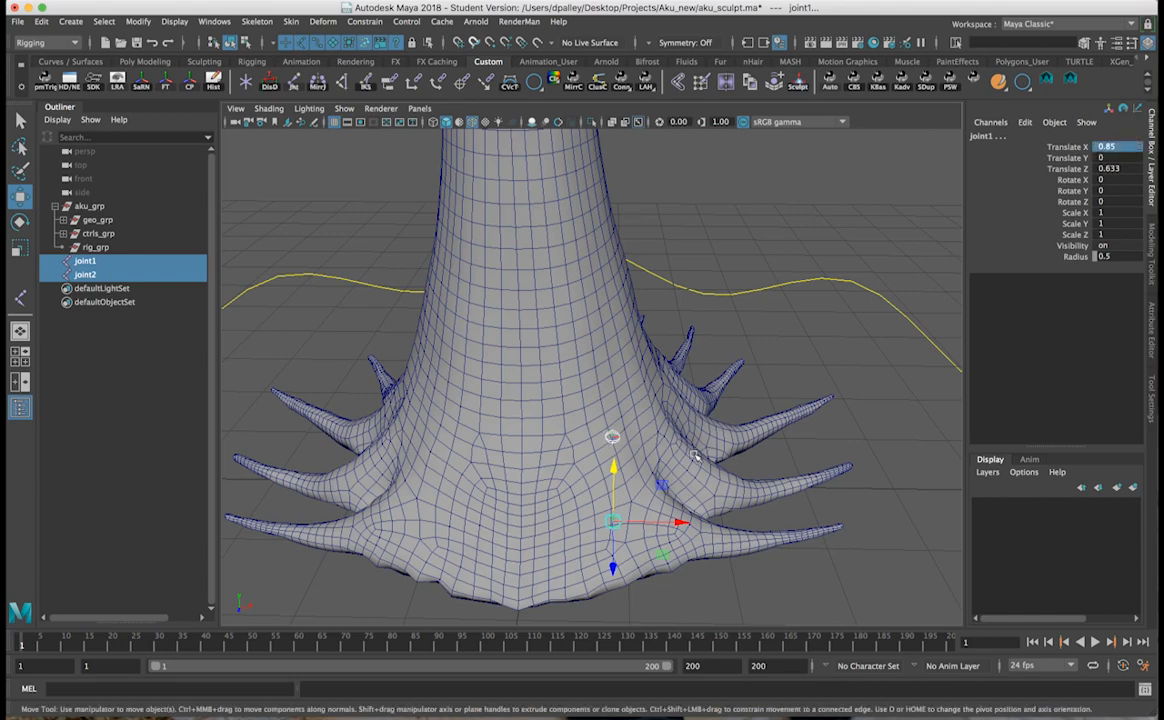
Move both joints to about X 0.706 and Y 0.226 inside the base, with joint2 at about Z -1.05.
left_click_drag(682, 522, 668, 522)
left_click_drag(763, 505, 741, 417, "alt")
left_click(624, 420)
scroll(688, 427, "up", 4)
middle_click_drag(688, 426, 684, 379, "alt")
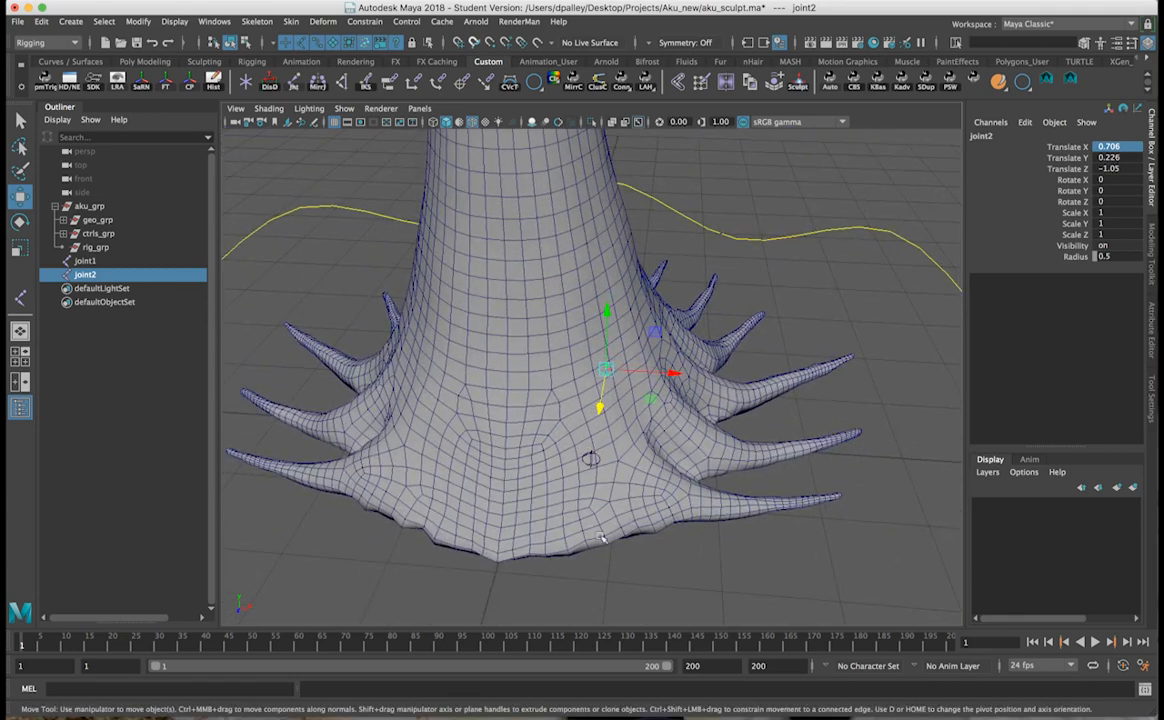
Rename joint1 as lf_quadFront_bind and copy its name.
left_click(95, 260)
double_click(86, 261)
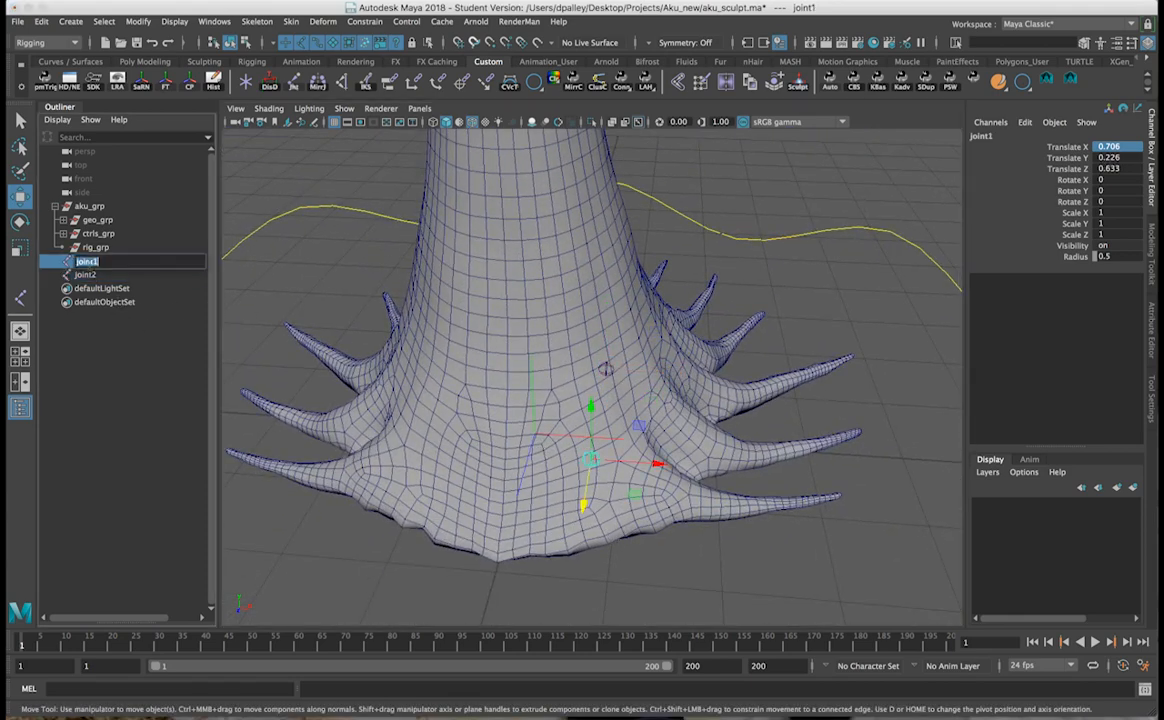
type("lf")
key("Return")
double_click(90, 265)
key("super+c")
Rename joint2 as rt_quadFront_bind using the copied name.
double_click(87, 275)
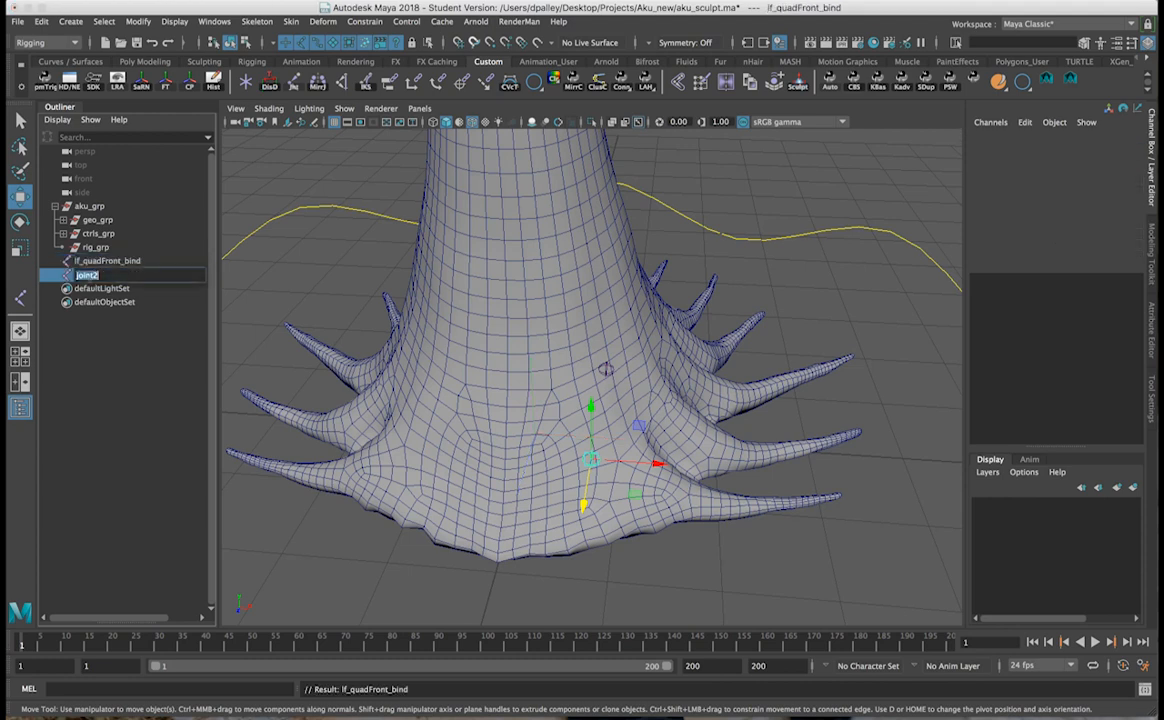
key("super+v")
type("rt")
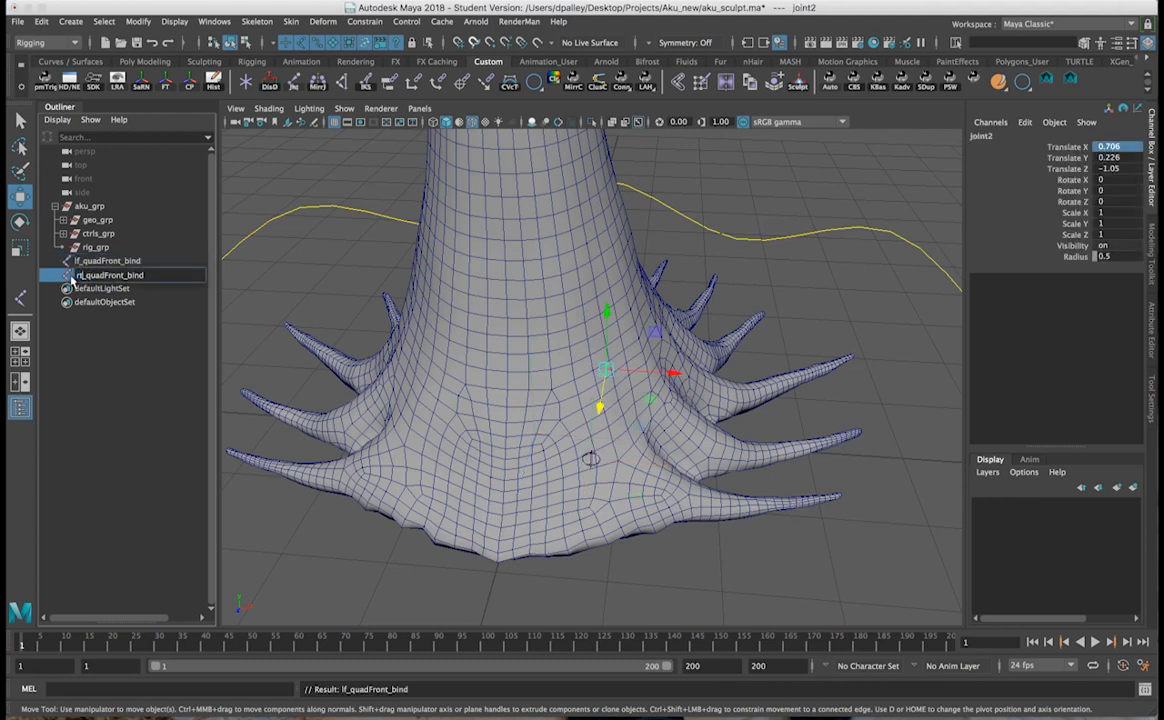
key("Return")
Rename the back joint as lf_quadBack_bind.
double_click(79, 277)
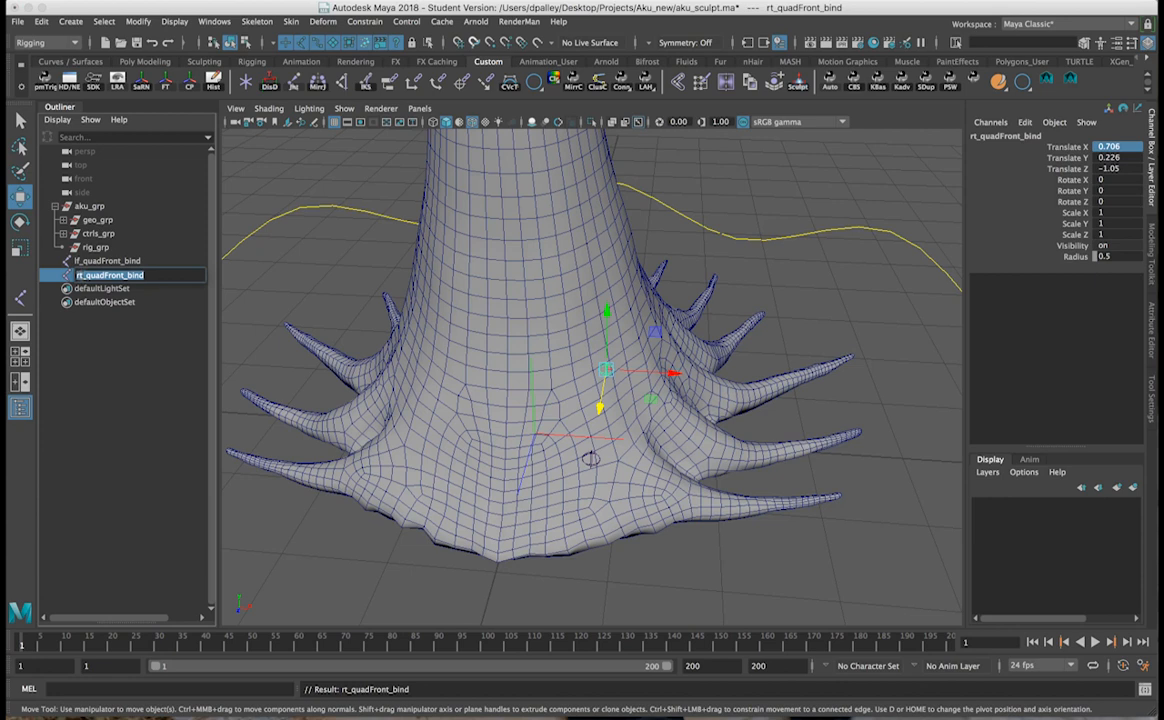
key("super+v")
type("Back")
key("Return")
Mirror lf_quadFront_bind and lf_quadBack_bind across the body as rt_quadFront_bind and rt_quadBack_bind.
left_click(110, 261, "ctrl")
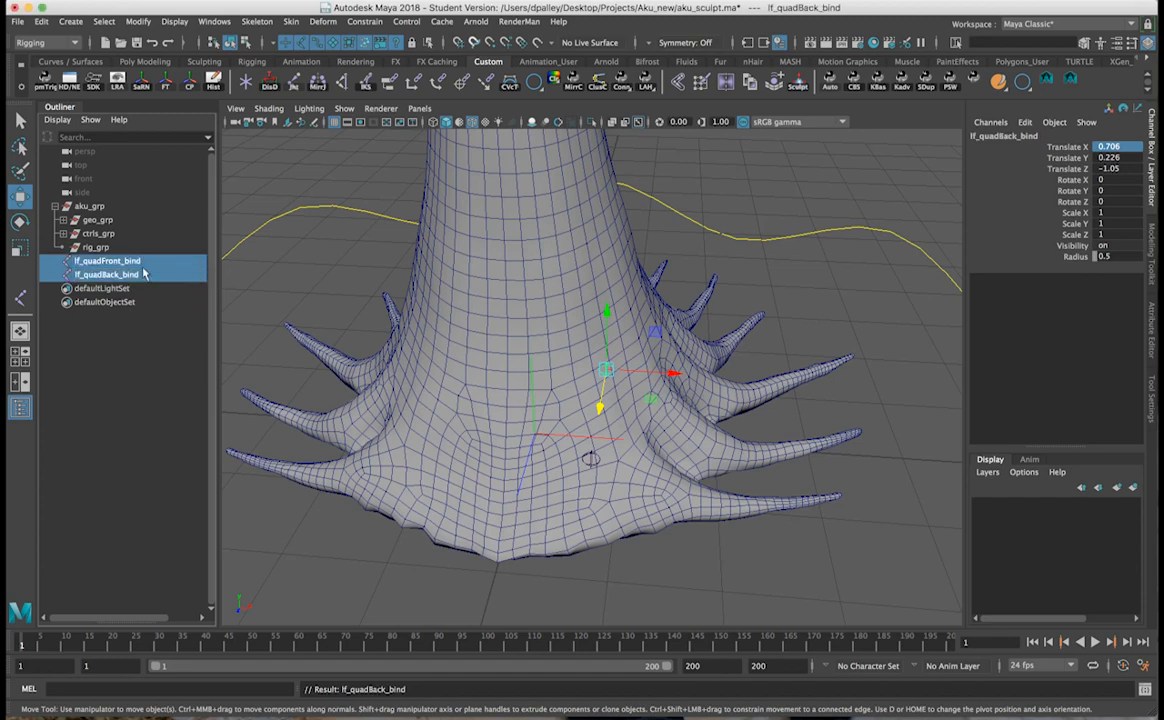
key("f")
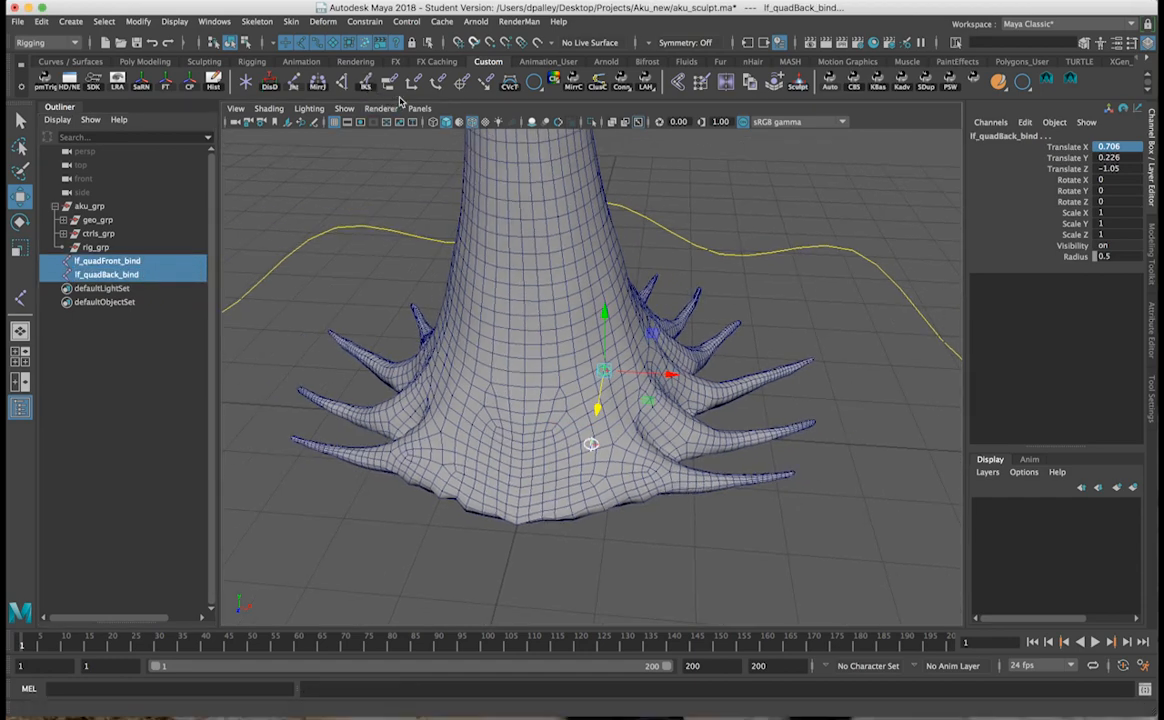
left_click(315, 82)
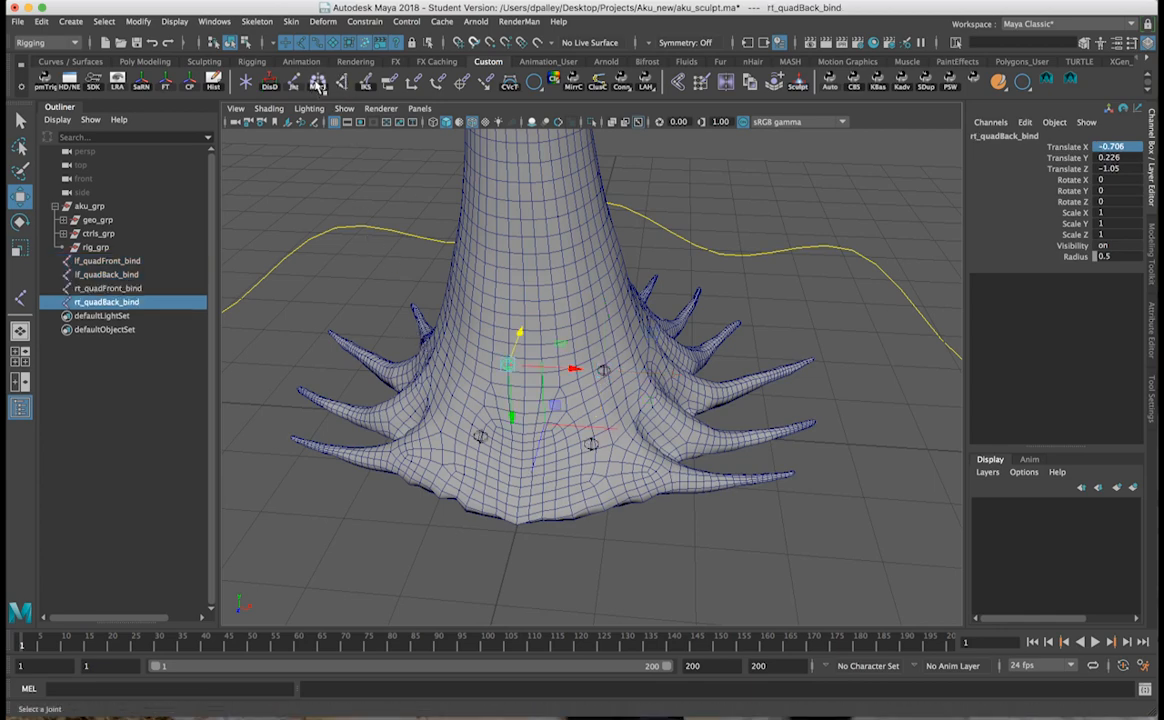
Select the two right quadrant joints and check the Mirror Joint options for mirror plane, function and name replacement.
left_click_drag(356, 177, 391, 197, "alt")
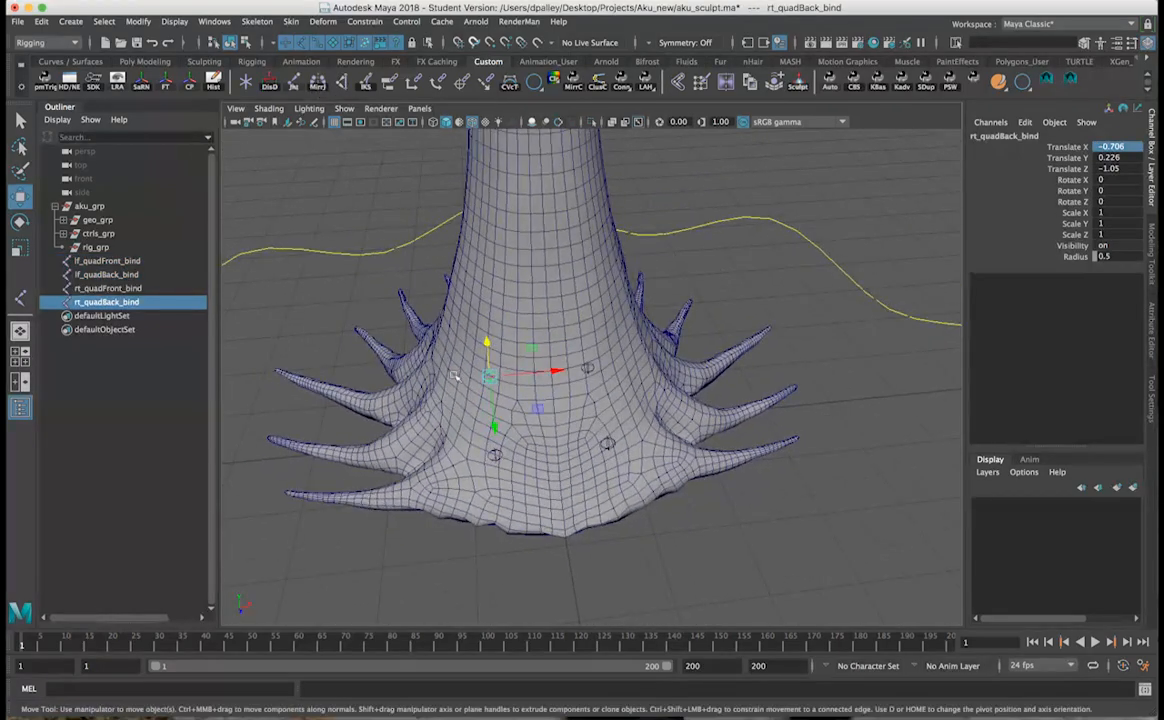
left_click_drag(519, 482, 425, 292)
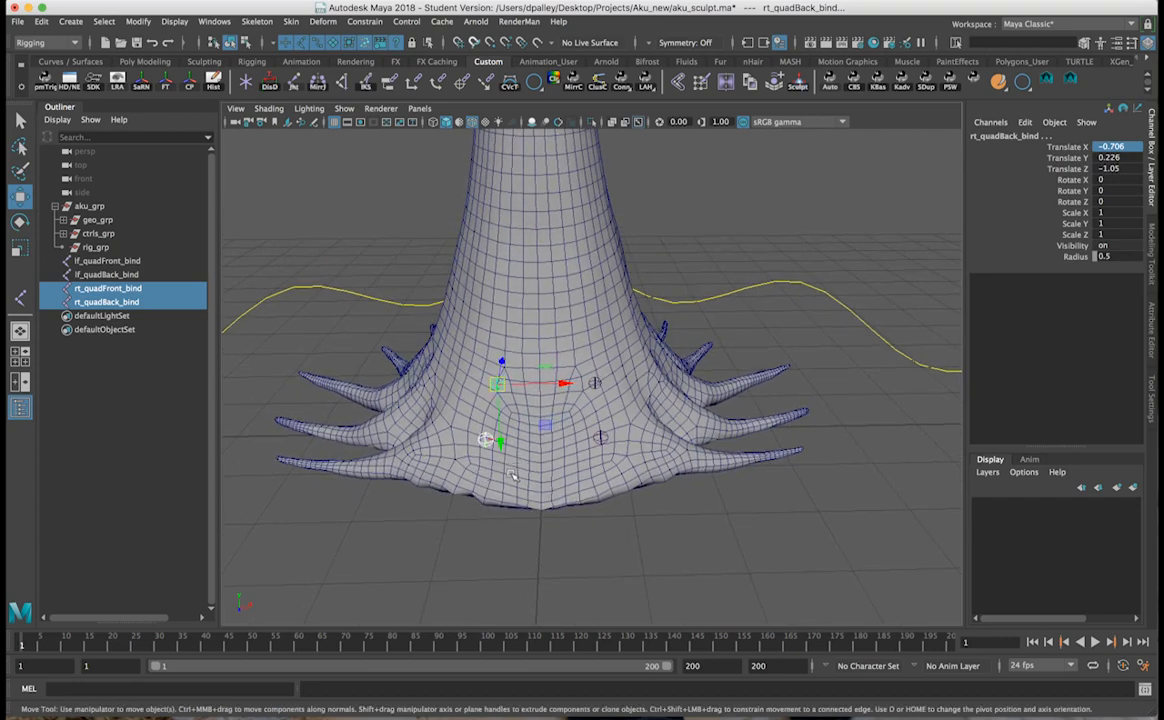
left_click(260, 23)
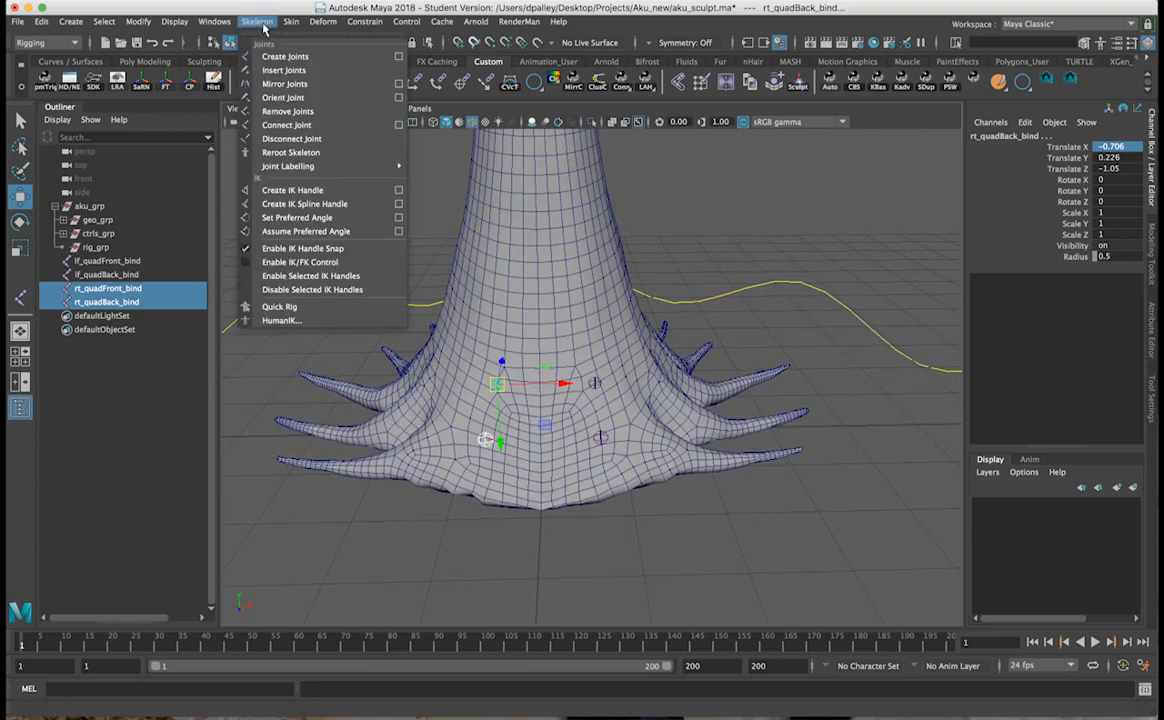
left_click(399, 86)
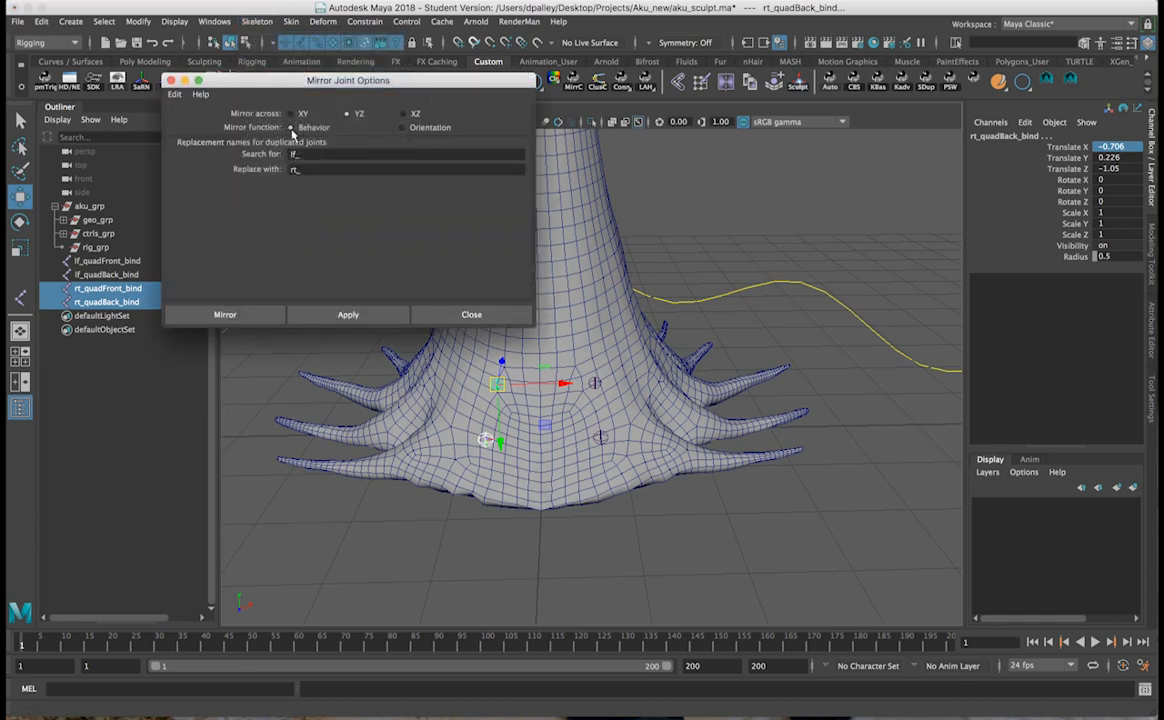
left_click(425, 316)
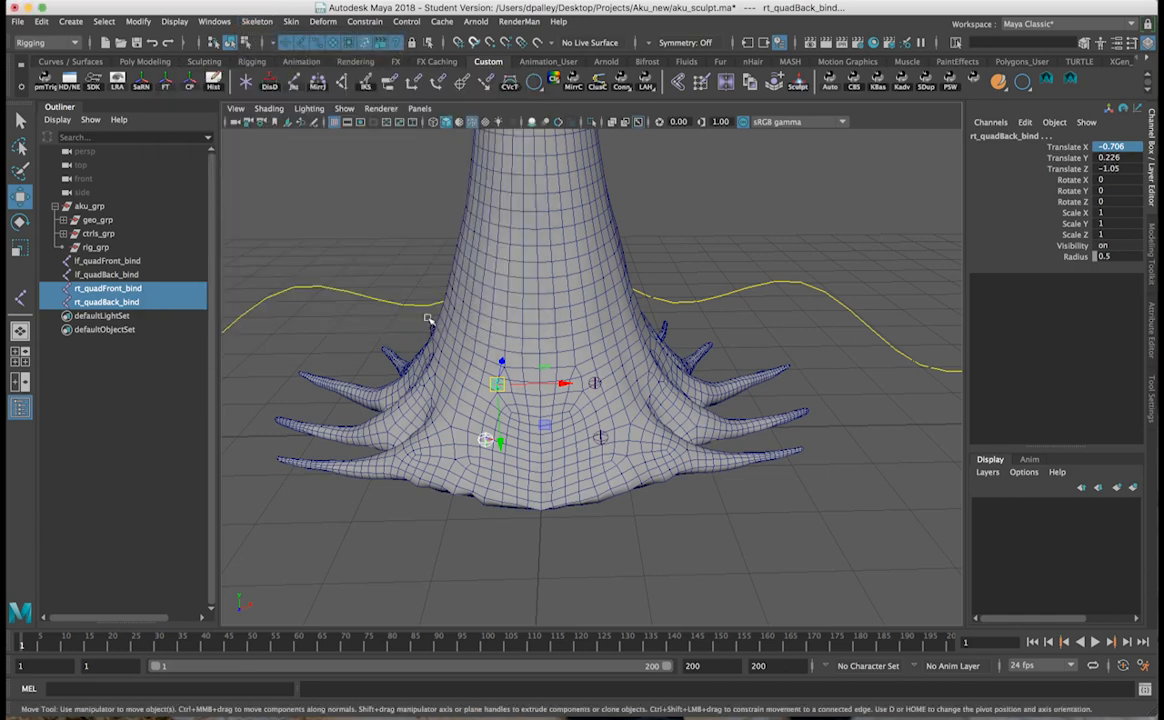
Inspect the Python command behind the custom mirror-joint shelf tool.
right_click_drag(424, 316, 412, 310, "alt")
left_click_drag(411, 309, 407, 320, "alt")
left_click(395, 278)
left_click(498, 388)
right_click(315, 80)
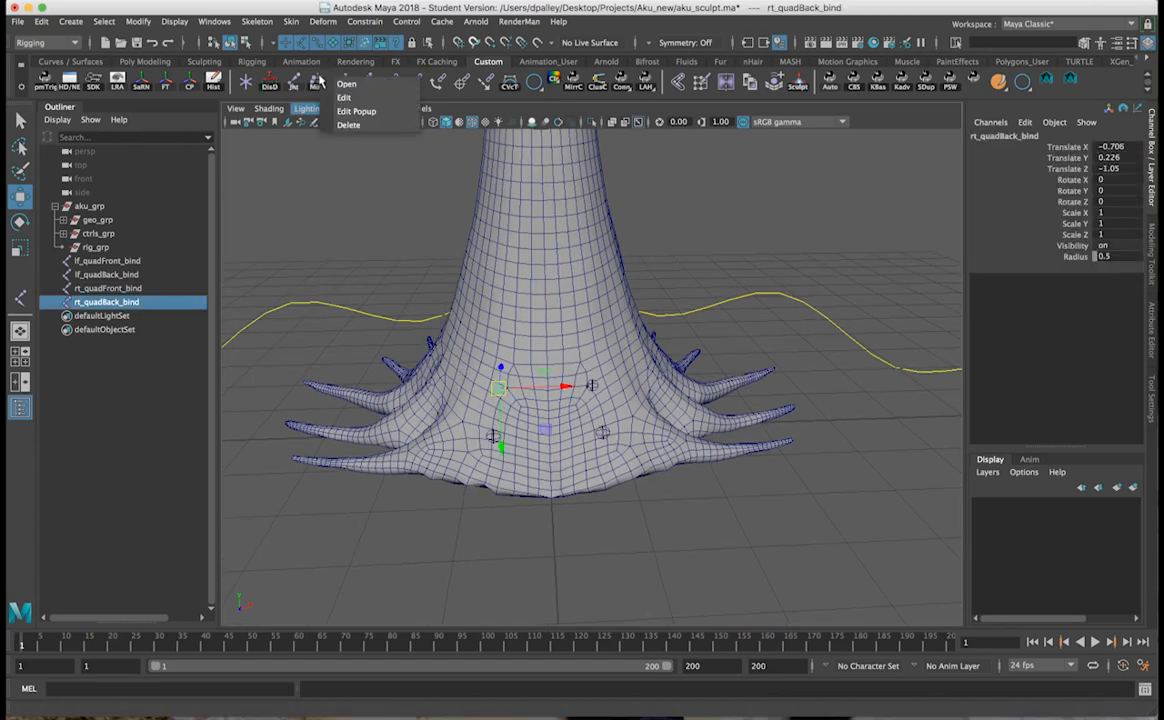
left_click(331, 97)
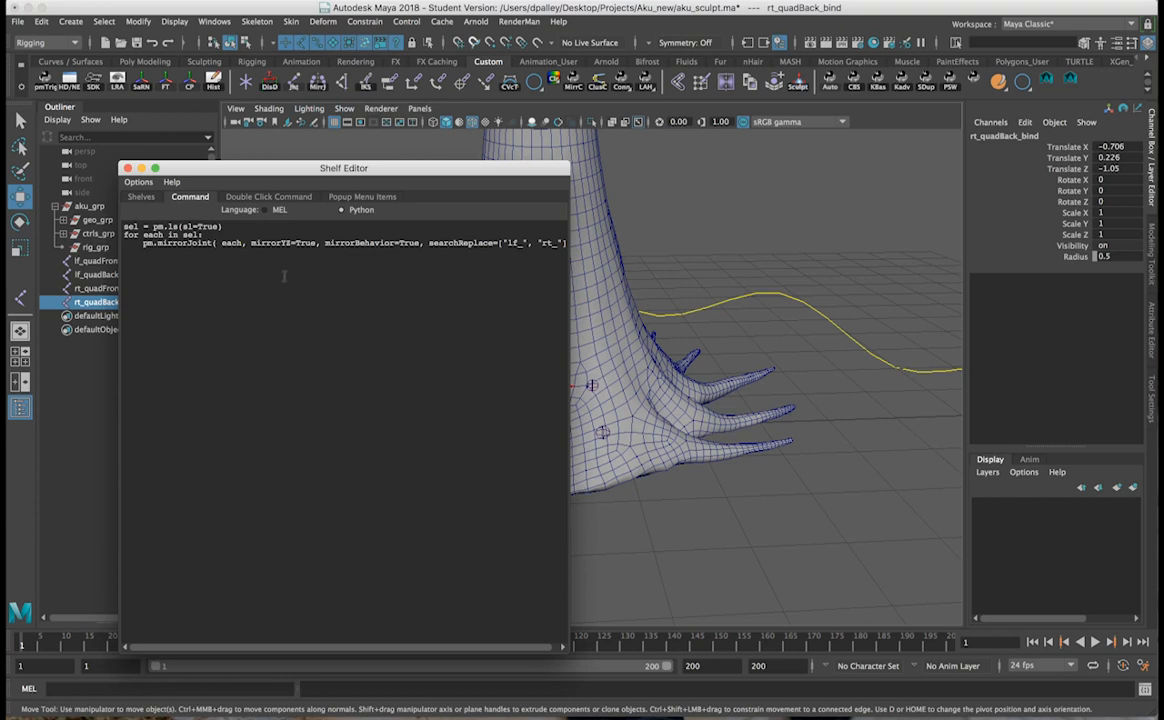
left_click(208, 254)
left_click_drag(170, 250, 73, 225)
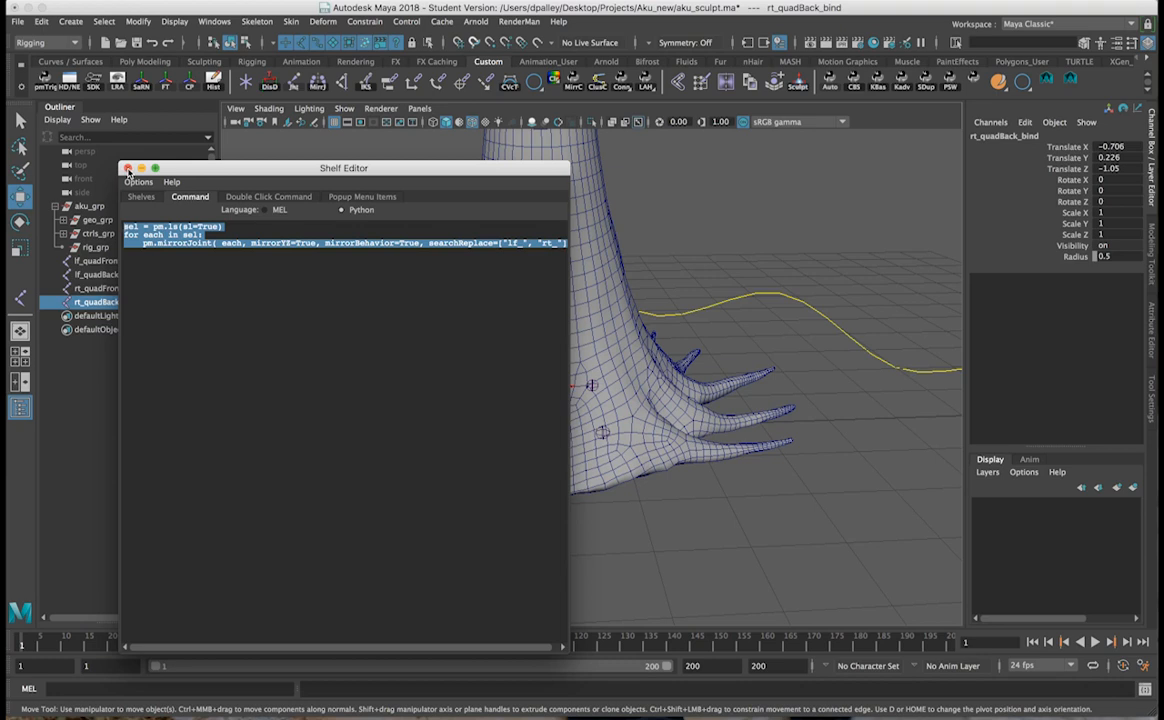
left_click(127, 169)
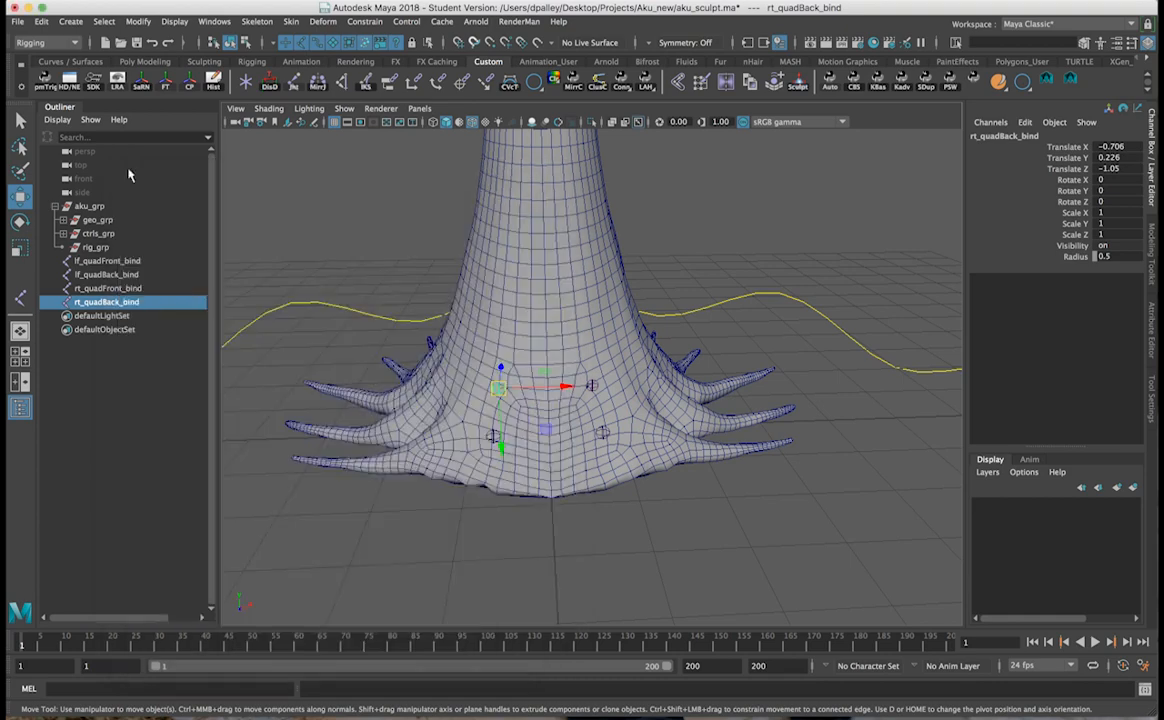
Group the four quadrant bind joints as ct_quad_pad and parent the group under rig_grp.
left_click(330, 192)
mouse_move(460, 247)
left_mouse_down("alt")
mouse_move(453, 268)
mouse_move(590, 358)
mouse_move(512, 353)
mouse_move(578, 398)
mouse_move(464, 355)
left_mouse_up("alt")
left_click_drag(545, 342, 595, 371, "alt")
left_click_drag(64, 261, 143, 301)
left_click_drag(333, 325, 477, 321, "alt")
mouse_move(552, 380)
left_mouse_down("alt")
mouse_move(572, 390)
mouse_move(594, 378)
mouse_move(433, 458)
left_mouse_up("alt")
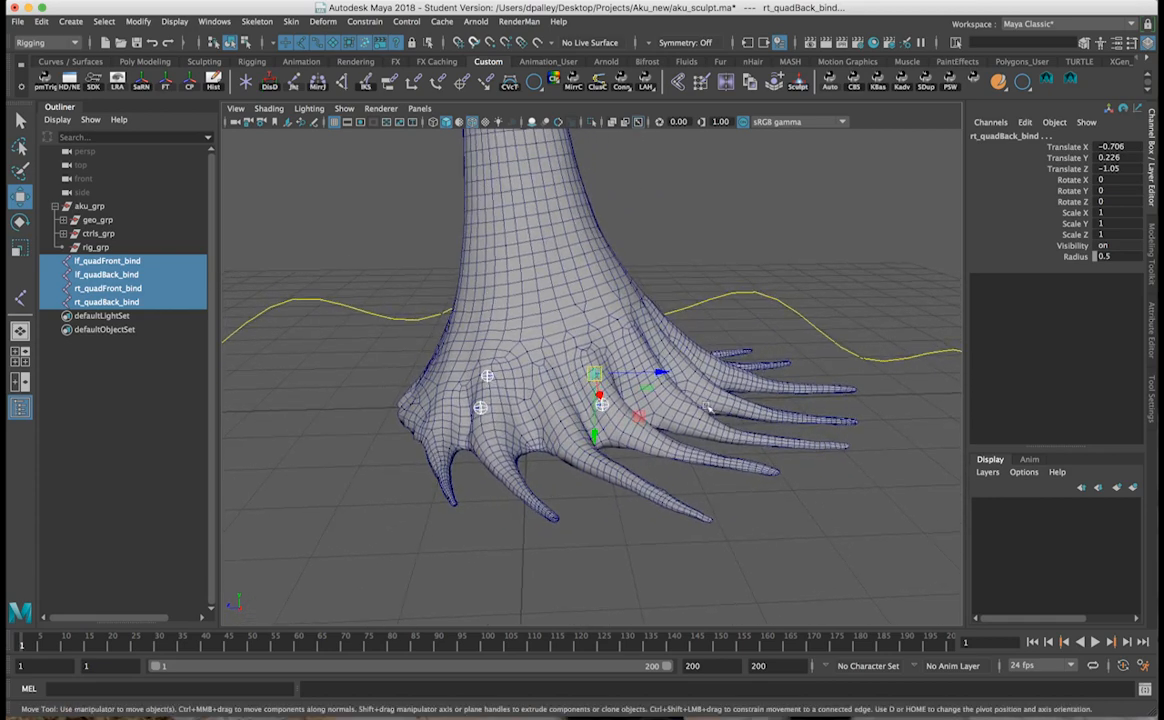
left_click_drag(735, 420, 712, 440, "alt")
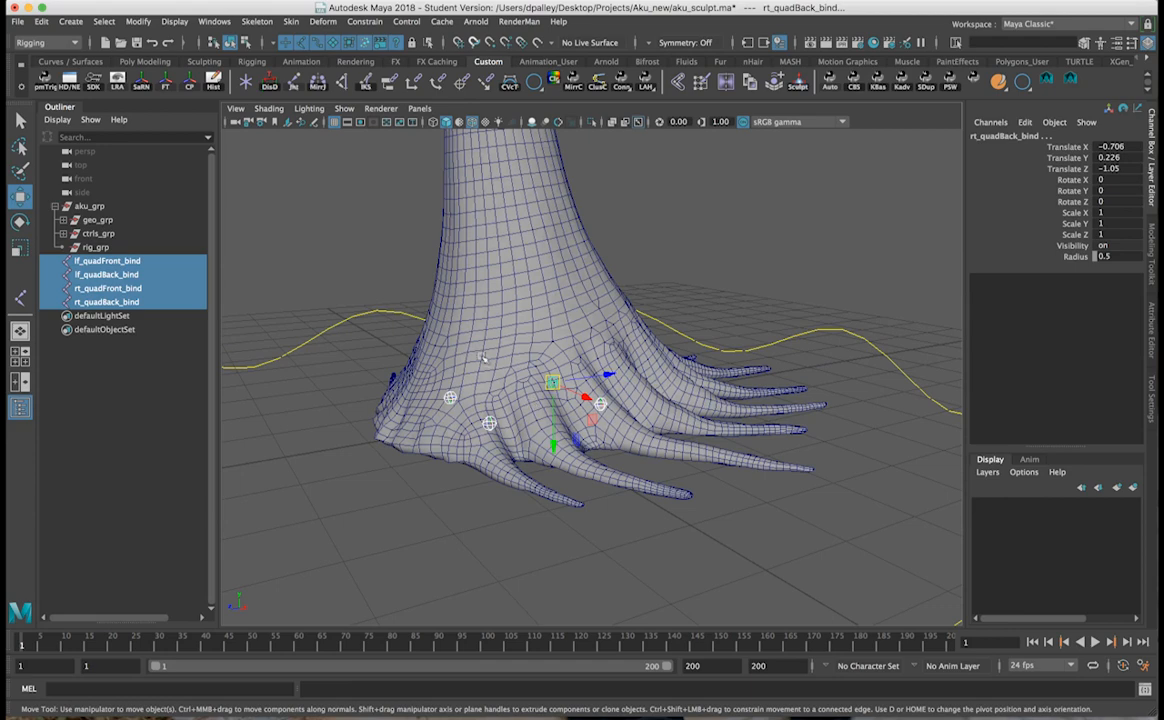
mouse_move(520, 362)
left_mouse_down("alt")
mouse_move(620, 383)
mouse_move(524, 334)
left_mouse_up("alt")
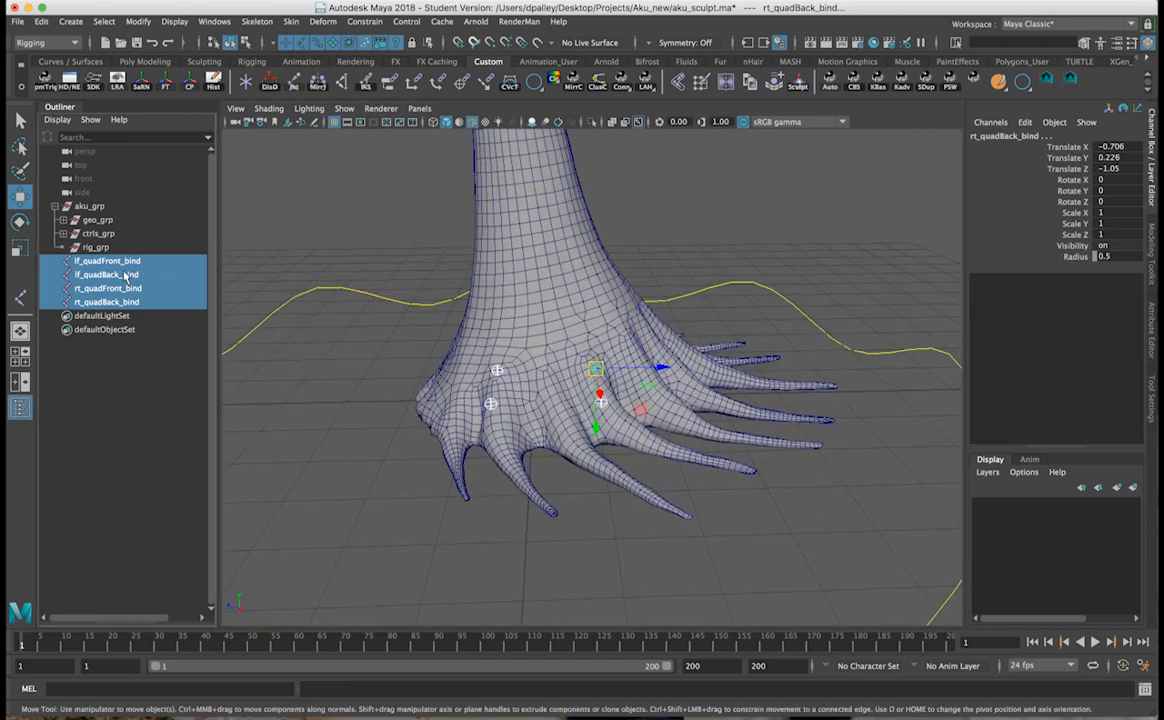
key("ctrl+g")
double_click(95, 261)
type("ct_quad")
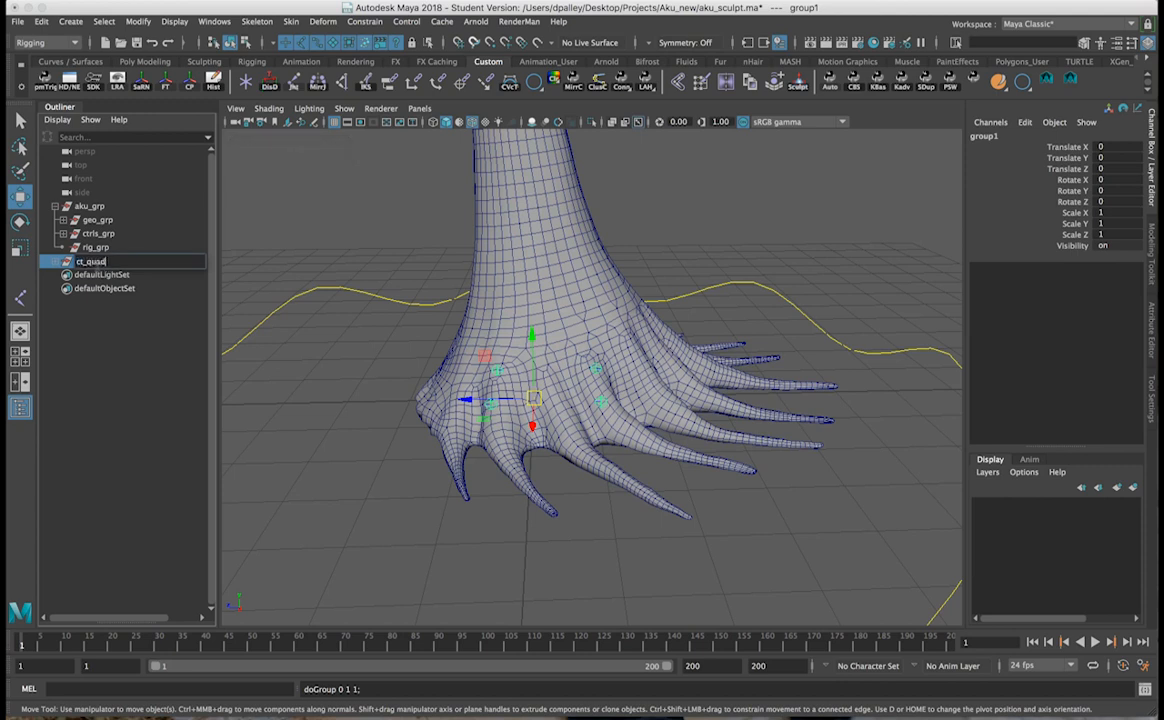
key("Return")
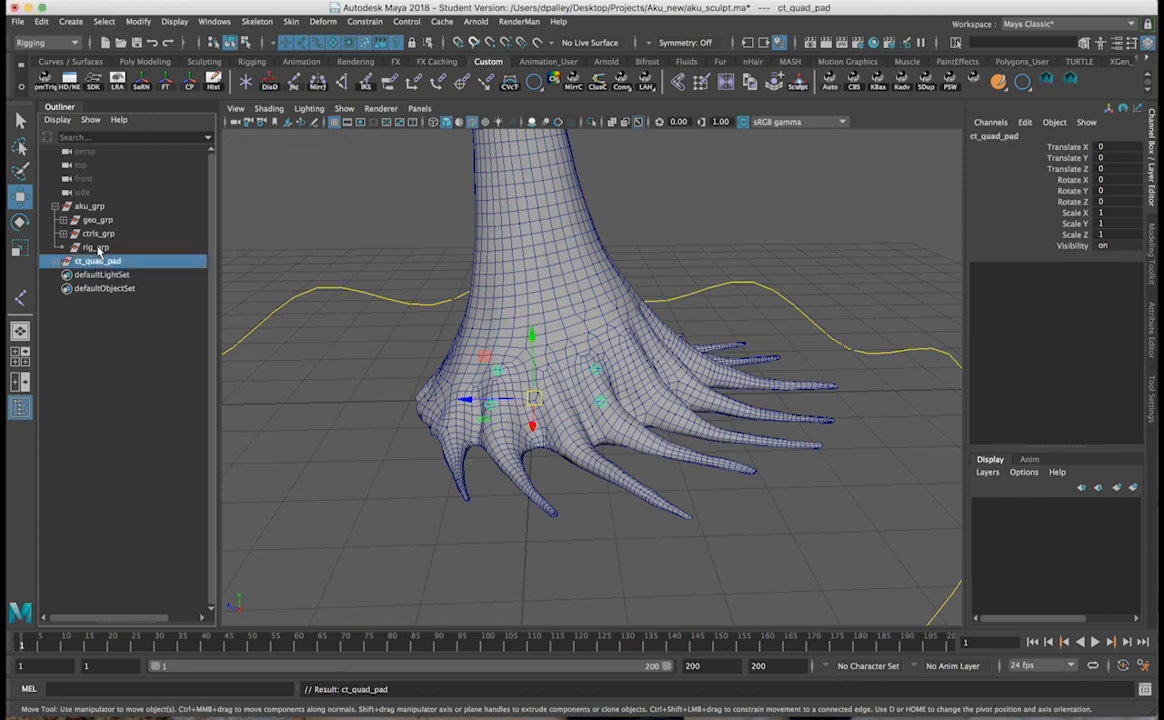
middle_click_drag(98, 251, 99, 253)
Examine the tentacles around the base and the quadrant joints inside it from several angles.
left_click(300, 375)
mouse_move(478, 278)
left_mouse_down("alt")
mouse_move(486, 260)
mouse_move(487, 272)
left_mouse_up("alt")
right_click_drag(487, 272, 603, 325, "alt")
mouse_move(603, 325)
left_mouse_down("alt")
mouse_move(657, 322)
mouse_move(618, 336)
left_mouse_up("alt")
left_click_drag(614, 396, 468, 412, "alt")
left_click_drag(550, 433, 254, 324)
left_click_drag(765, 360, 754, 384, "alt")
left_click(842, 429)
left_click_drag(842, 429, 600, 390, "alt")
left_click_drag(860, 443, 731, 410, "alt")
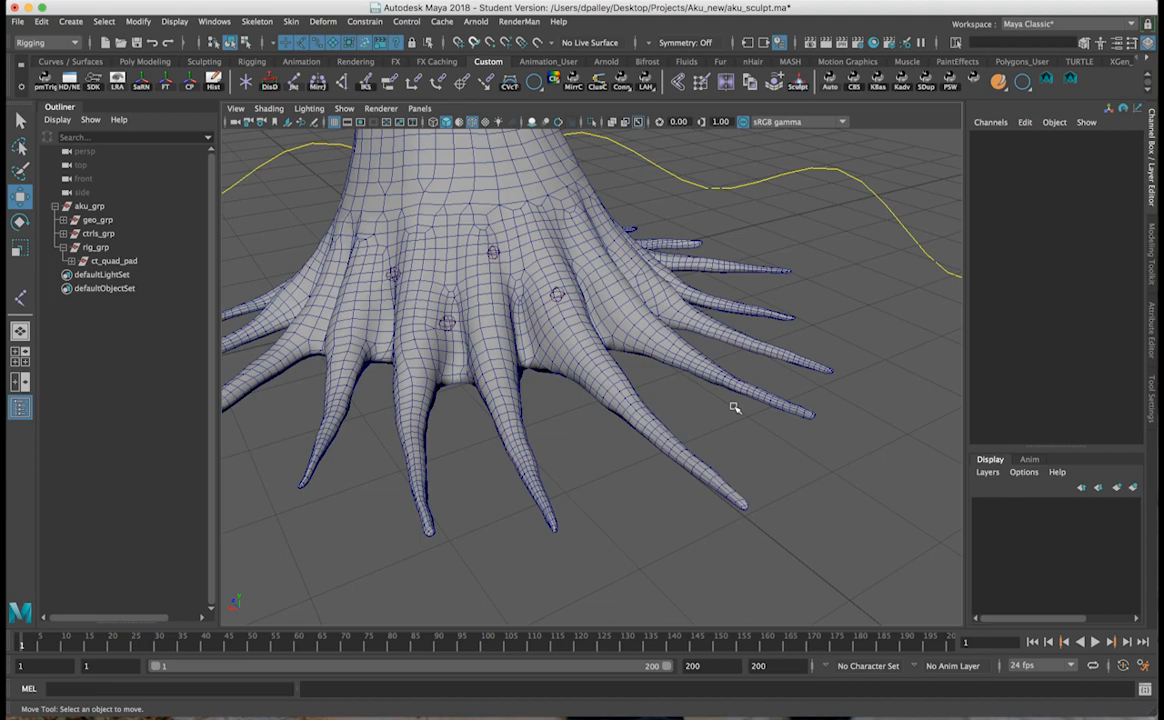
left_click_drag(738, 441, 597, 465, "alt")
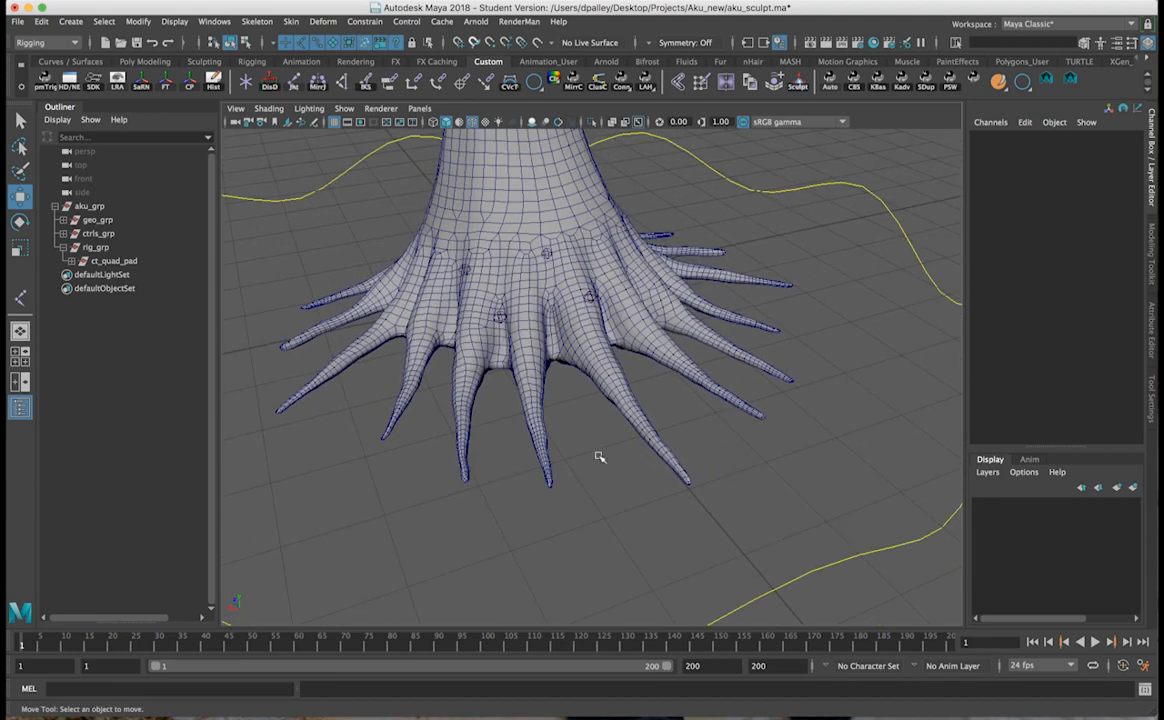
Create a NURBS plane and move it to the centre tentacle at Translate Z about -3.87, in wireframe display.
left_click(70, 21)
mouse_move(113, 88)
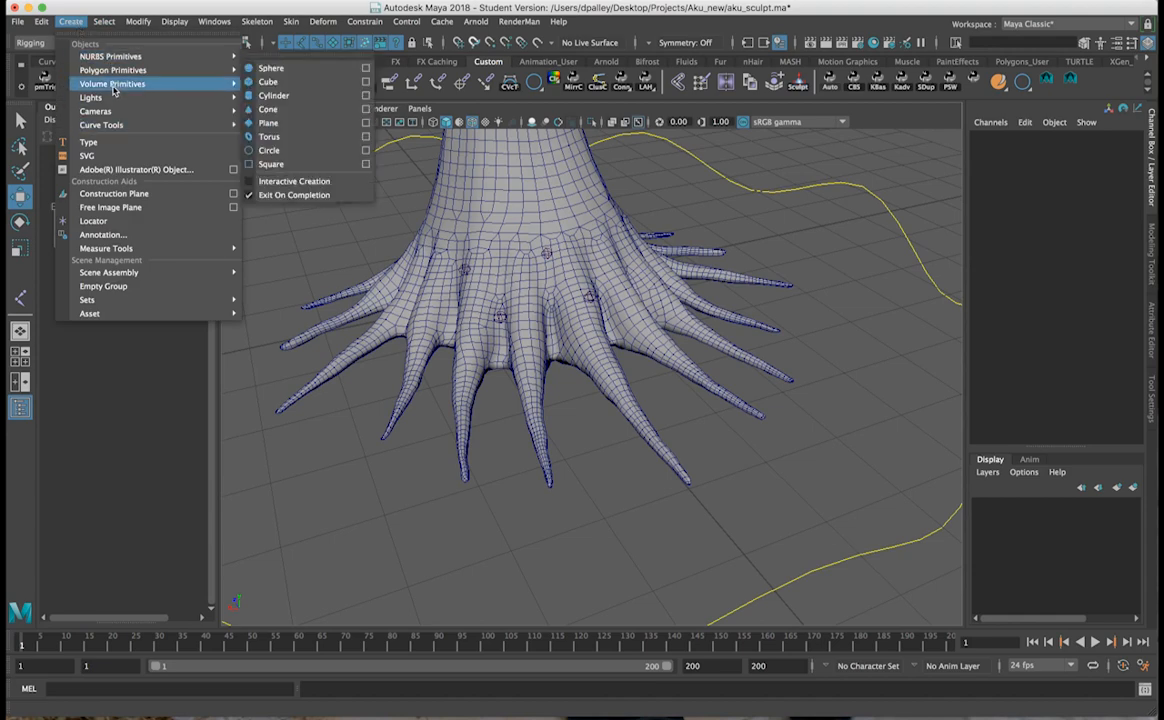
left_click(268, 122)
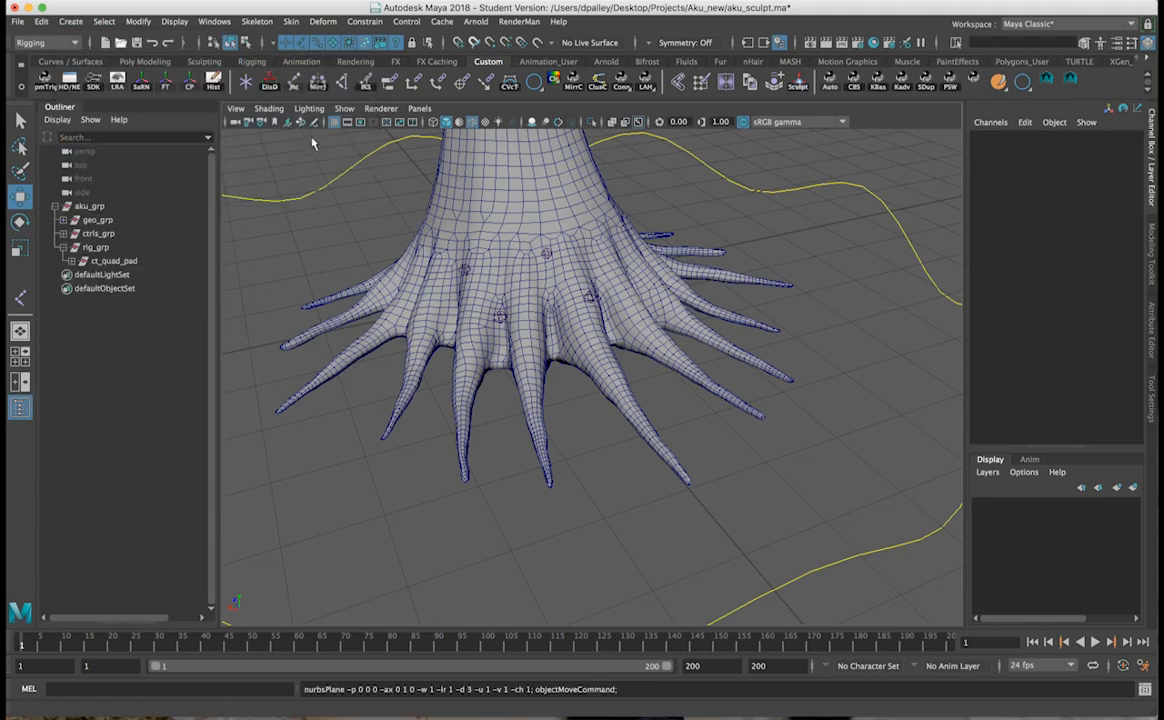
left_click_drag(515, 325, 575, 392, "alt")
key("4")
Set the NURBS plane's Patches V to 18.
left_click(1012, 290)
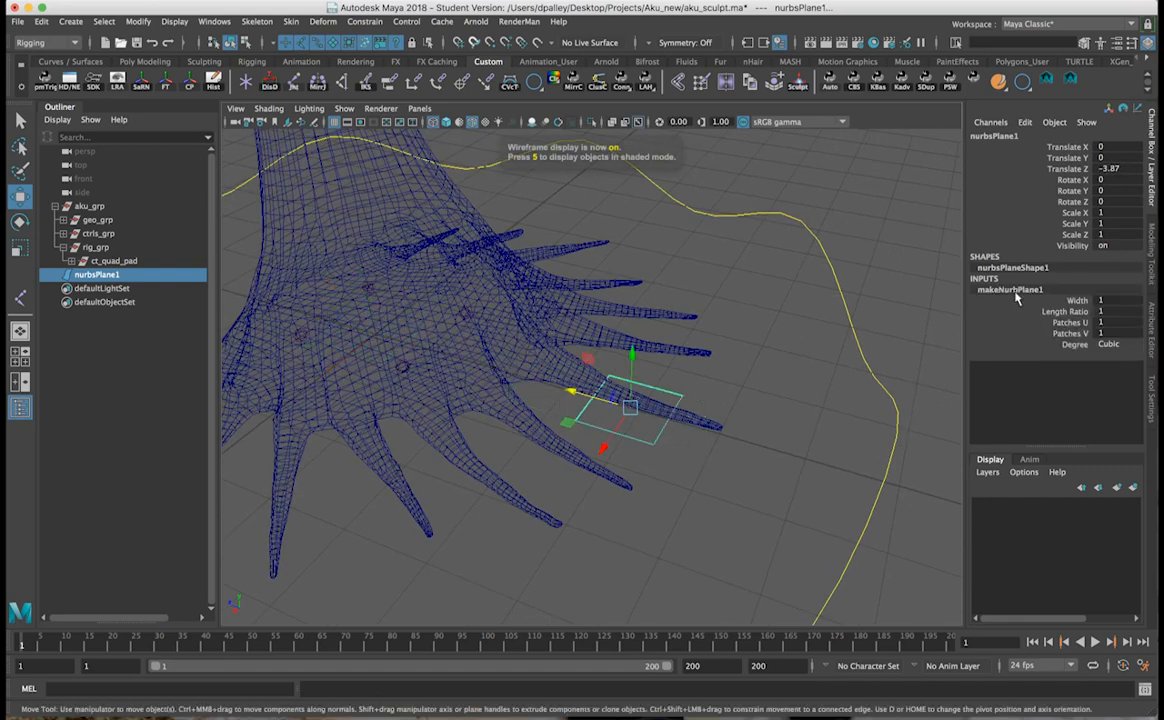
left_click(1066, 333)
middle_click_drag(785, 368, 862, 377)
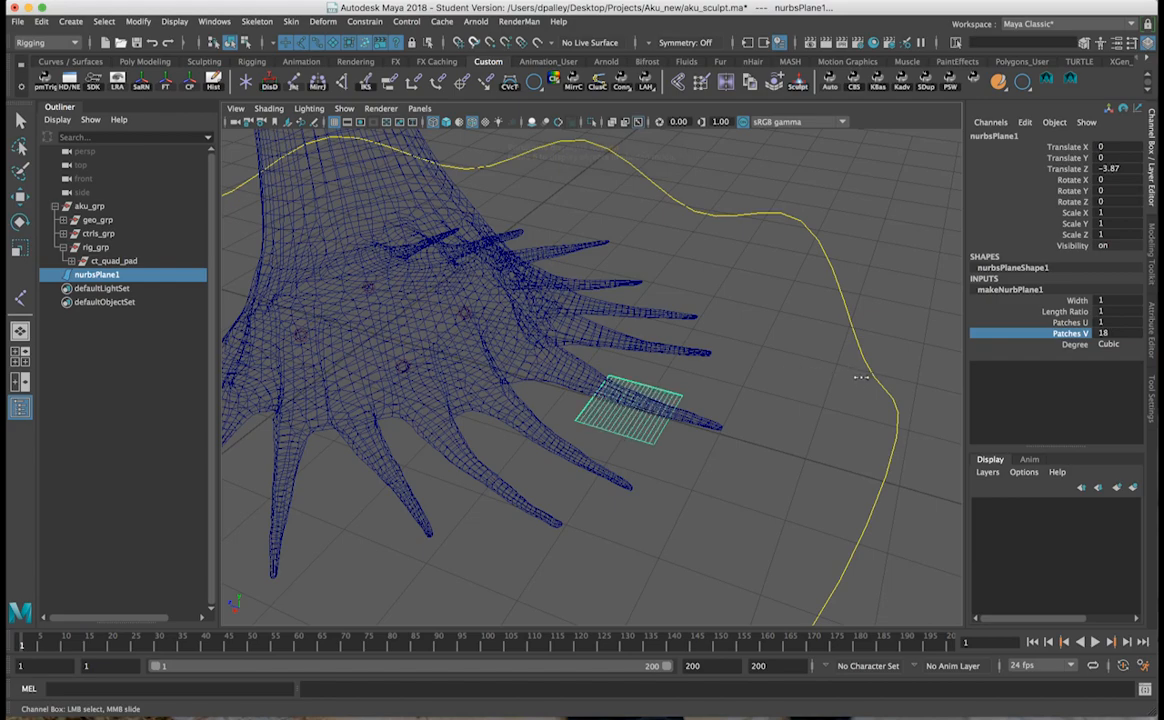
Scale the plane to about 0.27 in X and 2.731 in Z, and shift it to Translate Z about -3.682.
mouse_move(696, 350)
left_mouse_down("alt")
mouse_move(662, 403)
mouse_move(623, 410)
mouse_move(644, 408)
left_mouse_up("alt")
key("r")
mouse_move(566, 428)
left_mouse_down()
mouse_move(743, 426)
mouse_move(472, 376)
mouse_move(540, 332)
mouse_move(631, 403)
mouse_move(585, 396)
left_mouse_up()
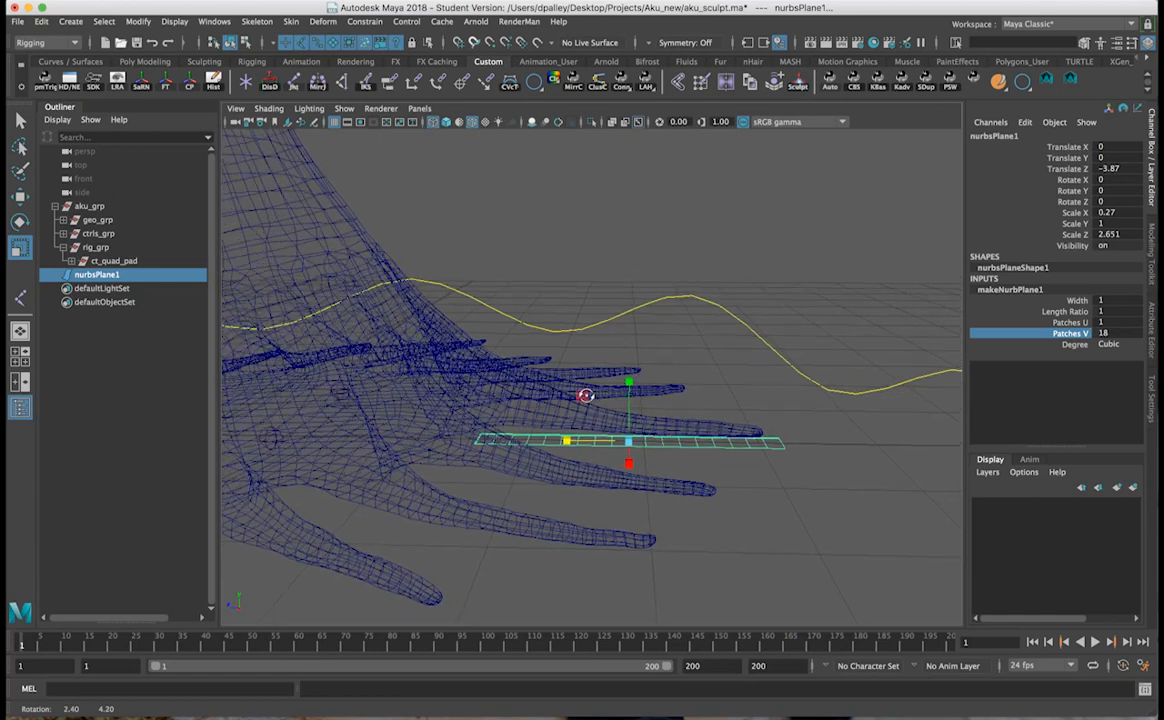
left_click_drag(566, 441, 557, 440)
key("w")
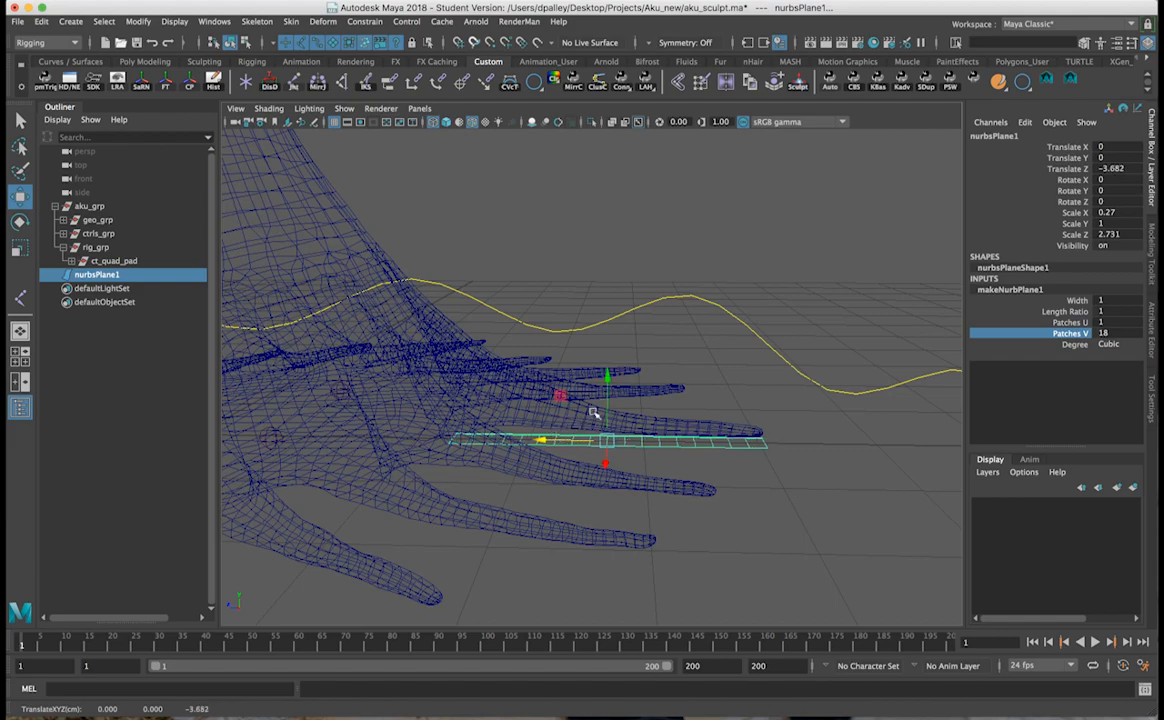
Fit the plane inside the centre tentacle with Translate Y about 0.098, Translate Z about -3.616 and Scale Z about 2.792.
left_click_drag(607, 388, 574, 427, "alt")
left_click_drag(442, 434, 452, 388, "alt")
key("r")
left_click_drag(532, 432, 528, 432)
key("w")
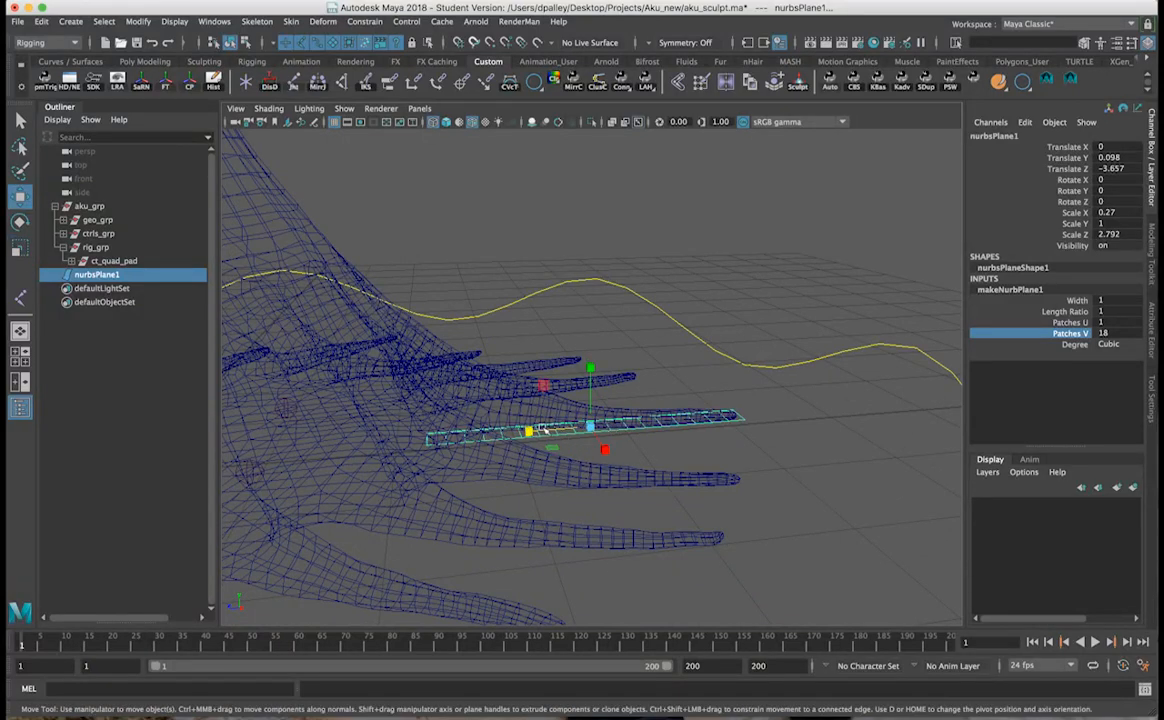
mouse_move(527, 432)
left_mouse_down()
mouse_move(486, 397)
mouse_move(509, 416)
left_mouse_up()
right_click_drag(509, 416, 596, 425, "alt")
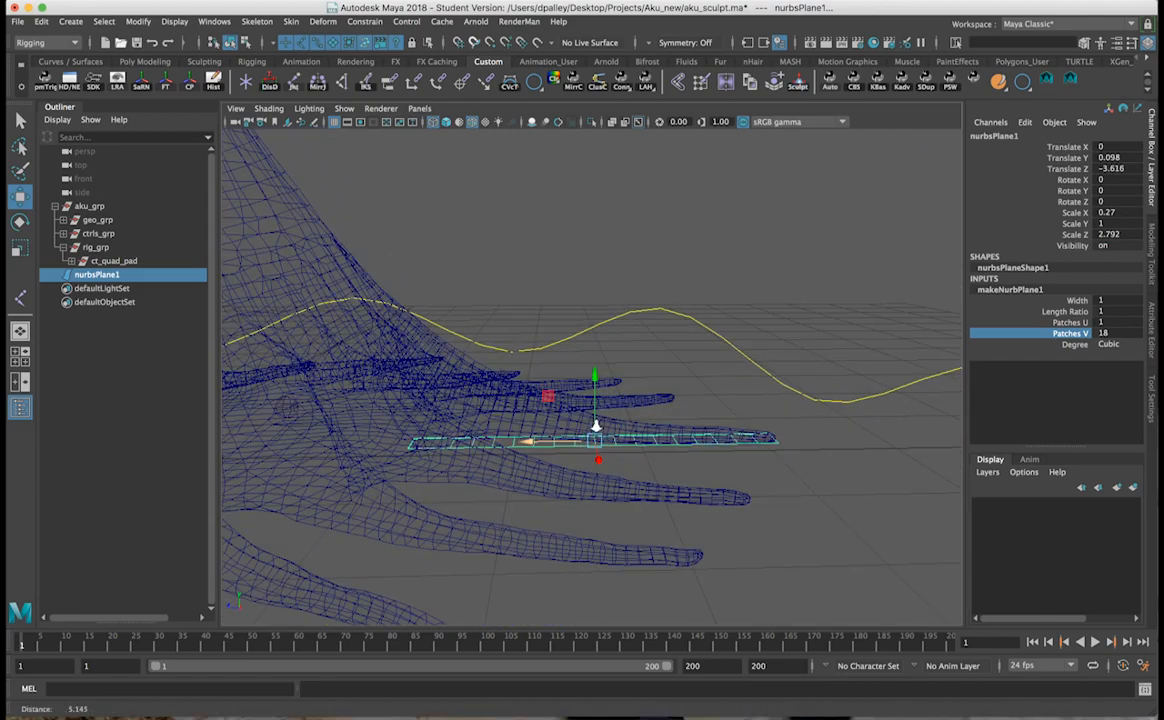
Freeze the plane's transformations and rename it ct_tentacle1_ribbon.
left_click(162, 82)
double_click(97, 274)
type("d")
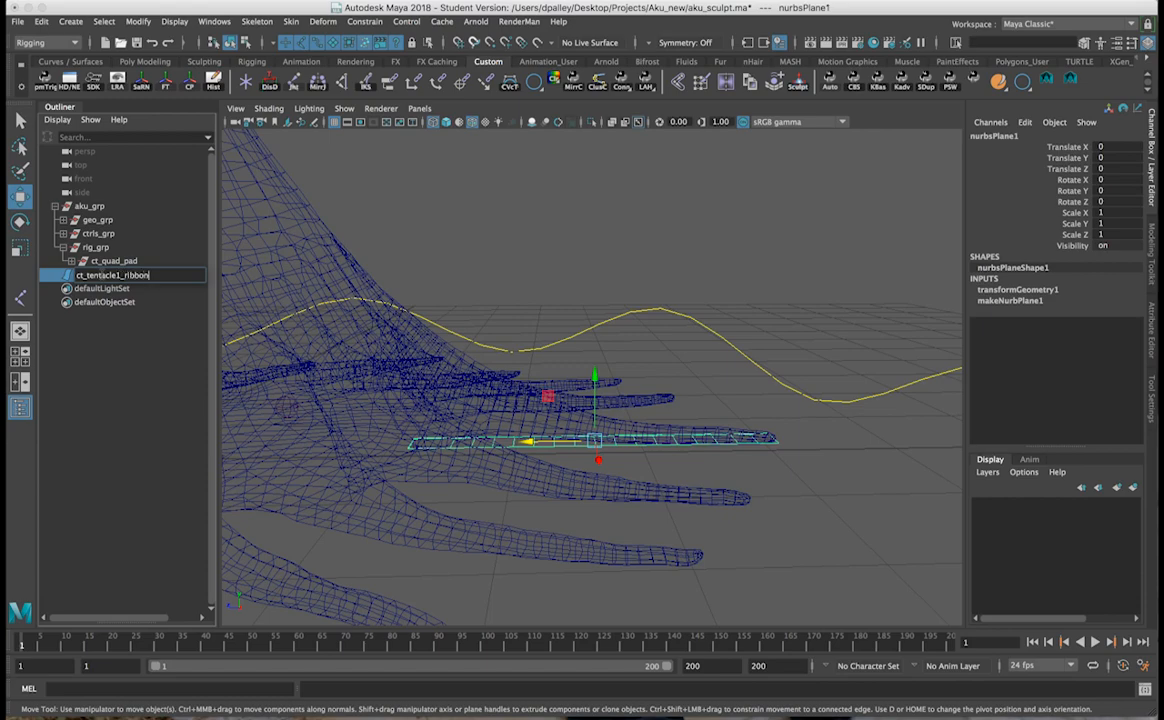
key("Return")
Duplicate ct_tentacle1_ribbon and move the copy toward the neighbouring tentacle at Translate X about 0.98.
left_click_drag(774, 483, 640, 492, "alt")
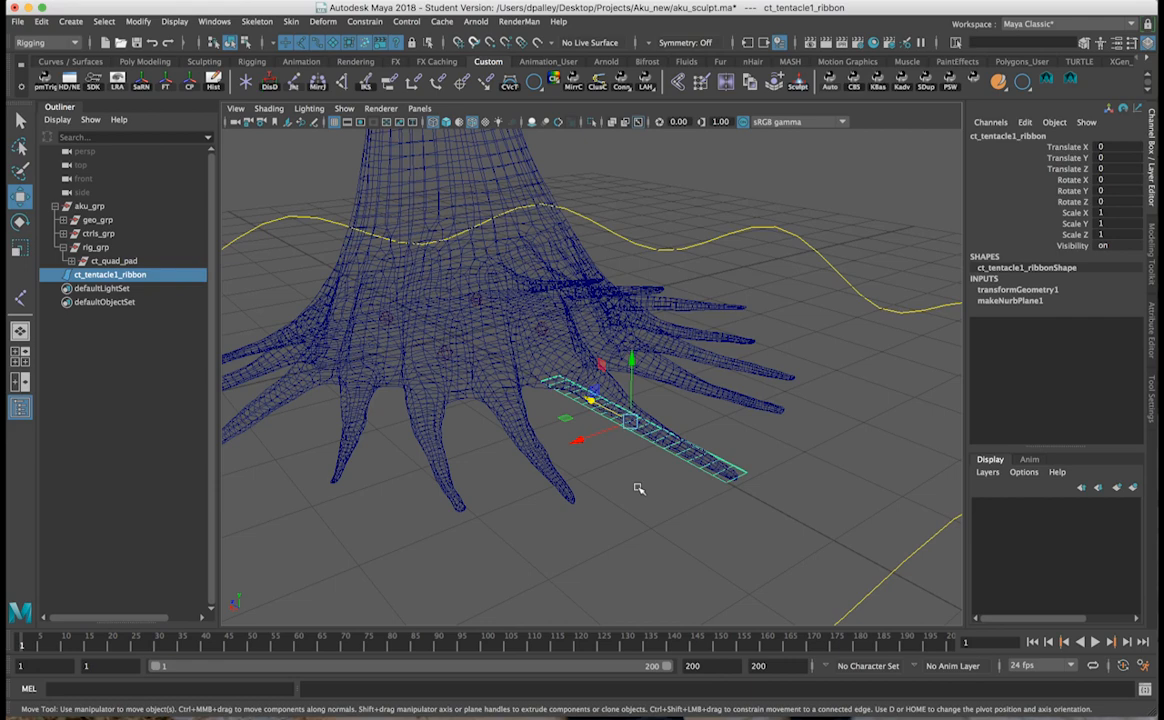
mouse_move(629, 452)
left_mouse_down("alt")
mouse_move(611, 434)
mouse_move(647, 447)
left_mouse_up("alt")
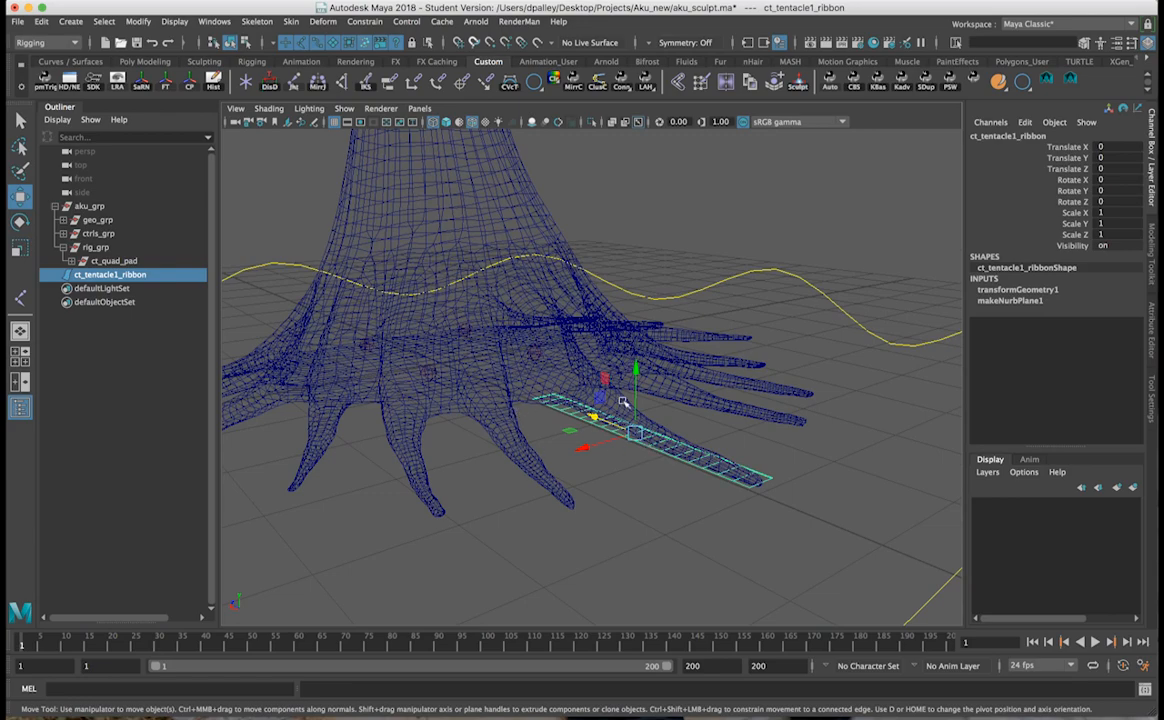
mouse_move(569, 441)
left_mouse_down("alt")
mouse_move(625, 445)
mouse_move(607, 470)
mouse_move(579, 475)
mouse_move(607, 435)
mouse_move(660, 447)
mouse_move(593, 471)
mouse_move(585, 427)
left_mouse_up("alt")
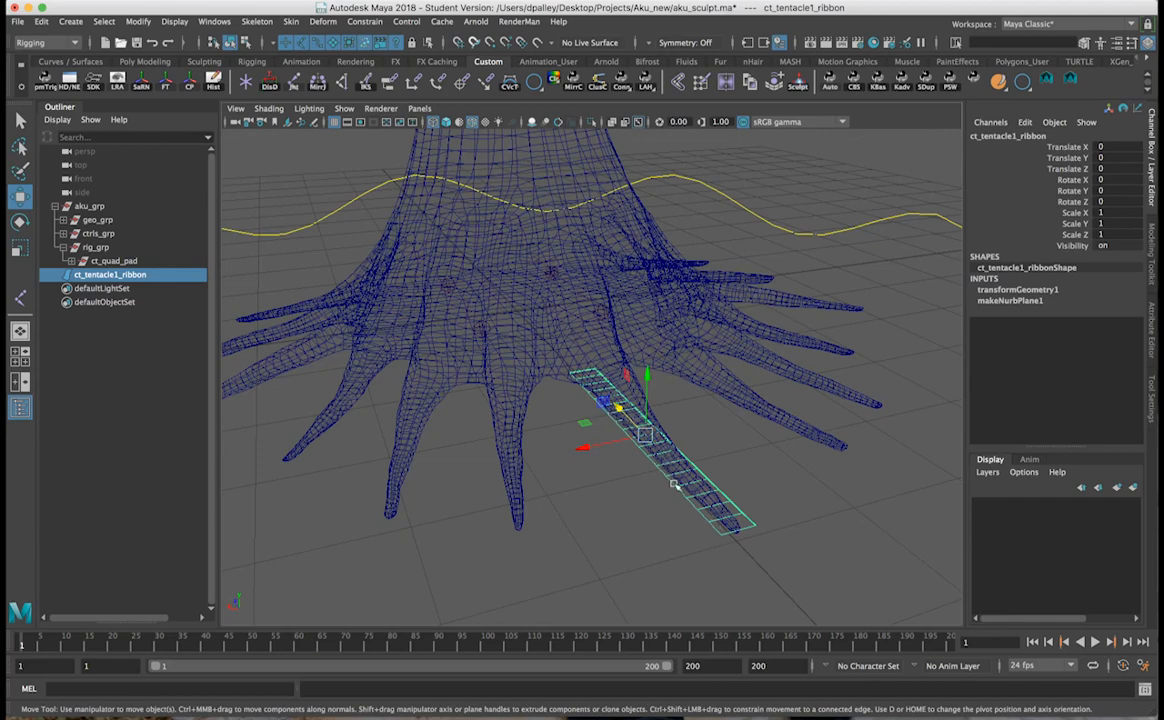
left_click_drag(714, 470, 462, 470, "alt")
key("ctrl+d")
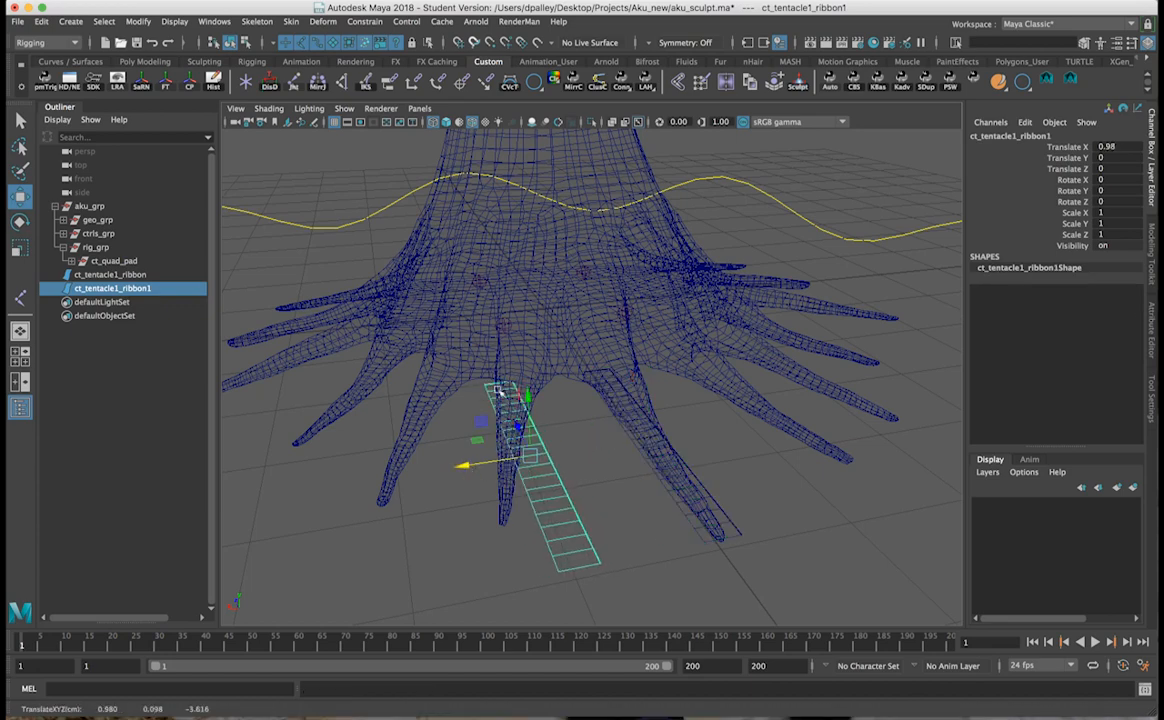
left_click_drag(790, 517, 602, 432, "alt")
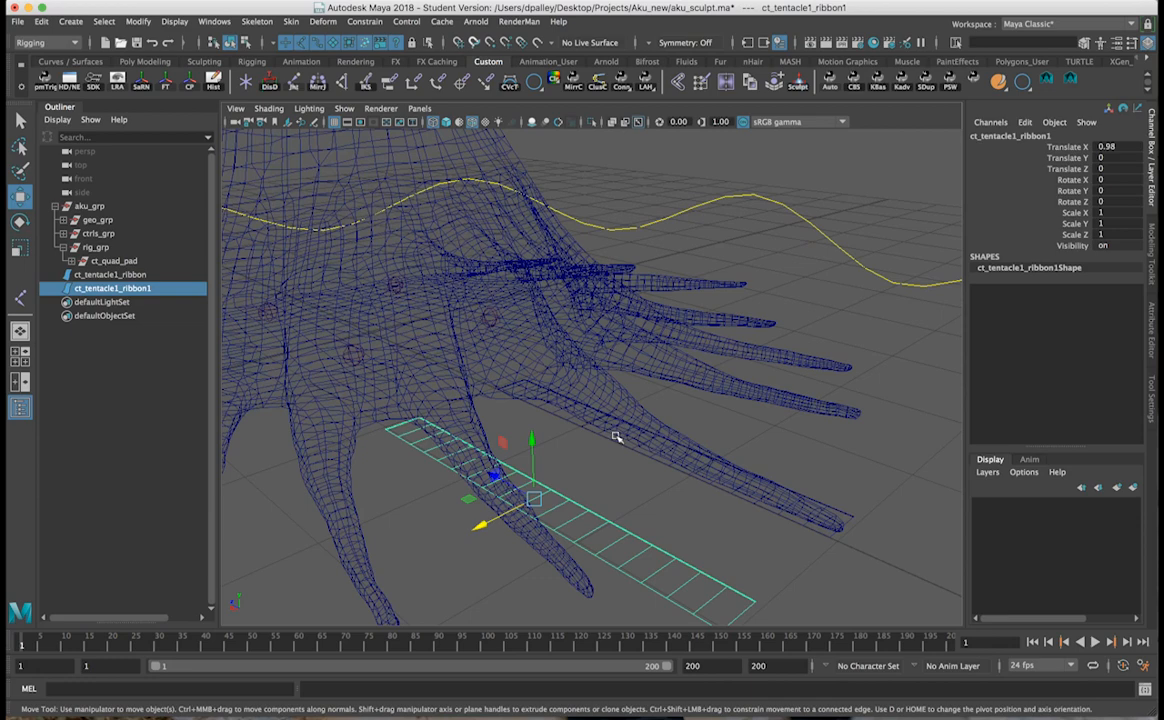
Try tilting ct_tentacle1_ribbon to Rotate X about -3.26 and raising it to Translate Y about 0.086 inside the centre tentacle.
left_click(616, 437)
left_click(848, 519)
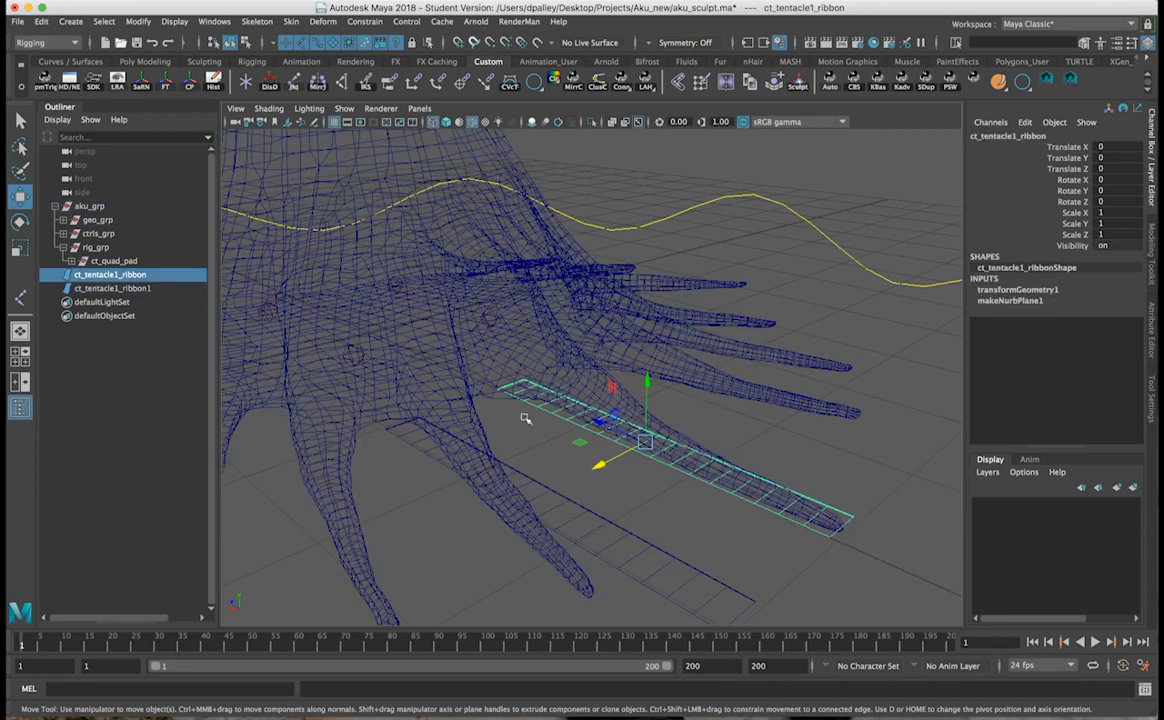
left_click_drag(790, 498, 499, 423, "alt")
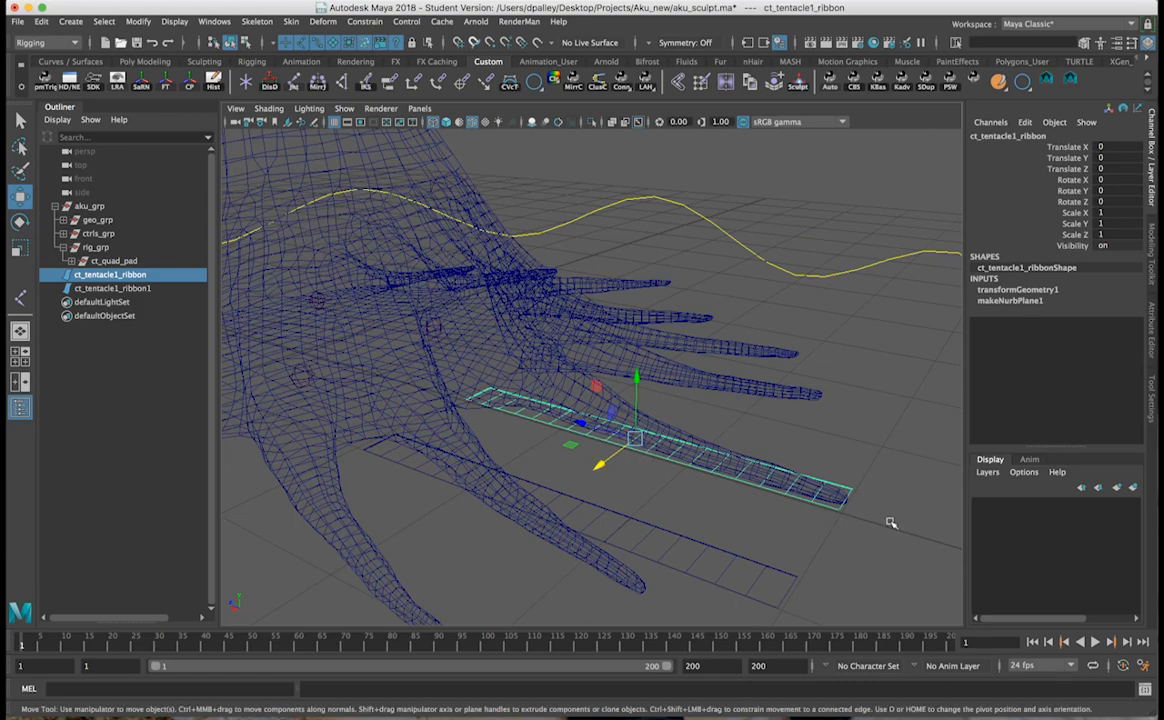
left_click_drag(699, 473, 496, 453, "alt")
left_click_drag(445, 366, 538, 434, "alt")
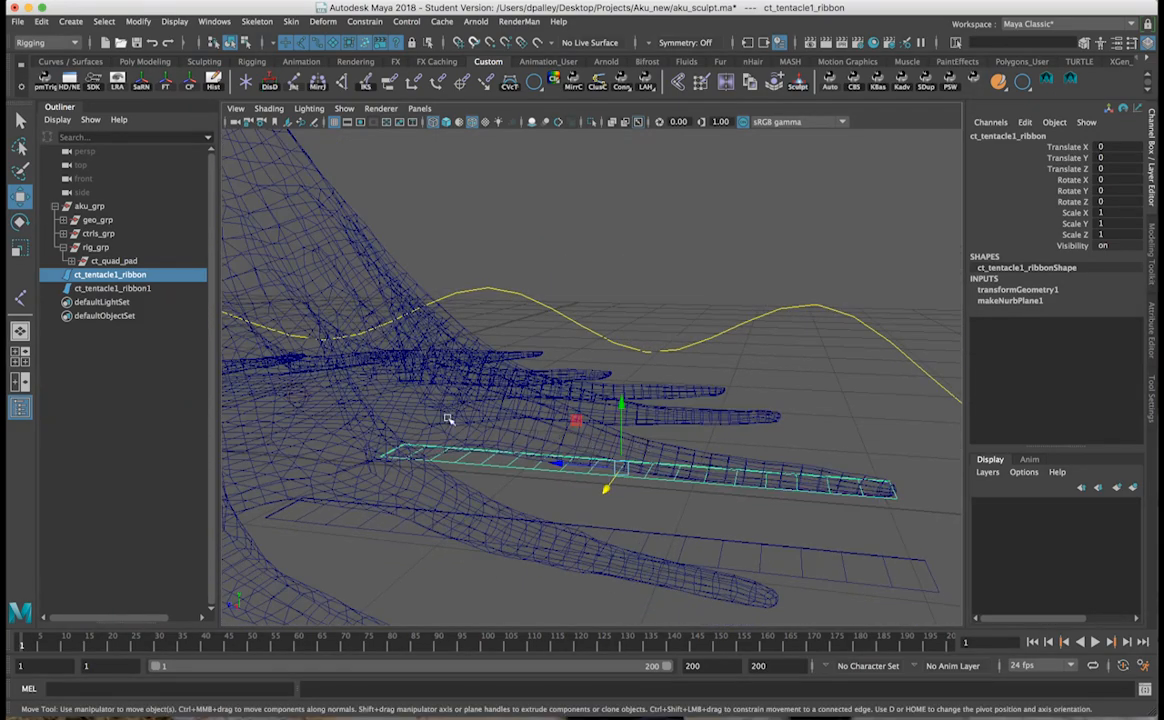
left_click_drag(454, 403, 593, 438, "alt")
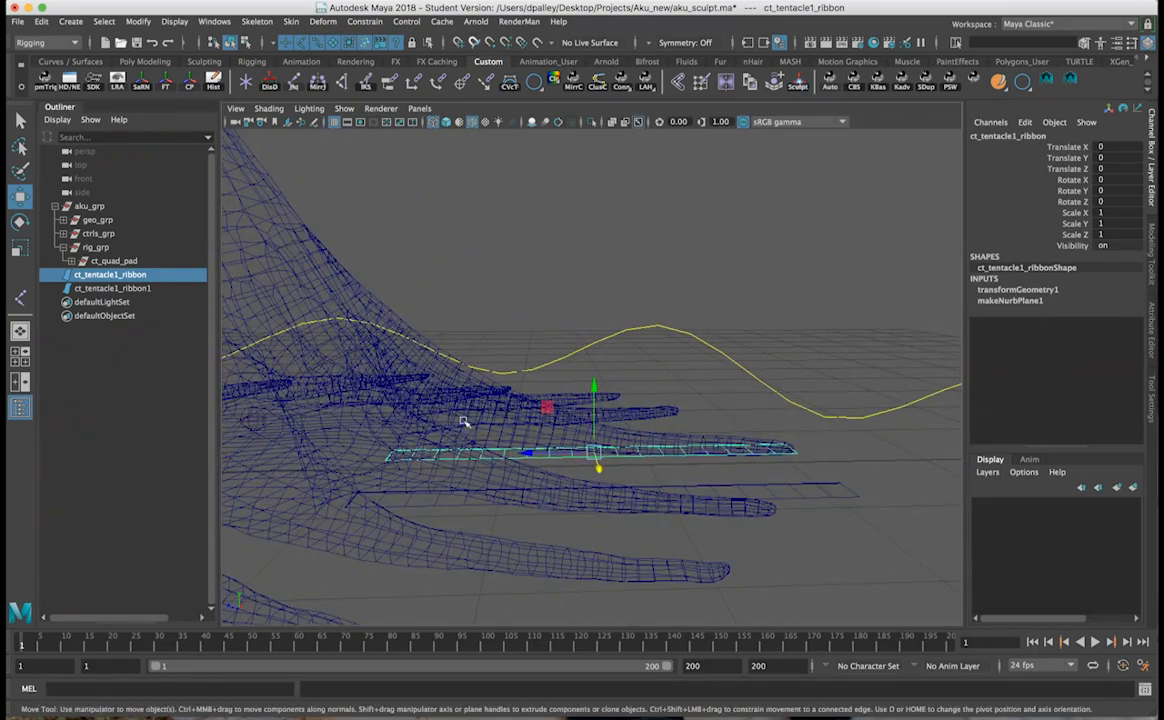
left_click_drag(390, 382, 530, 448, "alt")
key("e")
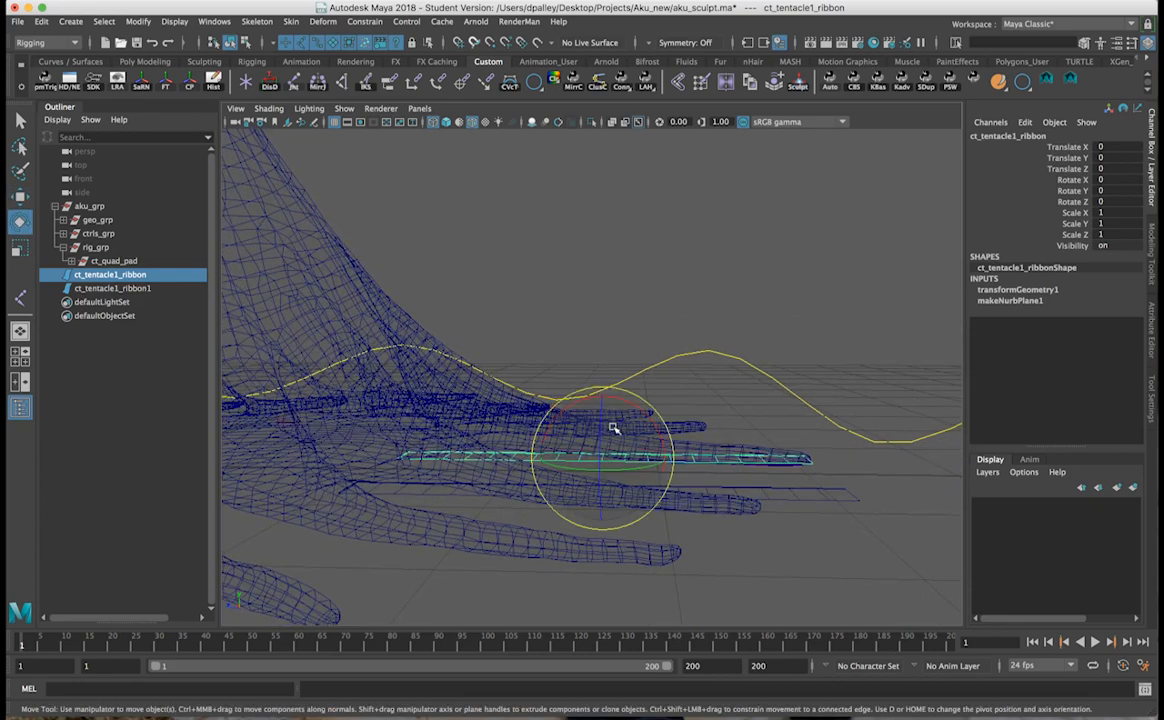
left_click_drag(636, 408, 634, 414)
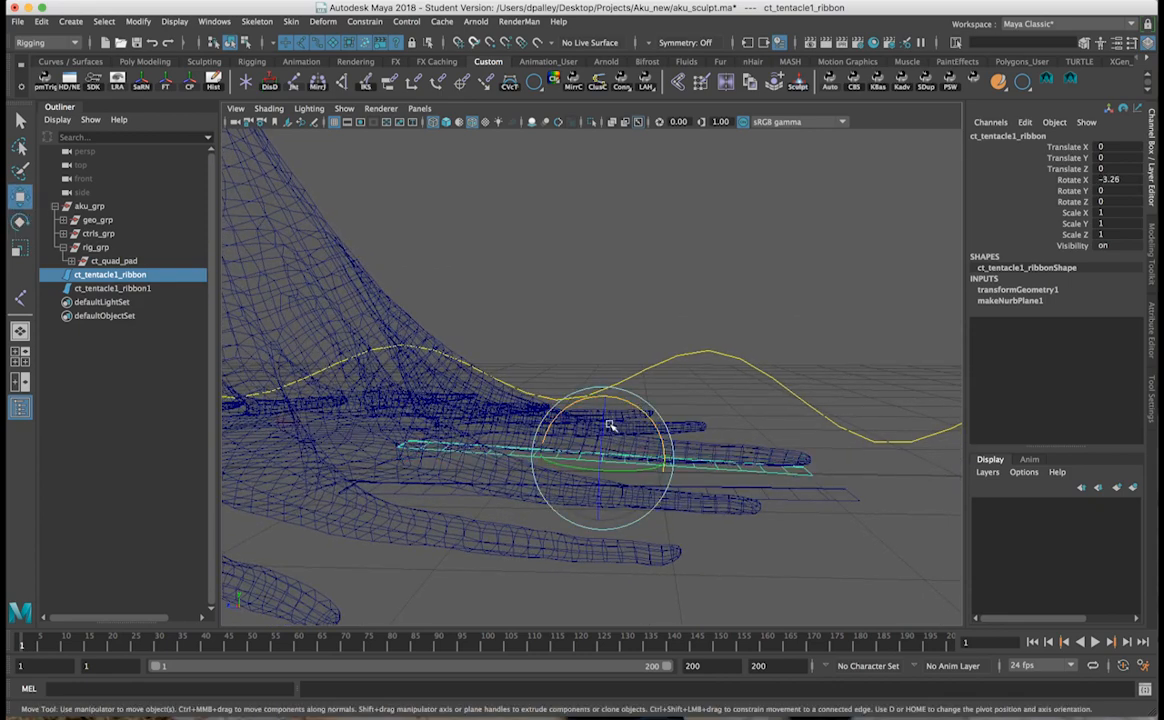
key("w")
left_click_drag(605, 420, 738, 447)
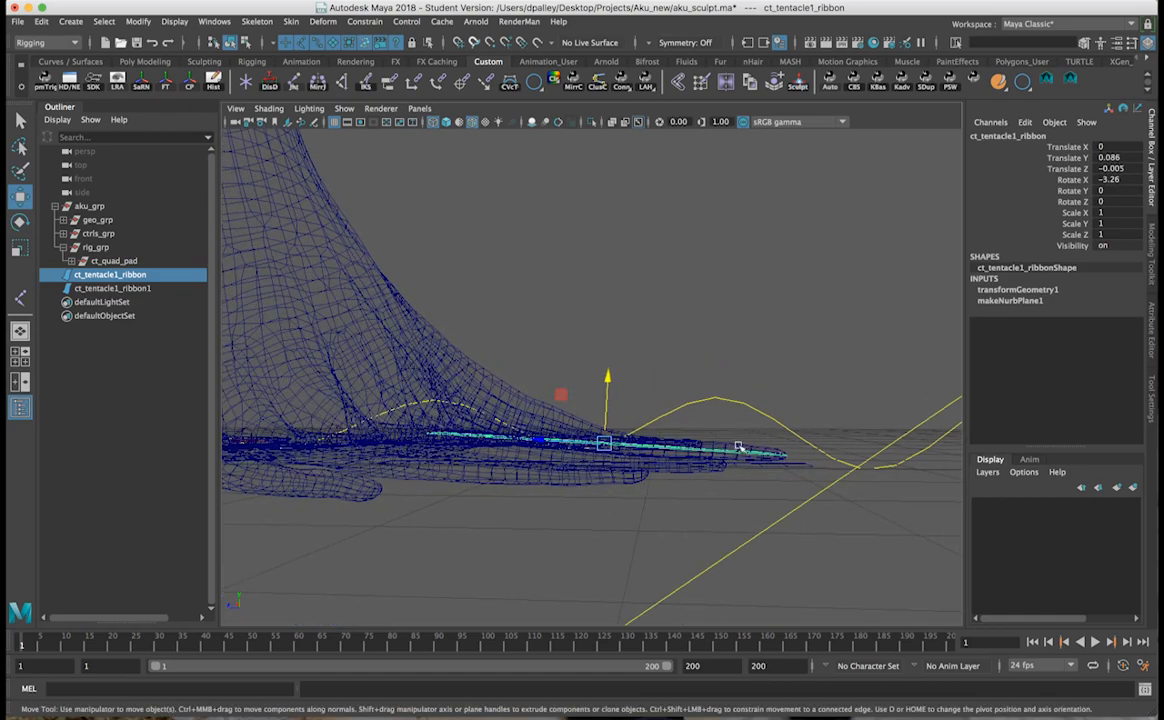
Check the tilted ribbon from the side, then undo its rotation and upward move.
left_click_drag(606, 443, 610, 441, "alt")
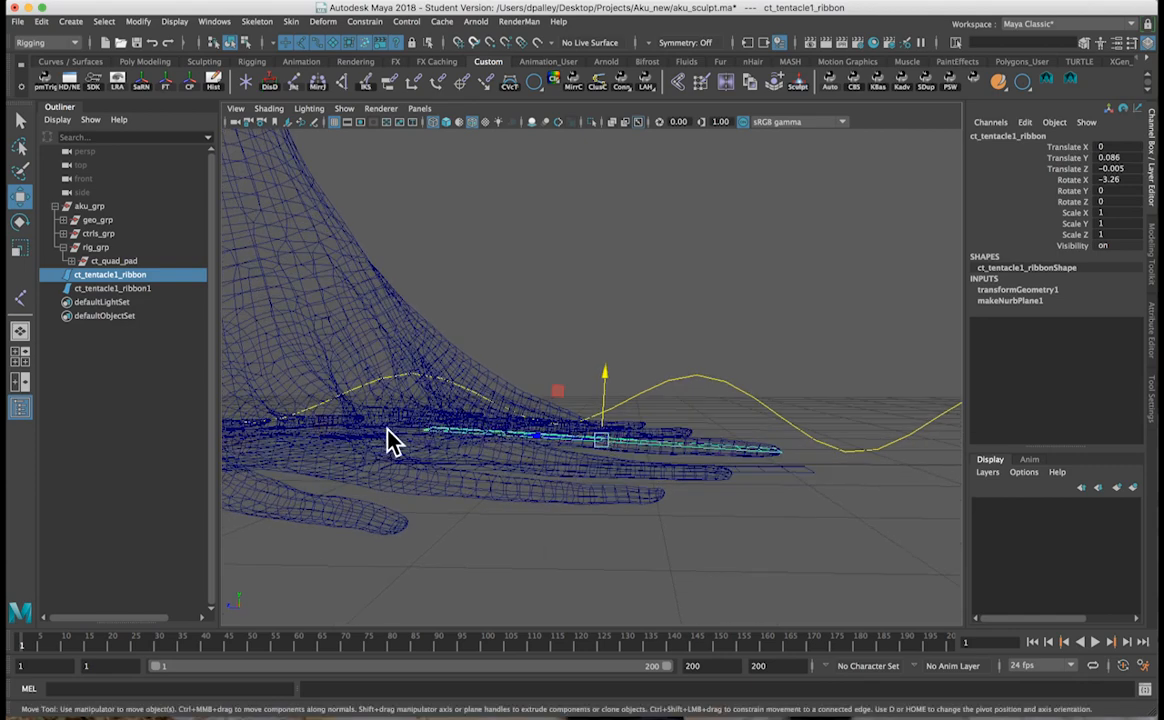
left_click_drag(384, 442, 405, 435, "alt")
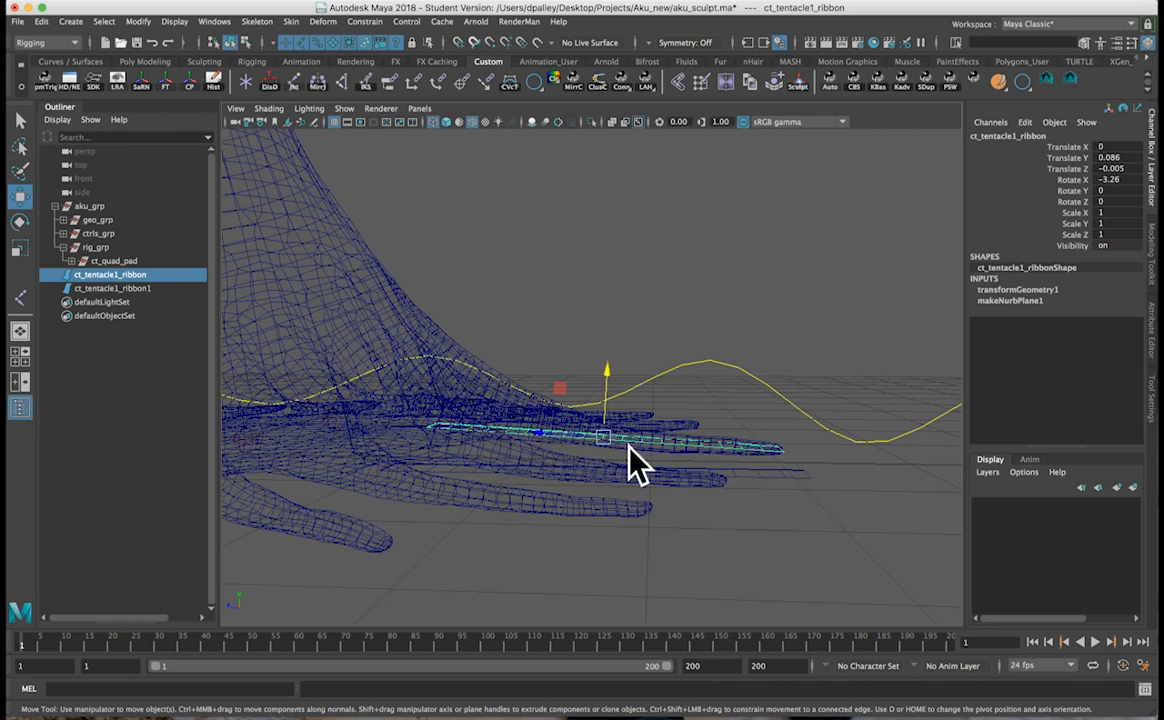
left_click_drag(612, 462, 455, 462, "alt")
key("z")
key("z")
Delete the duplicate ct_tentacle1_ribbon1 beside the centre tentacle.
left_click_drag(631, 455, 556, 533, "alt")
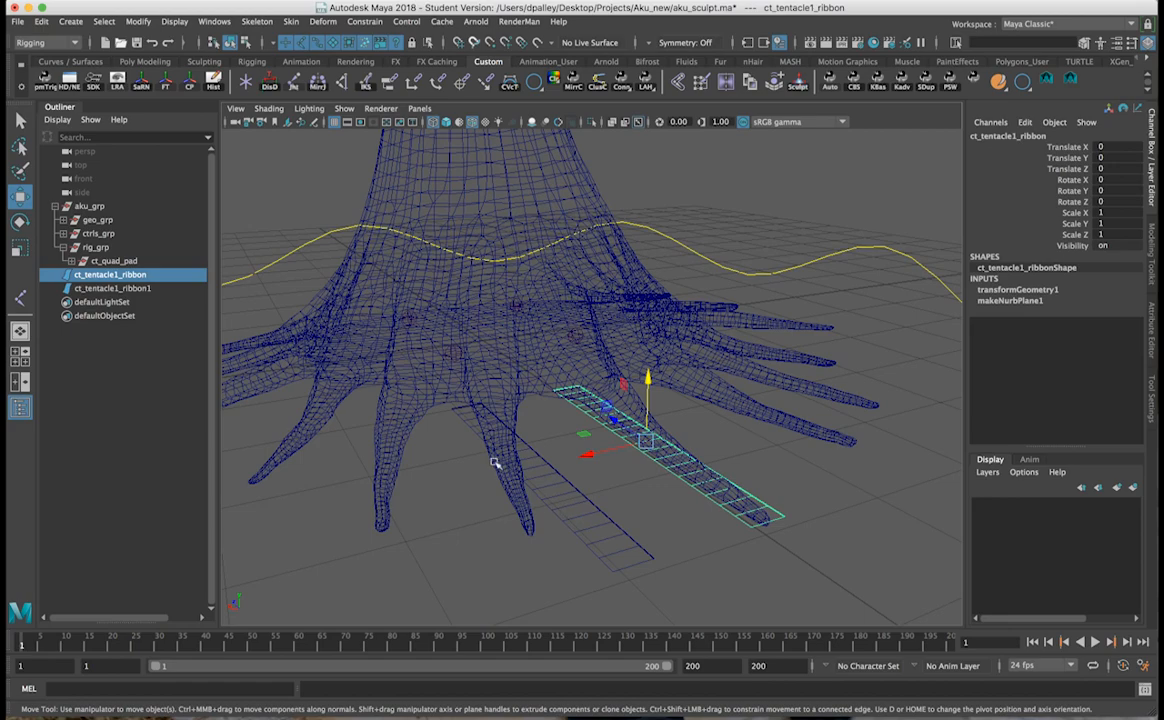
left_click_drag(683, 486, 590, 512, "alt")
left_click(588, 512)
left_click(579, 515)
key("Delete")
Select ct_tentacle1_ribbon and examine how it lines up with the centre tentacle from several angles.
left_click(725, 500)
left_click_drag(725, 500, 634, 504, "alt")
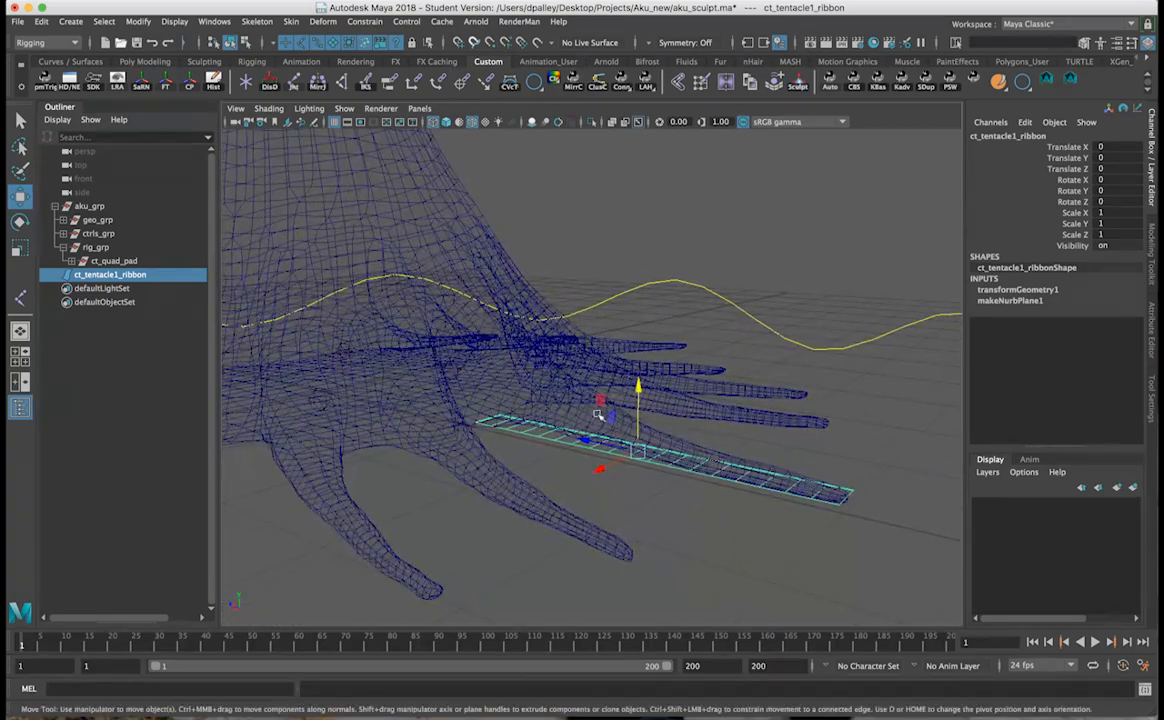
left_click_drag(605, 449, 628, 460, "alt")
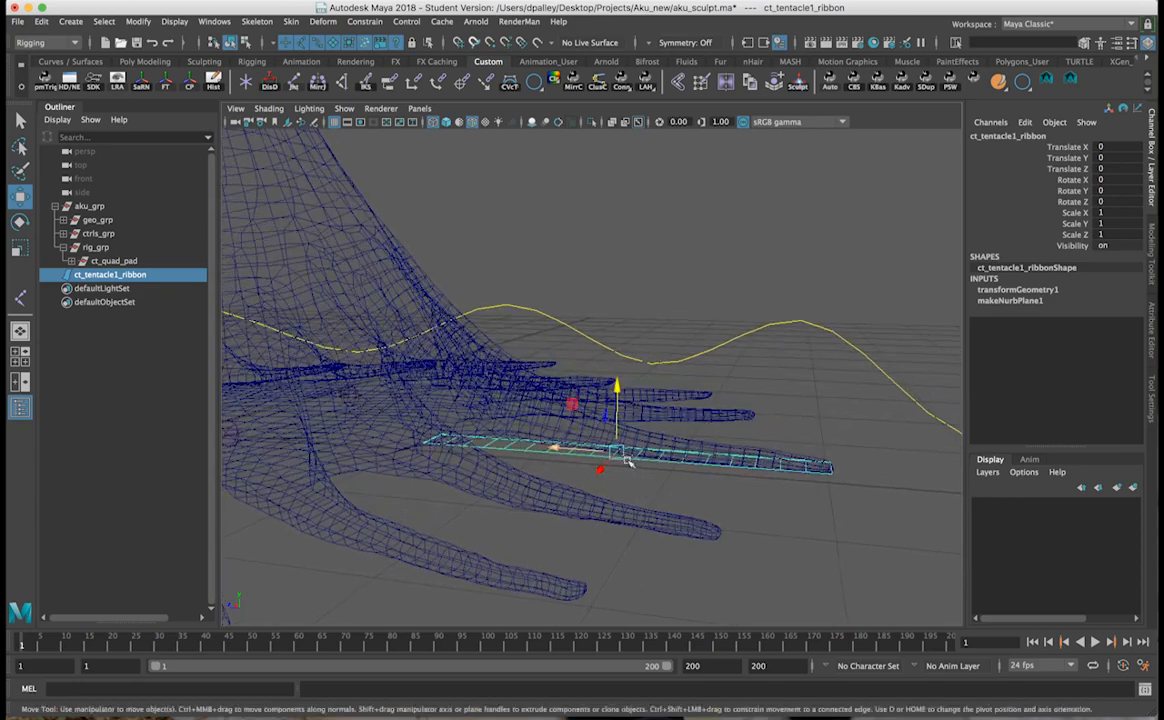
left_click_drag(461, 424, 505, 426, "alt")
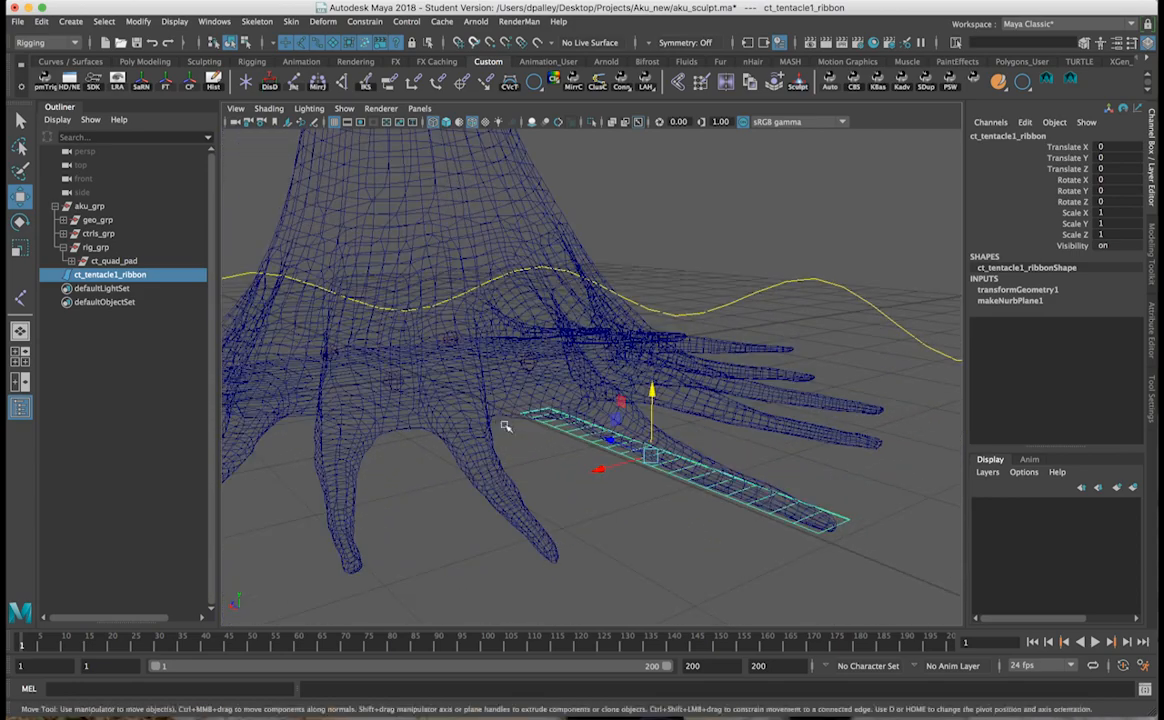
left_click_drag(605, 437, 570, 437, "alt")
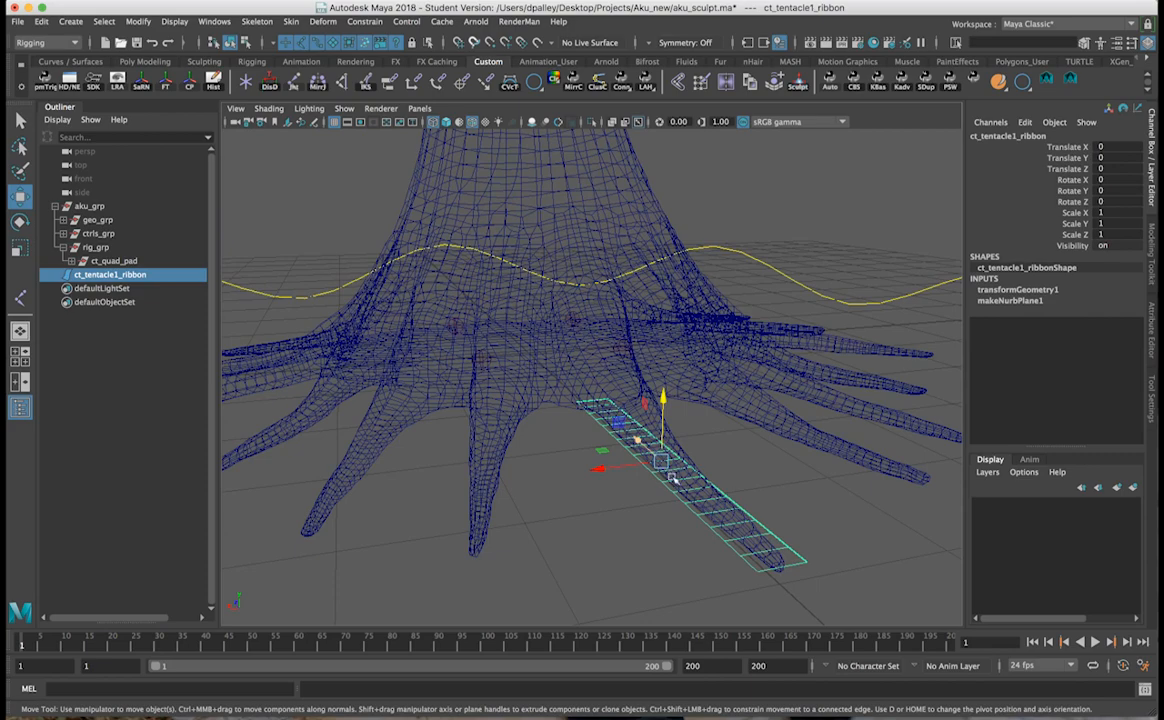
left_click_drag(554, 455, 578, 415, "alt")
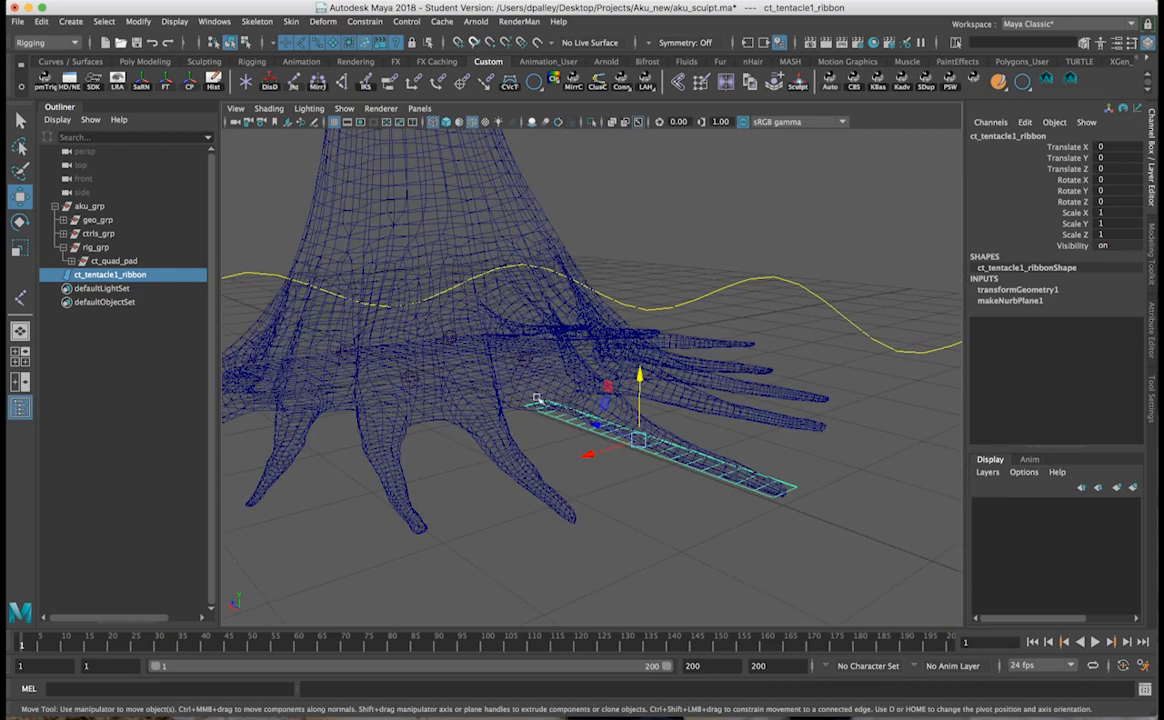
left_click_drag(490, 362, 546, 403, "alt")
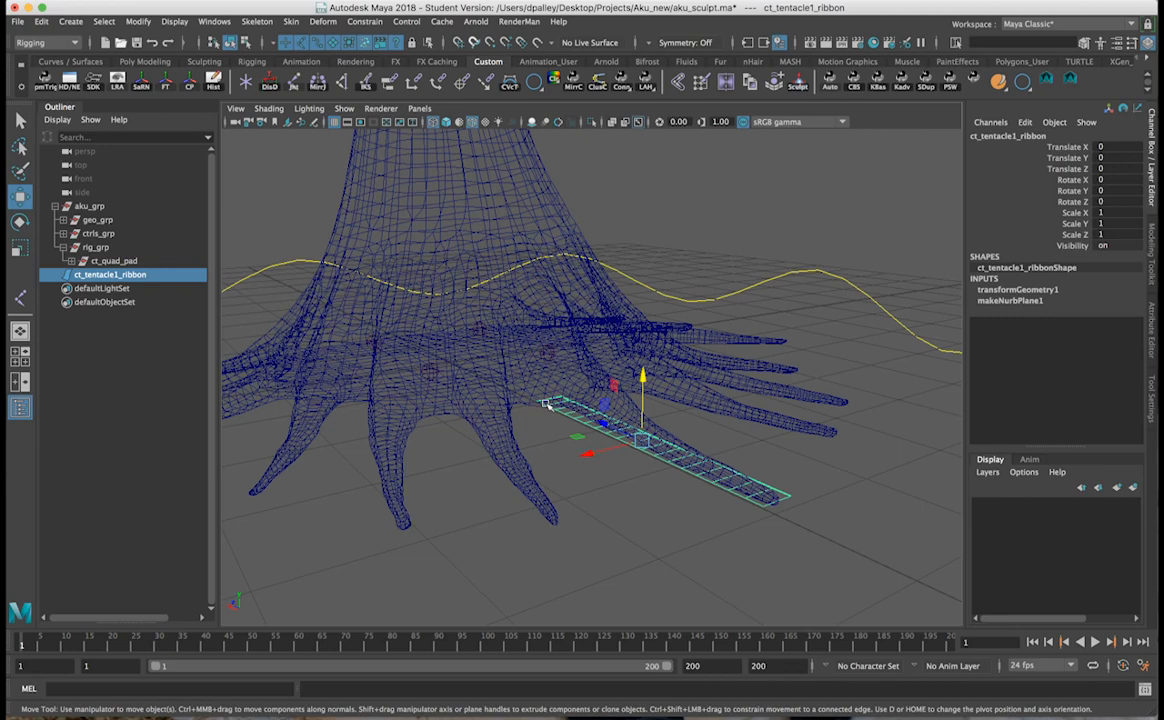
left_click_drag(626, 462, 692, 470, "alt")
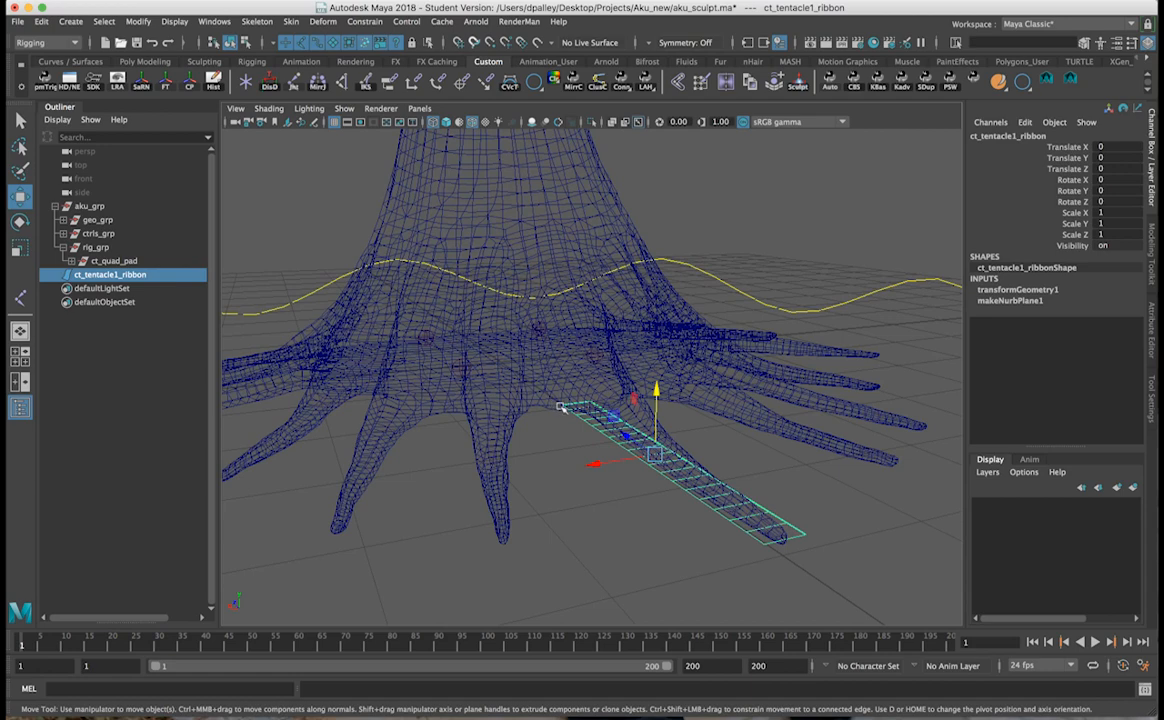
left_click_drag(704, 527, 712, 538, "alt")
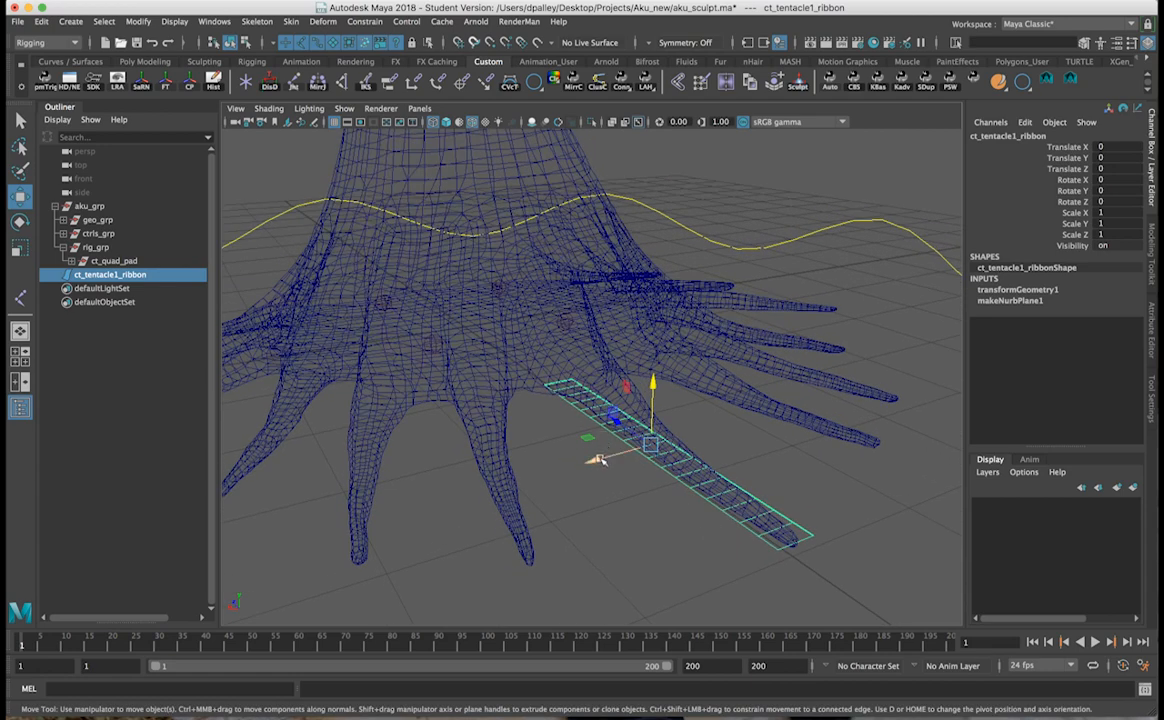
Duplicate ct_tentacle1_ribbon and move the copy toward the neighbouring tentacle at Translate X about 0.685.
key("ctrl+d")
left_click_drag(597, 460, 468, 473)
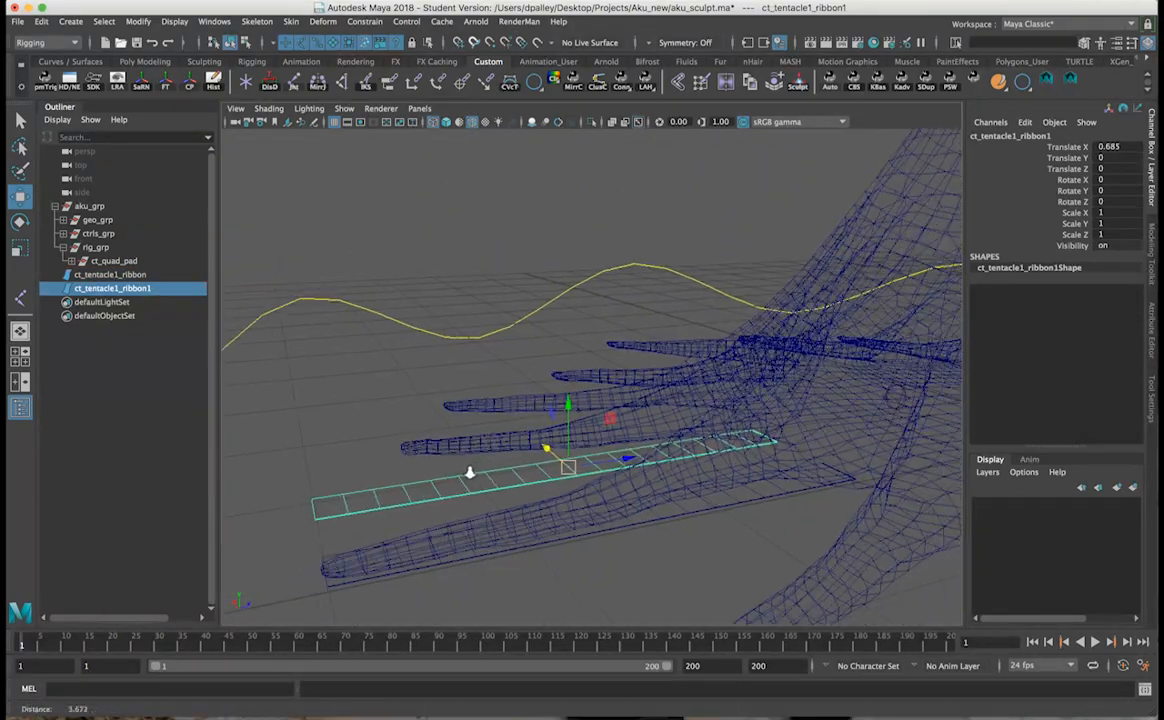
left_click_drag(548, 470, 560, 440, "alt")
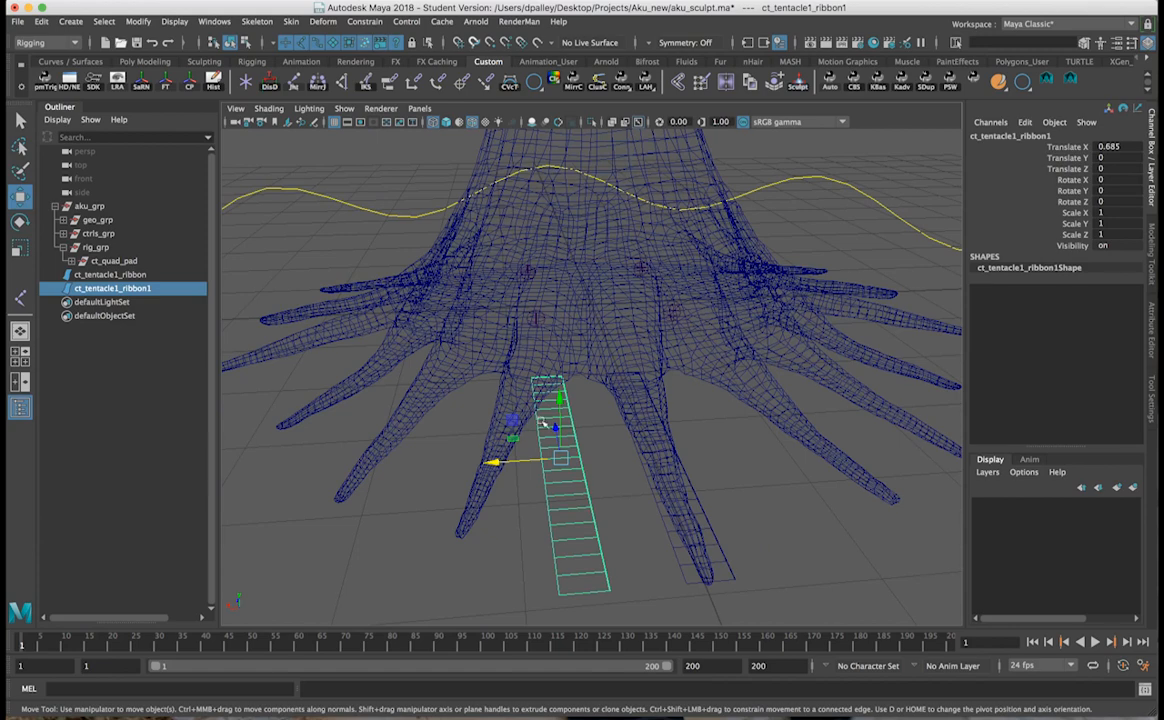
left_click_drag(512, 356, 534, 354, "alt")
left_click_drag(483, 458, 497, 455, "alt")
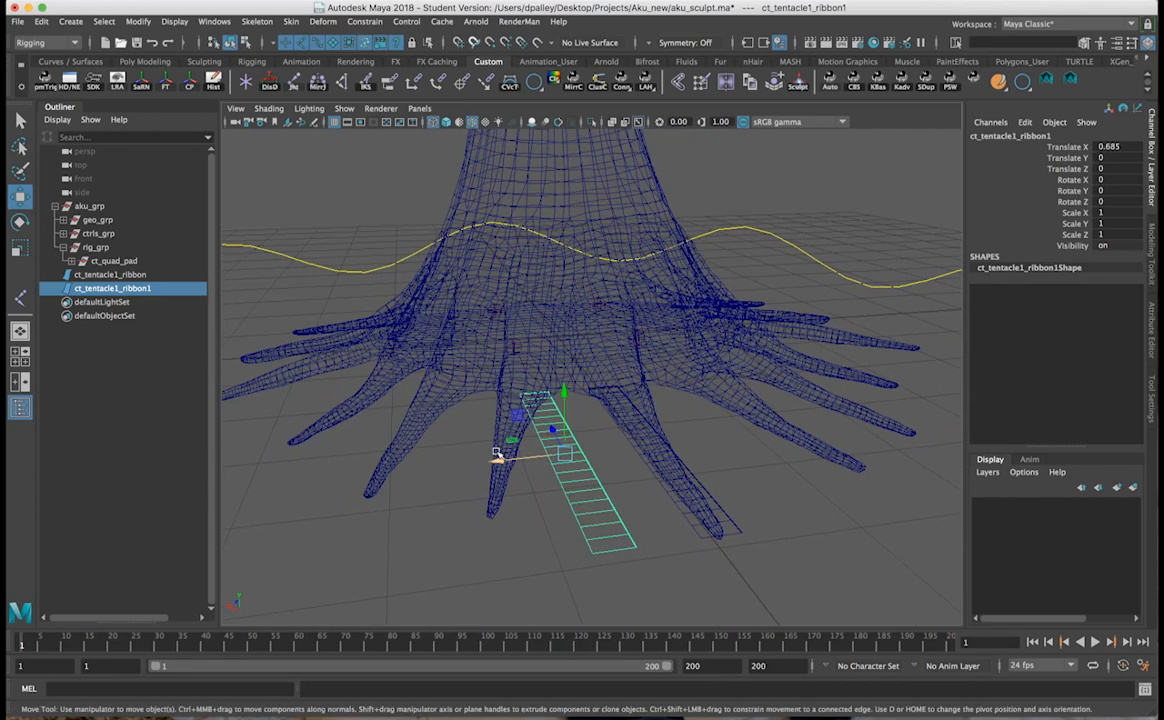
Compare the original ribbon with its copy at the neighbouring tentacle, and delete the copy.
left_click(722, 506)
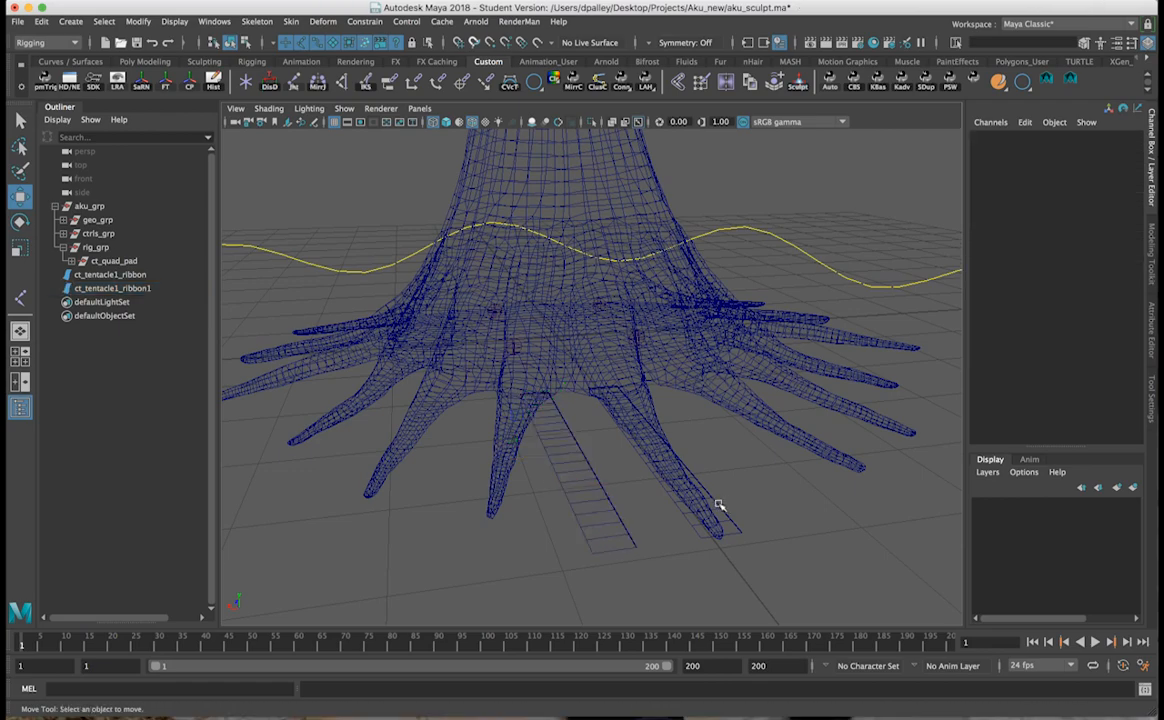
left_click(652, 465)
left_click_drag(632, 455, 556, 412, "alt")
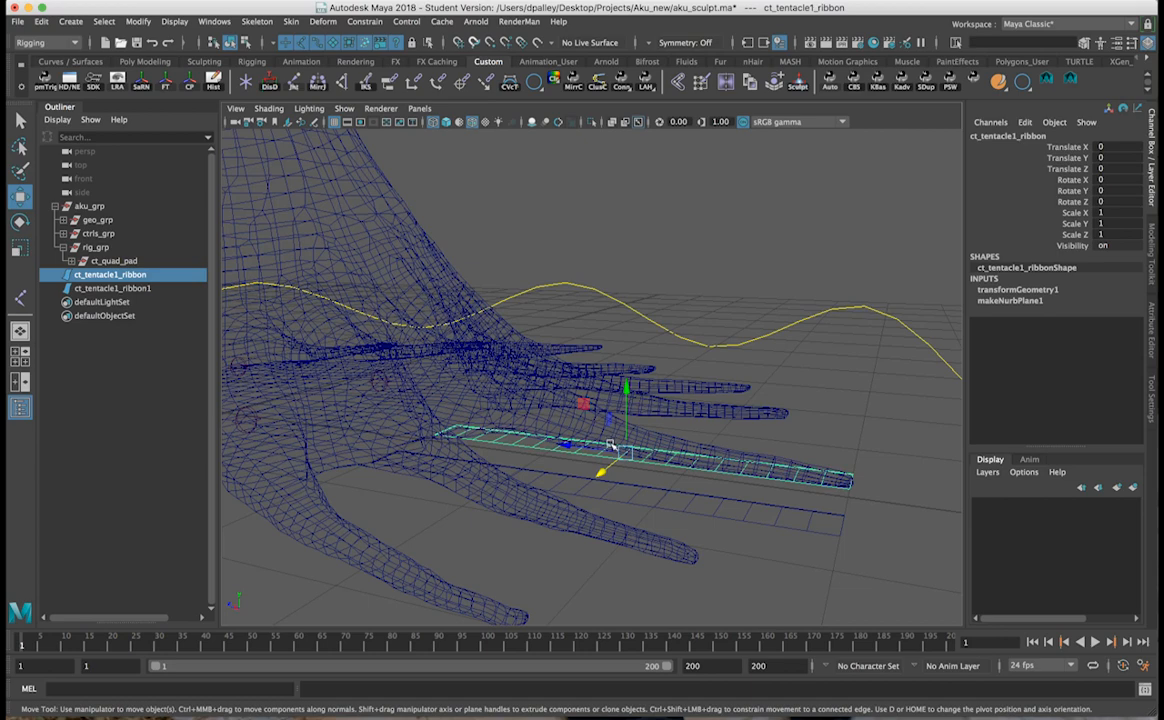
left_click_drag(571, 427, 554, 377, "alt")
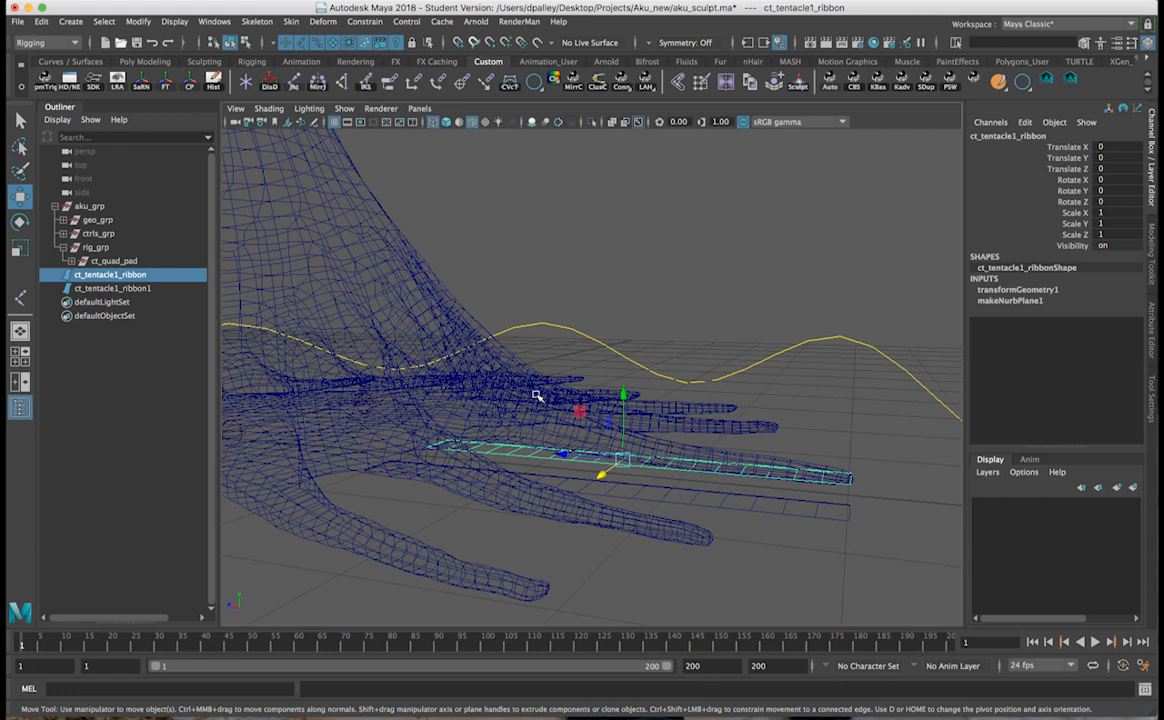
left_click(631, 322)
left_click_drag(631, 322, 530, 391, "alt")
left_click_drag(585, 458, 616, 502)
left_click_drag(616, 502, 546, 488, "alt")
left_click_drag(509, 393, 504, 475, "alt")
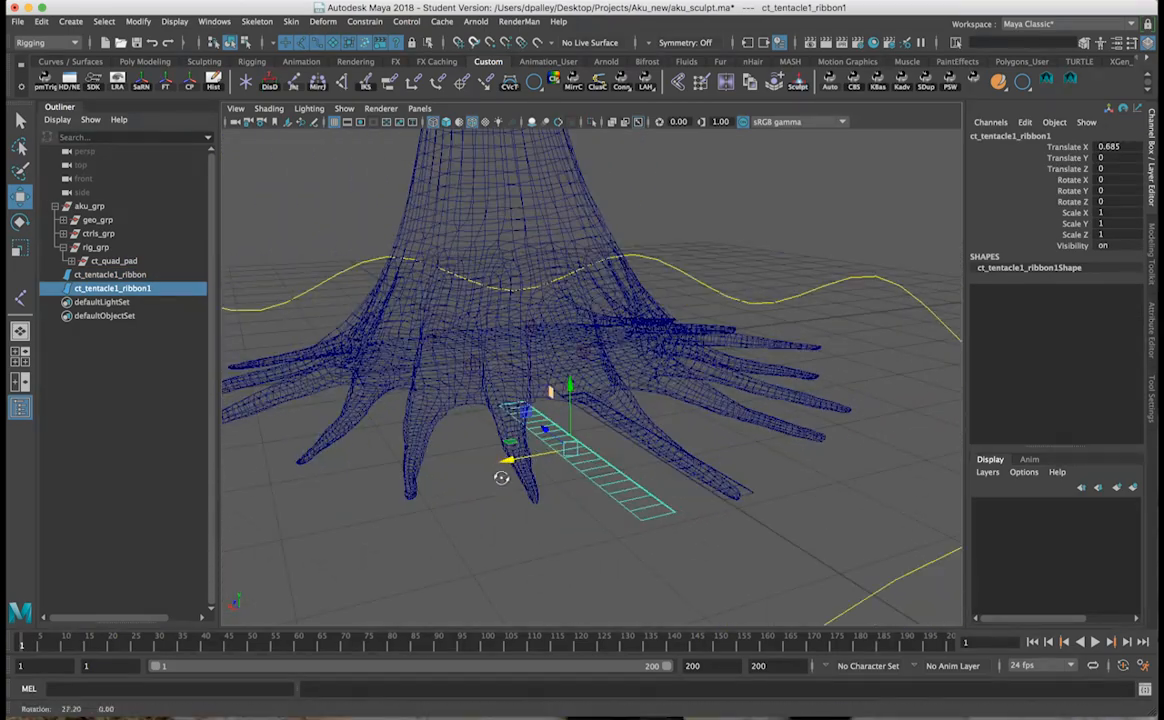
left_click(503, 483)
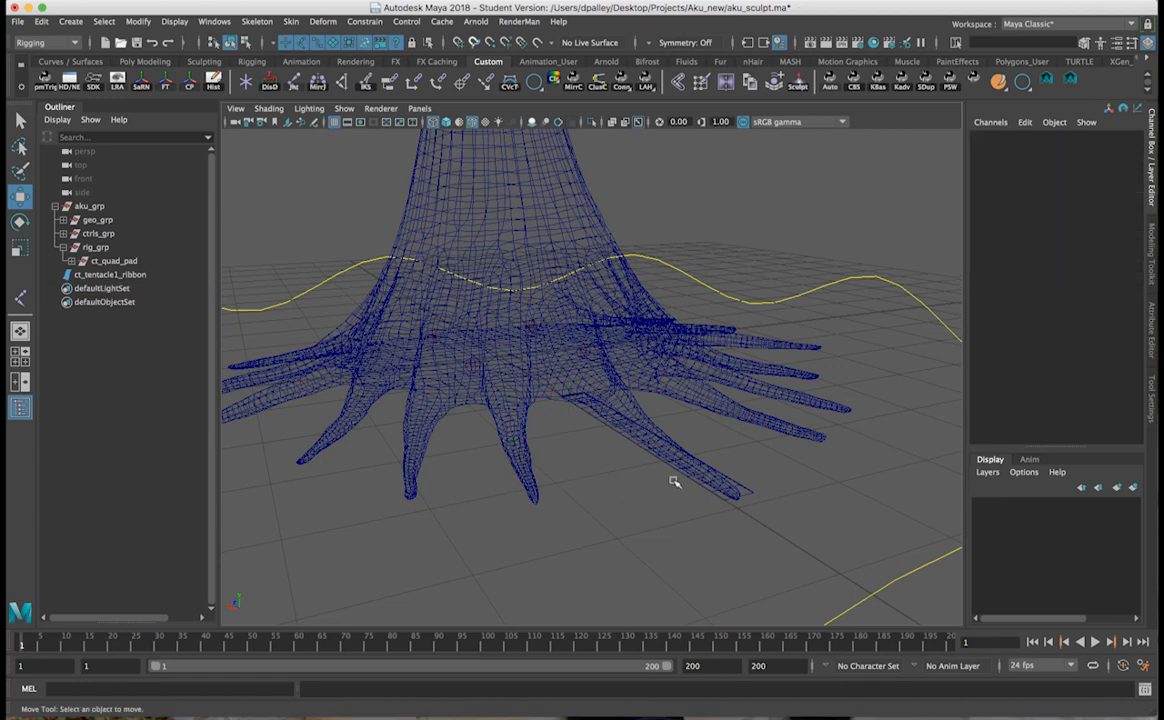
Reselect ct_tentacle1_ribbon and inspect its fit up close along the tentacle's length, from base to tip.
left_click(752, 489)
left_click_drag(545, 490, 587, 483, "alt")
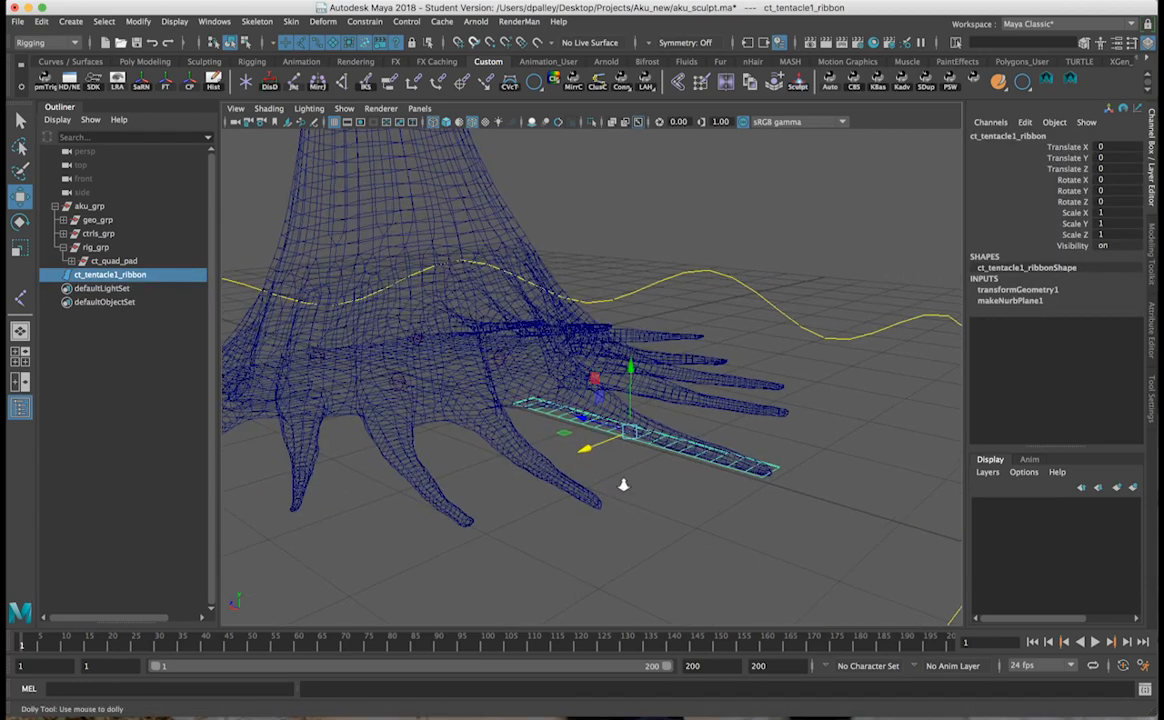
right_click_drag(586, 484, 520, 430, "alt")
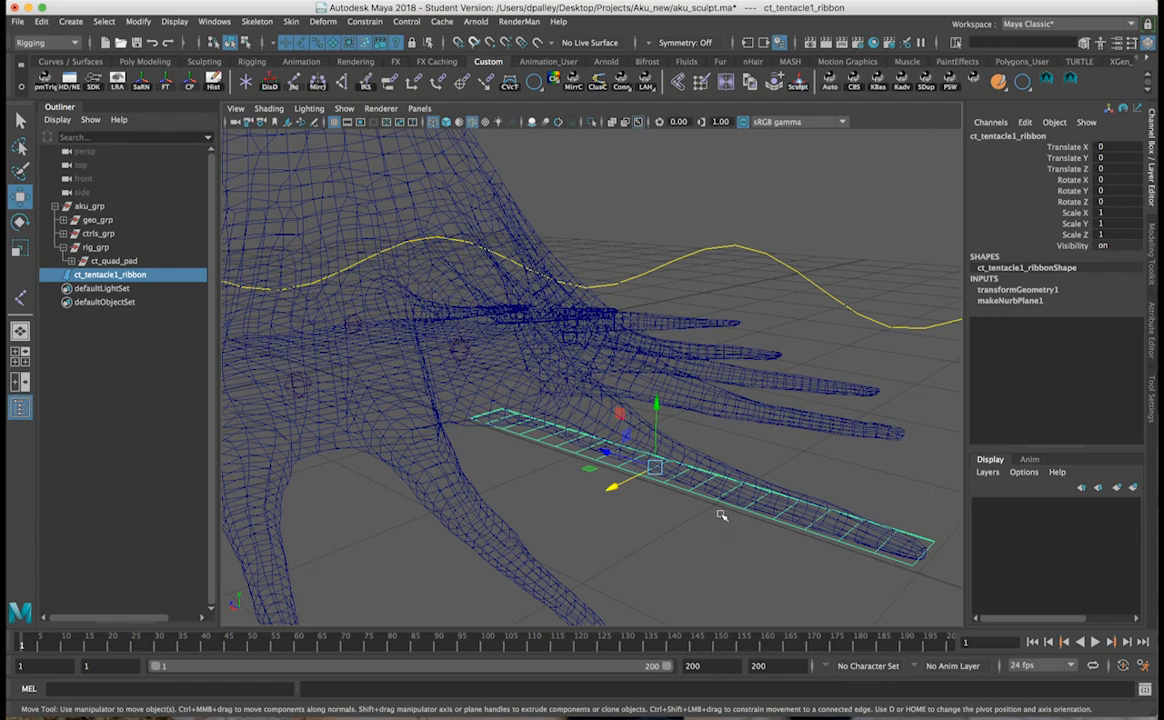
left_click_drag(636, 441, 447, 455, "alt")
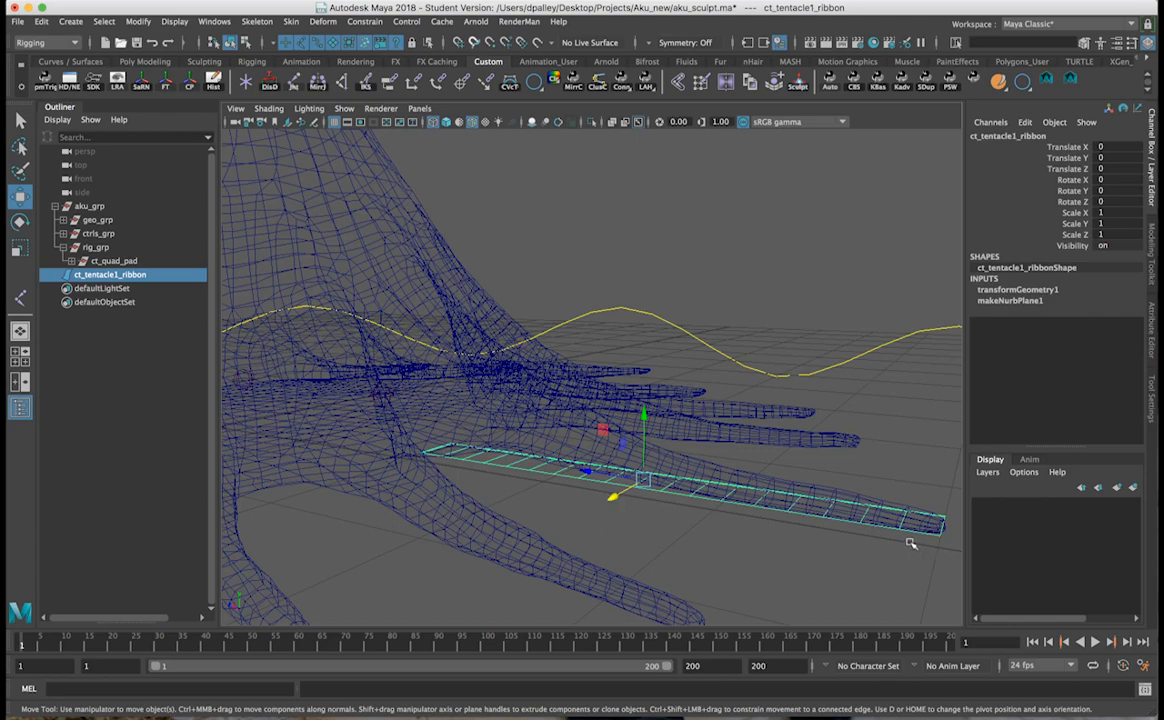
left_click_drag(437, 388, 496, 517, "alt")
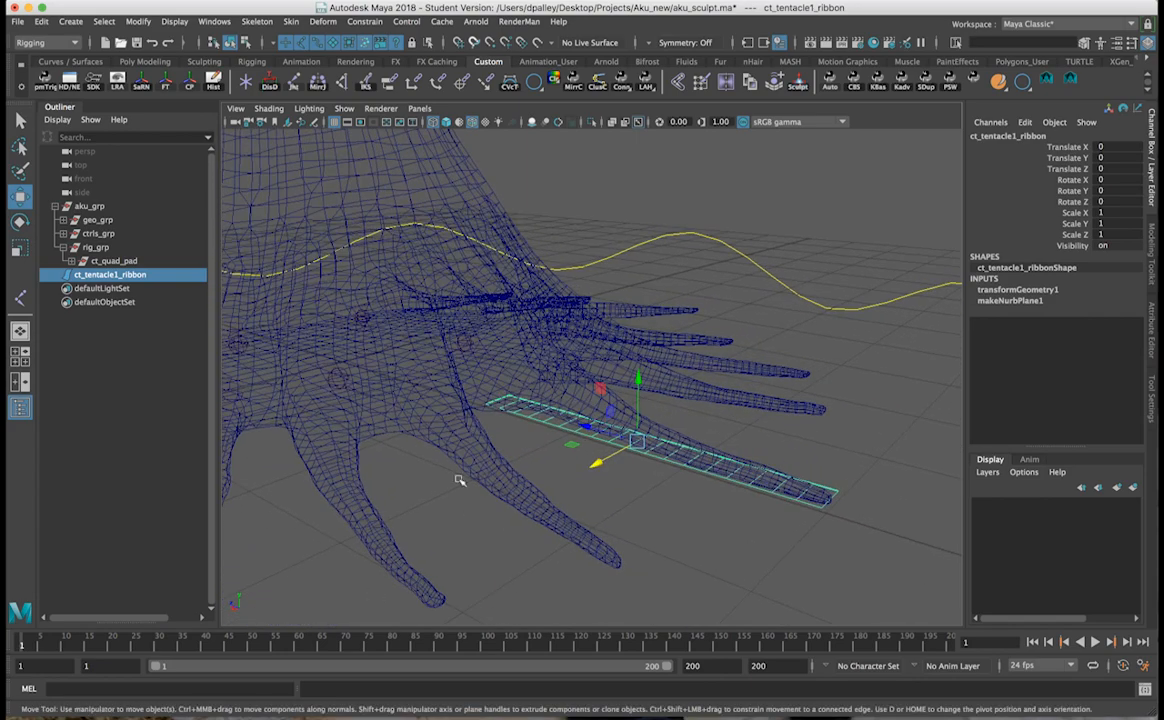
left_click_drag(681, 483, 555, 413, "alt")
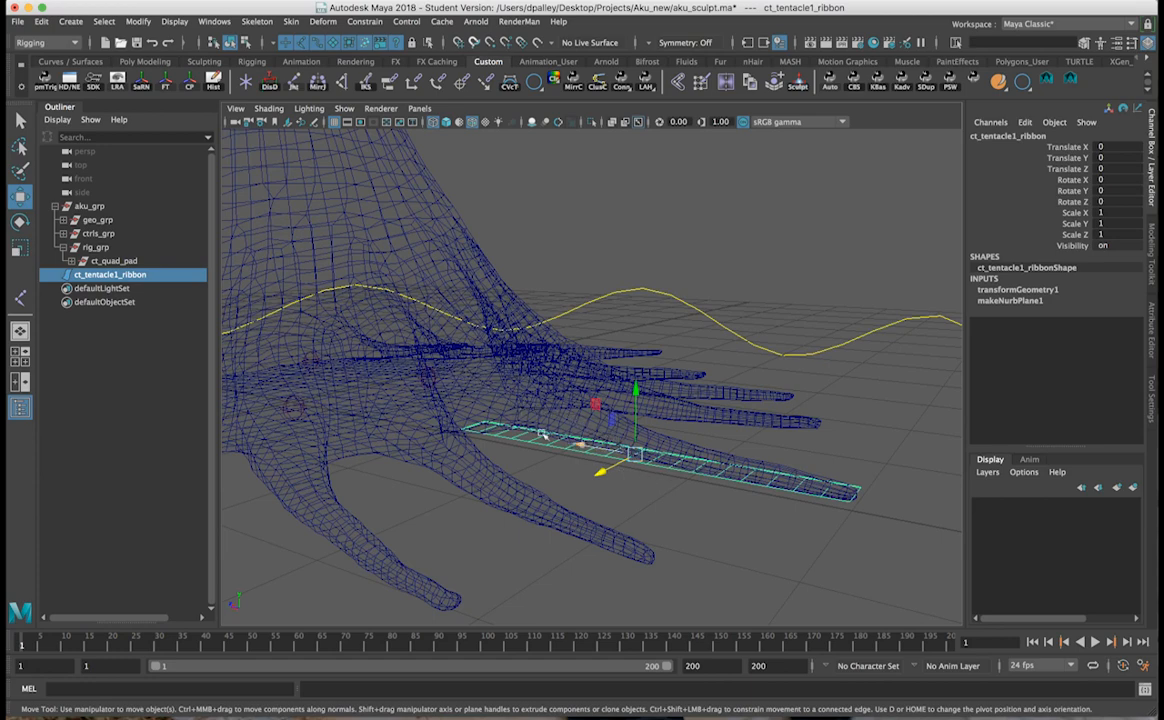
left_click_drag(669, 476, 647, 451, "alt")
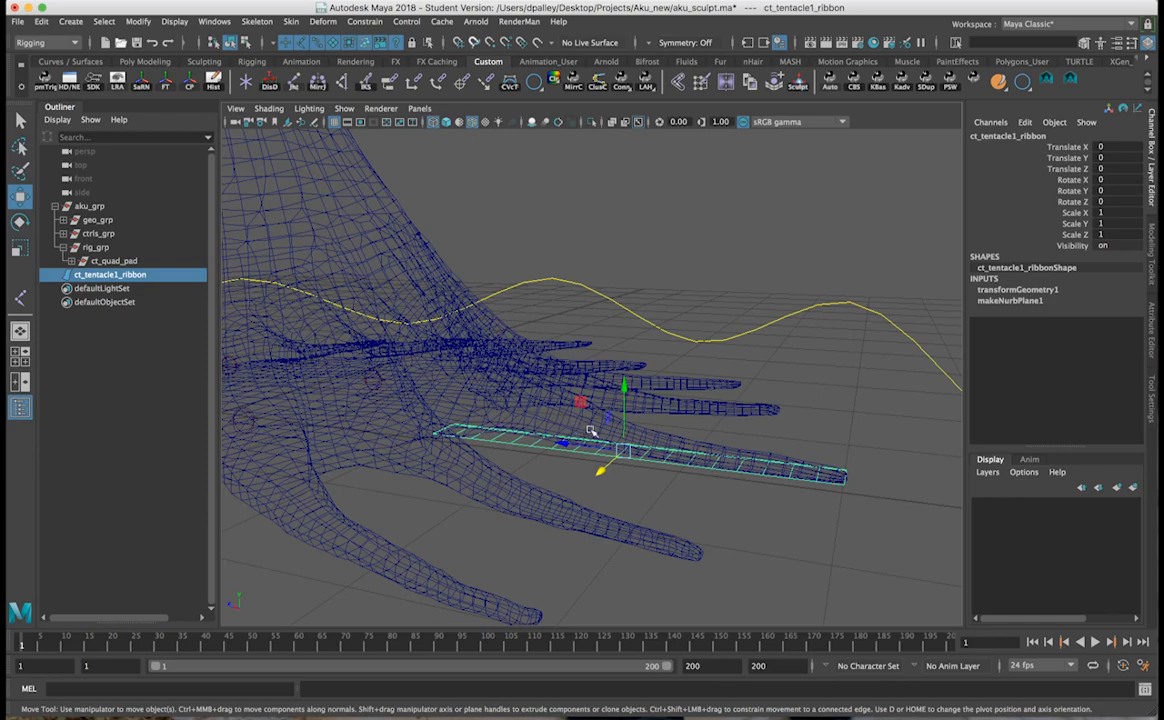
left_click_drag(563, 398, 611, 442, "alt")
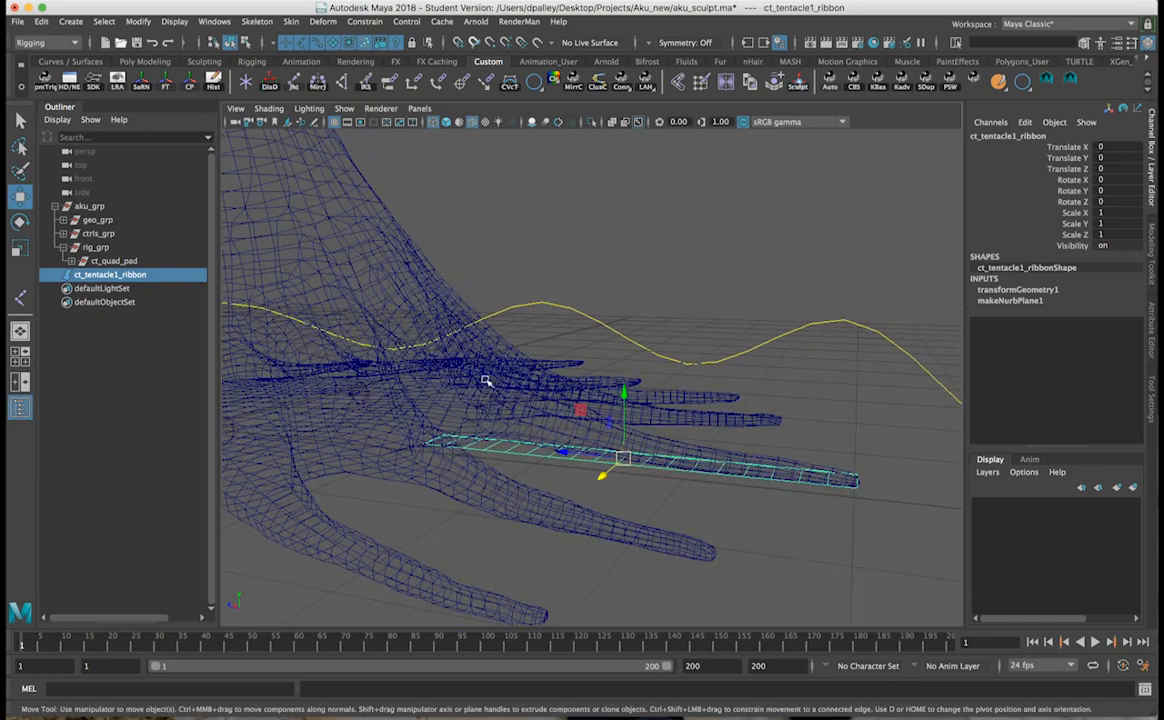
left_click_drag(520, 407, 548, 434, "alt")
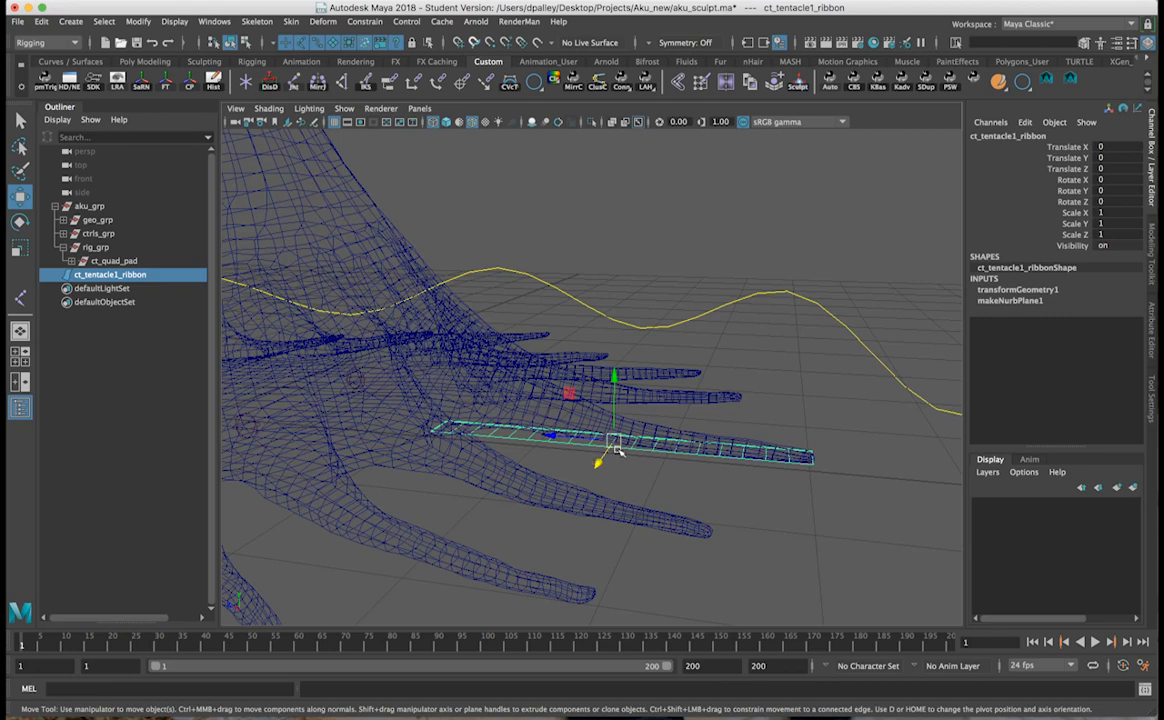
left_click_drag(618, 451, 635, 420, "alt")
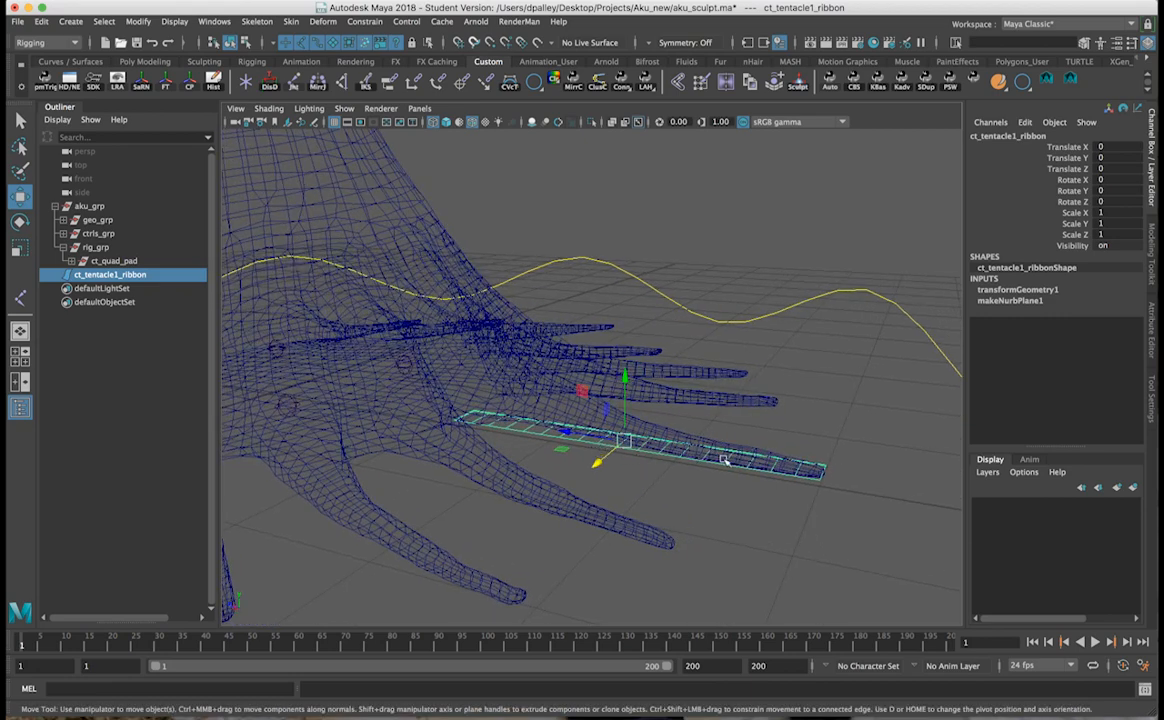
Examine how ct_tentacle1_ribbon sits inside the centre tentacle from low, side and front angles.
left_click_drag(520, 390, 440, 345, "alt")
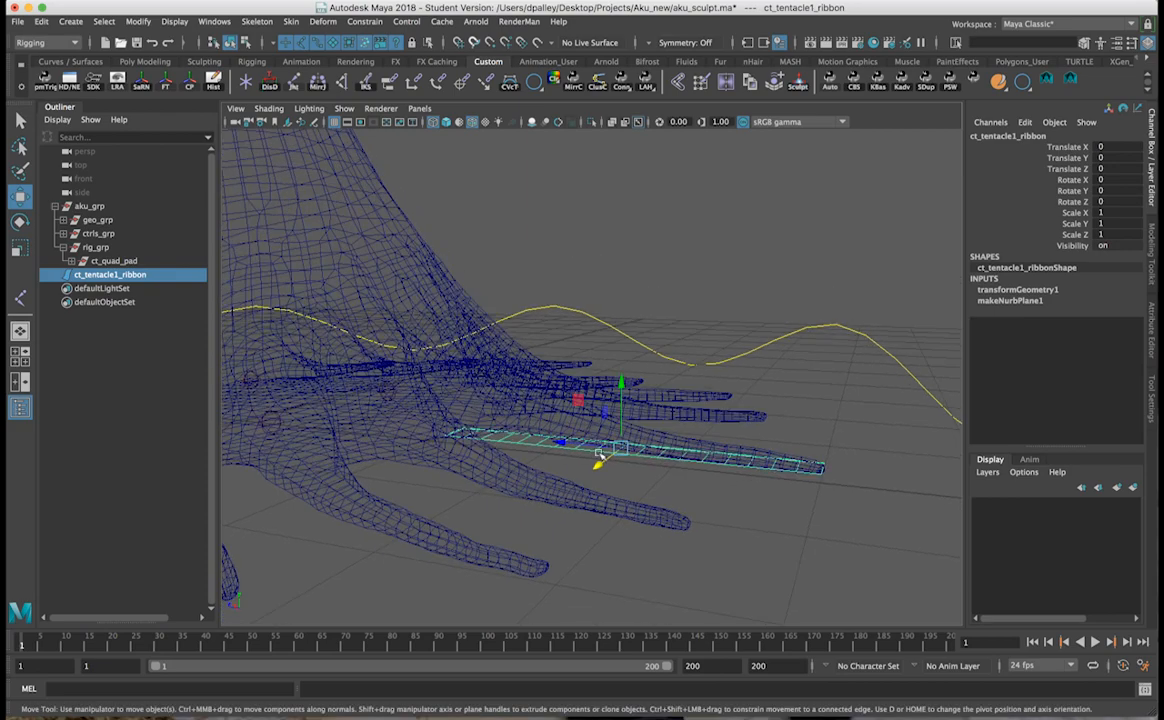
left_click_drag(545, 425, 480, 447, "alt")
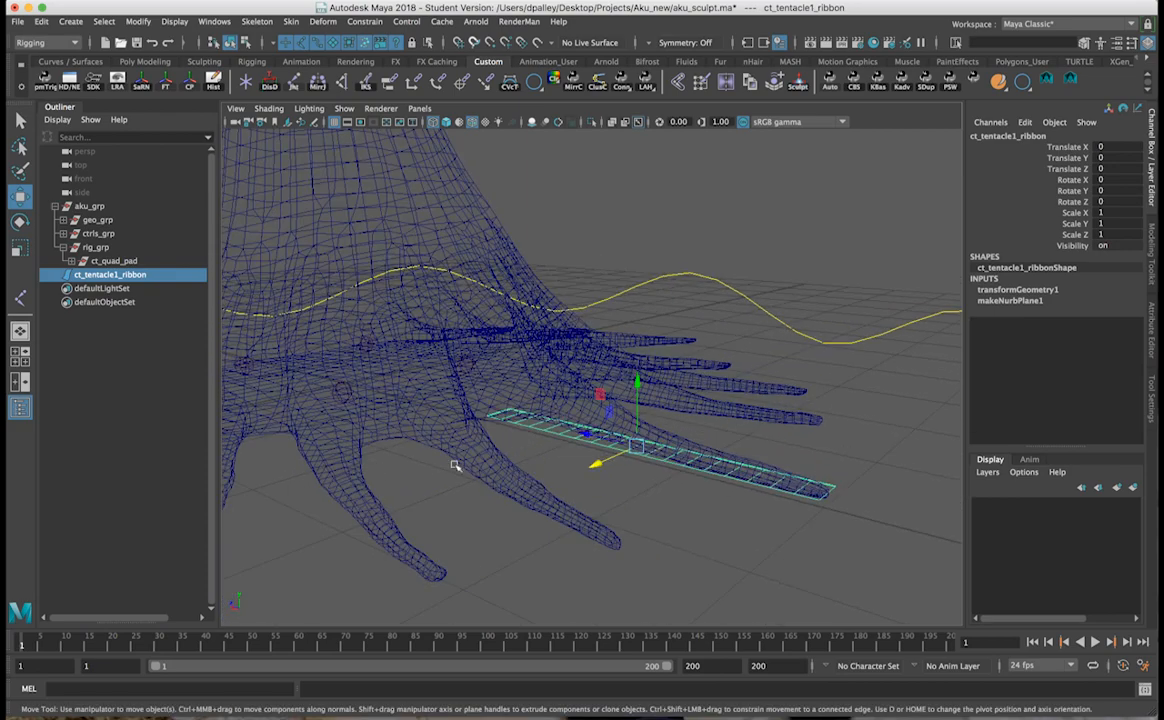
left_click_drag(545, 425, 546, 477, "alt")
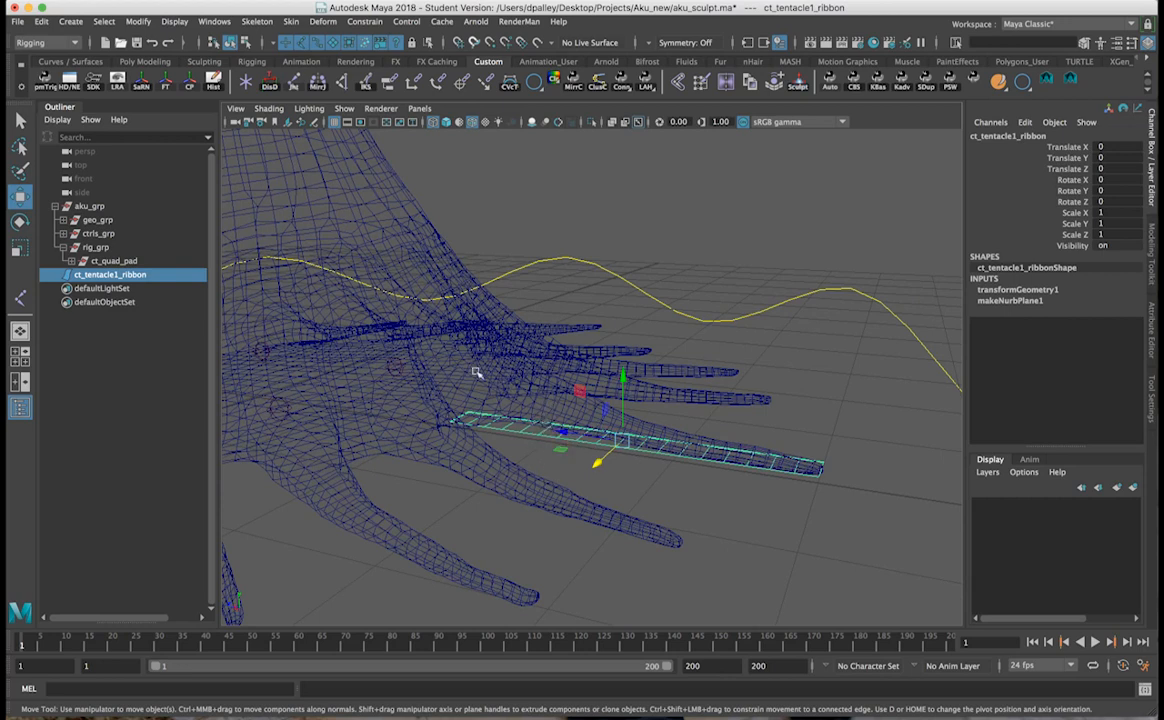
mouse_move(625, 423)
left_mouse_down("alt")
mouse_move(515, 427)
mouse_move(509, 416)
mouse_move(556, 412)
mouse_move(593, 449)
left_mouse_up("alt")
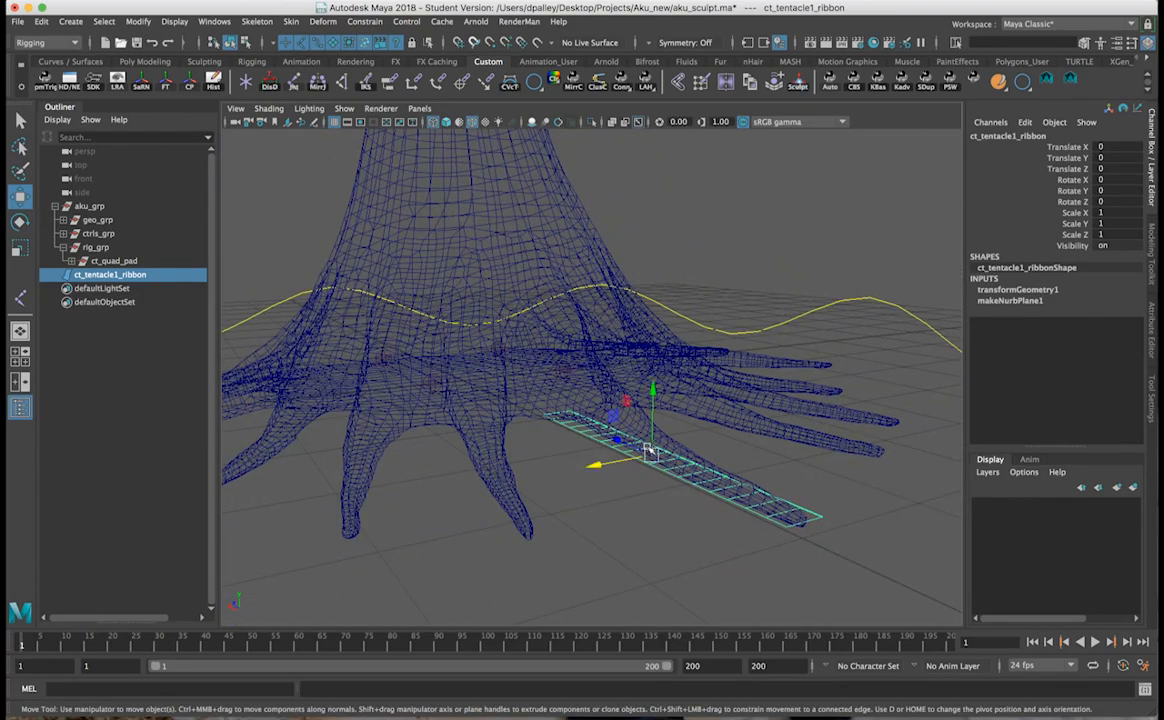
mouse_move(650, 453)
left_mouse_down("alt")
mouse_move(509, 447)
mouse_move(717, 460)
mouse_move(537, 457)
mouse_move(665, 473)
mouse_move(651, 471)
left_mouse_up("alt")
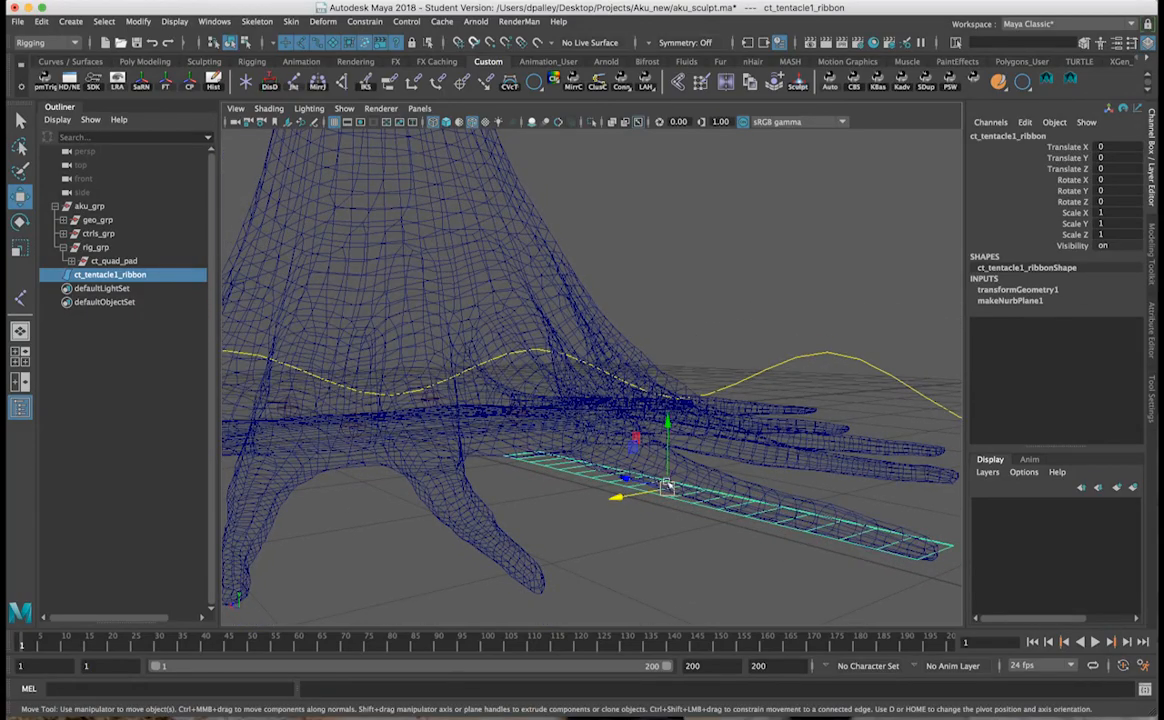
mouse_move(635, 462)
left_mouse_down("alt")
mouse_move(652, 470)
mouse_move(620, 457)
mouse_move(631, 434)
mouse_move(610, 437)
left_mouse_up("alt")
right_click_drag(610, 437, 588, 439, "alt")
mouse_move(588, 439)
left_mouse_down("alt")
mouse_move(636, 443)
mouse_move(447, 408)
left_mouse_up("alt")
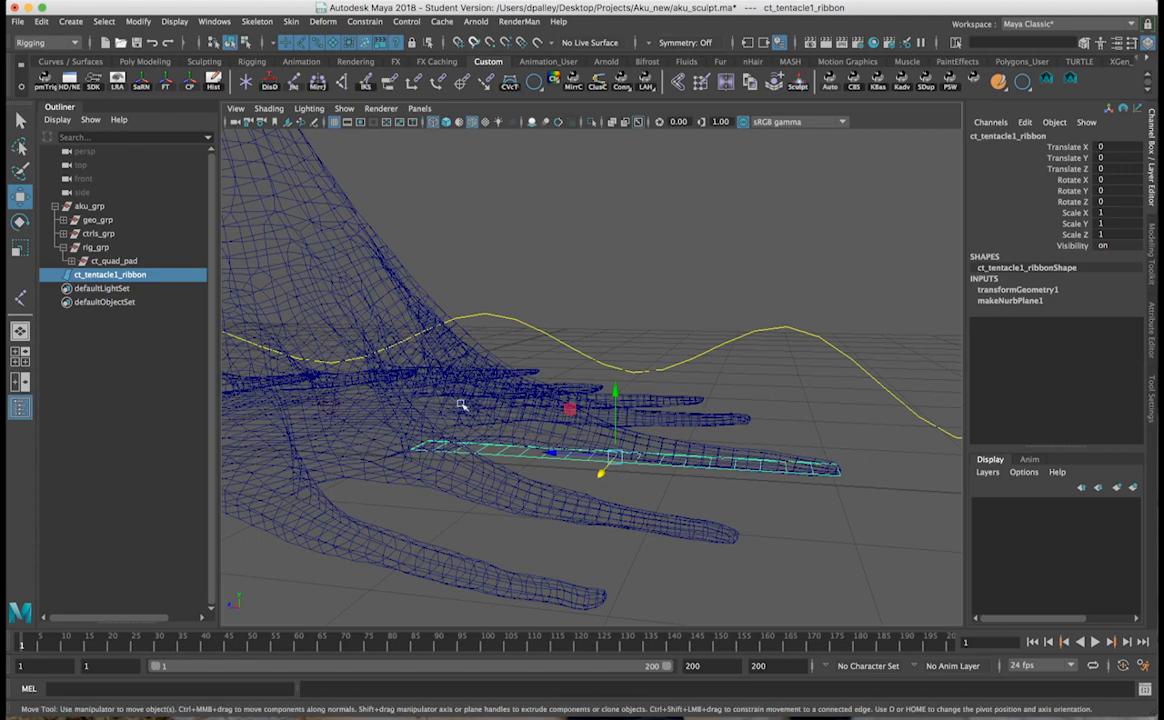
left_click_drag(628, 444, 515, 395, "alt")
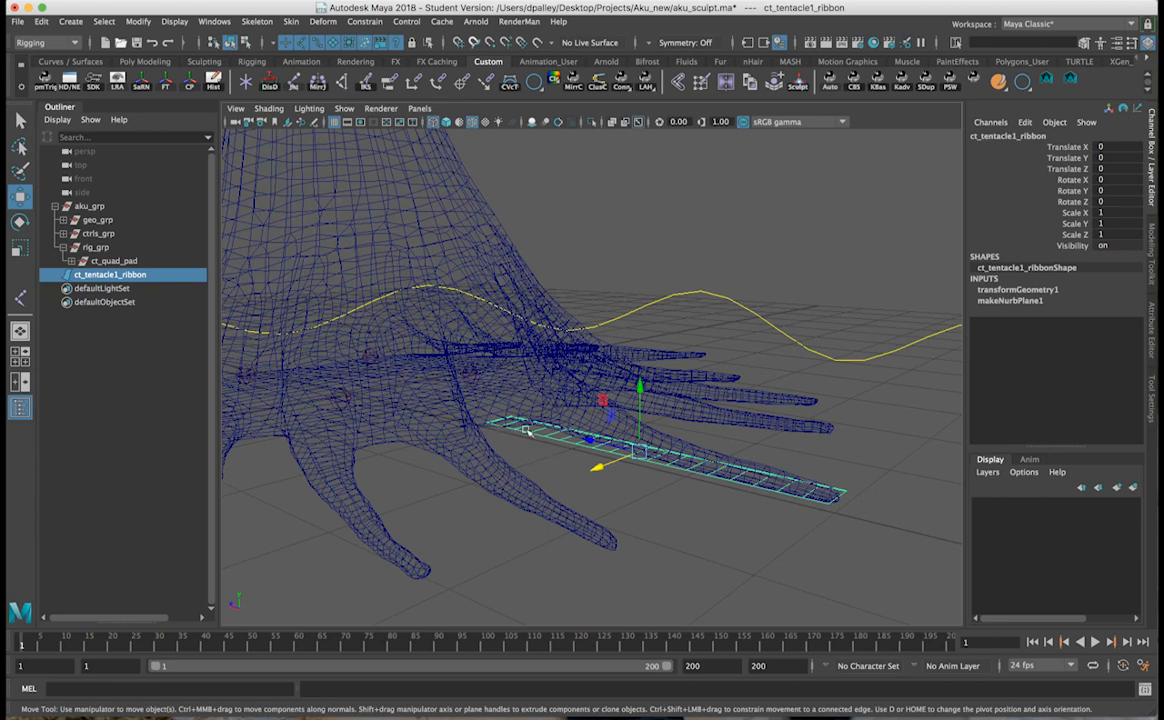
left_click_drag(596, 427, 546, 390, "alt")
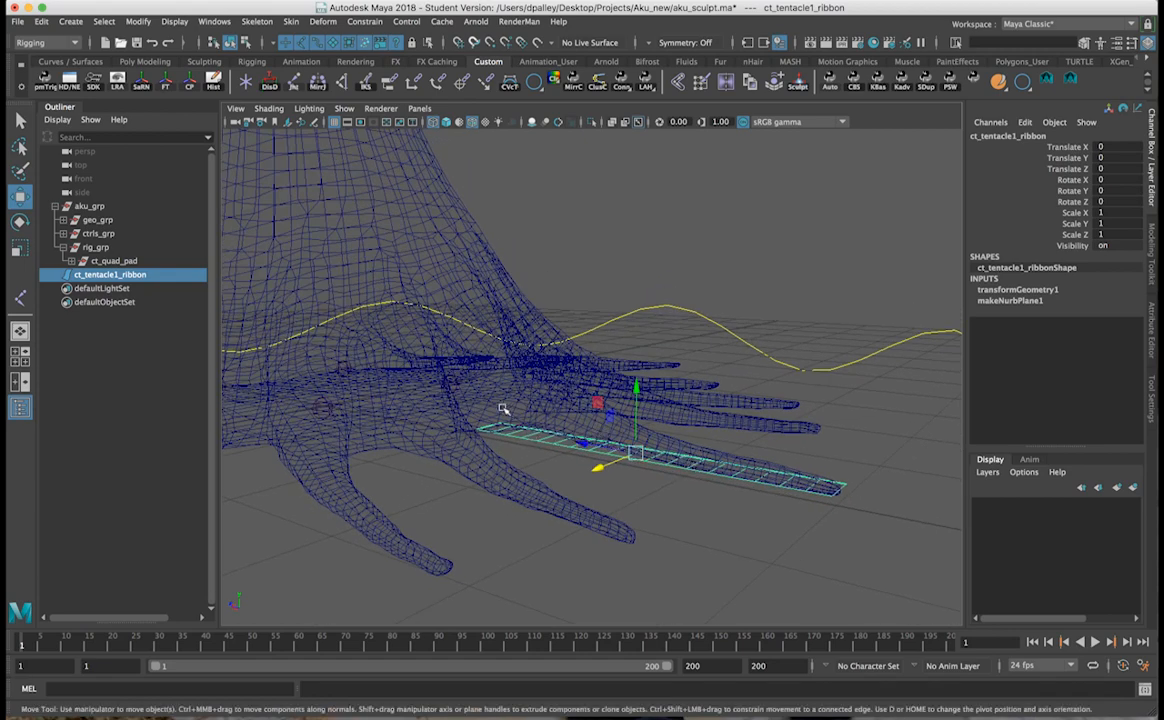
left_click_drag(500, 412, 476, 428, "alt")
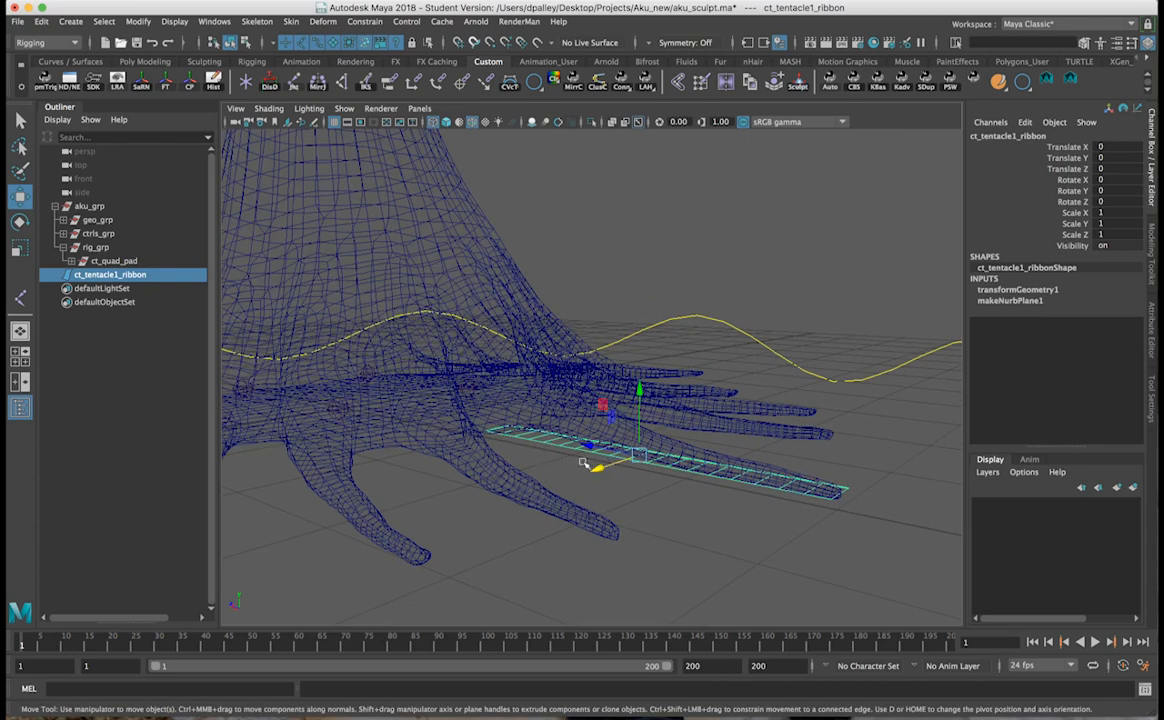
mouse_move(624, 462)
left_mouse_down("alt")
mouse_move(606, 455)
mouse_move(613, 410)
mouse_move(618, 442)
mouse_move(623, 418)
mouse_move(662, 422)
mouse_move(604, 425)
mouse_move(665, 457)
mouse_move(621, 454)
left_mouse_up("alt")
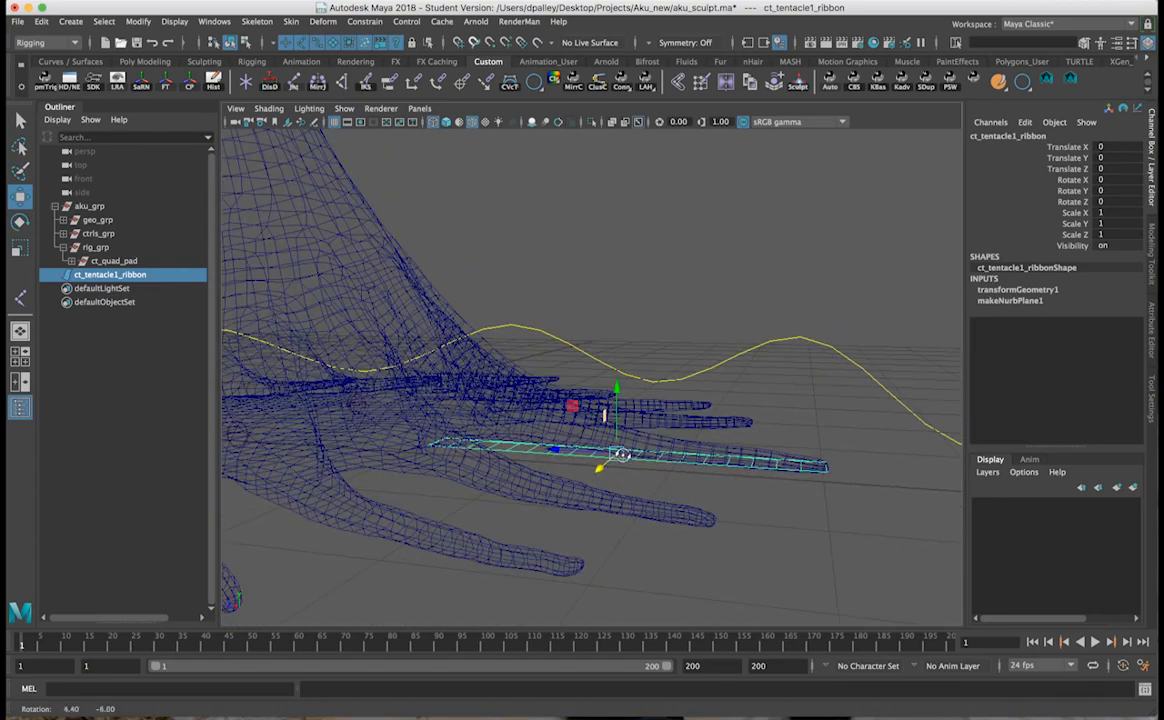
Raise ct_tentacle1_ribbon to Translate Y about 0.038 and check its height against the tentacle.
left_click_drag(616, 393, 670, 408)
key("e")
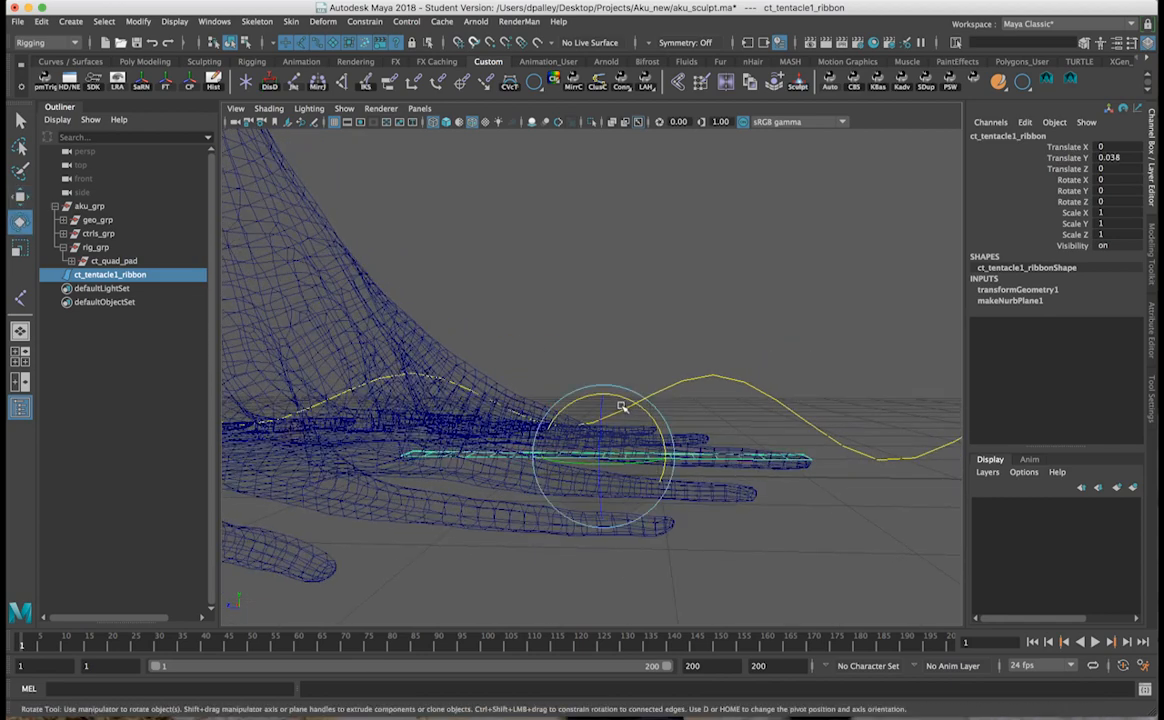
key("w")
left_click_drag(660, 421, 472, 440, "alt")
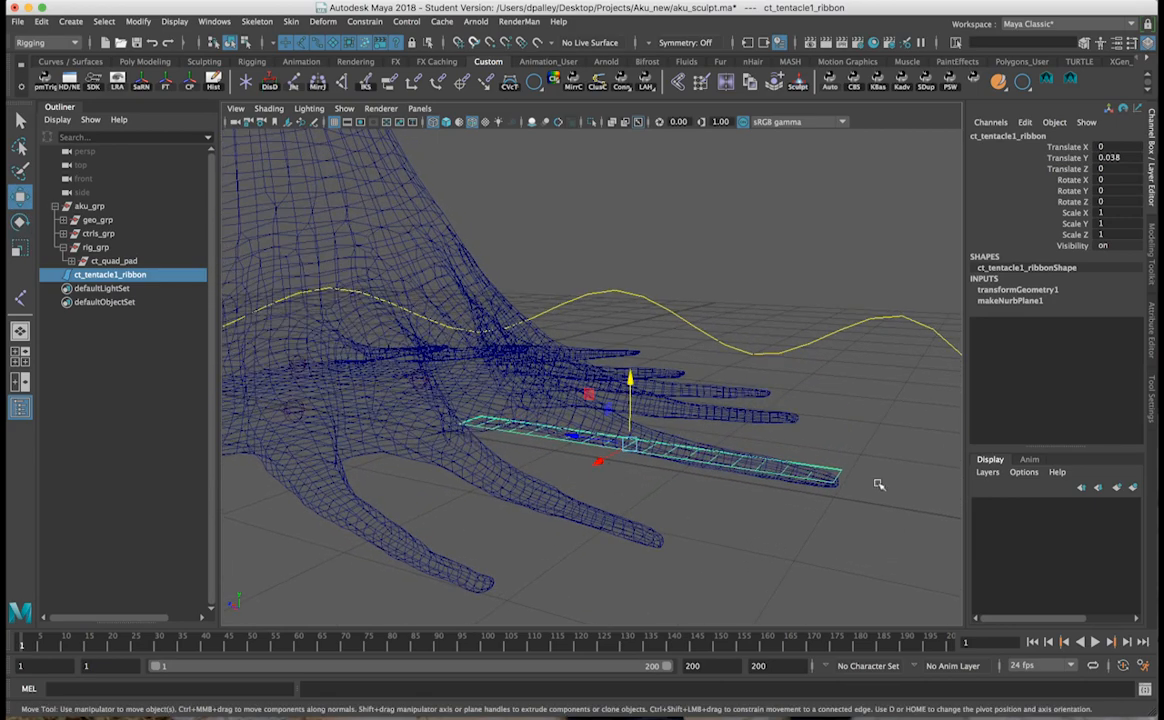
left_click_drag(776, 466, 643, 452, "alt")
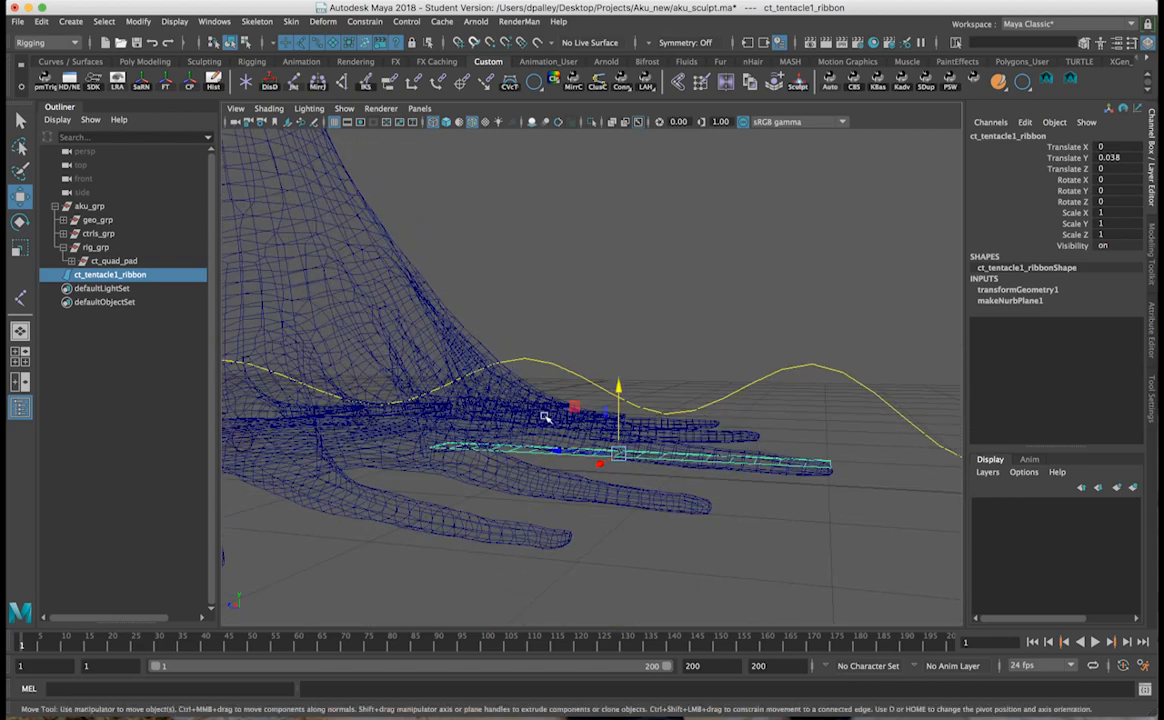
left_click_drag(490, 400, 618, 424, "alt")
Tilt ct_tentacle1_ribbon to Rotate X about -2.879 and shift it to Translate Y 0.08, Translate Z -0.004 along the tentacle's slope.
key("e")
key("w")
left_click(606, 406)
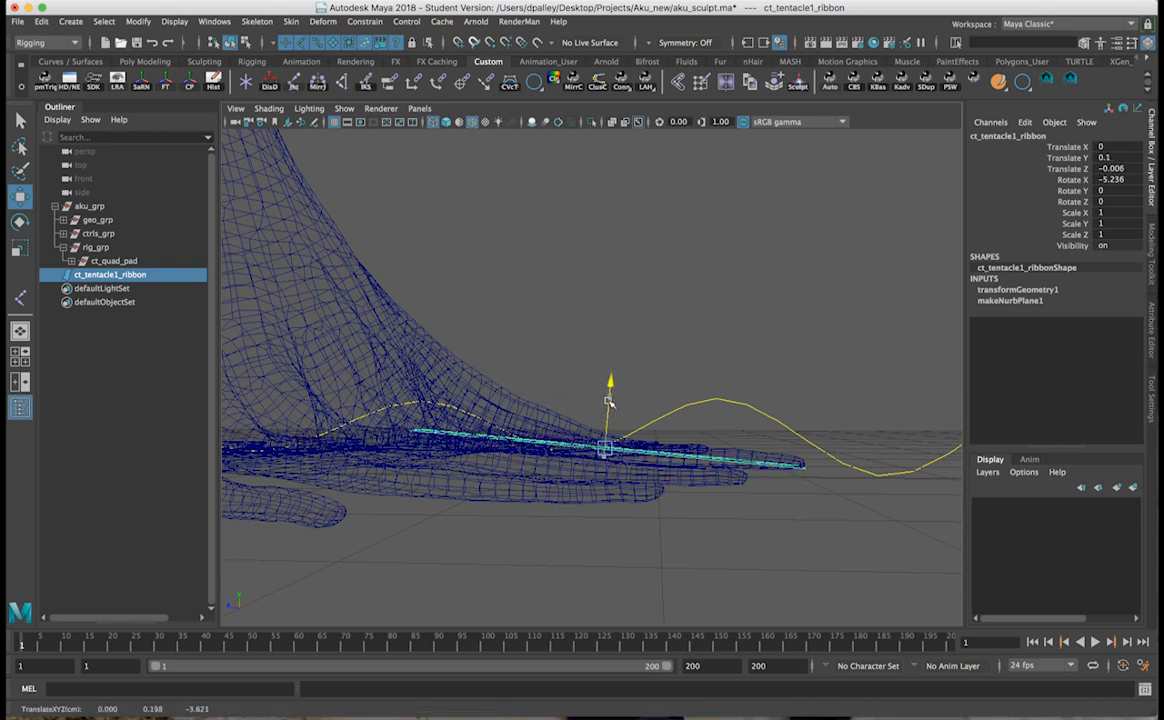
key("e")
left_click_drag(568, 401, 571, 403)
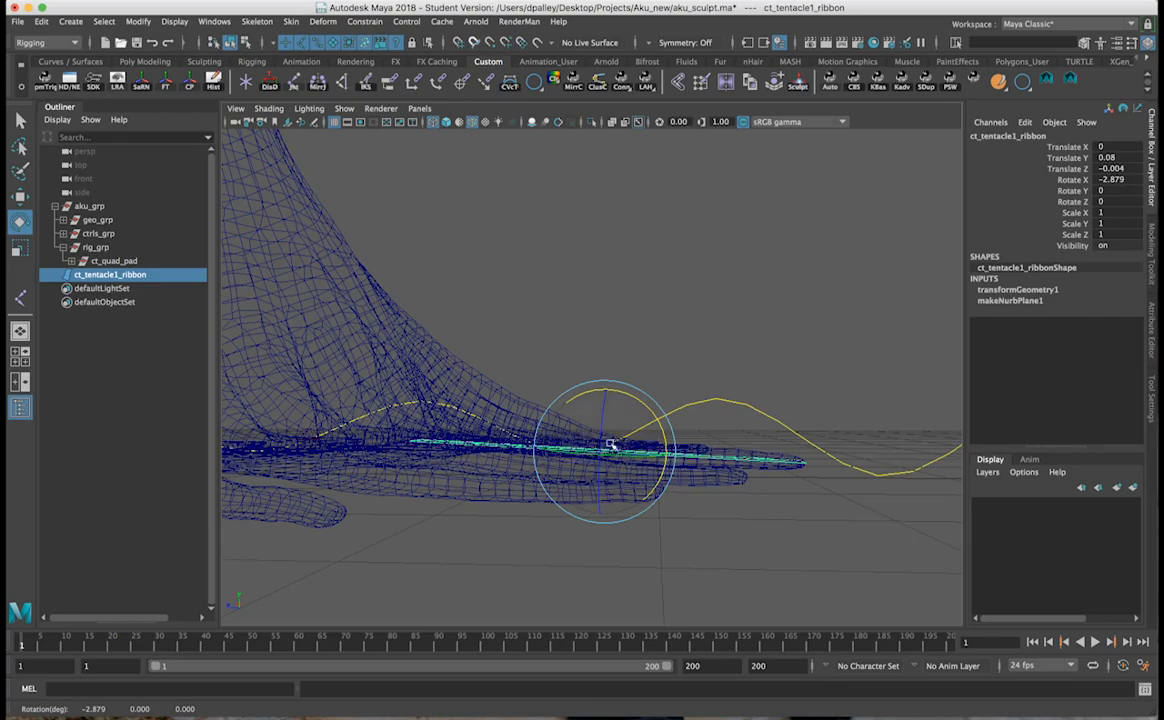
left_click_drag(775, 483, 653, 485, "alt")
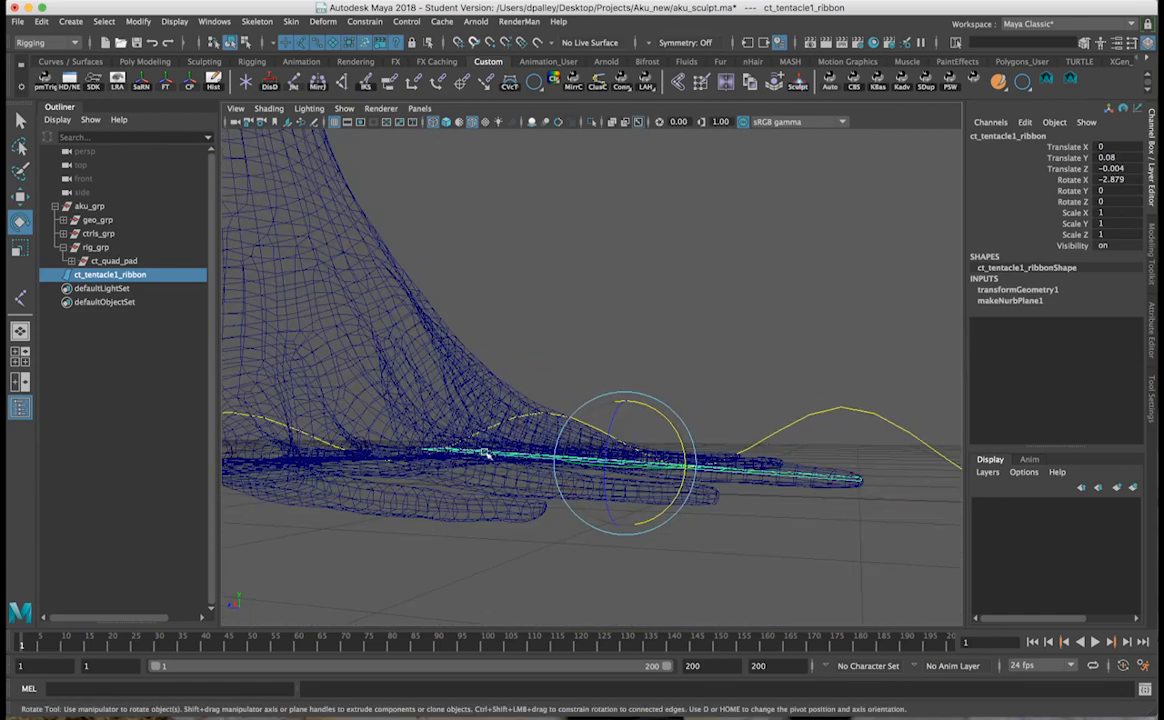
left_click_drag(484, 453, 586, 465, "alt")
left_click_drag(470, 428, 603, 453, "alt")
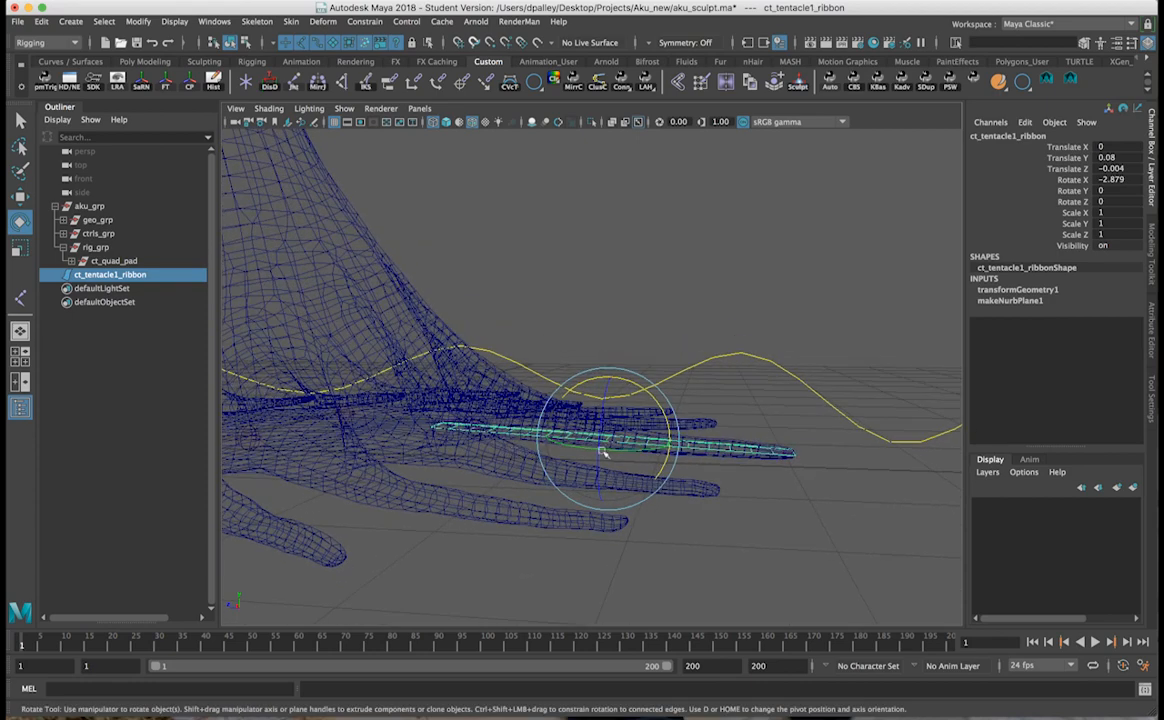
Add a nonlinear Bend deformer to ct_tentacle1_ribbon and align its handle with the ribbon at Rotate X about 87.228.
left_click(322, 21)
mouse_move(420, 228)
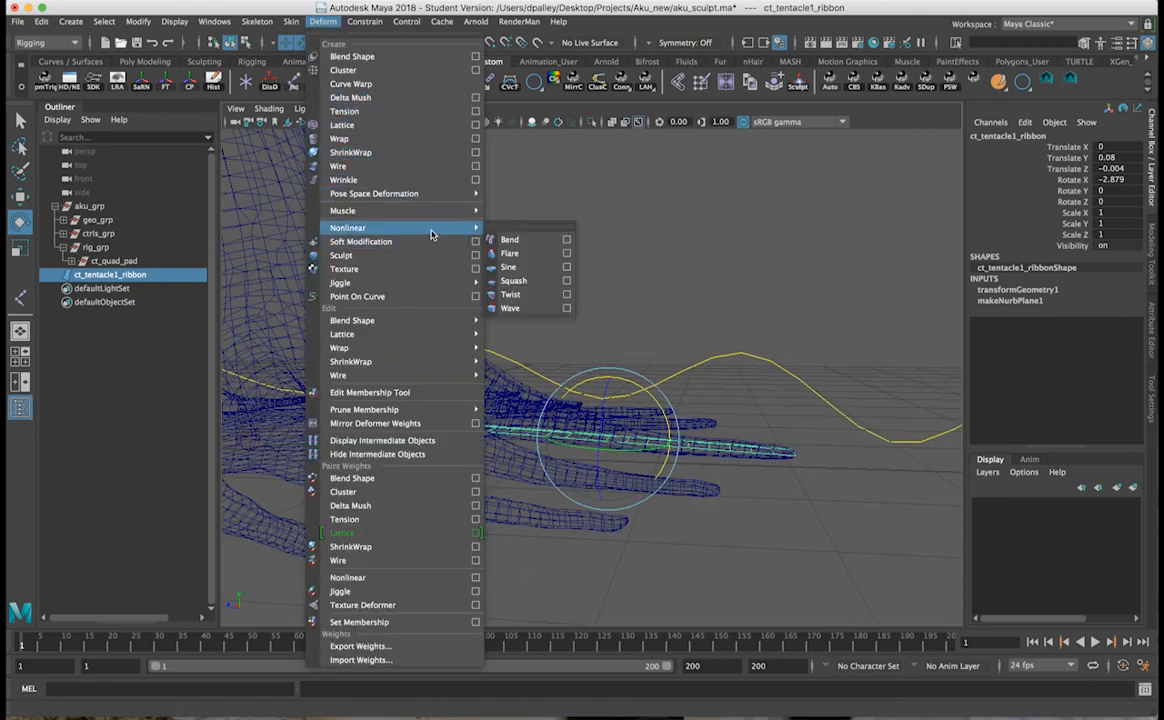
left_click(512, 240)
left_click_drag(661, 411, 577, 382, "alt")
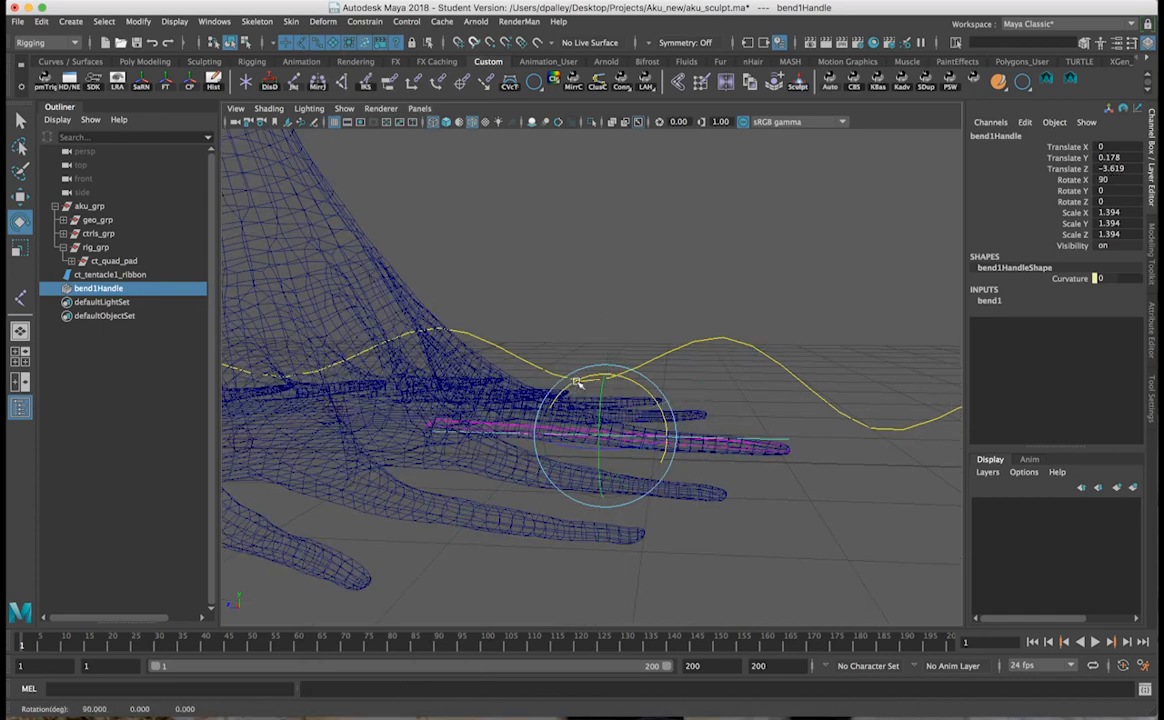
left_click(20, 330)
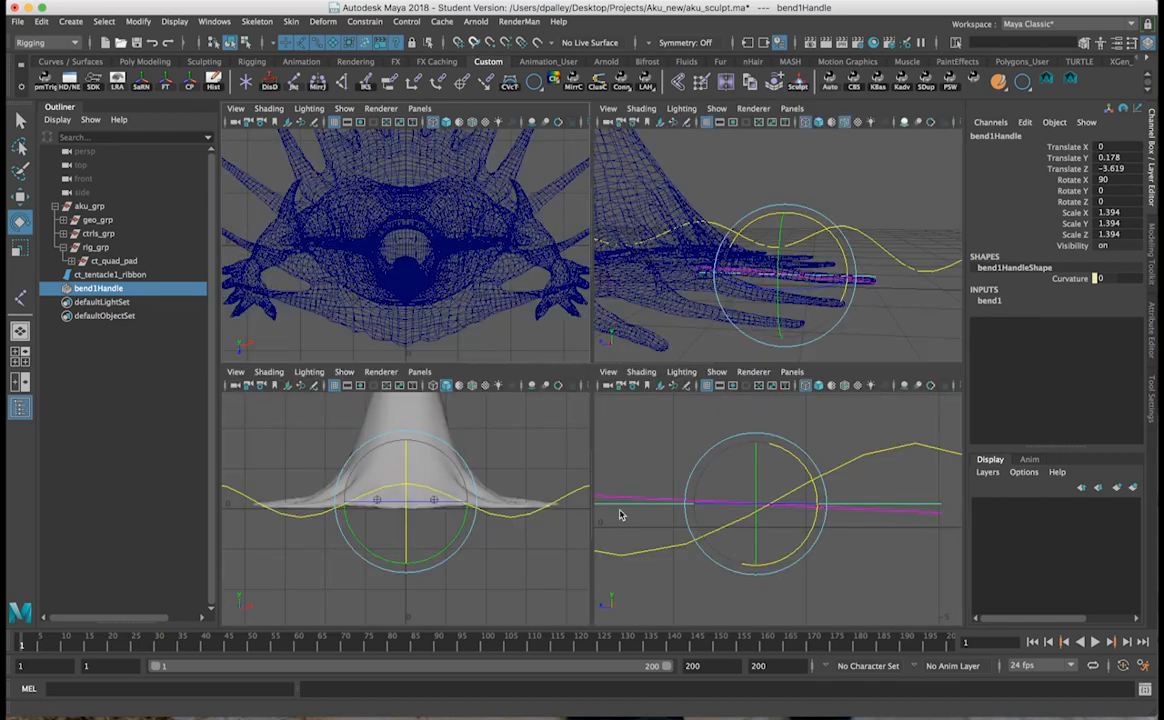
left_click_drag(795, 461, 798, 467)
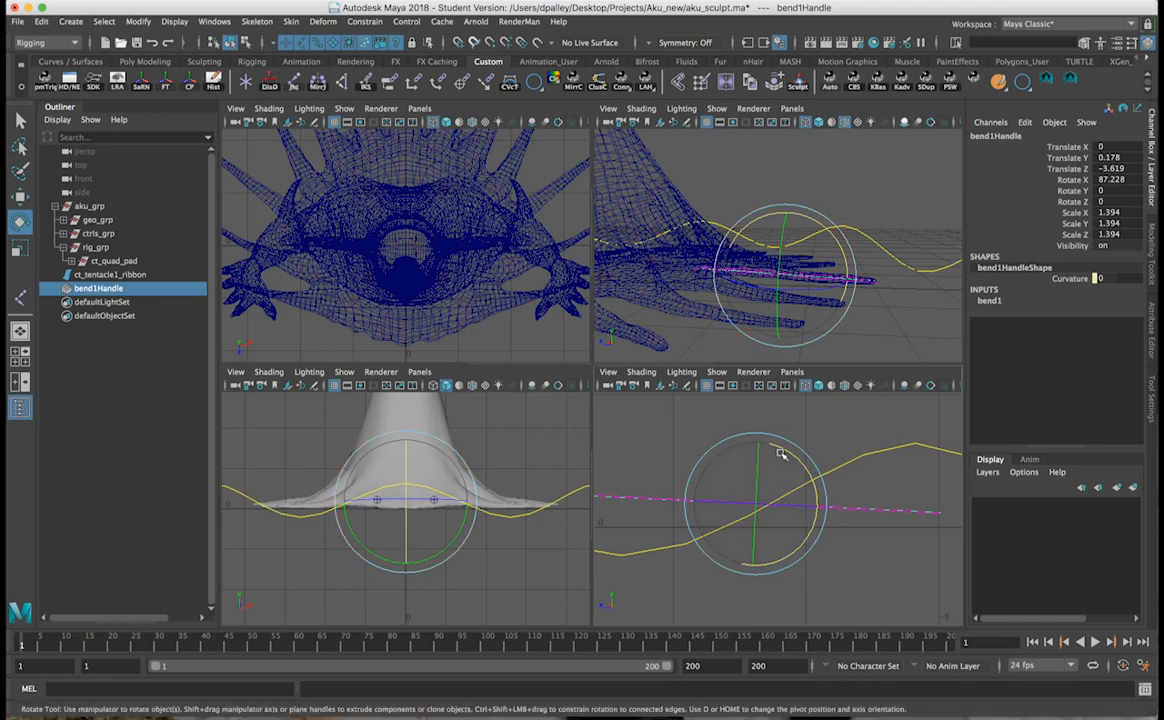
left_click_drag(805, 260, 950, 276, "alt")
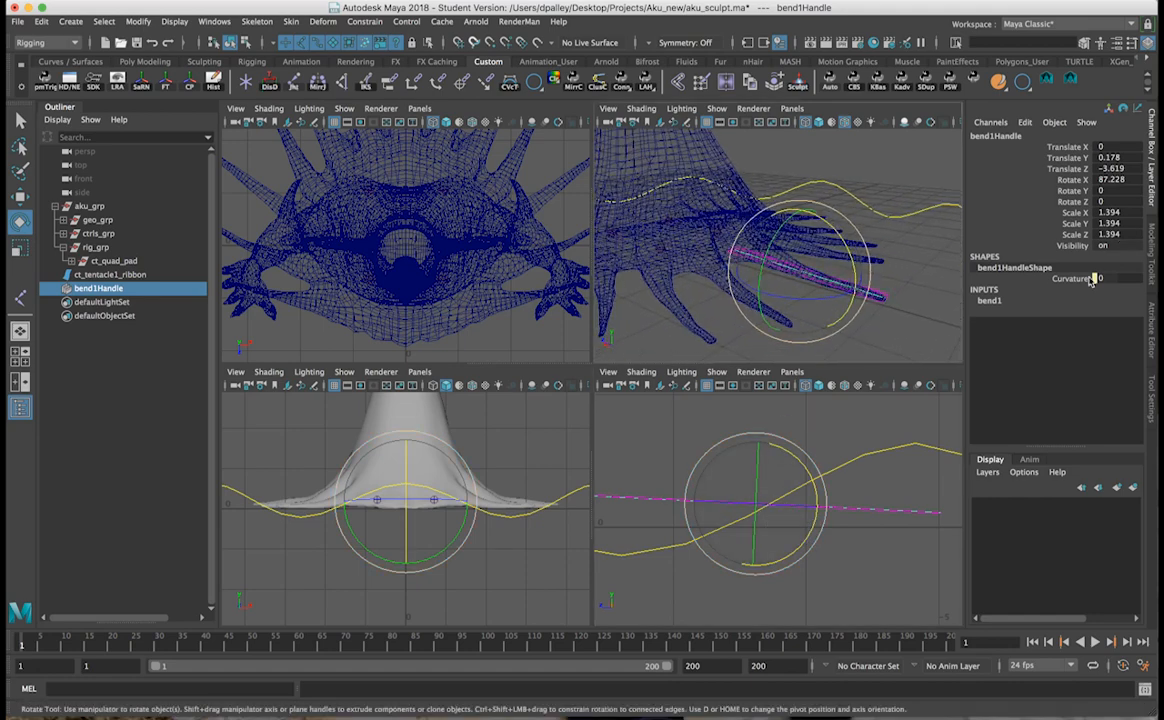
Test the bend's Curvature, and rotate the bend handle to Rotate X 90, Rotate Y 2.772, Rotate Z 90.
left_click(988, 301)
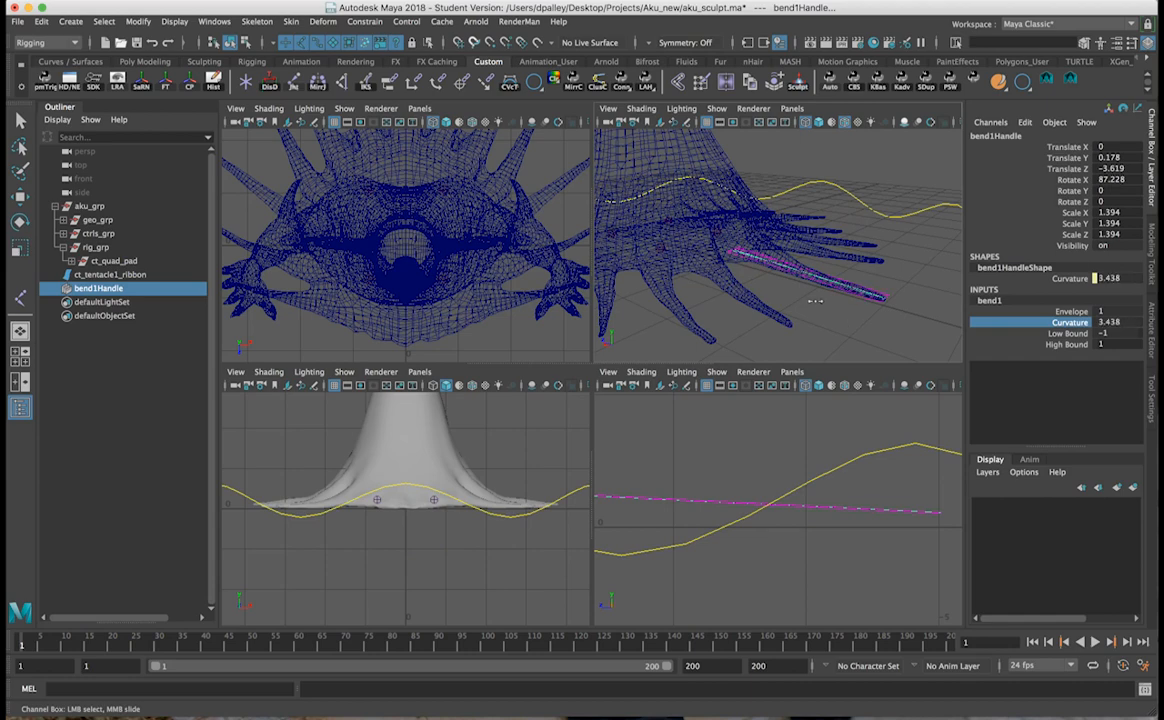
key("ctrl+z")
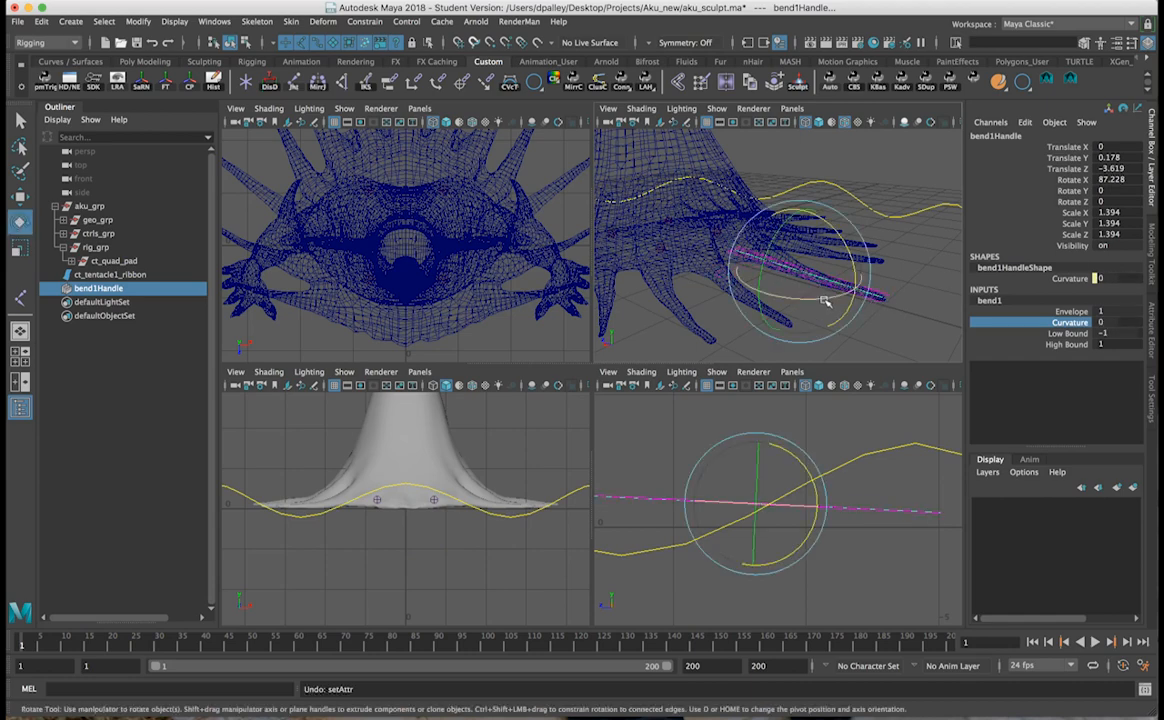
left_click_drag(690, 252, 805, 228)
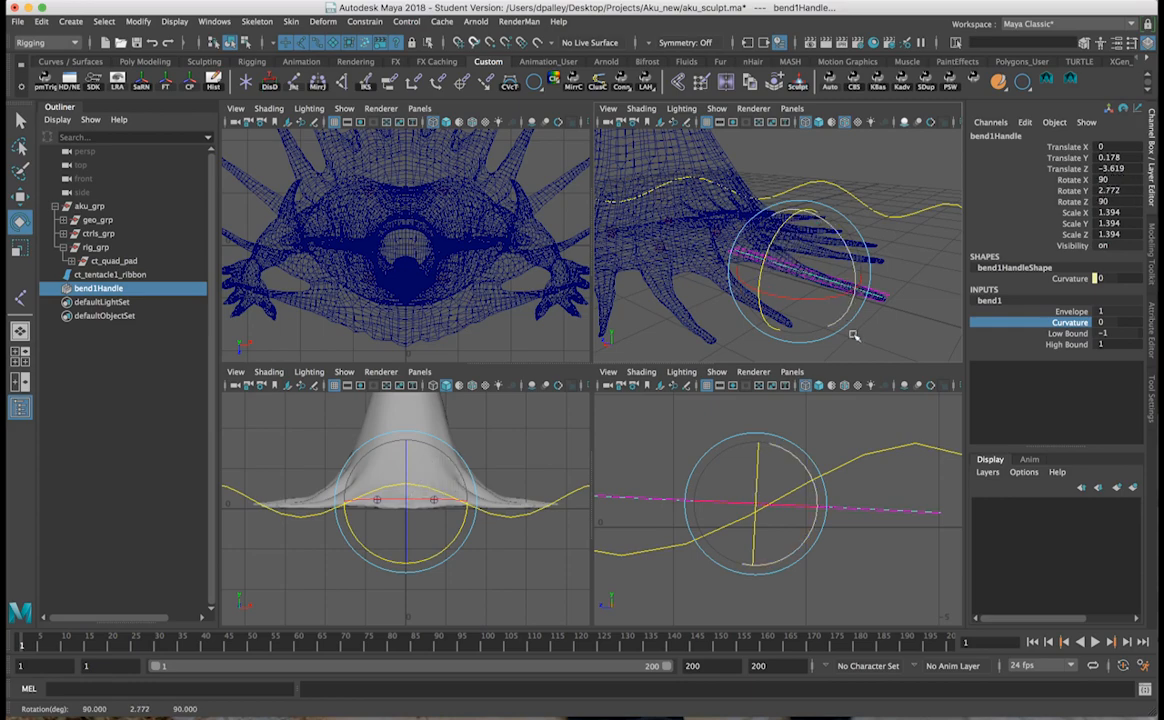
left_click_drag(688, 252, 815, 280, "alt")
key("space")
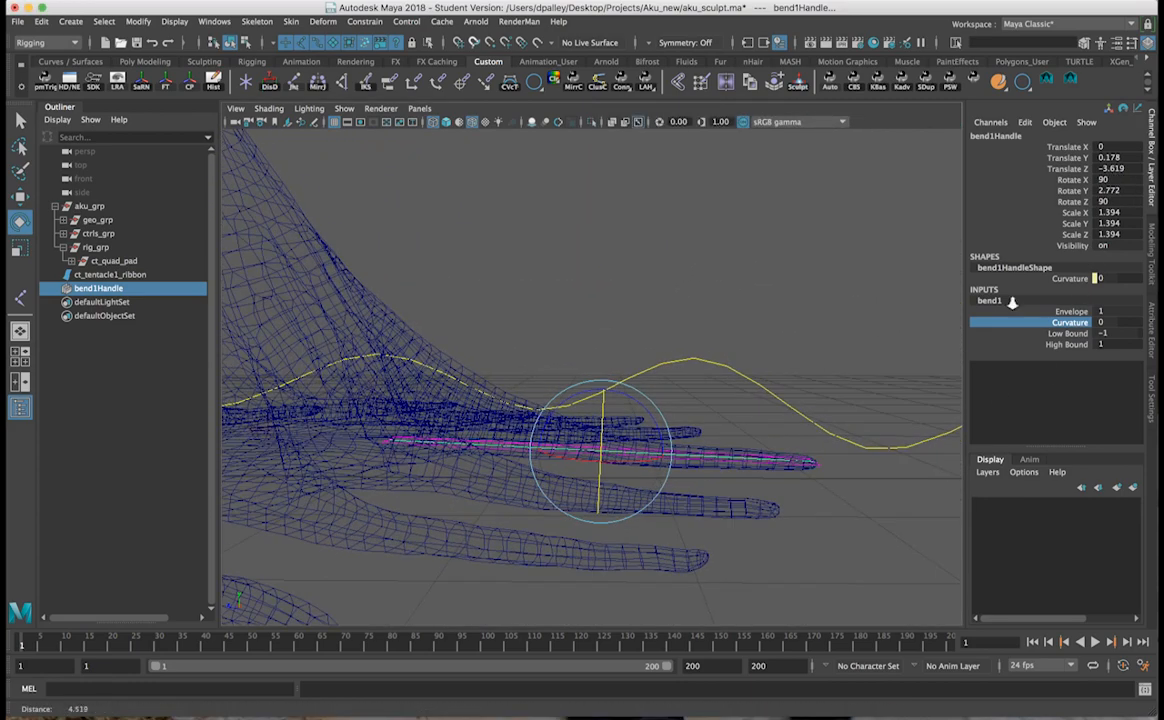
left_click(1101, 344)
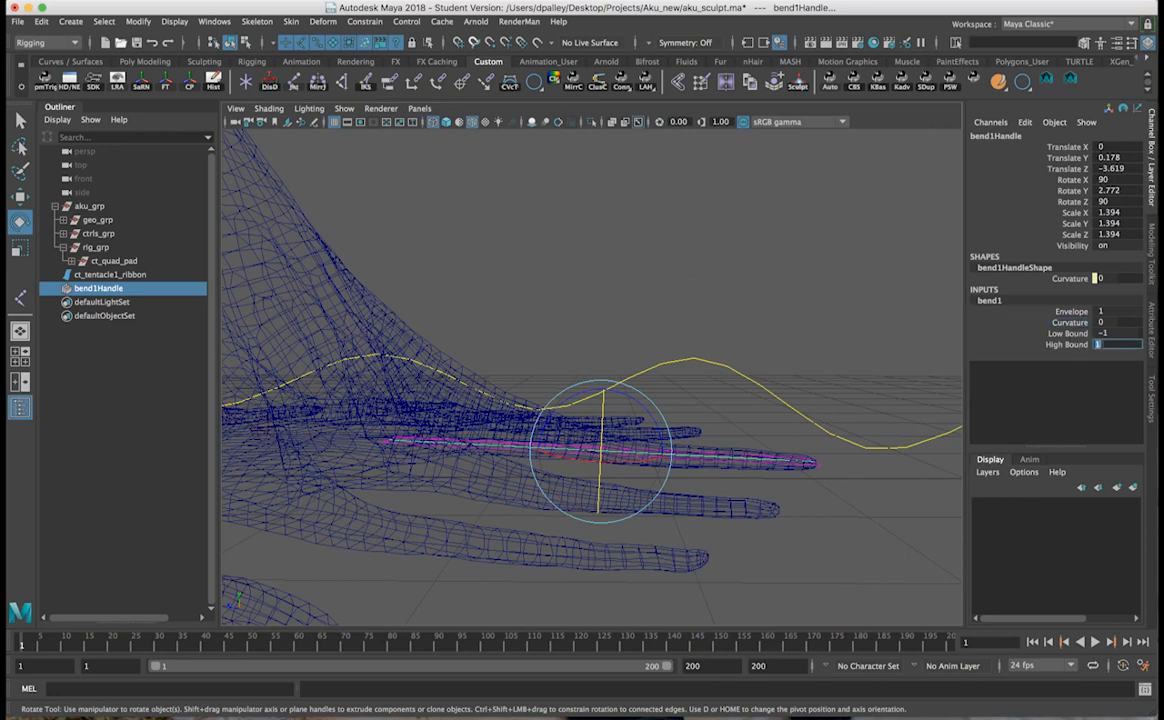
type("0")
key("Return")
key("ctrl+z")
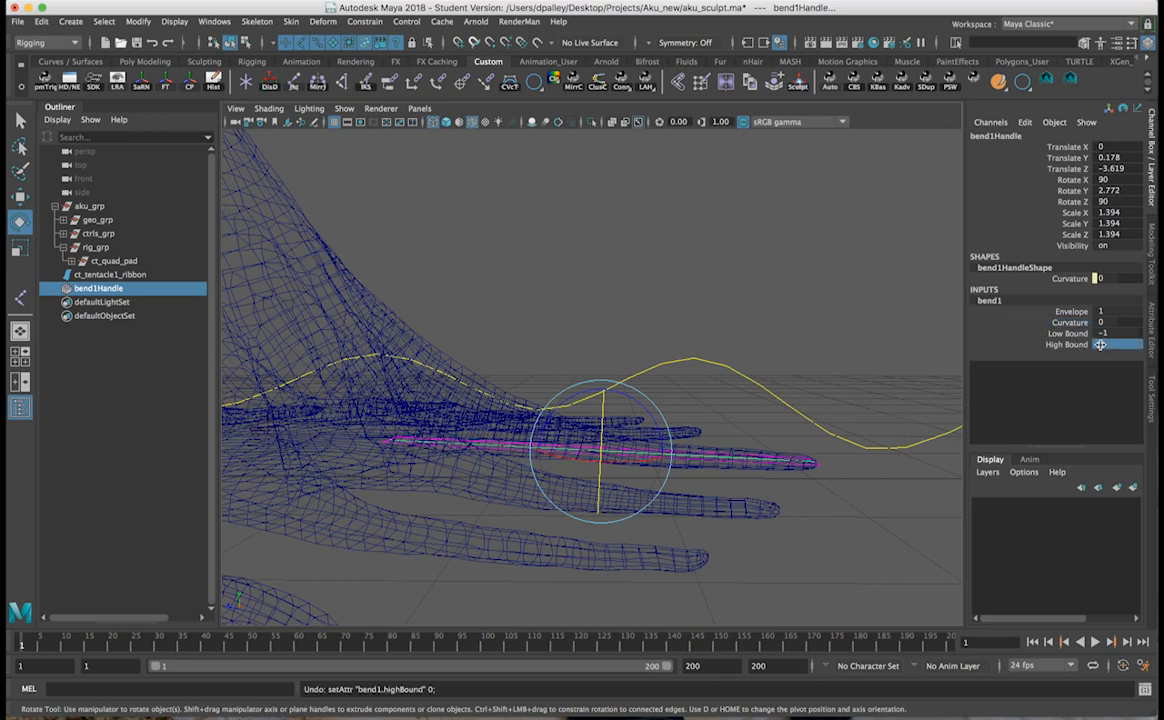
Set the bend's Low Bound to 0 and raise its Curvature to about 27.502.
left_click(1103, 333)
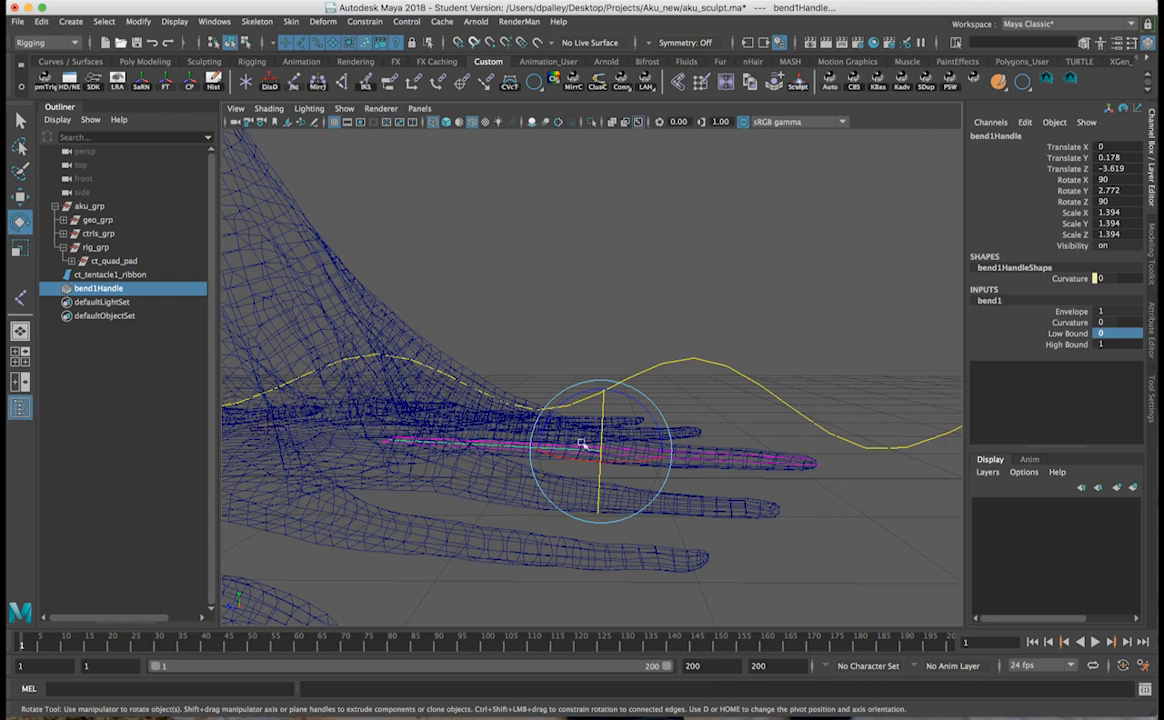
left_click(1078, 323)
middle_click_drag(728, 316, 746, 322)
left_click_drag(746, 322, 734, 317, "alt")
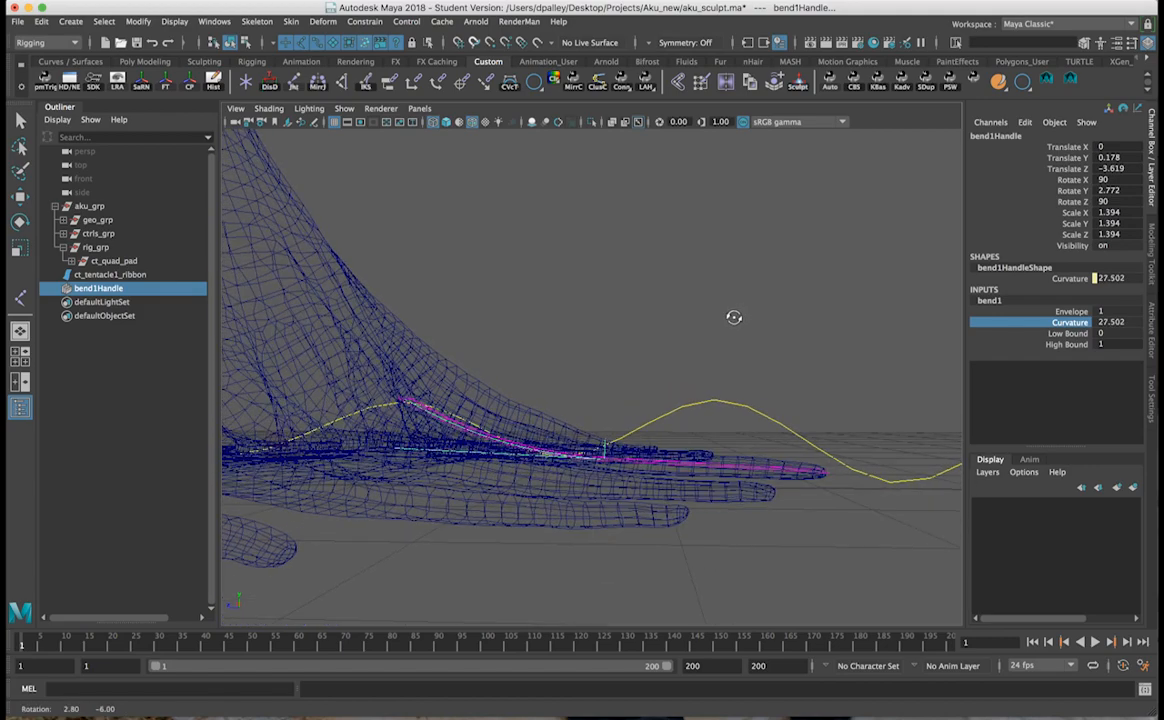
Slide the bend handle toward the tentacle tip to Translate Y 0.164, Translate Z -3.911, and reduce its Curvature to about 20.626.
key("w")
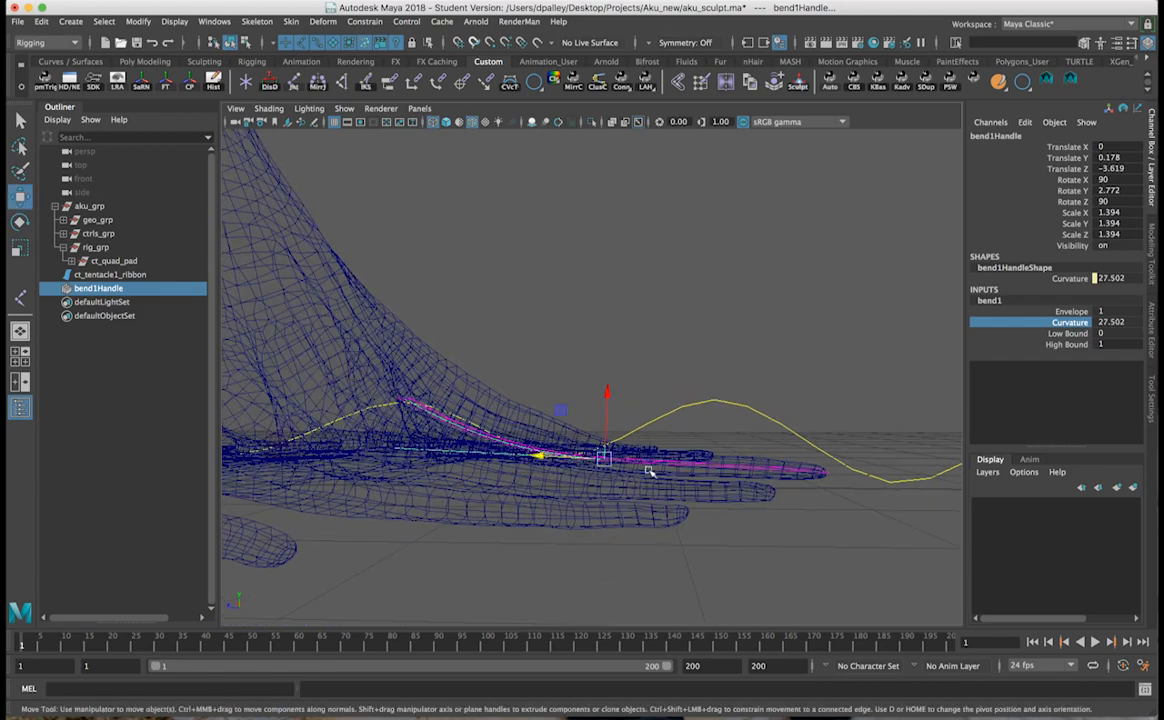
left_click_drag(550, 456, 582, 475)
right_click_drag(582, 475, 581, 469, "alt")
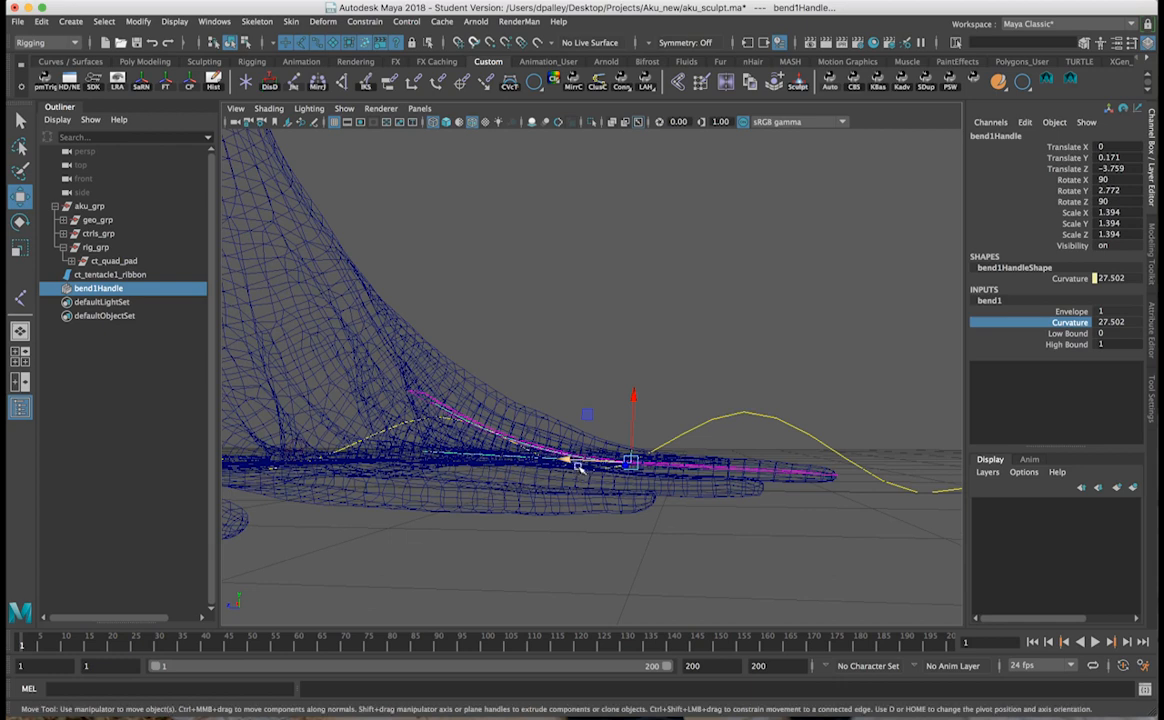
left_click_drag(580, 465, 594, 463)
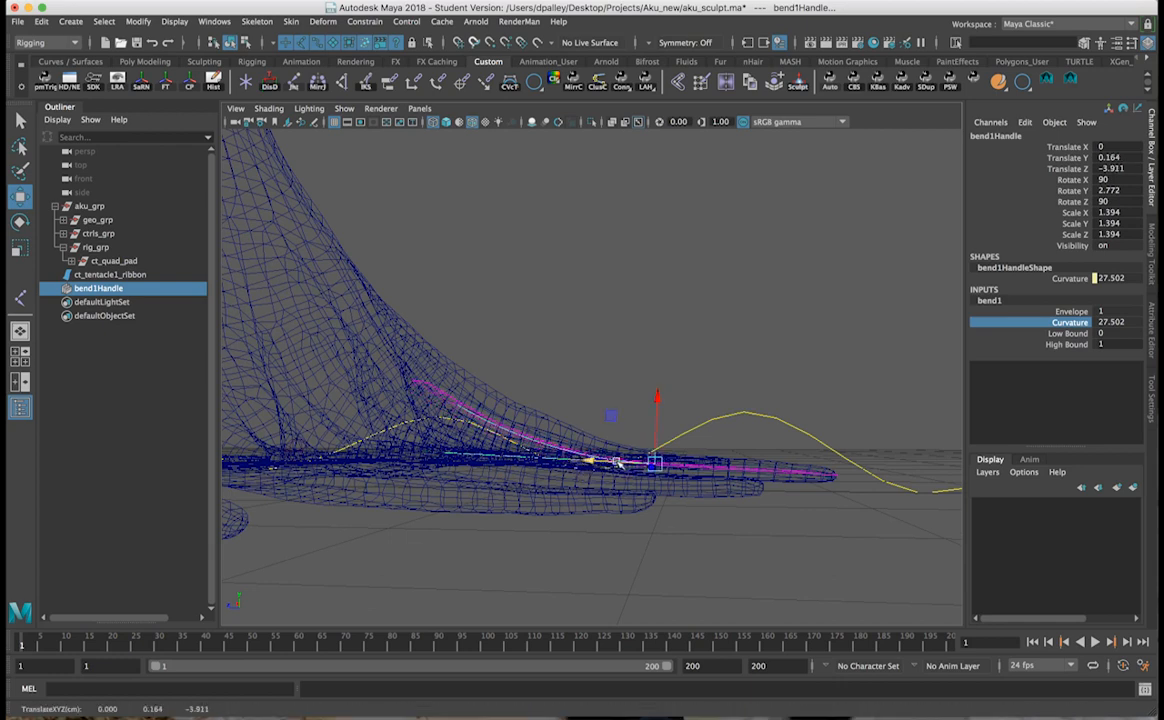
middle_click_drag(730, 330, 722, 329)
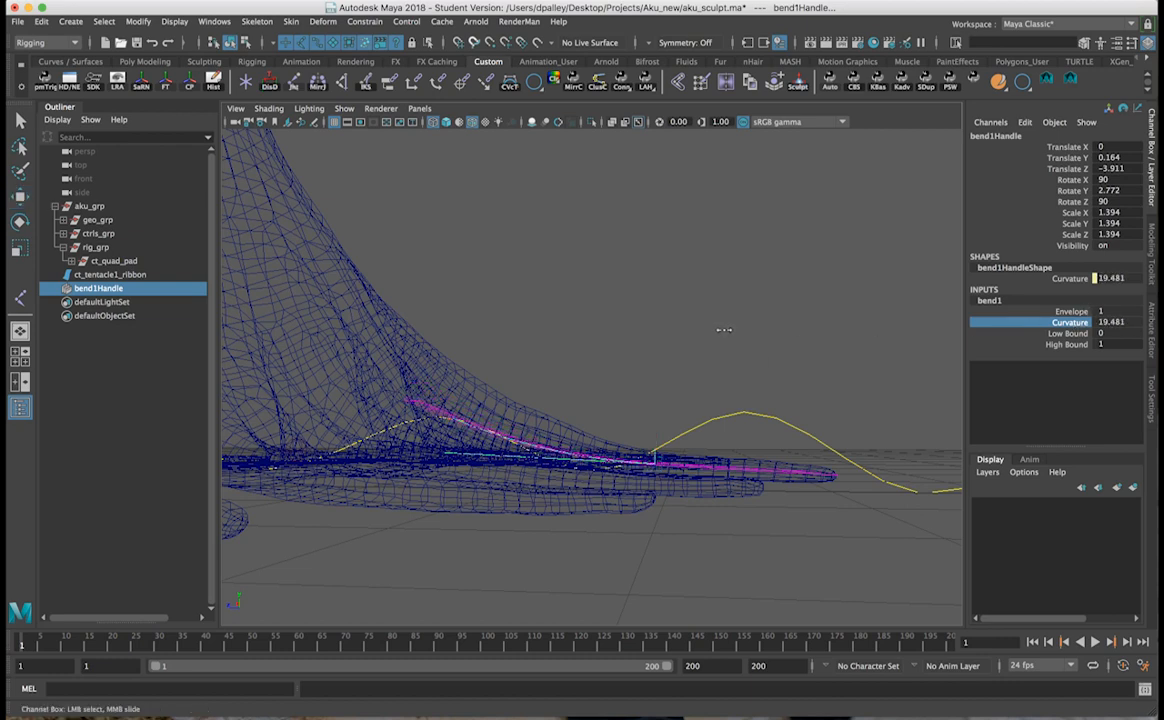
left_click_drag(723, 329, 744, 346, "alt")
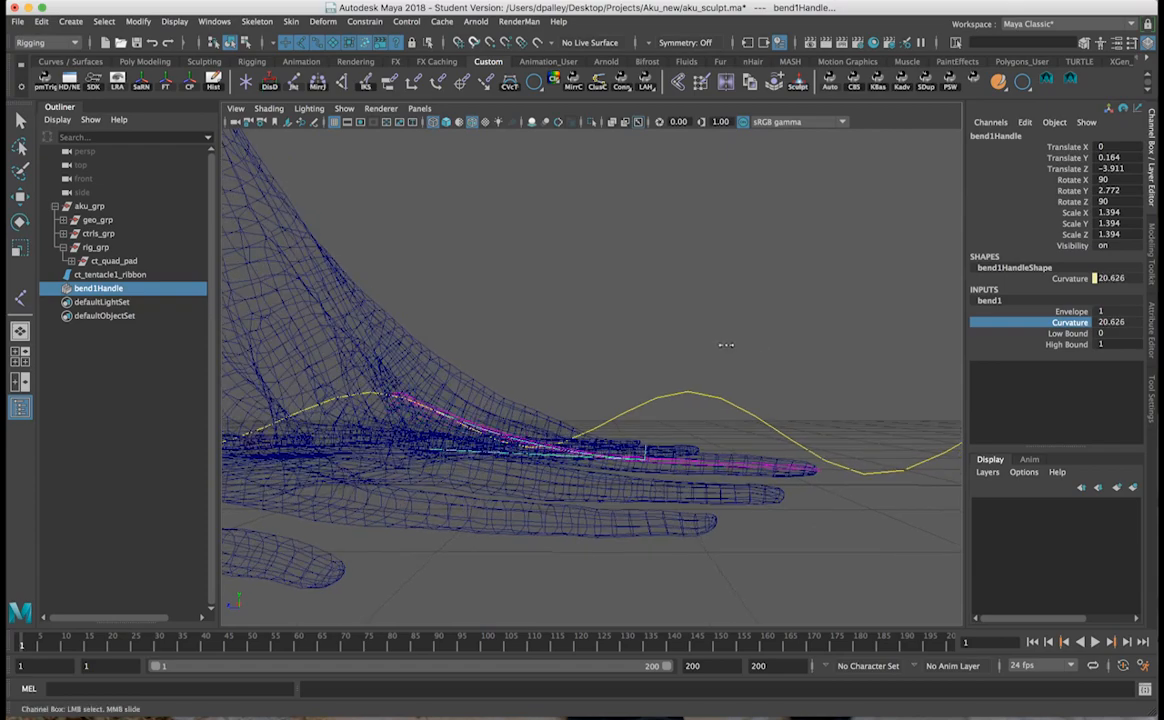
Reduce the bend's Curvature to 19.481 and nudge its handle to about Translate Y 0.166, Translate Z -3.862.
left_click_drag(707, 348, 722, 353, "alt")
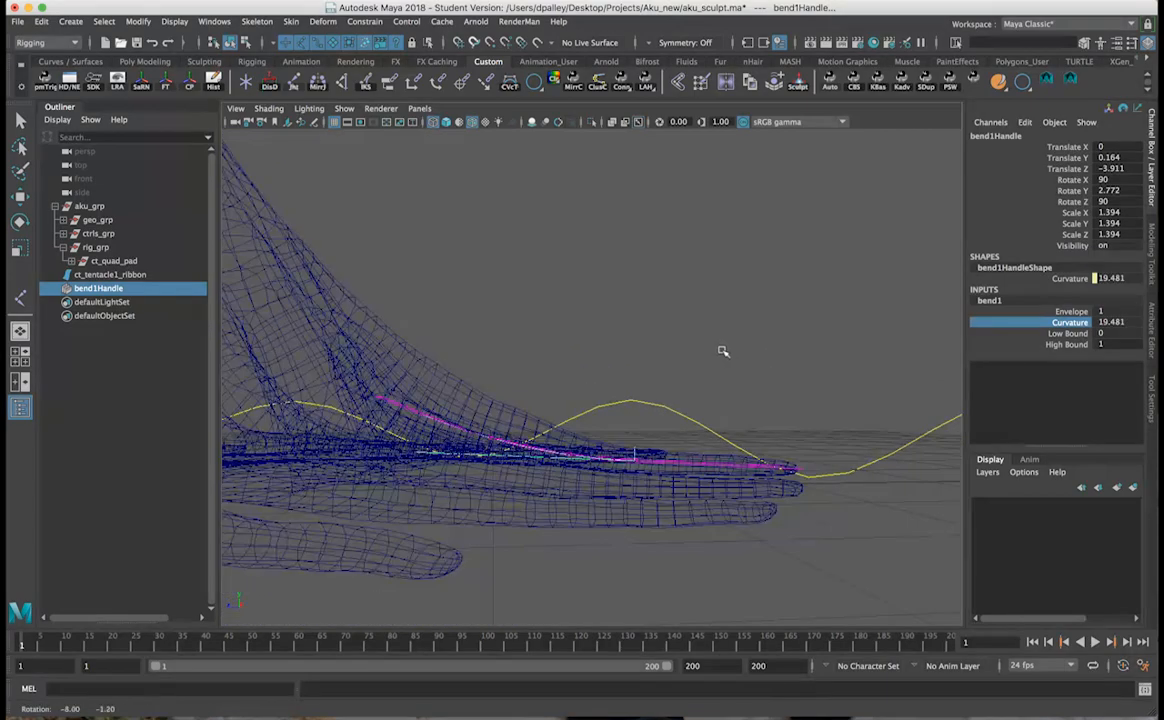
middle_click_drag(724, 350, 720, 348)
left_click_drag(724, 352, 701, 359, "alt")
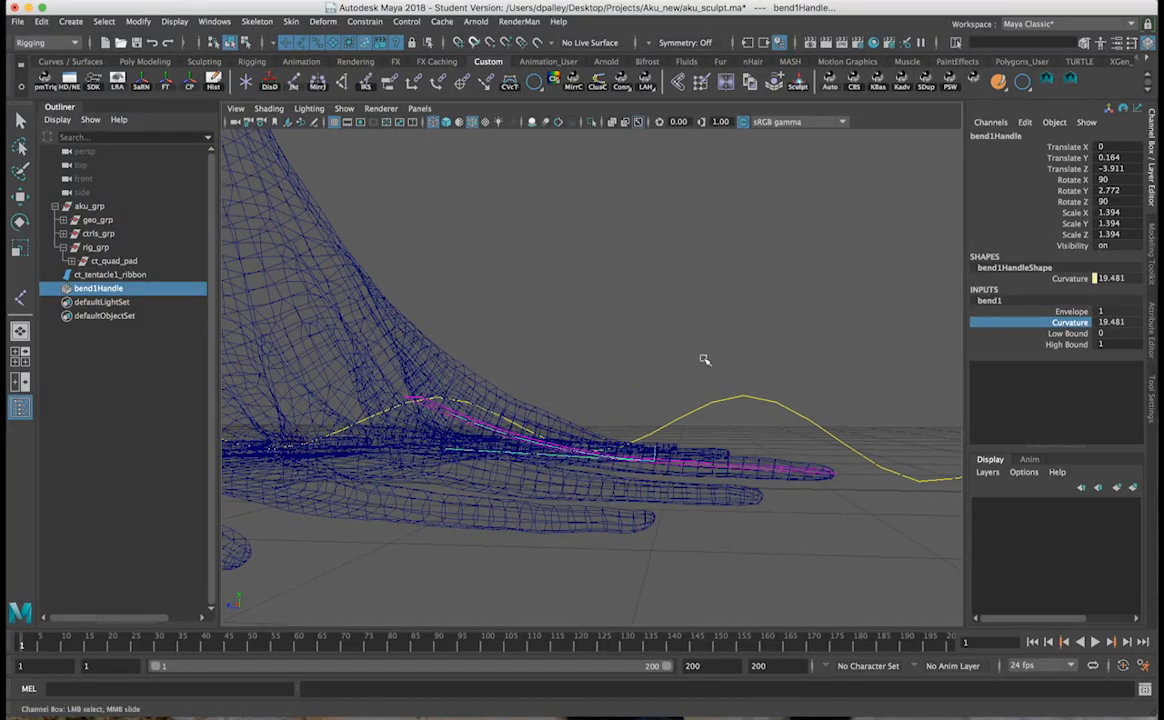
key("w")
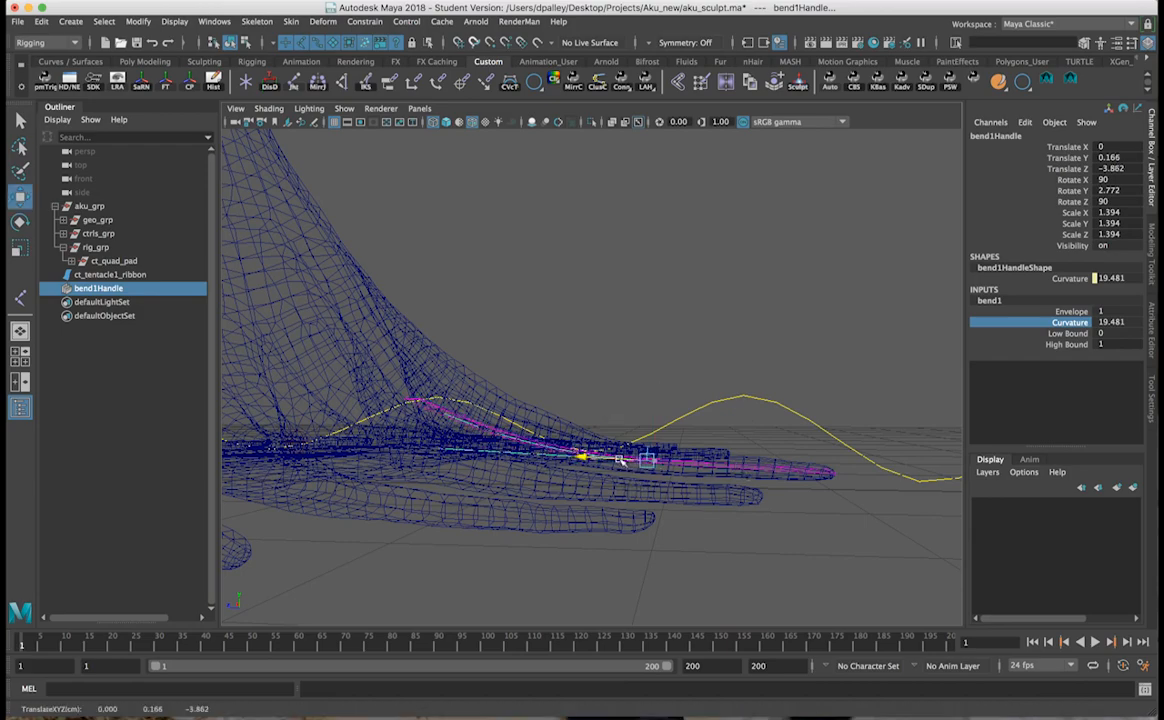
left_click_drag(616, 460, 539, 432, "alt")
Try to delete ct_tentacle1_ribbon's history and refit it at Rotate X -3.623 with a slight upward move.
left_click(738, 510)
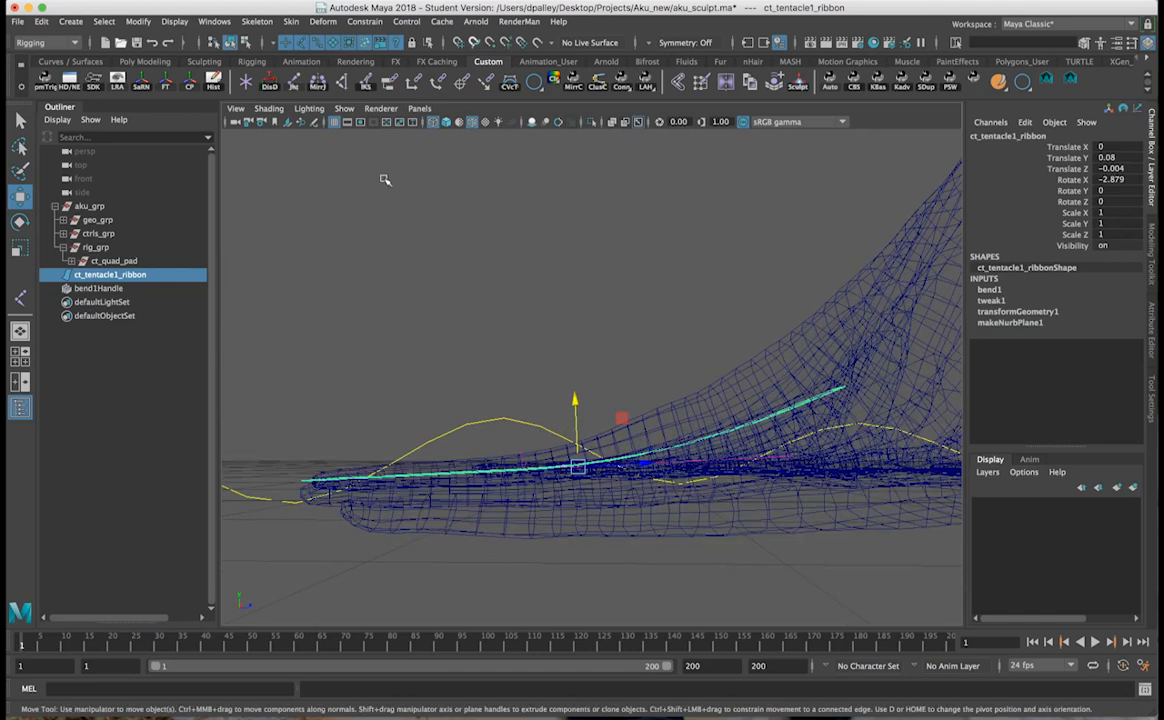
left_click(211, 80)
key("e")
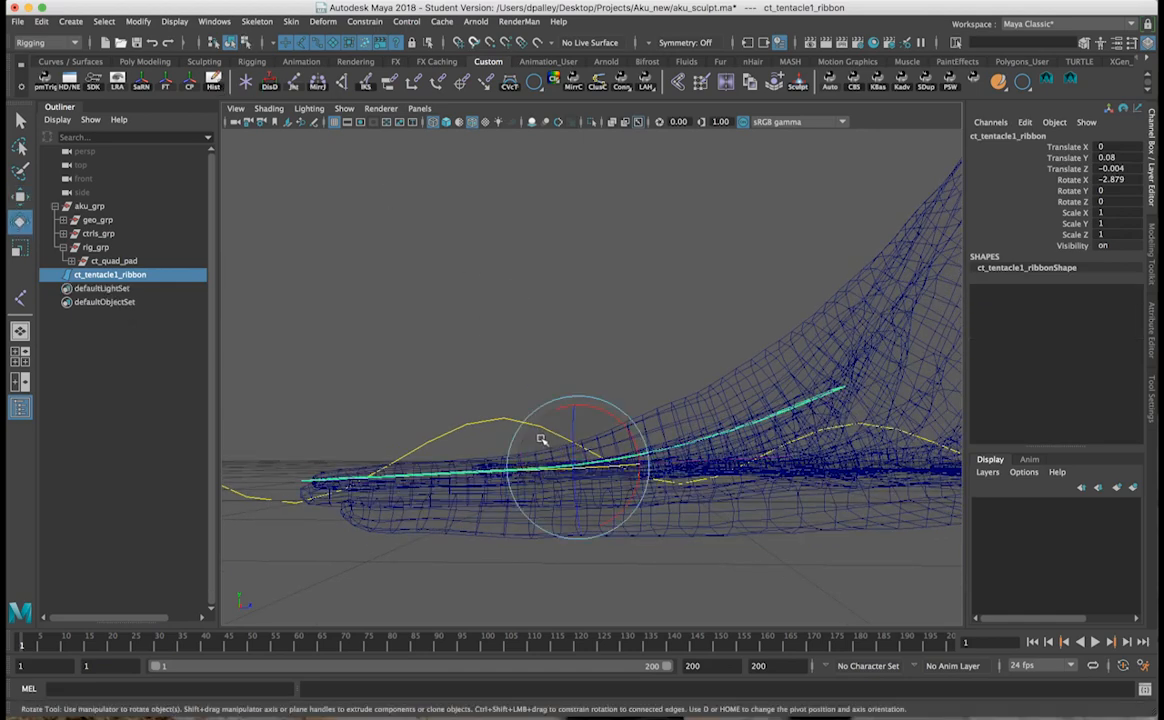
left_click_drag(642, 427, 631, 428)
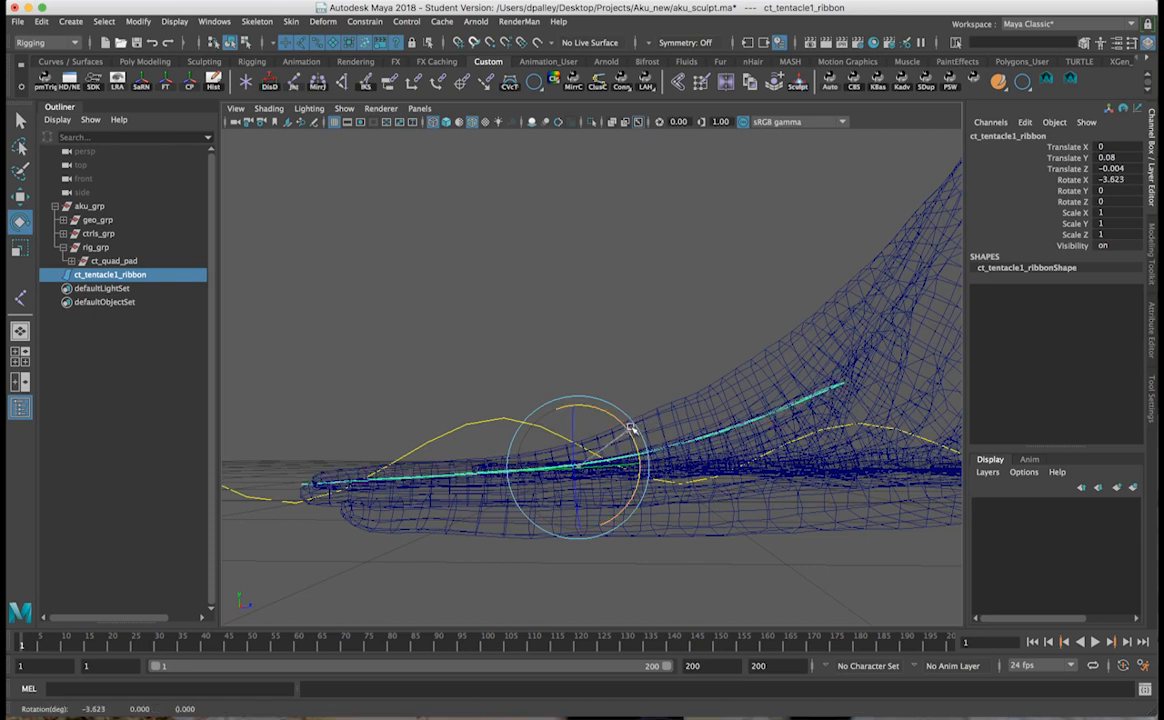
key("w")
left_click_drag(577, 436, 576, 427)
left_click_drag(650, 437, 513, 438, "alt")
key("ctrl+z")
key("ctrl+z")
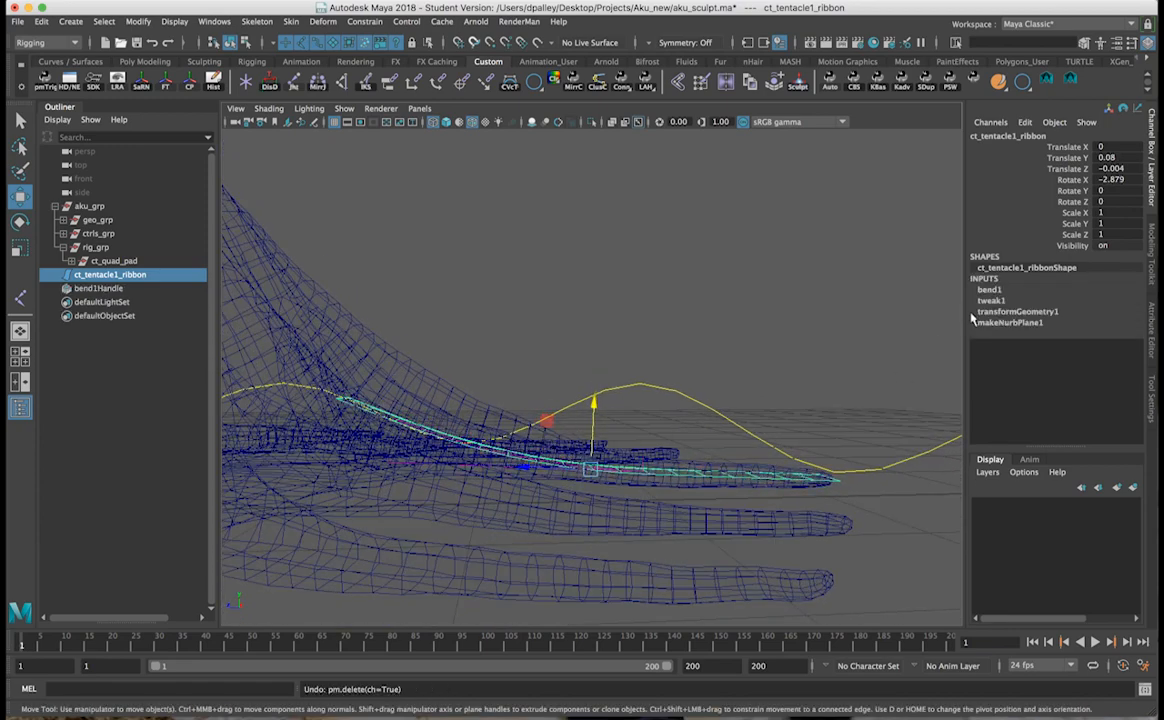
Lower the Curvature of bend1 on ct_tentacle1_ribbon to about 14.897 and delete the ribbon's history.
left_click(1010, 290)
left_click(1070, 311)
middle_click_drag(805, 319, 800, 314)
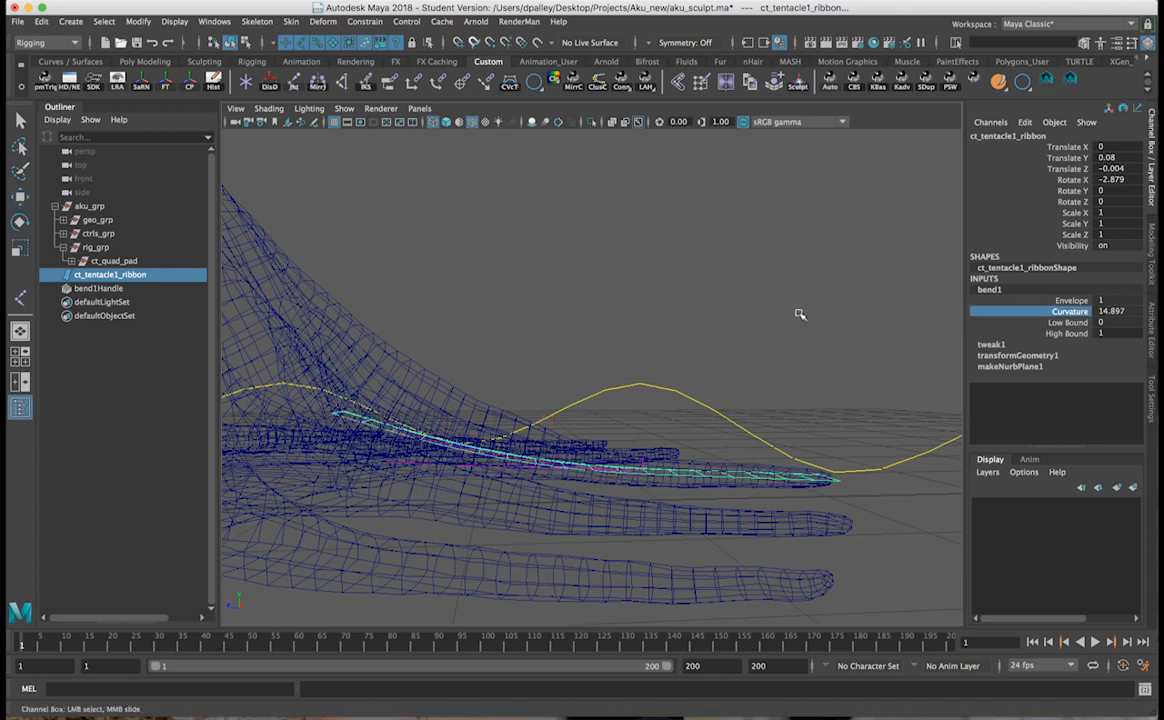
key("w")
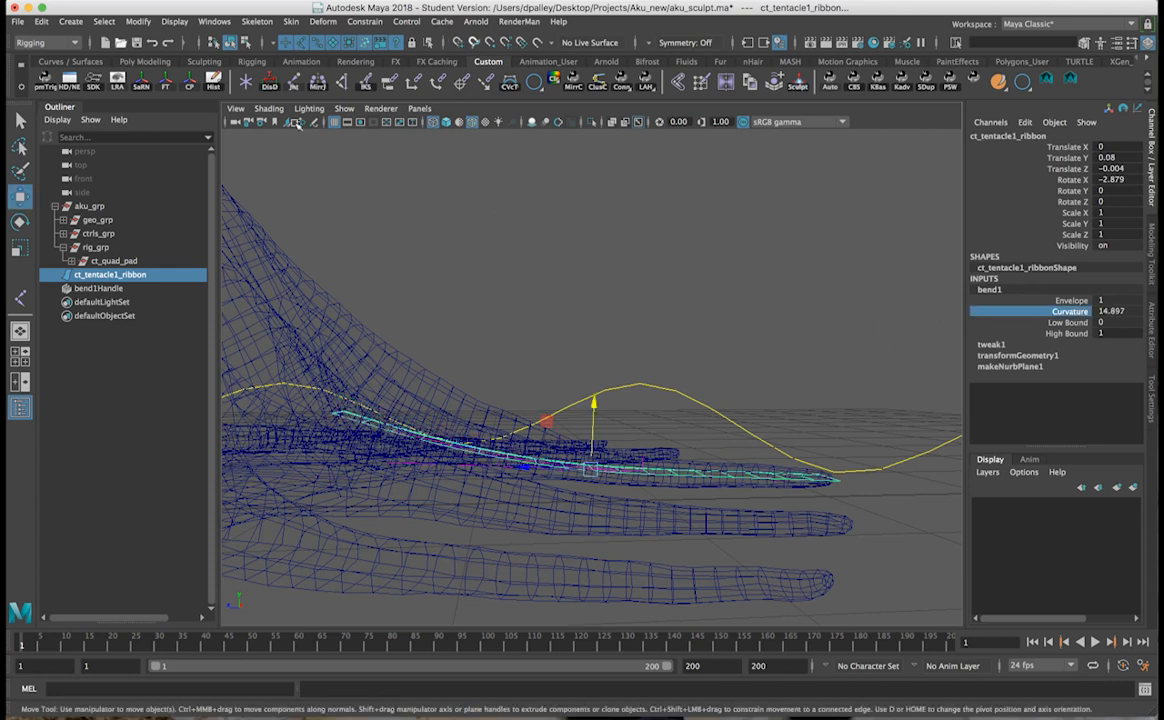
left_click(212, 83)
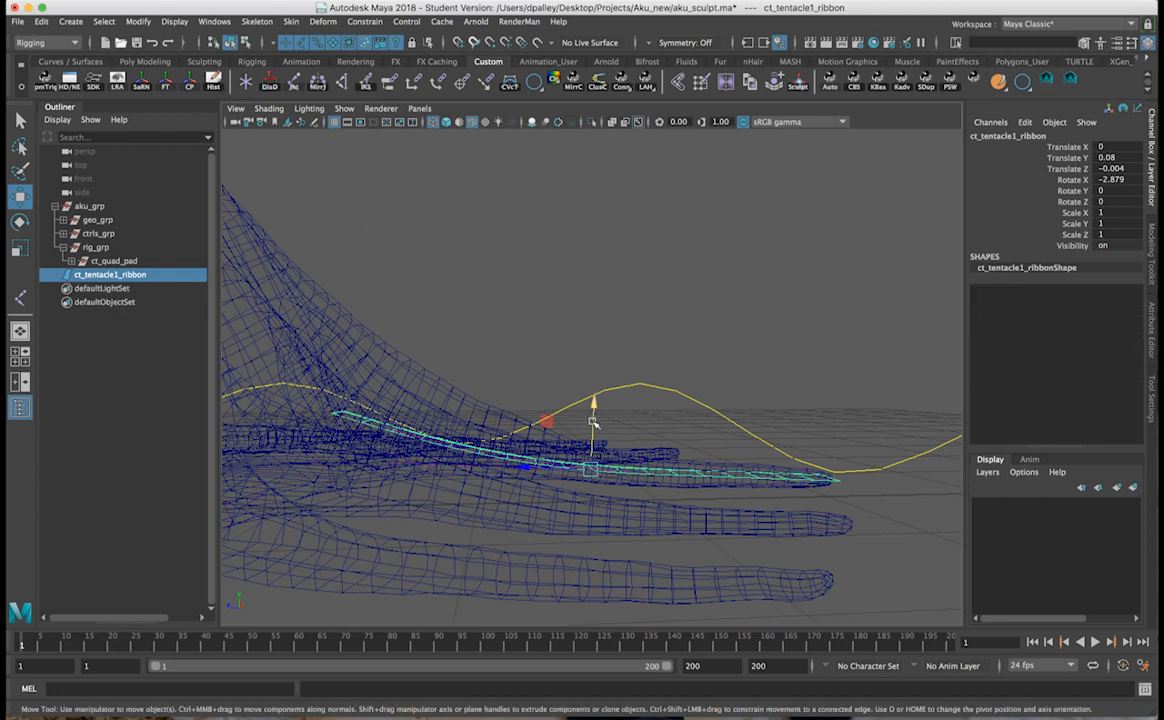
Refit the ribbon inside the tentacle at about Rotate X -4.465, Translate Y 0.092, Translate Z -0.005, and freeze its transformations.
key("e")
left_click_drag(620, 418, 622, 420)
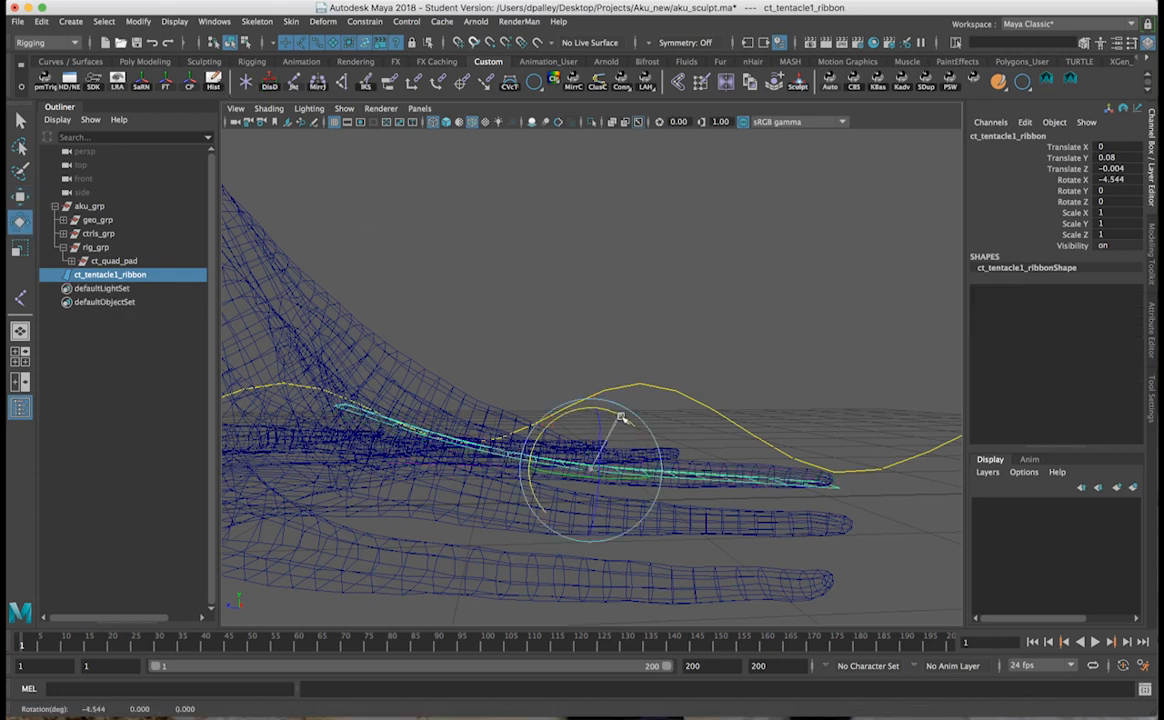
key("w")
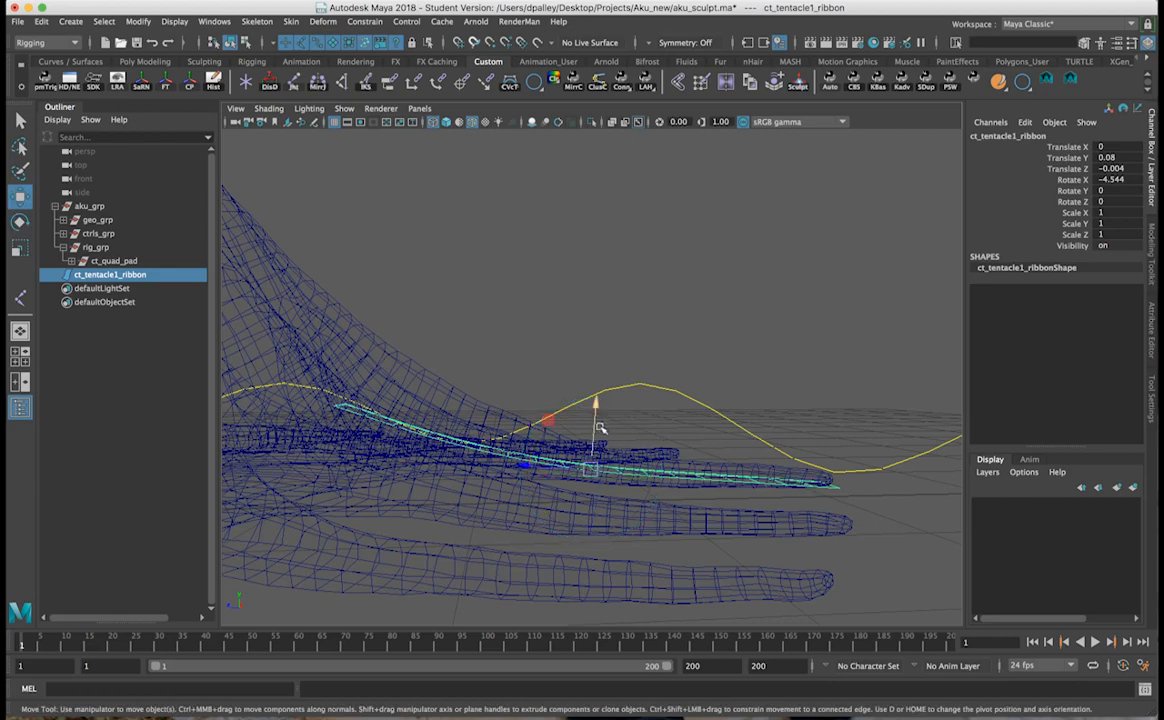
left_click_drag(595, 425, 562, 418)
key("e")
left_click_drag(652, 424, 616, 421)
key("w")
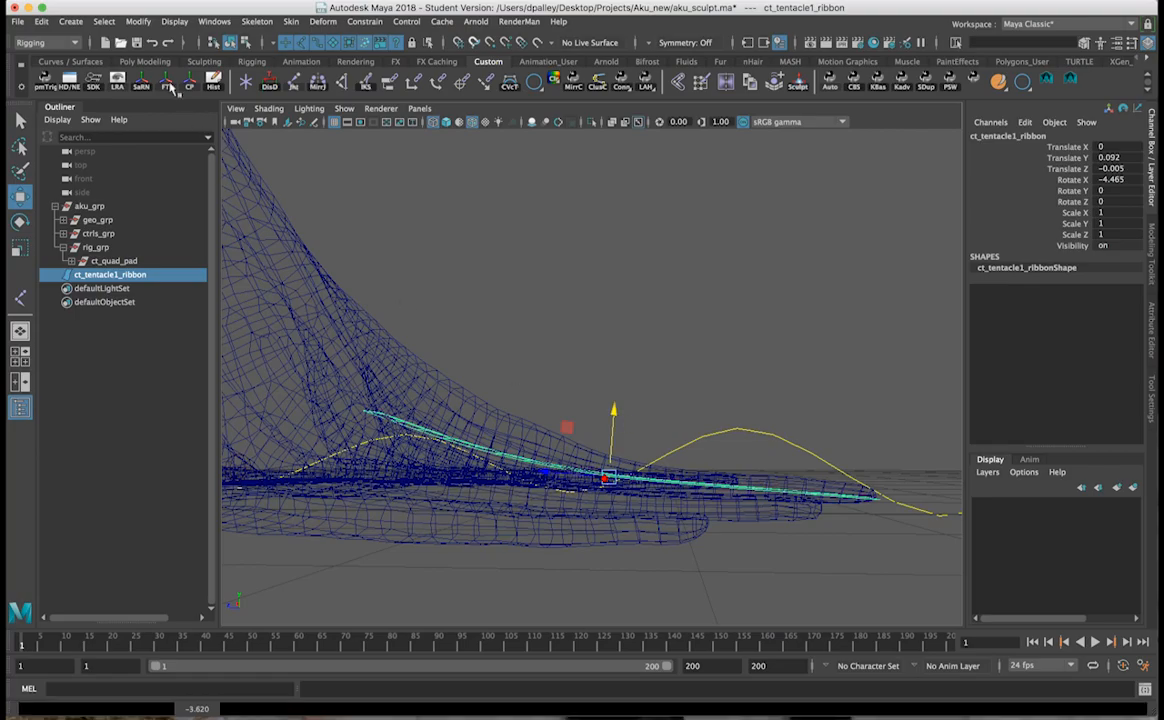
Create nHair on ct_tentacle1_ribbon with NURBS curves output, a Grid layout, U count 1 and V count 18.
left_click_drag(759, 330, 633, 330, "alt")
right_click_drag(633, 345, 656, 358, "alt")
left_click_drag(656, 358, 600, 395, "alt")
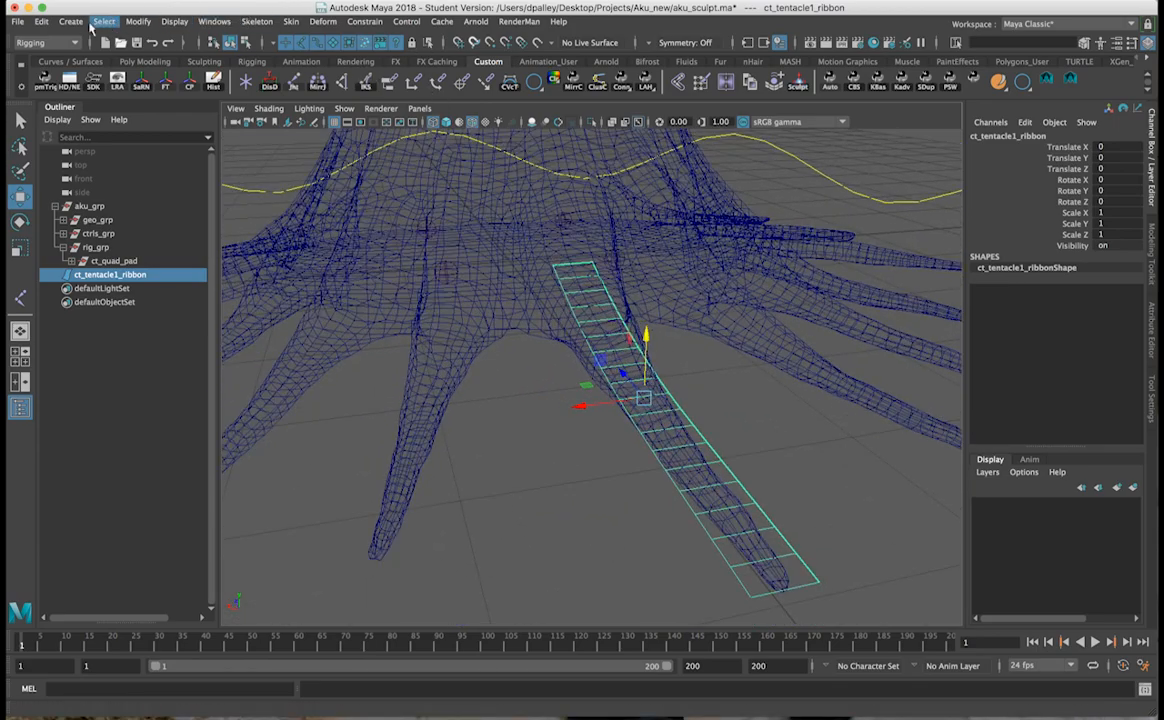
left_click(47, 42)
left_click(40, 87)
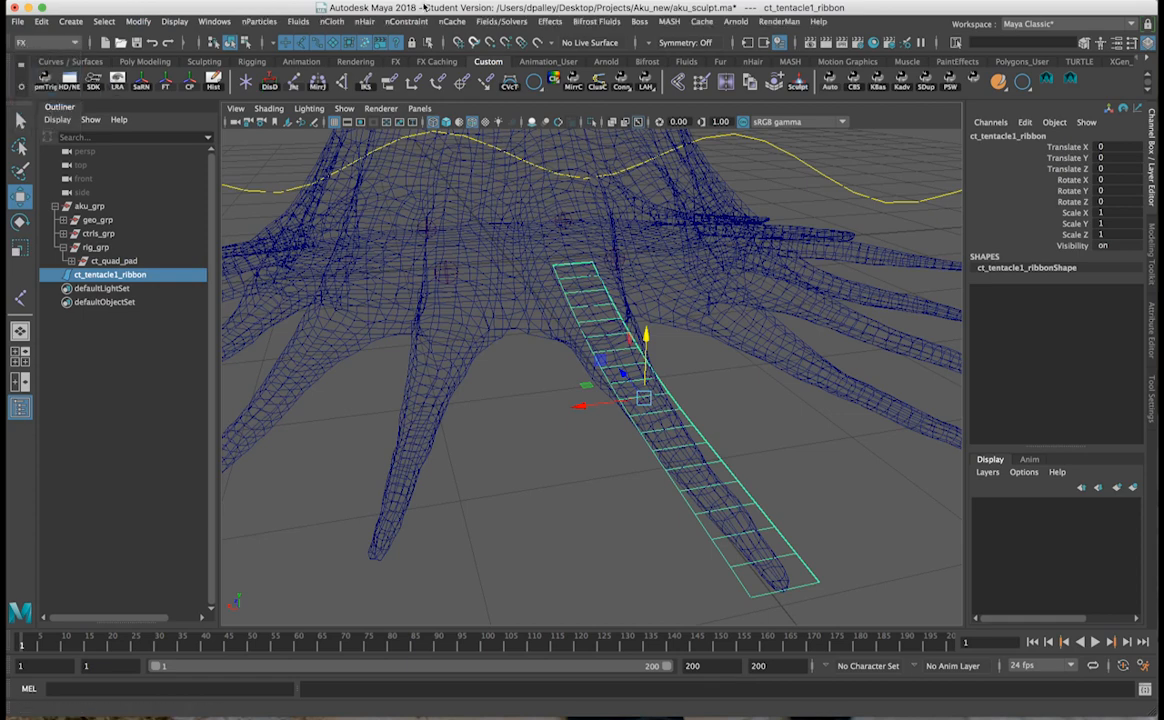
left_click(362, 21)
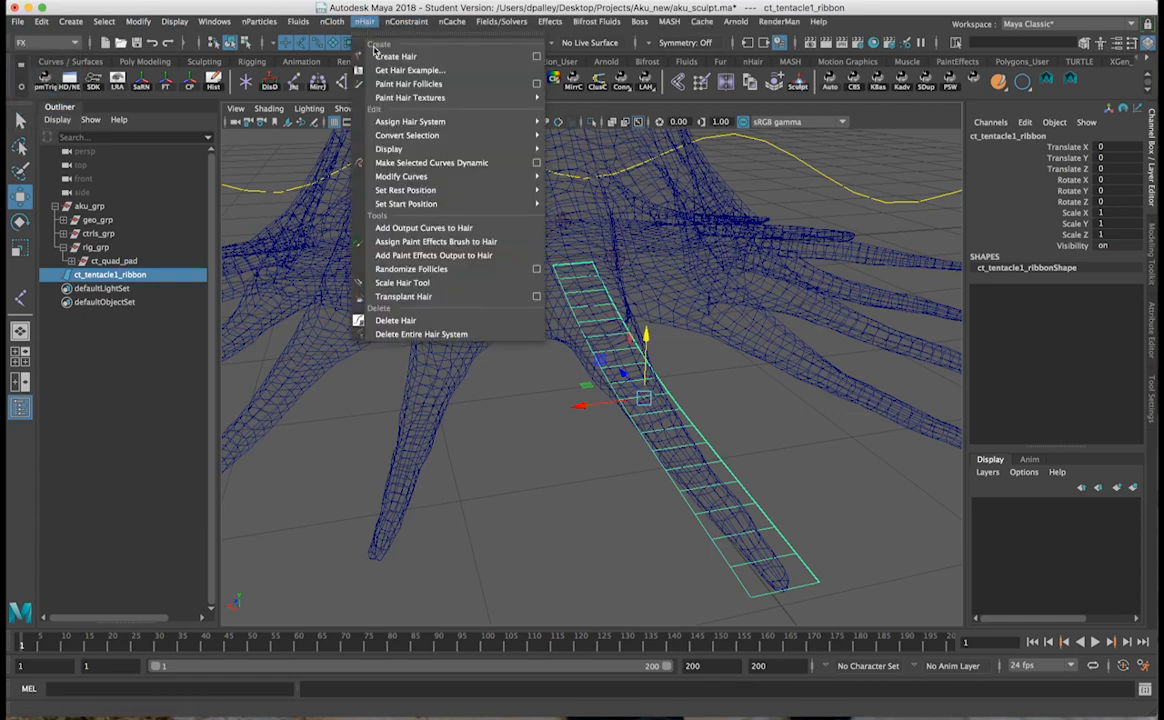
left_click(535, 56)
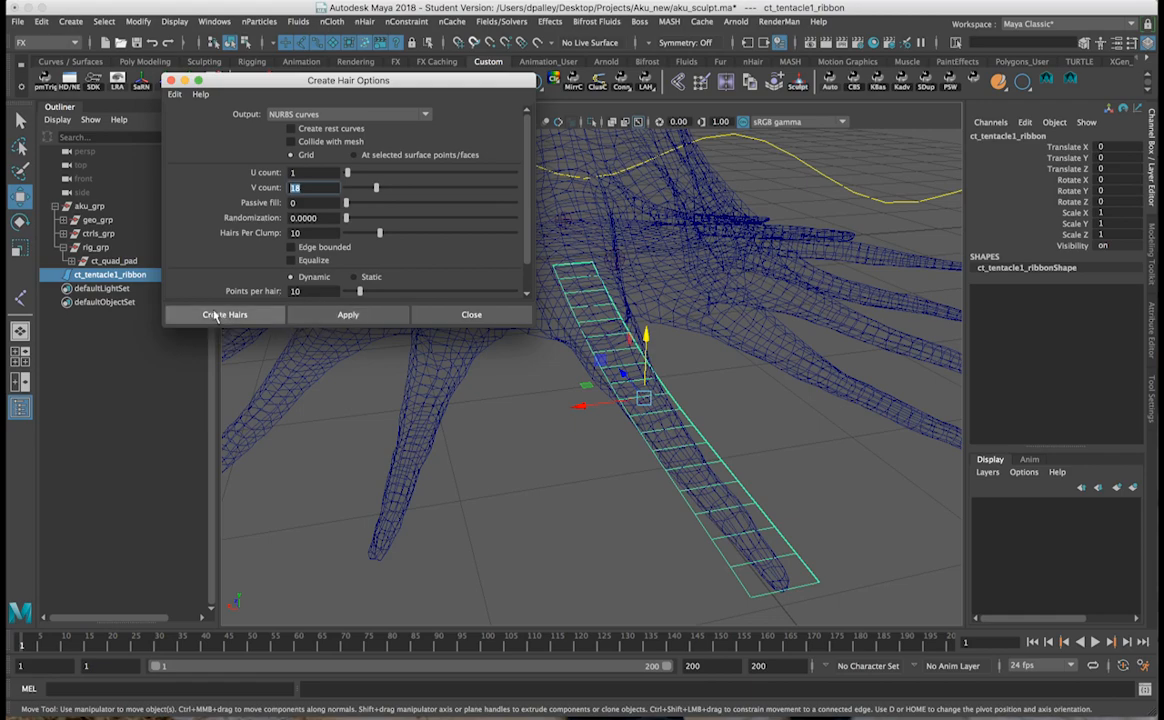
left_click_drag(977, 395, 624, 370, "alt")
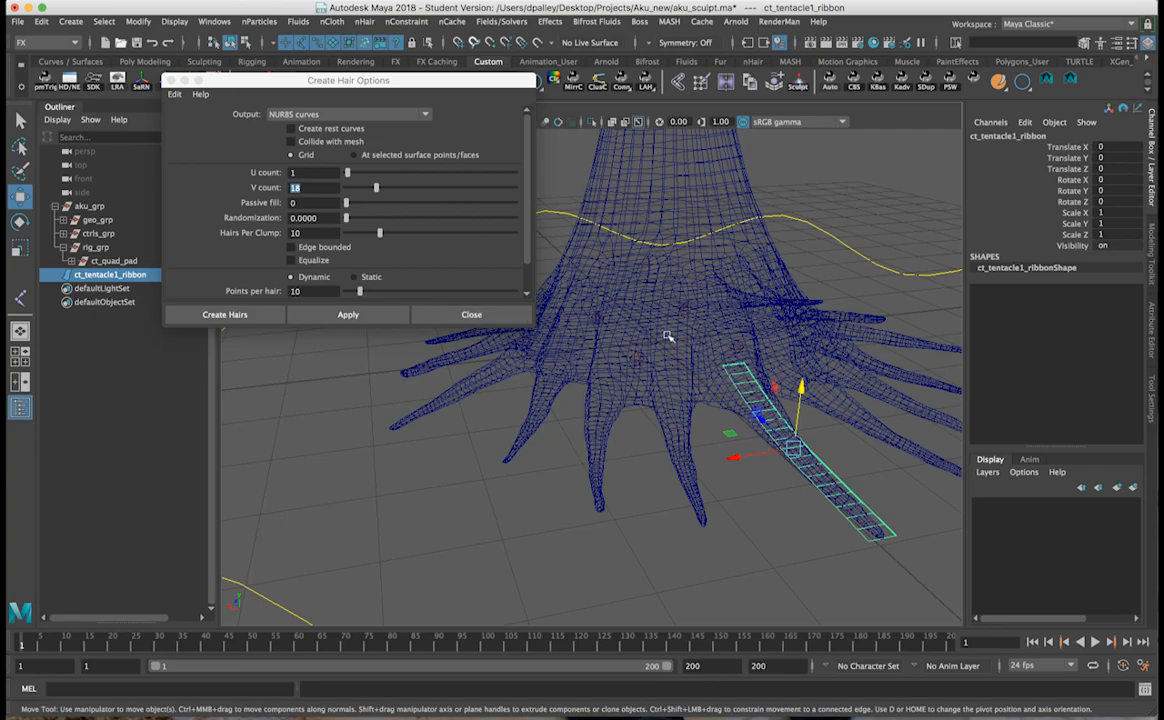
left_click_drag(668, 335, 600, 356, "alt")
right_click_drag(600, 356, 660, 362, "alt")
left_click(232, 318)
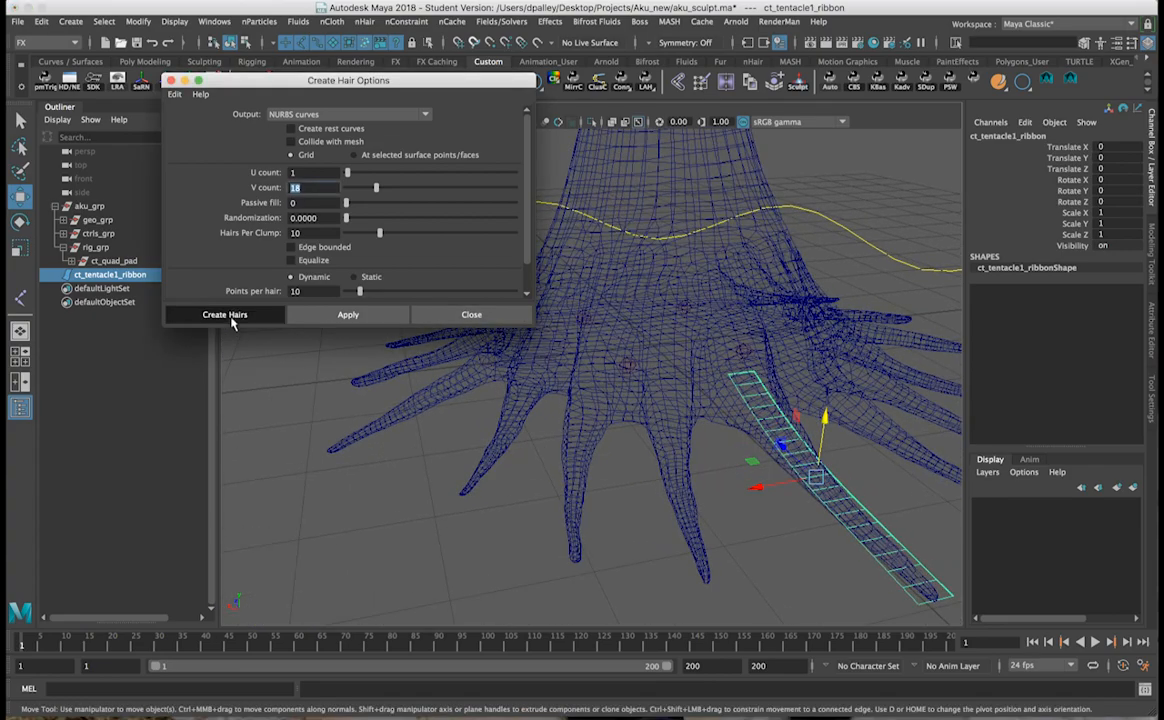
Delete hairSystem1OutputCurves, hairSystem1 and nucleus1, keeping only the hairSystem1Follicles group.
left_click_drag(703, 407, 549, 302, "alt")
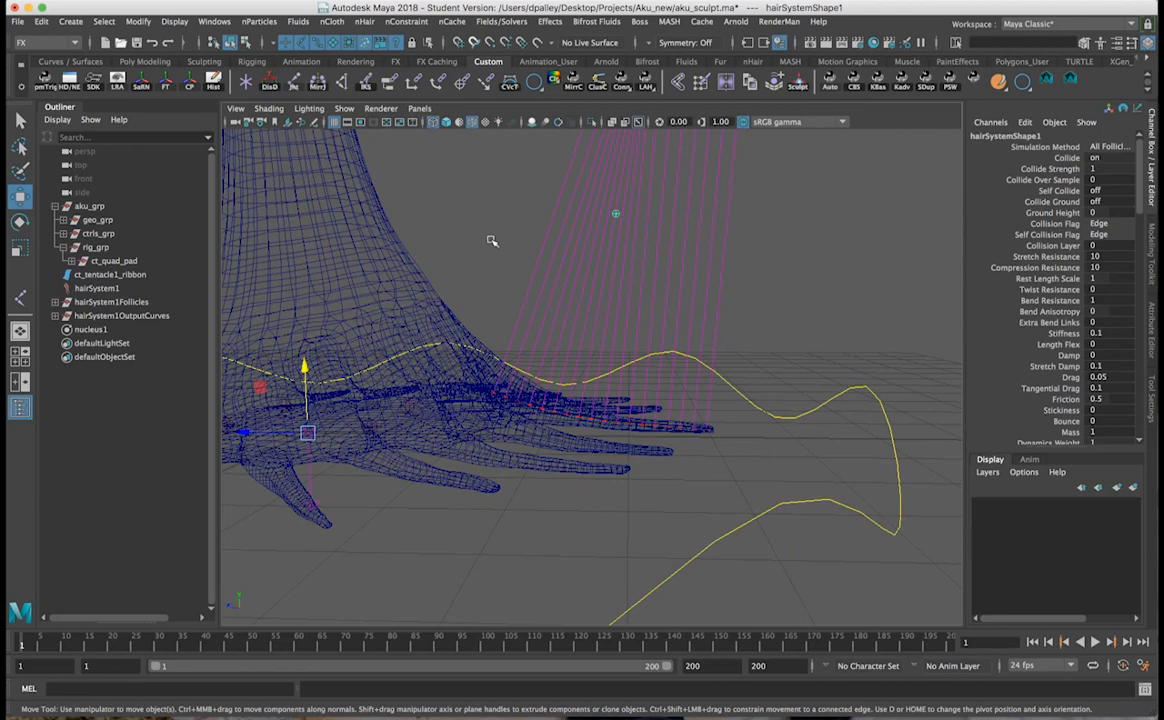
left_click_drag(508, 246, 871, 259)
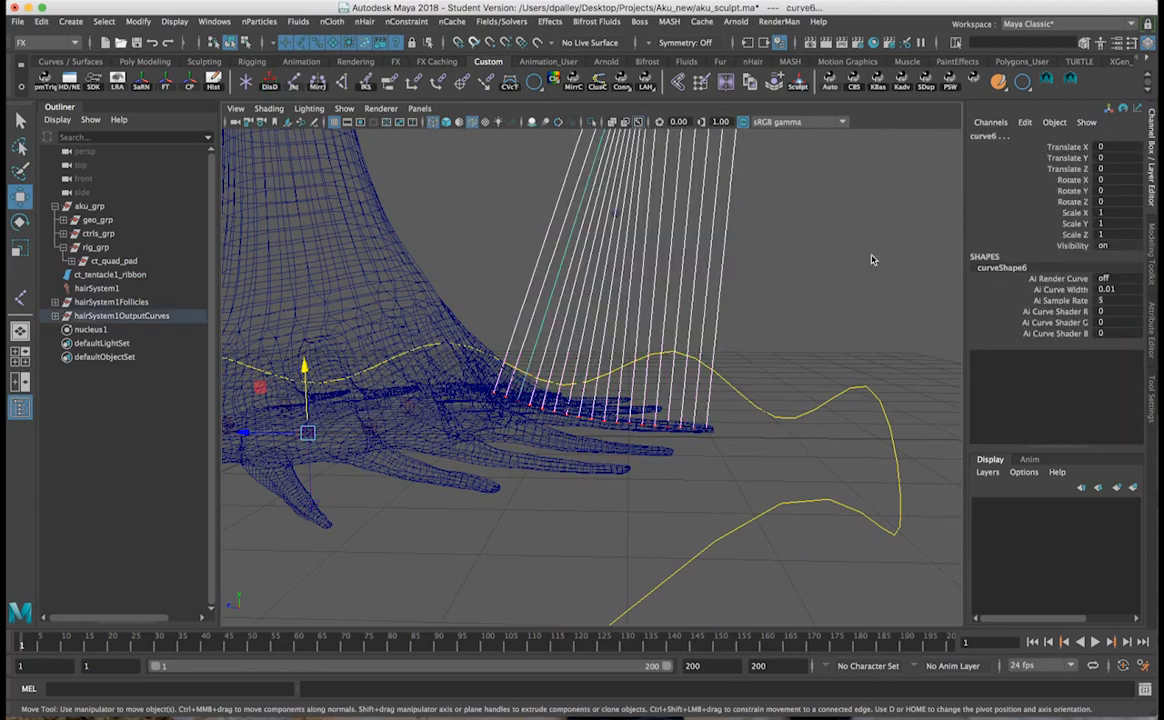
left_click(108, 316)
key("Delete")
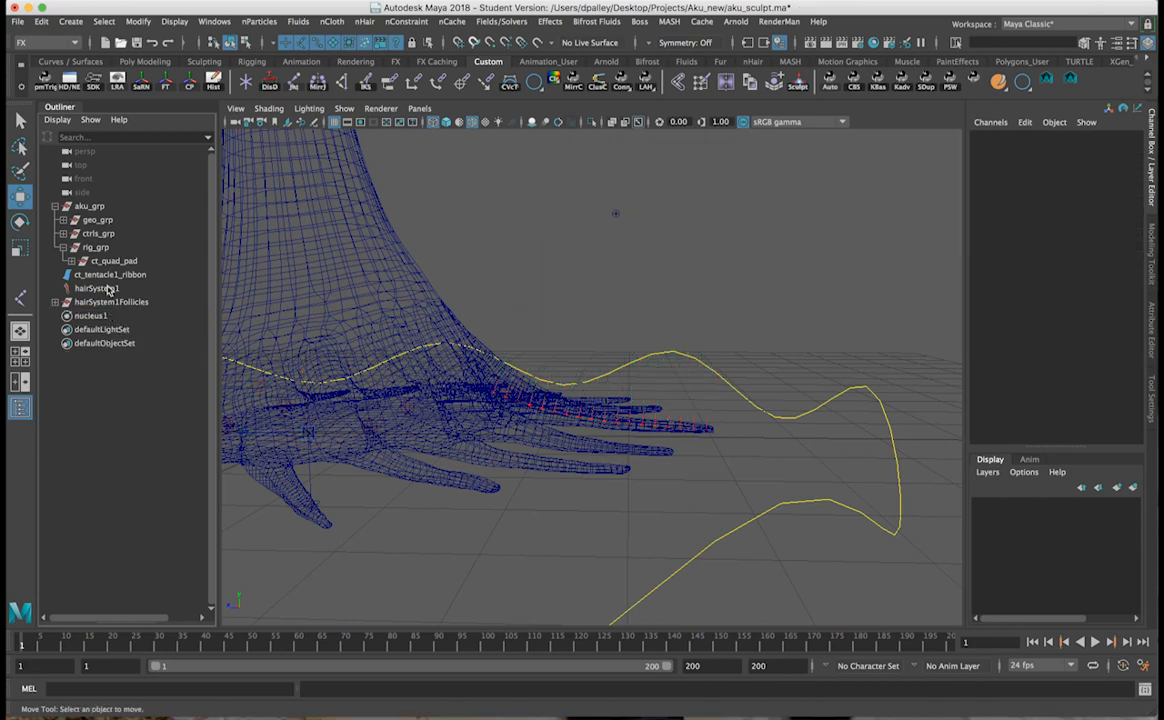
left_click(106, 289)
key("Delete")
left_click(101, 302)
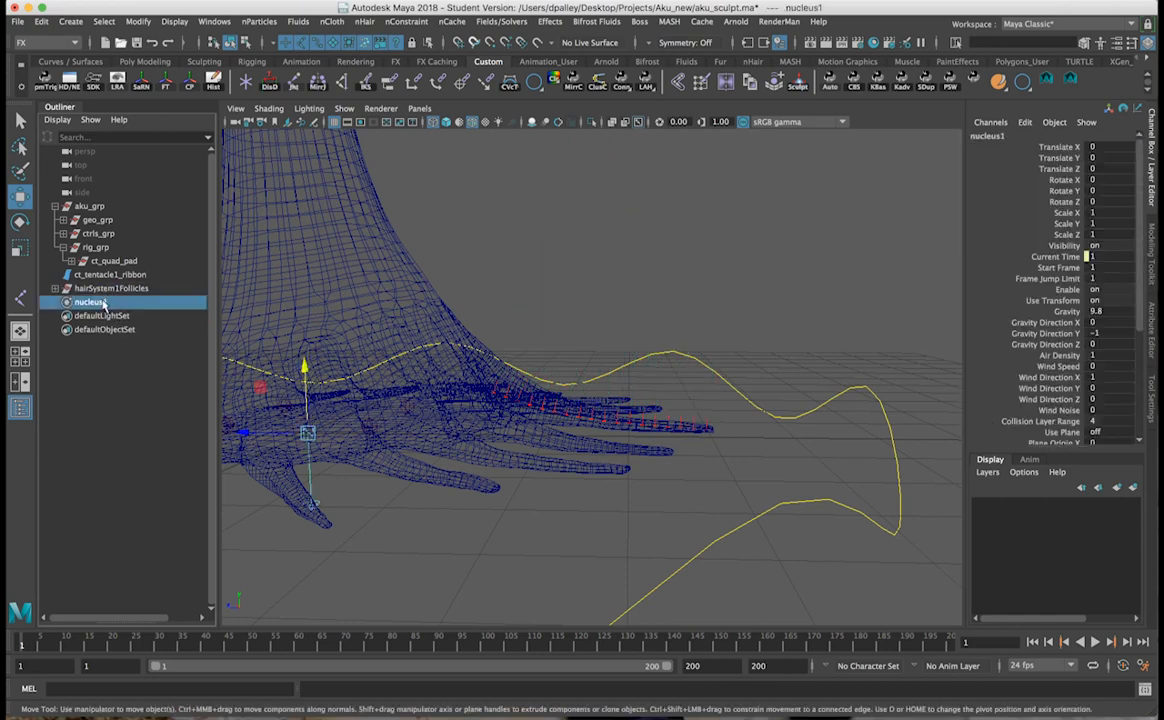
key("Delete")
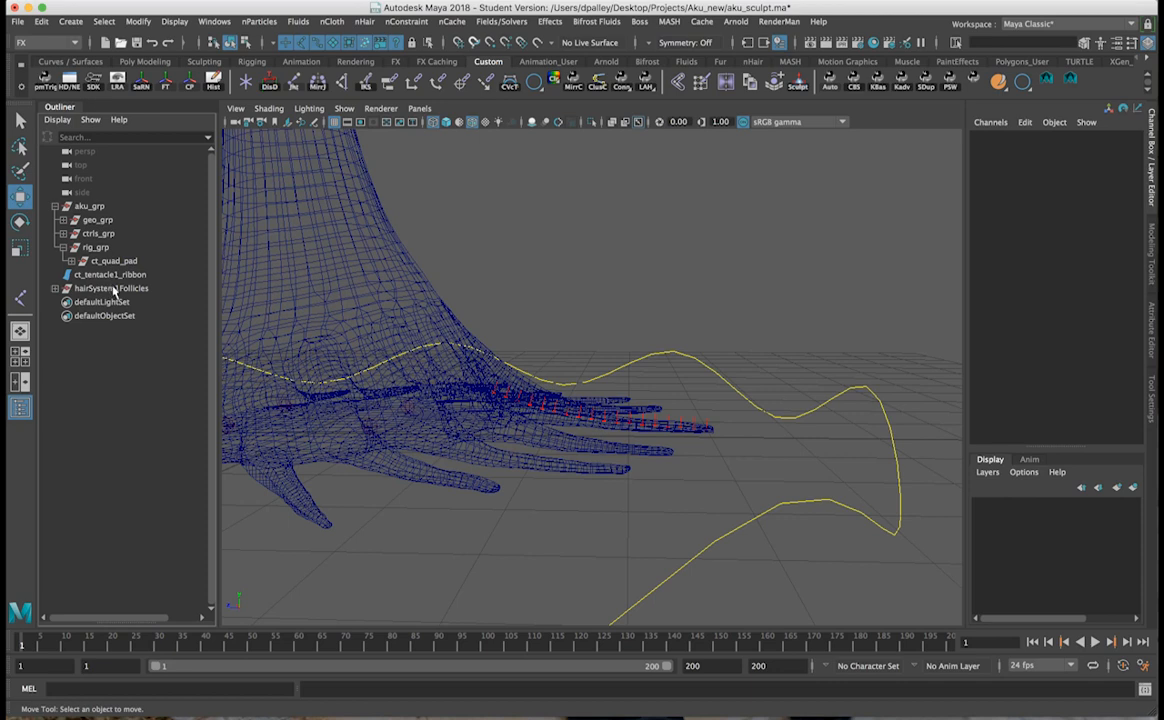
Delete the curve nested under every follicle in hairSystem1Follicles.
left_click(113, 289)
left_click(55, 289)
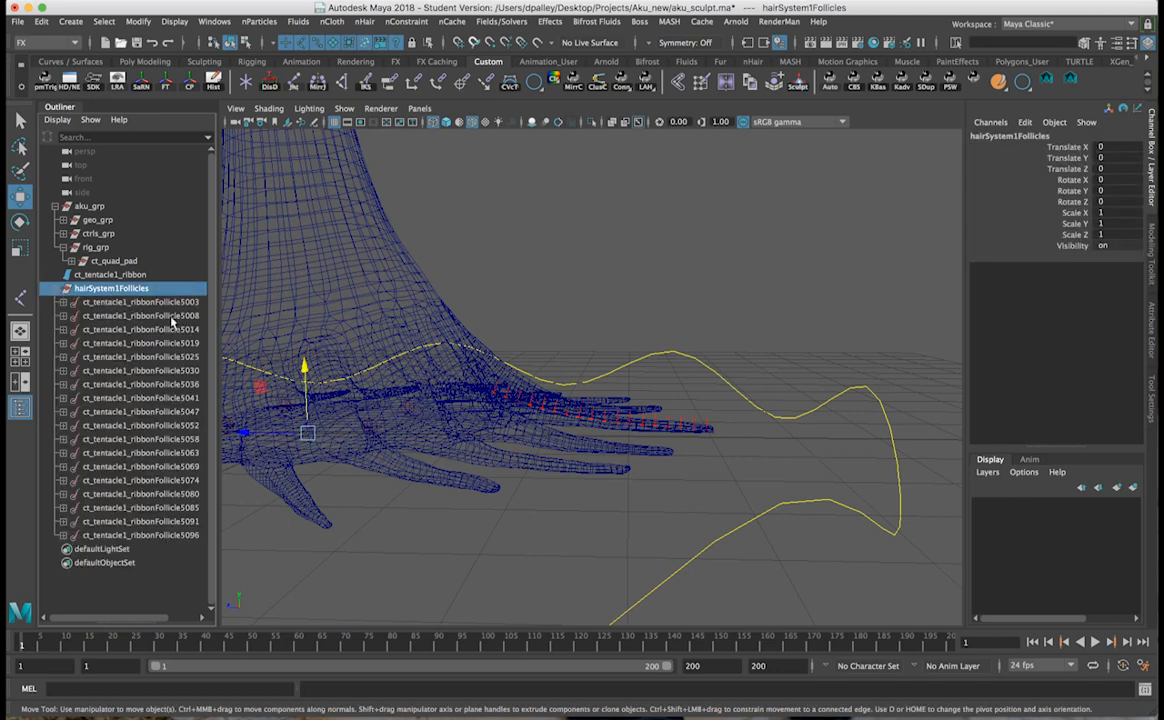
left_click(63, 302)
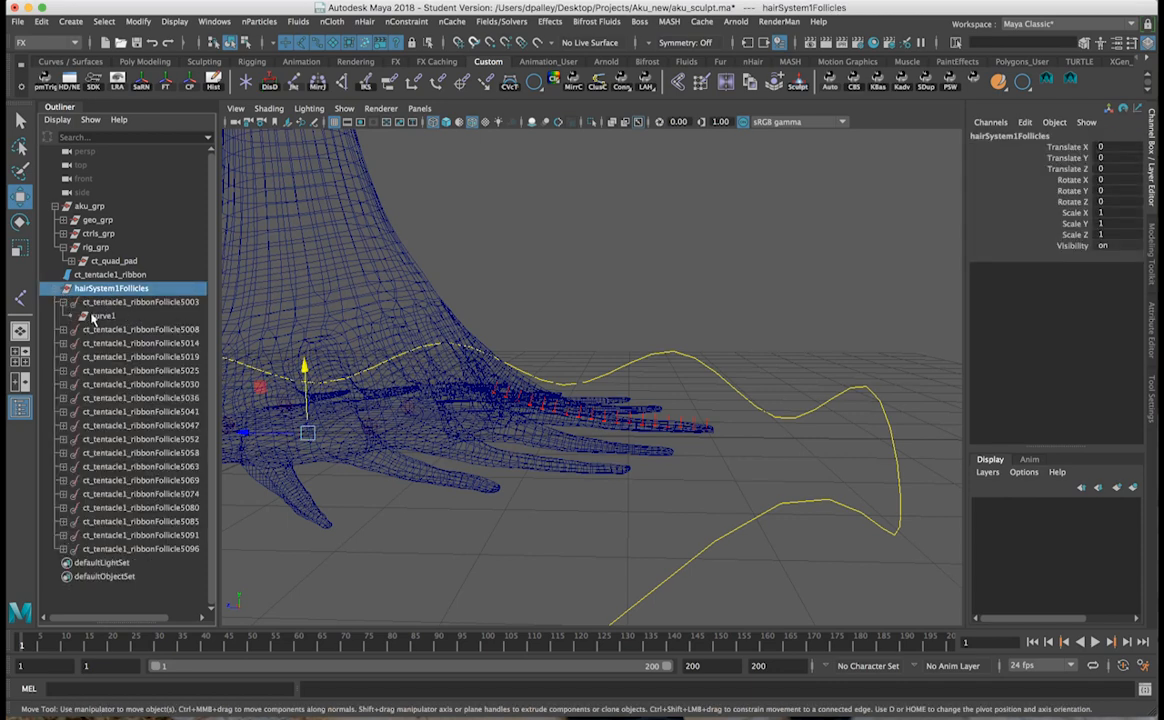
left_click(101, 316)
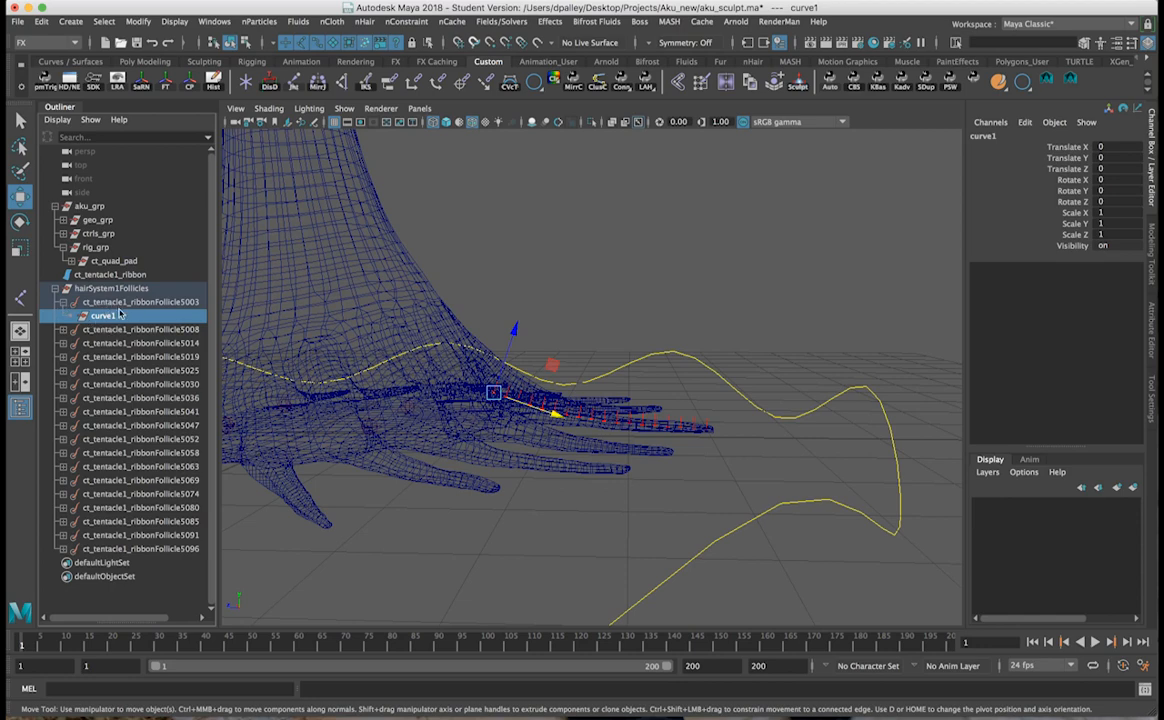
left_click(63, 302)
left_click(120, 302)
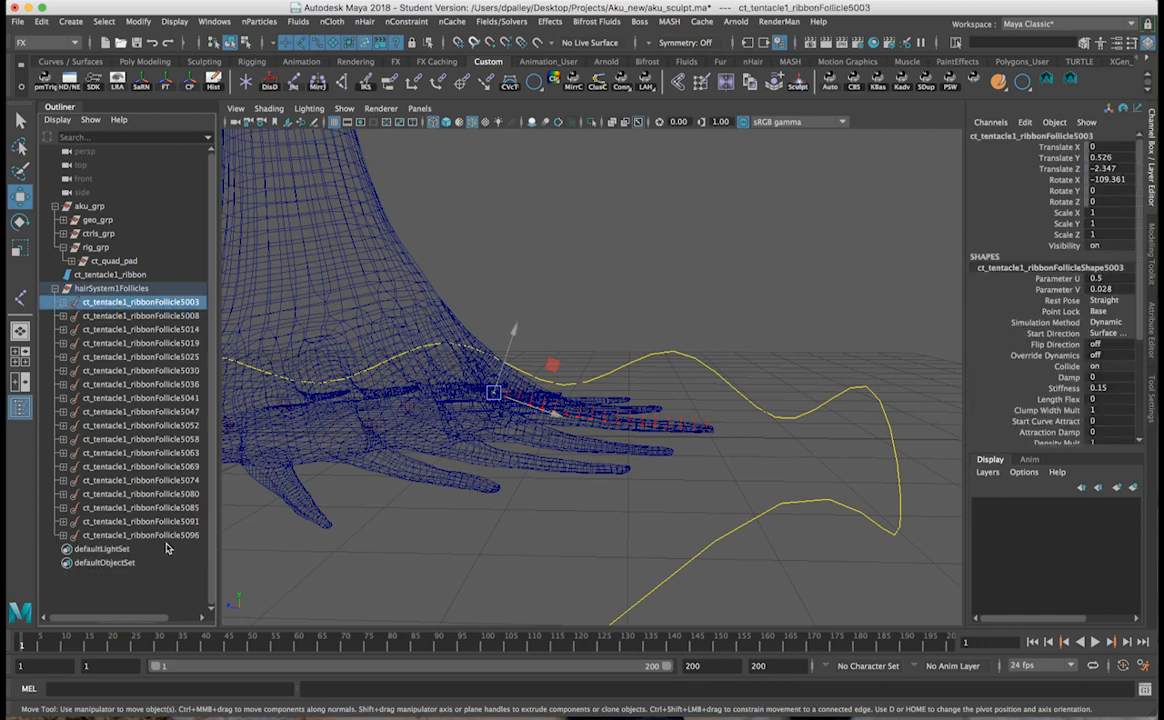
left_click(166, 537, "shift")
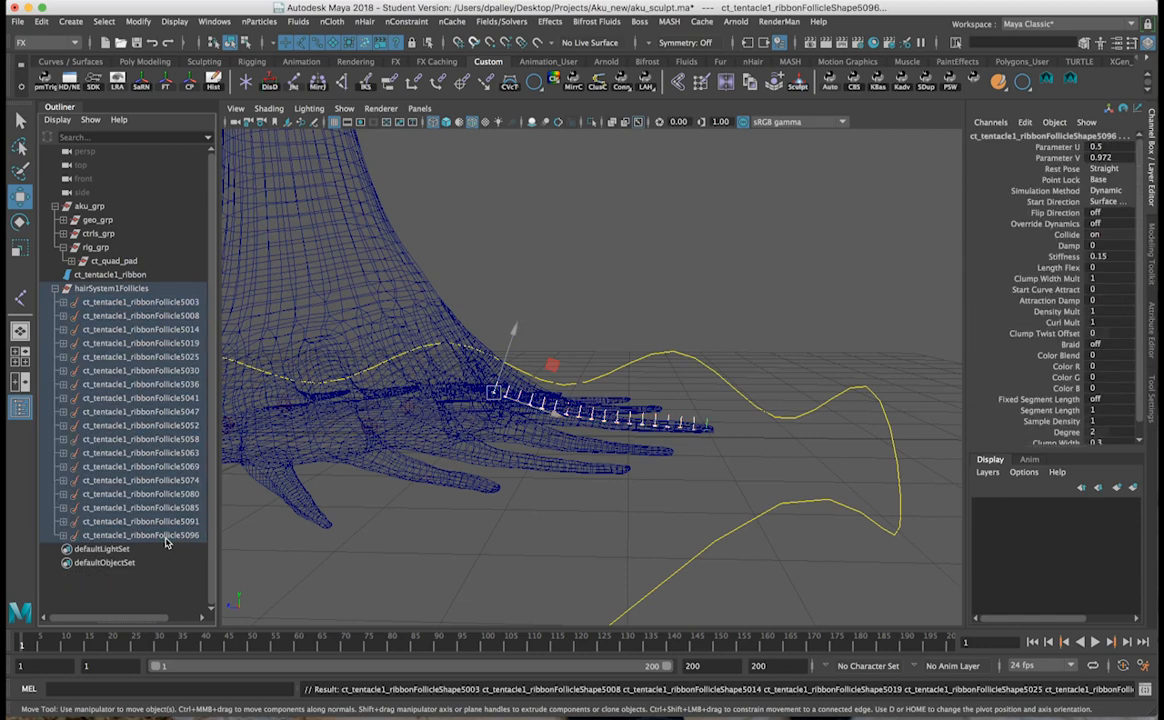
key("Down")
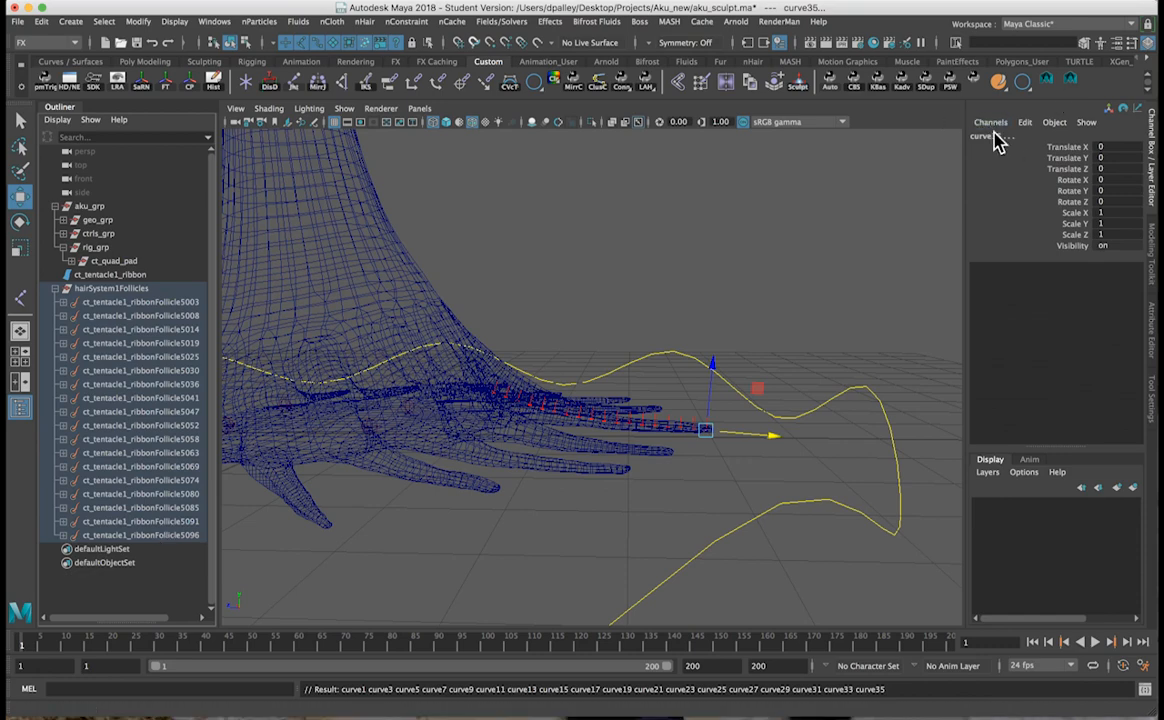
left_click(754, 302)
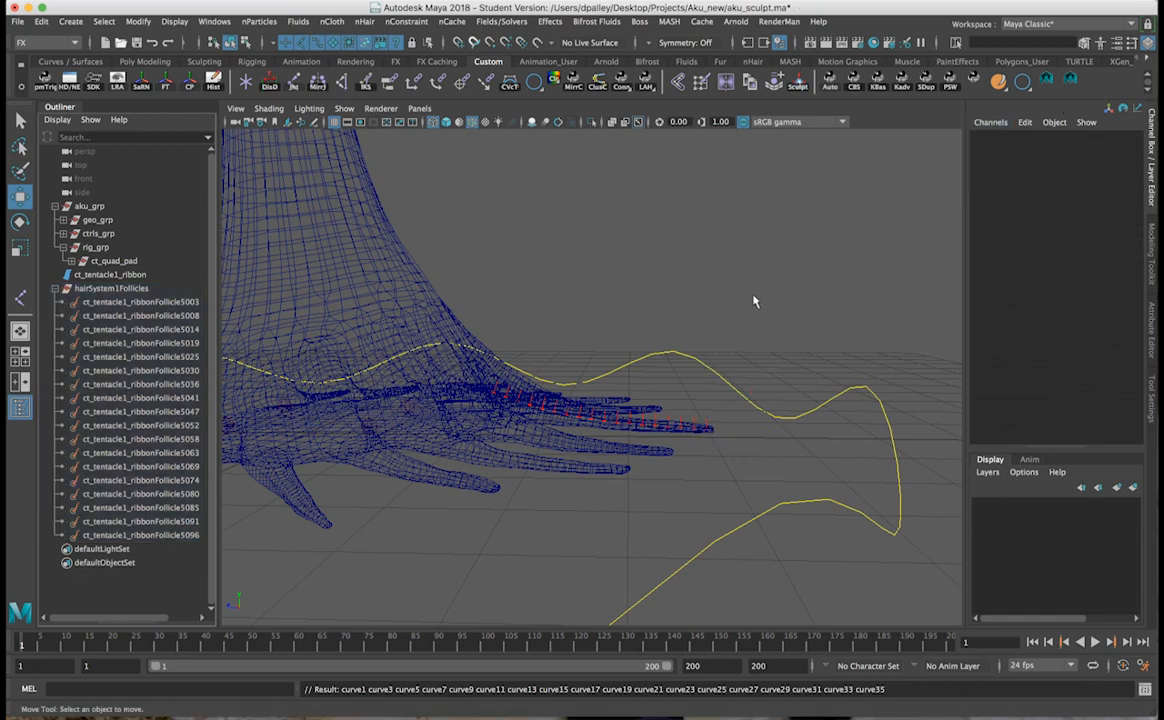
Inspect the follicles placed along the ribbon inside the centre tentacle.
left_click_drag(135, 310, 133, 535)
left_click(130, 301)
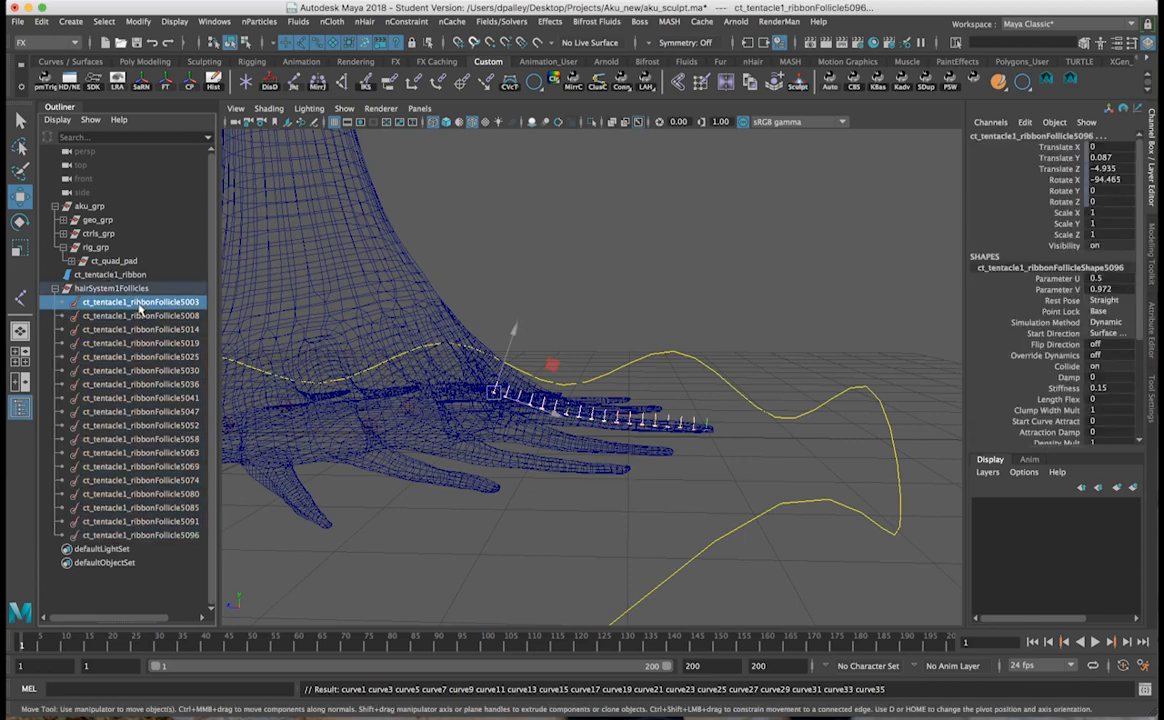
left_click_drag(774, 382, 621, 423, "alt")
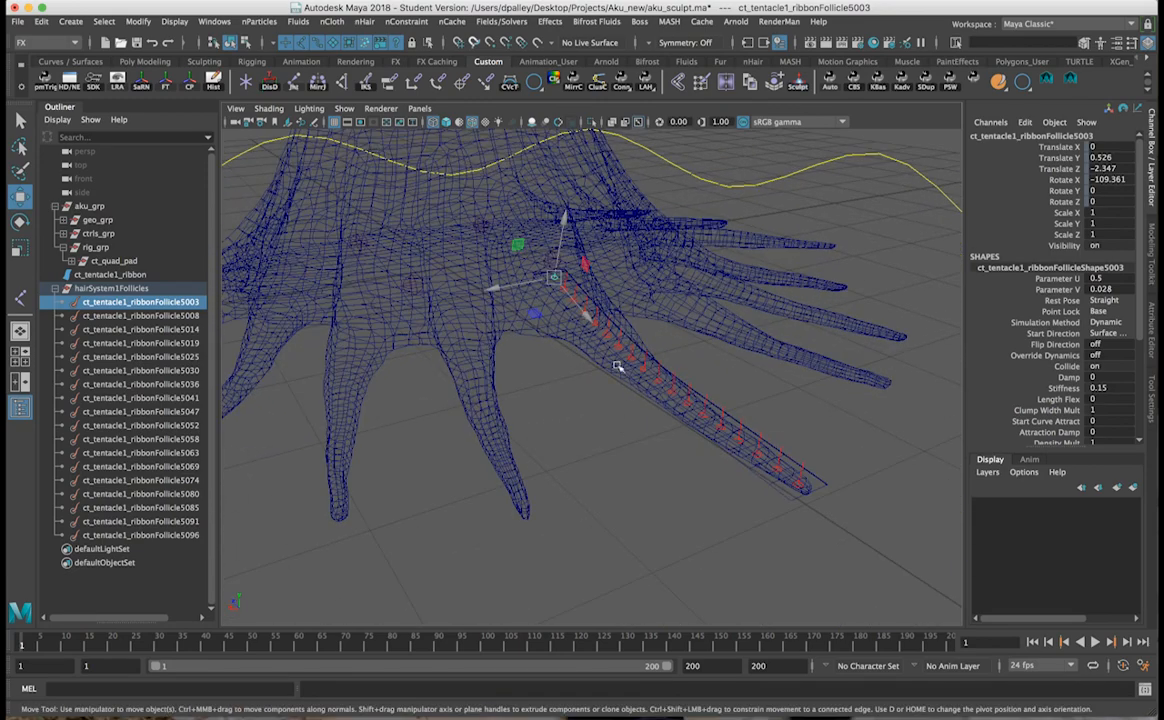
left_click_drag(558, 330, 445, 262, "alt")
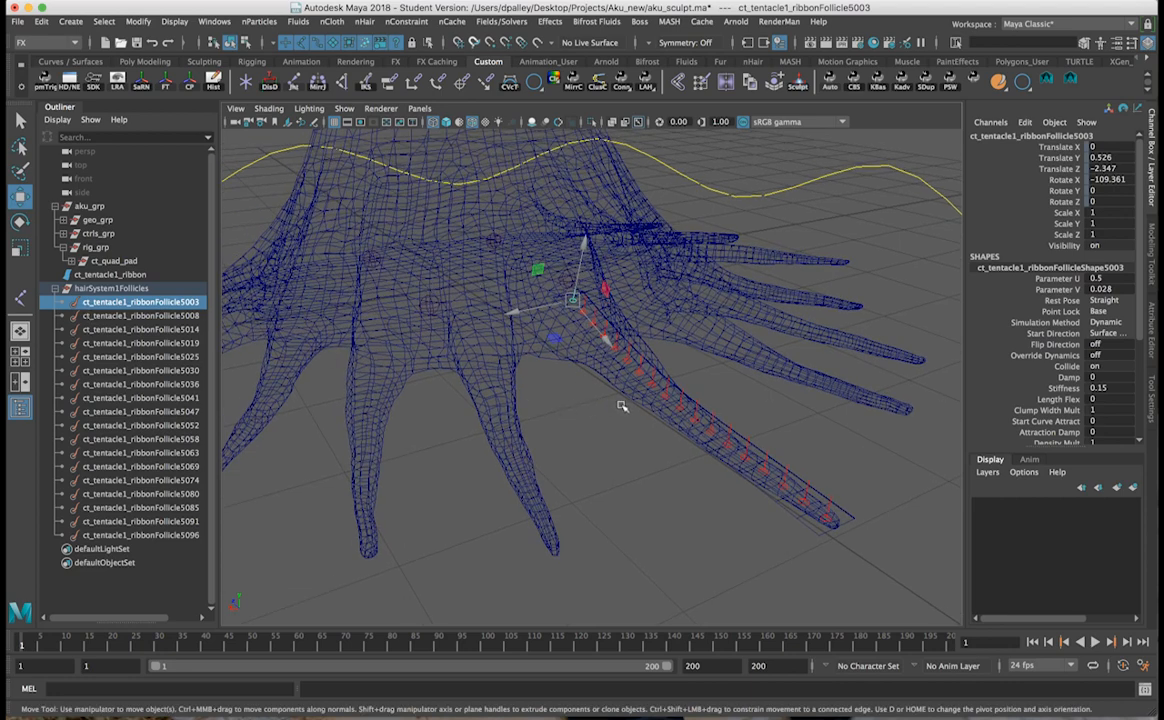
left_click(624, 443)
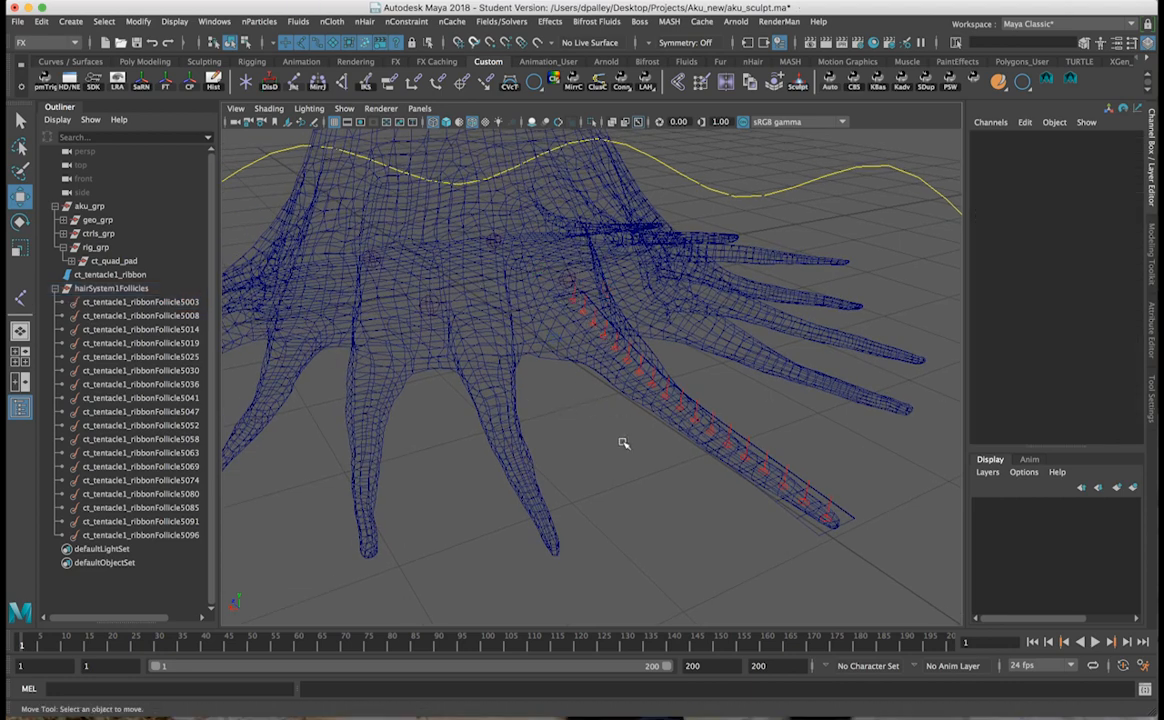
Open the Script Editor, clear its history, and read through the Python script that renames follicles and adds bind joints.
left_click(1145, 690)
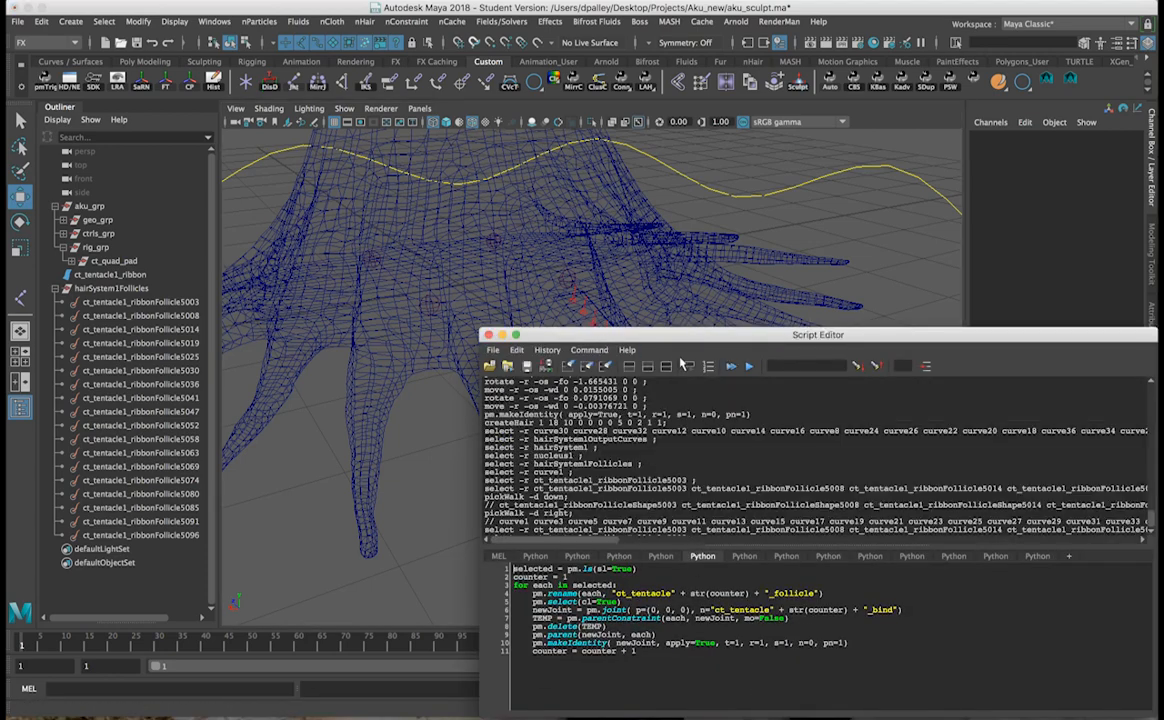
left_click(567, 366)
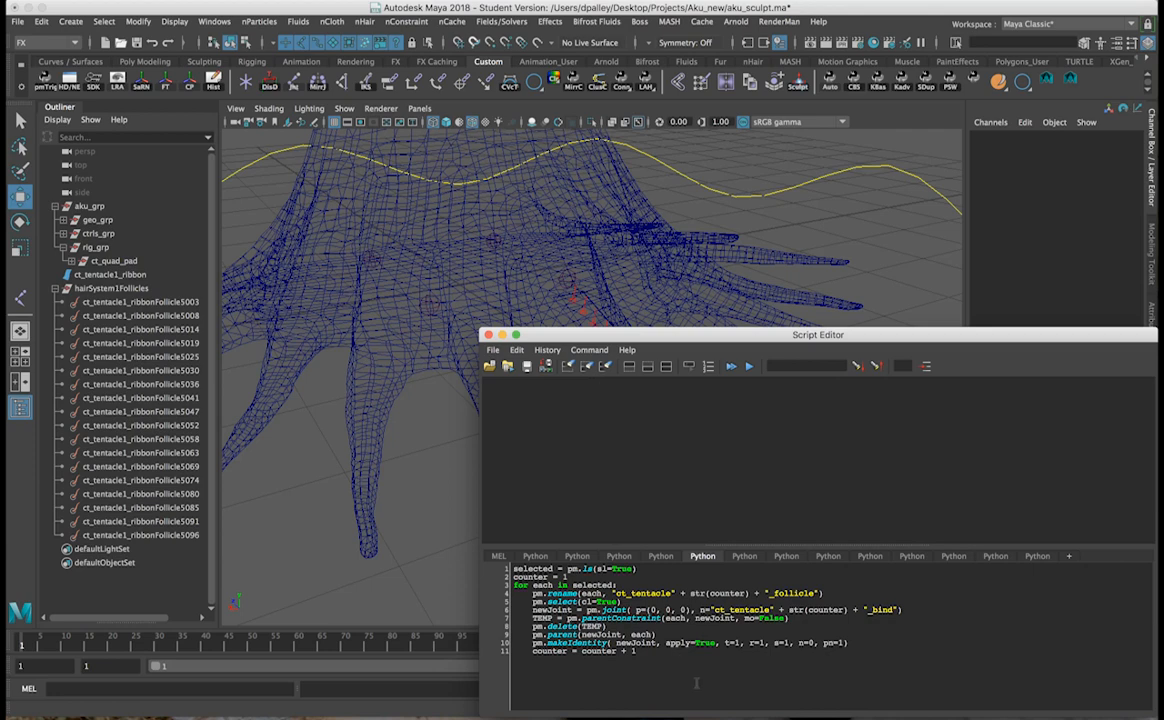
left_click_drag(697, 683, 340, 419)
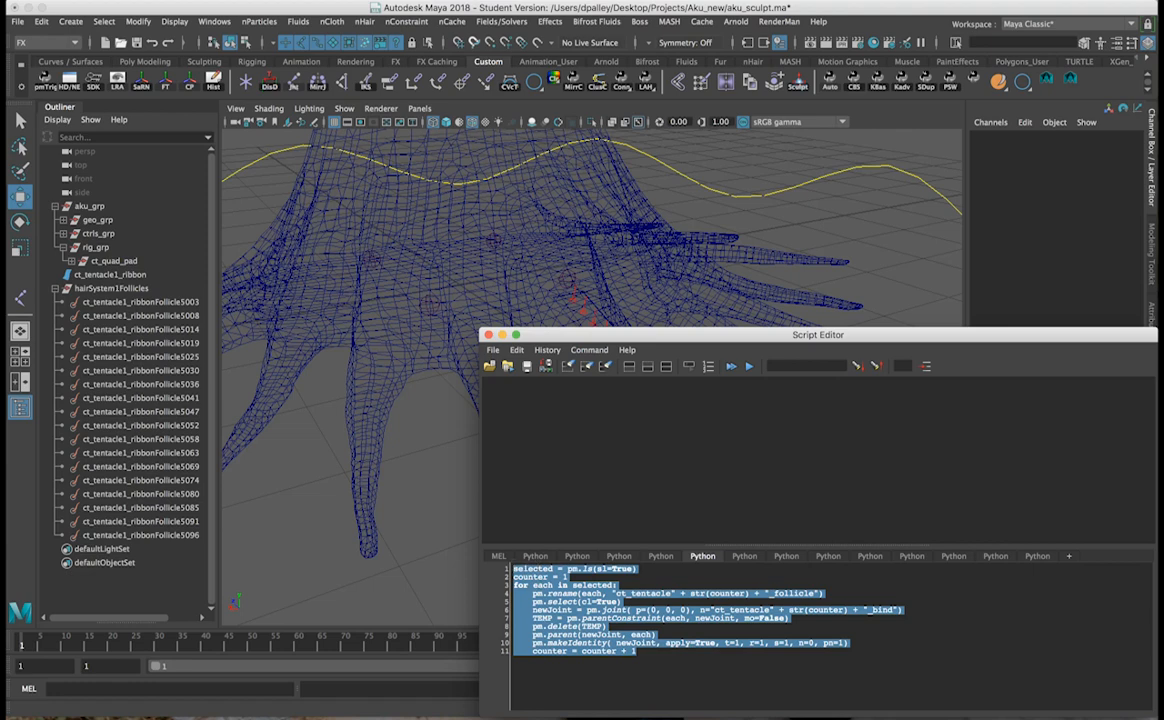
left_click(514, 570)
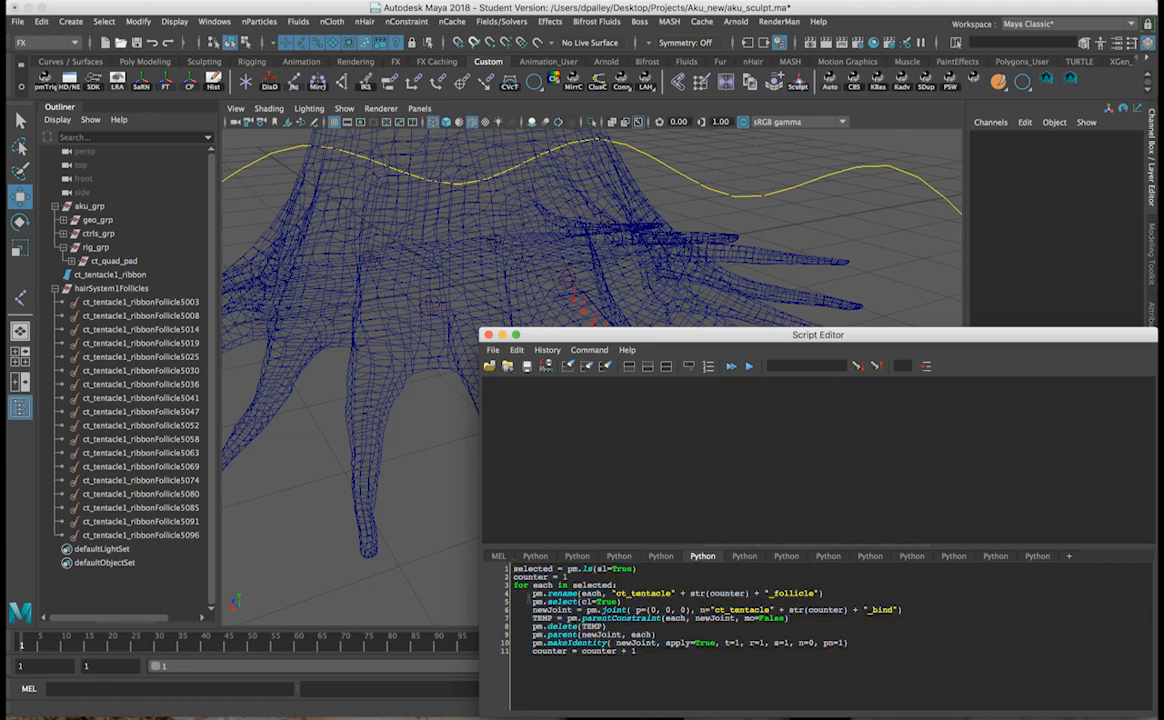
left_click_drag(530, 594, 884, 595)
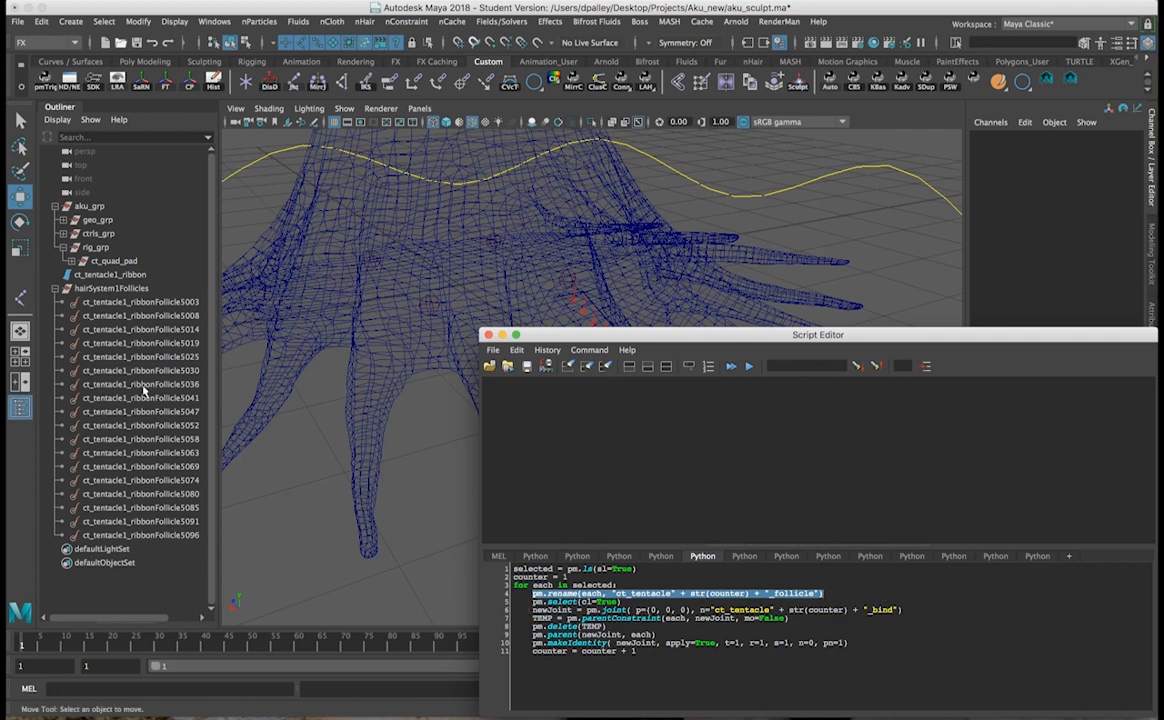
left_click_drag(532, 609, 910, 617)
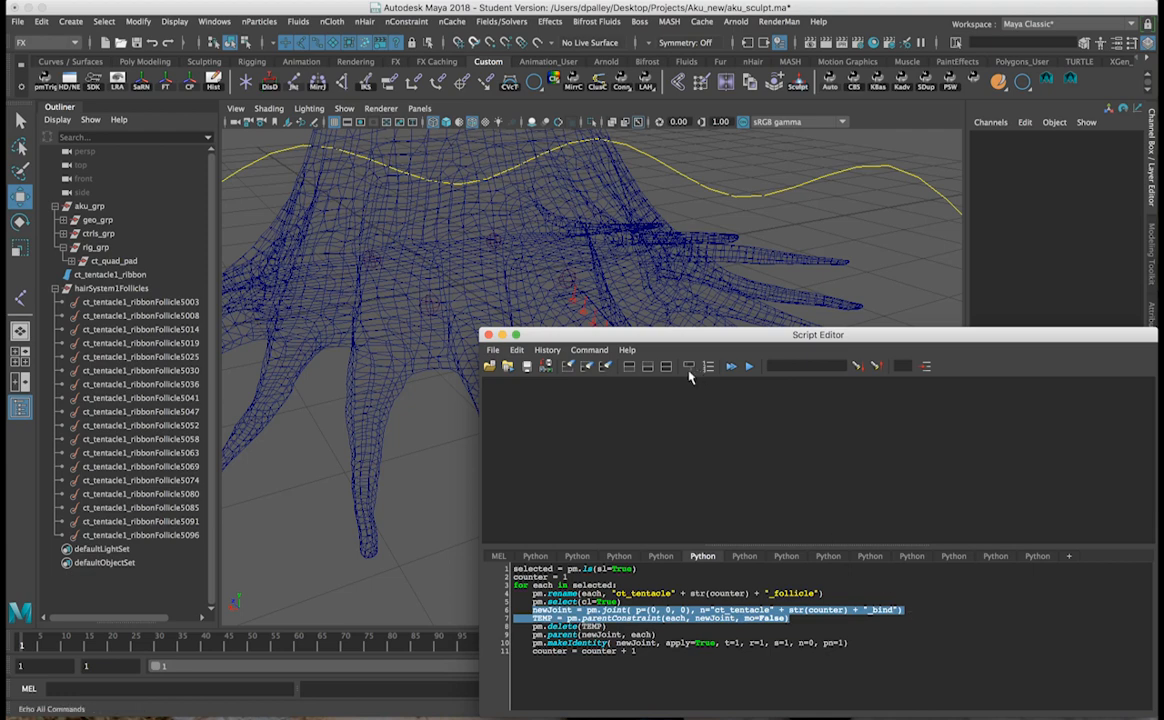
Run the Python rename-and-joint script on all 18 follicles in hairSystem1Follicles.
left_click_drag(600, 334, 854, 367)
left_click_drag(540, 280, 479, 292, "alt")
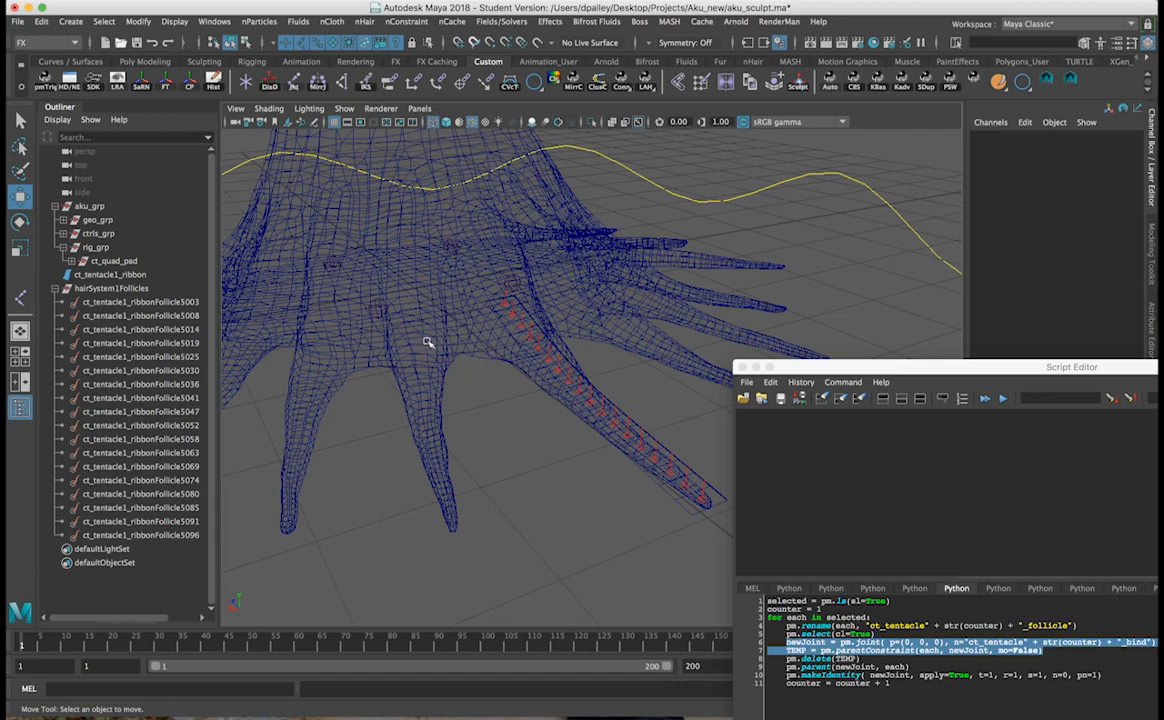
left_click(122, 301)
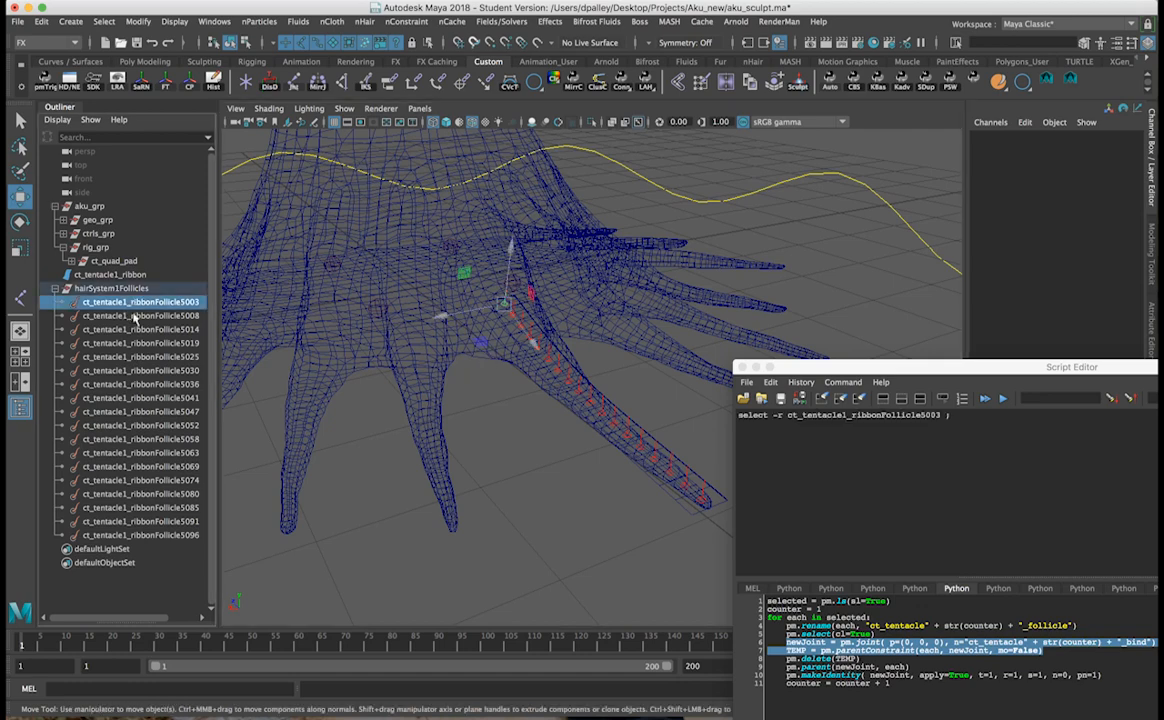
left_click(140, 535, "shift")
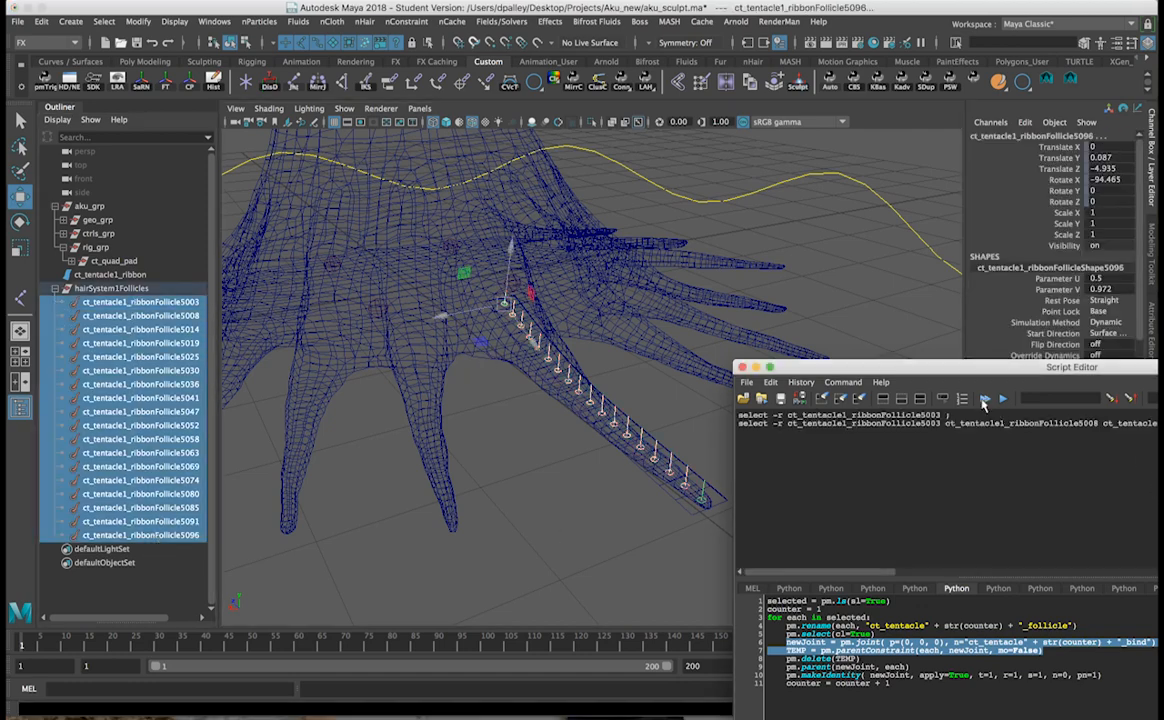
key("ctrl+Return")
left_click_drag(930, 376, 1142, 398)
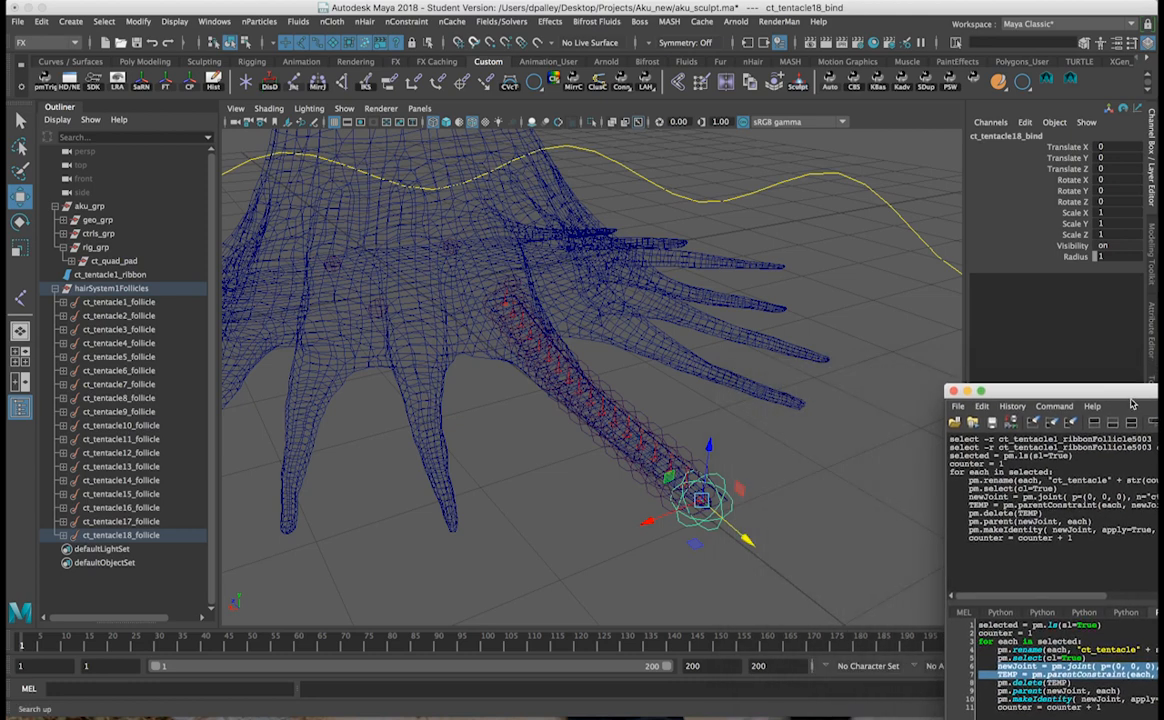
Inspect the renamed follicles and the bind joint nested under each one along the centre tentacle.
left_click(95, 302)
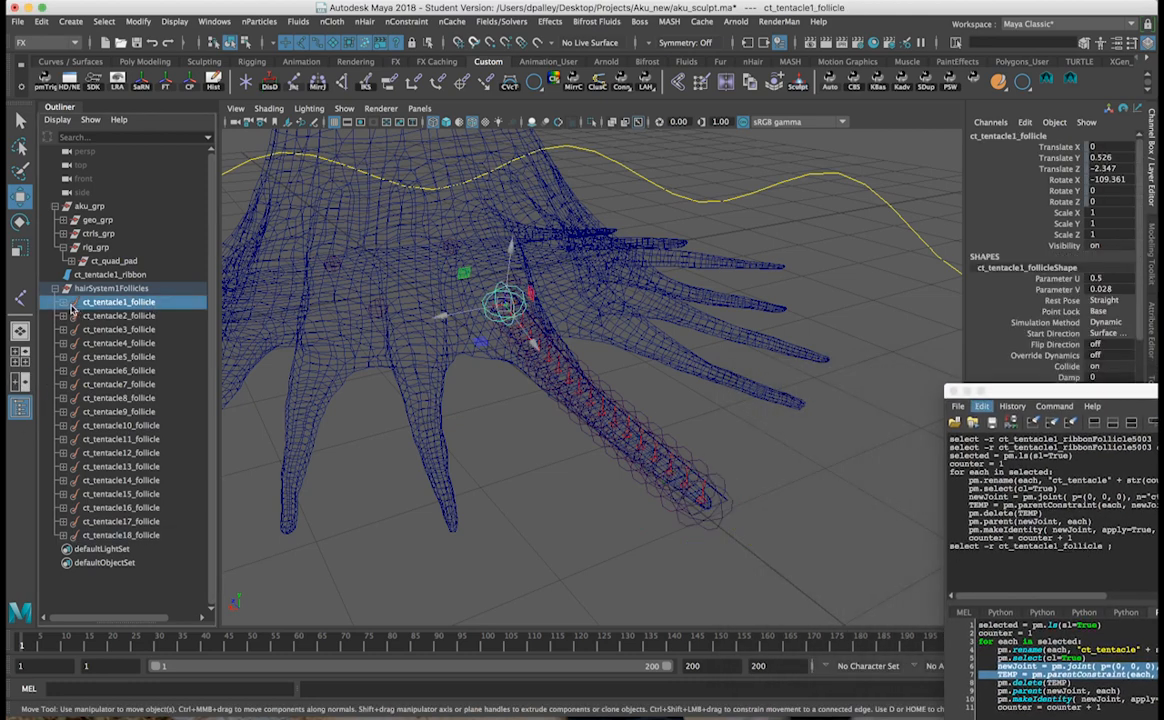
left_click(63, 302)
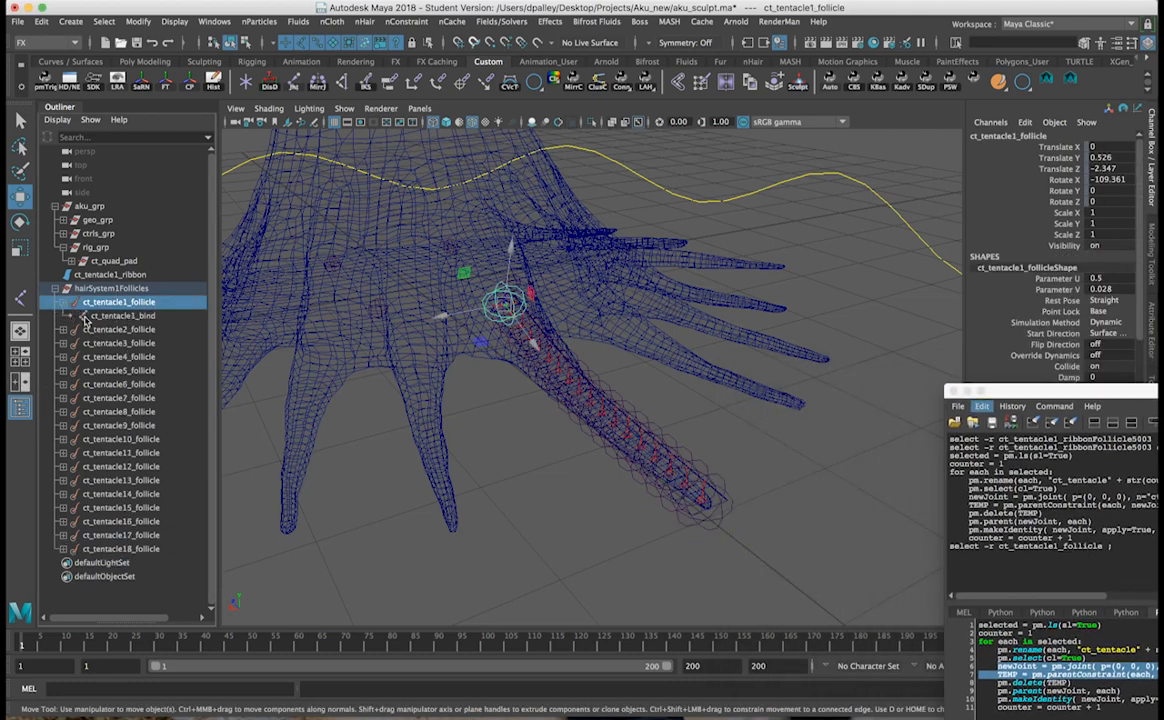
left_click(138, 315)
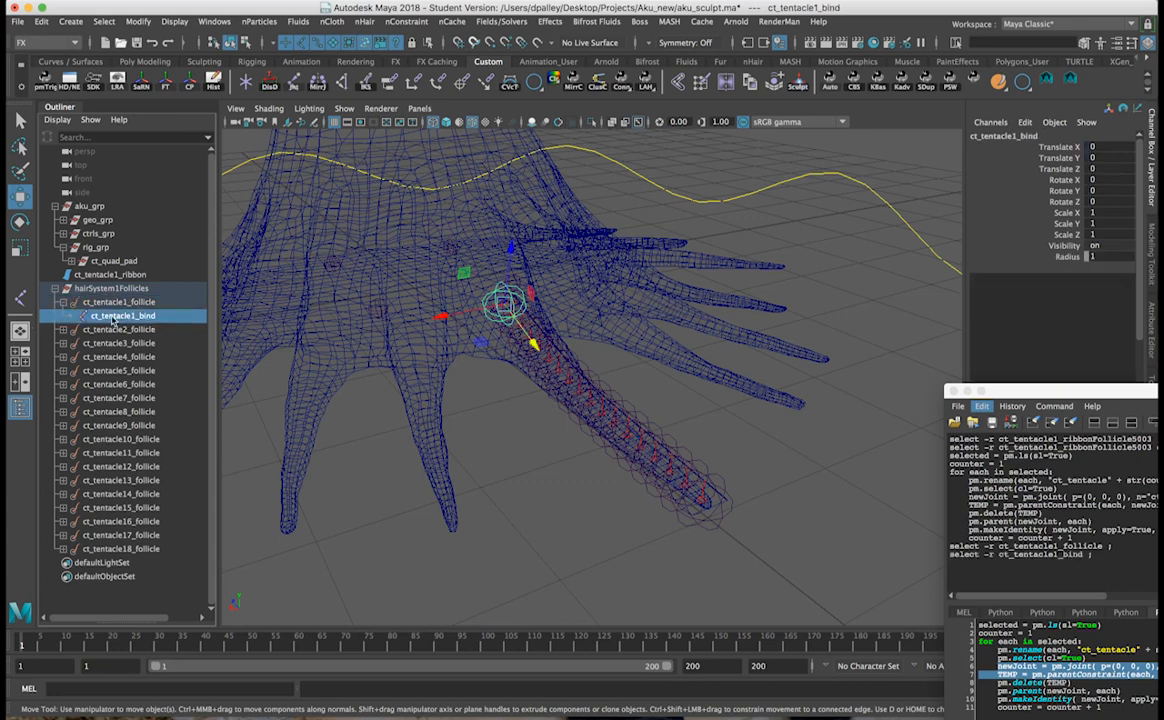
left_click(63, 329)
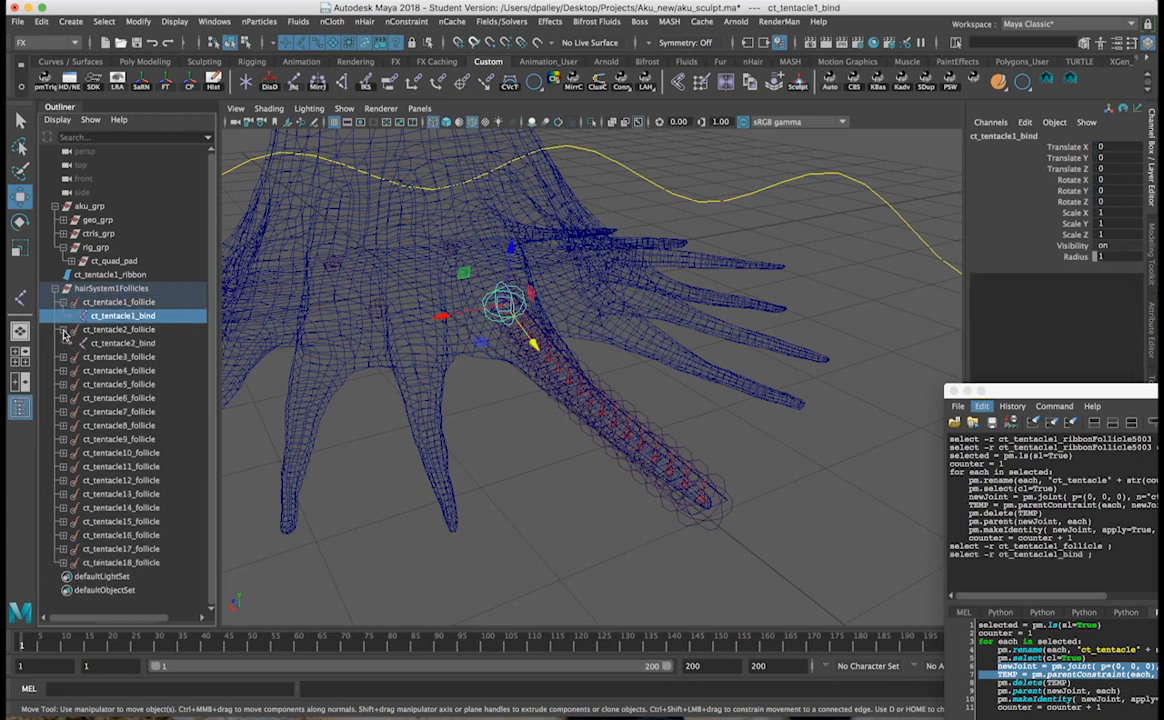
left_click(148, 409)
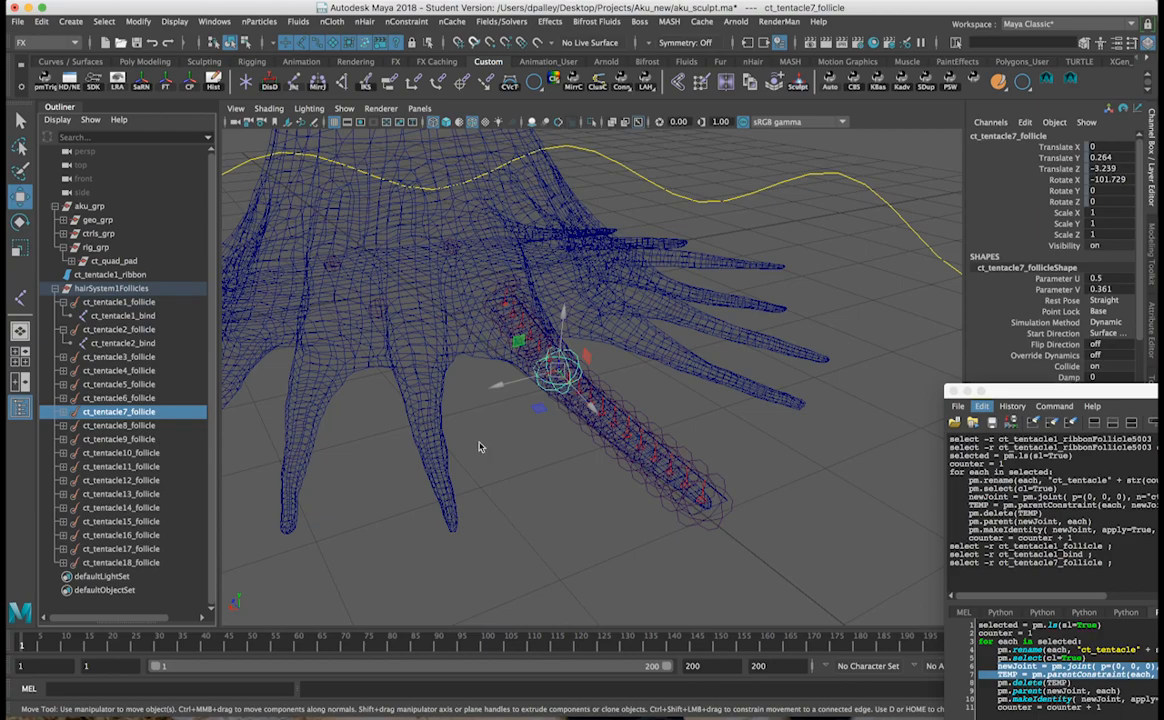
key("f")
left_click(630, 418)
left_click_drag(630, 418, 591, 392, "alt")
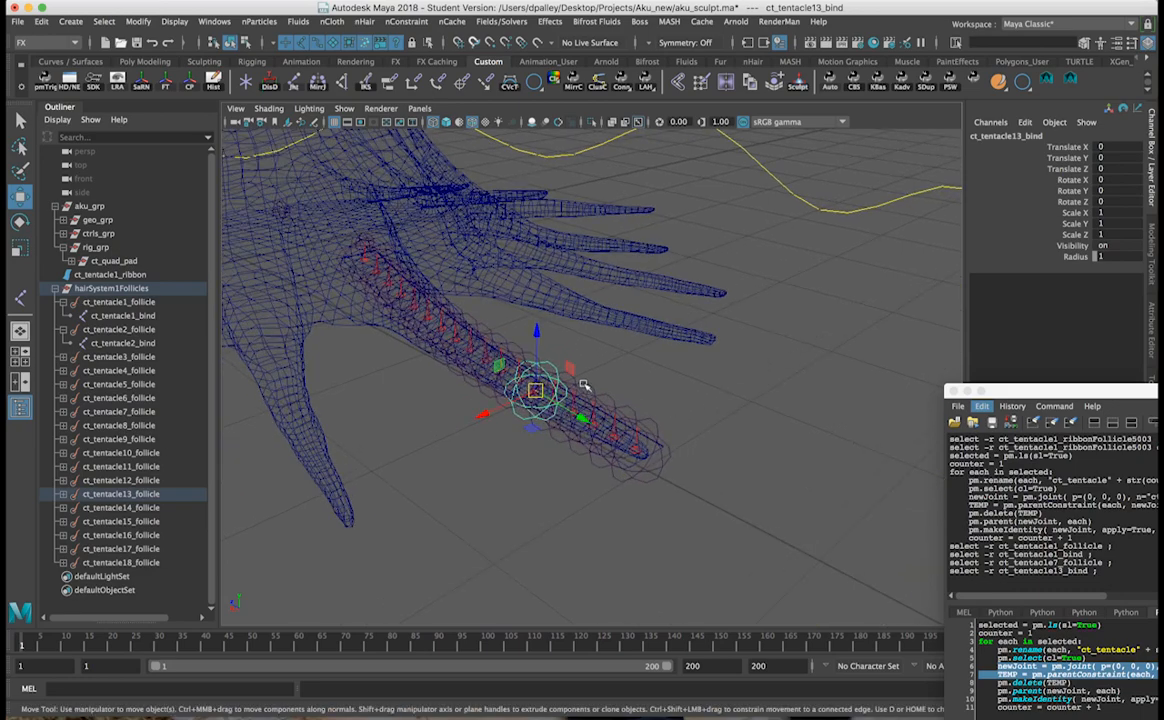
left_click(586, 388)
left_click(683, 426)
left_click_drag(683, 426, 658, 403, "alt")
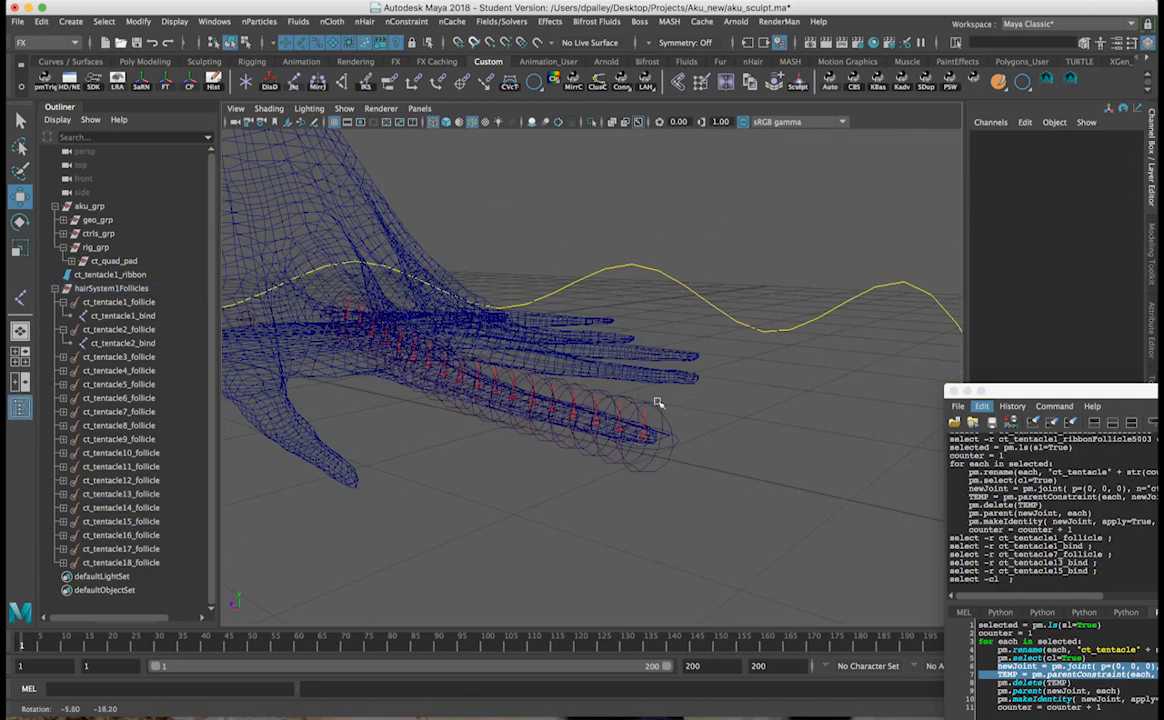
Set the radius of the bind joints under all 18 ct_tentacle follicles to 0.1.
left_click(64, 302)
left_click(64, 316)
left_click(118, 302)
left_click(133, 538, "shift")
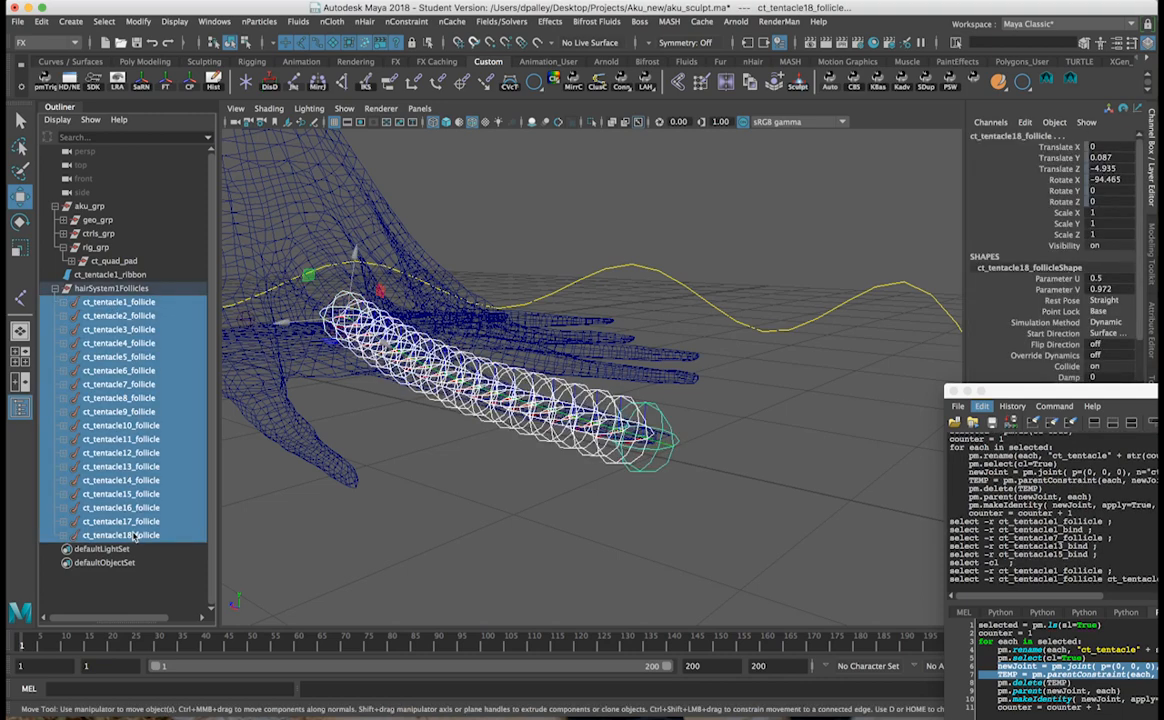
key("Down")
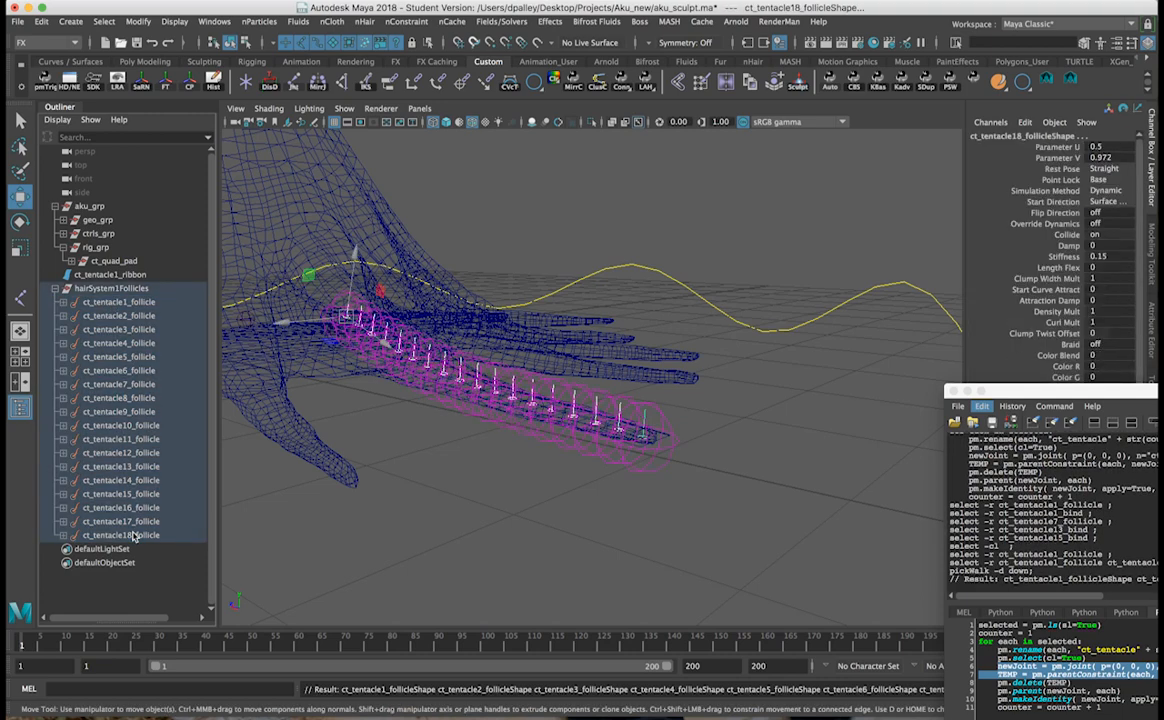
key("Right")
left_click(1075, 256)
middle_click_drag(790, 268, 858, 295)
left_click_drag(858, 295, 772, 397, "alt")
key("w")
left_click(657, 395)
left_click_drag(657, 395, 559, 382, "alt")
Close the Script Editor.
left_click_drag(1010, 392, 867, 199)
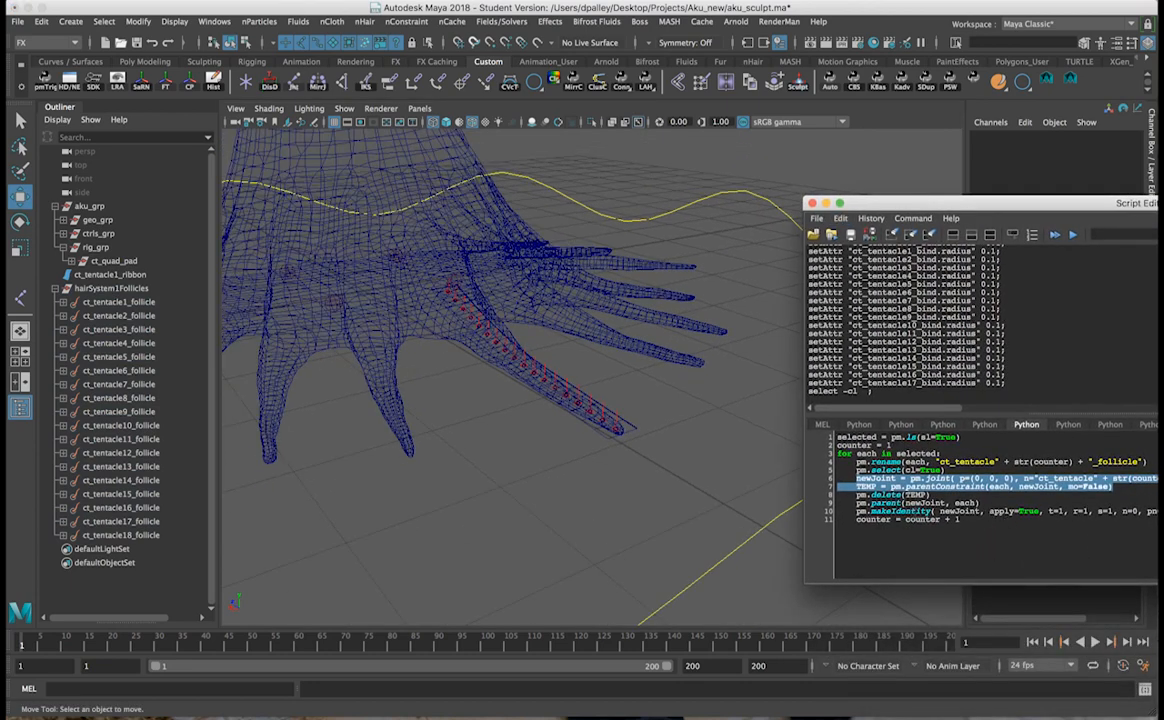
key("super+a")
left_click(812, 204)
Collapse the hairSystem1Follicles group and examine how ct_tentacle1_ribbon and its bind joints sit inside the centre tentacle.
left_click_drag(664, 432, 615, 412, "alt")
right_click_drag(615, 412, 782, 450, "alt")
left_click_drag(782, 450, 748, 470, "alt")
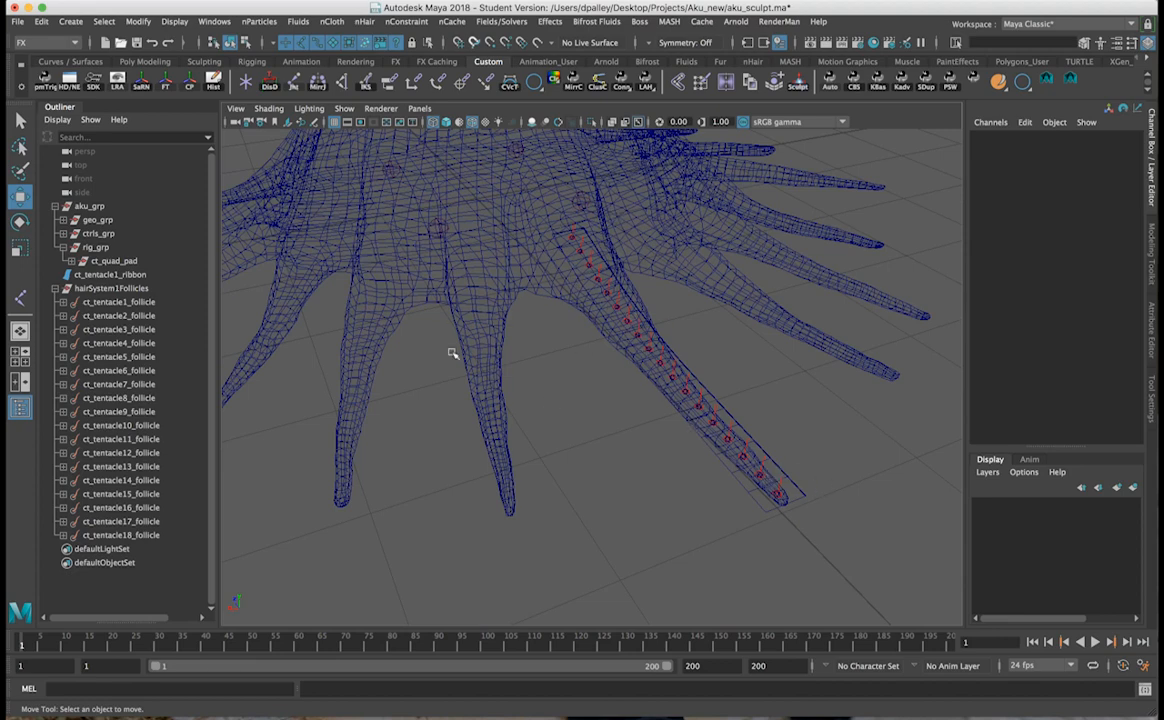
left_click_drag(774, 449, 754, 469, "alt")
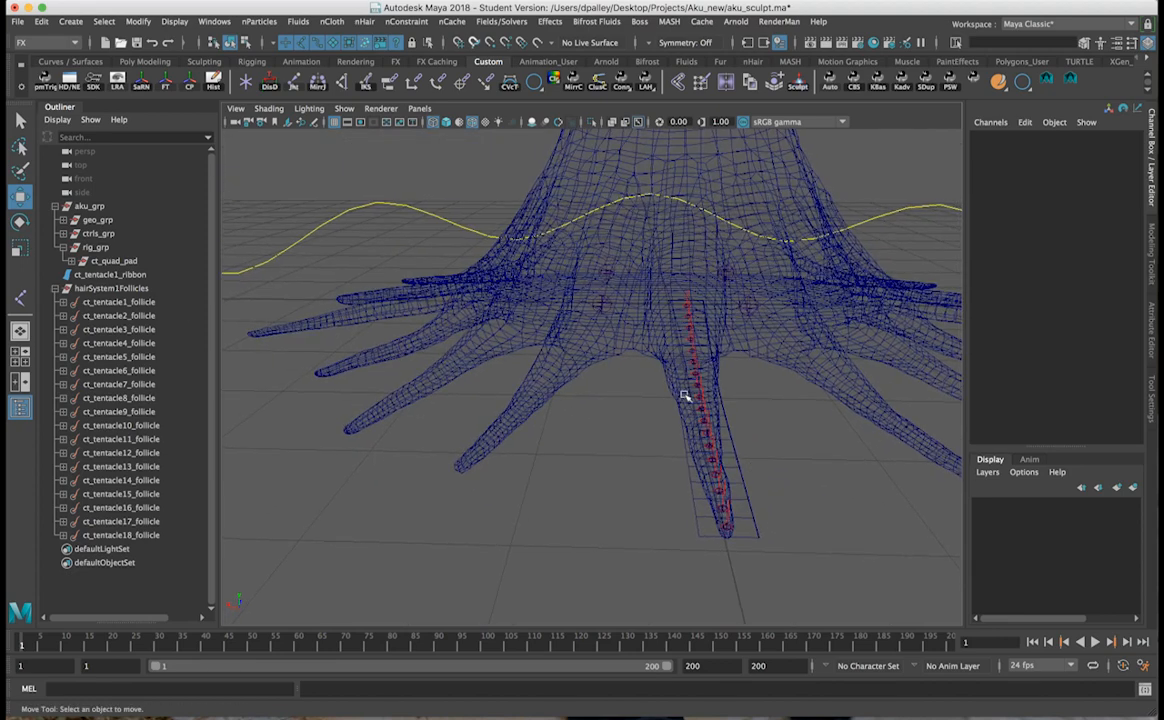
left_click_drag(659, 348, 622, 366, "alt")
scroll(647, 400, "up", 4)
left_click(57, 288)
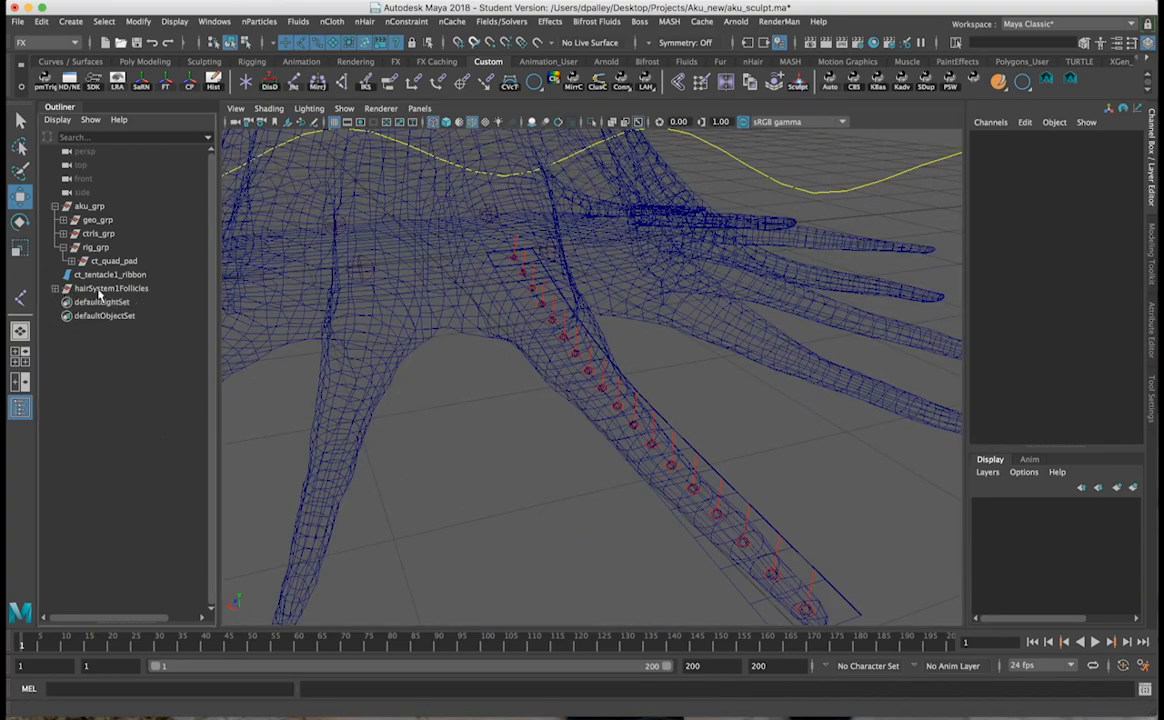
left_click(110, 288)
left_click_drag(540, 385, 738, 413, "alt")
left_click(756, 428)
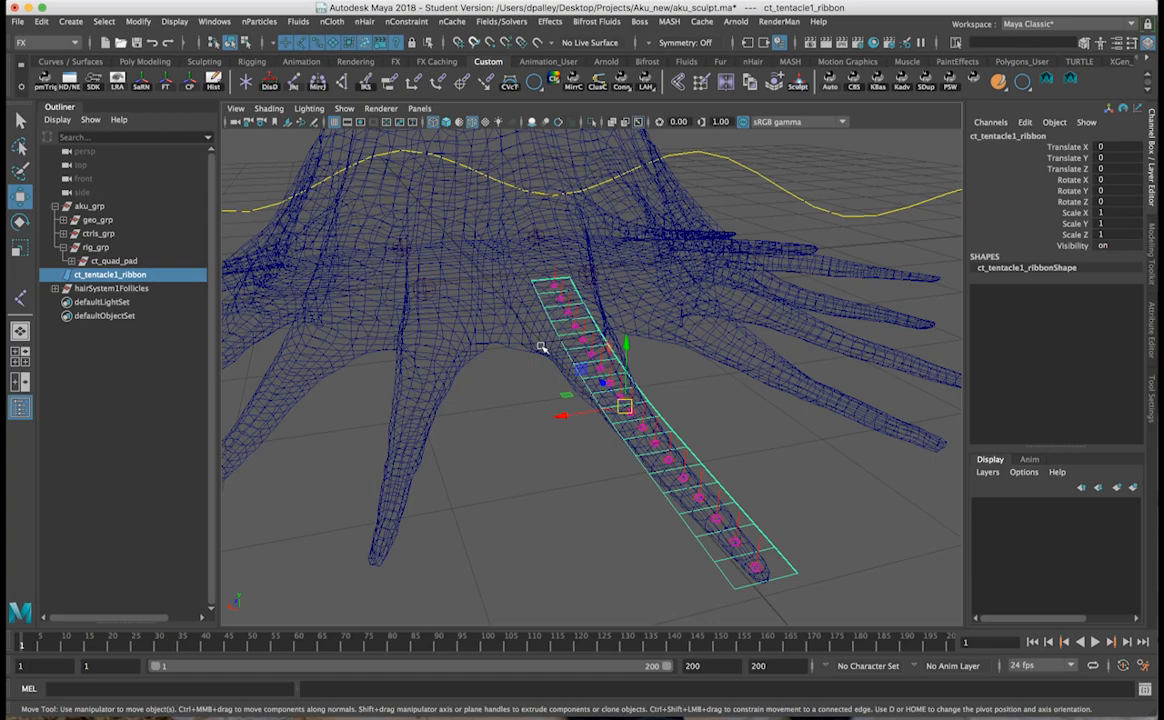
left_click_drag(657, 407, 605, 408, "alt")
left_click(735, 408)
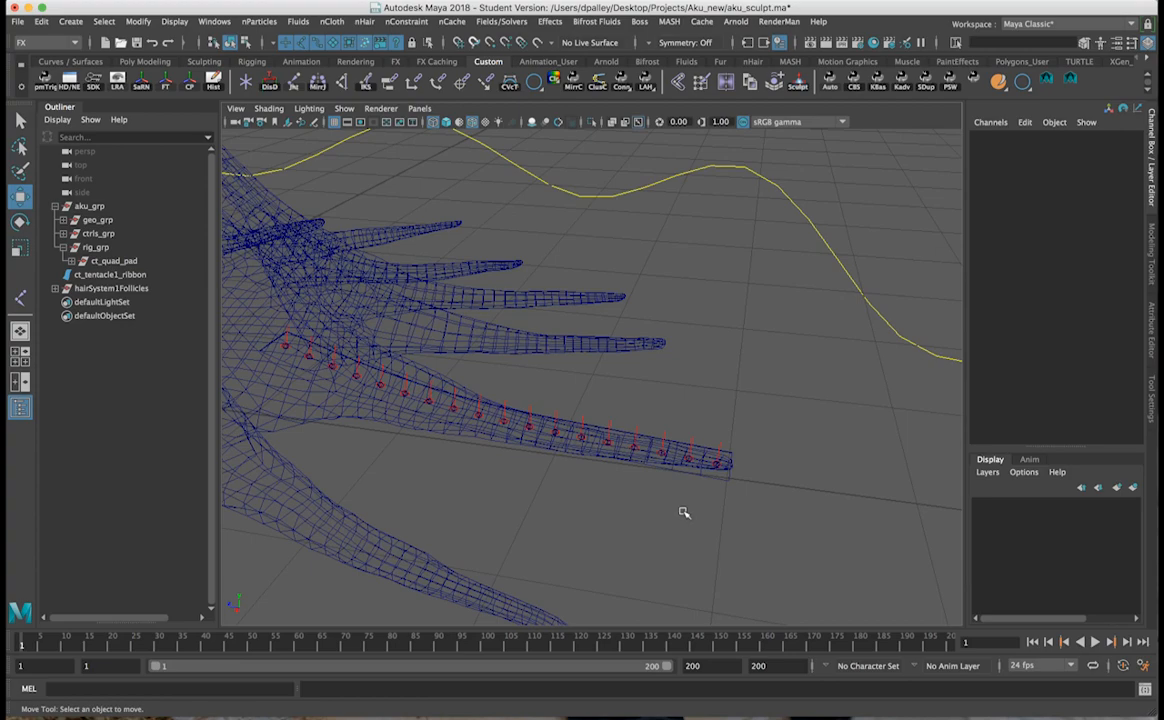
Draw a two-joint chain snapped to the grid beside the centre tentacle, starting at X 1, Z -4 and one unit long.
left_click_drag(621, 509, 530, 390, "alt")
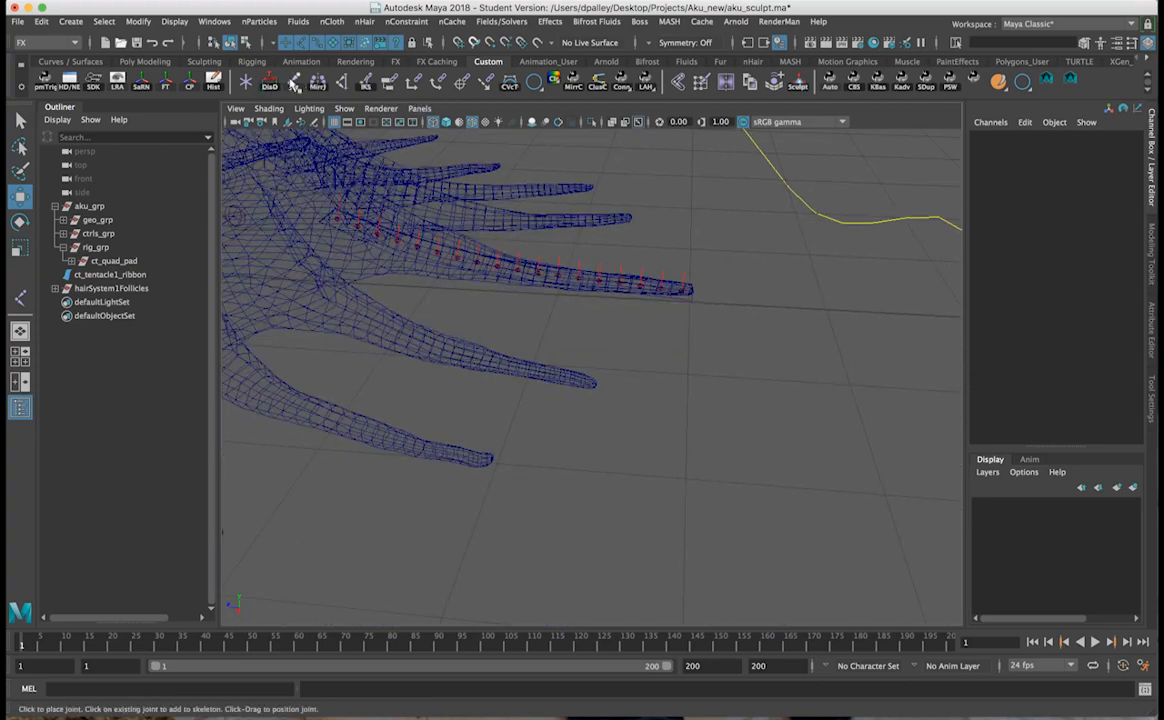
left_click(293, 83)
right_click_drag(766, 473, 610, 466, "alt")
left_click_drag(610, 466, 580, 470, "alt")
right_click_drag(580, 470, 690, 474, "alt")
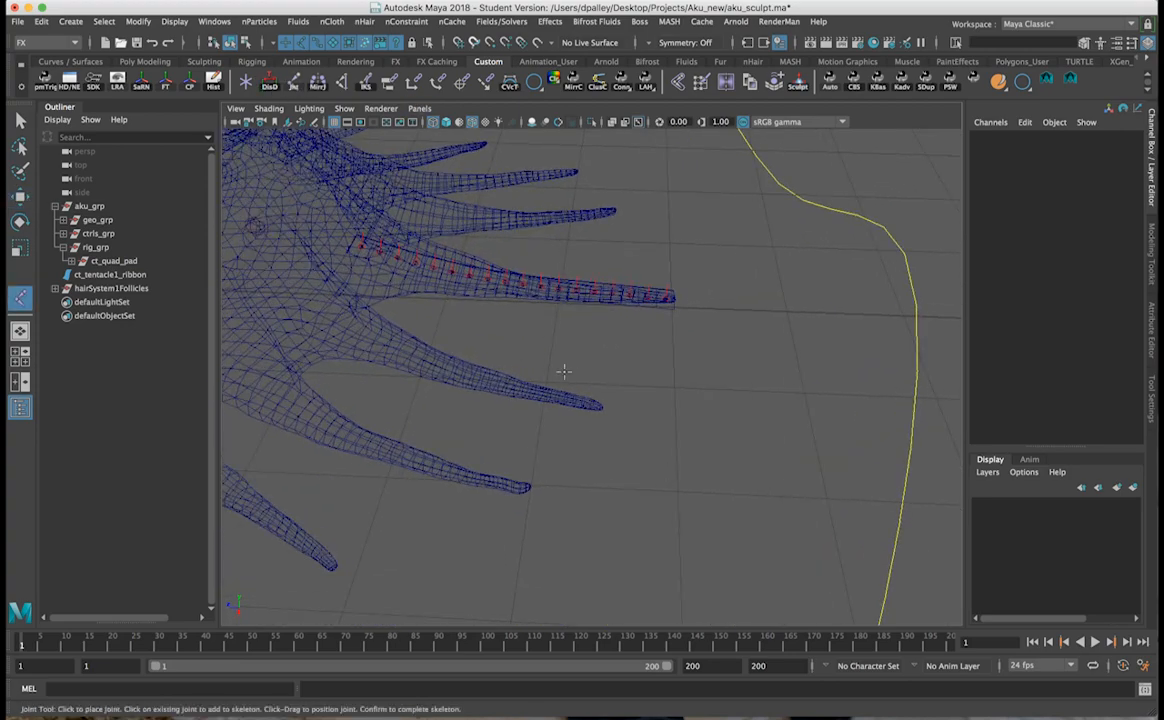
left_click(549, 377)
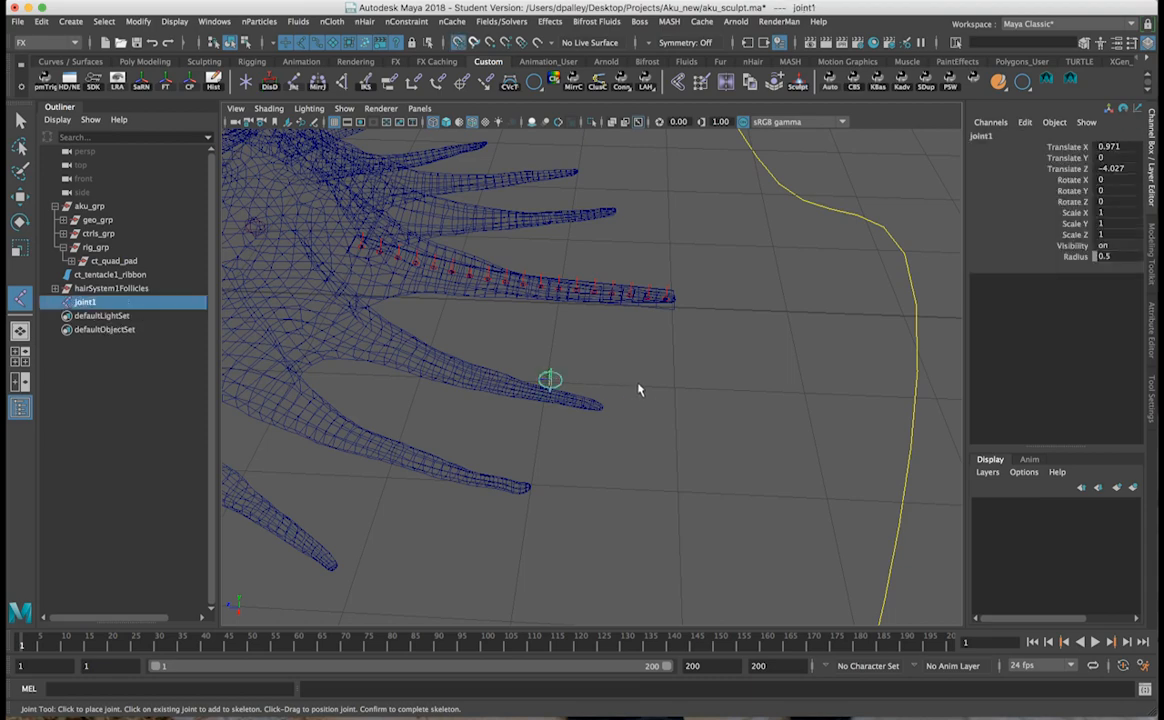
key("ctrl+z")
key("x")
mouse_move(553, 386)
left_mouse_down("alt")
mouse_move(577, 387)
mouse_move(548, 382)
left_mouse_up("alt")
left_click(546, 379)
left_click(672, 387)
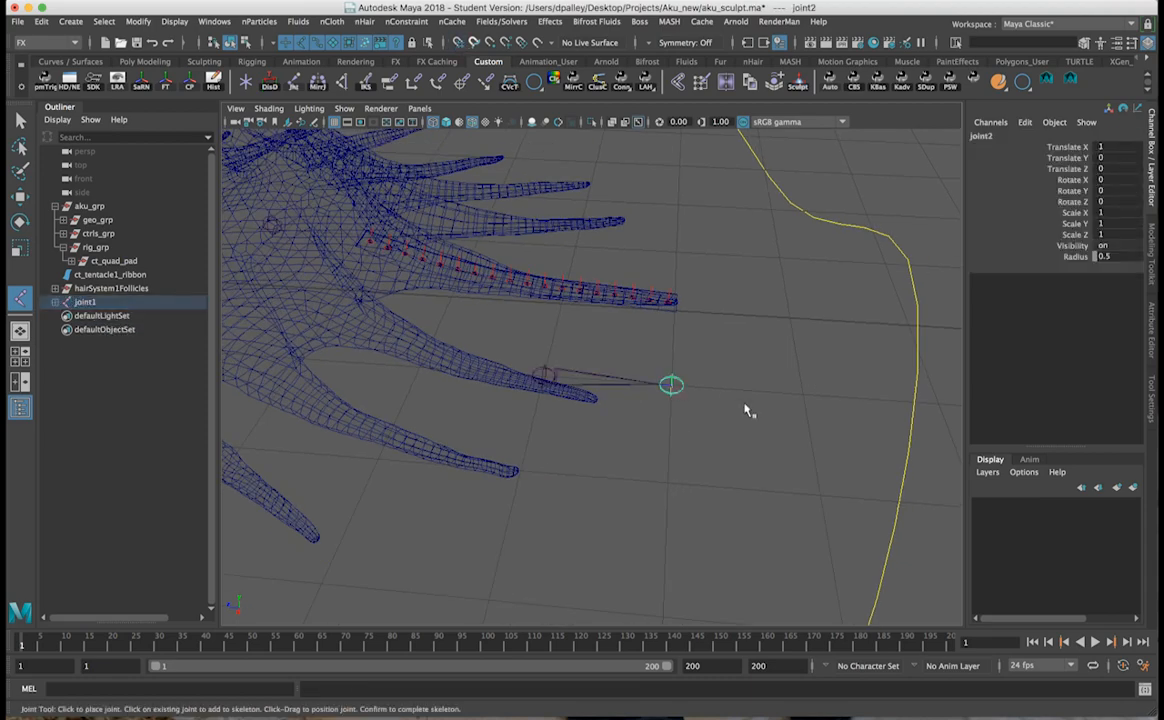
key("Return")
left_click_drag(766, 408, 624, 405, "alt")
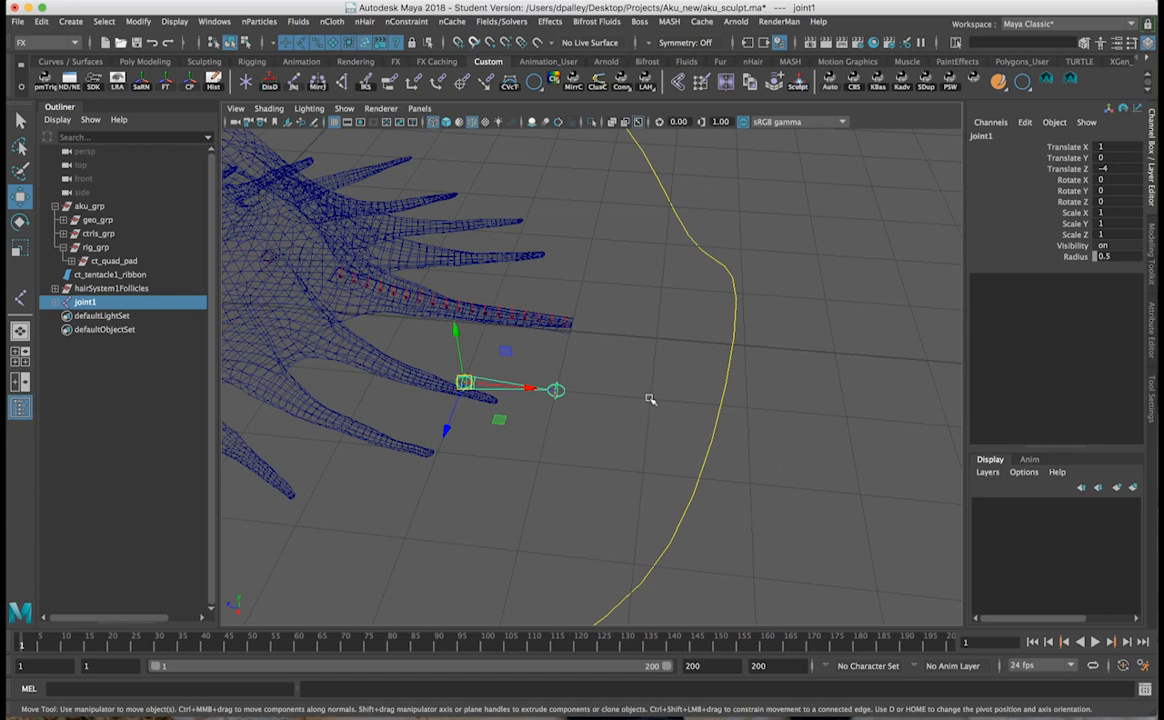
Place two separate, unparented joints on consecutive grid points in line with the chain, the first at X 1, Z -6.
key("y")
left_click(650, 400)
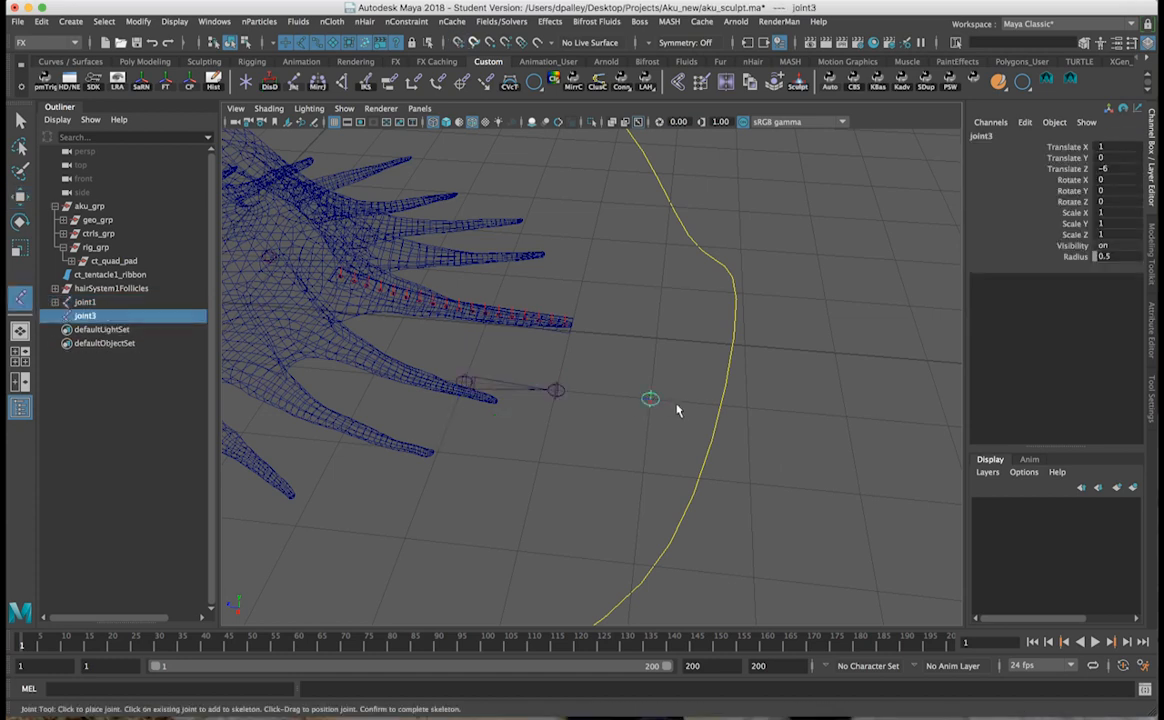
key("y")
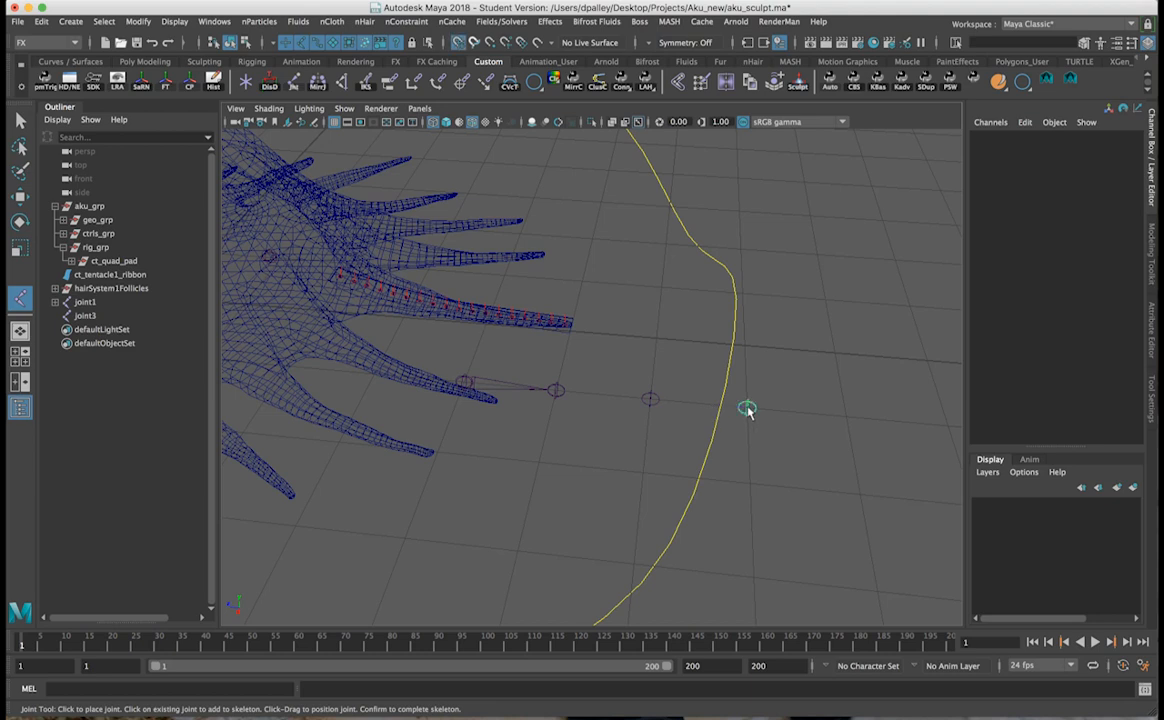
left_click(747, 409)
key("w")
Add two more unparented, grid-snapped joints continuing the row at X 1, Z -8 and X 1, Z -9.
key("y")
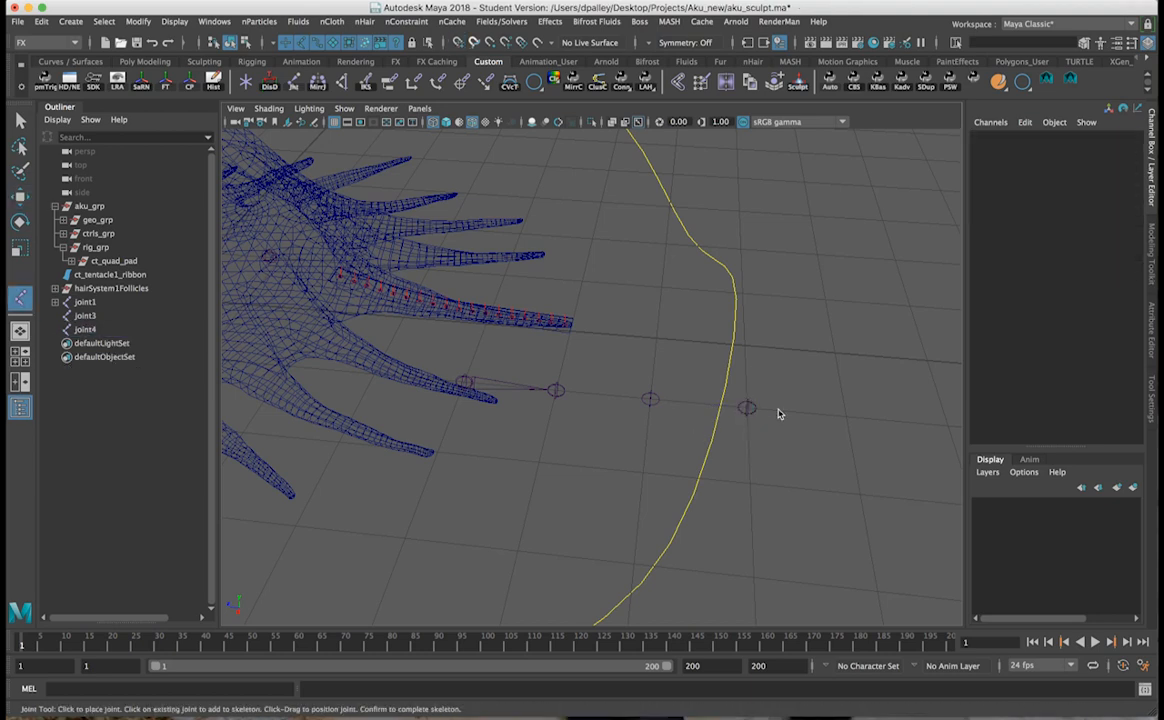
key("x")
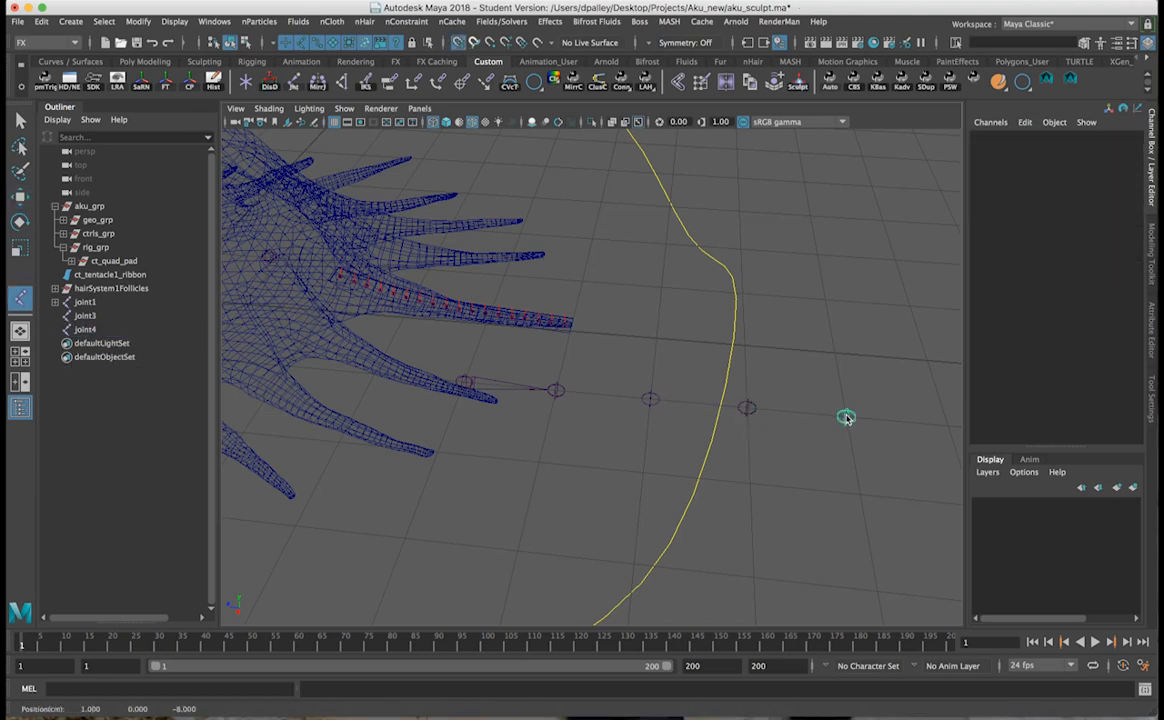
left_click(846, 417)
middle_click_drag(846, 417, 751, 416, "alt")
key("w")
key("y")
key("x")
left_click(836, 429)
key("w")
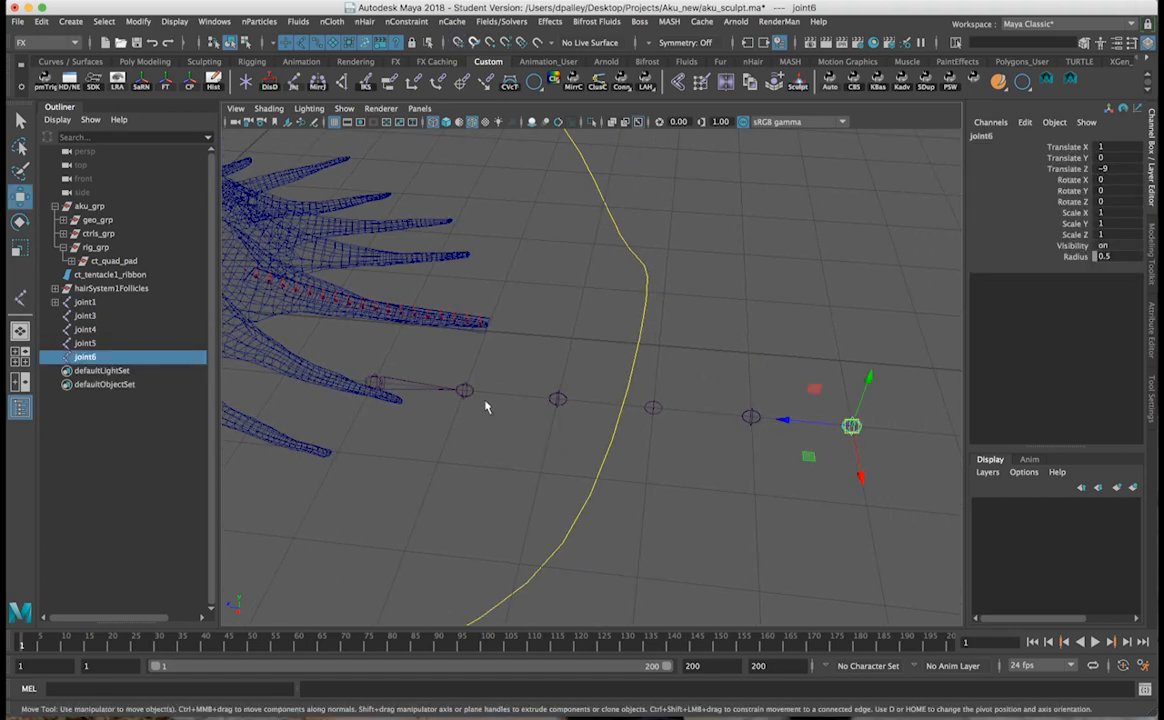
Delete the child joint of the two-joint chain and move the remaining joint1 along the grid to Z -5.
left_click(466, 390)
left_click(403, 385)
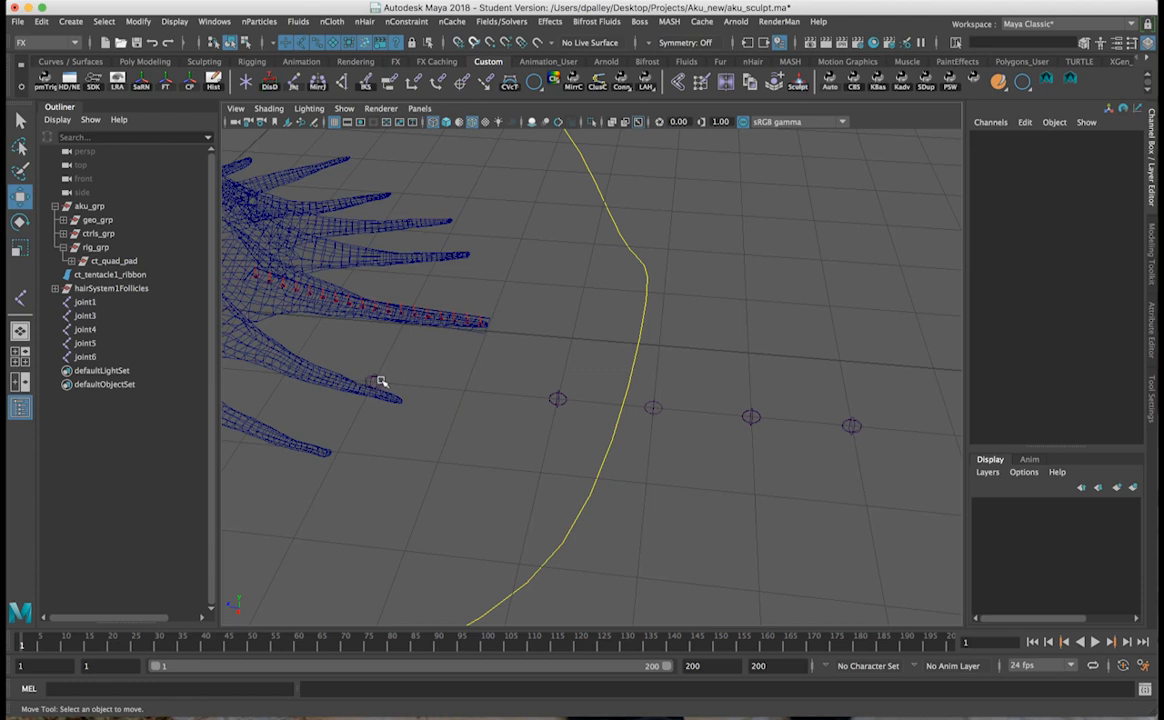
left_click(376, 384)
left_click_drag(447, 385, 561, 412)
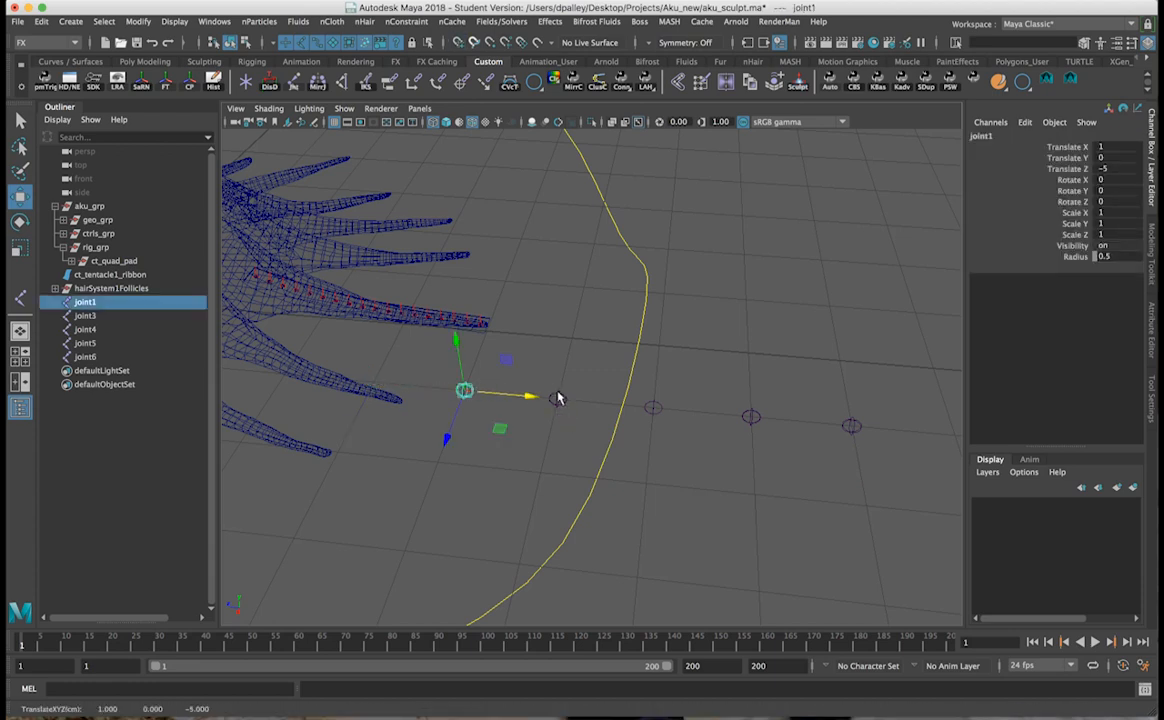
Compare the axis orientation of joint1 with that of joint3 and of joint6 at the far end of the row.
left_click(557, 398)
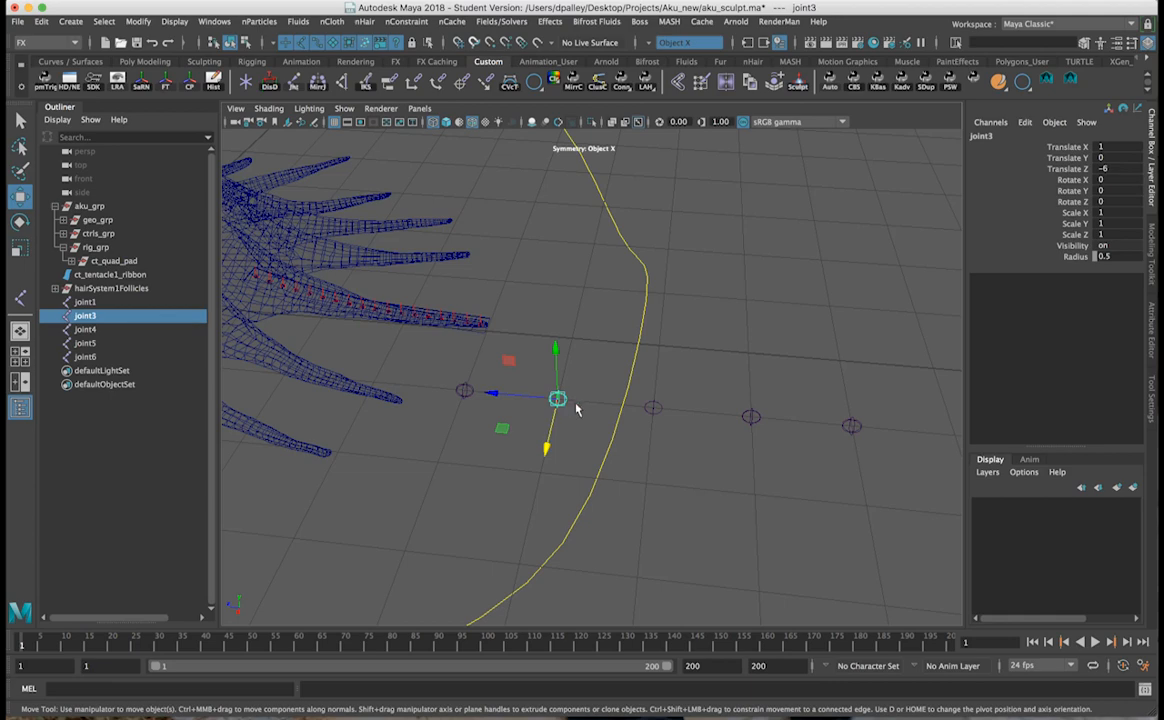
key("ctrl+z")
key("ctrl+z")
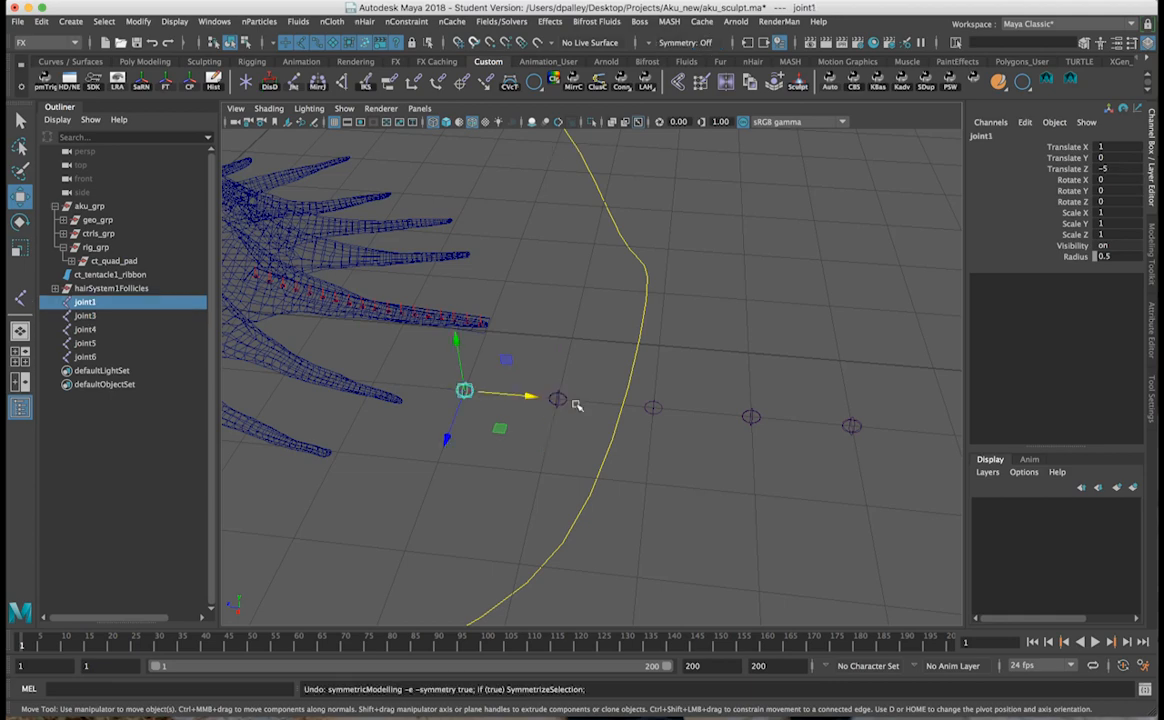
left_click(560, 400)
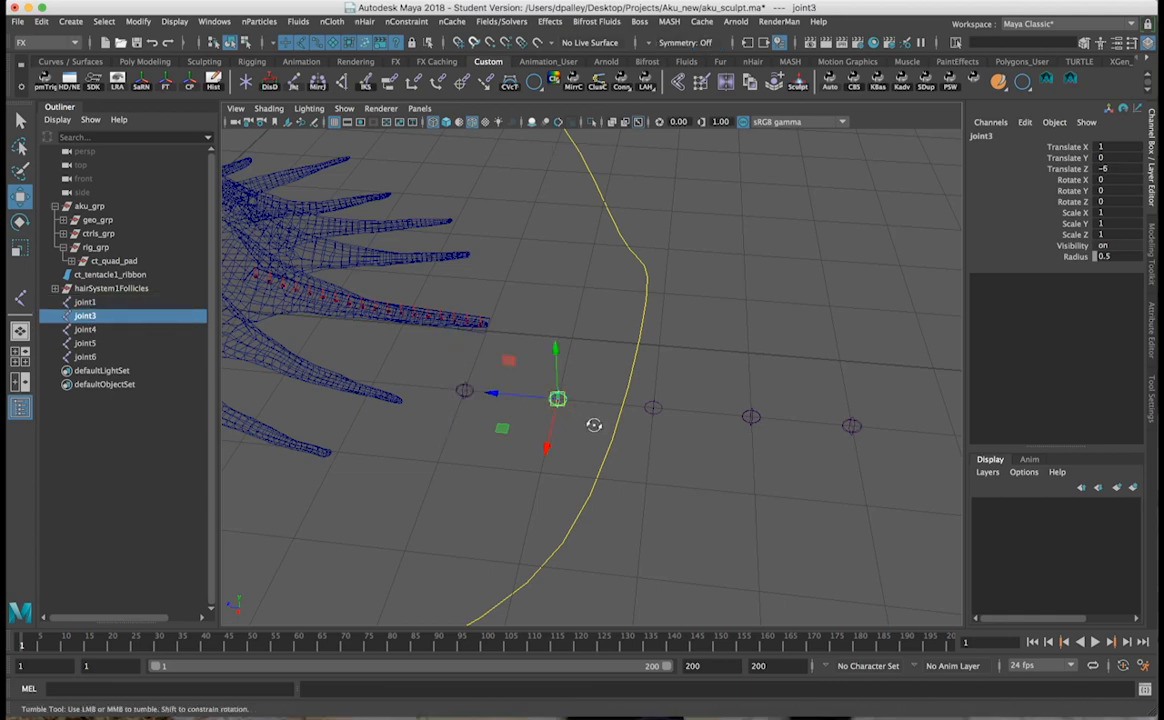
left_click_drag(594, 425, 655, 433, "alt")
left_click(666, 416)
right_click_drag(624, 420, 553, 415, "alt")
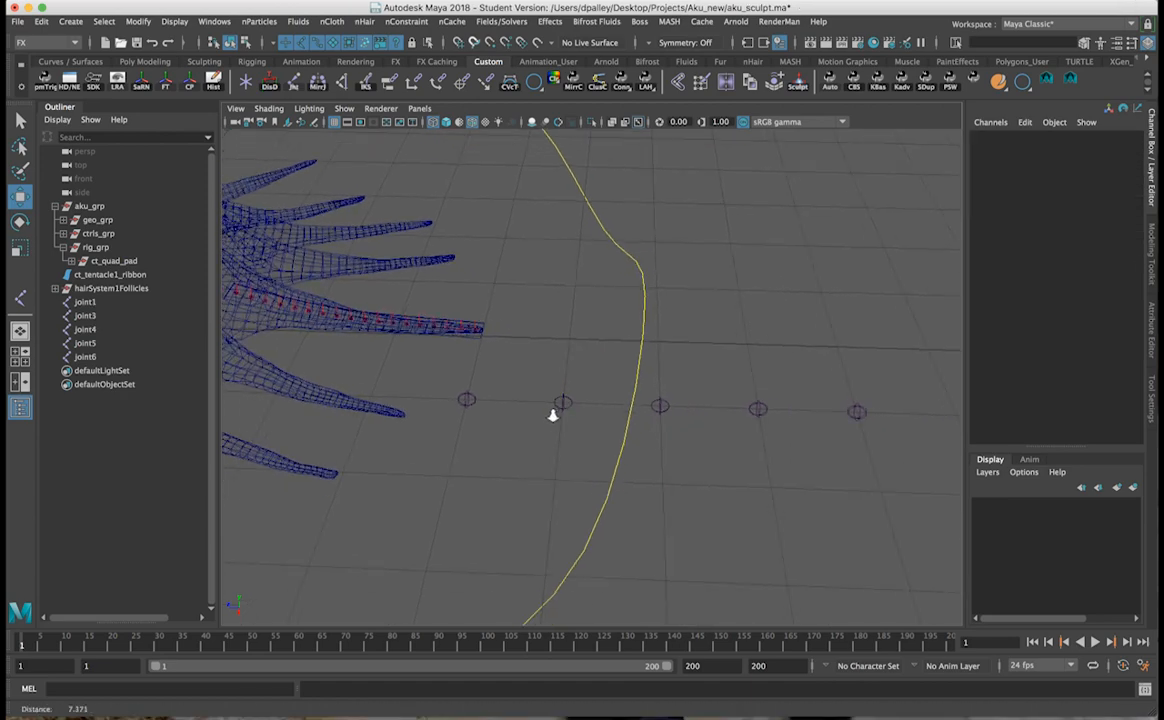
left_click(466, 396)
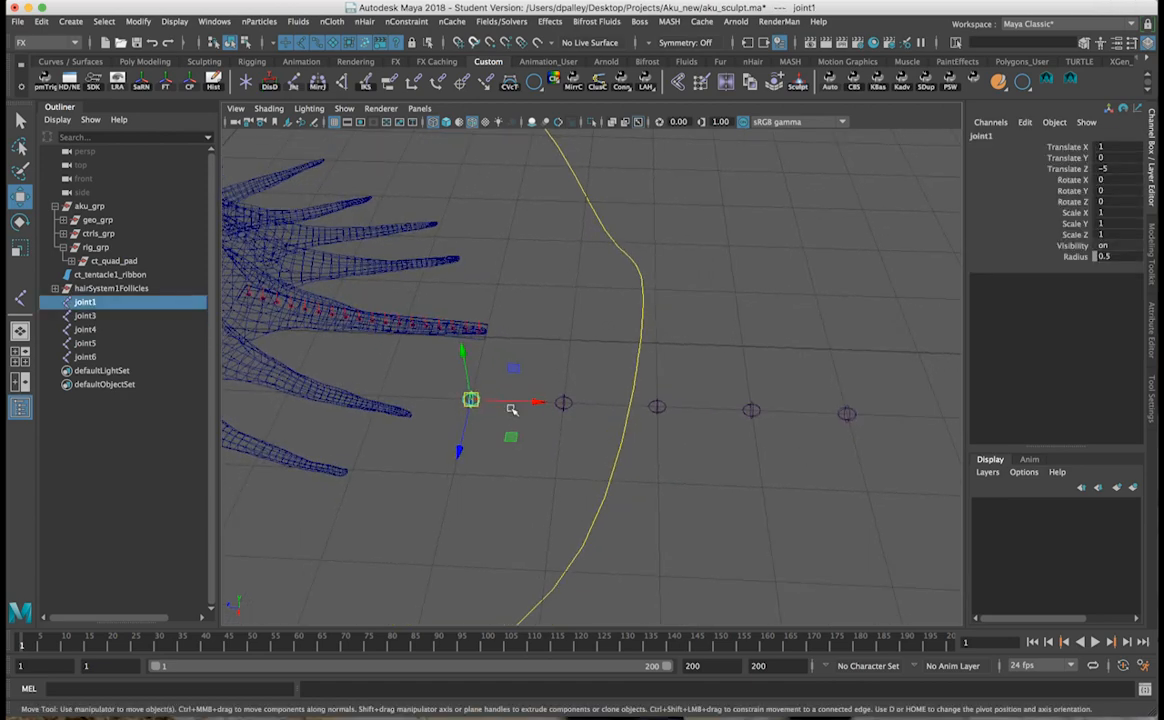
left_click(840, 417)
left_click(847, 414)
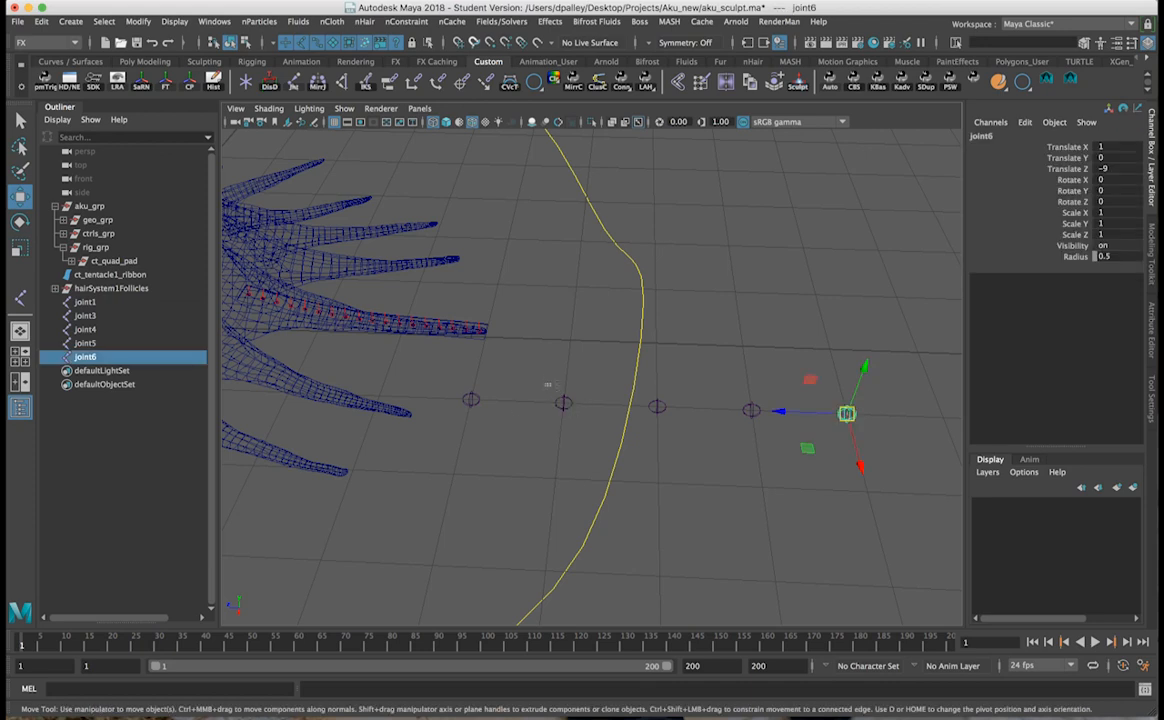
Rotate joint3 to joint6 together about Y so their X axes run along the row like joint1's, and freeze their transformations.
left_click_drag(547, 384, 909, 444)
key("e")
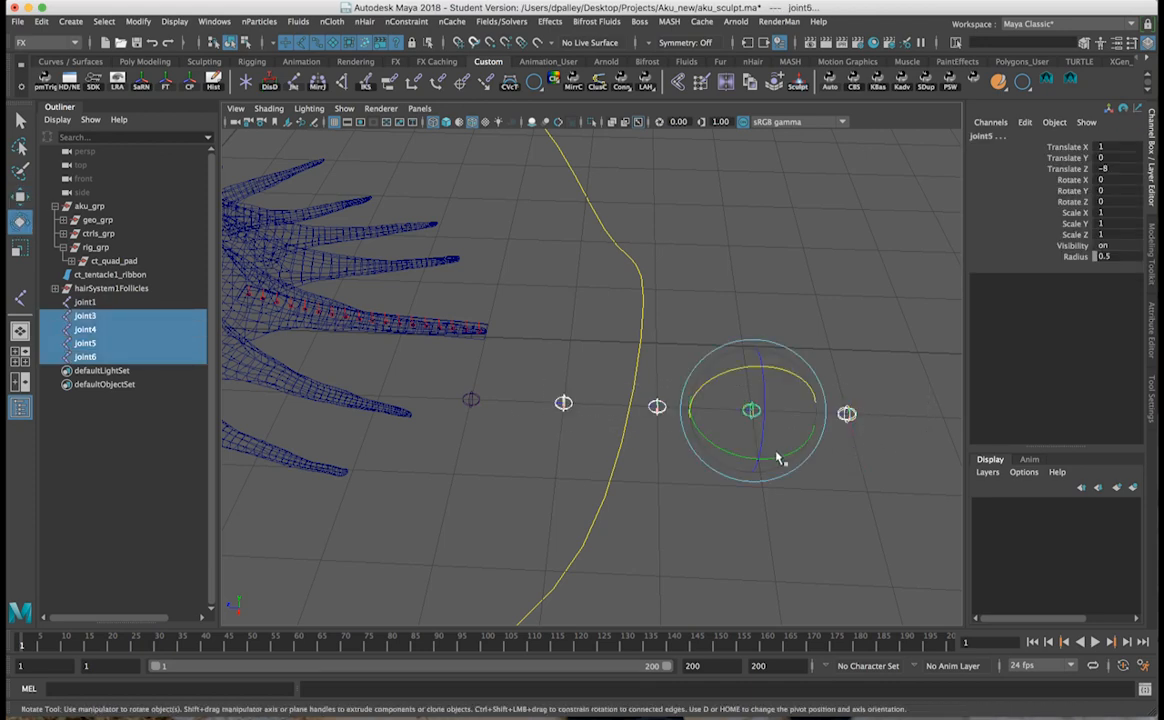
left_click_drag(778, 463, 863, 463)
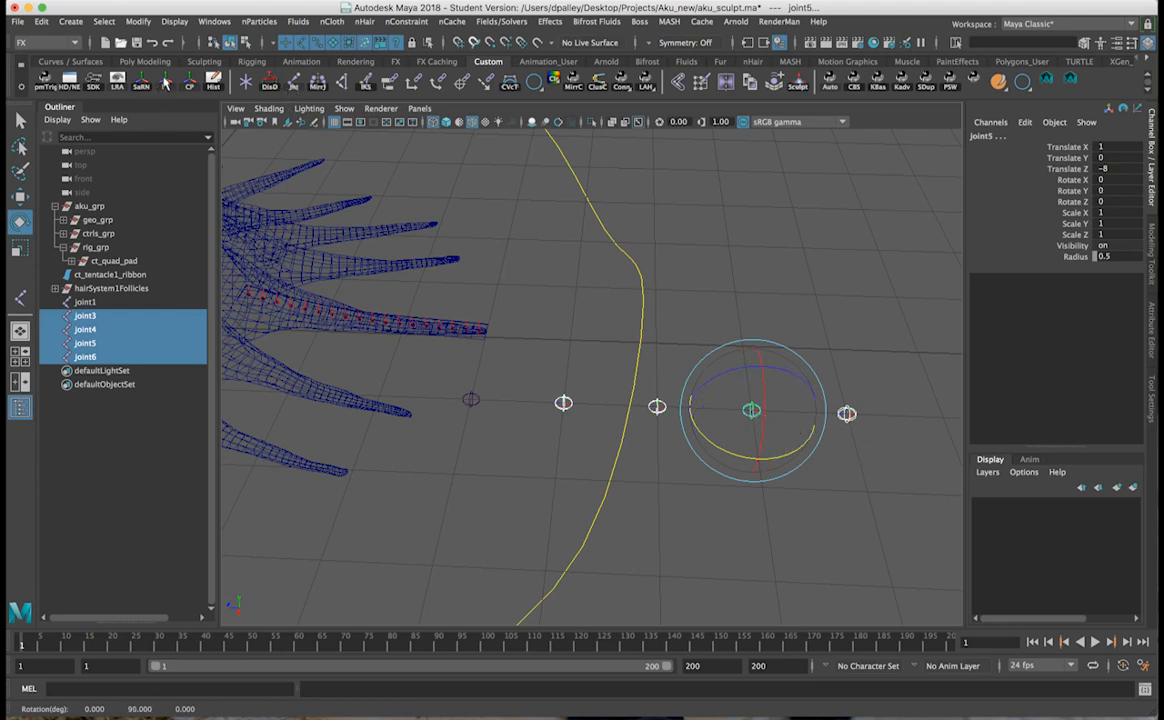
left_click_drag(525, 376, 573, 403, "alt")
key("w")
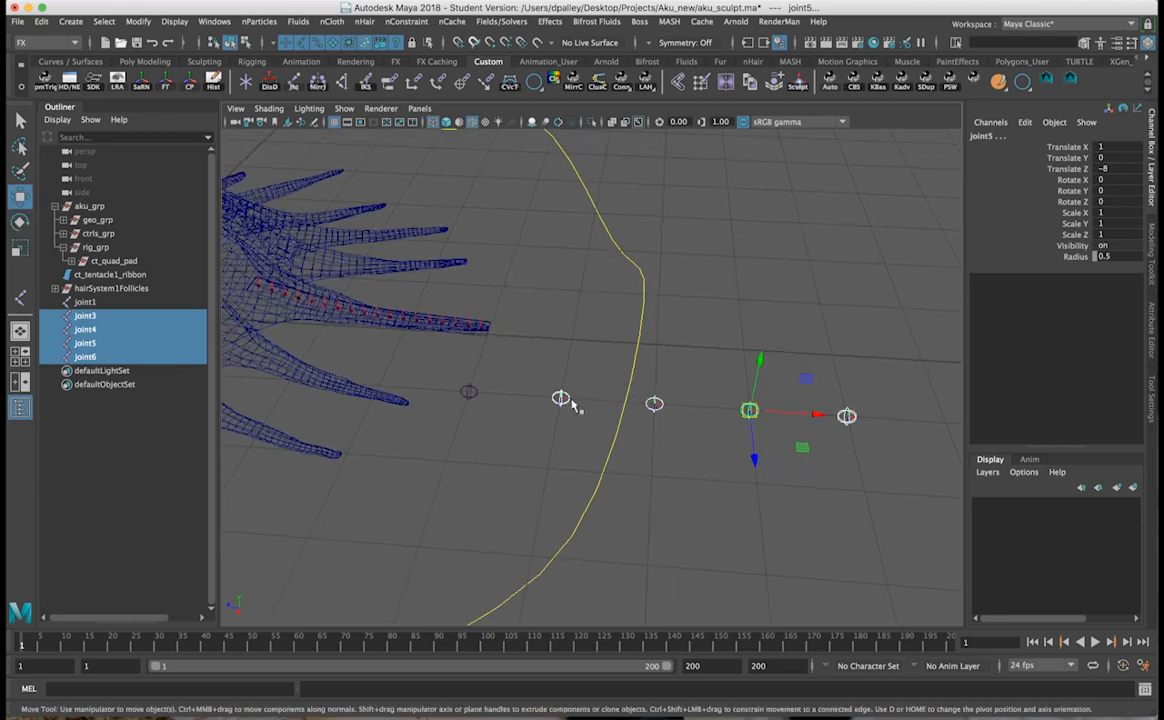
left_click(729, 427)
left_click(469, 392)
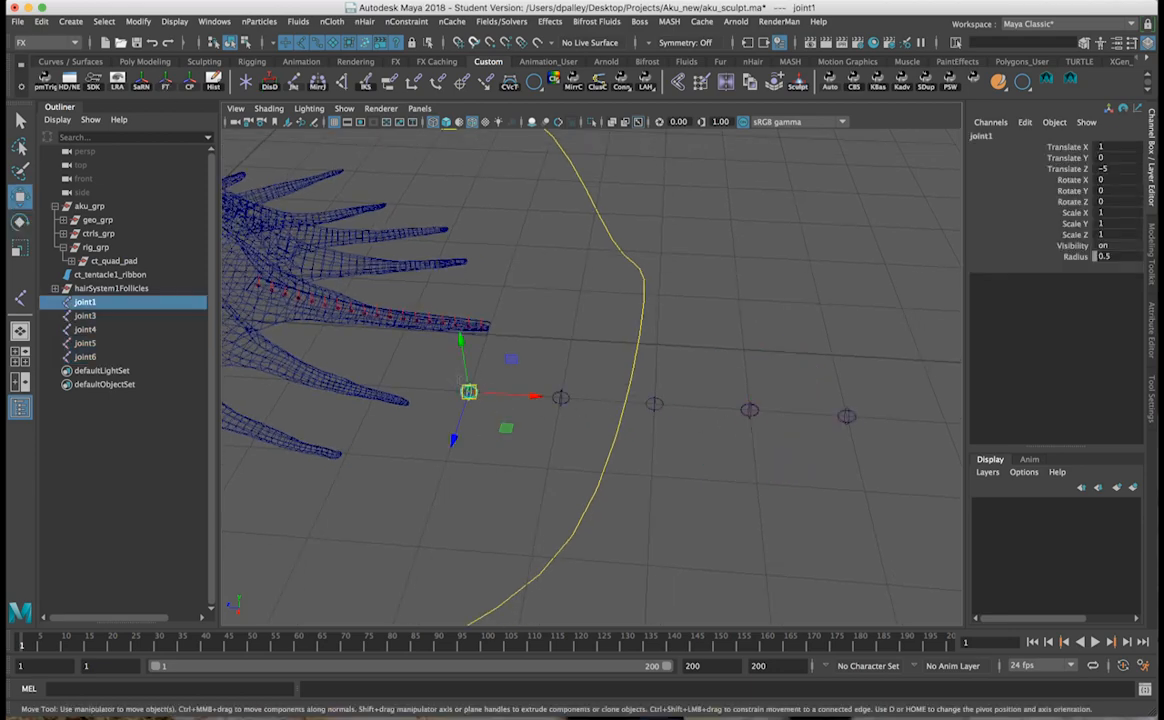
Hide polygon objects in the viewport so the centre tentacle's ribbon and joints are unobstructed.
left_click_drag(910, 446, 436, 373)
left_click_drag(556, 385, 460, 226, "alt")
left_click_drag(675, 405, 717, 387, "alt")
left_click(616, 424)
left_click_drag(616, 424, 627, 338, "alt")
scroll(592, 351, "up", 3)
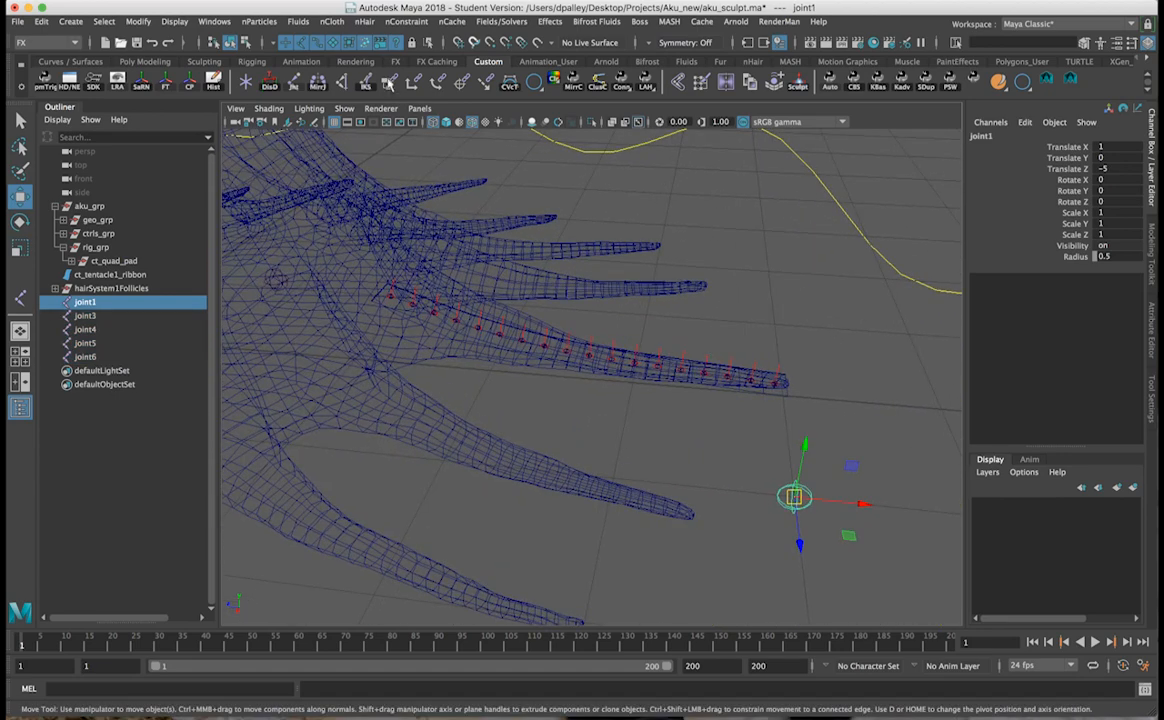
left_click(344, 109)
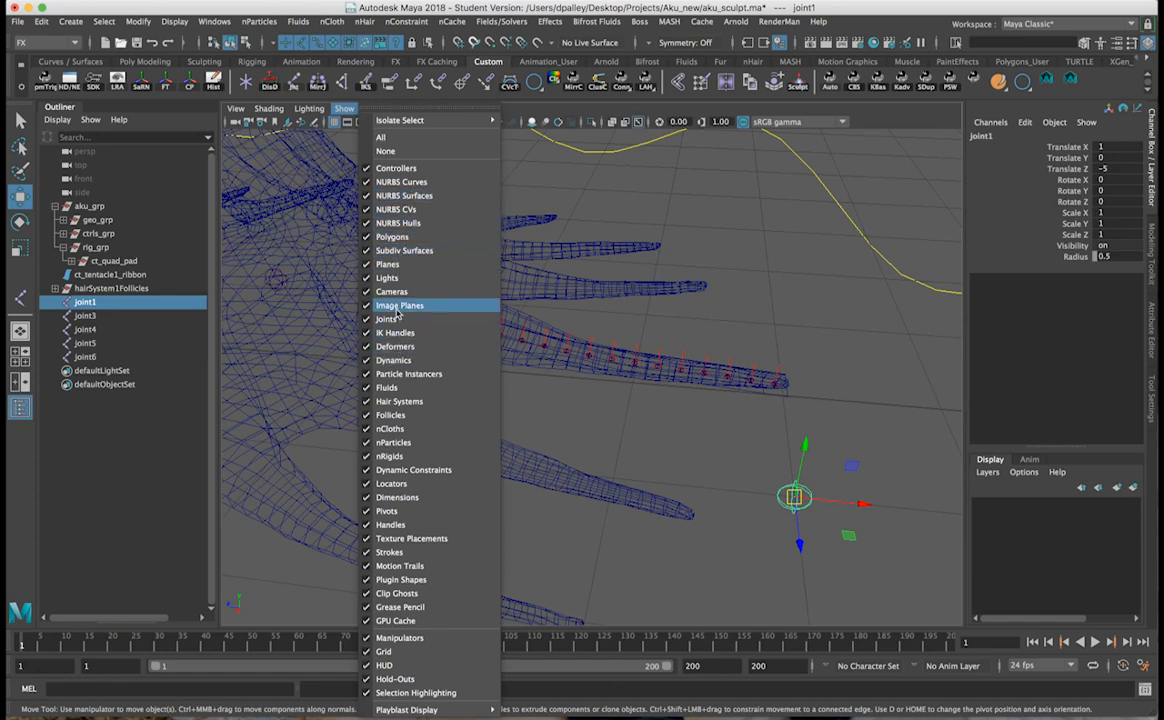
left_click(393, 237)
Curve-snap joint1 onto the middle of the ribbon's end edge at the tentacle base.
left_click_drag(465, 272, 507, 333, "alt")
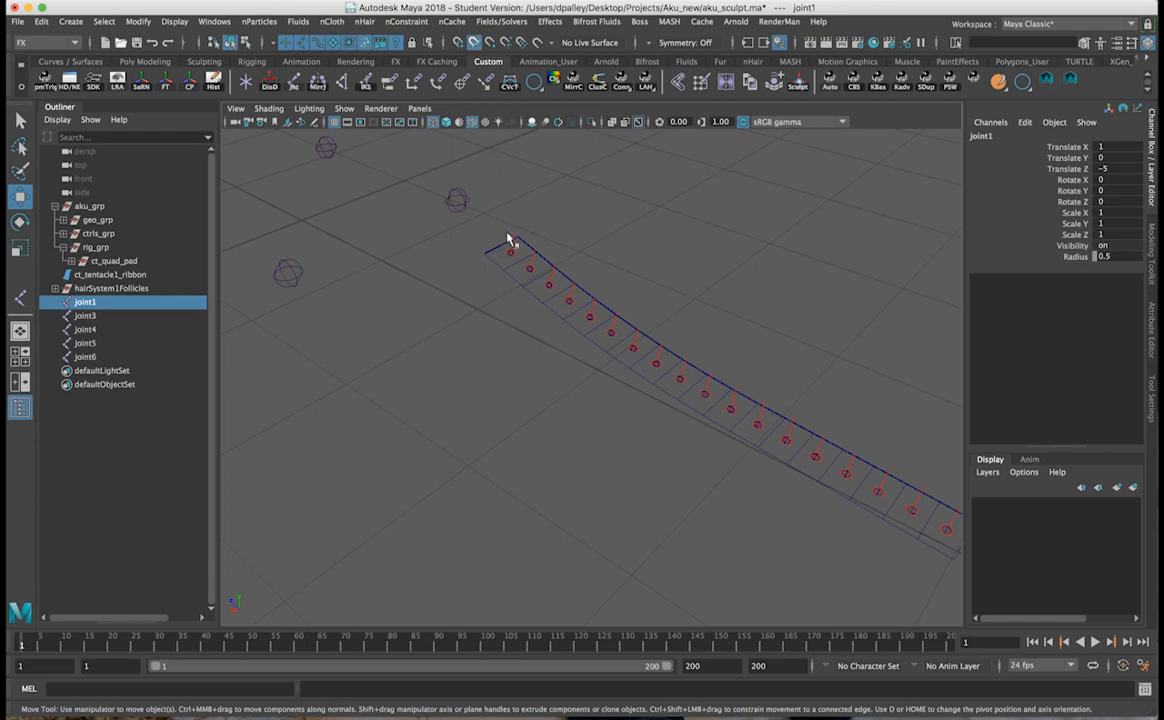
key("c")
mouse_move(511, 246)
middle_mouse_down()
mouse_move(501, 252)
mouse_move(507, 241)
middle_mouse_up()
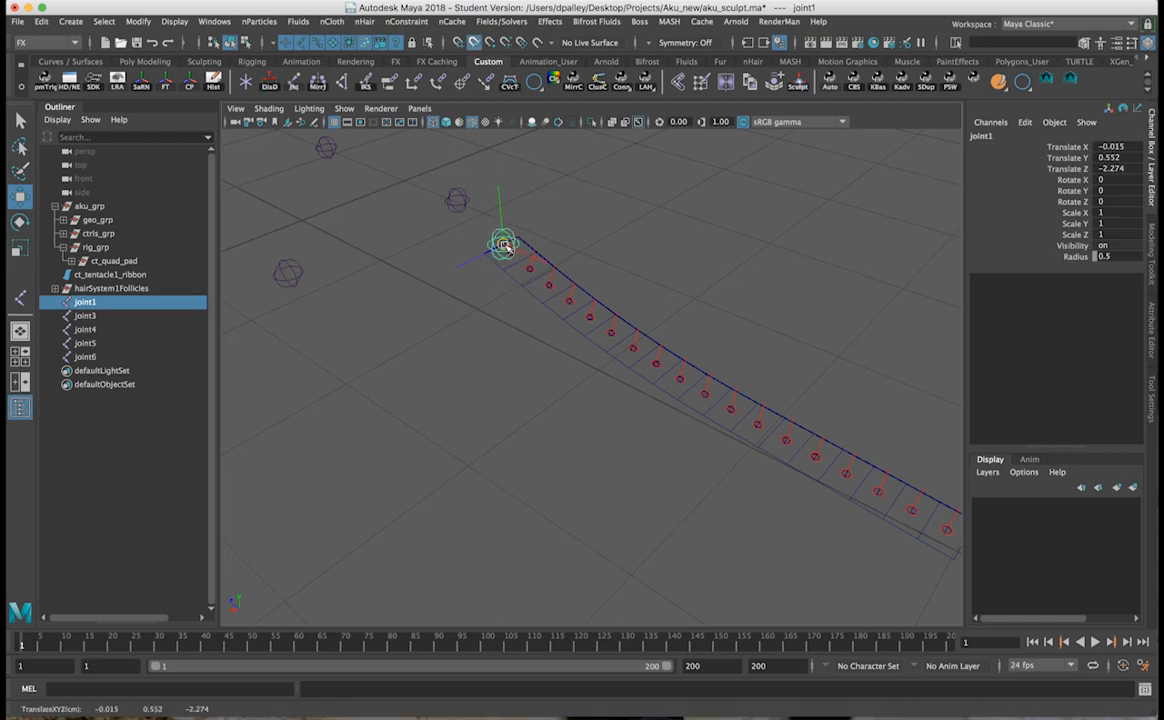
Curve-snap joint6 onto the middle of the ribbon's end edge at the tentacle tip.
left_click_drag(707, 390, 751, 410, "alt")
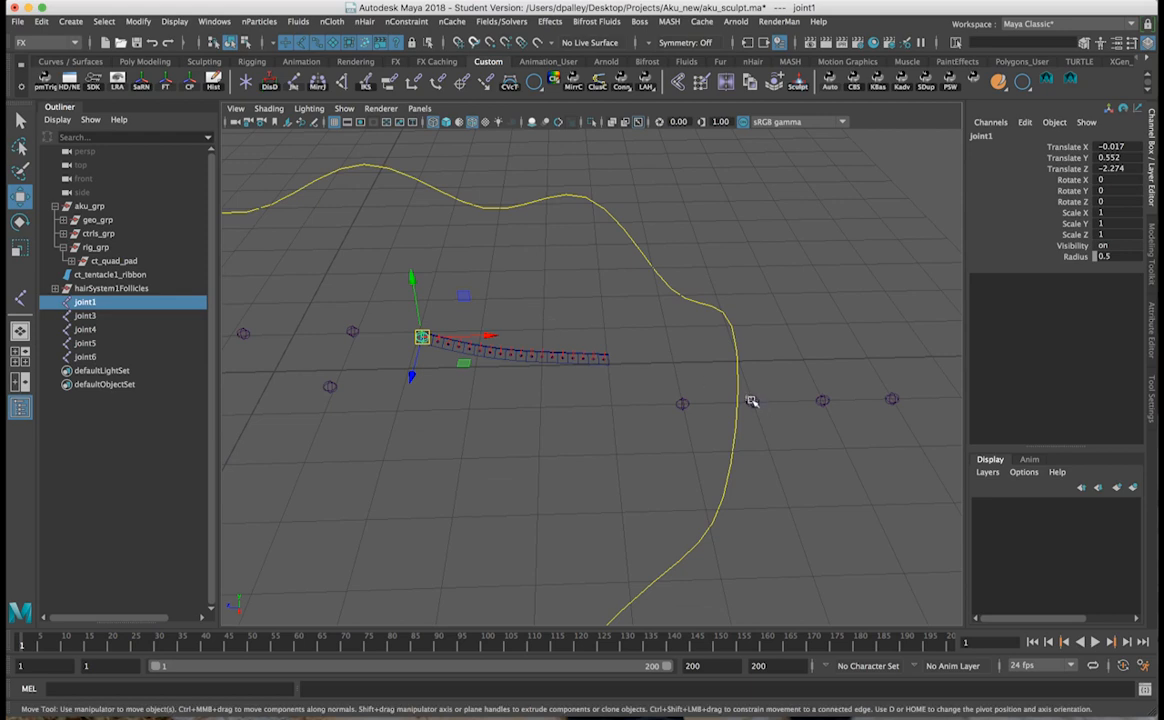
left_click(752, 402)
left_click(891, 399)
right_click_drag(590, 432, 644, 354, "alt")
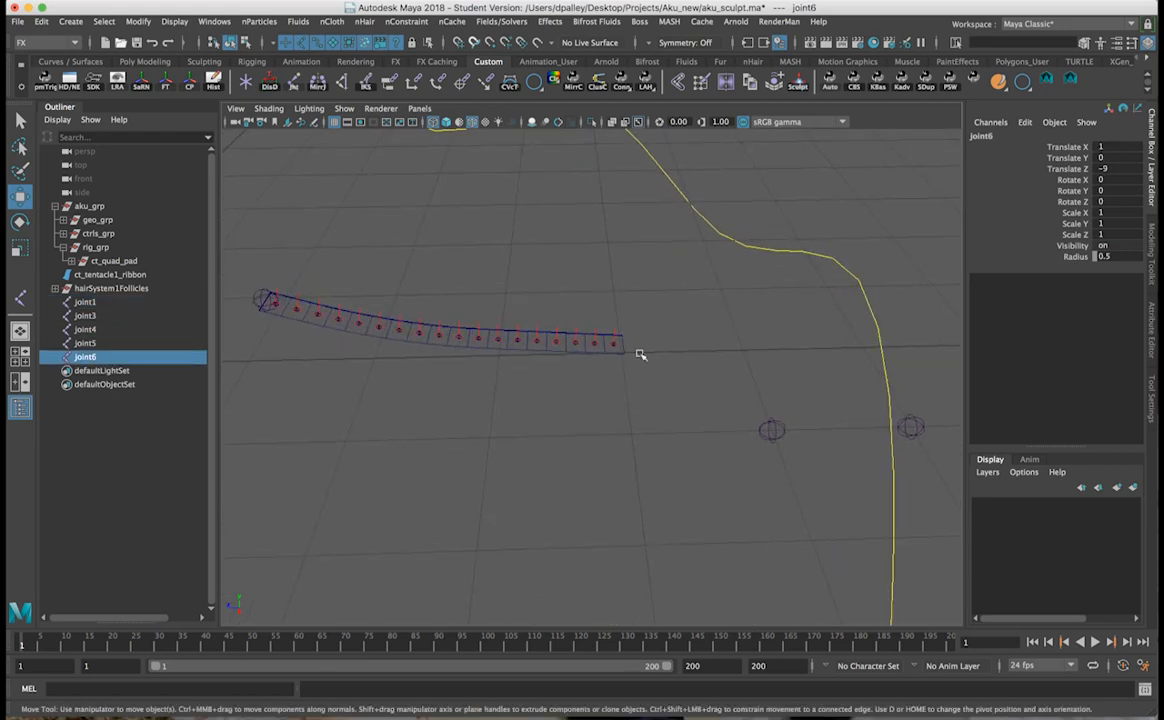
middle_click_drag(636, 352, 623, 343)
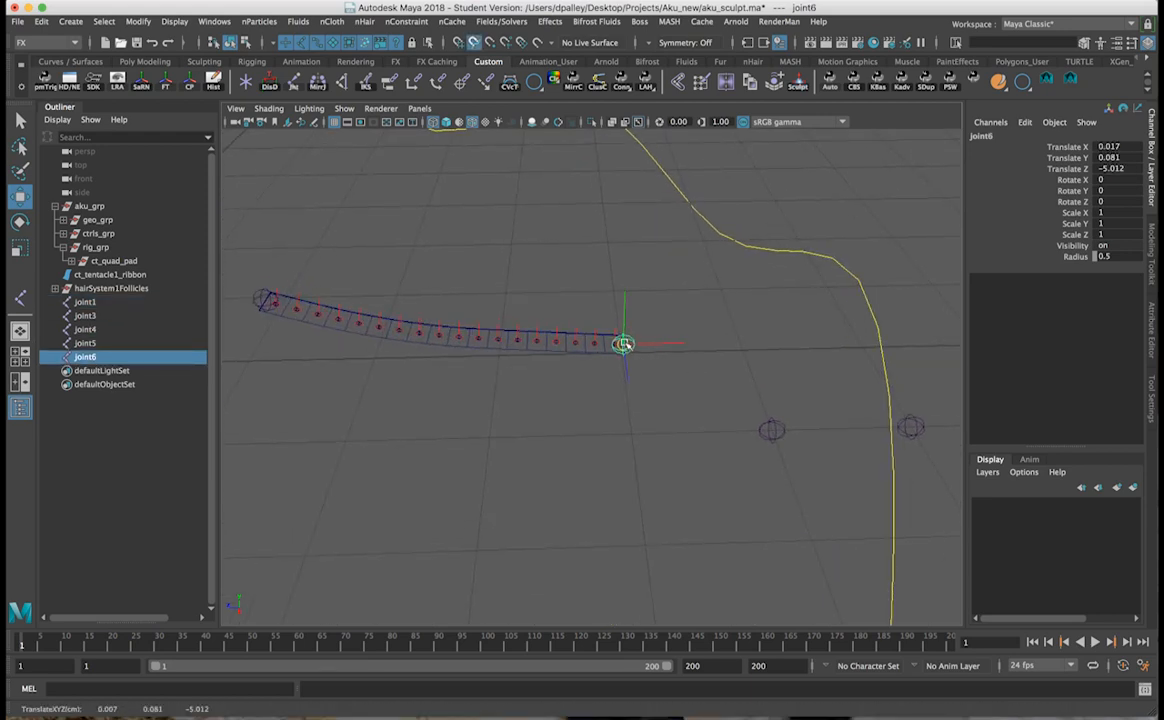
Curve-snap joint4 onto the cross line halfway along the ribbon, centred across its width.
left_click_drag(623, 343, 807, 380, "alt")
left_click(831, 398)
left_click_drag(650, 380, 560, 378, "alt")
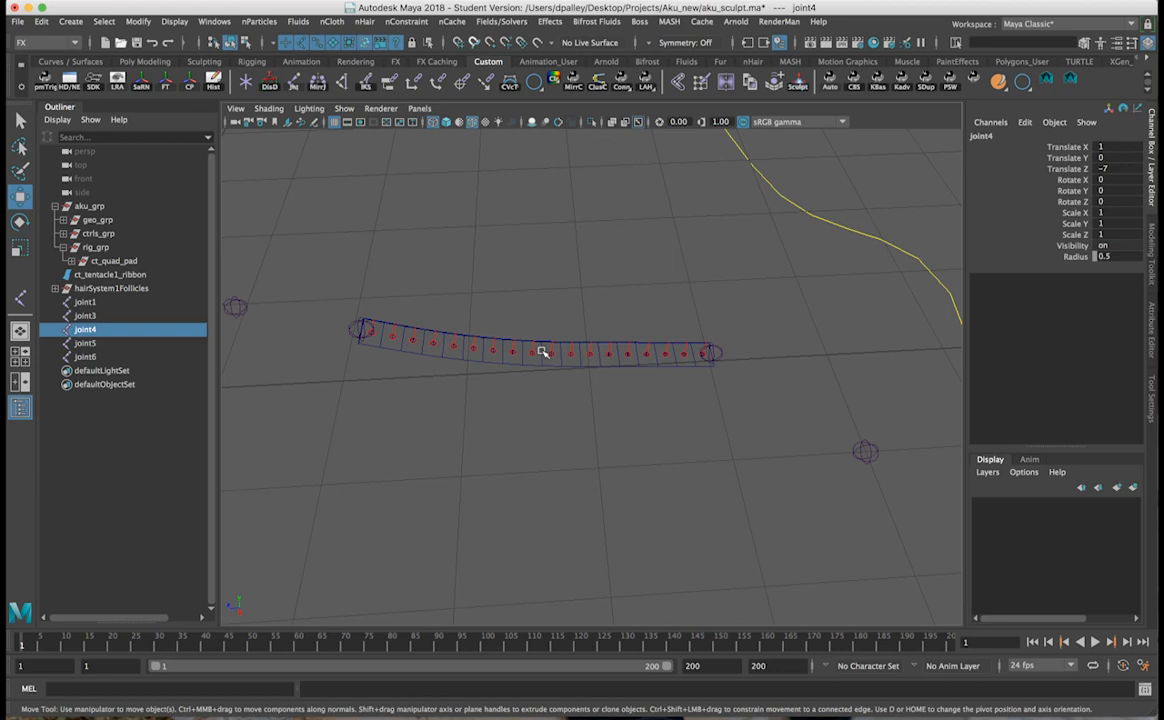
middle_click_drag(541, 352, 545, 354)
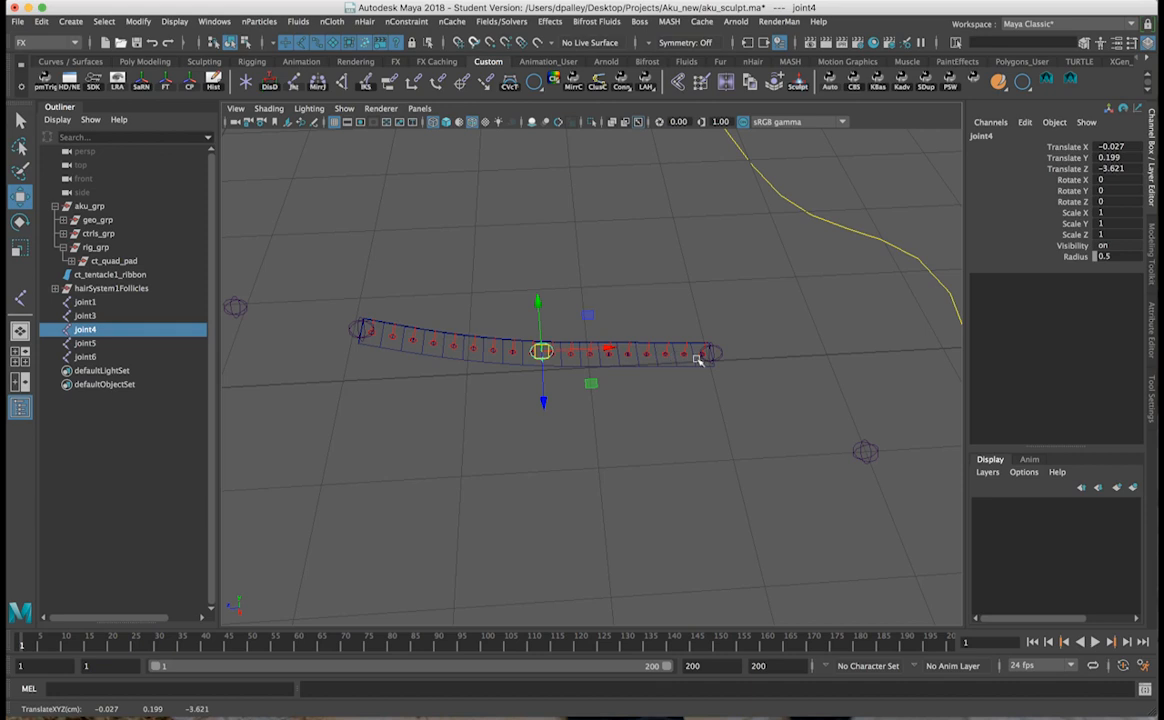
Curve-snap joint5 onto the ribbon cross line about midway between the centre joint and the tip joint.
right_click_drag(683, 353, 691, 392, "alt")
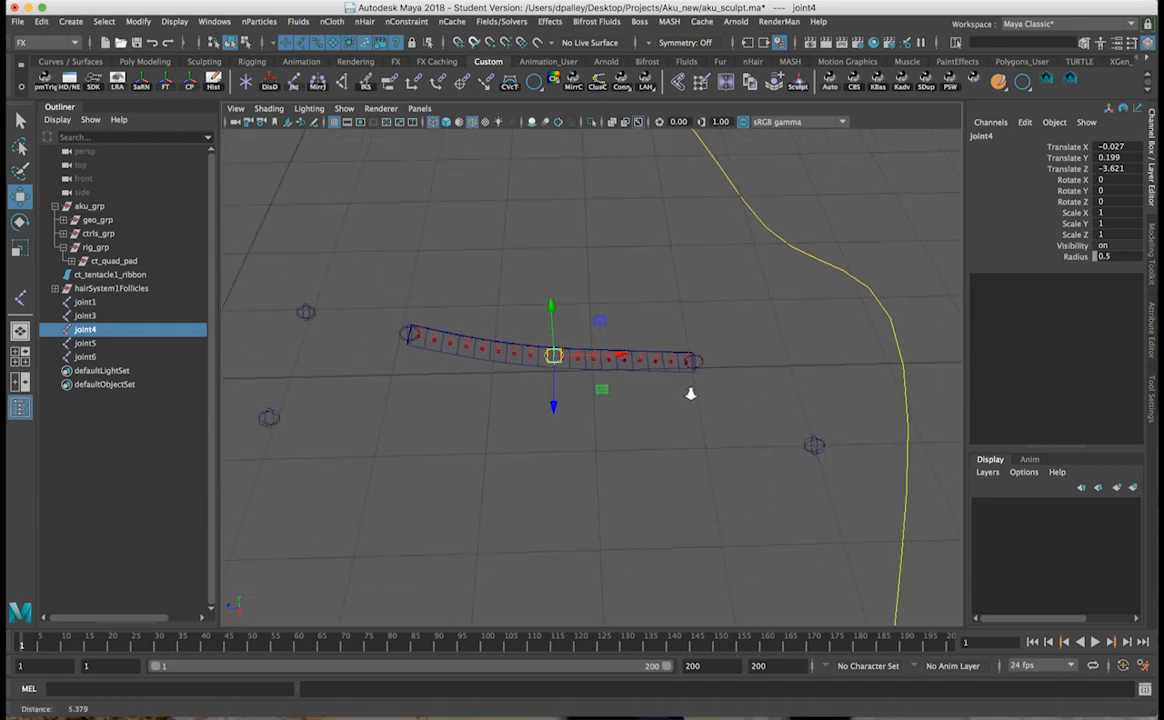
middle_click_drag(862, 410, 754, 401, "alt")
left_click_drag(873, 403, 958, 478)
left_click_drag(559, 416, 596, 387, "alt")
middle_click_drag(596, 387, 559, 356)
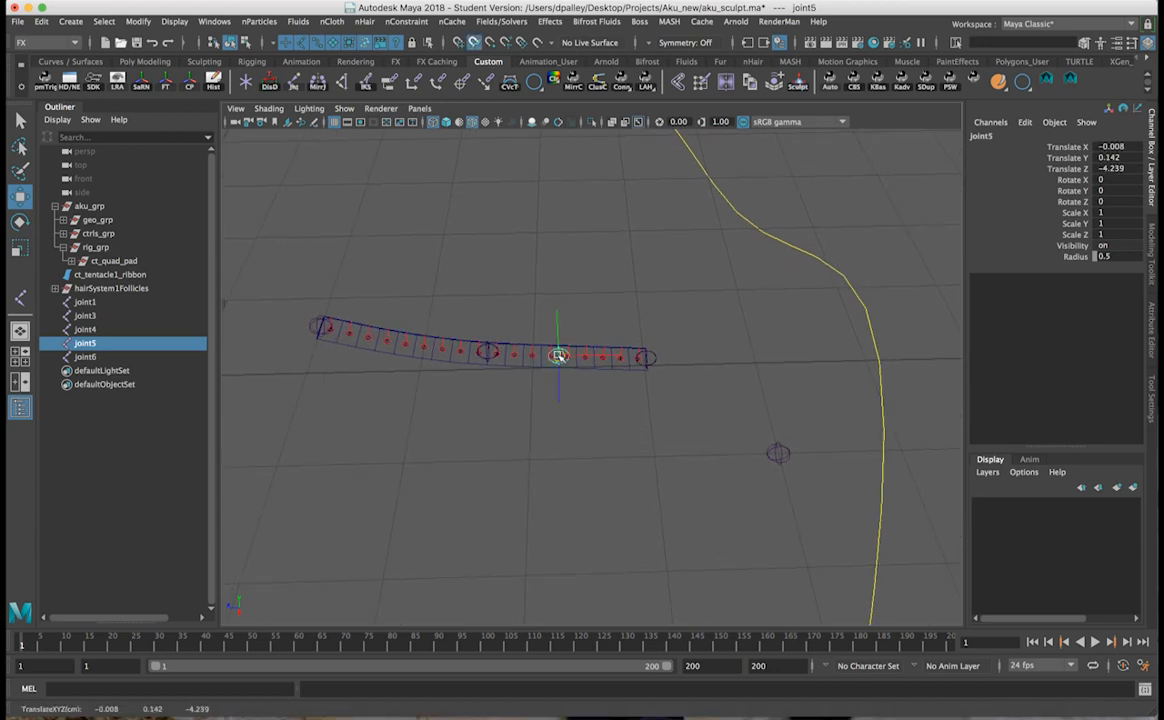
middle_click_drag(559, 356, 558, 356)
Curve-snap joint3 onto the ribbon cross line about midway between the base joint and the centre joint.
left_click_drag(741, 439, 818, 498)
key("c")
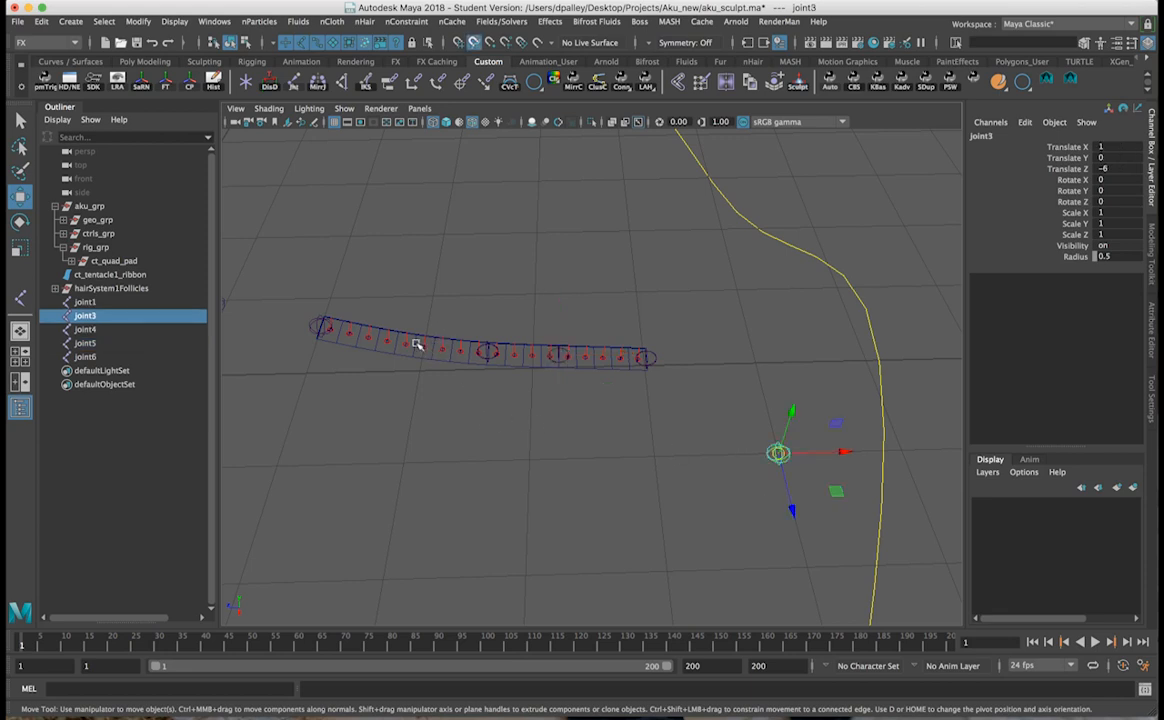
middle_click_drag(417, 345, 380, 314)
Rename joint1 at the ribbon's base as ct_tent1_Ctrl1_waste and copy that name for reuse.
left_click_drag(380, 314, 520, 392, "alt")
middle_click_drag(484, 389, 528, 400, "alt")
left_click_drag(634, 387, 562, 338, "alt")
right_click_drag(577, 402, 577, 402, "alt")
mouse_move(577, 402)
left_mouse_down("alt")
mouse_move(642, 408)
mouse_move(538, 400)
mouse_move(533, 385)
mouse_move(501, 431)
mouse_move(491, 400)
mouse_move(577, 366)
mouse_move(493, 346)
mouse_move(533, 411)
mouse_move(655, 442)
mouse_move(559, 416)
left_mouse_up("alt")
left_click(493, 346)
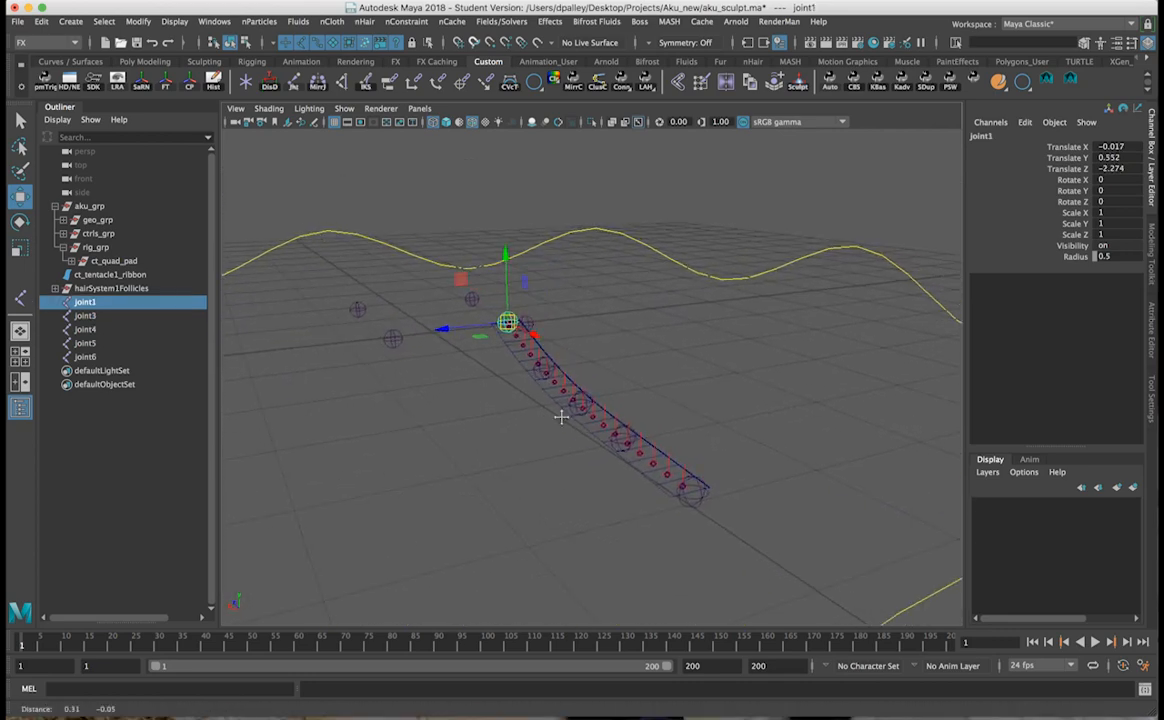
double_click(86, 303)
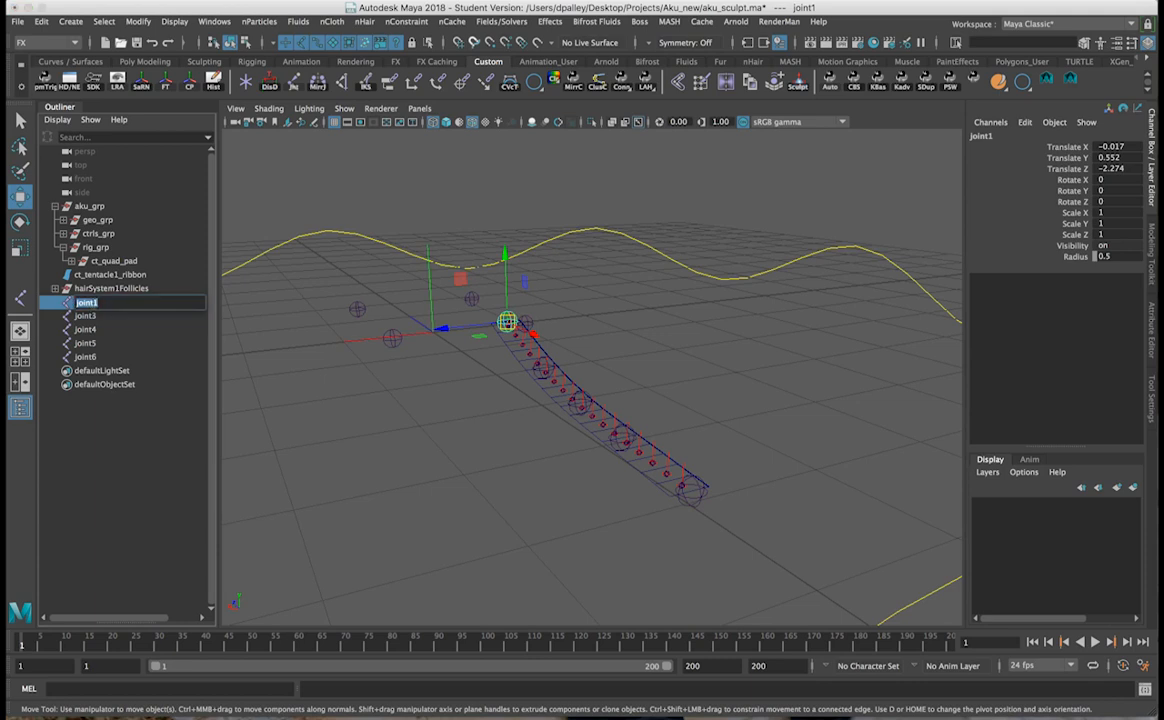
type("d")
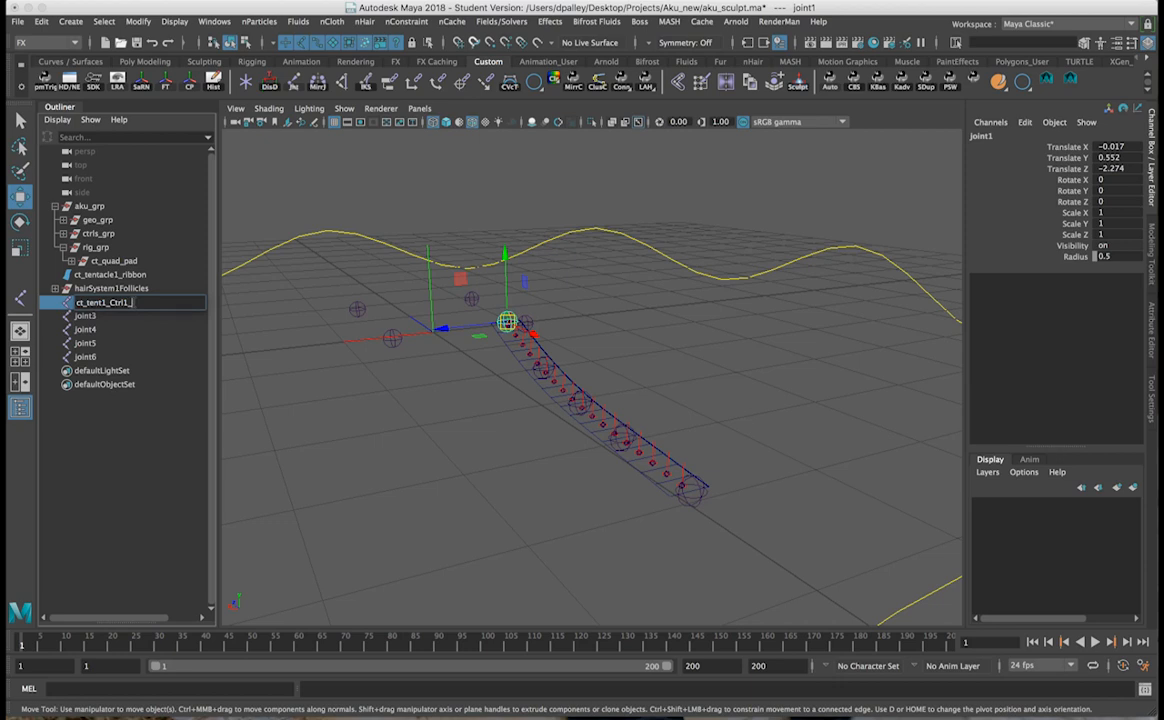
key("Return")
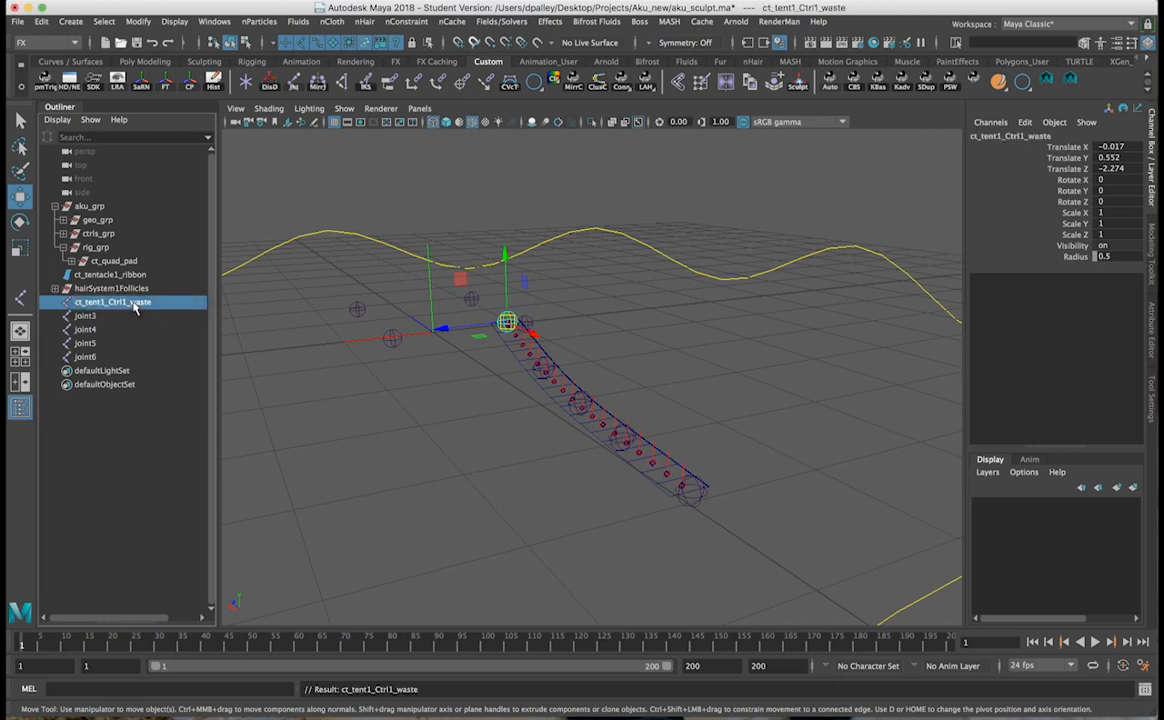
double_click(141, 303)
key("ctrl+c")
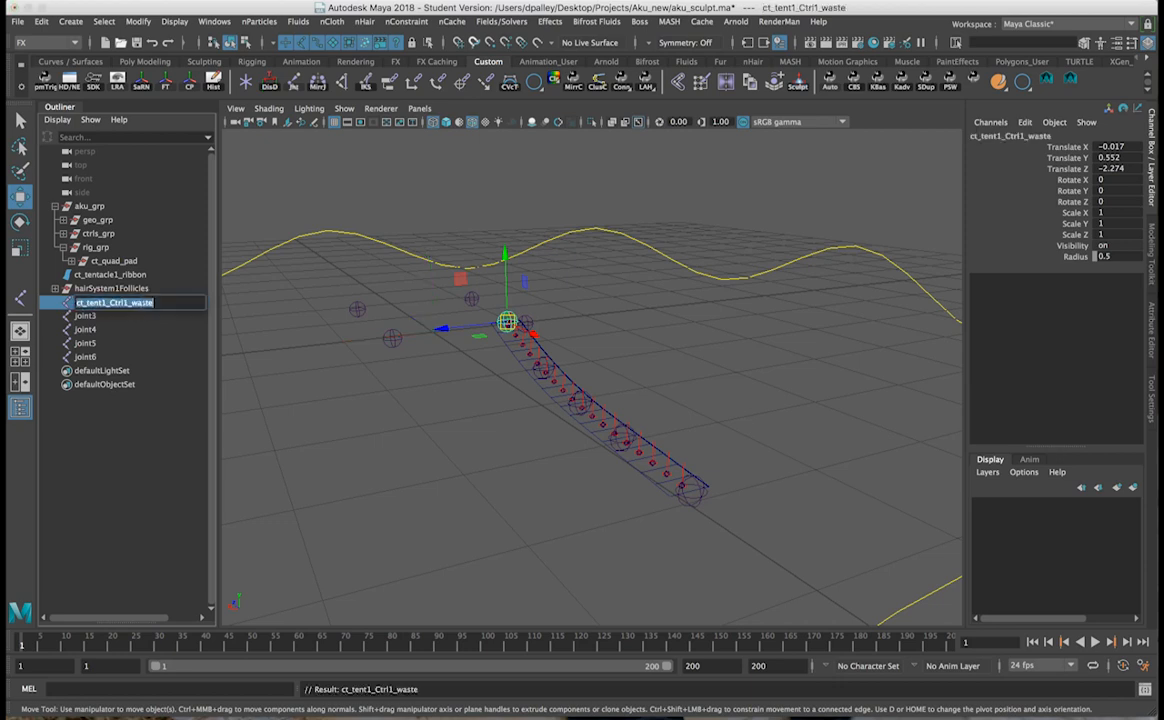
Try renaming joint3 as ct_tent2_Ctrl1_waste and joint4 as ct_tent3_Ctrl1_waste, and start on joint5.
left_click(94, 317)
double_click(94, 317)
key("ctrl+v")
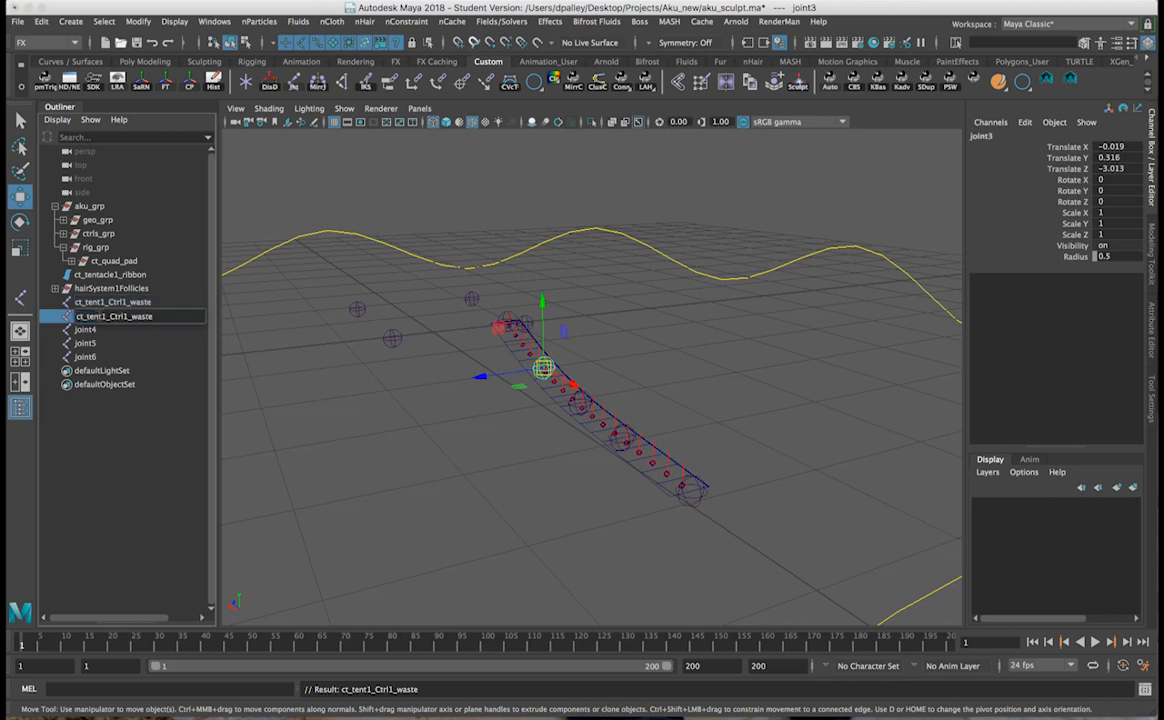
left_click(99, 329)
double_click(99, 329)
key("ctrl+v")
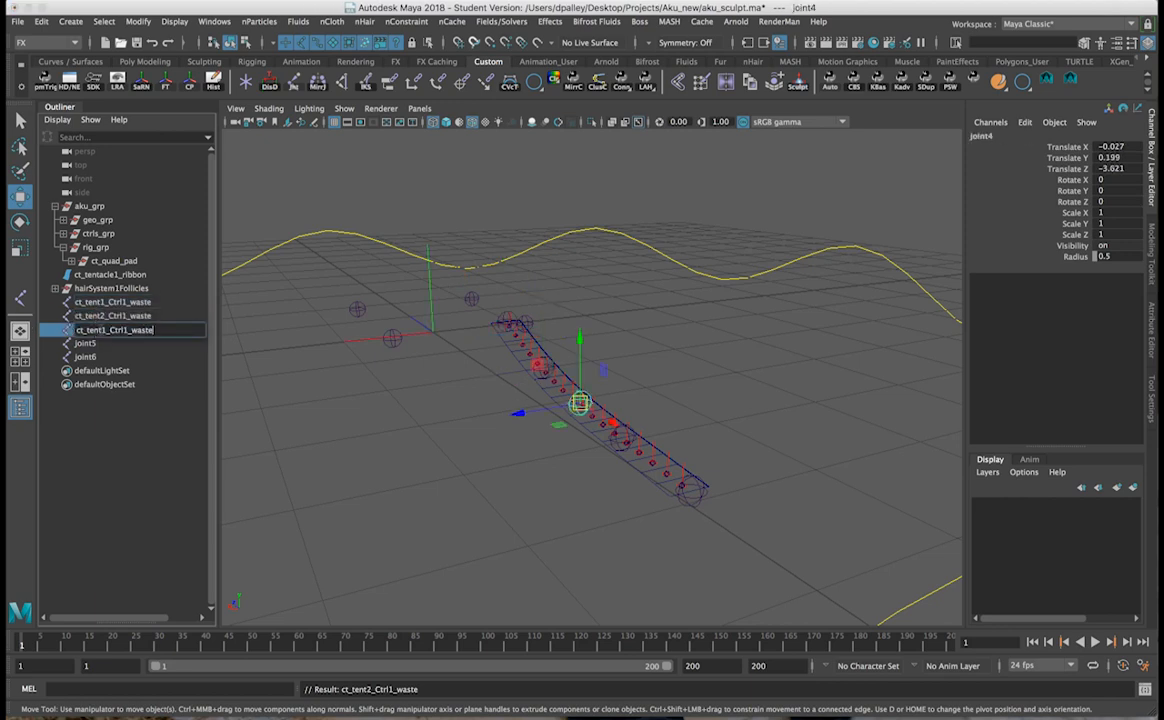
left_click(105, 344)
double_click(105, 344)
key("ctrl+v")
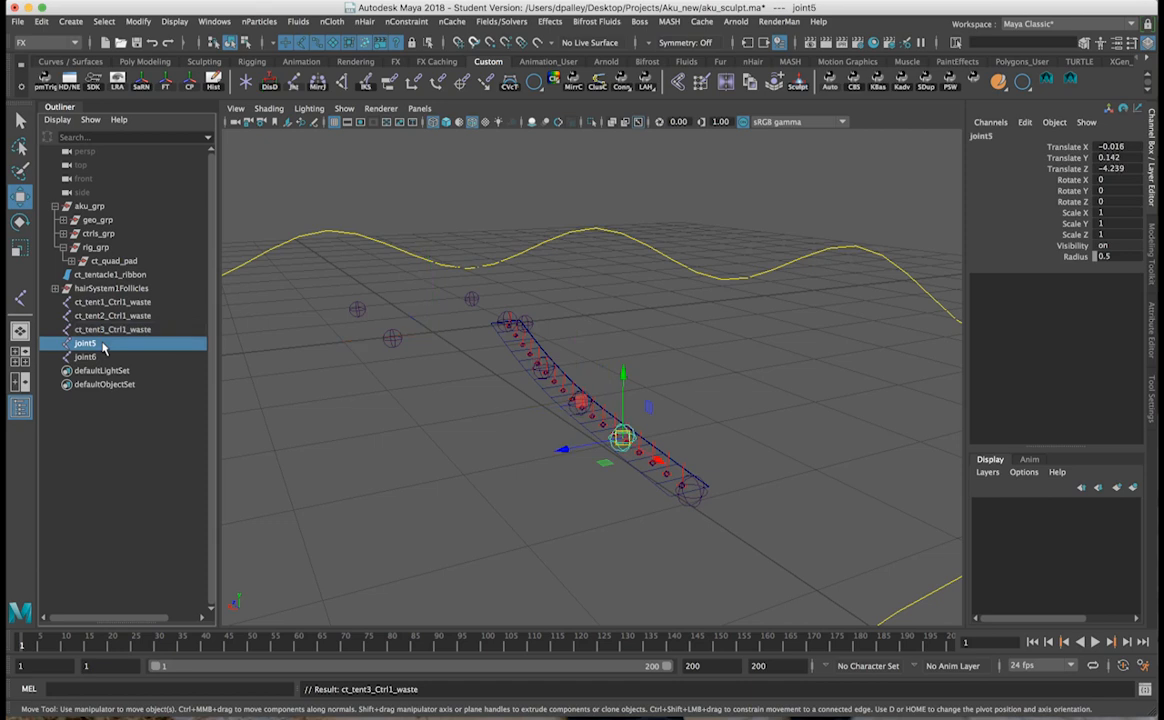
Undo the renaming of joint3 and joint4.
key("ctrl+z")
key("ctrl+z")
key("ctrl+z")
key("ctrl+z")
key("ctrl+z")
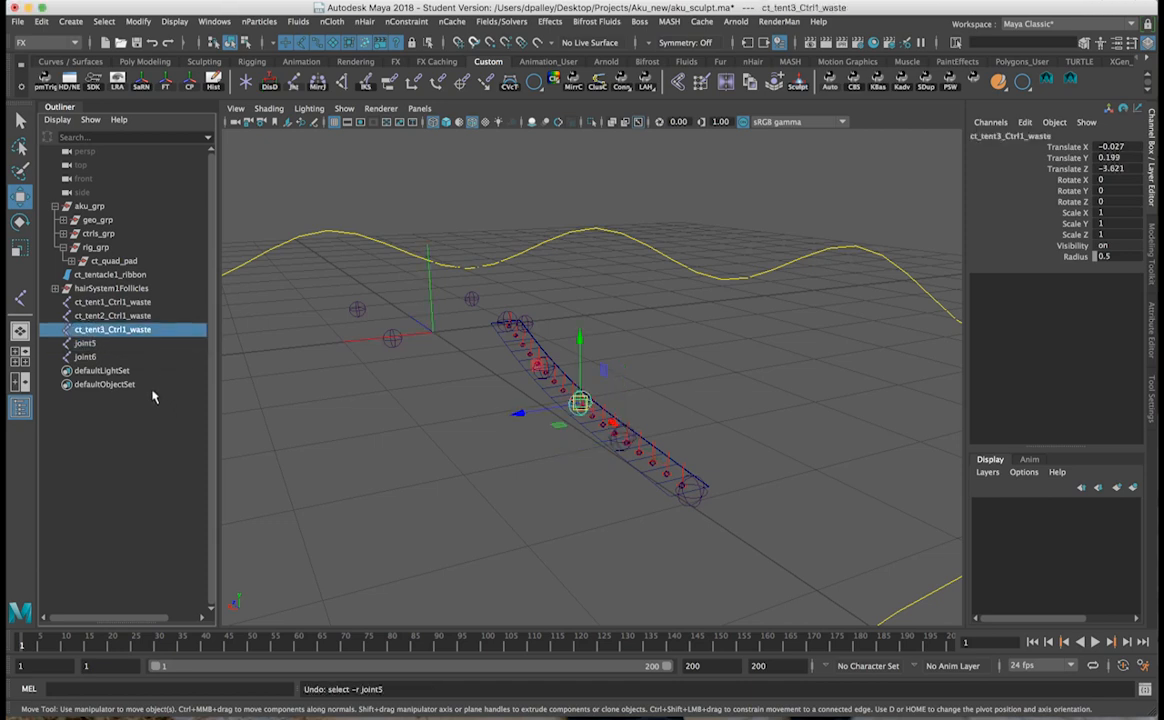
key("ctrl+z")
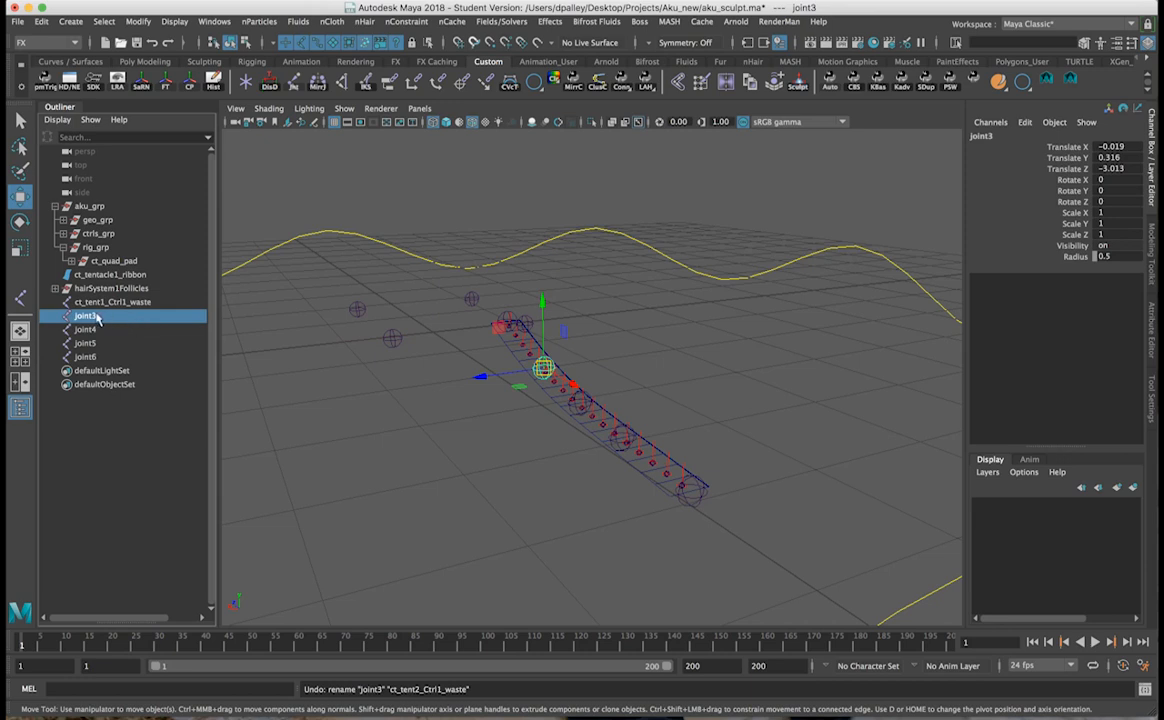
Rename joint3, joint4, joint5 and joint6 in order as ct_tent1_Ctrl2_waste, ct_tent1_Ctrl3_waste, ct_tent1_Ctrl4_waste and ct_tent1_Ctrl5_waste.
double_click(96, 313)
key("ctrl+v")
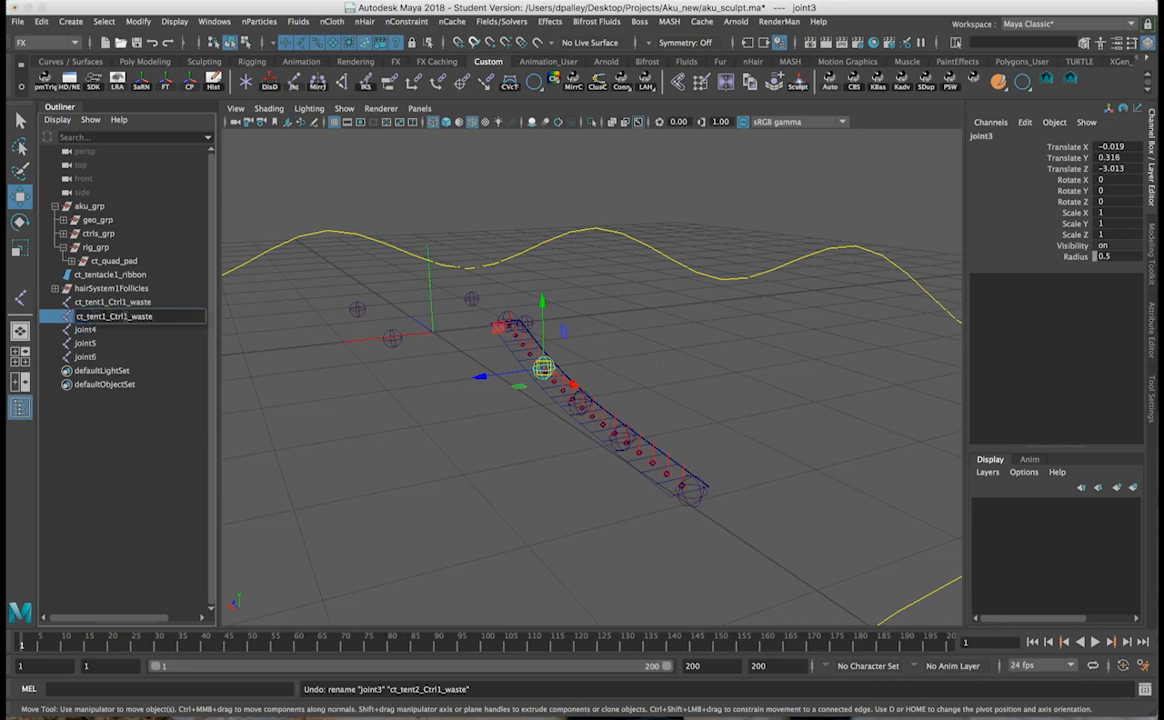
double_click(112, 331)
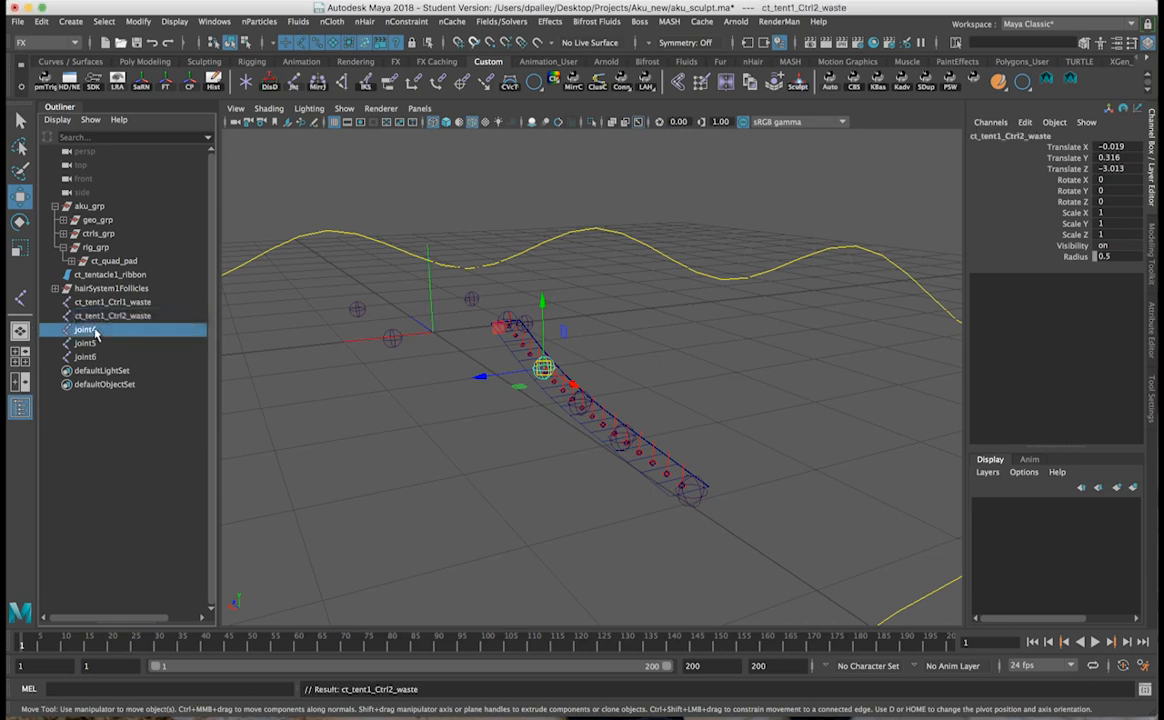
key("ctrl+v")
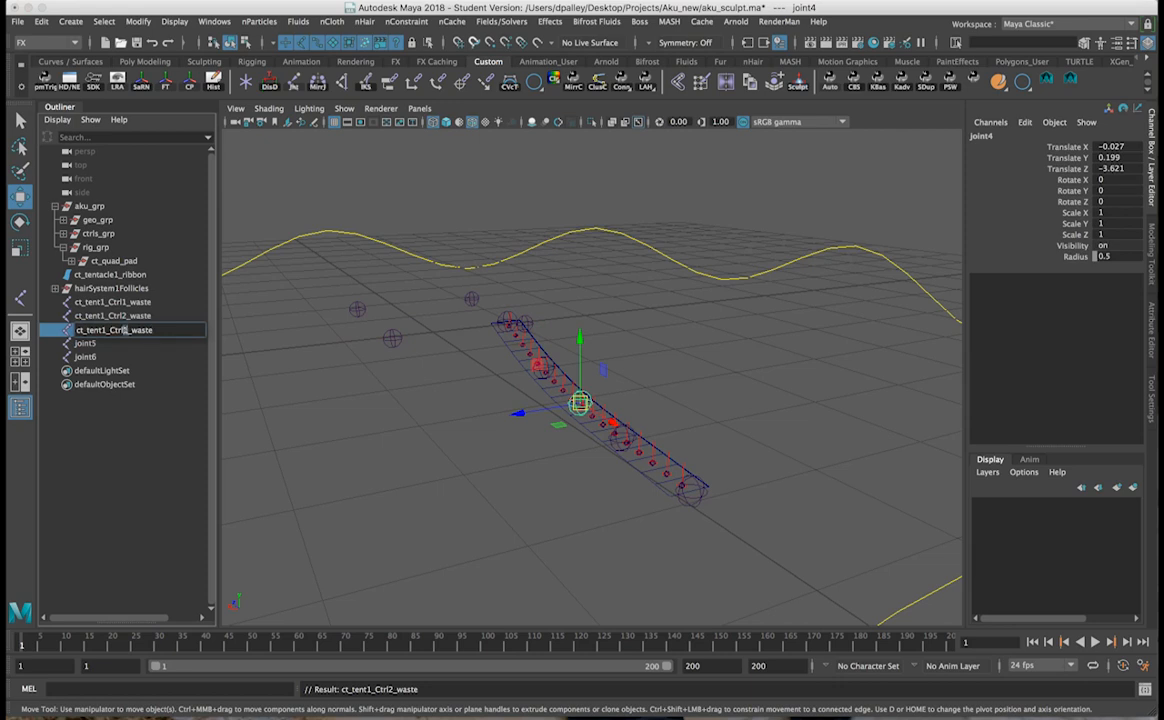
double_click(100, 343)
key("ctrl+v")
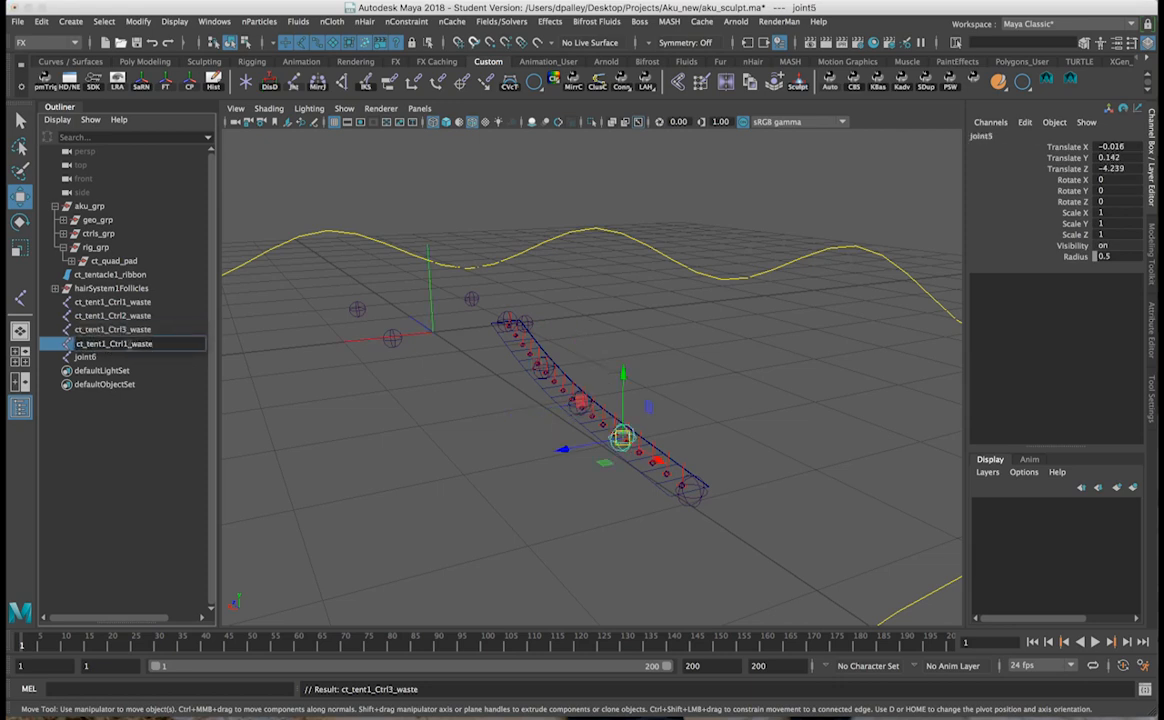
double_click(105, 358)
key("ctrl+v")
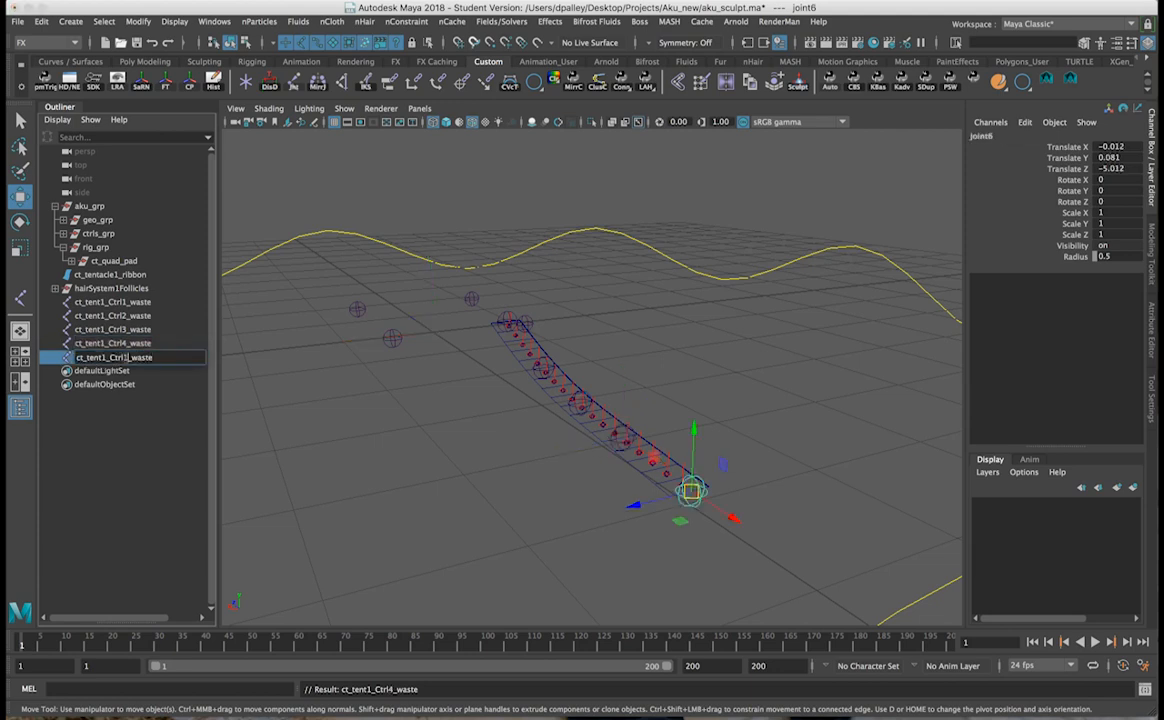
key("Return")
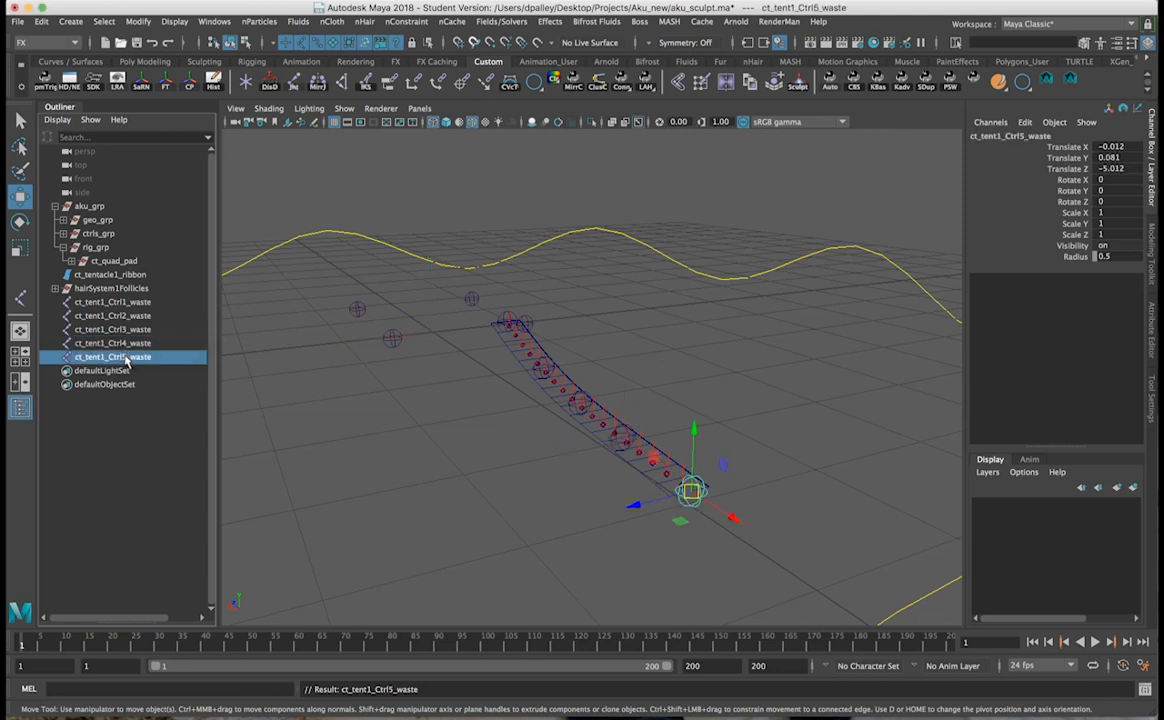
Show polygons in the viewport and set Translate X to 0 on all five ct_tent1_Ctrl waste joints.
left_click_drag(115, 301, 120, 356)
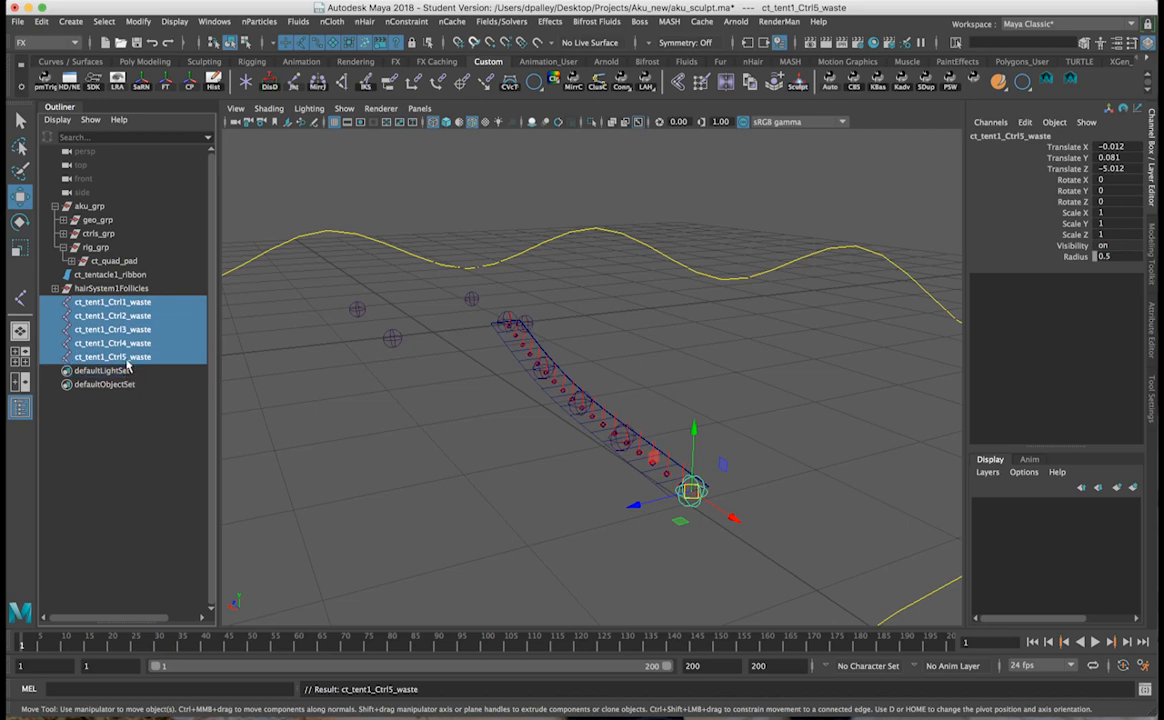
left_click_drag(518, 360, 630, 405, "alt")
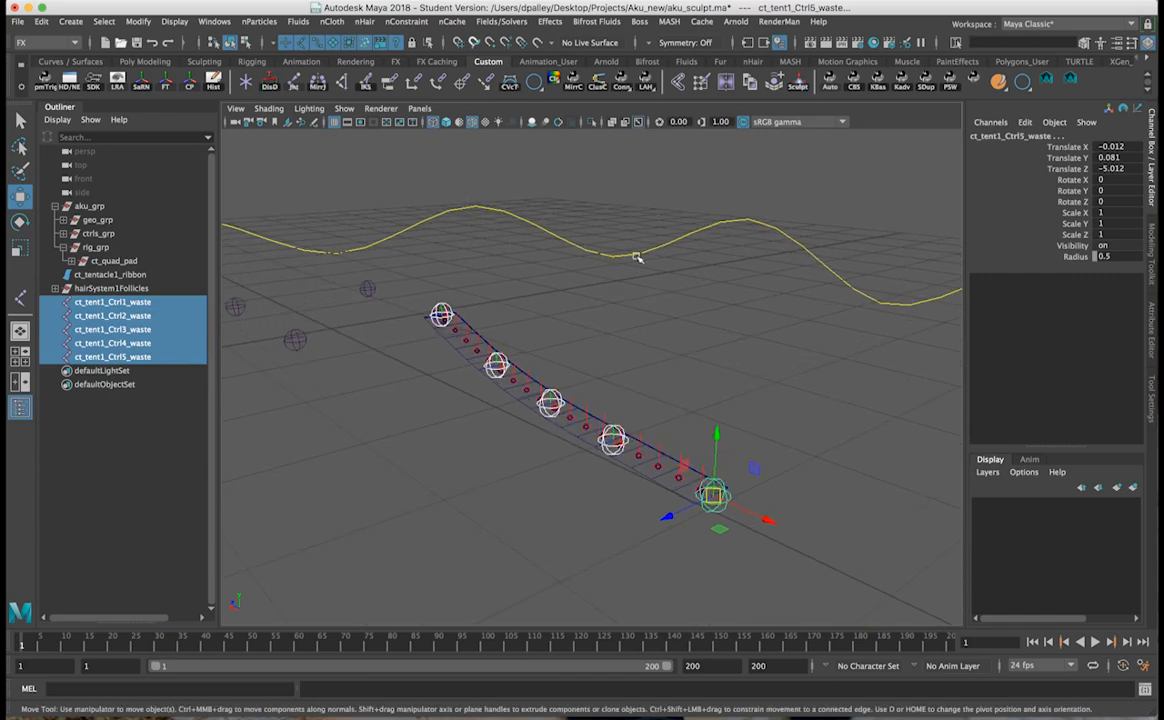
left_click(344, 108)
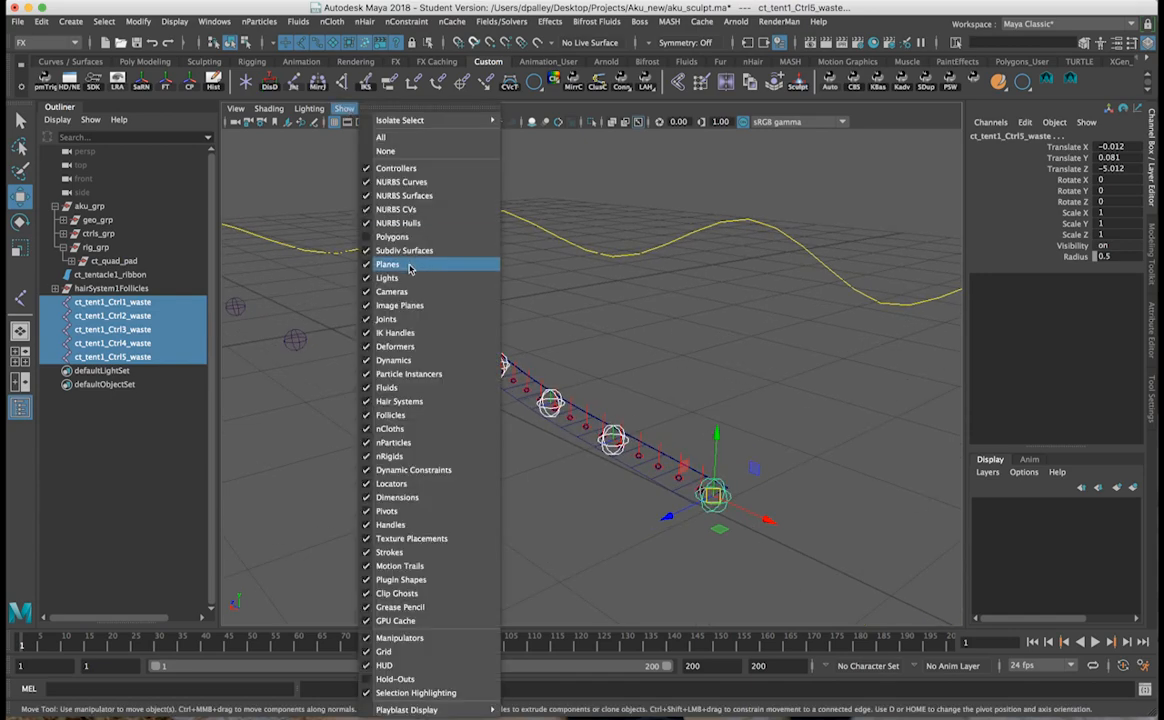
left_click(400, 232)
left_click_drag(648, 313, 470, 330, "alt")
left_click(1113, 147)
type("0")
key("Return")
left_click_drag(529, 377, 658, 333, "alt")
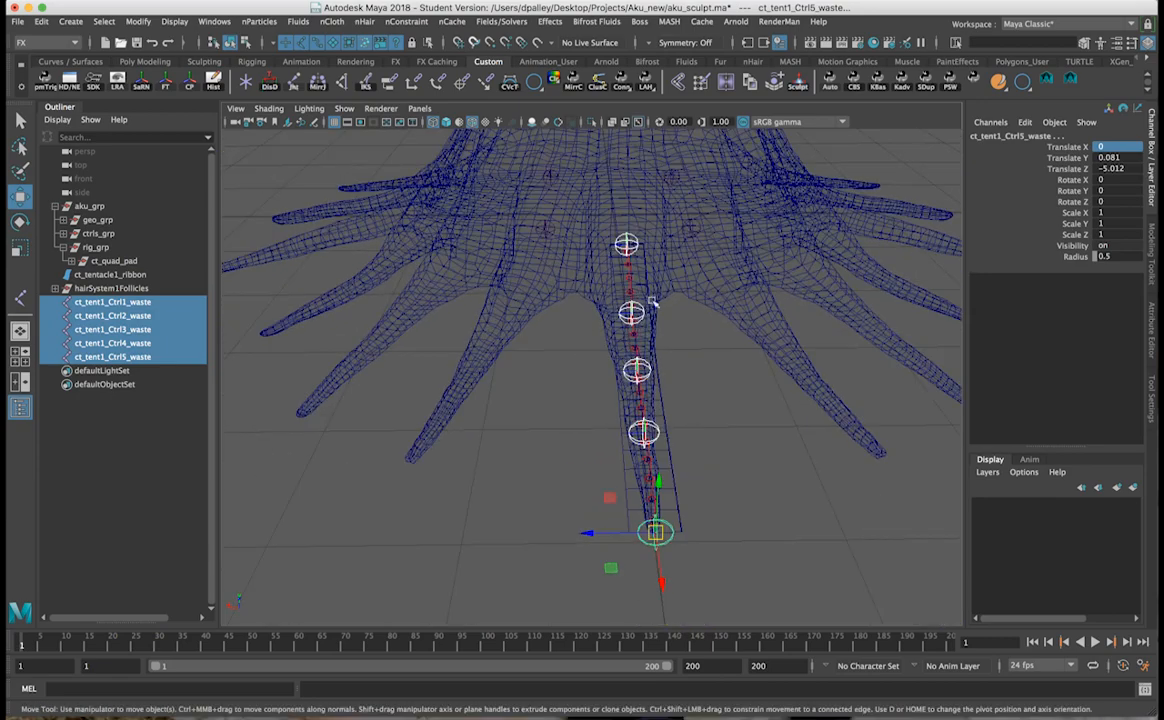
Deselect the joints and create a Dpad (4 Arrows) control curve at the origin.
left_click_drag(590, 363, 650, 437, "alt")
left_click(521, 443)
middle_click_drag(650, 437, 716, 421, "alt")
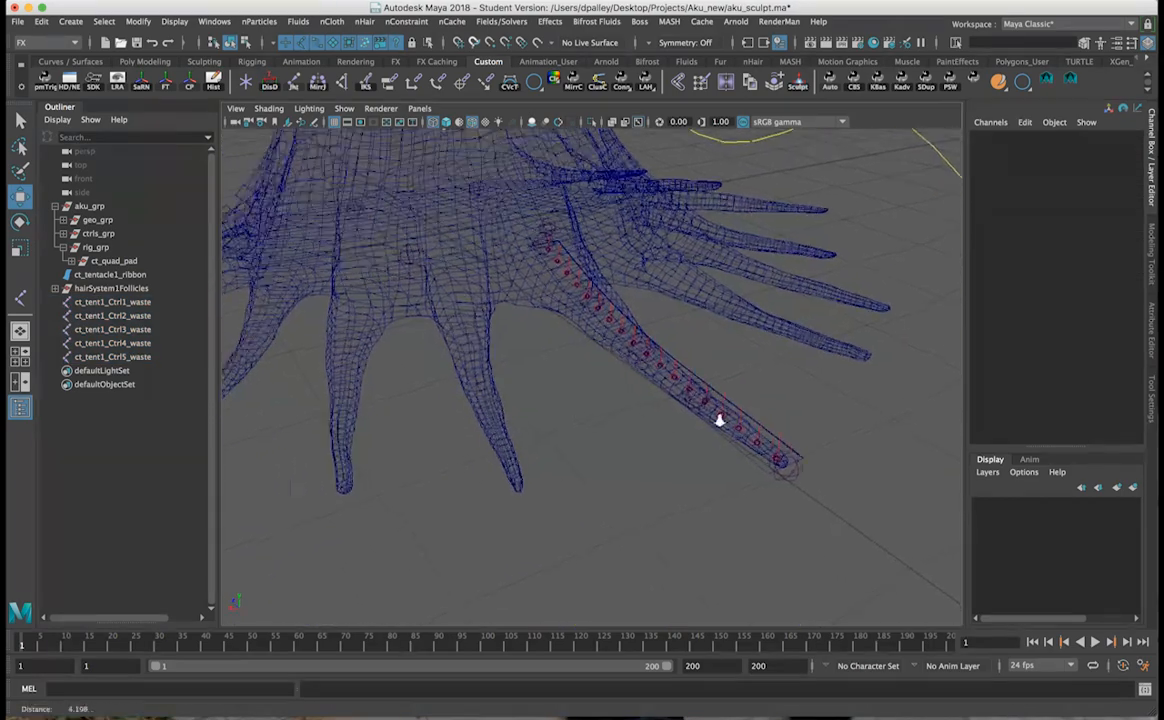
right_click_drag(720, 421, 746, 414, "alt")
right_click_drag(671, 261, 558, 251, "alt")
scroll(558, 251, "up", 2)
mouse_move(566, 262)
left_mouse_down("alt")
mouse_move(527, 252)
mouse_move(600, 244)
mouse_move(587, 286)
mouse_move(468, 286)
mouse_move(640, 315)
mouse_move(603, 307)
mouse_move(577, 242)
left_mouse_up("alt")
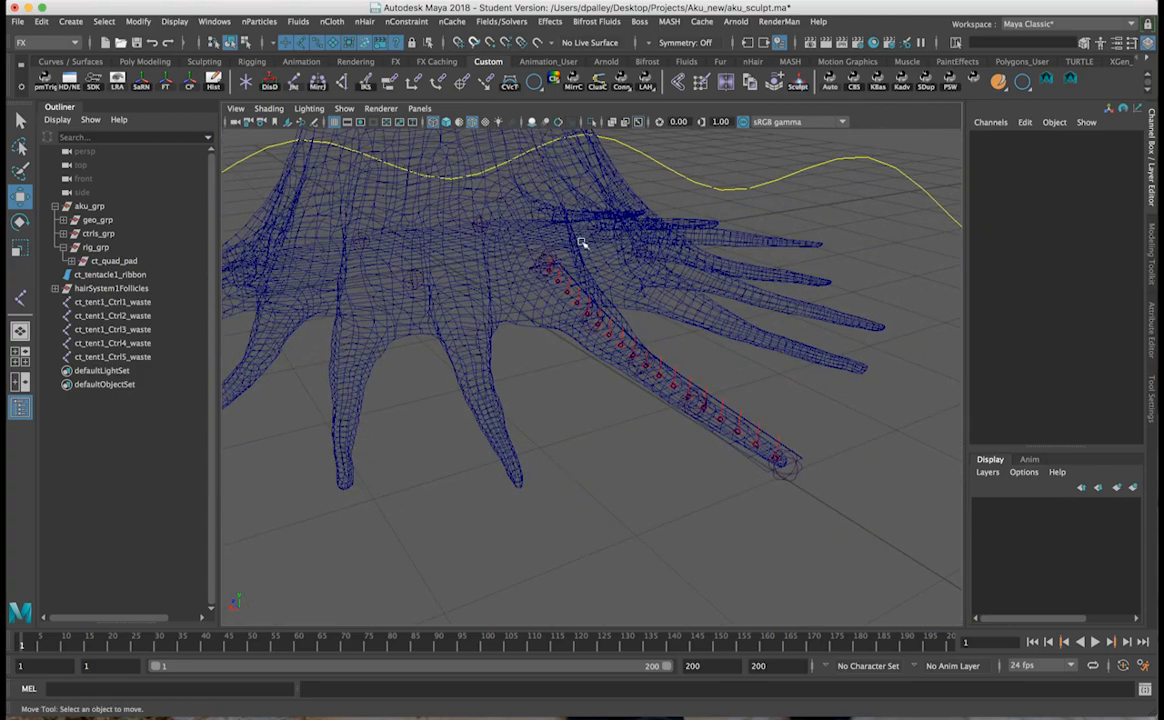
right_click(535, 86)
left_click(535, 93)
right_click(537, 90)
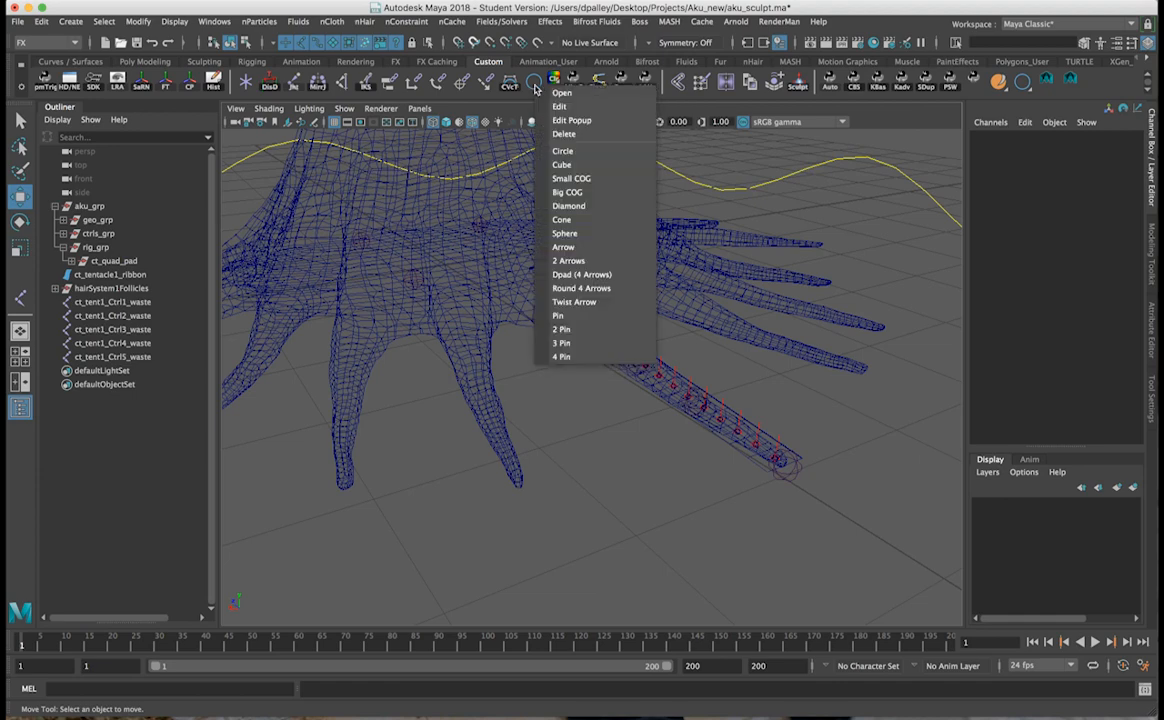
left_click(562, 279)
Hide polygons in the viewport and curve-snap the four-arrow control onto the first joint at the ribbon's base.
left_click_drag(552, 259, 608, 293, "alt")
middle_click_drag(625, 285, 595, 270, "alt")
right_click_drag(595, 270, 655, 300, "alt")
left_click(344, 108)
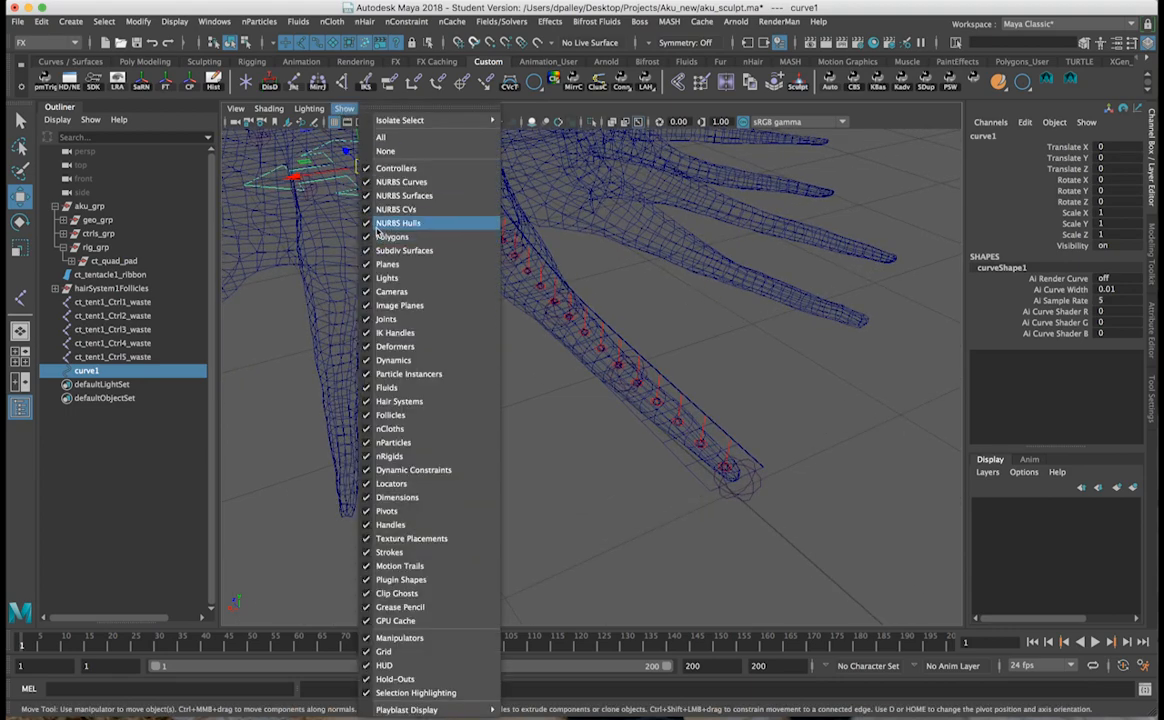
left_click(381, 238)
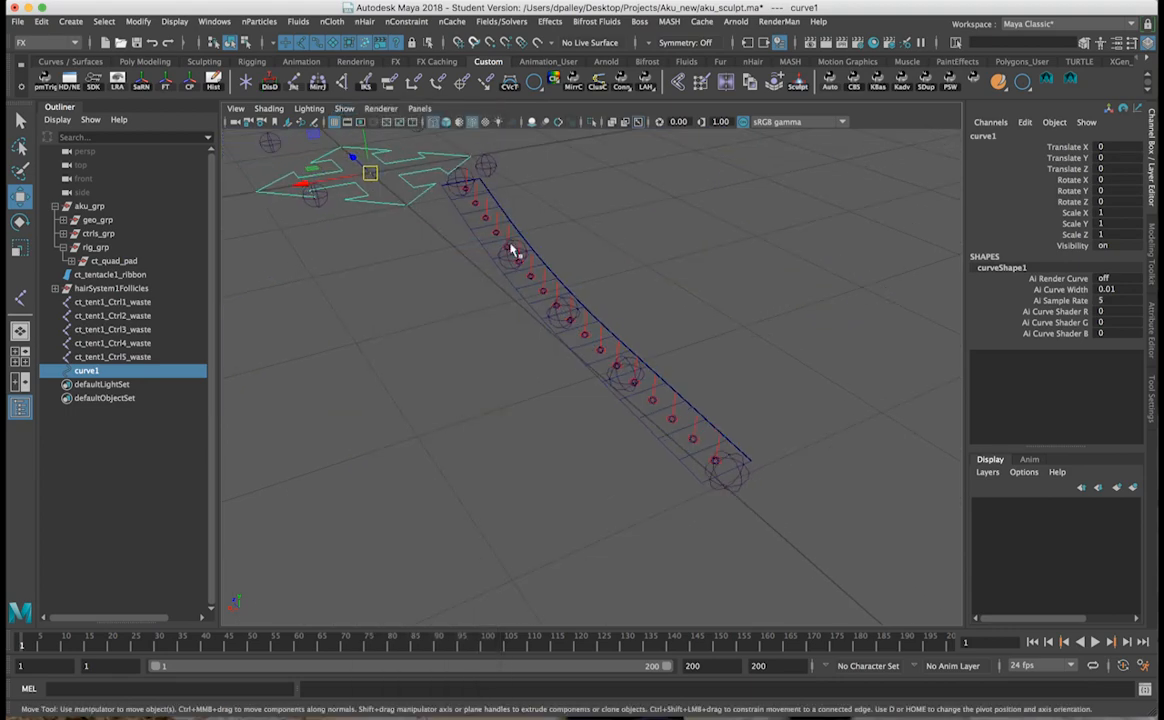
key("c")
middle_click_drag(470, 187, 461, 181)
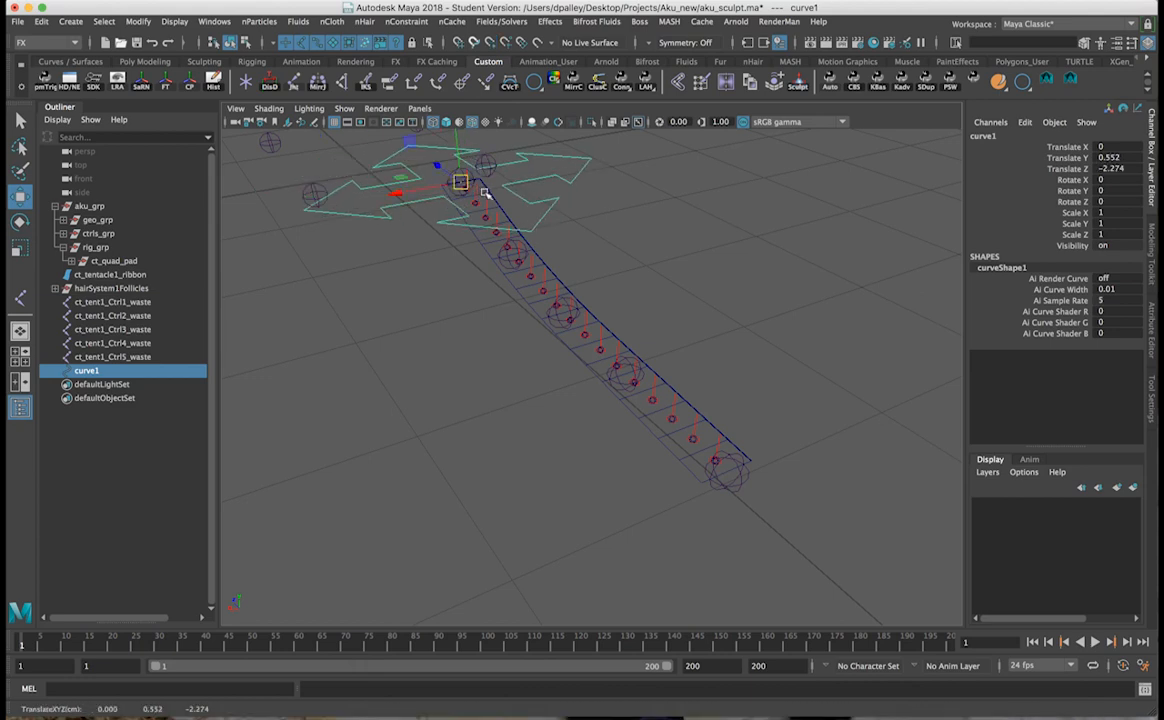
Duplicate the four-arrow control four times and curve-snap one copy onto each of the remaining ribbon joints.
key("ctrl+d")
key("c")
middle_click_drag(479, 240, 514, 250)
left_click_drag(514, 250, 512, 254)
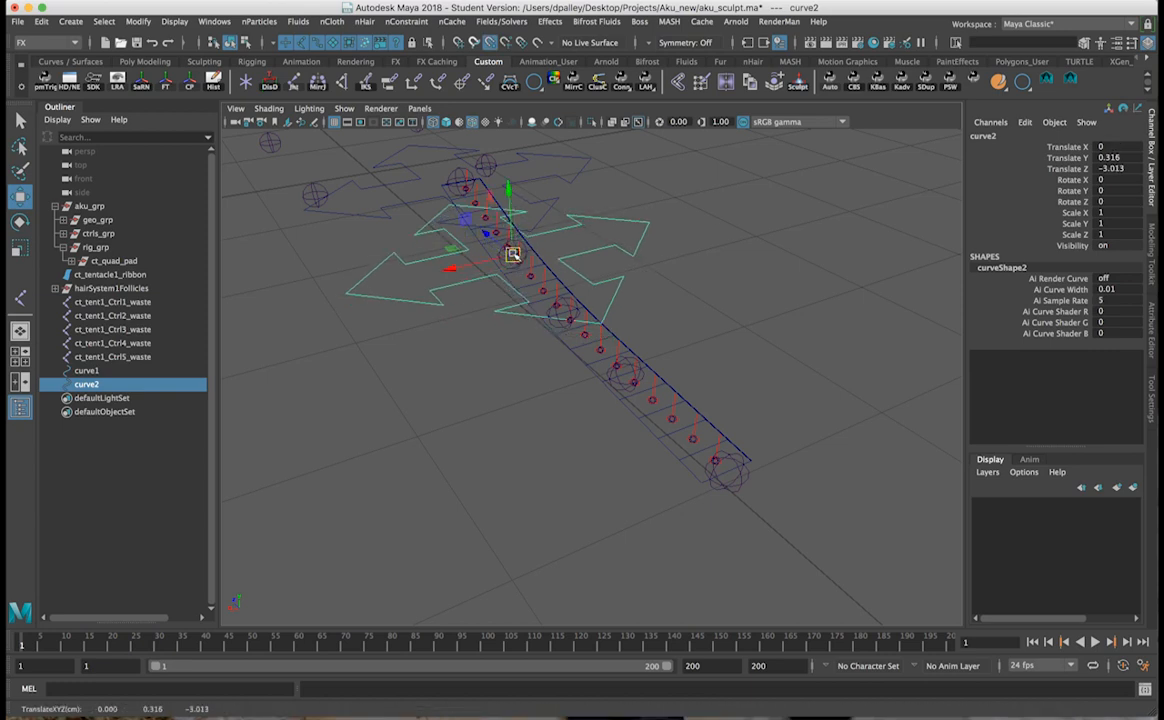
key("ctrl+d")
left_click_drag(512, 254, 730, 473)
key("ctrl+d")
key("ctrl+d")
right_click_drag(648, 425, 592, 426, "alt")
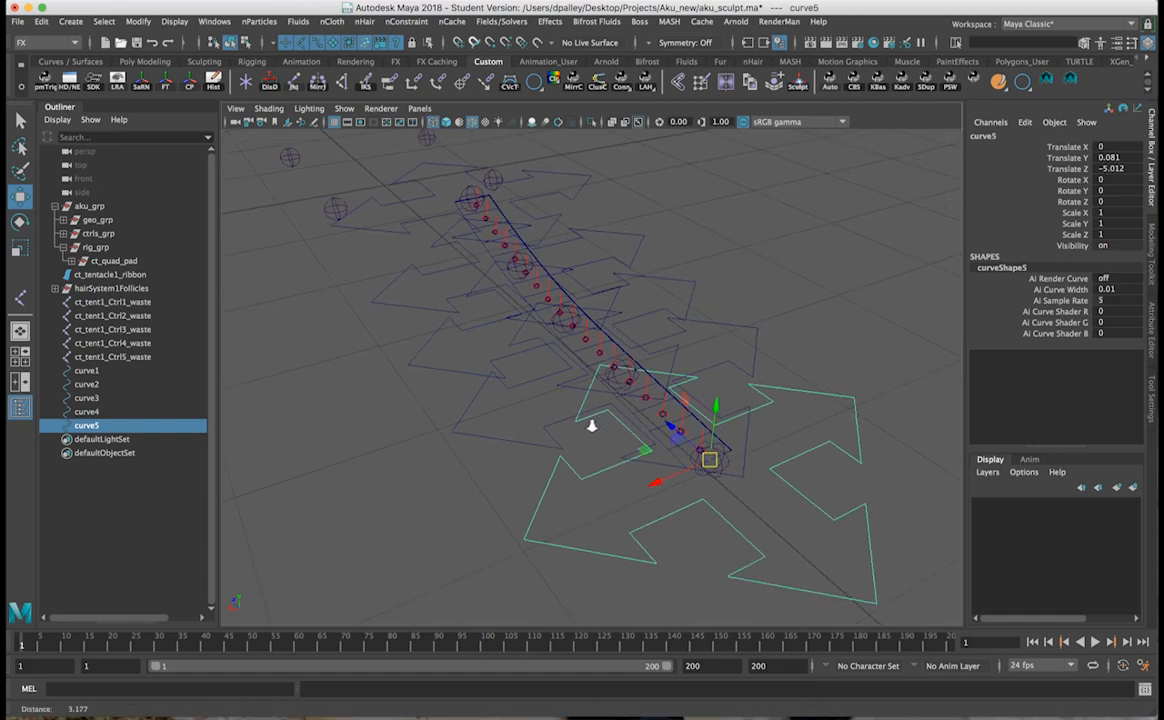
Rotate all five control curves to -90 in X so they stand upright across the ribbon.
left_click_drag(120, 371, 125, 426)
key("f")
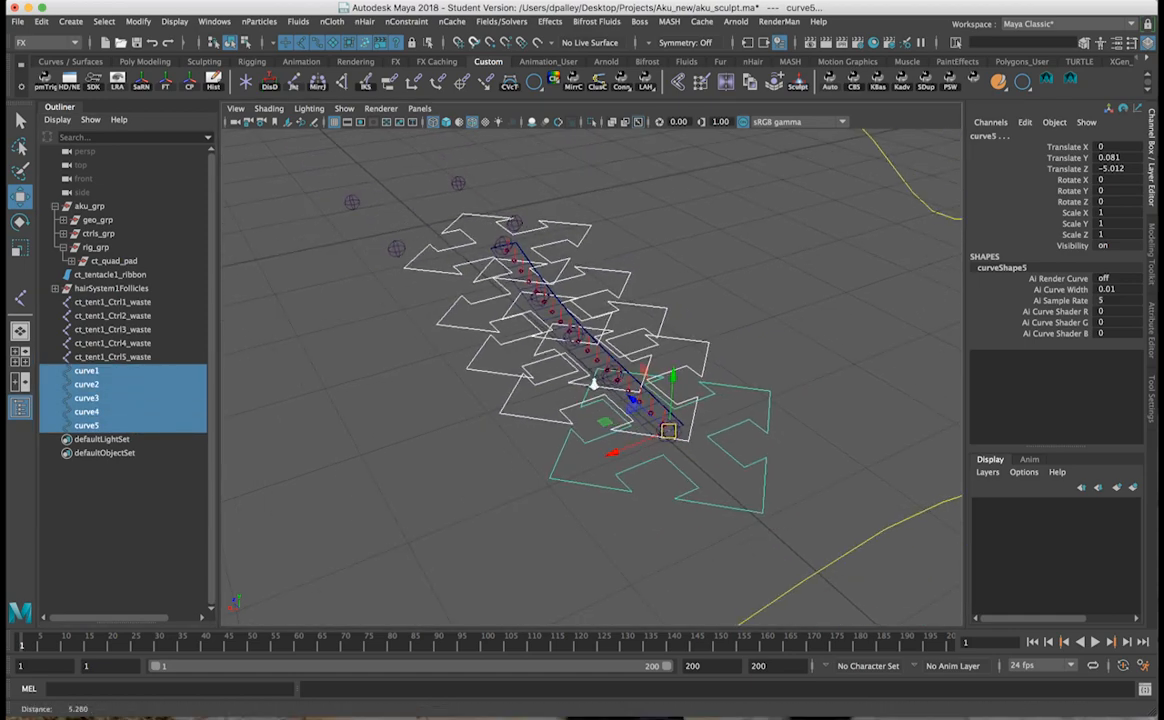
key("e")
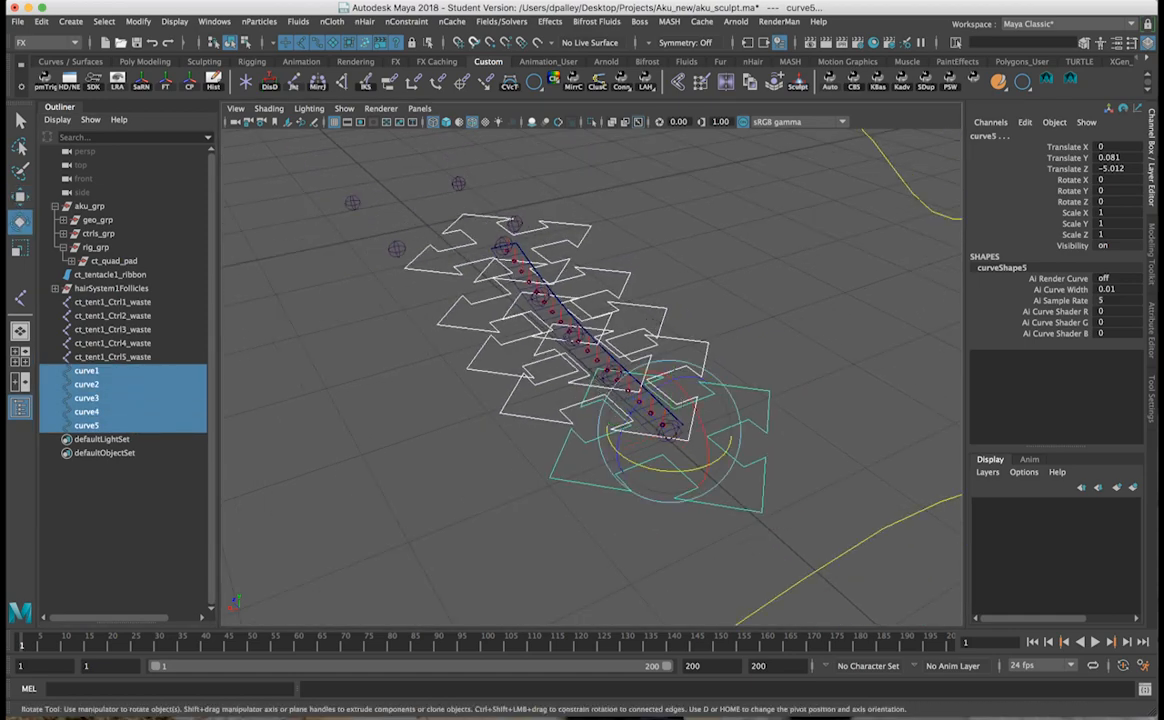
left_click_drag(689, 397, 703, 470)
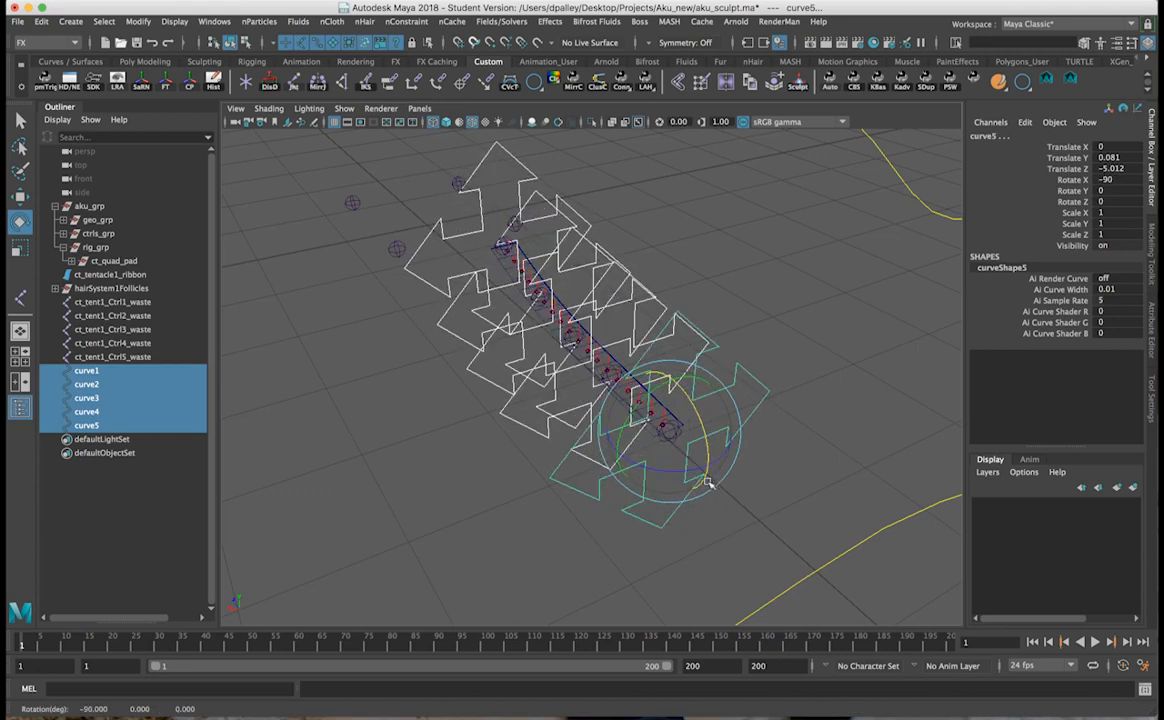
right_click_drag(711, 482, 577, 463, "alt")
left_click_drag(577, 463, 645, 430, "alt")
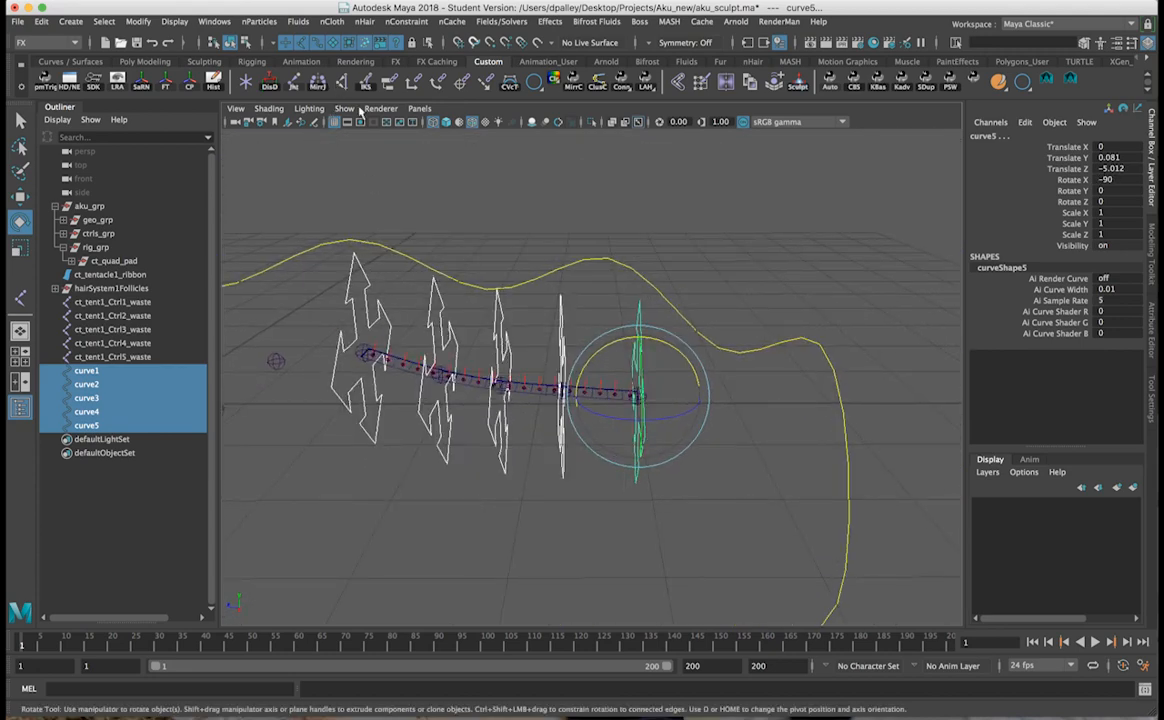
Show polygons again, freeze the transformations of the rotated control curves and display the model shaded.
left_click(360, 109)
left_click(390, 215)
left_click(165, 82)
mouse_move(600, 420)
left_mouse_down("alt")
mouse_move(480, 400)
mouse_move(520, 470)
mouse_move(592, 304)
mouse_move(418, 291)
mouse_move(432, 299)
mouse_move(305, 335)
mouse_move(290, 355)
left_mouse_up("alt")
key("5")
left_click_drag(457, 320, 445, 292, "alt")
right_click_drag(450, 300, 540, 355, "alt")
middle_click_drag(540, 365, 597, 424, "alt")
left_click_drag(597, 424, 355, 372, "alt")
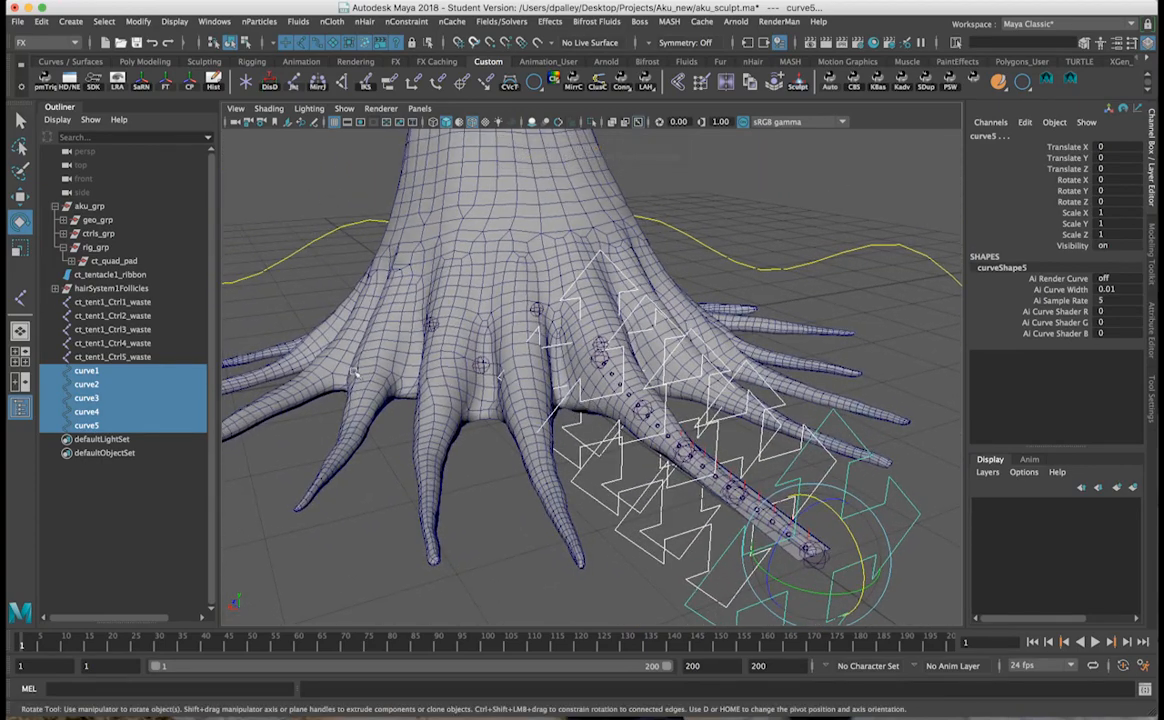
Scale all five control curves uniformly to about 0.744 to fit closer around the tentacle.
key("r")
left_click_drag(813, 553, 815, 316)
middle_click_drag(643, 333, 530, 285, "alt")
left_click(566, 297)
left_click(110, 426, "shift")
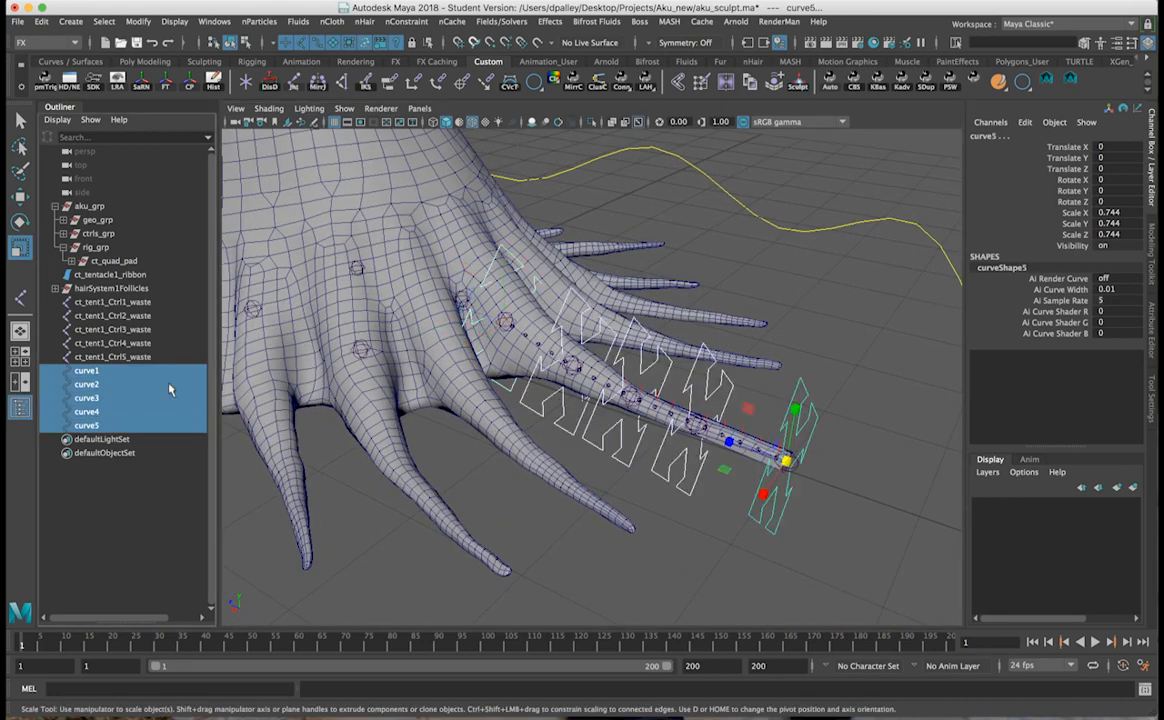
Check the base control around the tentacle, then freeze the new scale of all five control curves.
left_click(521, 263)
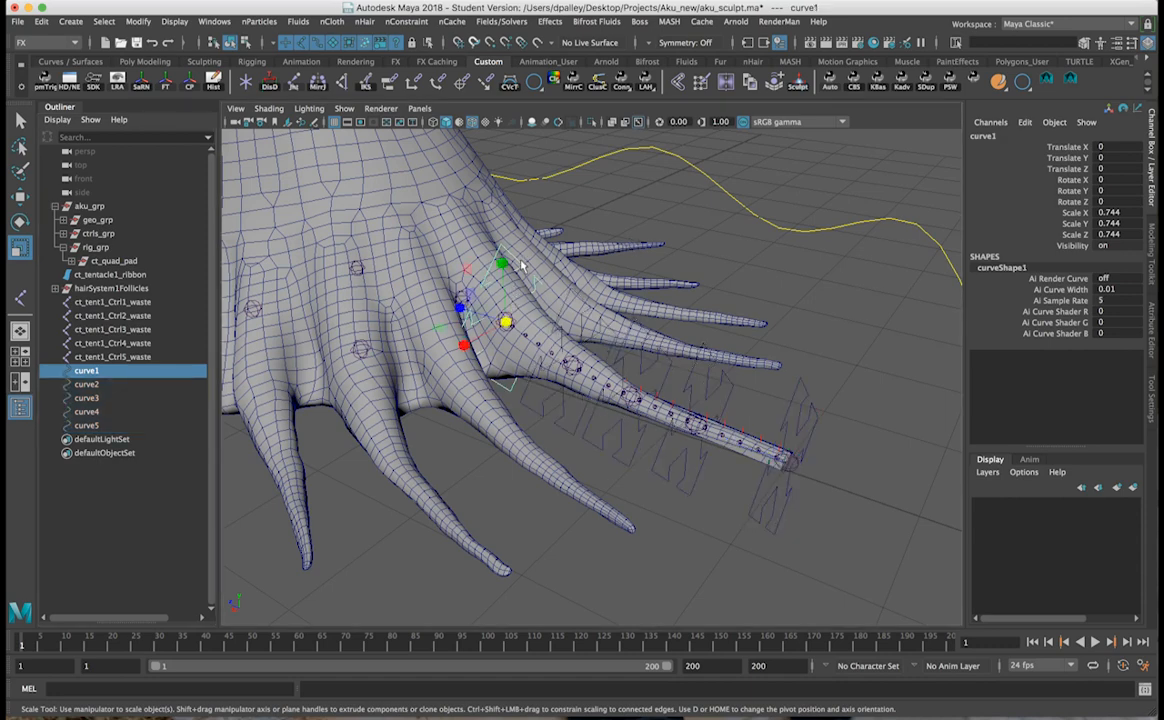
left_click_drag(523, 302, 550, 316, "alt")
key("w")
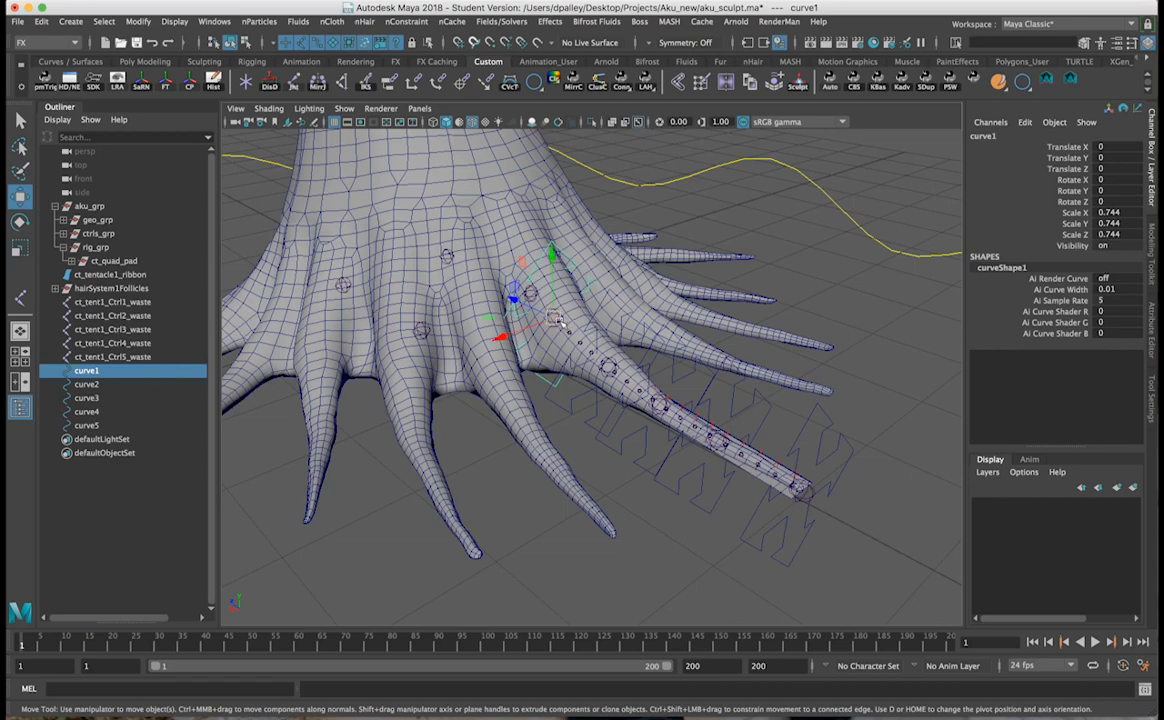
left_click_drag(600, 333, 647, 332, "alt")
scroll(647, 332, "up", 2)
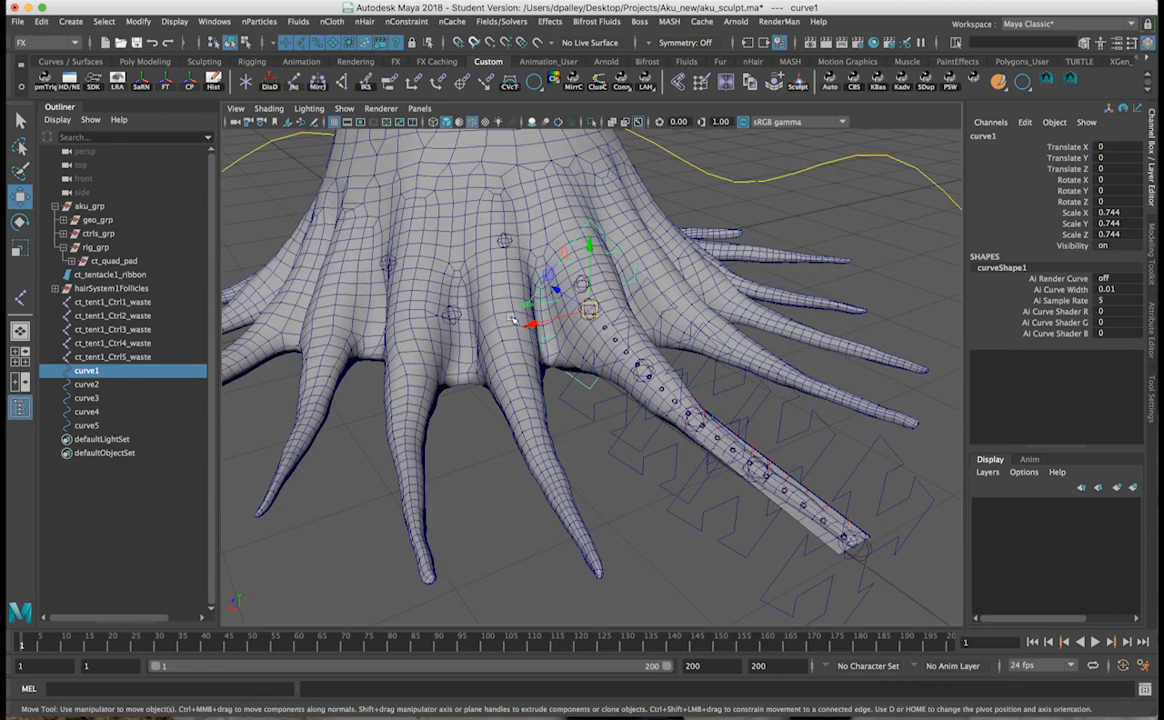
left_click_drag(475, 307, 574, 314, "alt")
left_click_drag(649, 325, 258, 381, "alt")
left_click_drag(108, 375, 116, 425)
left_click(166, 84)
Scale the second and fourth control curves, curve2 and curve4, uniformly to about 0.573.
left_click_drag(643, 440, 690, 438, "alt")
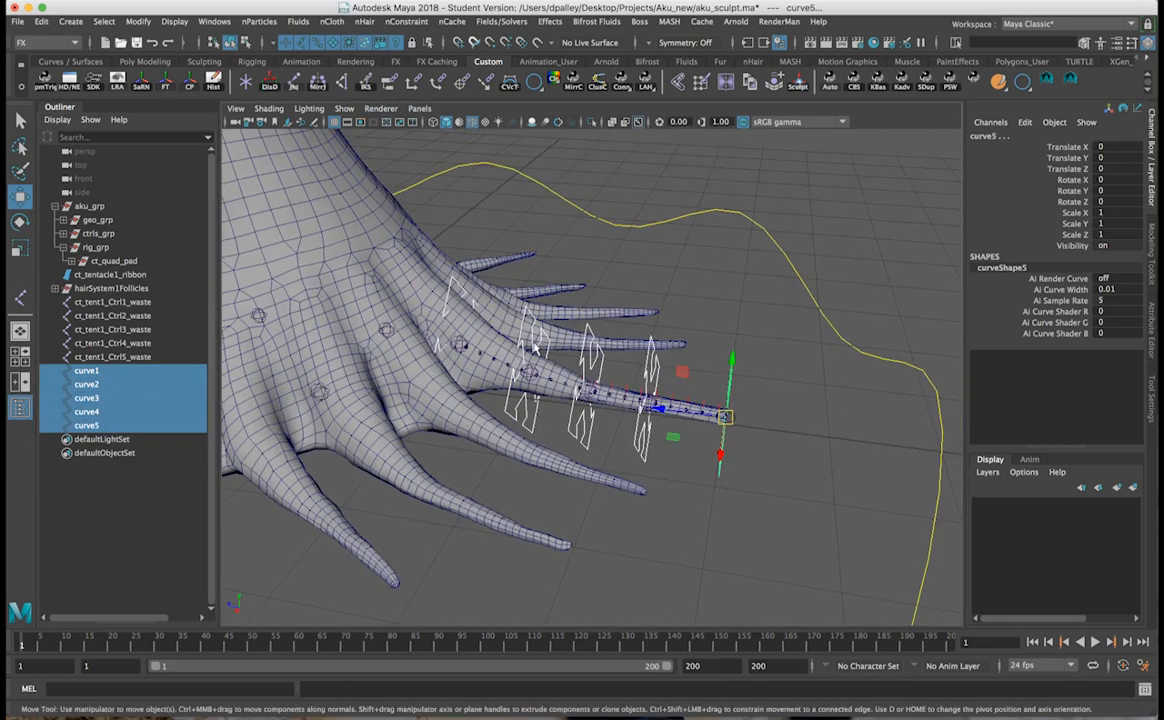
left_click(535, 347)
left_click(660, 372, "shift")
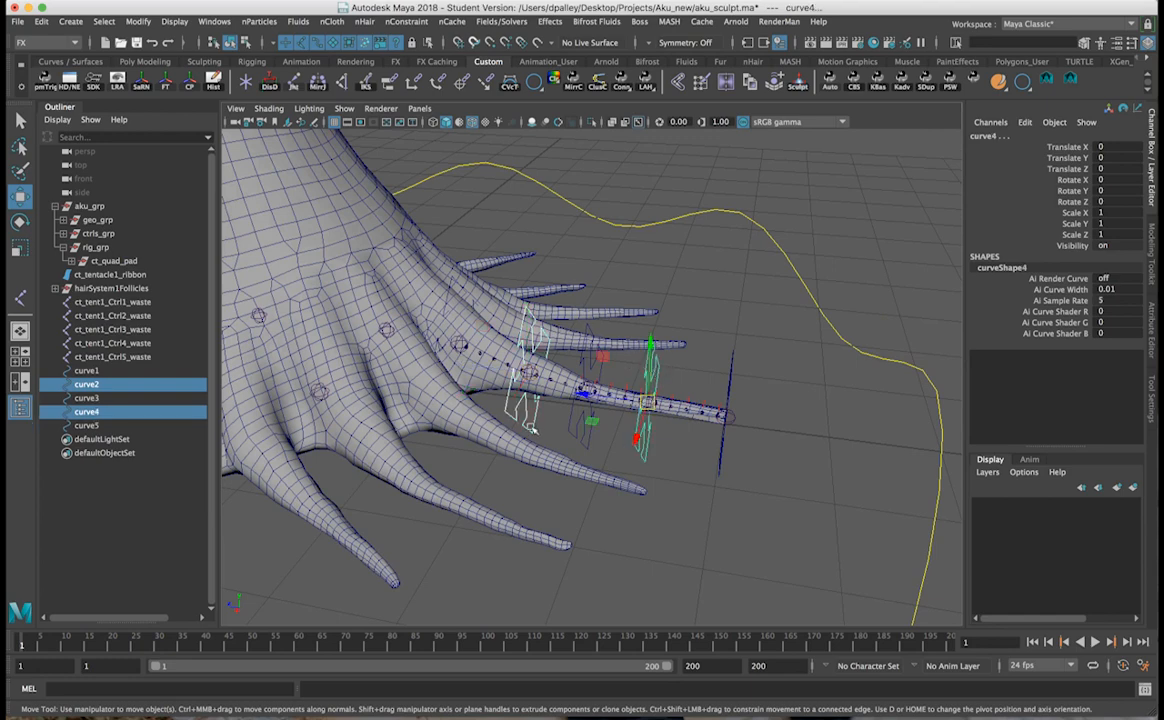
key("r")
left_click_drag(648, 403, 555, 365)
left_click_drag(610, 400, 690, 420)
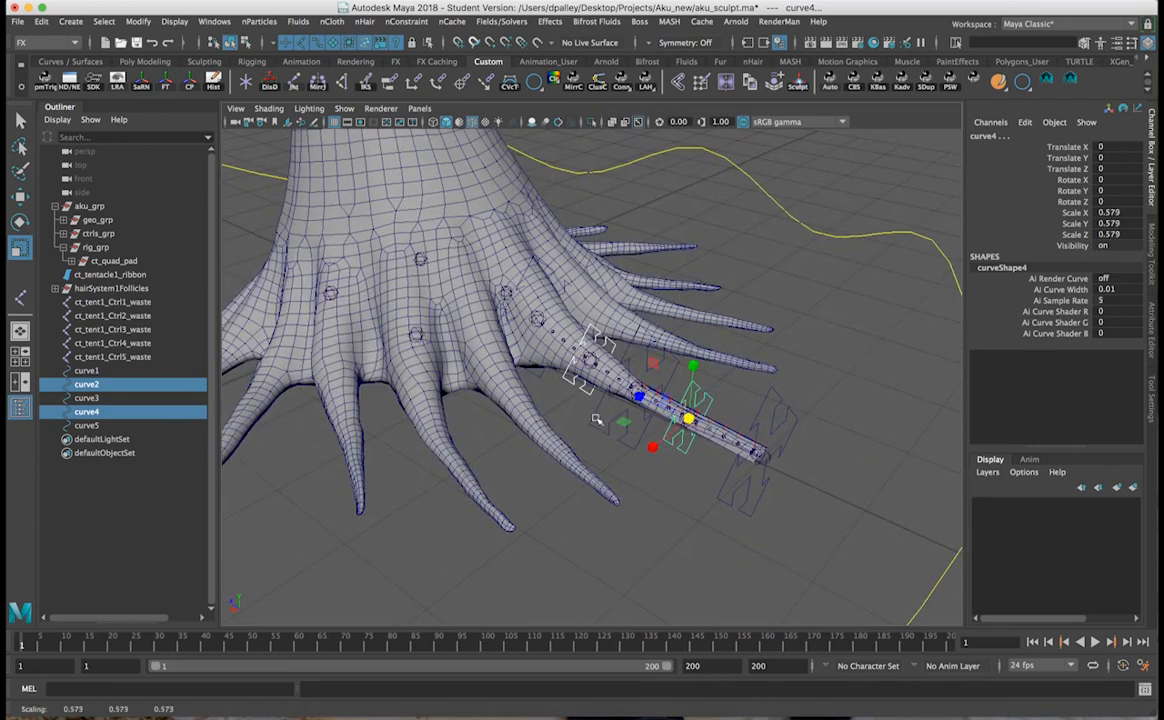
Scale the third and fifth control curves, curve3 and curve5, uniformly to about 0.645.
left_click(714, 487)
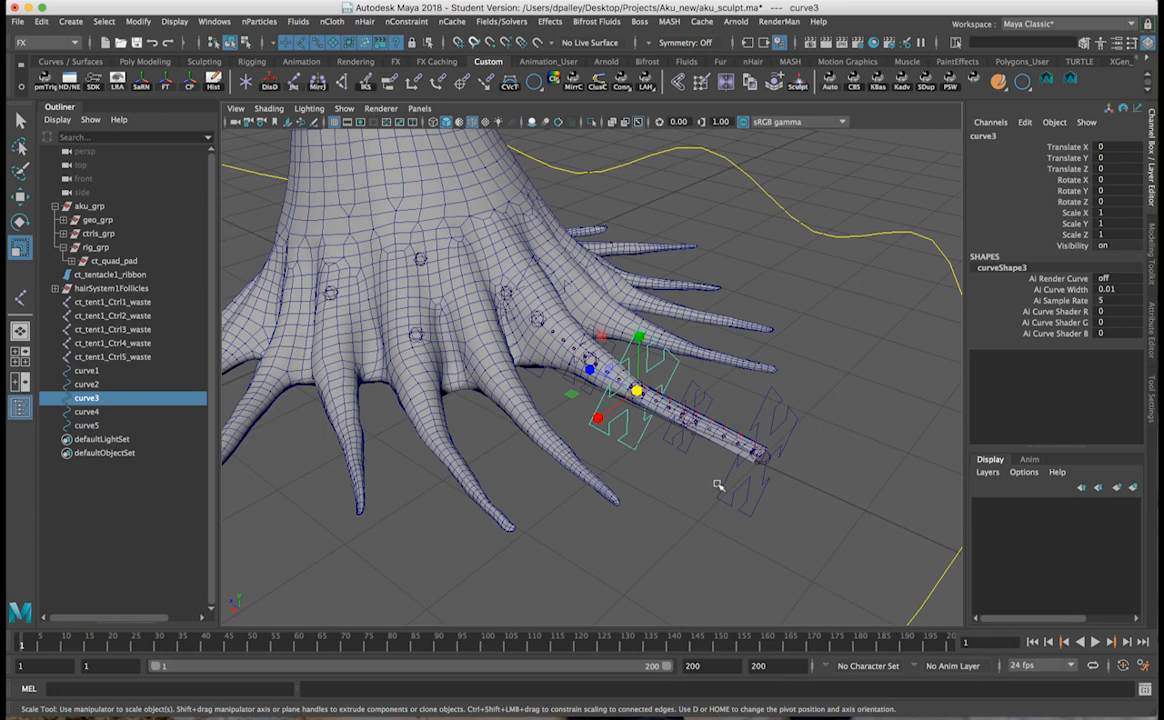
left_click(748, 515, "shift")
left_click_drag(760, 457, 549, 449)
Shrink curve2 slightly to a uniform scale of about 0.556.
left_click(829, 534)
left_click(682, 472)
left_click(547, 428)
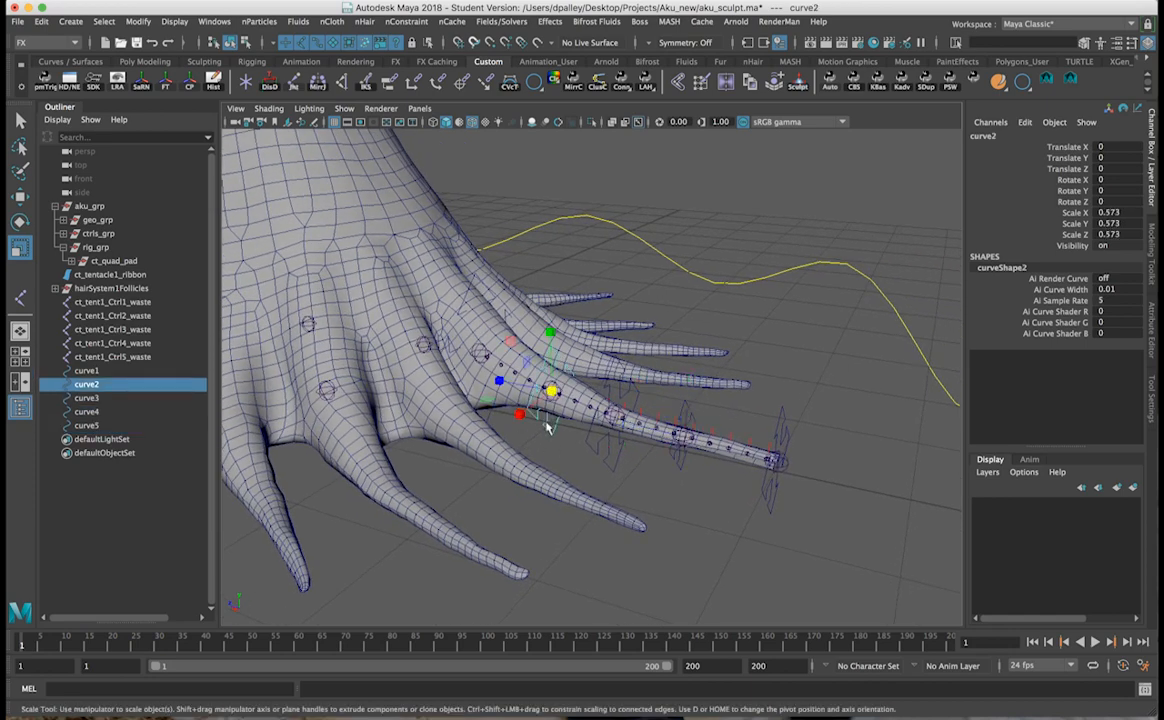
left_click_drag(552, 391, 550, 391)
Freeze the transformations of curve1 through curve5 following their individual resizing.
left_click_drag(674, 452, 577, 424, "alt")
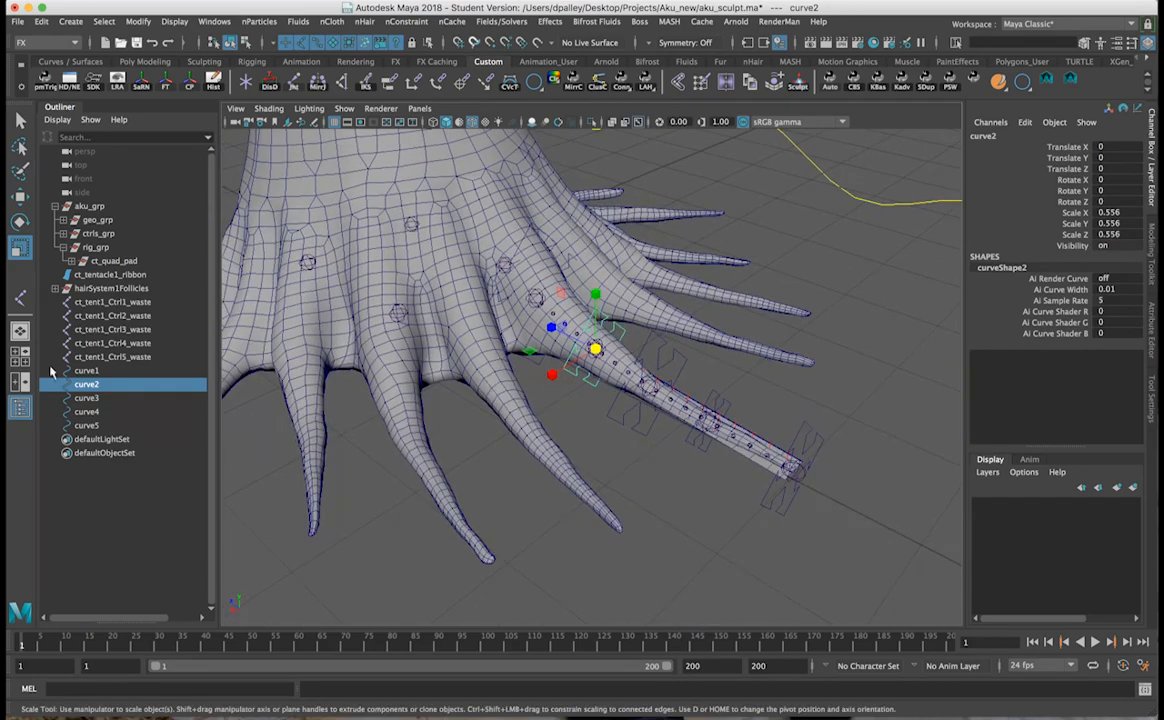
left_click_drag(97, 372, 95, 426)
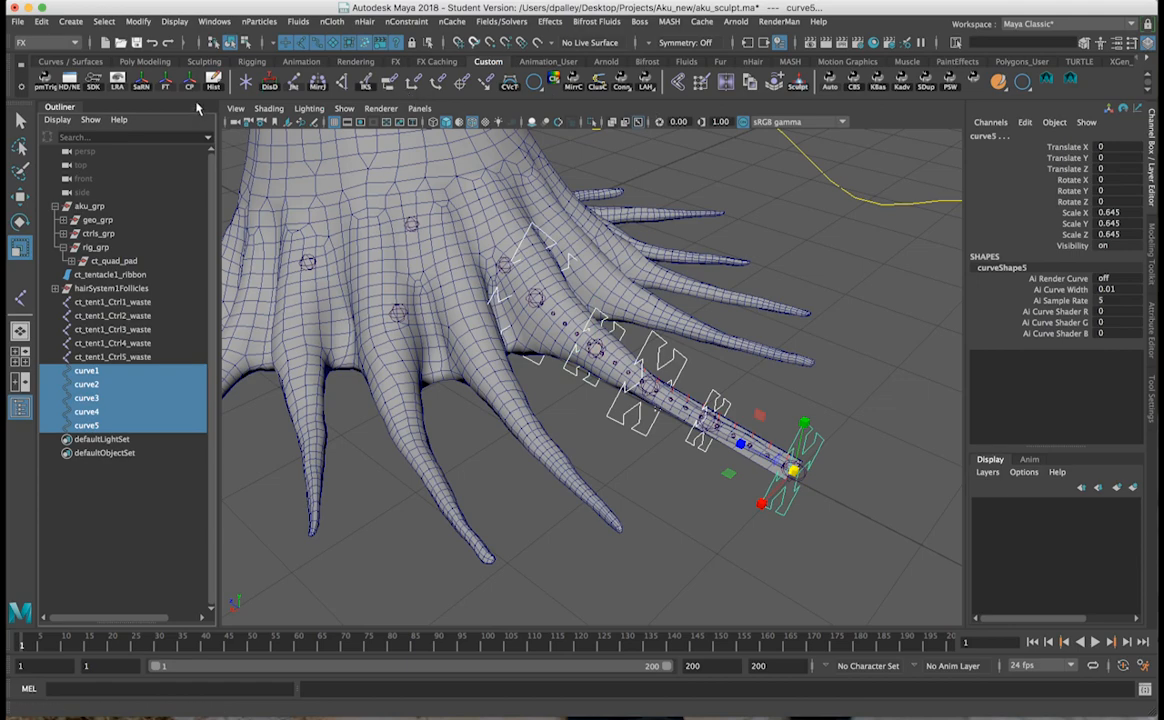
left_click(165, 85)
right_click_drag(817, 423, 806, 425, "alt")
mouse_move(806, 425)
left_mouse_down("alt")
mouse_move(790, 430)
mouse_move(847, 483)
mouse_move(795, 440)
left_mouse_up("alt")
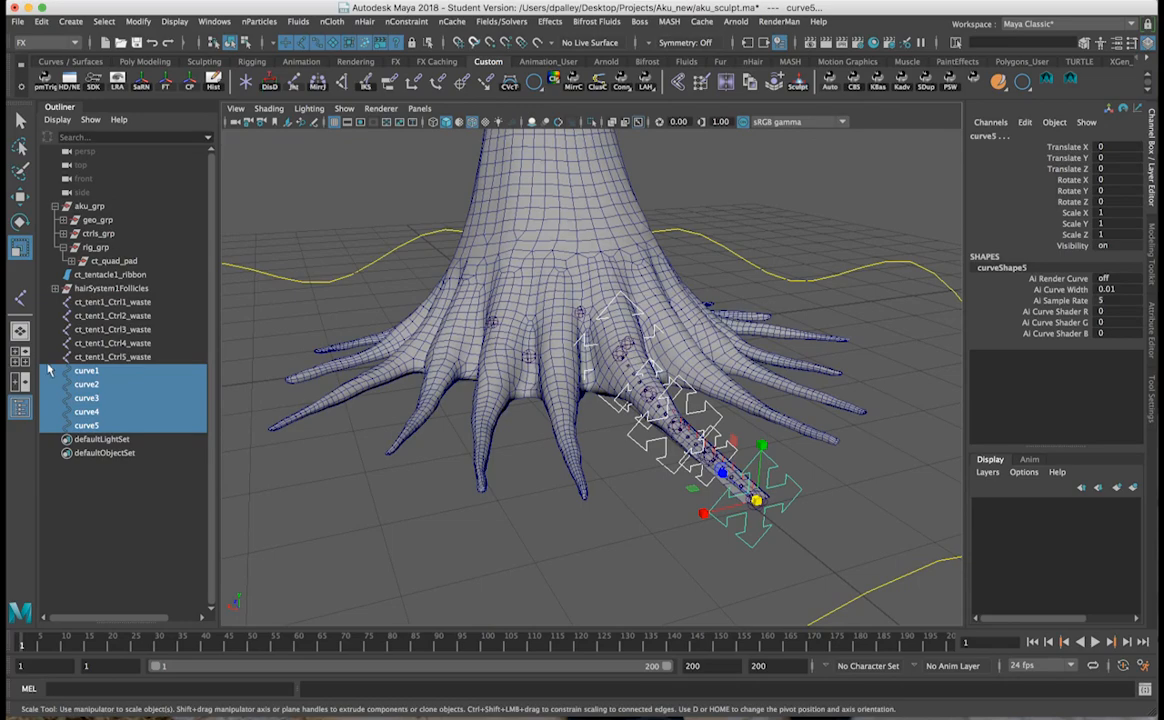
Examine from several angles how curve1 sits and is oriented around the first control joint of the centre tentacle.
left_click(87, 373)
left_click_drag(444, 408, 640, 425, "alt")
right_click_drag(640, 425, 675, 428, "alt")
left_click_drag(600, 420, 491, 409, "alt")
key("w")
right_click_drag(491, 409, 695, 418, "alt")
left_click_drag(602, 348, 667, 357, "alt")
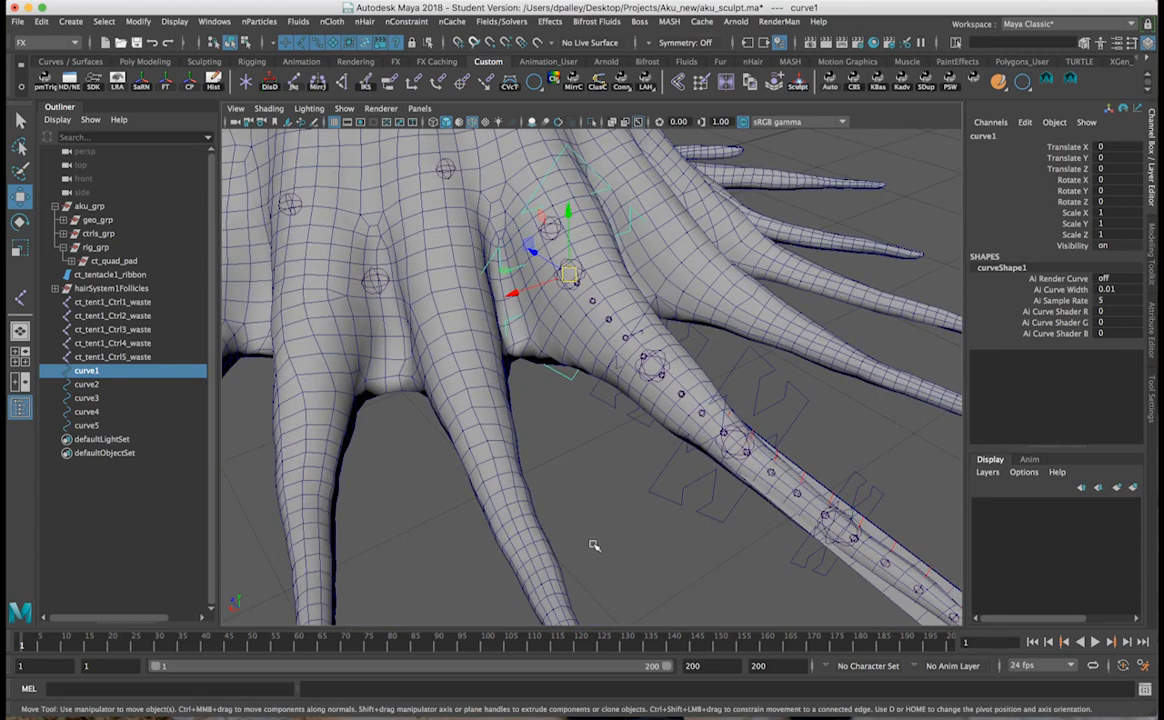
left_click(582, 478)
left_click_drag(562, 371, 610, 457, "alt")
left_click_drag(569, 386, 609, 211, "alt")
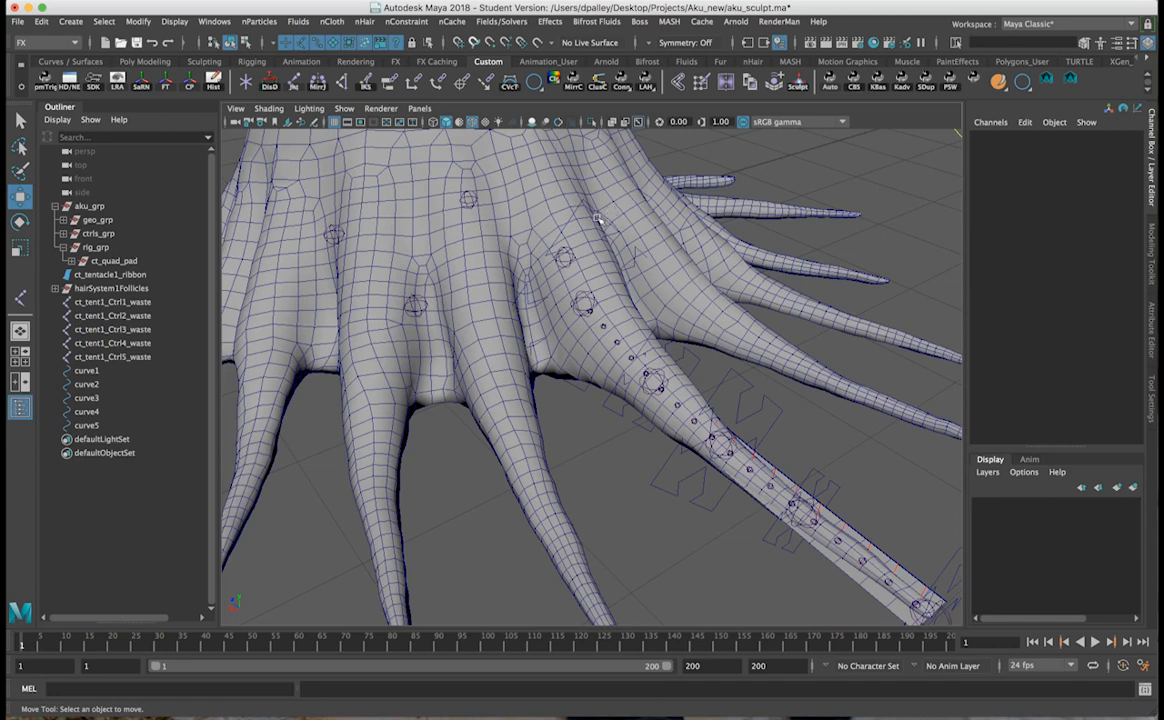
left_click(593, 207)
scroll(681, 351, "down", 3)
left_click_drag(676, 355, 578, 344, "alt")
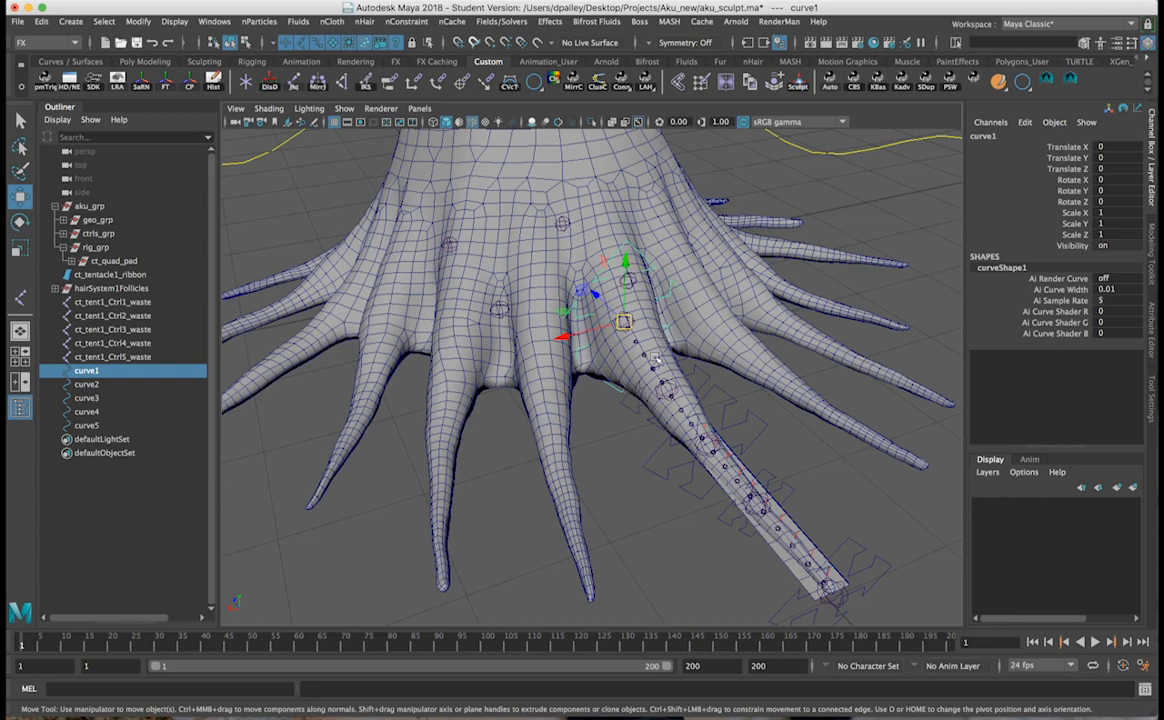
left_click_drag(690, 352, 631, 390, "alt")
right_click_drag(631, 390, 725, 423, "alt")
left_click_drag(725, 423, 412, 347, "alt")
With nothing selected, create an empty null group and nest it inside a second group.
left_click(590, 457)
key("ctrl+g")
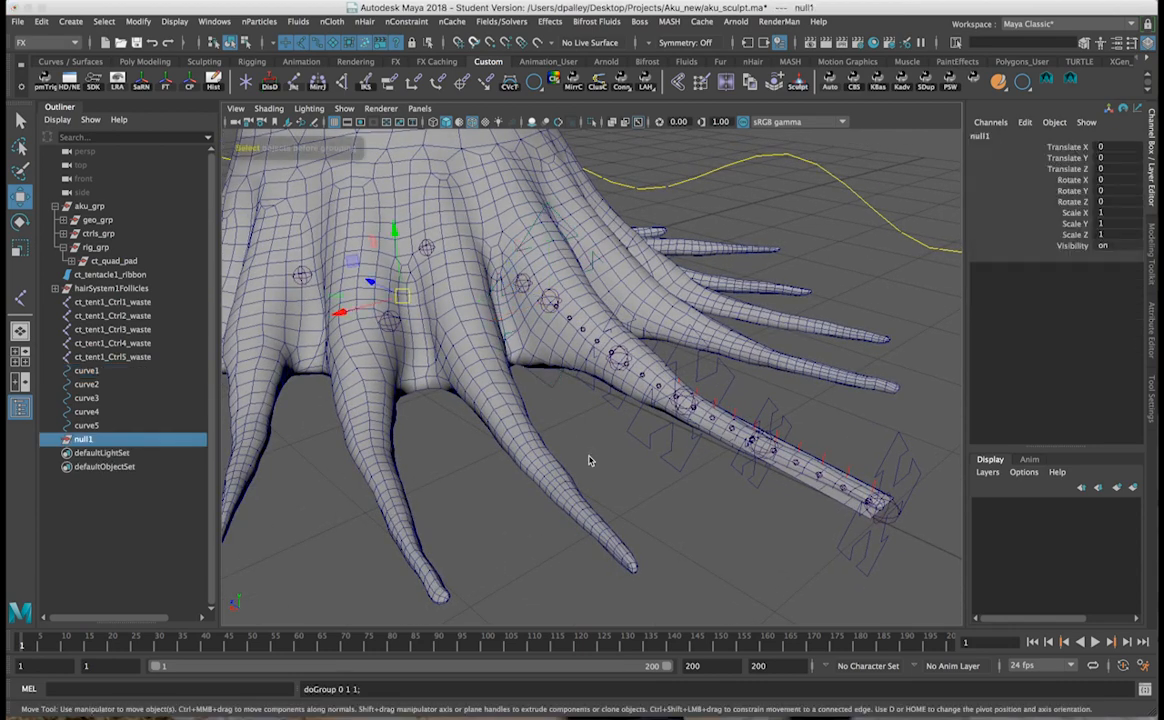
left_click(56, 440)
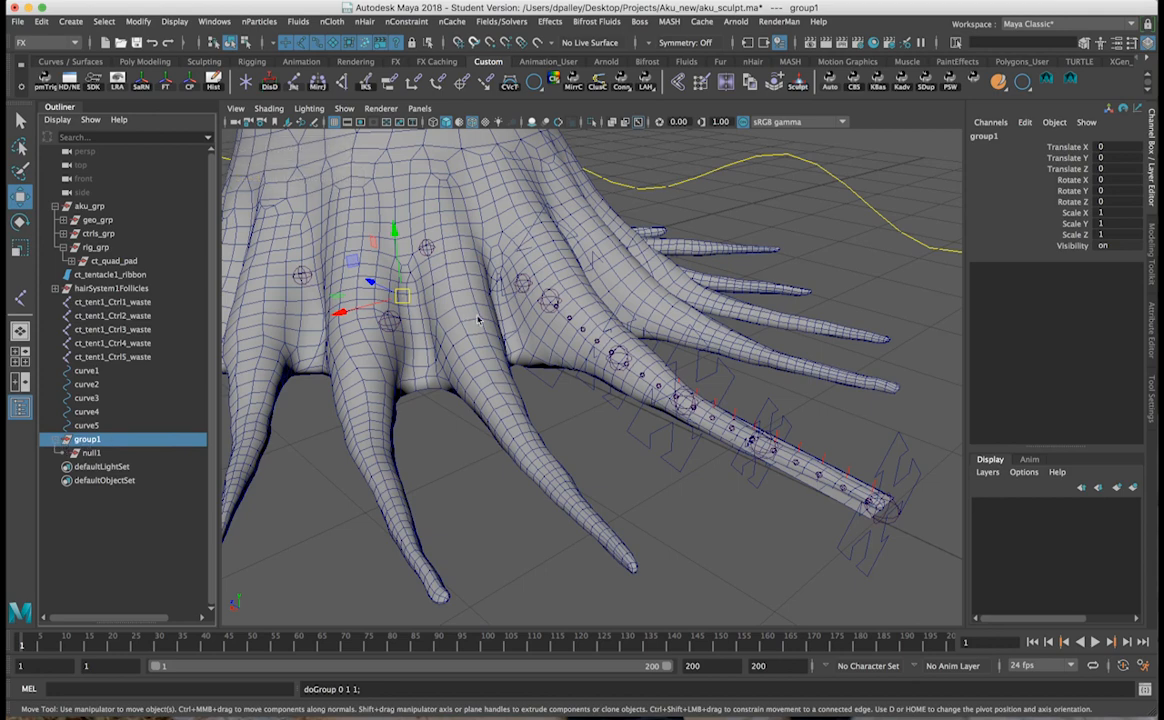
Align group1 to the ct_tent1_Ctrl1_waste joint with a parent constraint, and delete that constraint.
left_click(551, 302)
left_click(87, 439, "ctrl")
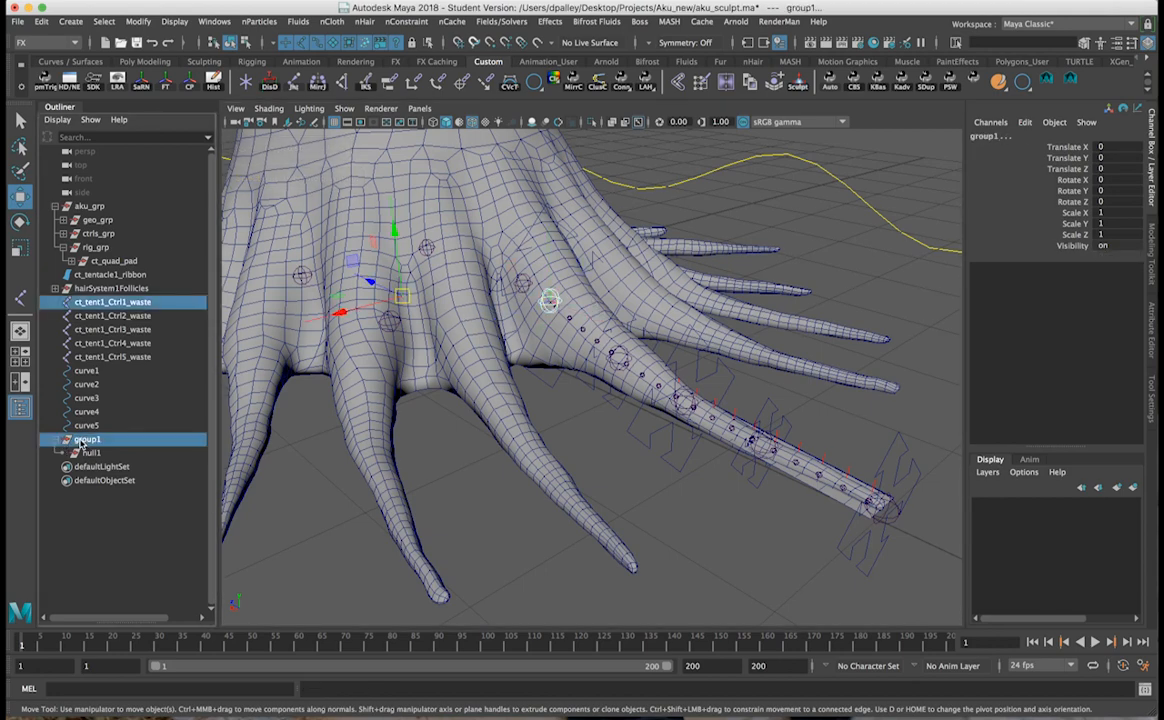
left_click(390, 86)
left_click_drag(640, 365, 392, 444, "alt")
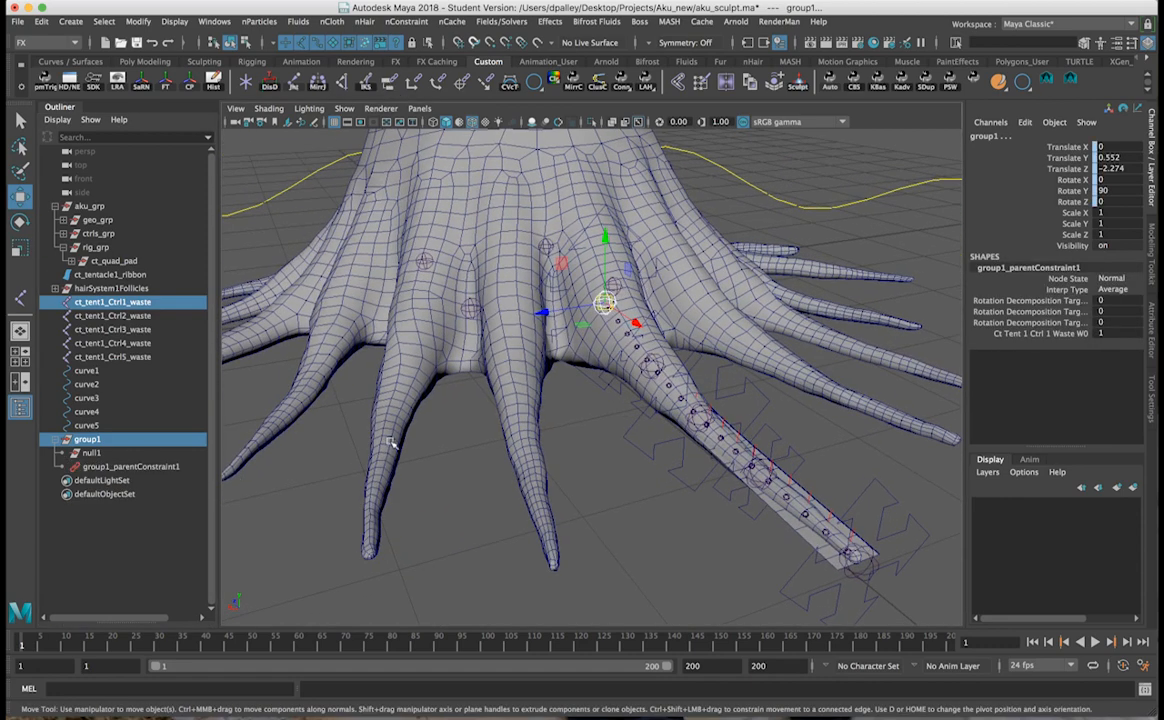
left_click(102, 466)
key("Delete")
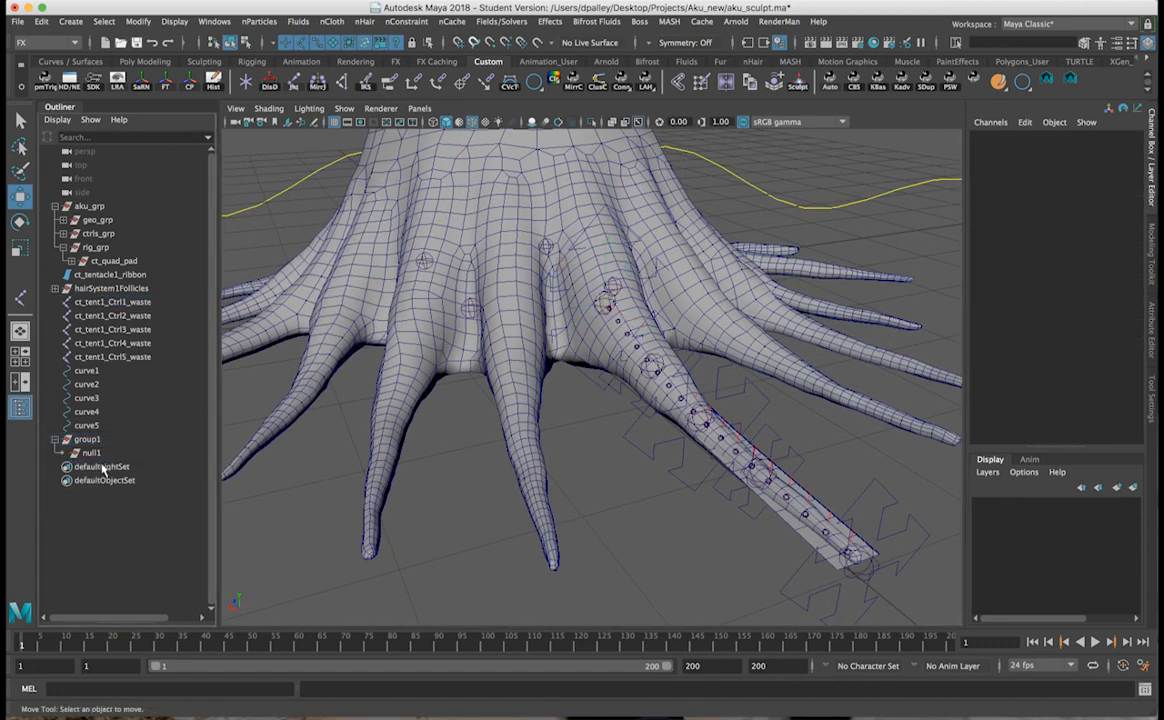
Parent curve1 under null1 inside group1 and freeze the curve's transformations.
left_click(87, 371)
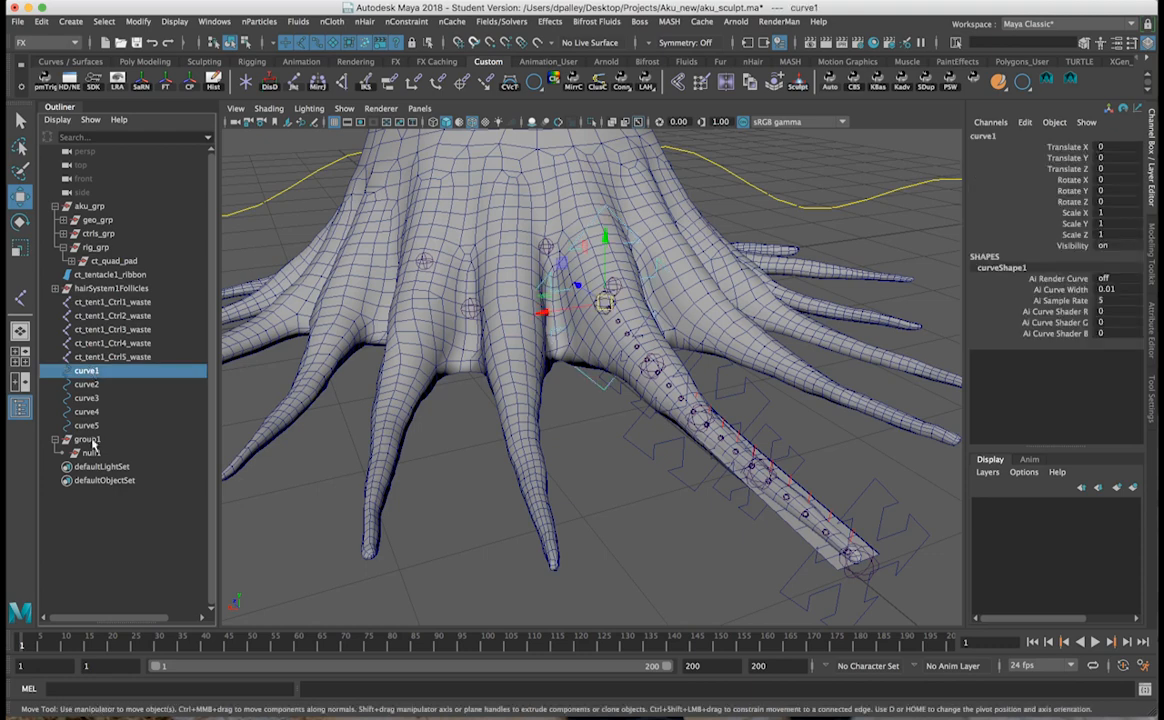
left_click(95, 453, "ctrl")
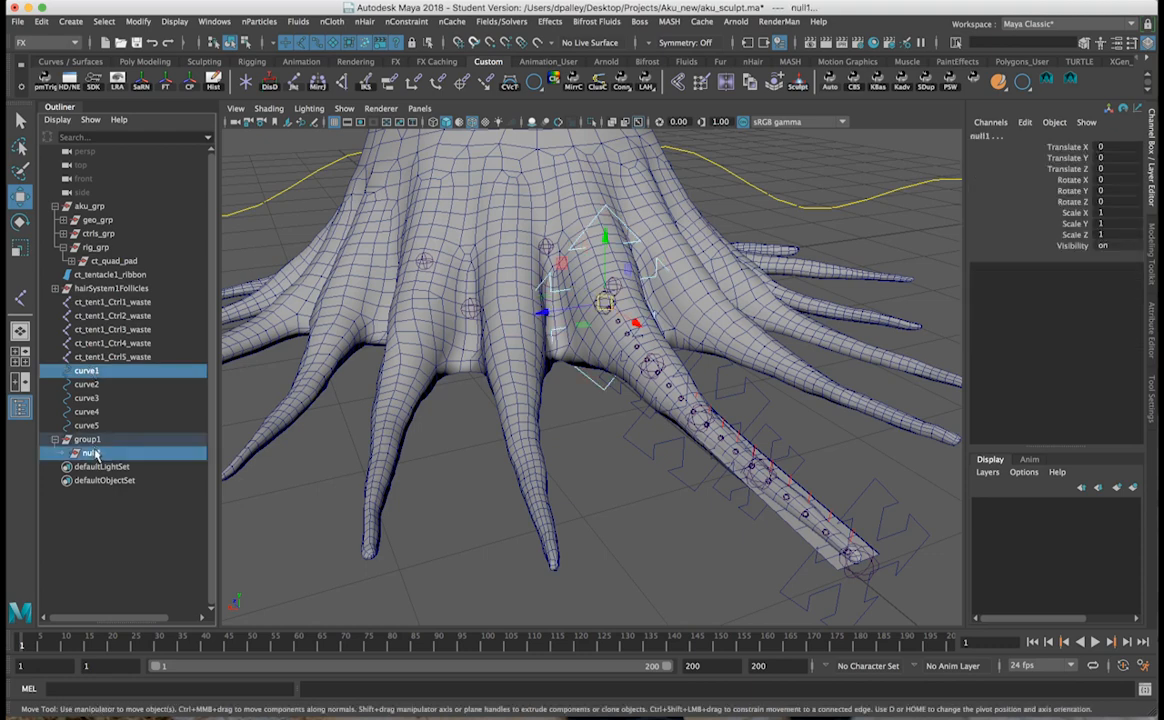
key("p")
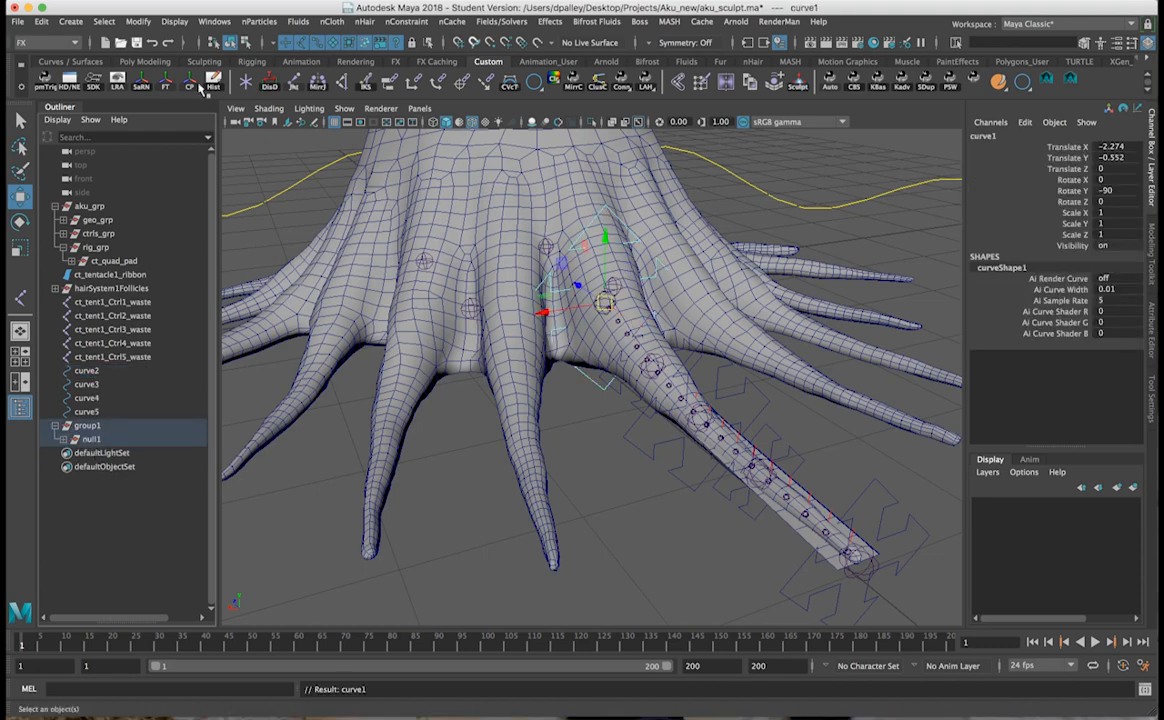
left_click_drag(446, 260, 605, 415, "alt")
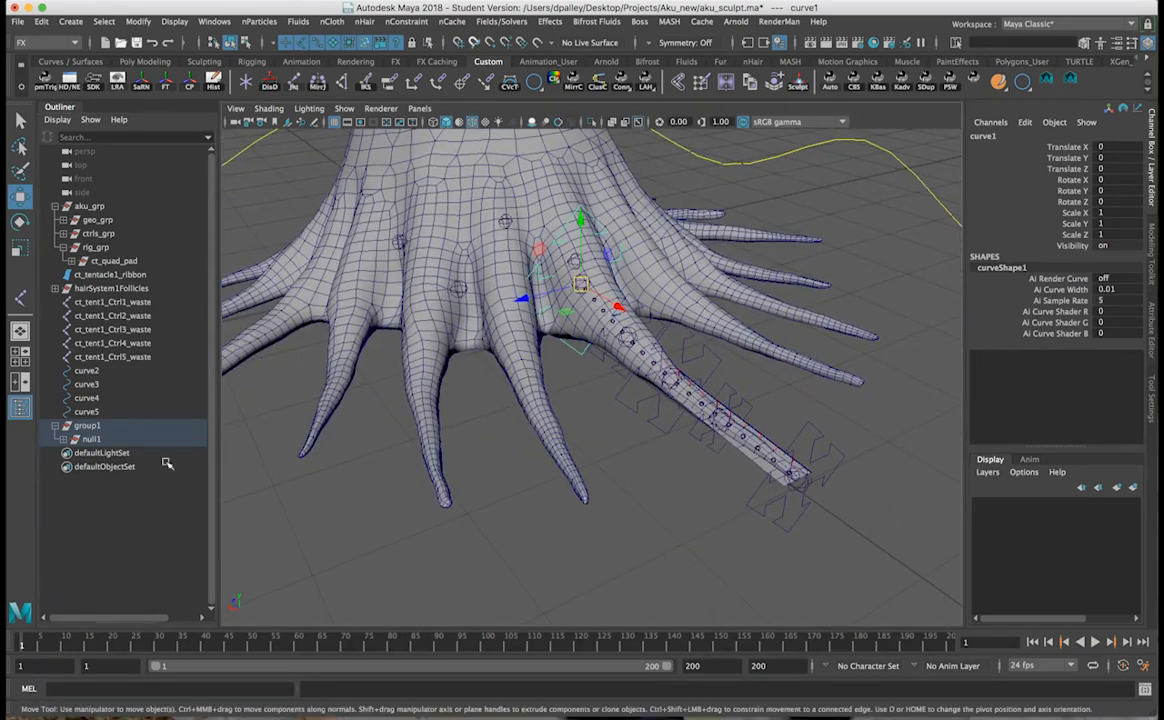
left_click(64, 439)
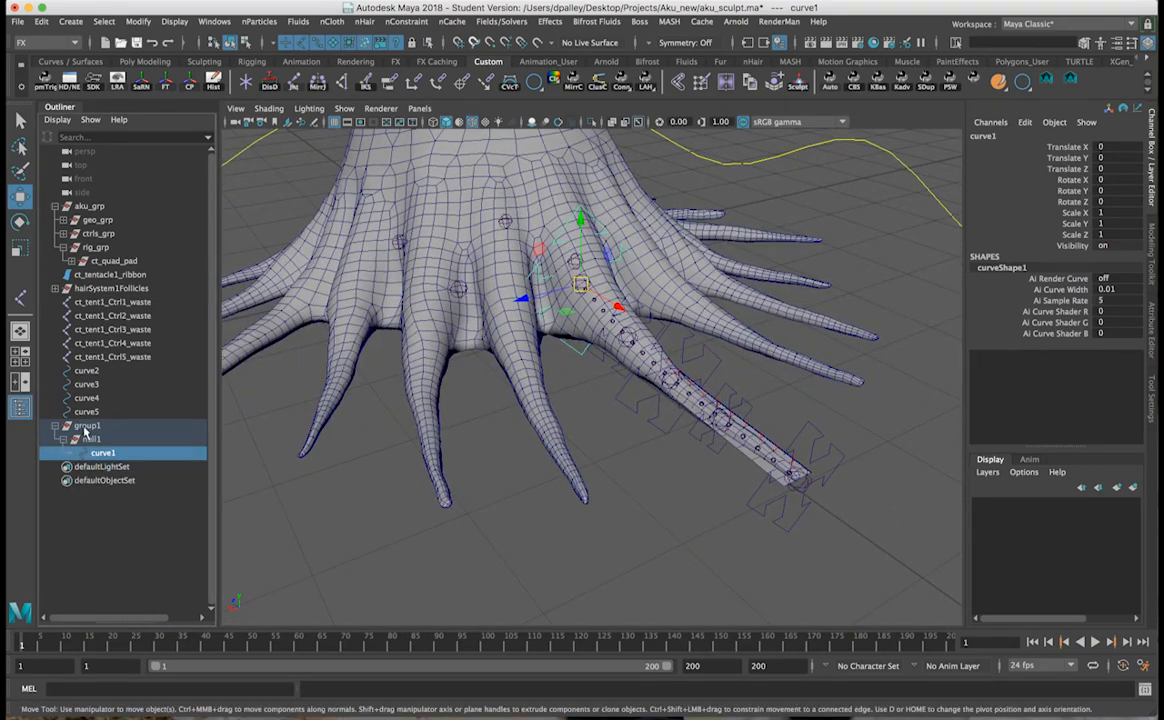
Rename group1 as ct_tent1_Ctrl1_control_pad0, basing the name on the copied ct_tent1_Ctrl1_waste joint name.
double_click(131, 302)
key("super+c")
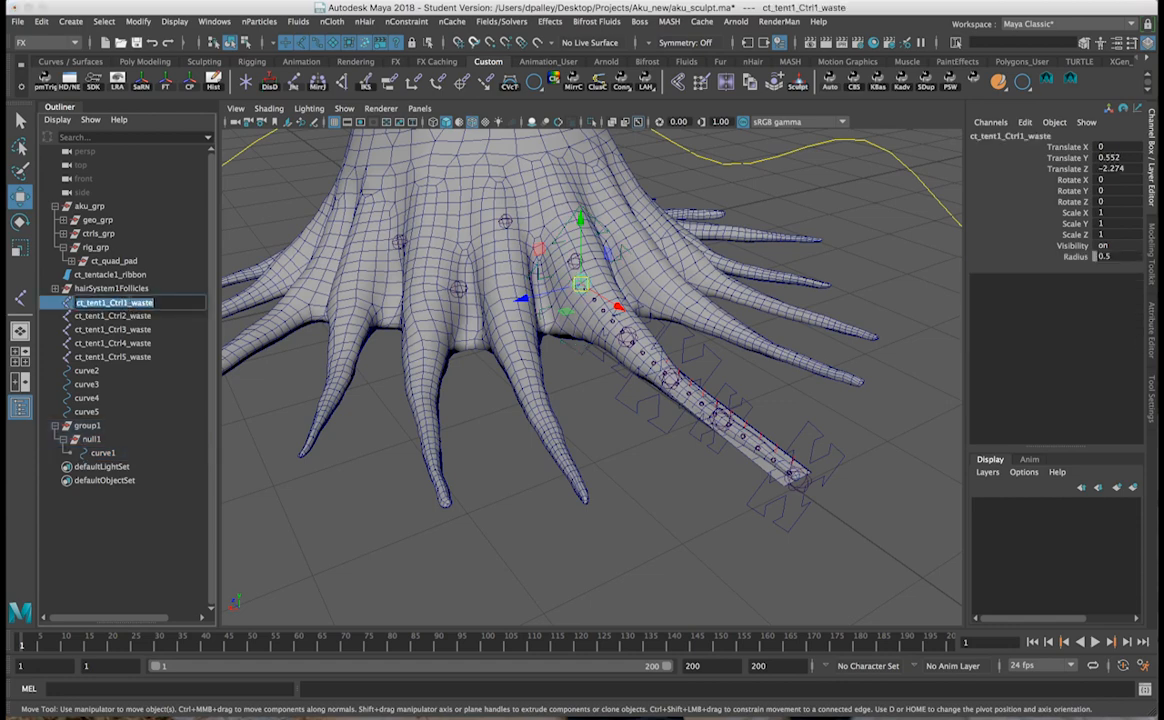
left_click(128, 454)
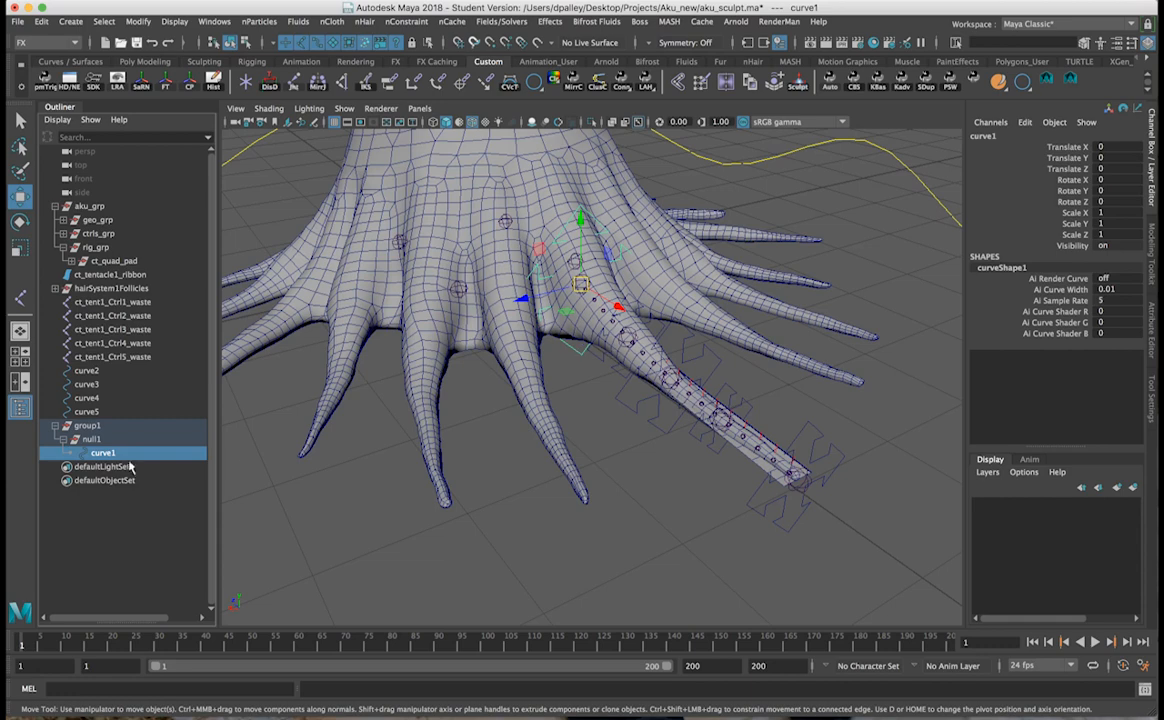
double_click(88, 426)
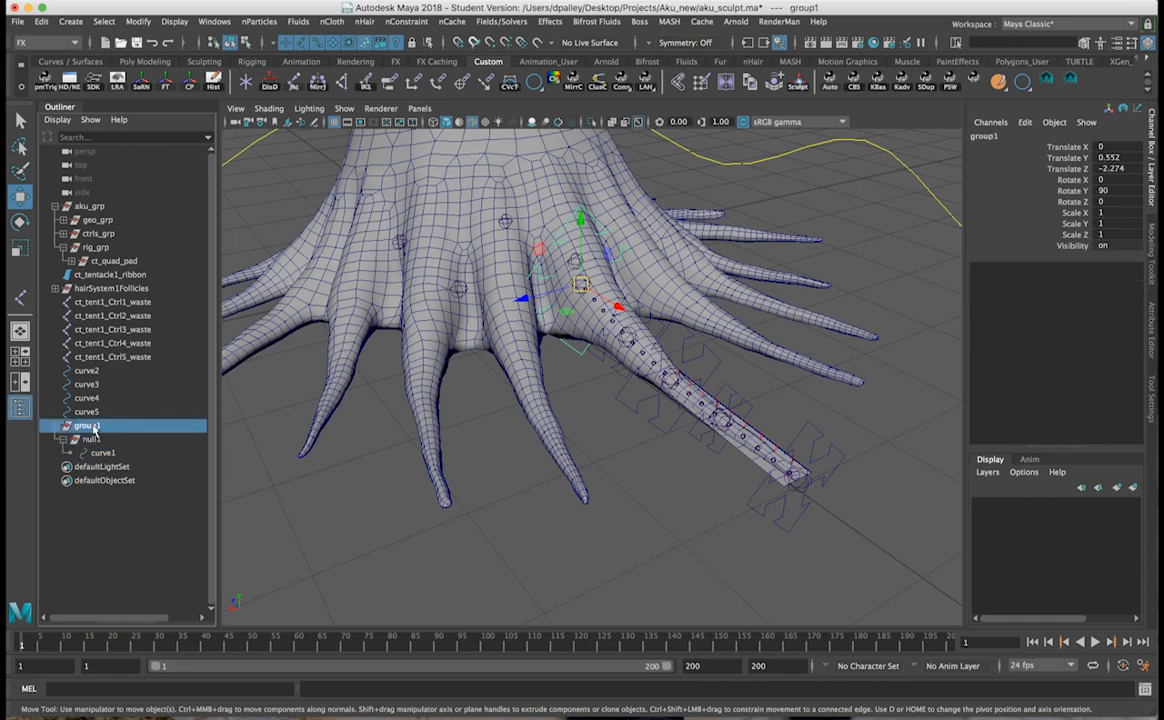
key("super+v")
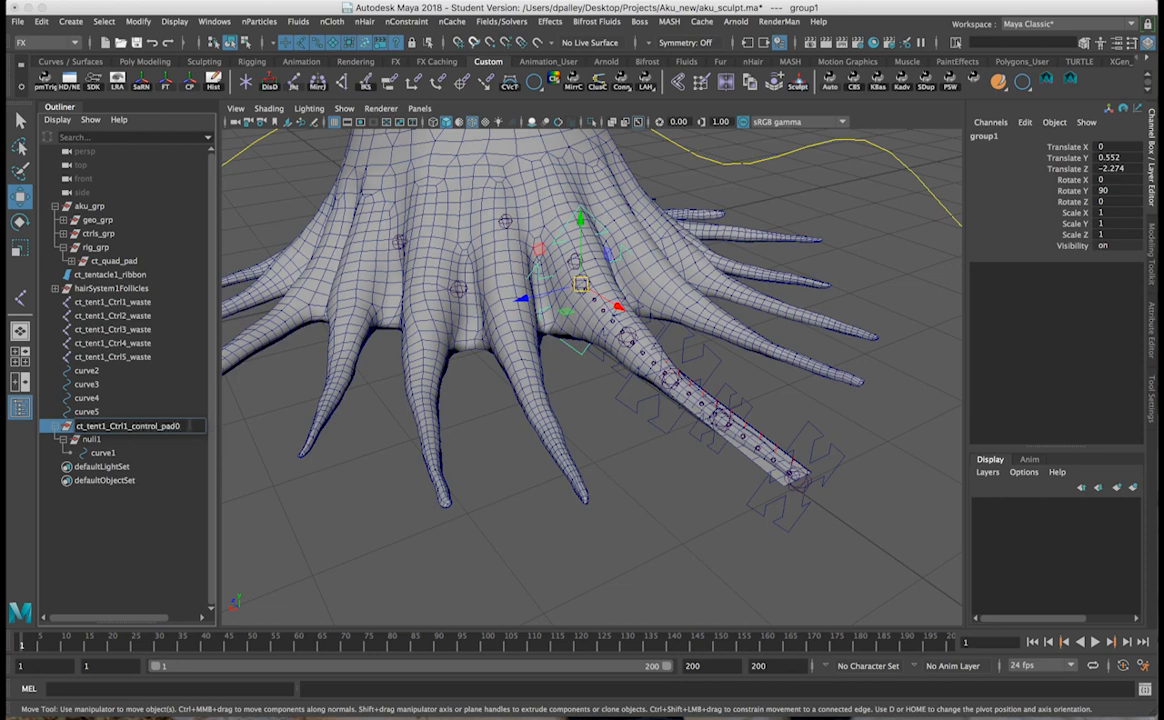
key("Return")
Rename the nested null1 group as ct_tent1_Ctrl1_control_pad1.
double_click(171, 440)
type("ct_tent1_Ctrl1_control_pad0")
type("1")
key("Return")
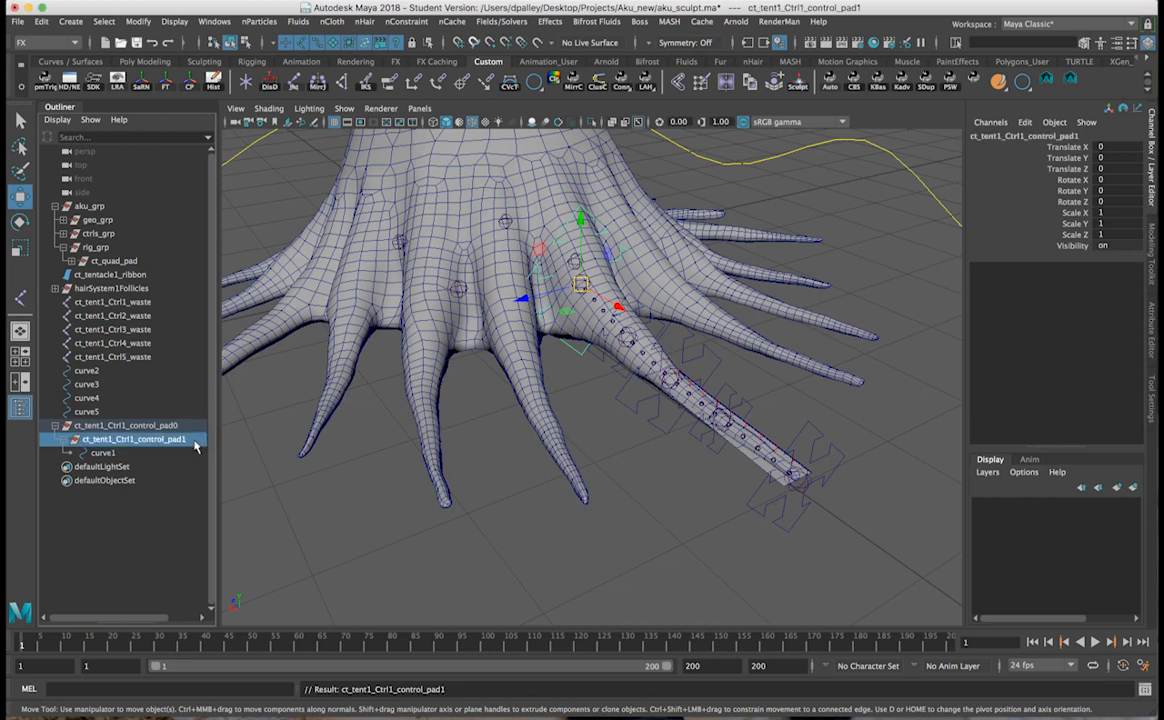
Open curve1's name for editing and select its parent group ct_tent1_Ctrl1_control_pad1.
double_click(104, 453)
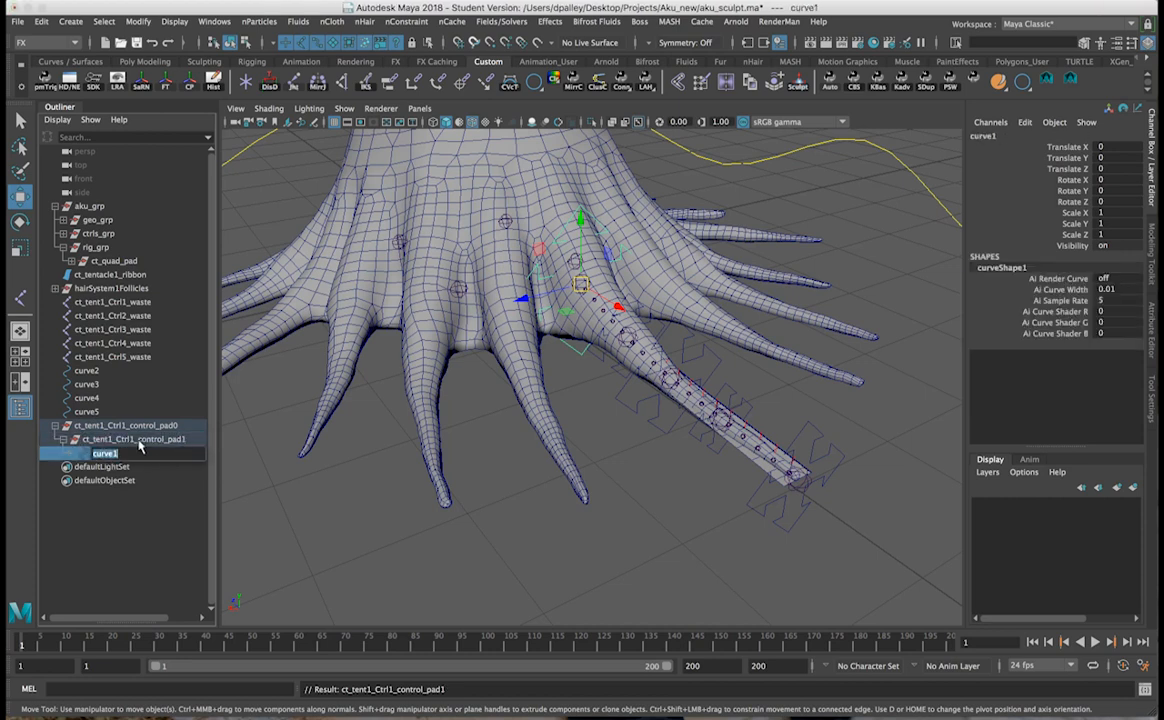
left_click(140, 443)
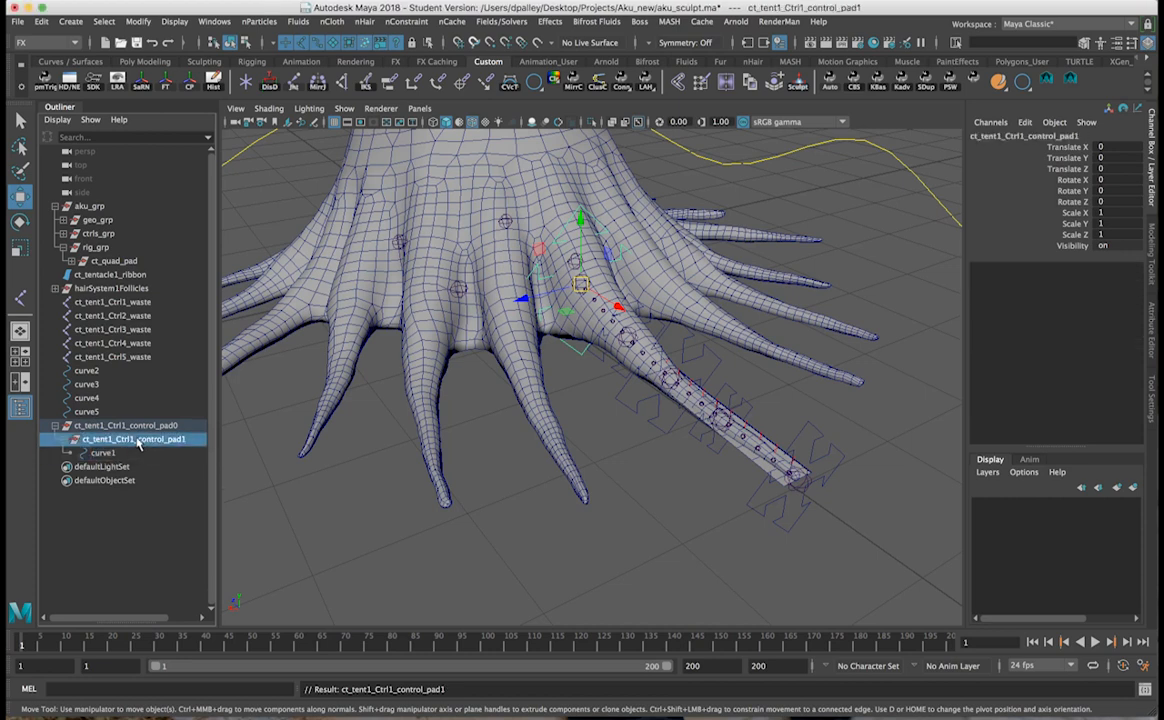
Rename curve1 under ct_tent1_Ctrl1_control_pad1 to ct_tent1_Ctrl1_icon.
left_click(112, 261)
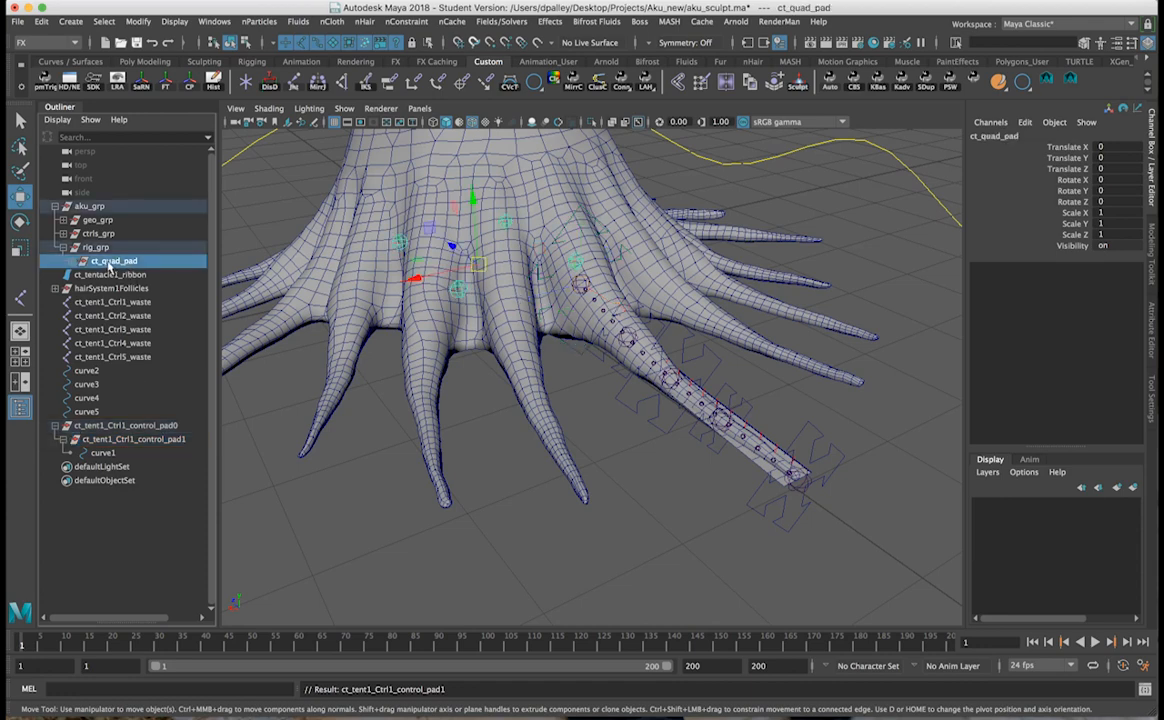
double_click(105, 453)
type("ct_tent1_Ctrl1_control_pad0")
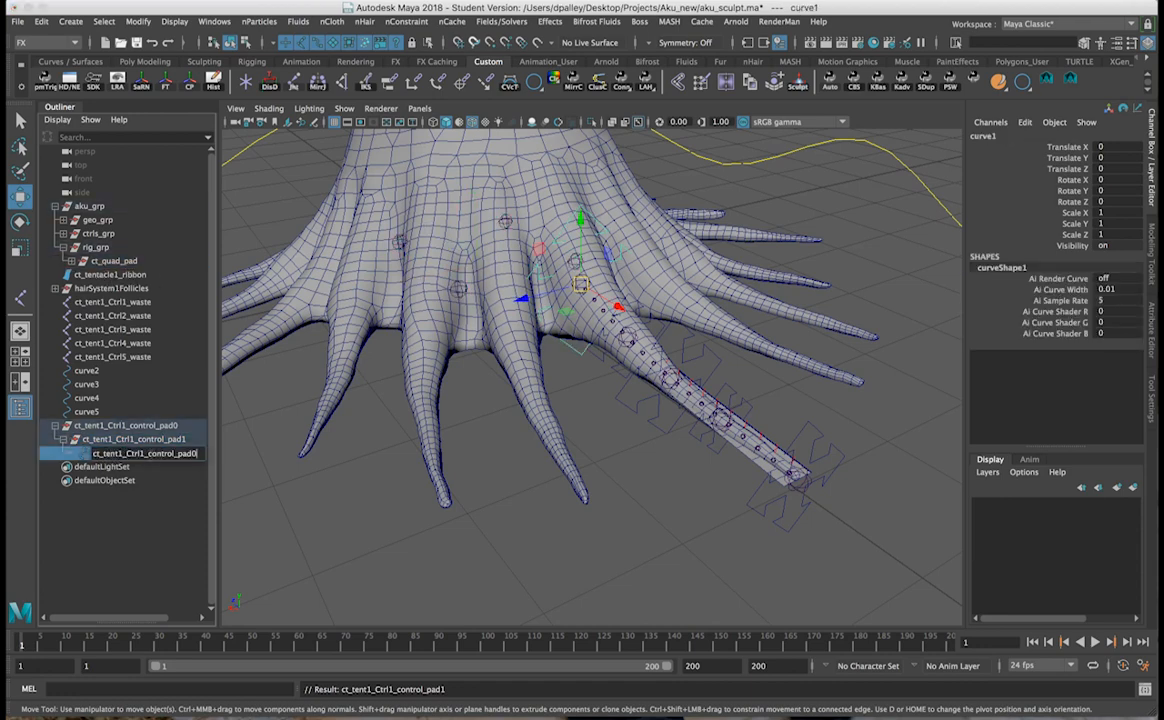
left_click_drag(149, 453, 313, 460)
key("BackSpace")
type("icon")
key("Return")
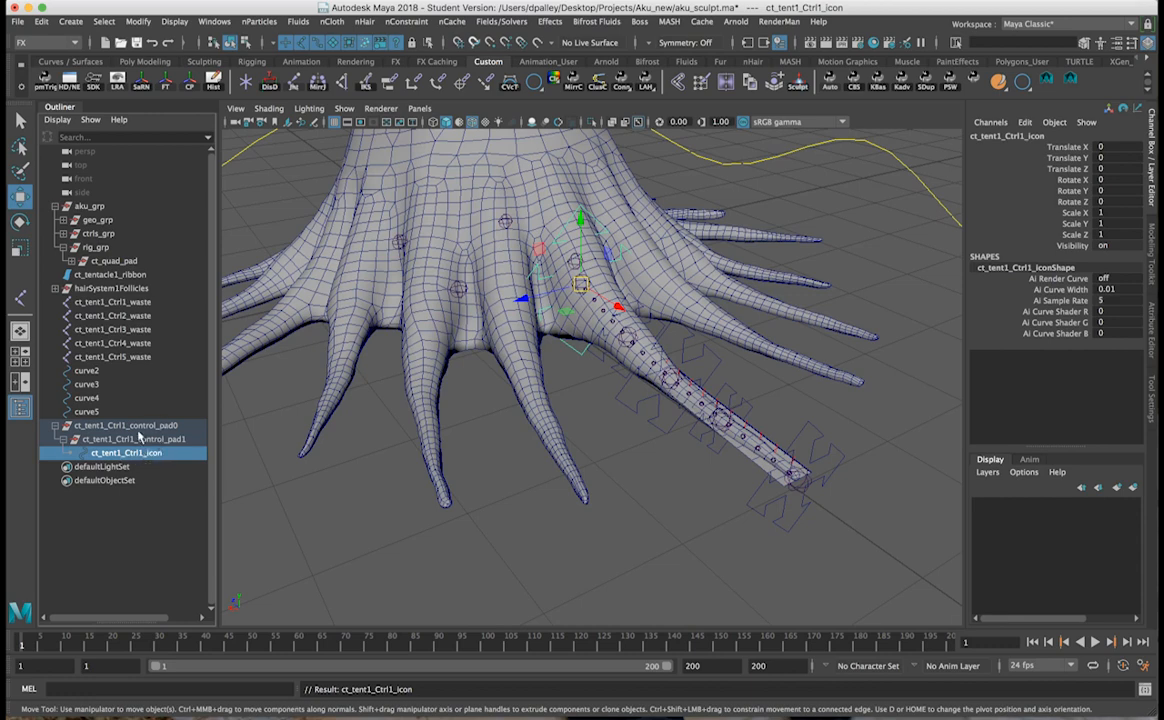
left_click_drag(131, 430, 186, 444)
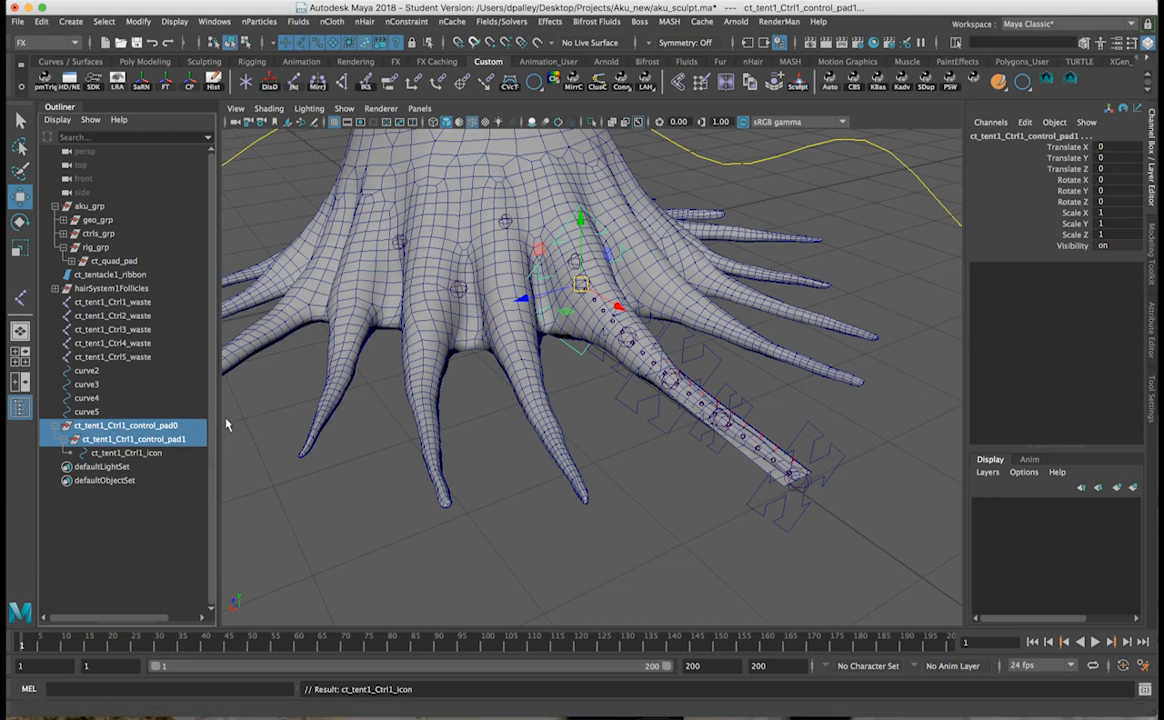
left_click(142, 427)
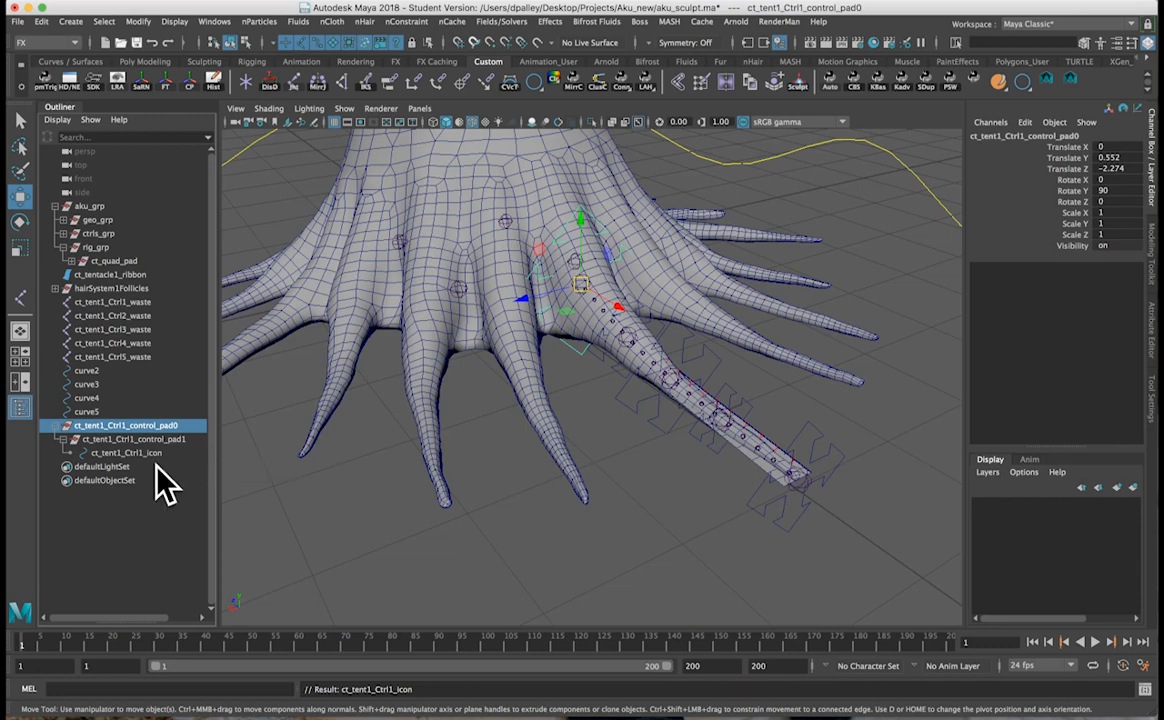
left_click(148, 455)
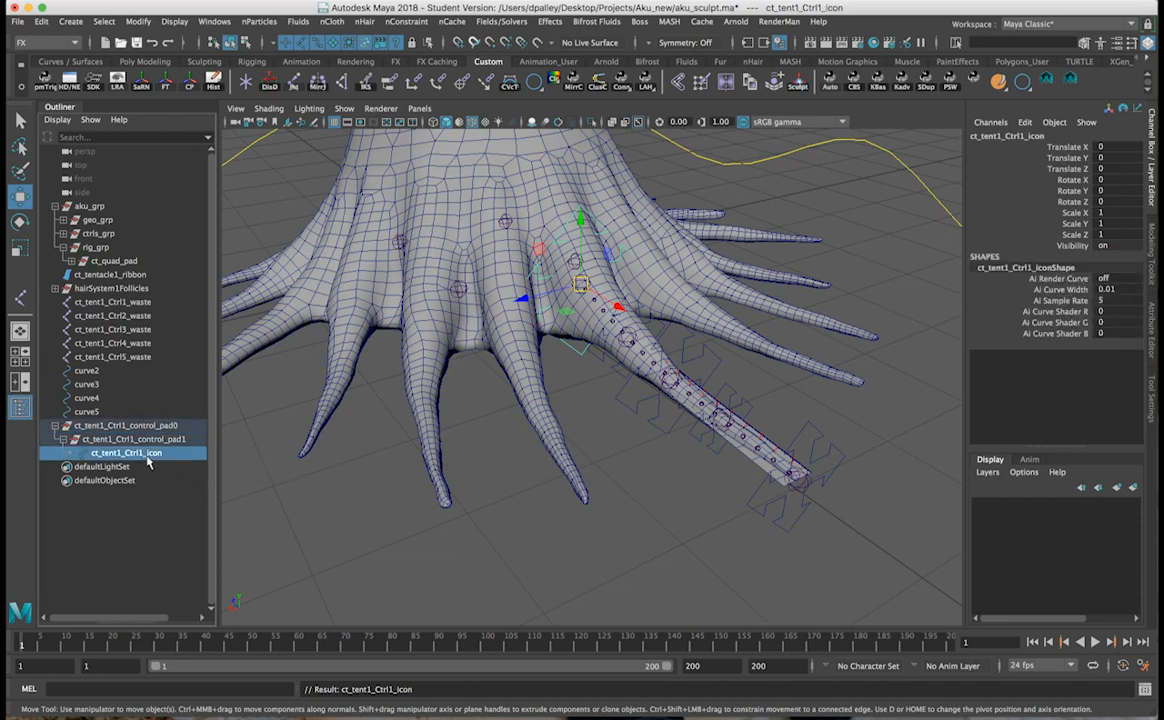
left_click(130, 427)
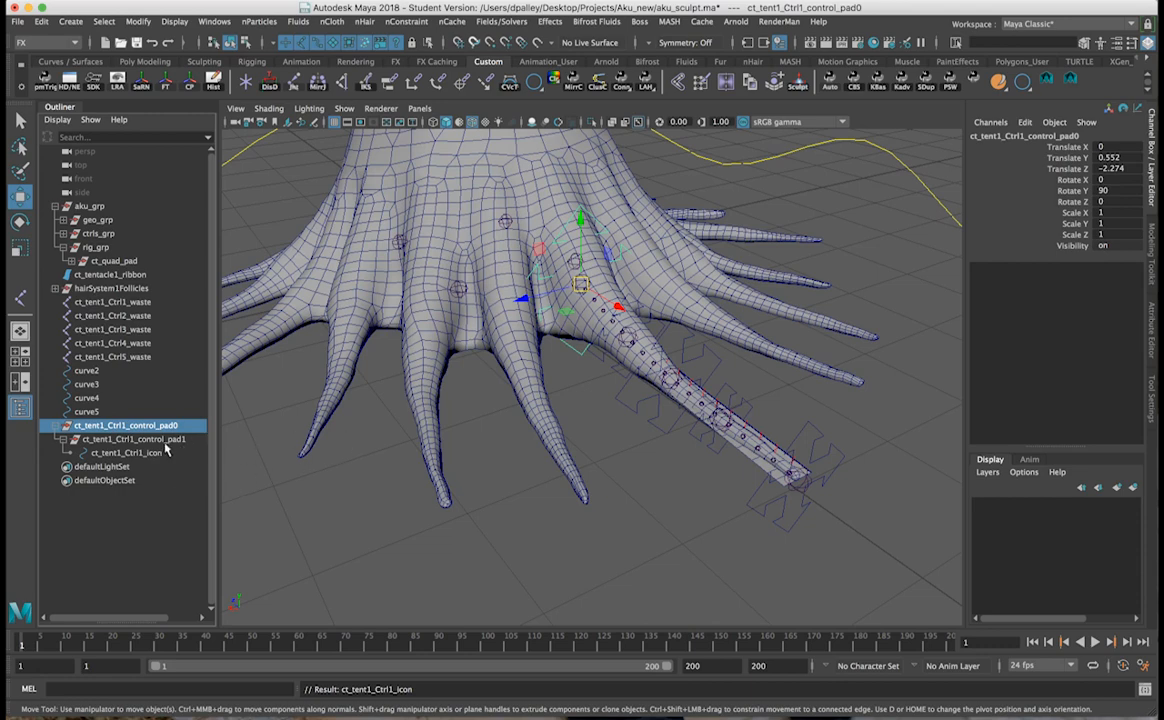
left_click(160, 453)
left_click_drag(566, 468, 592, 480, "alt")
right_click_drag(592, 480, 612, 448, "alt")
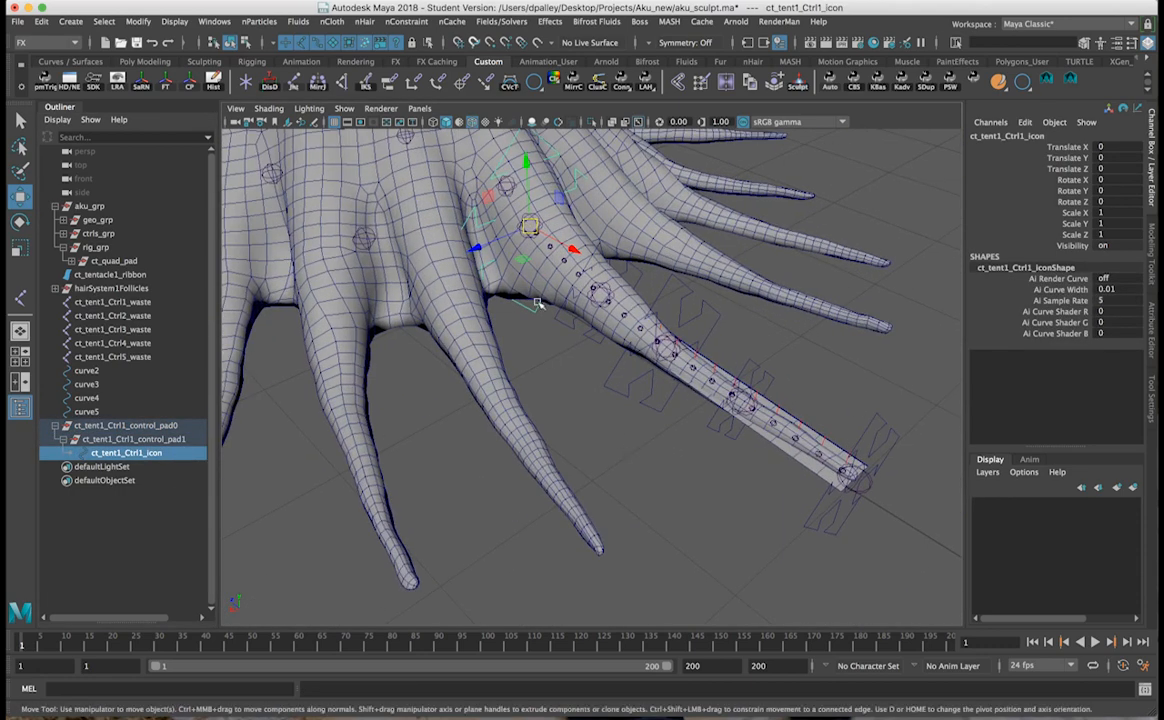
Open the DP Autorigger's Rig/Icon Pad Maker and set it to the Icons pad type with 2 pads.
left_click(830, 82)
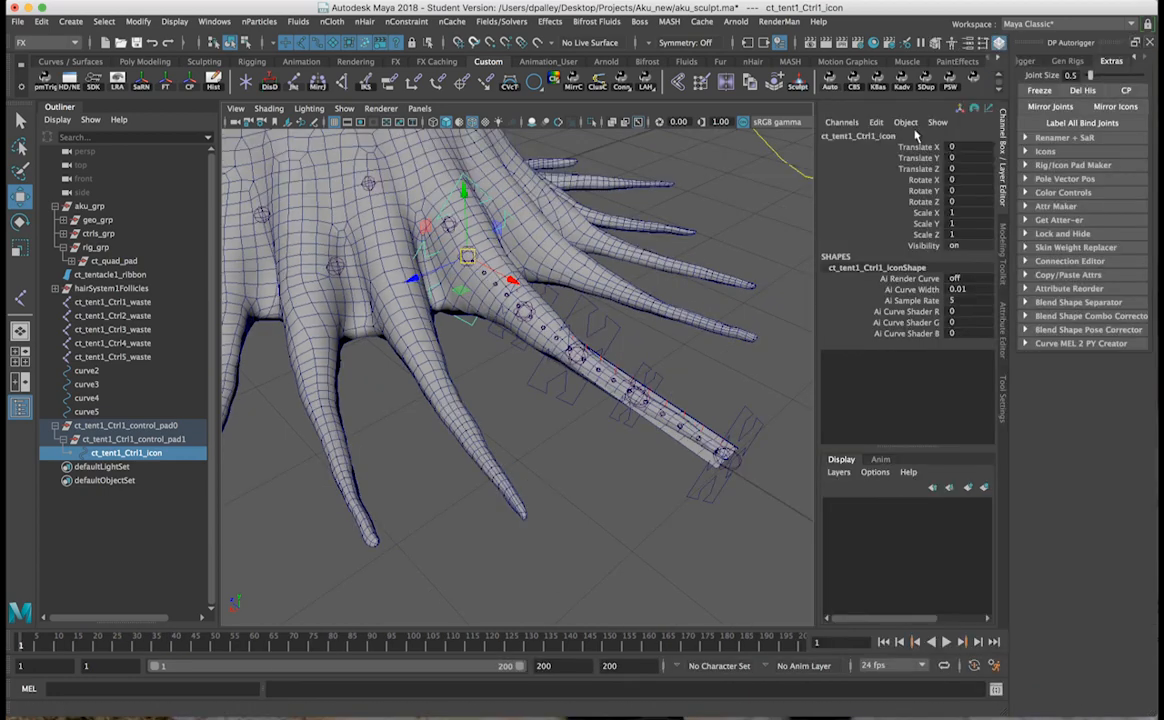
left_click(1073, 165)
left_click_drag(695, 290, 644, 278, "alt")
left_click(1100, 181)
left_click(1075, 198)
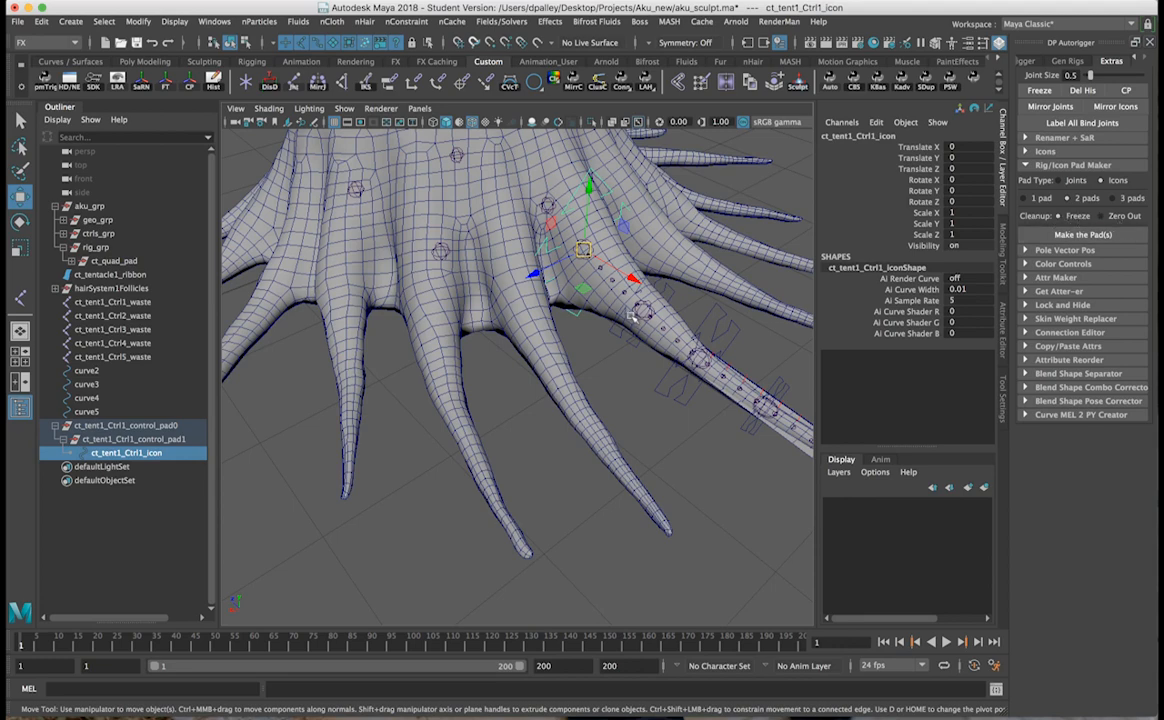
left_click_drag(641, 318, 530, 326, "alt")
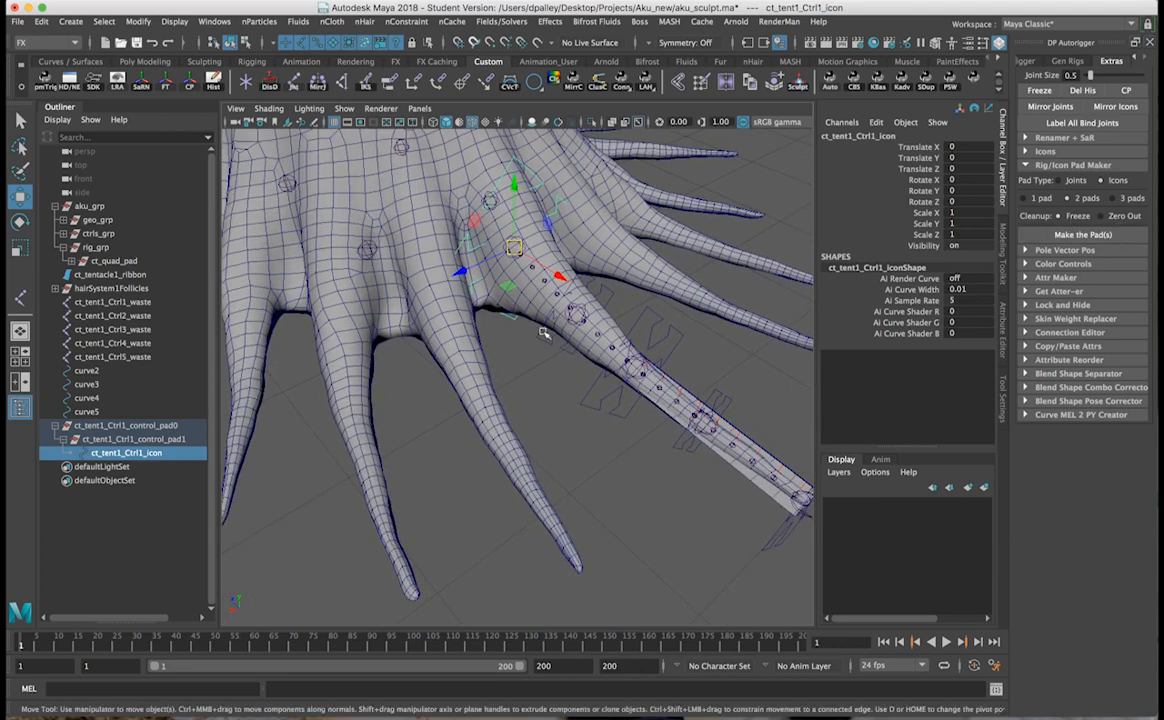
left_click_drag(507, 338, 1043, 198, "alt")
left_click_drag(431, 403, 448, 388, "alt")
key("4")
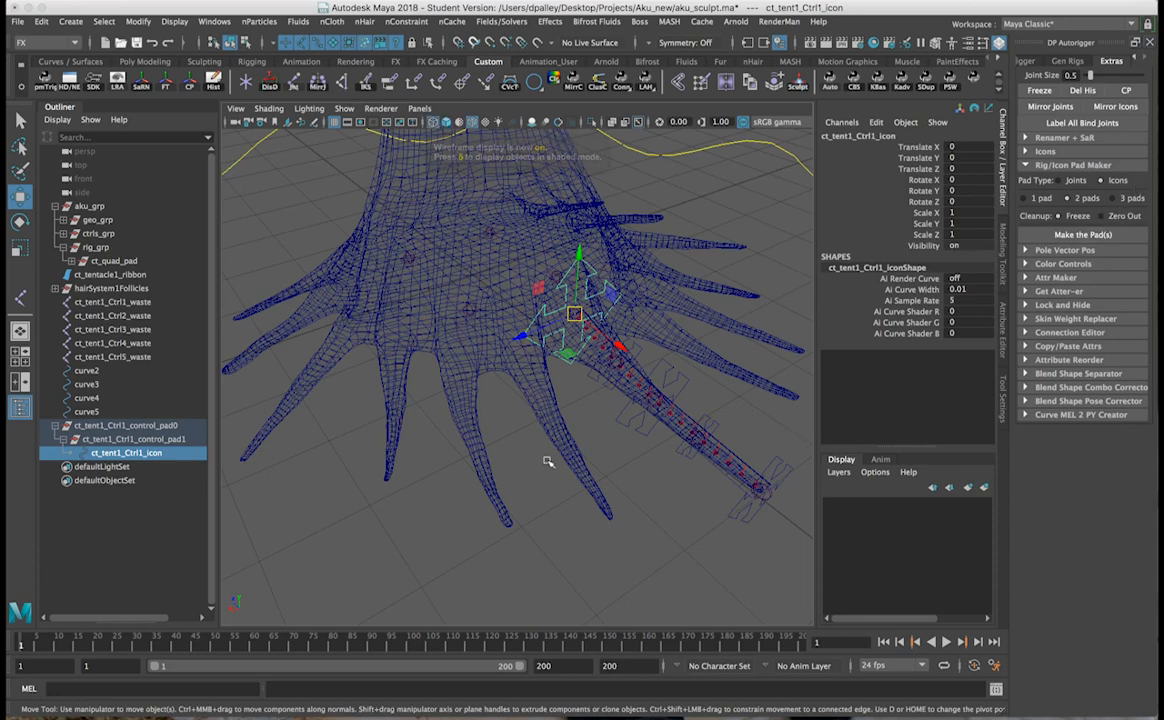
key("5")
Make the pads for curve2, using the ct_tent1_Ctrl2_waste joint on the tentacle as the target.
right_click_drag(592, 447, 638, 452, "alt")
mouse_move(638, 452)
left_mouse_down("alt")
mouse_move(556, 431)
mouse_move(634, 449)
left_mouse_up("alt")
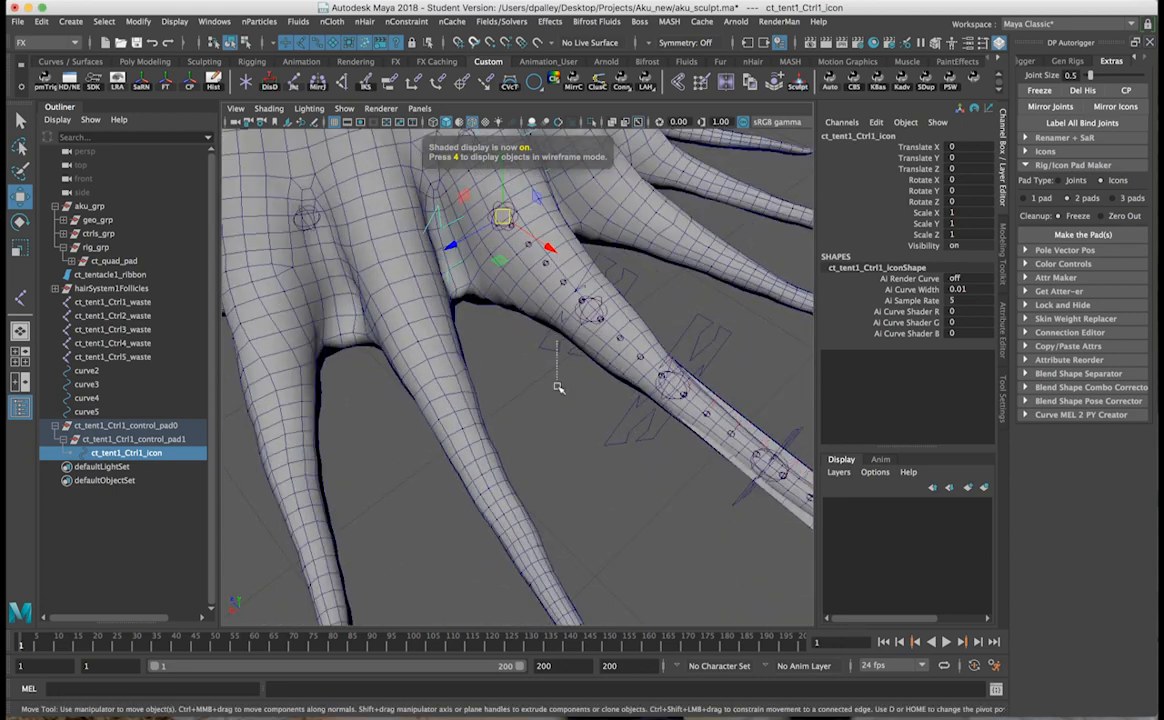
left_click(506, 350)
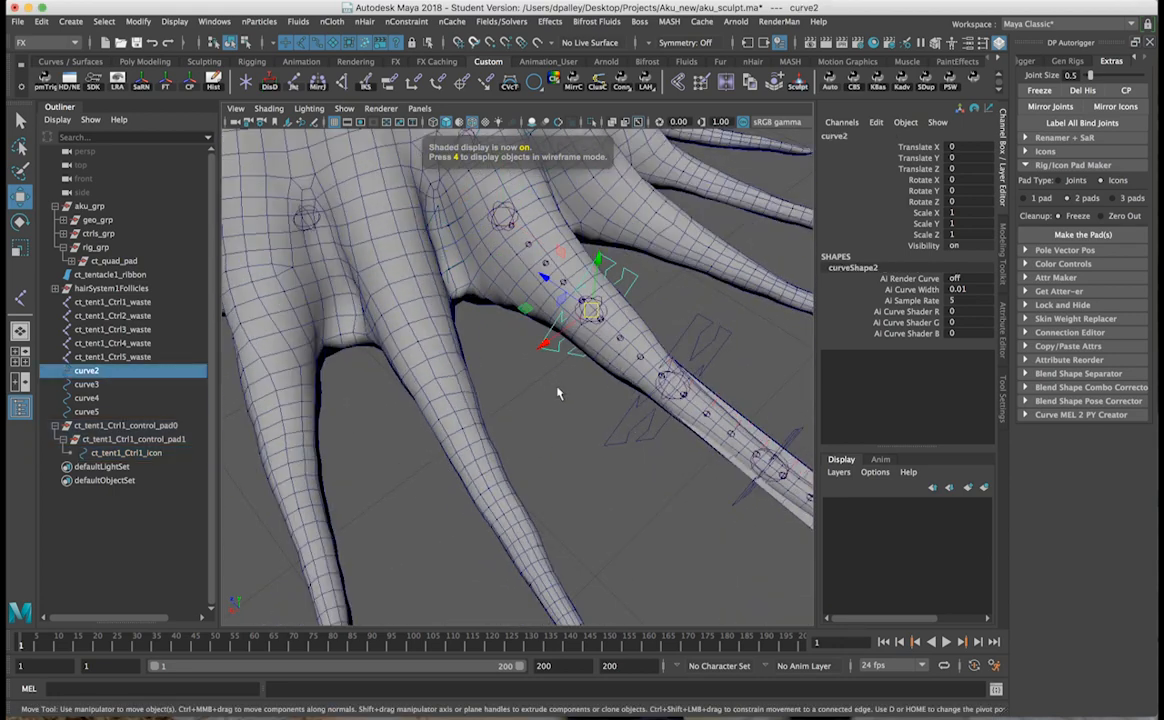
left_click(604, 318, "shift")
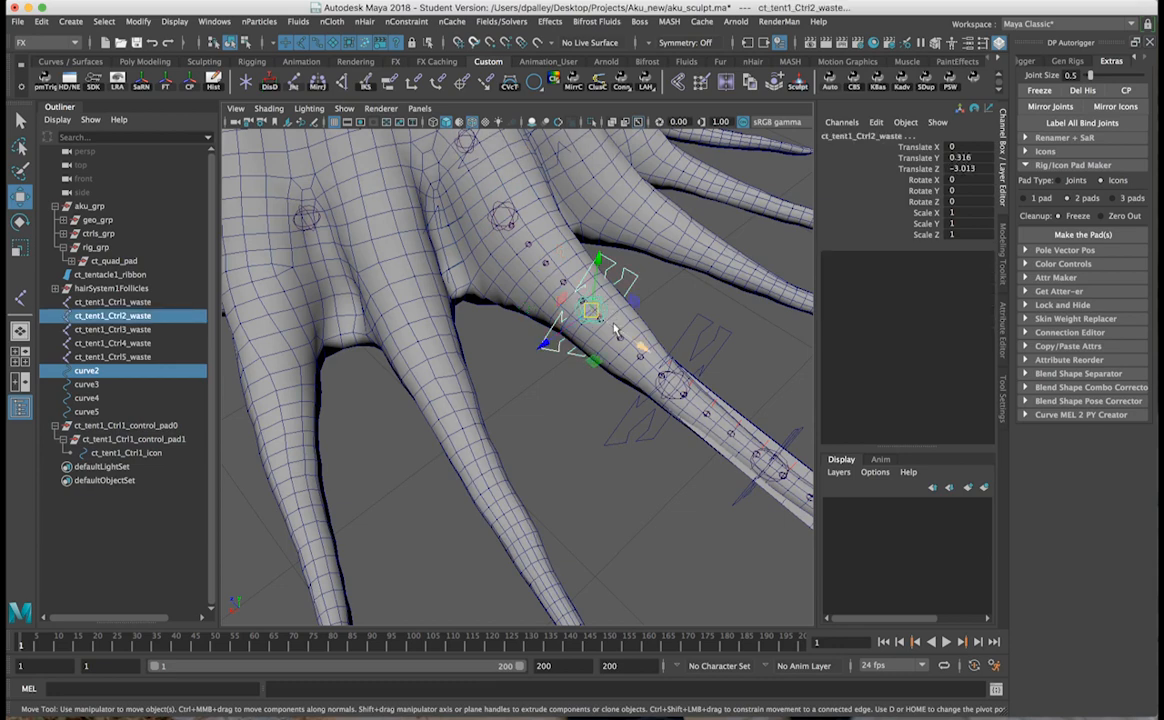
left_click(1100, 236)
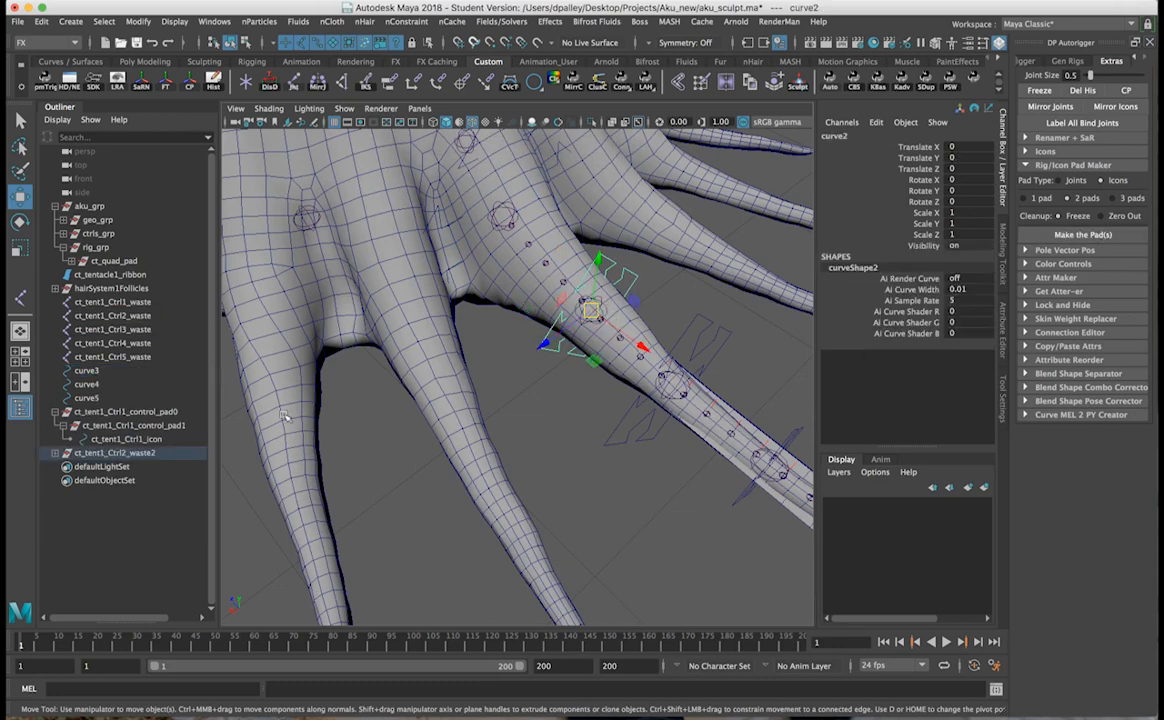
Expand the new pad hierarchy and rename its outer group ct_tent1_Ctrl2_control_pad0, reusing the name of the Ctrl1 pad.
left_click(56, 454, "shift")
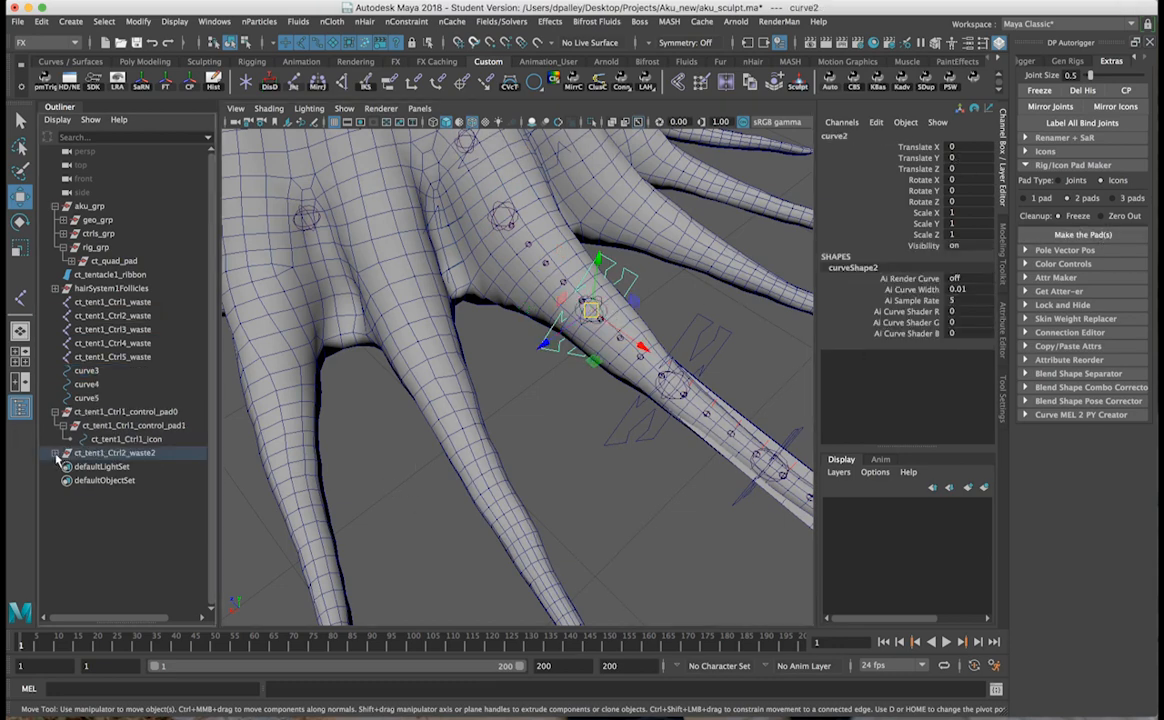
double_click(140, 412)
key("super+c")
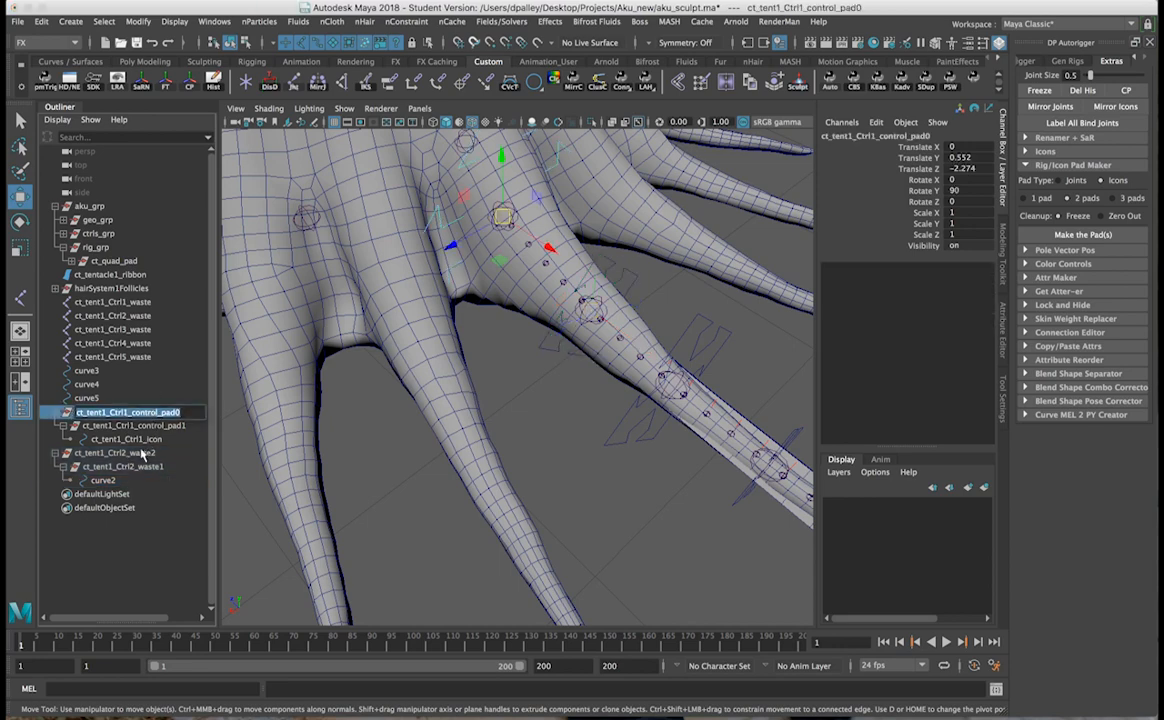
double_click(143, 453)
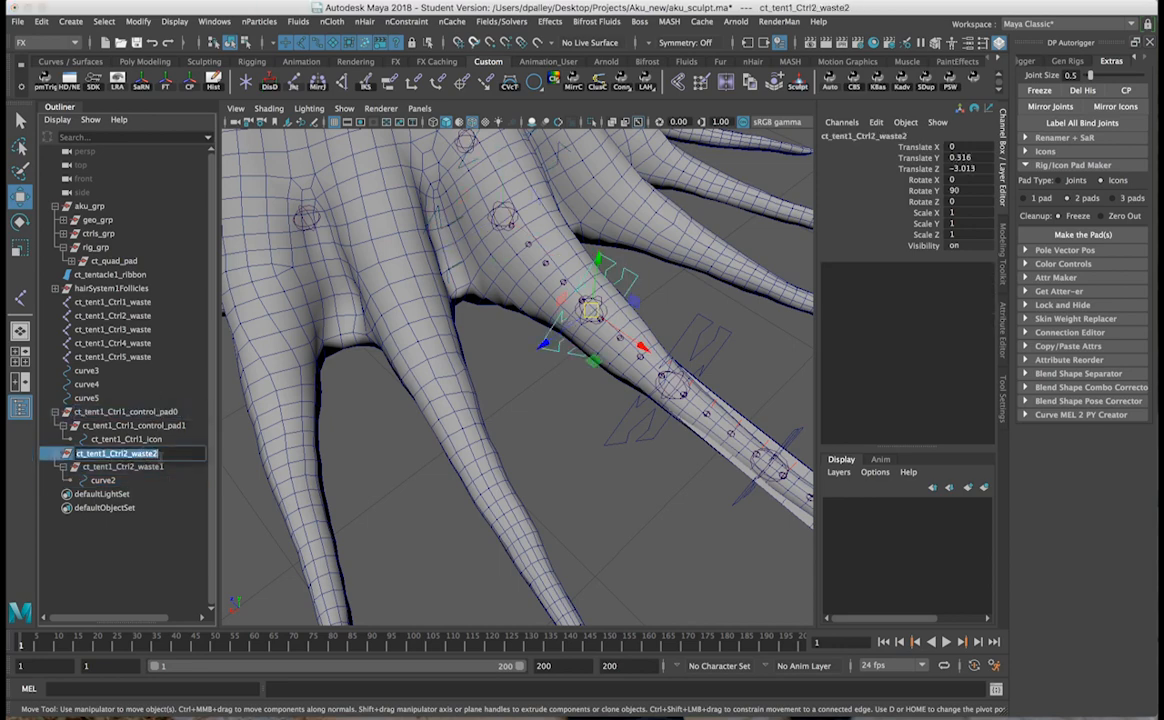
key("super+v")
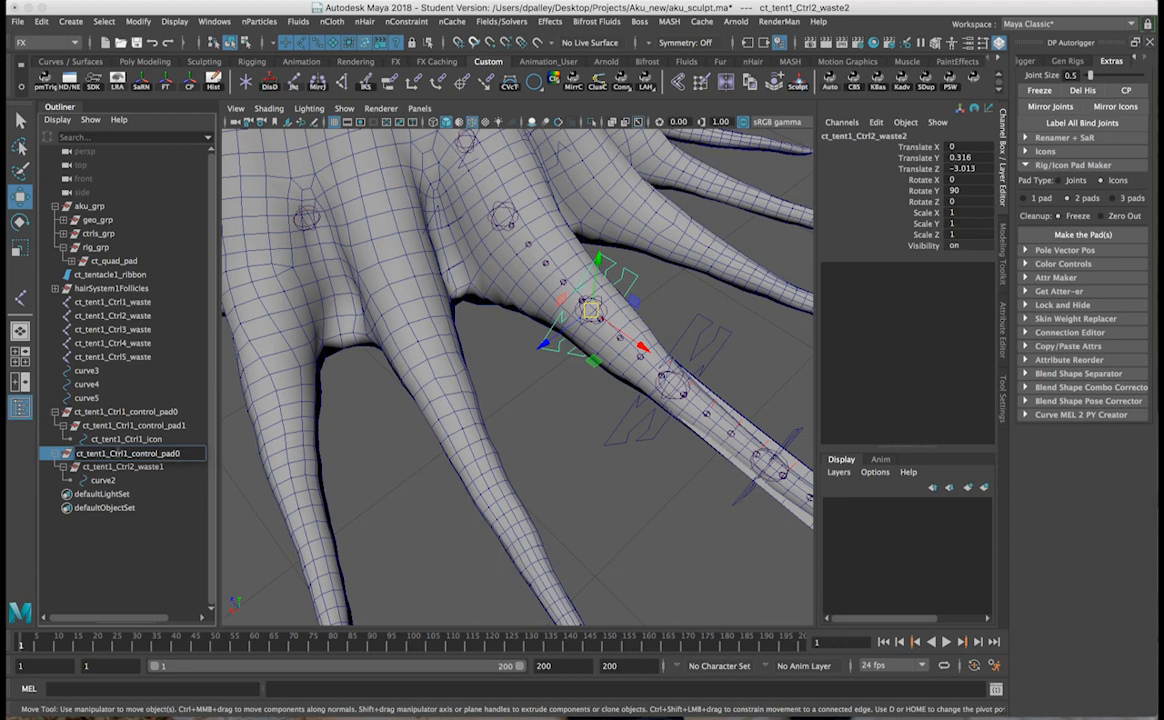
key("super+a")
key("super+c")
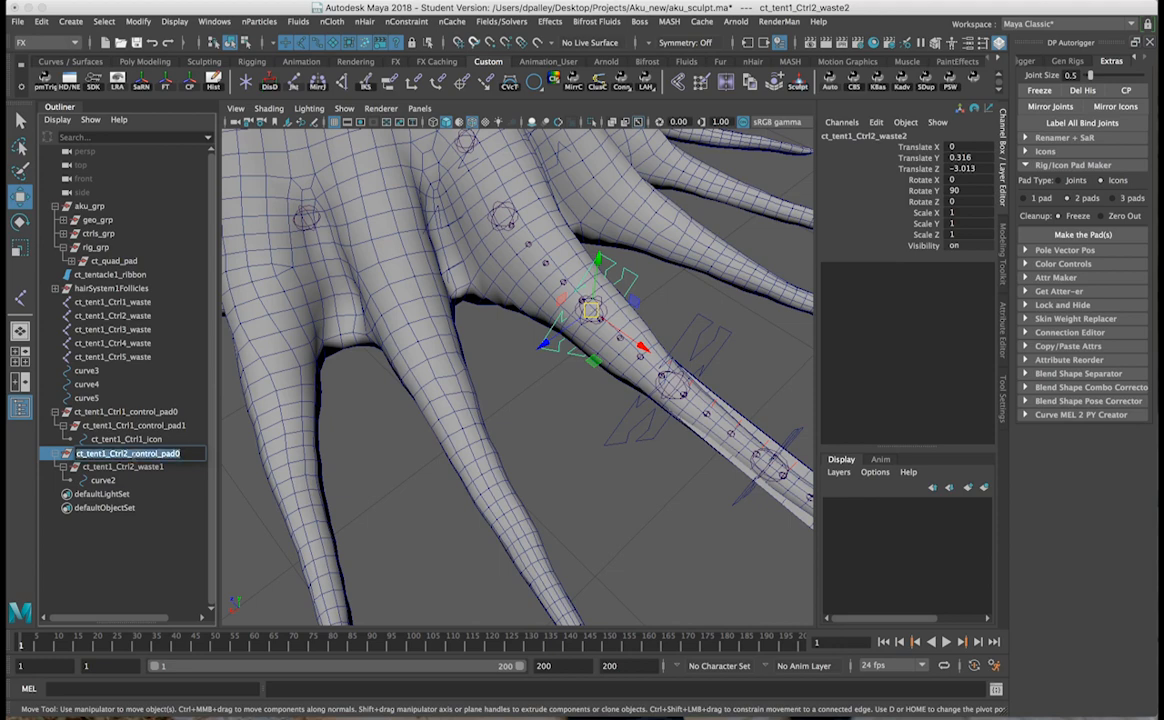
Rename the inner pad above curve2 to ct_tent1_Ctrl2_control_pad1.
double_click(131, 467)
key("super+v")
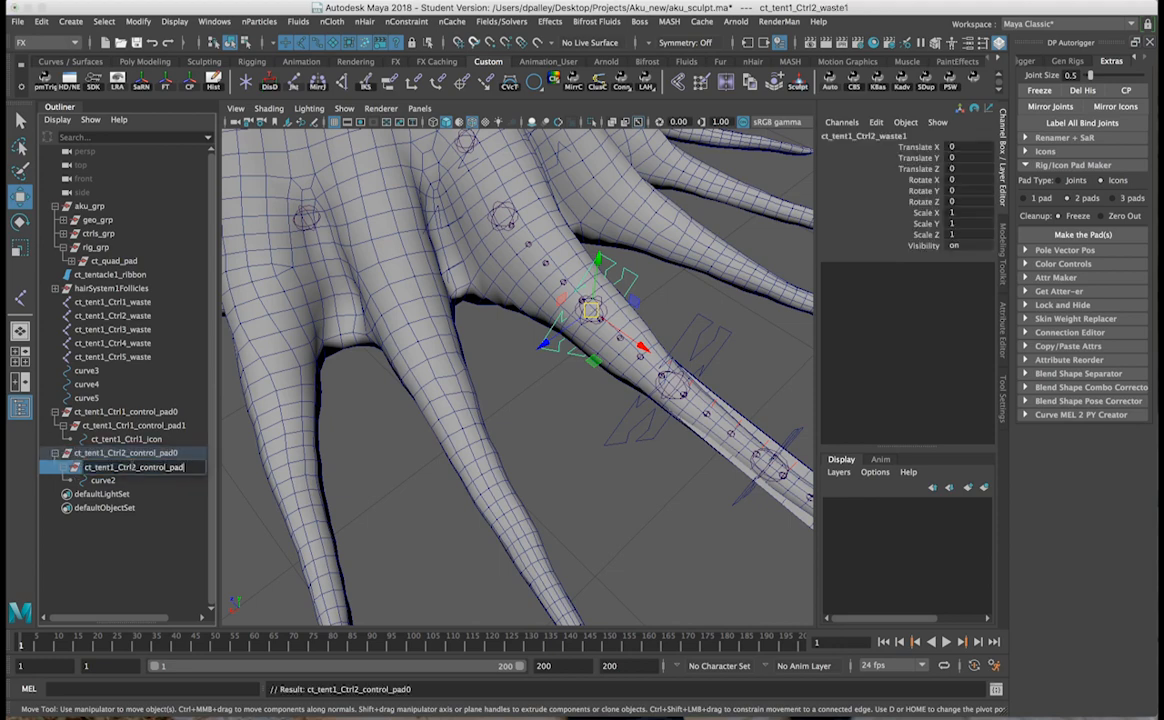
type("1")
key("Return")
key("Down")
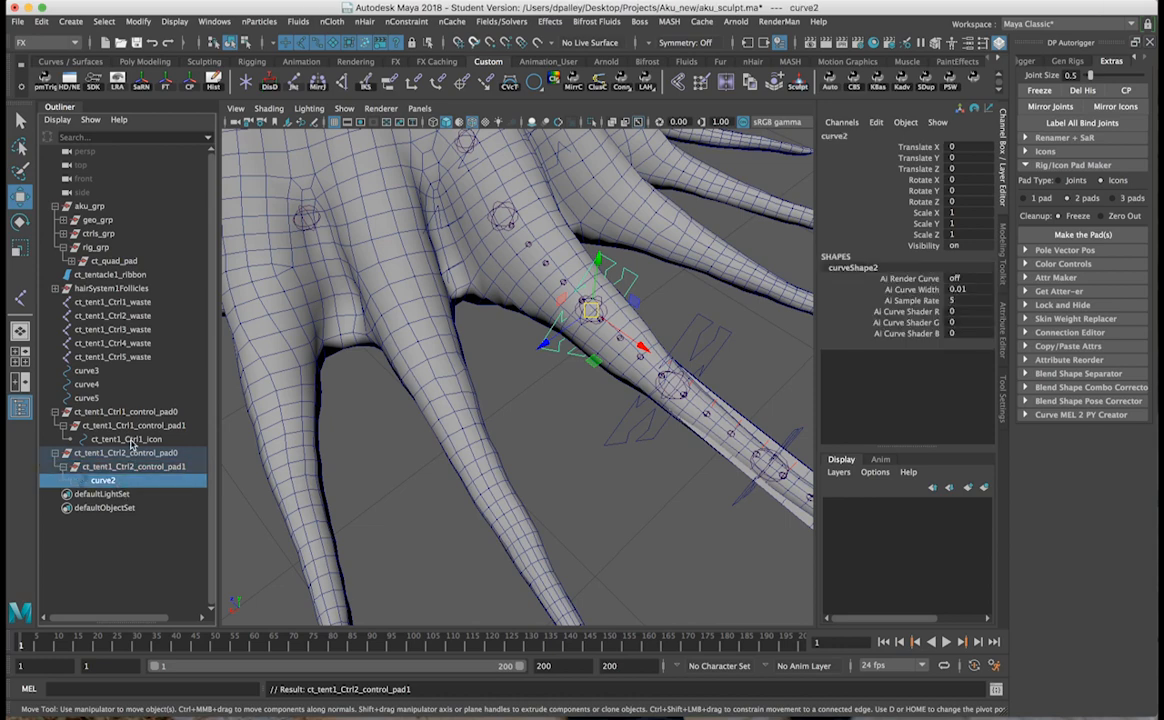
Rename curve2 to ct_tent1_Ctrl2_icon, based on the name of the Ctrl1 icon.
double_click(130, 440)
key("super+c")
double_click(110, 482)
key("super+v")
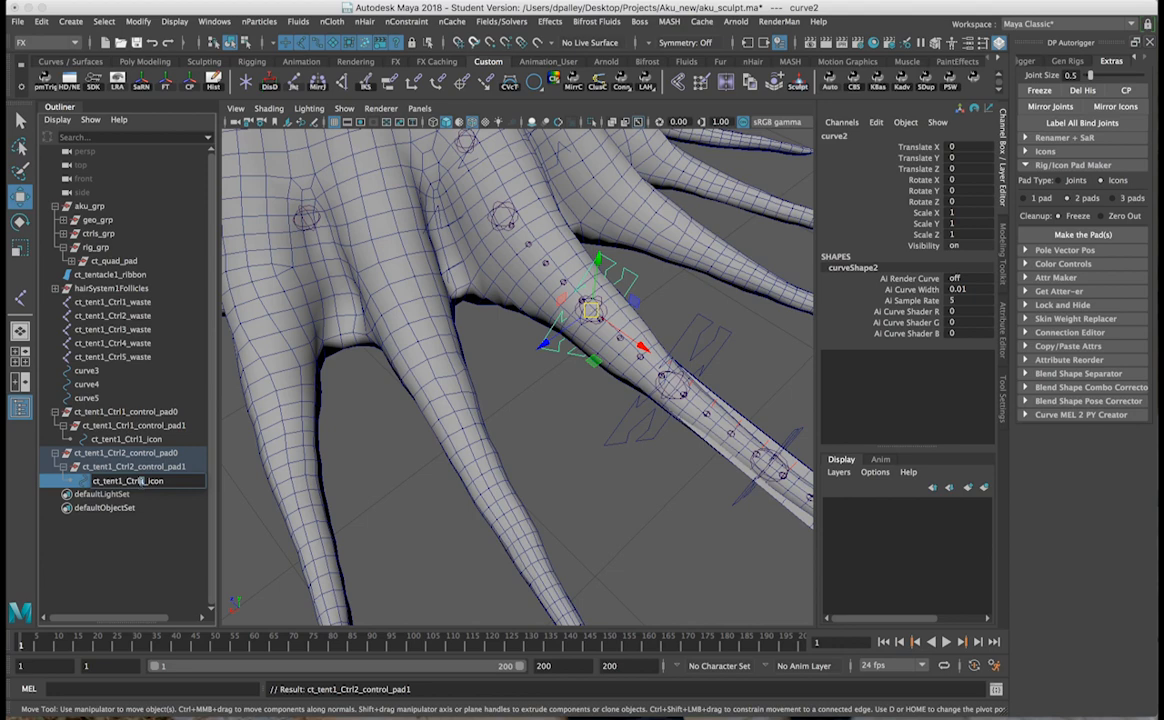
type("2")
key("Return")
Examine the first control icon and the remaining unpadded control curves along the tentacle.
left_click_drag(640, 450, 483, 364, "alt")
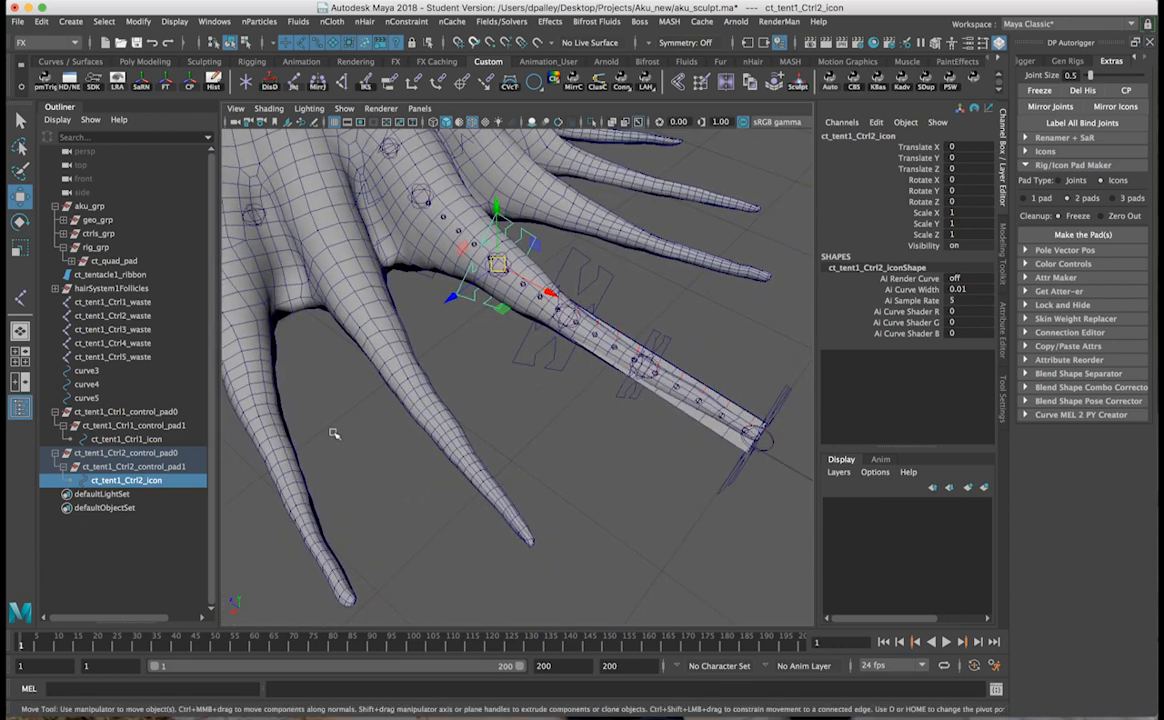
left_click(146, 441)
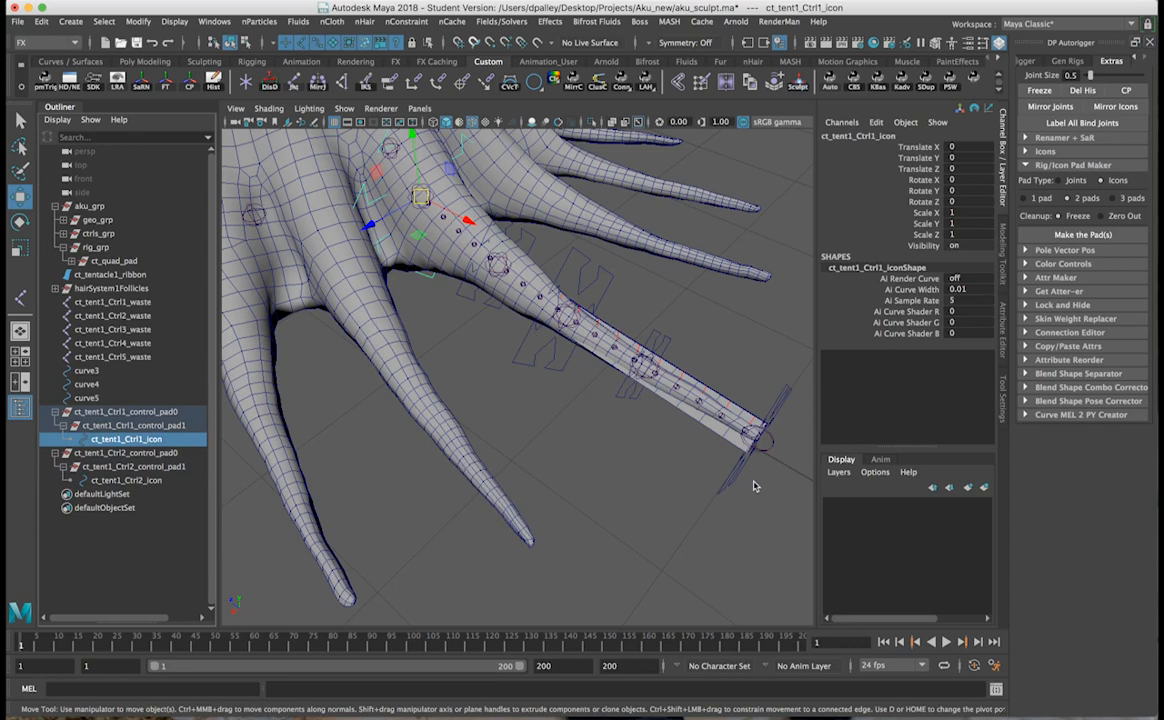
left_click_drag(689, 442, 360, 260, "alt")
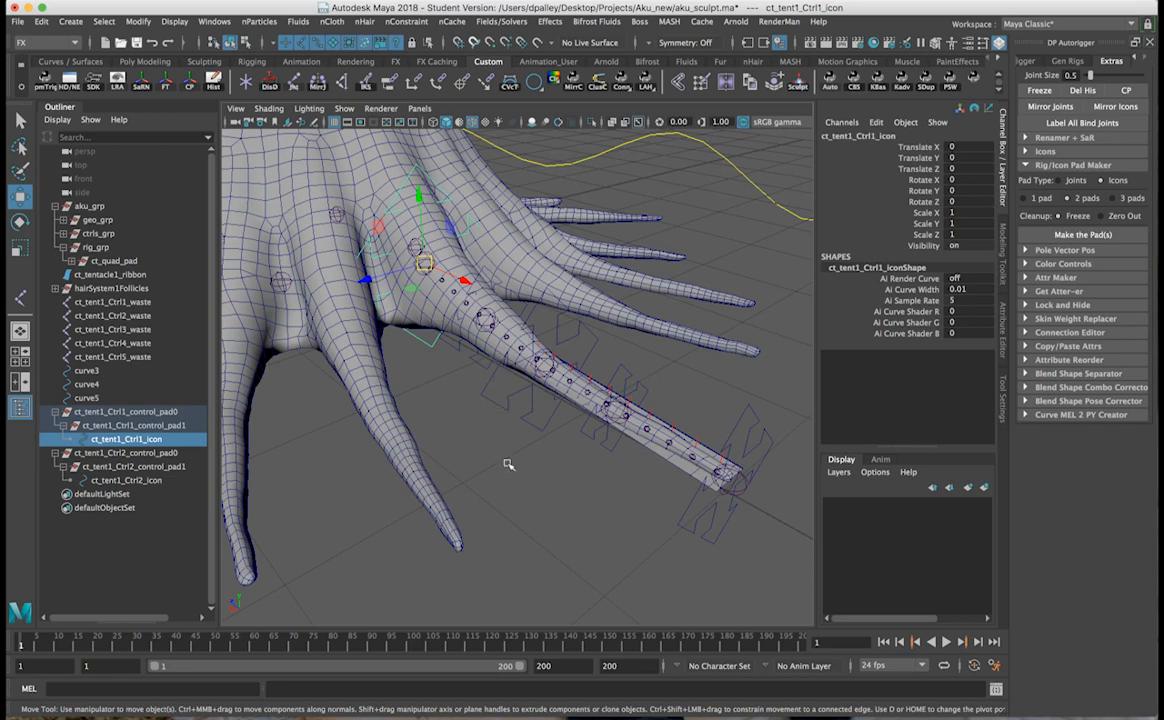
left_click(468, 418)
left_click_drag(628, 435, 760, 598)
left_click(502, 411)
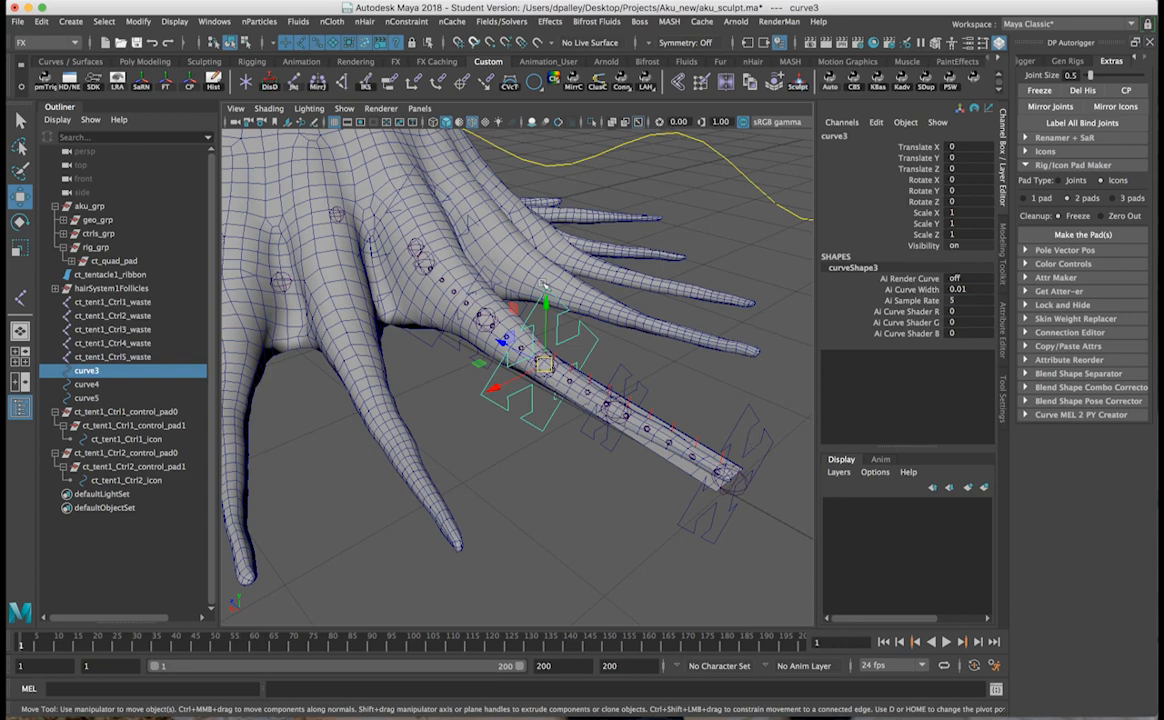
left_click_drag(530, 300, 616, 379, "alt")
left_click(634, 383)
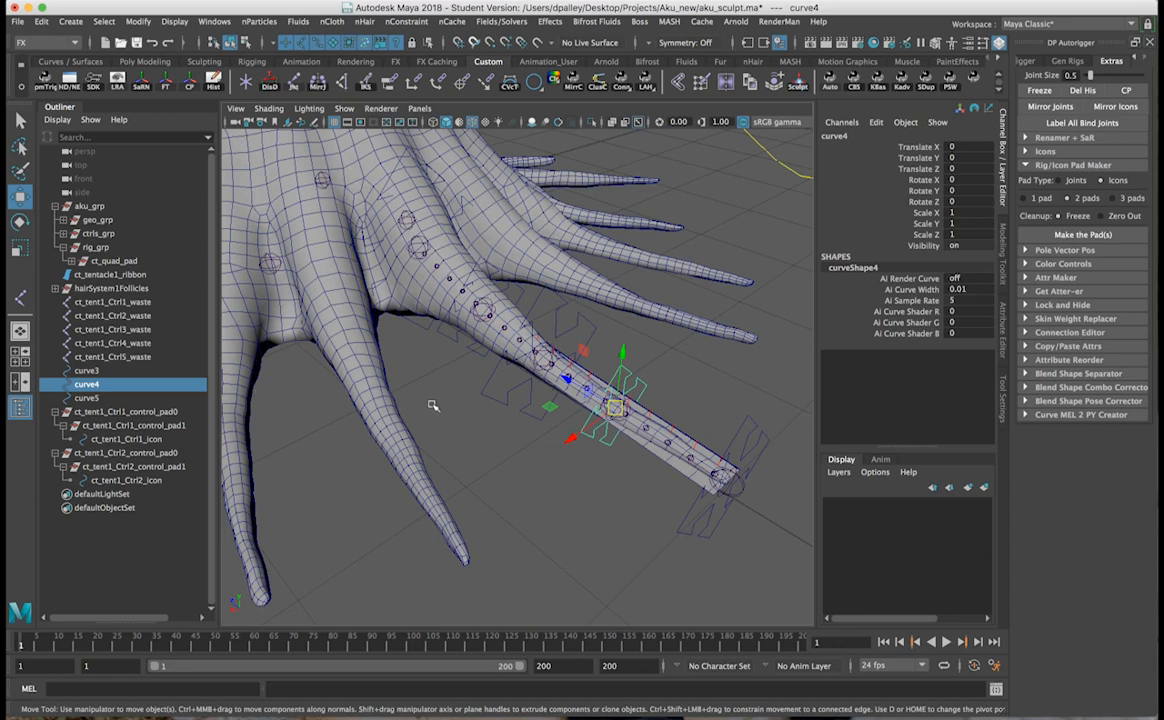
left_click_drag(645, 417, 533, 460, "alt")
Rename the first tentacle control's icon to ct_tent1_Root_icon.
double_click(127, 439)
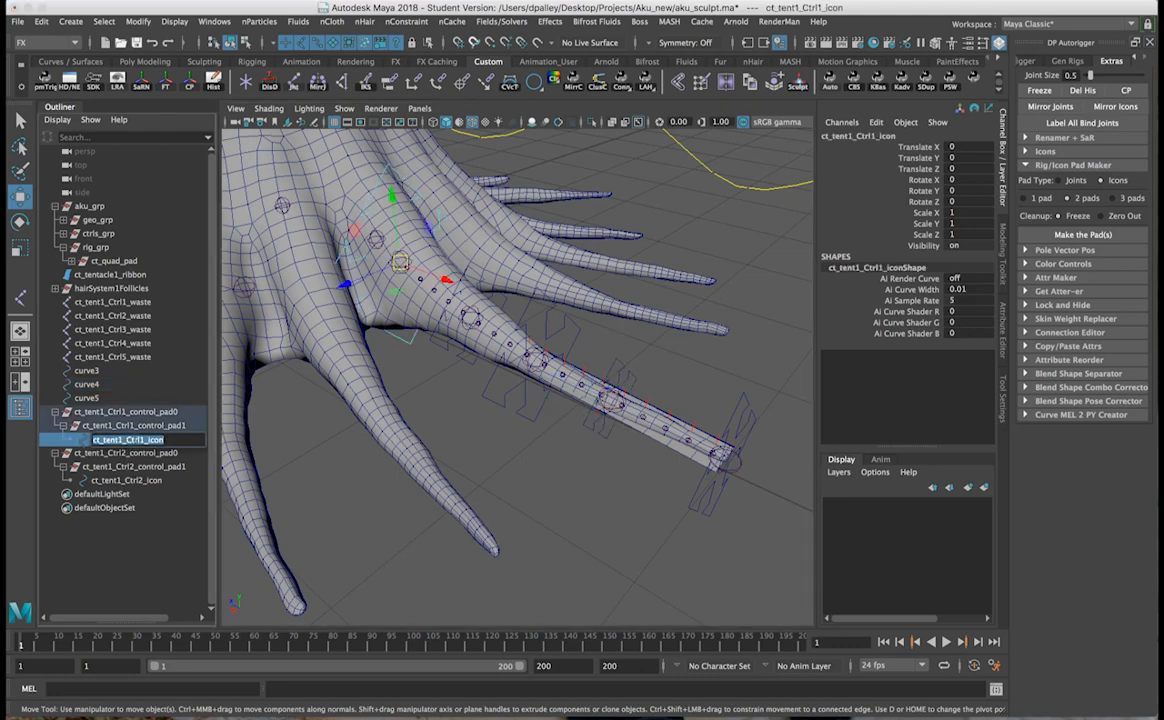
left_click(131, 440)
type("Root")
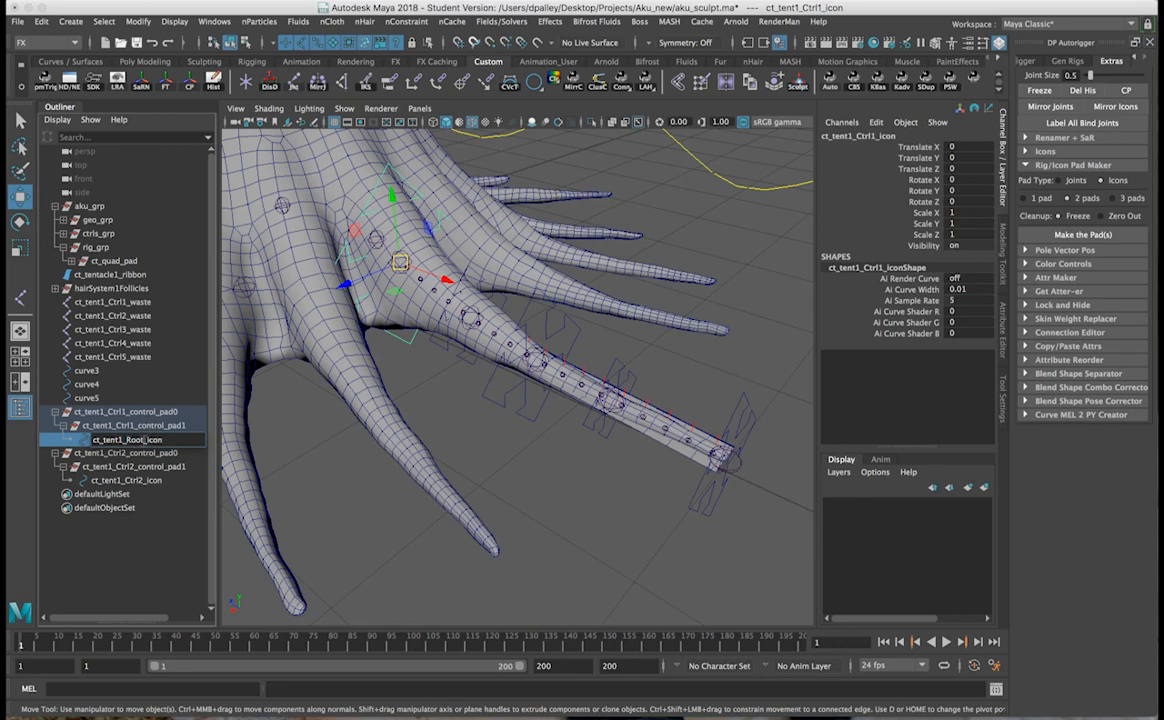
Rename the root icon's inner and outer pads to ct_tent1_Root_control_pad1 and ct_tent1_Root_control_pad0.
left_click(135, 425)
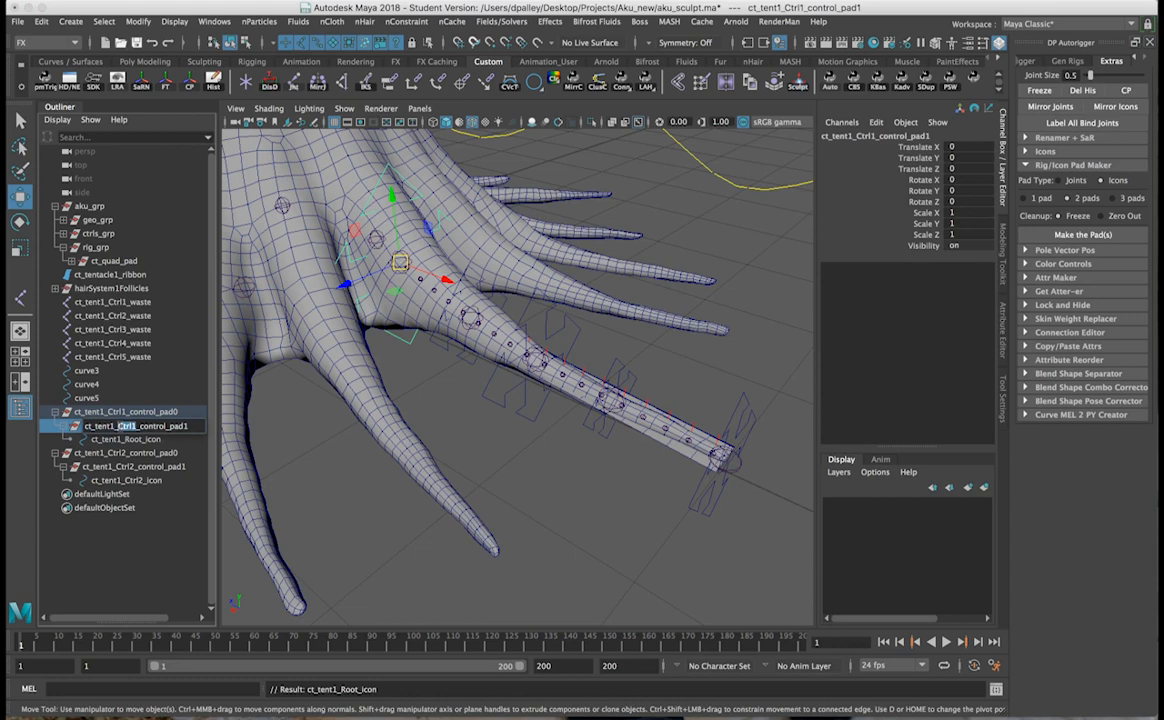
type("Root")
key("Return")
double_click(115, 412)
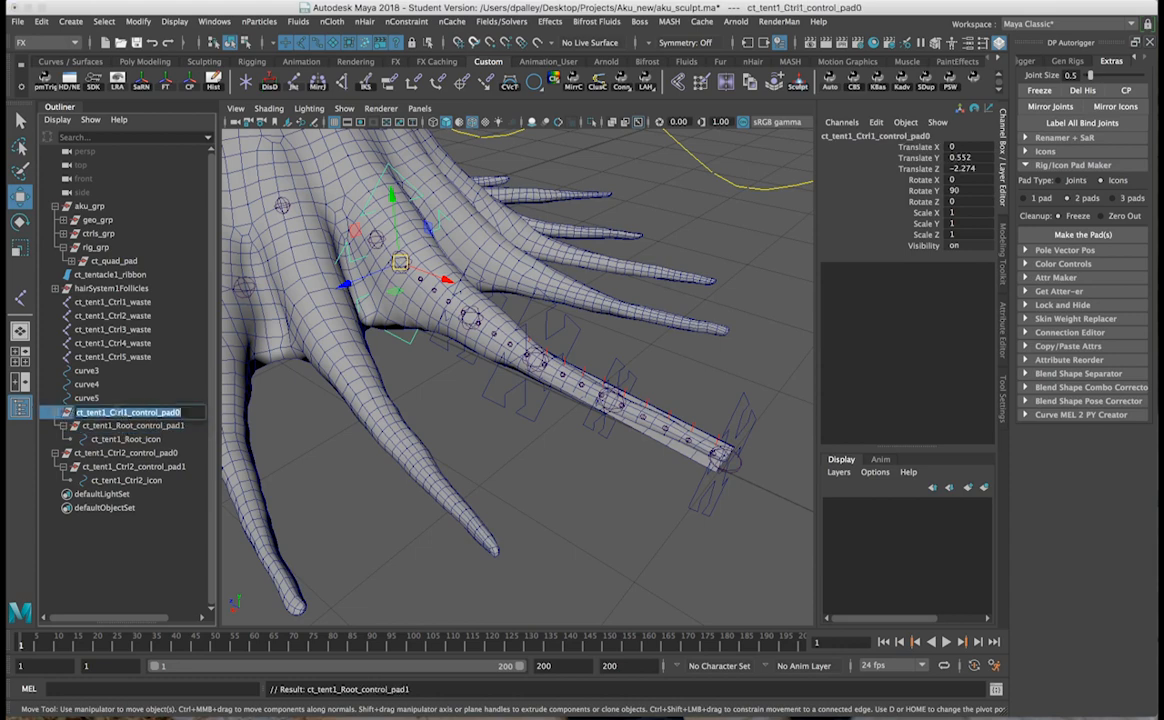
double_click(119, 412)
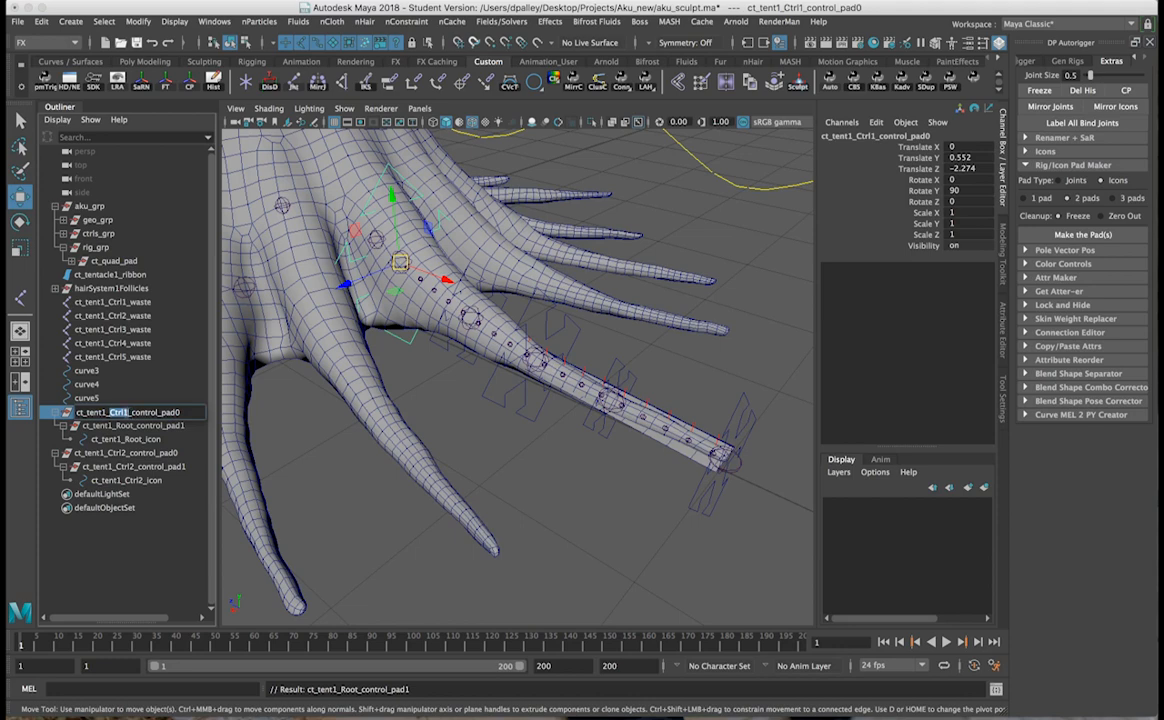
type("Root")
key("Return")
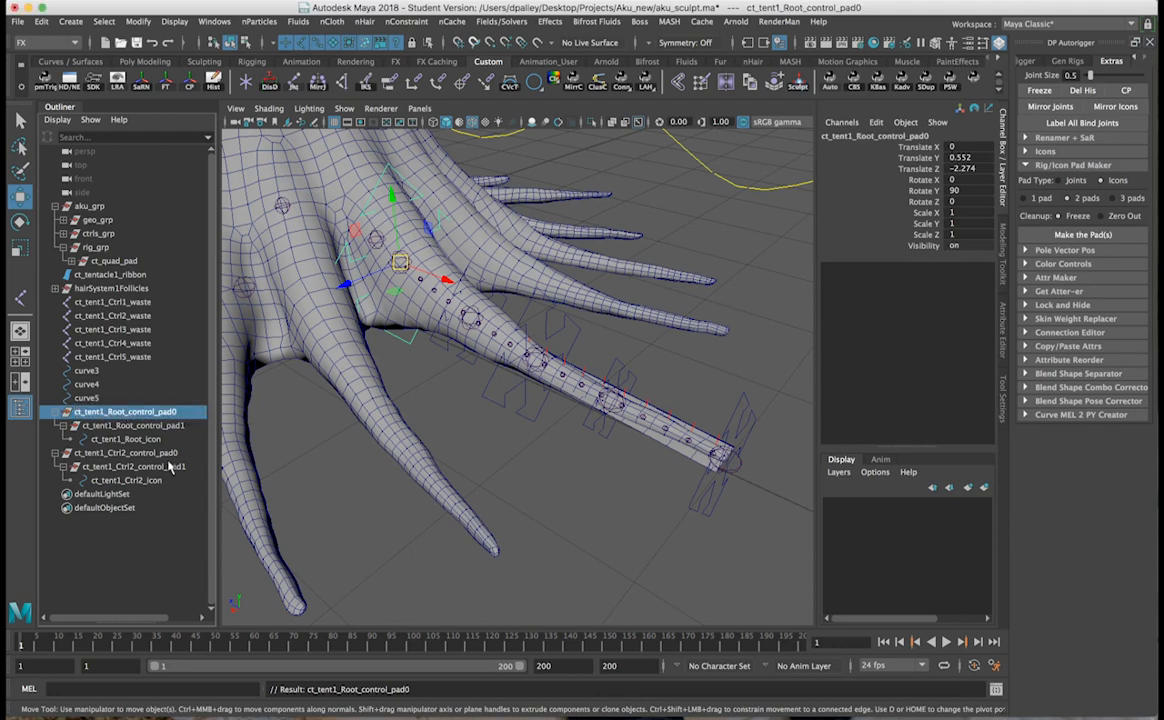
Rename the second control's outer and inner pads to ct_tent1_midRoot_control_pad0 and ct_tent1_midRoot_control_pad1.
left_click(117, 453)
double_click(117, 453)
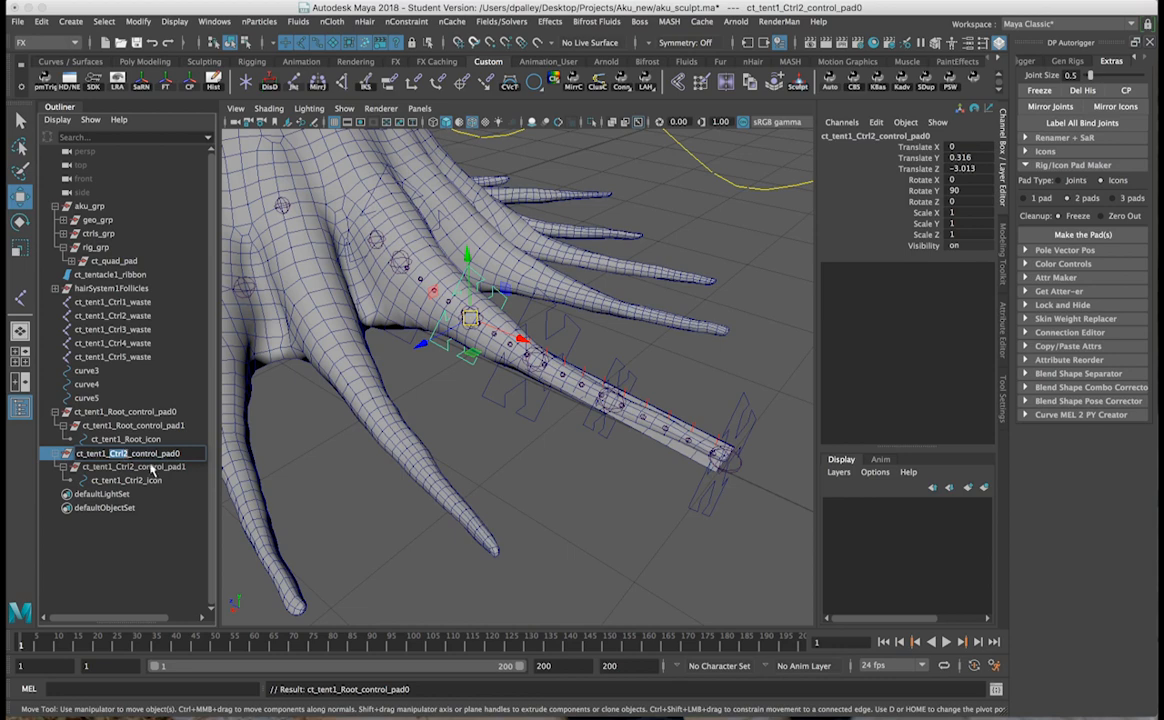
key("BackSpace")
type("mid")
type("Root")
left_click_drag(127, 453, 109, 453)
key("super+c")
double_click(123, 469)
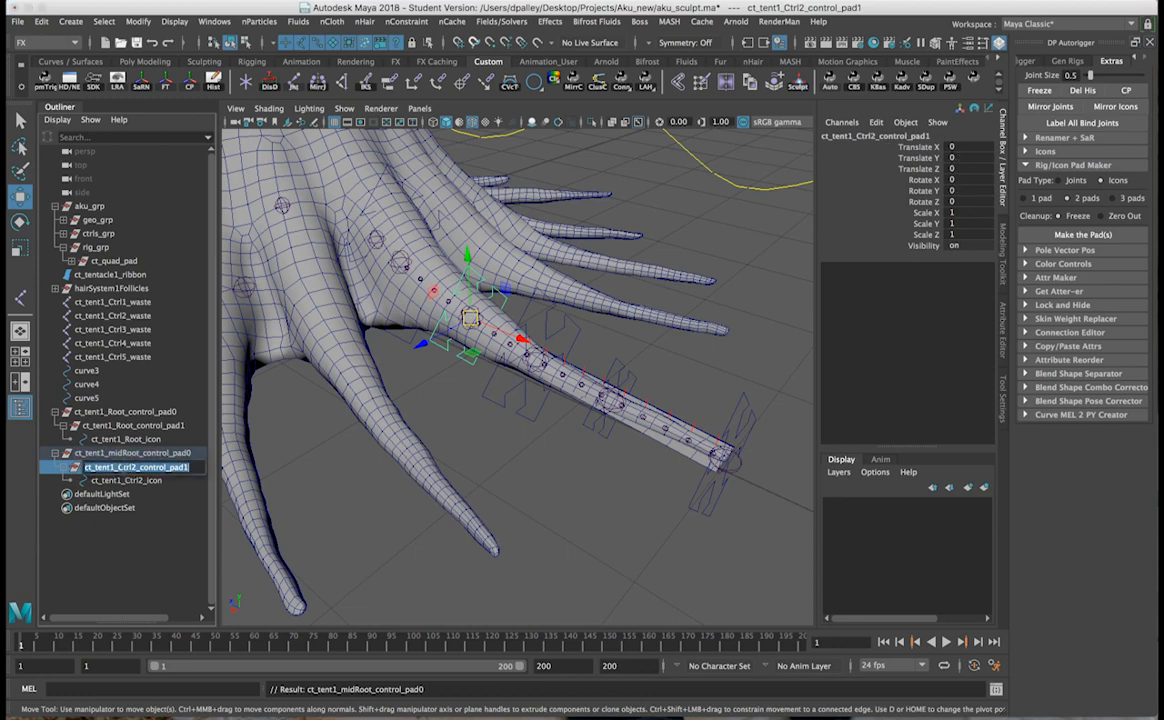
left_click_drag(118, 467, 143, 467)
key("super+v")
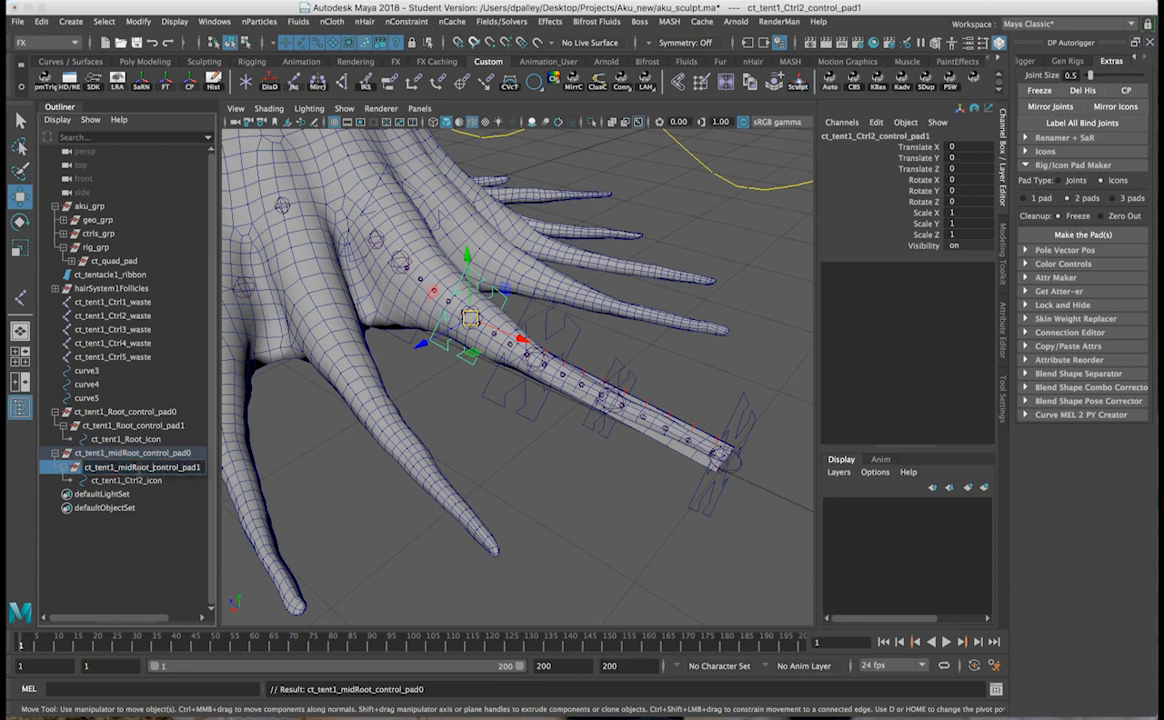
Rename the second control's icon to ct_tent1_midRoot_icon, reusing the midRoot part of its pad names.
left_click(138, 481)
double_click(138, 481)
left_click_drag(147, 481, 125, 481)
key("super+v")
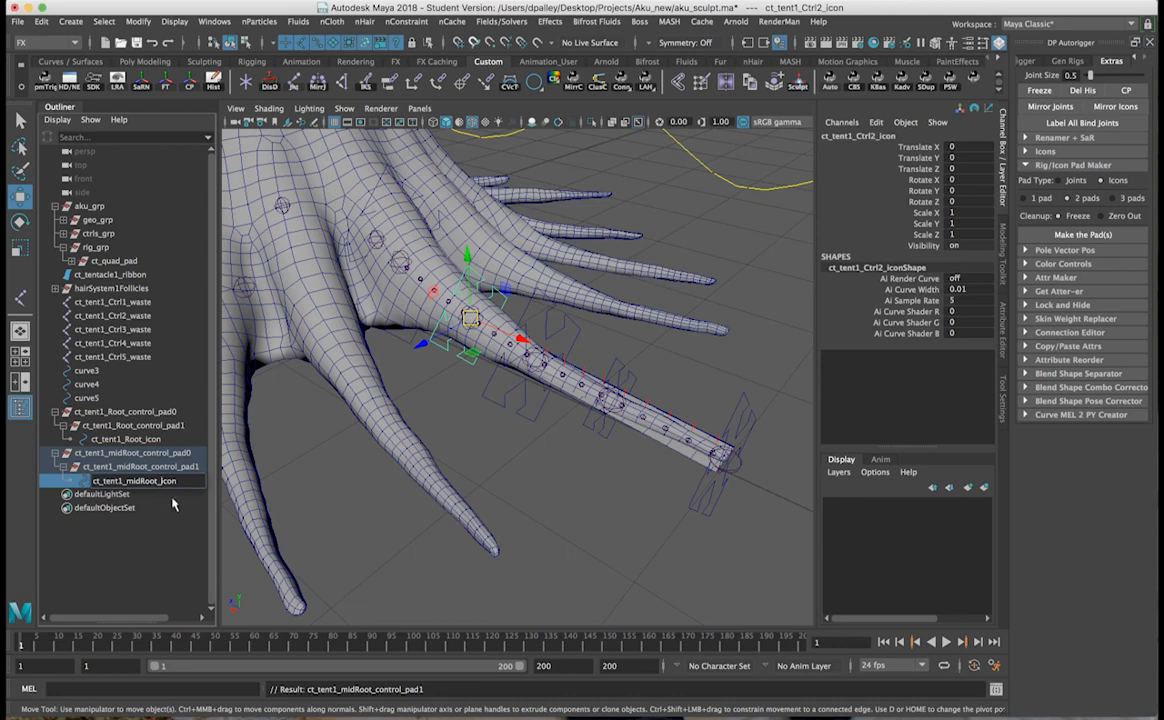
left_click(172, 496)
left_click(161, 483)
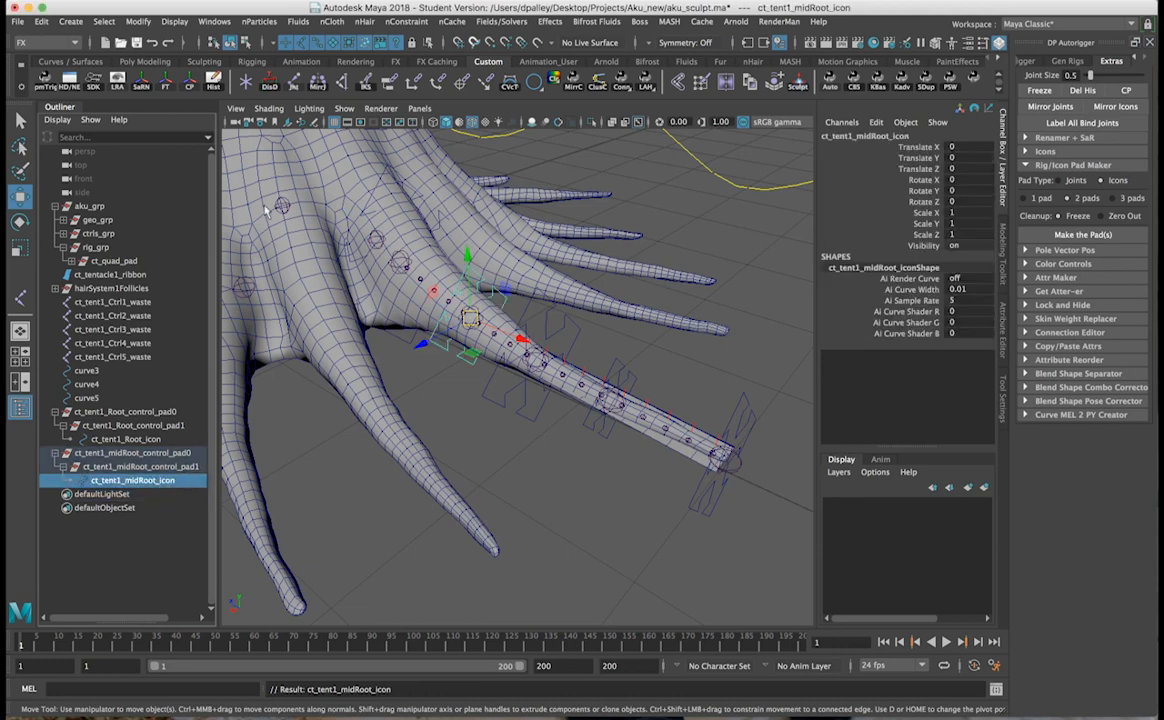
Make two icon pads for curve3, using the ct_tent1_Ctrl3_waste joint as the reference.
mouse_move(449, 303)
left_mouse_down("alt")
mouse_move(440, 312)
mouse_move(455, 300)
left_mouse_up("alt")
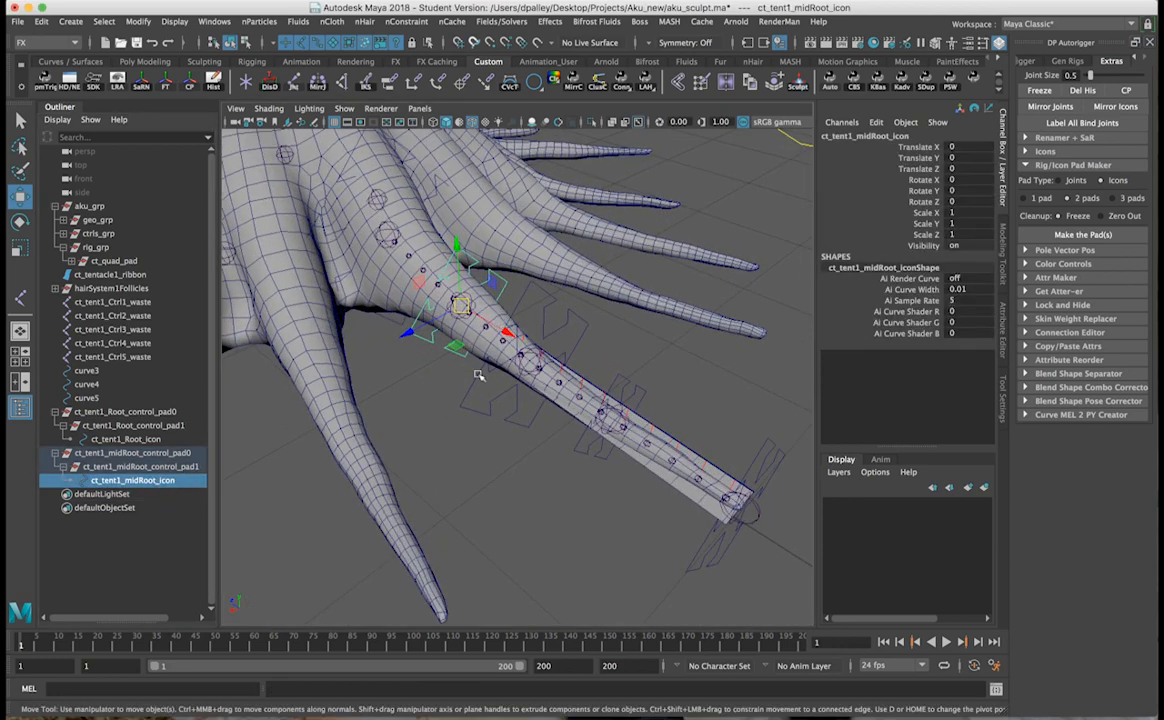
left_click(465, 403)
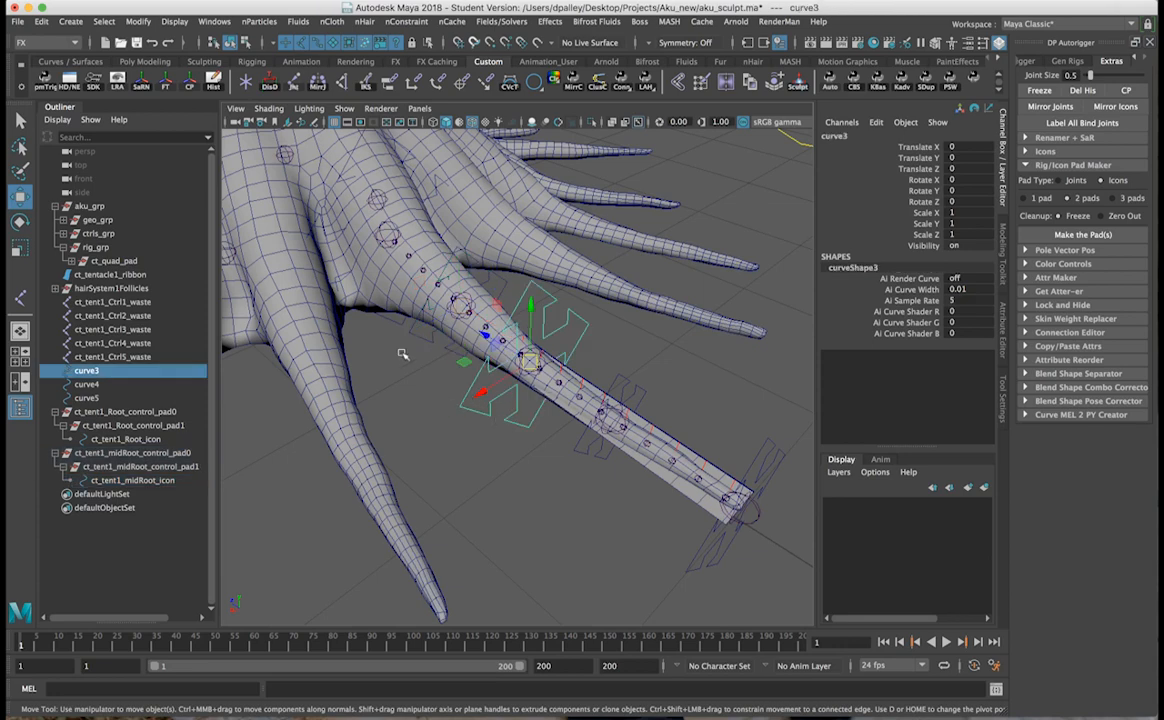
key("q")
left_click(531, 377, "shift")
left_click_drag(531, 377, 498, 390, "alt")
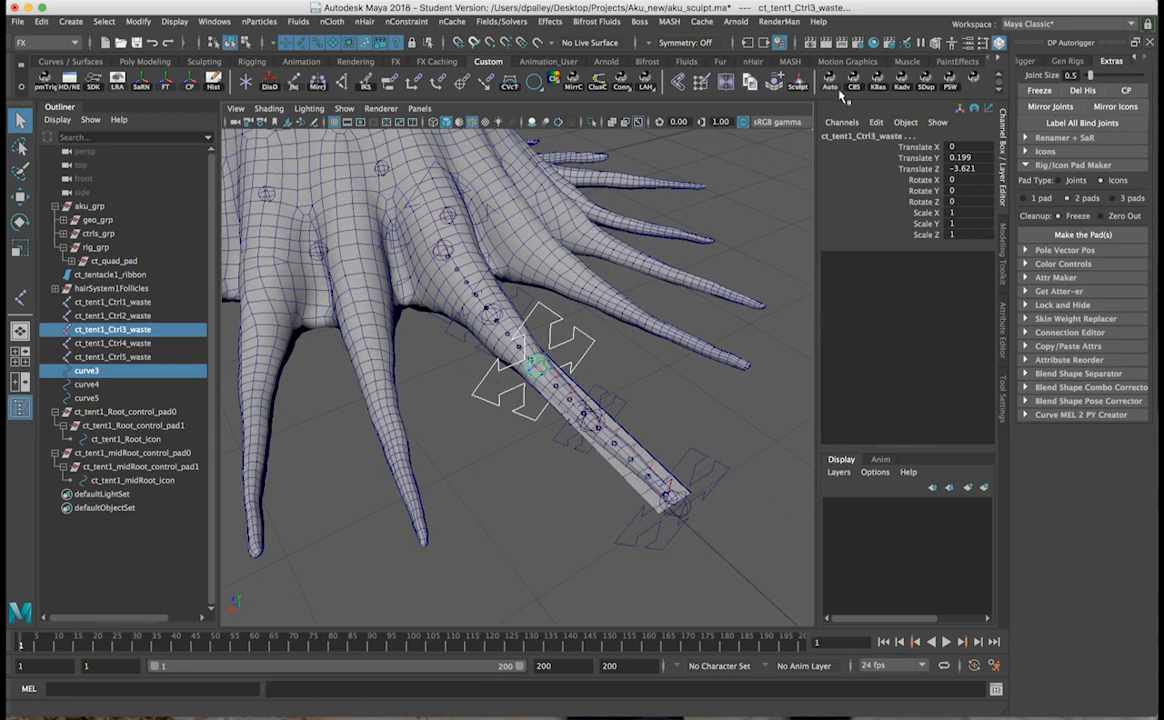
left_click(1086, 235)
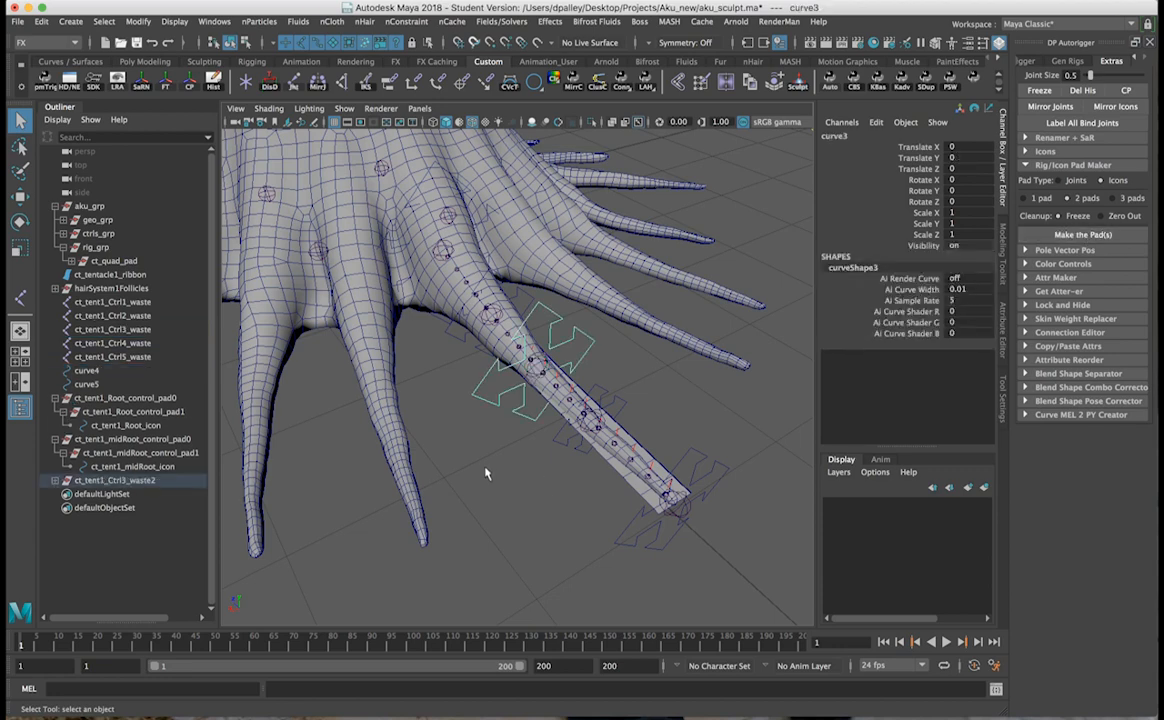
Make two icon pads each for curve4 and curve5, using the ct_tent1_Ctrl4_waste and ct_tent1_Ctrl5_waste joints as references.
left_click_drag(443, 430, 450, 427, "alt")
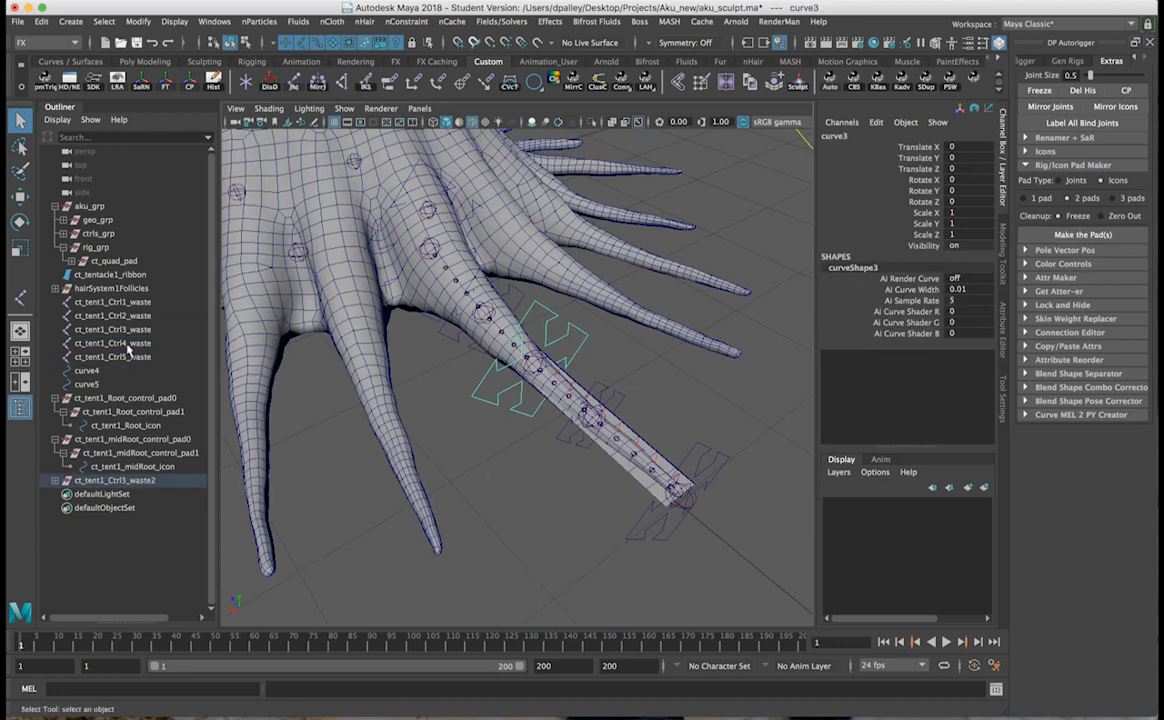
left_click_drag(598, 432, 578, 458)
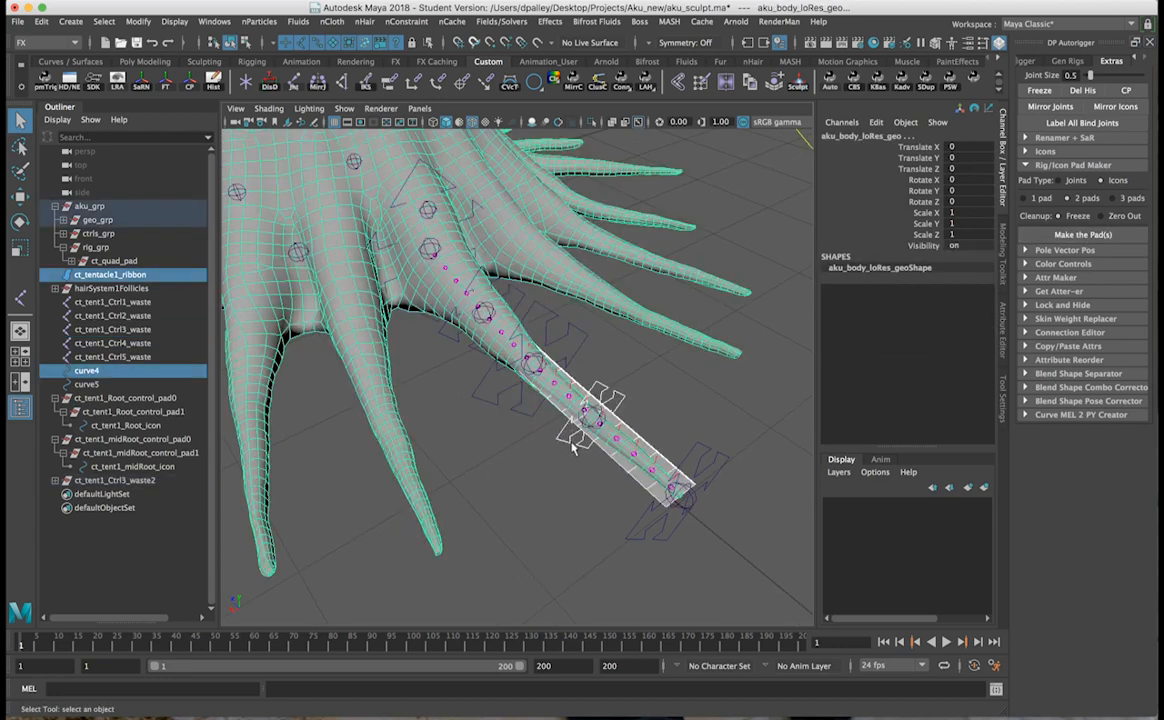
left_click(569, 443)
left_click(128, 344, "ctrl")
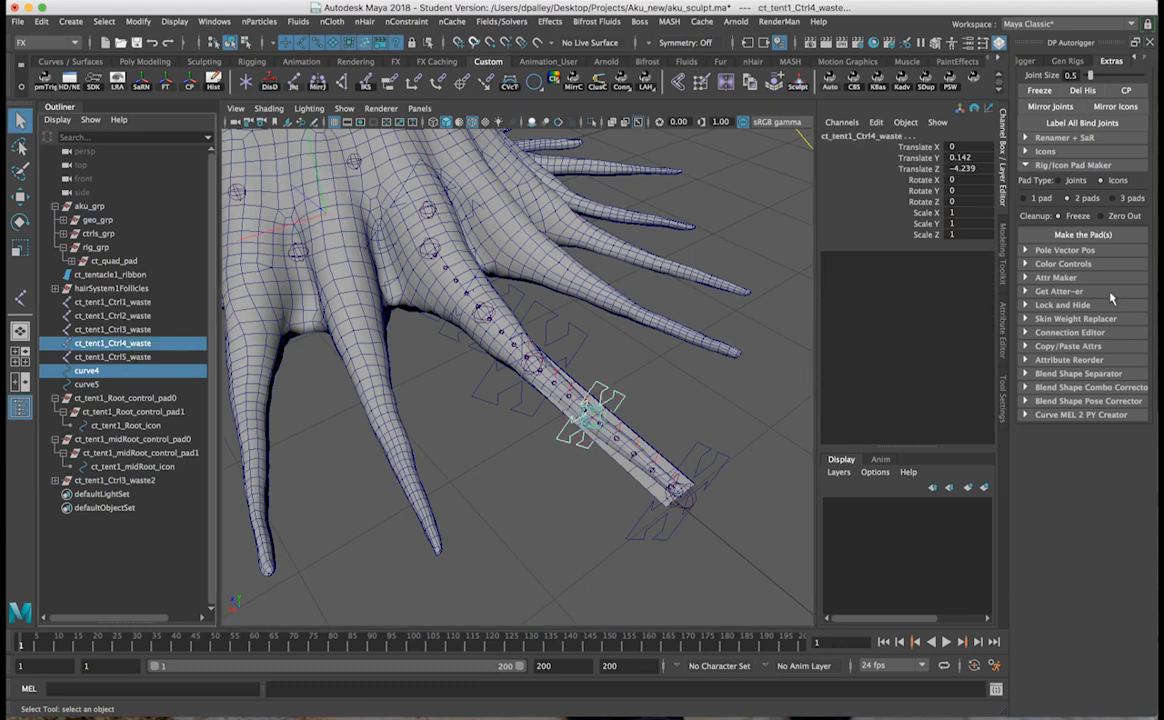
left_click(1083, 235)
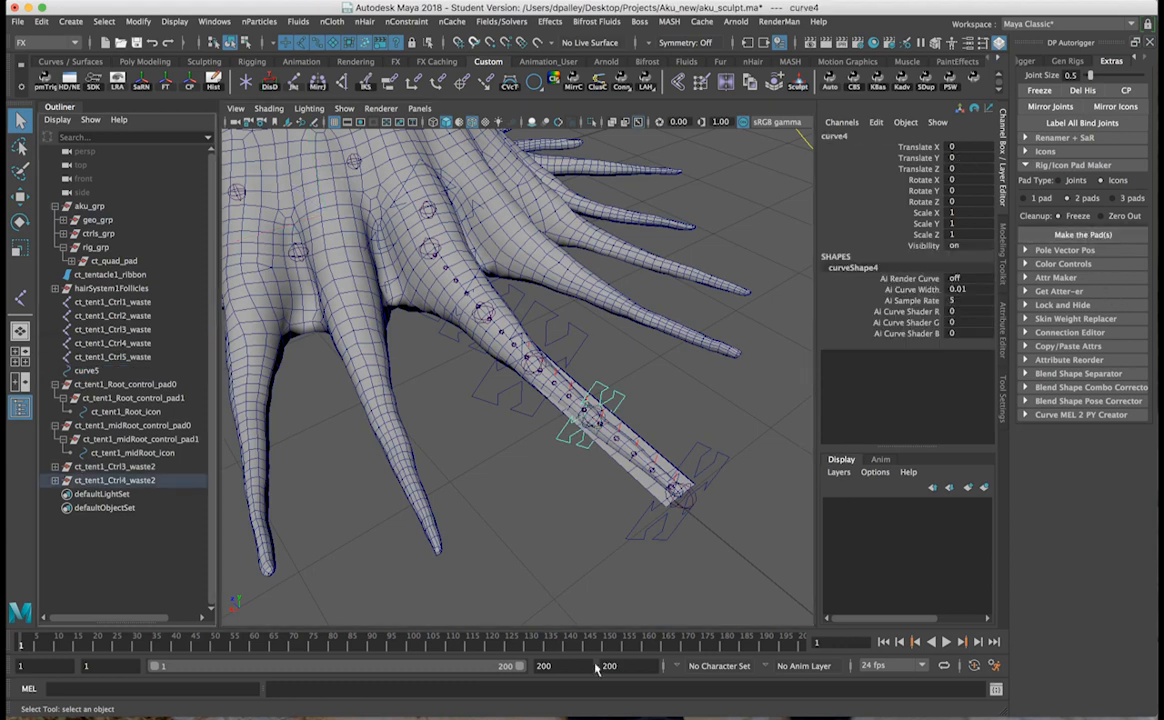
left_click_drag(622, 533, 707, 562)
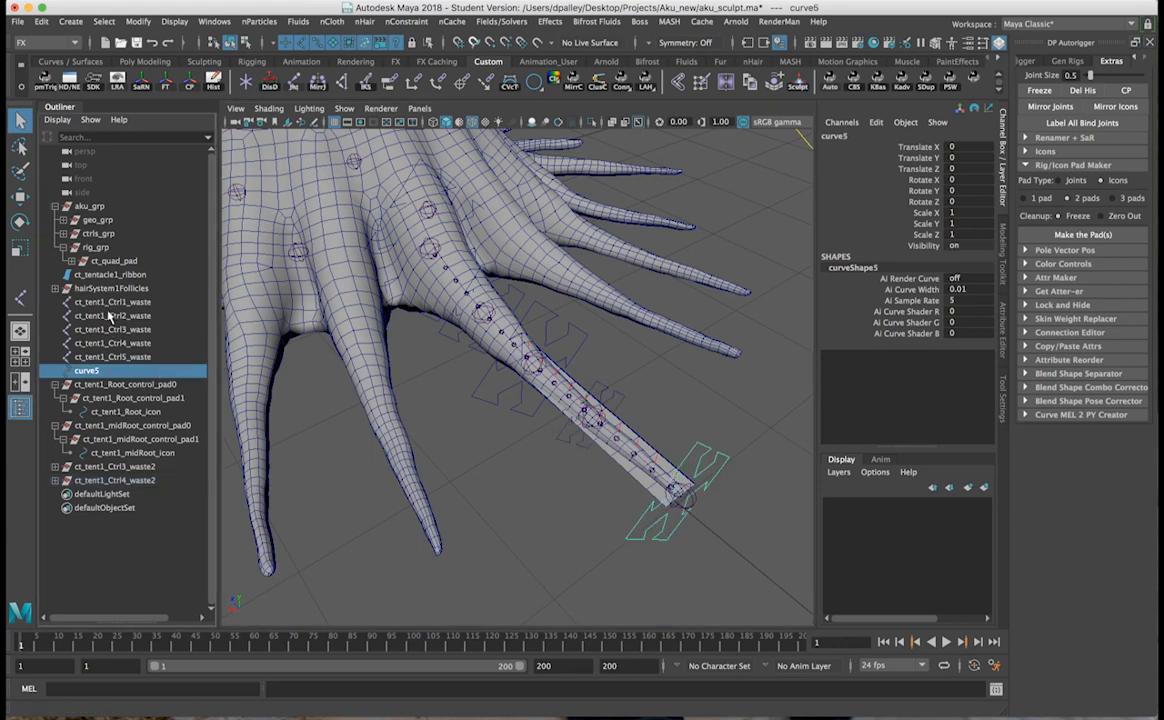
left_click(1083, 234)
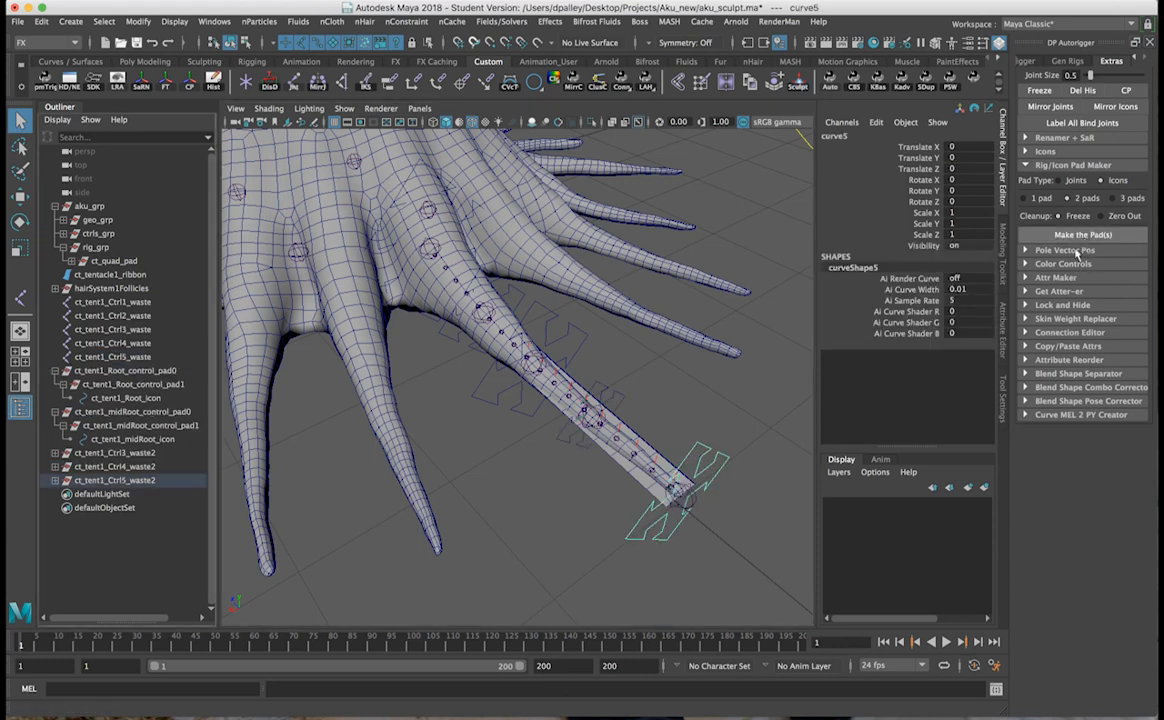
Expand the three new pad groups and rename curve3 to ct_tent1_Mid_icon, based on the midRoot icon's name.
left_click(55, 480, "shift")
left_click(55, 466, "shift")
left_click(55, 452)
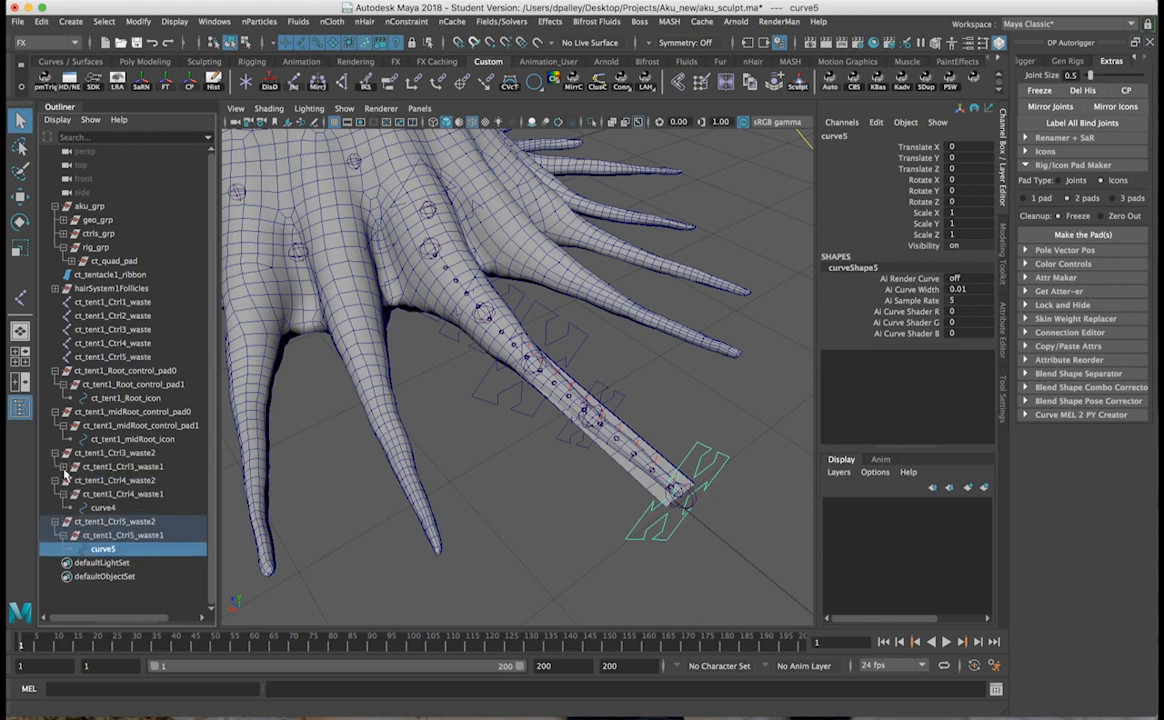
left_click(64, 467)
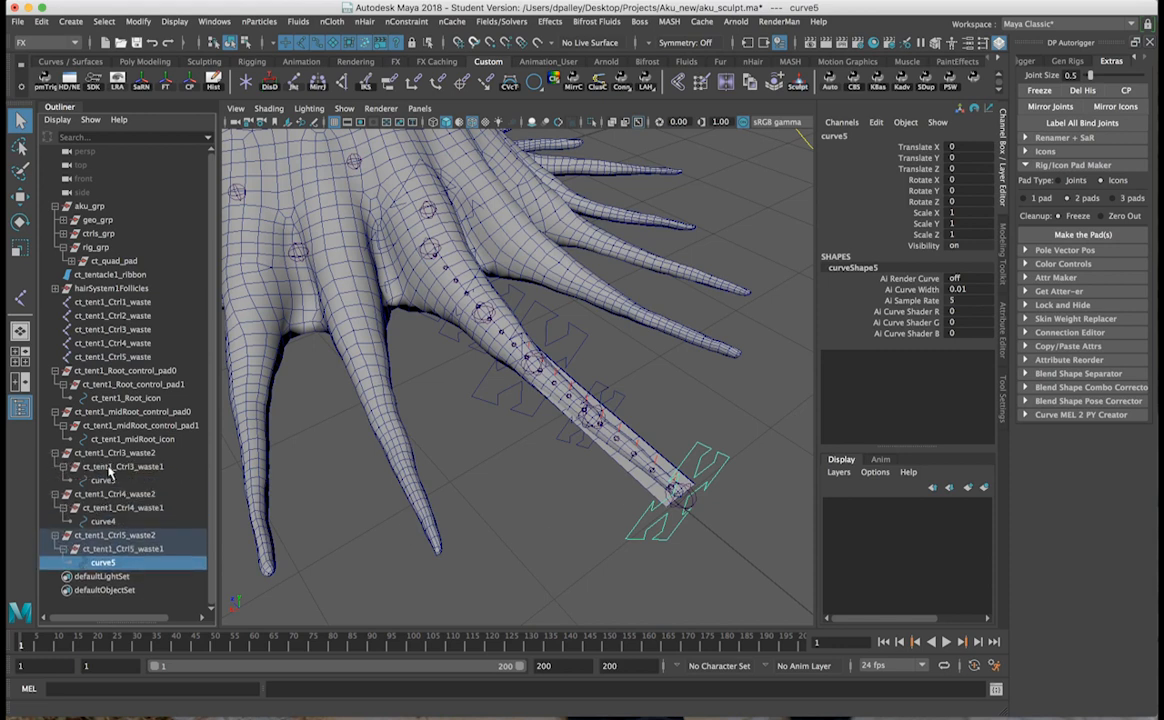
double_click(172, 439)
key("ctrl+c")
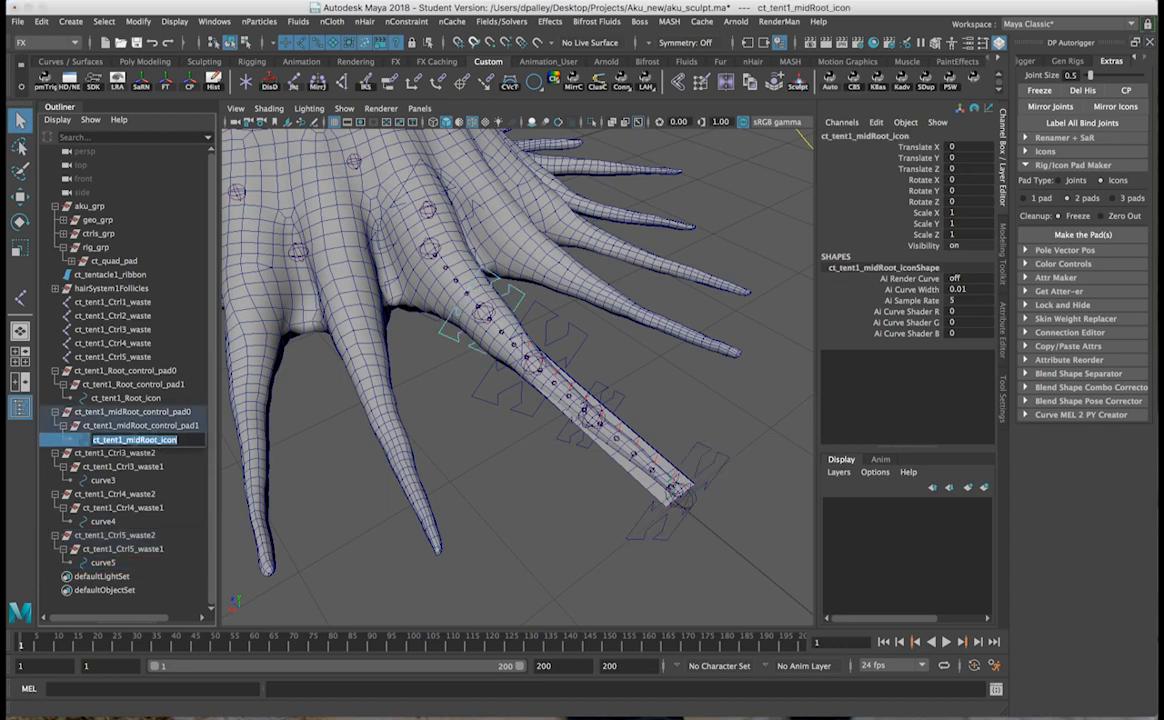
double_click(103, 480)
key("ctrl+v")
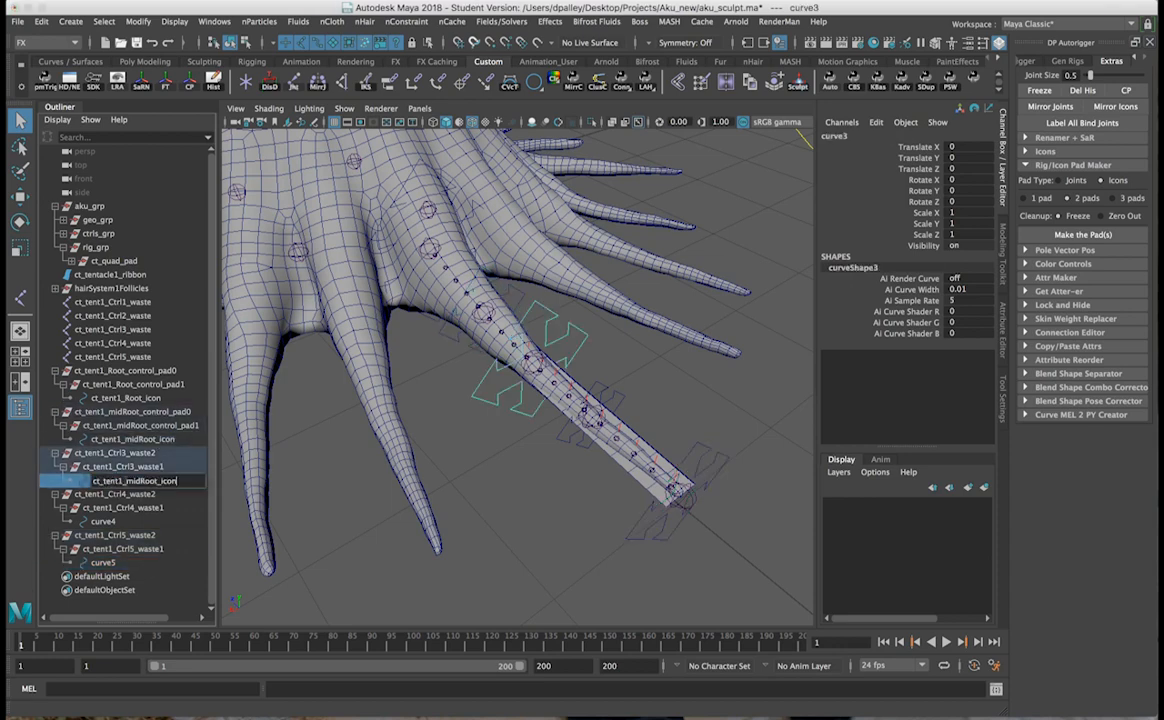
left_click_drag(126, 481, 162, 481)
type("M")
Rename curve4 to ct_tent1_midEnd_icon, based on the midRoot icon's name.
double_click(103, 521)
key("ctrl+v")
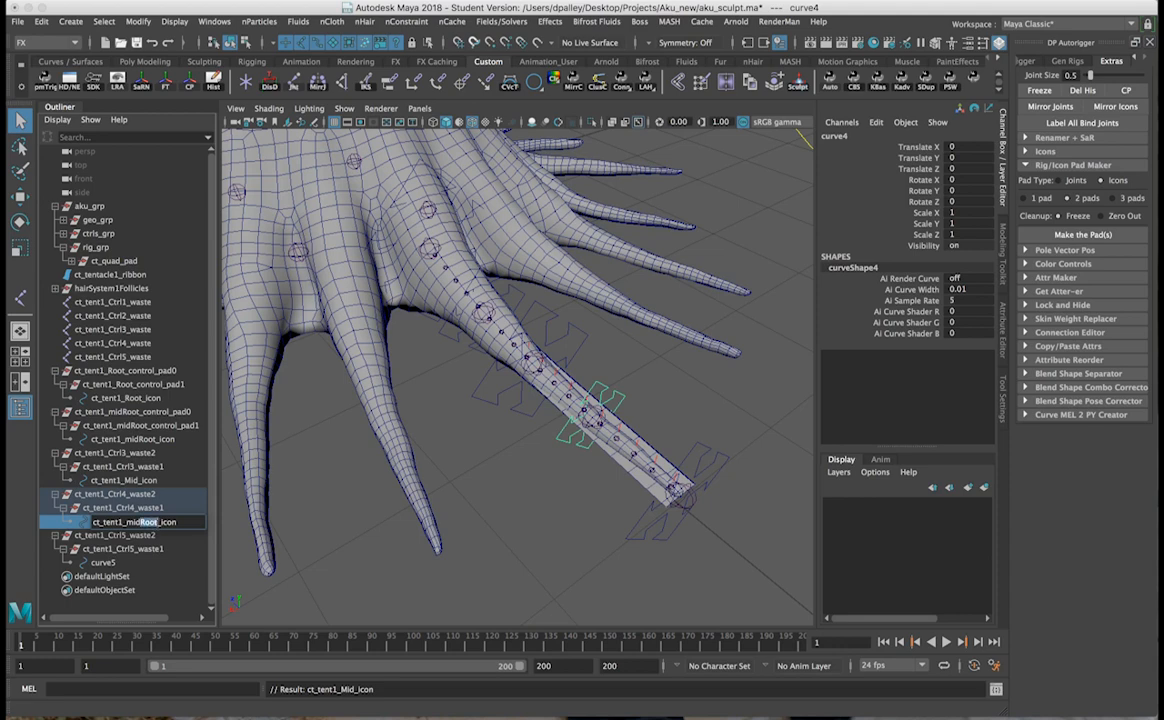
type("End")
key("Return")
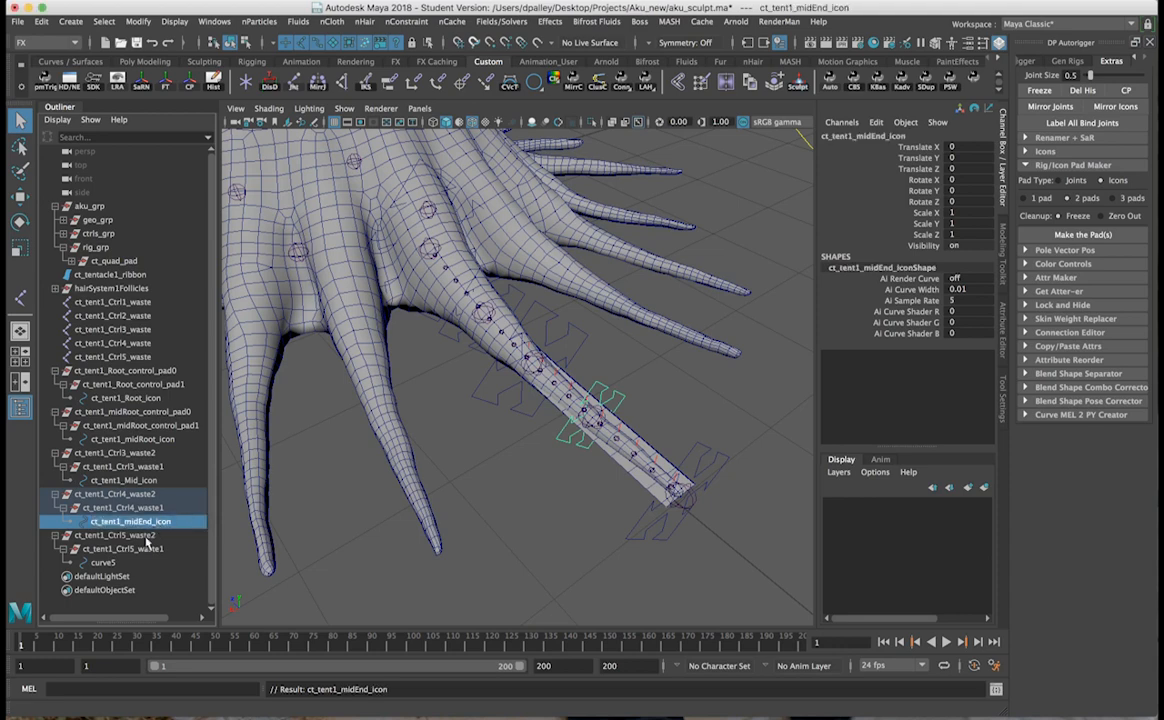
Rename curve5 at the tentacle tip to ct_tent1_End_icon.
left_click(113, 564)
double_click(103, 563)
key("ctrl+v")
left_click_drag(126, 564, 160, 564)
type("End")
key("Return")
Rename the end icon's inner and outer pads to ct_tent1_End_control_pad1 and ct_tent1_End_control_pad0.
double_click(123, 564)
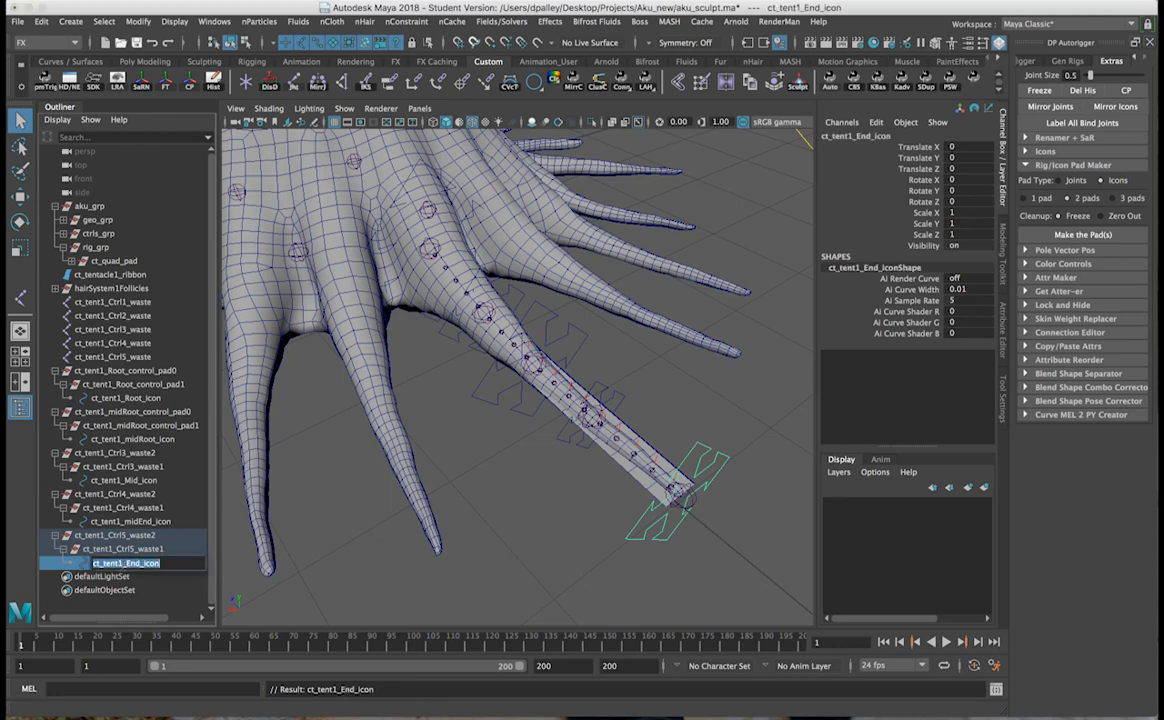
left_click(120, 549)
type("End")
left_click_drag(135, 550, 192, 550)
type("contro")
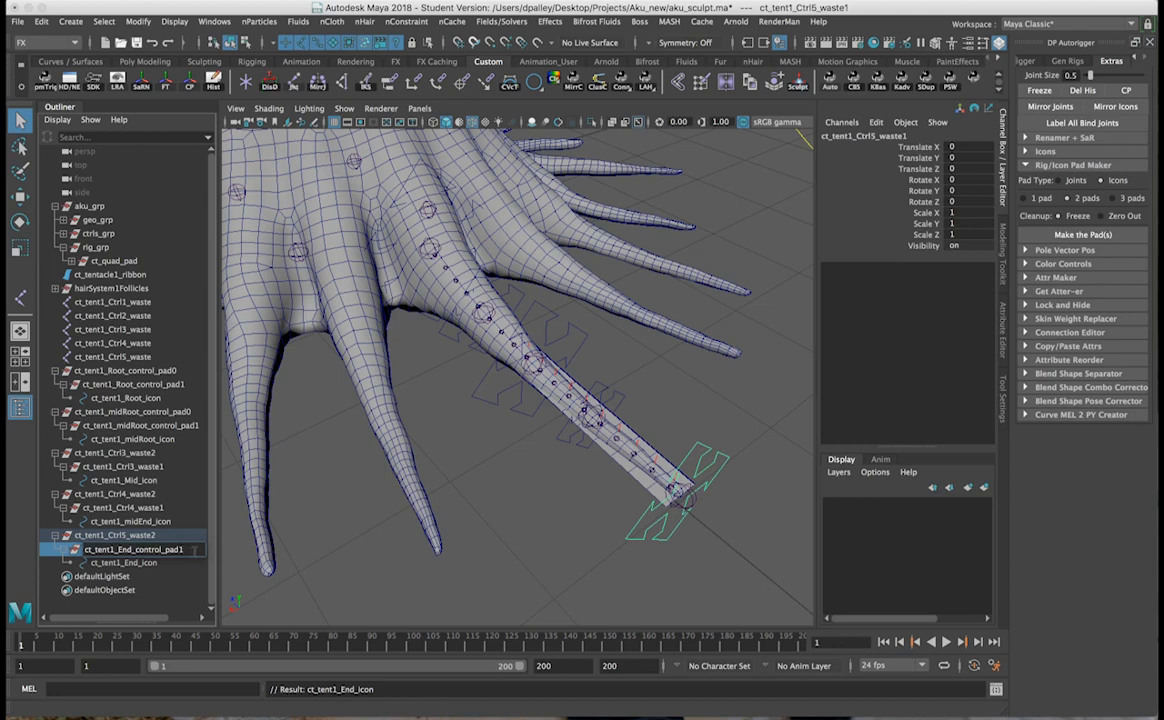
double_click(152, 535)
type("ct_tent1_End_control_pad1")
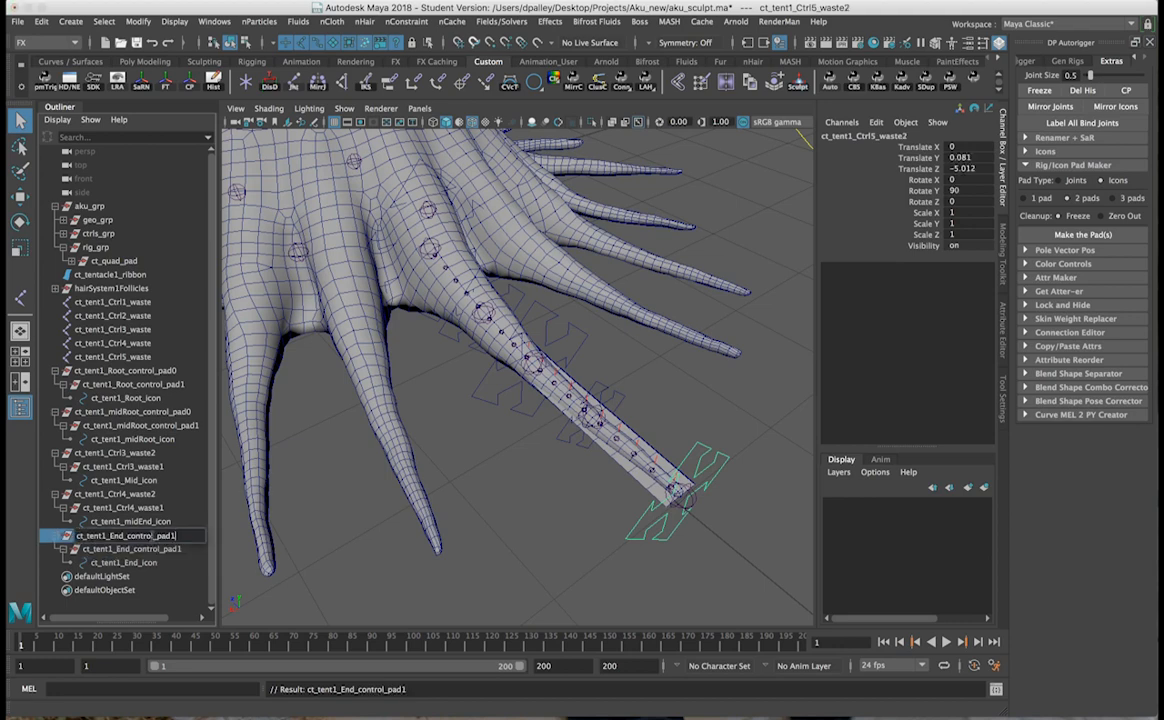
type("0")
key("Return")
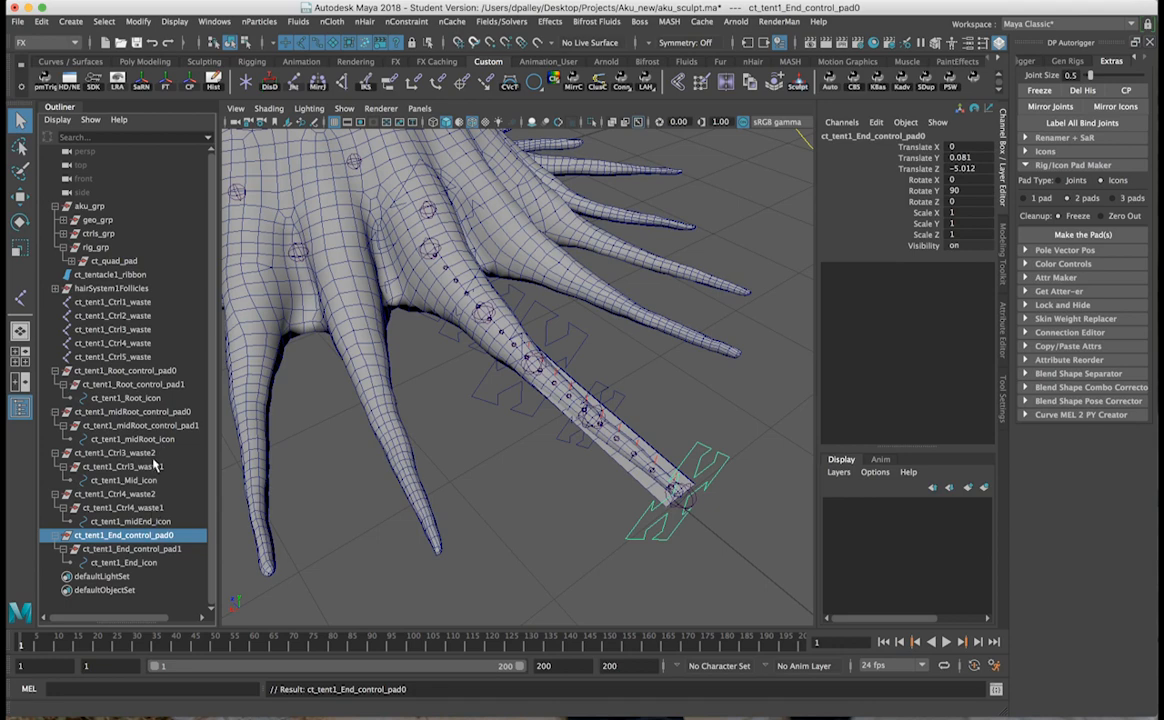
Rename the mid icon's outer and inner pads to ct_tent1_Mid_control_pad0 and ct_tent1_Mid_control_pad1.
double_click(113, 481)
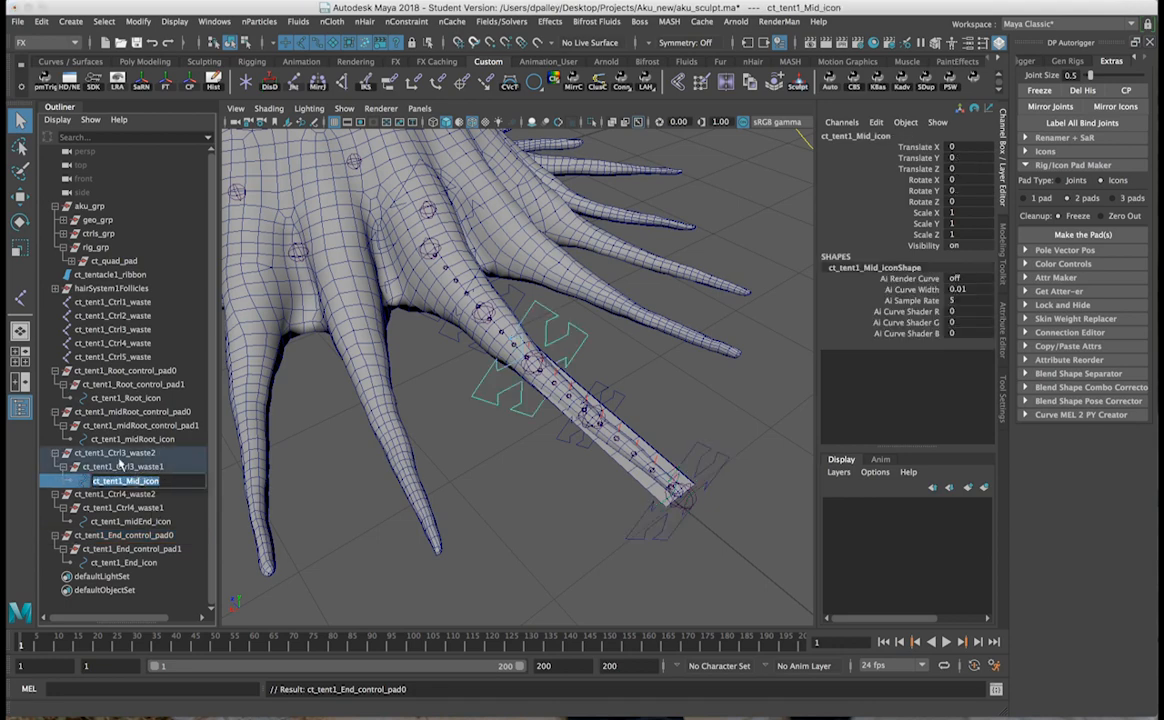
left_click(115, 455)
double_click(120, 412)
key("ctrl+c")
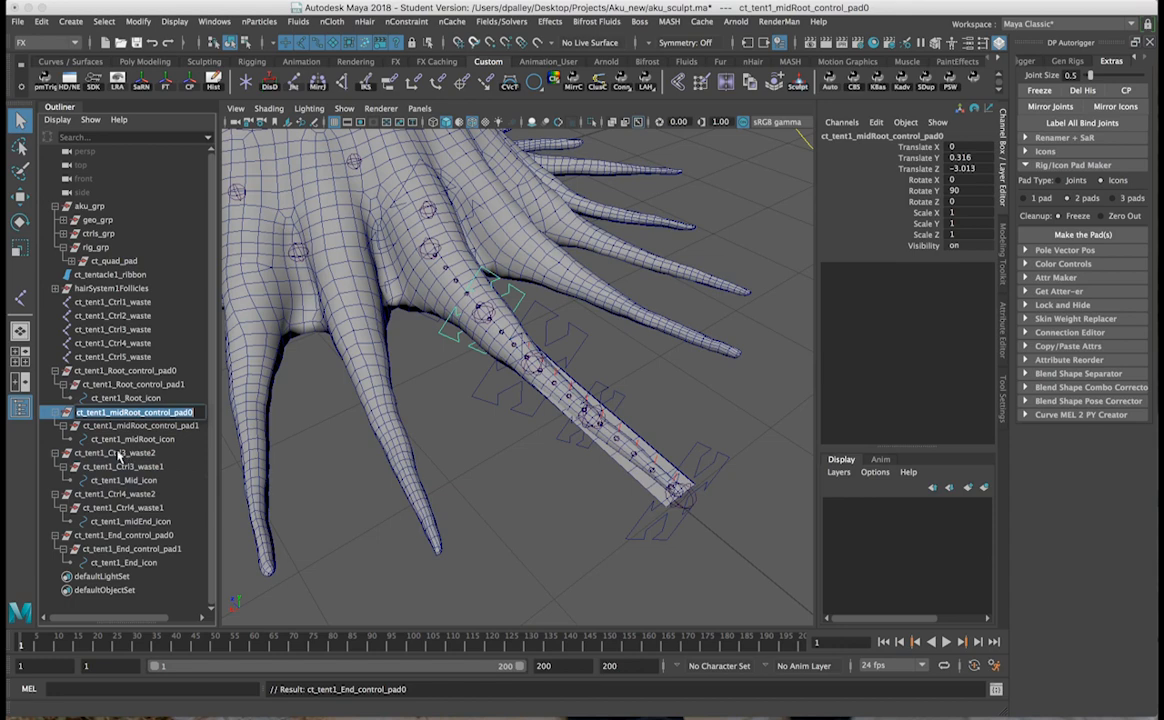
double_click(115, 455)
key("ctrl+v")
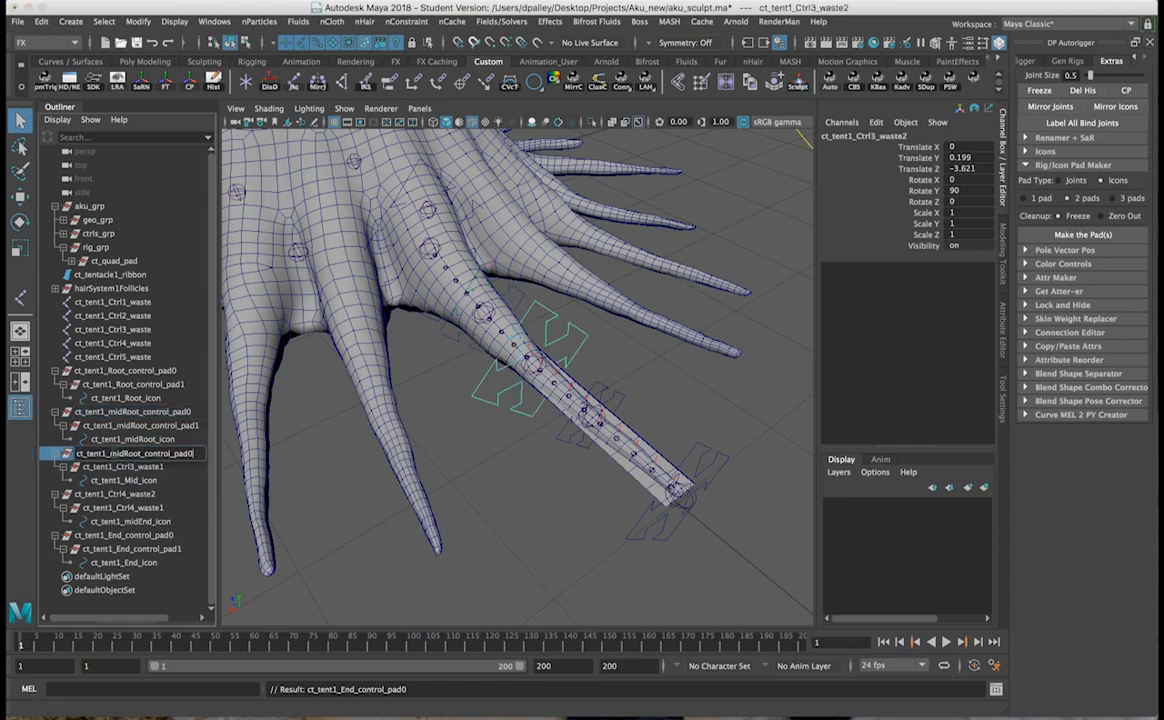
type("Mid")
key("Return")
double_click(127, 466)
type("ct_tent1_Mid_control_pad0")
type("1")
key("Return")
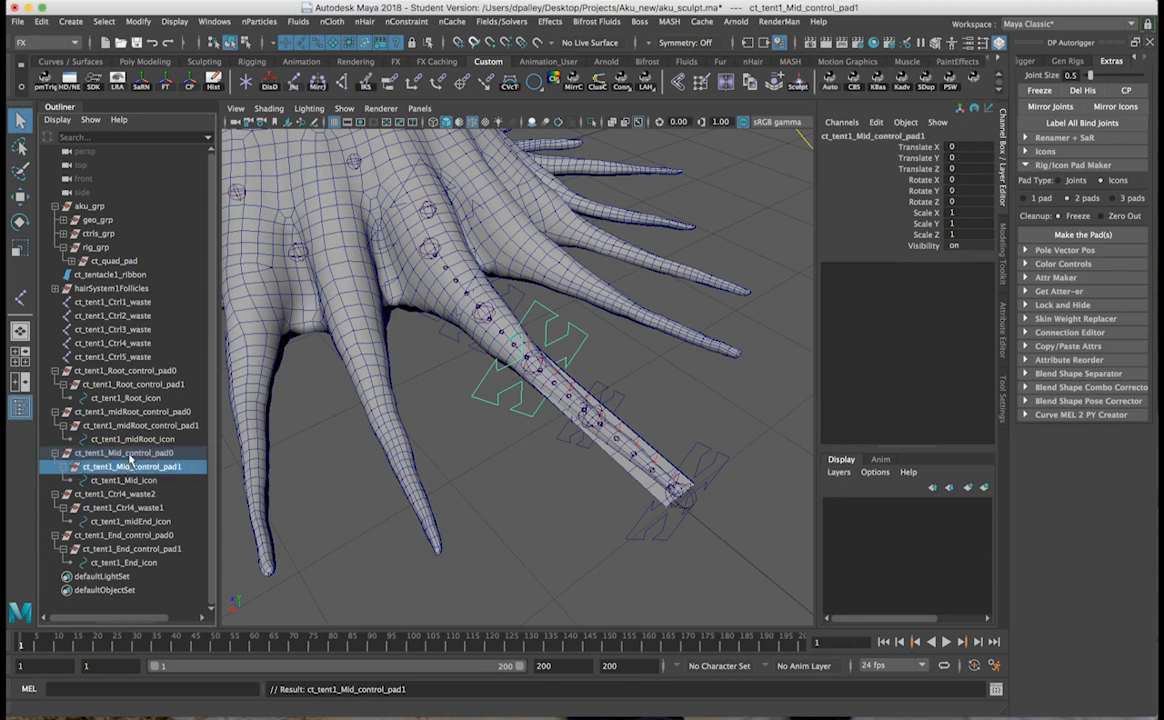
Rename the midEnd icon's outer and inner pads to ct_tent1_midEnd_control_pad0 and ct_tent1_midEnd_control_pad1.
double_click(128, 455)
key("ctrl+c")
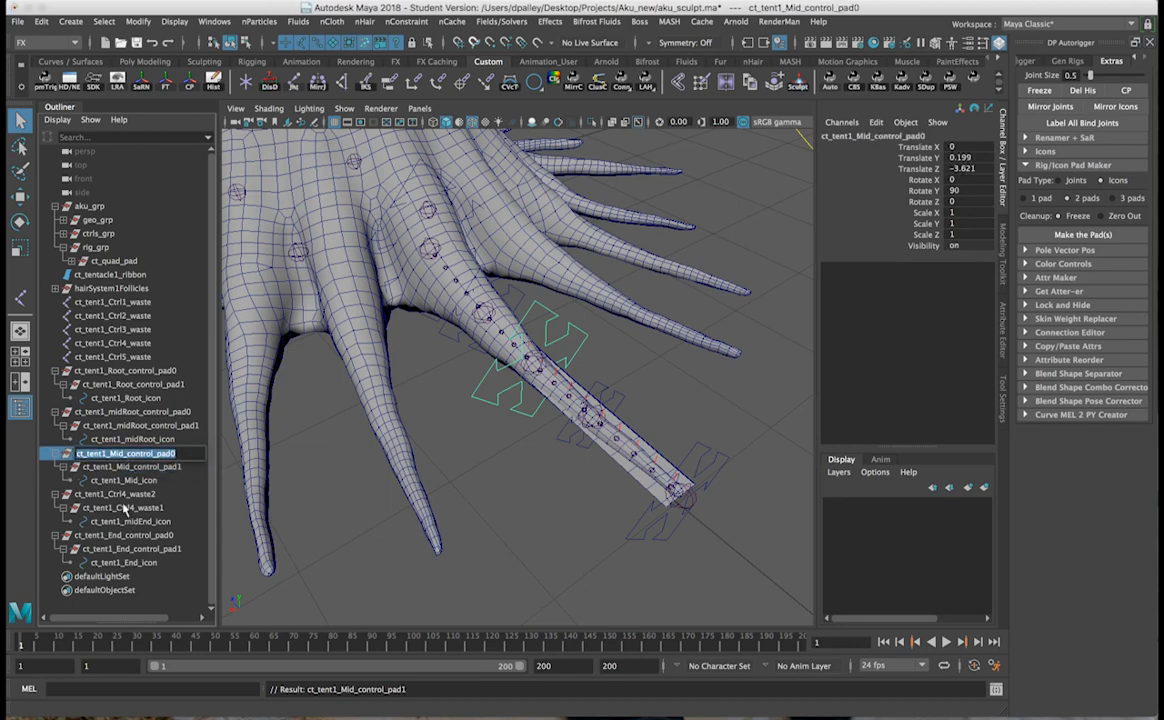
double_click(119, 494)
key("ctrl+v")
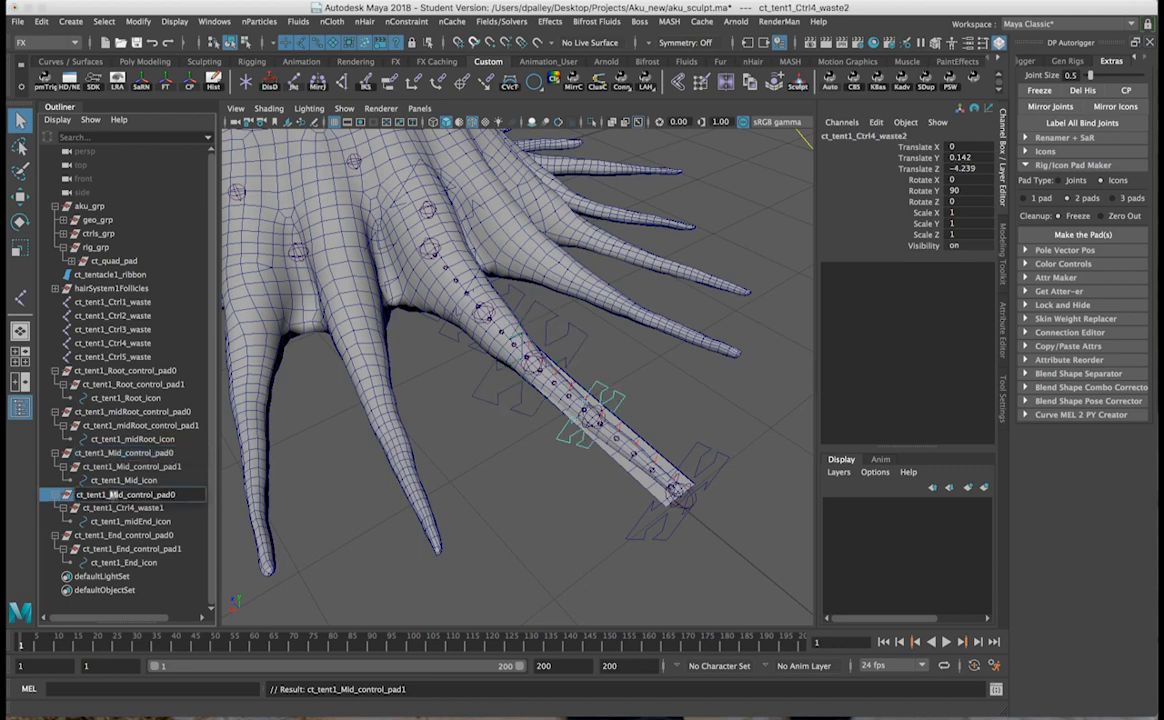
type("midEnd")
key("Return")
double_click(129, 510)
type("ct_tent1_midEnd_control_pad0")
key("BackSpace")
type("1")
key("Return")
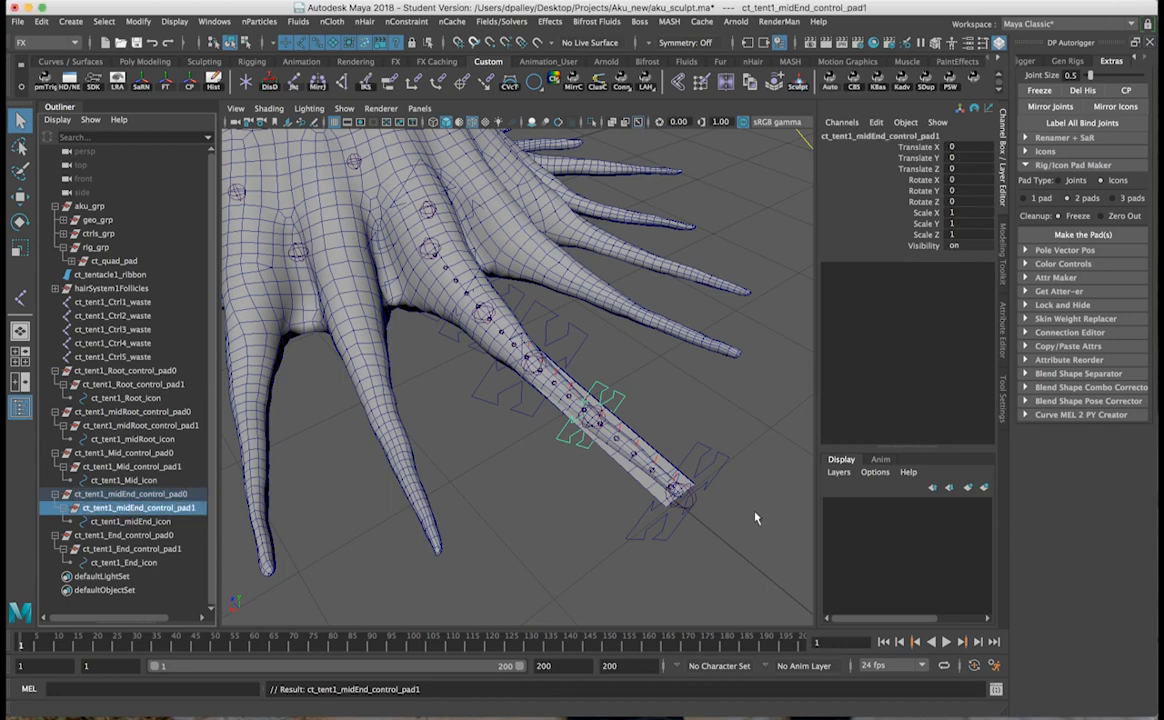
Parent constrain the ct_tent1_Ctrl5_waste joint to ct_tent1_End_icon at the tentacle tip.
left_click(640, 524)
left_click_drag(640, 524, 723, 553, "alt")
right_click_drag(723, 553, 592, 481, "alt")
key("w")
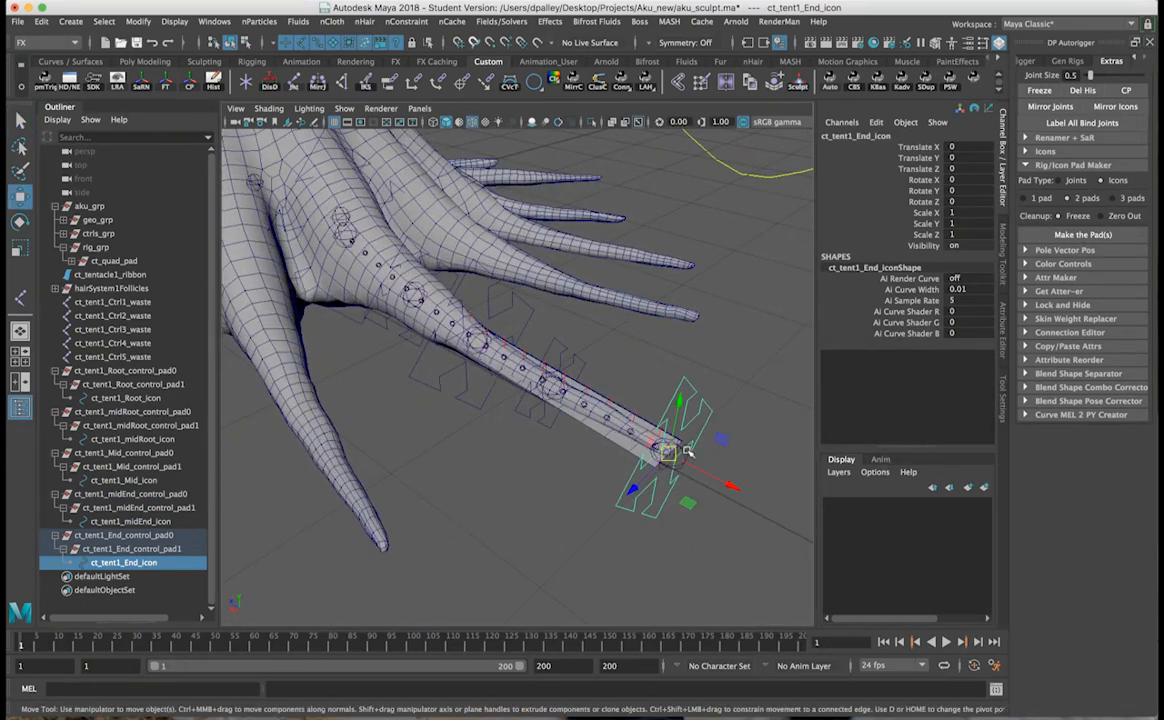
left_click(683, 448, "shift")
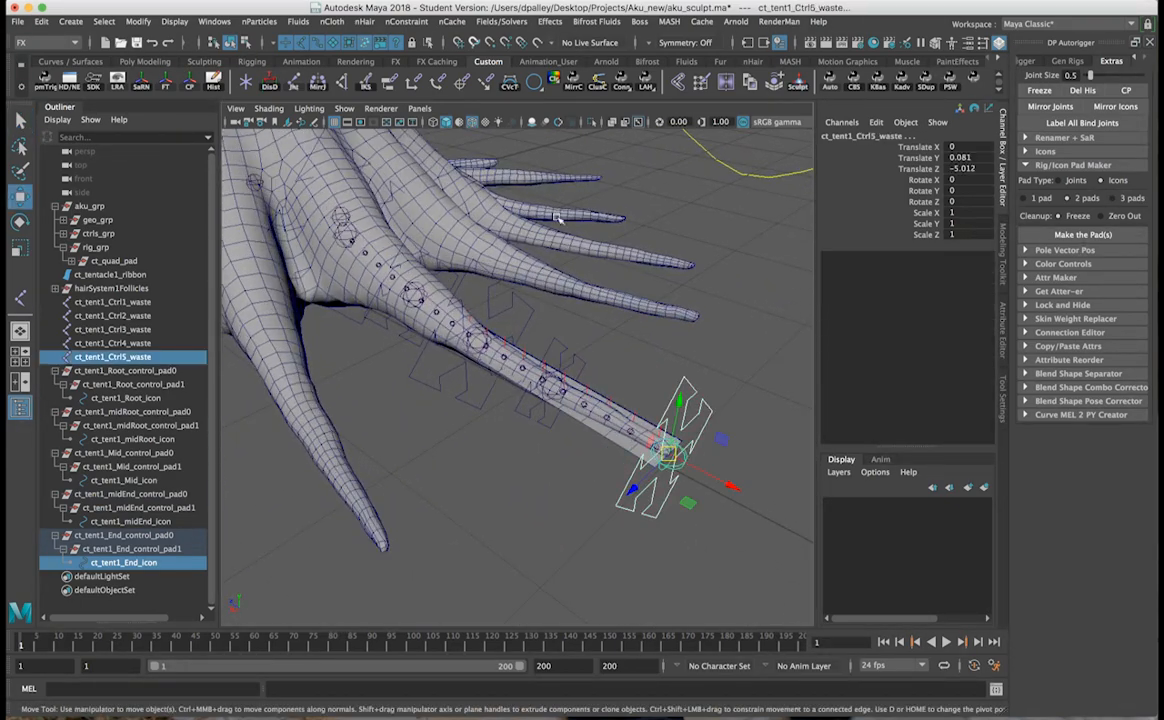
left_click(390, 85)
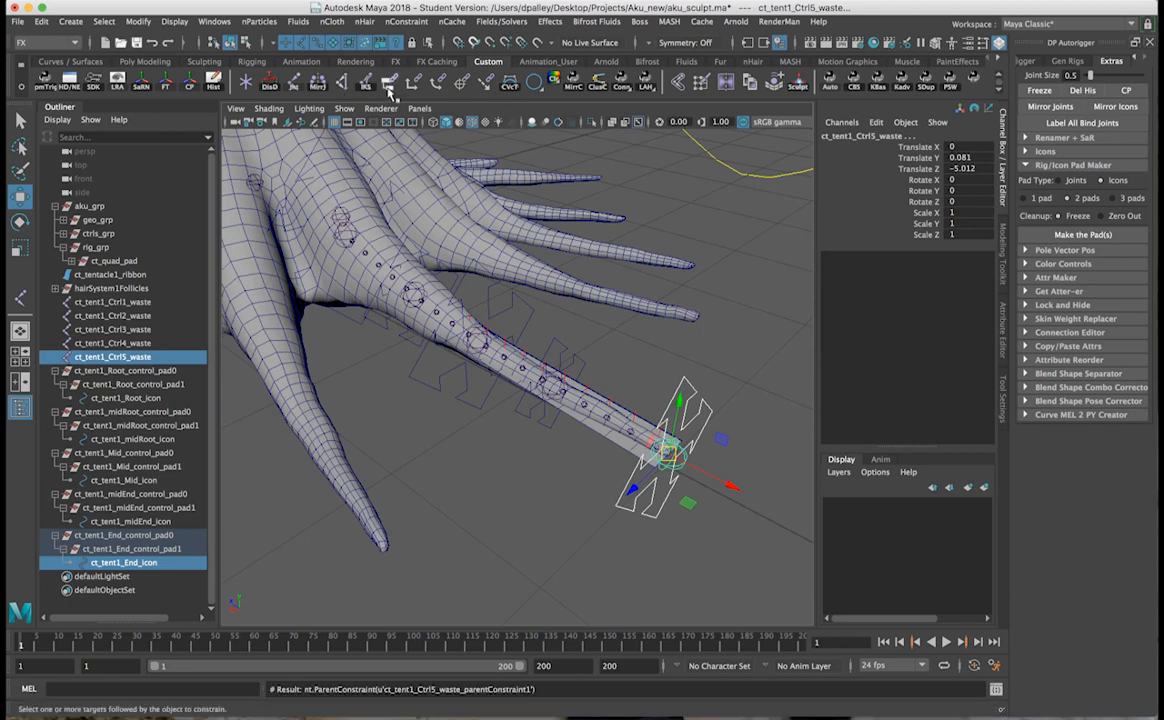
Parent constrain the ct_tent1_Ctrl4_waste joint to ct_tent1_midEnd_icon.
left_click(545, 420)
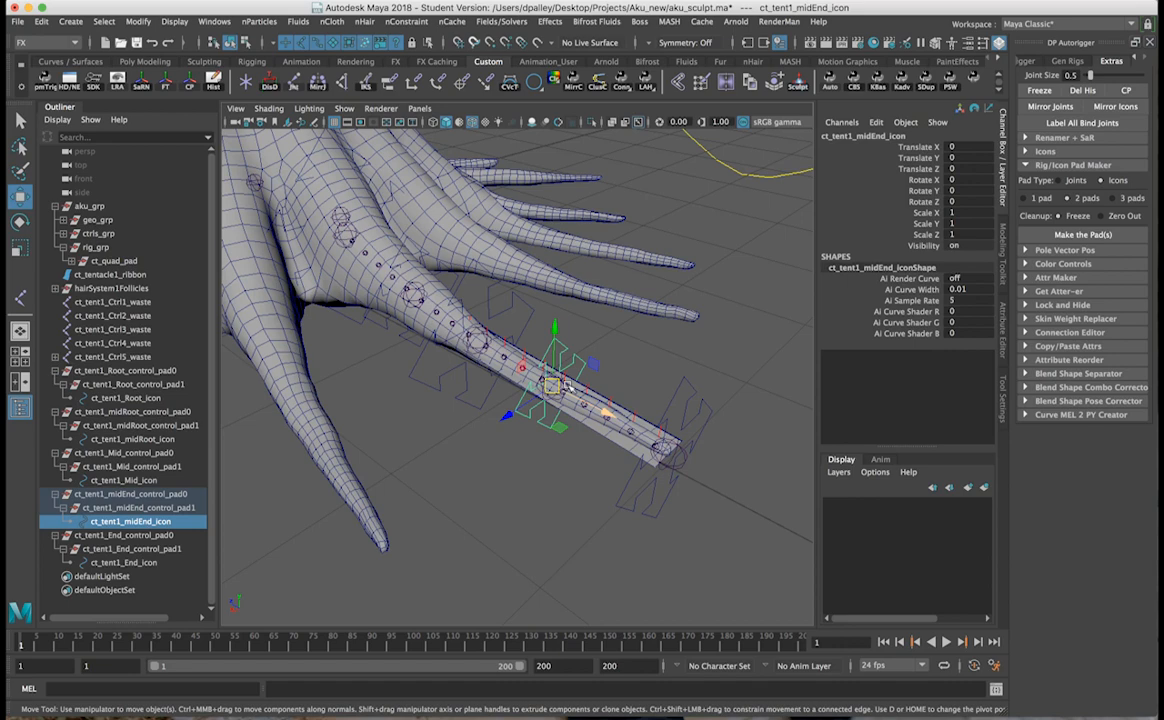
key("q")
left_click(566, 390, "shift")
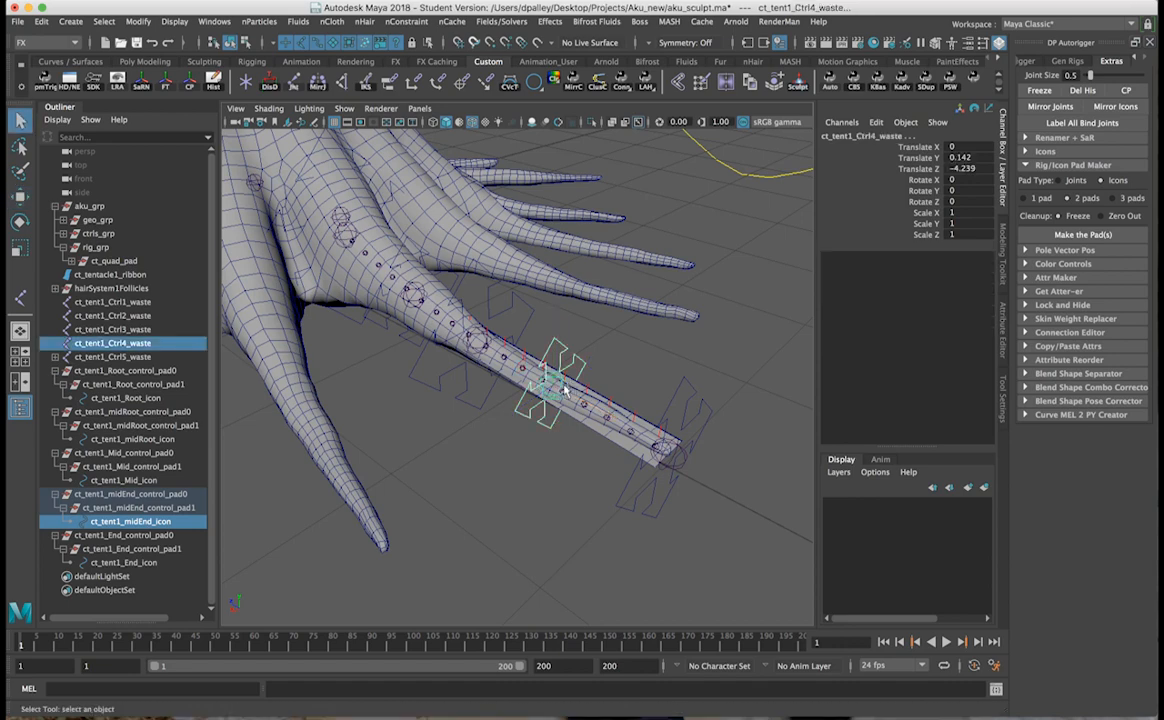
key("g")
Parent constrain the ct_tent1_Ctrl3_waste joint to ct_tent1_Mid_icon at the middle of the tentacle.
left_click(535, 404)
left_click_drag(521, 443, 509, 424, "alt")
right_click_drag(509, 424, 559, 410, "alt")
middle_click_drag(559, 410, 644, 458, "alt")
left_click_drag(645, 455, 512, 378, "alt")
left_click(566, 376)
left_click(568, 378, "shift")
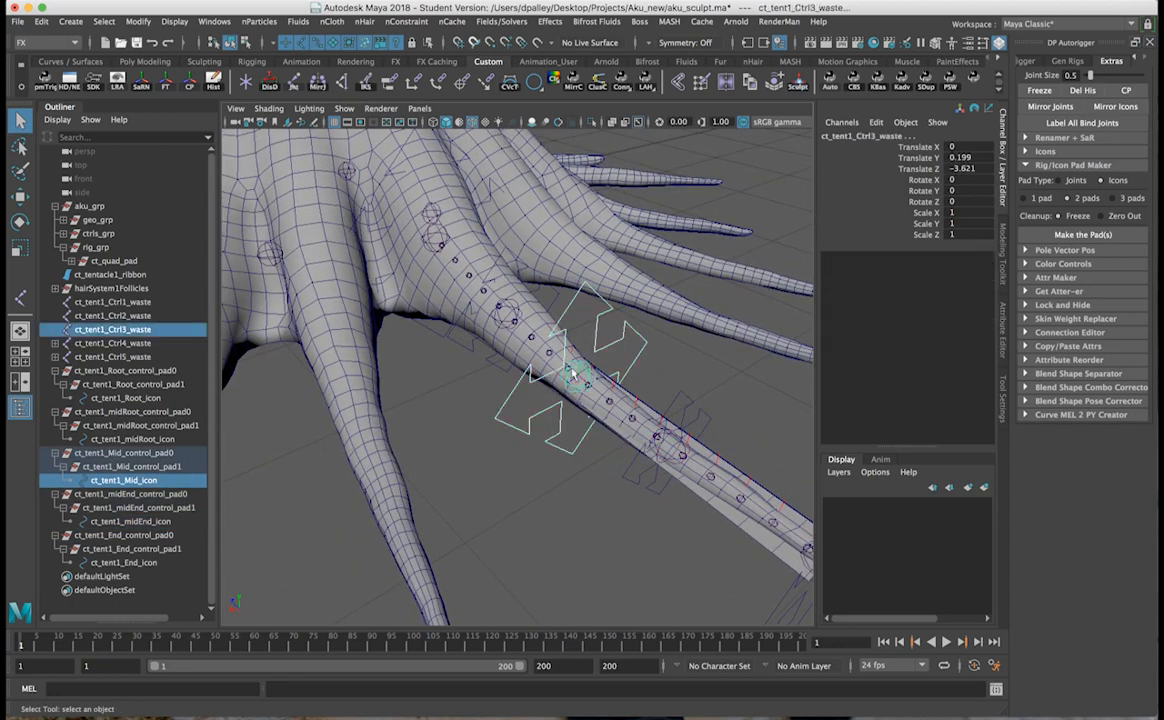
left_click(390, 85)
Parent constrain the ct_tent1_Ctrl2_waste joint to ct_tent1_midRoot_icon.
left_click_drag(440, 380, 564, 442, "alt")
left_click(487, 362)
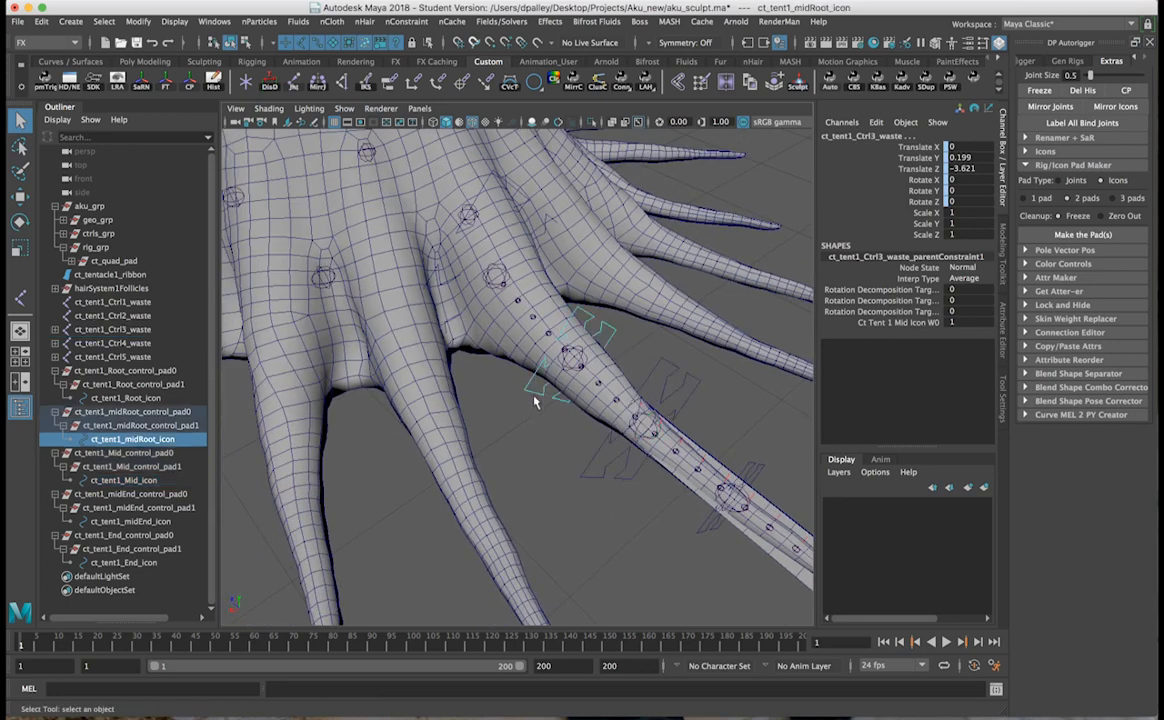
left_click(517, 345, "shift")
left_click(390, 85)
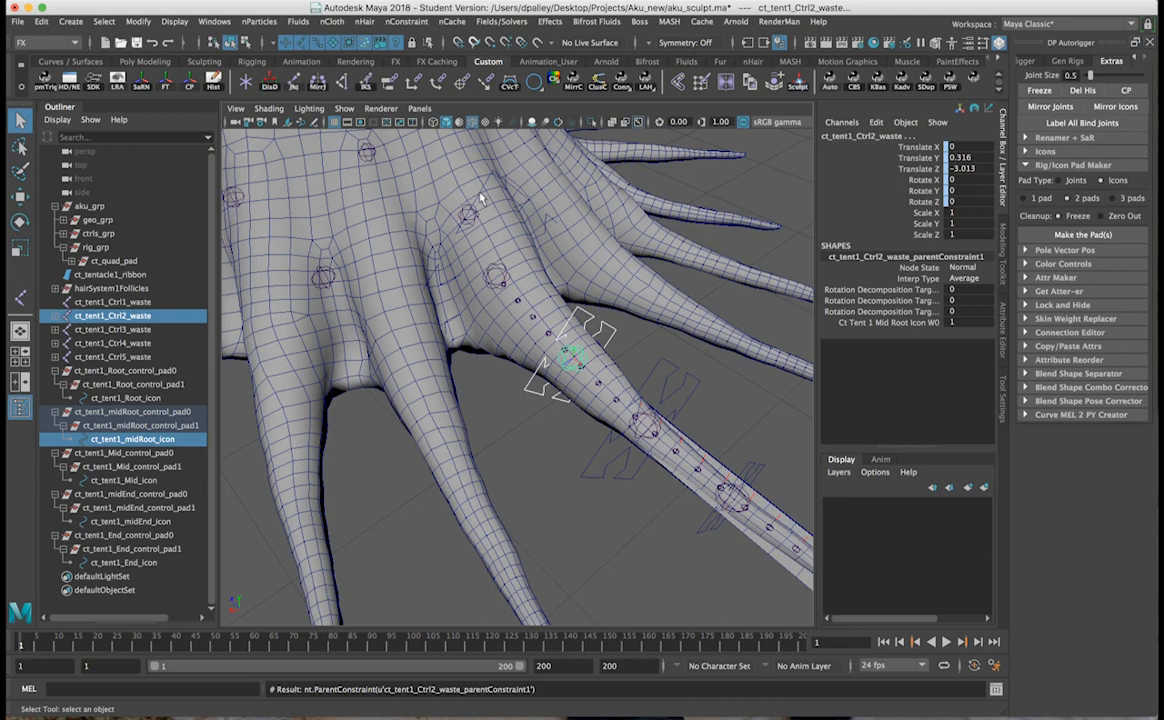
Parent constrain the ct_tent1_Ctrl1_waste joint to ct_tent1_Root_icon at the tentacle base.
left_click(512, 330)
left_click(497, 287, "shift")
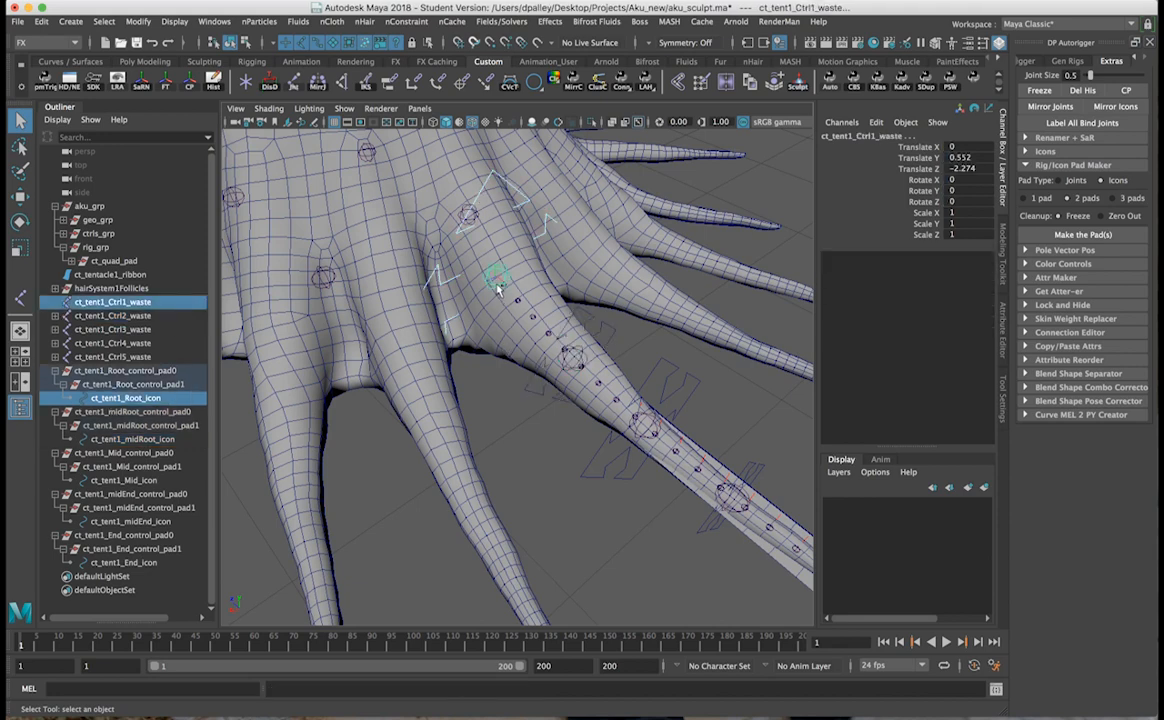
key("g")
scroll(625, 365, "down", 5)
middle_click_drag(610, 374, 496, 330, "alt")
scroll(490, 335, "up", 5)
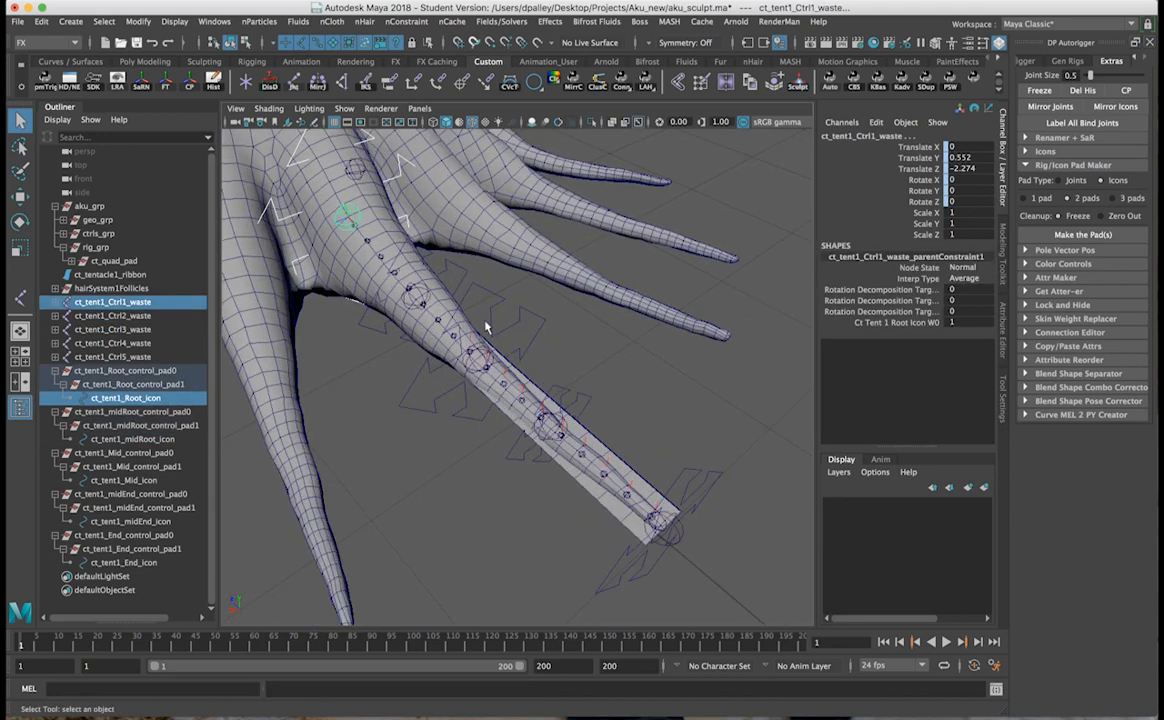
Color the Root, midRoot, Mid, midEnd and End icons of the first tentacle yellow.
left_click(480, 315)
left_click_drag(480, 315, 237, 368, "alt")
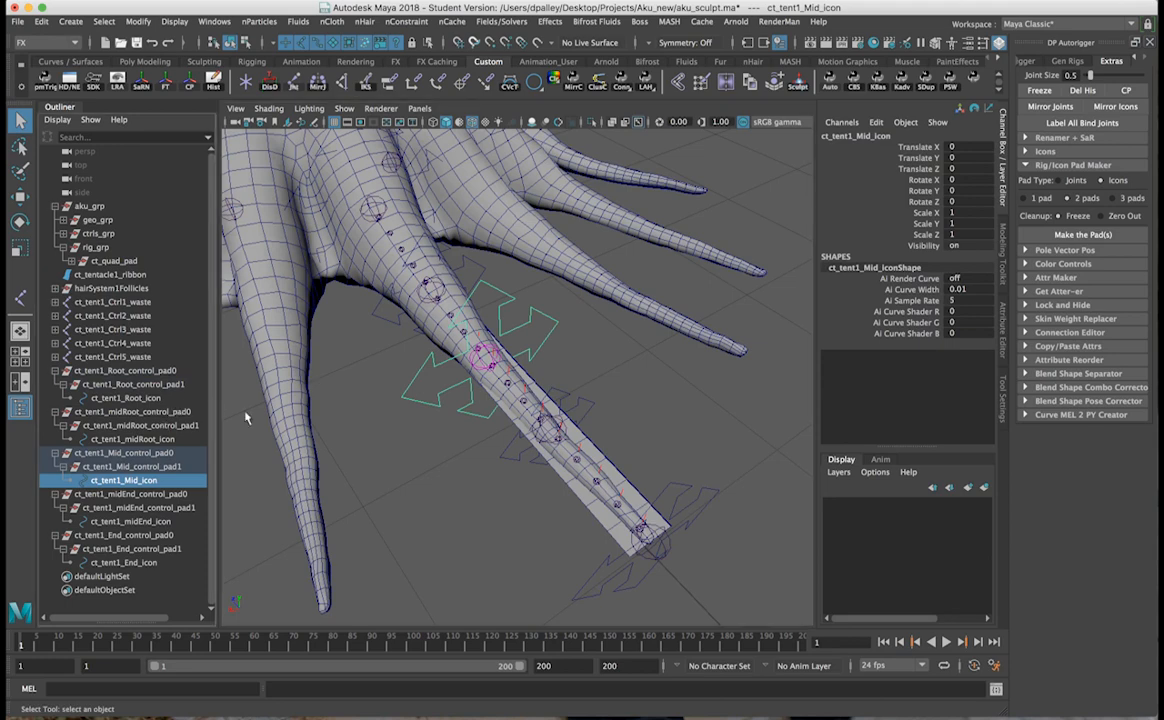
left_click_drag(246, 418, 330, 413, "alt")
left_click(125, 397)
left_click(121, 442, "ctrl")
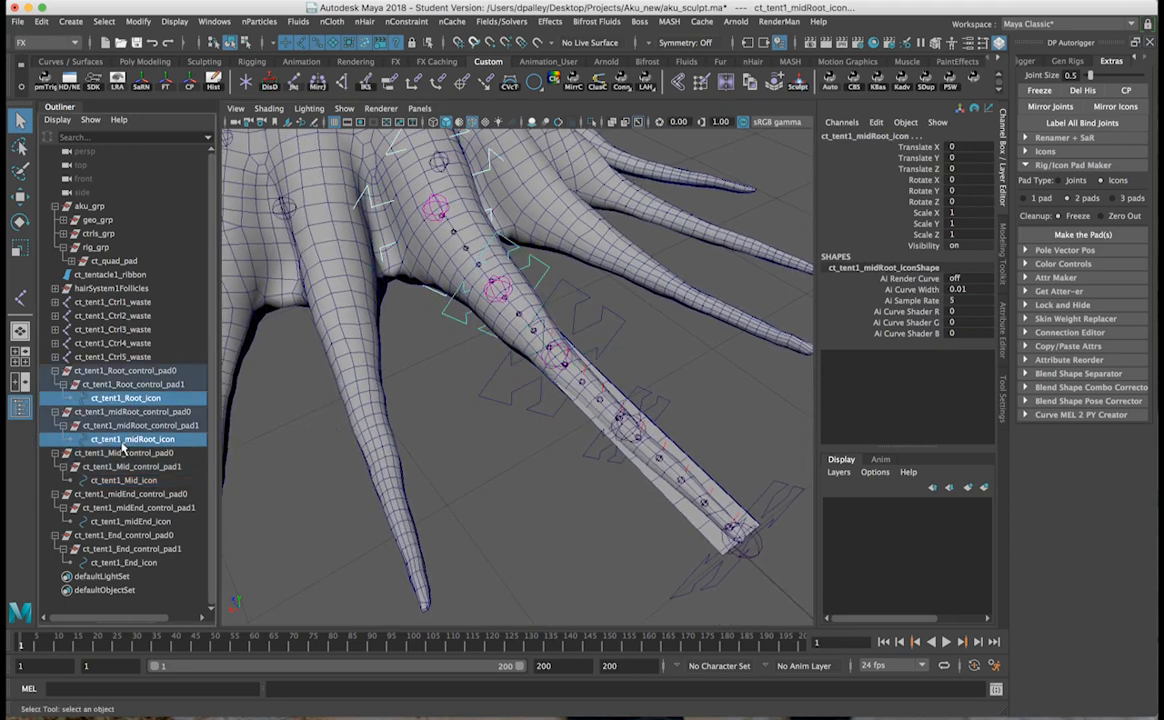
left_click(123, 480, "ctrl")
left_click(130, 521, "ctrl")
left_click(123, 562, "ctrl")
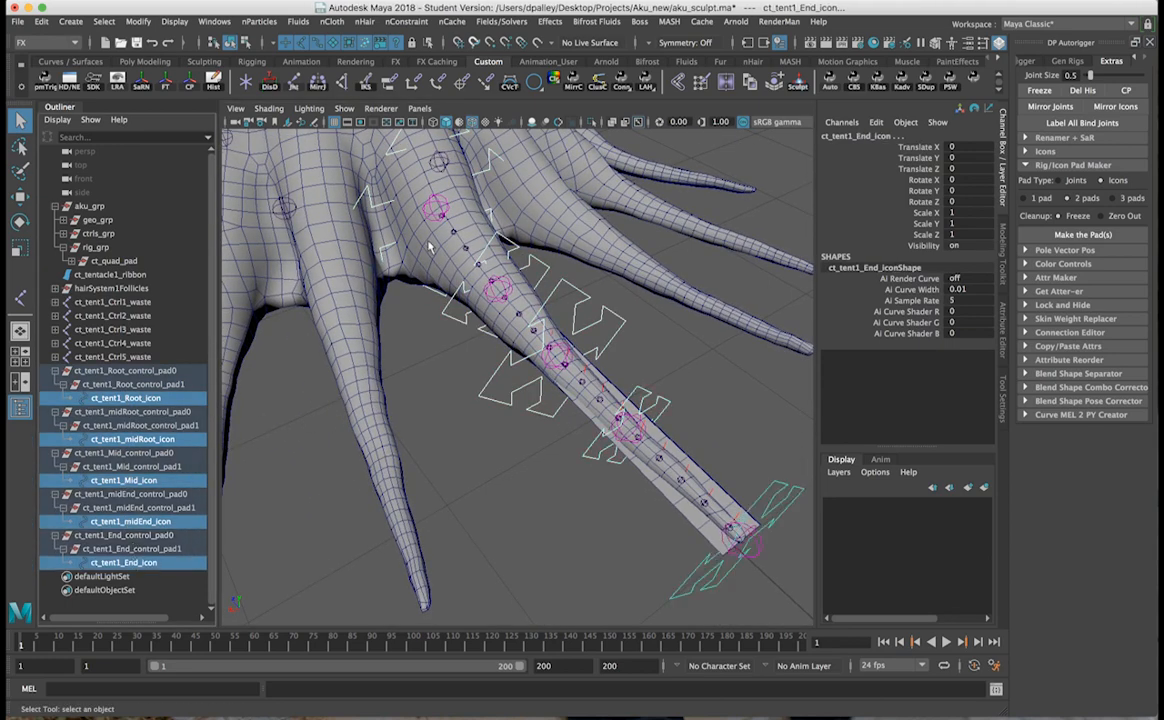
right_click(555, 79)
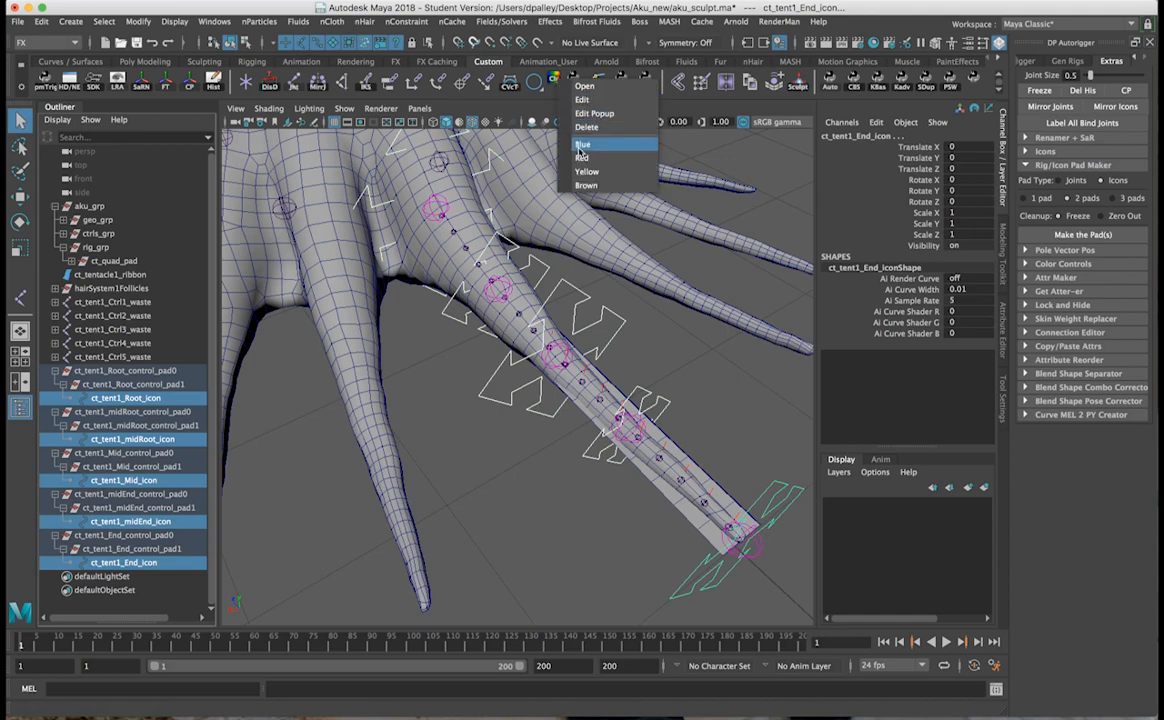
left_click(586, 171)
left_click(683, 347)
left_click_drag(683, 347, 573, 340, "alt")
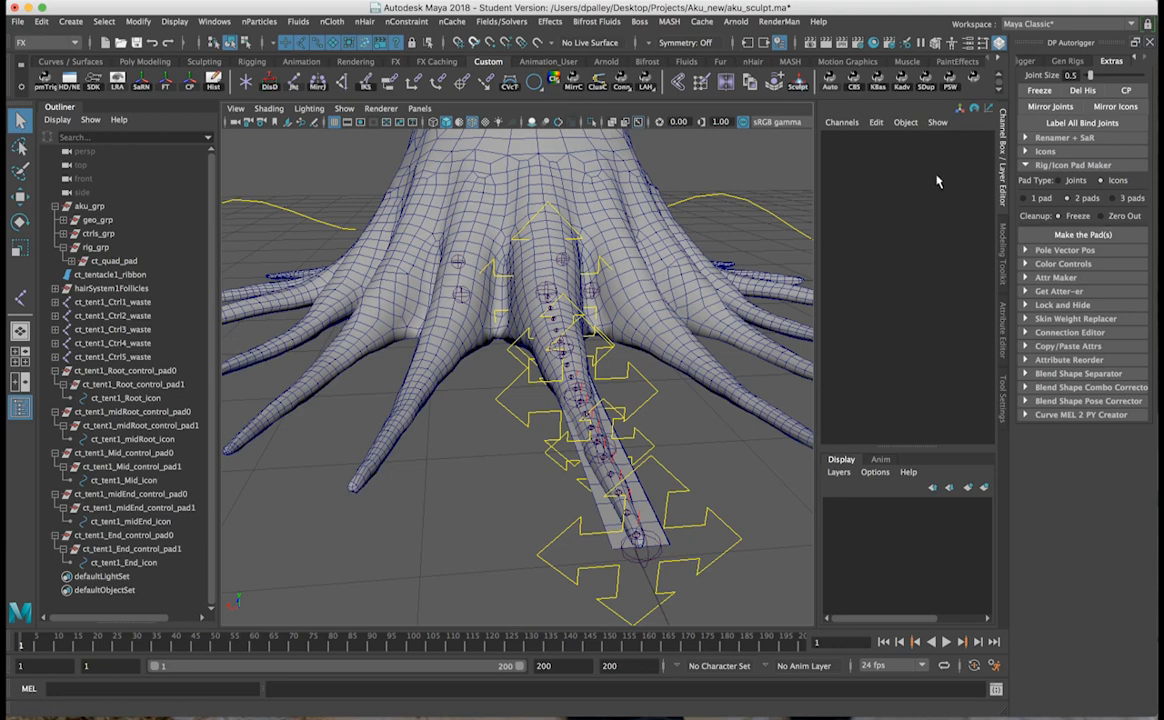
Inspect the drawing overrides of ct_tent1_Mid_icon, switching Enable Overrides off and back on.
left_click(1001, 340)
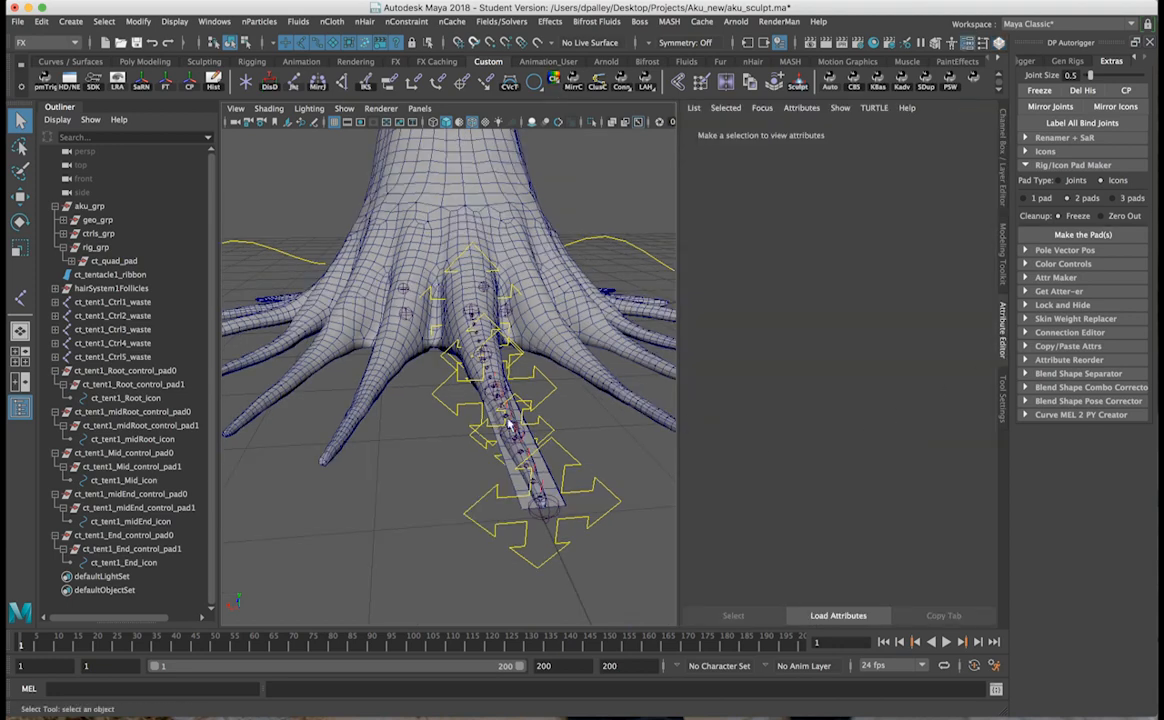
left_click(557, 412)
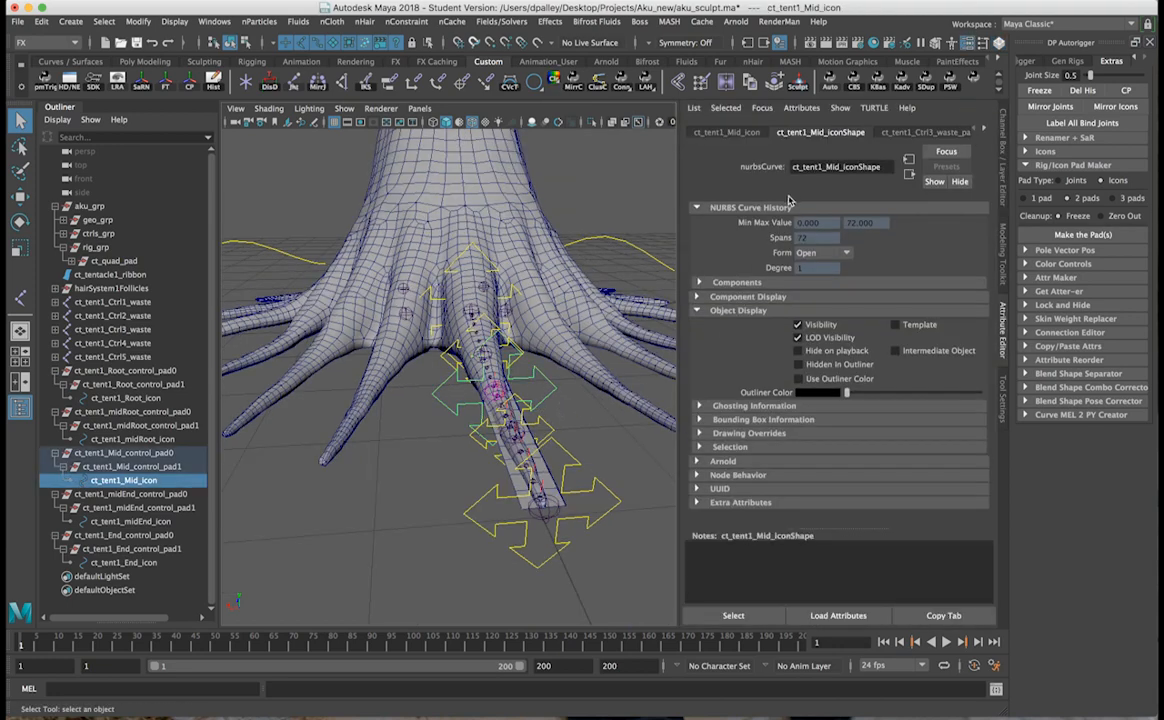
left_click(730, 133)
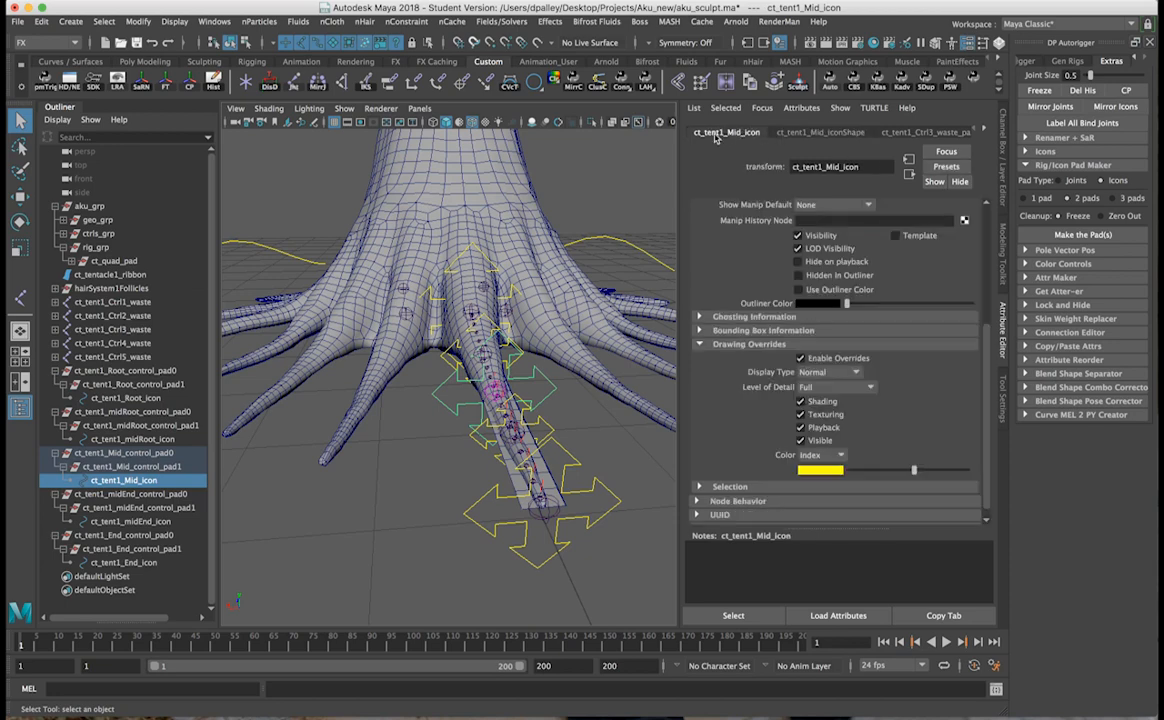
left_click(801, 359)
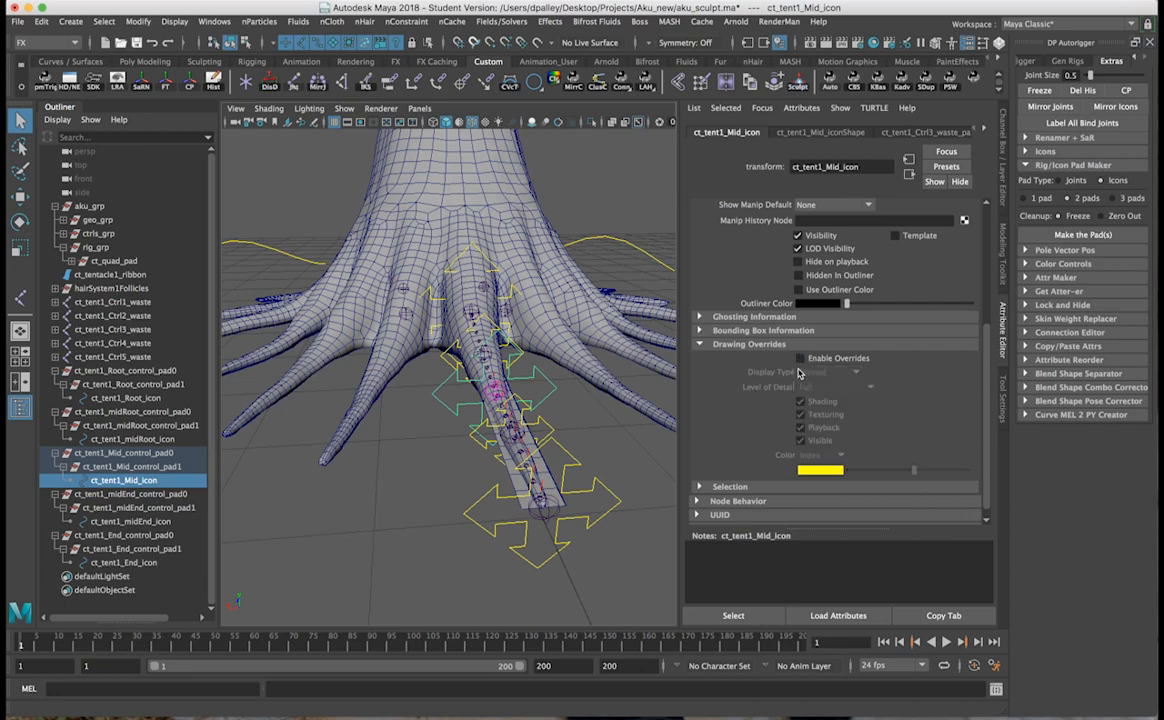
left_click(799, 360)
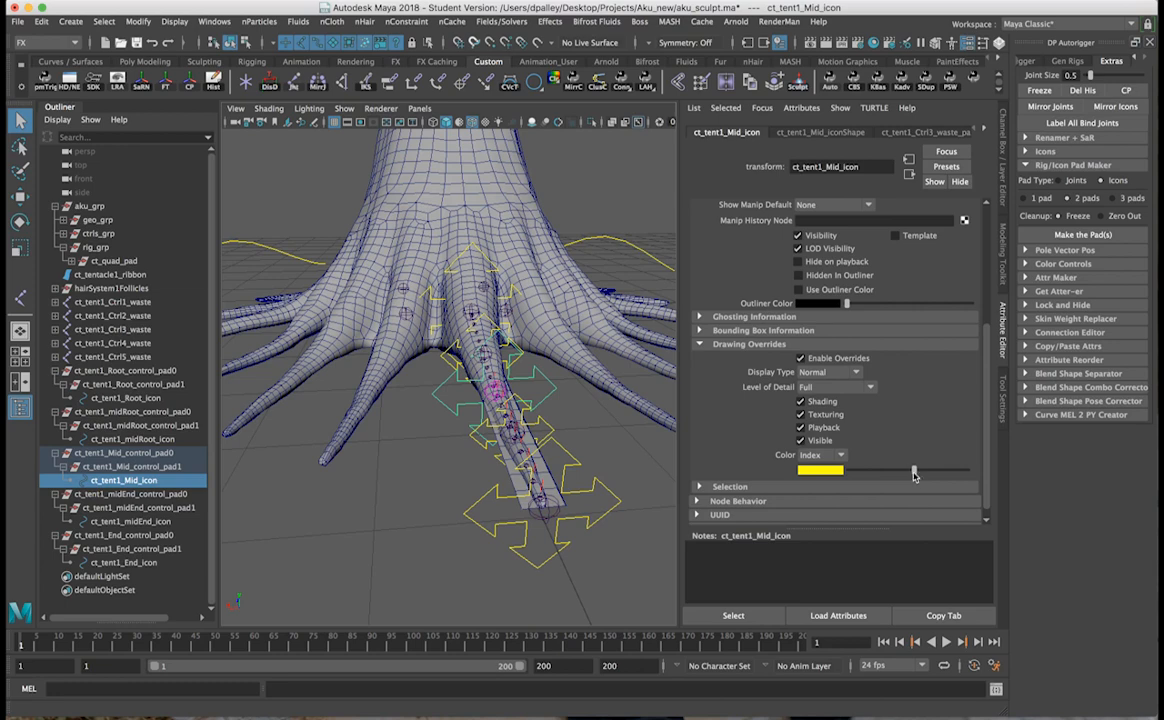
left_click(1004, 148)
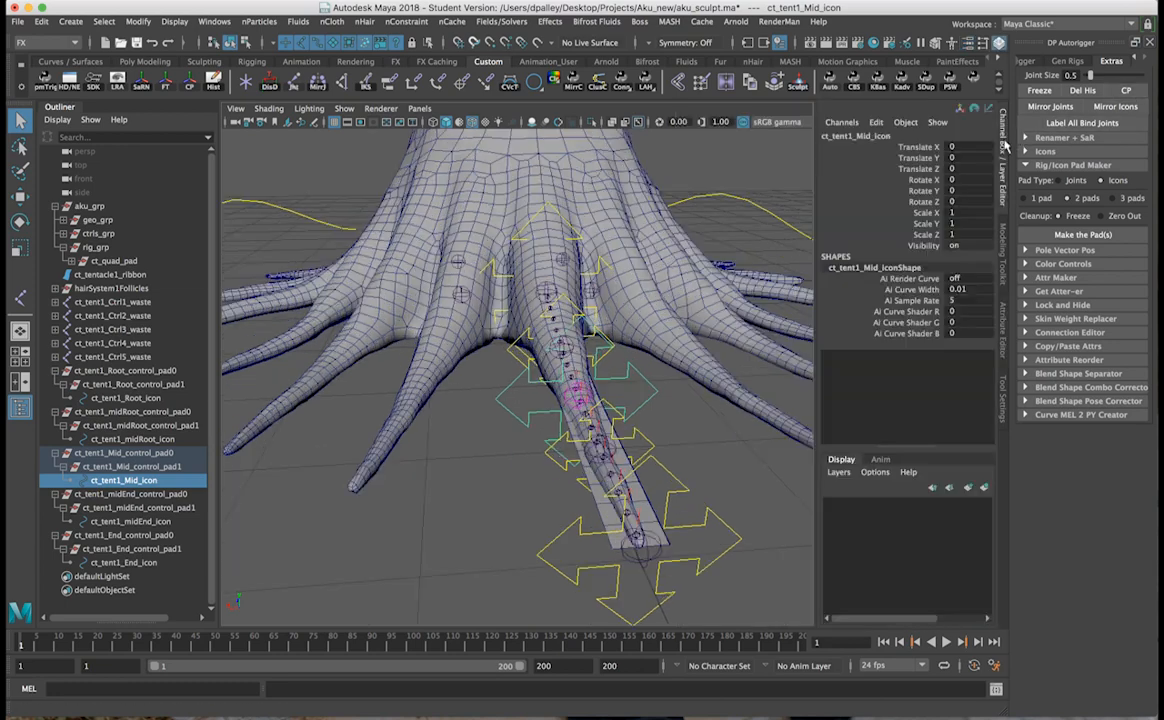
Examine the tentacle ribbon and its surrounding control icons from several angles.
left_click(476, 507)
left_click_drag(478, 506, 543, 431, "alt")
left_click(510, 411)
key("w")
right_click_drag(543, 431, 644, 462, "alt")
left_click_drag(644, 462, 524, 437, "alt")
left_click(579, 486)
right_click_drag(524, 437, 601, 470, "alt")
left_click_drag(601, 470, 668, 448, "alt")
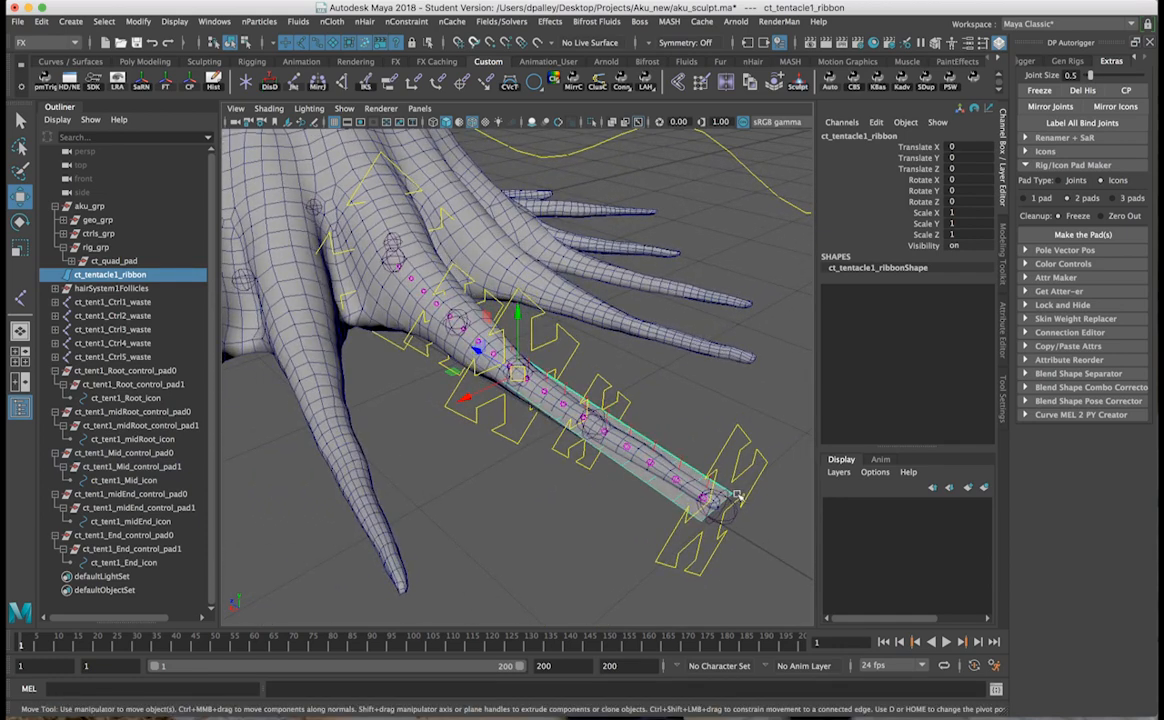
Group the five ct_tent1_Ctrl waste joints and name the group ct_tent1_Ctrls_pad.
left_click_drag(106, 300, 110, 357)
key("ctrl+g")
key("ctrl+z")
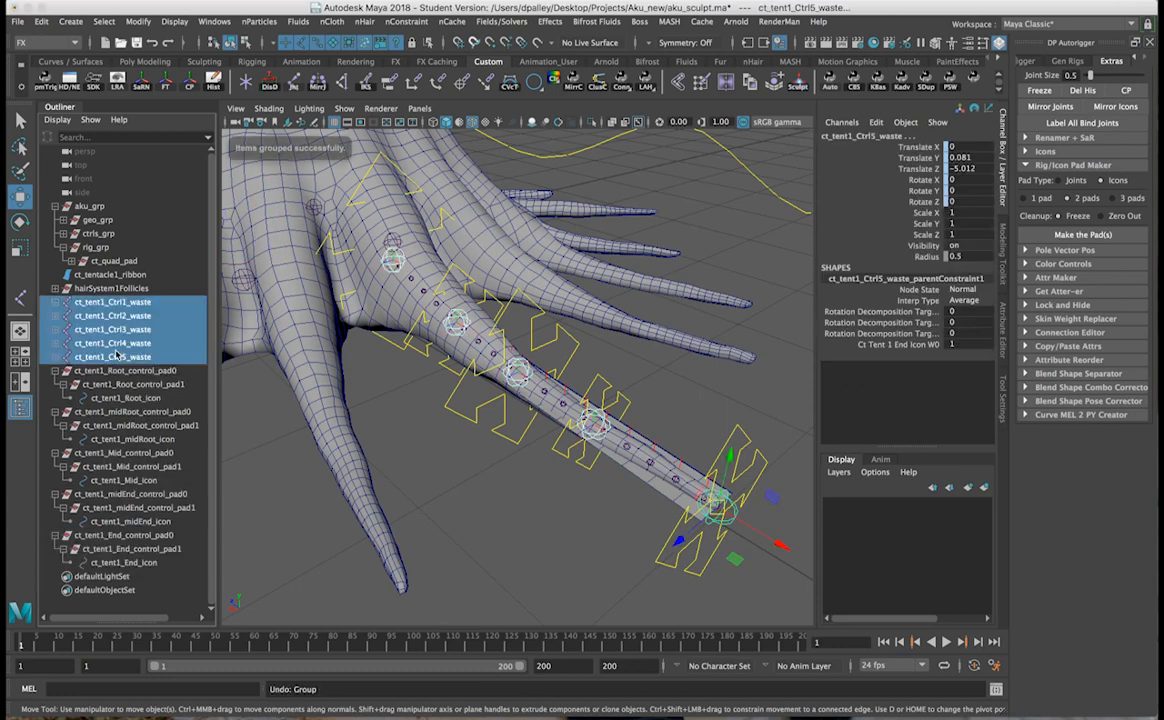
key("ctrl+g")
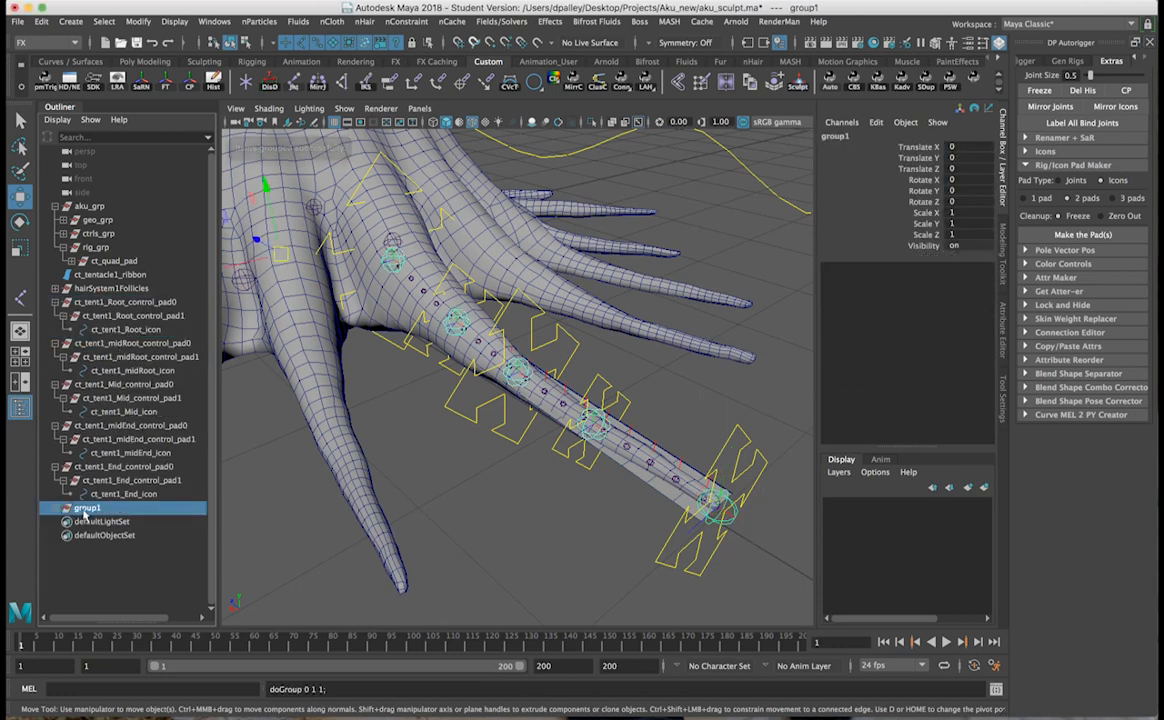
double_click(68, 508)
type("d")
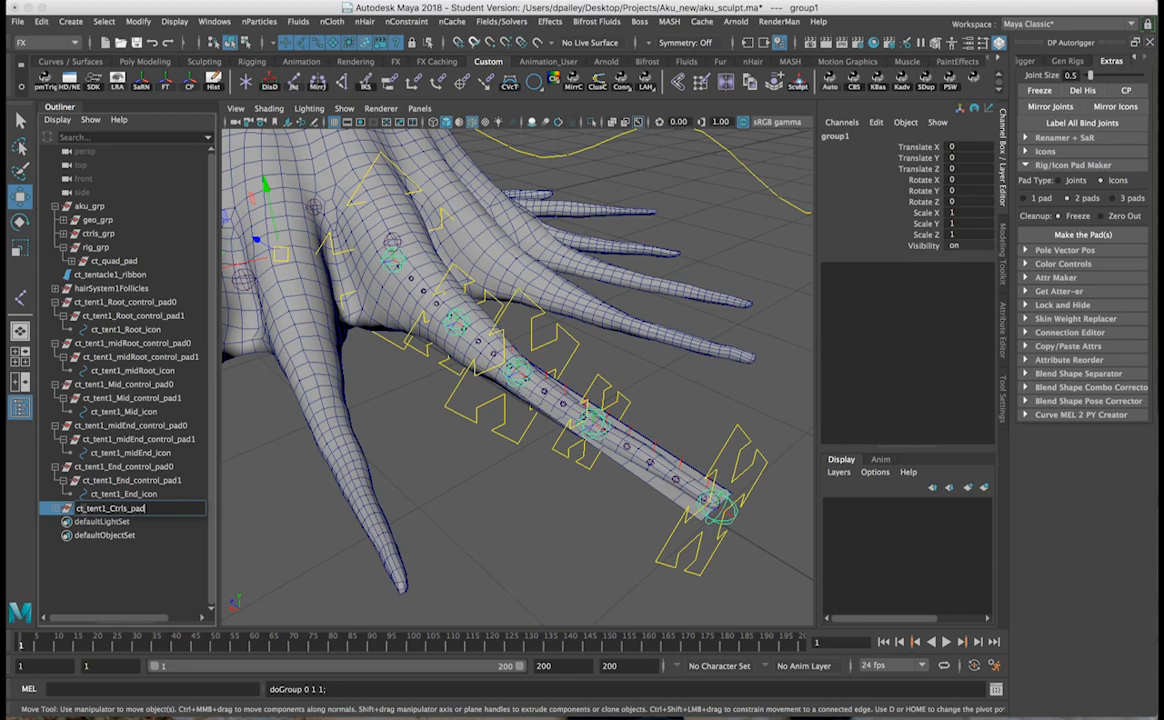
key("Return")
Bind ct_tentacle1_ribbon to the five selected ct_tent1_Ctrl waste joints with closest distance, classic linear skinning, 6 max influences and a 4.0 dropoff rate.
left_click_drag(352, 406, 517, 367, "alt")
left_click(57, 510)
left_click_drag(142, 524, 141, 576)
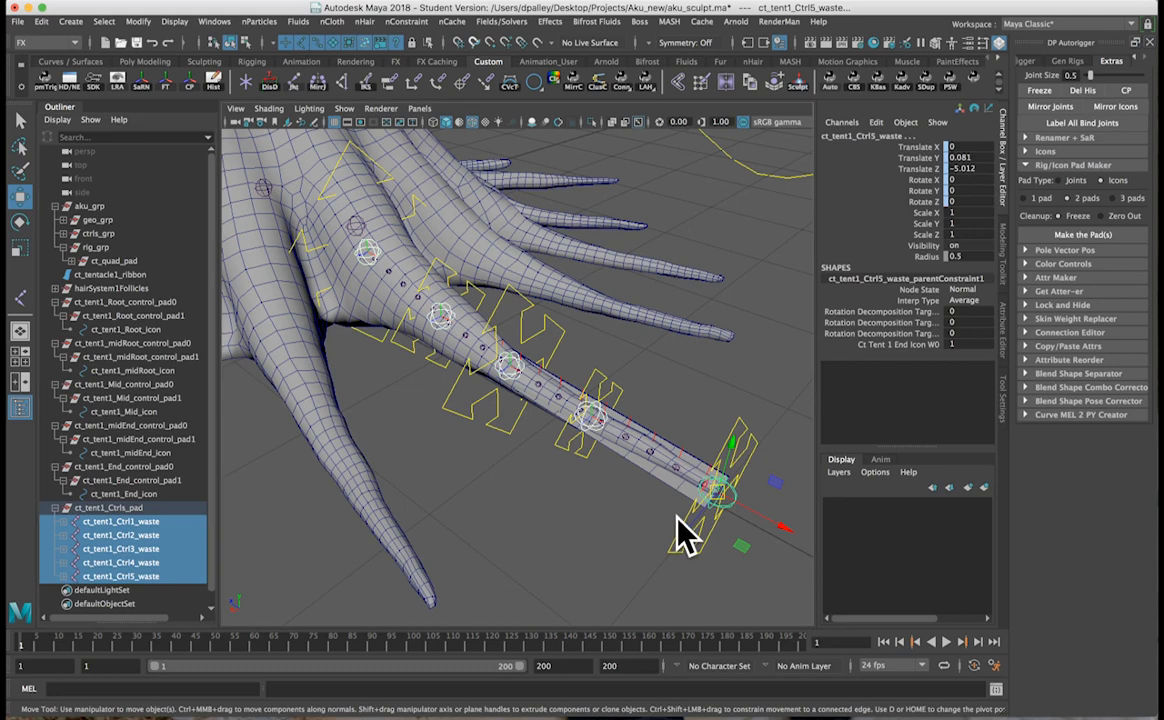
left_click(662, 472, "shift")
left_click_drag(662, 478, 628, 450, "alt")
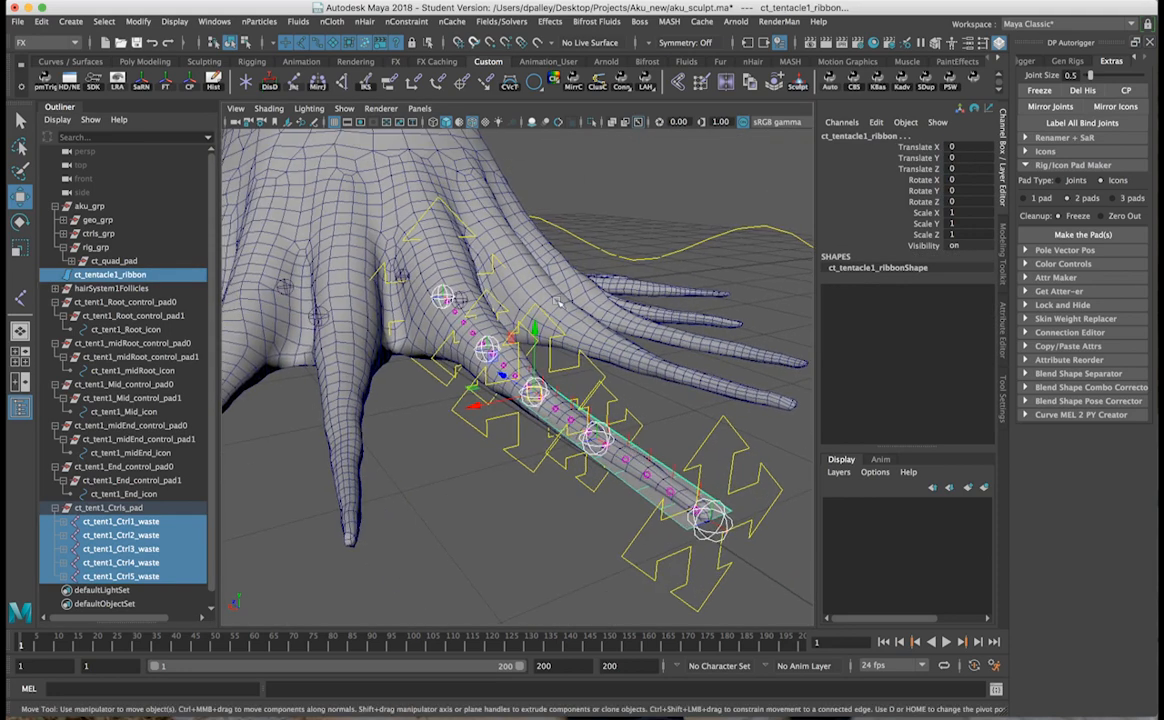
left_click(45, 42)
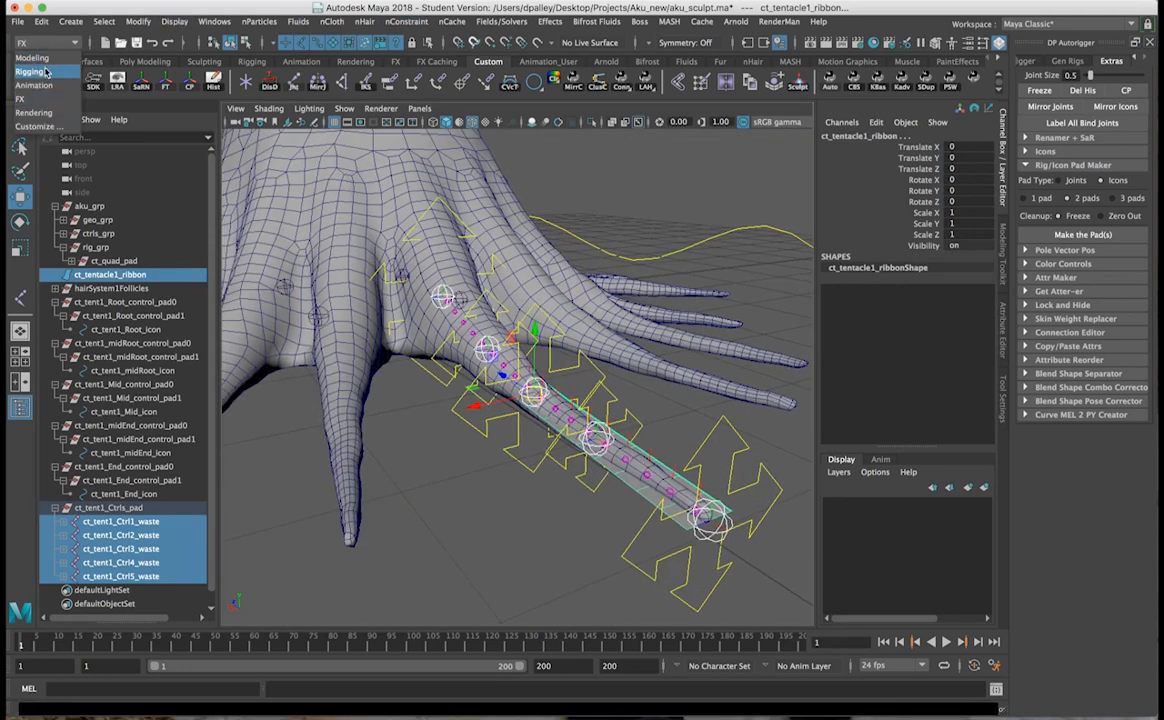
left_click(45, 72)
left_click(290, 21)
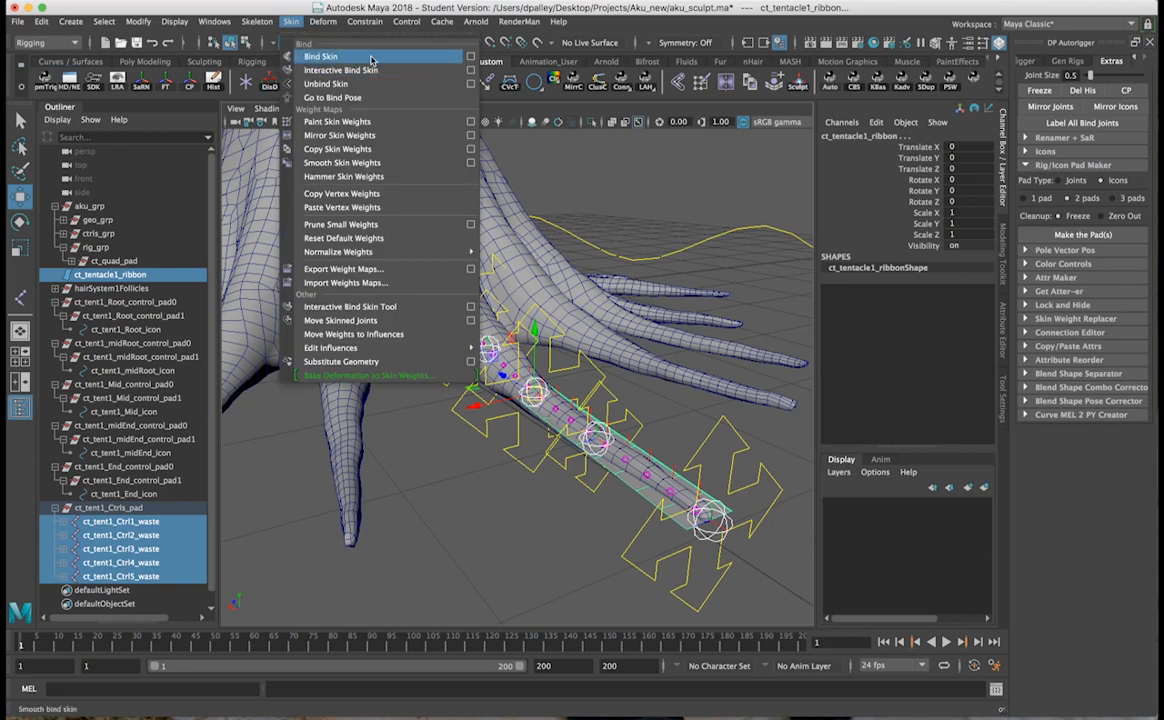
left_click(470, 57)
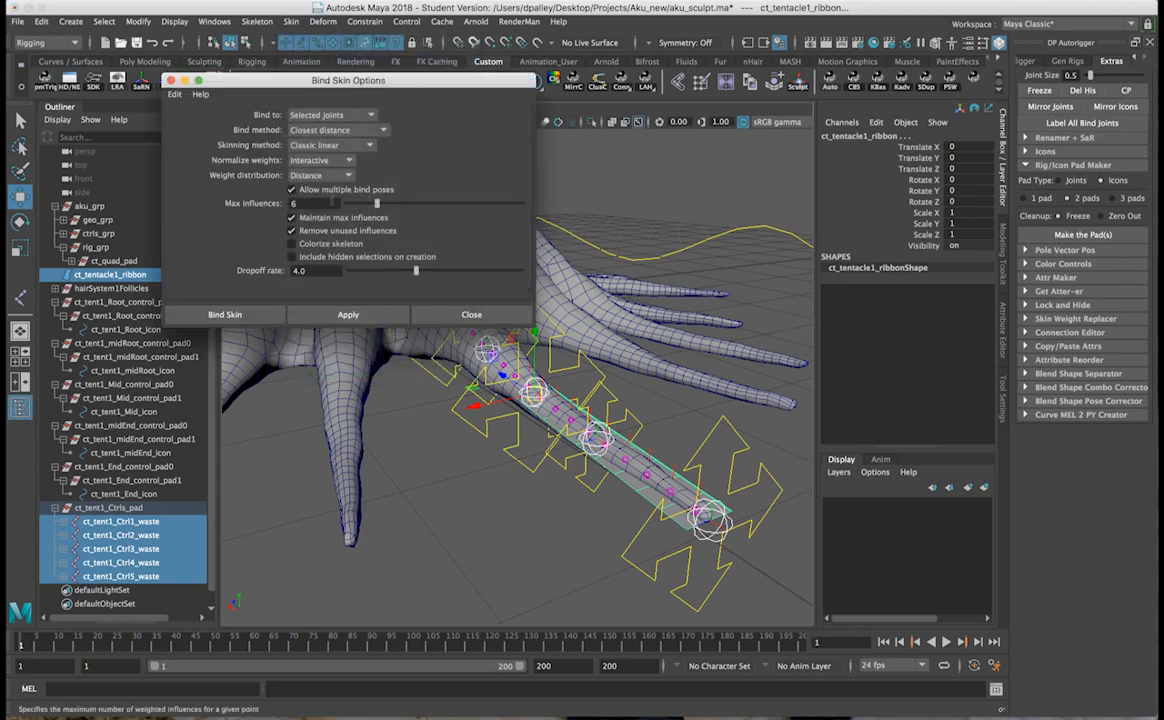
left_click(247, 317)
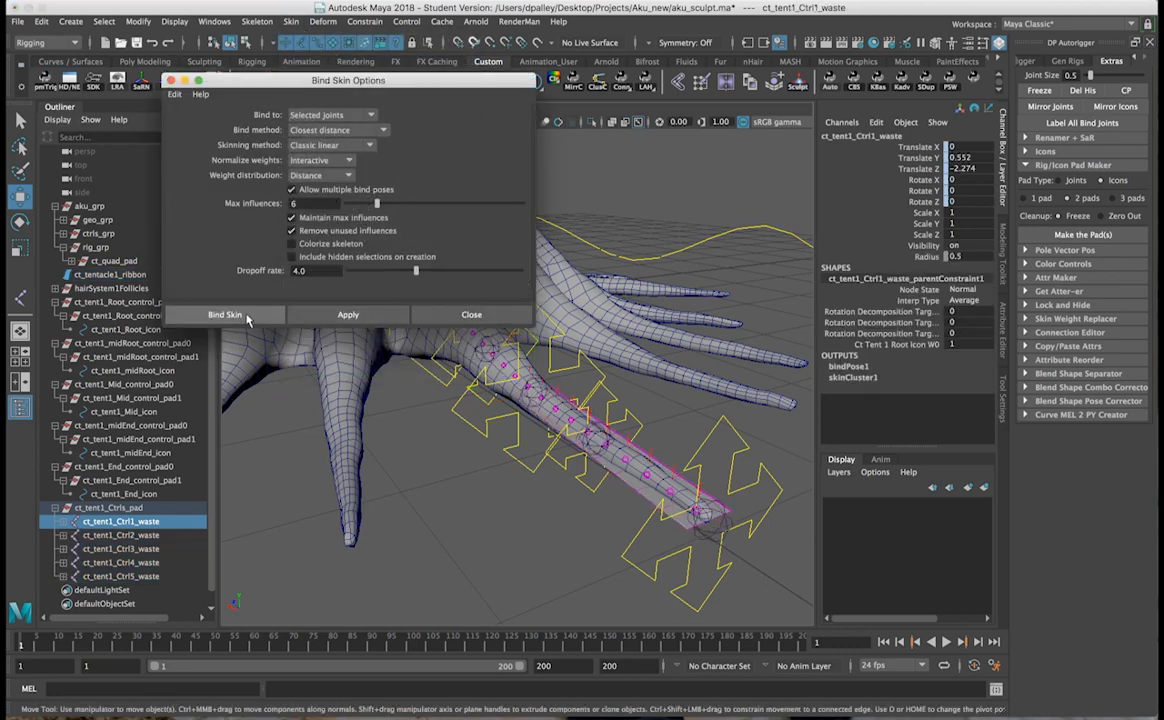
Test the ribbon's deformation by moving the Mid, End and midEnd icons, undoing each move.
mouse_move(540, 304)
left_mouse_down("alt")
mouse_move(525, 376)
mouse_move(515, 264)
mouse_move(526, 308)
left_mouse_up("alt")
left_click(556, 354)
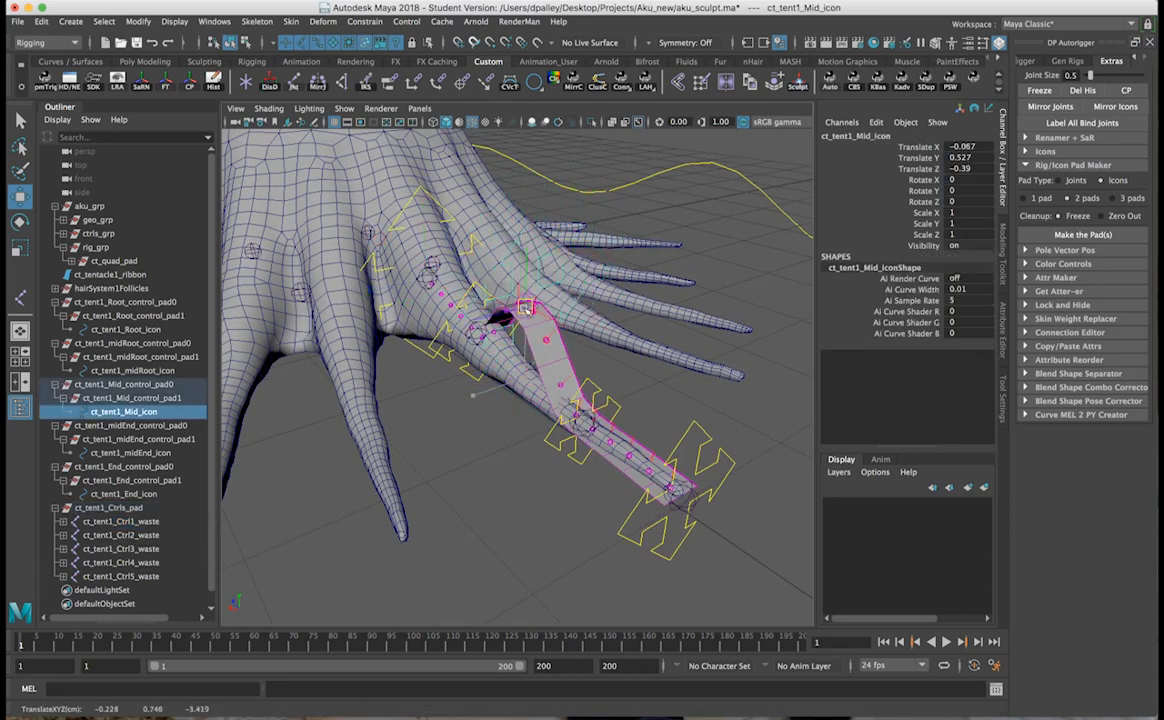
key("ctrl+z")
left_click_drag(556, 354, 660, 368, "alt")
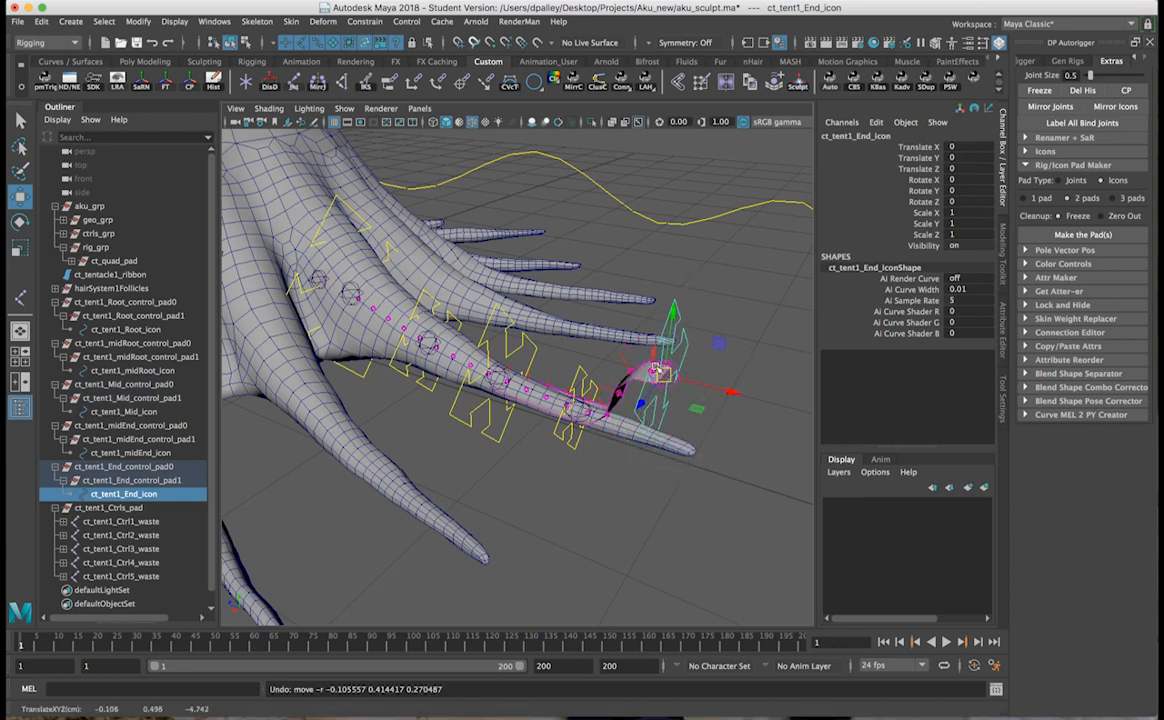
key("ctrl+z")
left_click(584, 383)
left_click_drag(579, 410, 660, 319)
key("ctrl+z")
mouse_move(559, 411)
left_mouse_down()
mouse_move(570, 388)
mouse_move(553, 310)
mouse_move(590, 370)
mouse_move(566, 412)
left_mouse_up()
key("ctrl+z")
left_click_drag(565, 367, 452, 399)
key("super+z")
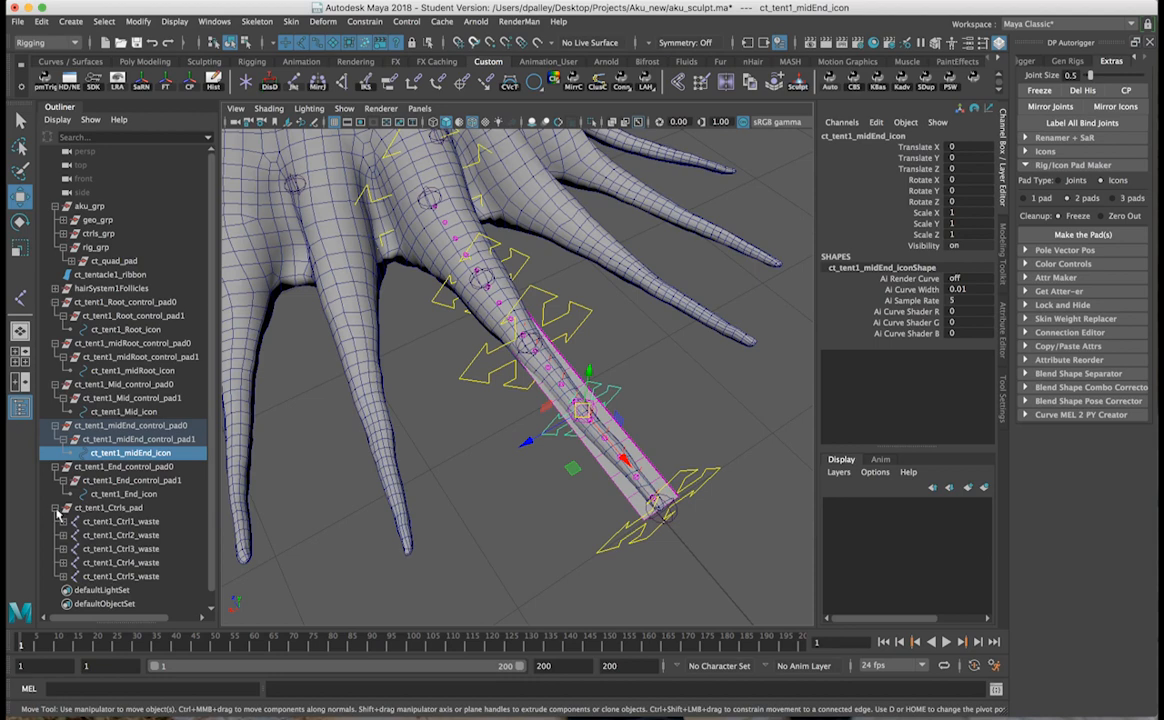
Collapse the ct_tent1_Ctrls_pad group and inspect the End and Mid icons along the tentacle.
left_click(56, 507)
mouse_move(536, 459)
left_mouse_down("alt")
mouse_move(488, 447)
mouse_move(486, 426)
mouse_move(535, 436)
left_mouse_up("alt")
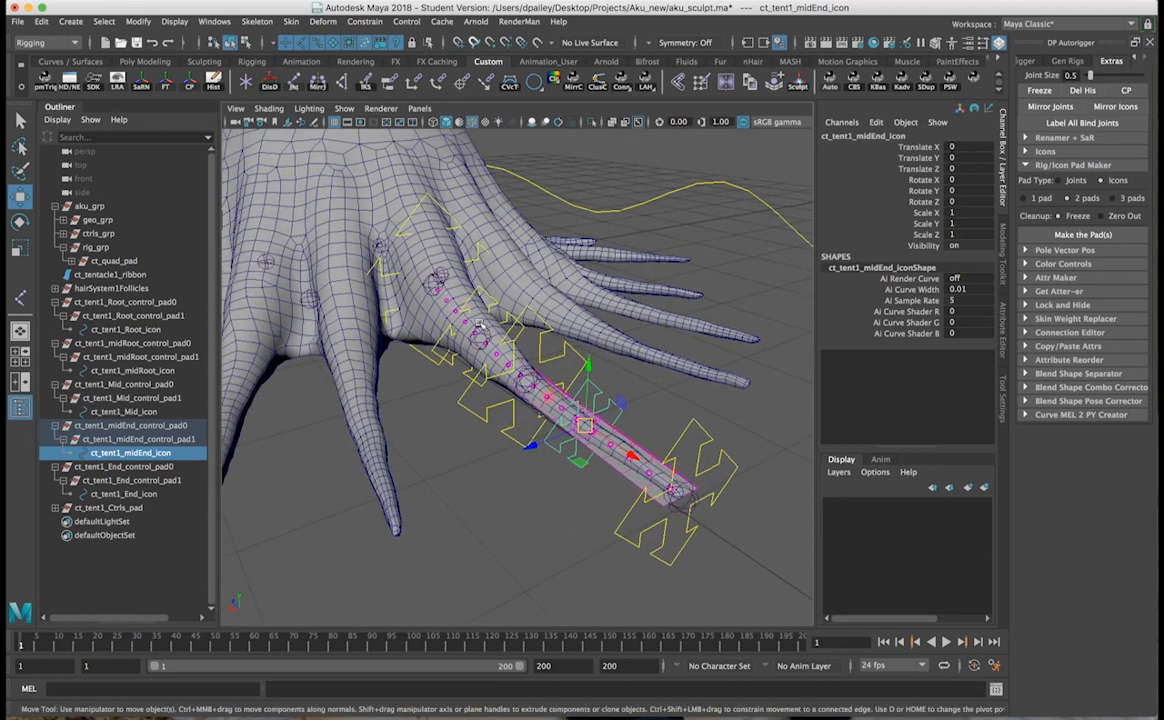
left_click(636, 545)
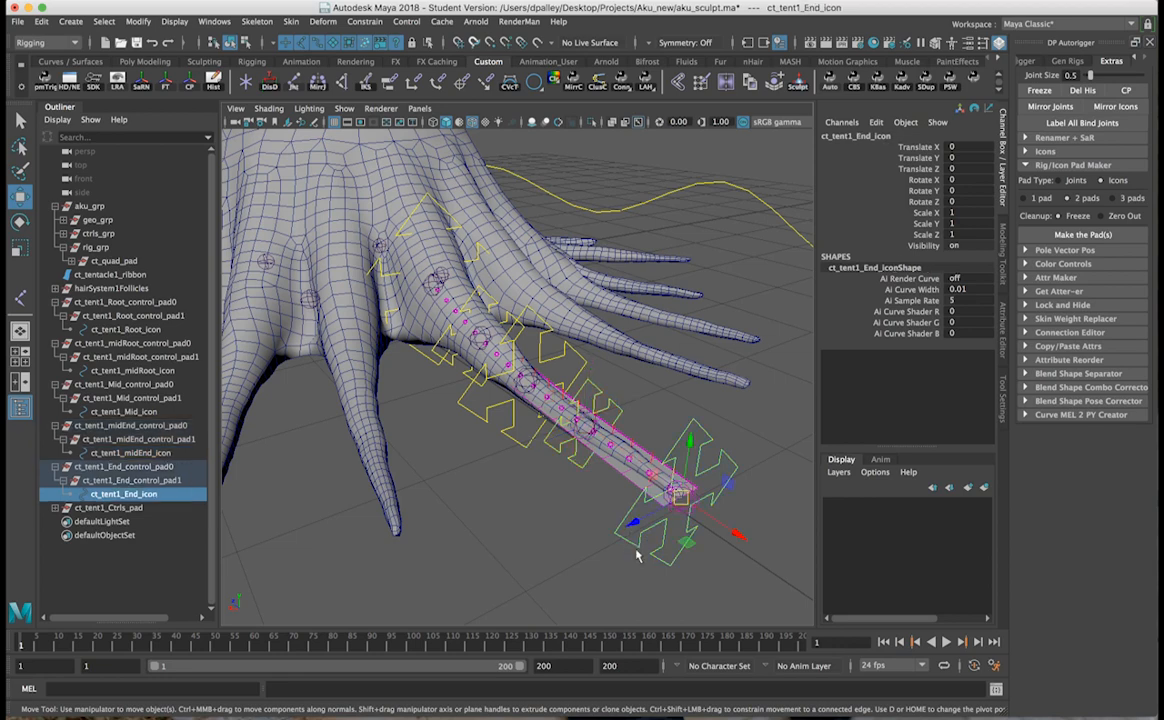
left_click_drag(636, 546, 598, 527, "alt")
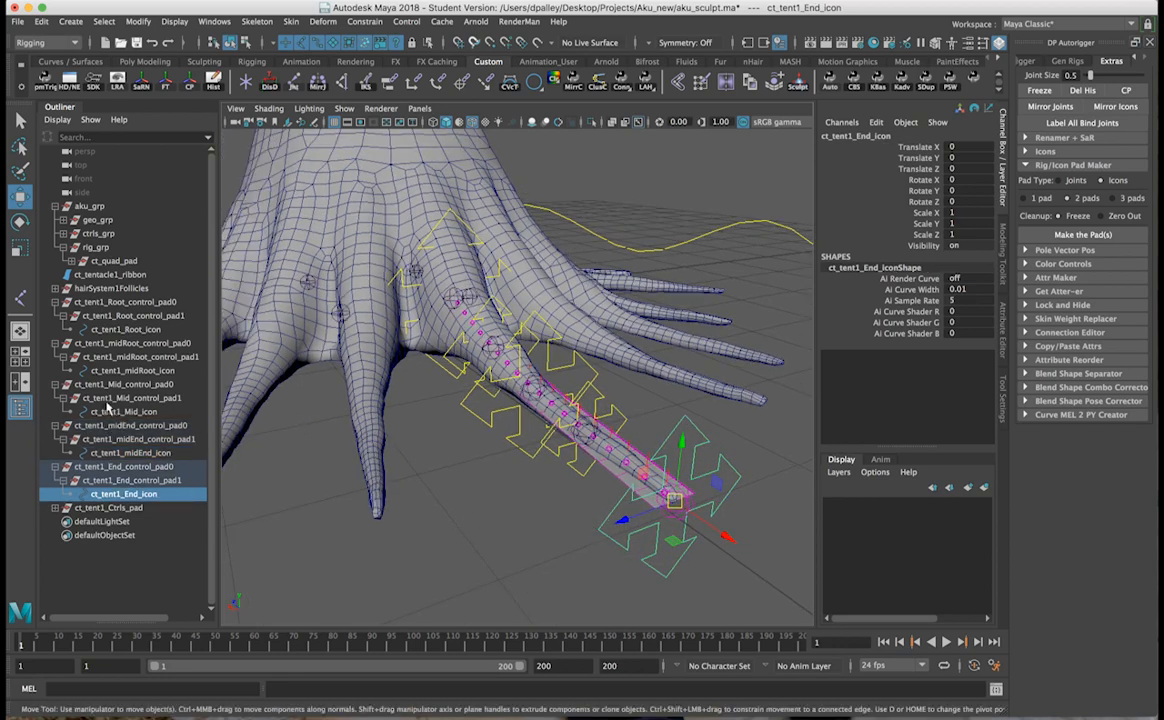
left_click(567, 372)
left_click_drag(567, 372, 477, 349, "alt")
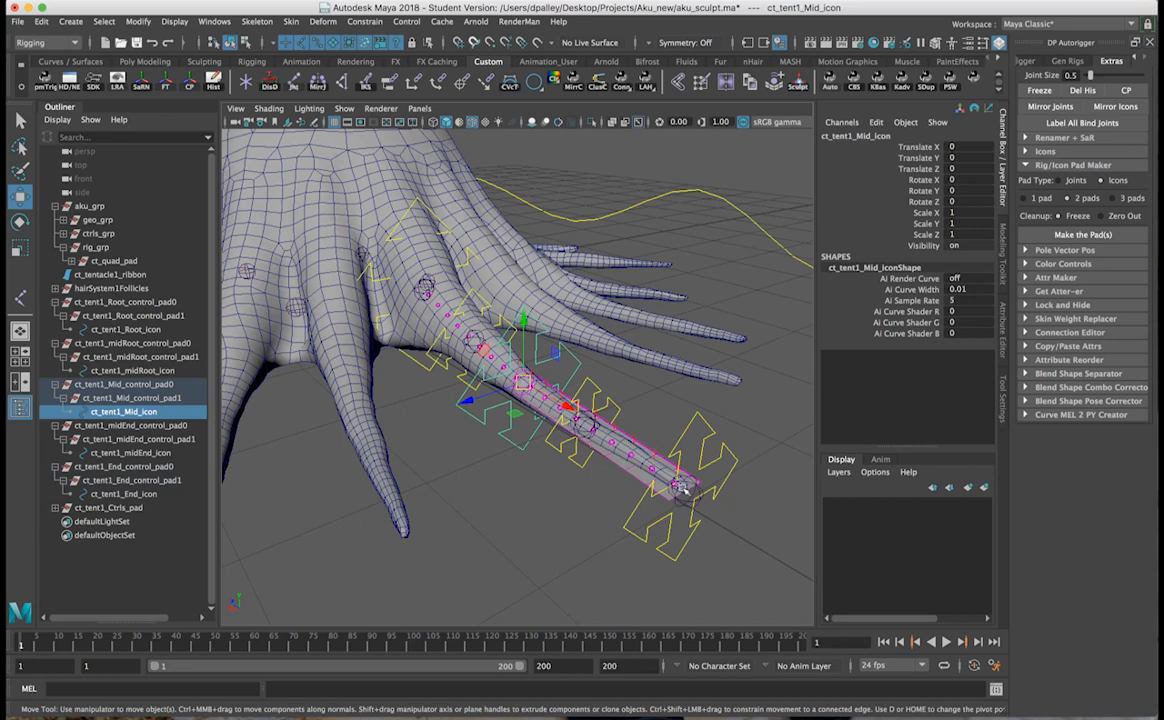
Point constrain ct_tent1_Mid_control_pad0 to the ct_tent1_Root_icon and ct_tent1_End_icon.
left_click(725, 456)
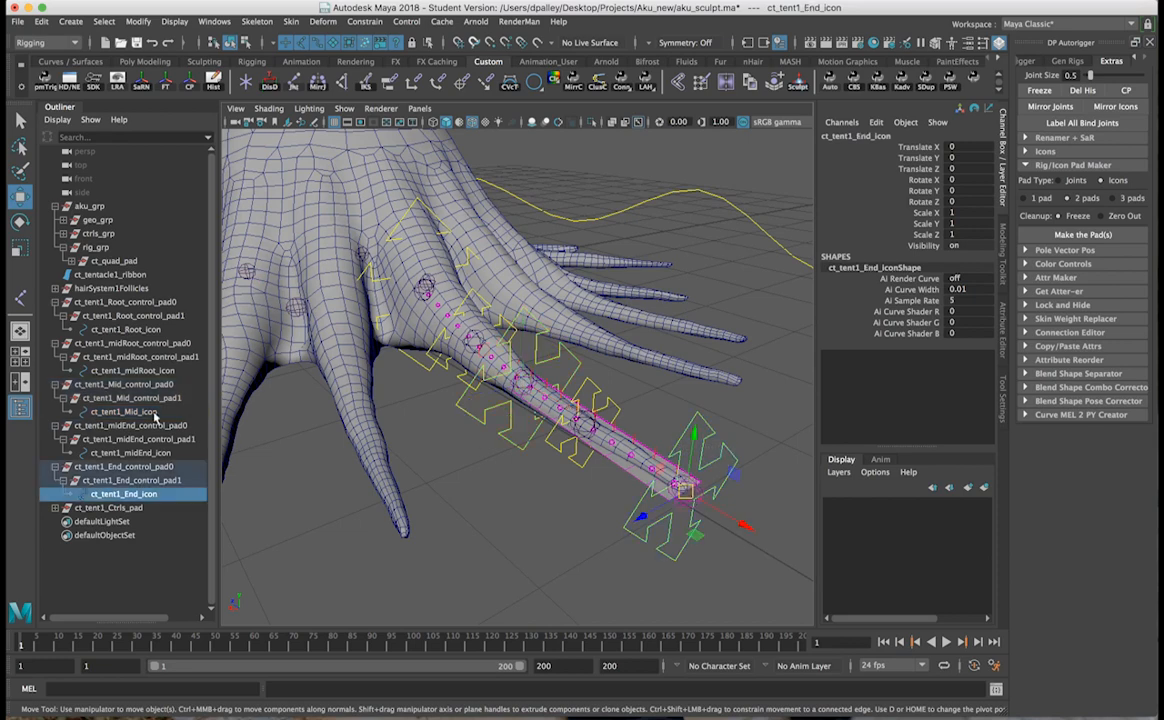
left_click(125, 331)
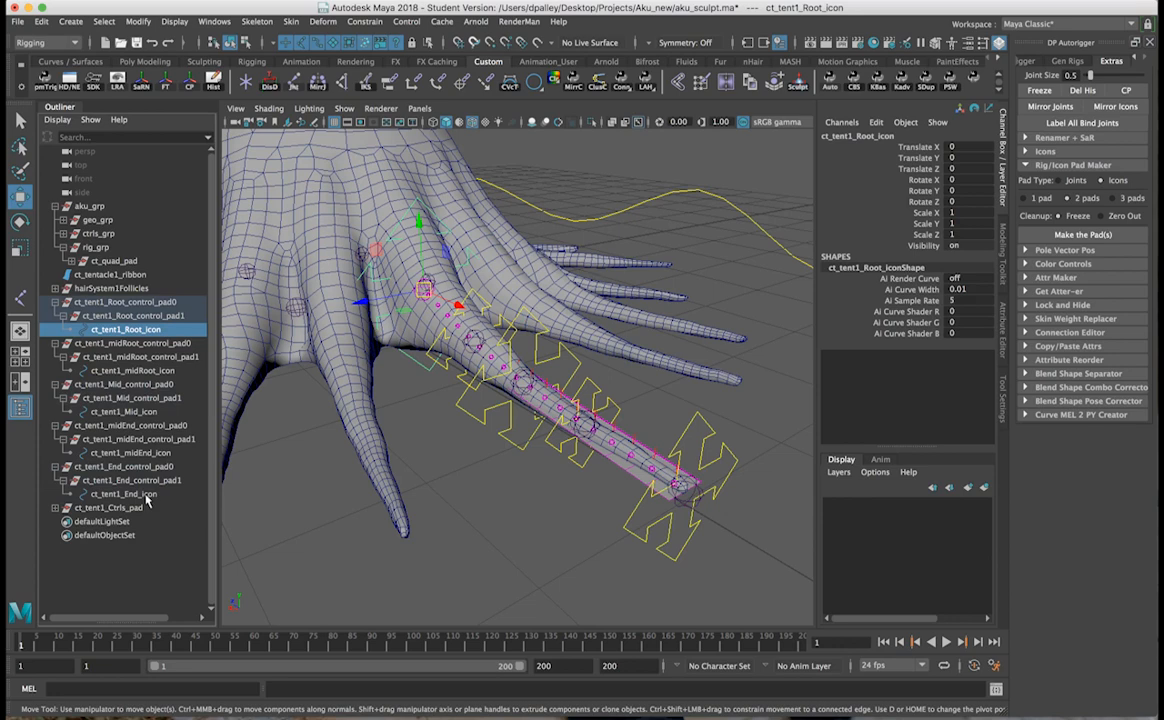
left_click(146, 496, "ctrl")
left_click(134, 388, "ctrl")
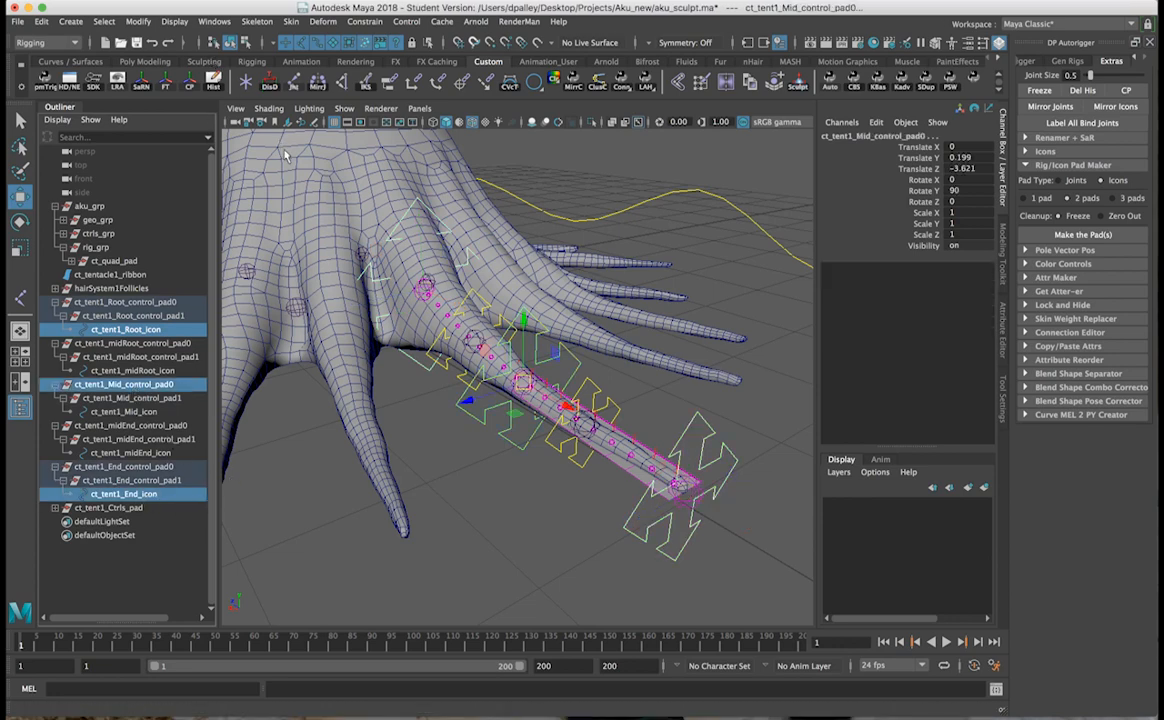
left_click(412, 84)
Set both the Root and End icon weights of the ct_tent1_Mid_control_pad0 point constraint to 0.5.
left_click_drag(645, 288, 494, 441, "alt")
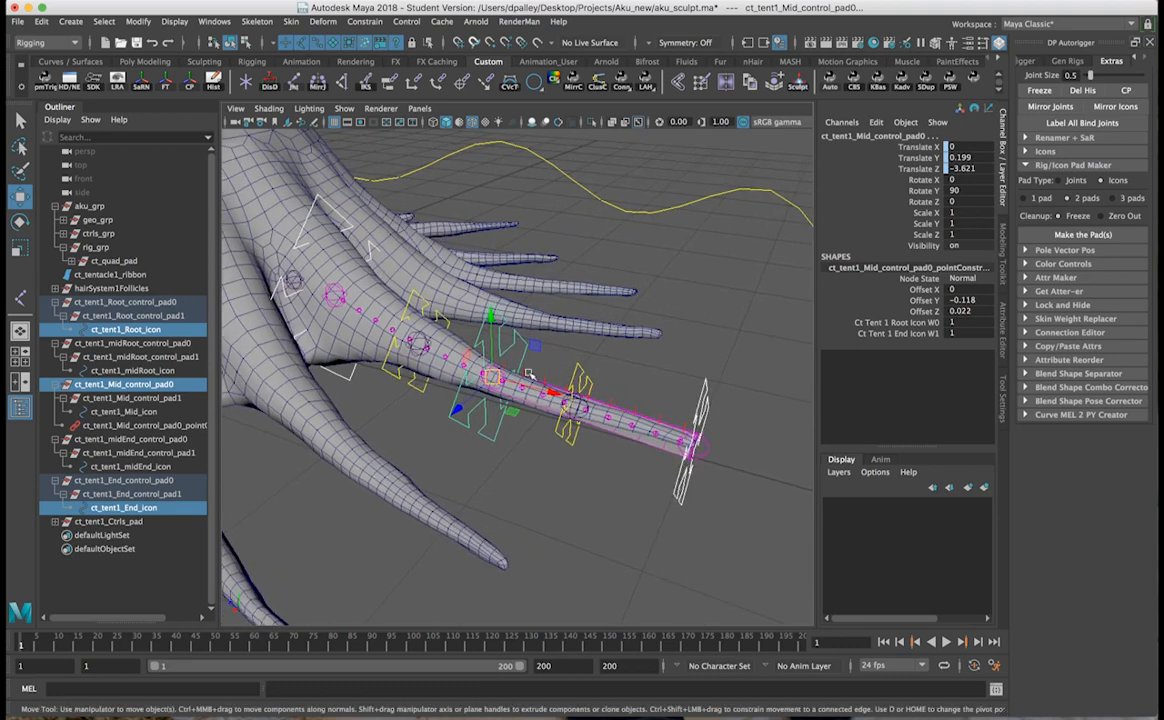
left_click_drag(528, 374, 513, 379, "alt")
left_click(492, 429)
left_click_drag(492, 429, 513, 382, "alt")
key("ctrl+z")
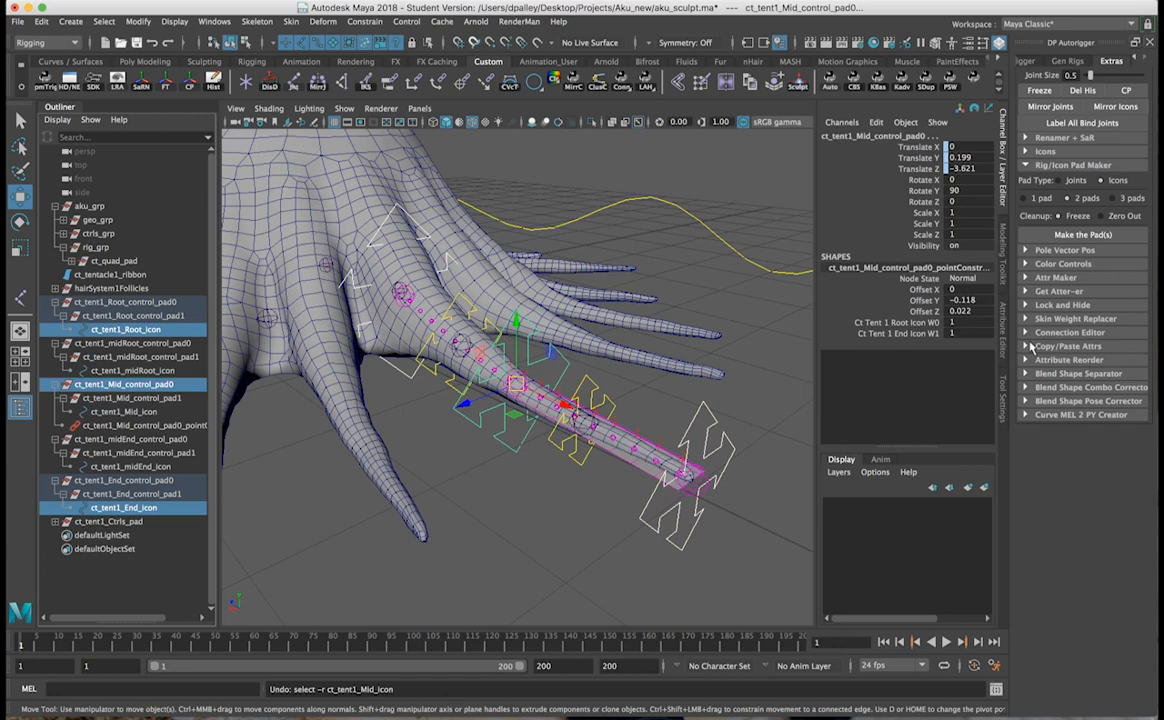
left_click_drag(957, 323, 958, 330)
type("0.5")
key("Return")
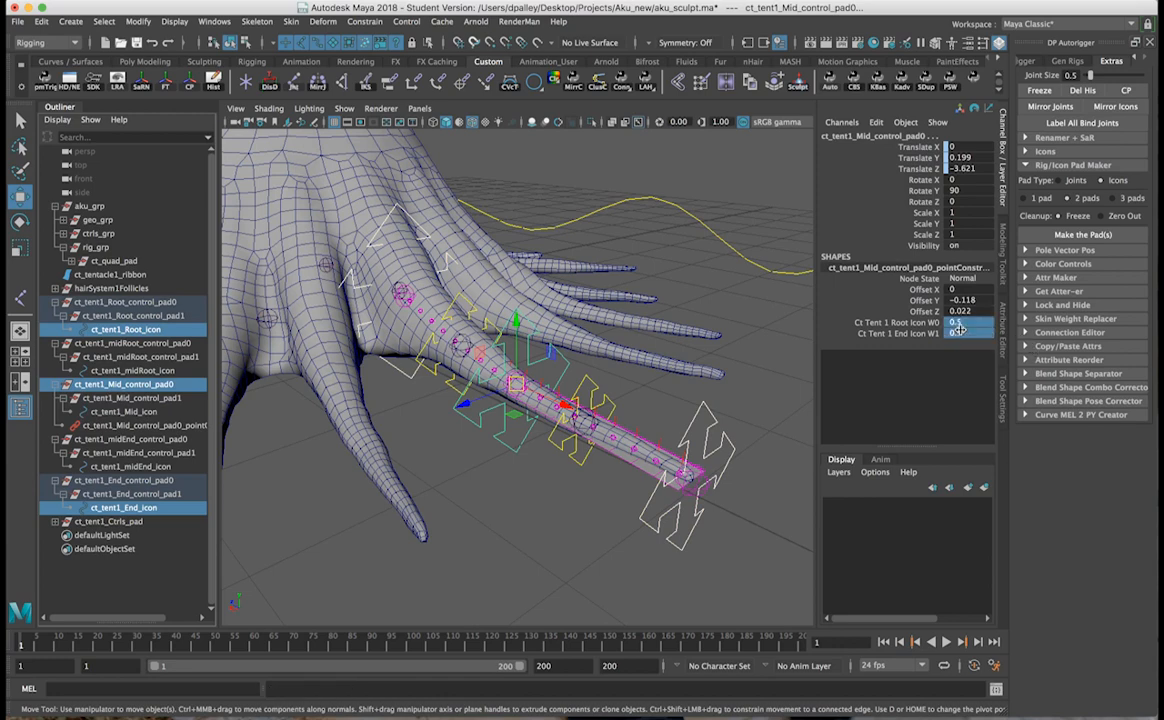
Point constrain ct_tent1_midEnd_control_pad0 to the ct_tent1_End_icon and ct_tent1_Mid_icon.
left_click(678, 522)
left_click_drag(678, 522, 567, 458, "alt")
left_click_drag(508, 340, 566, 348, "alt")
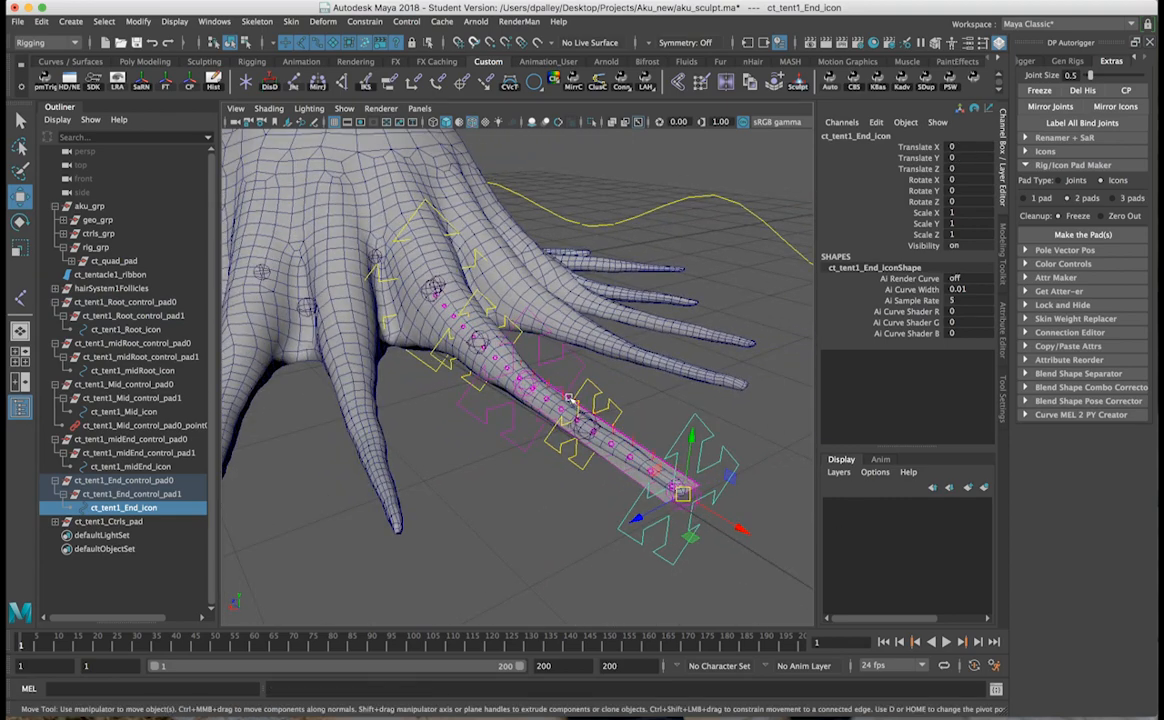
left_click_drag(568, 398, 624, 421, "alt")
right_click_drag(624, 421, 667, 449, "alt")
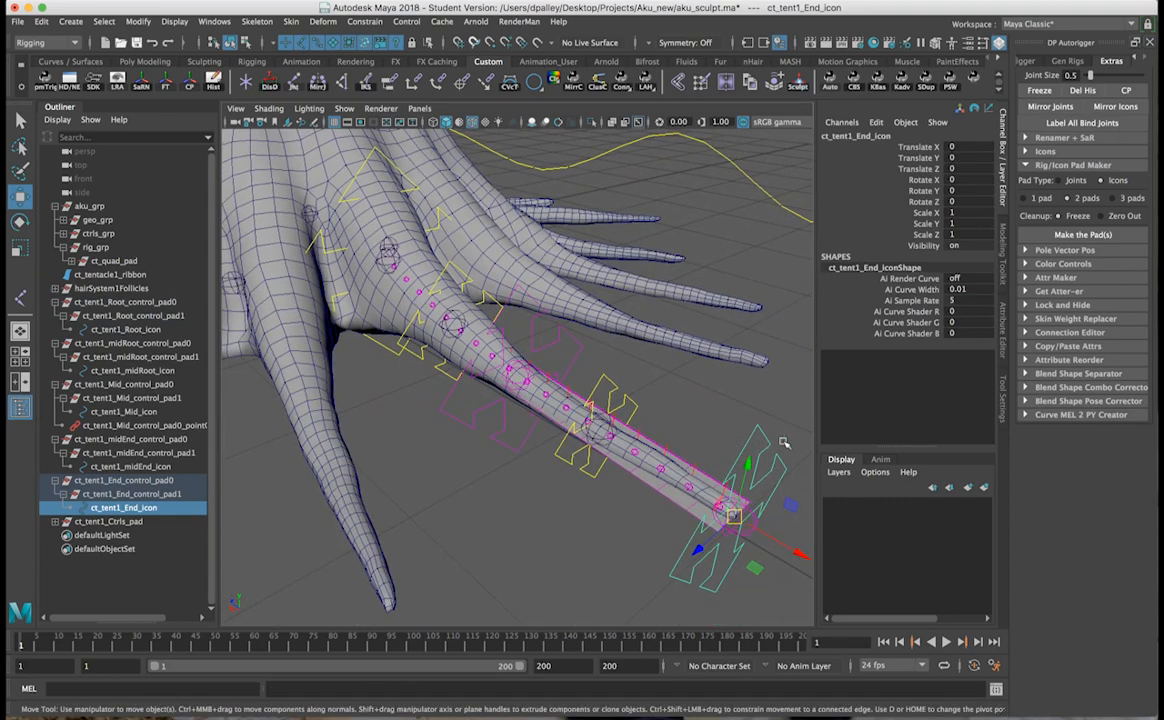
left_click(578, 354, "shift")
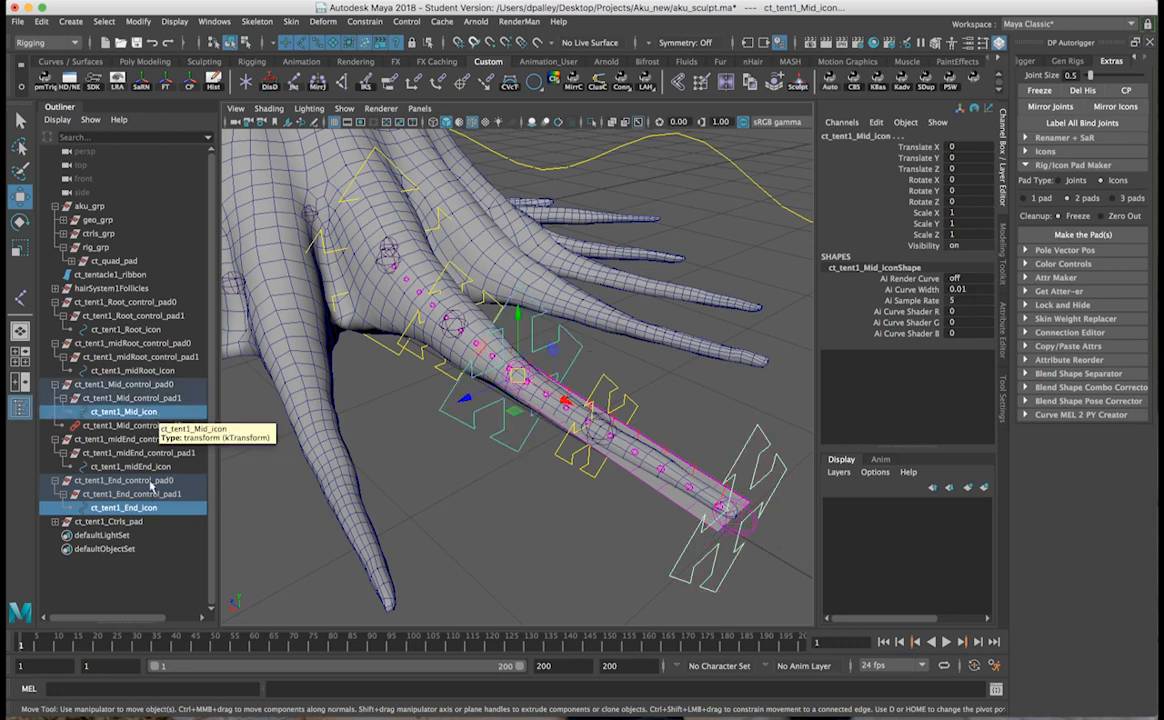
left_click(152, 441, "ctrl")
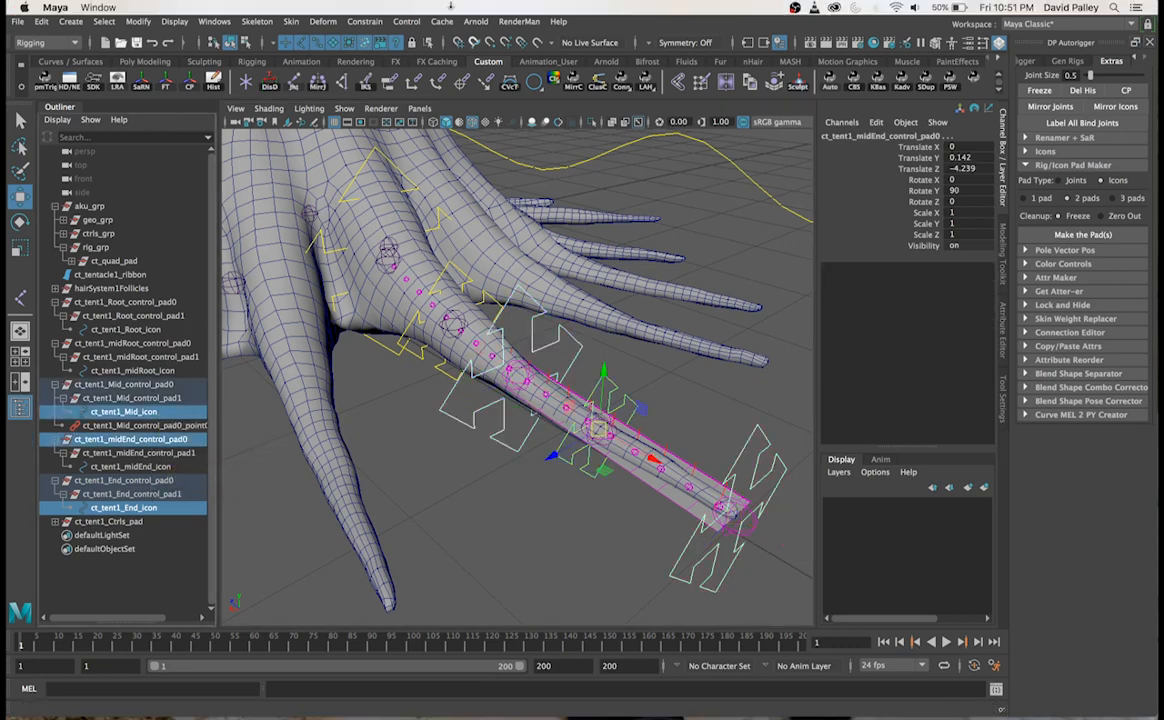
left_click(414, 88)
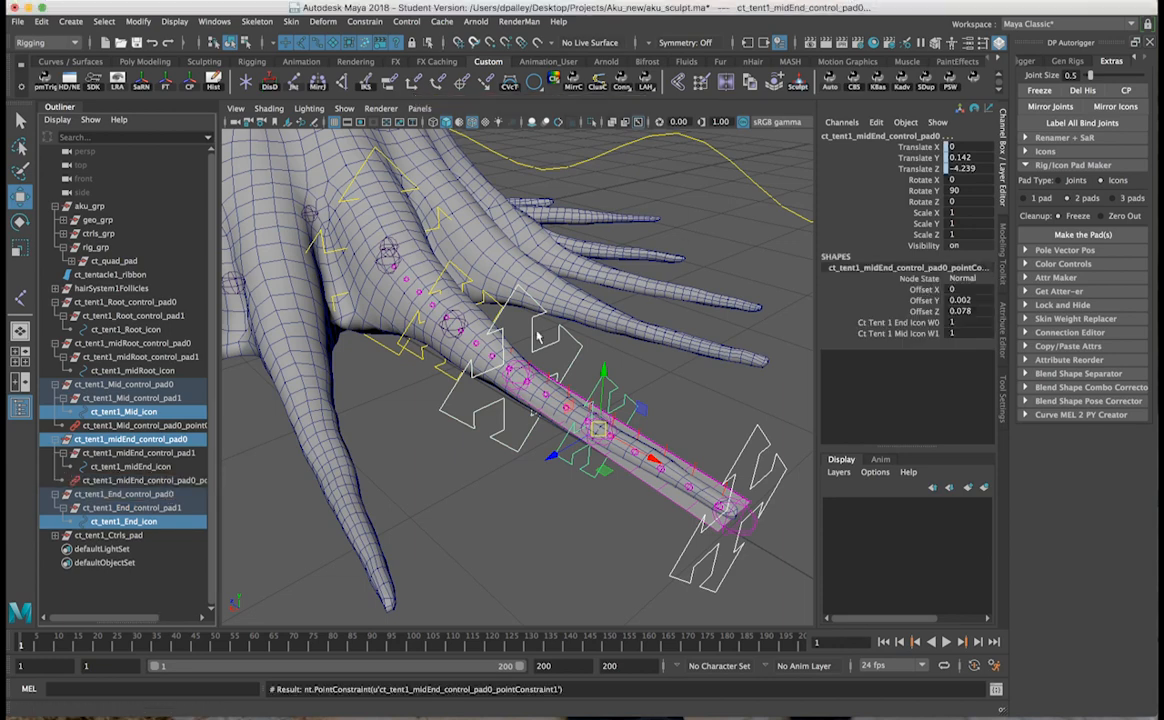
Set both the End and Mid icon weights of the ct_tent1_midEnd_control_pad0 point constraint to 0.5.
left_click_drag(900, 322, 900, 333)
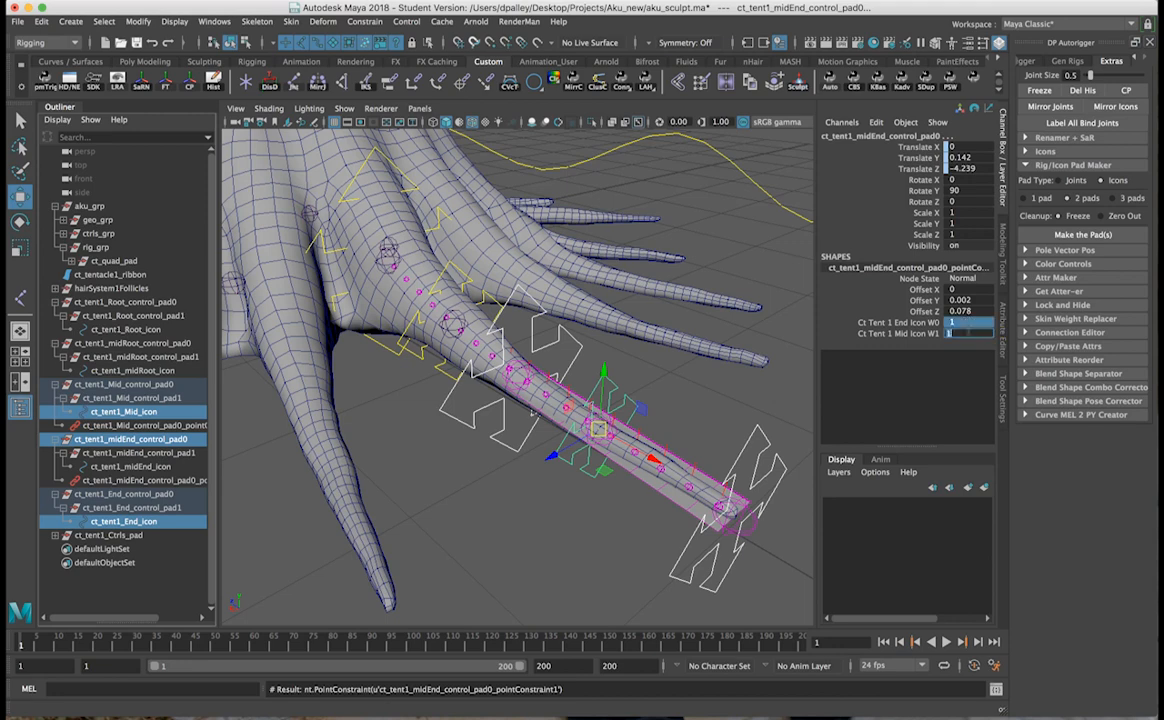
type("0.5")
key("Return")
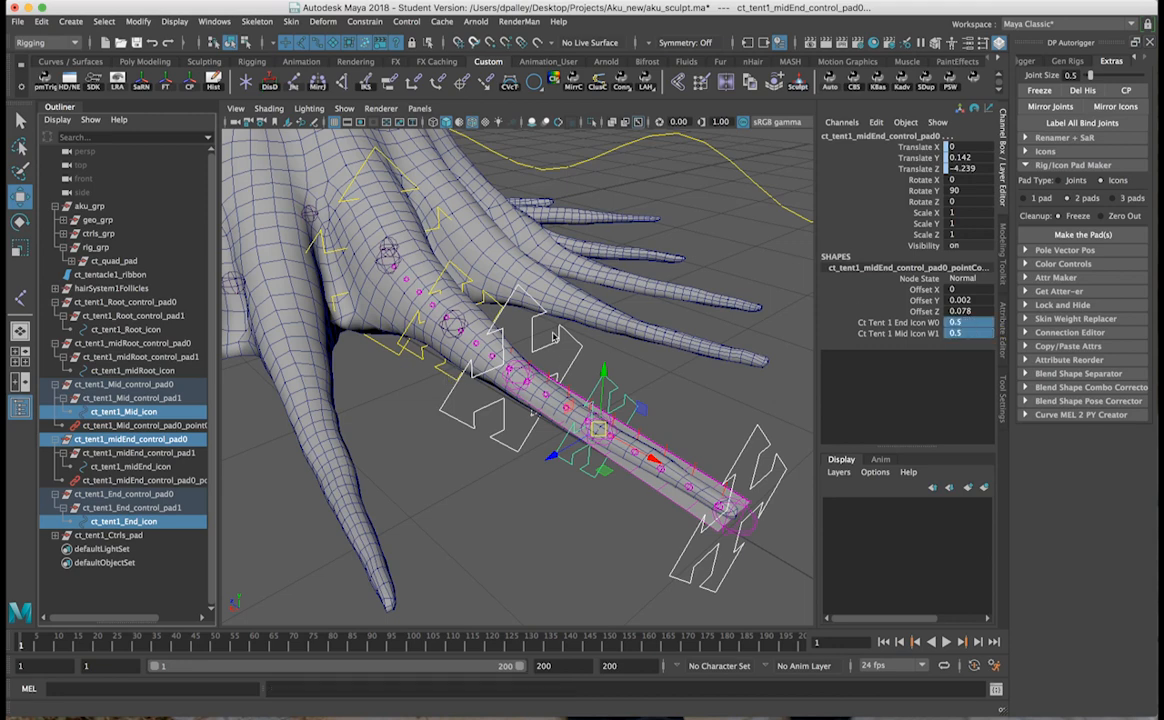
Point constrain ct_tent1_midRoot_control_pad0 to the ct_tent1_Mid_icon and ct_tent1_Root_icon.
left_click(534, 345)
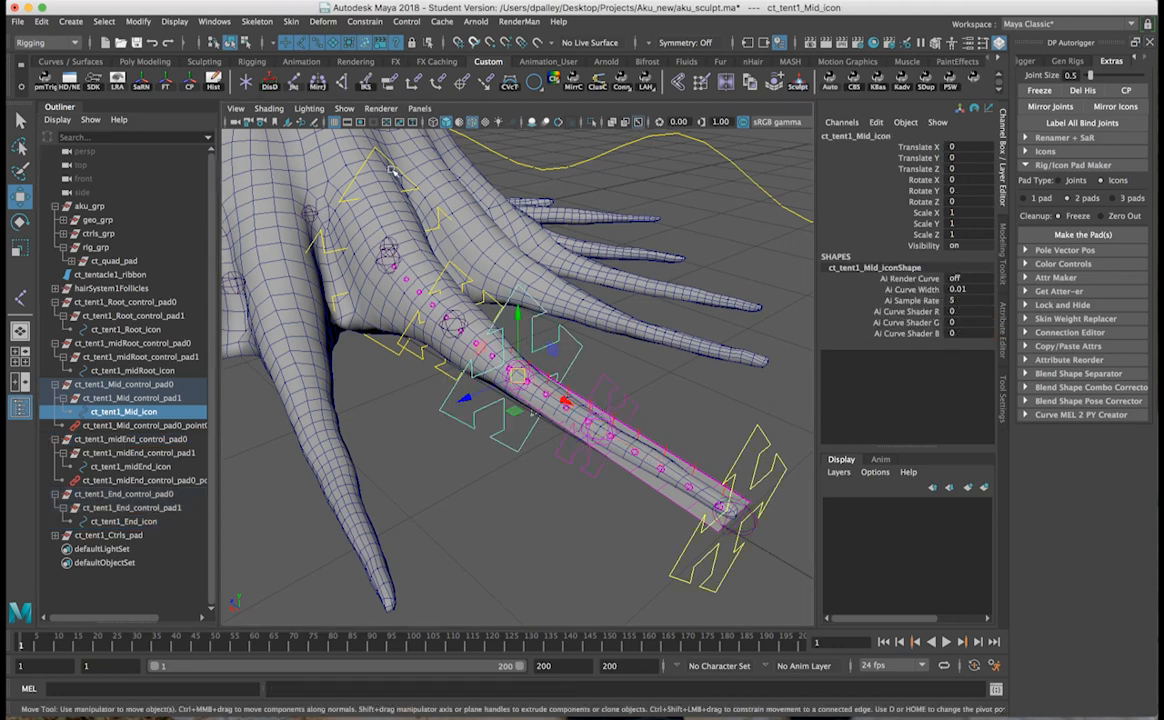
left_click(125, 329, "ctrl")
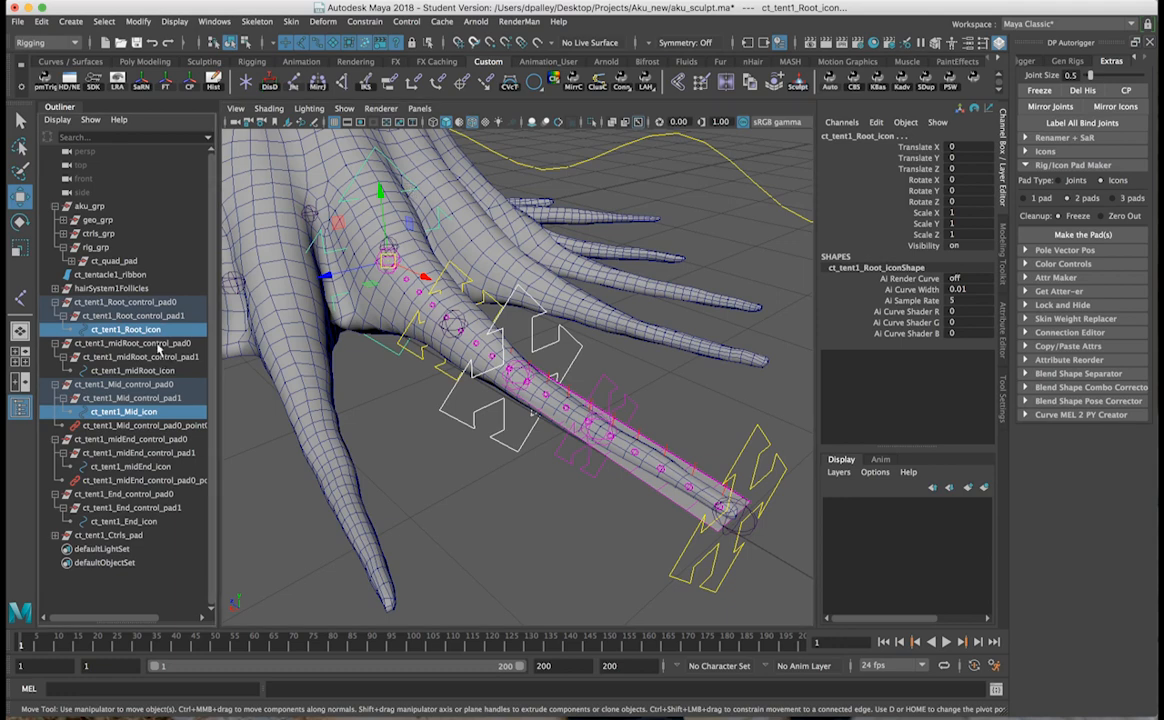
left_click(157, 344, "ctrl")
left_click(390, 82)
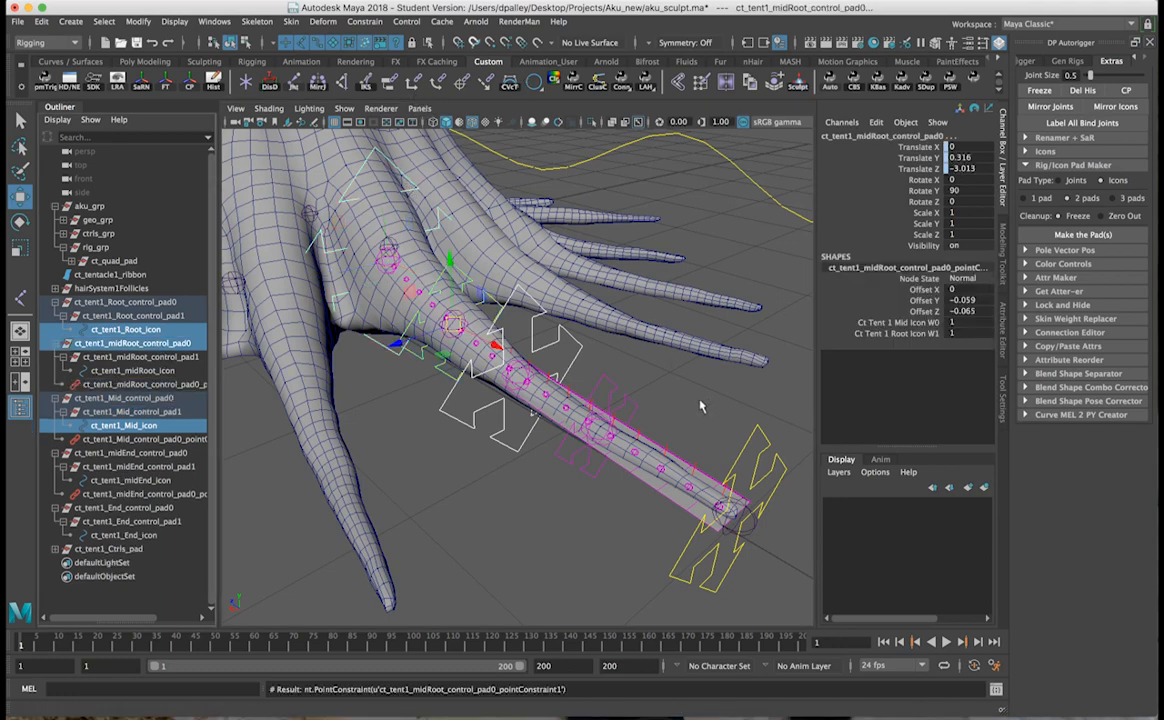
Set both the Mid and Root icon weights of the ct_tent1_midRoot_control_pad0 point constraint to 0.5.
left_click(661, 395)
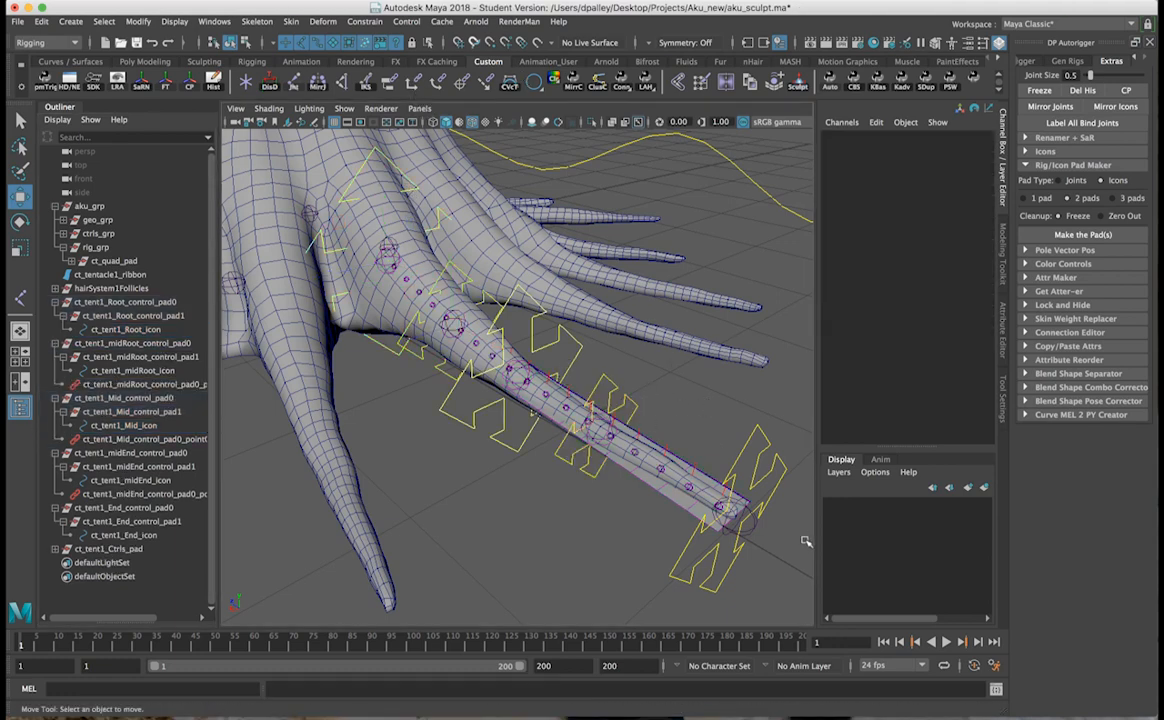
left_click(731, 567)
left_click_drag(731, 567, 626, 564, "alt")
key("super+z")
key("super+z")
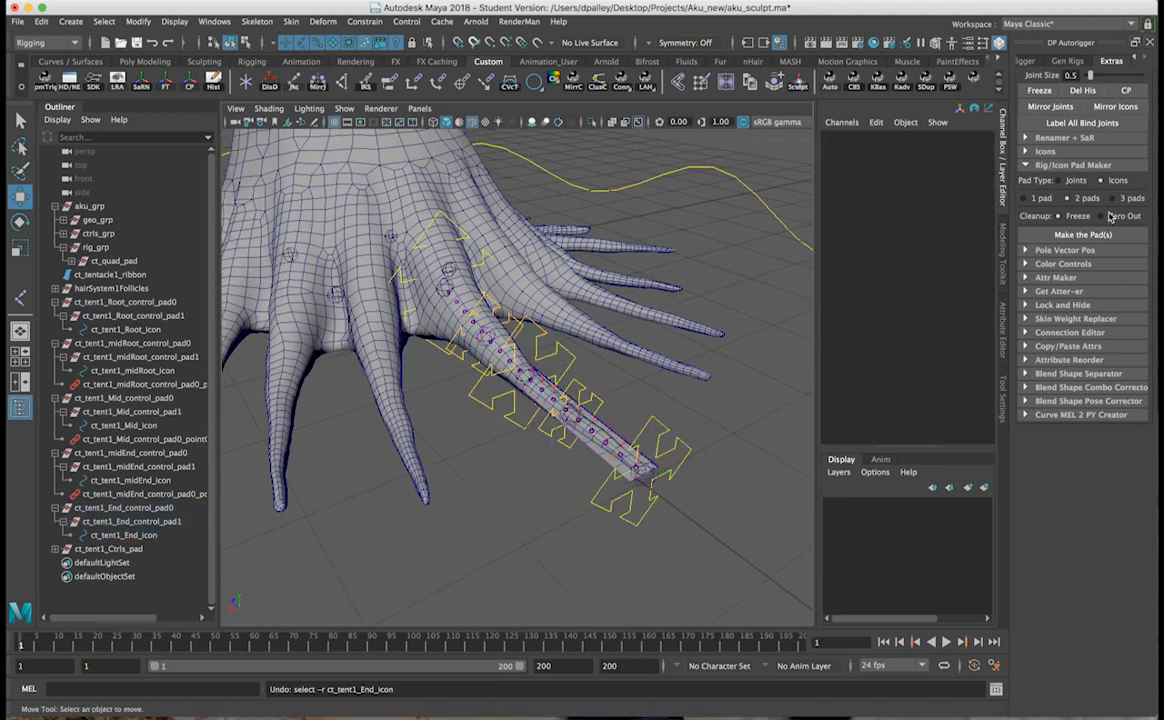
left_click_drag(969, 322, 969, 334)
type(".5")
key("Return")
Test how the constrained icons and ribbon follow by moving ct_tent1_End_icon, undoing each move.
left_click(603, 517)
mouse_move(603, 520)
left_mouse_down("alt")
mouse_move(748, 513)
mouse_move(408, 548)
mouse_move(826, 499)
mouse_move(748, 442)
mouse_move(735, 466)
mouse_move(576, 470)
mouse_move(590, 494)
mouse_move(686, 232)
left_mouse_up("alt")
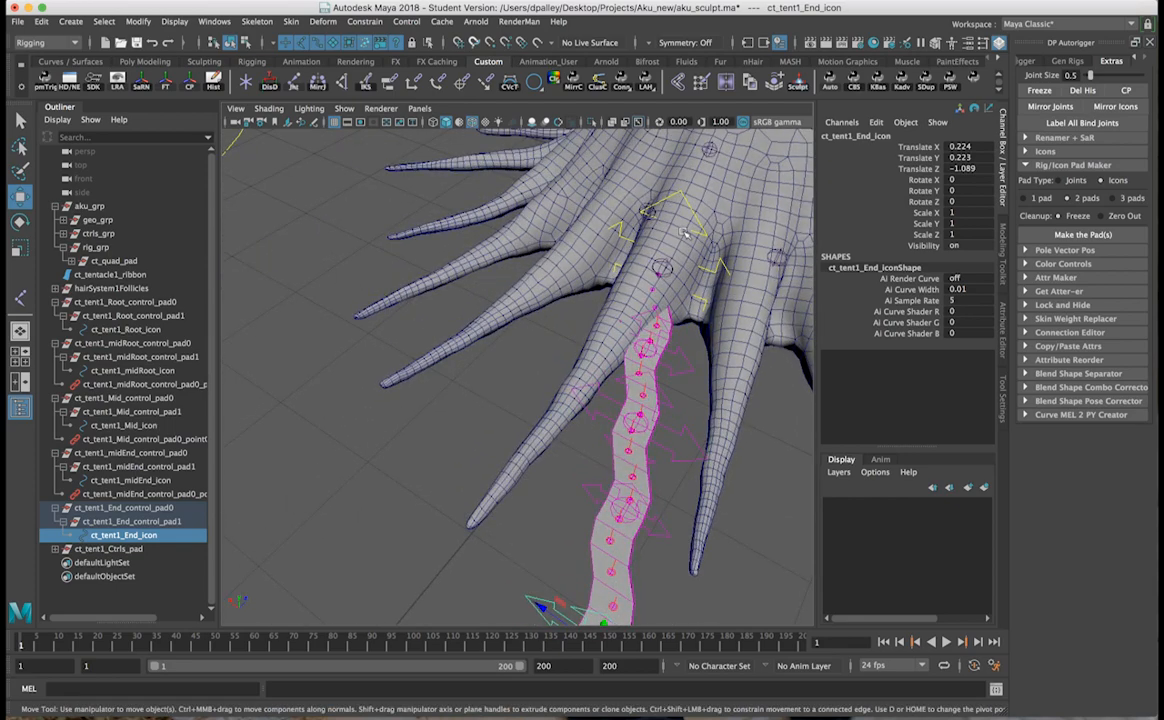
right_click_drag(662, 520, 529, 501, "alt")
left_click_drag(529, 501, 550, 467, "alt")
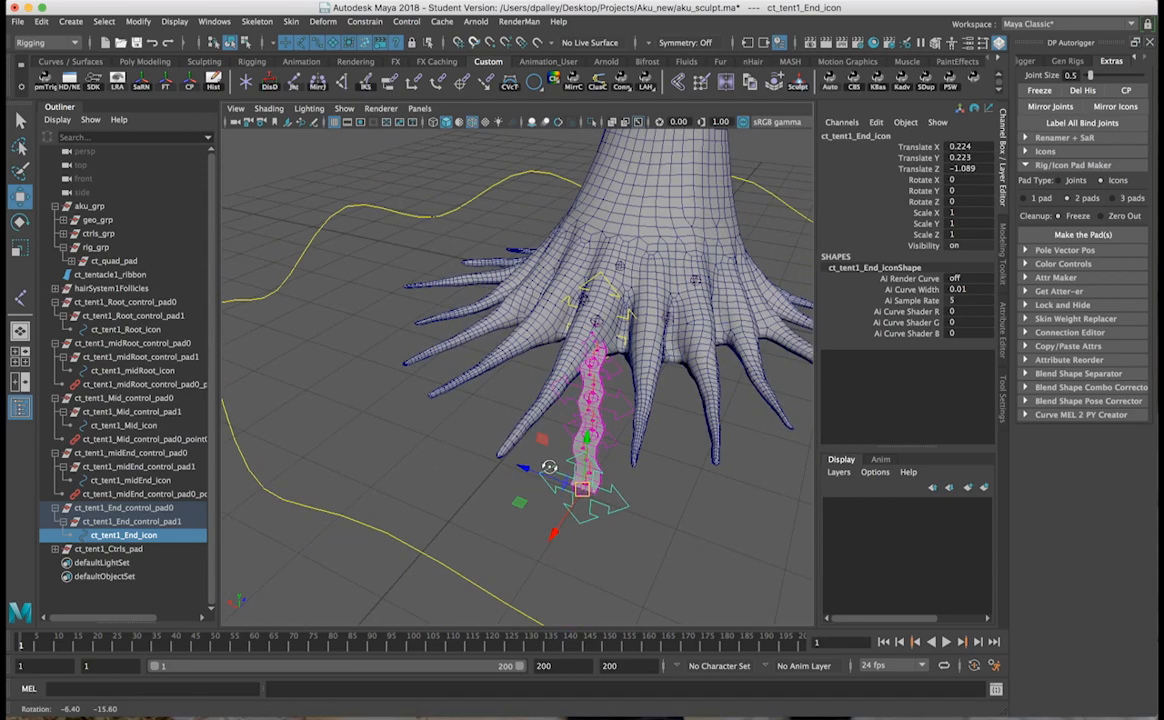
right_click_drag(550, 467, 696, 507, "alt")
left_click_drag(696, 507, 673, 504, "alt")
right_click_drag(746, 516, 545, 480, "alt")
left_click_drag(545, 480, 583, 417, "alt")
key("super+z")
left_click_drag(540, 456, 546, 444, "alt")
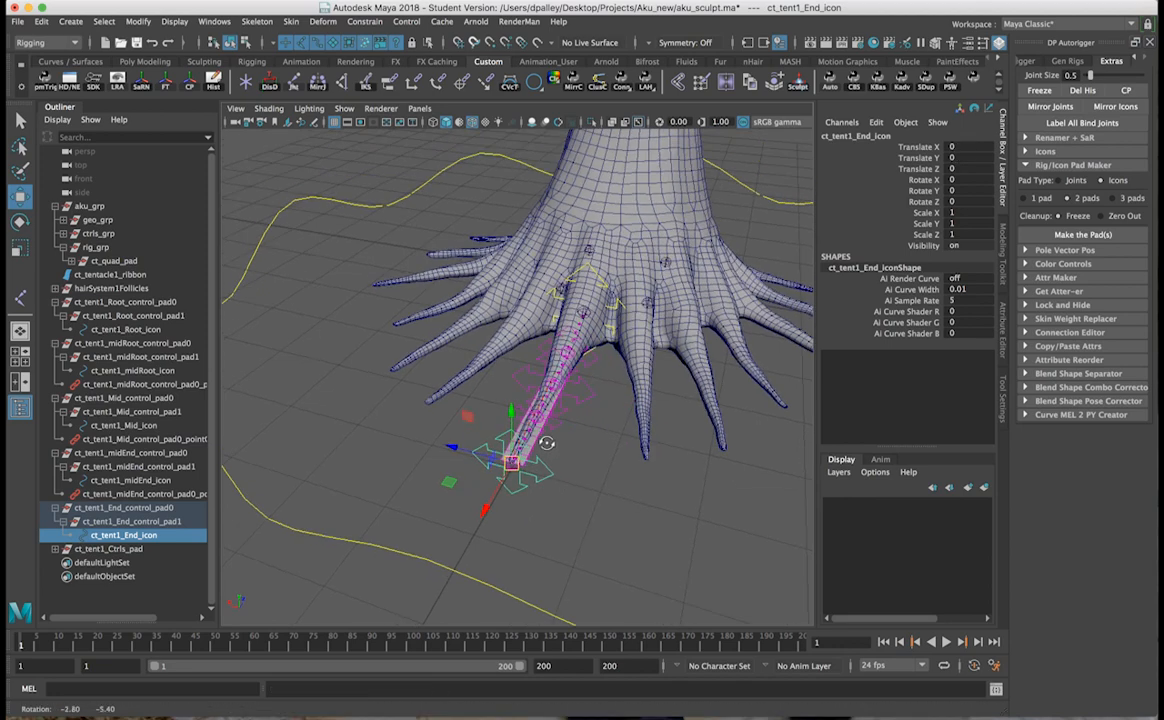
right_click_drag(546, 444, 553, 462, "alt")
left_click_drag(508, 491, 592, 478)
key("super+z")
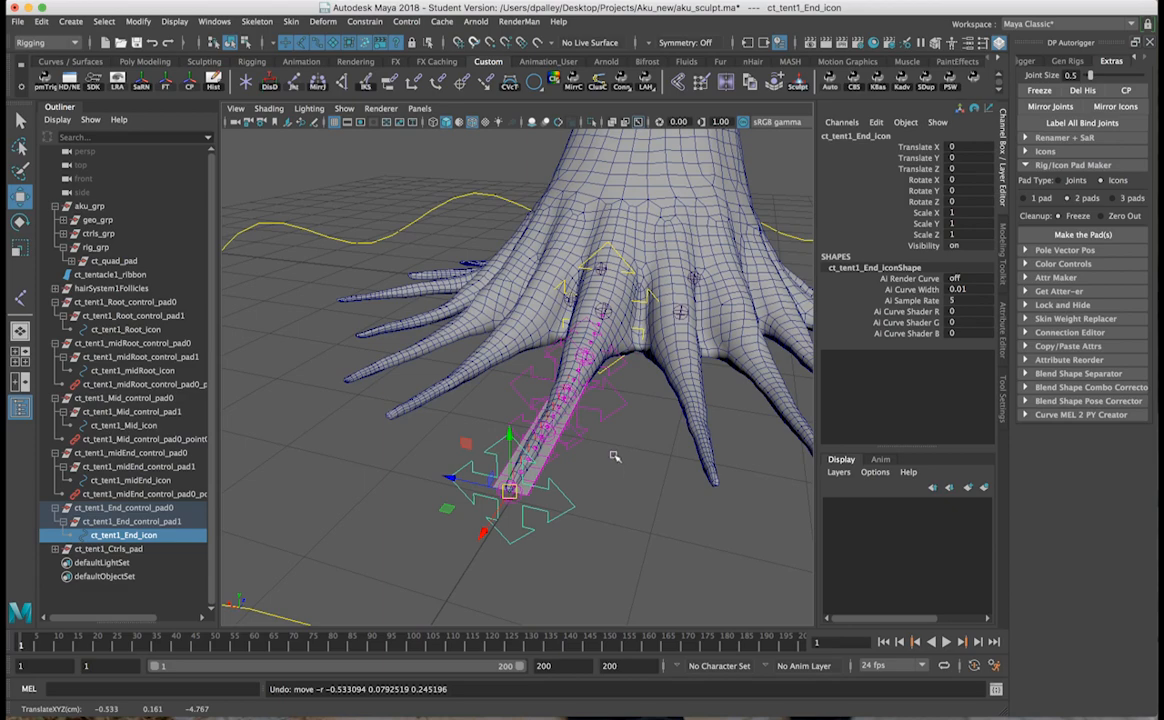
Open the Aim constraint options and move the dialog clear of the tentacle.
left_click_drag(674, 467, 734, 494, "alt")
right_click_drag(734, 494, 424, 487, "alt")
left_click_drag(535, 481, 512, 466, "alt")
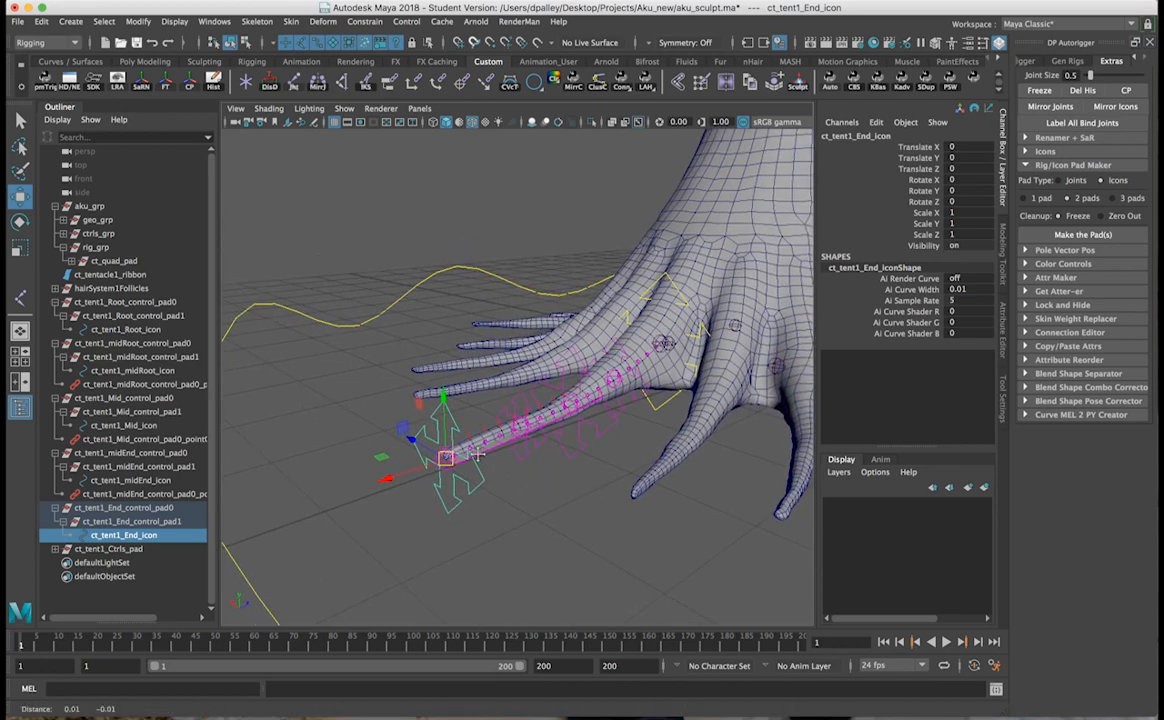
middle_click_drag(512, 466, 420, 430, "alt")
right_click_drag(420, 430, 574, 481, "alt")
left_click_drag(468, 464, 510, 463, "alt")
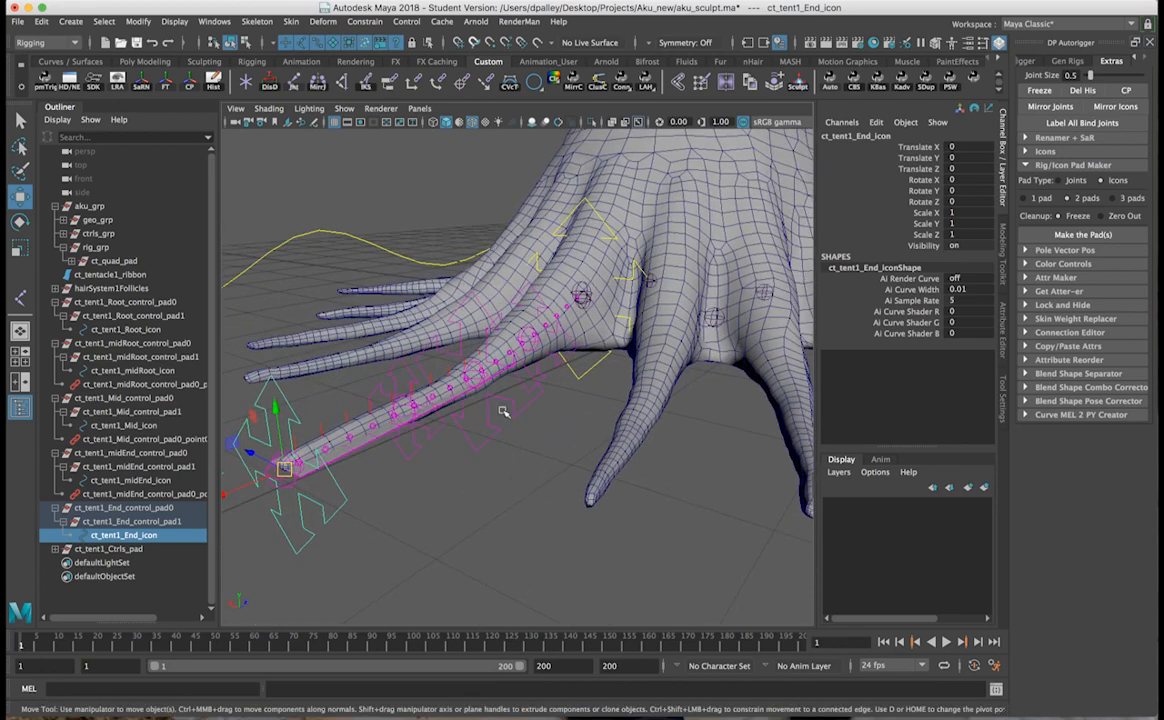
left_click(365, 21)
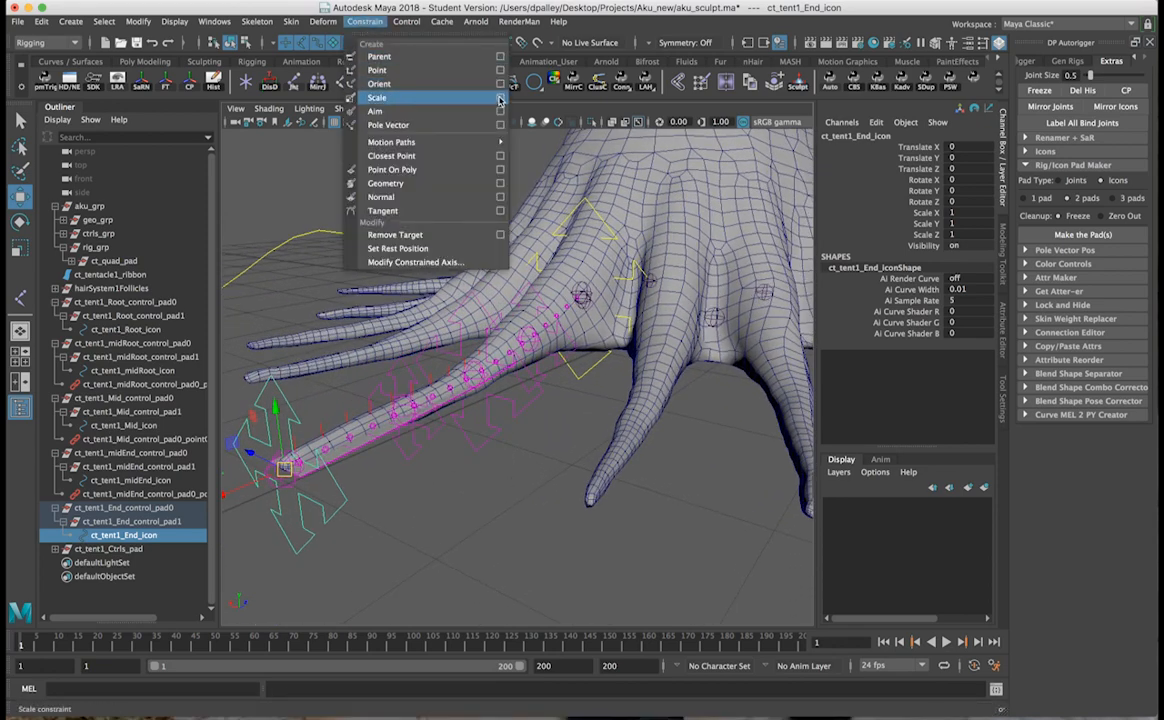
left_click(502, 111)
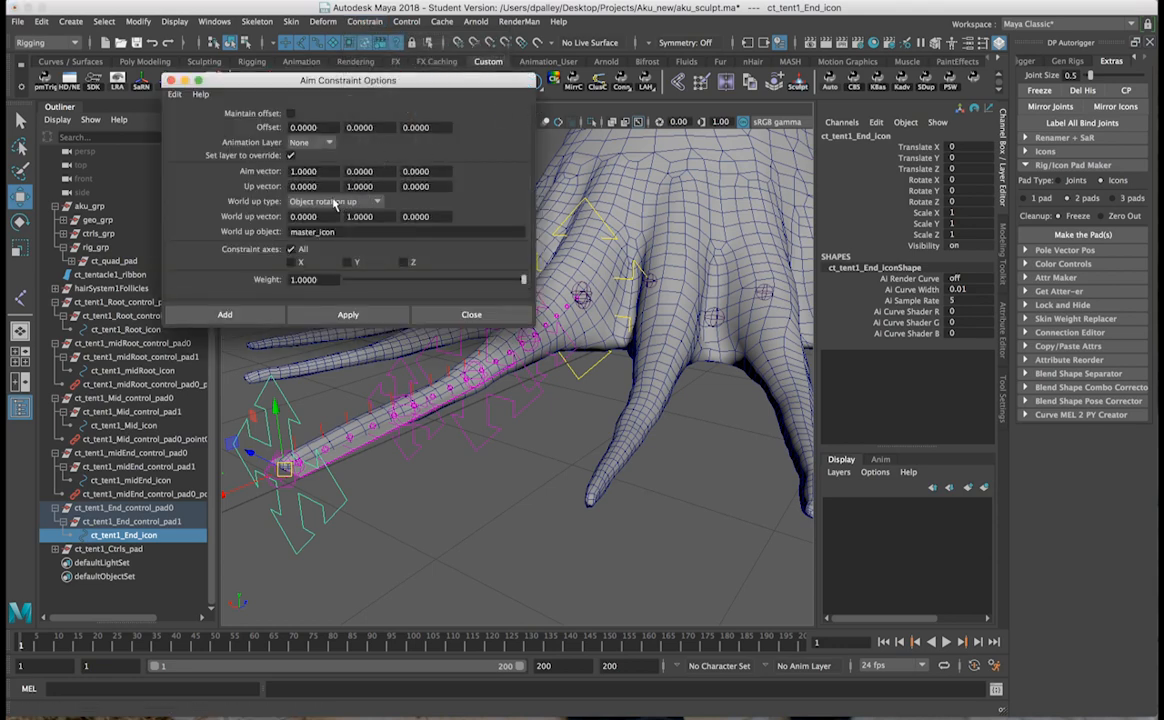
left_click_drag(330, 86, 232, 35)
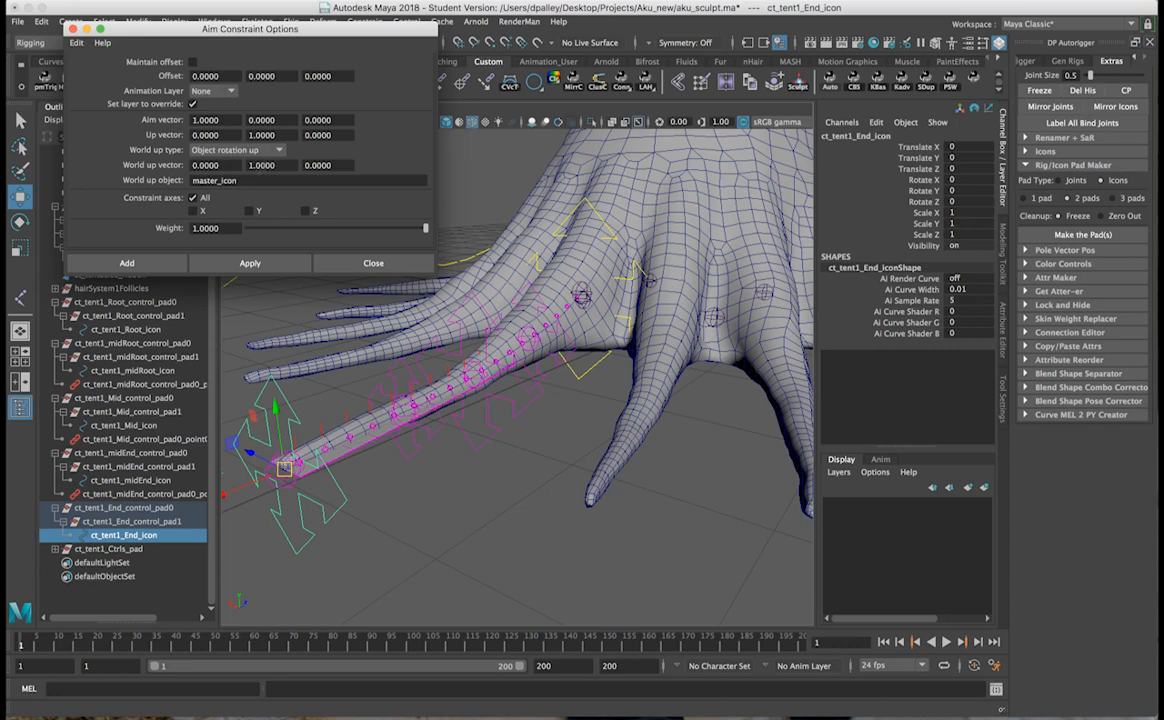
Clear master_icon from the Aim constraint's world up object.
left_click_drag(300, 180, 87, 178)
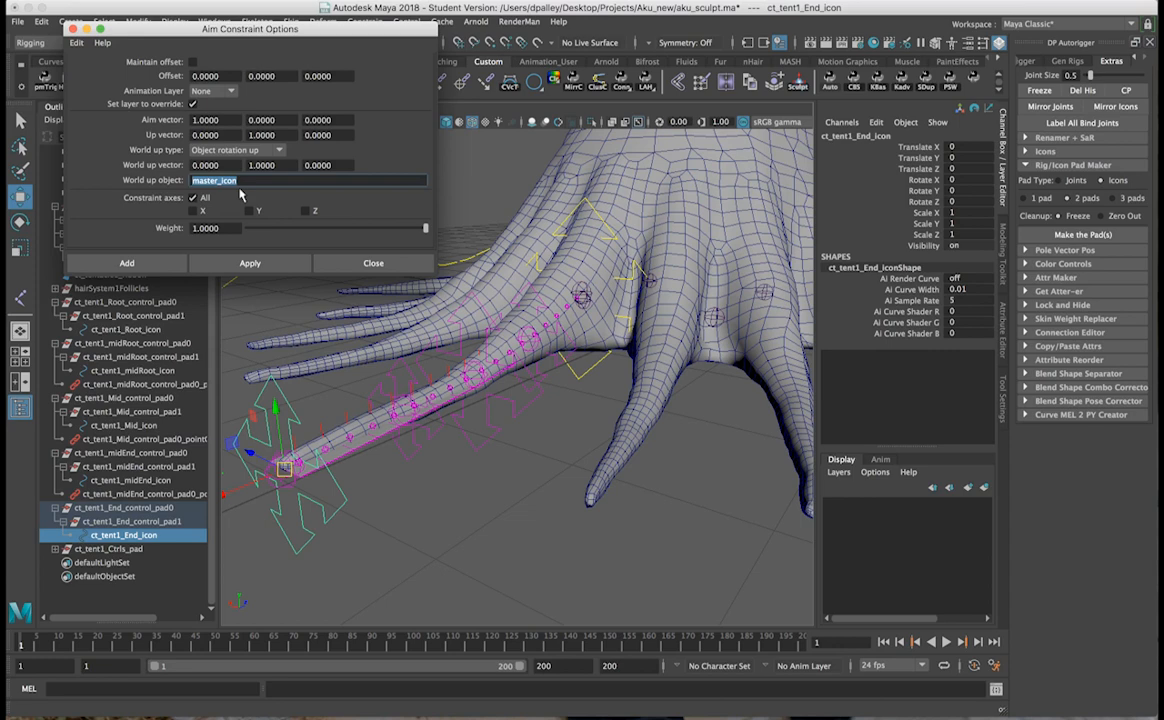
left_click_drag(470, 382, 430, 421, "alt")
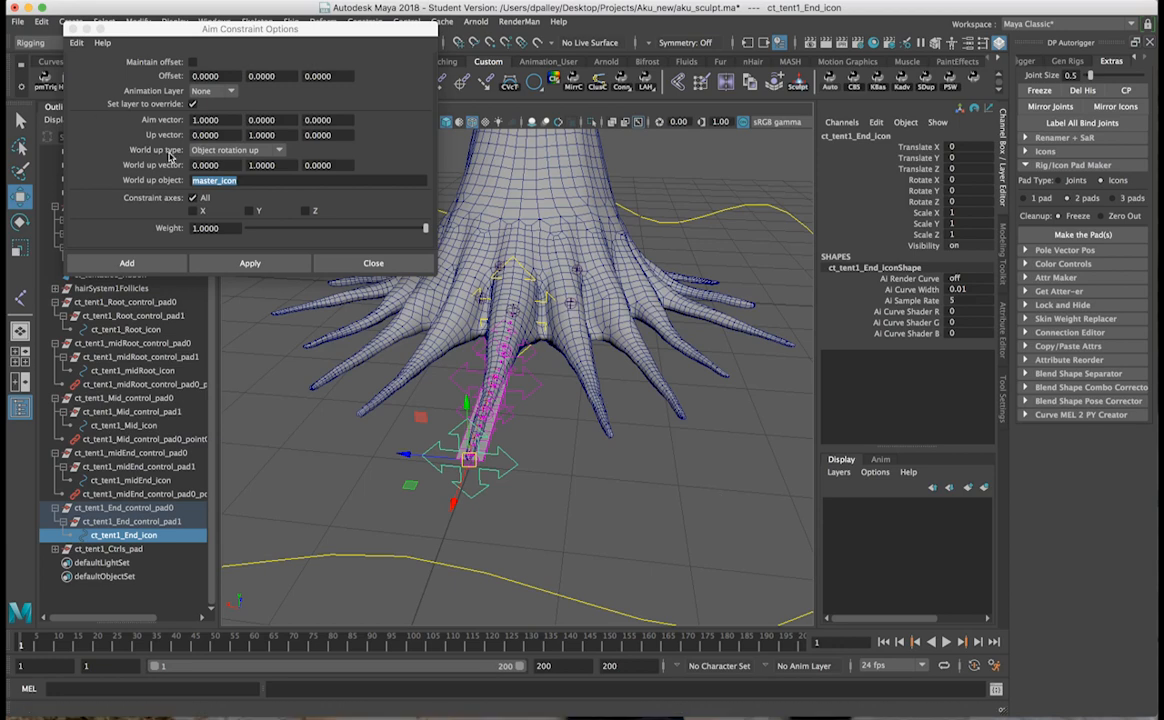
double_click(272, 183)
key("BackSpace")
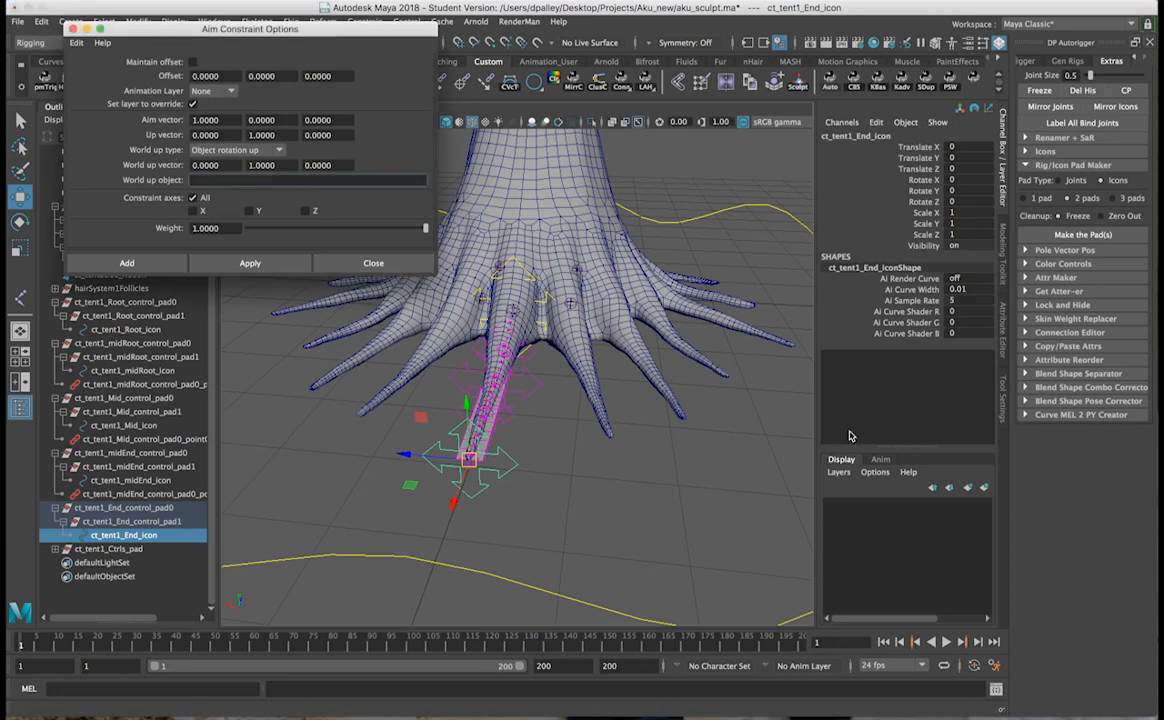
Deselect the End icon and examine the tentacle icons and the space around the character's base from several angles.
left_click(681, 441)
left_click_drag(681, 441, 491, 418, "alt")
left_click_drag(565, 412, 603, 403, "alt")
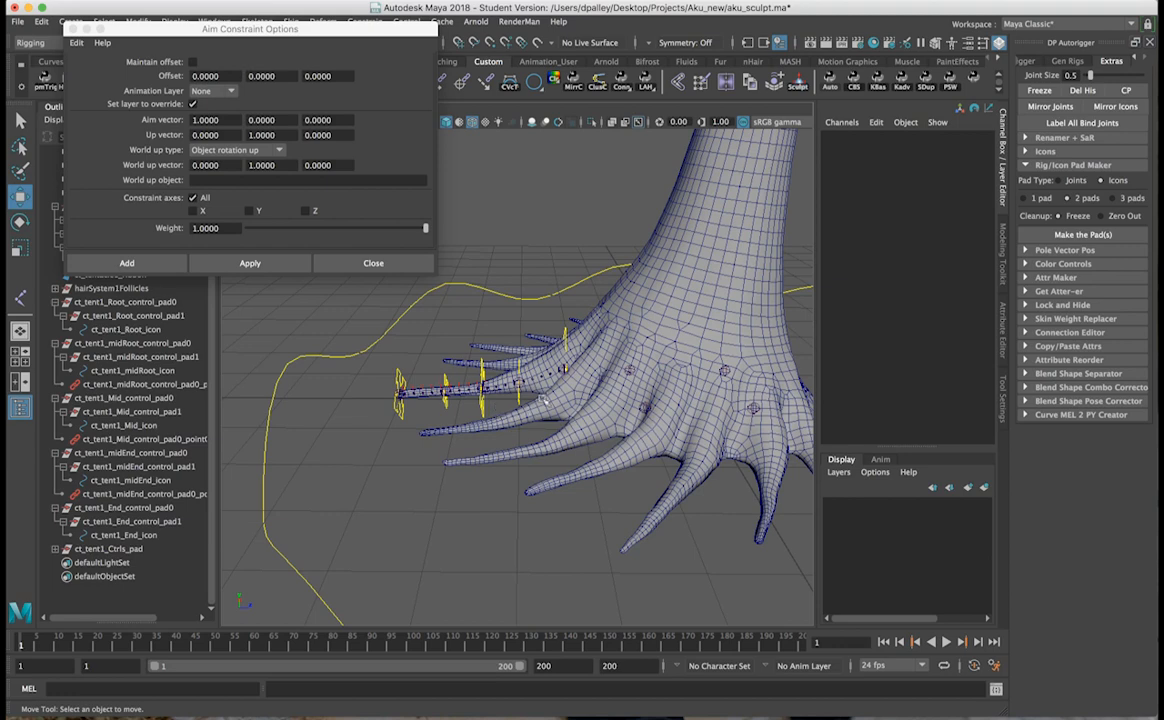
left_click_drag(655, 383, 590, 388, "alt")
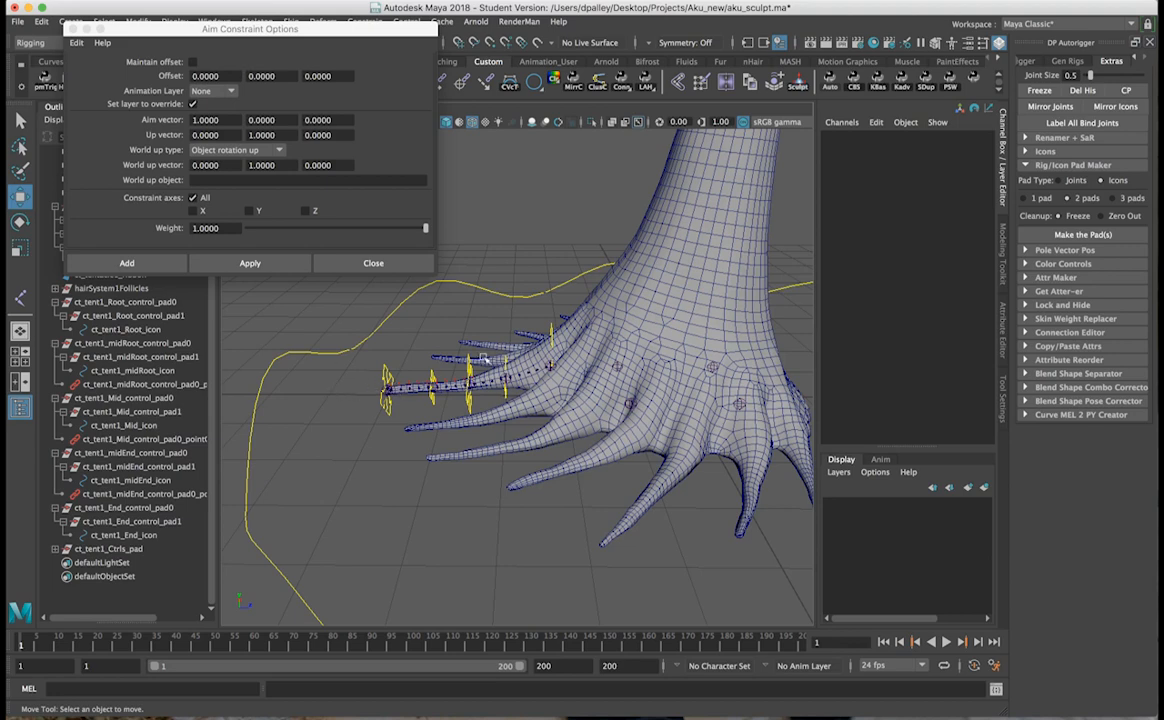
left_click_drag(502, 409, 586, 411, "alt")
scroll(611, 415, "down", 5)
scroll(560, 407, "down", 3)
scroll(560, 407, "up", 3)
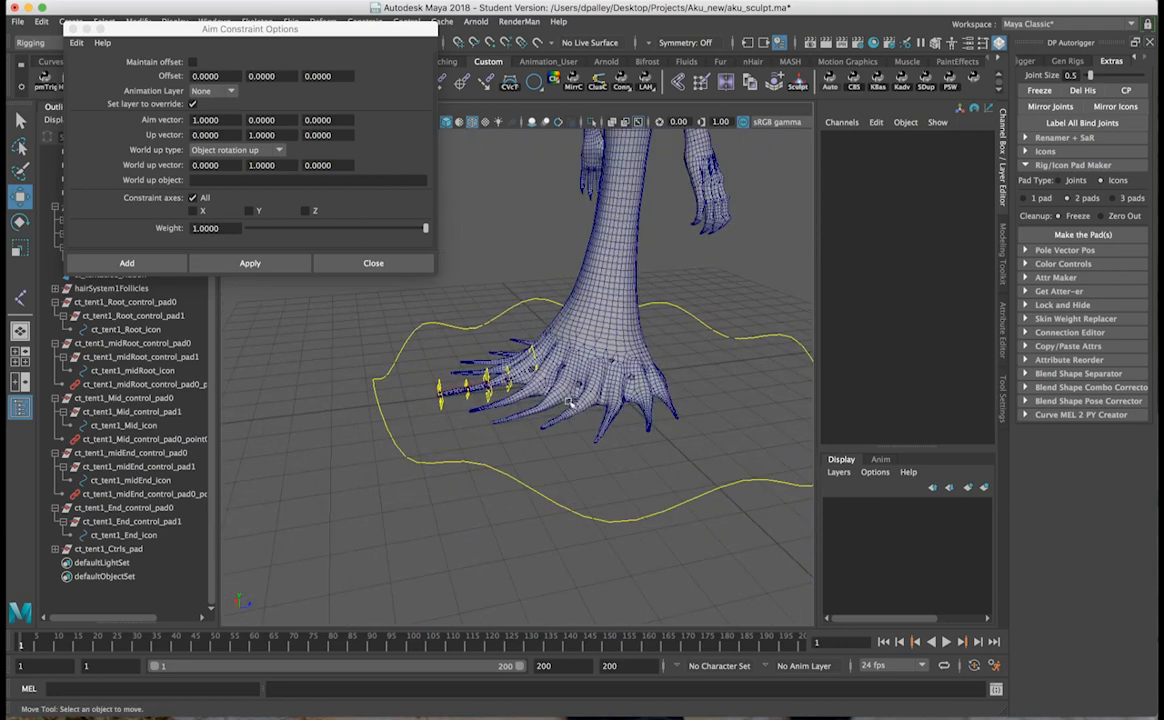
middle_click_drag(586, 411, 658, 452, "alt")
Create a Big COG control curve at the character's base and scale it uniformly to about 5.016.
left_click_drag(346, 36, 301, 214)
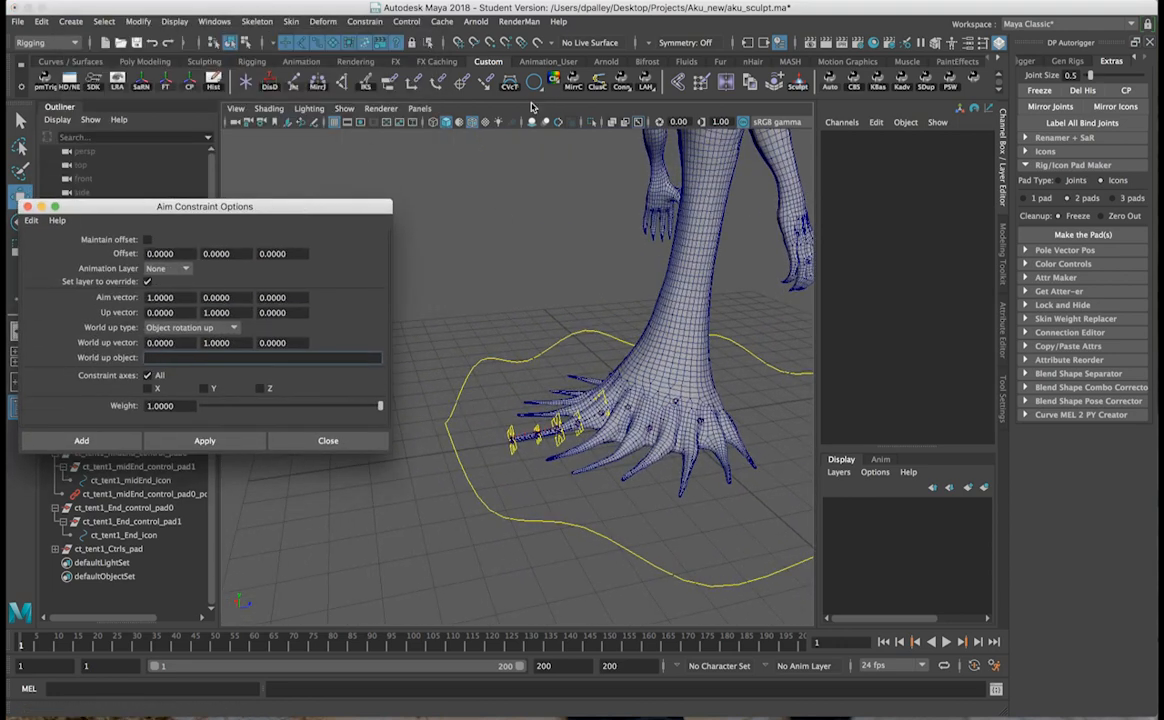
right_click(537, 85)
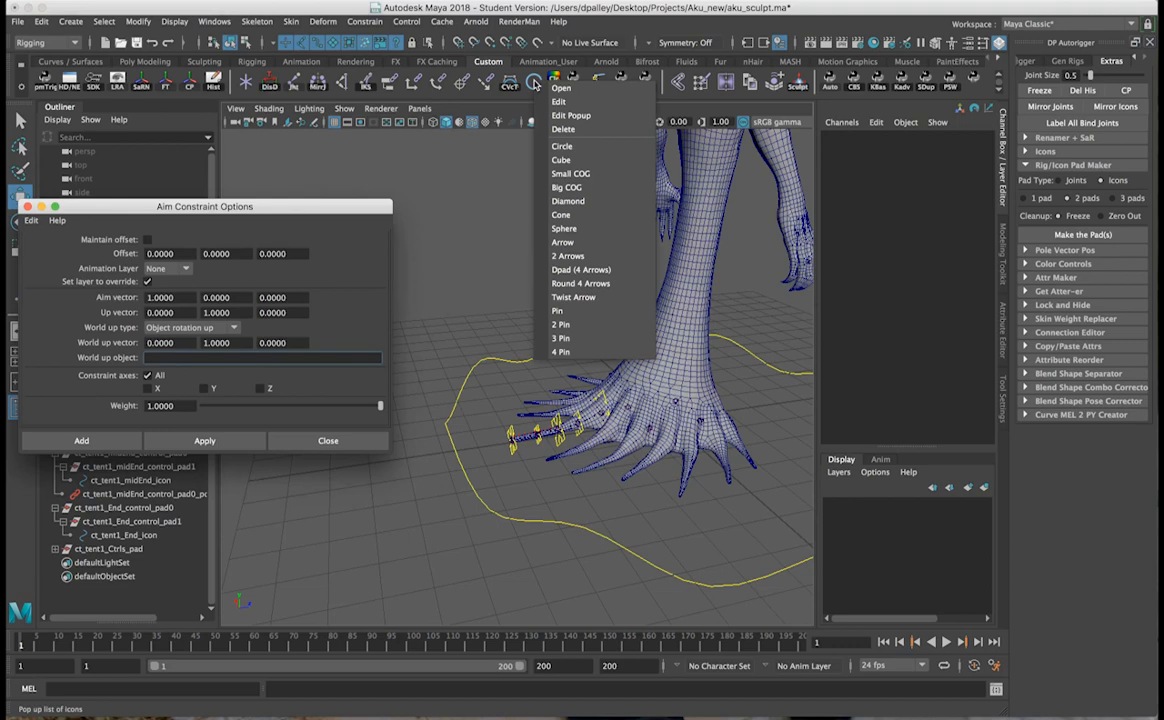
left_click(575, 187)
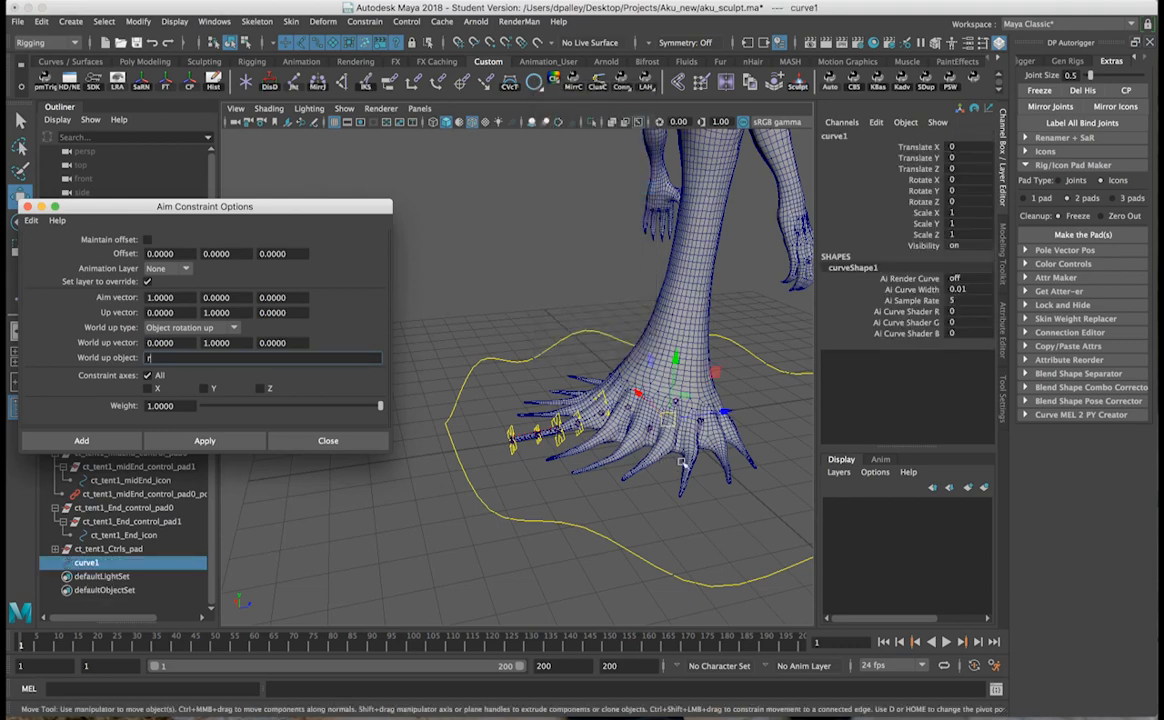
left_click_drag(683, 463, 661, 467, "alt")
key("r")
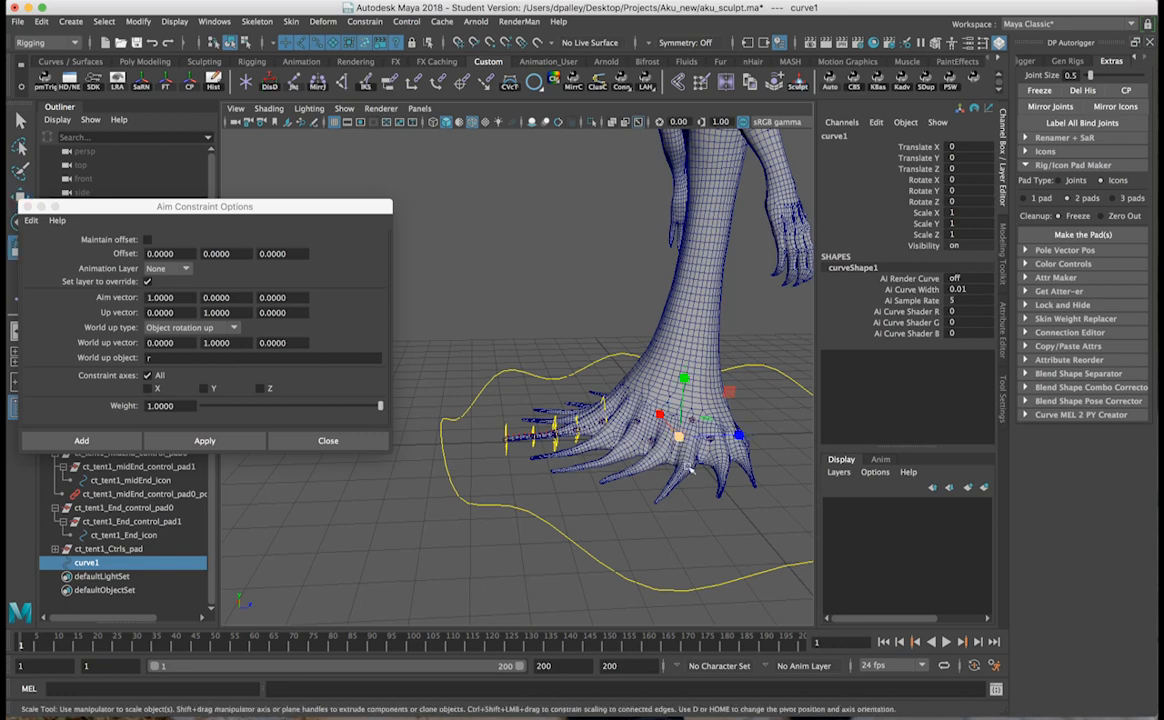
left_click_drag(679, 437, 873, 432)
left_click_drag(640, 470, 522, 451, "alt")
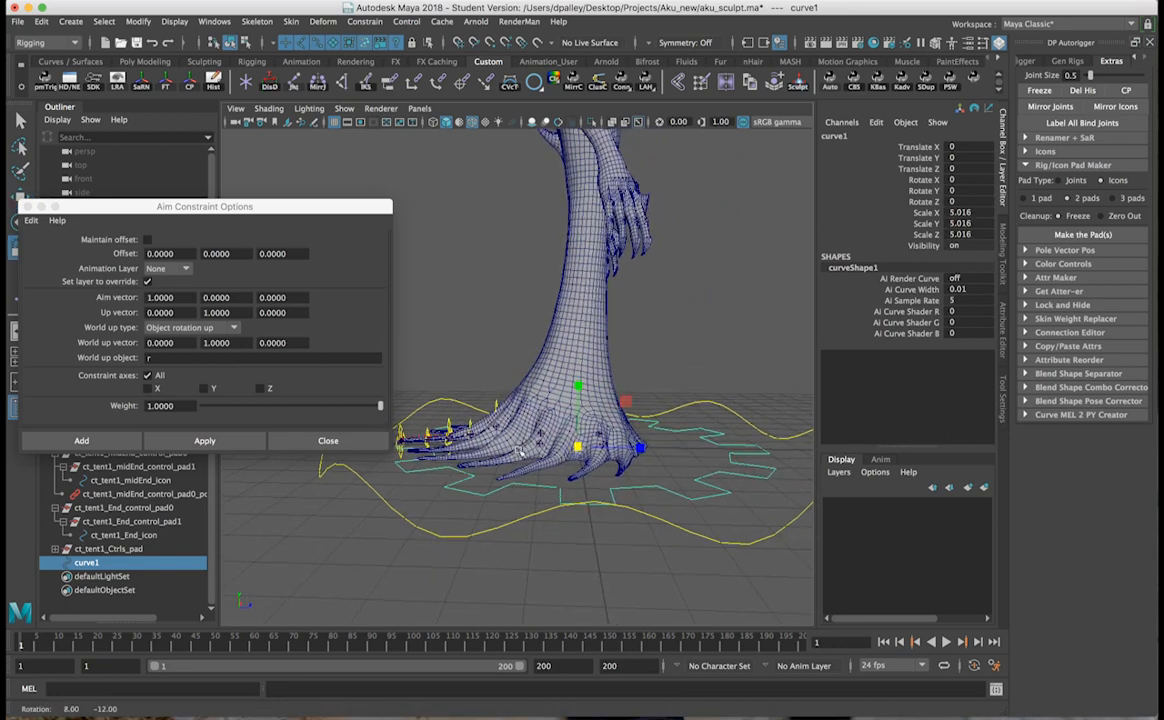
Raise the COG curve around the lower trunk to about Translate Y 1.51 and Translate Z -0.231.
key("w")
left_click_drag(580, 408, 586, 357, "alt")
left_click_drag(639, 391, 615, 364)
left_click_drag(589, 318, 475, 356)
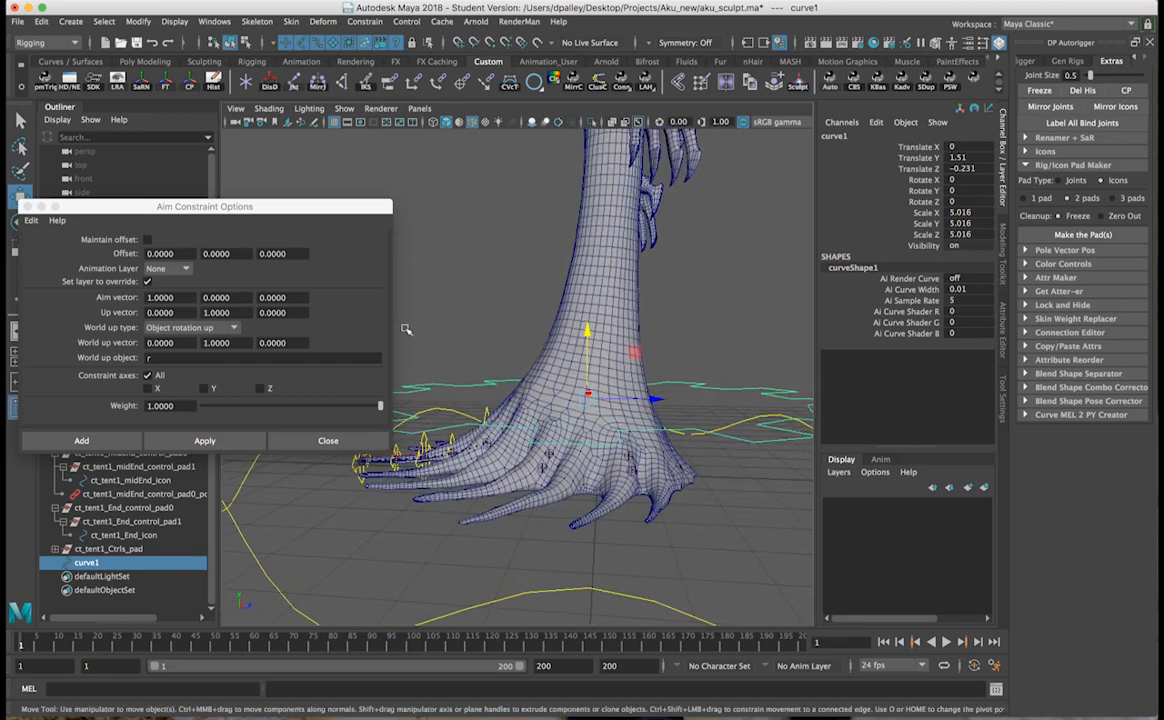
Reduce the COG curve's uniform scale to about 3.781 so it sits closer around the trunk.
left_click_drag(322, 208, 348, 560)
left_click_drag(530, 390, 484, 410, "alt")
key("r")
key("w")
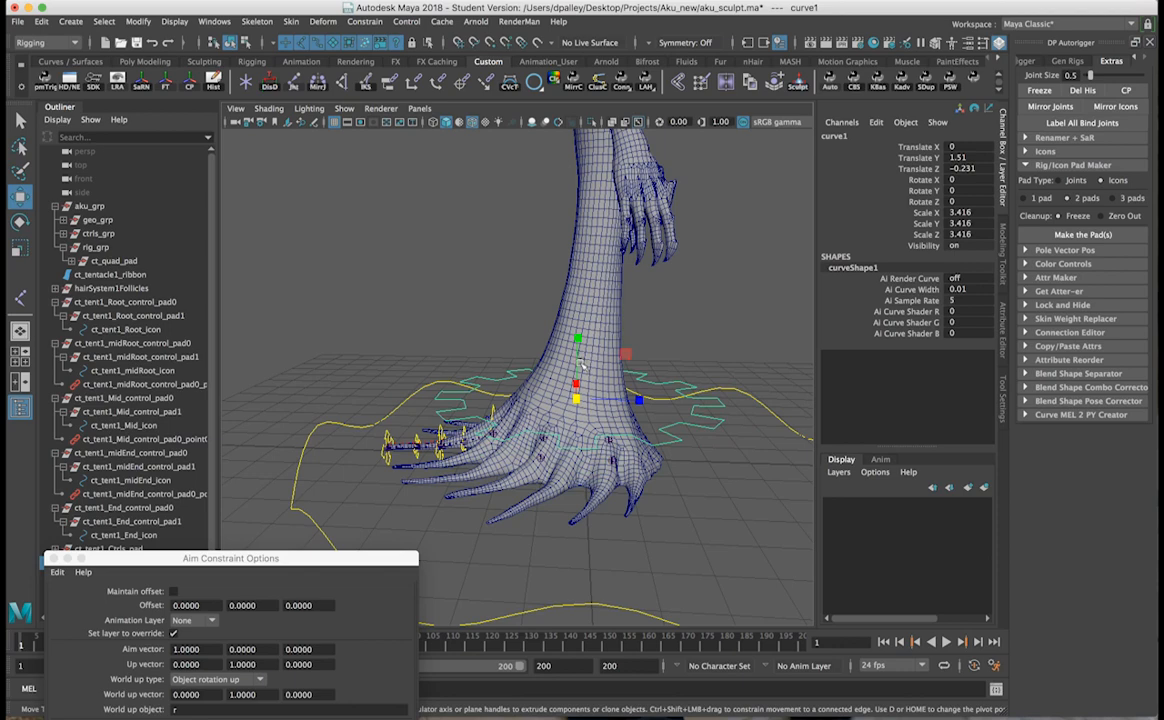
key("r")
mouse_move(575, 402)
left_mouse_down()
mouse_move(612, 402)
mouse_move(586, 400)
left_mouse_up()
key("w")
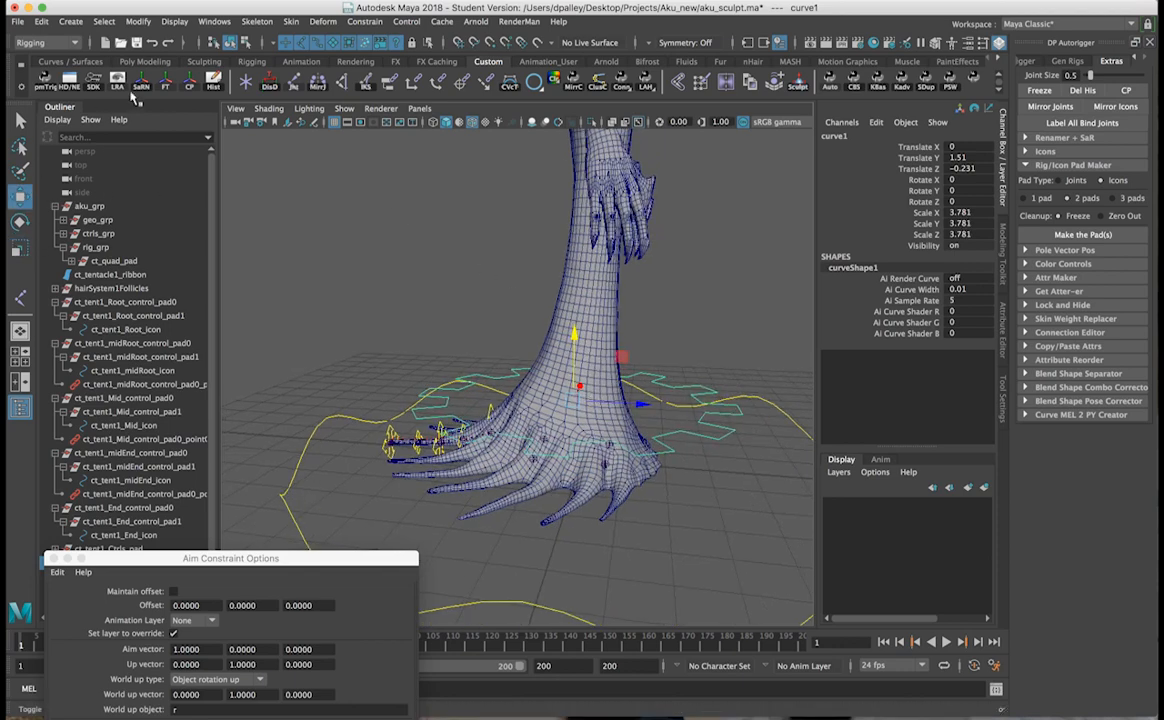
Freeze the COG curve's transformations and rename it ct_COG_icon.
left_click(166, 86)
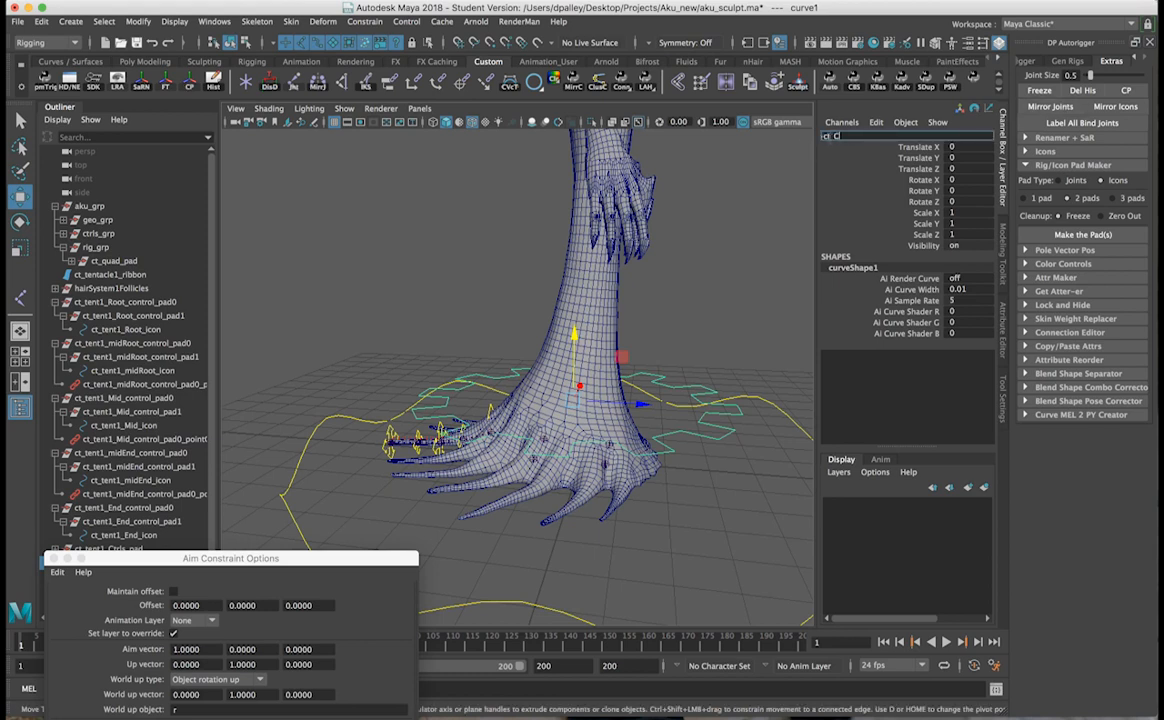
type("n")
key("Return")
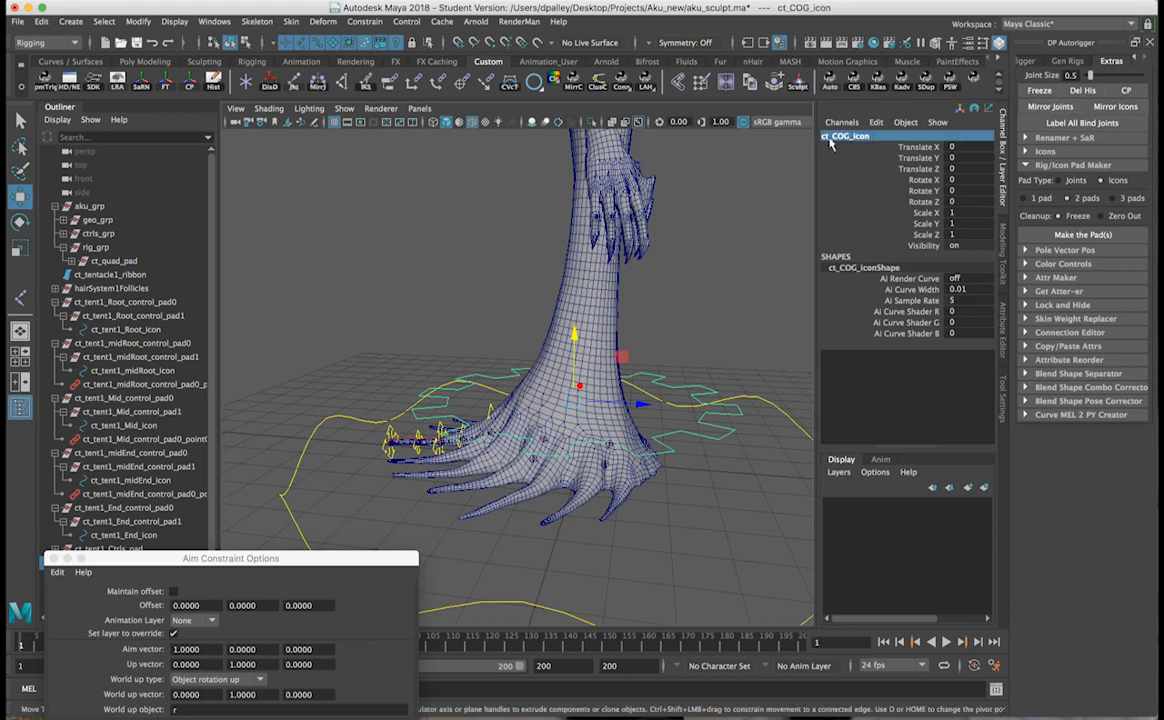
Examine ct_COG_icon's placement and pivot relative to the trunk and tentacles from several angles.
left_click_drag(594, 433, 568, 430, "alt")
right_click_drag(568, 430, 612, 426, "alt")
left_click_drag(590, 420, 625, 352, "alt")
left_click_drag(637, 369, 466, 240, "alt")
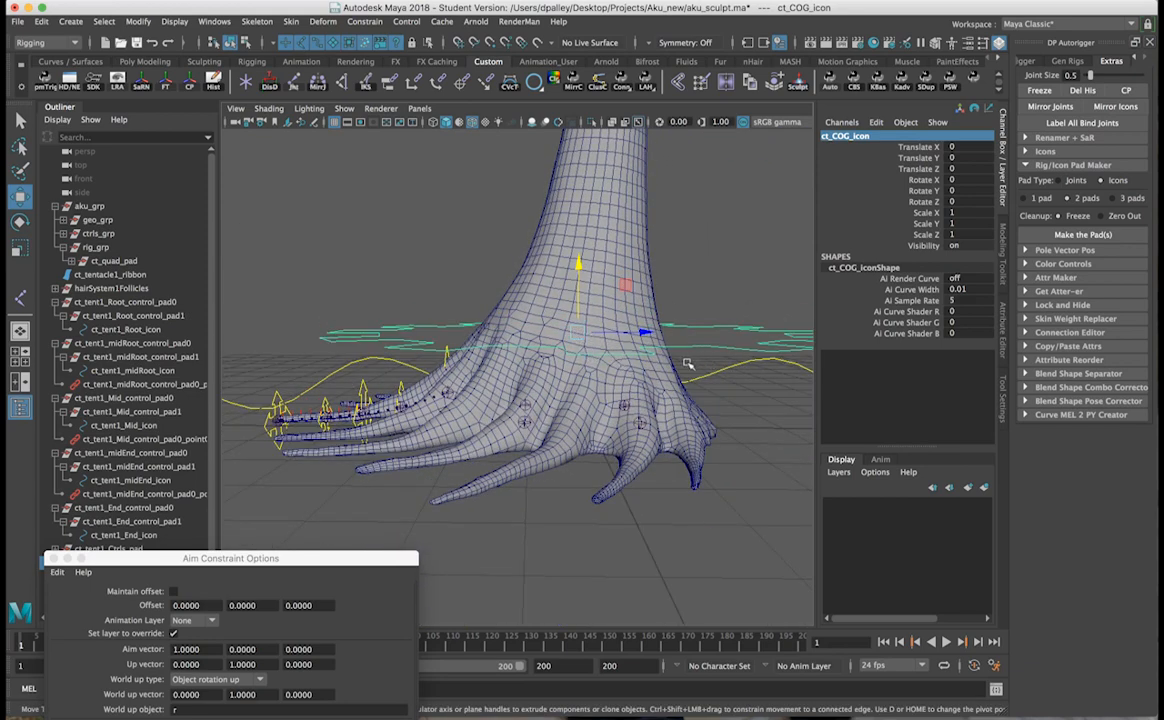
left_click_drag(720, 379, 541, 342, "alt")
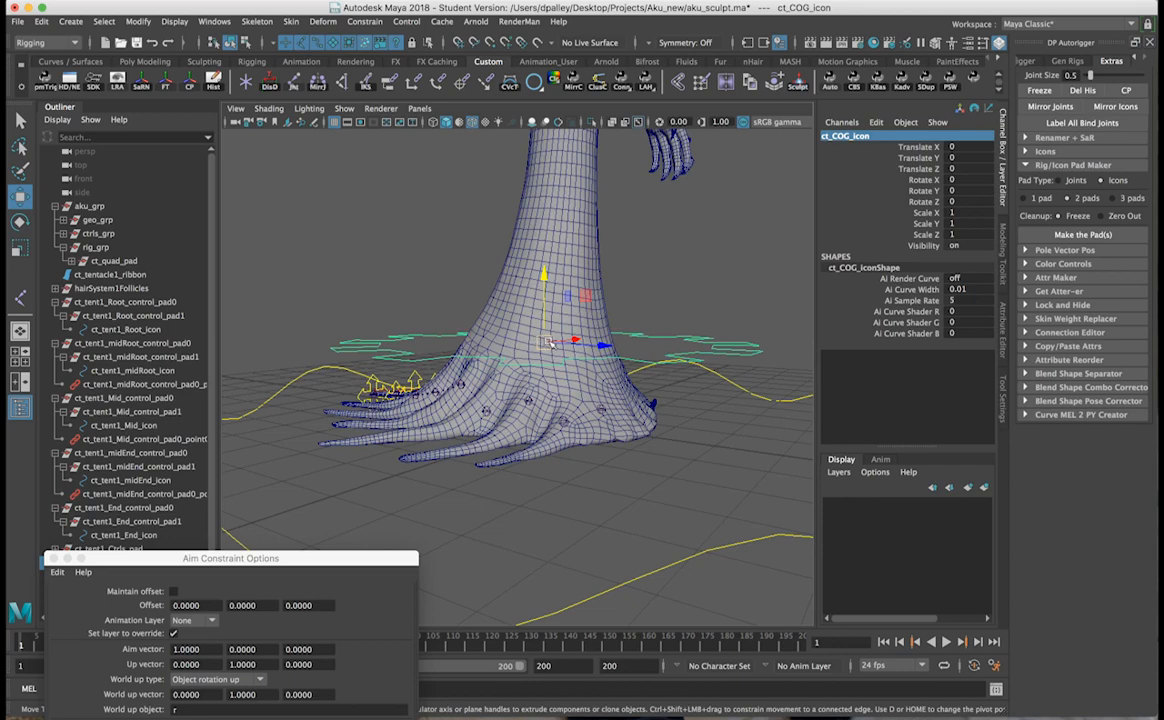
left_click_drag(549, 343, 596, 364, "alt")
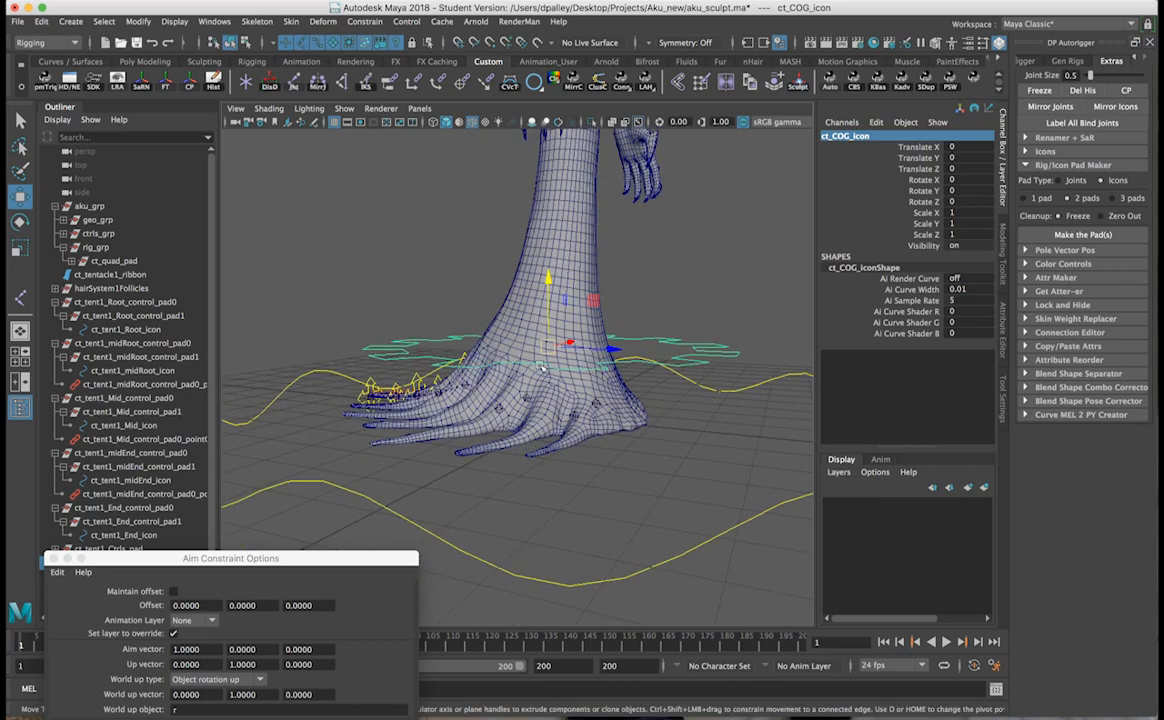
left_click_drag(496, 332, 577, 363, "alt")
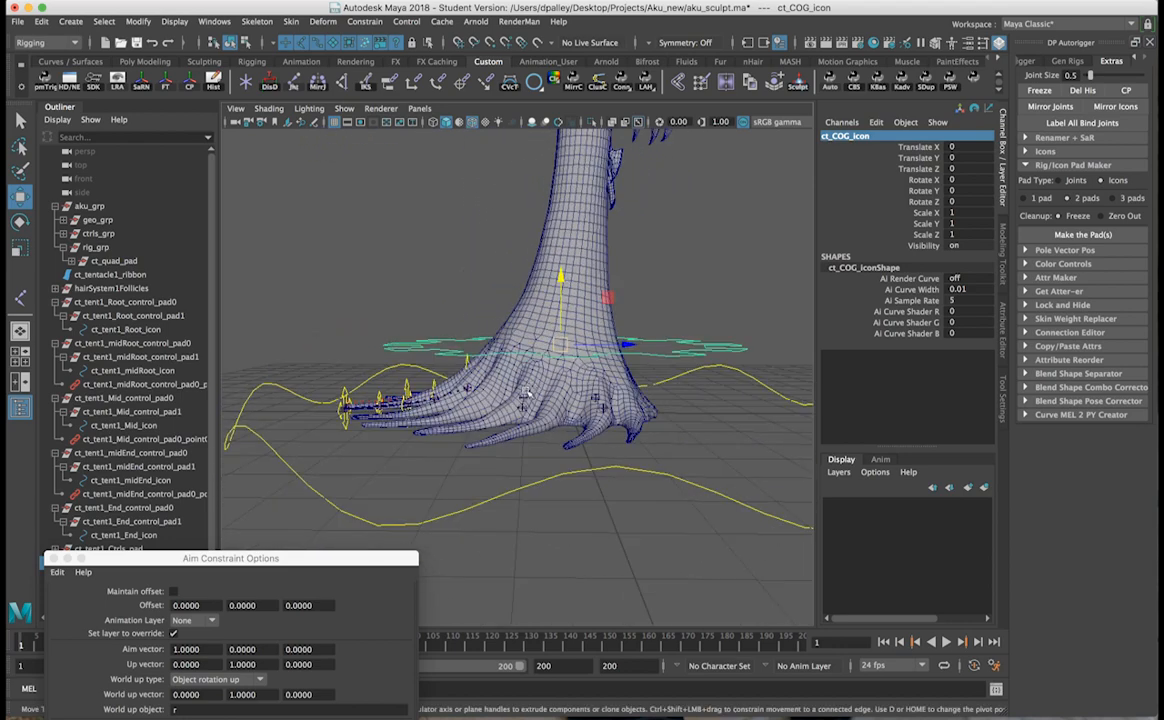
left_click_drag(642, 399, 668, 371, "alt")
scroll(605, 284, "up", 3)
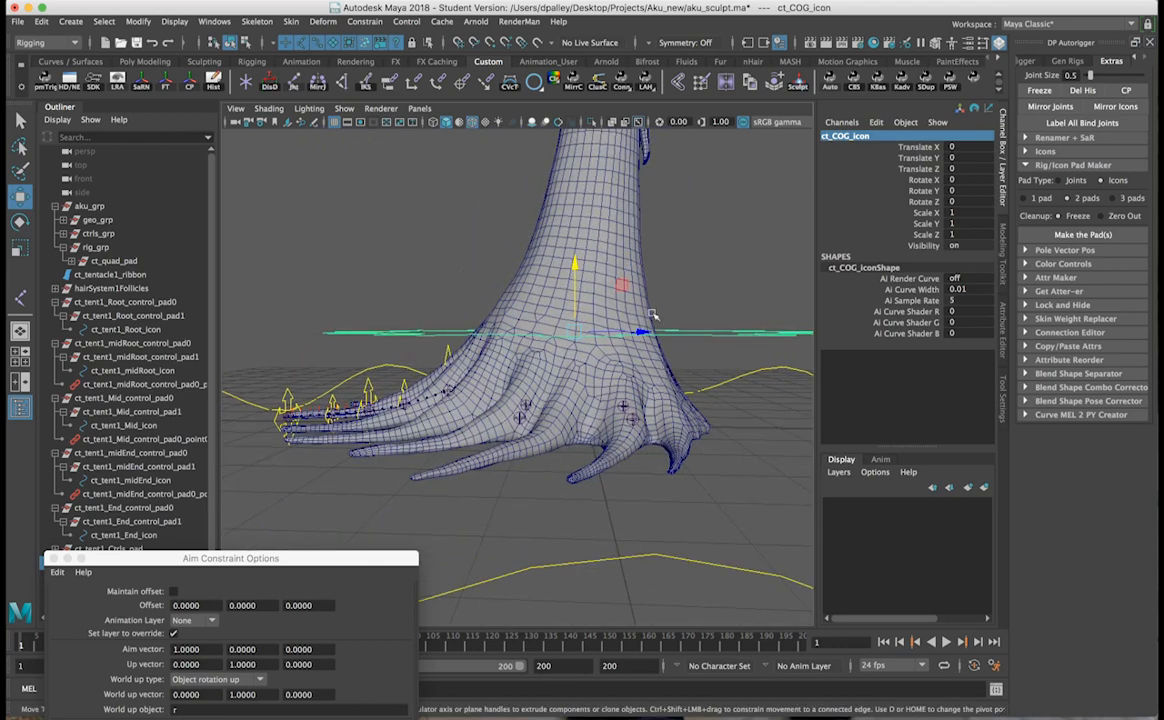
Snap ct_COG_icon's pivot down to the centre of the tentacle base, checking it from below the mesh.
key("v")
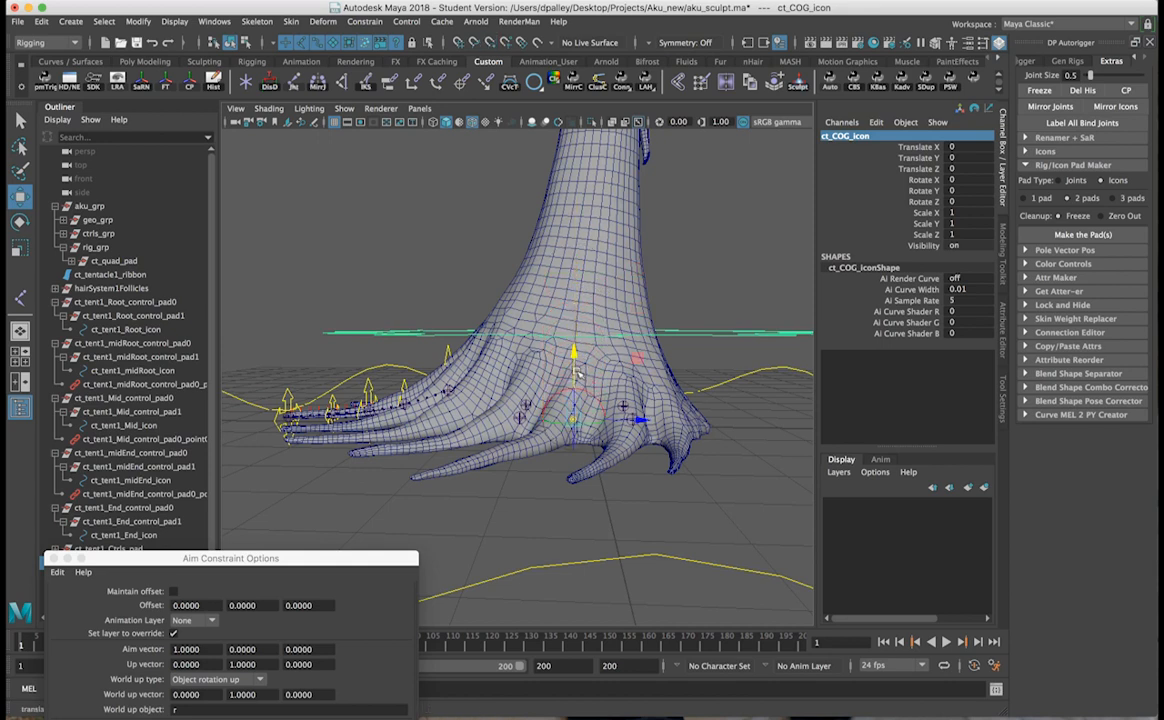
left_click_drag(578, 371, 691, 340, "alt")
left_click_drag(613, 364, 631, 621)
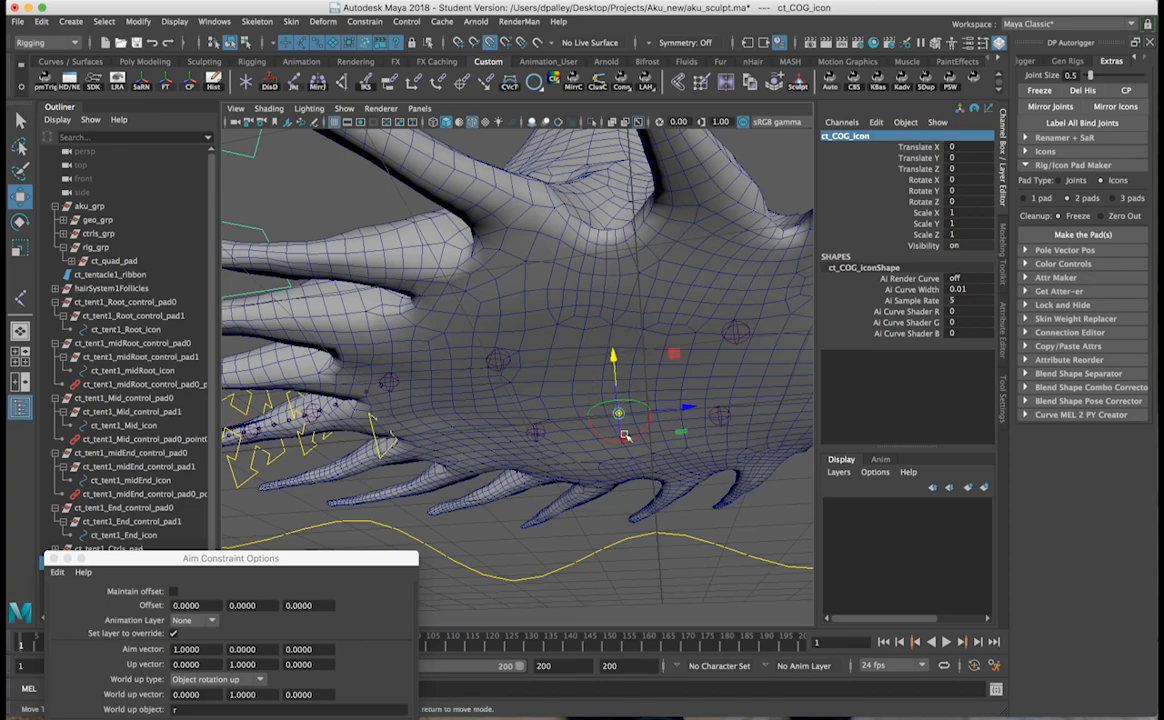
left_click_drag(668, 431, 622, 473, "alt")
right_click_drag(622, 473, 556, 421, "alt")
mouse_move(556, 421)
left_mouse_down("alt")
mouse_move(520, 410)
mouse_move(542, 411)
left_mouse_up("alt")
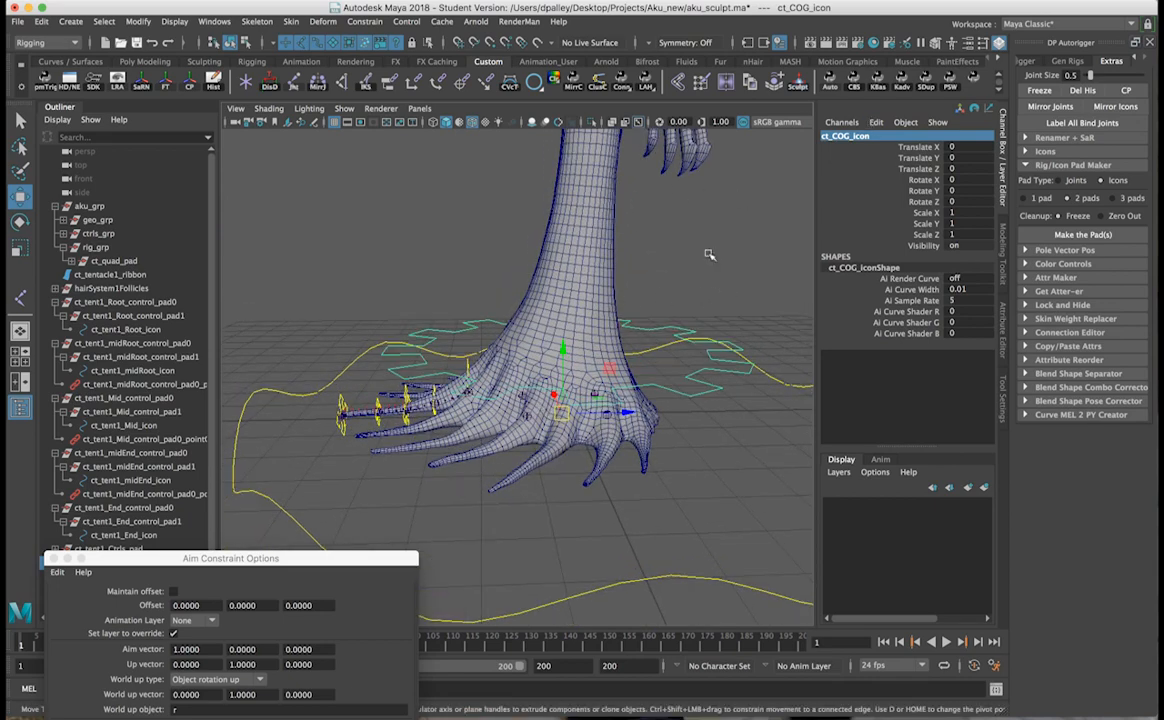
Clear the stray text from the Aim constraint's world up object and set it to ct_COG_icon.
left_click_drag(472, 375, 457, 463, "alt")
left_click_drag(370, 560, 363, 207)
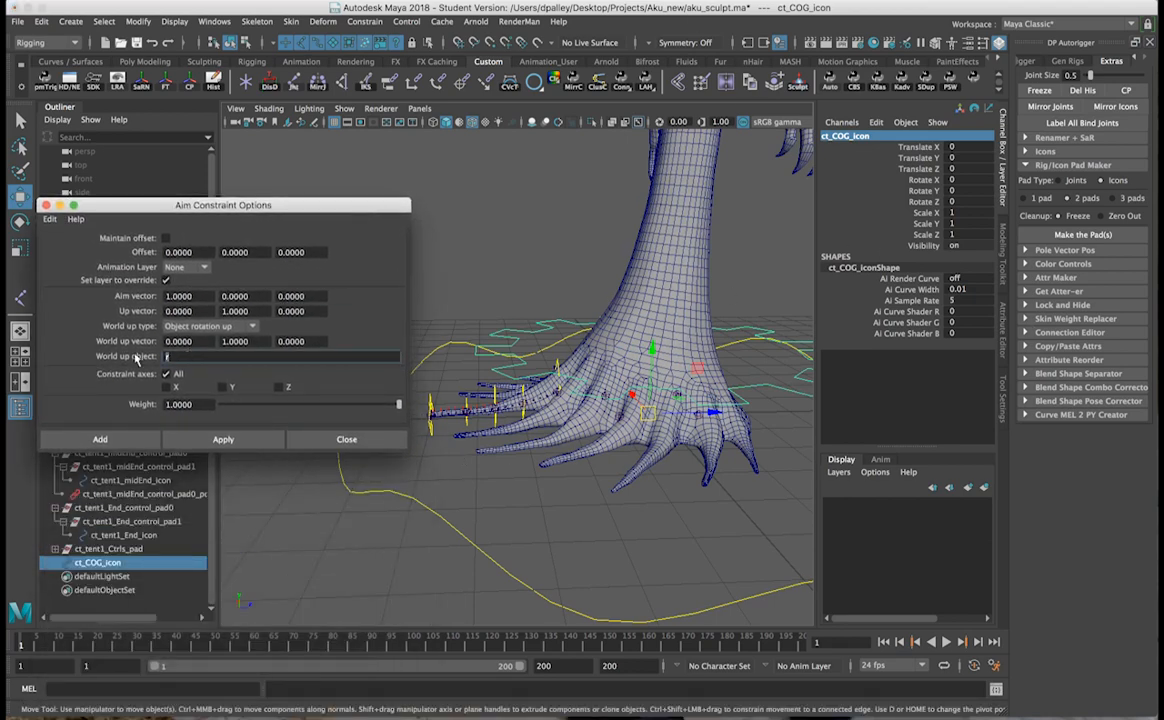
left_click_drag(300, 204, 318, 500)
scroll(570, 465, "up", 5)
left_click_drag(570, 465, 596, 406, "alt")
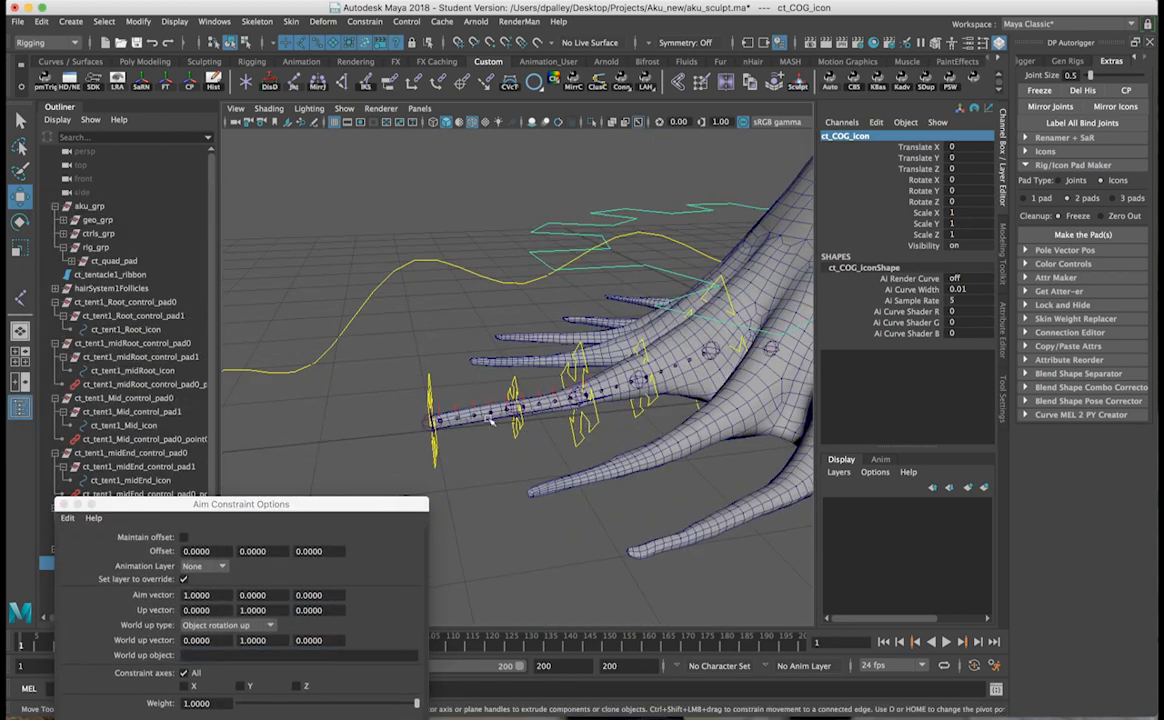
left_click_drag(532, 407, 802, 238, "alt")
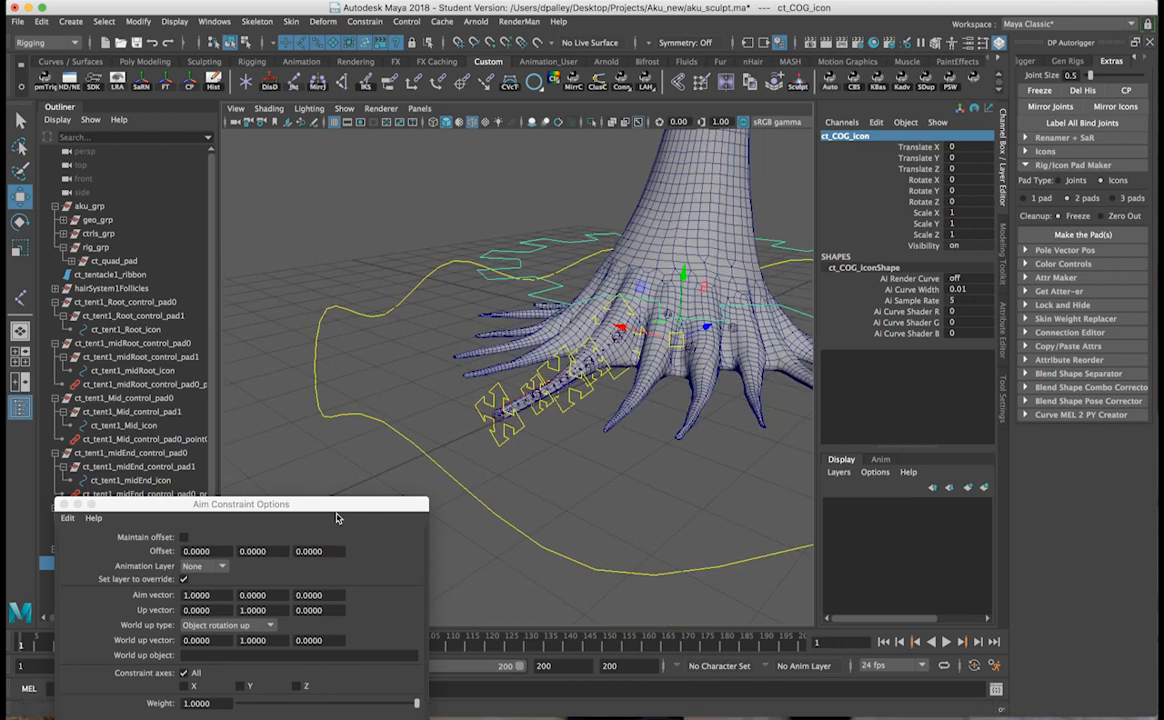
left_click_drag(337, 512, 295, 358)
left_click_drag(472, 531, 537, 361, "alt")
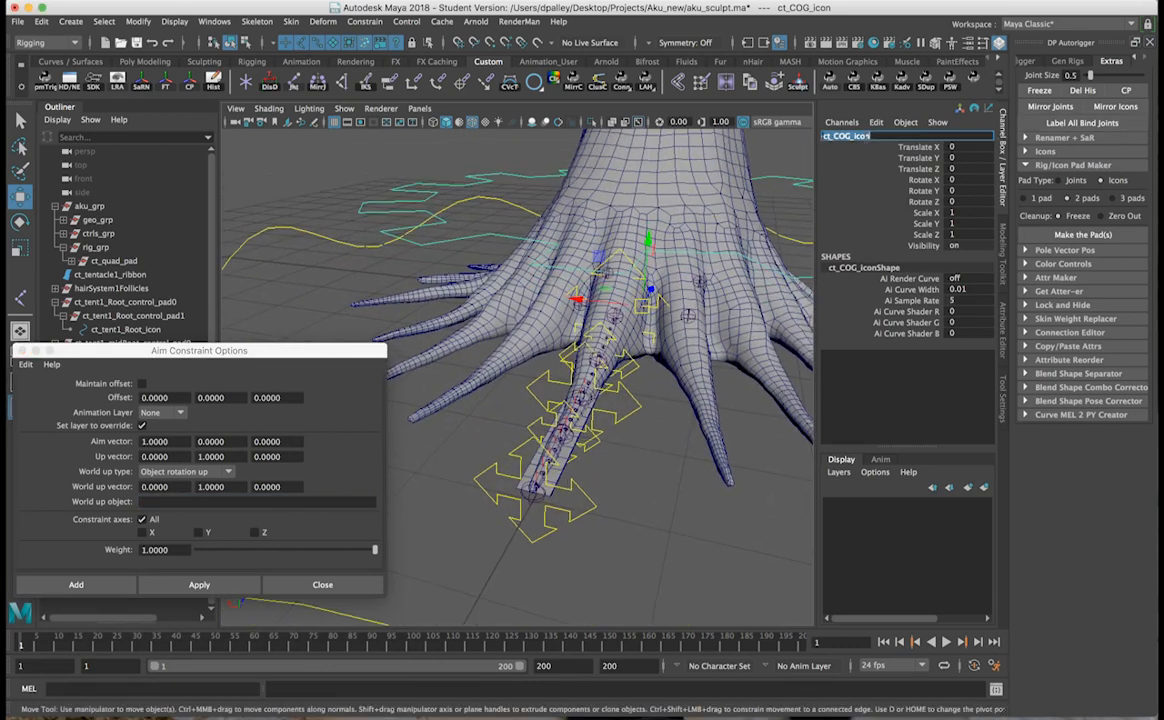
left_click(145, 501)
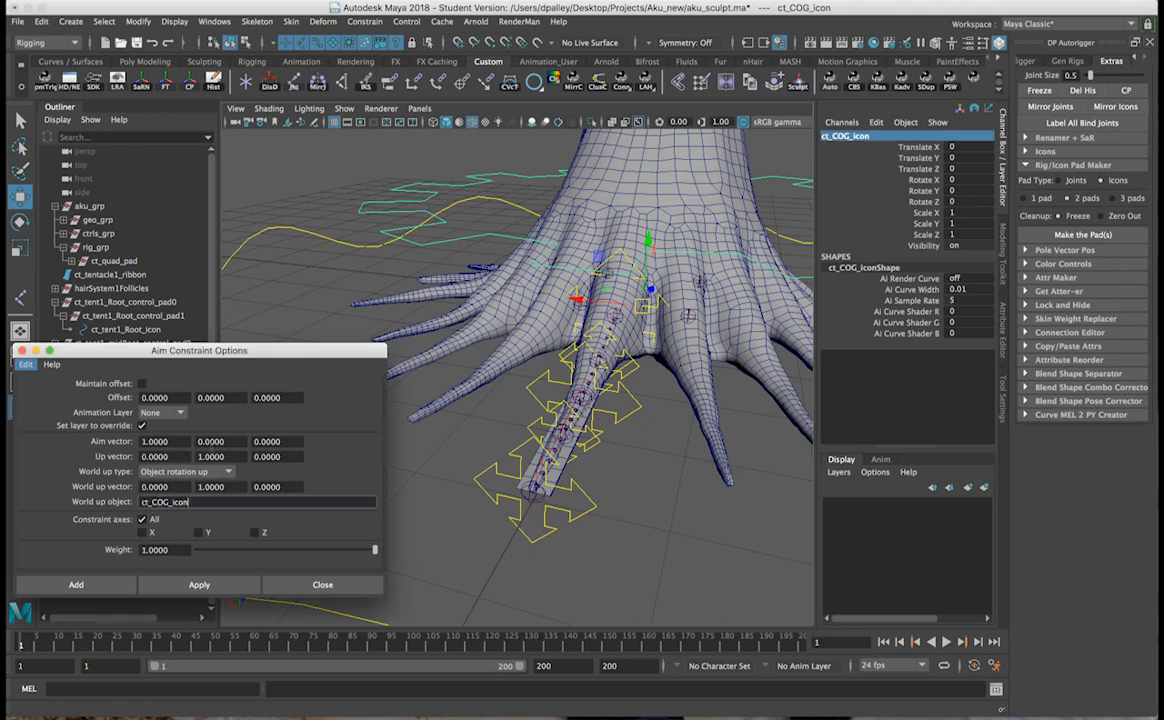
Select ct_tent1_End_icon and add ct_tent1_Mid_control_pad0, and turn on Maintain offset for the Aim constraint.
left_click_drag(215, 349, 339, 593)
left_click_drag(645, 507, 409, 543, "alt")
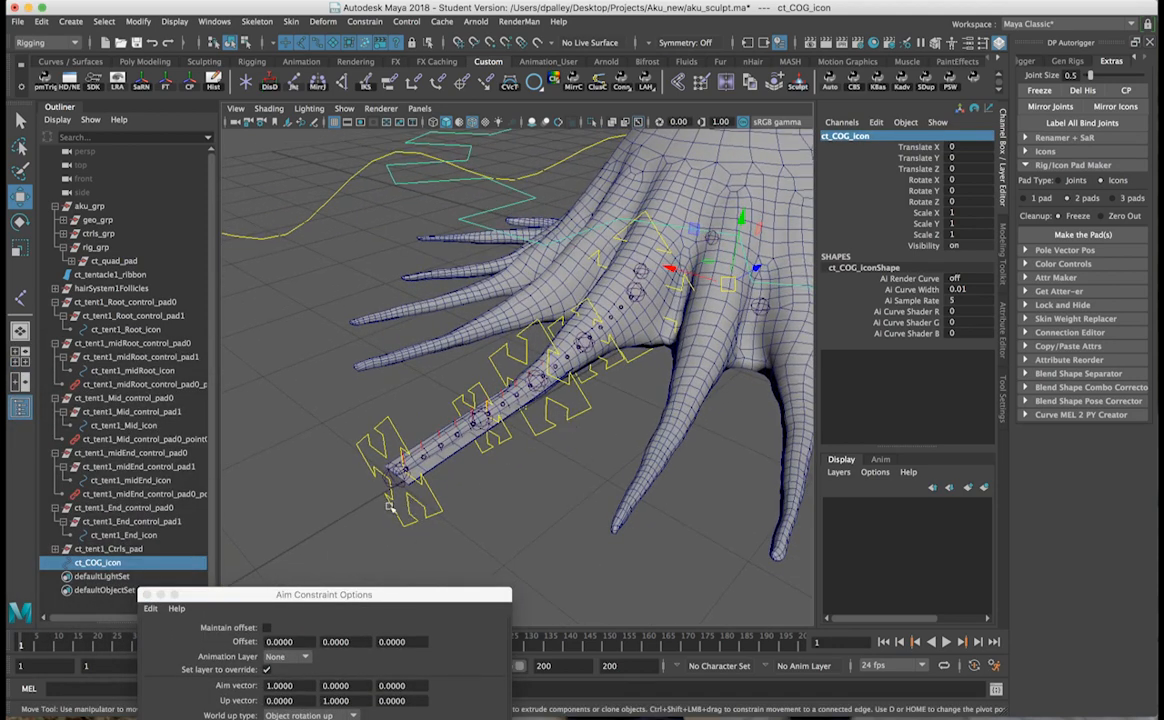
left_click(405, 478)
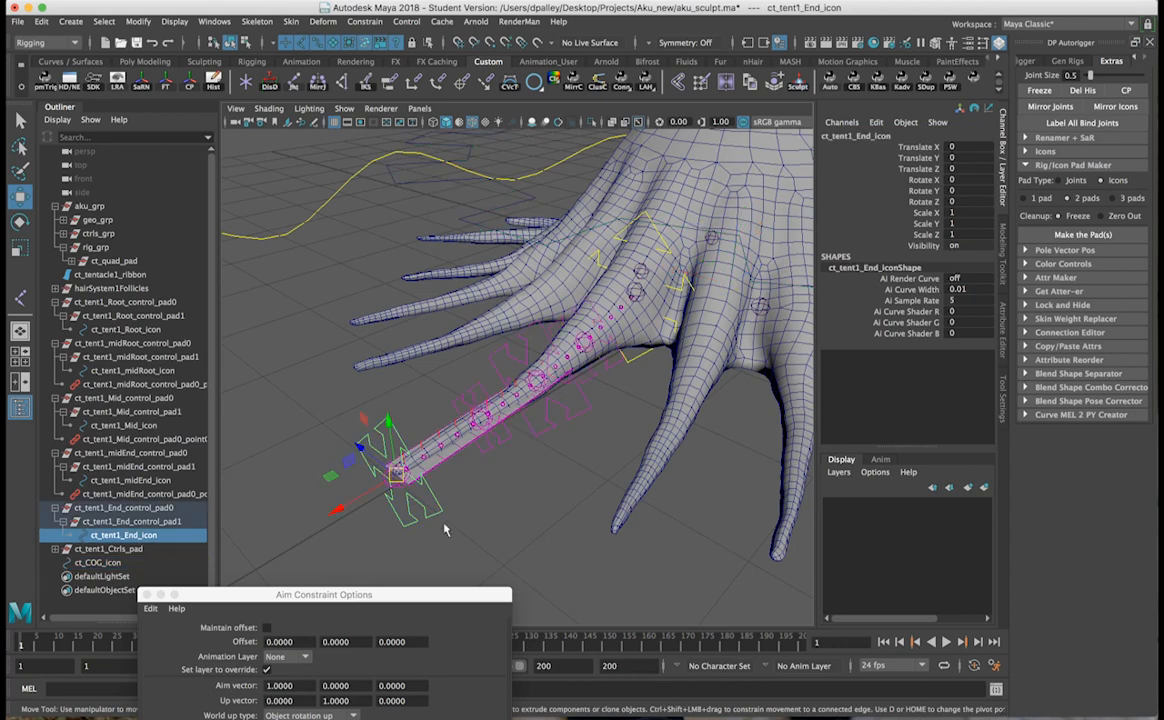
left_click(591, 433)
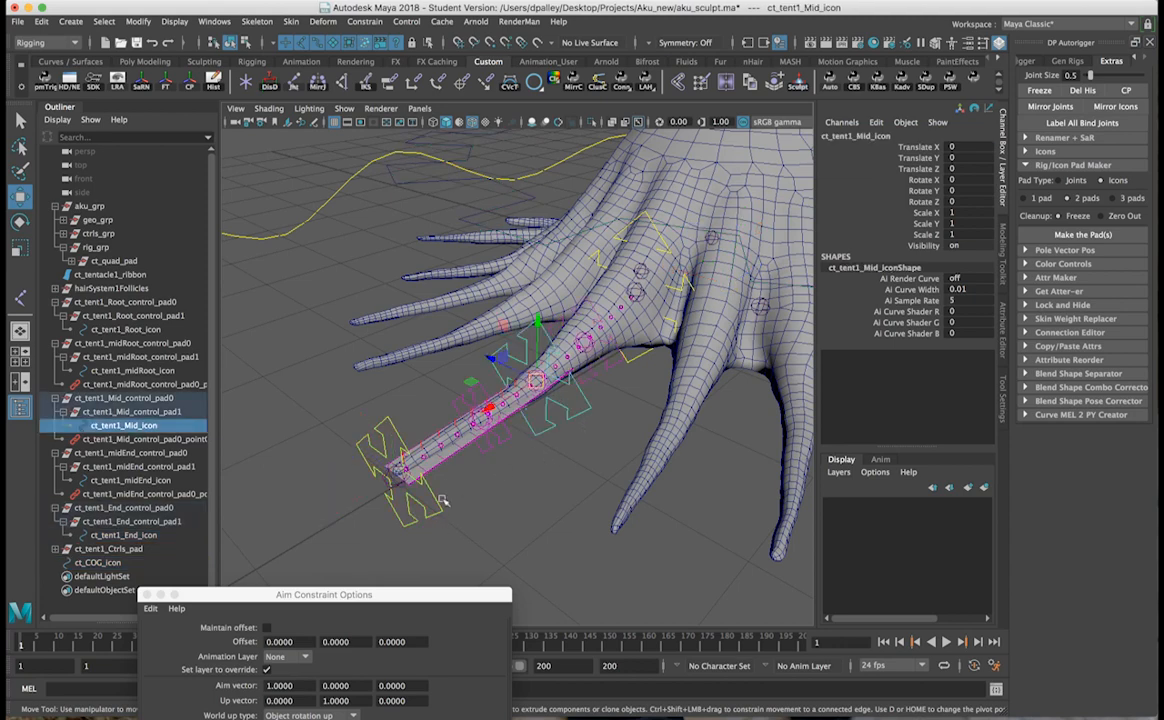
left_click(406, 506)
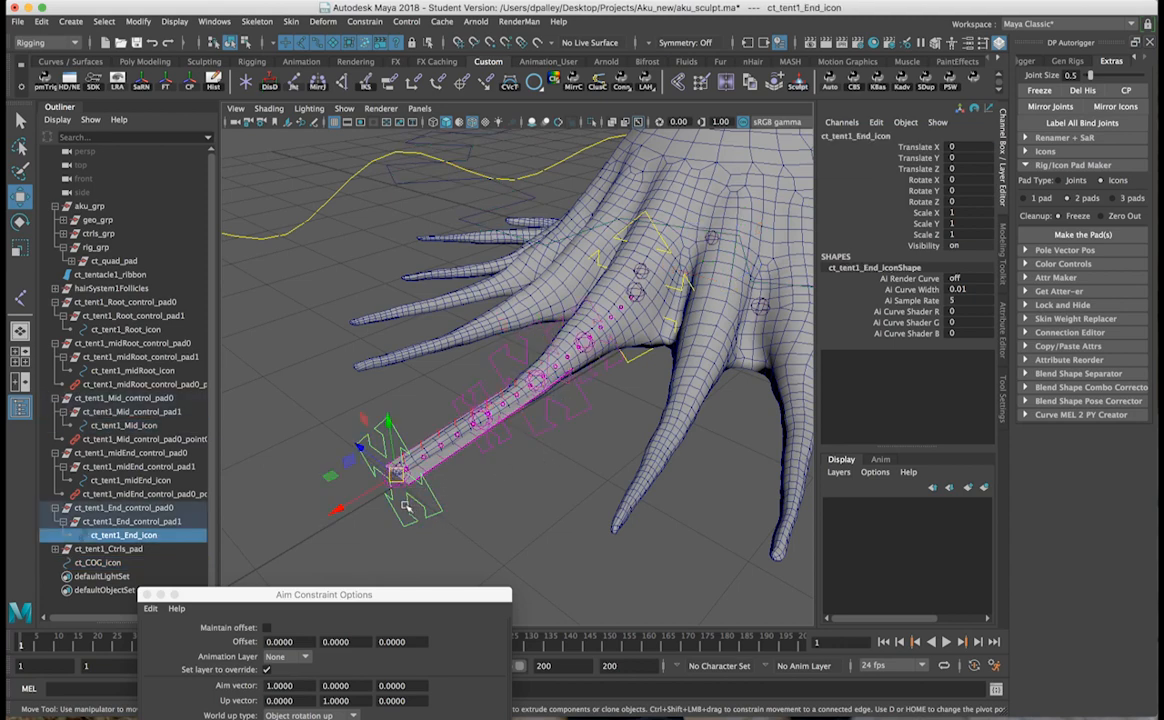
left_click(130, 398, "ctrl")
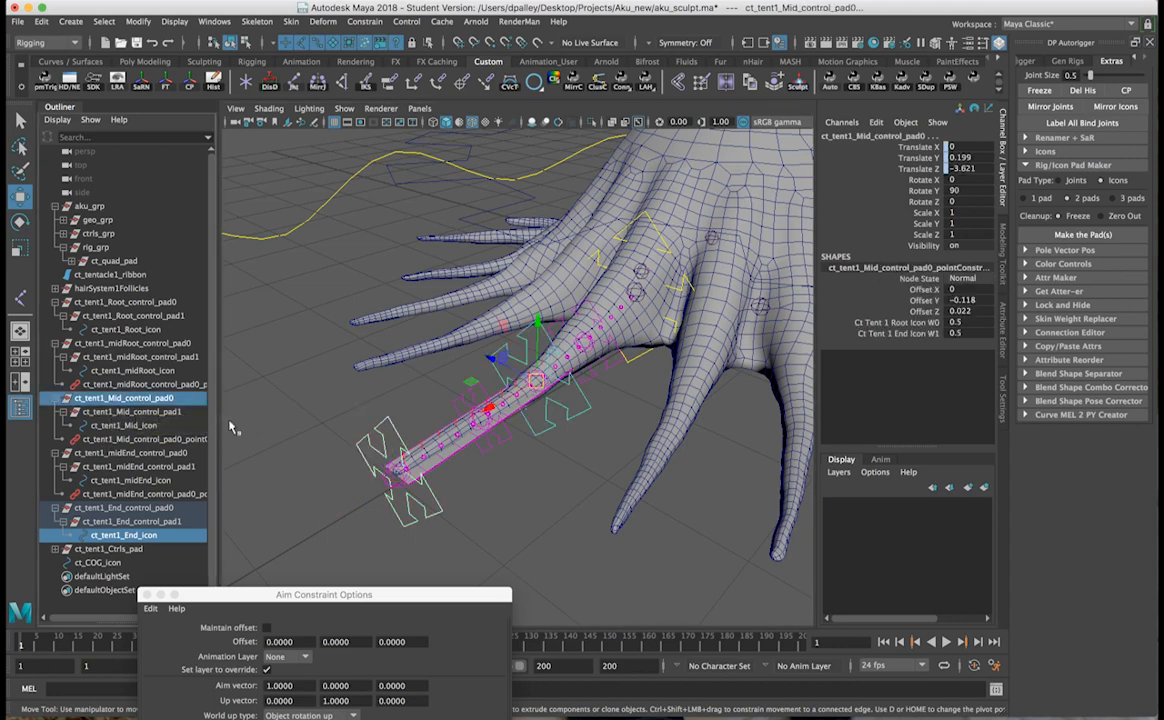
left_click_drag(409, 595, 258, 372)
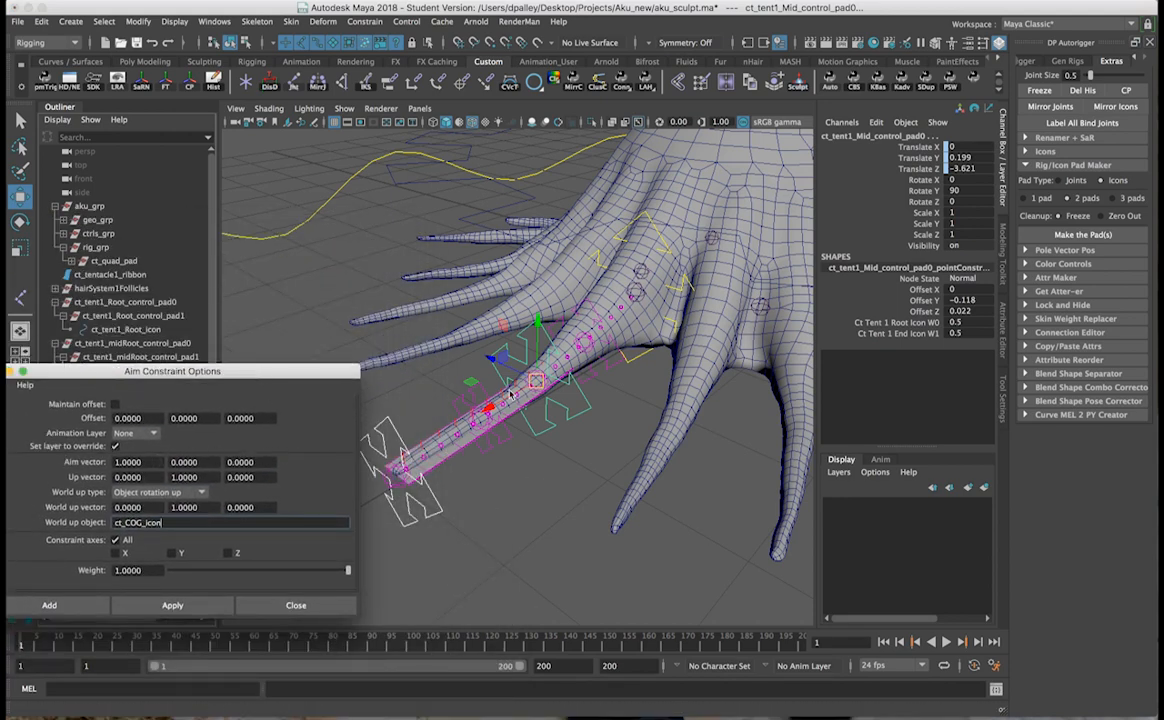
left_click_drag(479, 414, 492, 410, "alt")
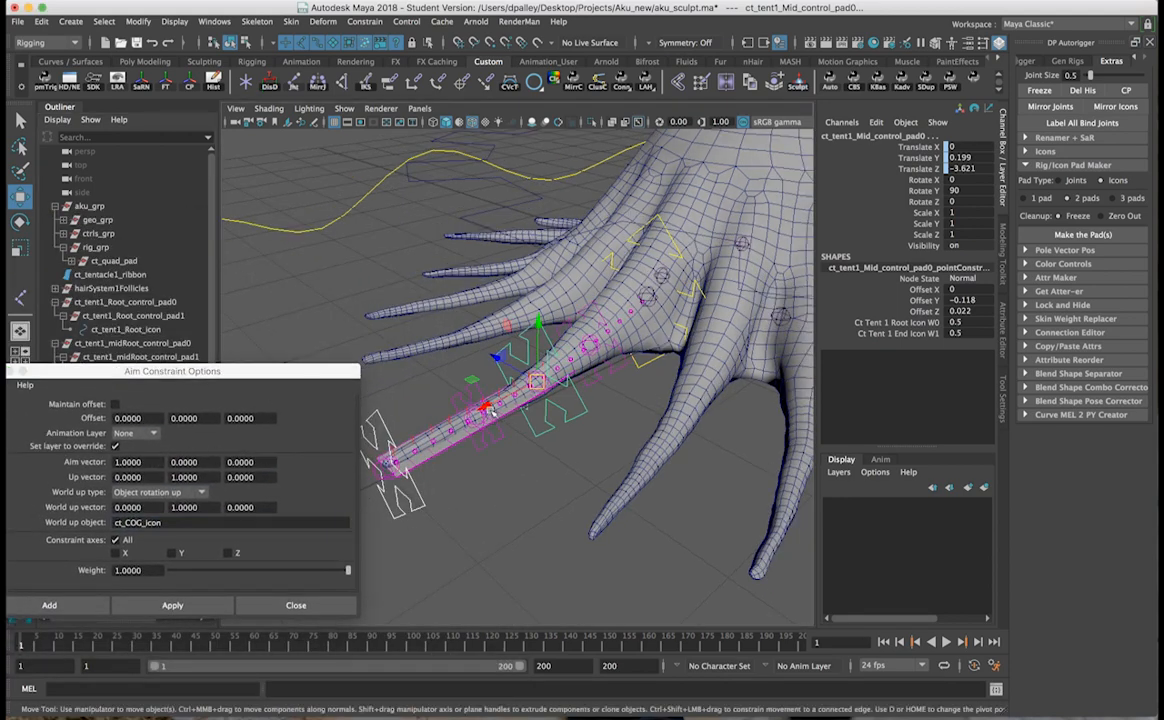
left_click(115, 404)
left_click_drag(551, 530, 540, 455, "alt")
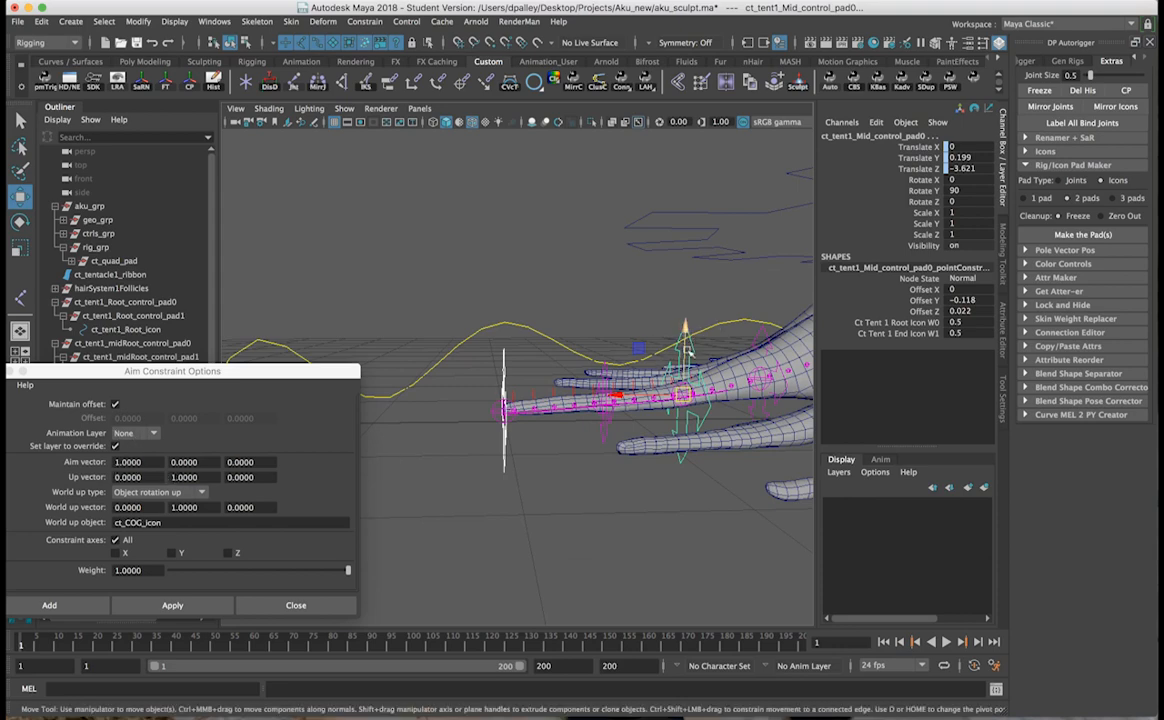
left_click_drag(600, 398, 606, 404, "alt")
left_click_drag(606, 509, 673, 415, "alt")
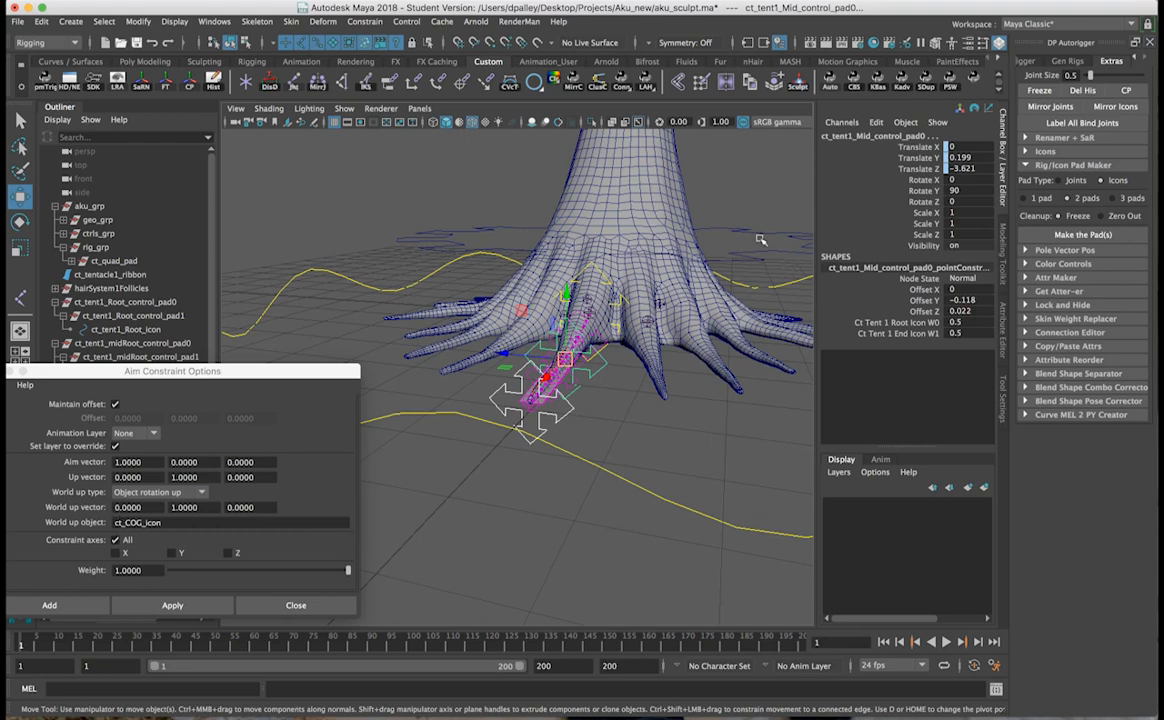
Inspect ct_COG_icon as the up object and reselect ct_tent1_End_icon followed by ct_tent1_Mid_control_pad0.
left_click(622, 246)
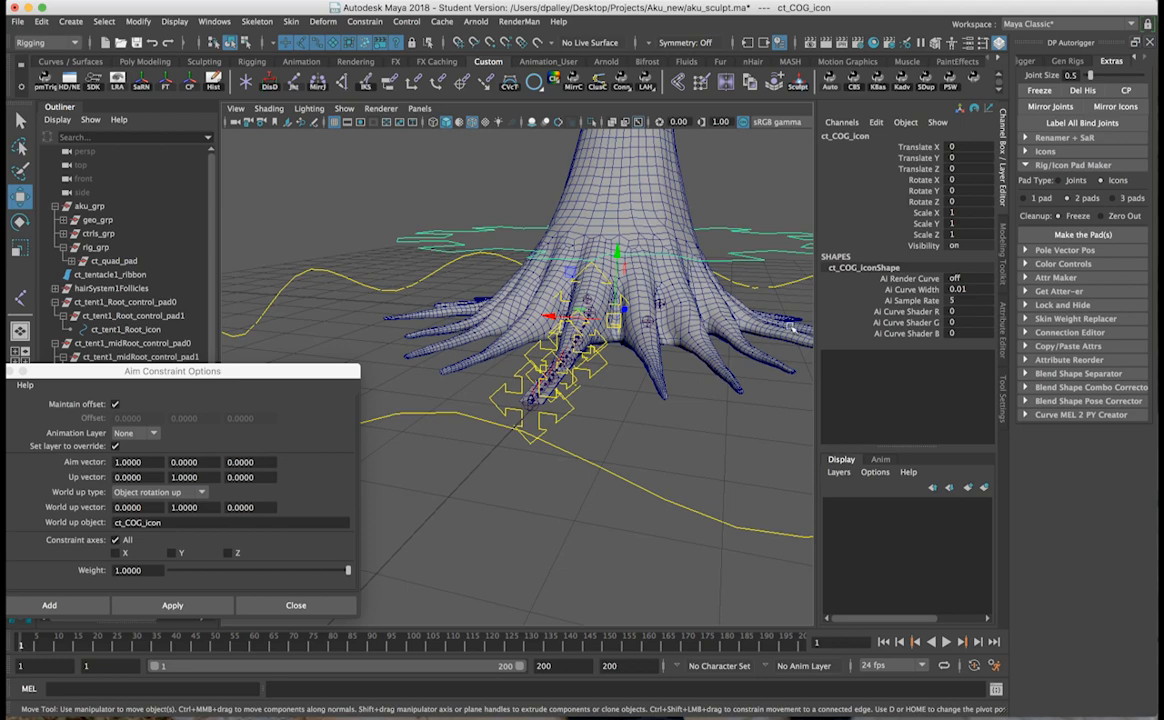
left_click_drag(500, 406, 462, 409, "alt")
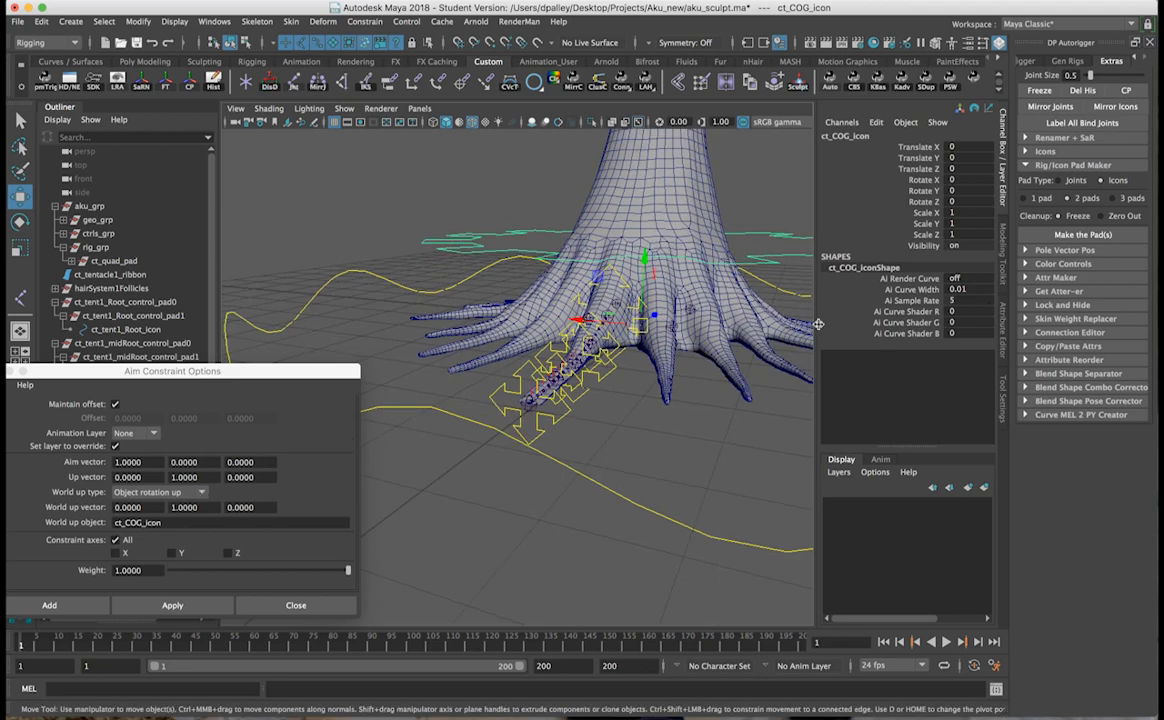
left_click_drag(540, 405, 512, 432, "alt")
left_click(494, 406)
left_click_drag(199, 377, 289, 531)
left_click(145, 400, "ctrl")
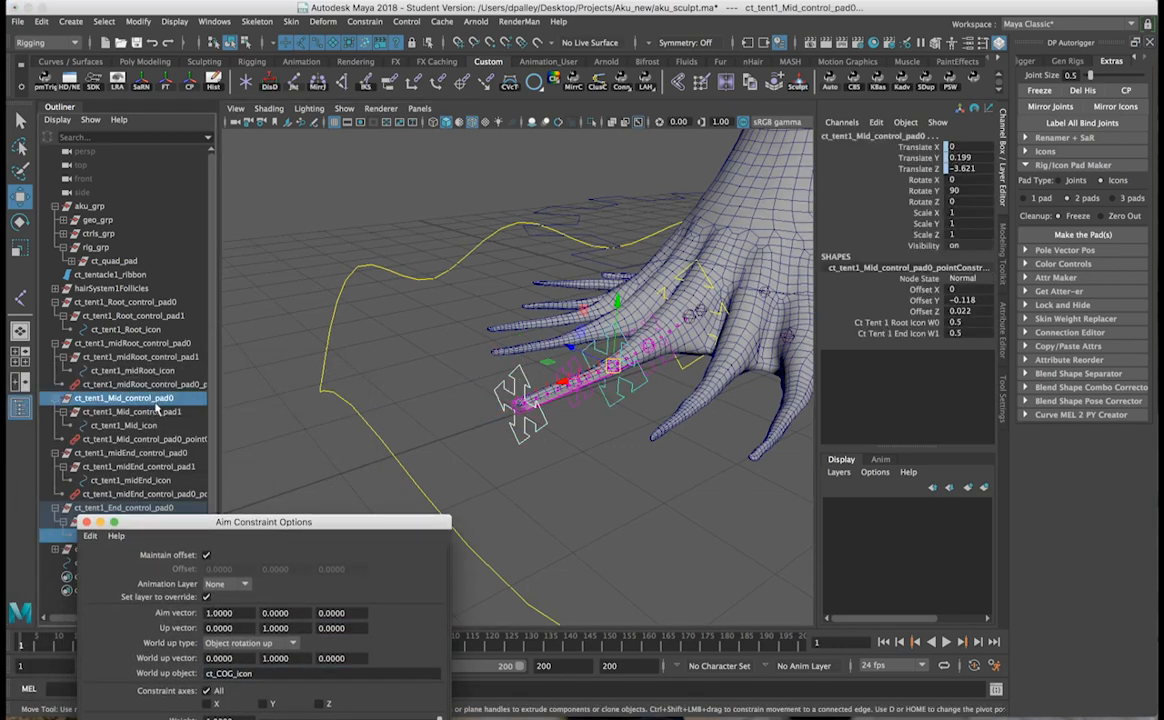
Aim constrain ct_tent1_Mid_control_pad0 to ct_tent1_End_icon with Maintain offset on and ct_COG_icon as the world up object.
left_click_drag(369, 523, 364, 272)
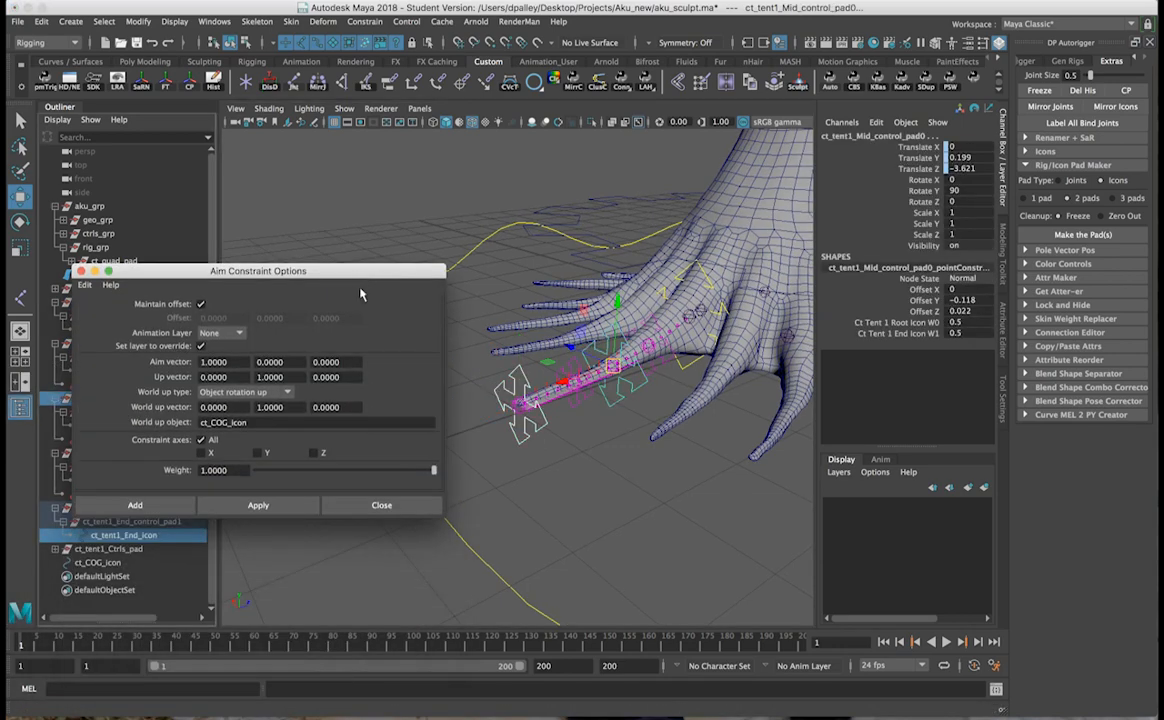
left_click(286, 505)
Test the Mid pad's aim by moving ct_tent1_End_icon and ct_tent1_Mid_icon, and undo the moves.
left_click(538, 437)
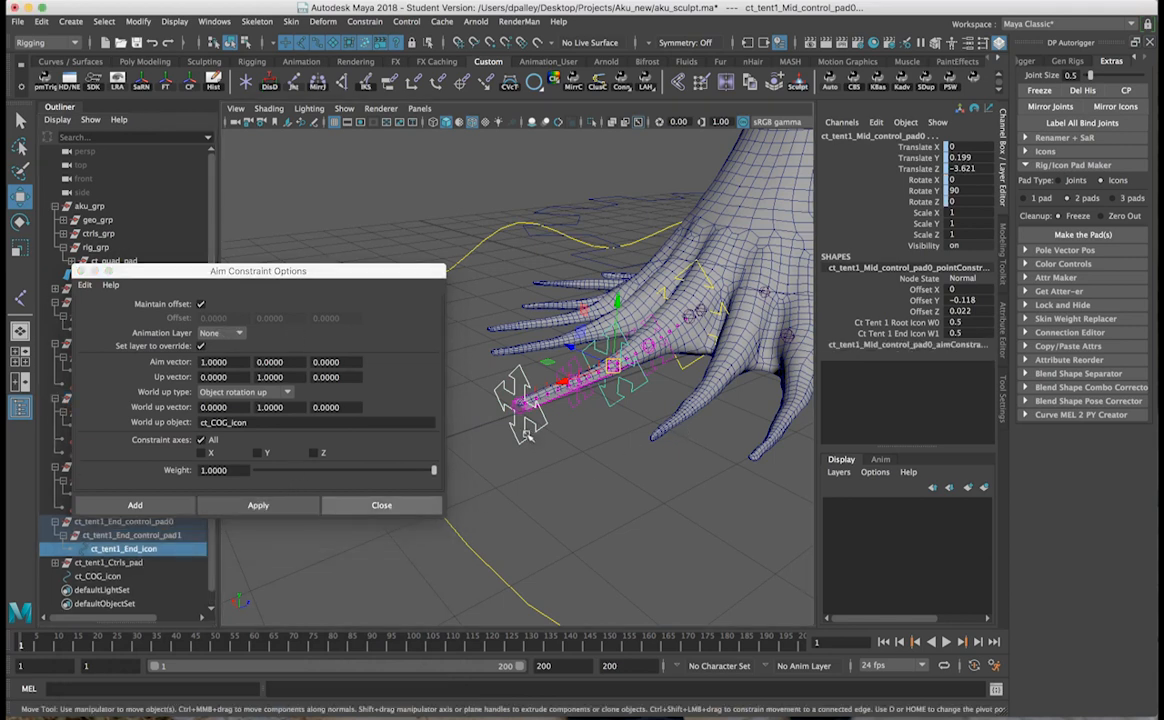
left_click_drag(520, 405, 637, 460)
left_click_drag(641, 392, 634, 456, "alt")
left_click(683, 389)
left_click_drag(683, 390, 674, 467, "alt")
key("ctrl+z")
key("ctrl+z")
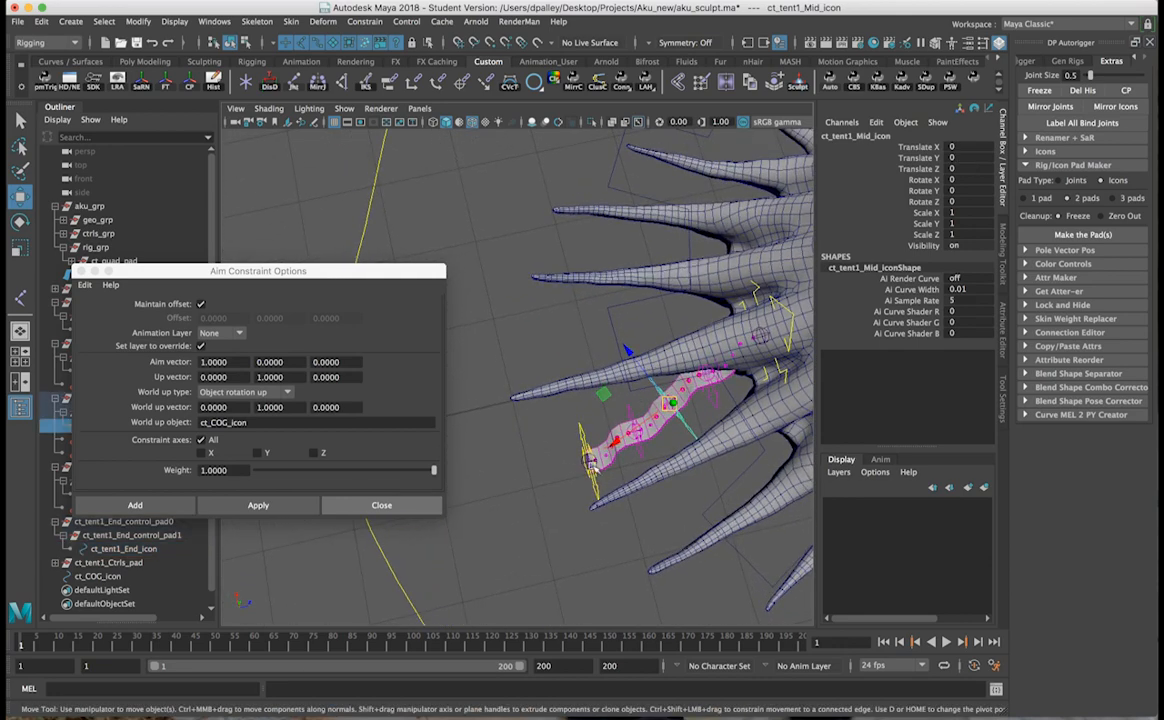
left_click_drag(599, 461, 505, 405, "alt")
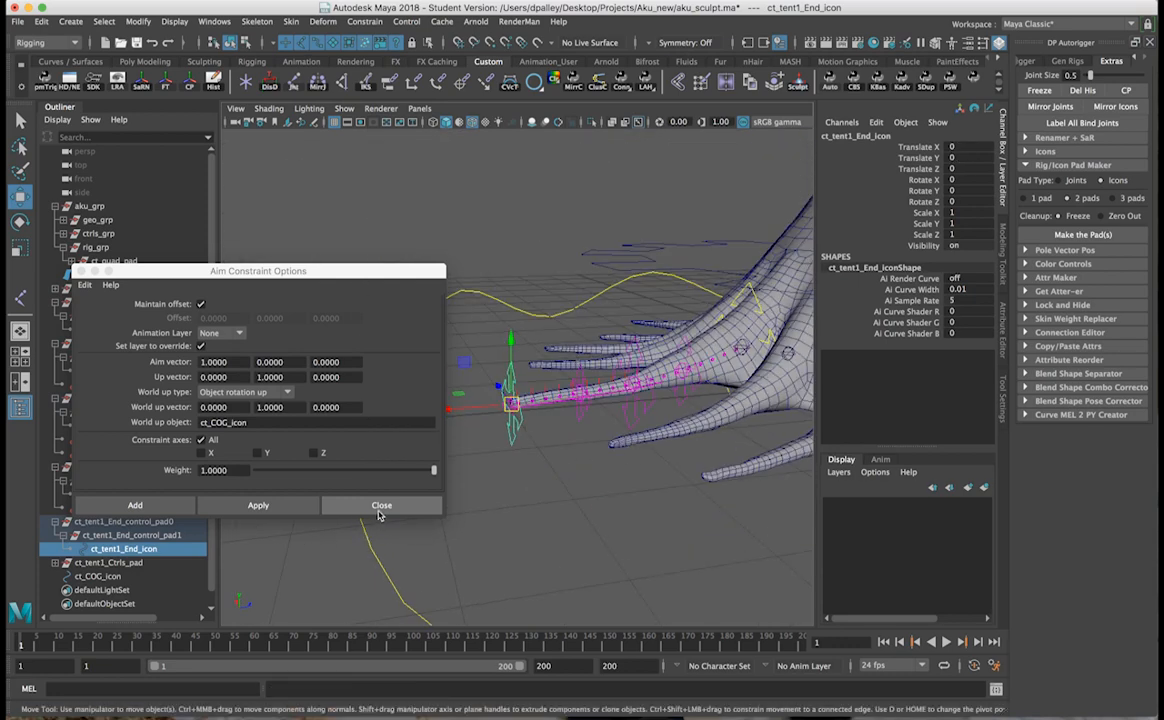
Aim constrain ct_tent1_midEnd_control_pad0 to ct_tent1_End_icon, keeping the same offset setting and ct_COG_icon as the up object.
left_click_drag(330, 270, 315, 471)
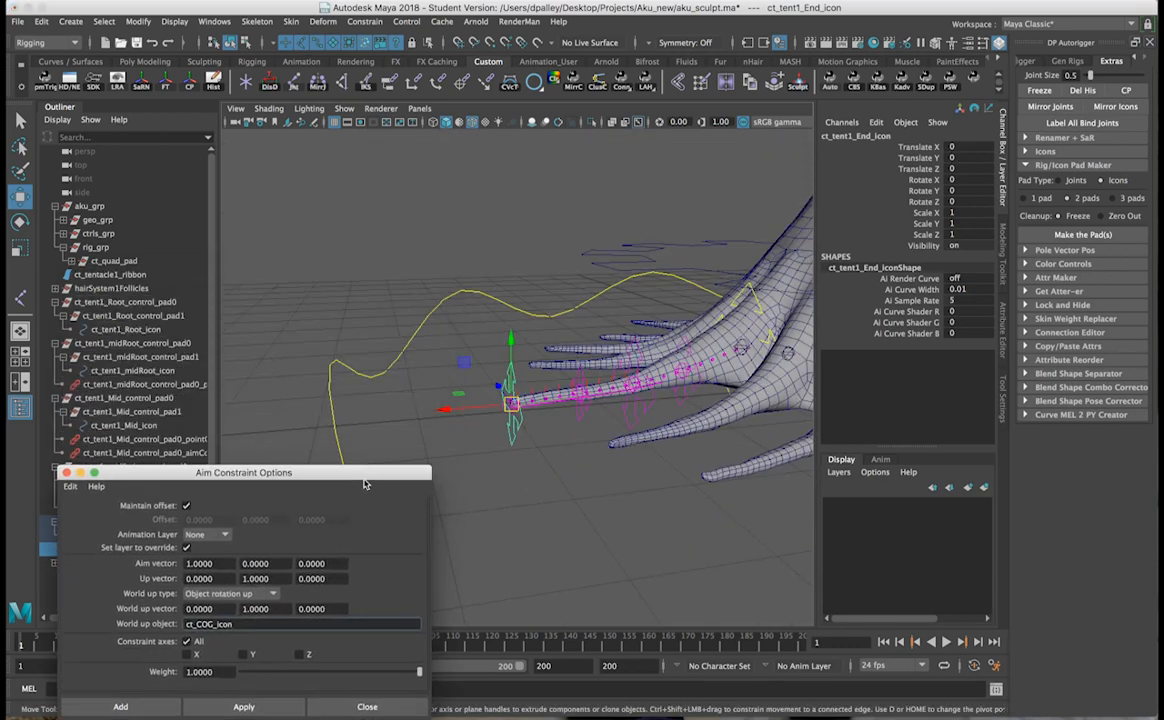
right_click_drag(525, 466, 598, 475, "alt")
left_click_drag(598, 475, 518, 332, "alt")
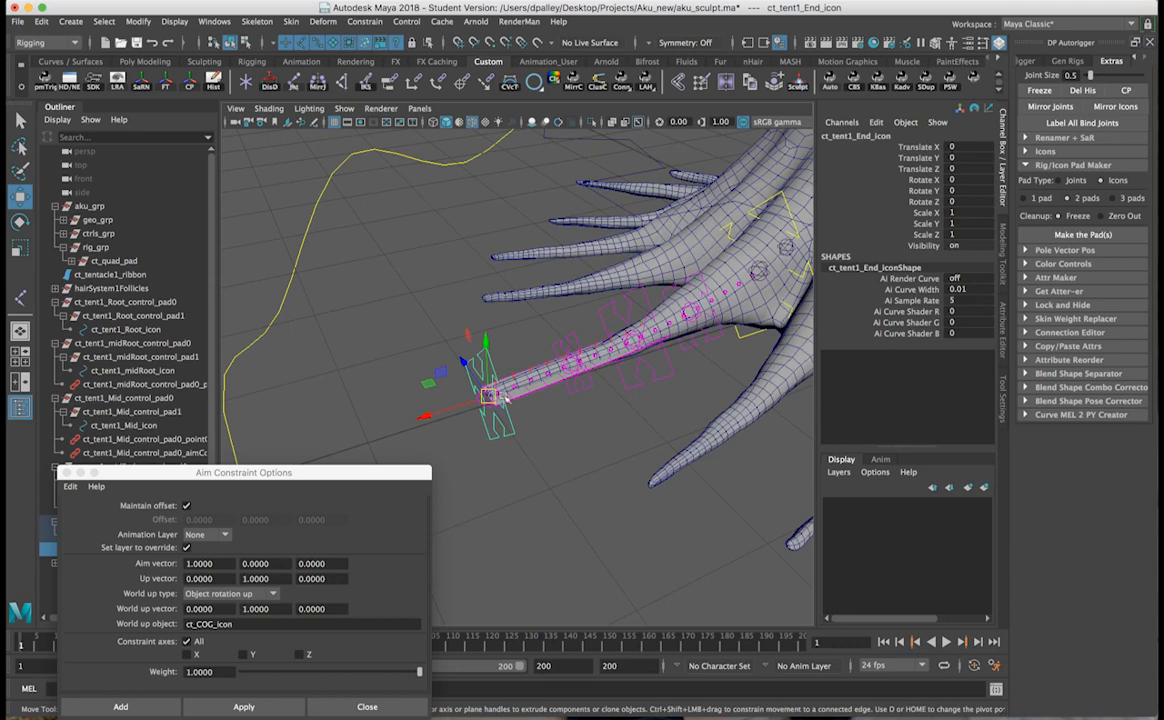
left_click_drag(615, 284, 520, 410, "alt")
left_click_drag(366, 477, 467, 567)
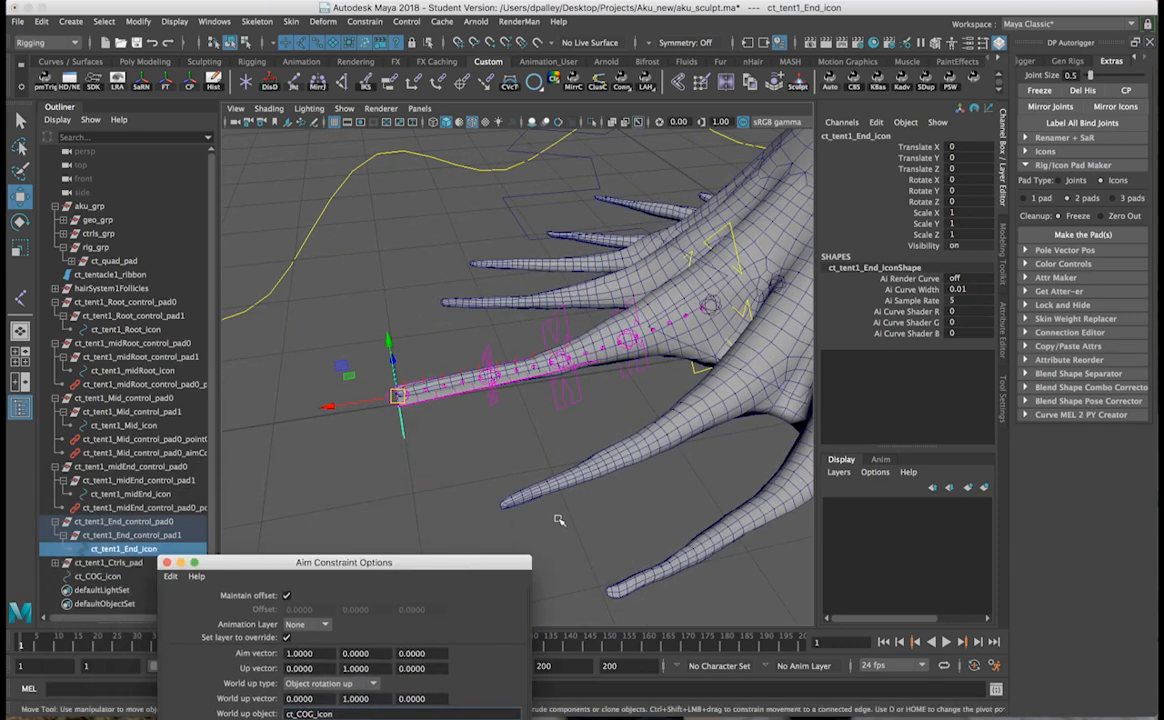
left_click_drag(430, 480, 300, 420, "alt")
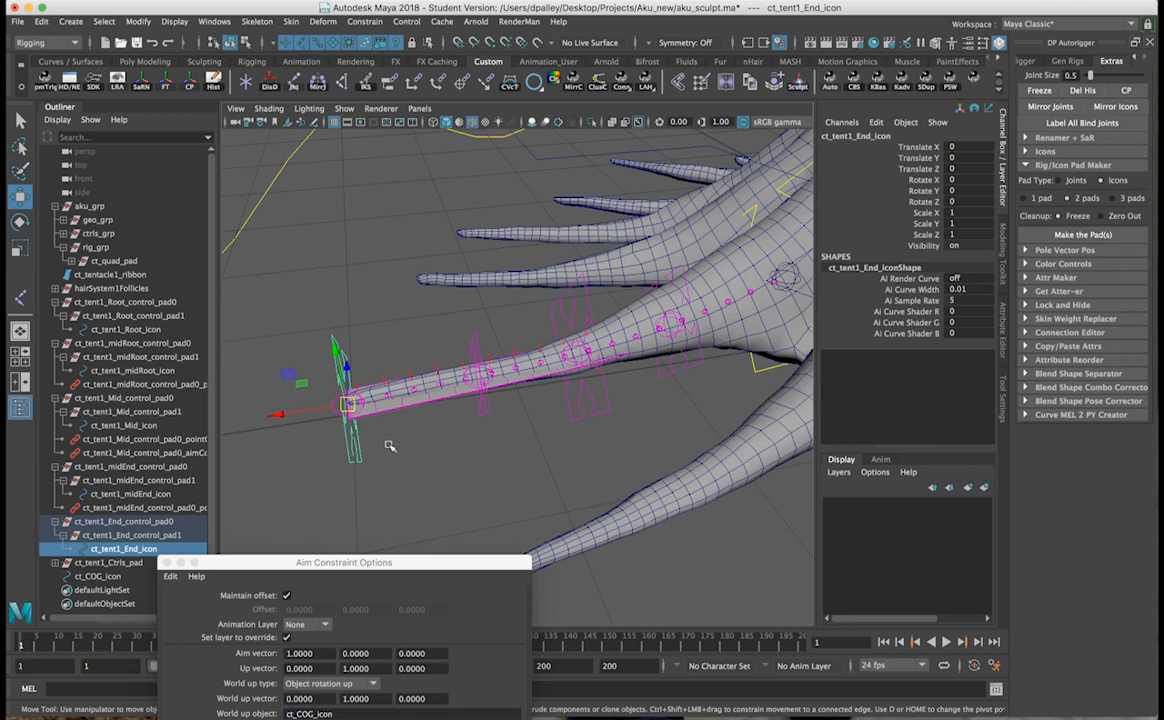
left_click(150, 481, "ctrl")
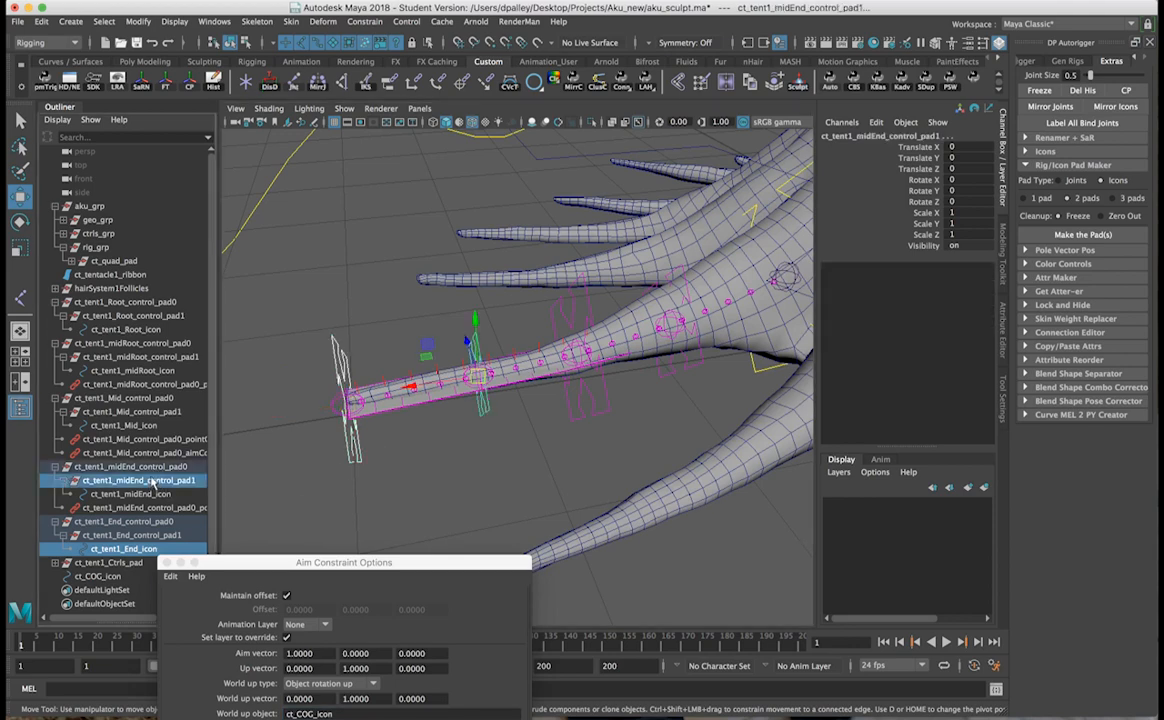
left_click(153, 467, "ctrl")
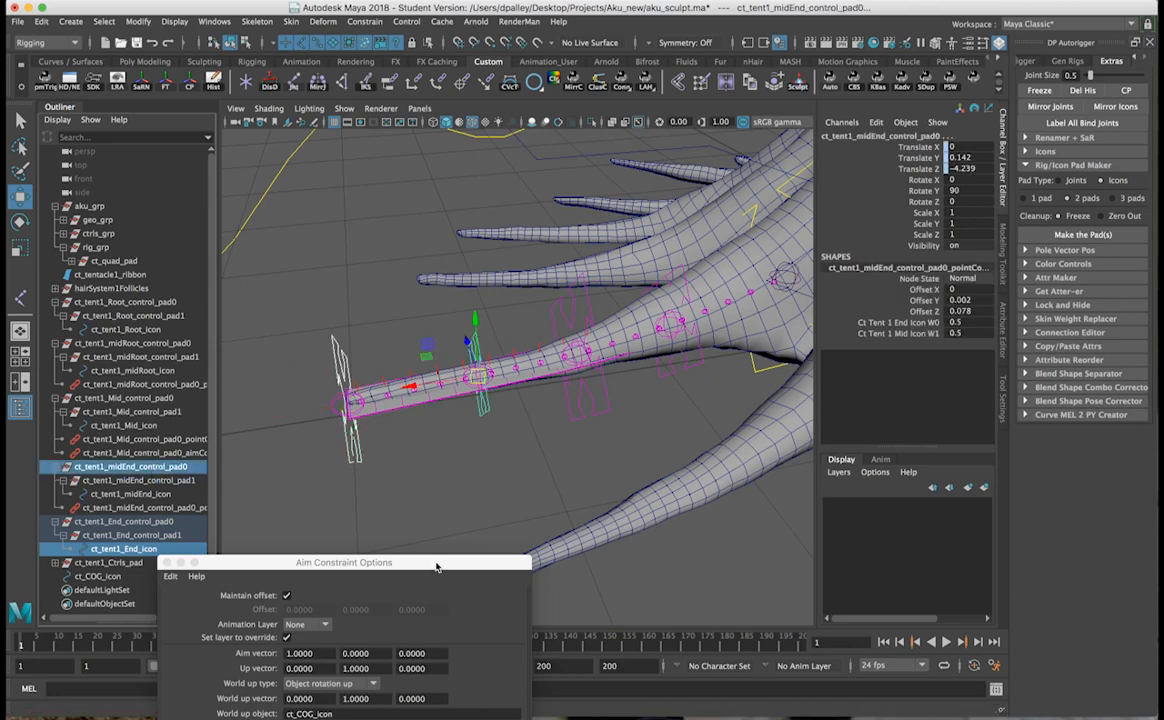
left_click_drag(400, 563, 395, 357)
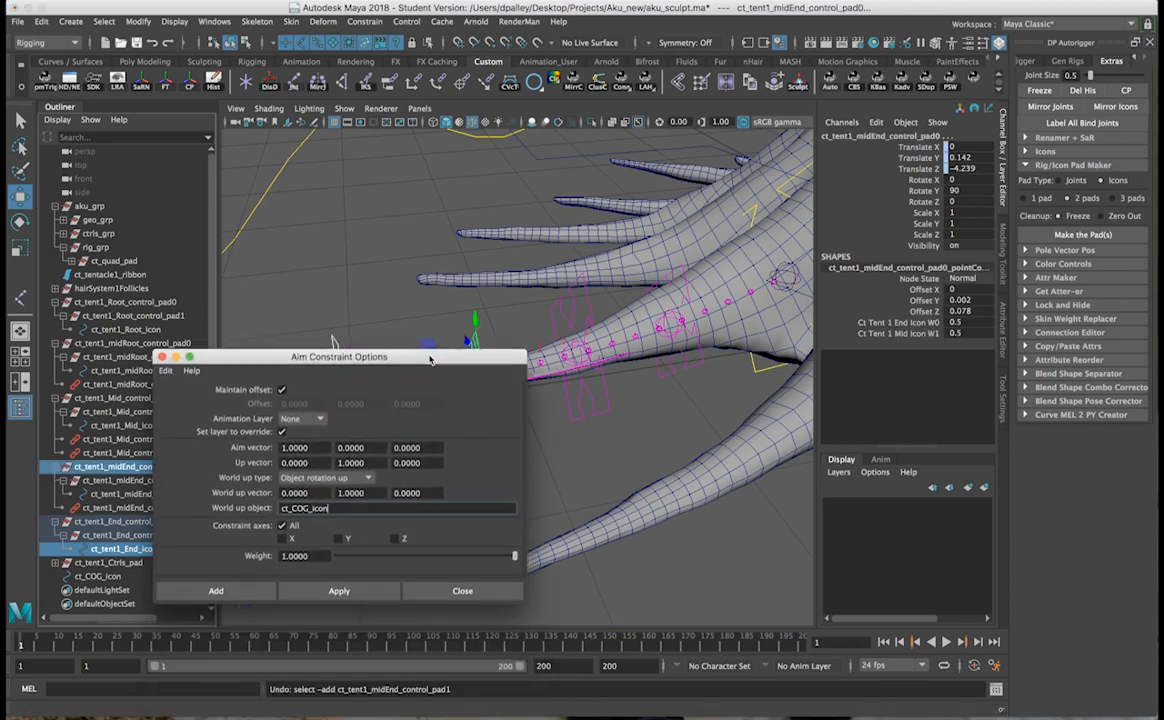
left_click(339, 590)
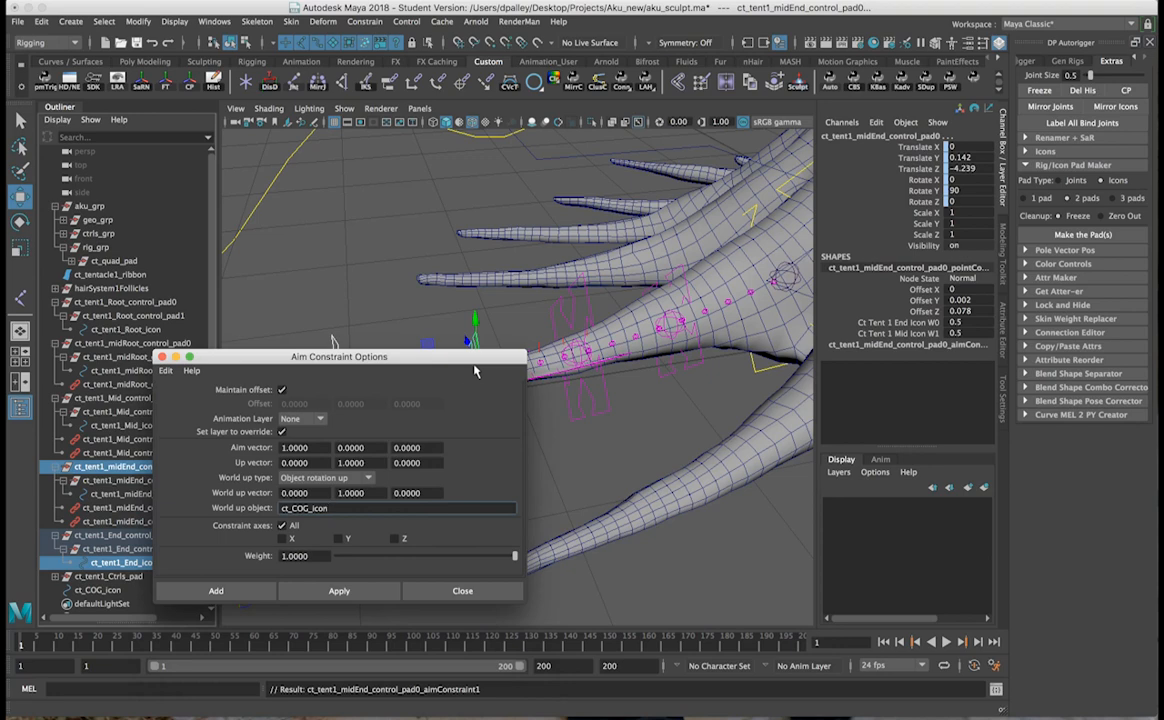
Aim constrain ct_tent1_midRoot_control_pad0 to ct_tent1_Mid_icon, keeping ct_COG_icon as the world up object.
left_click_drag(475, 358, 528, 507)
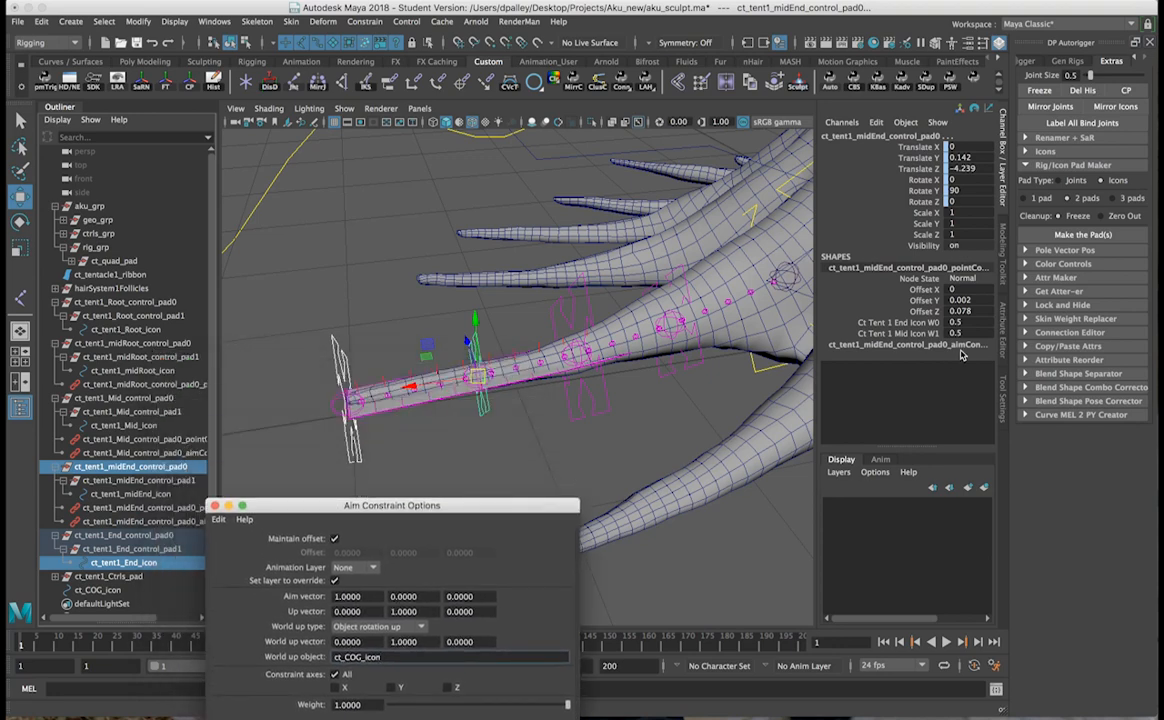
left_click_drag(402, 426, 620, 354, "alt")
left_click(556, 414)
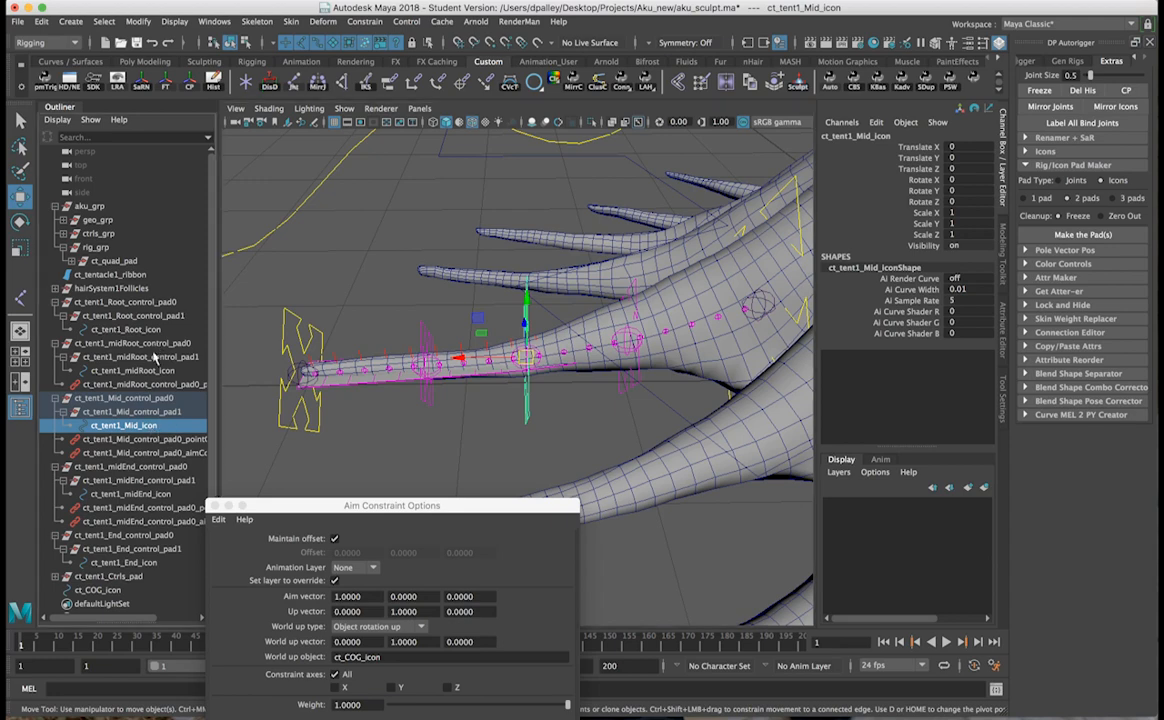
left_click(145, 343, "ctrl")
left_click_drag(407, 503, 399, 344)
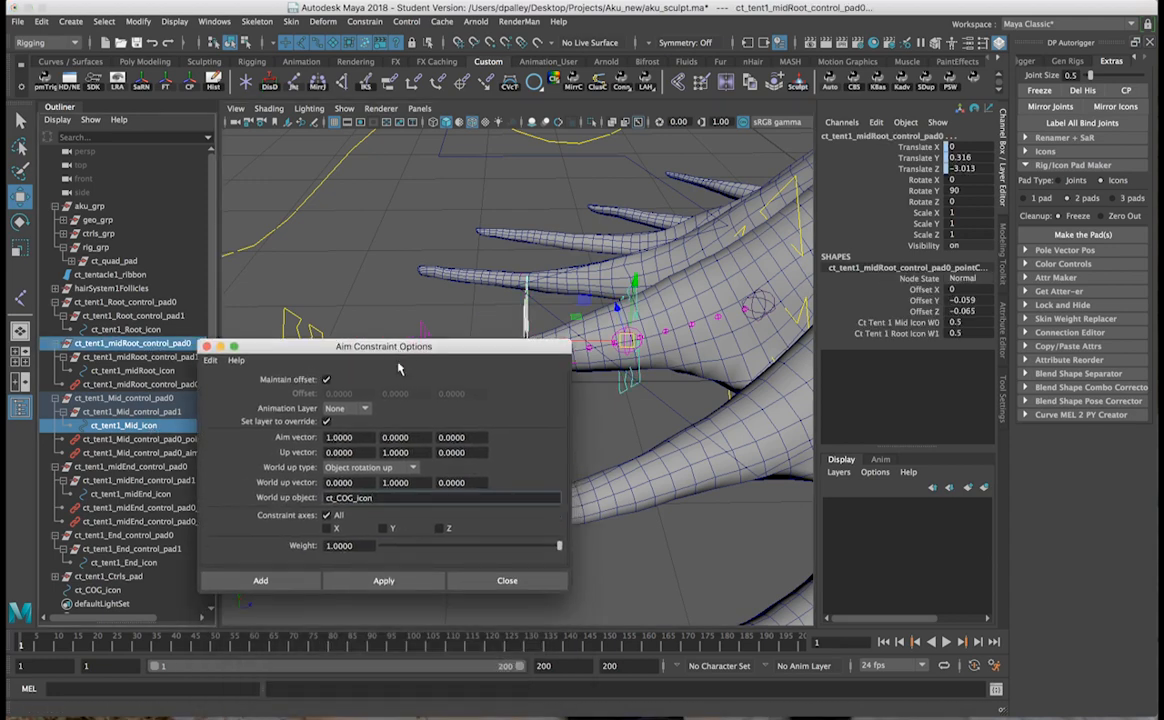
left_click(384, 583)
Test all three aimed pads by moving ct_tent1_End_icon and ct_tent1_Mid_icon, and undo the moves.
left_click_drag(443, 352, 513, 654)
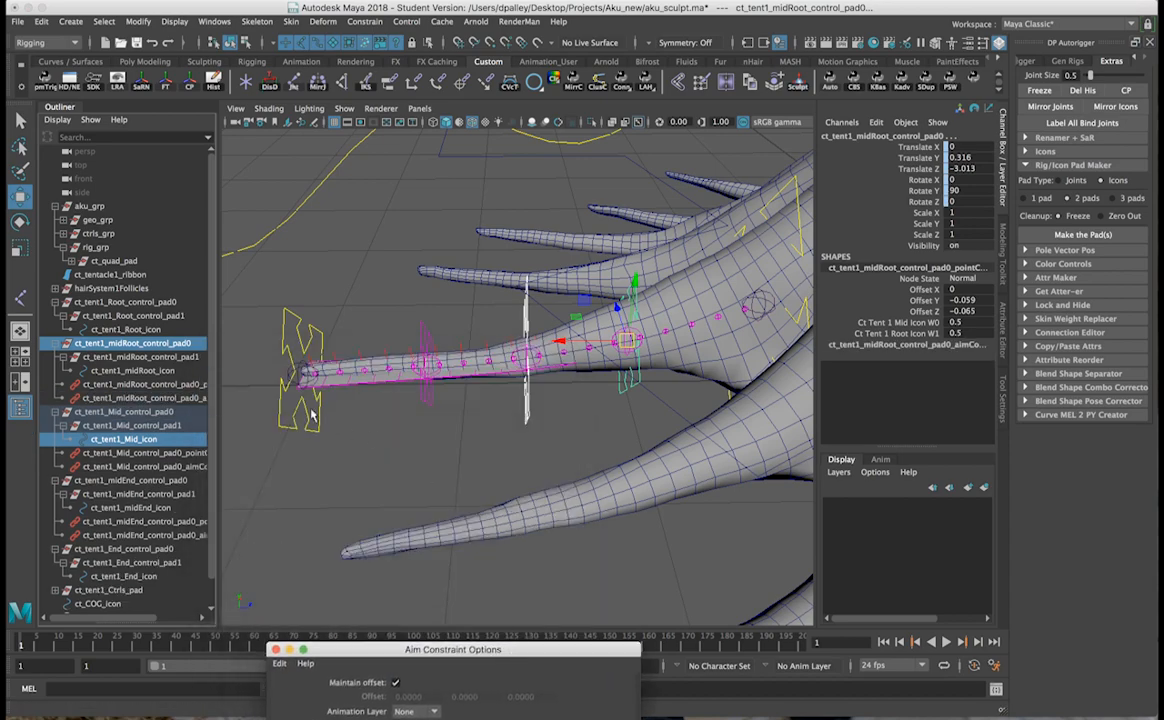
left_click(313, 414)
left_click_drag(364, 444, 463, 467, "alt")
left_click_drag(484, 512, 589, 462)
left_click(541, 393)
left_click_drag(541, 393, 560, 350, "alt")
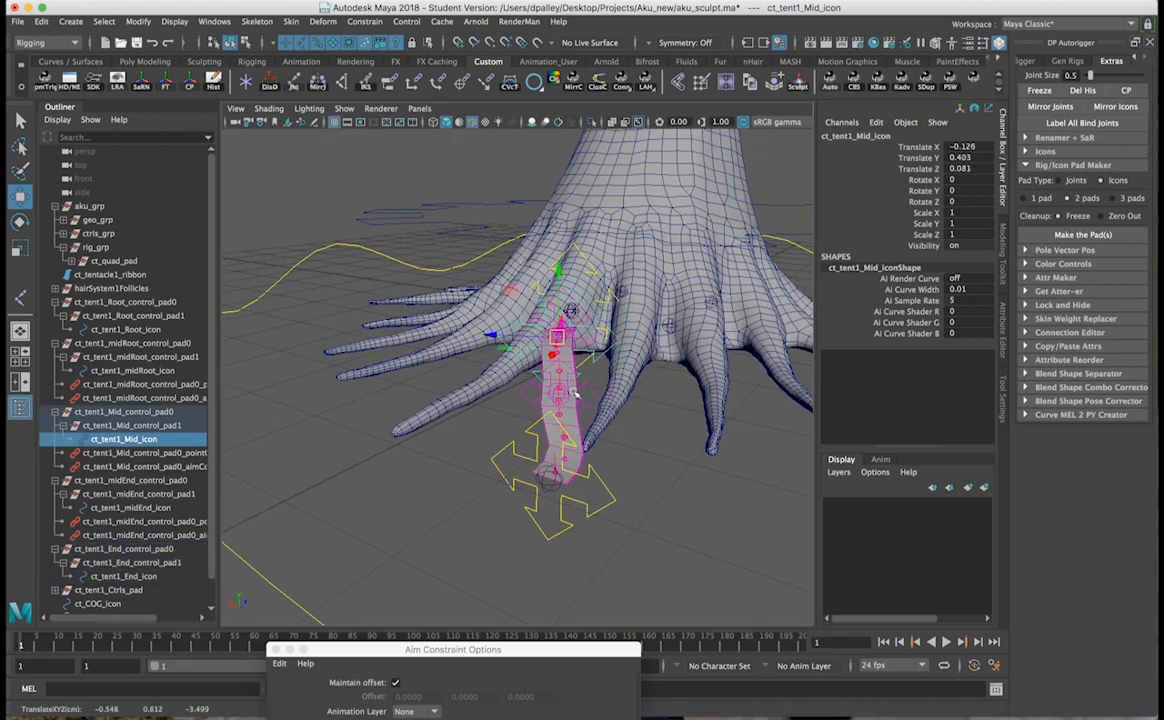
key("ctrl+z")
key("ctrl+z")
key("ctrl+z")
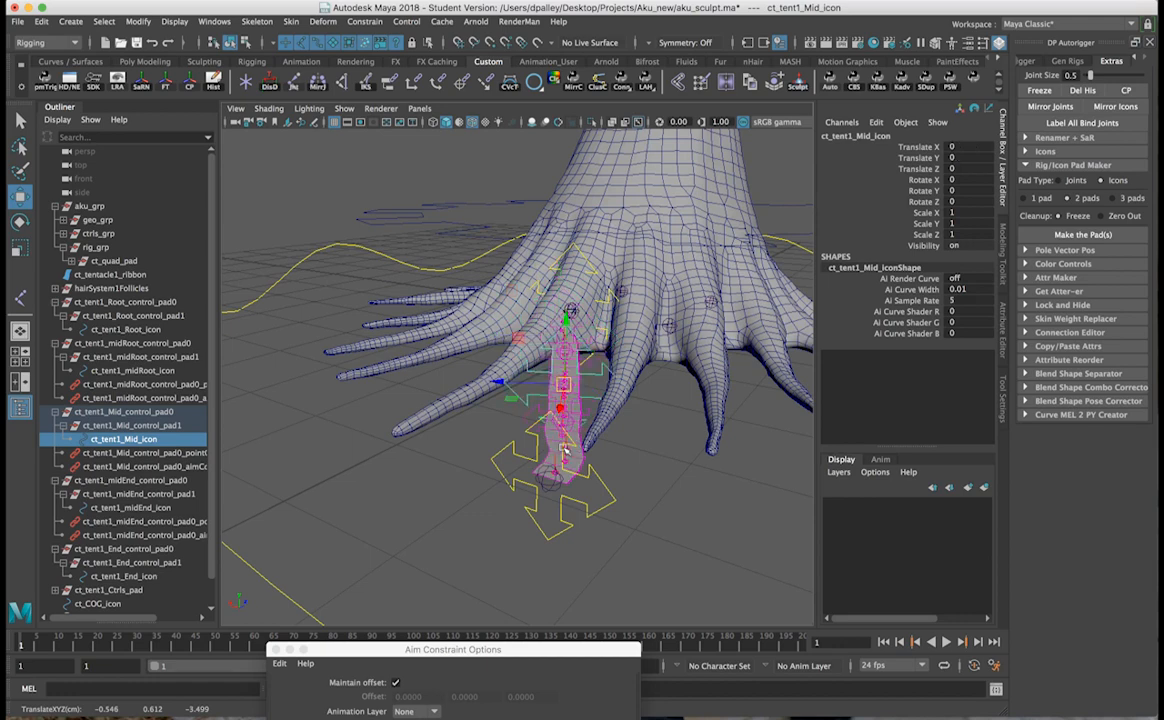
left_click_drag(562, 463, 458, 430, "alt")
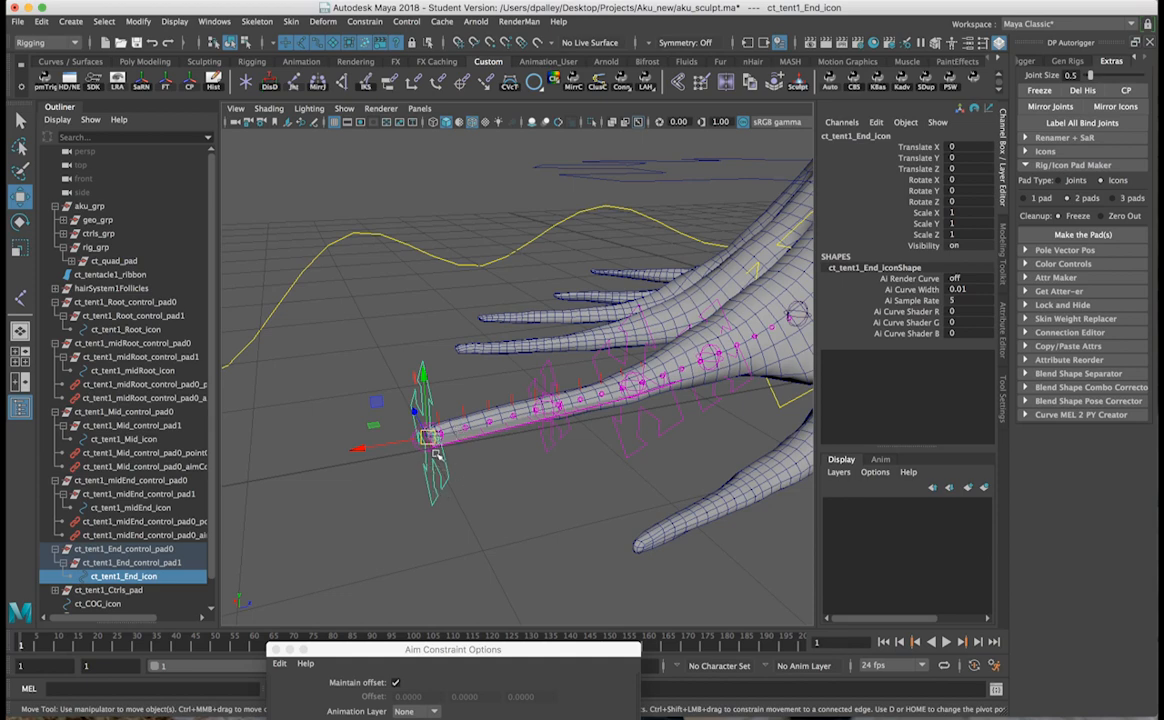
Move ct_tent1_End_icon to several positions around the tentacle tip, checking the ribbon from different angles and undoing each move.
mouse_move(427, 437)
left_mouse_down()
mouse_move(410, 420)
mouse_move(395, 465)
mouse_move(385, 430)
mouse_move(470, 447)
mouse_move(417, 437)
left_mouse_up()
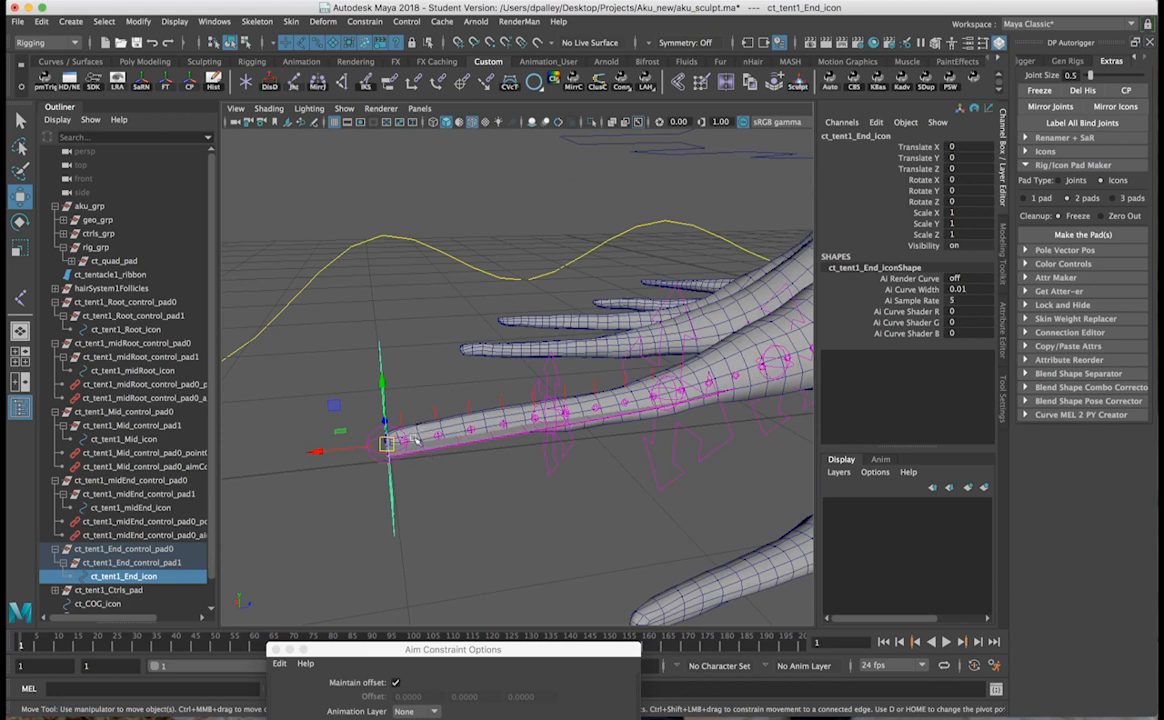
left_click_drag(571, 465, 634, 442, "alt")
left_click_drag(601, 391, 676, 325)
key("z")
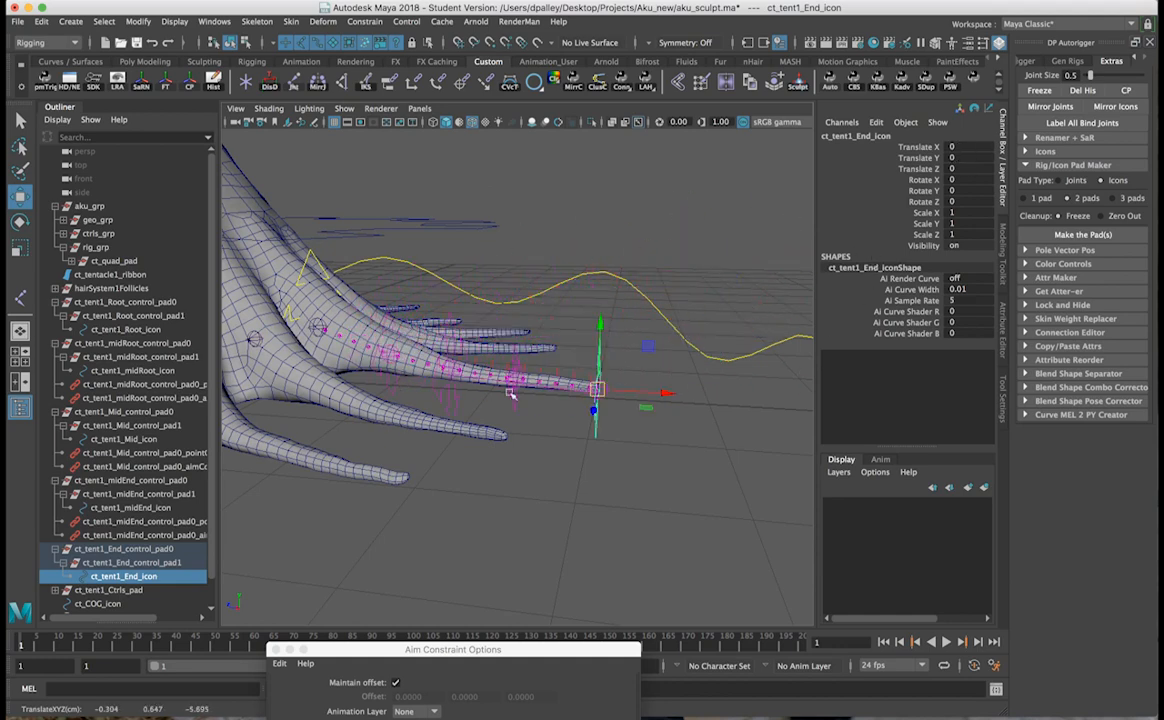
left_click_drag(600, 391, 741, 328)
key("z")
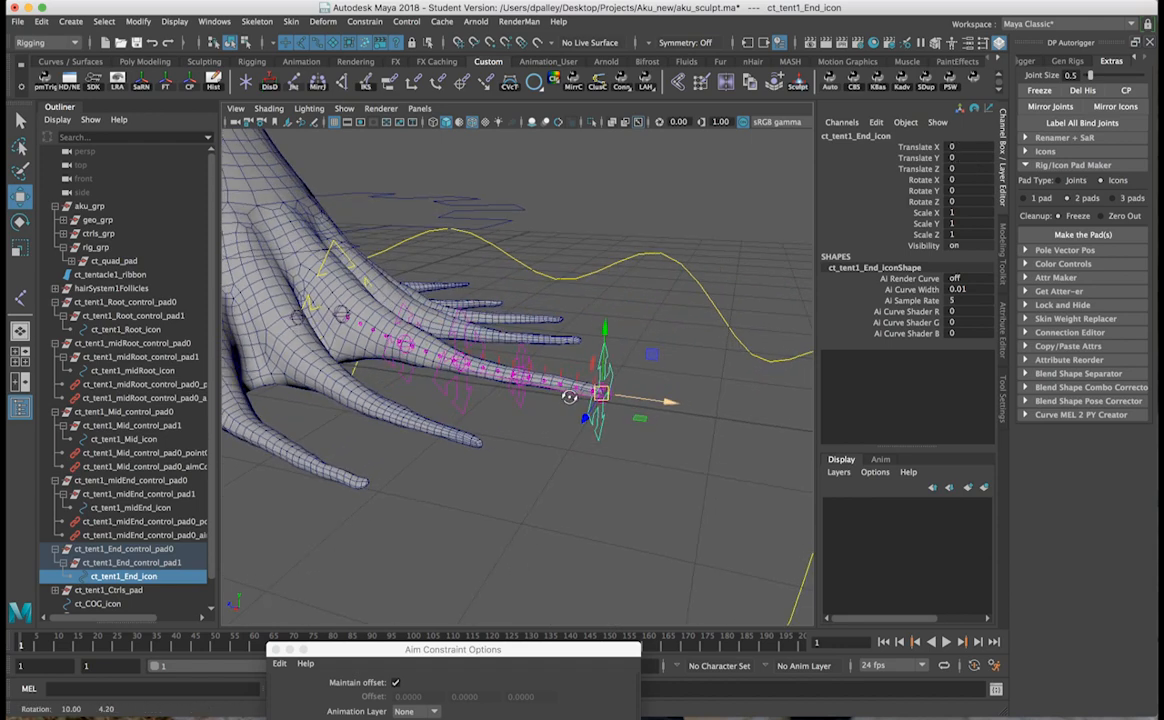
left_click_drag(600, 391, 543, 368)
key("z")
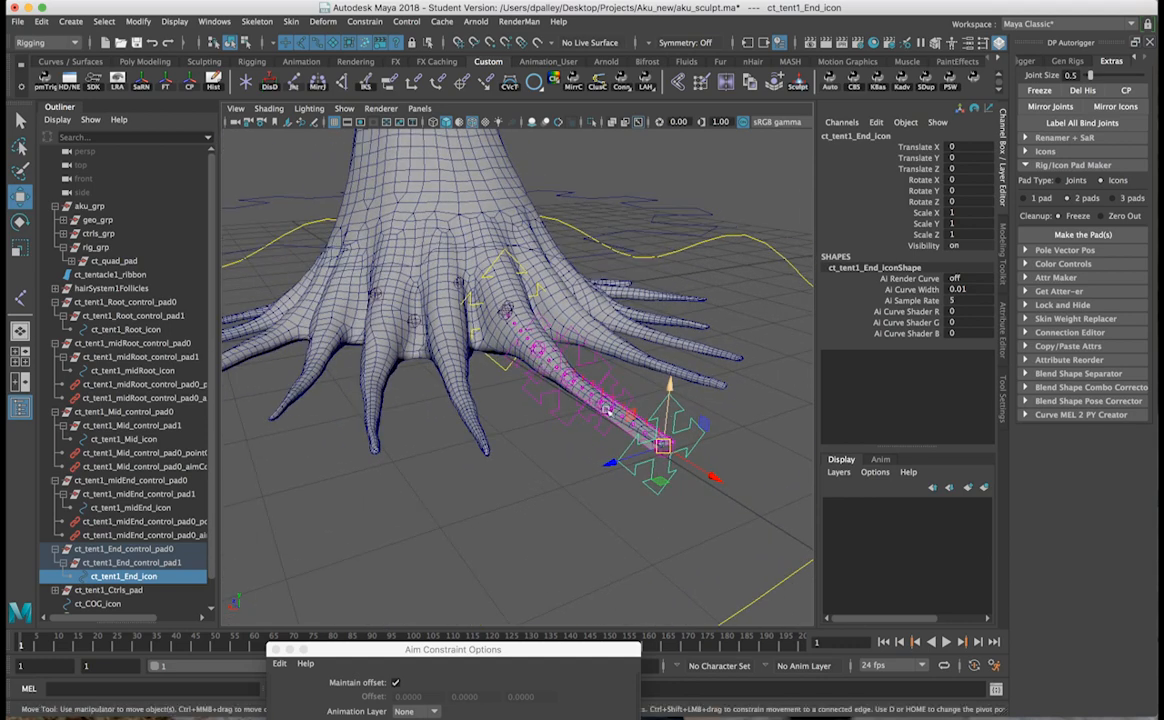
mouse_move(662, 446)
left_mouse_down()
mouse_move(631, 414)
mouse_move(613, 419)
mouse_move(642, 441)
left_mouse_up()
key("z")
left_click_drag(539, 401, 648, 398, "alt")
key("z")
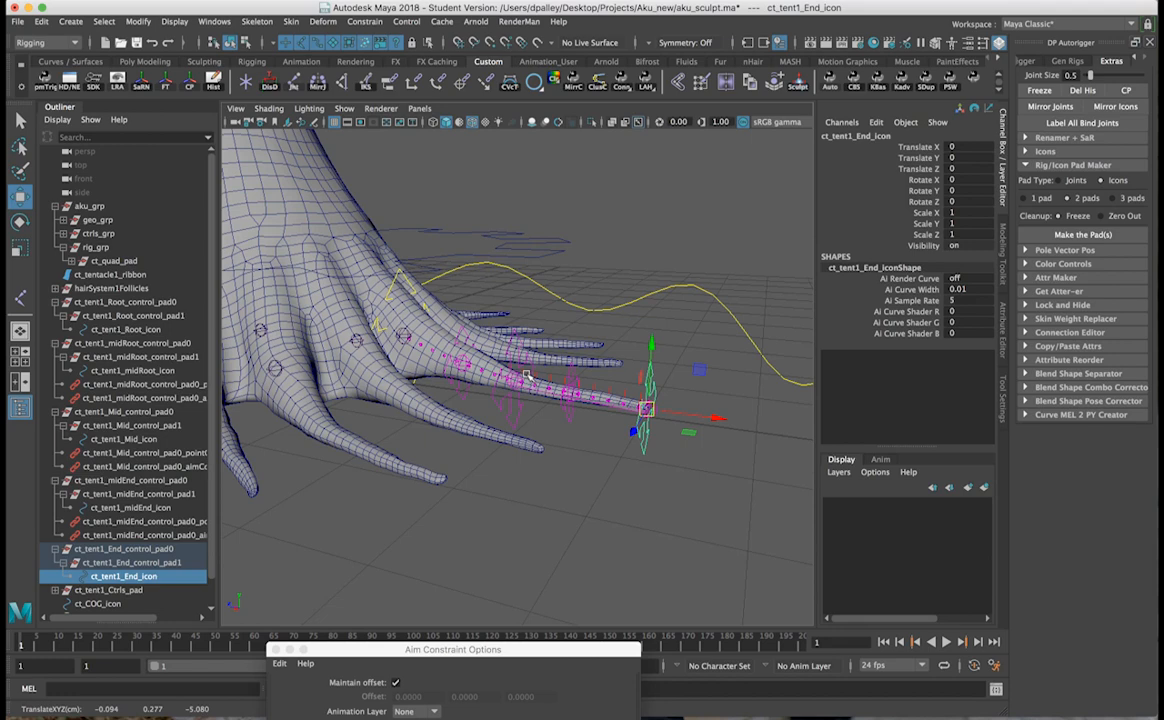
left_click_drag(518, 392, 611, 411, "alt")
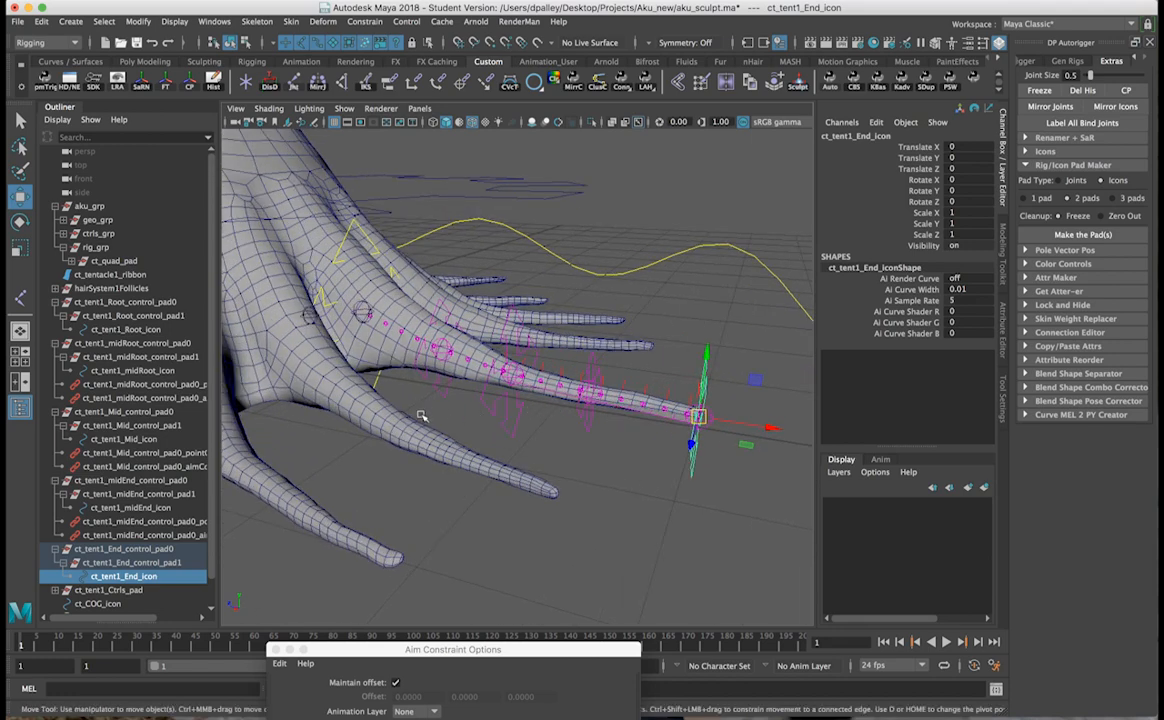
Try ct_tent1_Mid_icon briefly, and shift ct_tent1_End_icon slightly back and forth to check how the ribbon compresses and stretches.
left_click_drag(499, 413, 564, 460)
left_click(483, 415)
left_click_drag(481, 416, 626, 407, "alt")
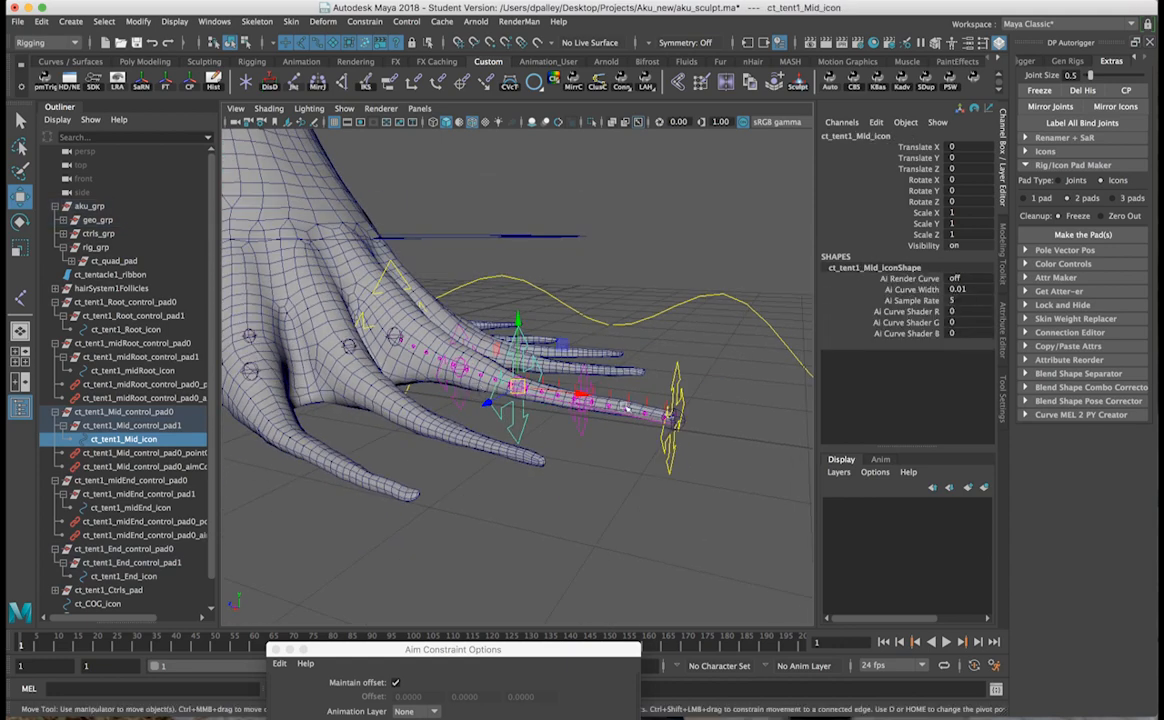
left_click(668, 440)
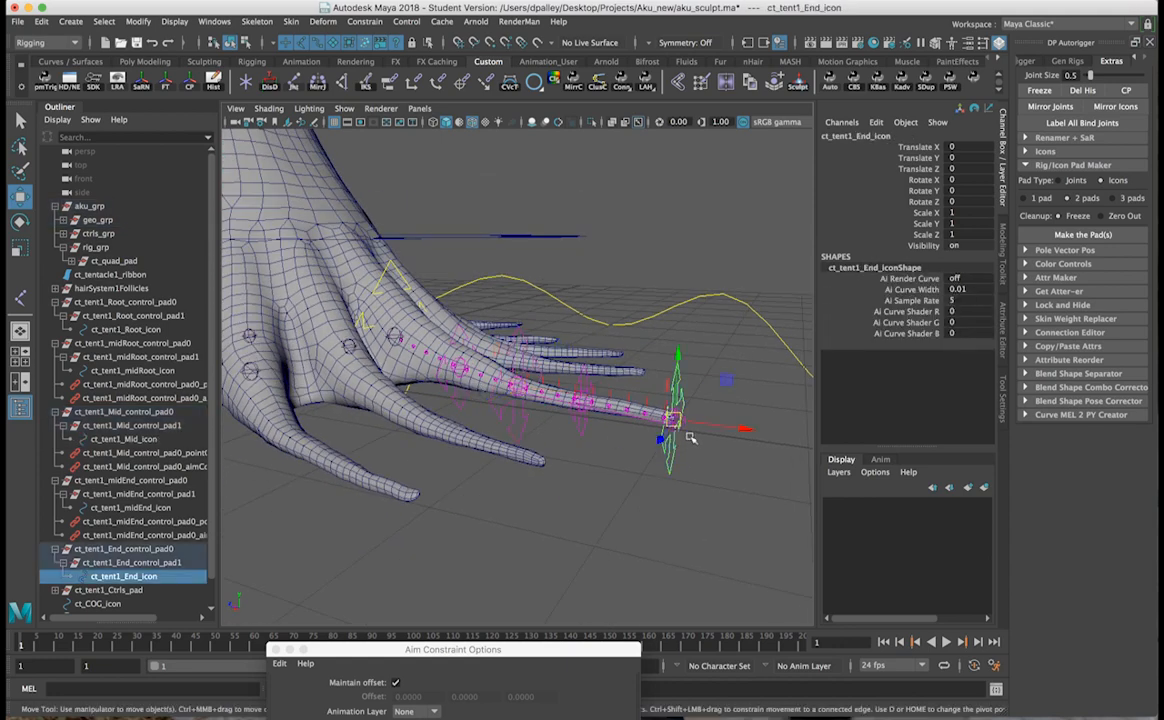
left_click_drag(673, 420, 580, 408)
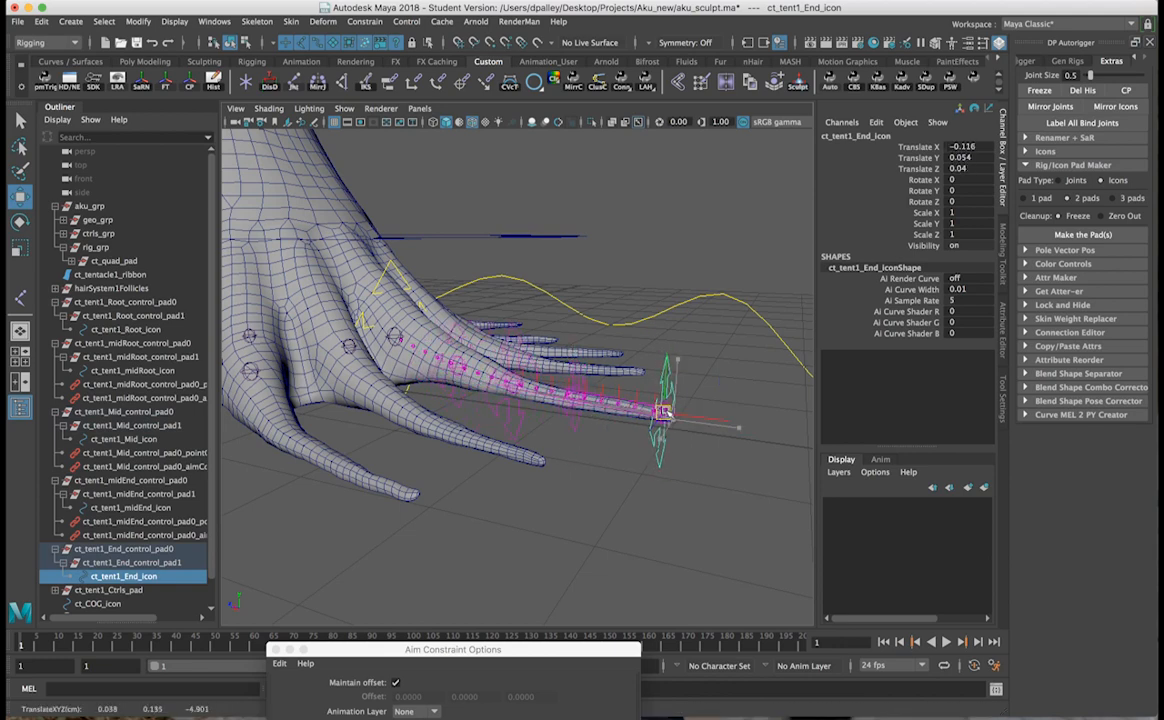
mouse_move(668, 412)
left_mouse_down()
mouse_move(708, 416)
mouse_move(684, 414)
left_mouse_up()
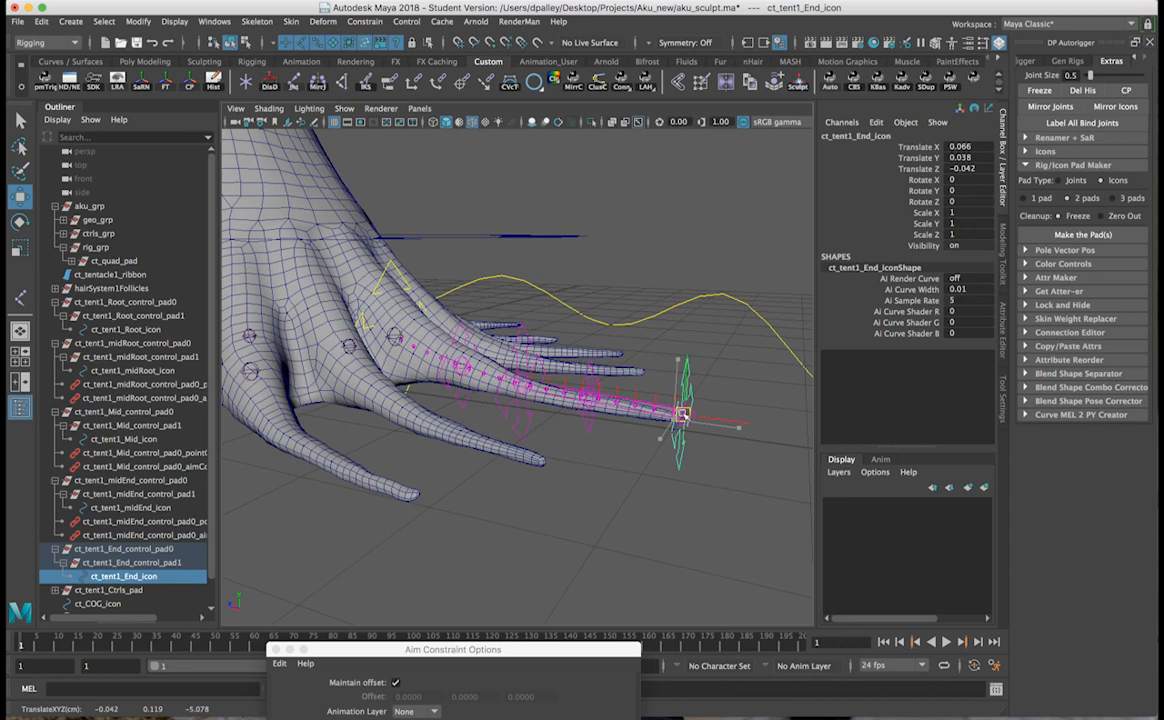
Raise ct_tent1_Mid_icon about 0.587 in Translate Y to inspect the ribbon's arch from both sides, and undo the pose.
left_click_drag(566, 398, 478, 410, "alt")
left_click(475, 411)
left_click_drag(483, 326, 489, 254)
mouse_move(578, 333)
left_mouse_down("alt")
mouse_move(327, 304)
mouse_move(561, 340)
mouse_move(528, 362)
mouse_move(589, 329)
left_mouse_up("alt")
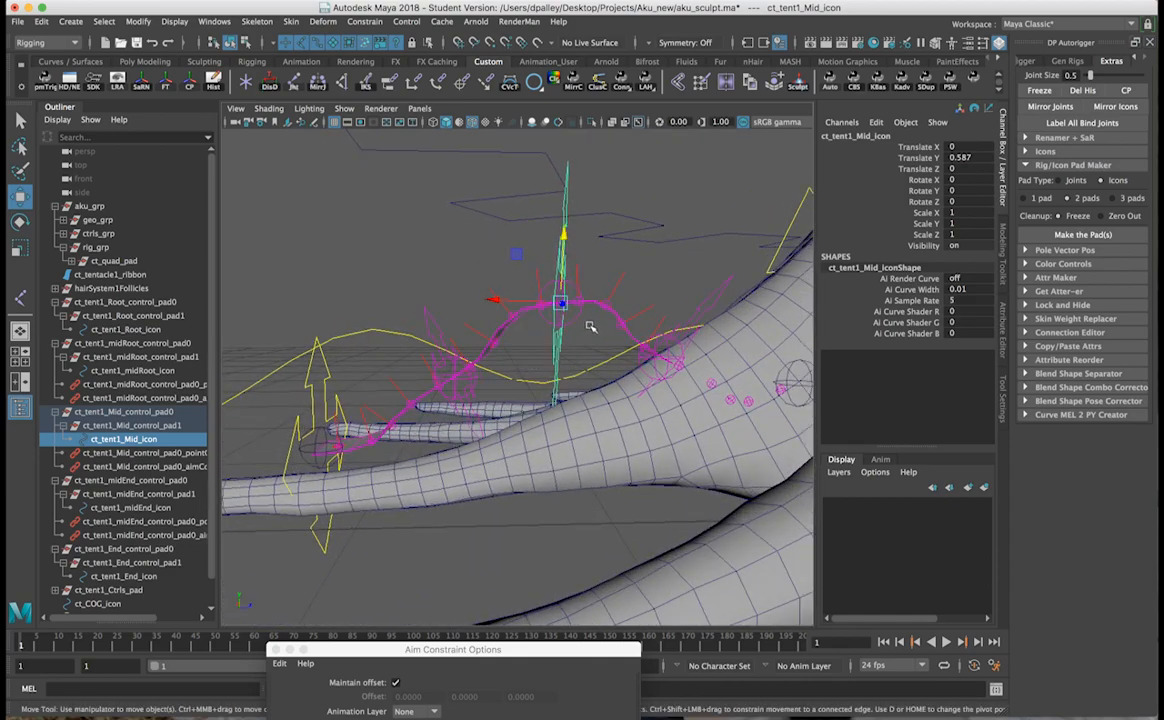
left_click_drag(484, 352, 762, 363, "alt")
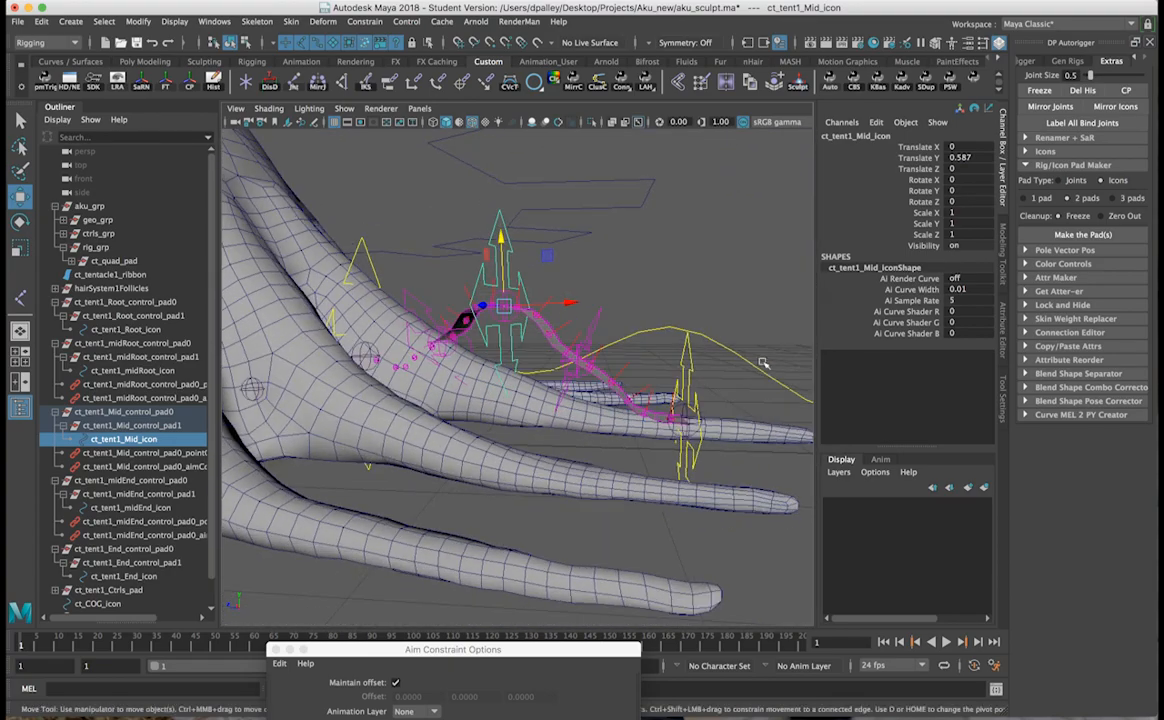
left_click(688, 400)
left_click_drag(688, 400, 648, 420, "alt")
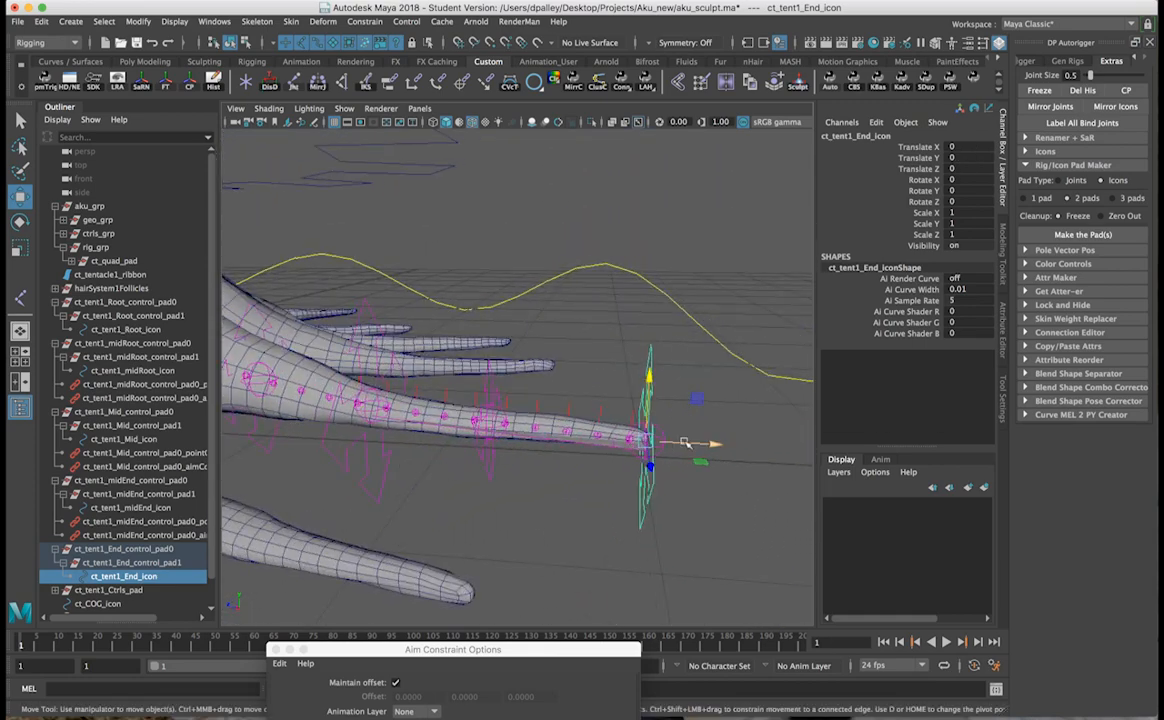
Slide ct_tent1_End_icon about -0.727 in Translate X, try moving ct_tent1_Mid_icon with it, and undo the moves.
left_click_drag(690, 443, 497, 443)
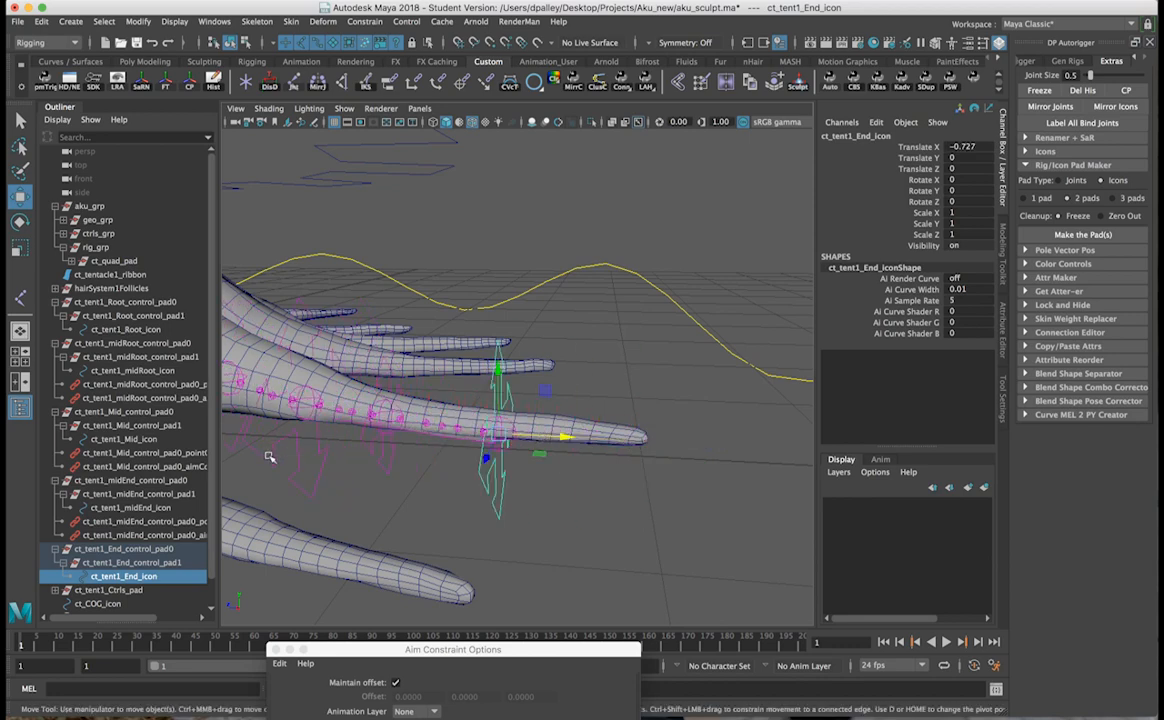
left_click(287, 337)
left_click_drag(299, 341, 290, 185, "alt")
left_click_drag(494, 345, 277, 349, "alt")
key("ctrl+z")
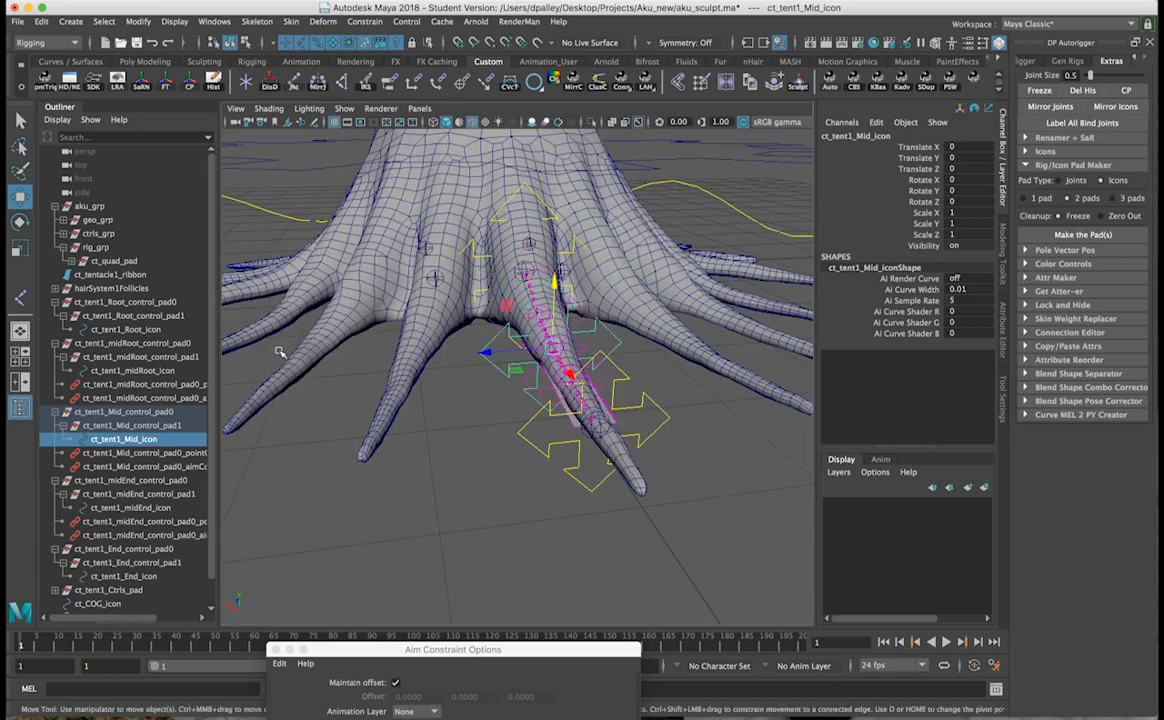
left_click_drag(385, 400, 559, 432, "alt")
left_click(553, 453)
key("ctrl+z")
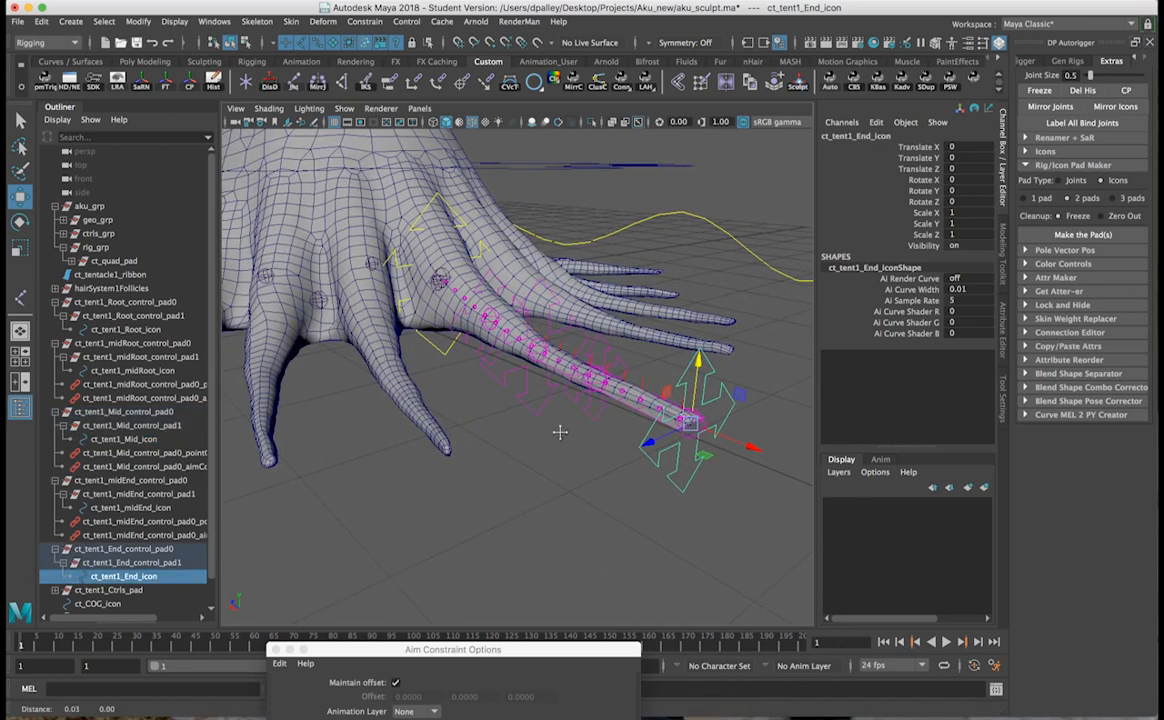
Try moving ct_tent1_End_icon slightly while viewing the tentacle from different angles, undo the move and clear the selection.
middle_click_drag(559, 432, 500, 415, "alt")
right_click_drag(500, 415, 642, 431, "alt")
left_click_drag(642, 431, 608, 425, "alt")
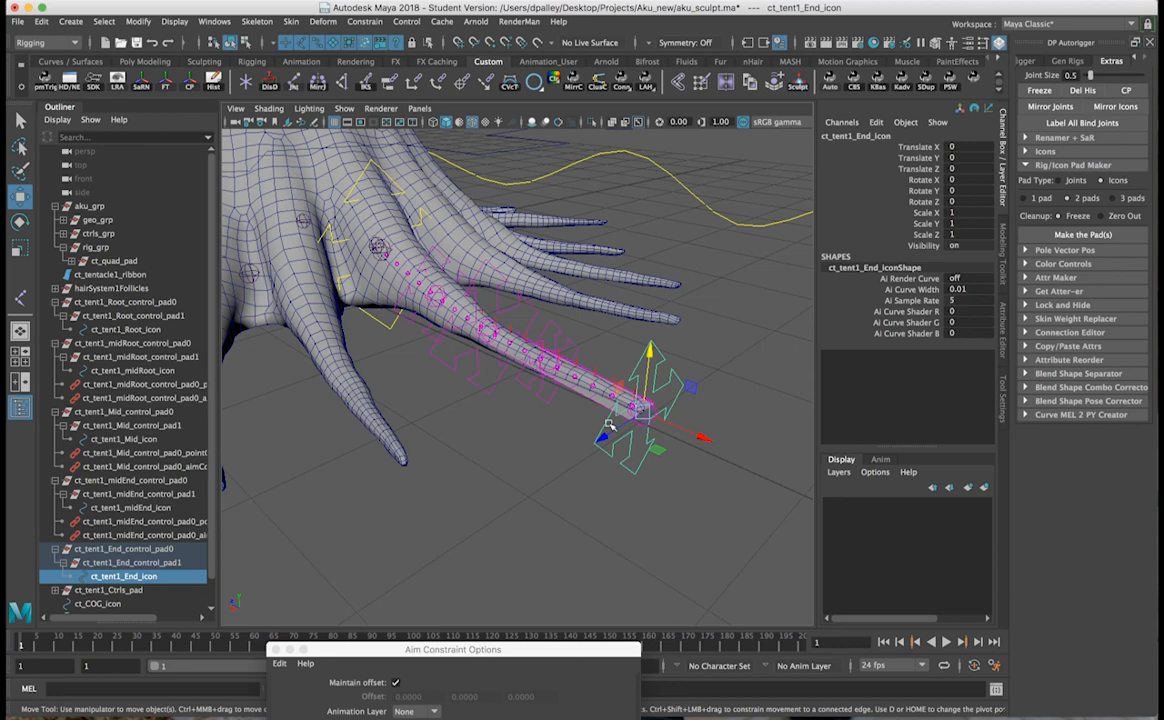
left_click_drag(674, 399, 671, 491, "alt")
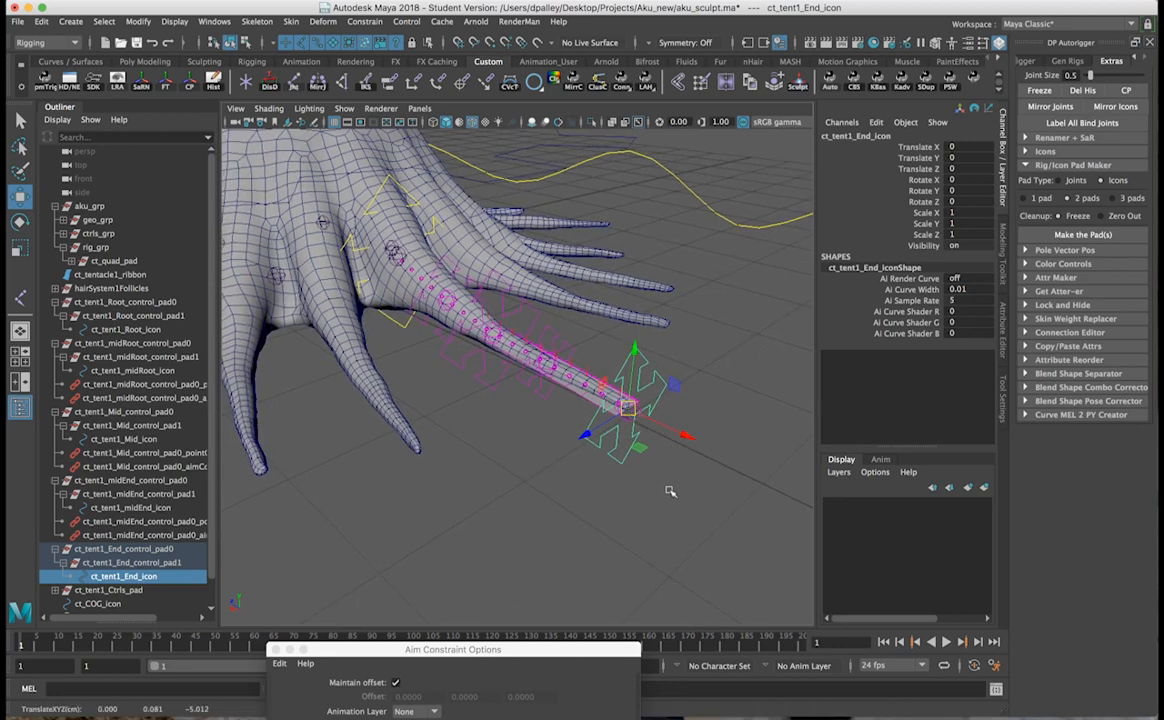
left_click_drag(627, 413, 617, 378)
key("super+z")
left_click_drag(600, 481, 535, 470, "alt")
left_click(535, 470)
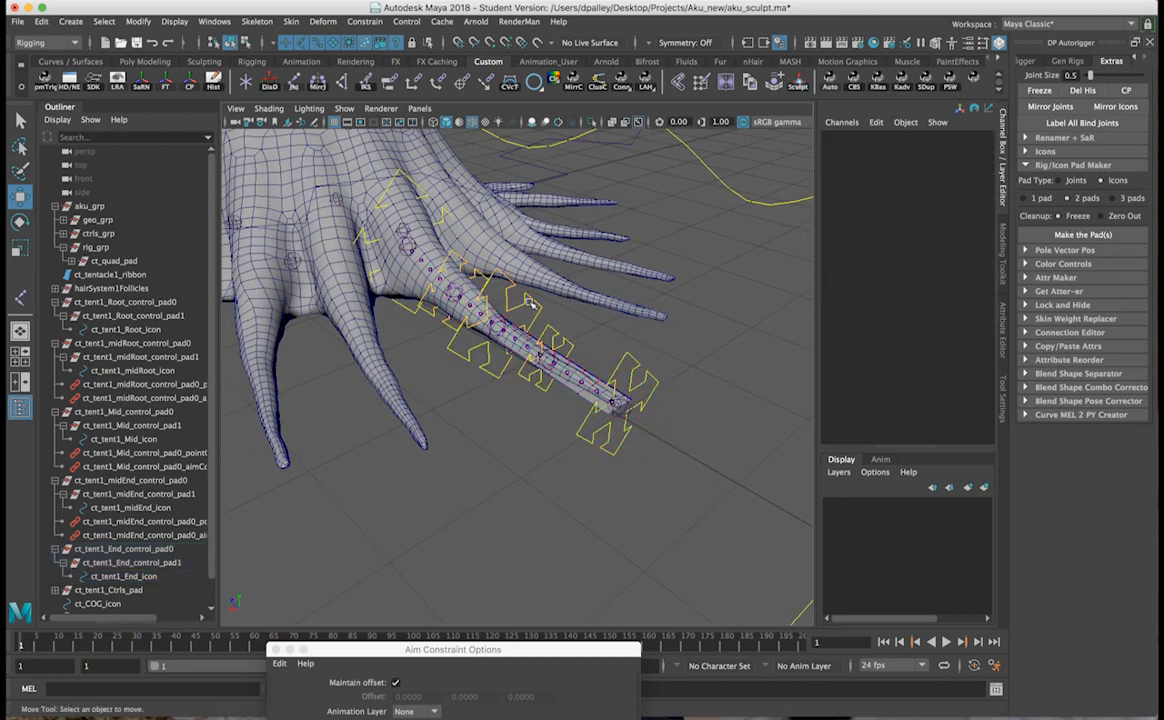
Hide polygon meshes in the viewport and create a distance measurement between two freely placed points beside the ribbon with the Distance Tool.
left_click(343, 108)
left_click(366, 236)
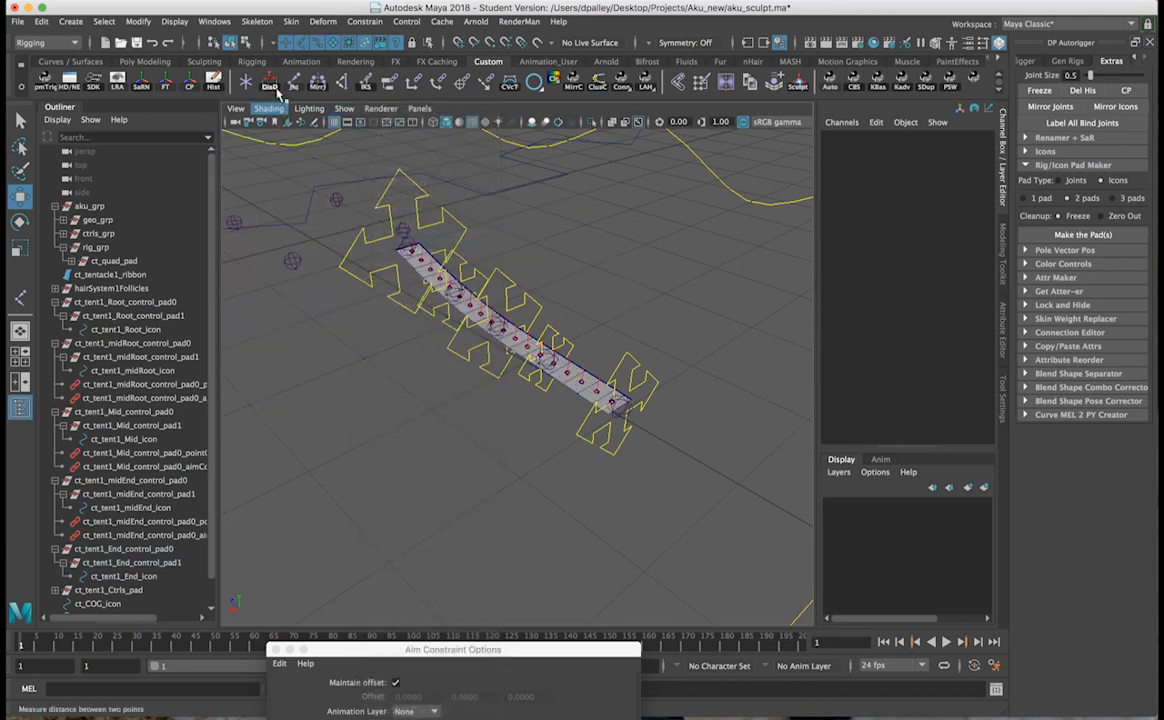
left_click(75, 22)
mouse_move(131, 125)
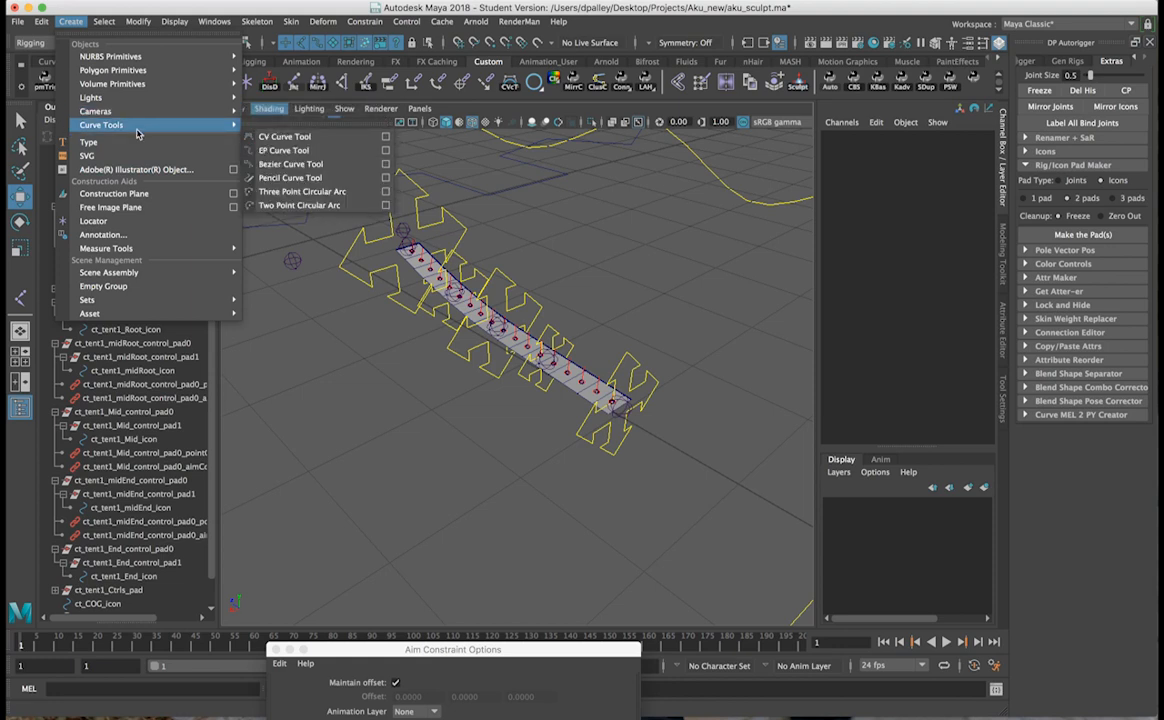
mouse_move(163, 248)
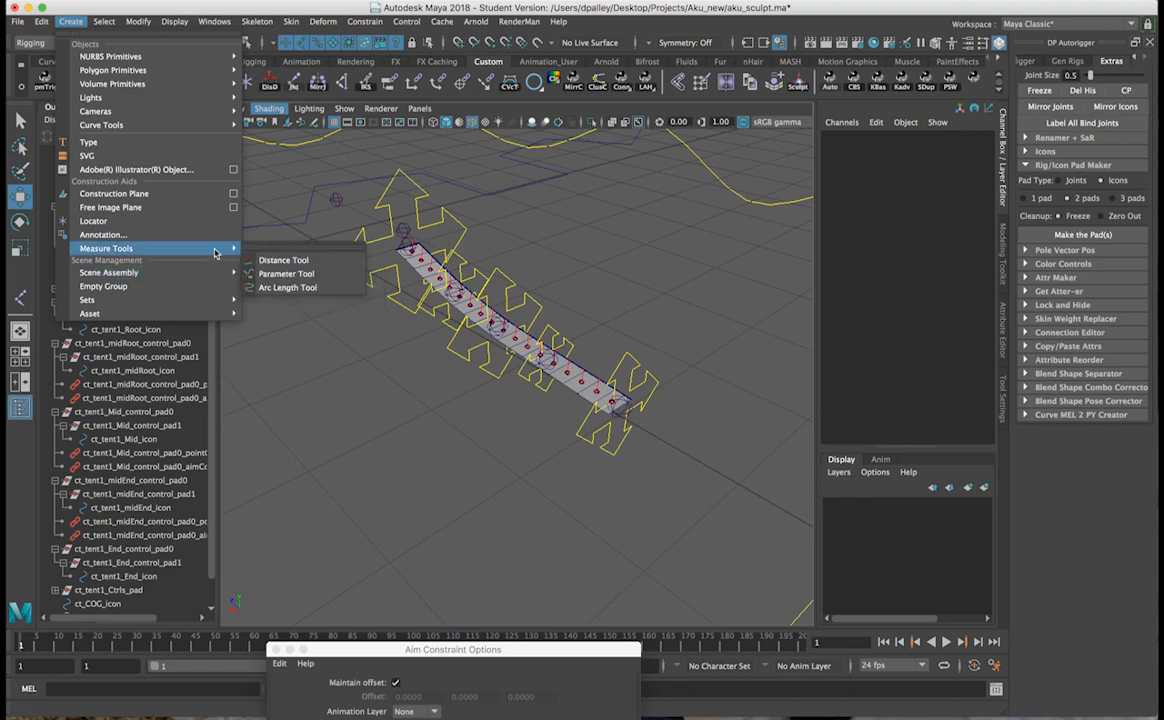
left_click(306, 262)
right_click_drag(508, 449, 370, 437, "alt")
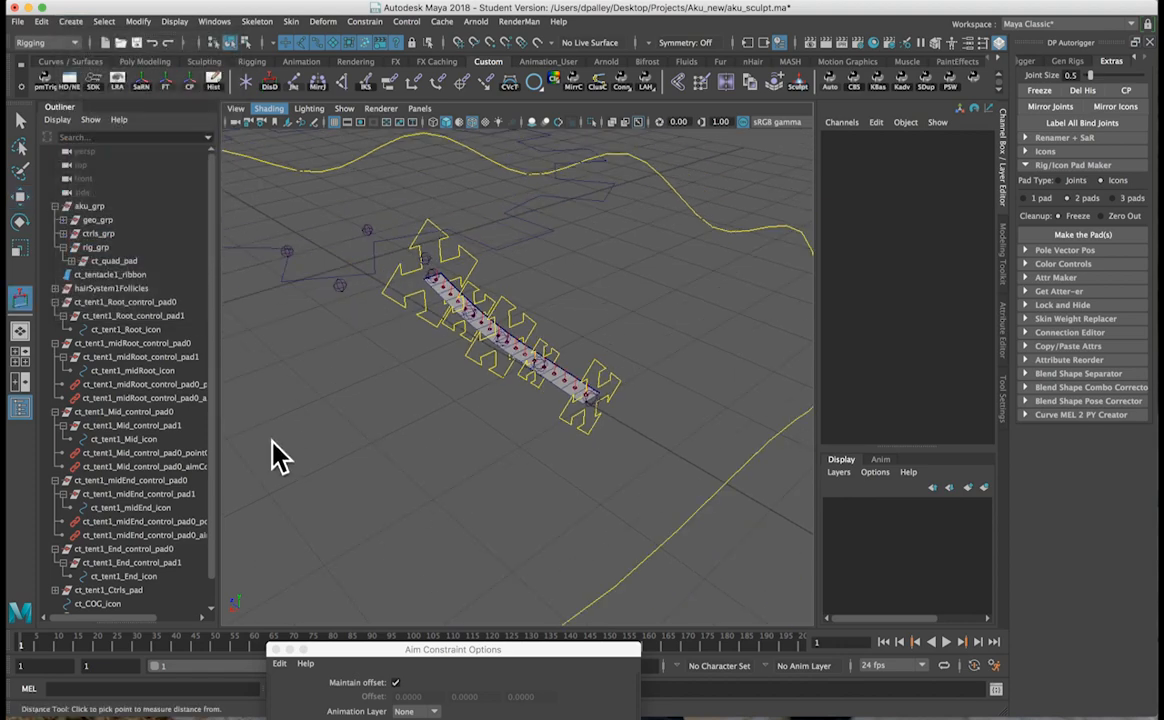
left_click(287, 480)
left_click(566, 475)
key("w")
left_click_drag(483, 457, 342, 420, "alt")
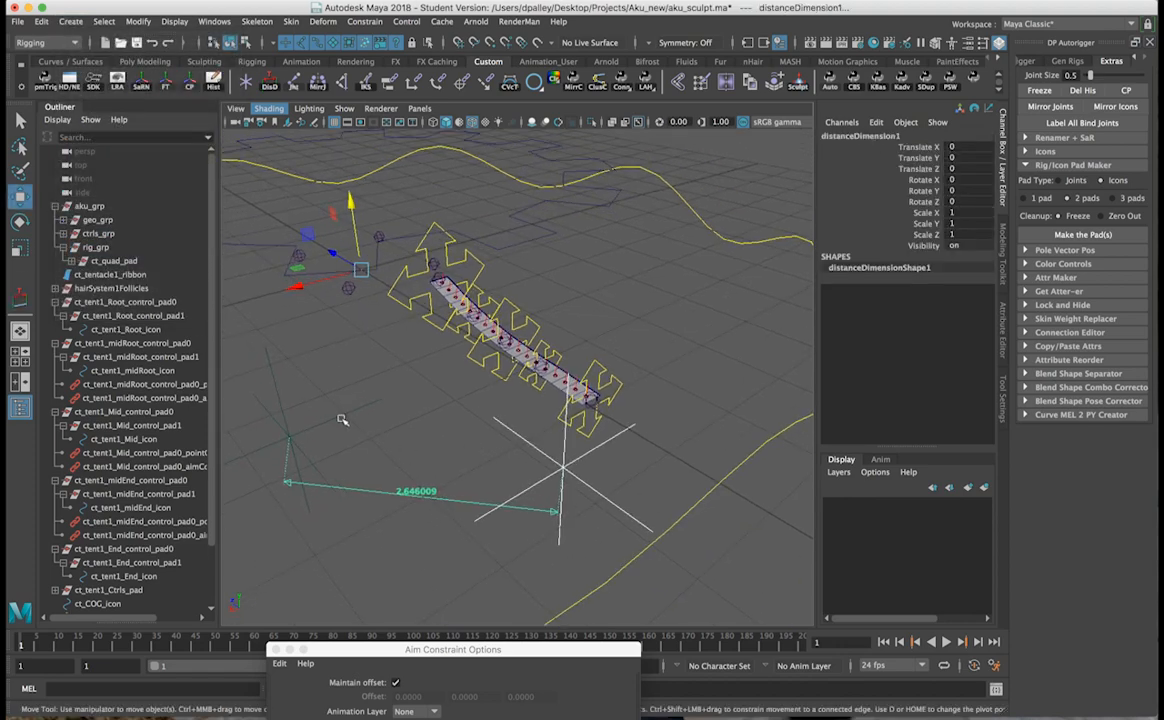
Snap locator1 onto the ribbon's root end, at about 0.045, 0.552, -2.274.
left_click(256, 416)
right_click_drag(331, 434, 385, 437, "alt")
middle_click_drag(410, 455, 494, 466, "alt")
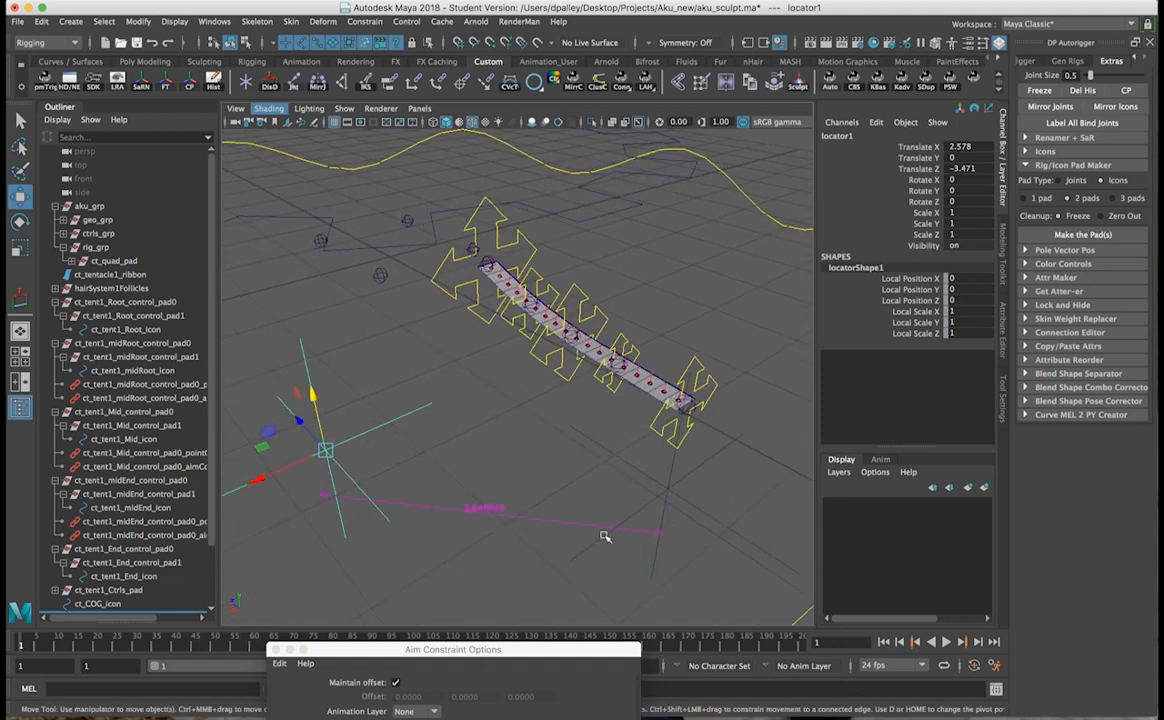
left_click_drag(421, 373, 620, 410, "alt")
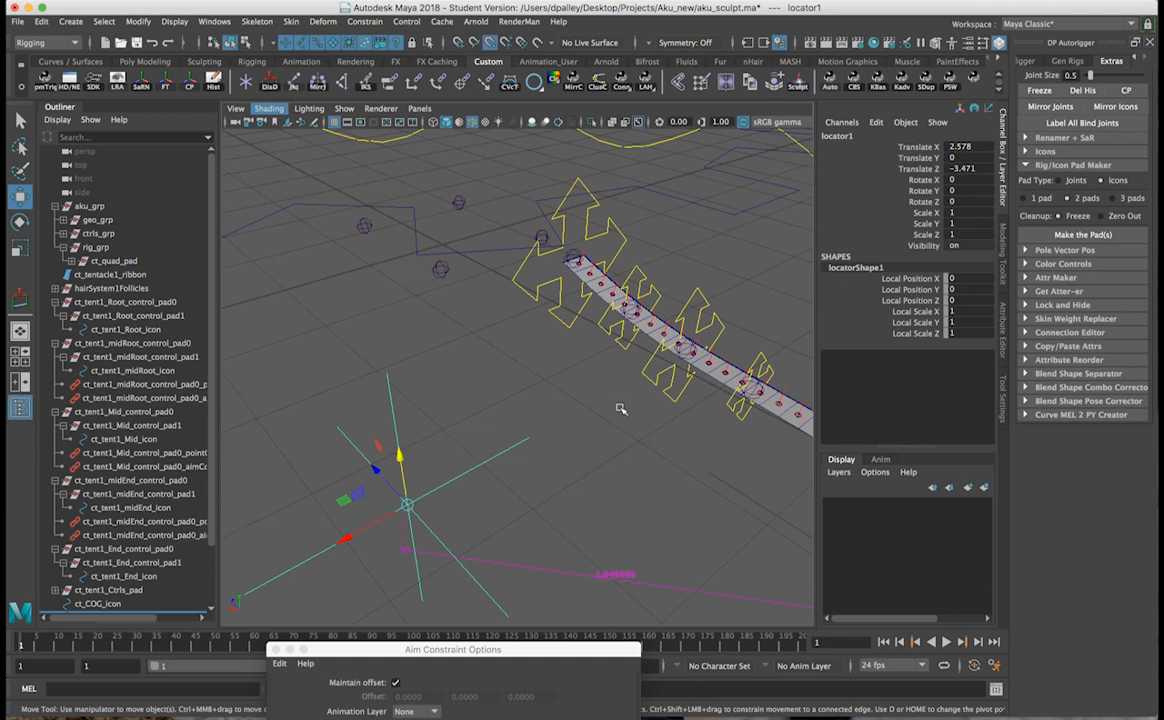
middle_click_drag(545, 326, 561, 285)
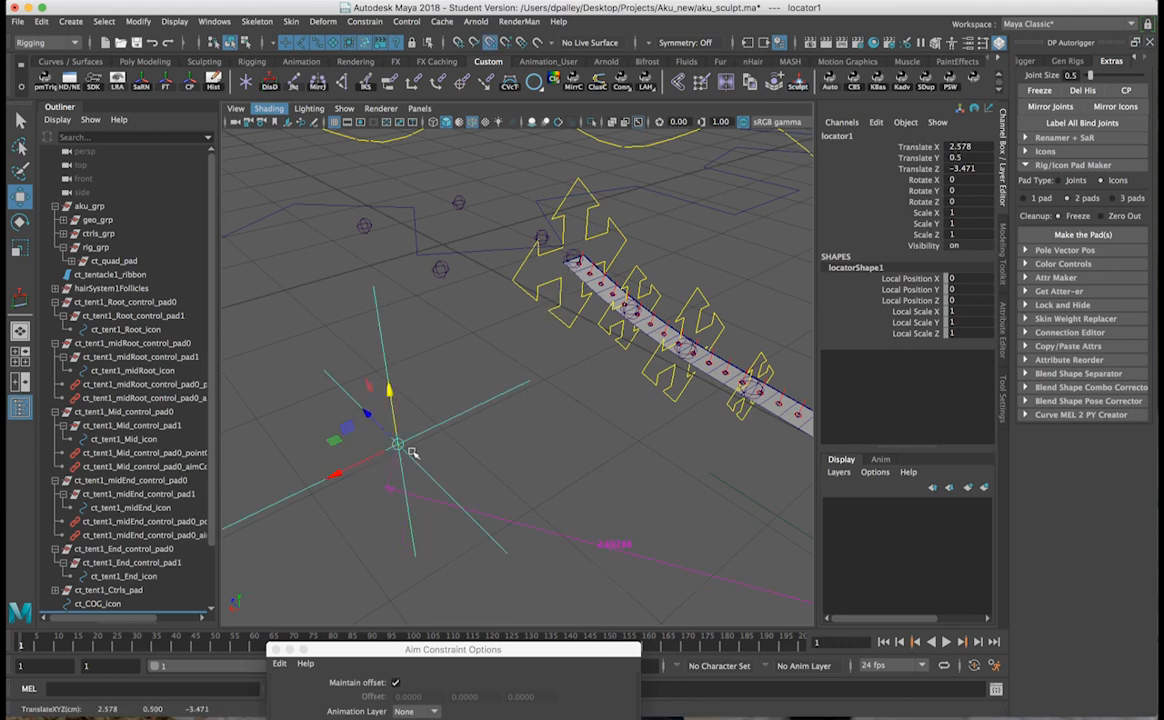
left_click_drag(399, 446, 573, 260)
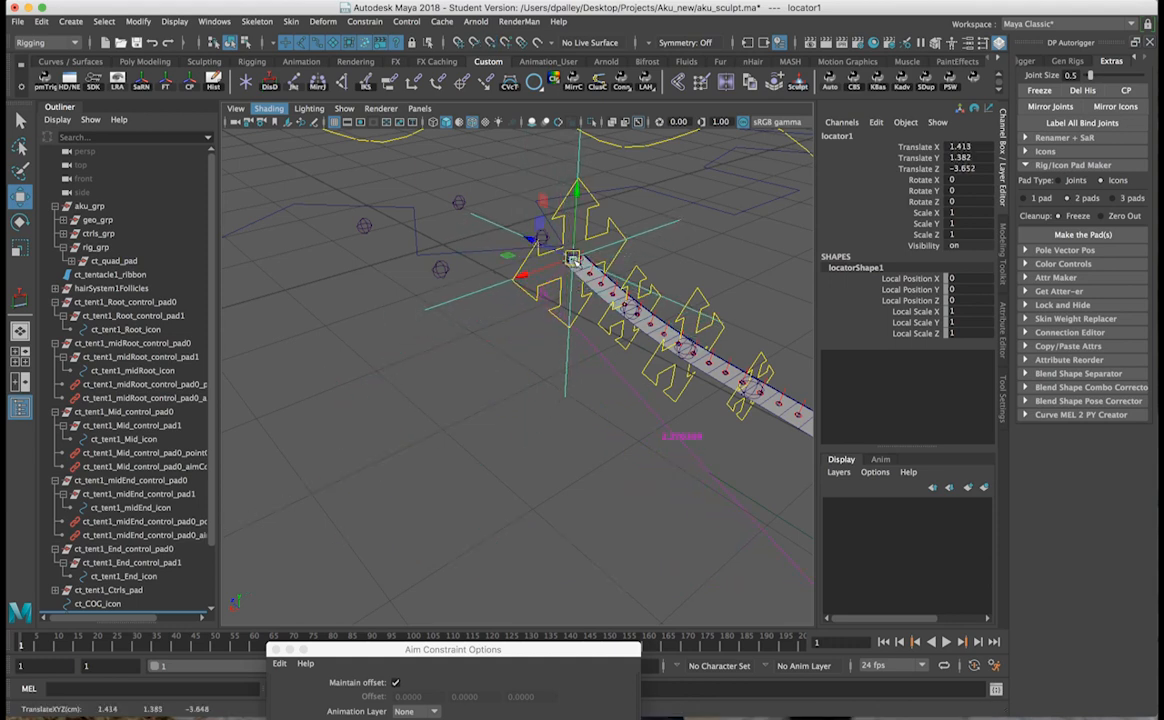
left_click_drag(609, 314, 530, 322, "alt")
left_click_drag(481, 258, 647, 286)
left_click_drag(688, 519, 681, 494, "alt")
Snap locator2 onto the ribbon's tip and centre it sideways, at Translate 0, 0.081, -5.012.
left_click_drag(700, 558, 646, 510)
left_click_drag(646, 510, 470, 530, "alt")
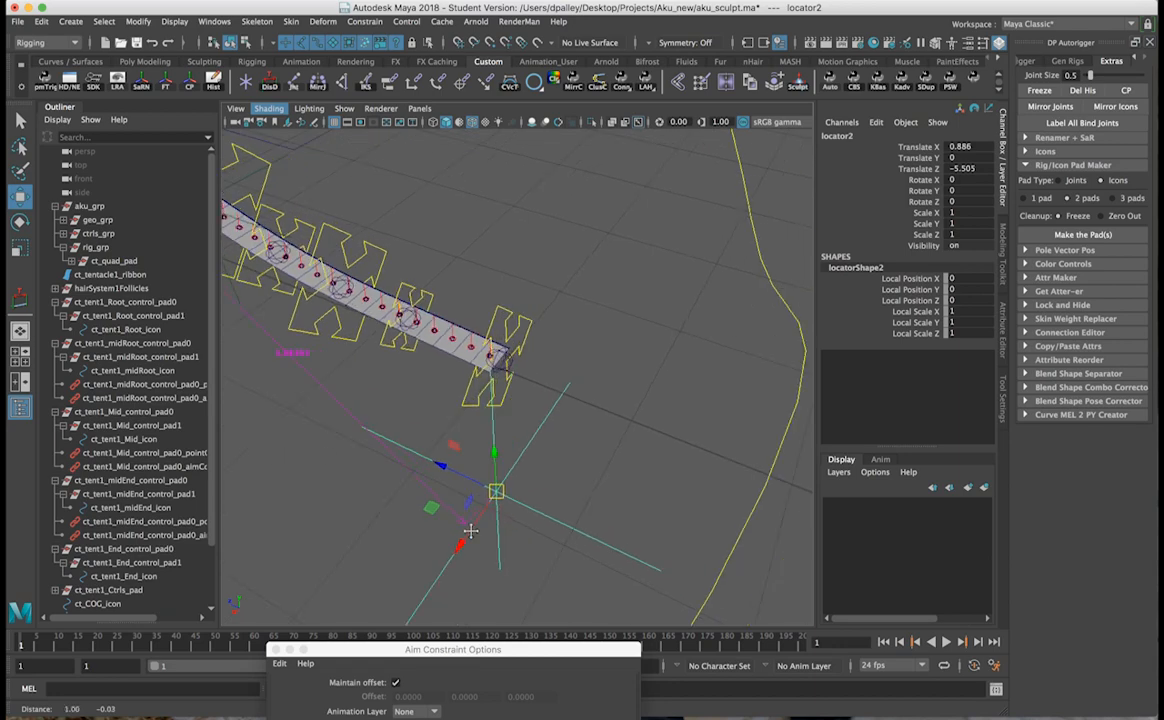
right_click_drag(470, 530, 605, 540, "alt")
key("v")
middle_click_drag(502, 360, 495, 358)
left_click_drag(487, 387, 398, 566, "alt")
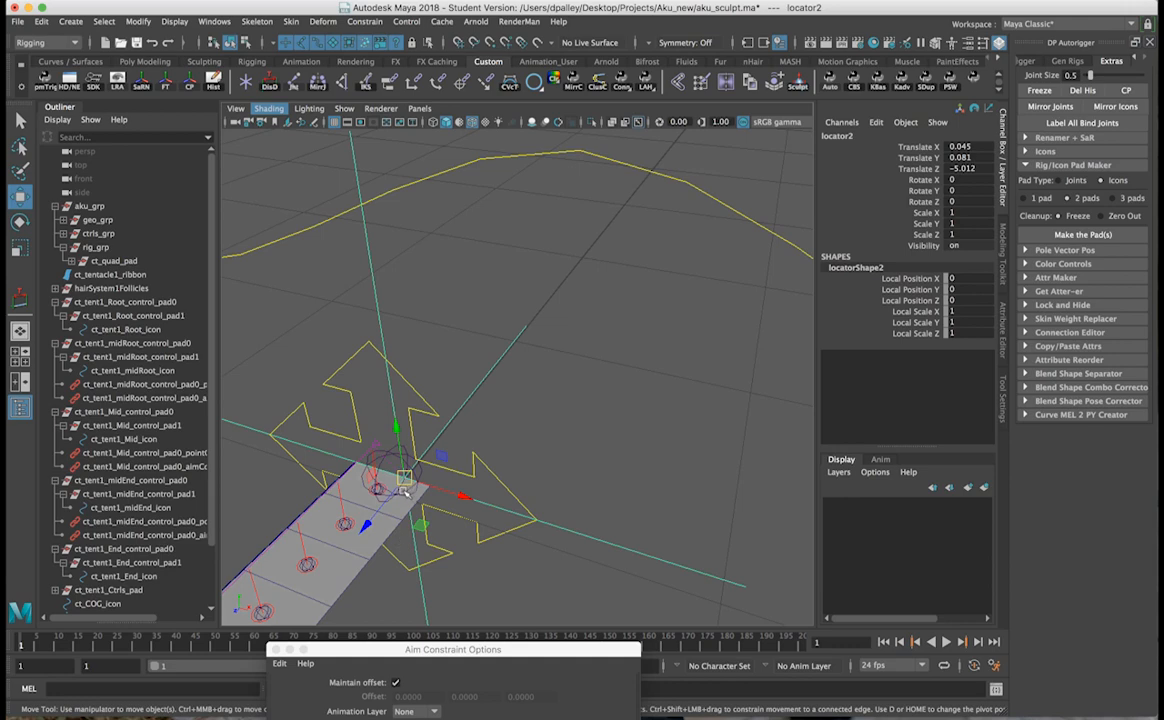
middle_click_drag(405, 478, 390, 477)
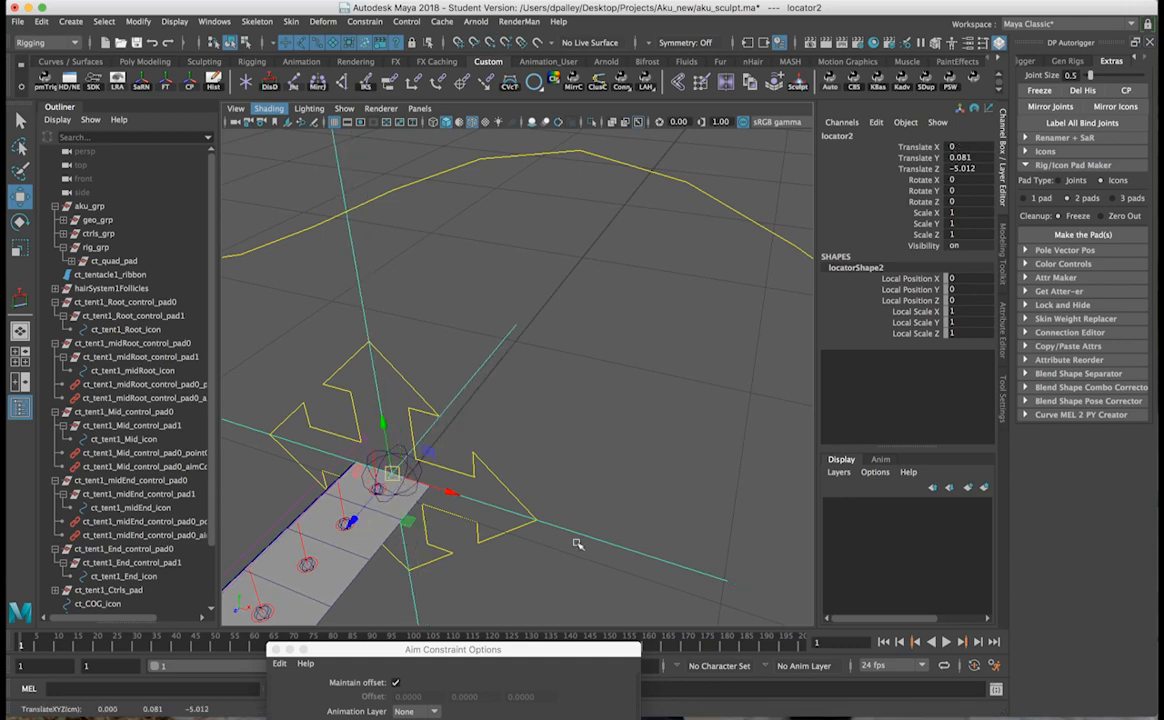
Centre locator1 sideways on the ribbon's root edge, at Translate X 0.
right_click_drag(577, 543, 454, 518, "alt")
left_click_drag(454, 518, 587, 432, "alt")
left_click_drag(452, 524, 448, 528)
right_click_drag(517, 529, 568, 530, "alt")
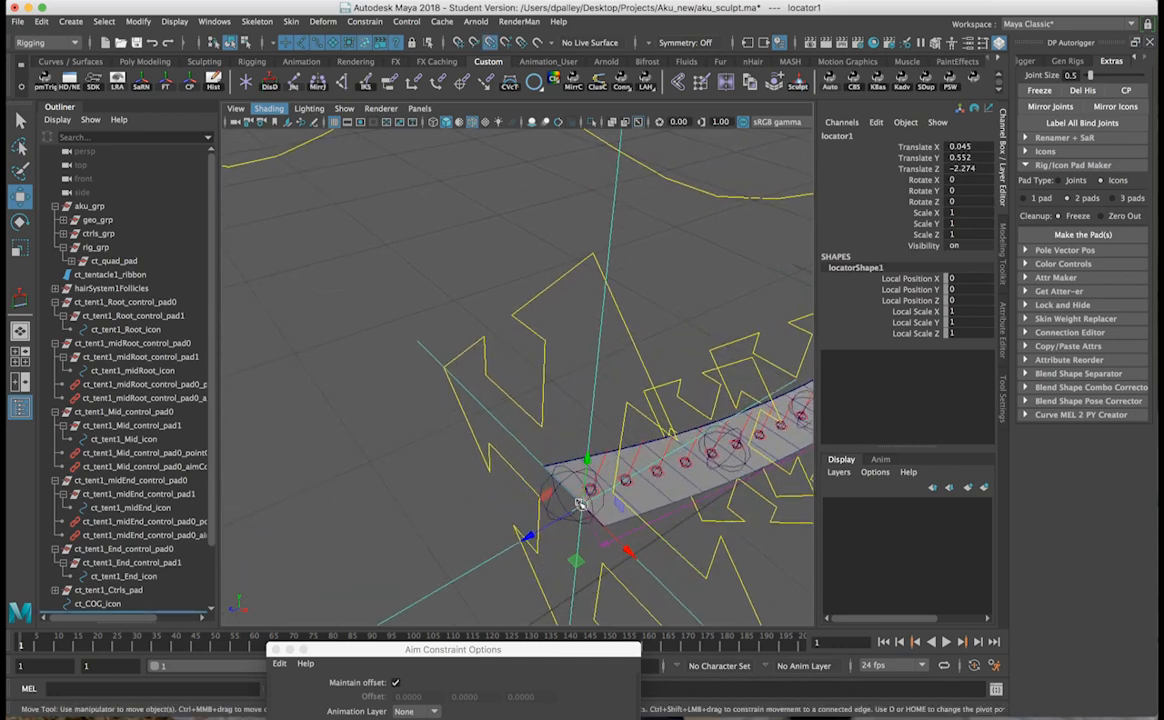
left_click_drag(578, 502, 574, 496)
right_click_drag(591, 497, 454, 468, "alt")
left_click_drag(454, 468, 575, 462, "alt")
Rename locator1 as ct_tent1_bendRoot_loc and locator2 as ct_tent1_bendEnd_loc.
scroll(117, 510, "down", 3)
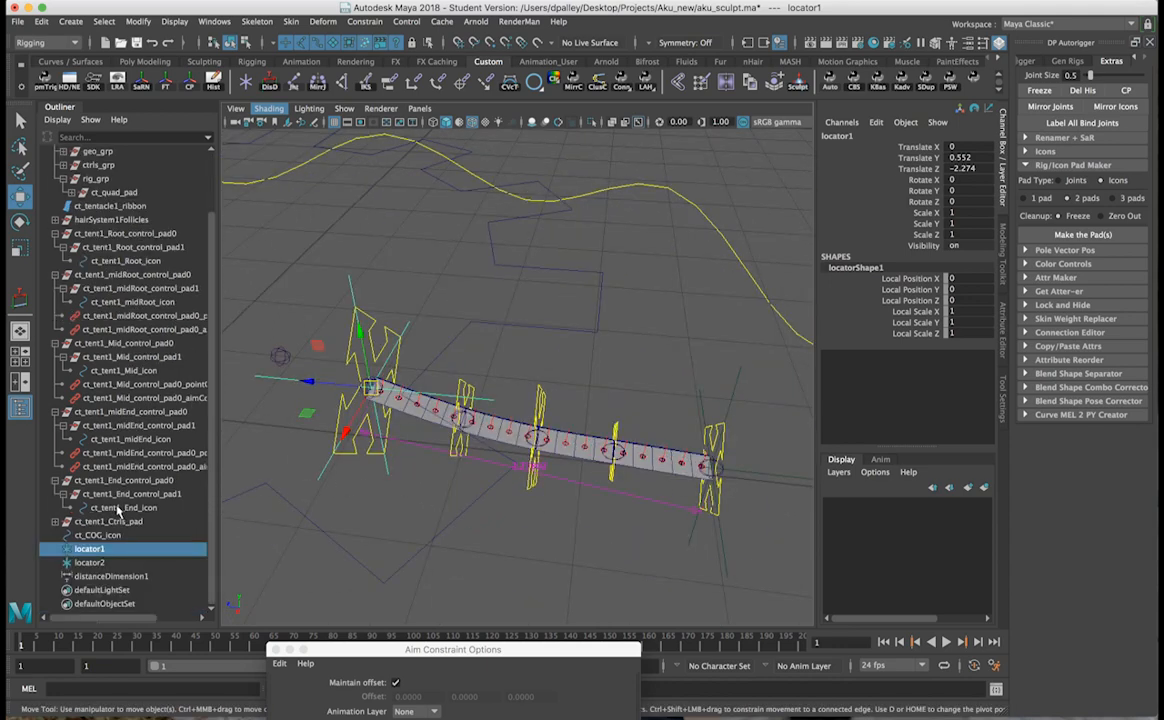
double_click(90, 549)
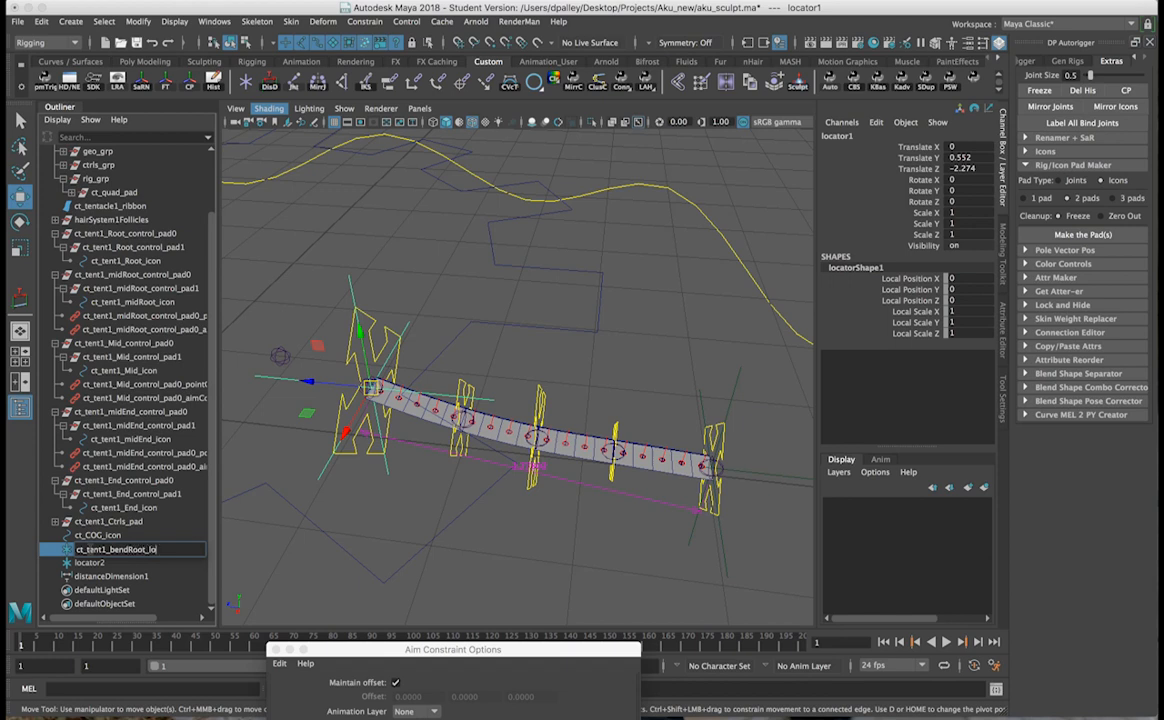
key("Return")
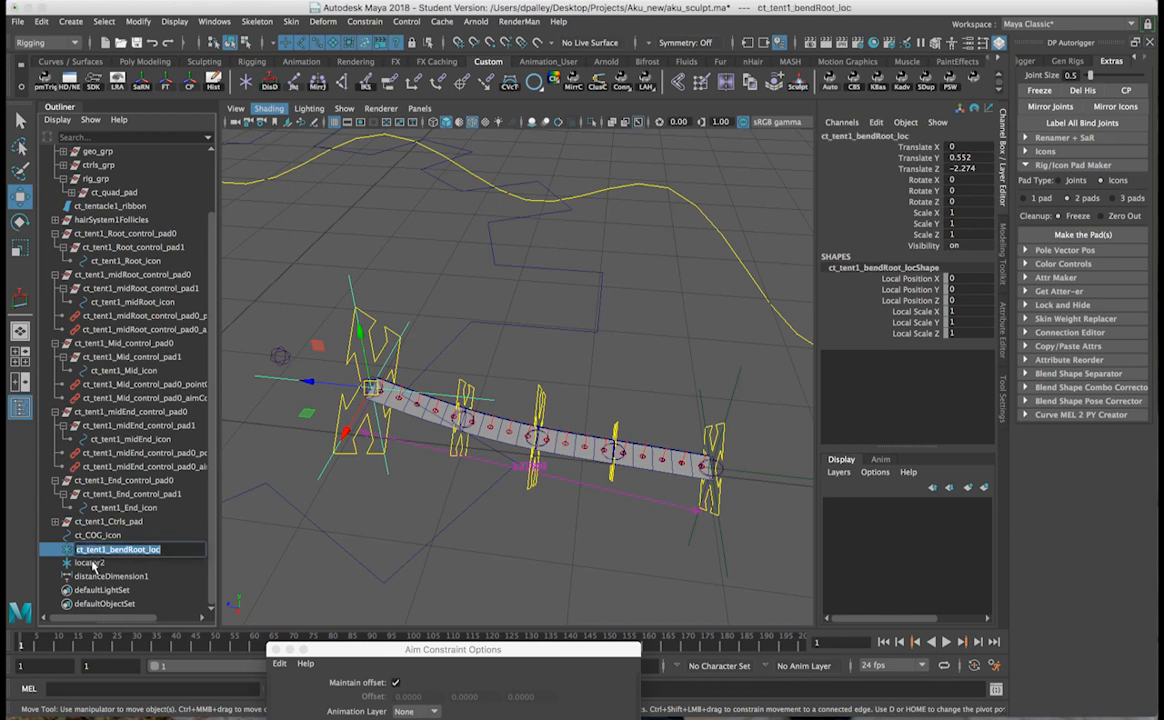
double_click(89, 562)
type("ct_tent1_bendRoot_loc")
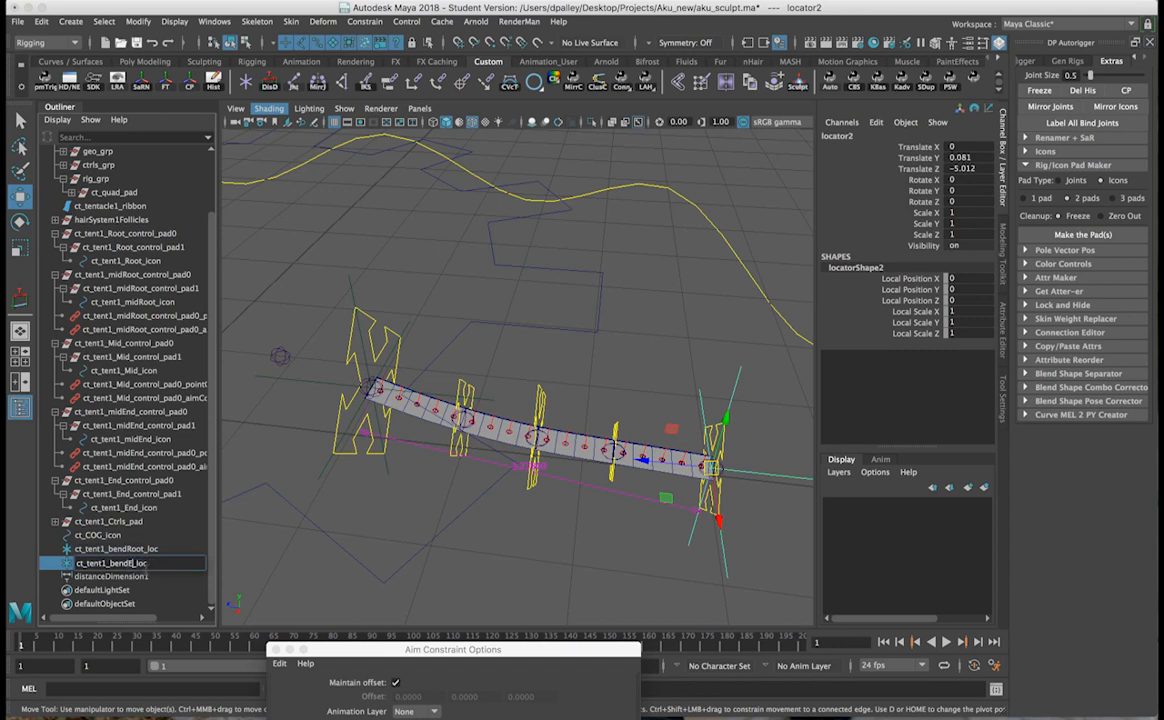
key("Return")
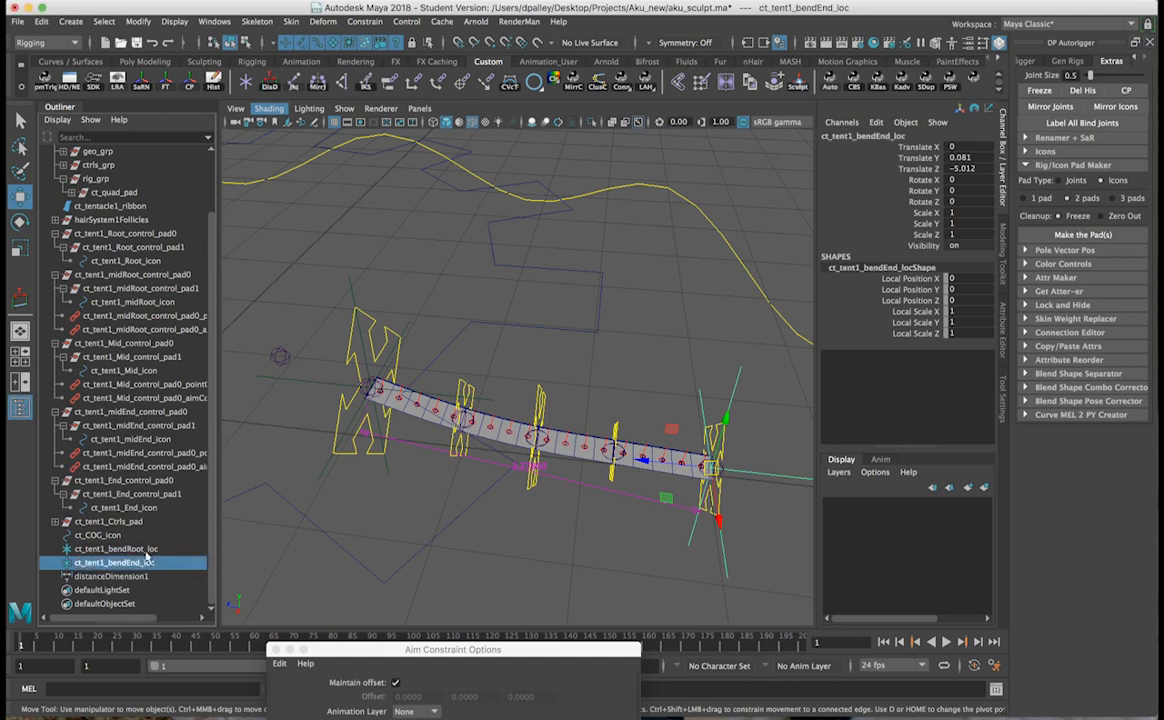
Rename distanceDimension1 as ct_tent1_bend_distanceDimension and clear the selection.
double_click(112, 577)
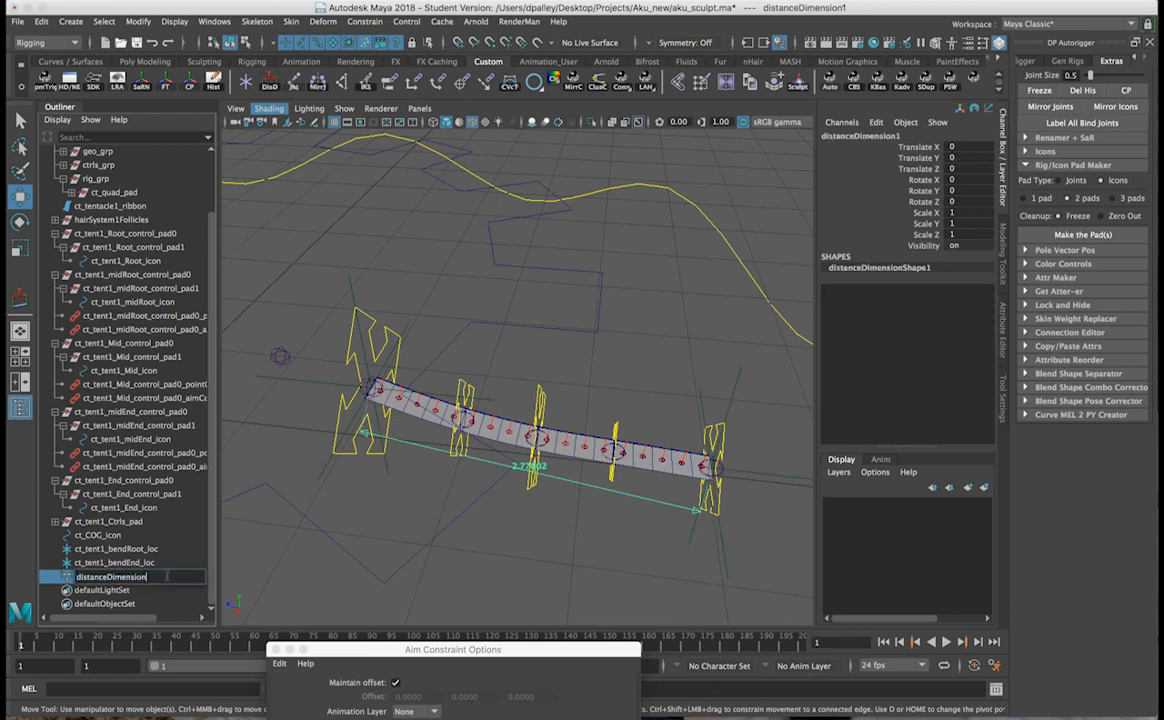
type("ct_tent1_bend_")
key("Return")
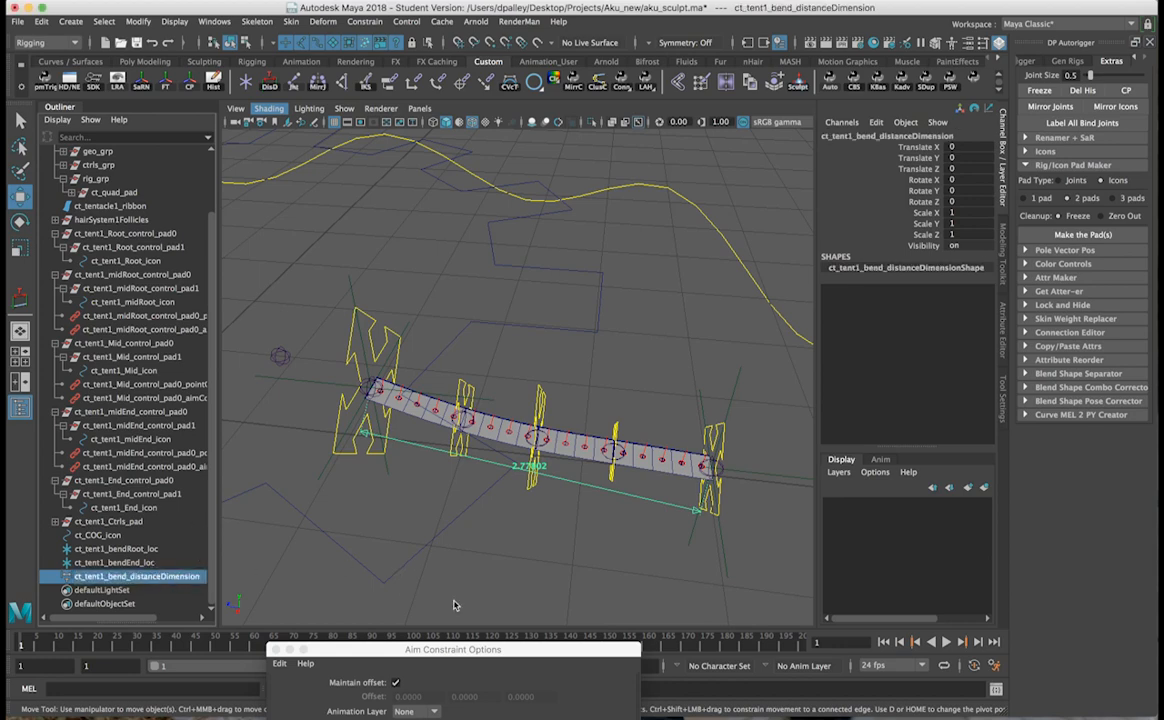
left_click(432, 609)
Parent constrain ct_tent1_bendRoot_loc to ct_tent1_Root_icon.
left_click_drag(559, 538, 299, 344, "alt")
left_click(401, 258)
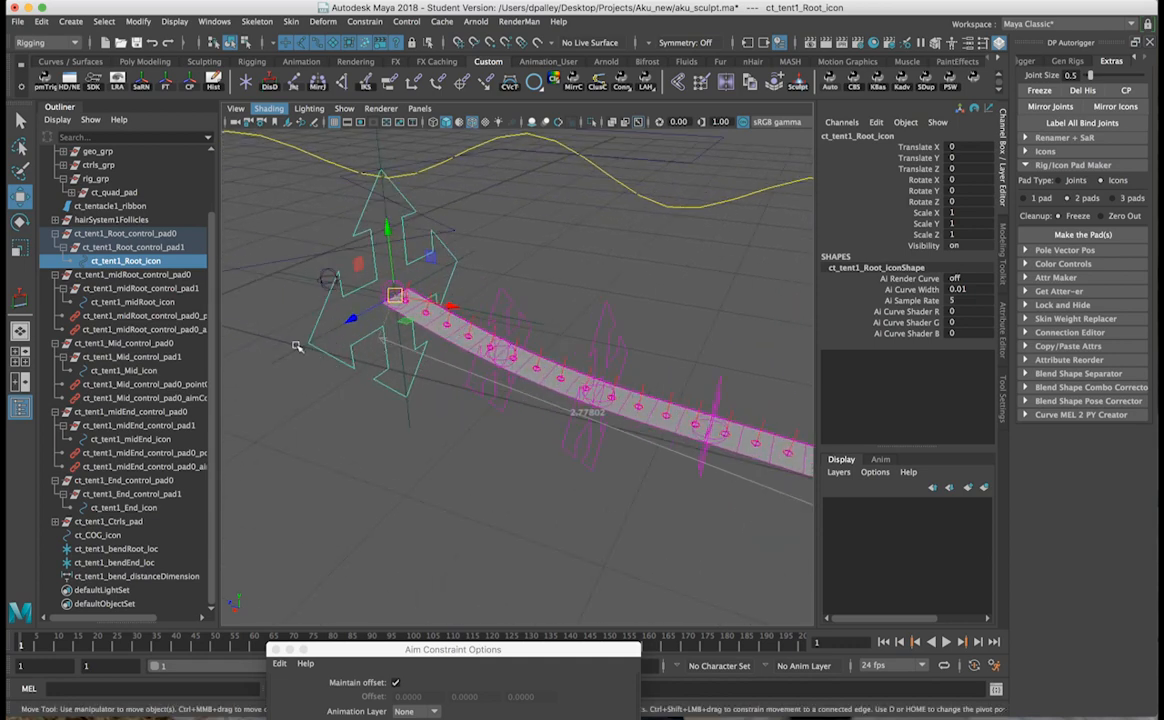
left_click(268, 318)
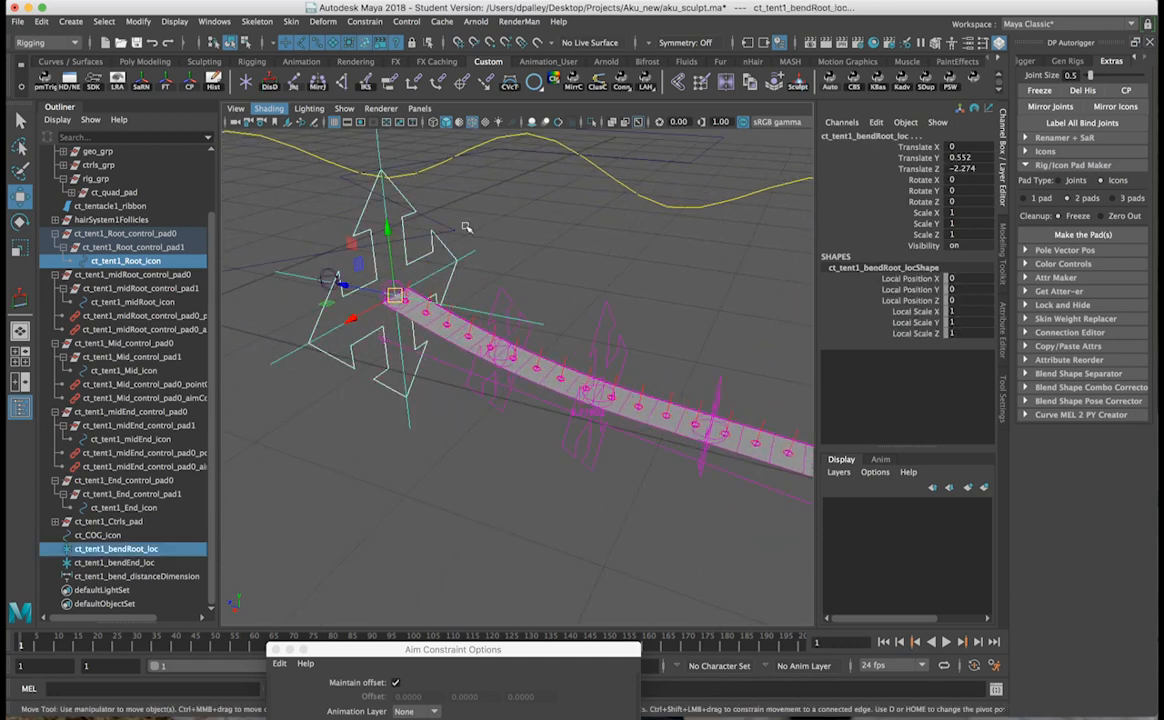
left_click(364, 21)
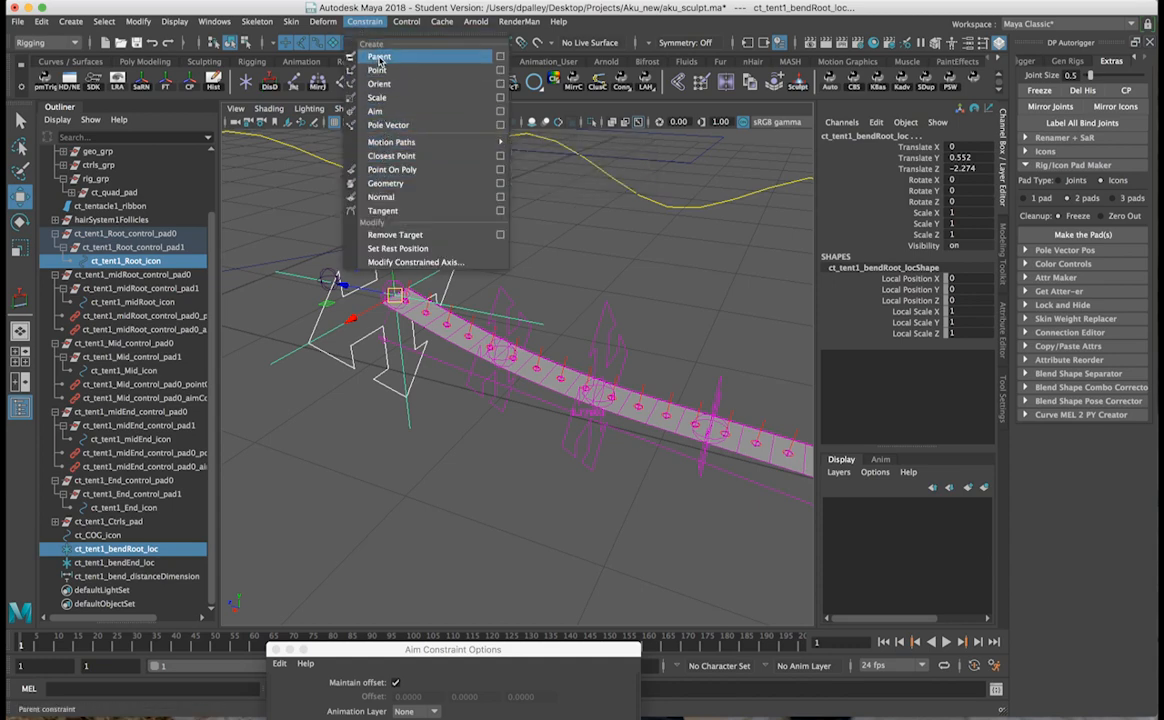
left_click(378, 58)
Parent constrain ct_tent1_bendEnd_loc to ct_tent1_End_icon.
left_click_drag(616, 418, 516, 345, "alt")
left_click(520, 343)
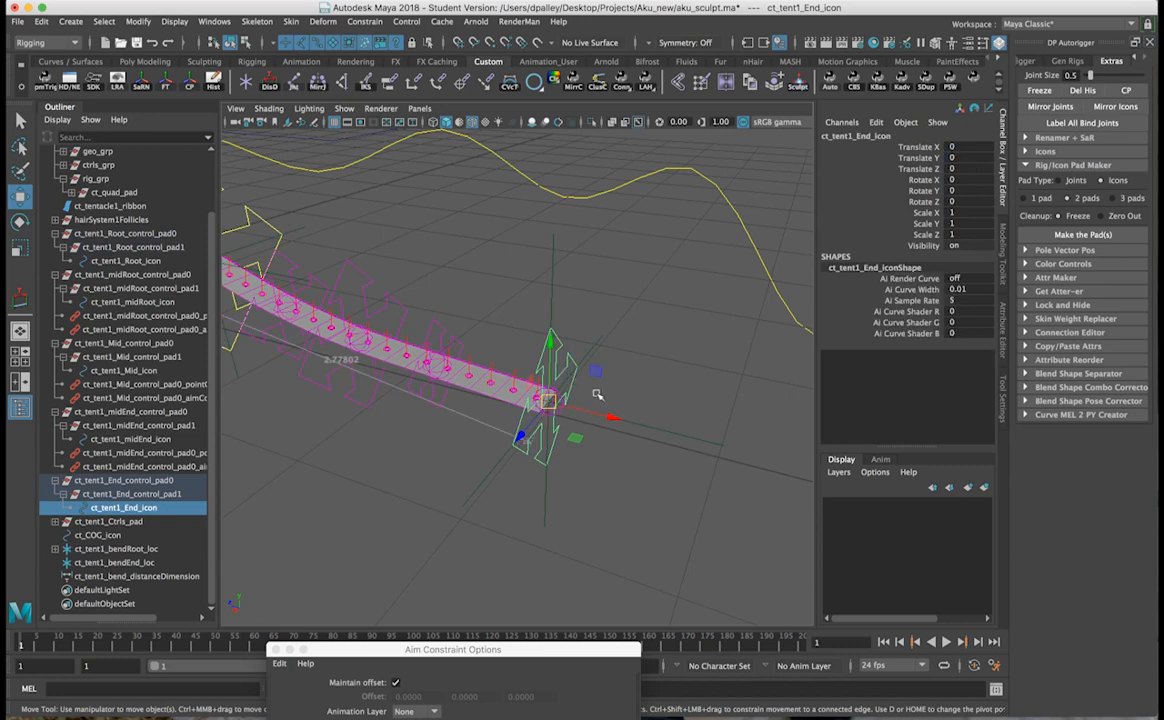
left_click(662, 466, "shift")
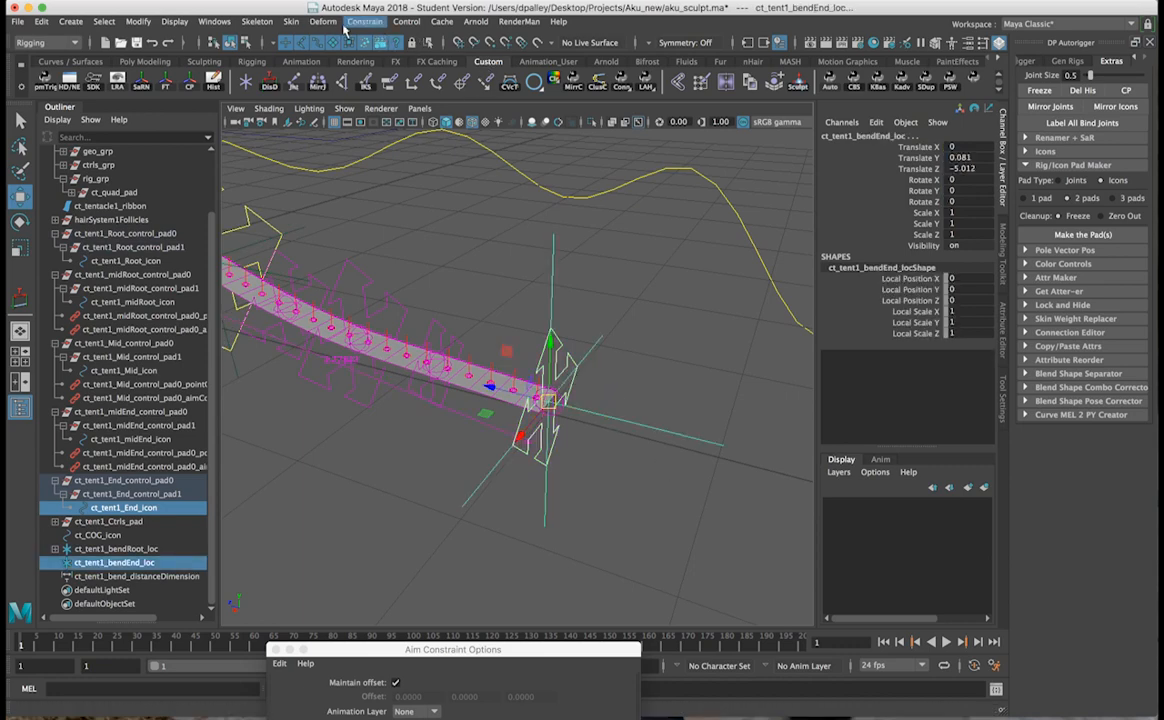
left_click(348, 82)
Test the distance measurement by moving ct_tent1_End_icon outward about 2.067 and inward about -0.671 in Translate X, undoing both moves.
left_click_drag(570, 360, 757, 369, "alt")
left_click(497, 382, "ctrl")
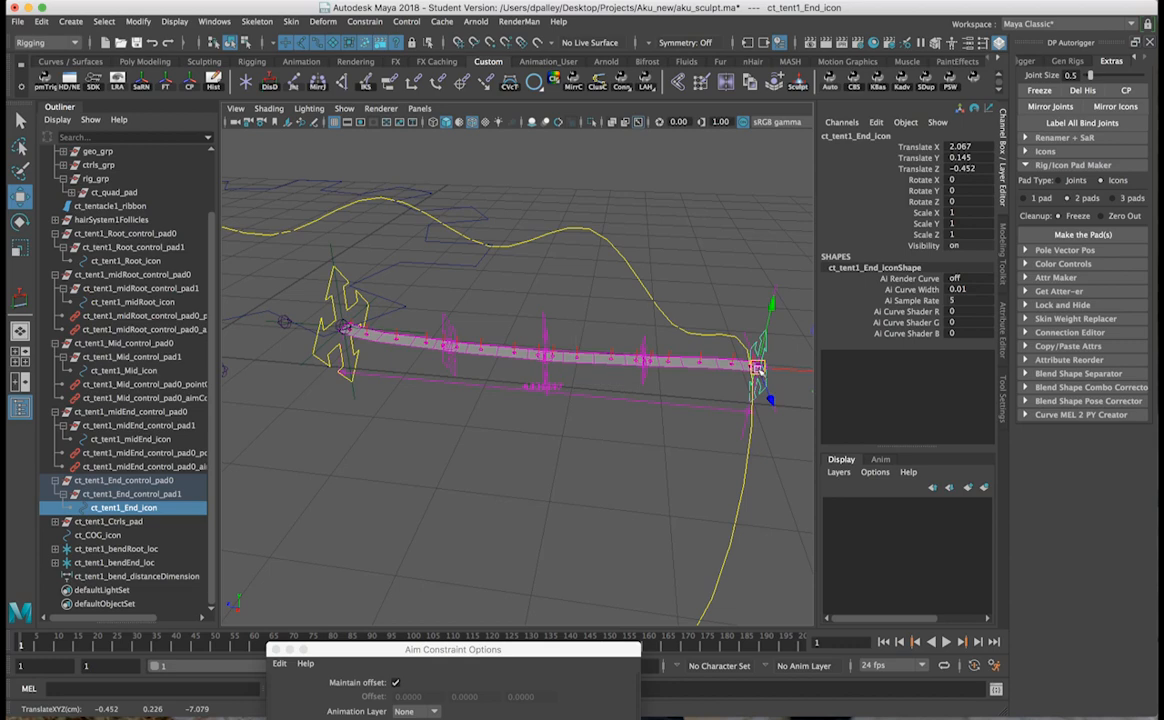
key("ctrl+z")
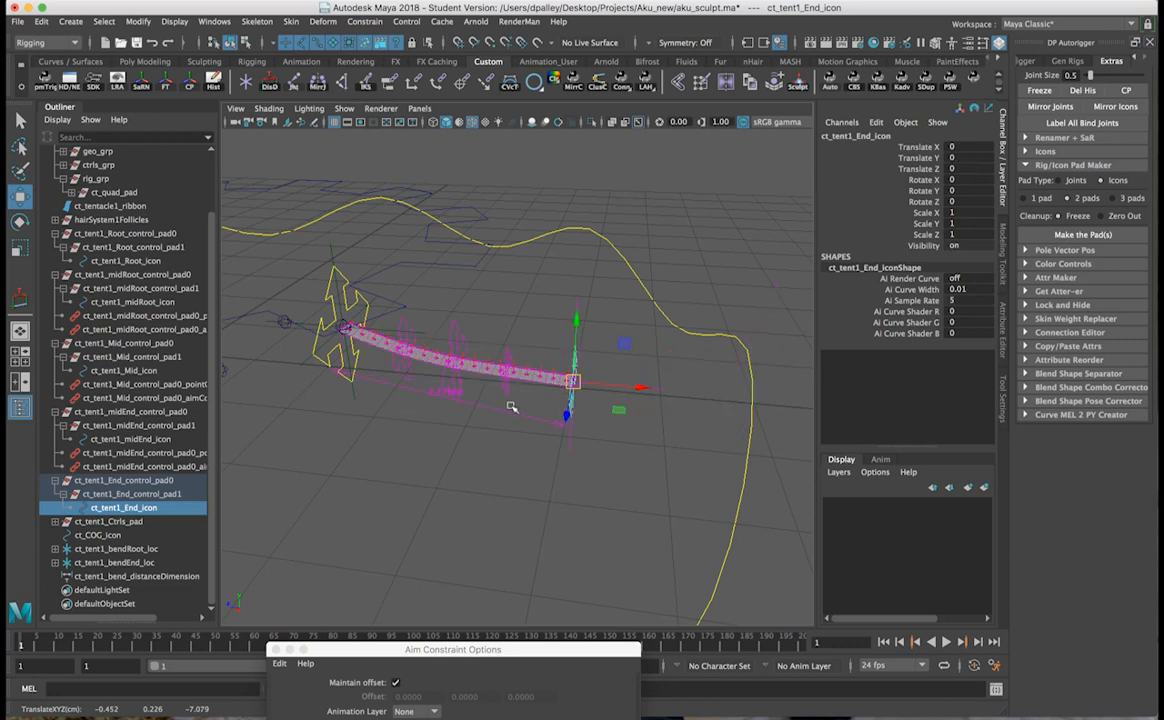
left_click_drag(540, 378, 518, 337, "alt")
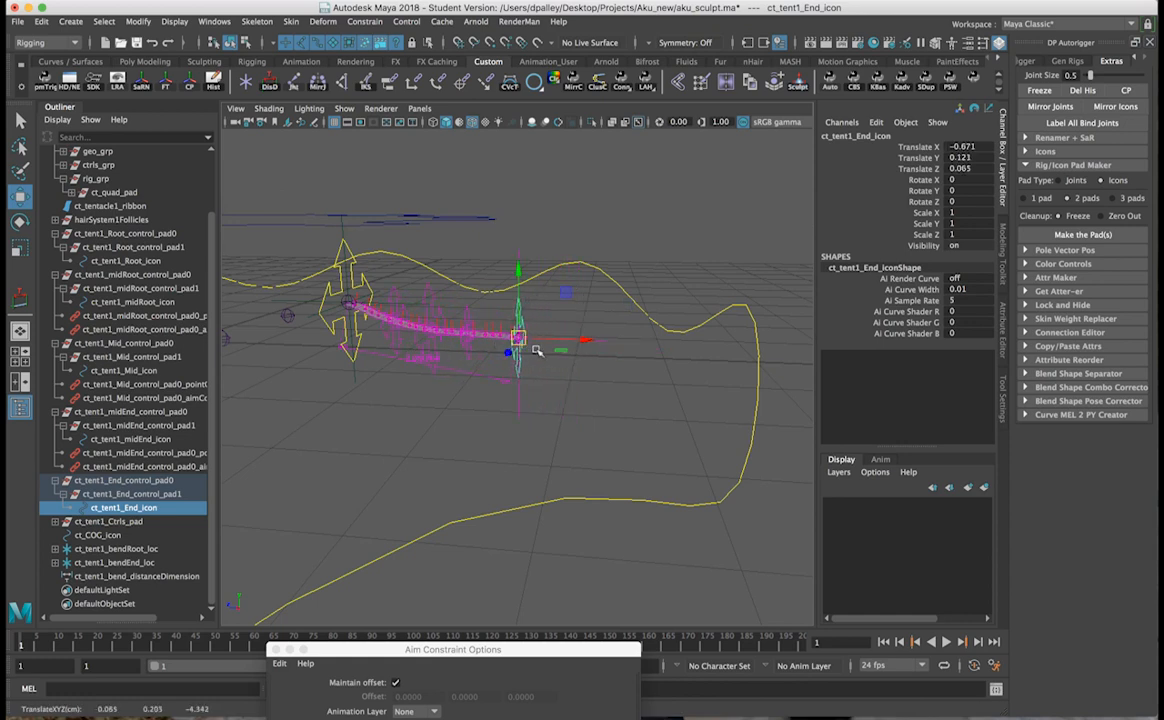
key("ctrl+z")
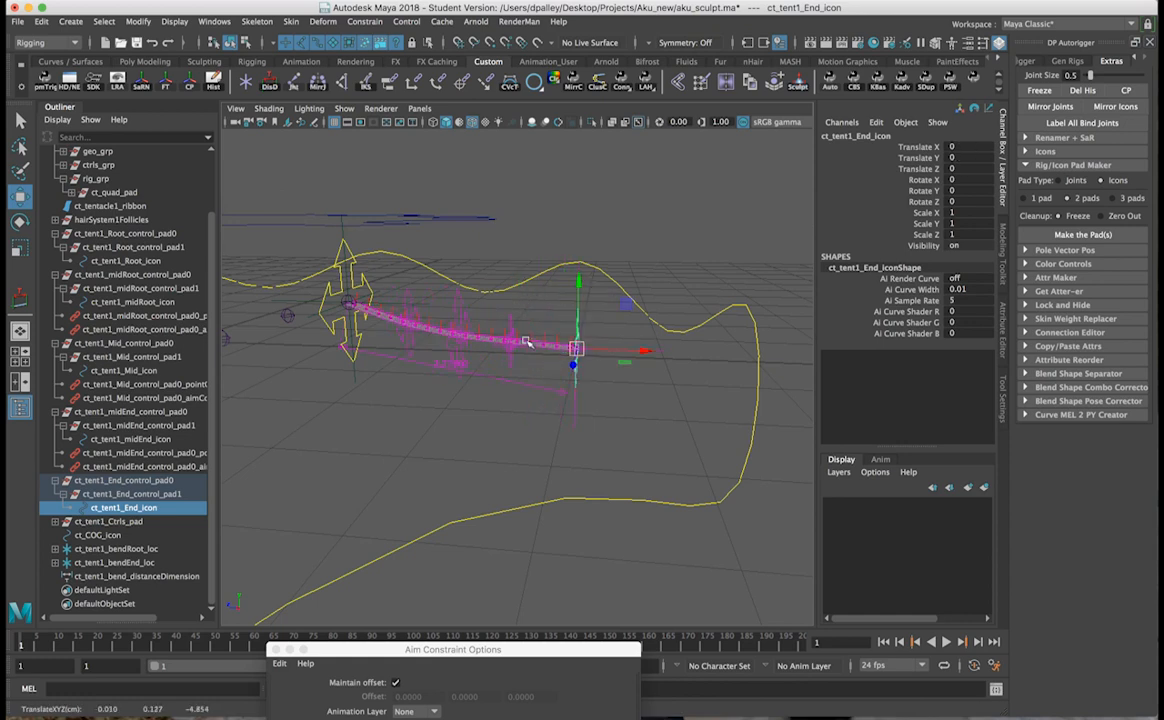
Try raising ct_tent1_Mid_control_pad1 above the ribbon, undo the move and clear the selection.
left_click(120, 370)
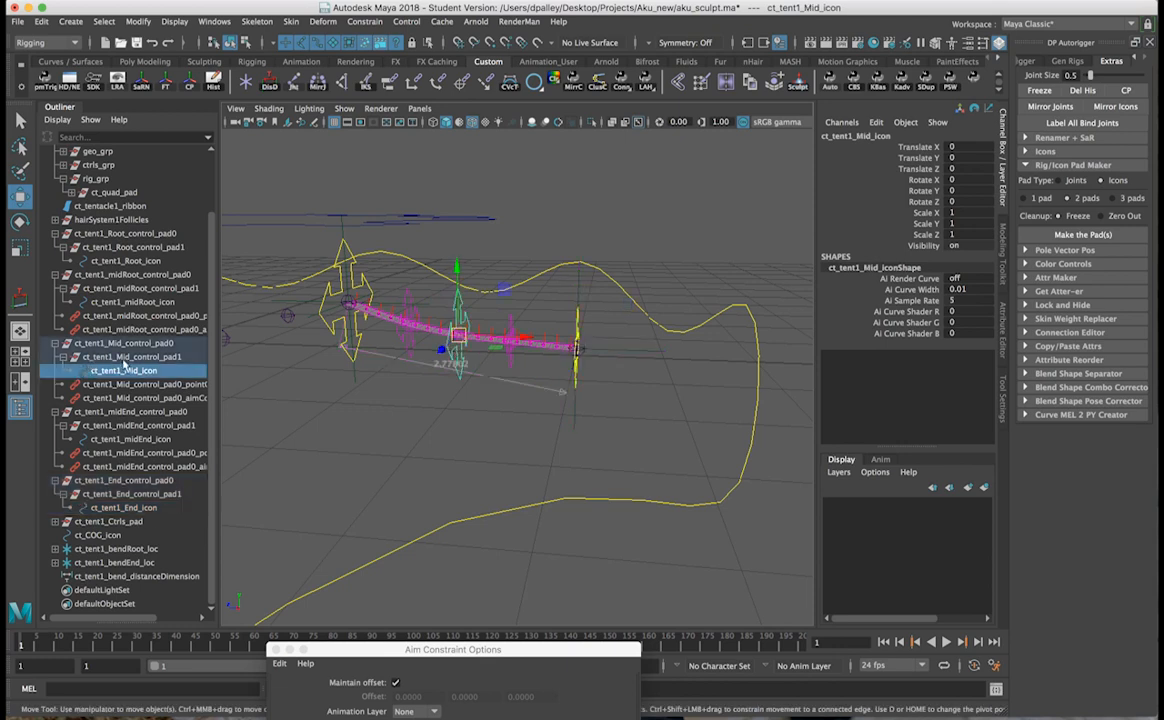
left_click(120, 357)
left_click_drag(456, 277, 470, 214)
key("ctrl+z")
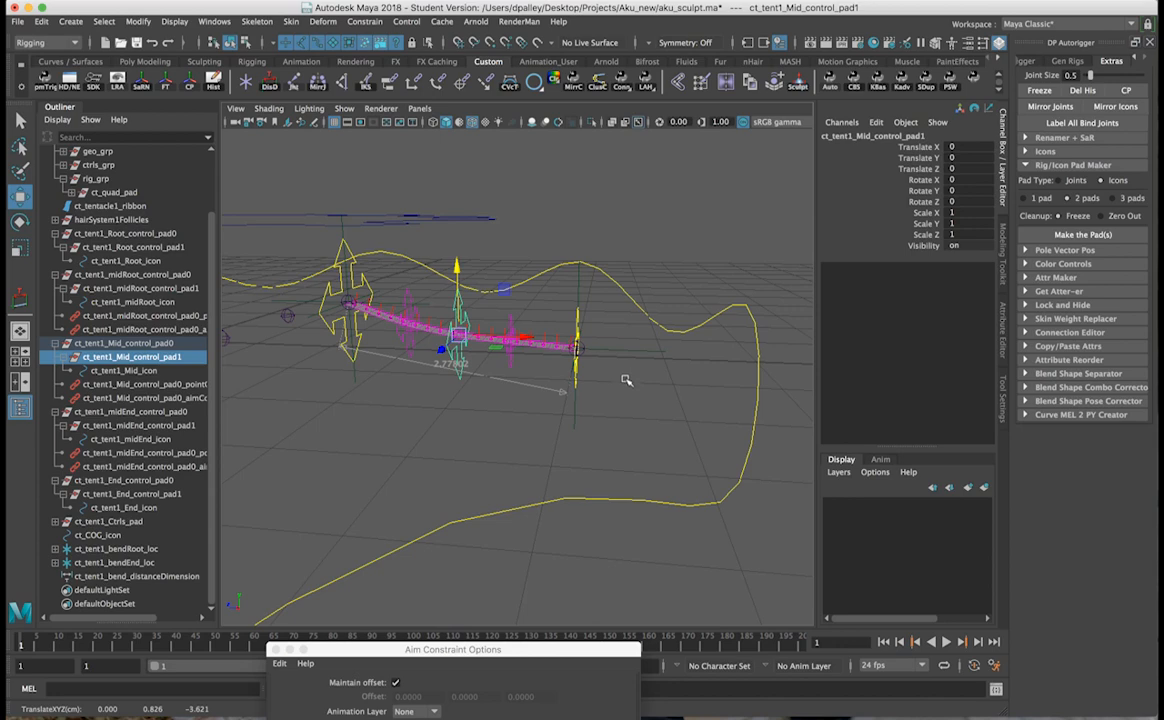
left_click_drag(623, 379, 563, 342, "alt")
left_click_drag(658, 350, 632, 352, "alt")
left_click(621, 364)
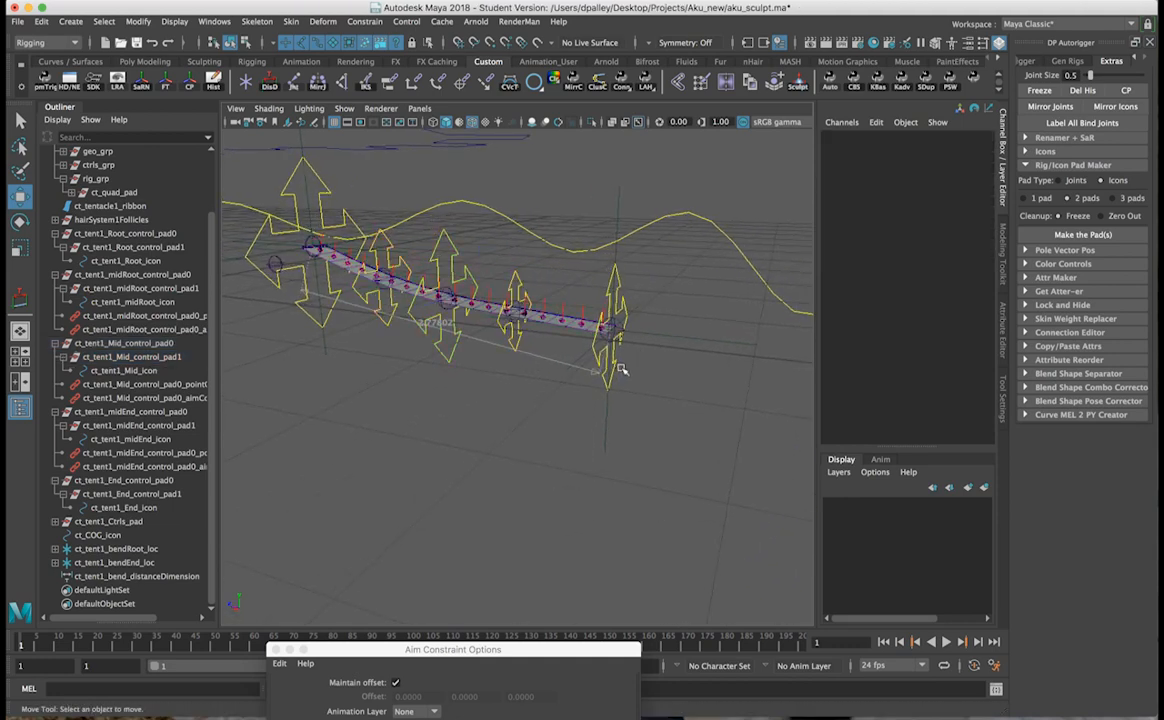
Close the Aim Constraint options and the DP Autorigger panel.
left_click(616, 362)
mouse_move(620, 368)
left_mouse_down("alt")
mouse_move(612, 374)
mouse_move(650, 372)
mouse_move(600, 376)
left_mouse_up("alt")
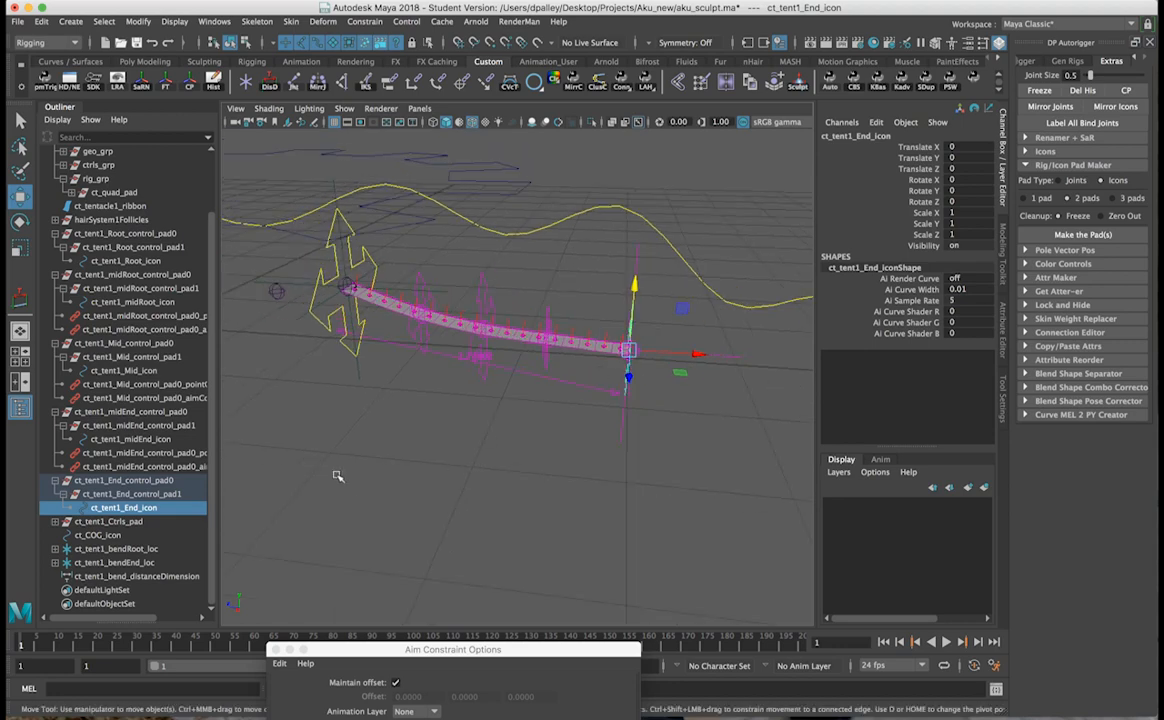
left_click(256, 592)
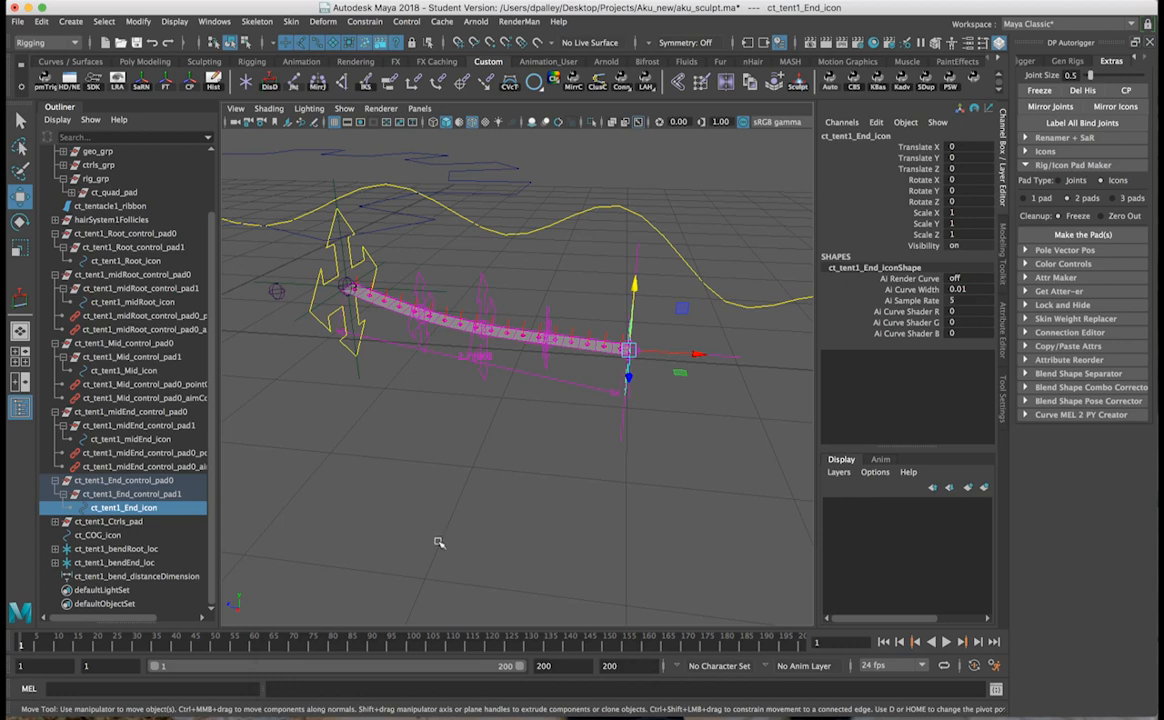
left_click(1150, 42)
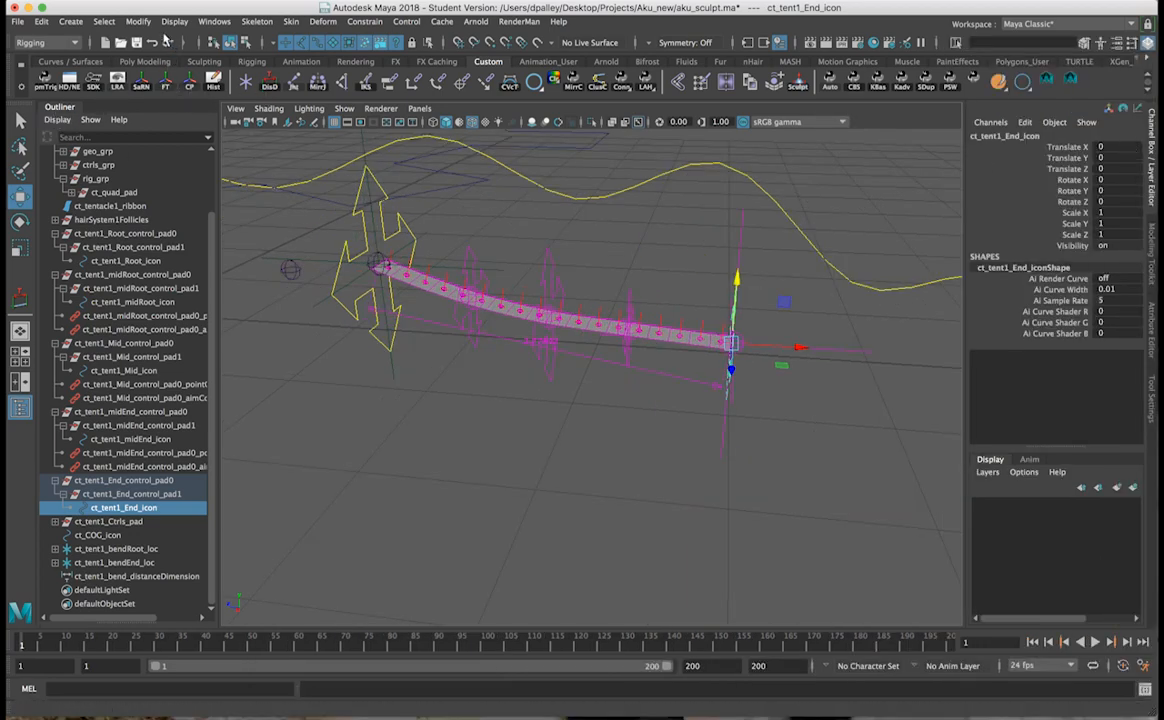
Open the Node Editor and move it clear of the tentacle.
left_click(214, 22)
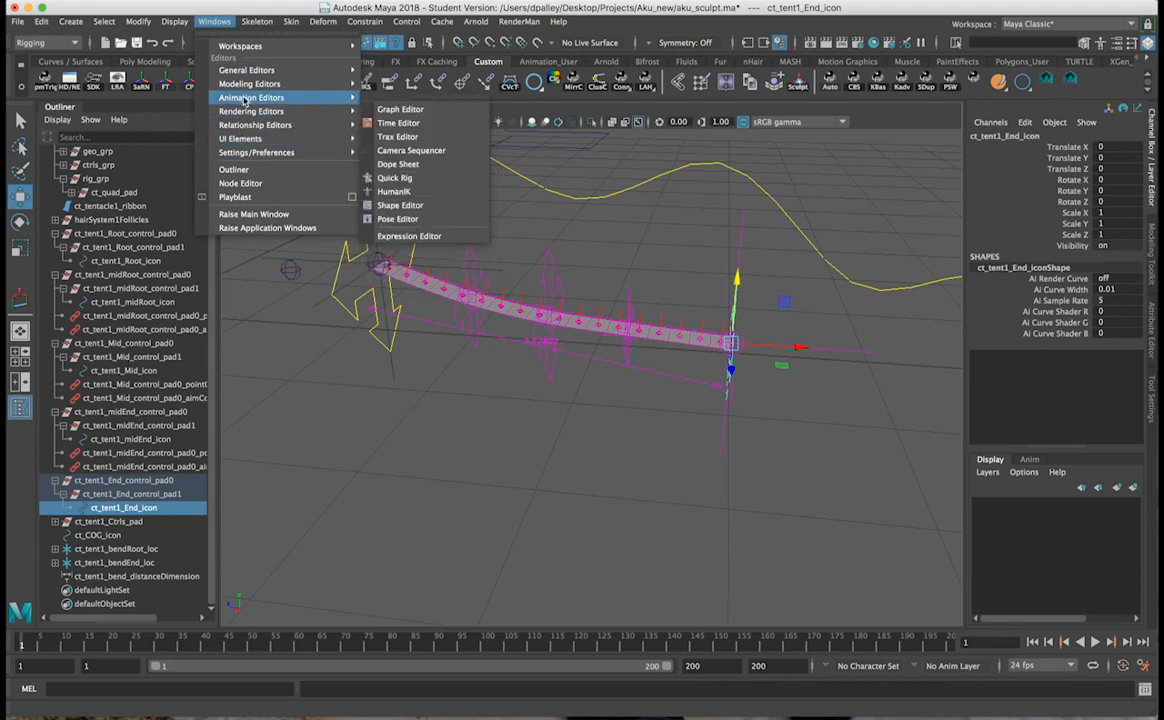
left_click(244, 184)
left_click_drag(464, 10, 986, 419)
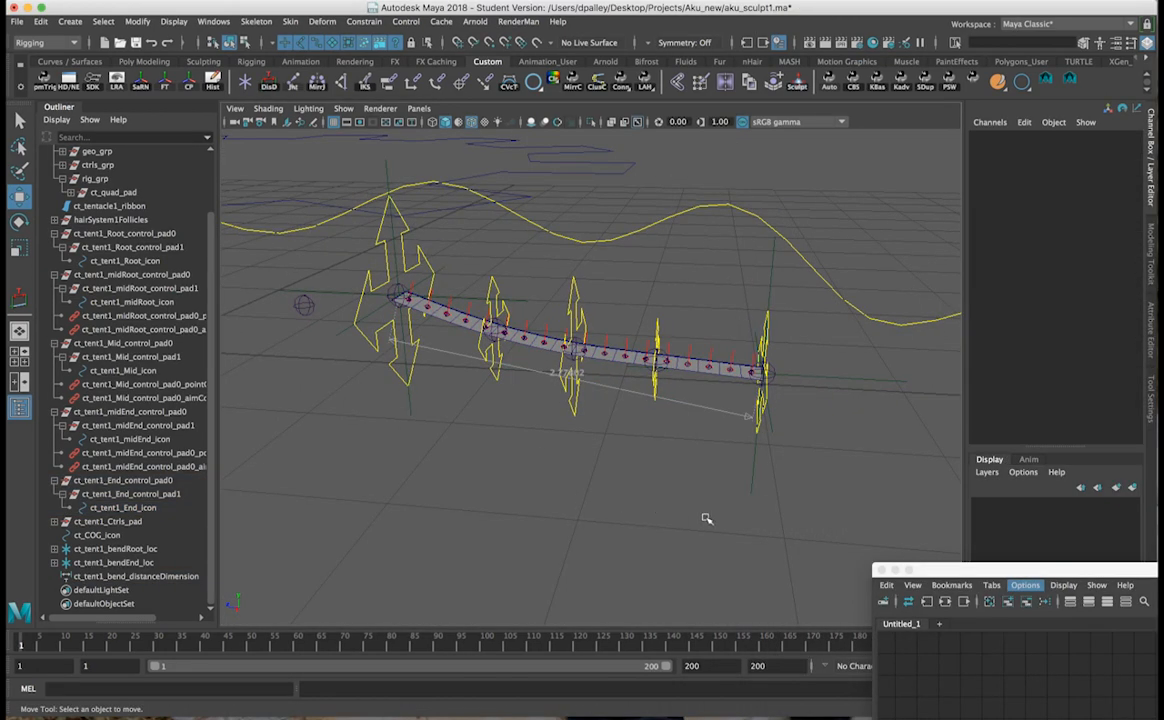
Add ct_tent1_bend_distanceDimensionShape, ct_tent1_Mid_control_pad1 and ct_moveAll_icon to the Node Editor graph.
left_click(150, 577)
key("Down")
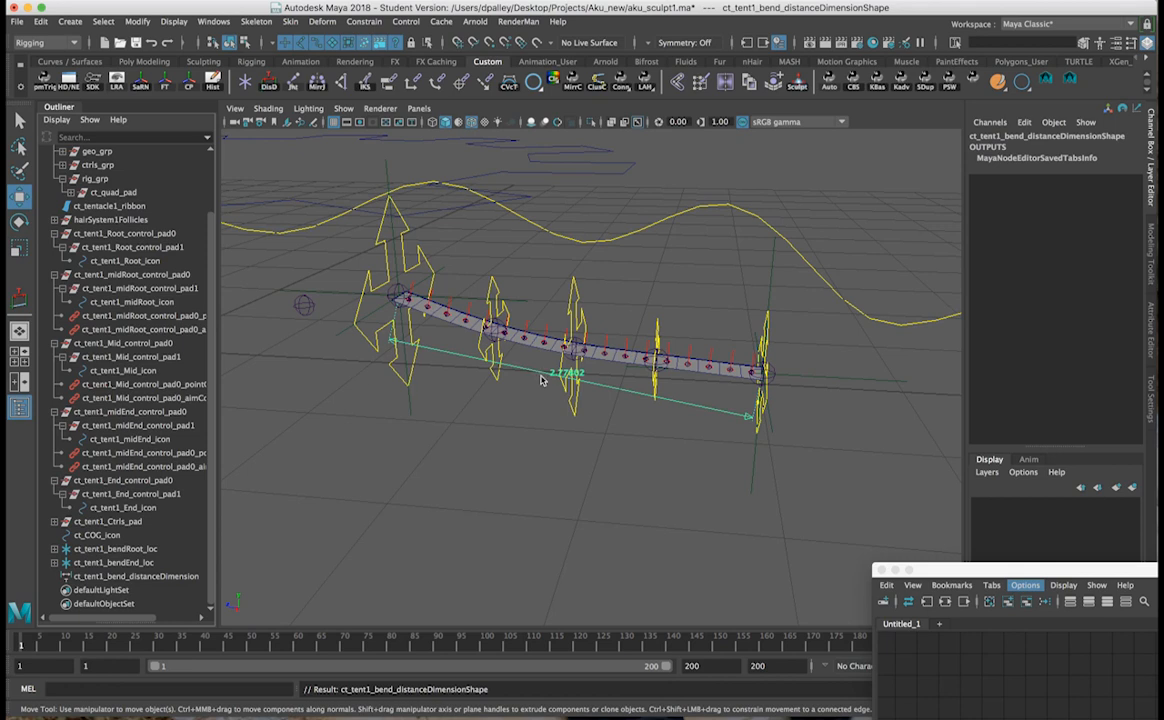
left_click(143, 360)
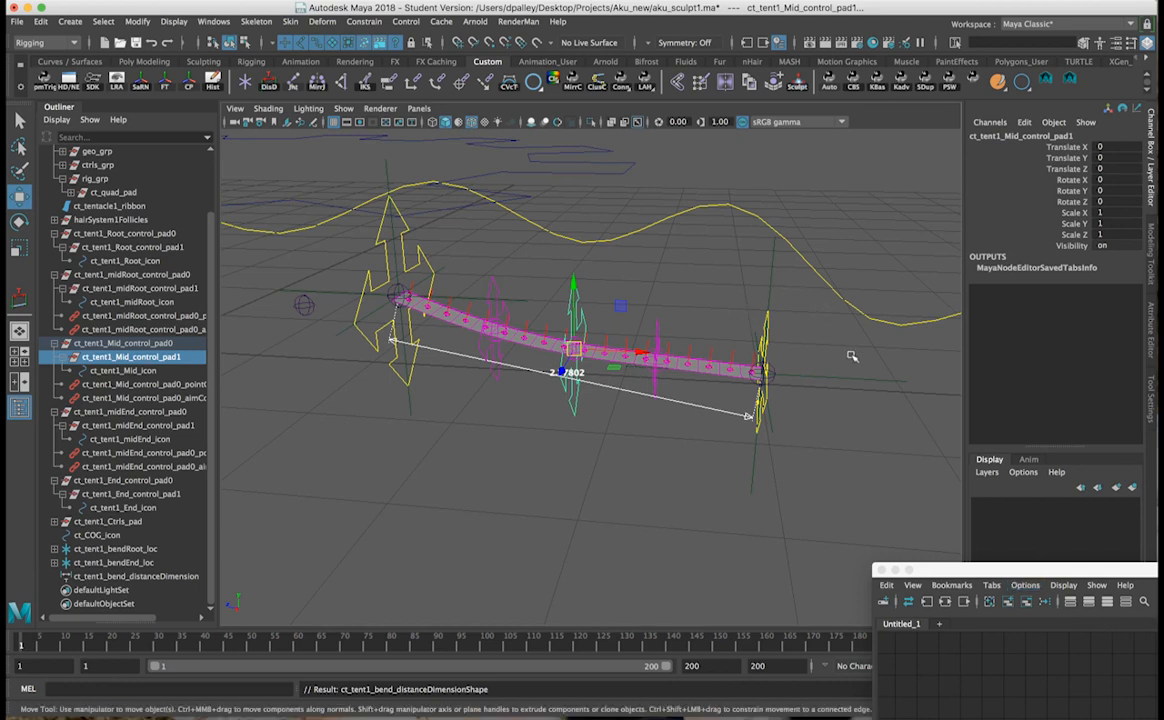
left_click_drag(849, 350, 861, 223, "shift")
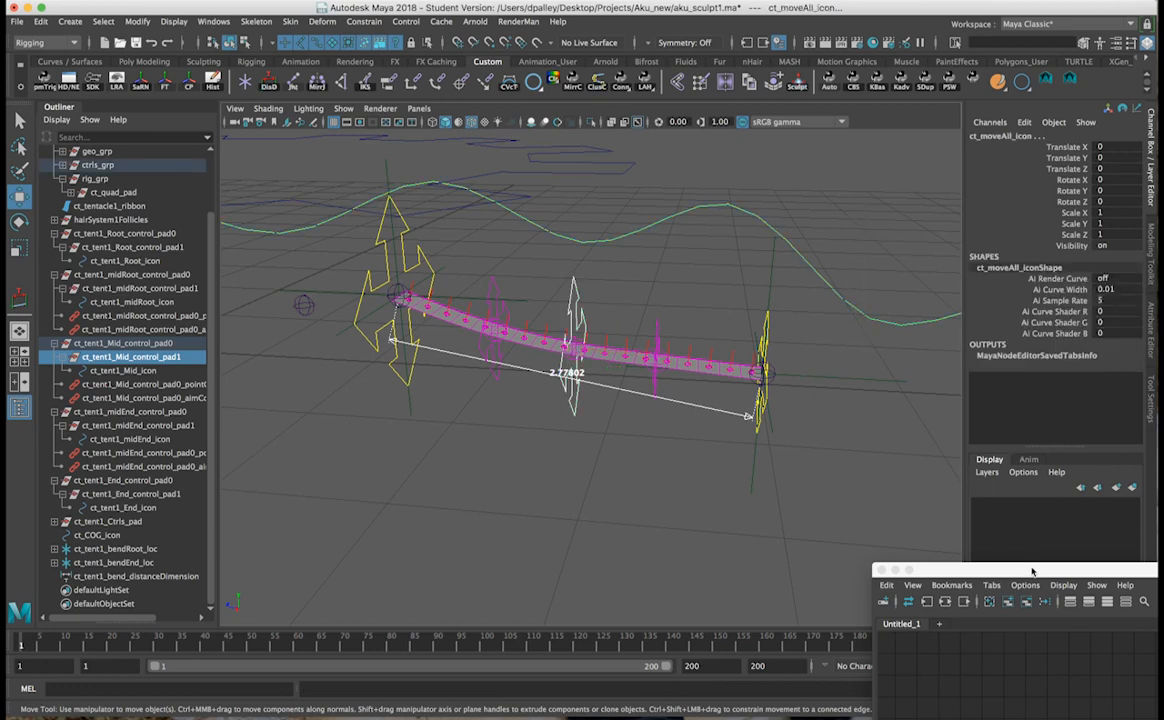
left_click_drag(1032, 571, 421, 96)
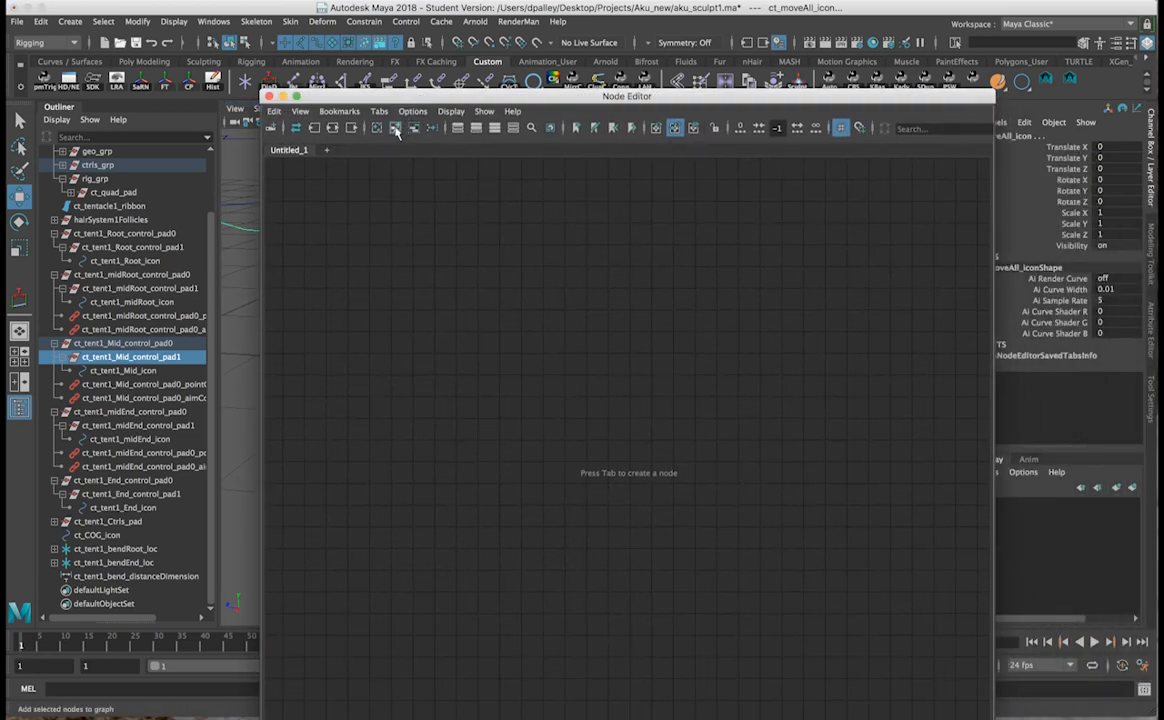
left_click(396, 128)
middle_click_drag(728, 546, 691, 488, "alt")
right_click_drag(691, 488, 683, 527, "alt")
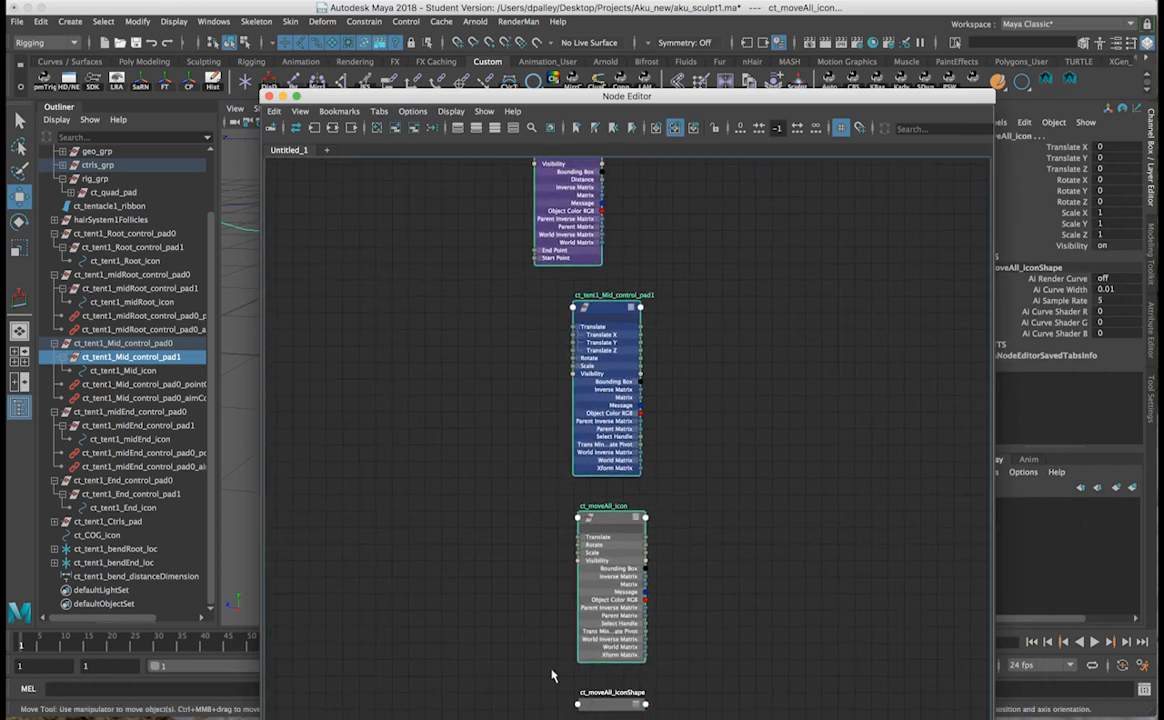
Remove the ct_moveAll_iconShape node from the graph, keeping the other three nodes.
left_click(605, 698)
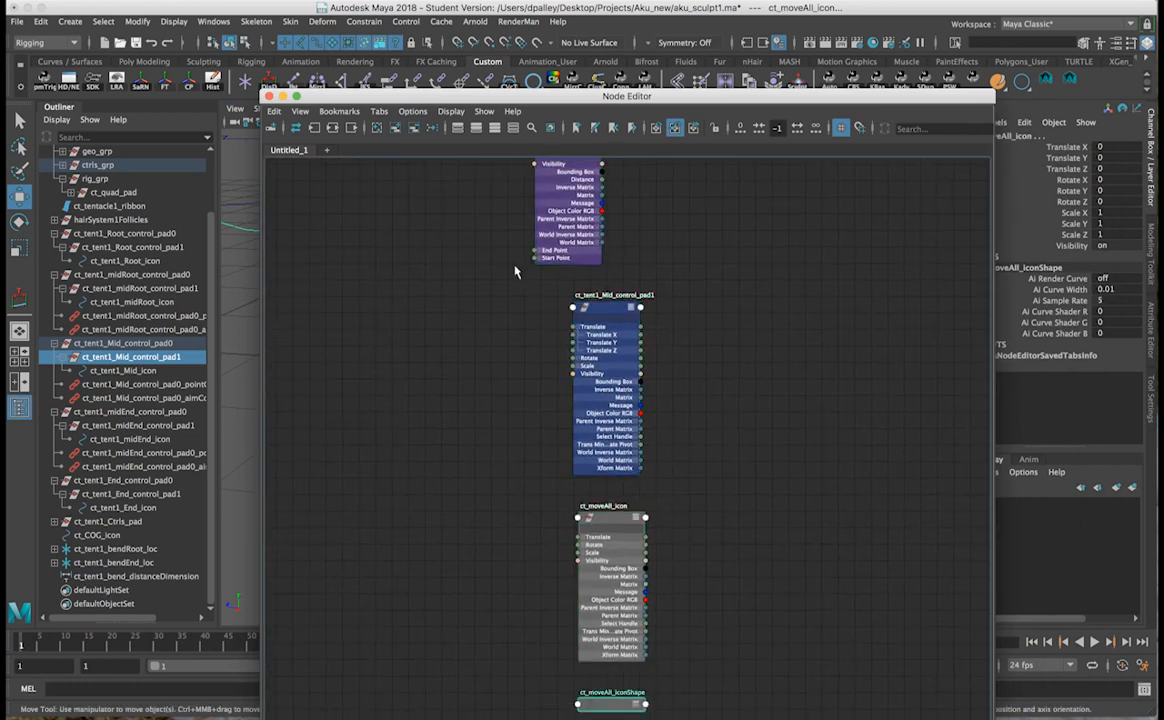
left_click(418, 133)
key("a")
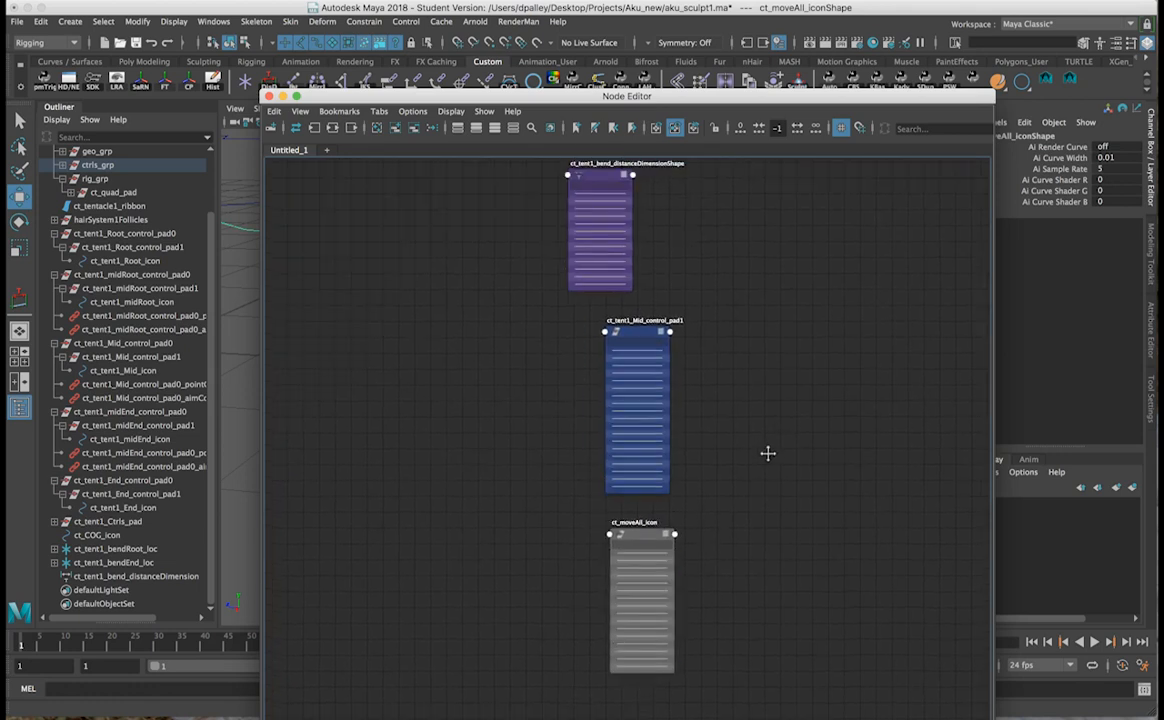
Arrange the graph with the distance node above ct_moveAll_icon on one side and ct_tent1_Mid_control_pad1 far across on the other.
left_click_drag(607, 181, 353, 253)
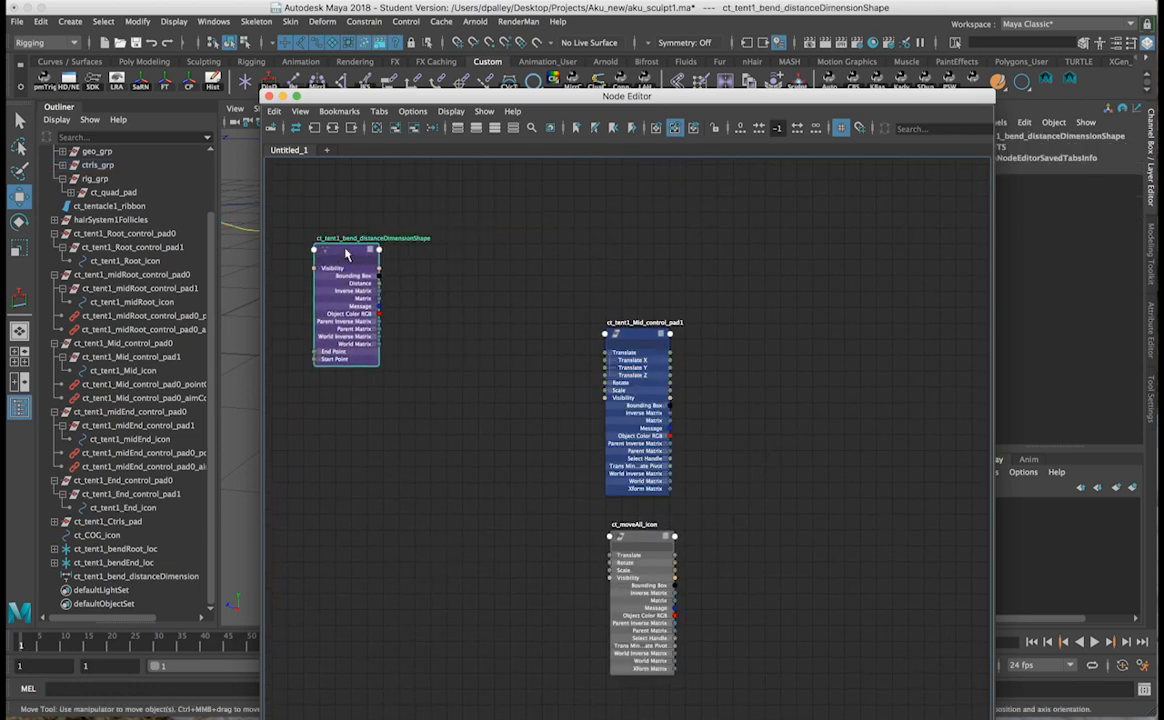
left_click_drag(640, 537, 365, 471)
left_click_drag(640, 333, 914, 336)
left_click(529, 337)
right_click_drag(529, 335, 532, 335, "alt")
middle_click_drag(539, 324, 556, 324, "alt")
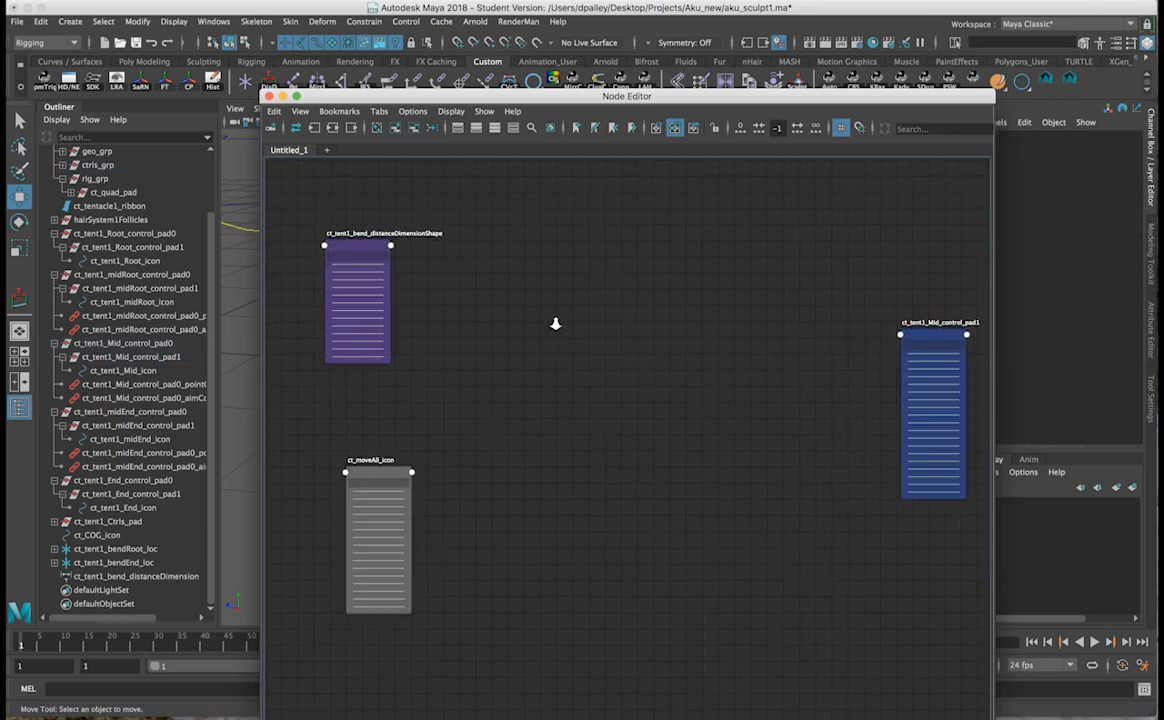
right_click_drag(556, 324, 556, 323, "alt")
Create a multiplyDivide node between the distance node and the middle control pad.
key("Tab")
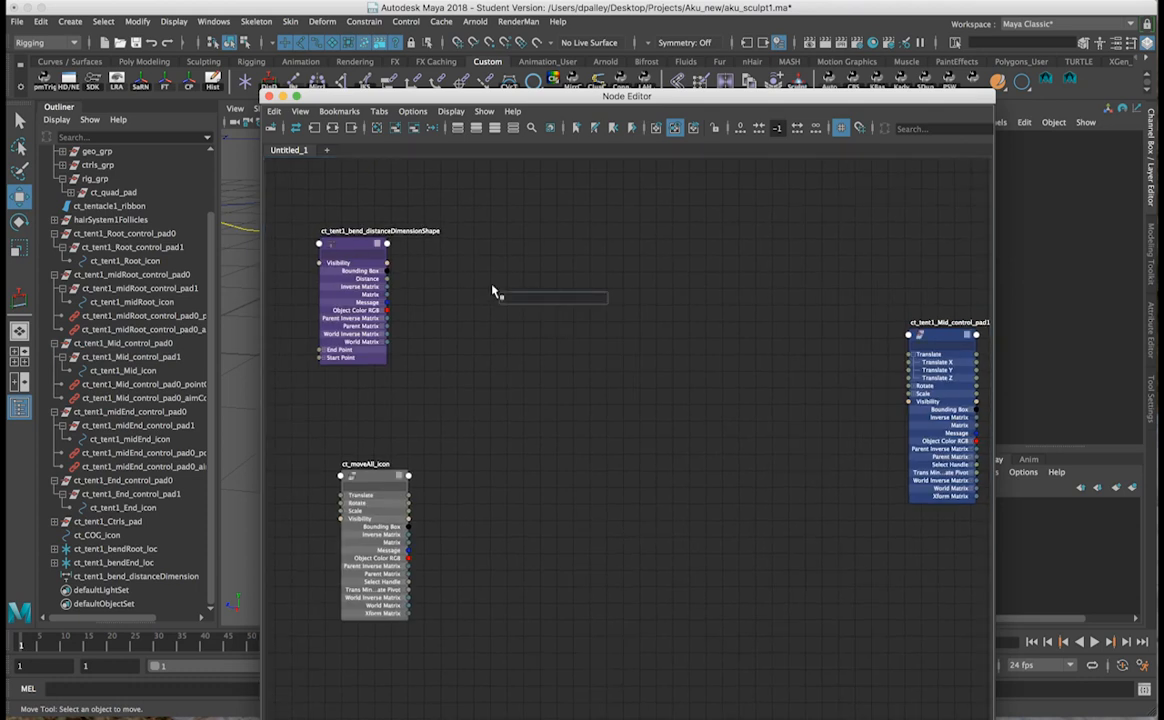
type("multipl")
key("Up")
key("Up")
key("Up")
key("Up")
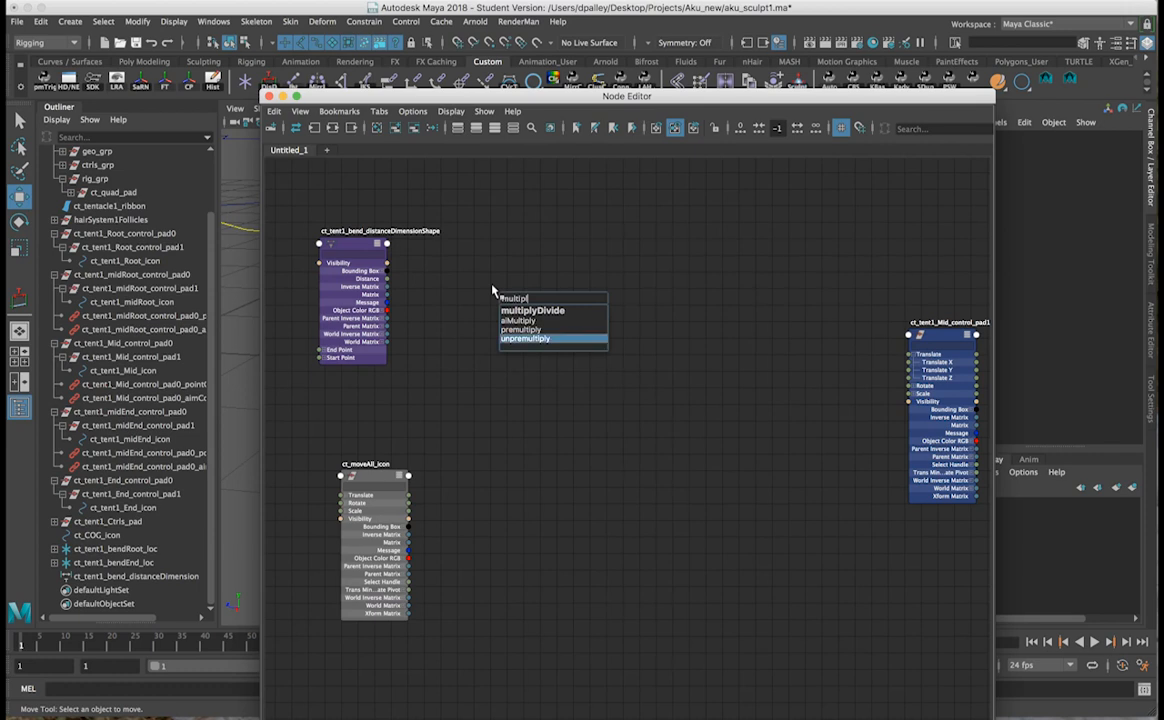
key("Return")
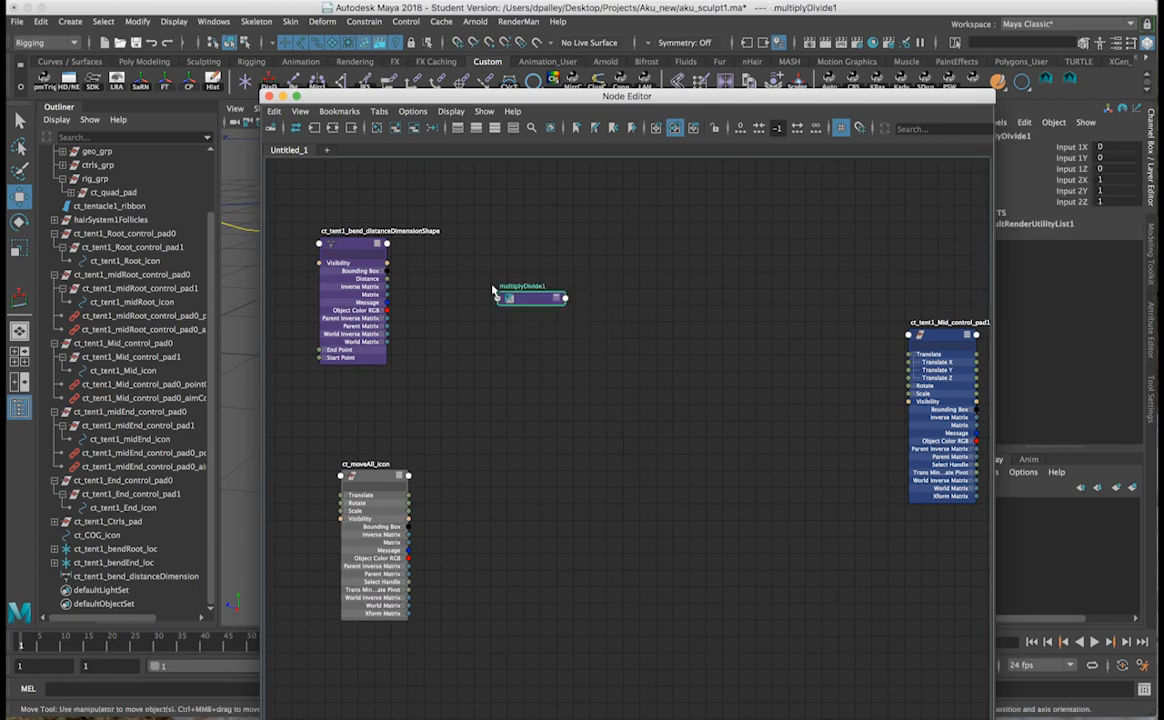
Connect ct_moveAll_icon's Scale X to Input 2X of the multiplyDivide node.
left_click(556, 300)
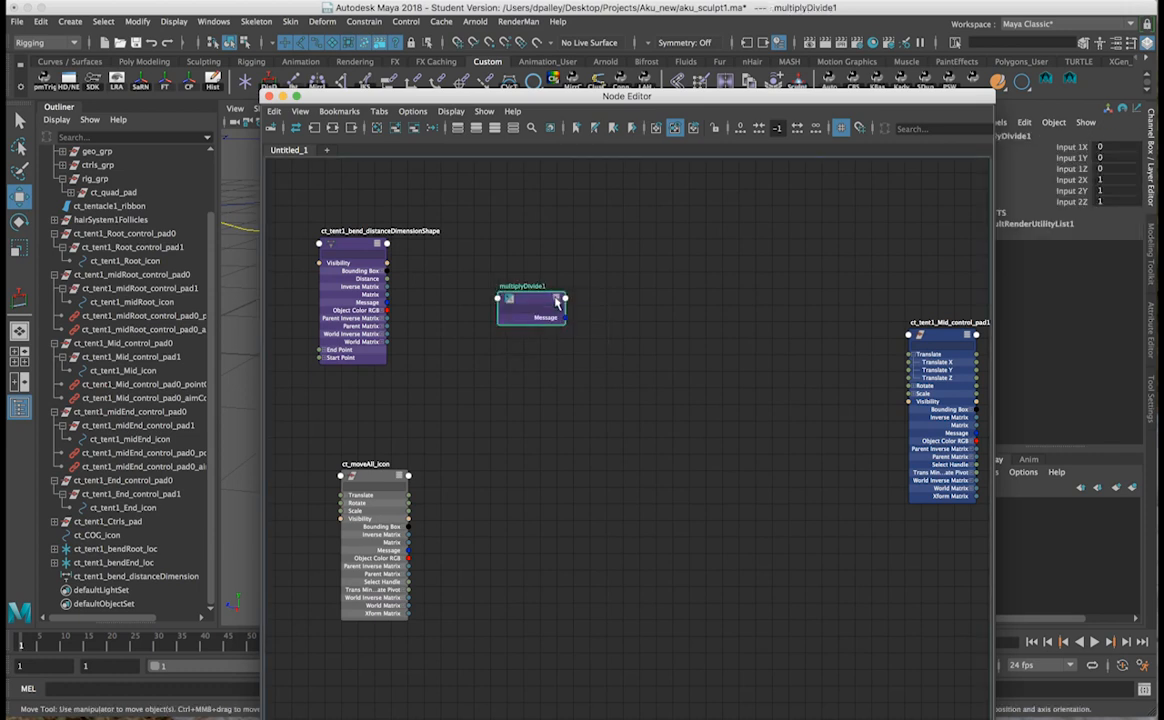
left_click(557, 299)
left_click(502, 349)
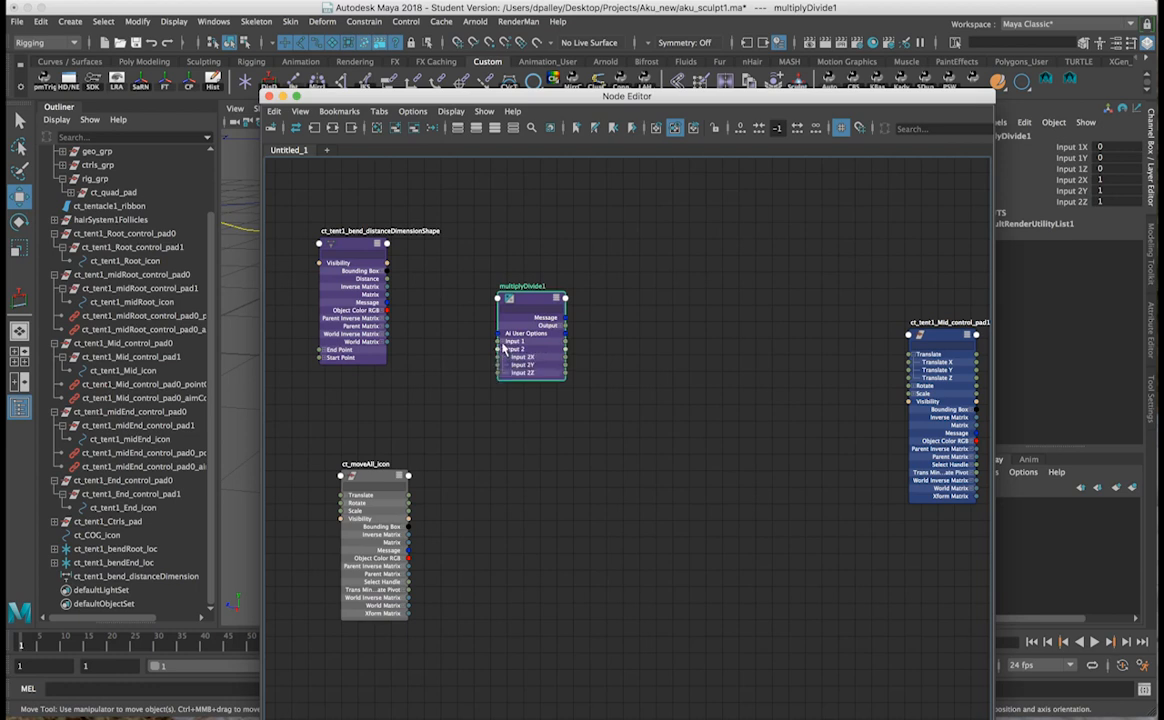
left_click(502, 342)
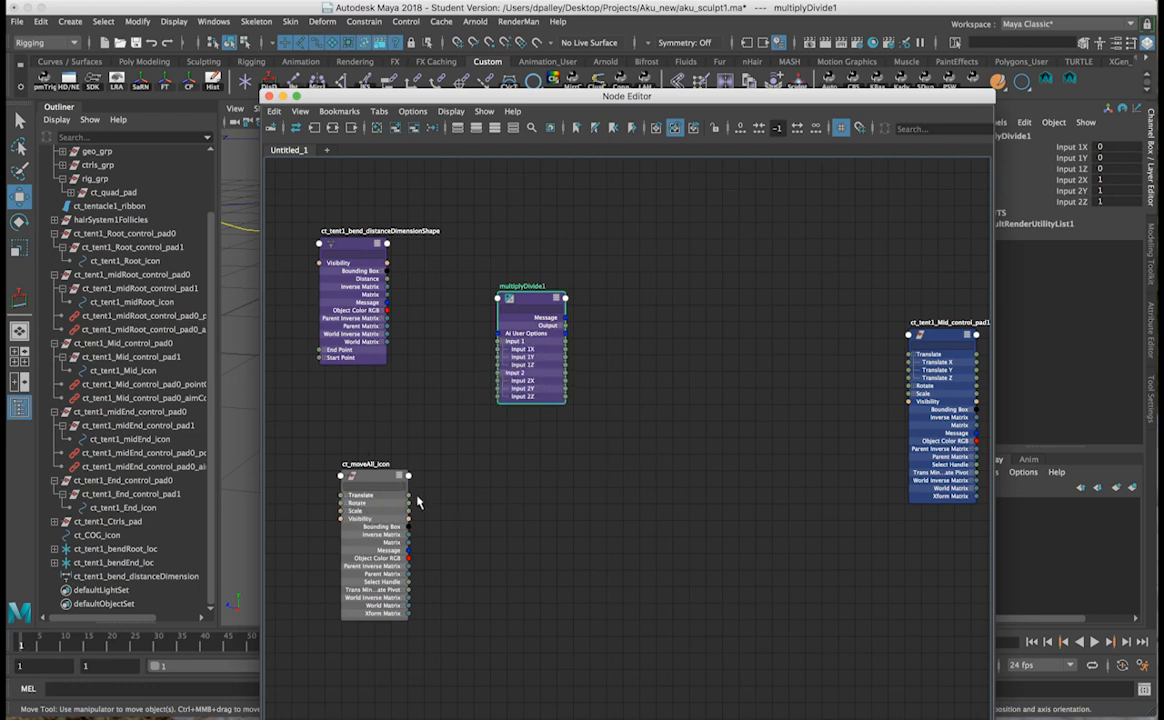
left_click(348, 511)
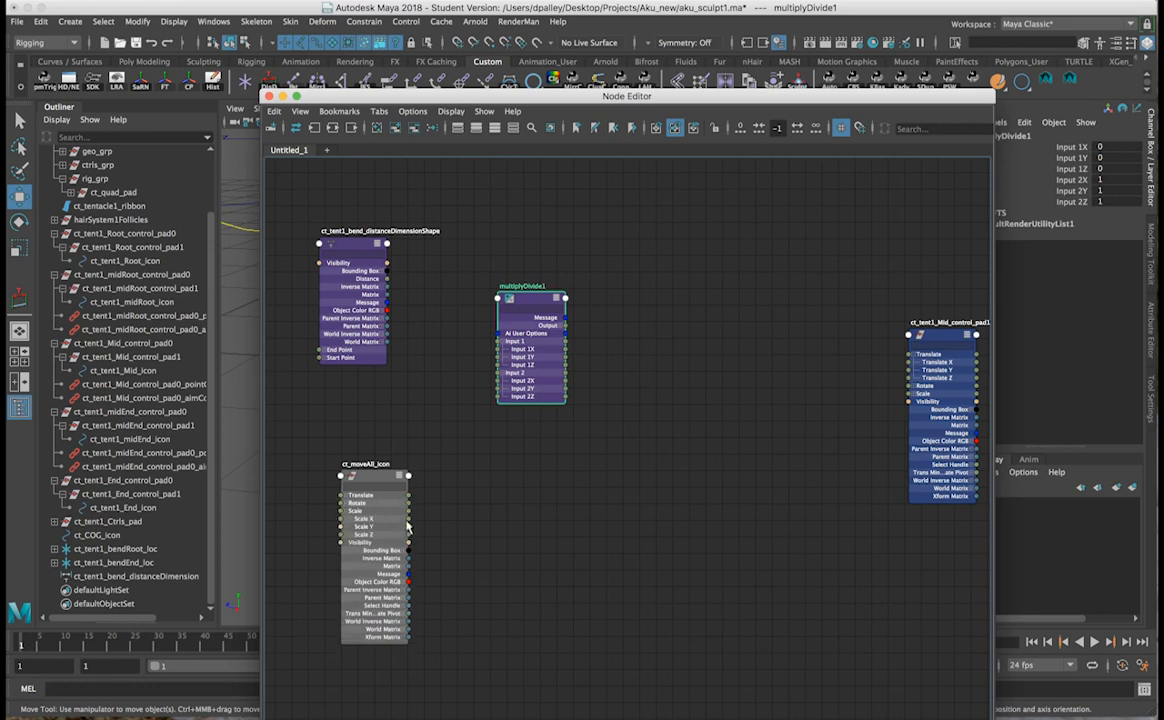
left_click_drag(408, 519, 497, 386)
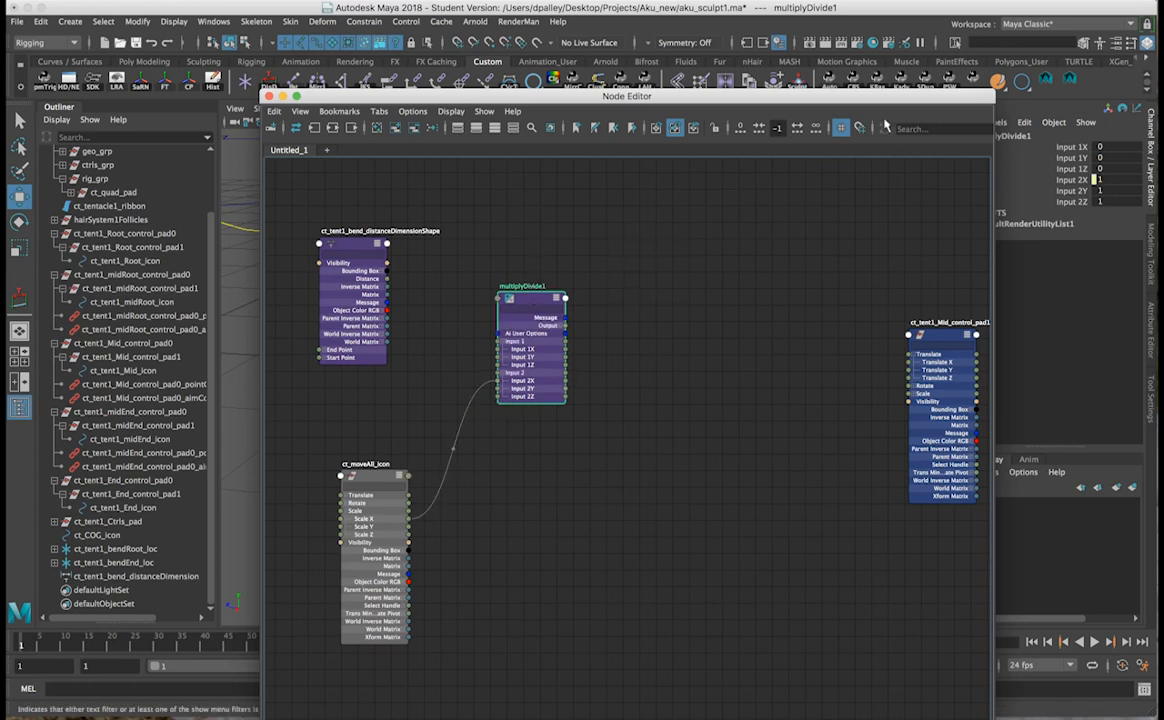
Rename the multiplyDivide node as ct_tent1_globalDis_multiplyDivide.
left_click_drag(935, 105, 877, 103)
left_click(1008, 136)
left_click(1038, 136)
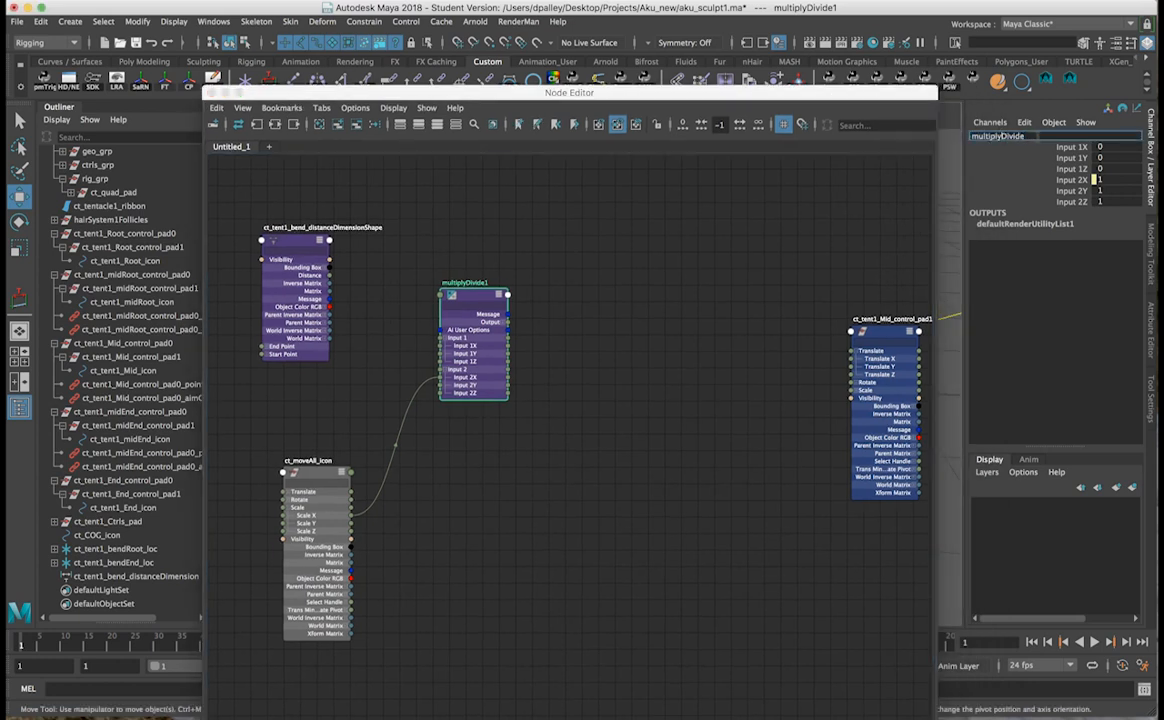
type("ct_tent1_globalDis_")
key("Return")
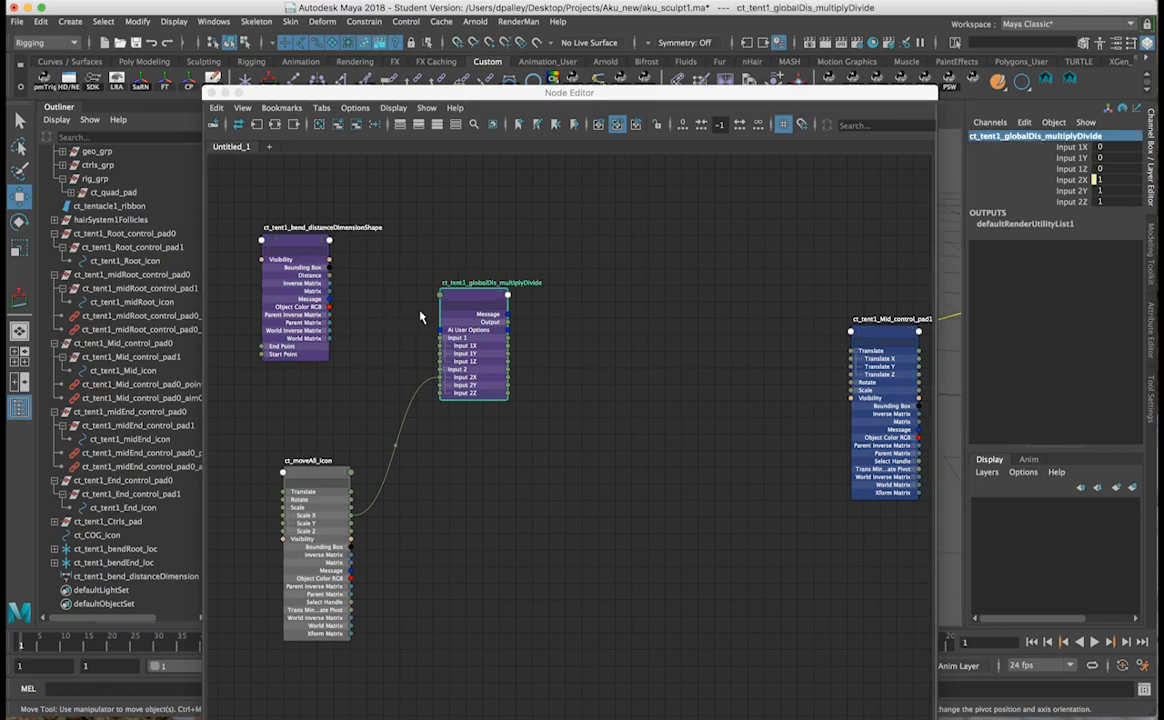
Run the getAttr and print lines for ct_tent1_bend_distanceDimensionShape.distance in the Script Editor and copy the full-precision result.
scroll(410, 315, "up", 2)
left_click(281, 234)
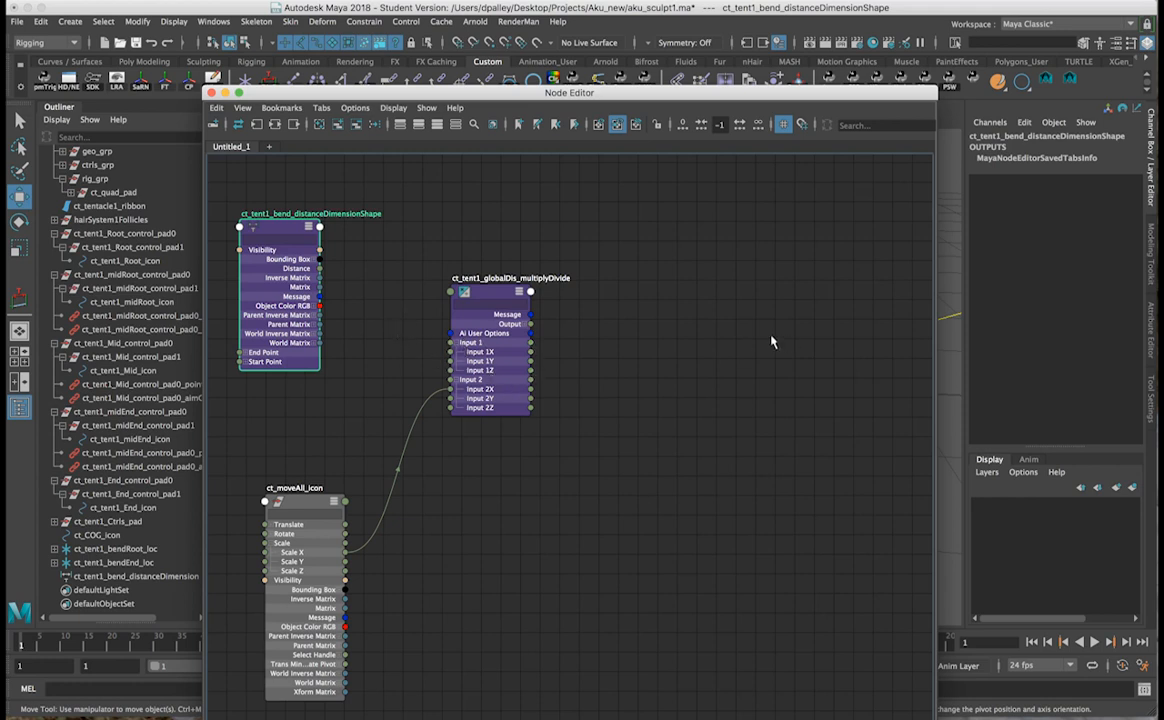
left_click(1145, 693)
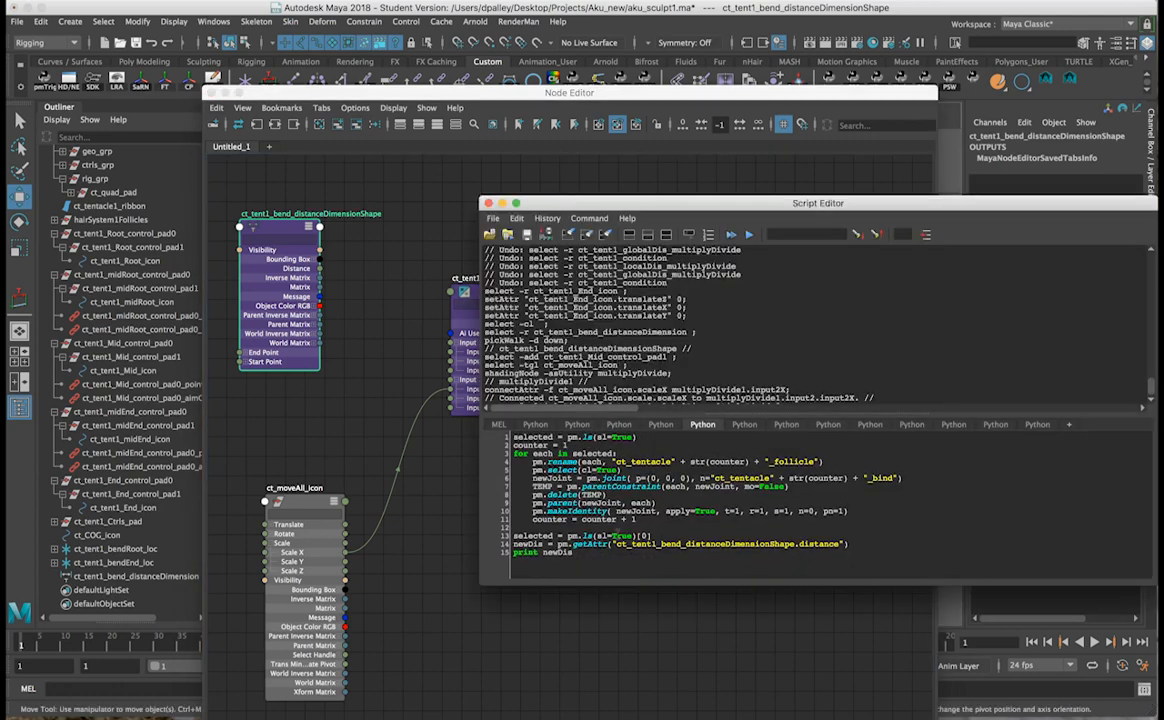
left_click_drag(591, 555, 514, 544)
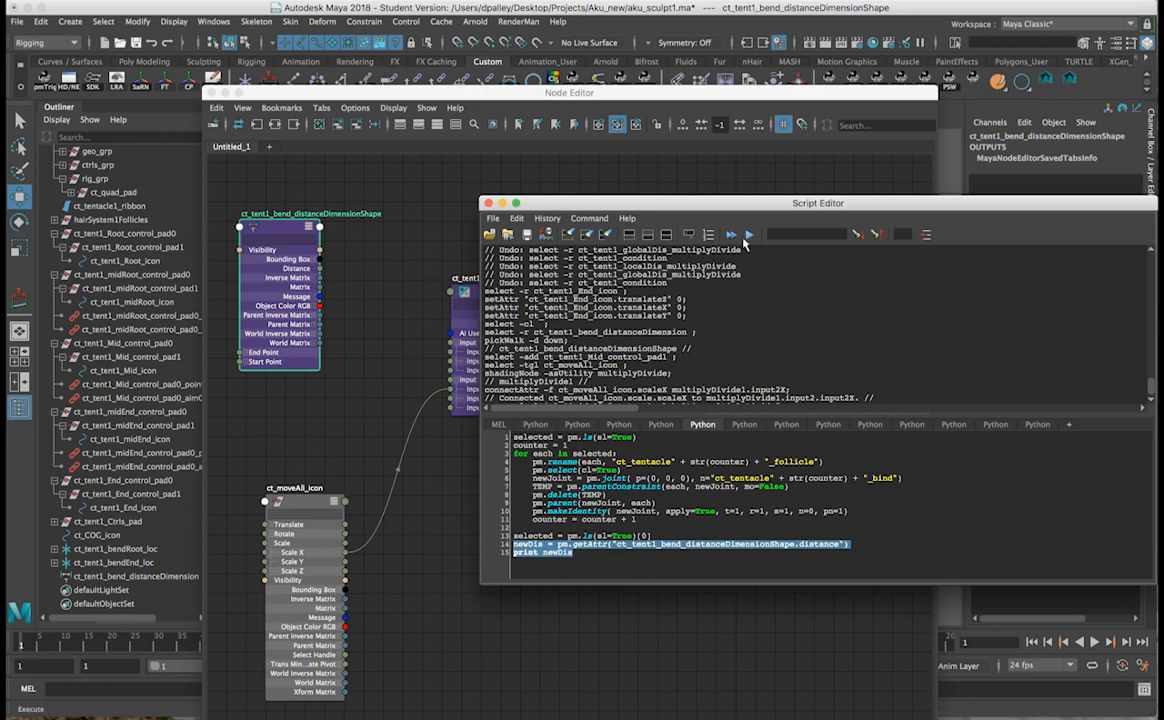
left_click(748, 235)
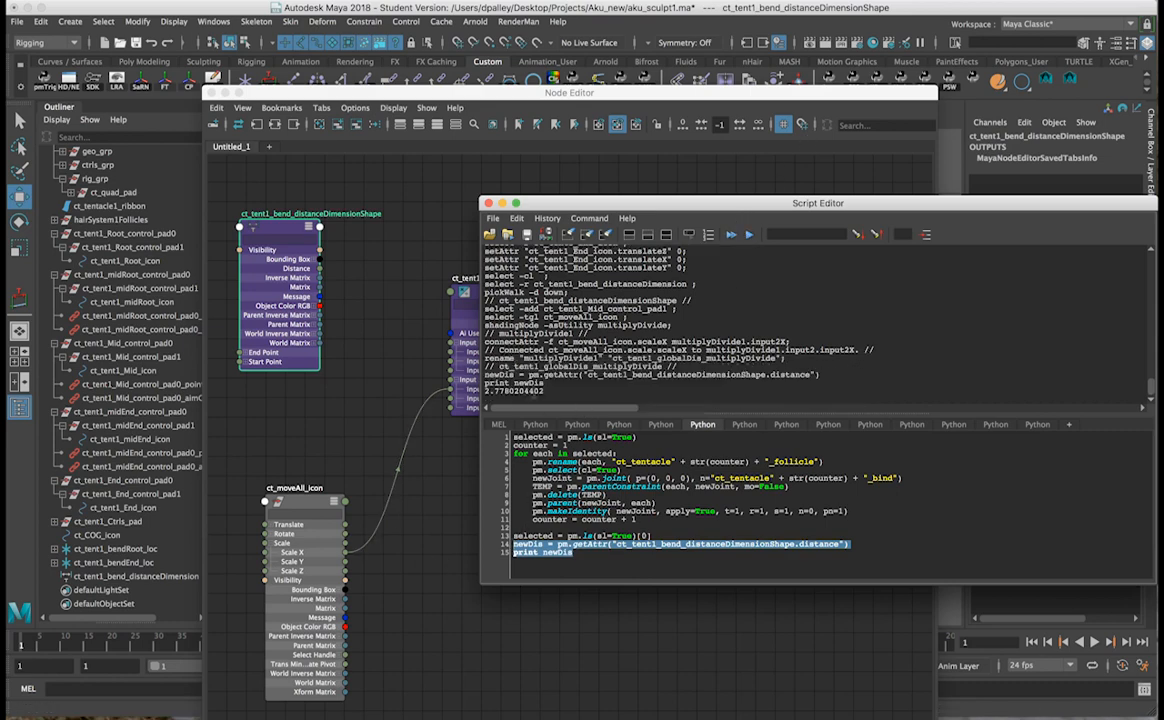
left_click_drag(552, 392, 485, 391)
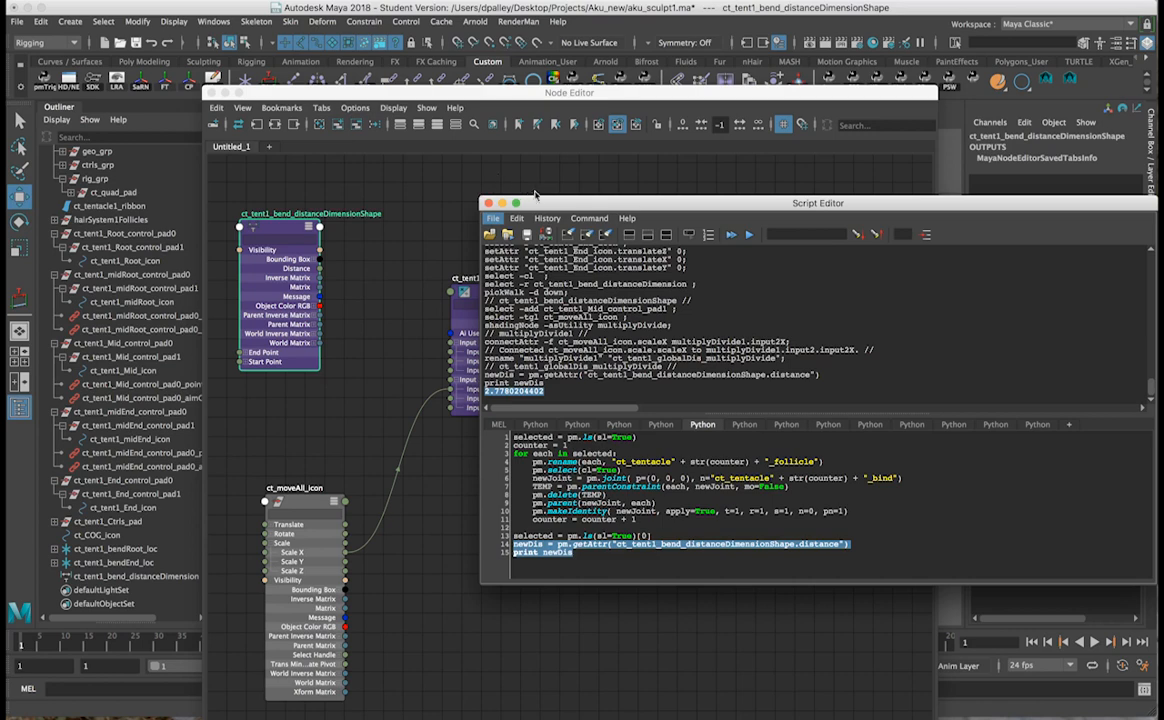
left_click_drag(541, 205, 668, 217)
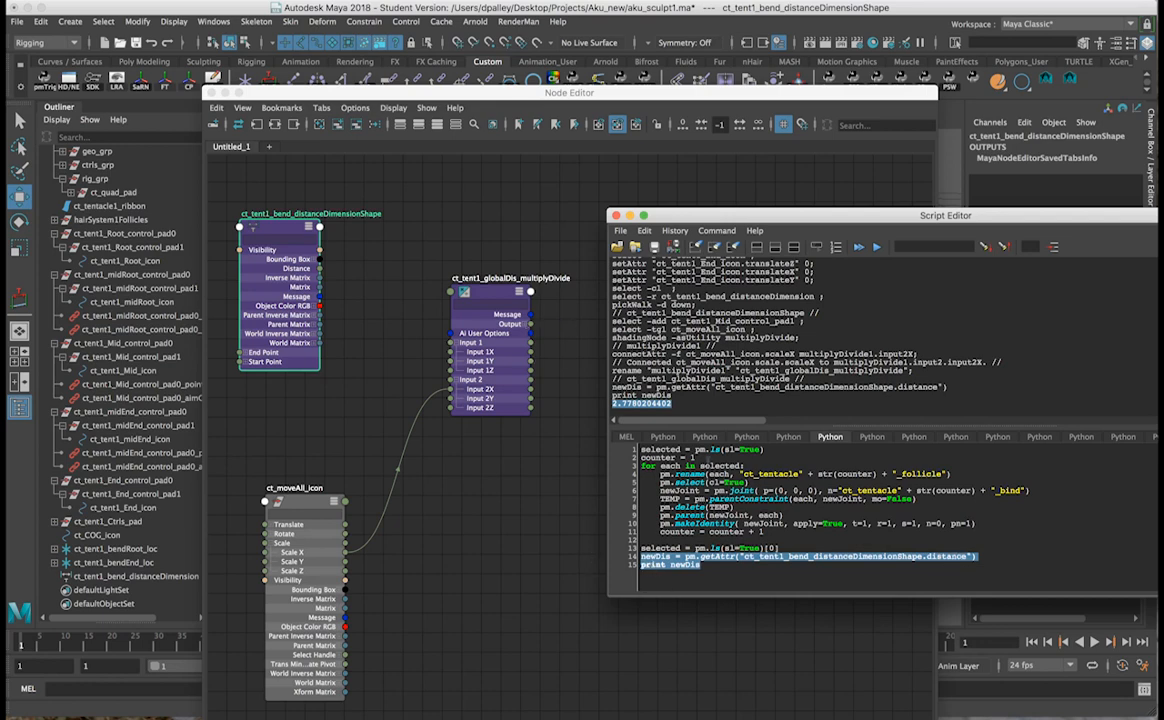
key("super+c")
Close the Script Editor and set Input 1X of ct_tent1_globalDis_multiplyDivide to the copied distance, 2.7780204402.
left_click(617, 217)
left_click(464, 287)
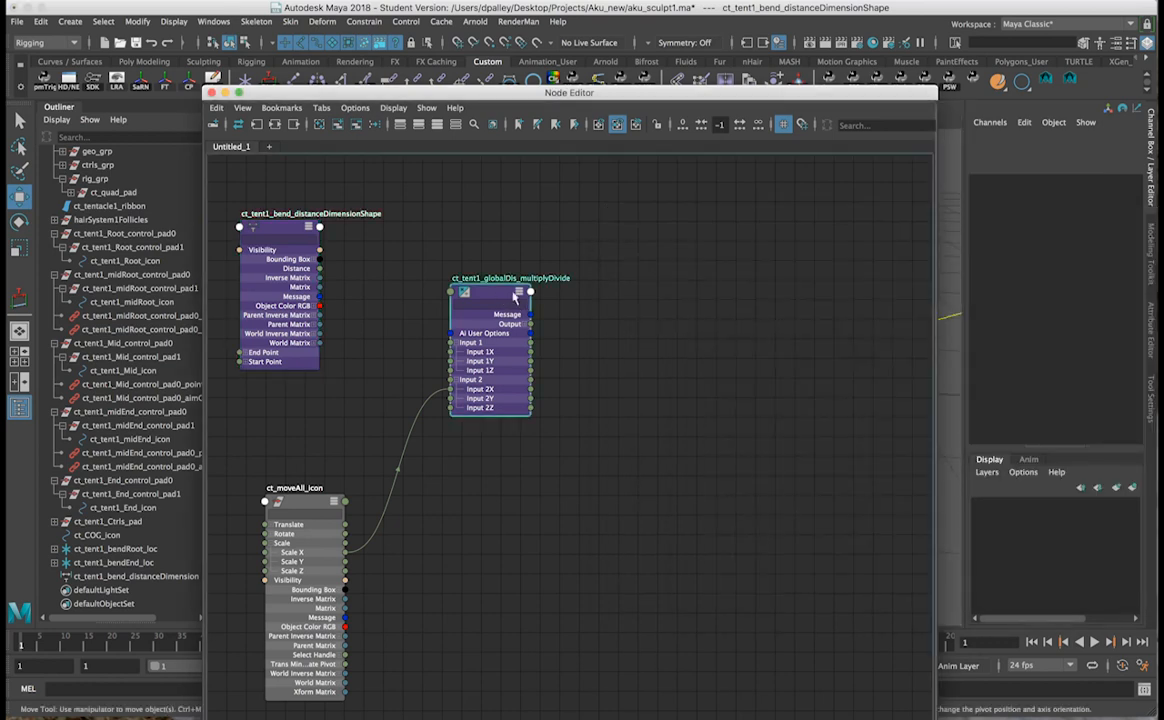
left_click(1097, 147)
key("super+v")
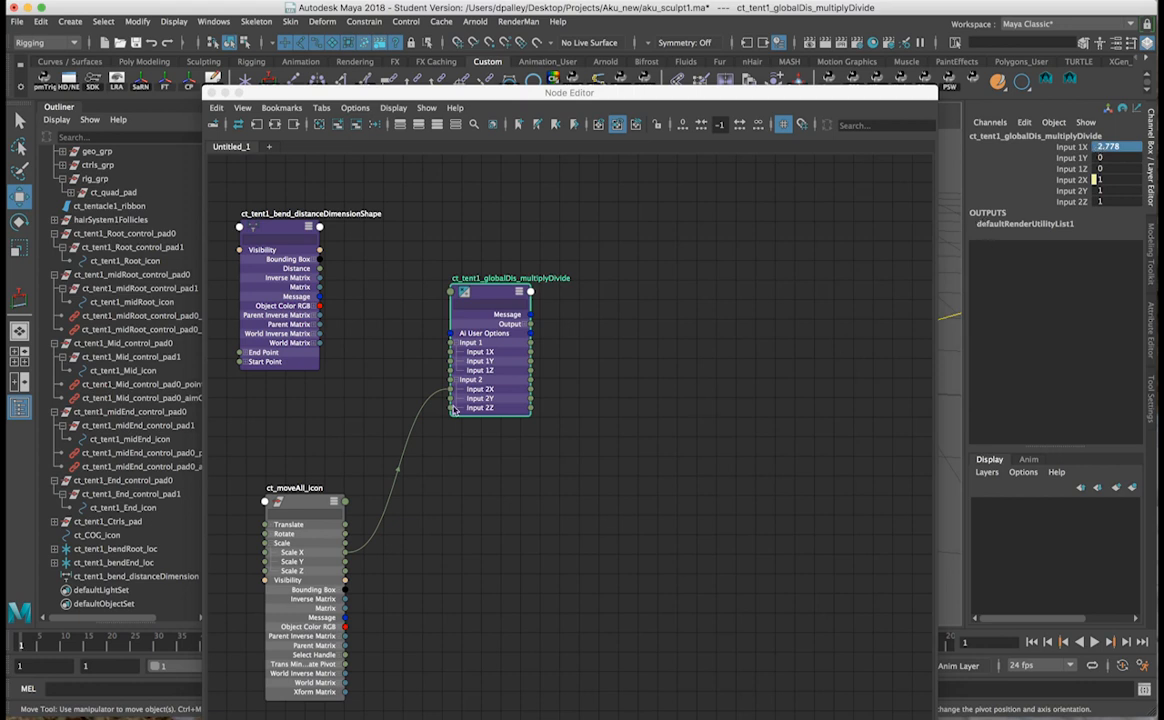
left_click(612, 338)
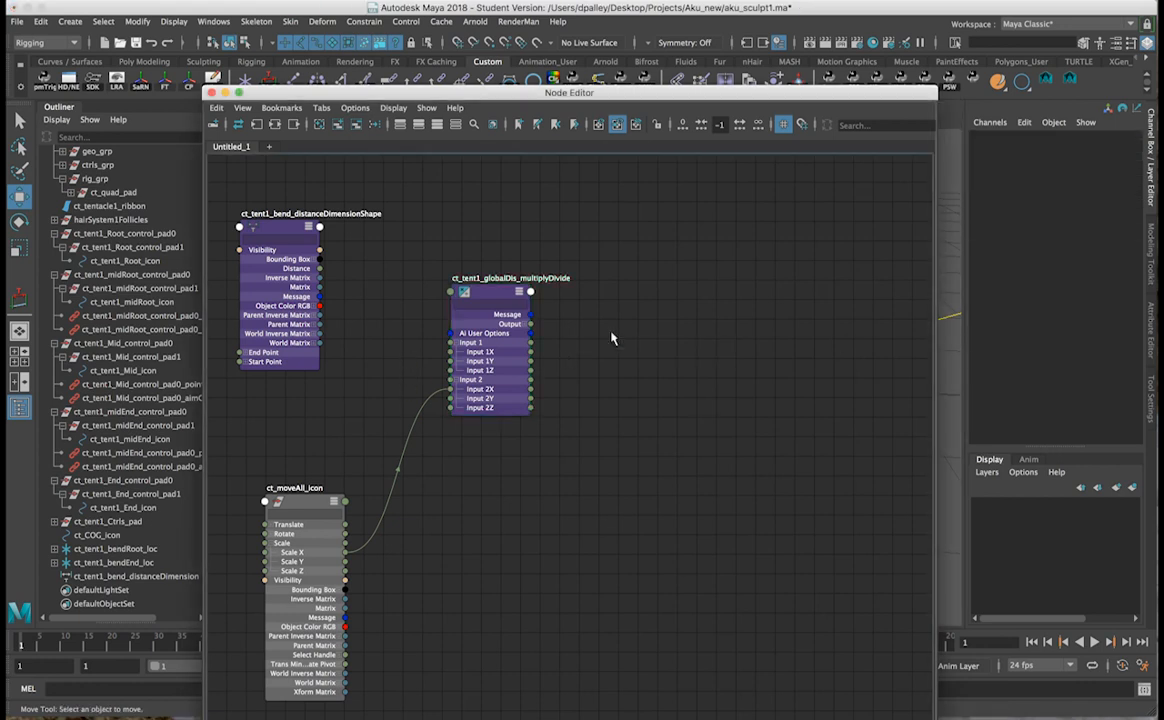
Rearrange the layout of the Node Editor graph automatically.
key("l")
key("t")
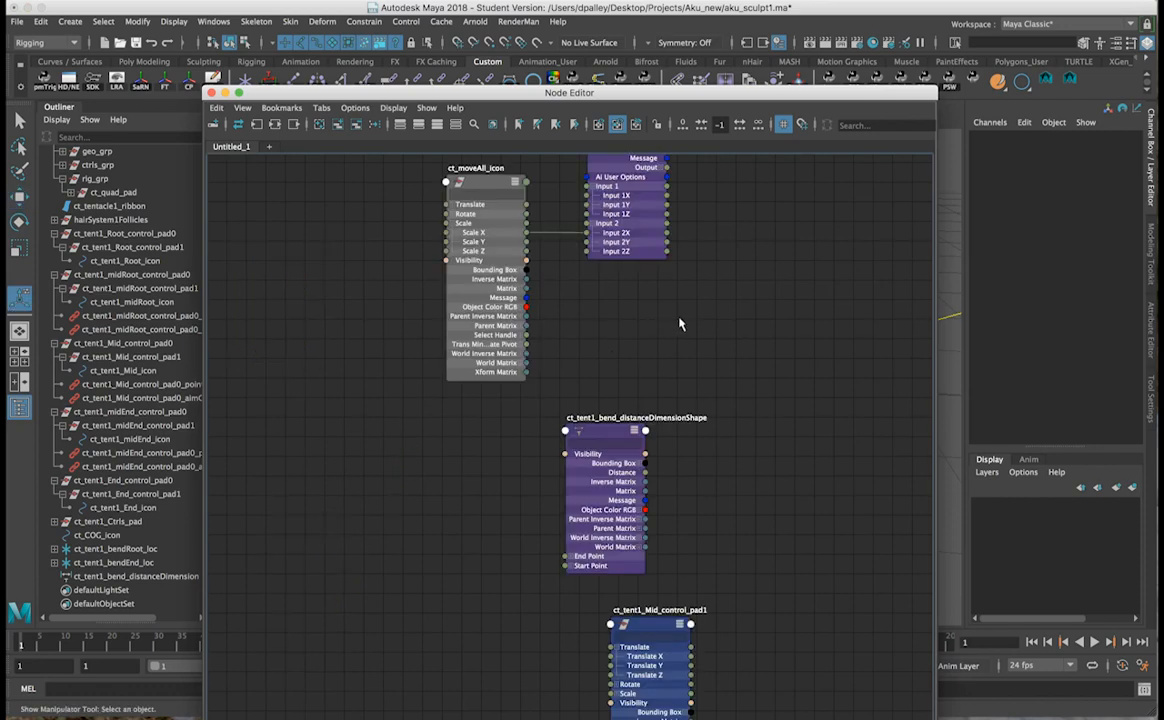
key("l")
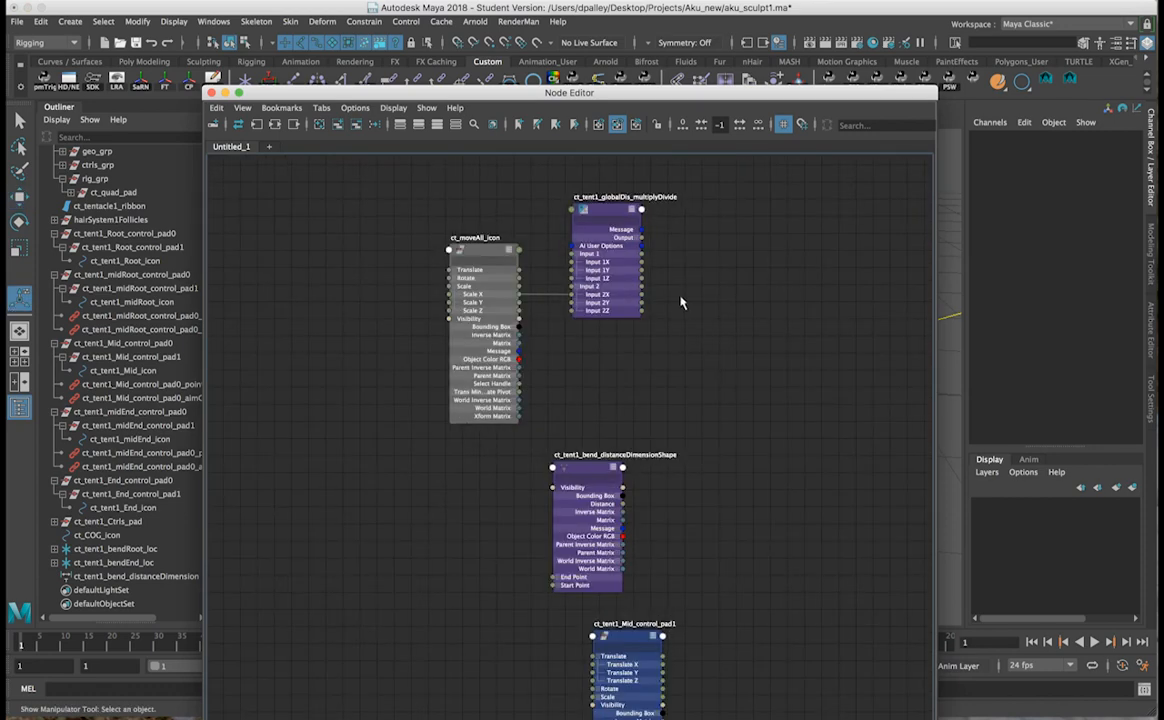
Create a second multiplyDivide node beside ct_tent1_globalDis_multiplyDivide and expand its Input 1 and Input 2 attributes.
key("Tab")
type("multipl")
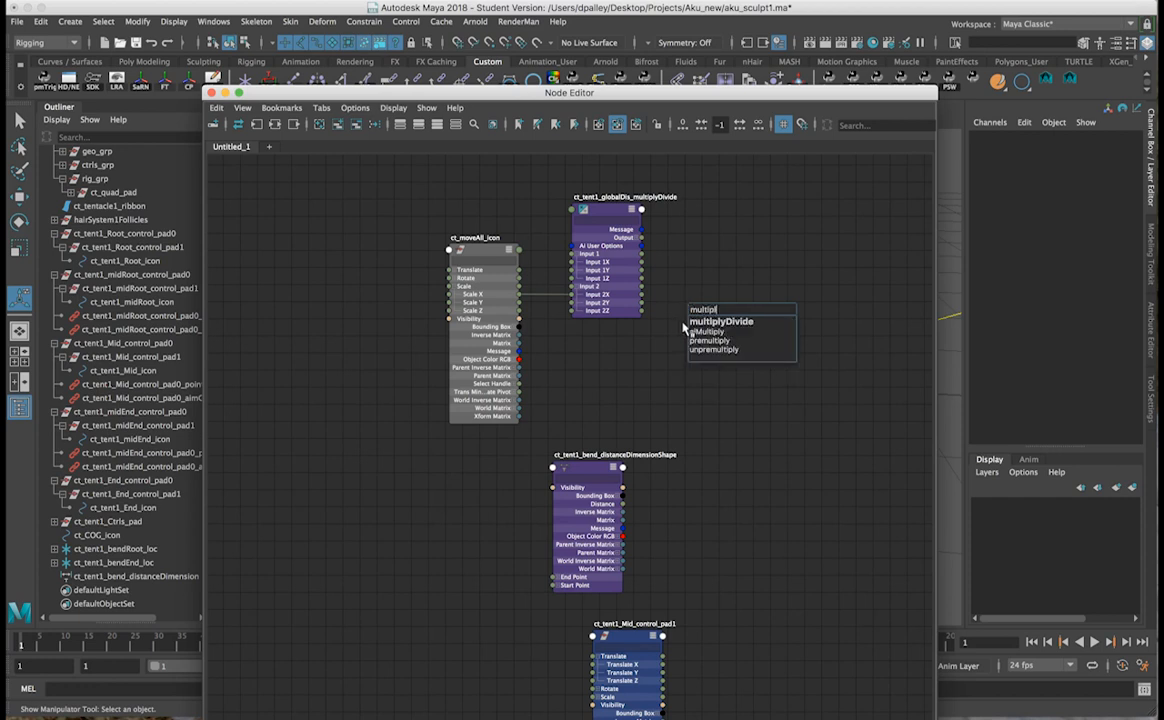
left_click(697, 322)
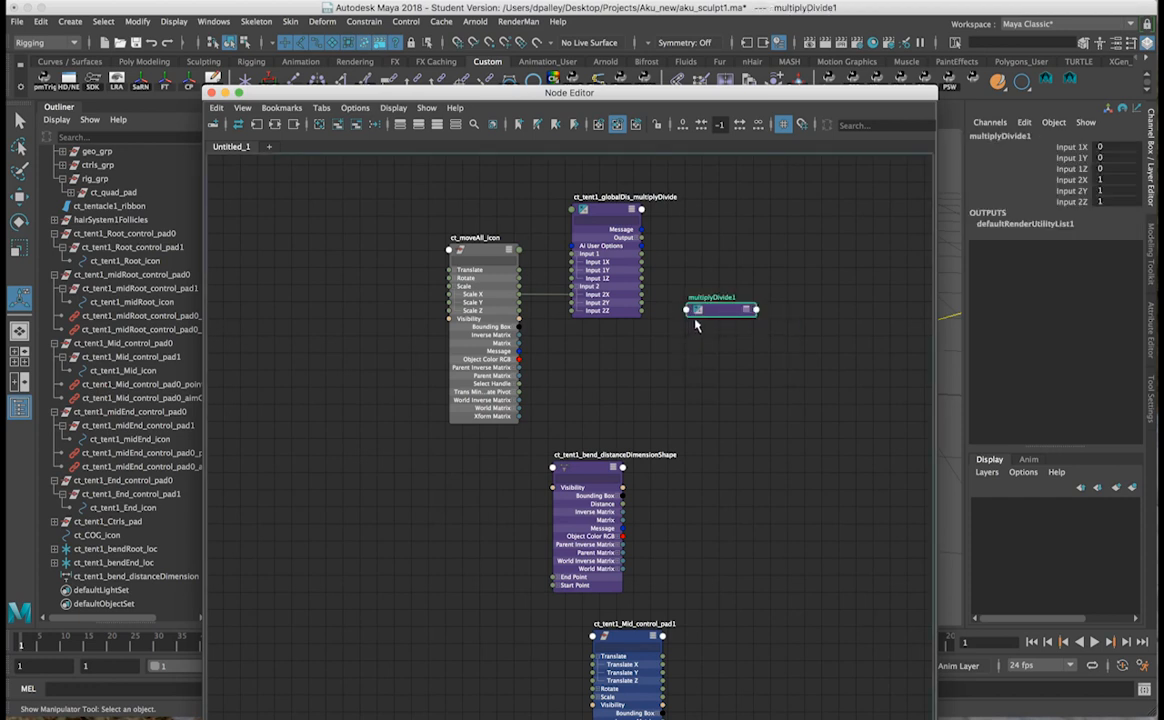
left_click(745, 310)
left_click_drag(745, 312, 745, 200)
left_click(705, 258)
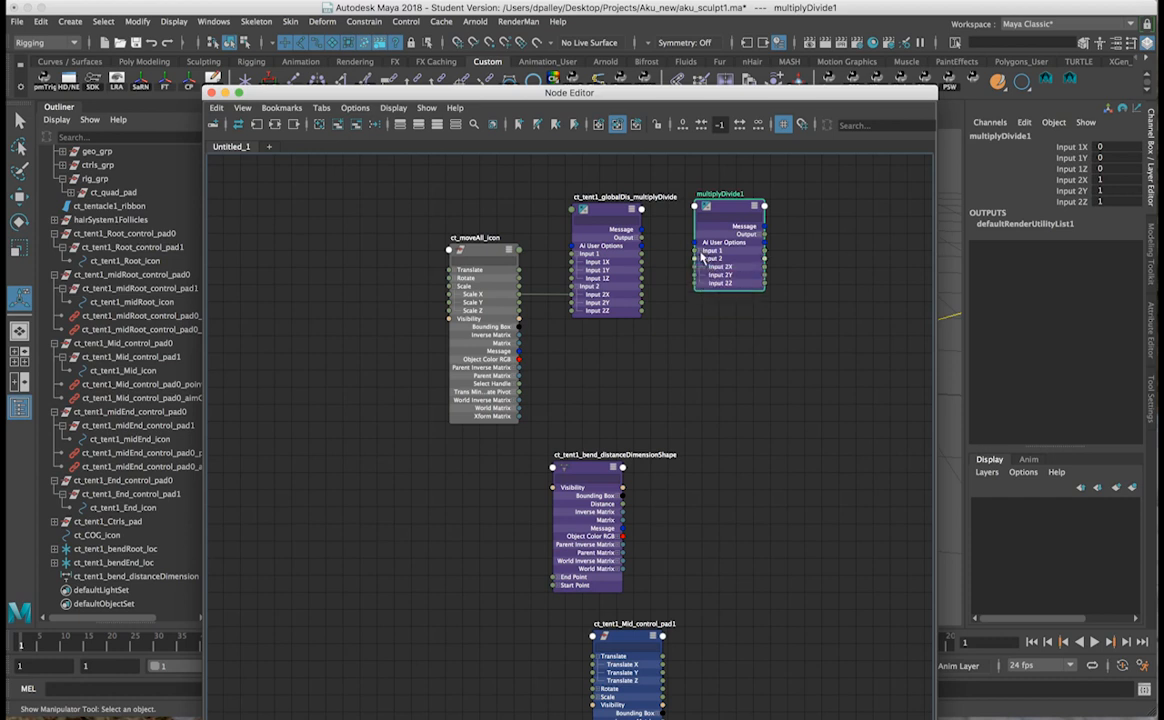
left_click(705, 250)
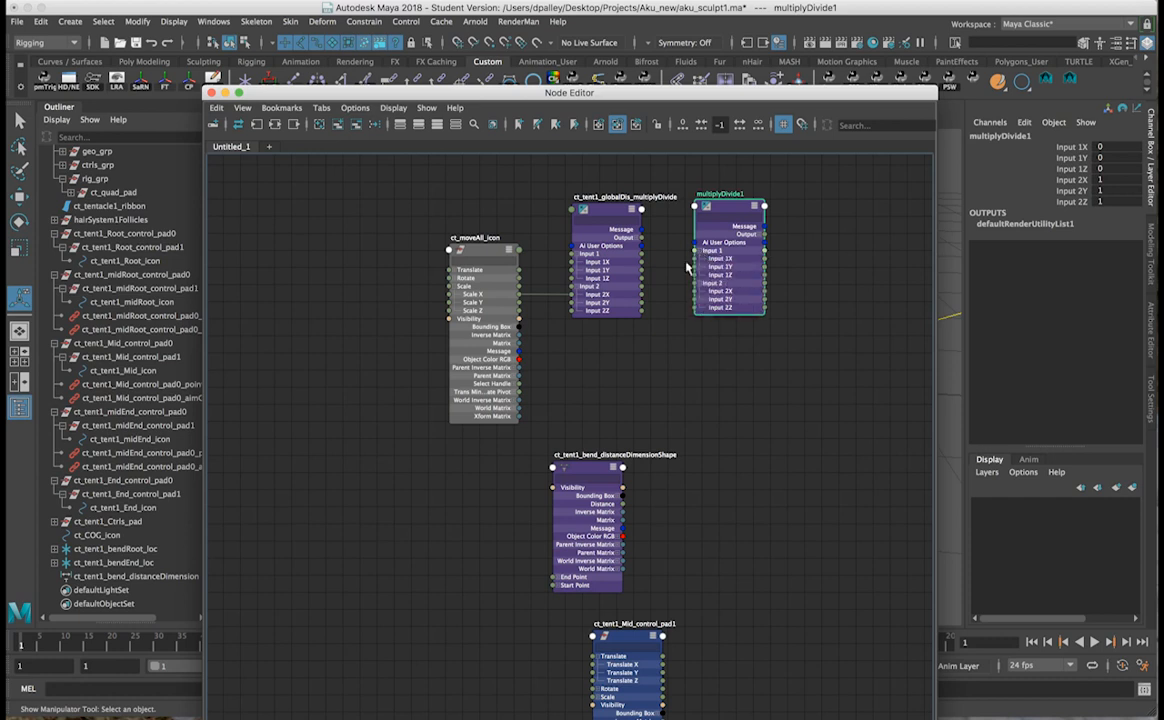
Connect Output X of ct_tent1_globalDis_multiplyDivide to the new node's Input 2X, and the distance shape's Distance to its Input 1X.
left_click(640, 238)
left_click_drag(641, 245, 697, 291)
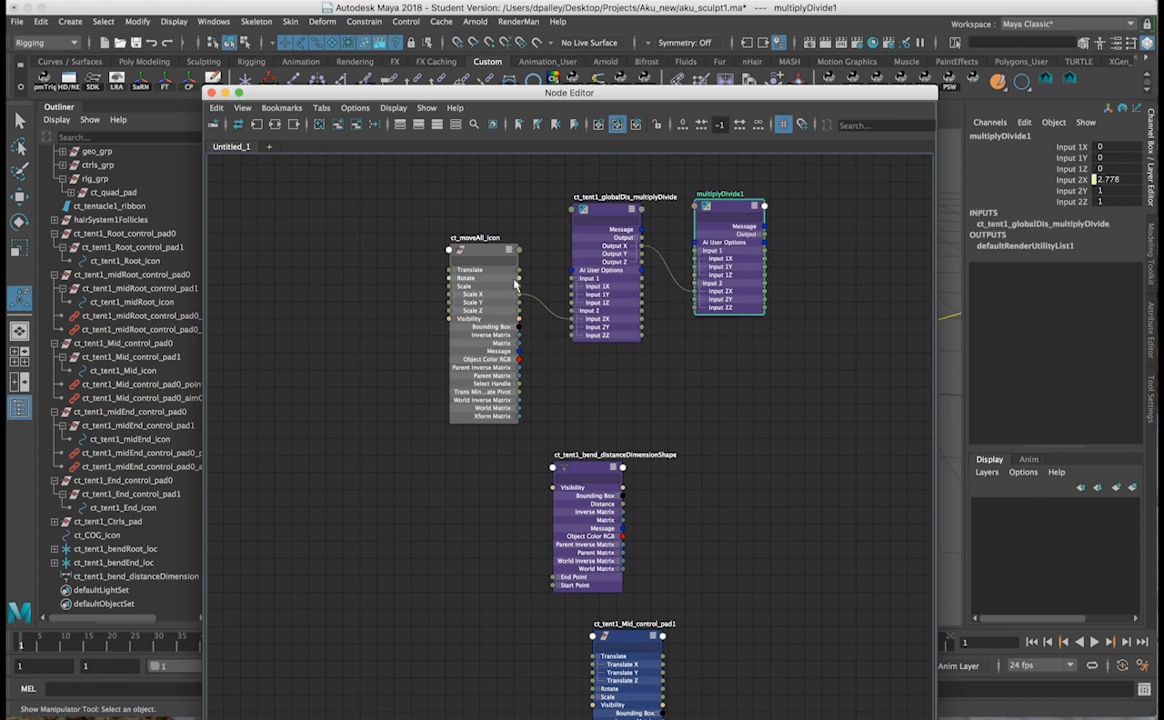
left_click_drag(578, 478, 698, 260)
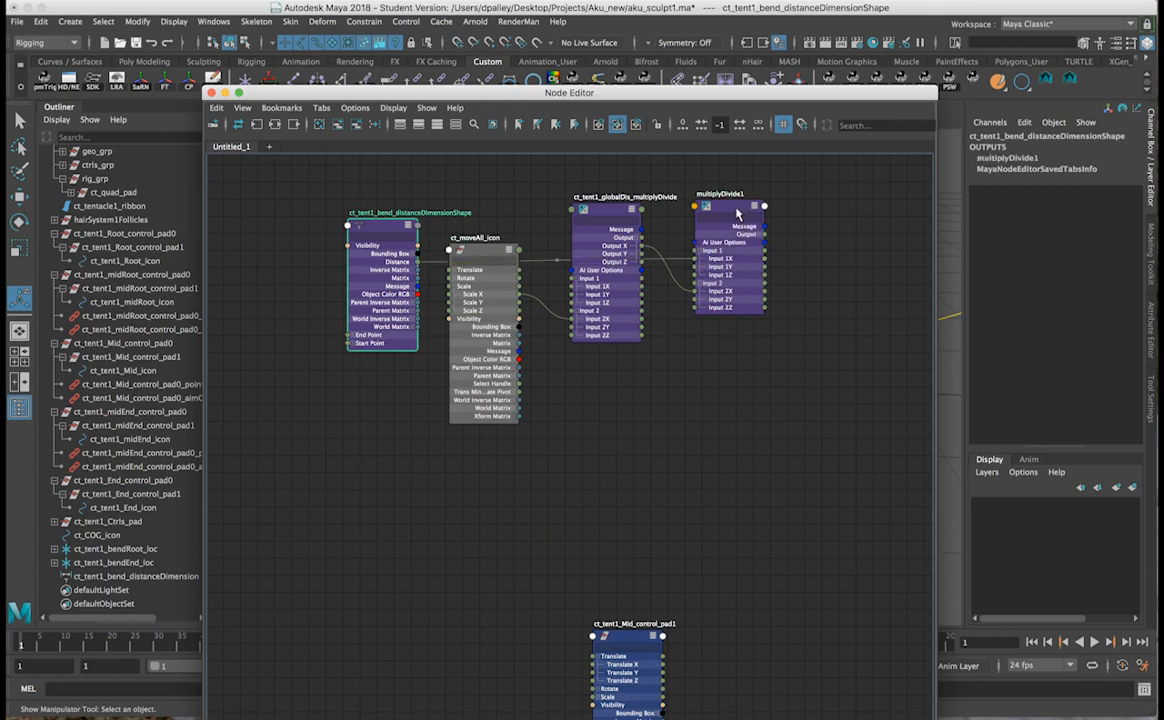
left_click(738, 213)
middle_click_drag(725, 212, 653, 229, "alt")
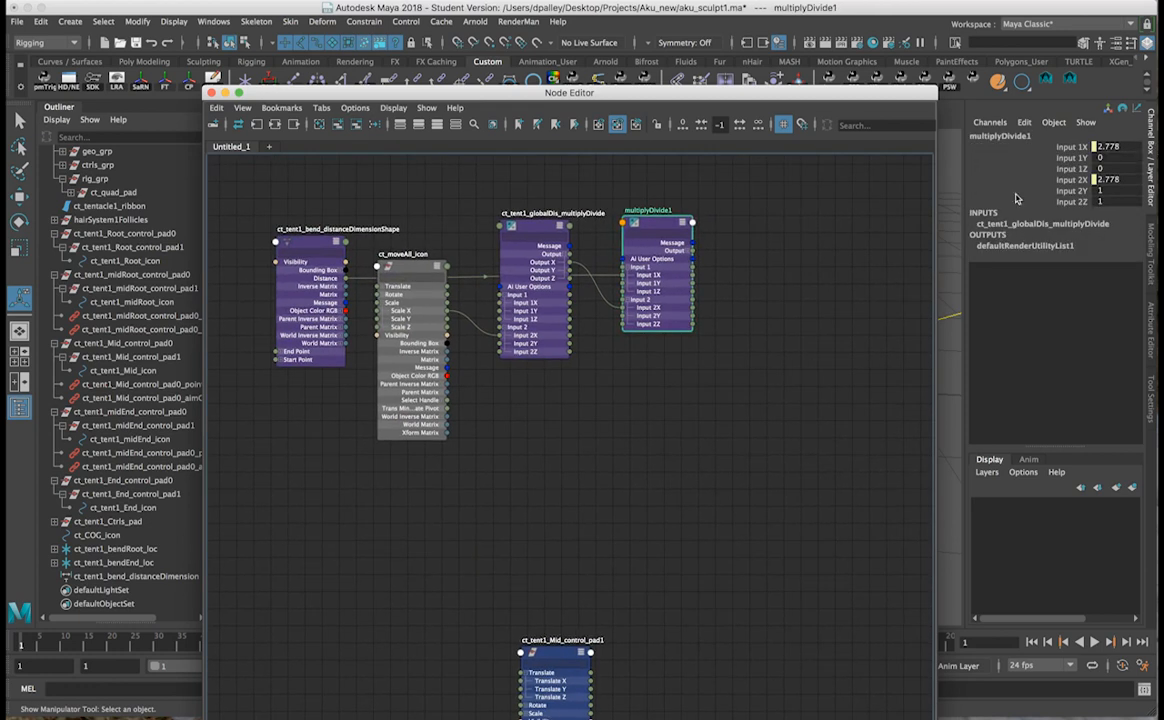
Rename the new multiplyDivide node as ct_tent1_localDis_multiplyDivide, reusing the name of the global-distance node.
right_click_drag(535, 289, 830, 227, "alt")
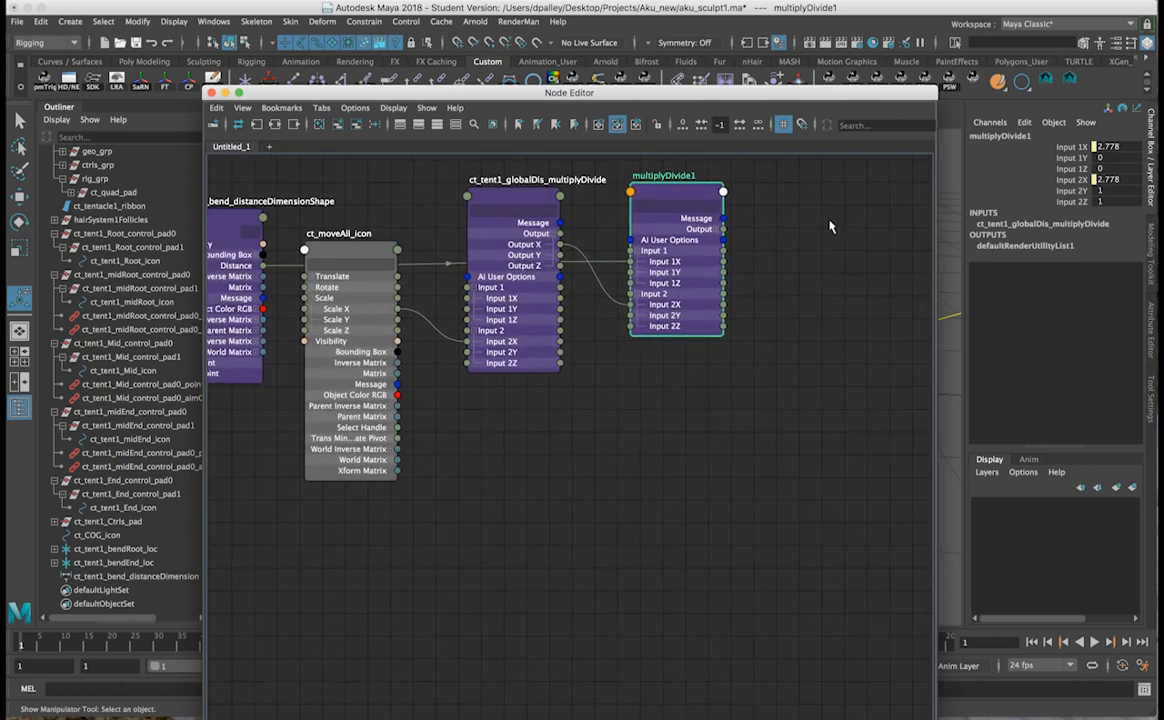
double_click(510, 179)
key("ctrl+c")
double_click(664, 176)
key("ctrl+v")
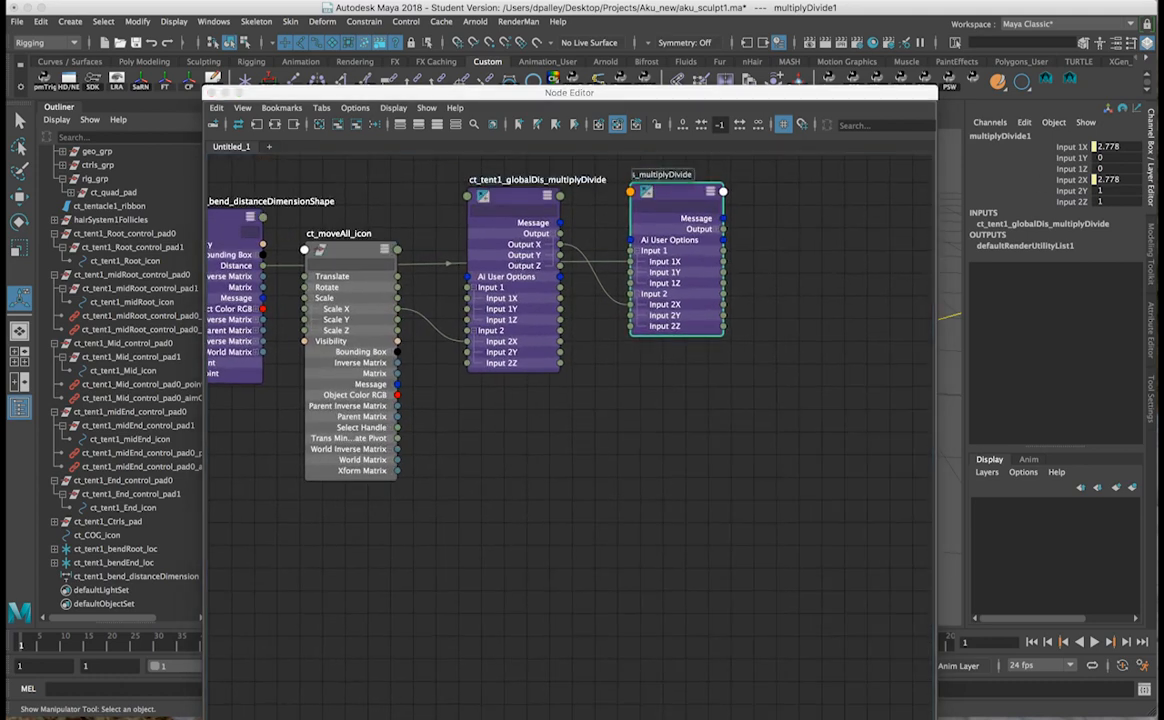
key("ctrl+a")
left_click(671, 175)
key("BackSpace")
key("BackSpace")
key("BackSpace")
key("BackSpace")
type("loc")
key("Return")
Create a condition node beyond ct_tent1_localDis_multiplyDivide and expand its attribute display.
scroll(731, 259, "down", 3)
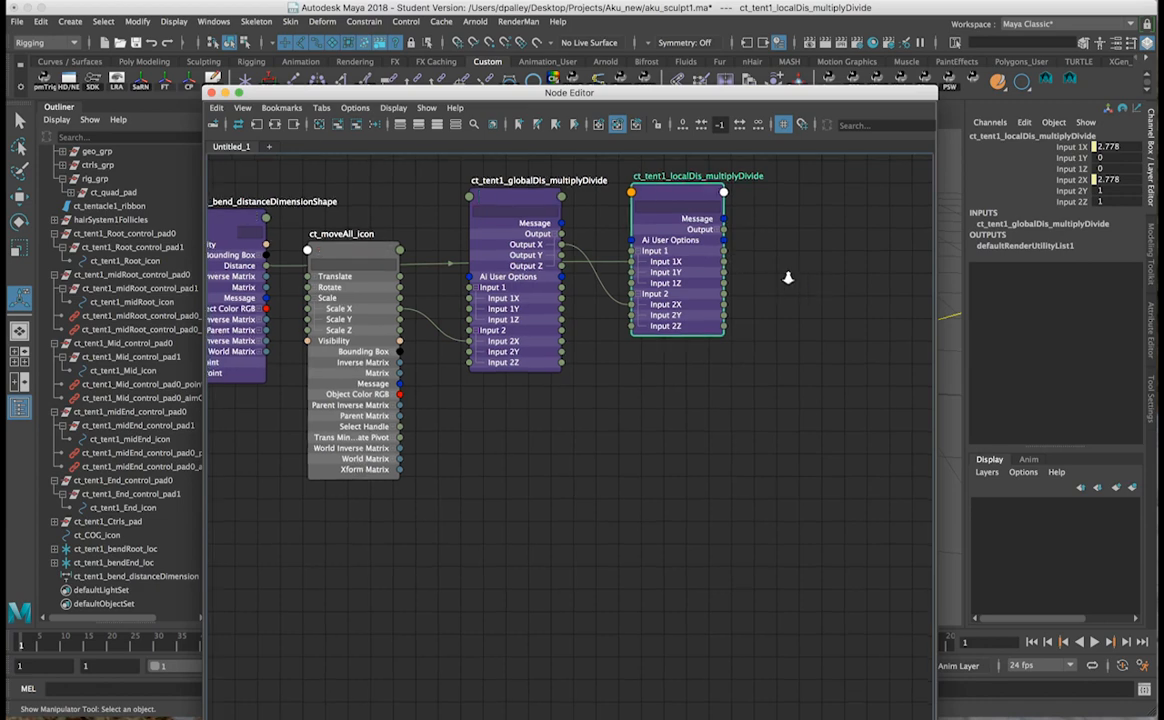
scroll(690, 270, "down", 3)
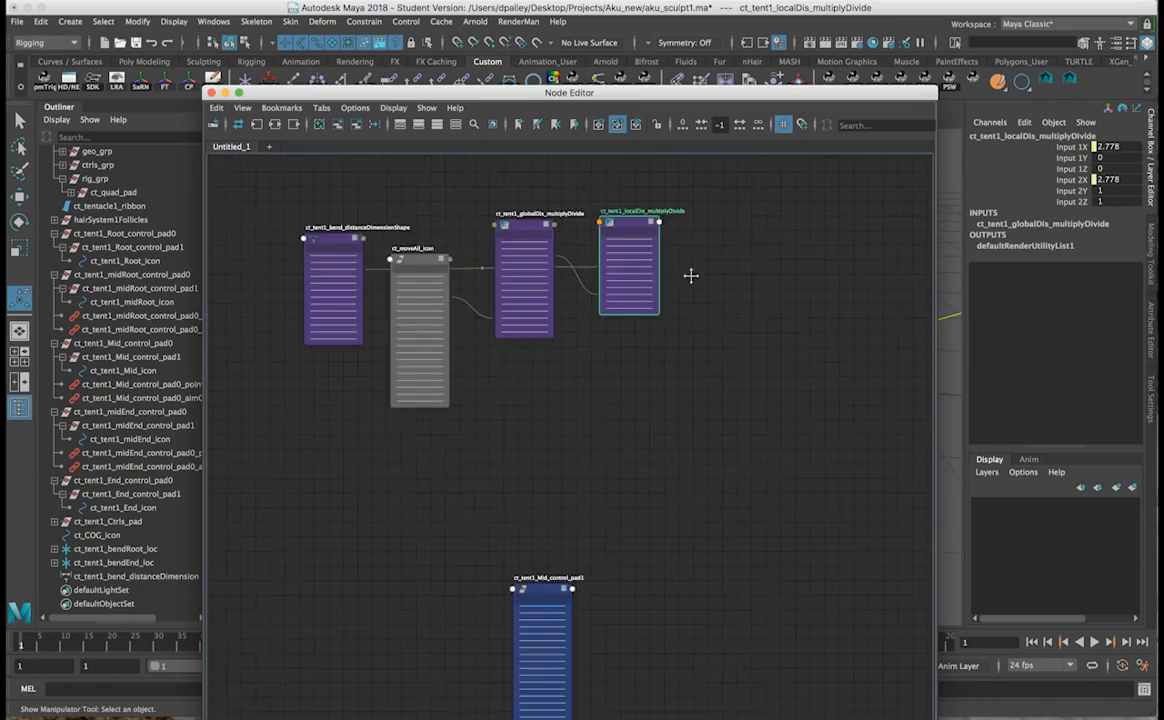
left_click_drag(812, 260, 698, 248)
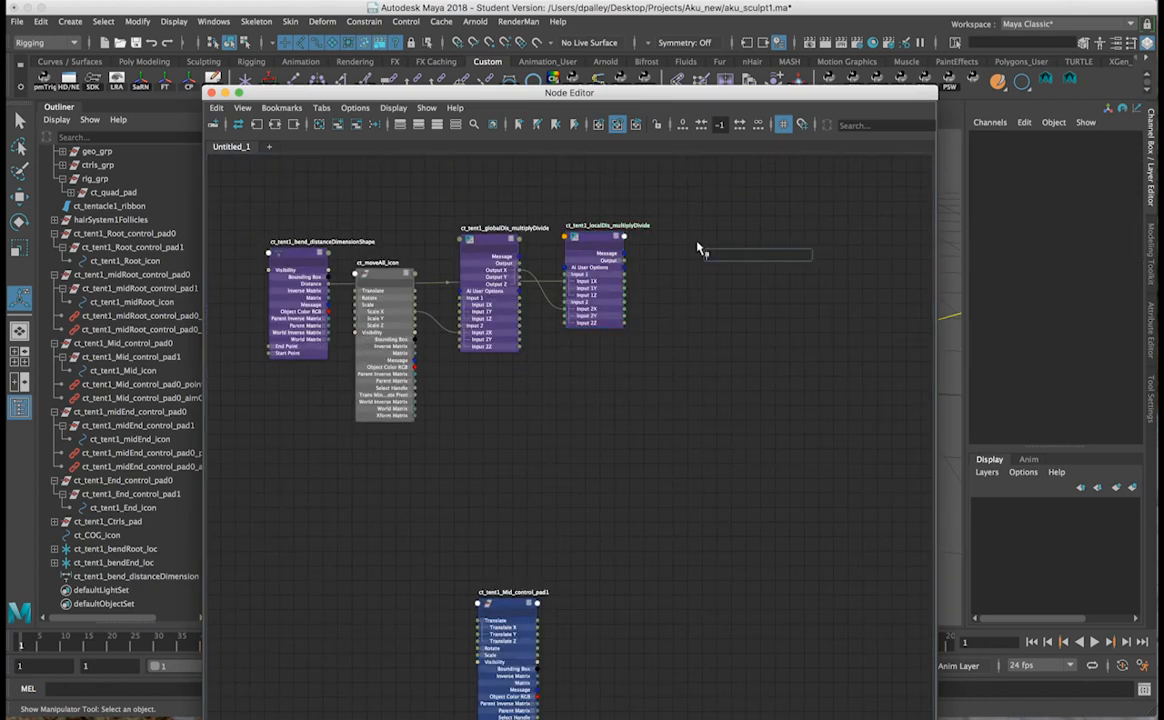
type("condit")
key("Return")
left_click(753, 254)
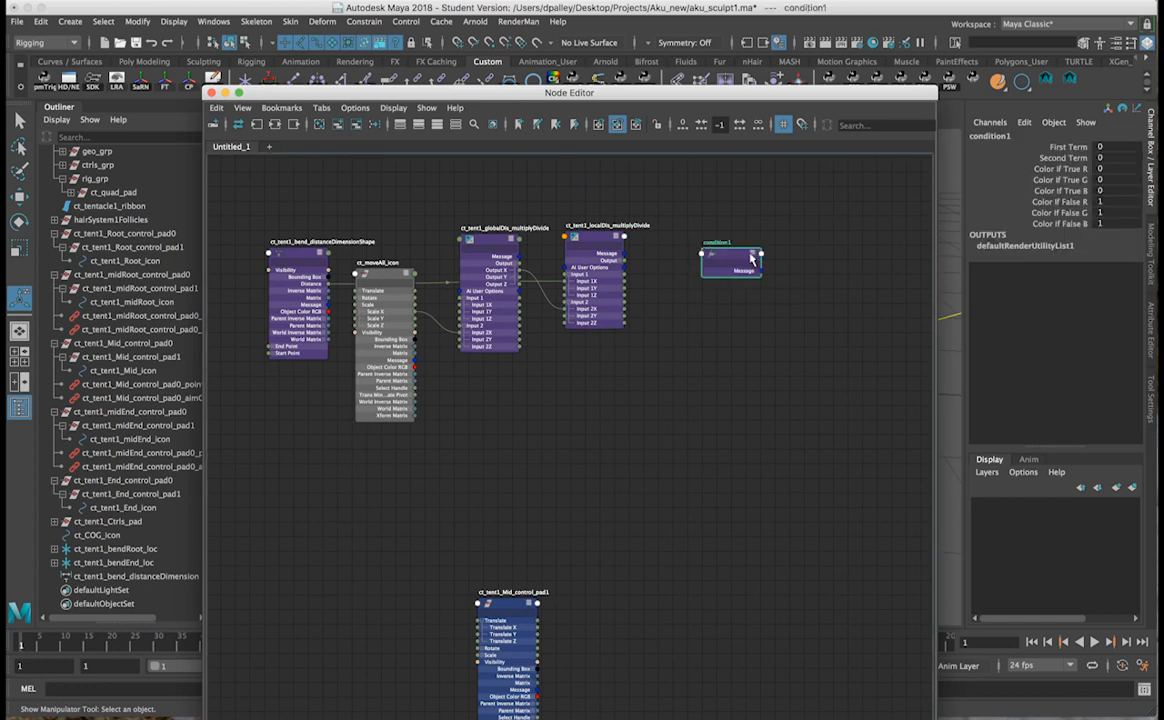
Expand the condition1 node and rename it ct_tent1_condition.
left_click(753, 254)
left_click(990, 137)
key("Left")
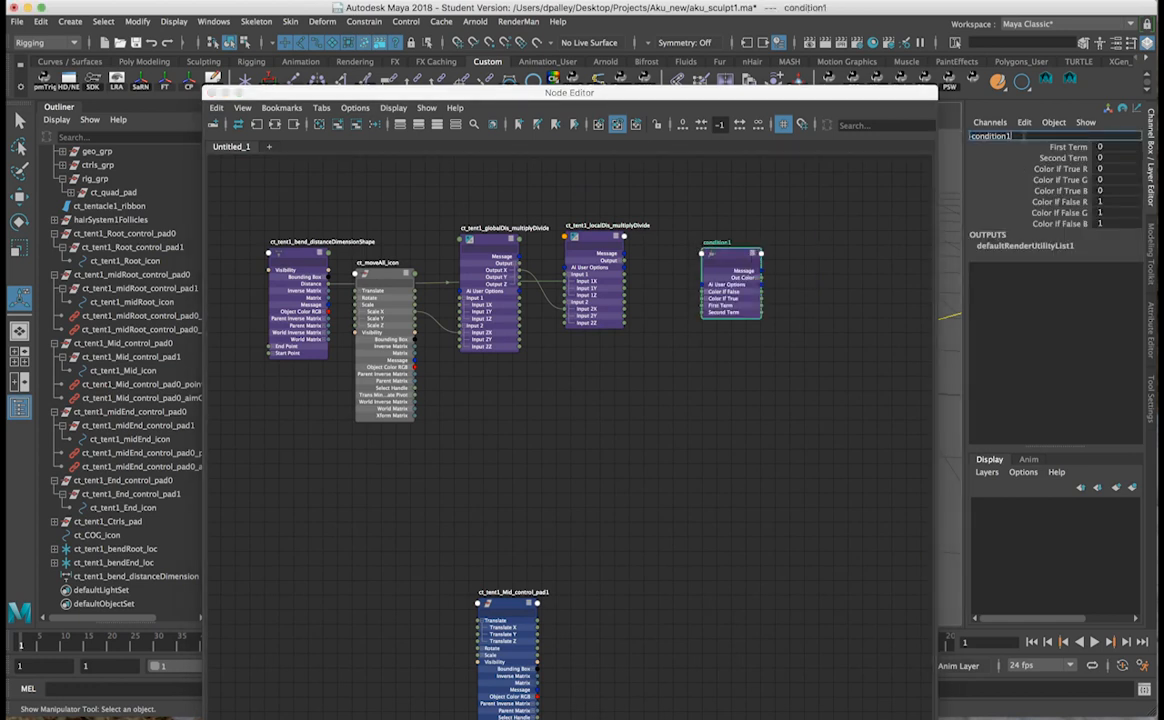
key("BackSpace")
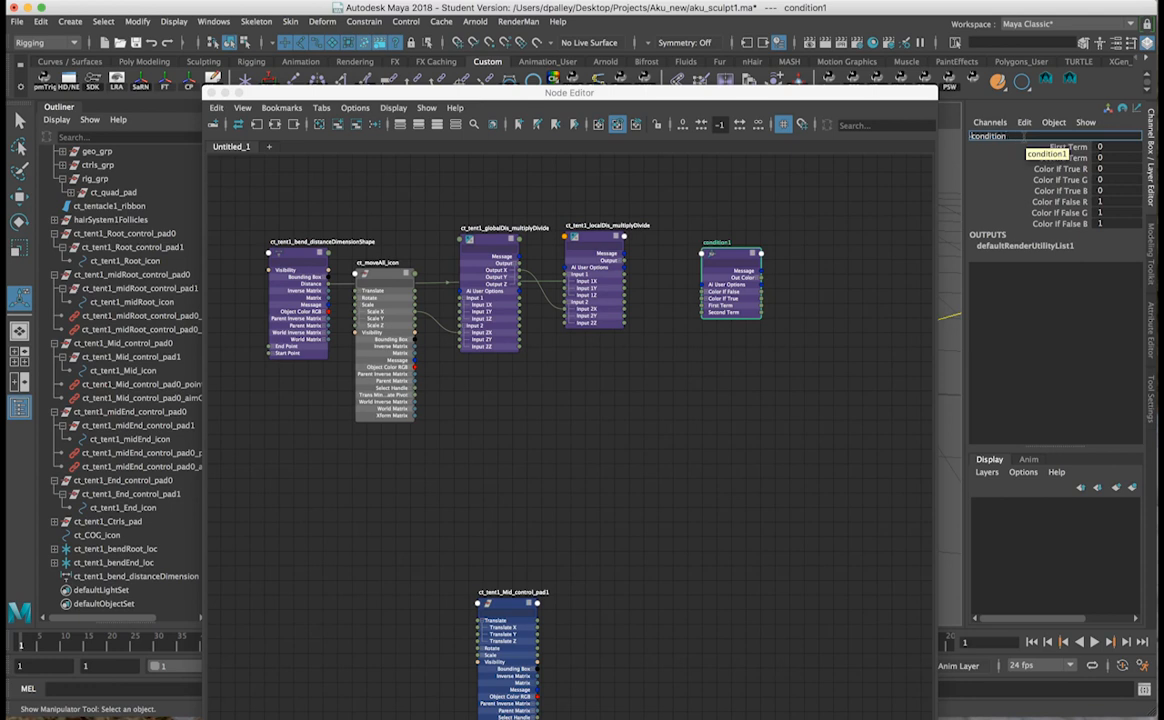
type("ct_tent1_")
key("Return")
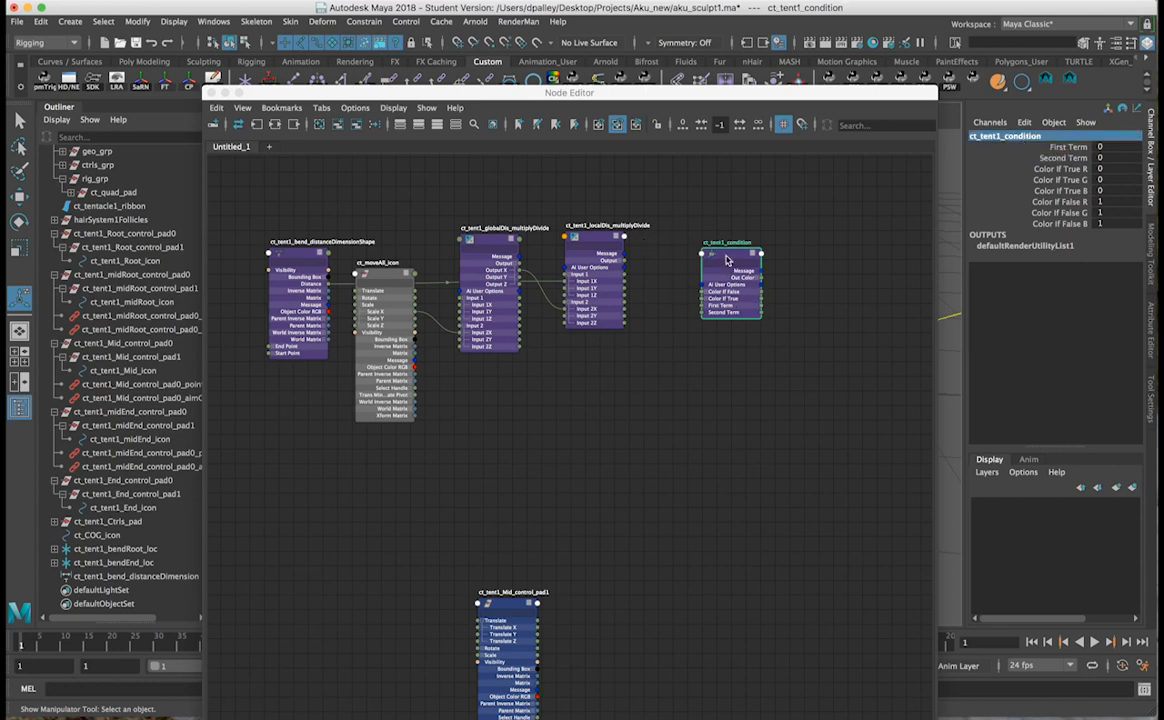
Connect the distance dimension shape's Distance to the condition's First Term, and ct_tent1_globalDis_multiplyDivide's Output X to its Second Term.
left_click_drag(720, 262, 701, 251)
scroll(706, 355, "up", 2)
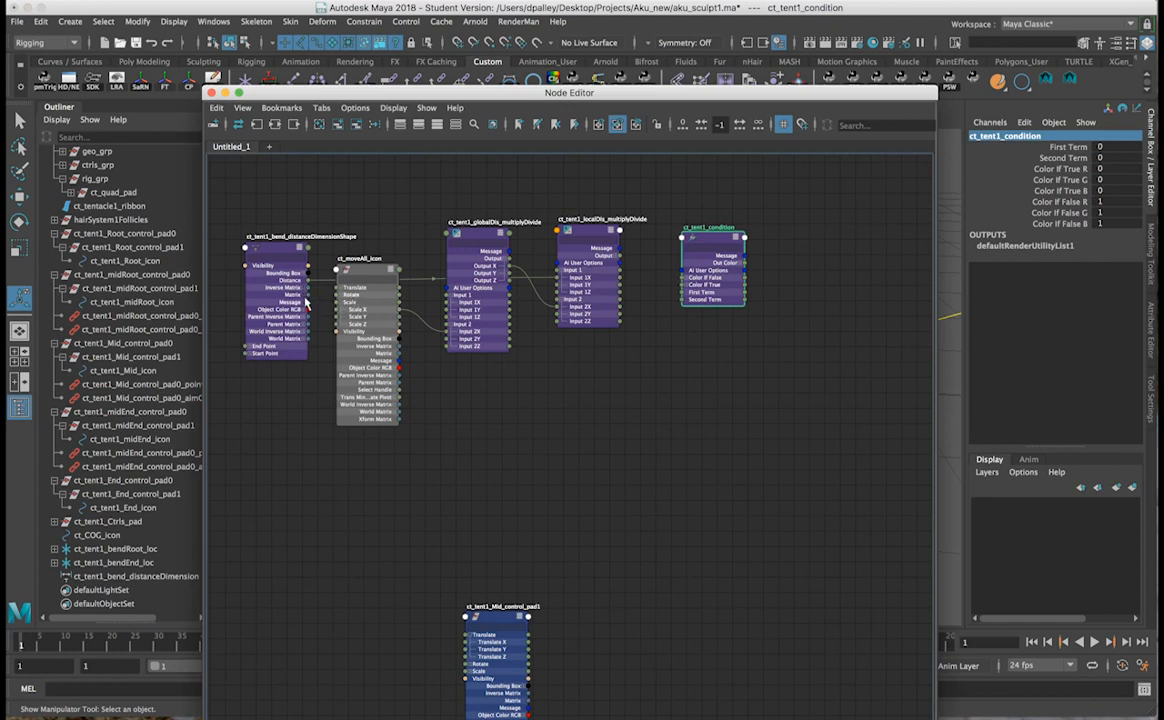
left_click_drag(307, 283, 690, 292)
left_click(502, 263)
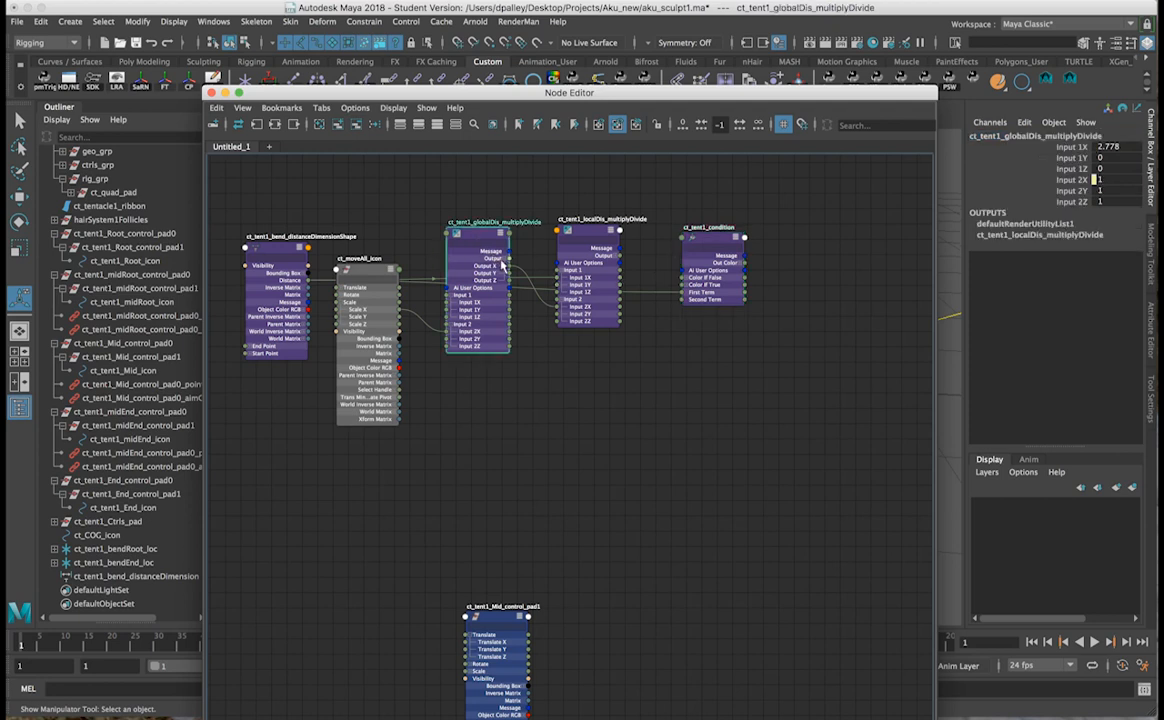
left_click_drag(508, 268, 690, 298)
left_click(713, 245)
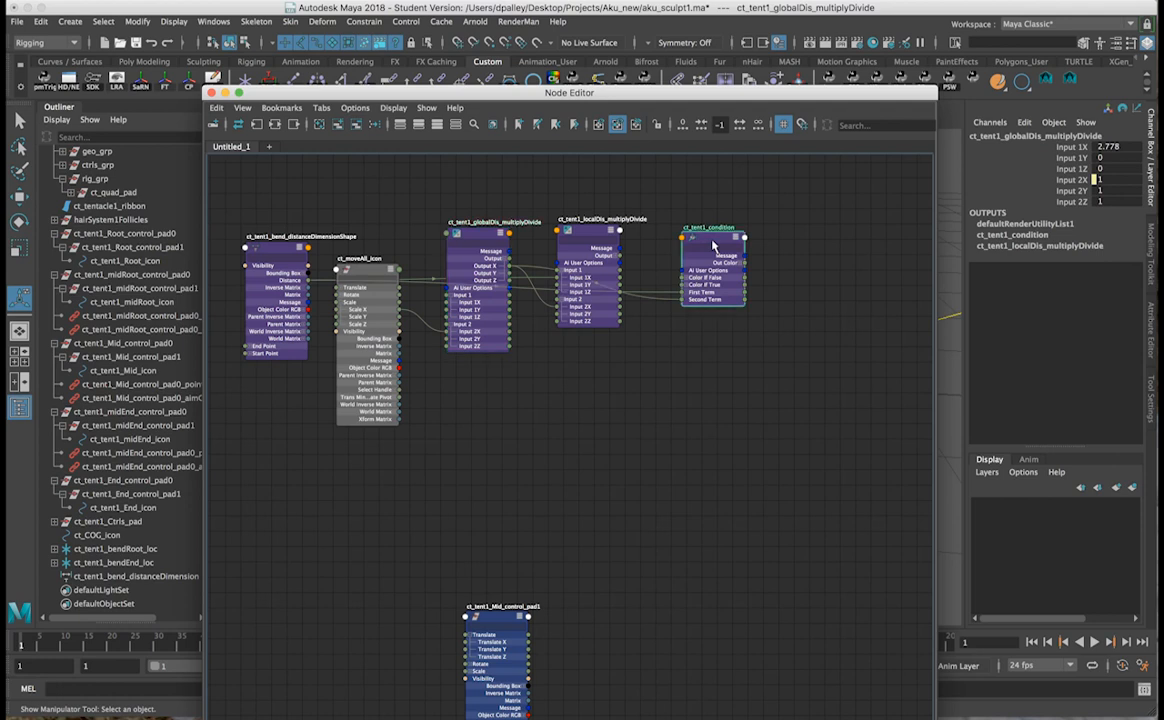
left_click(479, 236)
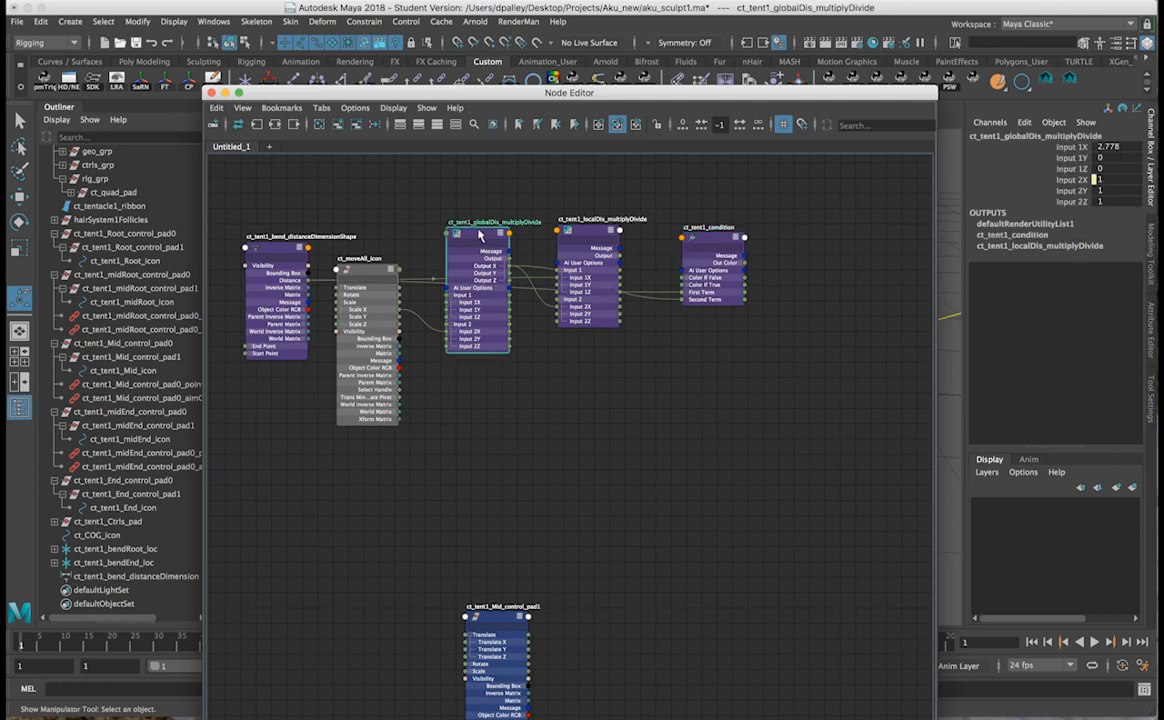
left_click(745, 347)
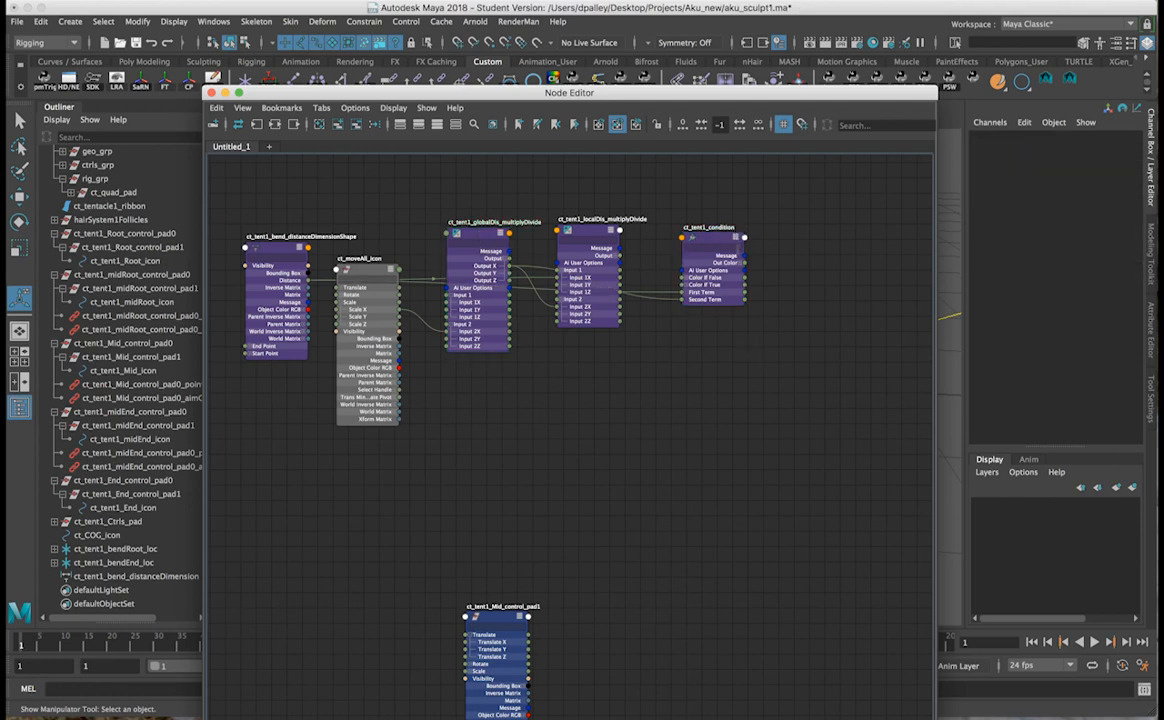
Set Color If False R, G and B to 0 on the ct_tent1_condition node.
left_click_drag(723, 243, 749, 232)
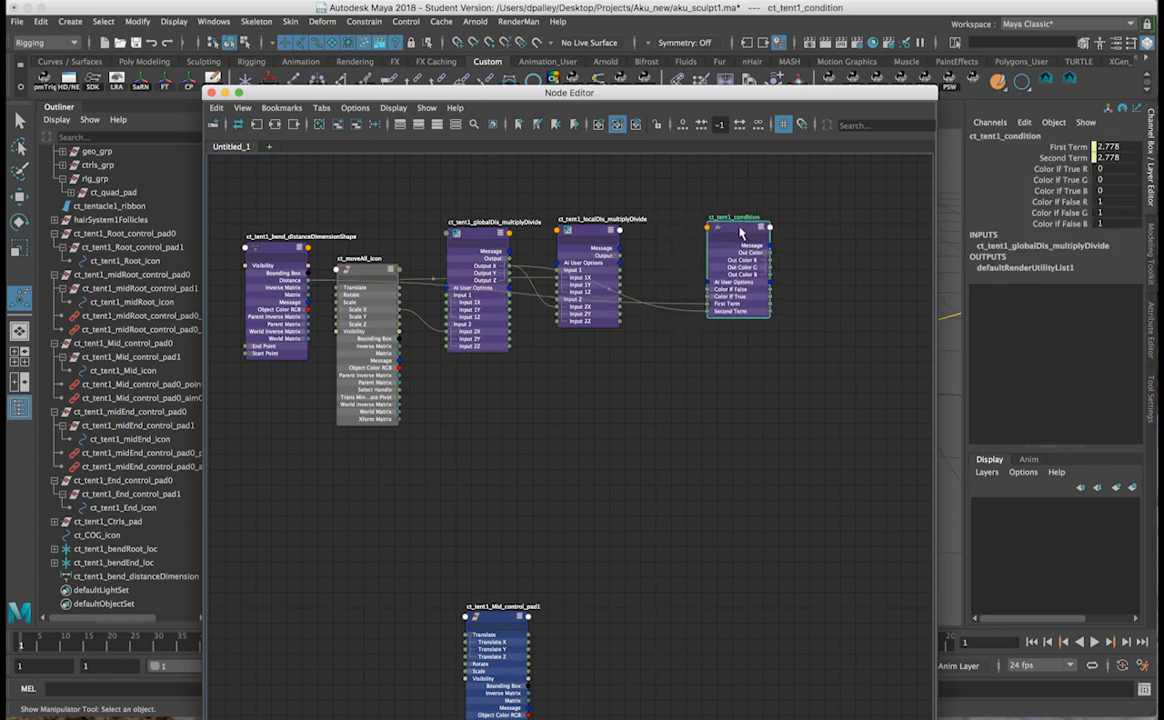
left_click_drag(1118, 203, 1117, 225)
type("0")
key("Return")
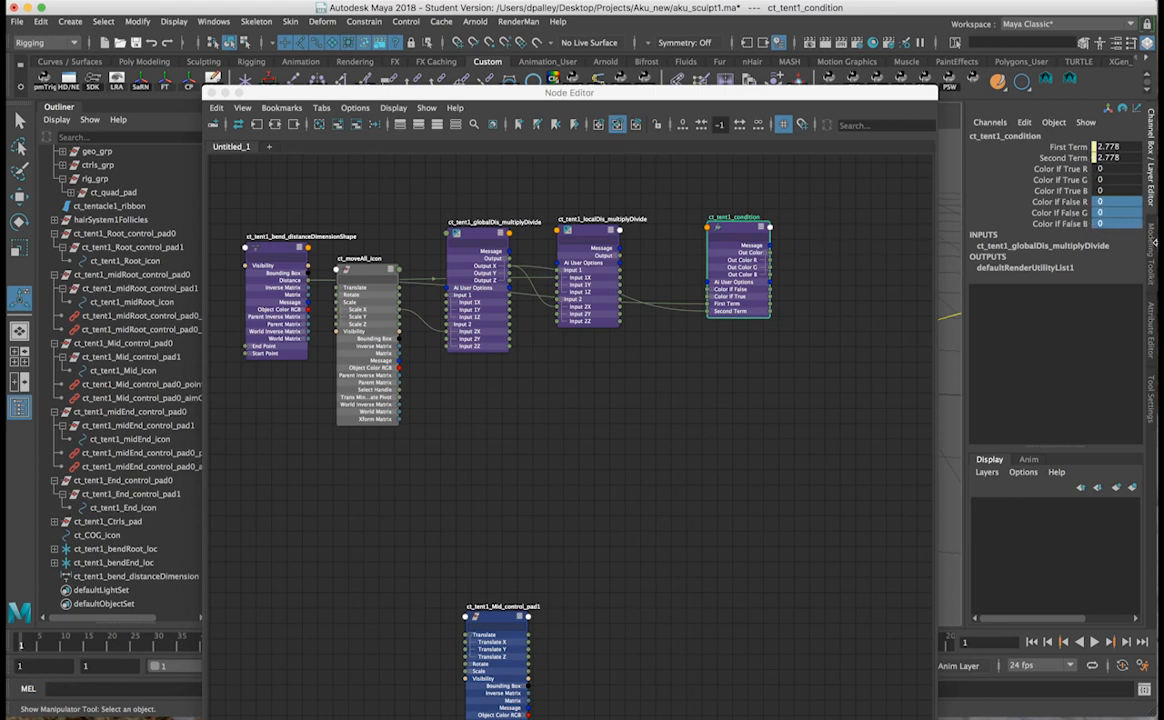
Set the ct_tent1_condition node's operation to Less Than.
left_click(1150, 325)
left_click(985, 300)
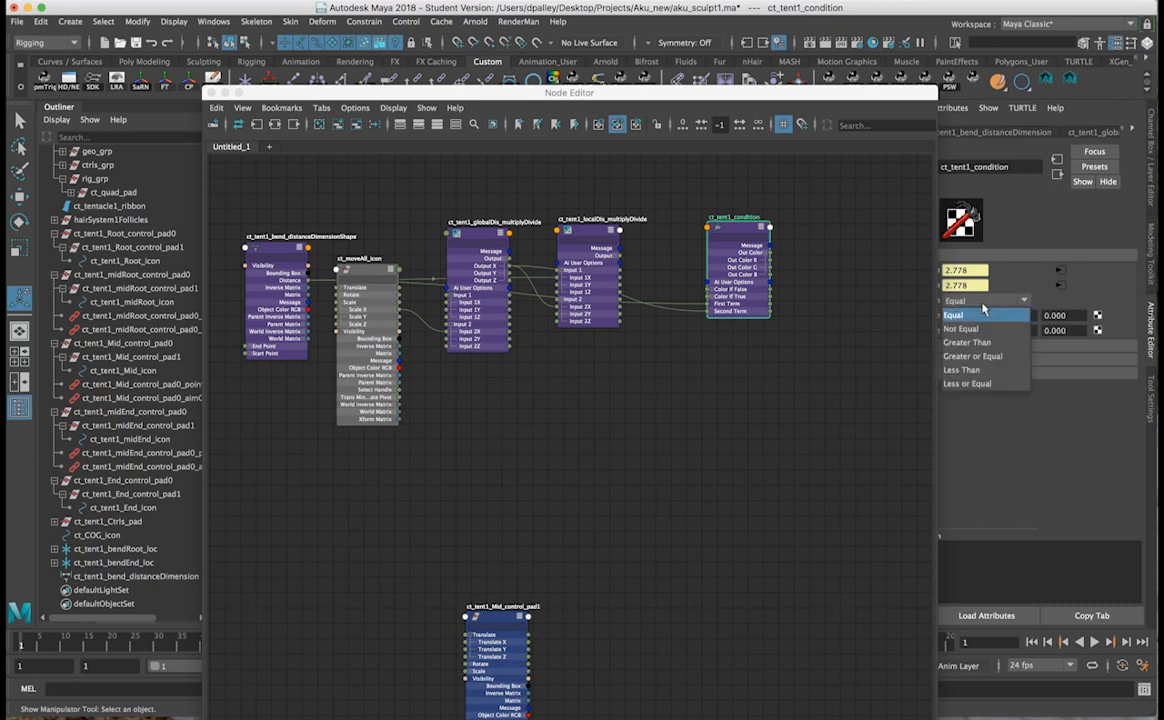
left_click(964, 370)
left_click_drag(860, 93, 646, 443)
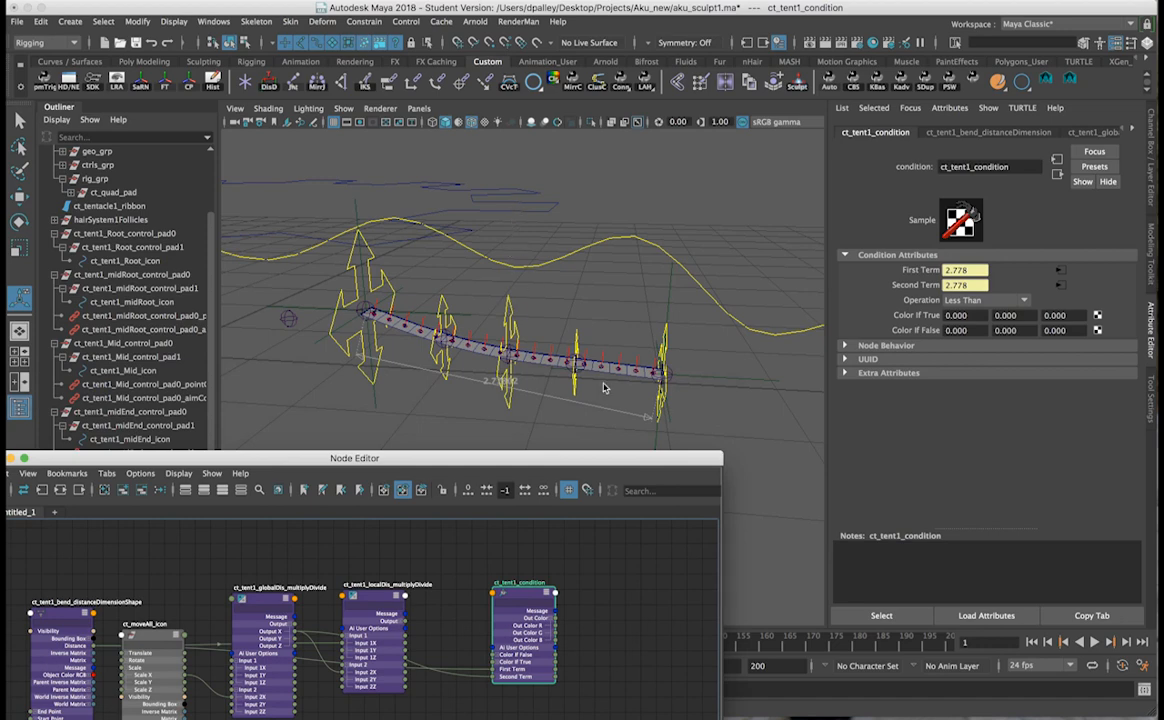
left_click_drag(616, 468, 686, 131)
scroll(650, 348, "up", 1)
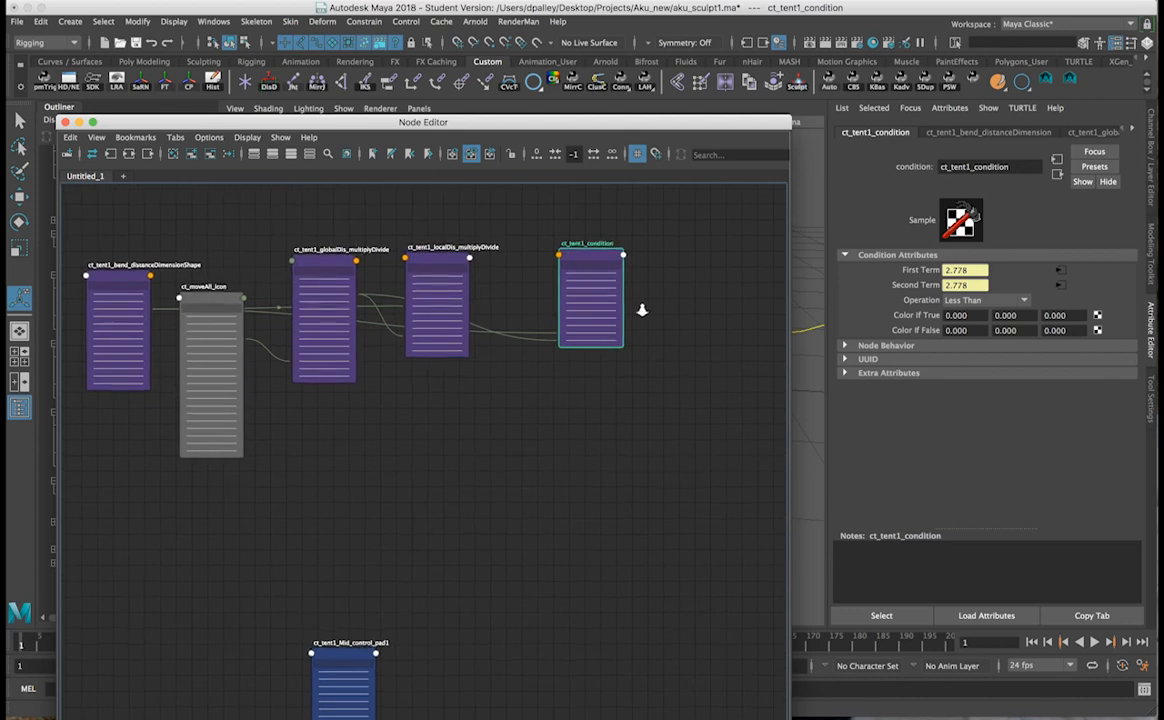
left_click(1150, 198)
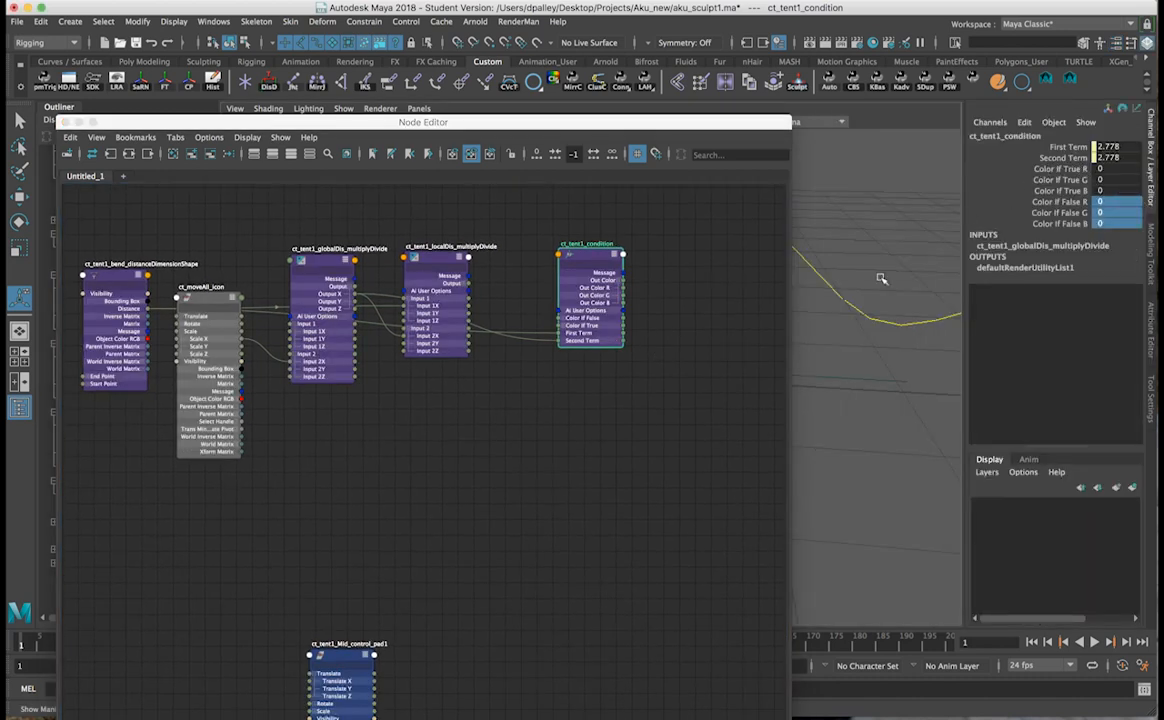
Move the ct_tent1_Mid_control_pad1 node to just below the ct_tent1_condition node.
left_click(522, 387)
scroll(590, 382, "down", 3)
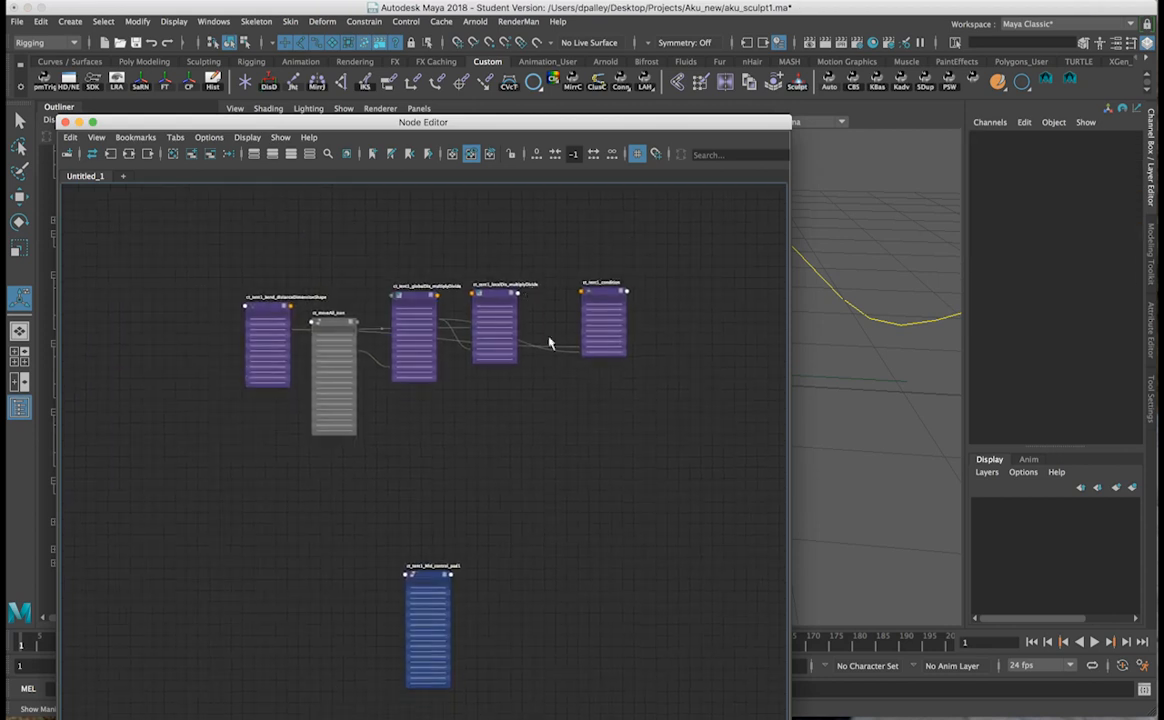
scroll(500, 338, "up", 3)
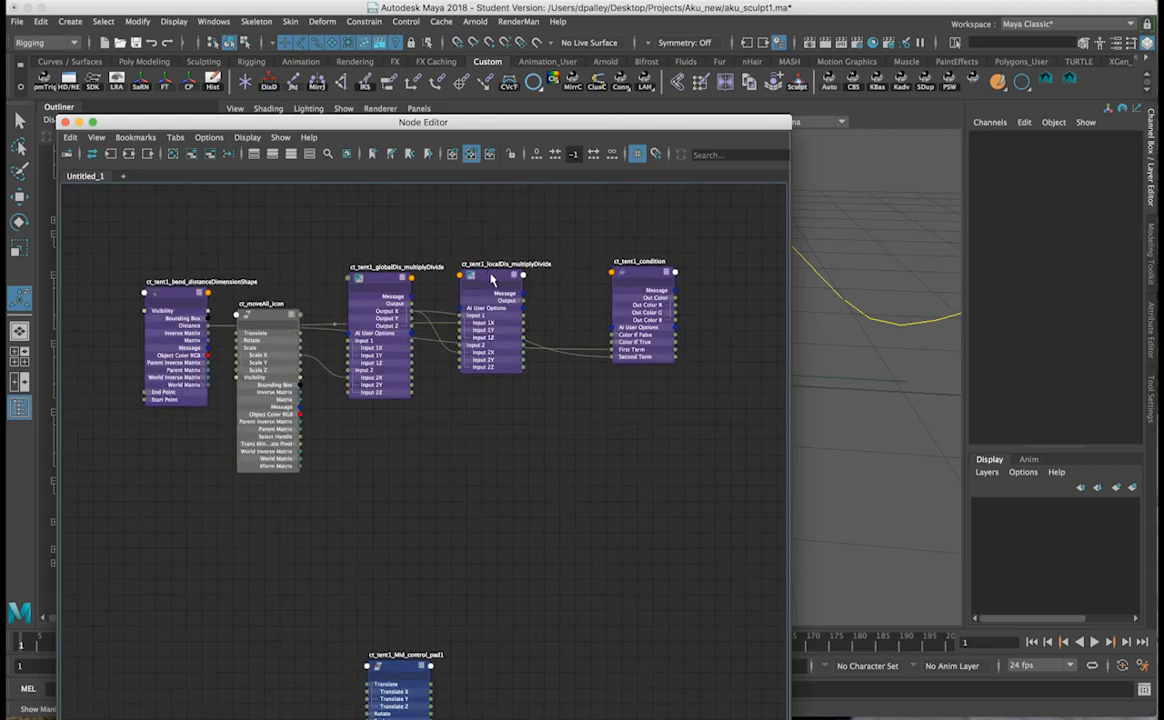
left_click(491, 281)
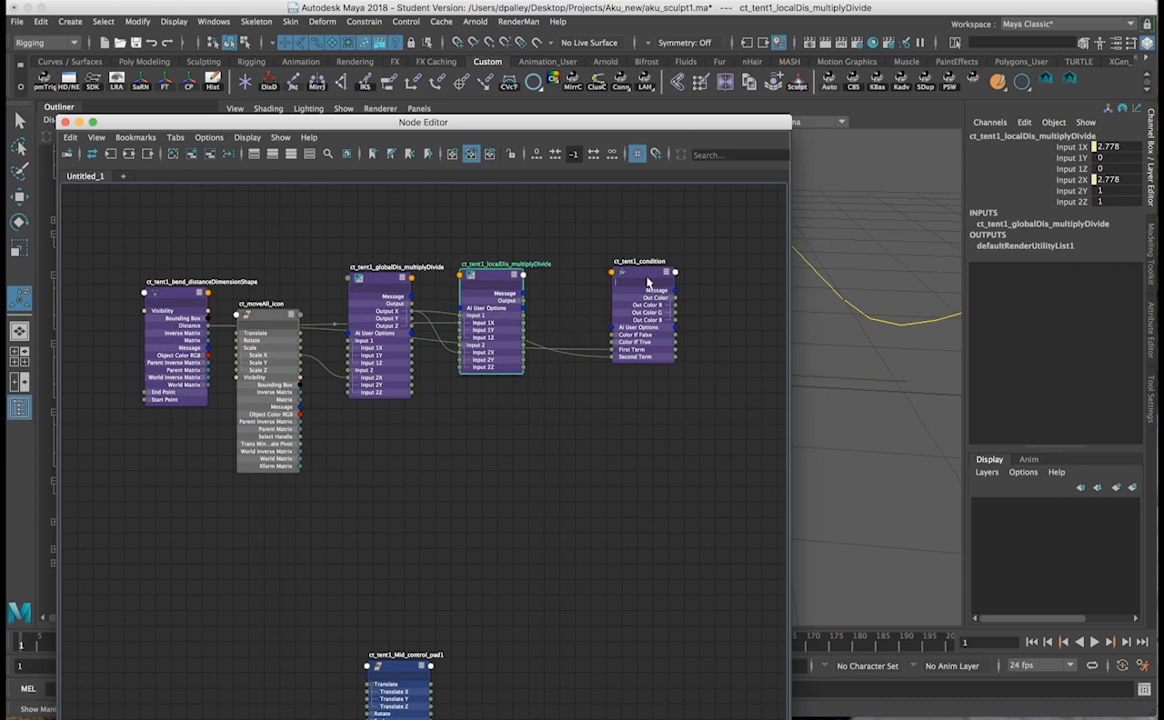
left_click_drag(398, 668, 716, 442)
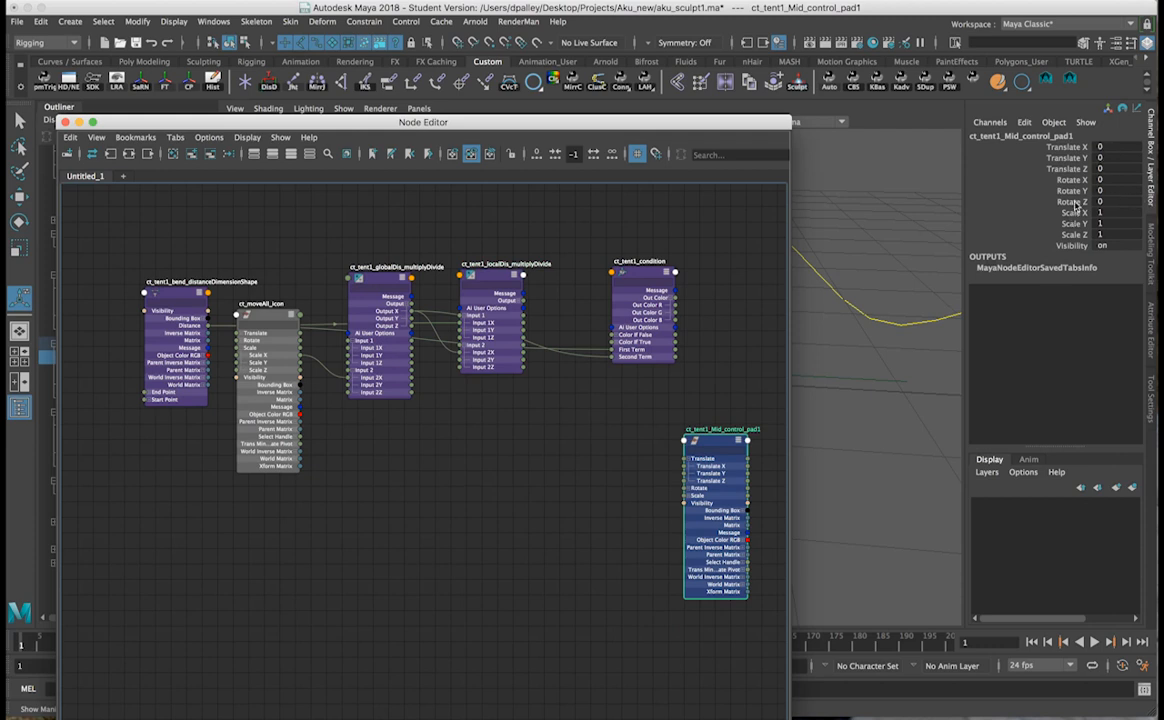
Create a plusMinusAverage node and place it between ct_tent1_localDis_multiplyDivide and ct_tent1_Mid_control_pad1.
left_click(533, 434)
key("Tab")
type("mul")
key("BackSpace")
key("BackSpace")
key("BackSpace")
type("plus")
key("Return")
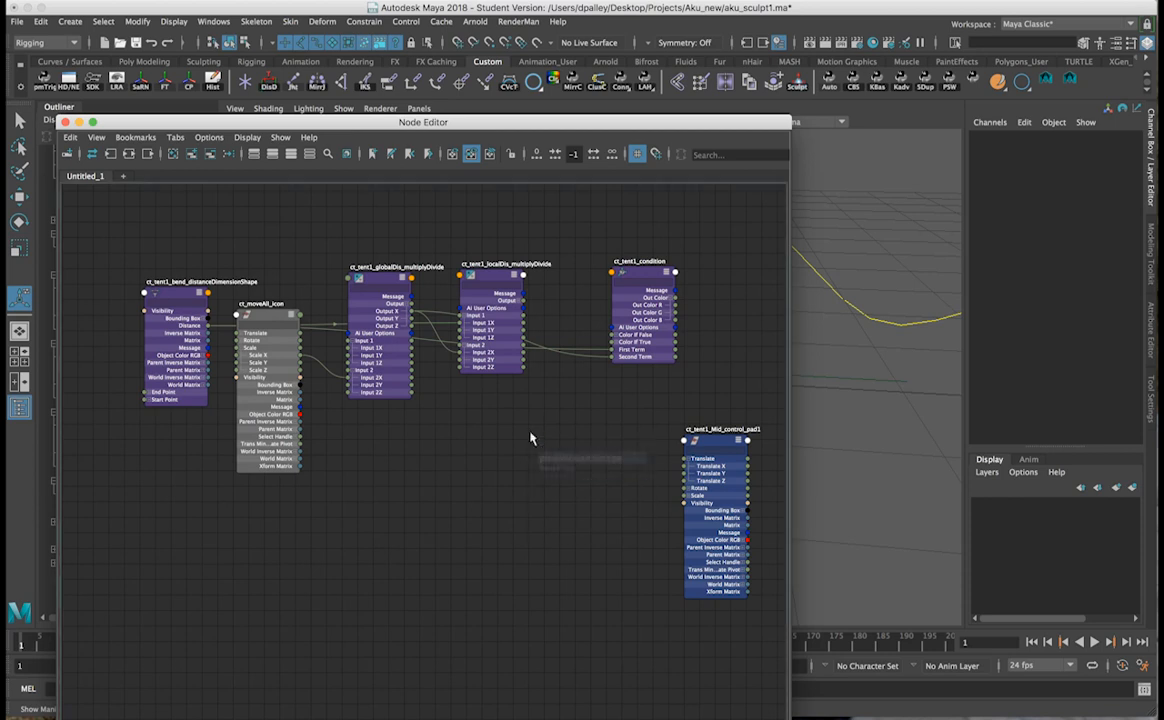
left_click(591, 450)
left_click_drag(591, 450, 589, 403)
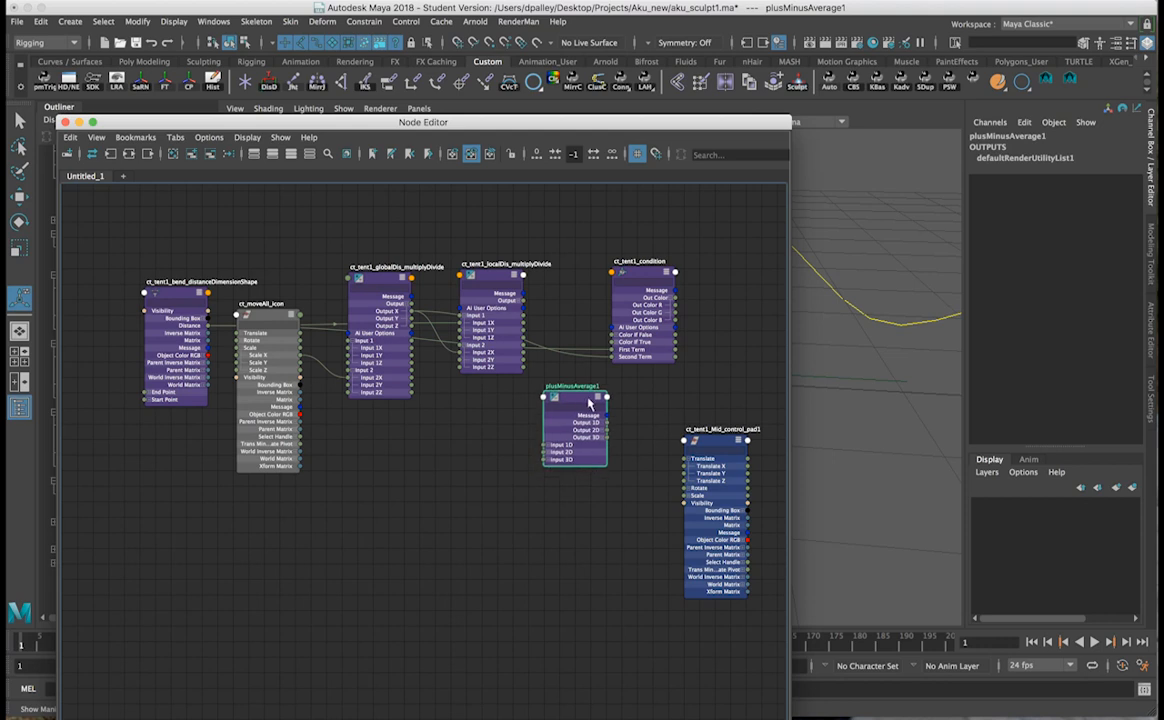
Rename the new plusMinusAverage node ct_tent1_plusMinusAverage.
left_click(1020, 136)
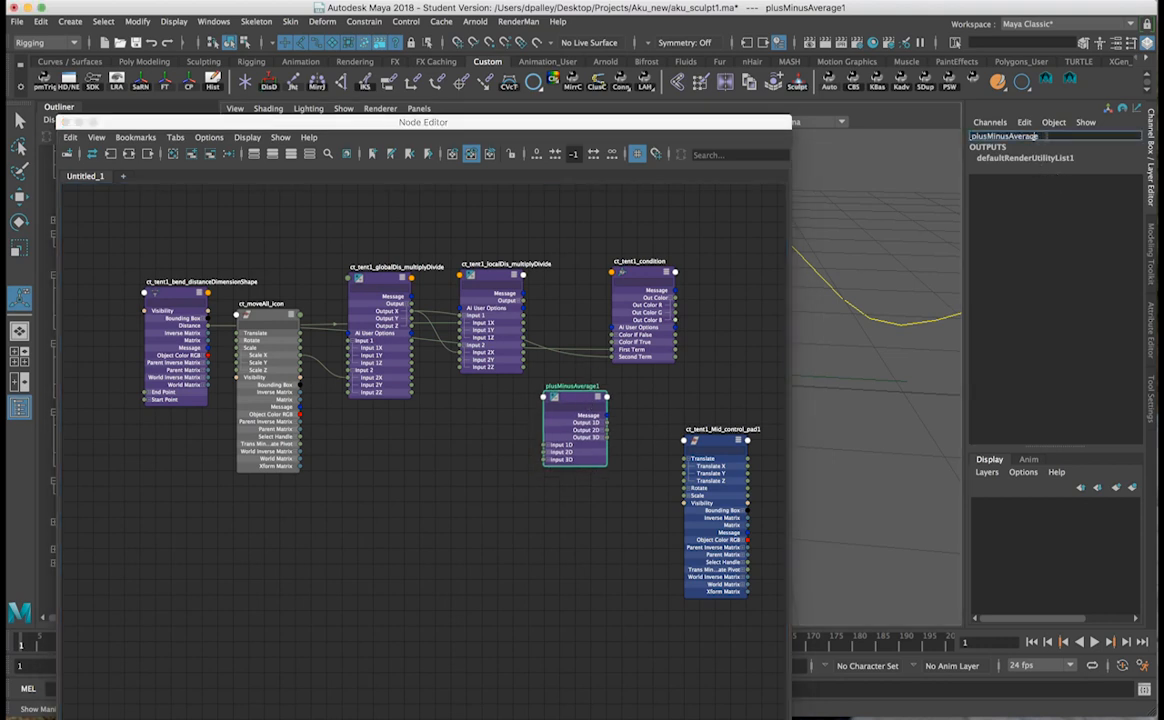
type("ct_tent1_")
key("Return")
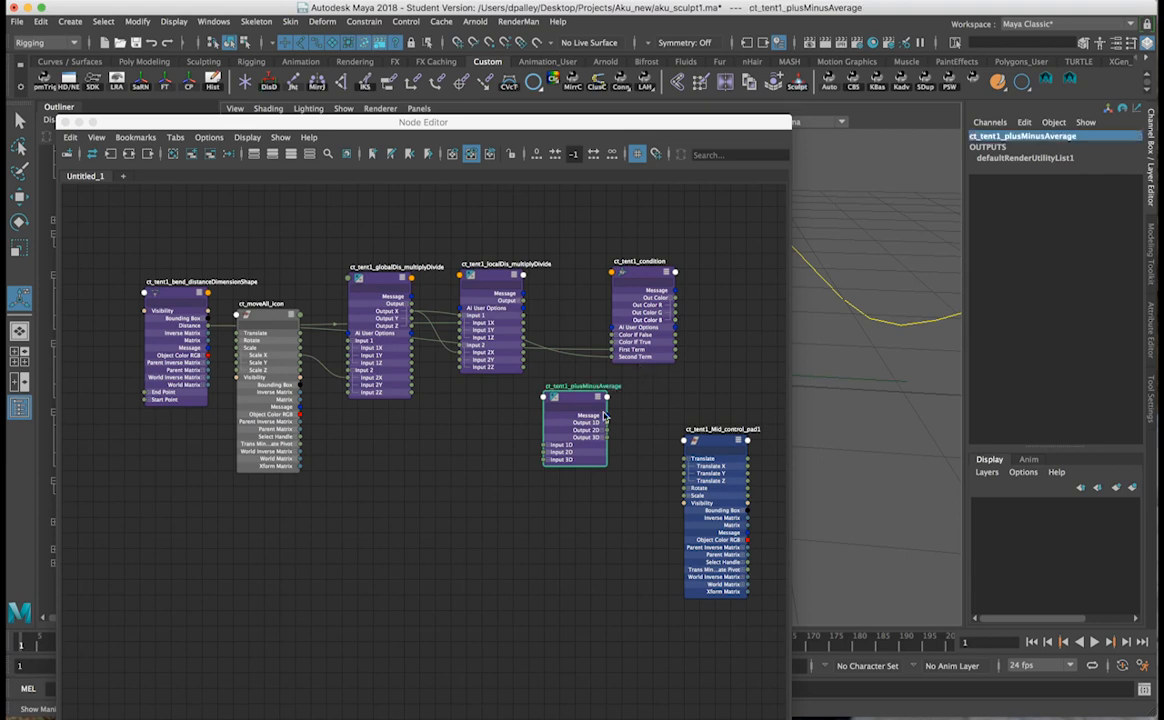
Connect Output X of ct_tent1_localDis_multiplyDivide to Input 1D[0] of ct_tent1_plusMinusAverage.
scroll(584, 402, "up", 1)
left_click(518, 294)
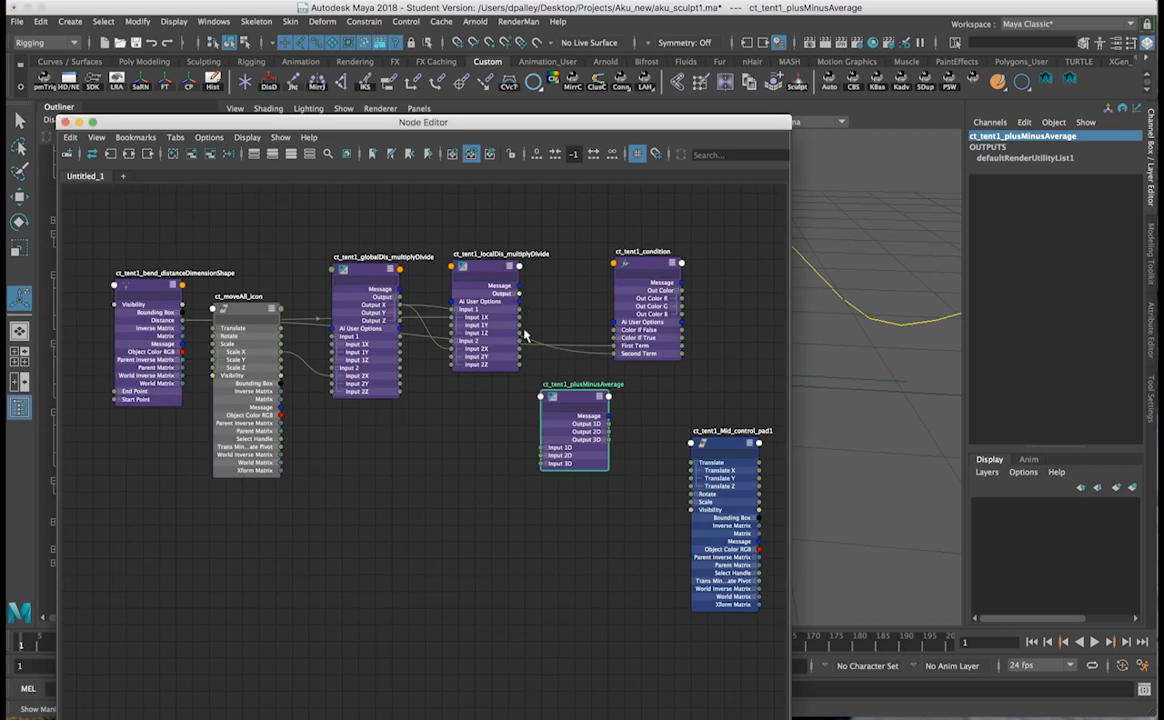
left_click(549, 450)
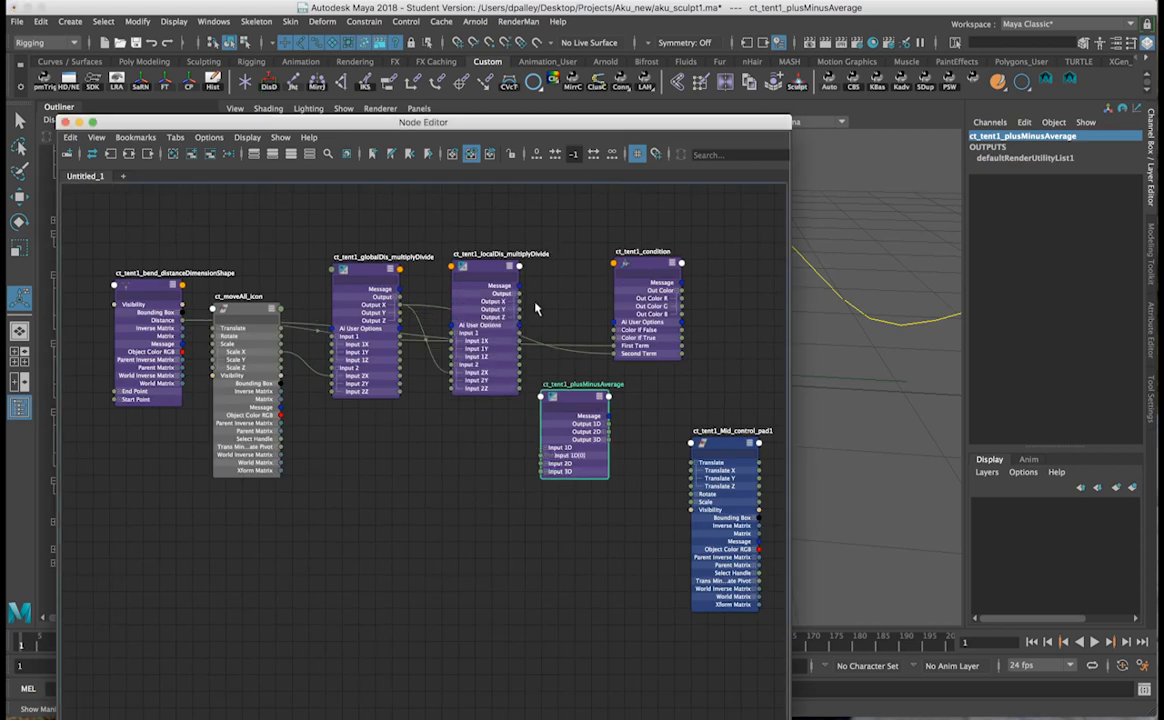
left_click_drag(520, 302, 542, 455)
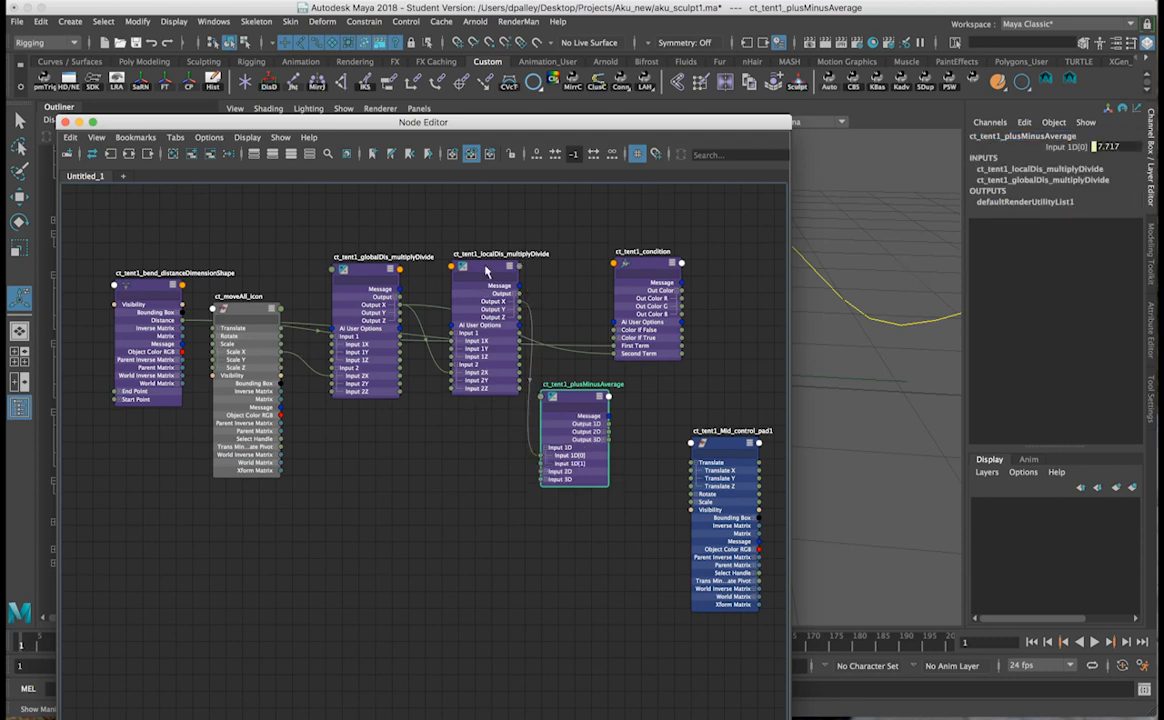
Set the ct_tent1_localDis_multiplyDivide node's operation to Divide.
left_click(495, 352)
left_click(1152, 350)
left_click(965, 270)
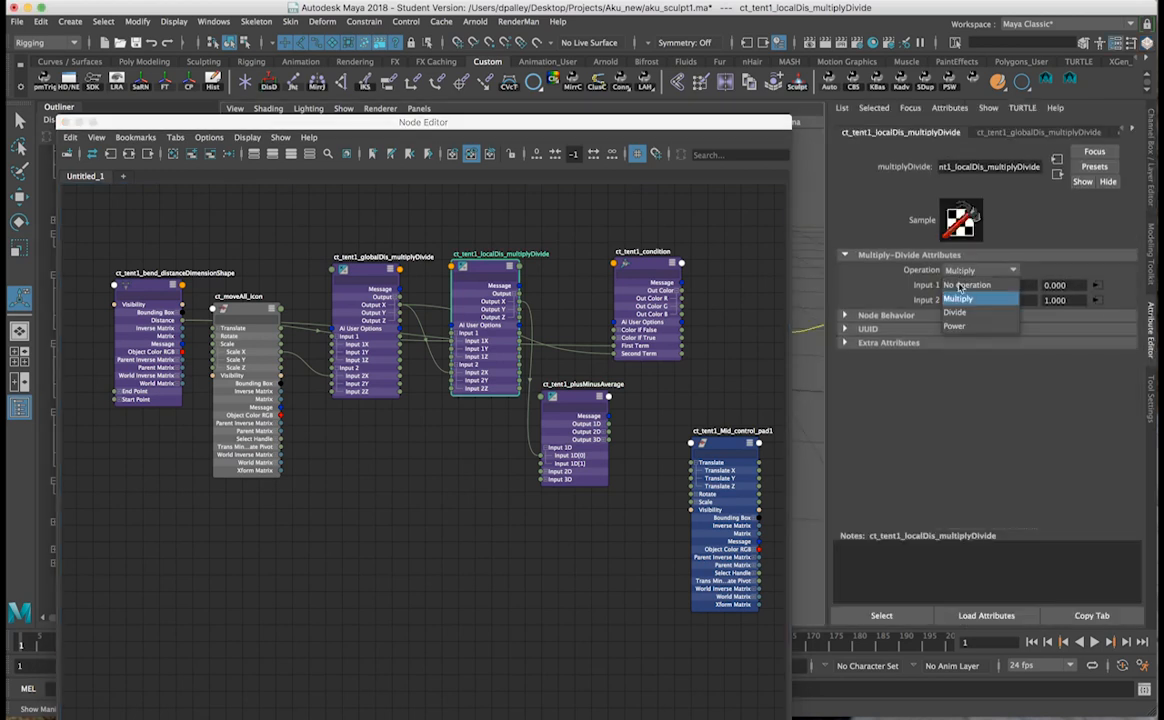
left_click(955, 308)
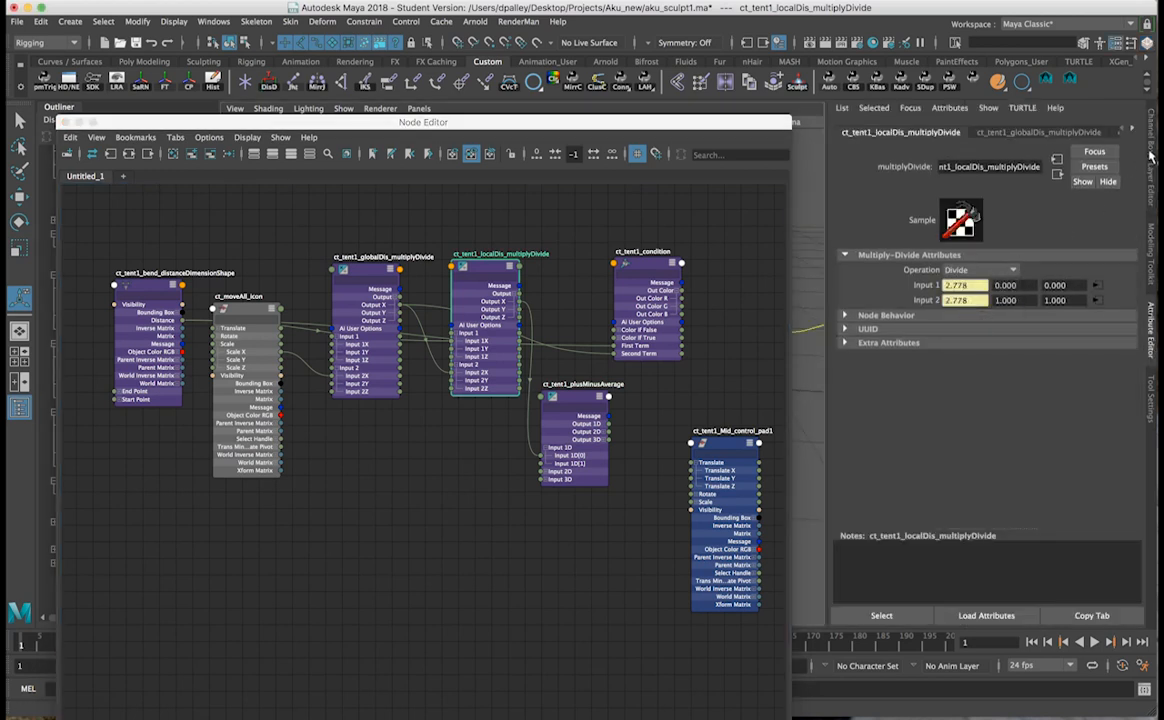
left_click(1110, 181)
Connect Output Y of ct_tent1_localDis_multiplyDivide to Input 1D[1] of ct_tent1_plusMinusAverage.
scroll(590, 413, "up", 1)
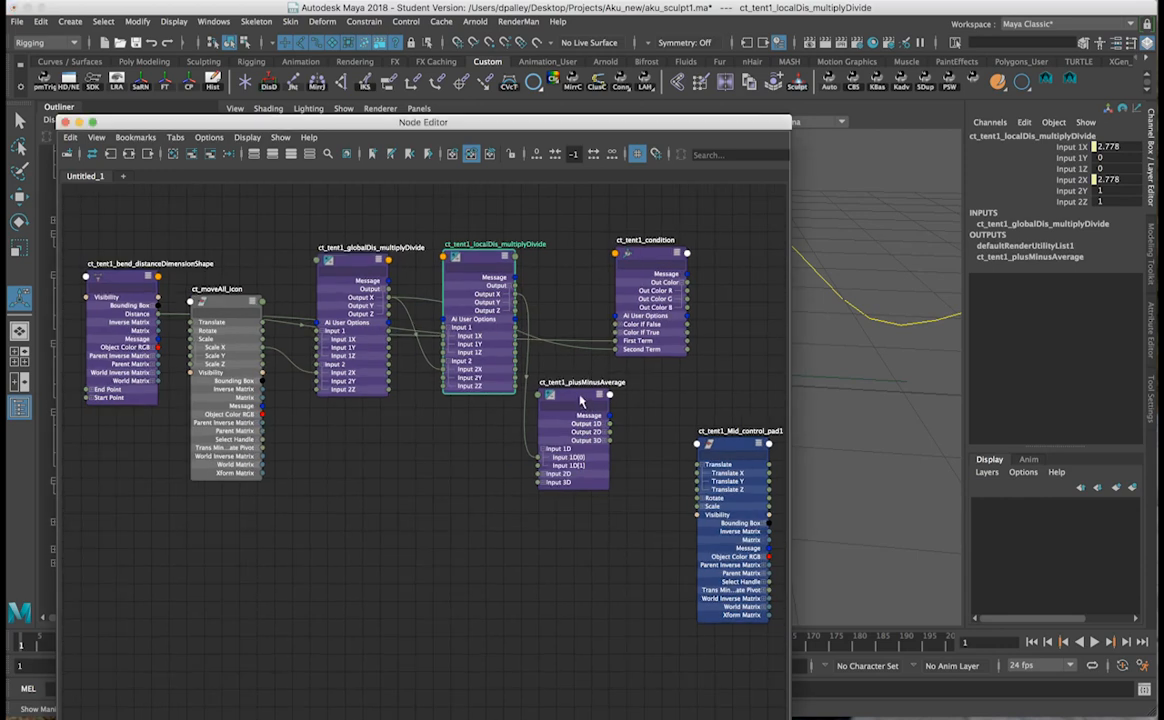
left_click(590, 413)
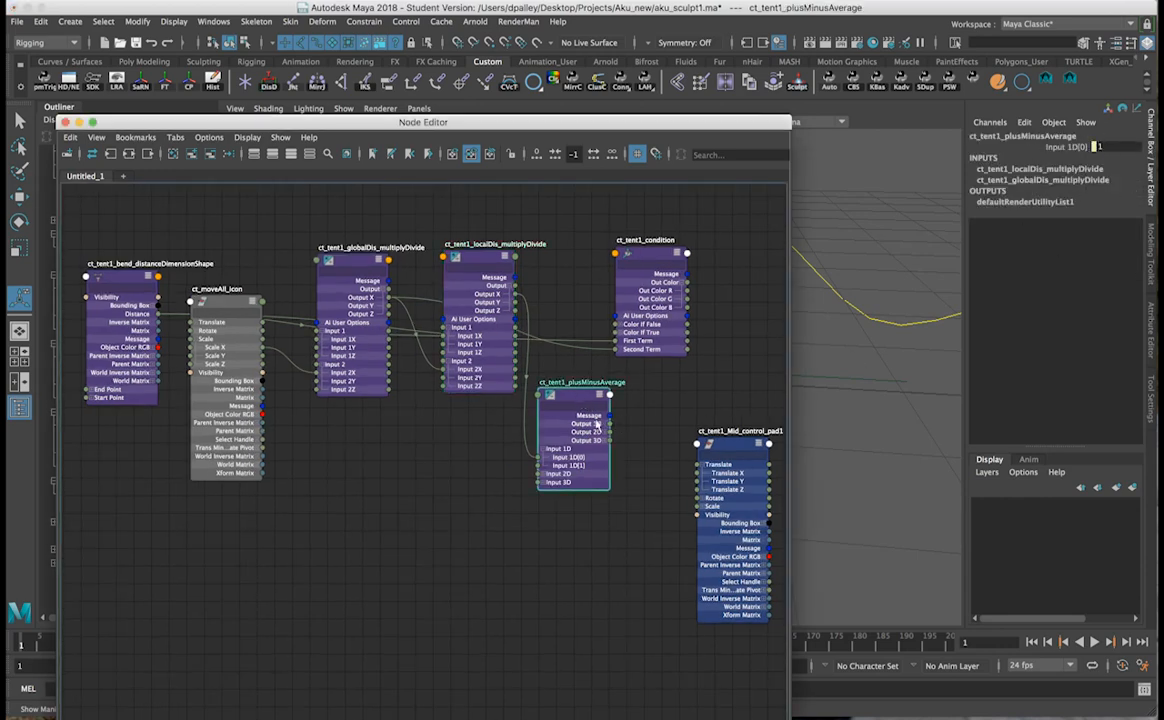
scroll(505, 425, "up", 1)
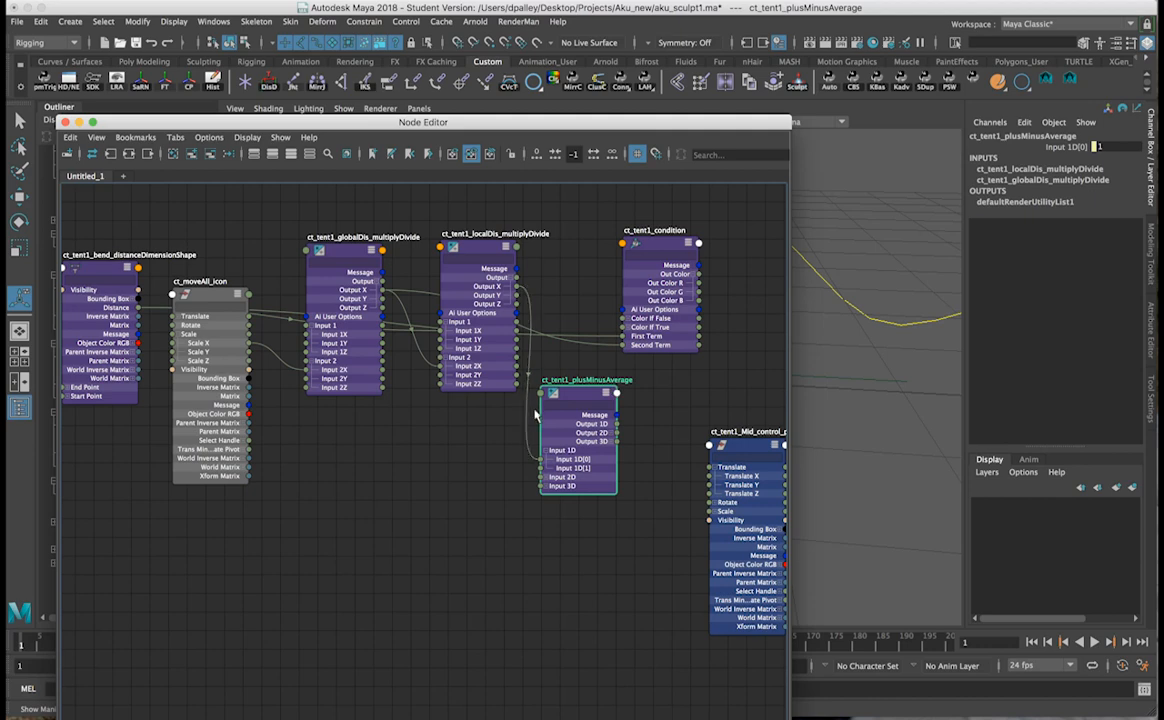
scroll(545, 405, "up", 2)
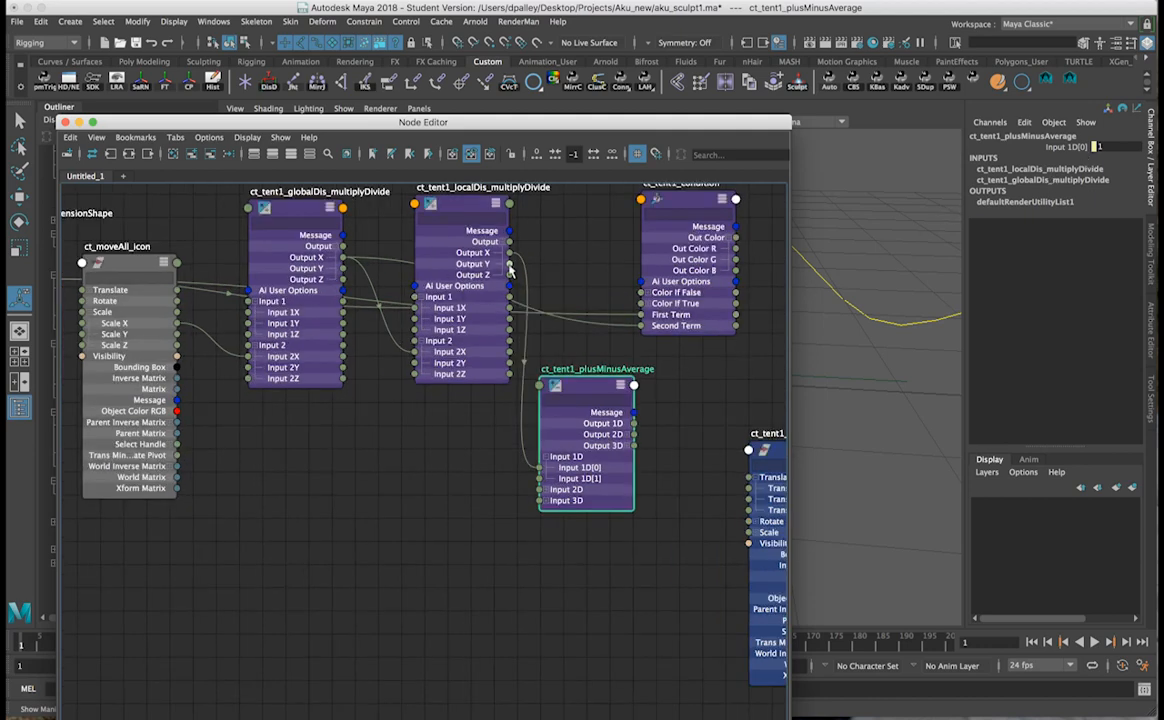
left_click_drag(509, 265, 538, 481)
left_click_drag(538, 481, 538, 481)
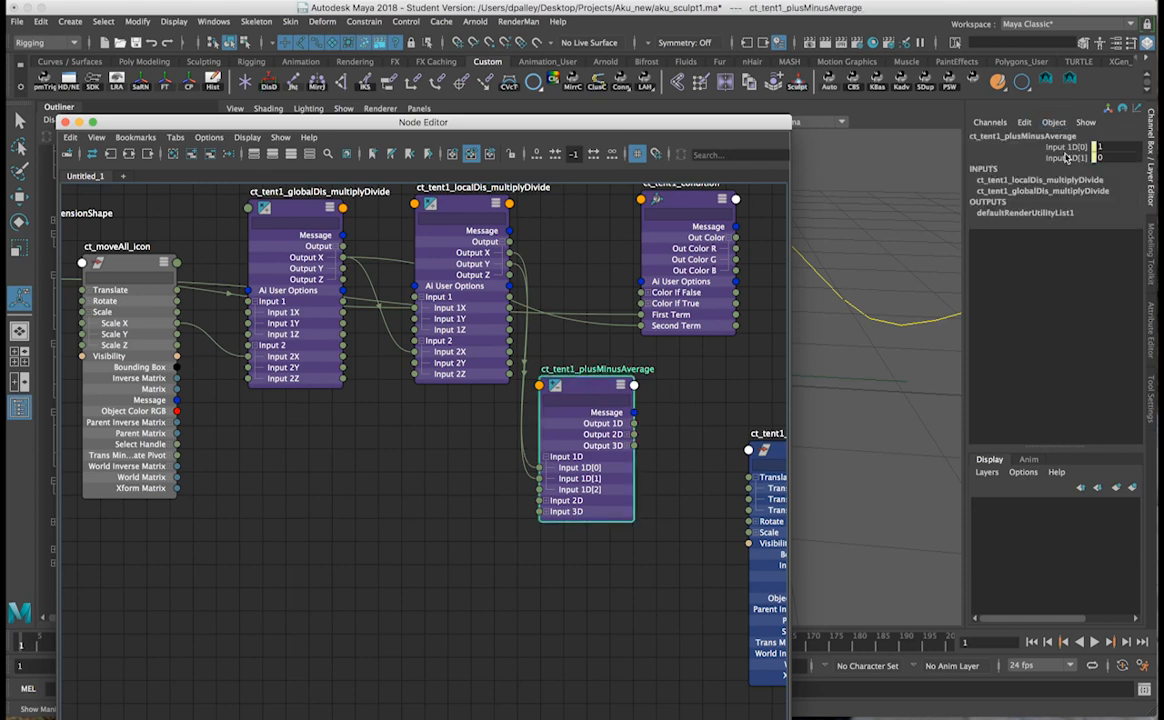
Break the connection on ct_tent1_plusMinusAverage's Input 1D[1] and set its value to 1.
right_click(1066, 157)
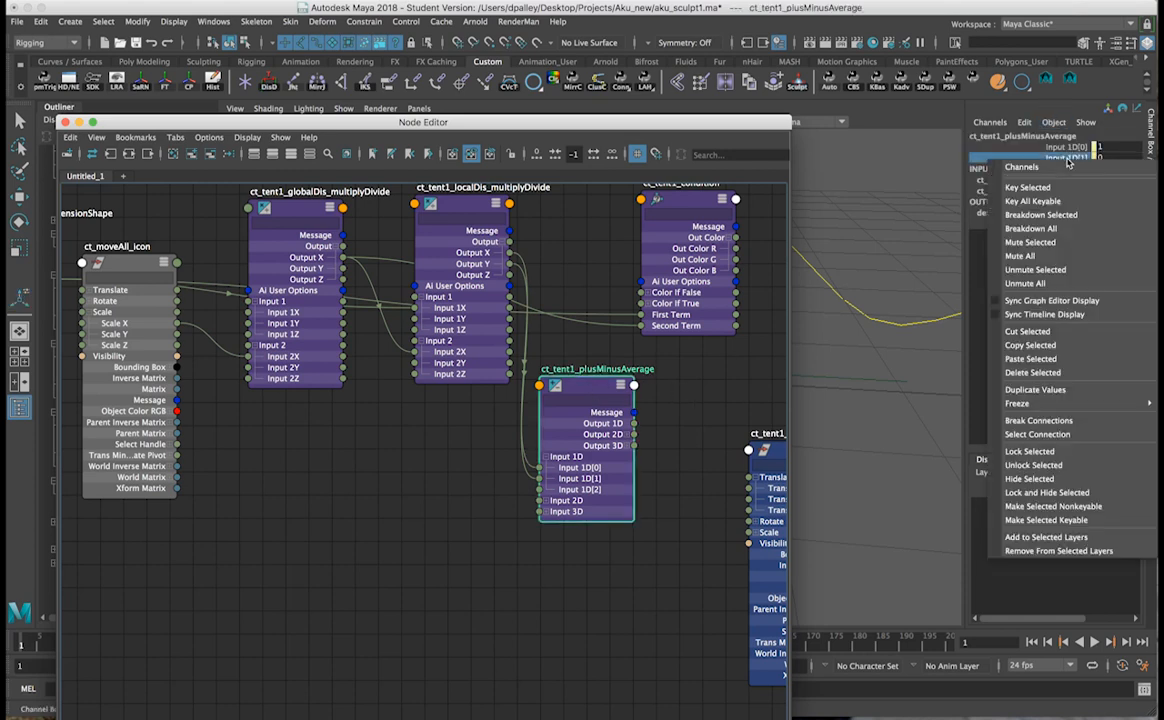
left_click(1042, 421)
left_click(1104, 159)
key("Return")
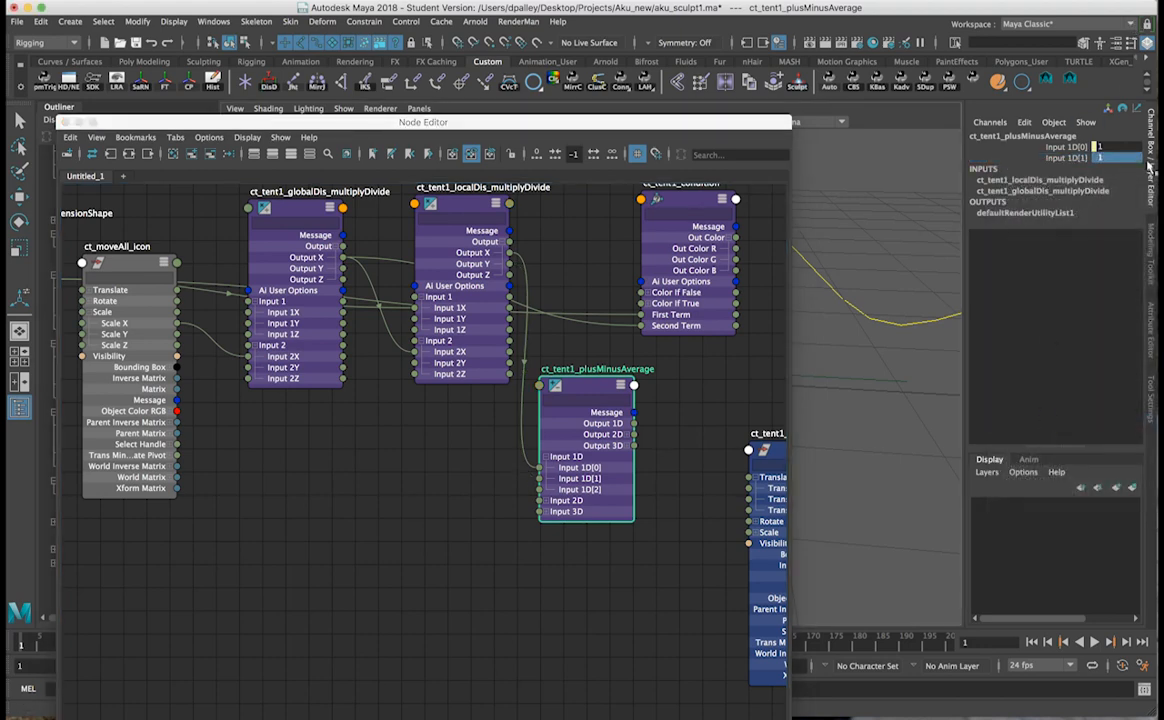
Set the ct_tent1_plusMinusAverage node's operation to Subtract.
left_click(1150, 330)
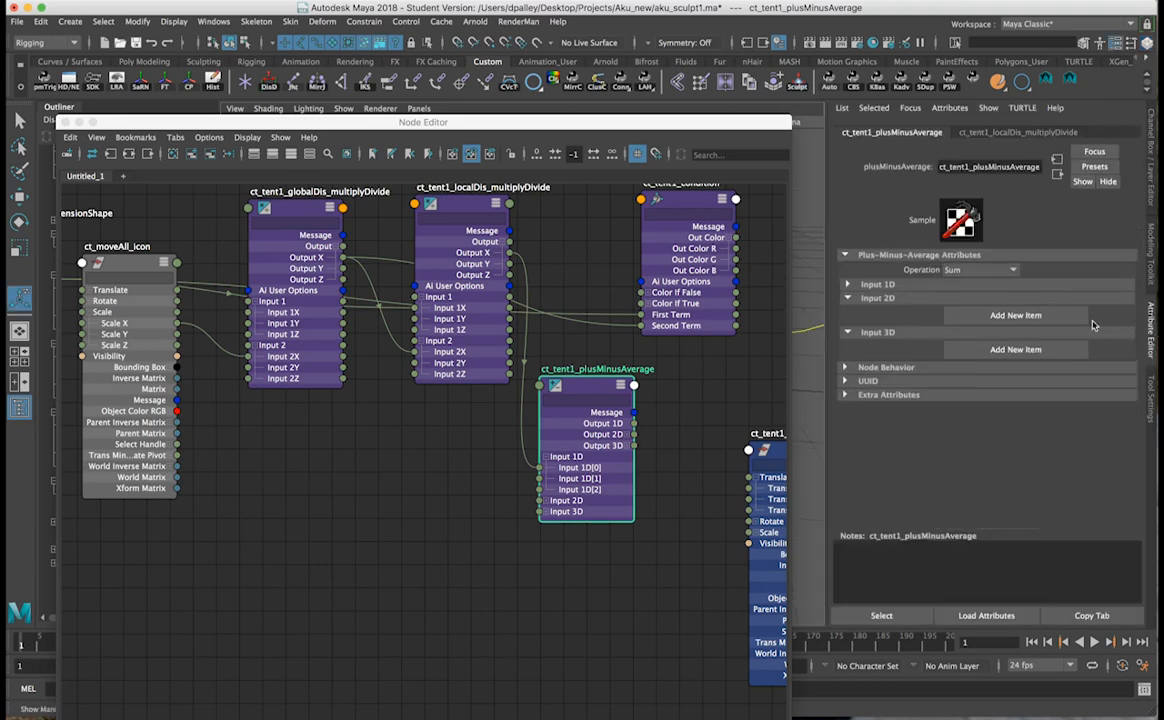
left_click(986, 270)
left_click(988, 313)
left_click(1152, 120)
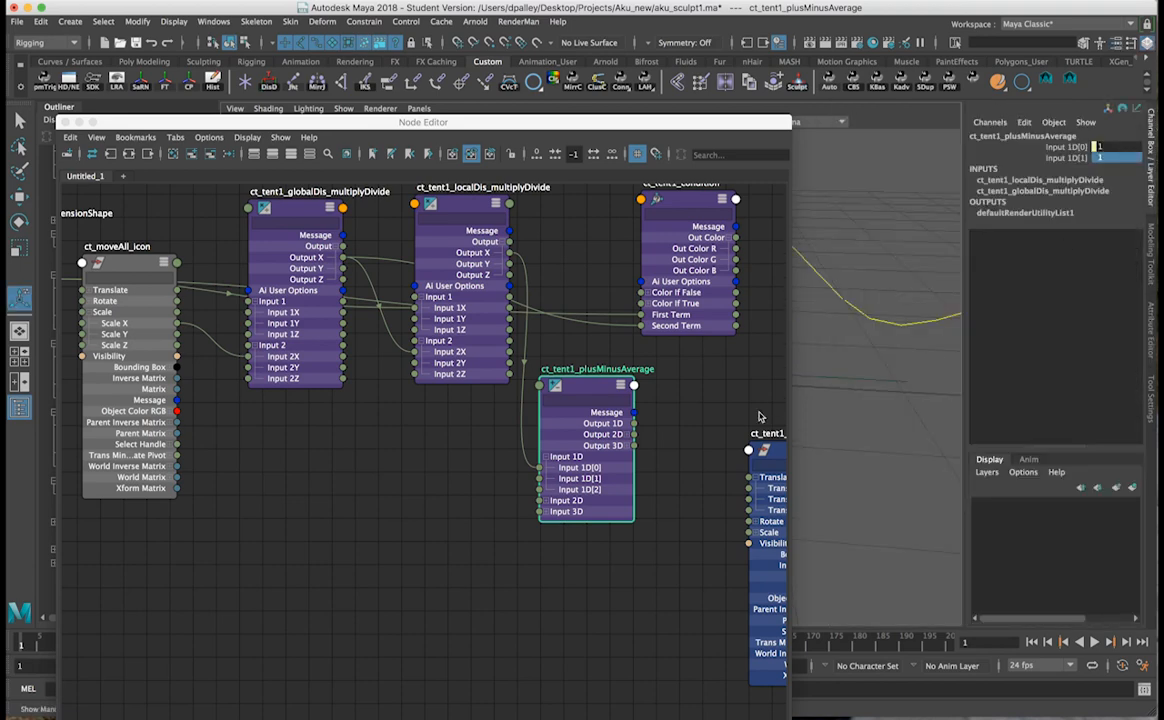
Connect Output 1D of ct_tent1_plusMinusAverage to Color If True R of ct_tent1_condition, shifting the condition node aside for room.
scroll(617, 425, "down", 1)
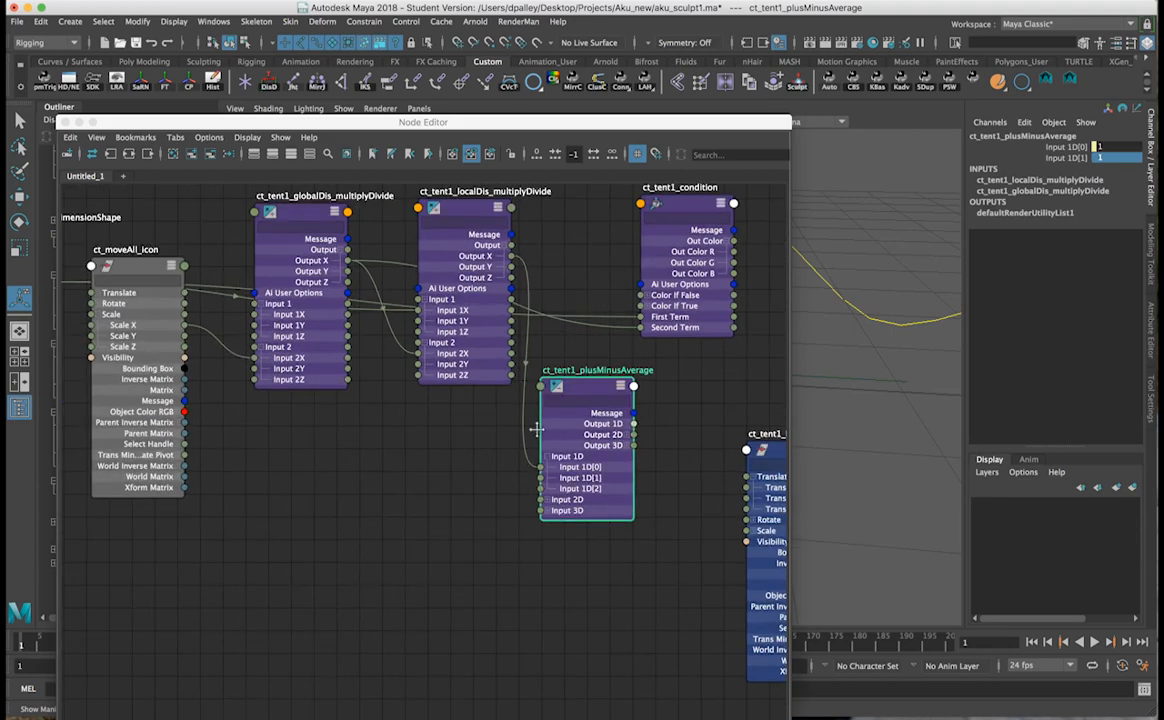
scroll(618, 425, "down", 2)
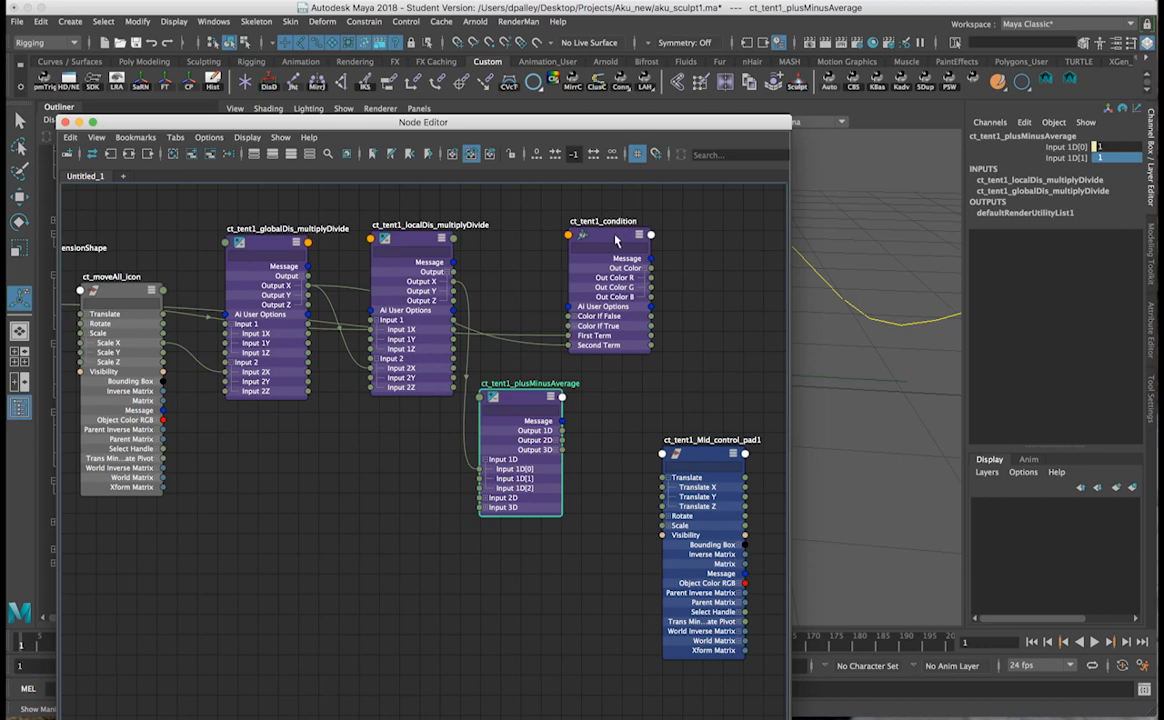
left_click_drag(615, 240, 642, 240)
scroll(628, 399, "up", 1)
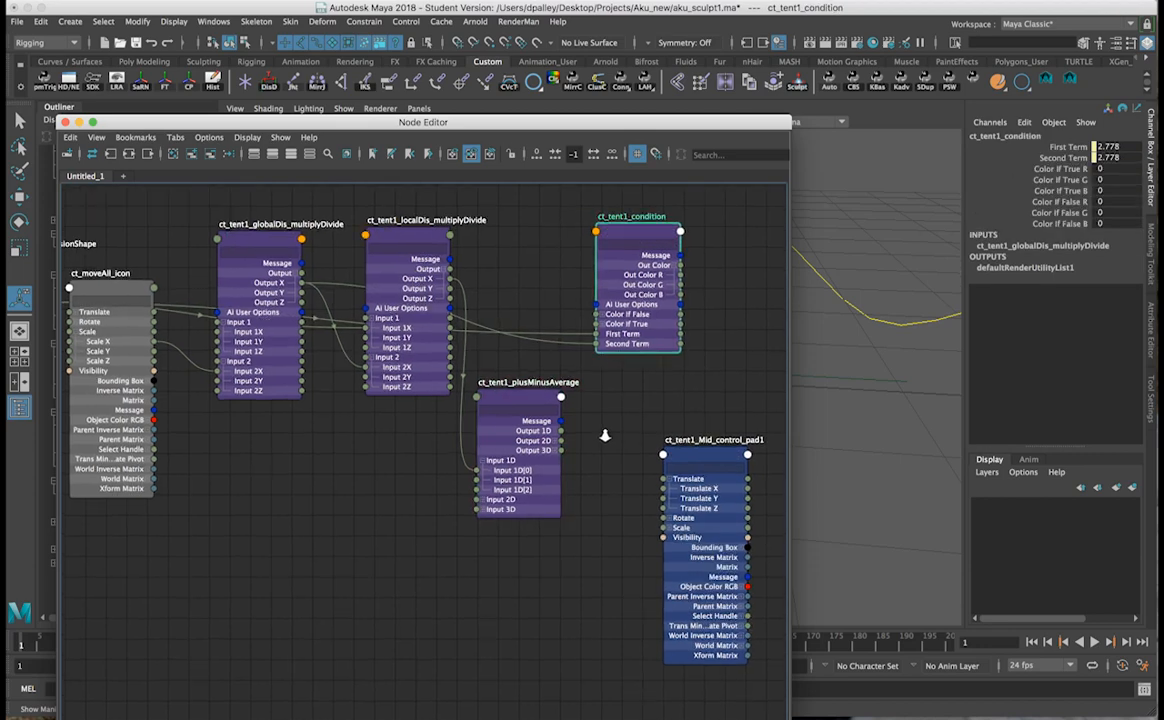
left_click(525, 400)
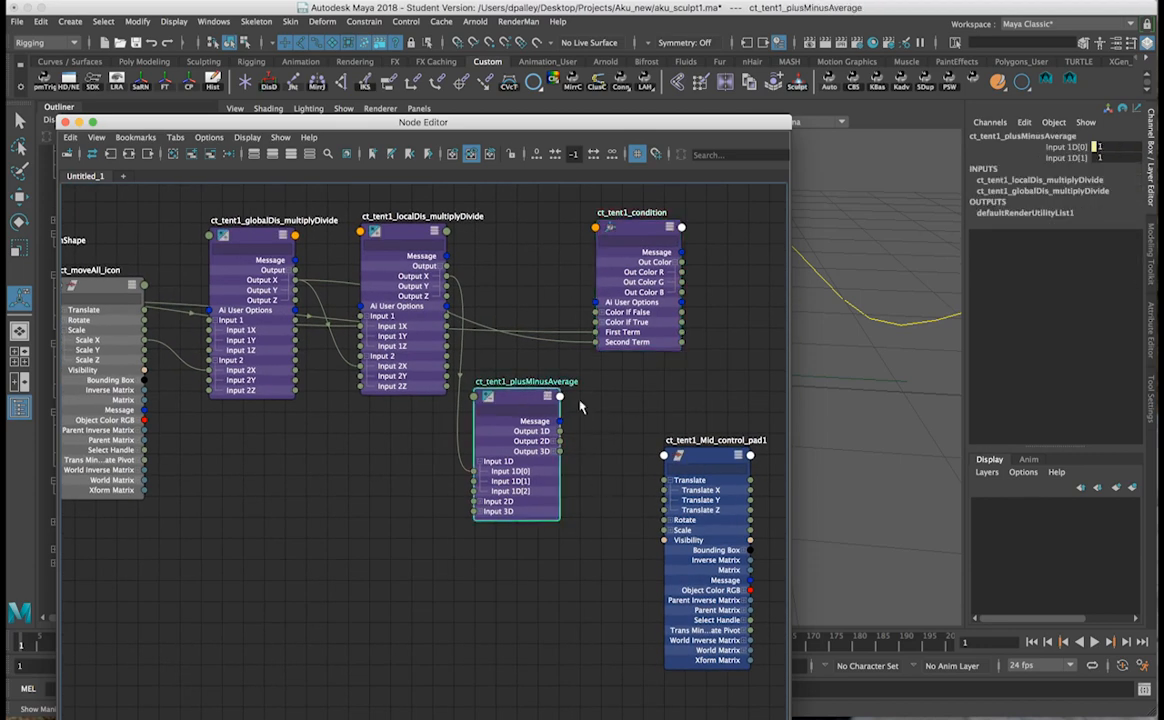
left_click(603, 323)
left_click_drag(561, 432, 598, 333)
left_click(631, 230)
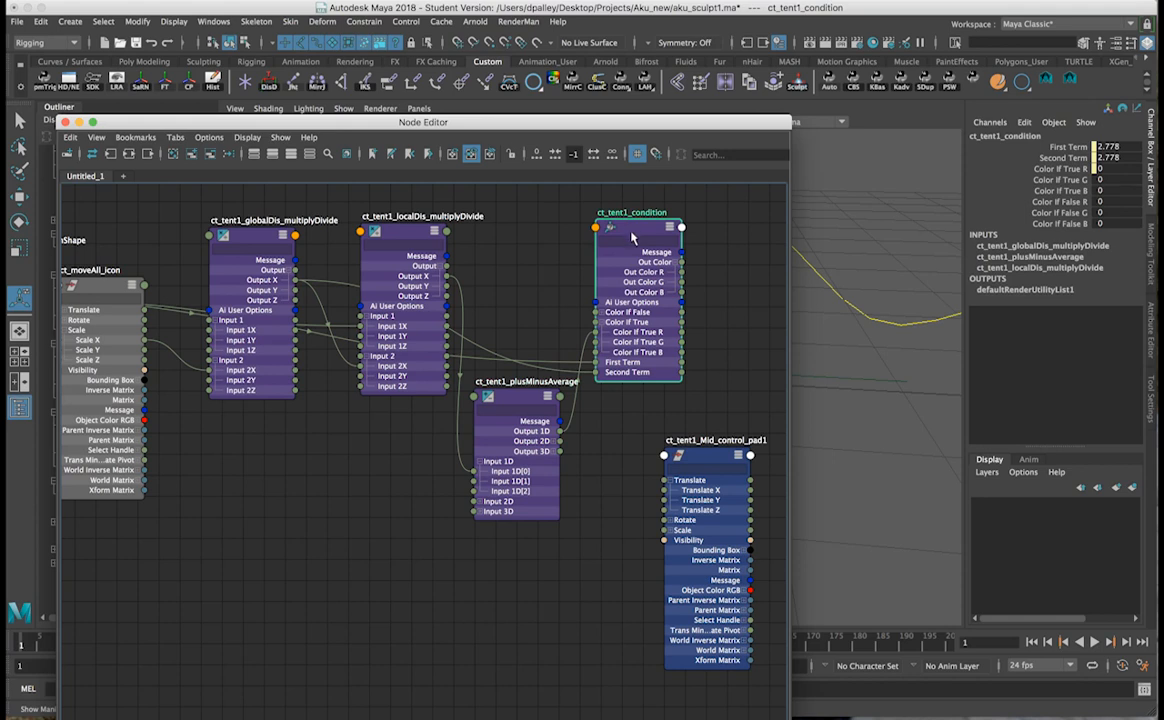
Connect Out Color R of ct_tent1_condition to Translate Y of ct_tent1_Mid_control_pad1.
middle_click_drag(640, 310, 505, 300, "alt")
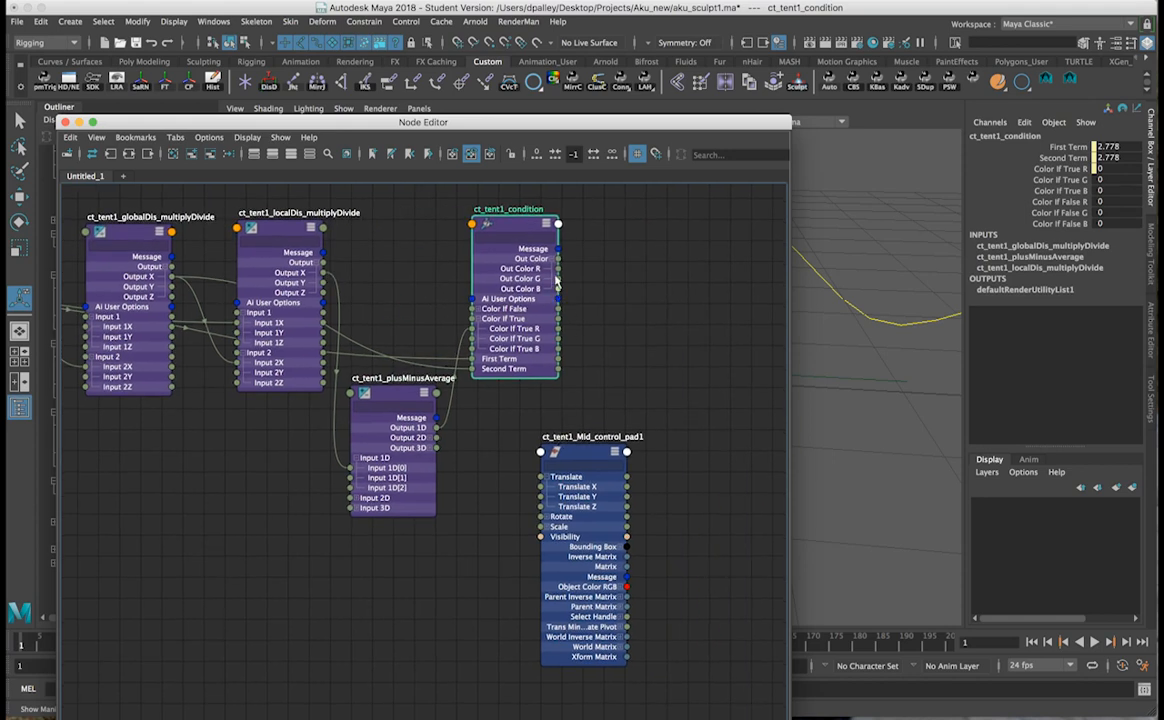
left_click_drag(558, 271, 540, 487)
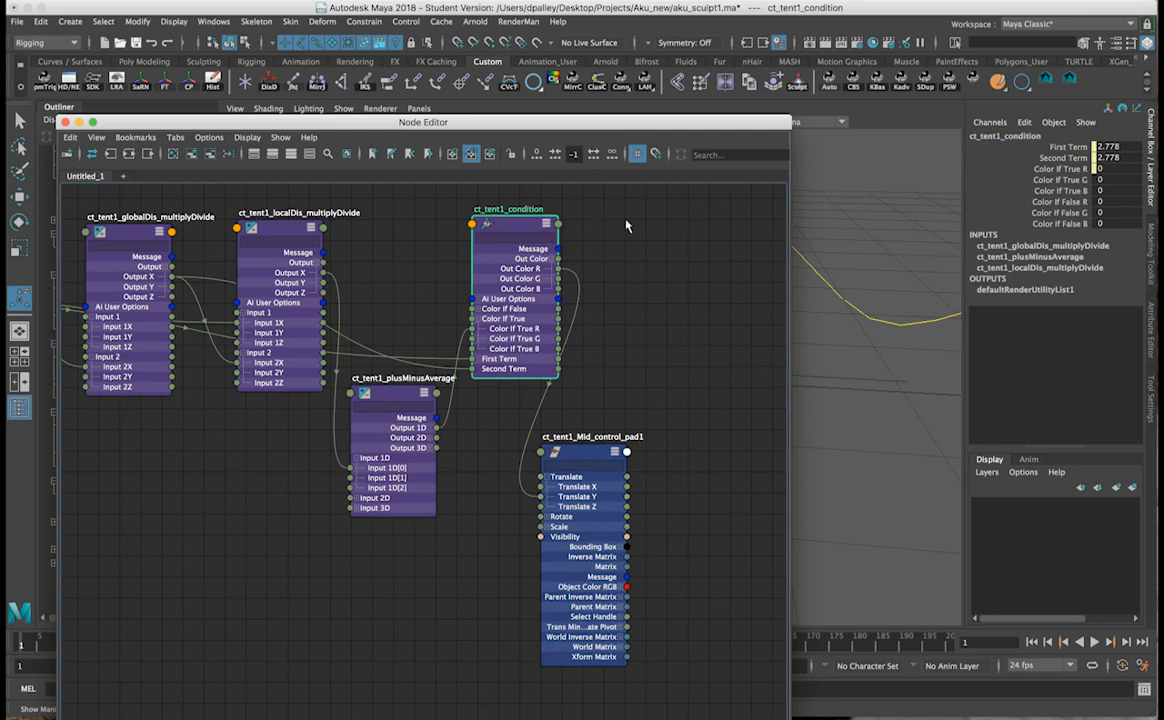
left_click(598, 457)
Test the network by moving ct_tent1_End_icon toward the tentacle root, examine ct_tent1_Mid_control_pad1's Translate Y, and undo the move.
left_click_drag(547, 125, 549, 506)
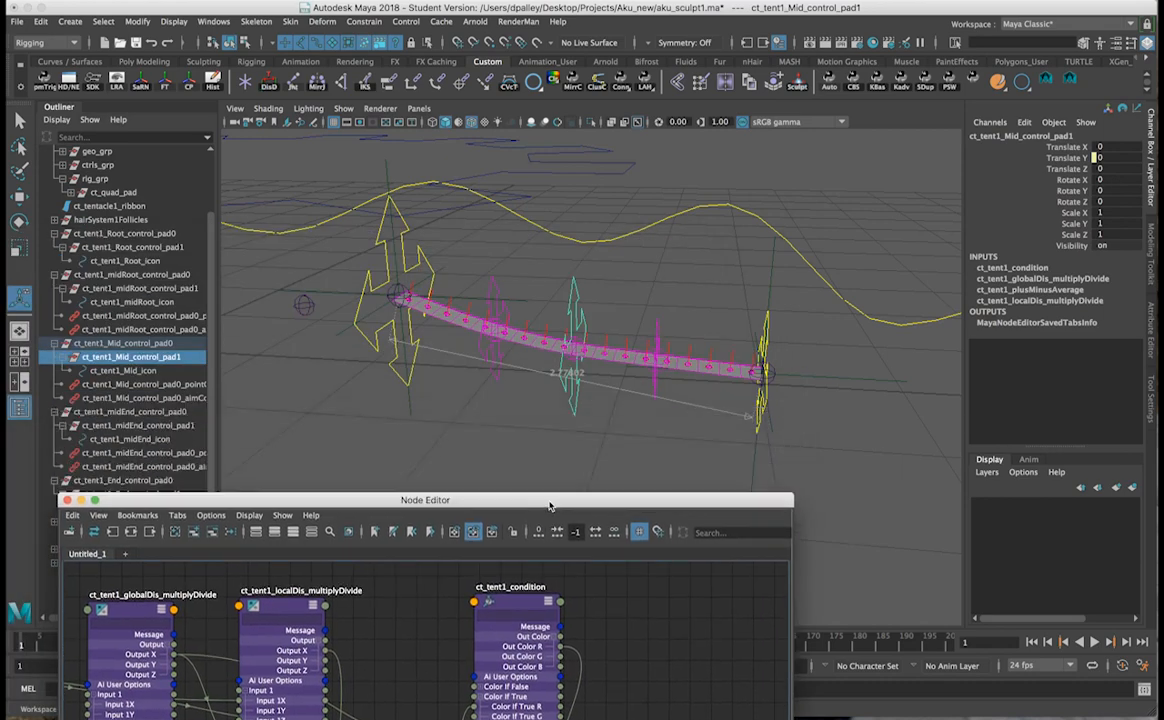
left_click(760, 429)
left_click_drag(760, 429, 581, 346, "alt")
key("w")
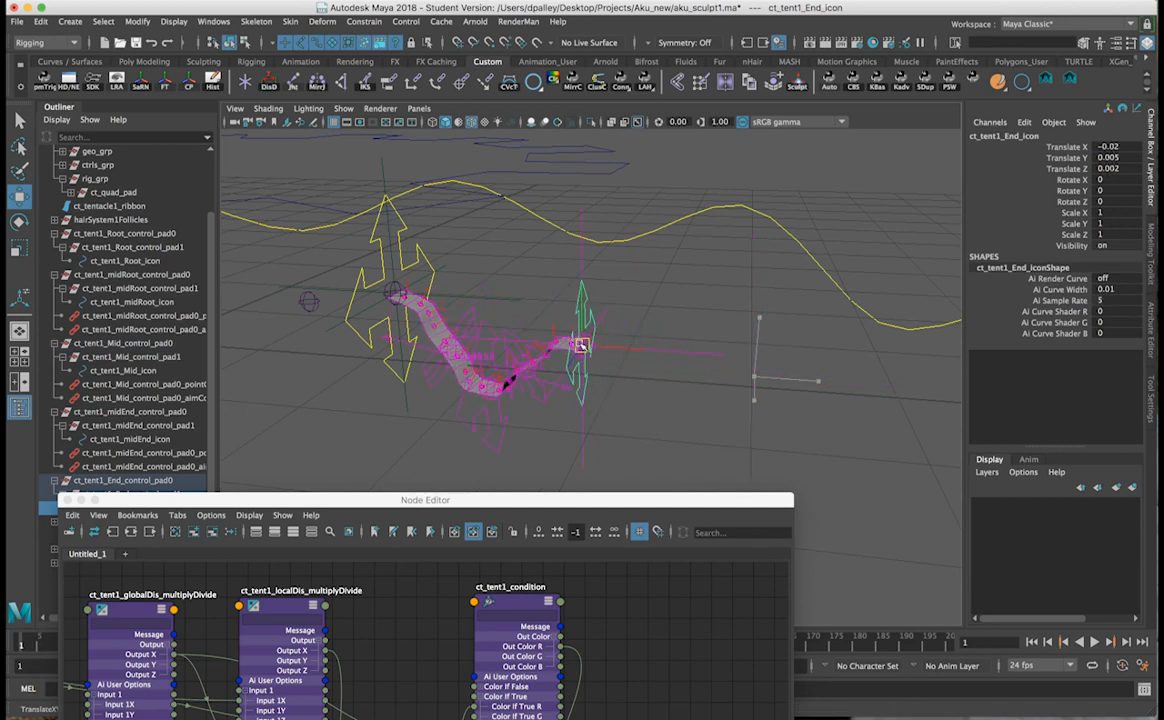
left_click(466, 445)
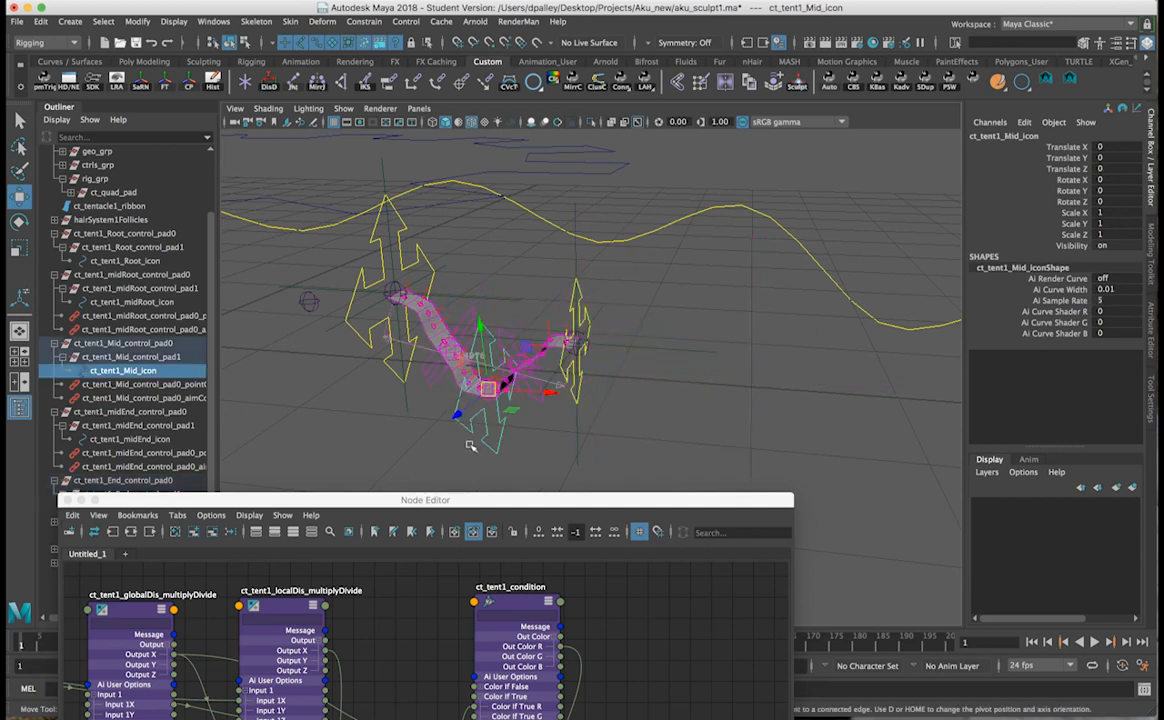
key("Up")
left_click_drag(449, 397, 500, 258, "alt")
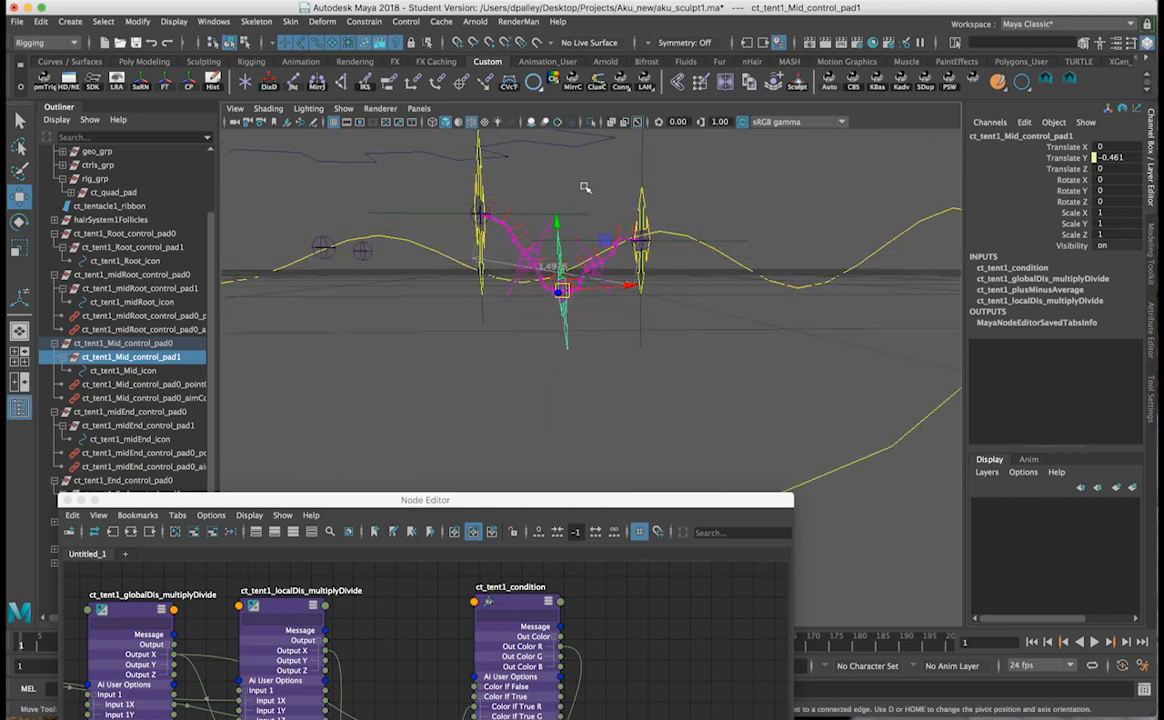
left_click_drag(578, 221, 577, 239, "alt")
left_click_drag(561, 325, 636, 314, "alt")
key("super+z")
key("super+z")
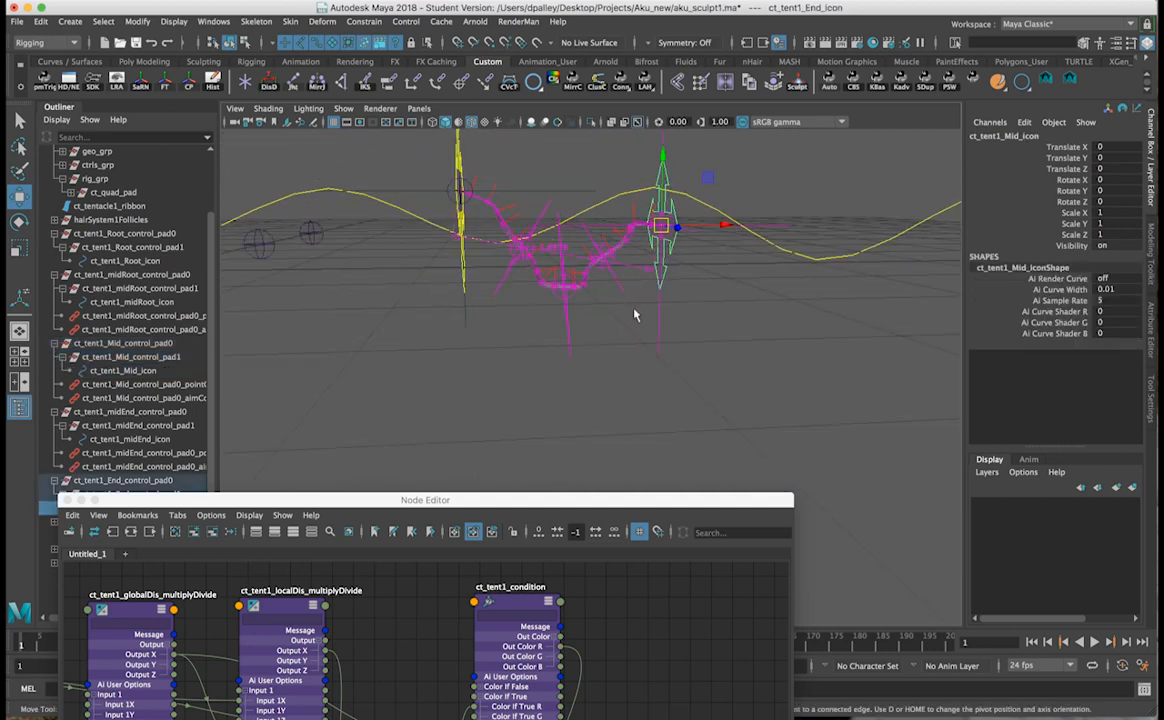
key("super+z")
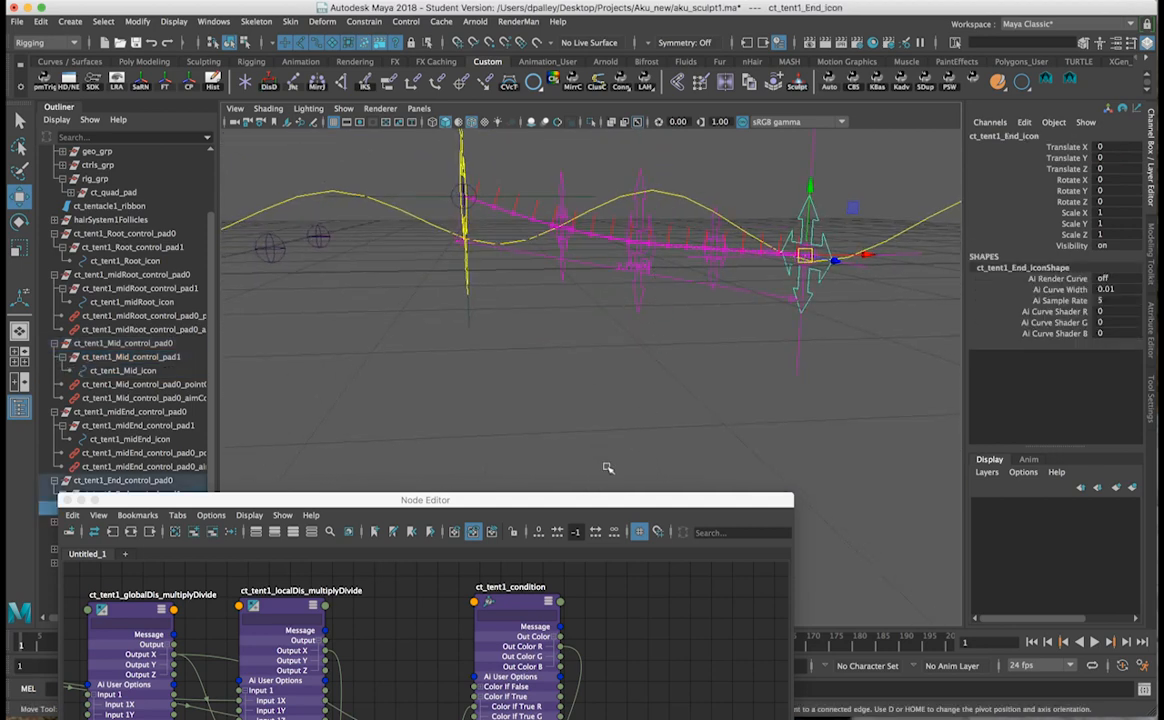
Repeat the bend test twice by moving ct_tent1_End_icon toward the root, undoing each move.
left_click_drag(800, 258, 585, 246)
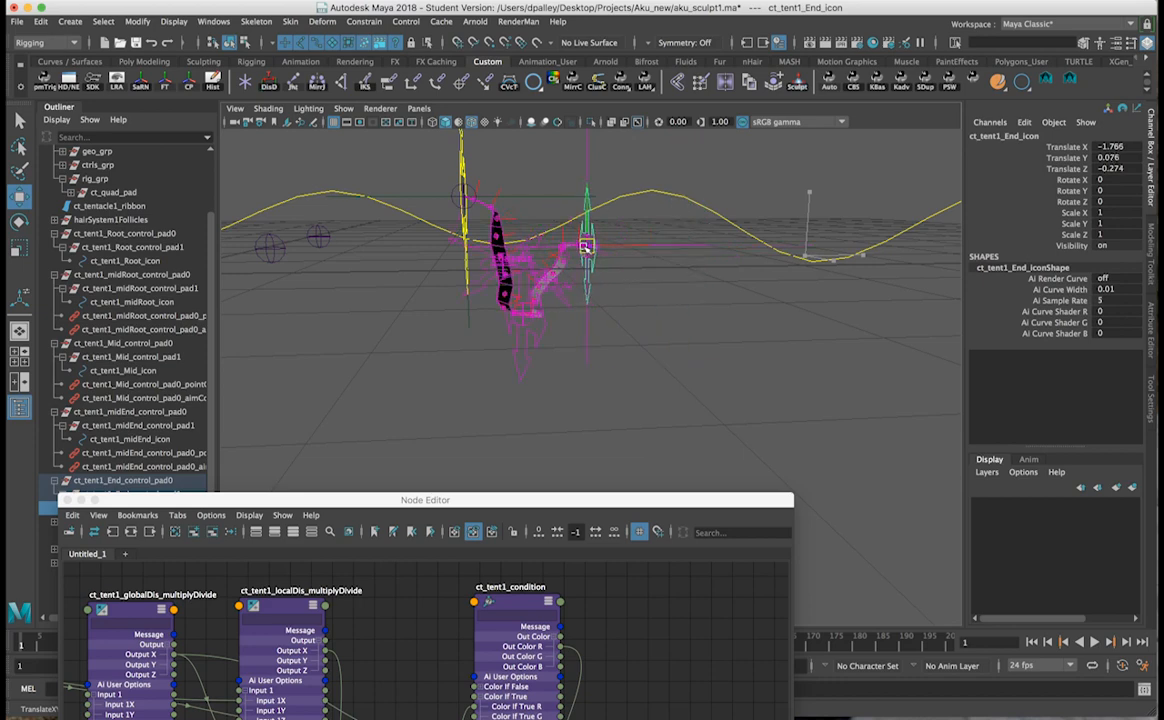
key("ctrl+z")
left_click_drag(708, 254, 686, 258, "alt")
left_click_drag(778, 266, 591, 264)
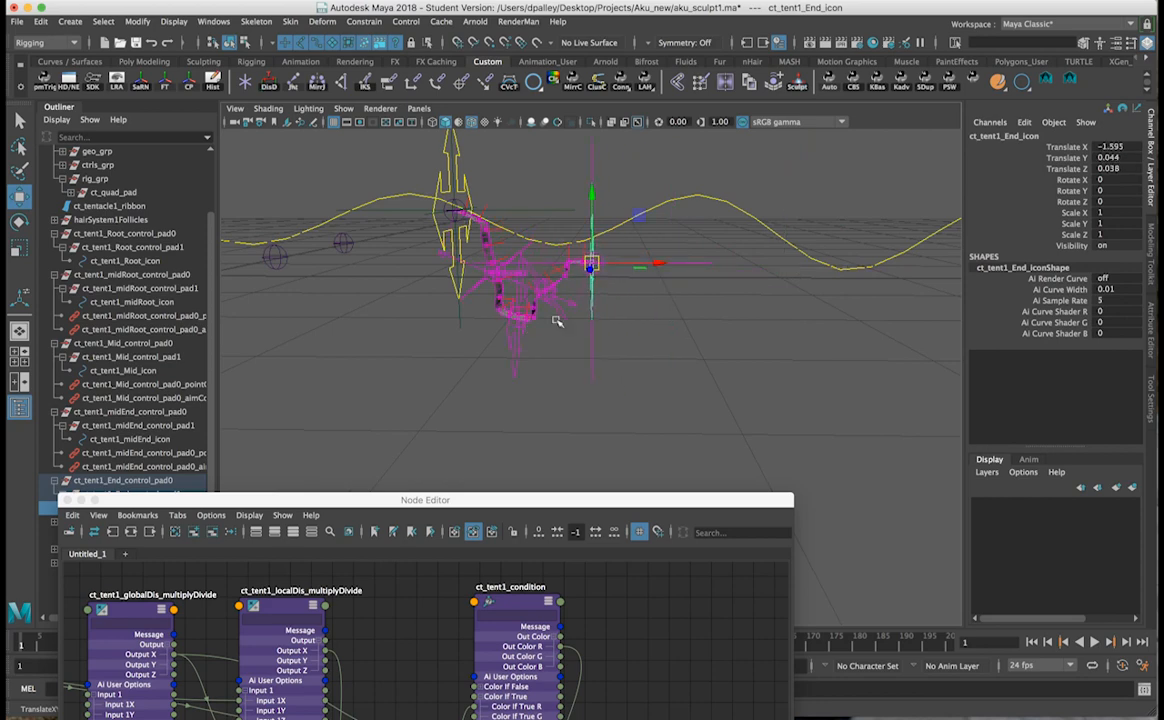
left_click_drag(596, 328, 537, 305, "alt")
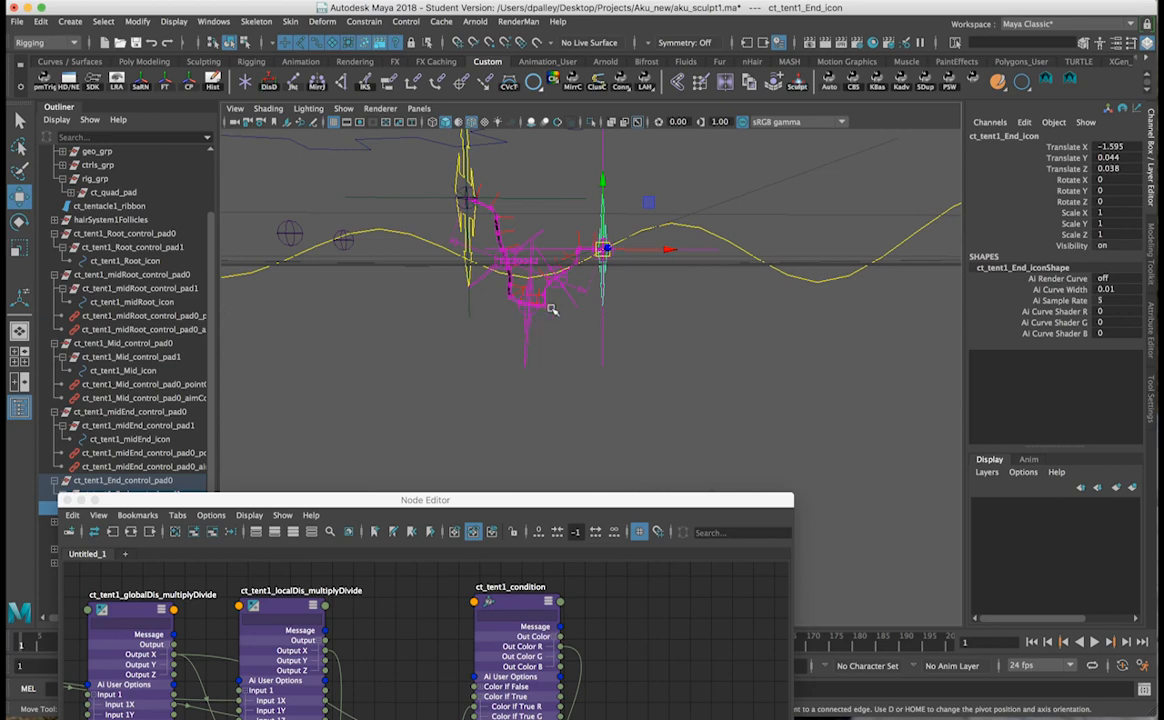
key("super+z")
Create a multiplyDivide node in the Node Editor and place it between ct_tent1_plusMinusAverage and ct_tent1_Mid_control_pad1.
left_click_drag(742, 290, 692, 134, "alt")
key("Tab")
type("plus")
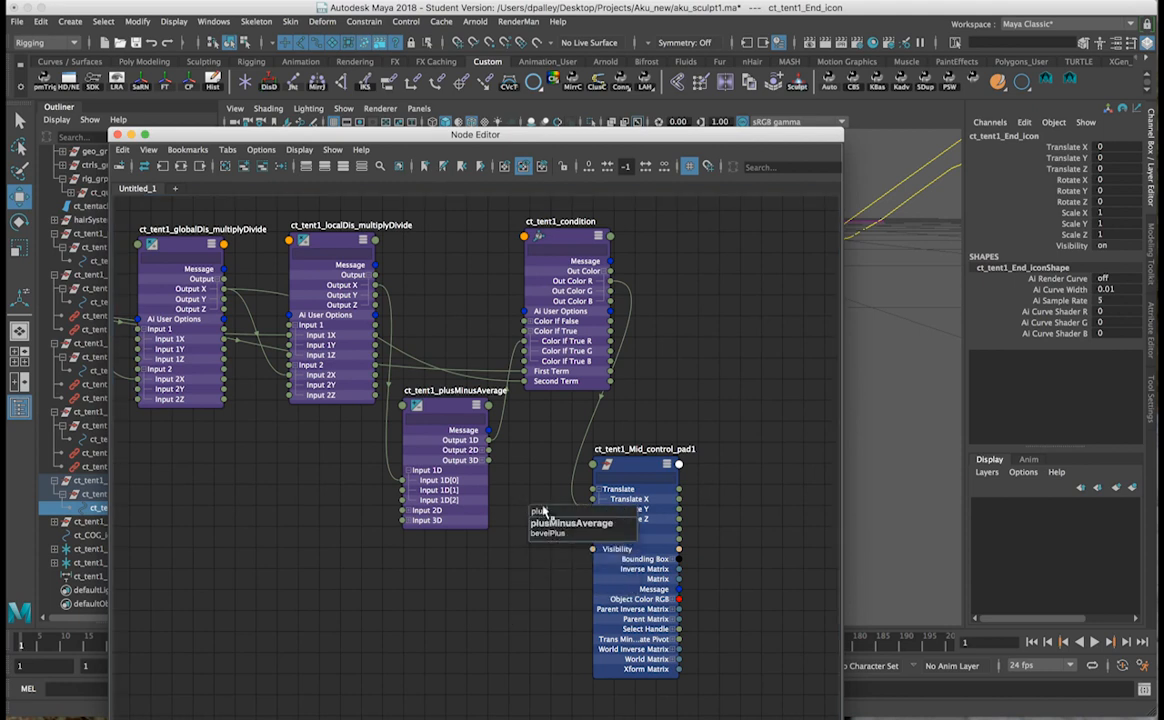
key("BackSpace")
key("BackSpace")
key("BackSpace")
key("BackSpace")
type("mult")
key("Down")
key("Down")
key("Down")
key("Down")
key("Down")
key("Down")
key("Down")
key("Down")
key("Down")
key("Down")
key("Down")
key("Down")
key("Down")
key("Up")
key("Return")
left_click_drag(551, 509, 569, 433)
left_click(577, 436)
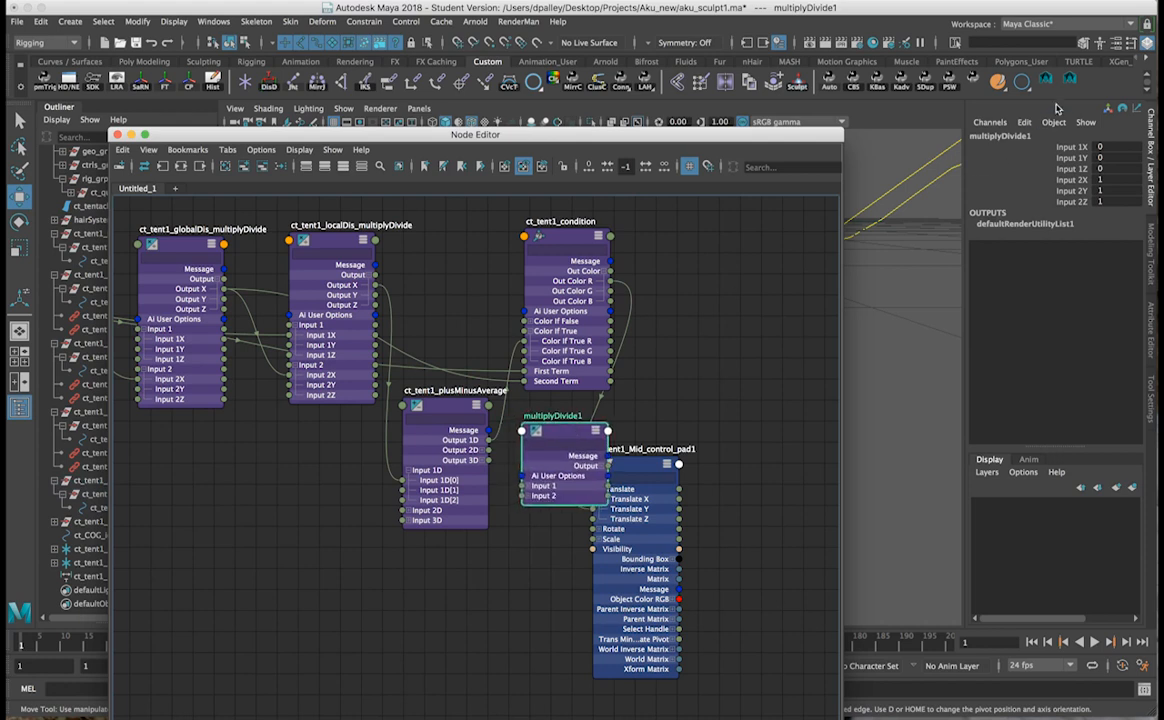
Rename the new multiplyDivide node as ct_tent1_valueAdjust_multiplyDivide.
left_click(1040, 135)
key("BackSpace")
key("Return")
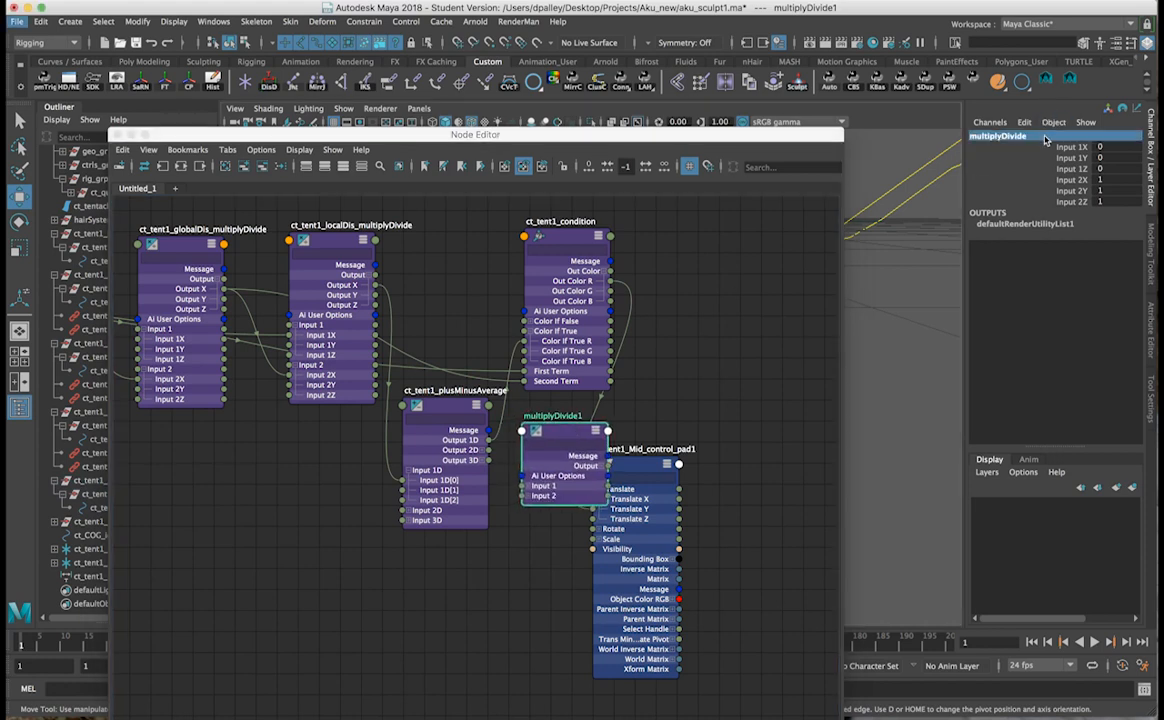
left_click(1031, 137)
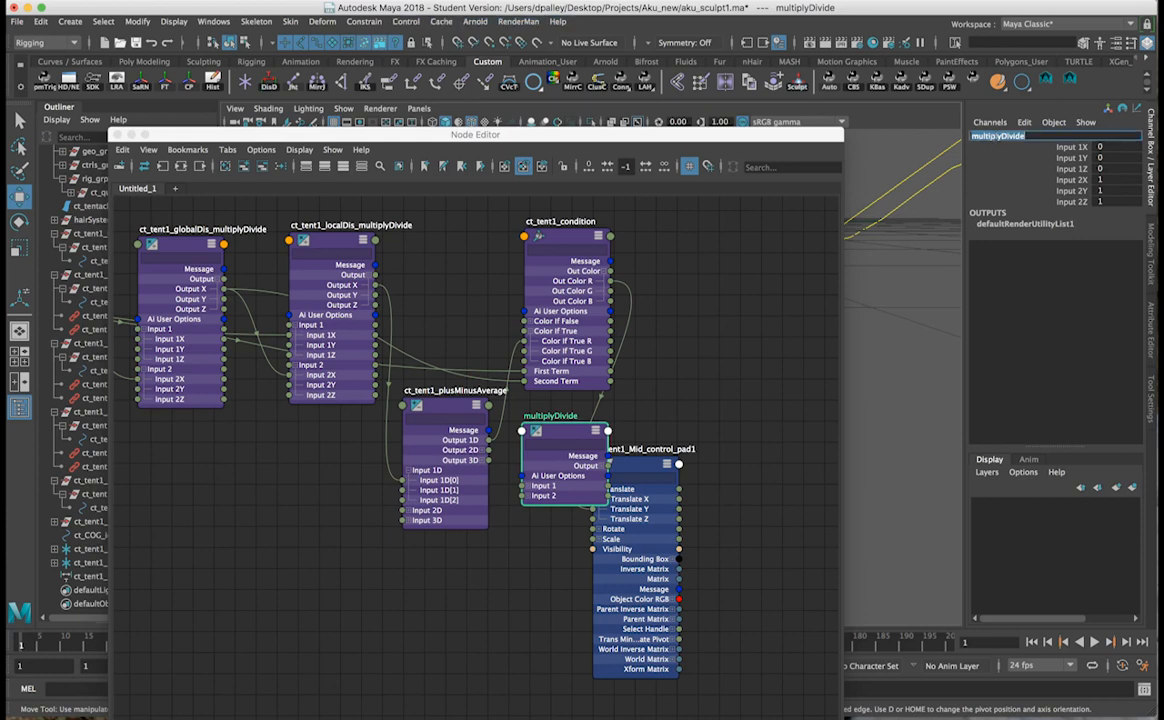
left_click(972, 136)
type("ct_tent1_valueAdjust")
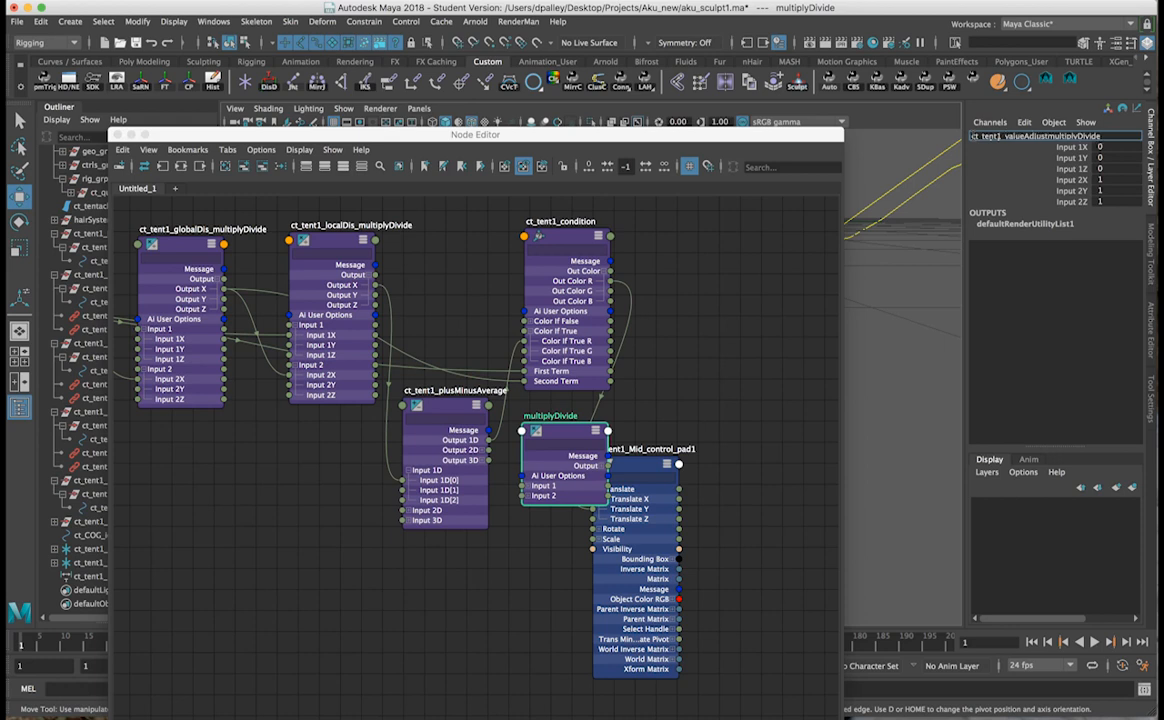
type("_")
key("Return")
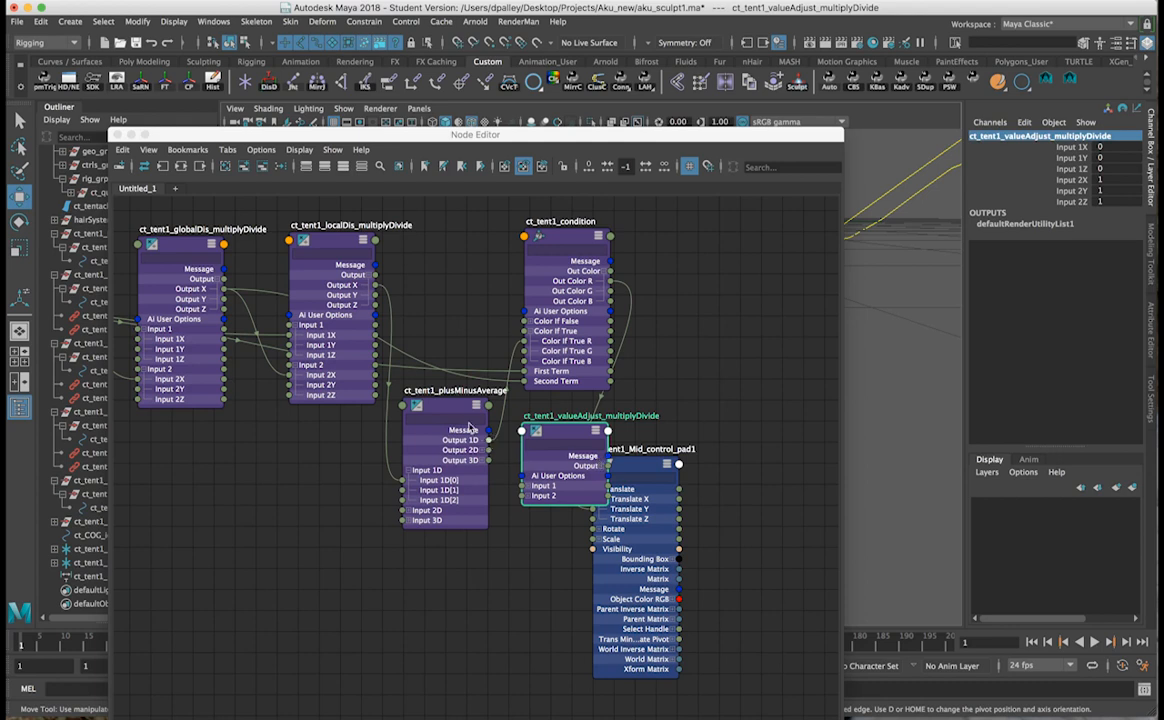
Connect Output 1D of ct_tent1_plusMinusAverage to Input 1X of ct_tent1_valueAdjust_multiplyDivide and set the latter's Input 2X to -1.5.
left_click_drag(470, 428, 417, 451)
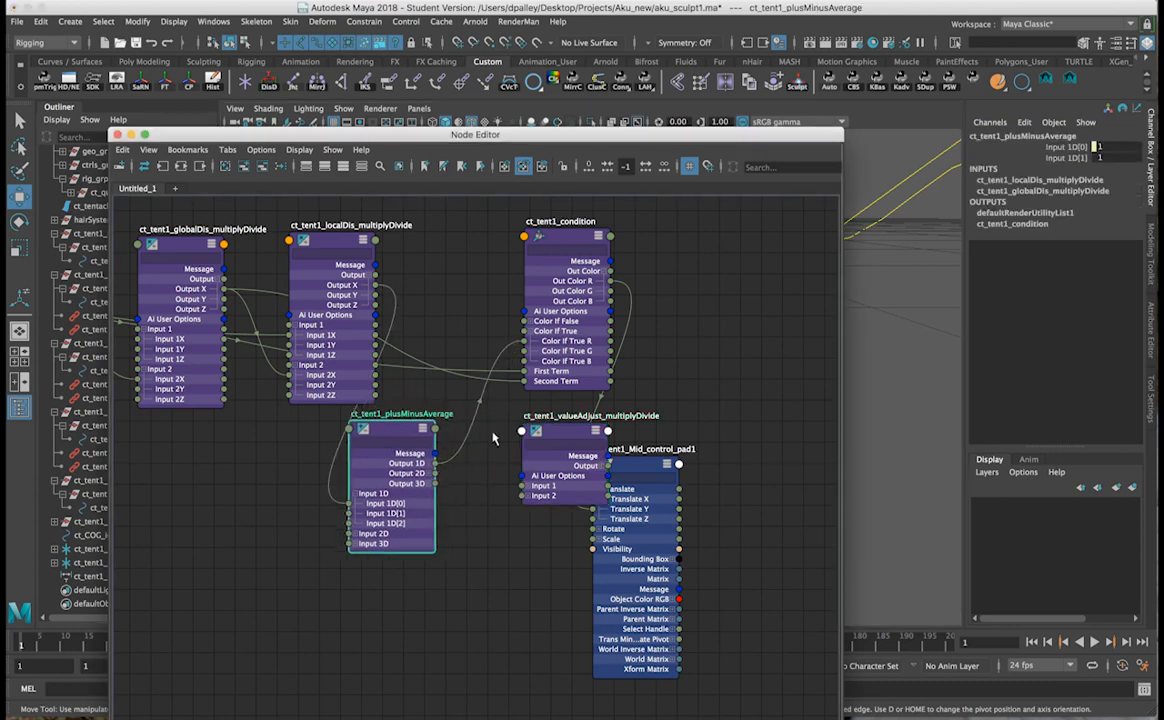
left_click(527, 486)
left_click_drag(436, 467, 531, 429)
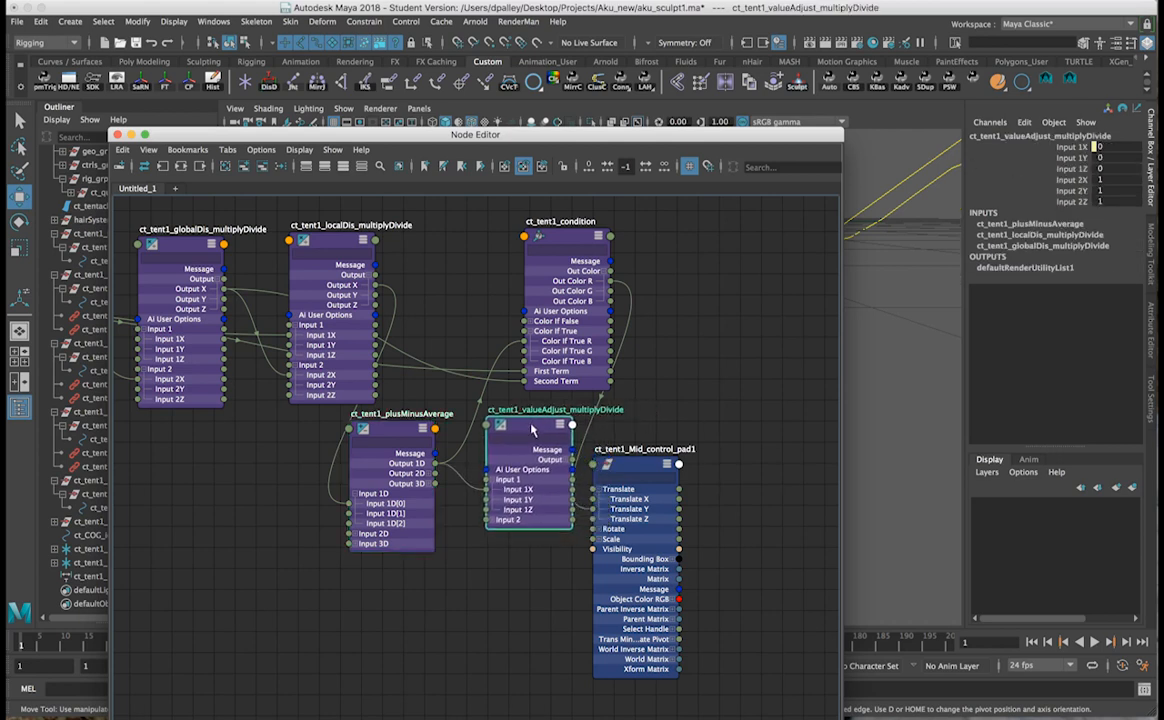
double_click(1099, 180)
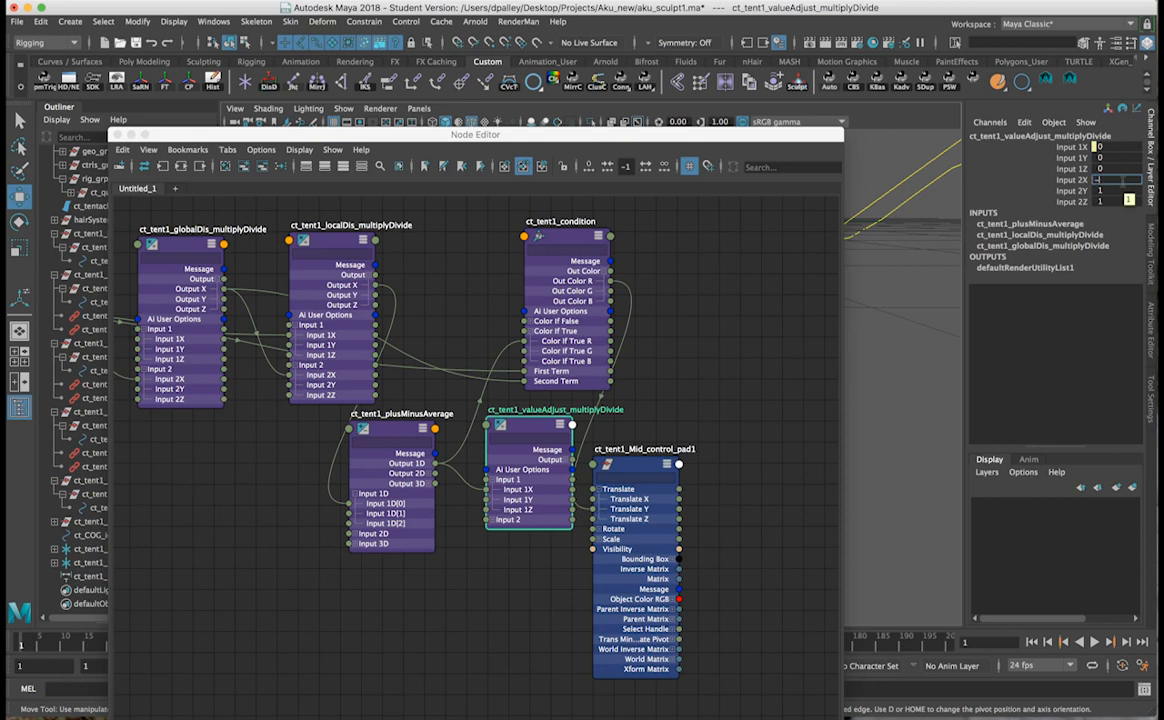
key("Return")
Space out the pad and condition nodes and connect Output X of ct_tent1_valueAdjust_multiplyDivide to Color If True R of ct_tent1_condition.
left_click_drag(642, 481, 712, 440)
left_click_drag(540, 236, 610, 228)
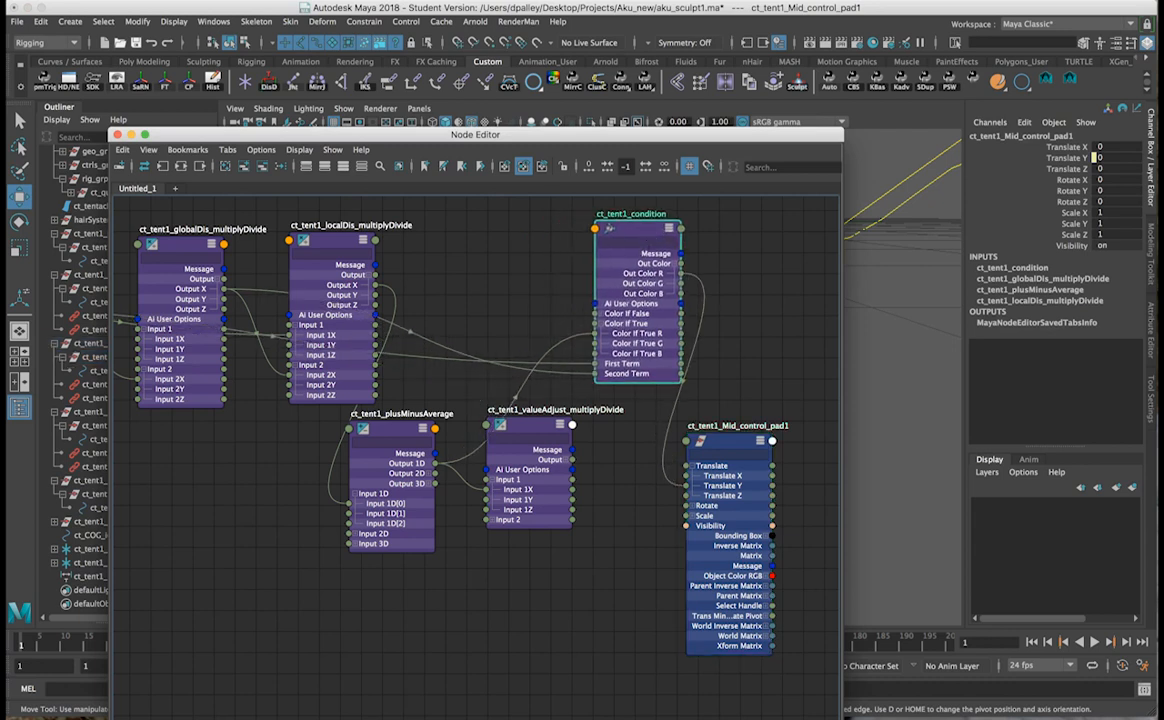
left_click(568, 461)
left_click_drag(573, 470, 595, 334)
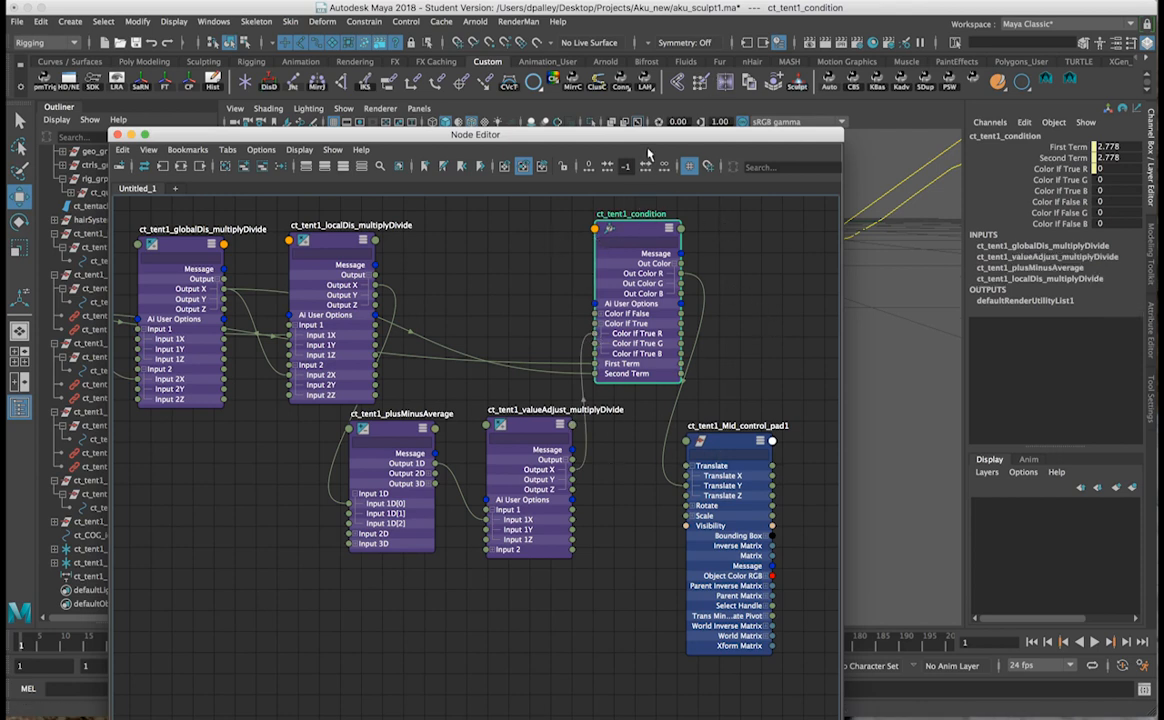
Move ct_tent1_End_icon toward the tentacle root to about -1.34 in Translate X, keeping the bend and the node network both in view.
left_click_drag(650, 141, 633, 541)
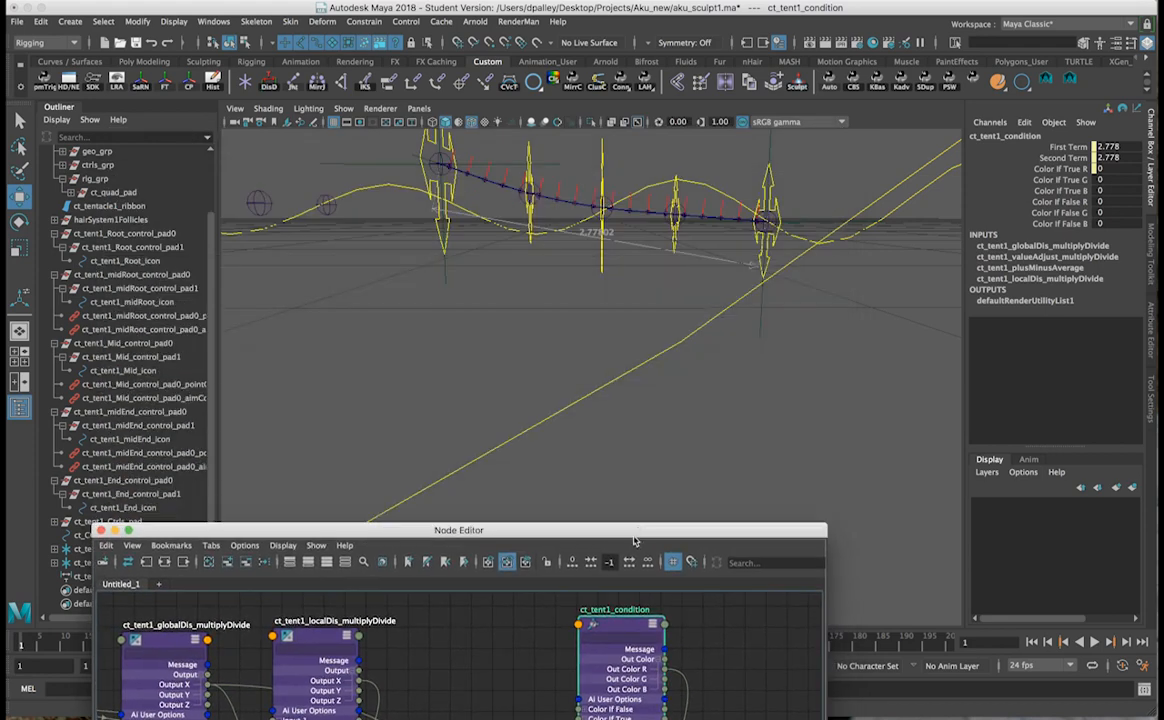
left_click(775, 247)
left_click_drag(775, 249, 677, 277, "alt")
left_click_drag(715, 530, 712, 371)
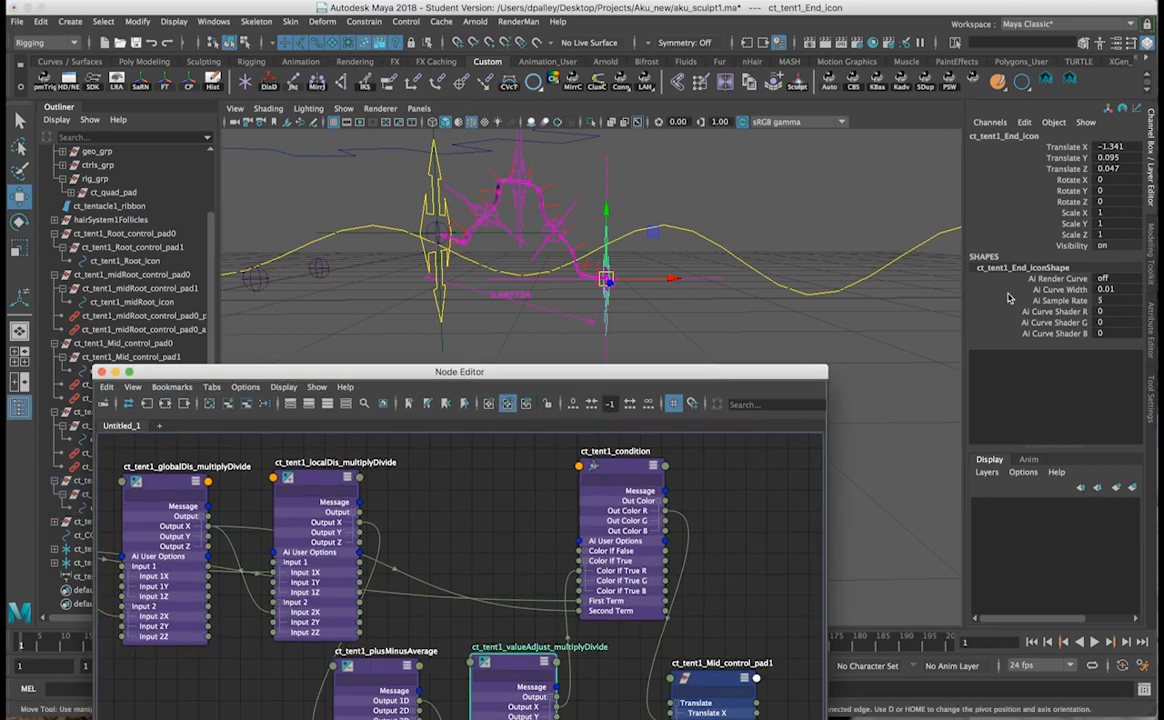
Try a value of -3 for Input 2X of ct_tent1_valueAdjust_multiplyDivide.
left_click(525, 662)
double_click(1113, 180)
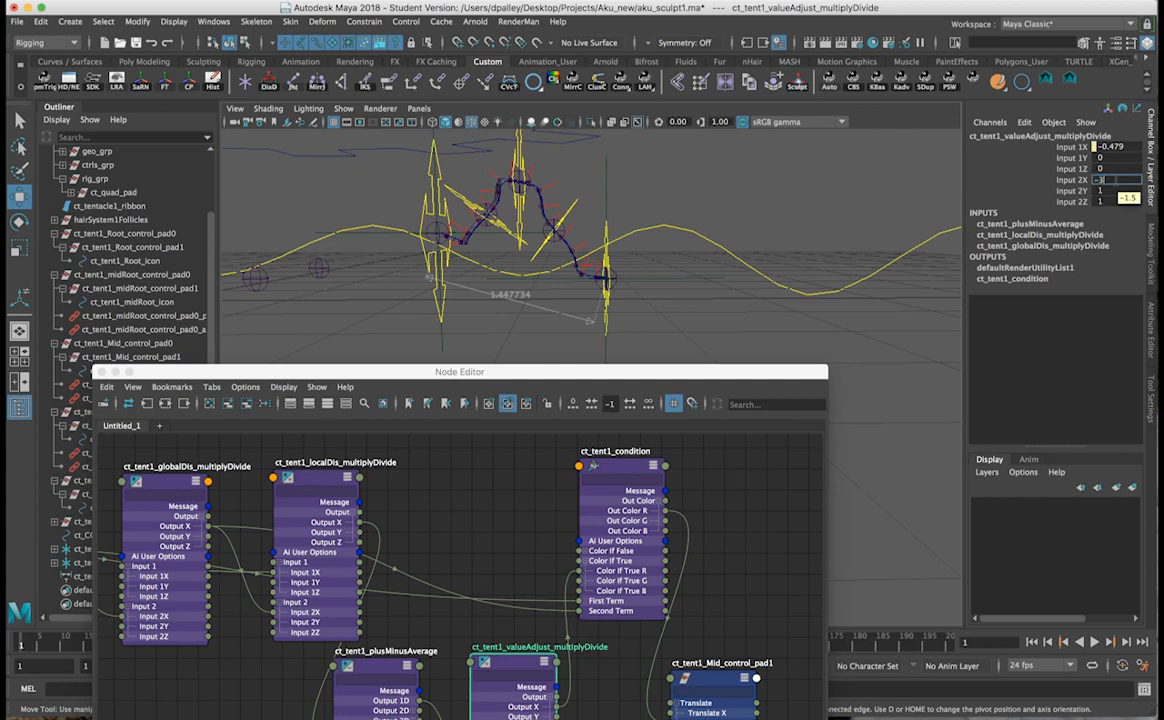
key("Return")
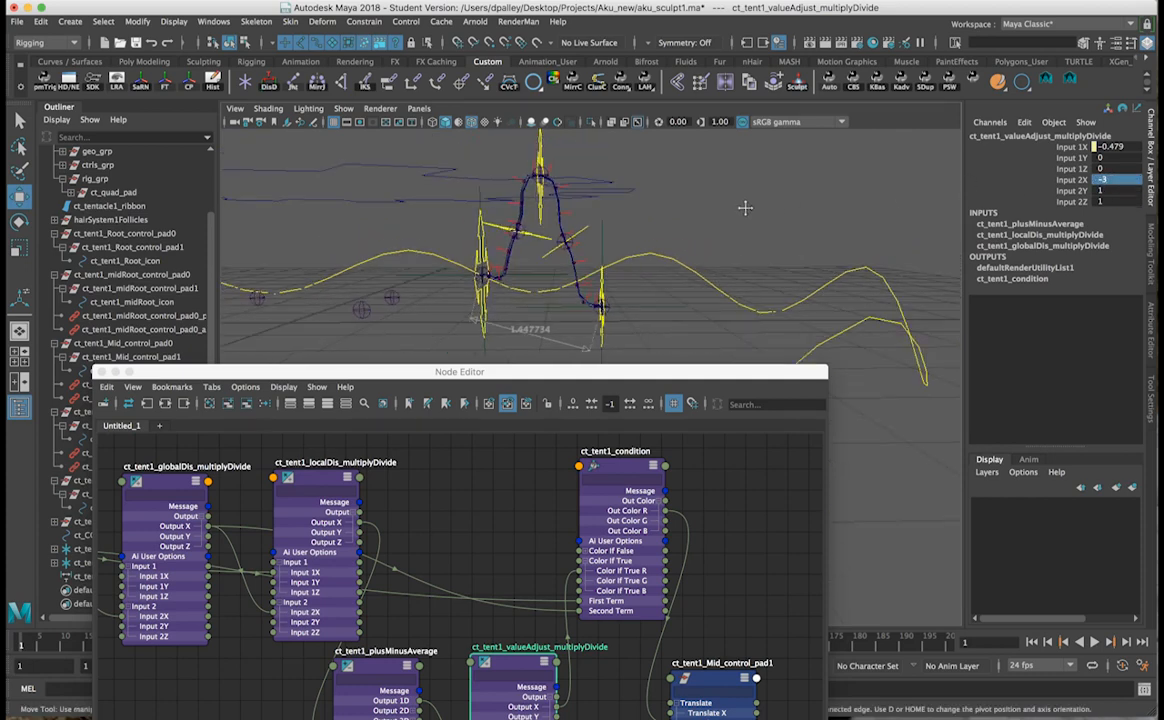
Set Input 2X of ct_tent1_valueAdjust_multiplyDivide to -2.5.
double_click(1100, 180)
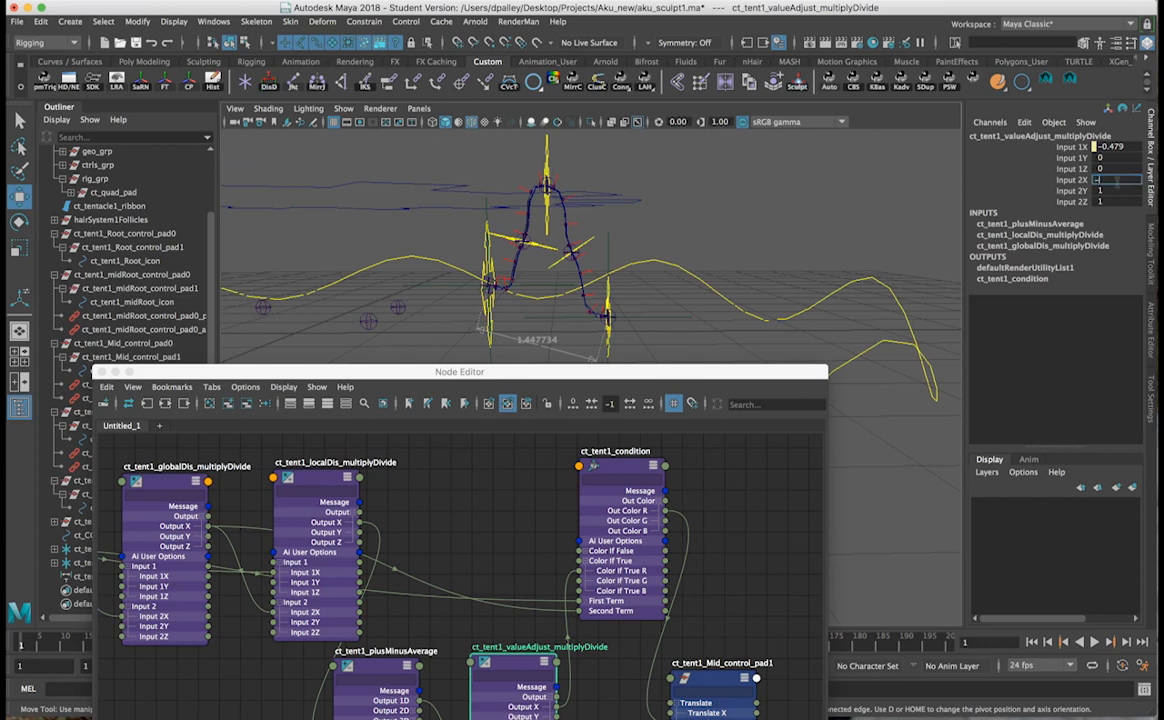
type("-2.5")
key("Return")
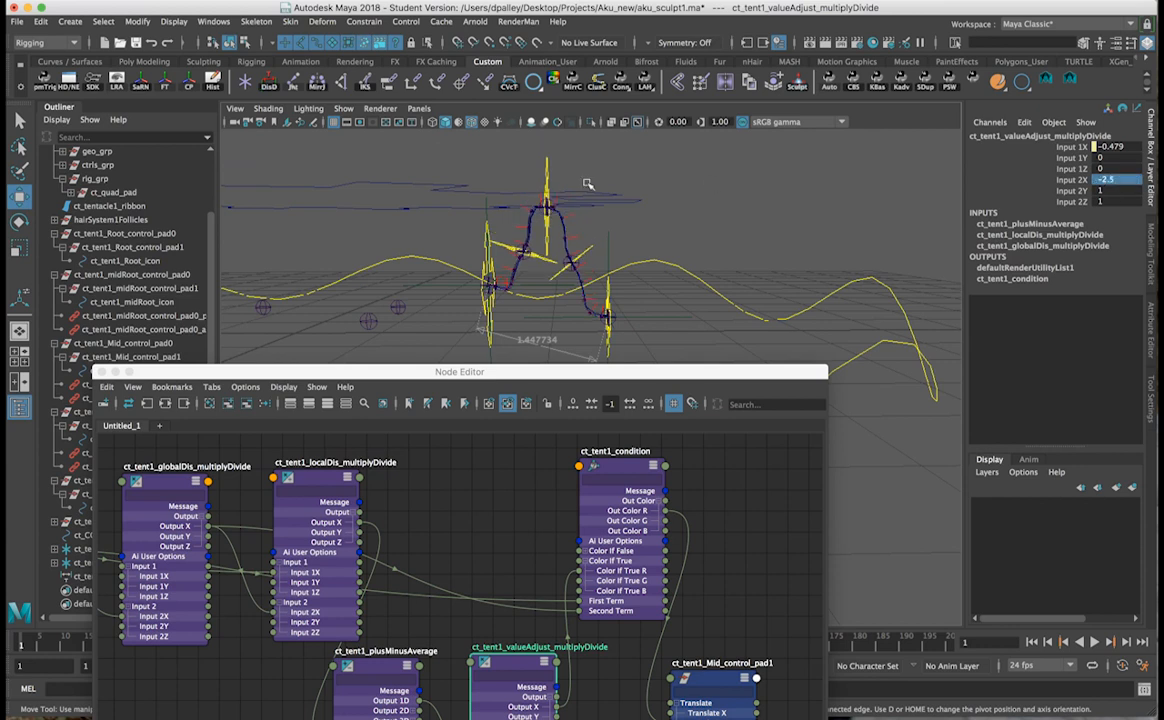
Try moving ct_tent1_End_icon along X to test how the tentacle bends, and undo the movement.
left_click(608, 318)
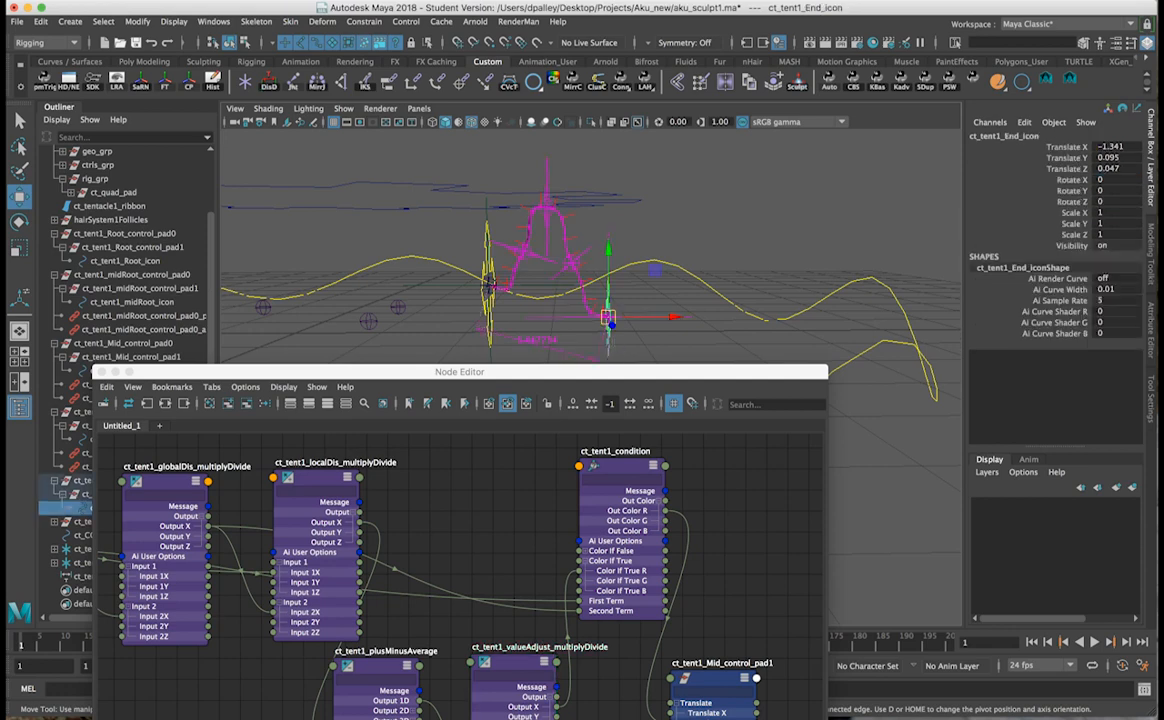
left_click_drag(608, 318, 641, 320)
left_click_drag(762, 323, 638, 314)
key("super+z")
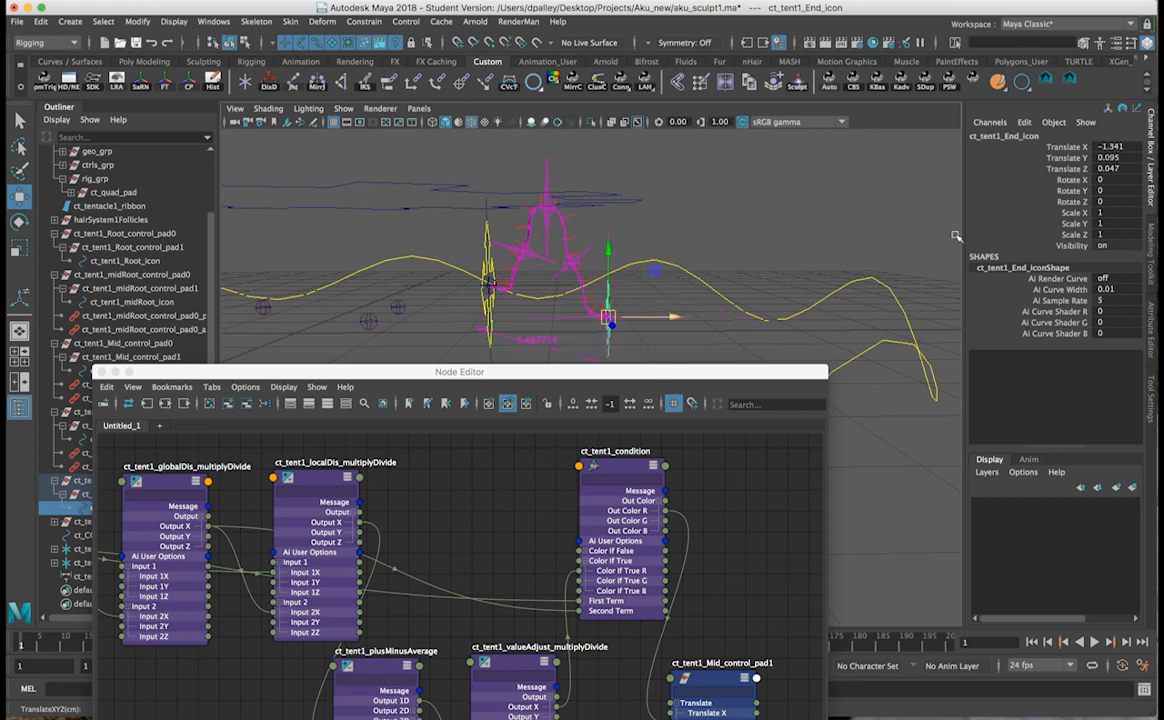
Set Translate X, Y and Z of ct_tent1_End_icon to 0 and save the scene.
left_click_drag(1110, 170, 1106, 146)
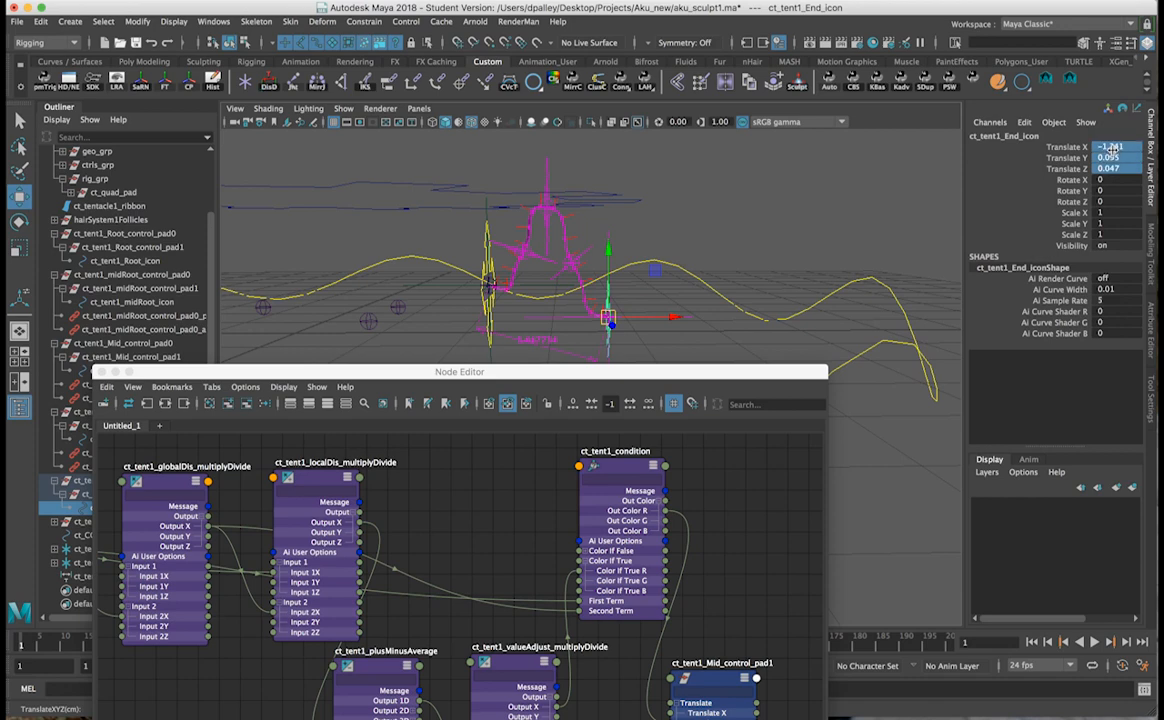
key("Return")
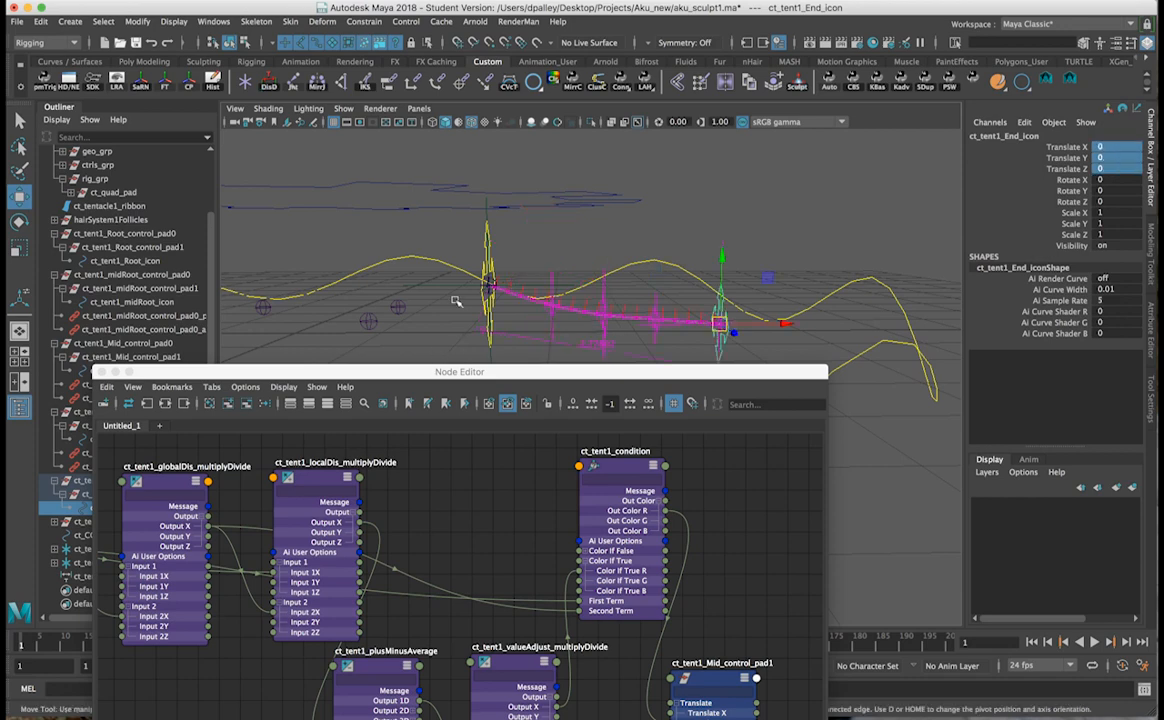
key("super+s")
Move the ct_tent1_Mid_control_pad1 node farther from ct_tent1_condition to make room for another node between them.
left_click(665, 232)
left_click_drag(665, 232, 621, 257, "alt")
middle_click_drag(621, 257, 621, 156, "alt")
left_click_drag(621, 220, 636, 270, "alt")
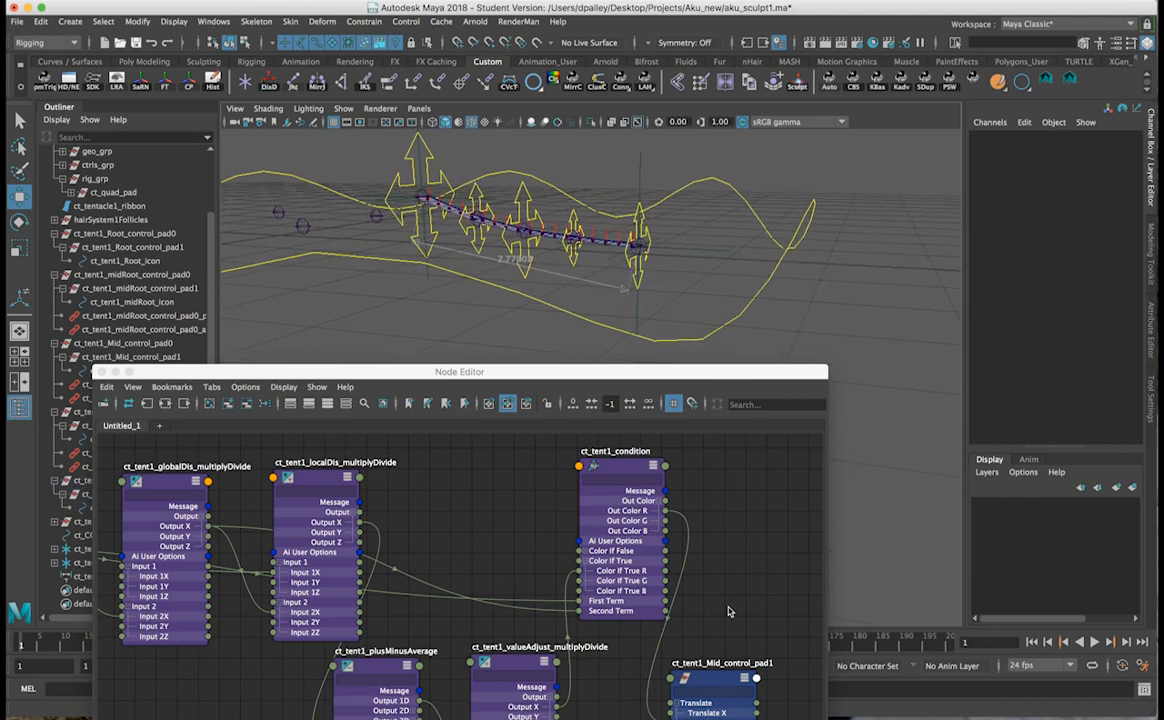
left_click_drag(706, 381, 655, 241)
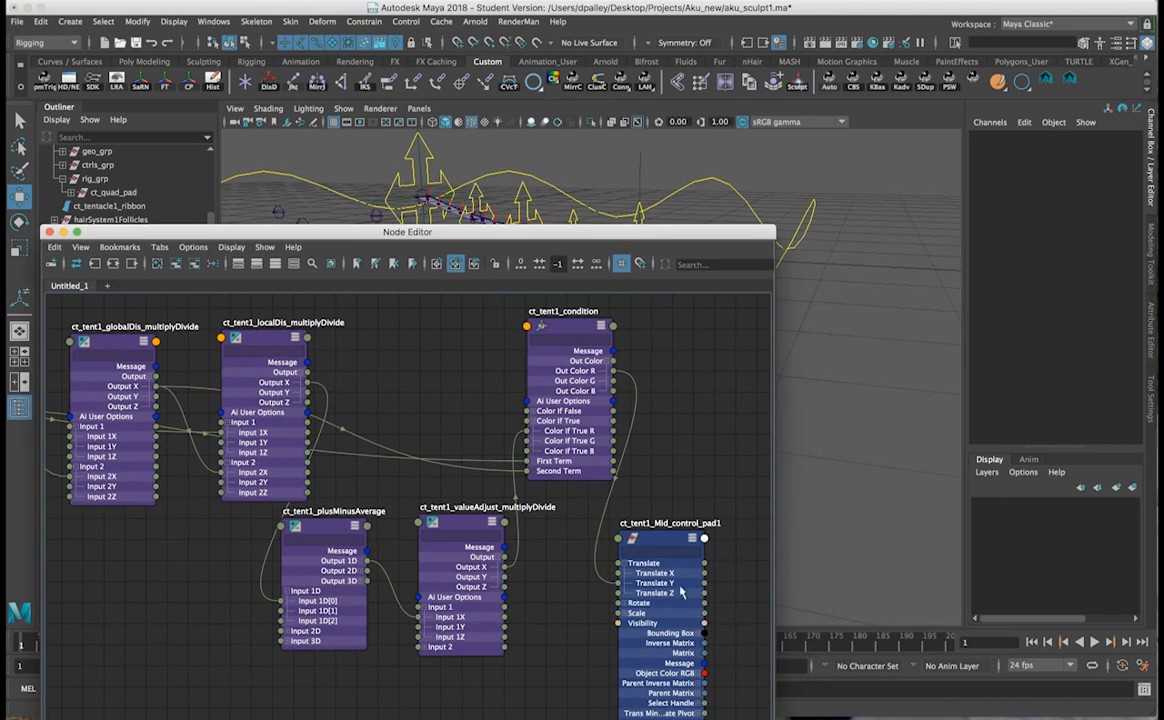
left_click_drag(668, 545, 798, 516)
middle_click_drag(613, 579, 535, 555, "alt")
Create a multiplyDivide node between the condition and mid pad nodes and name it ct_tent1_onOff_multiplyDivide.
left_click(578, 497)
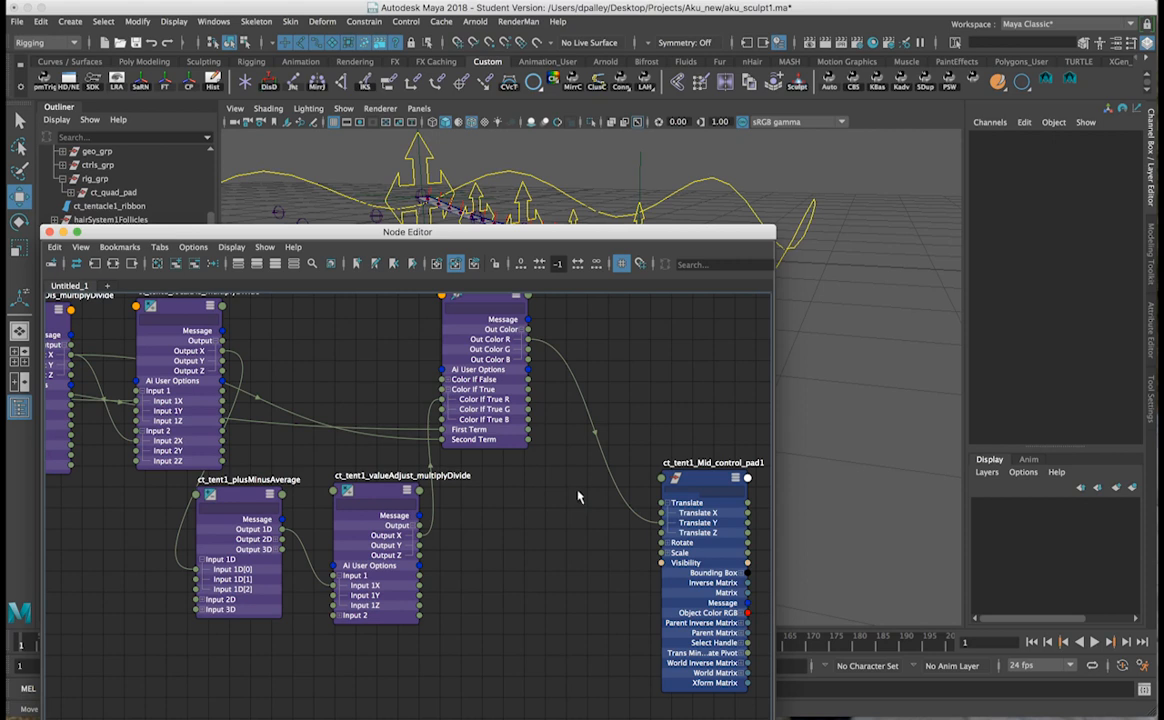
type("ultip")
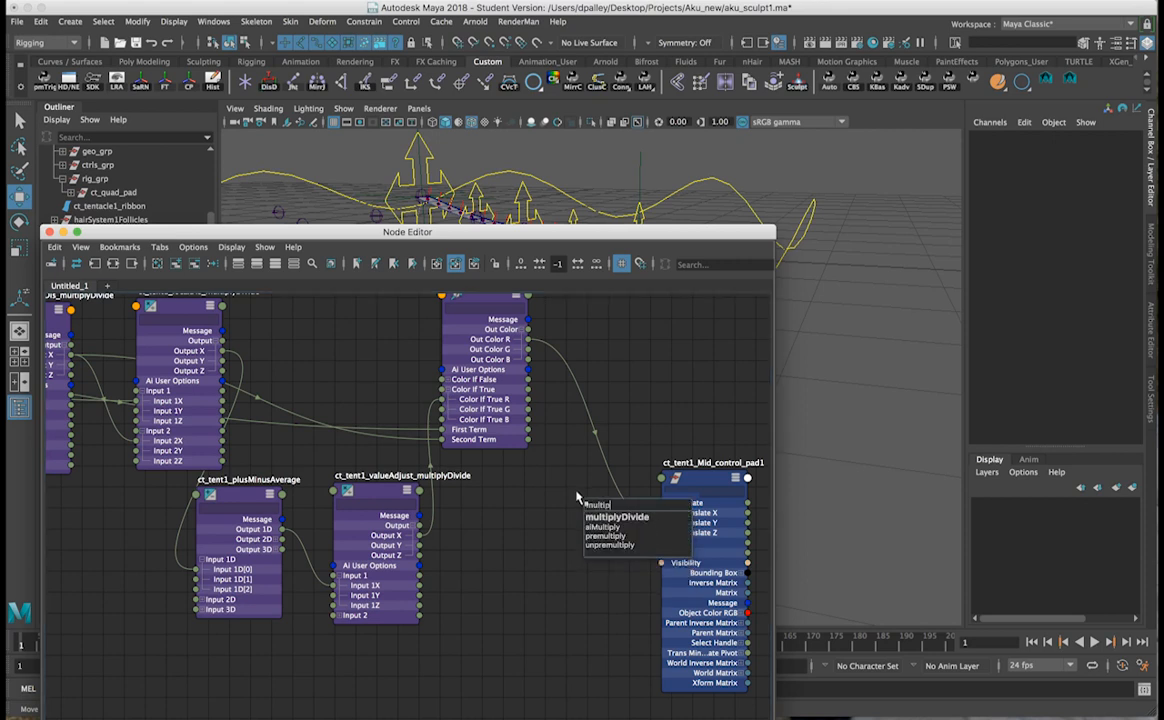
type("l")
key("Return")
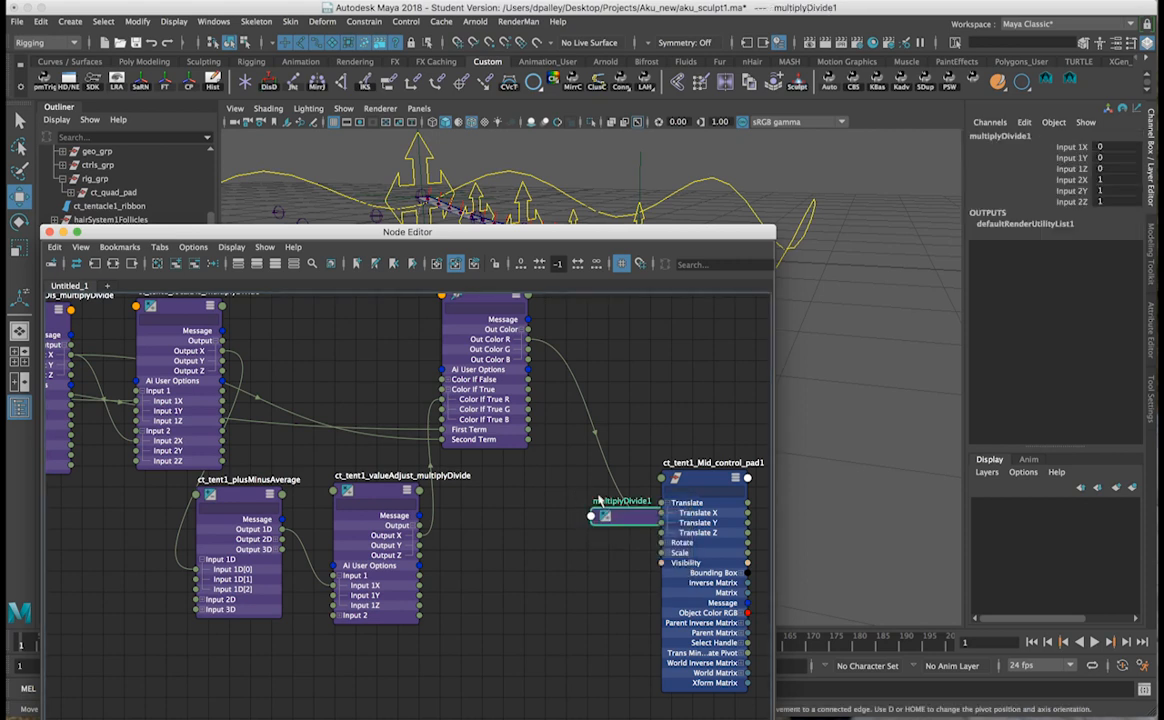
left_click_drag(640, 512, 599, 469)
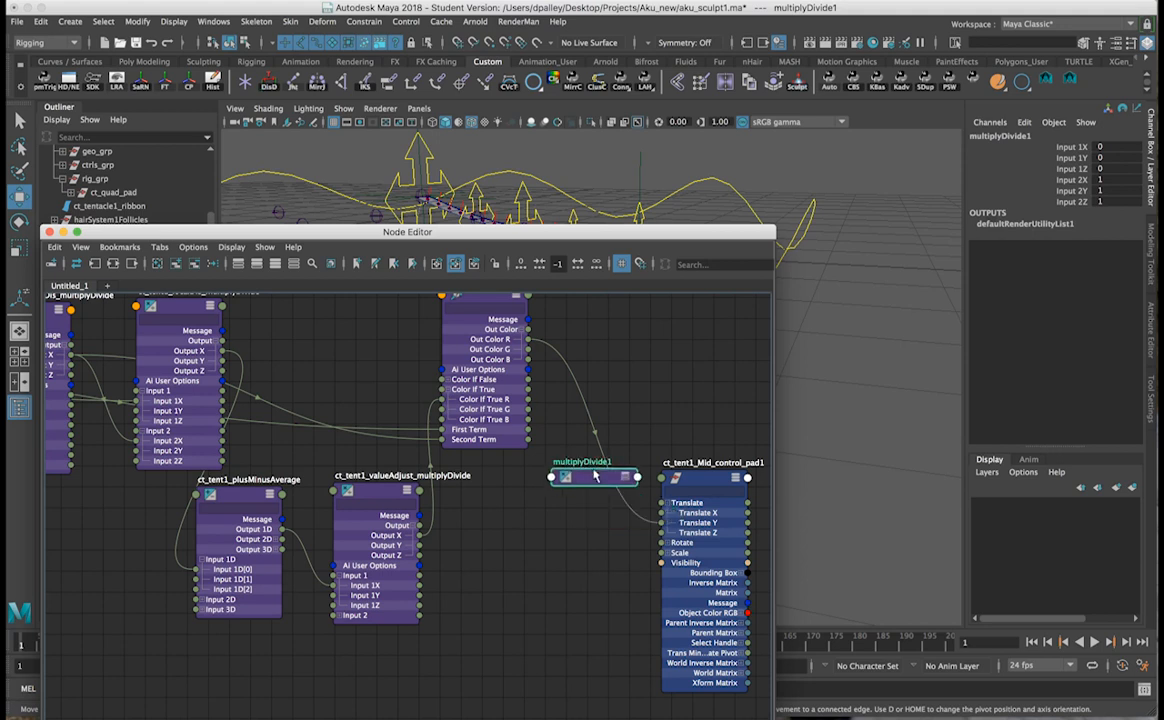
double_click(1010, 137)
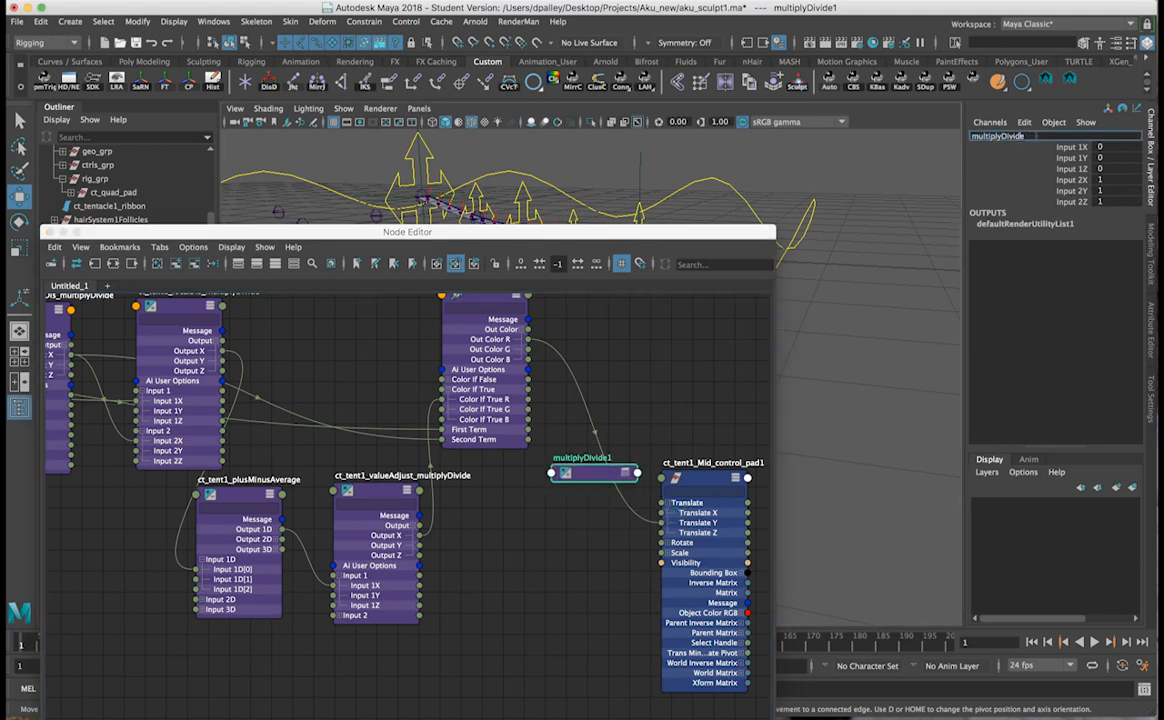
type("ct_tent1_")
type("_")
type("onOff_")
key("Return")
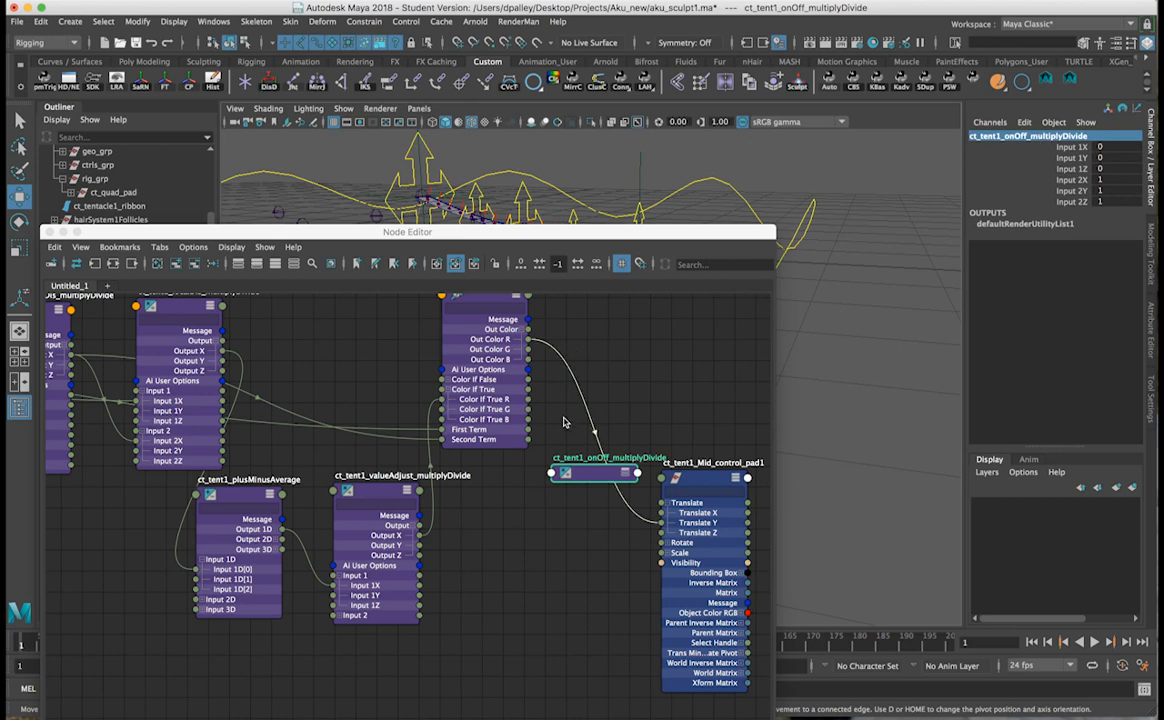
Connect the condition node's Out Color R to Input 1X of ct_tent1_onOff_multiplyDivide, and its Output X to Translate Y of ct_tent1_Mid_control_pad1.
left_click(625, 474)
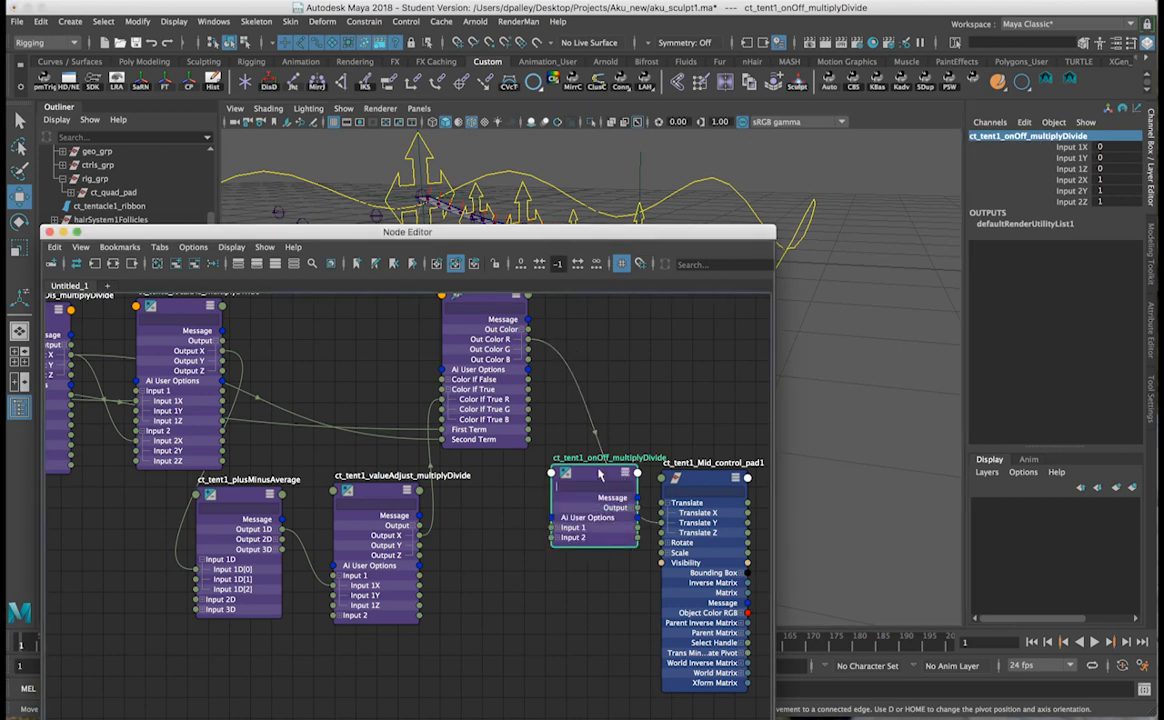
left_click_drag(595, 472, 601, 341)
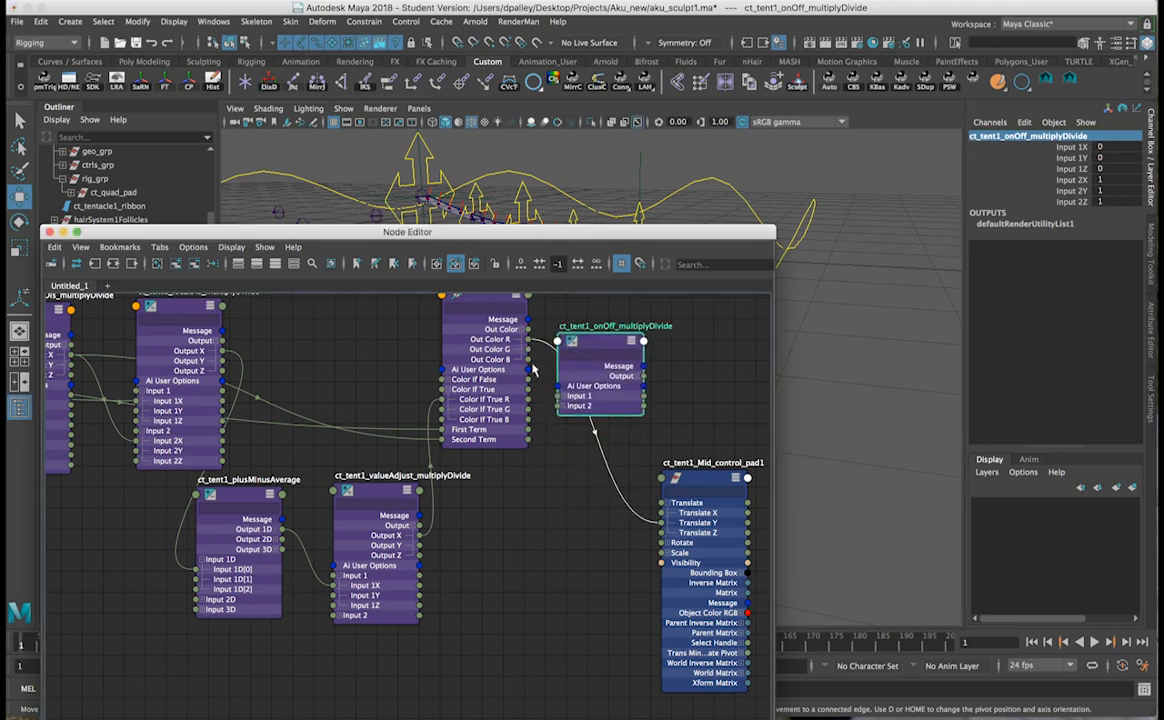
left_click(561, 395)
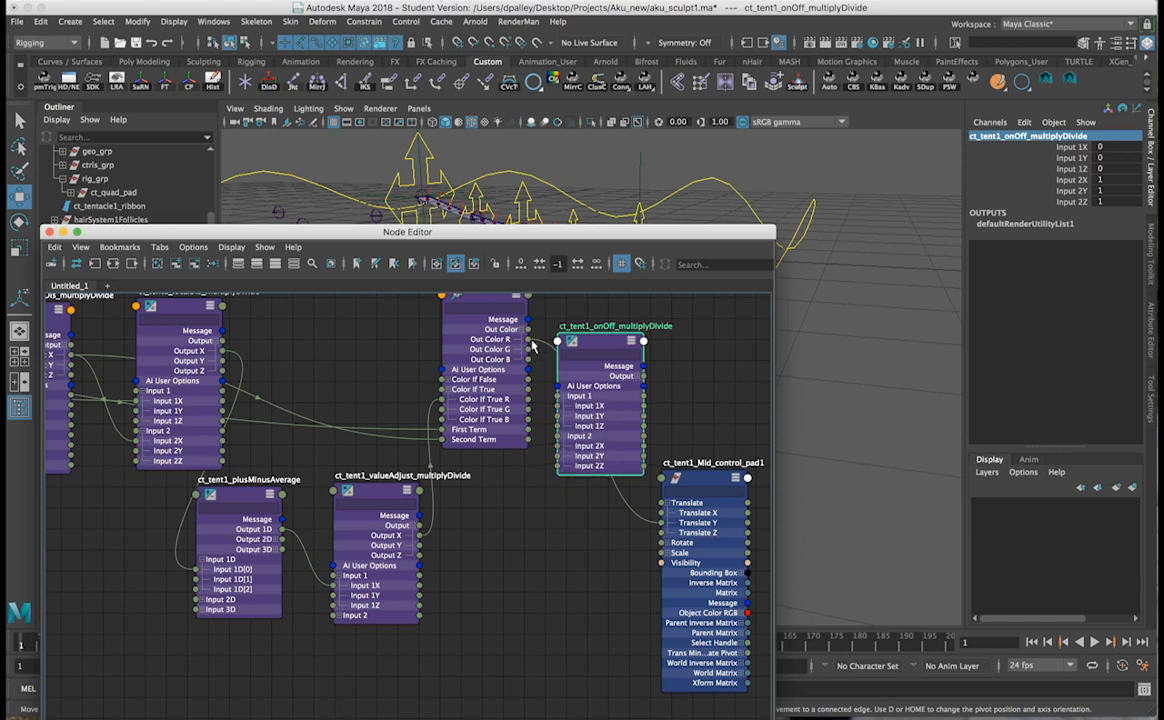
left_click_drag(528, 340, 559, 405)
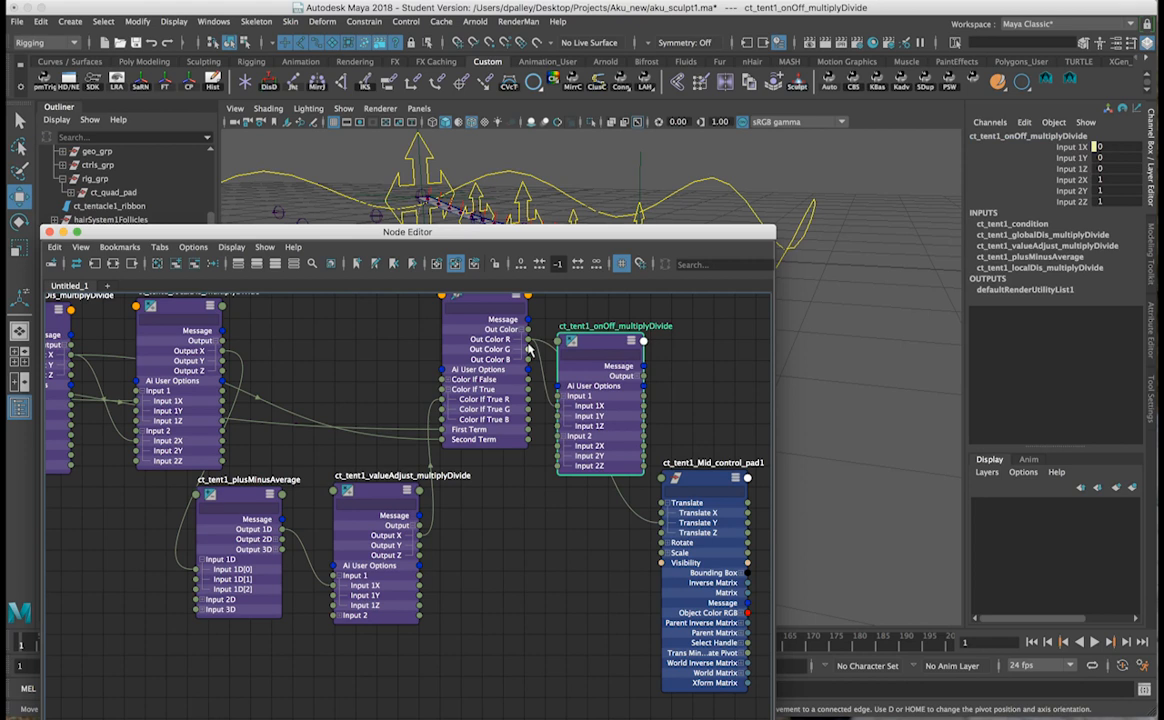
left_click(638, 376)
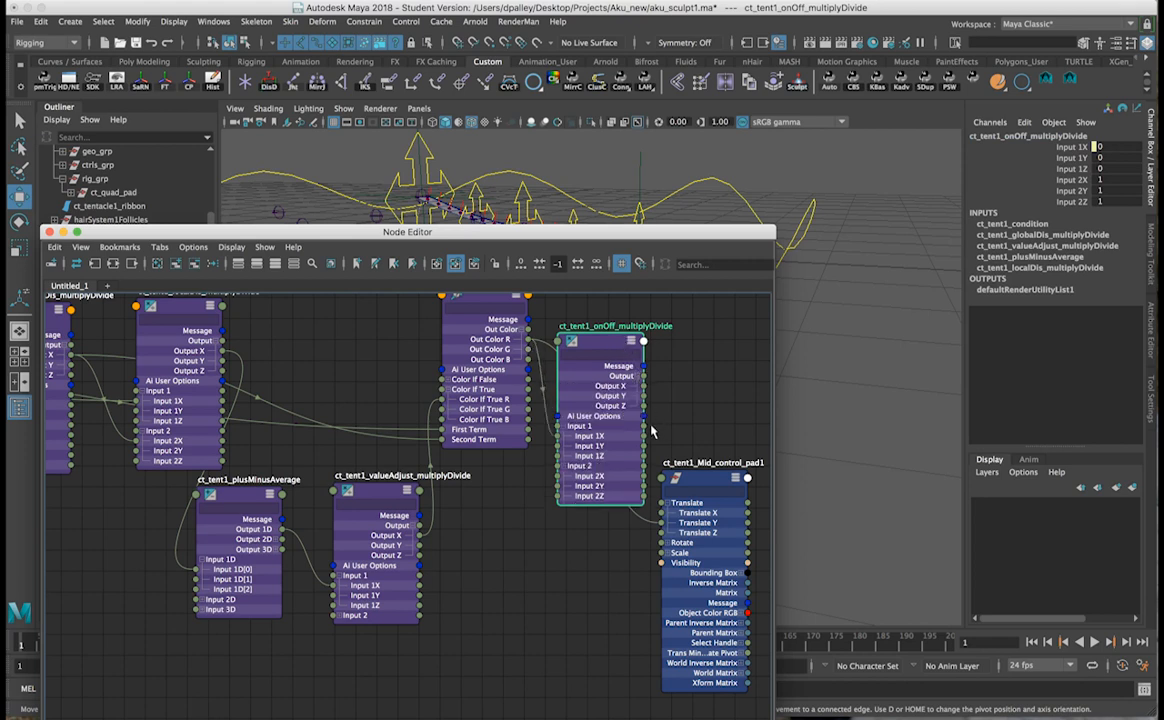
left_click_drag(643, 386, 709, 452)
Examine the channel values of ct_tent1_onOff_multiplyDivide and ct_tent1_Mid_control_pad1 alongside the tentacle controls.
left_click_drag(590, 231, 604, 383)
left_click(645, 262)
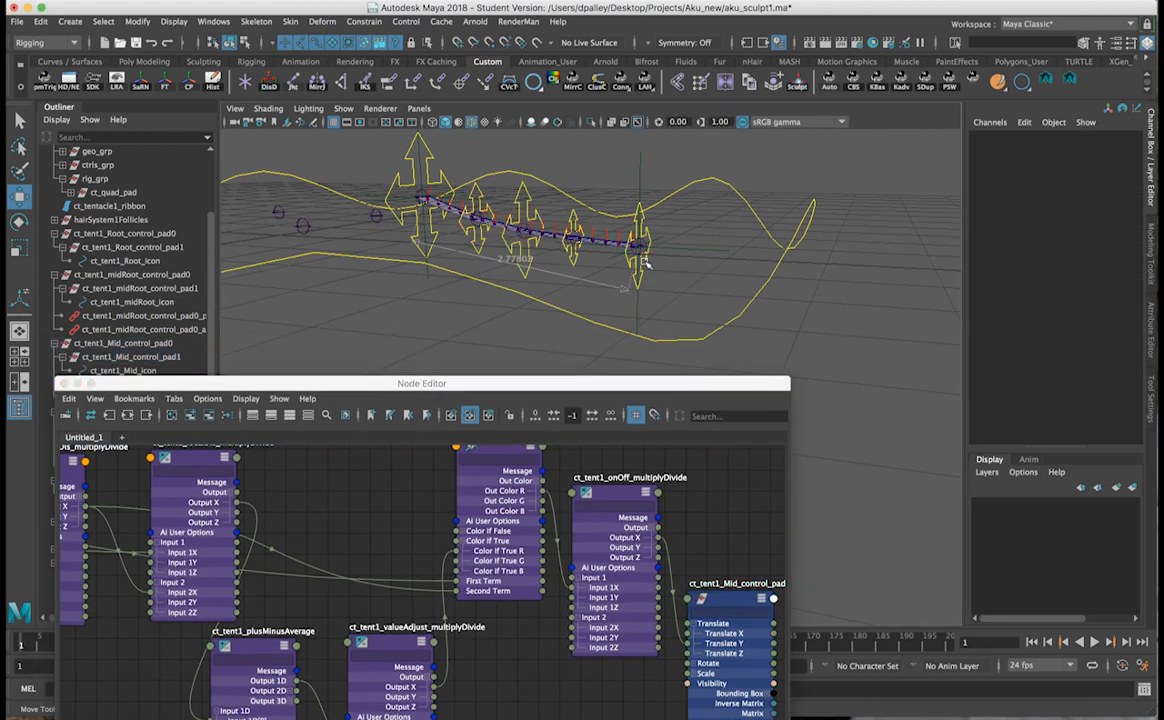
left_click(640, 250)
left_click_drag(648, 275, 553, 262, "alt")
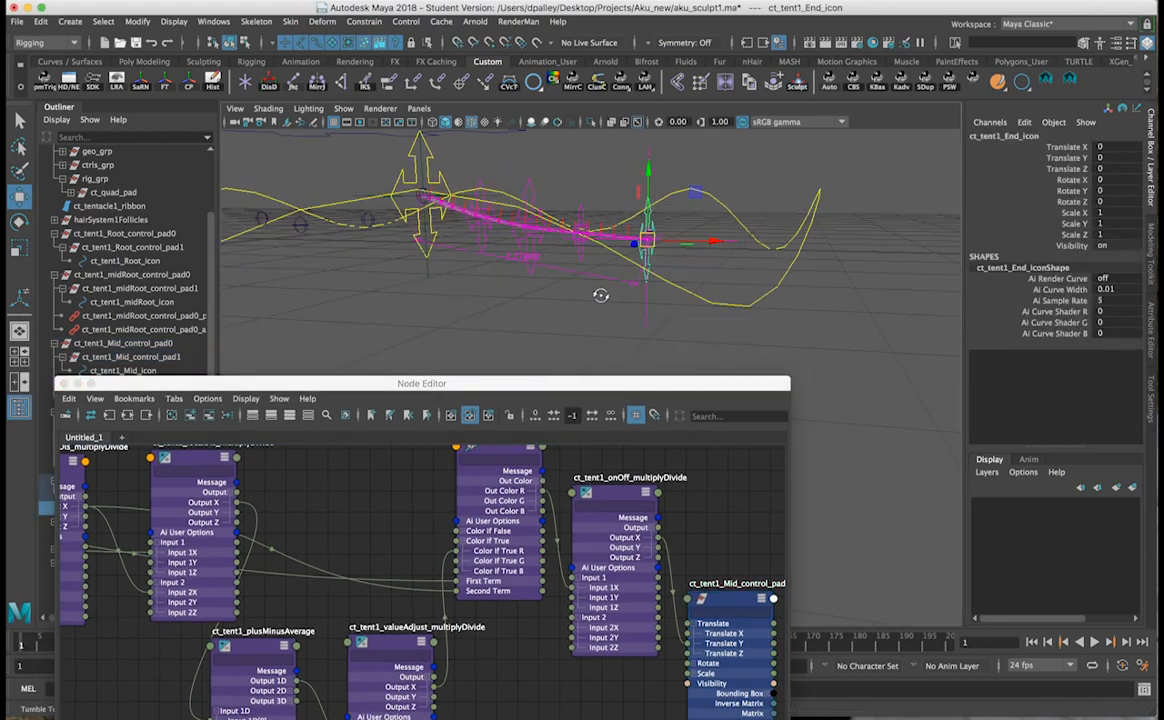
left_click_drag(600, 294, 700, 323, "alt")
left_click(709, 327)
left_click_drag(617, 383, 621, 168)
left_click(620, 287)
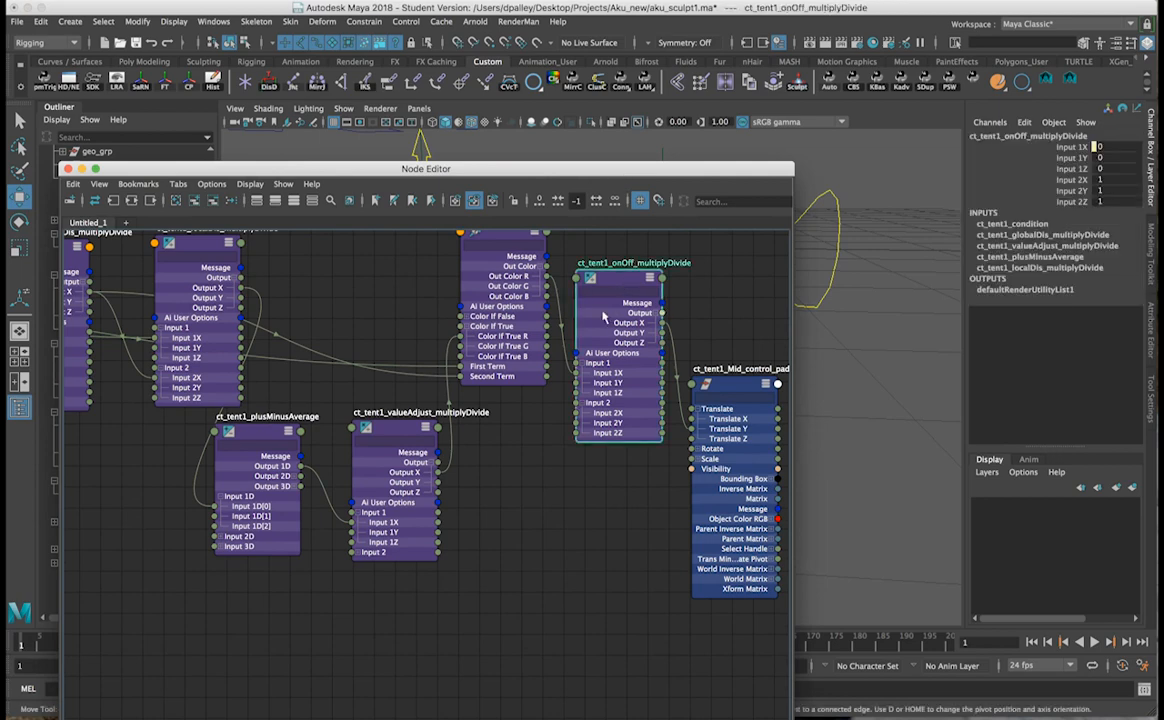
scroll(603, 313, "down", 1)
middle_click_drag(605, 312, 638, 312, "alt")
left_click_drag(610, 169, 617, 321)
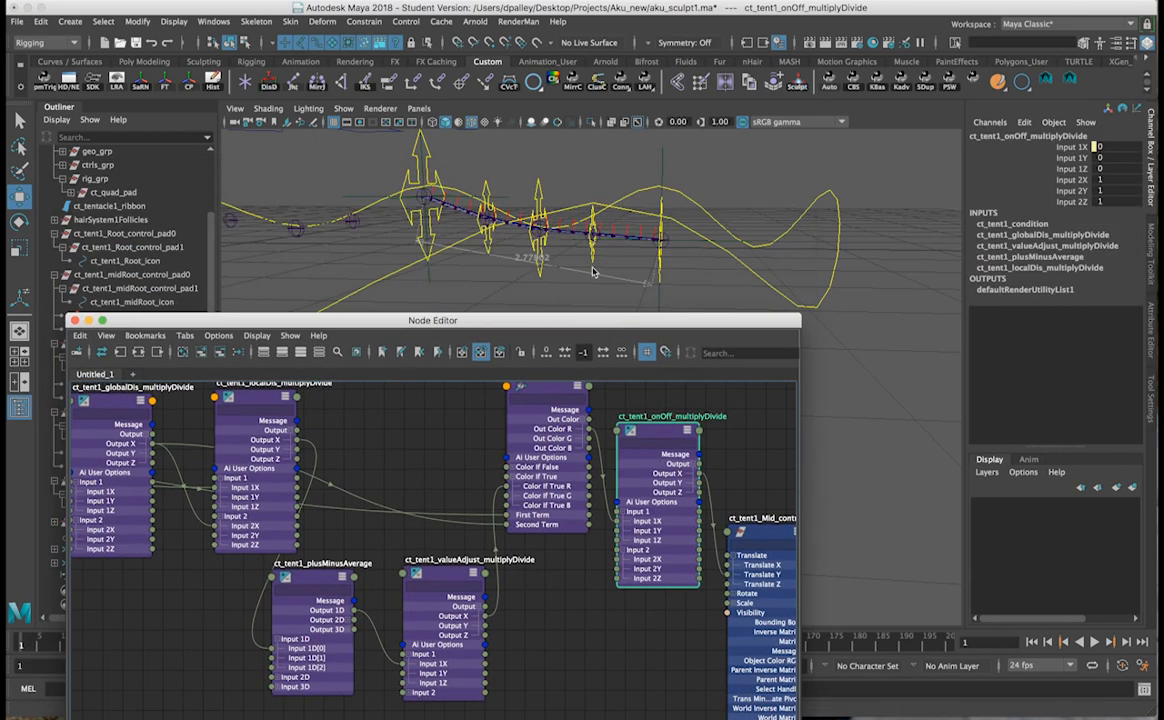
left_click(540, 197)
key("Up")
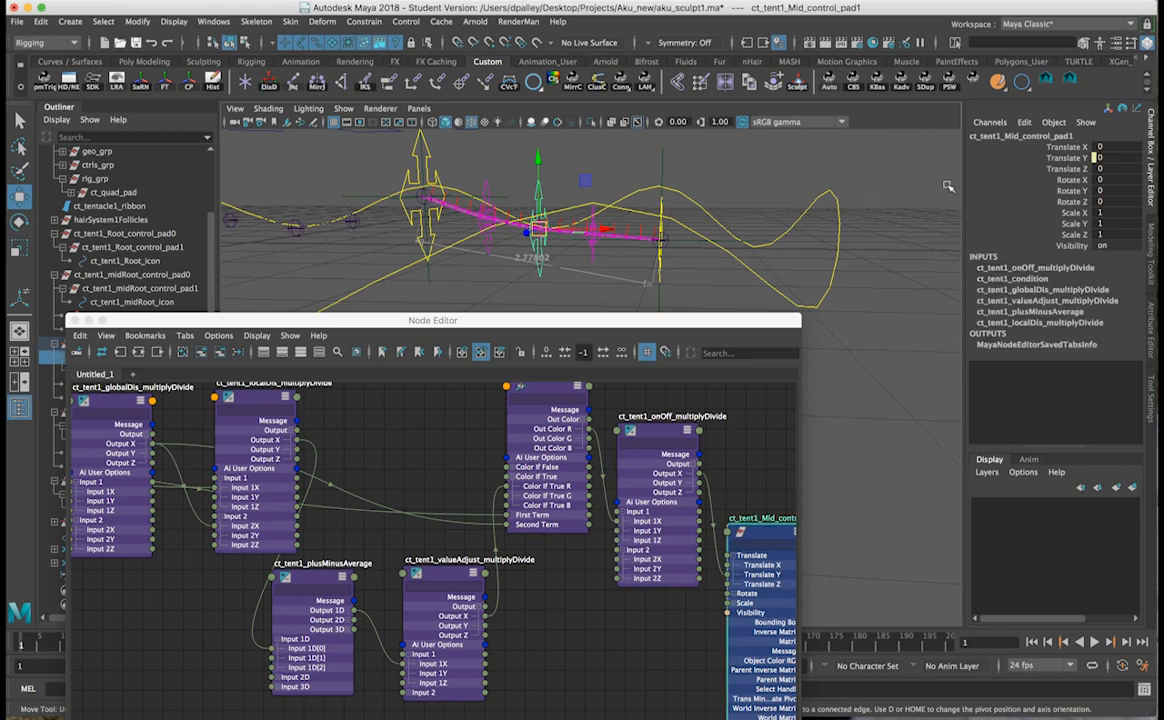
left_click(683, 478)
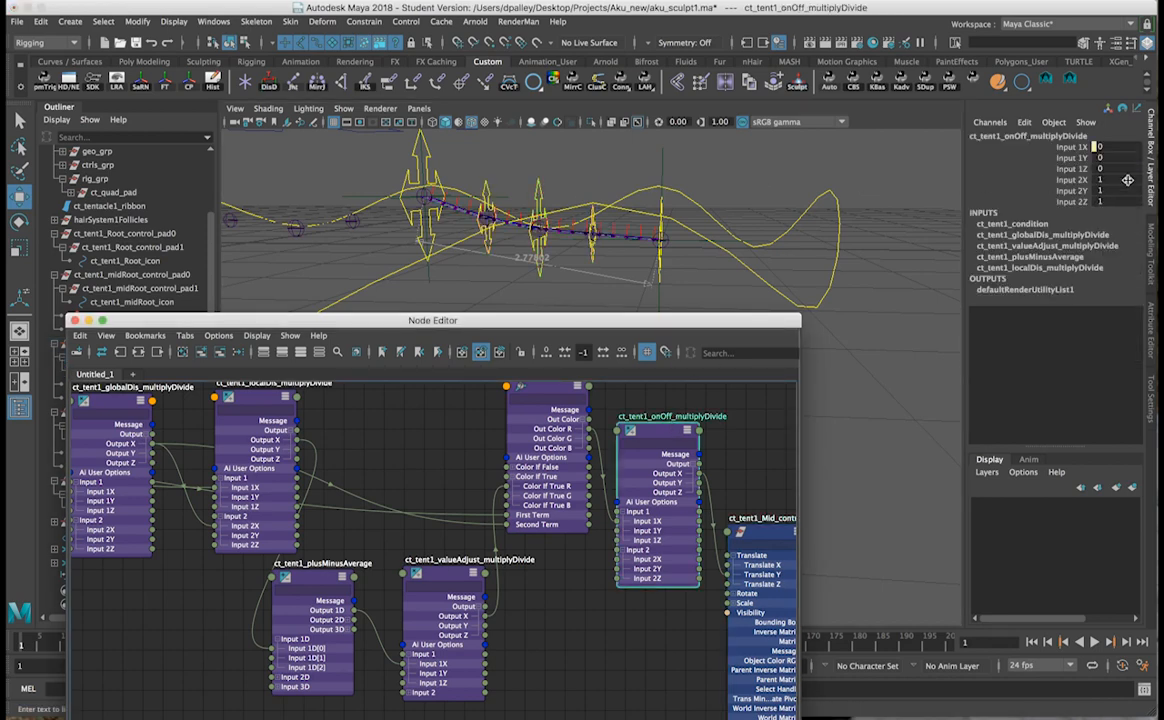
Show polygons in the perspective view and look over the creature's tentacles together with the tentacle controls.
left_click_drag(688, 327, 671, 642)
left_click(672, 510)
left_click_drag(672, 510, 587, 444, "alt")
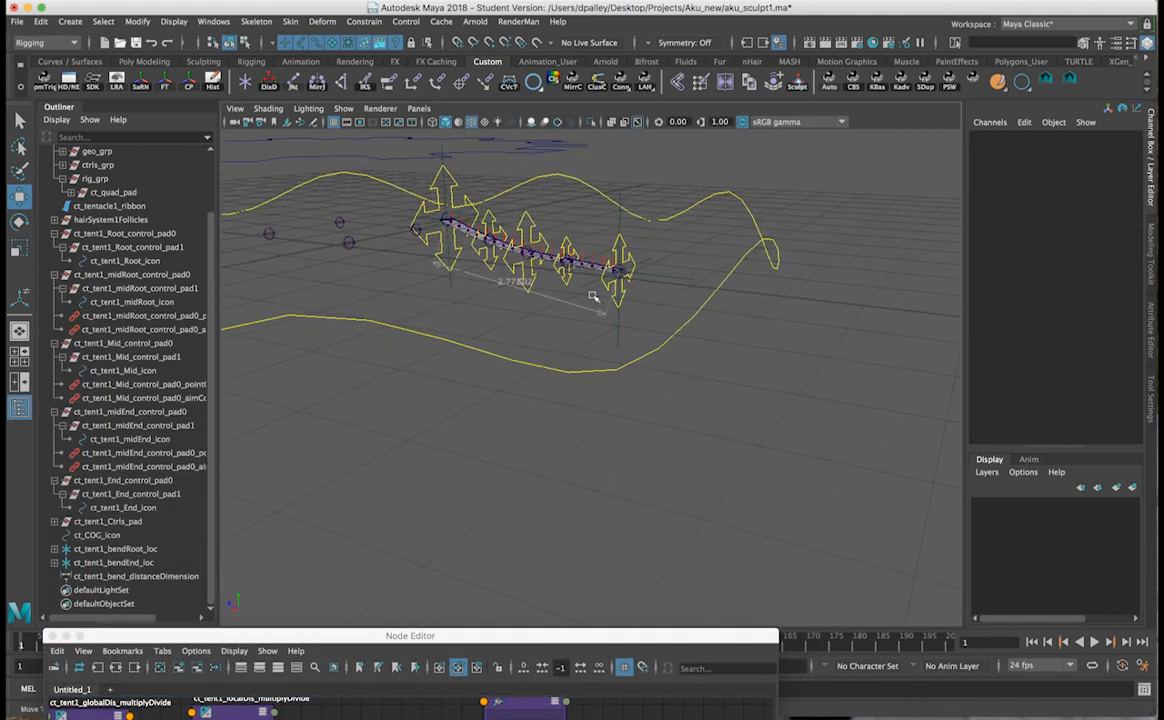
left_click(343, 108)
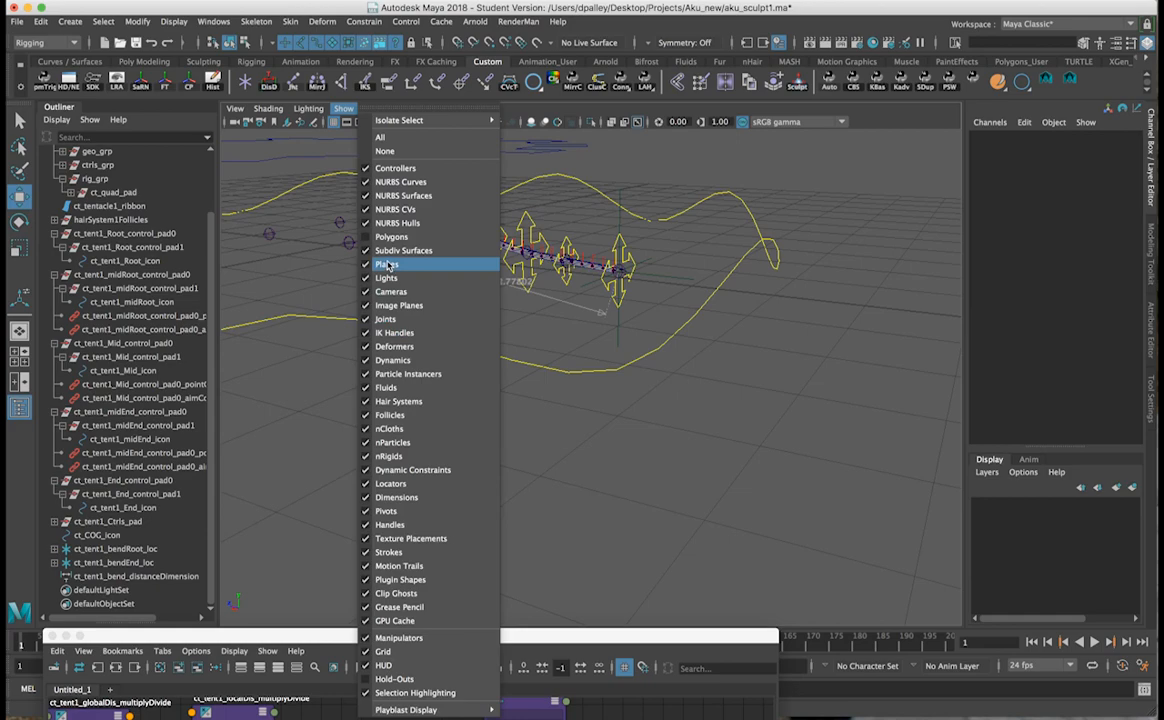
left_click(391, 237)
left_click_drag(731, 438, 541, 436, "alt")
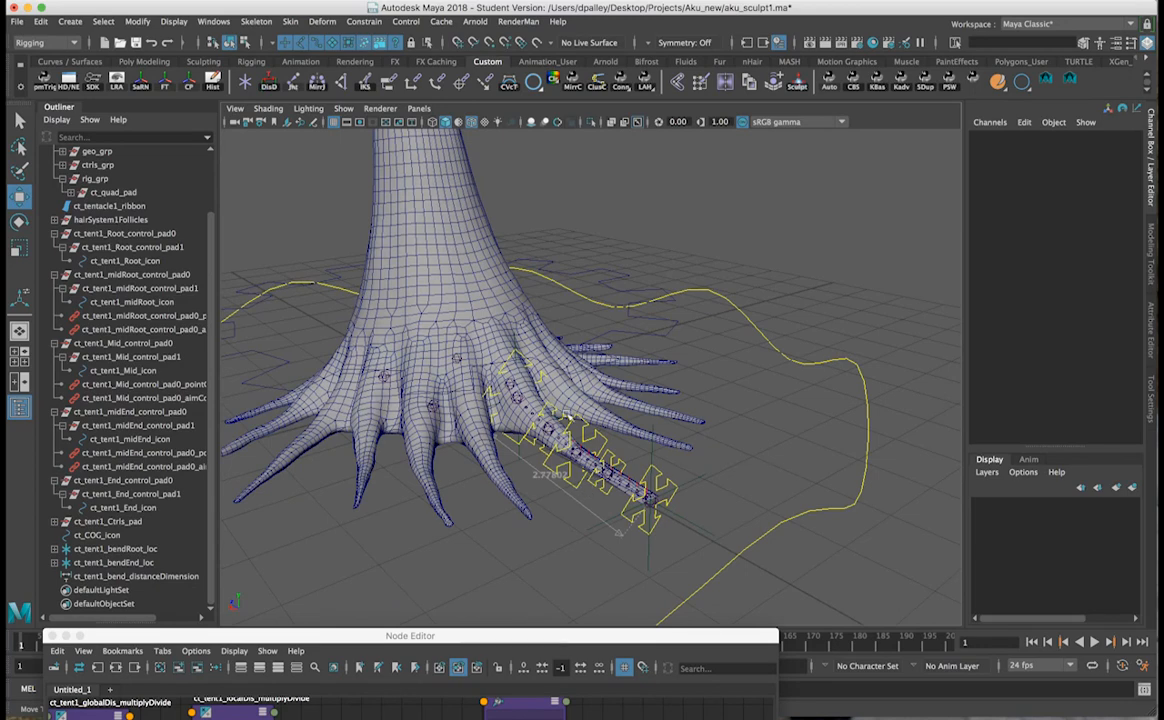
left_click_drag(497, 321, 566, 444, "alt")
middle_click_drag(566, 441, 623, 361, "alt")
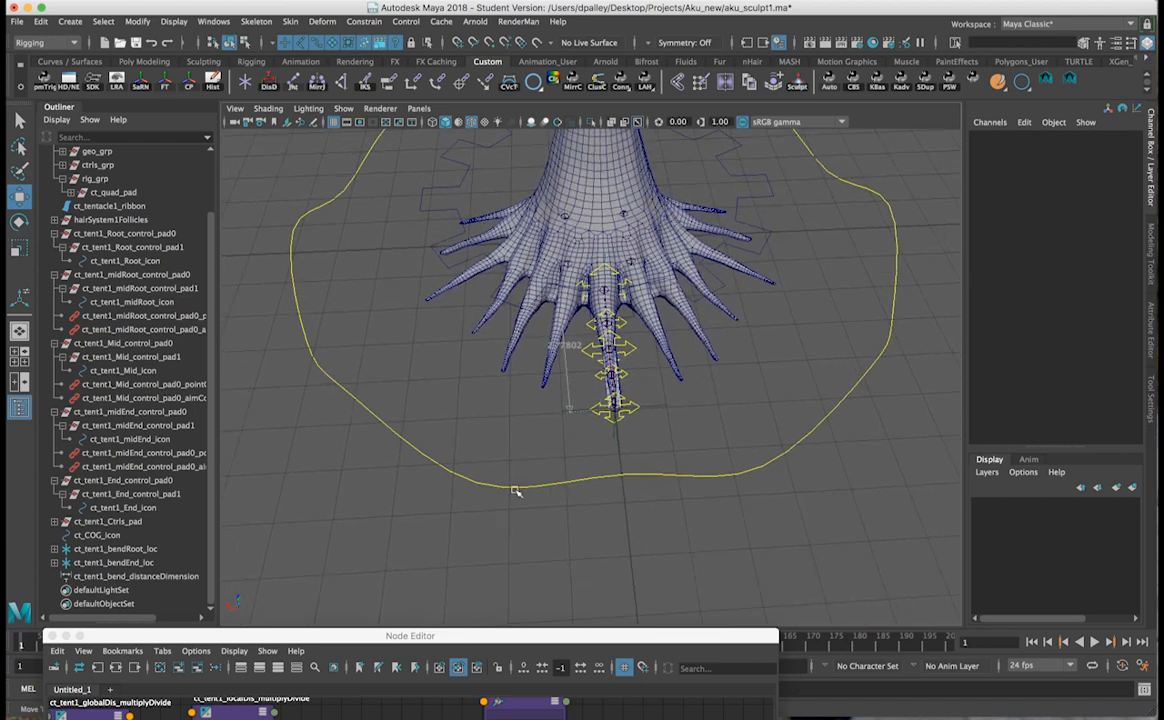
Switch to a full-size top view in front of the creature and set the CV Curve Tool's degree to 3 Cubic.
left_click_drag(705, 640, 712, 668)
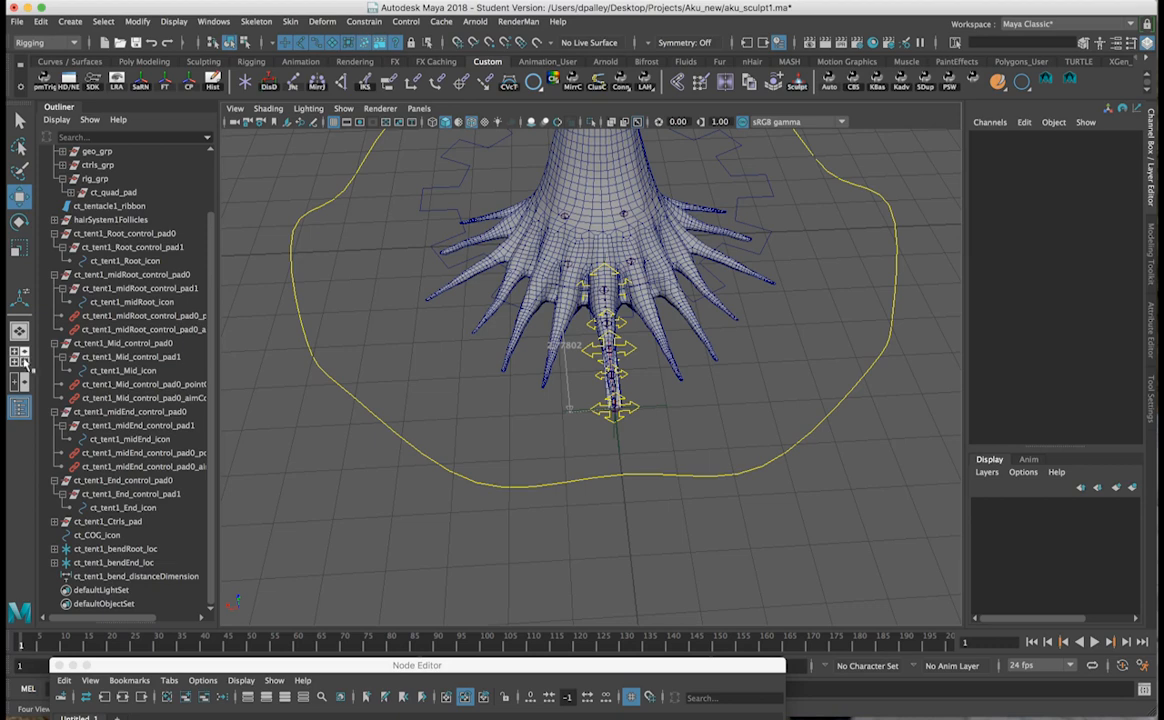
left_click(20, 330)
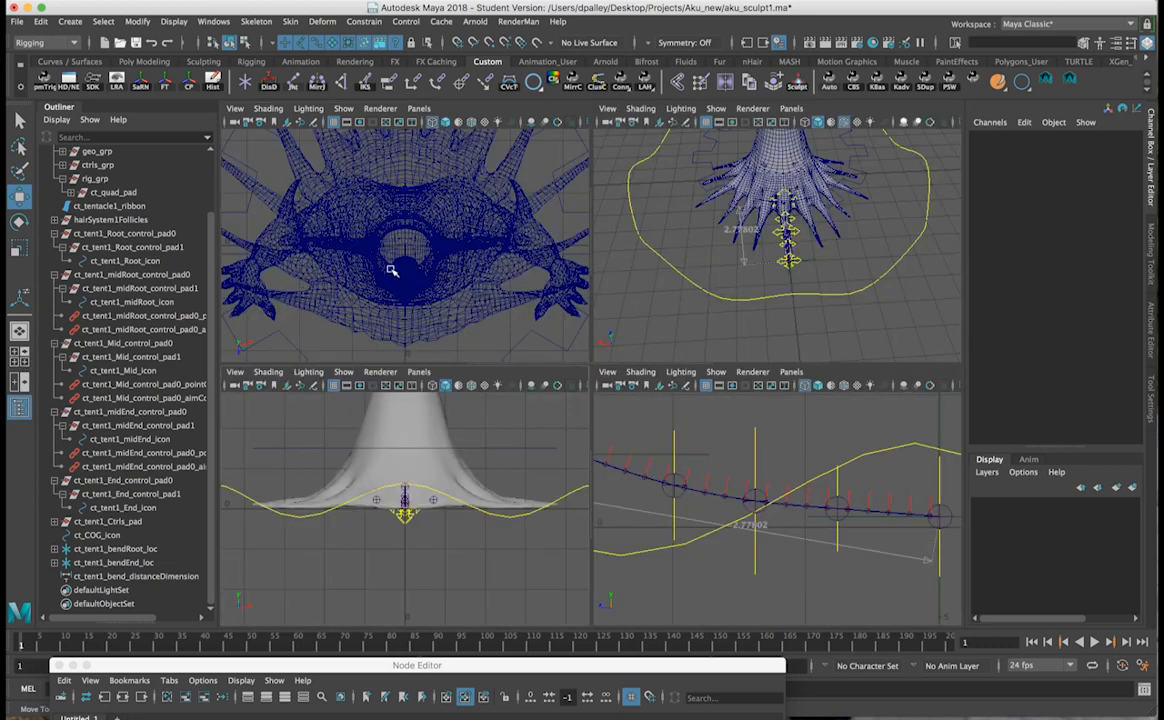
key("space")
scroll(594, 207, "down", 2)
middle_click_drag(594, 207, 592, 403, "alt")
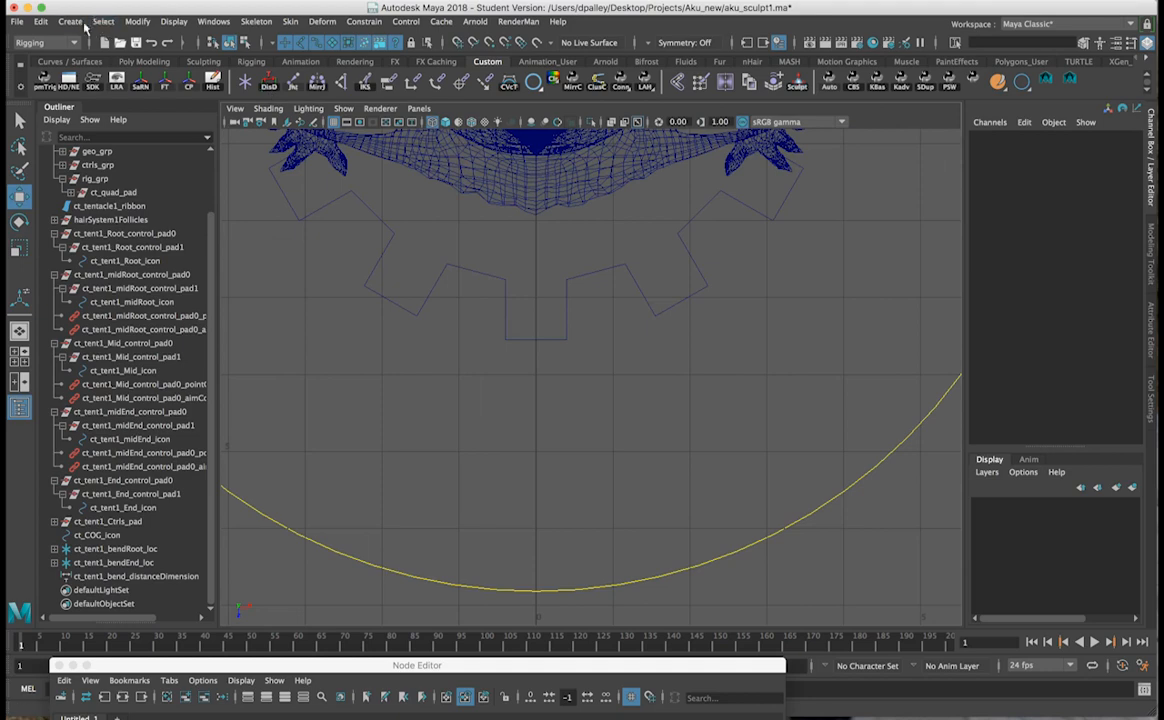
left_click(74, 22)
mouse_move(148, 124)
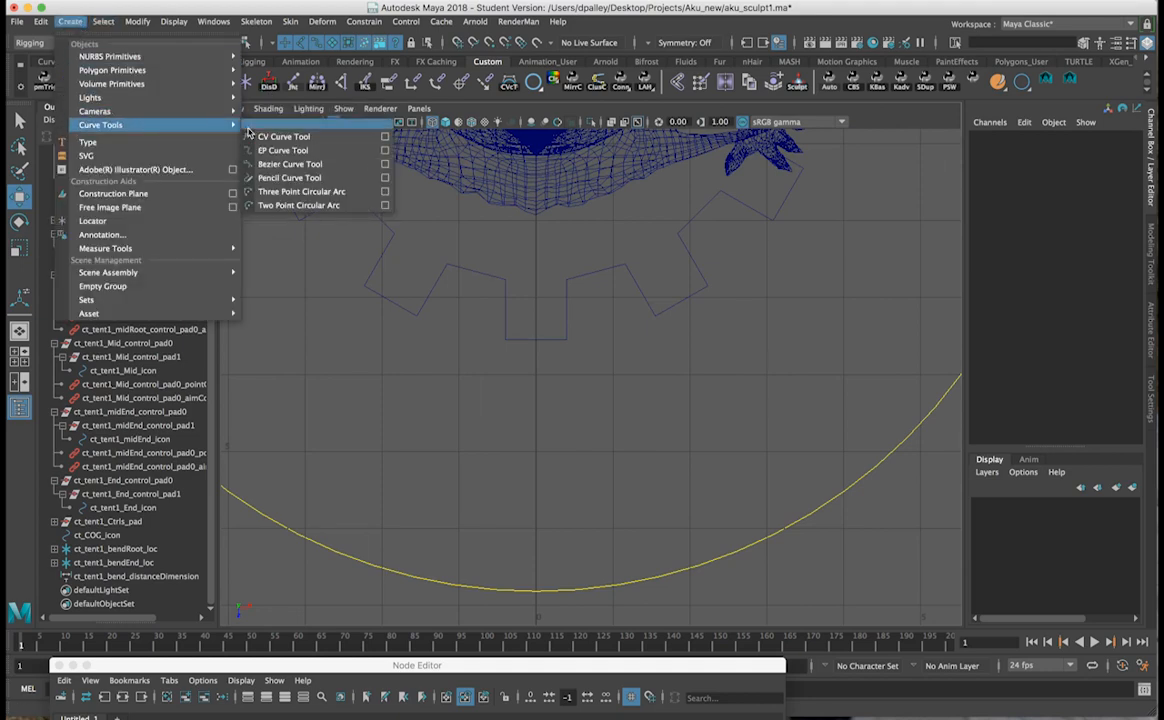
left_click(384, 136)
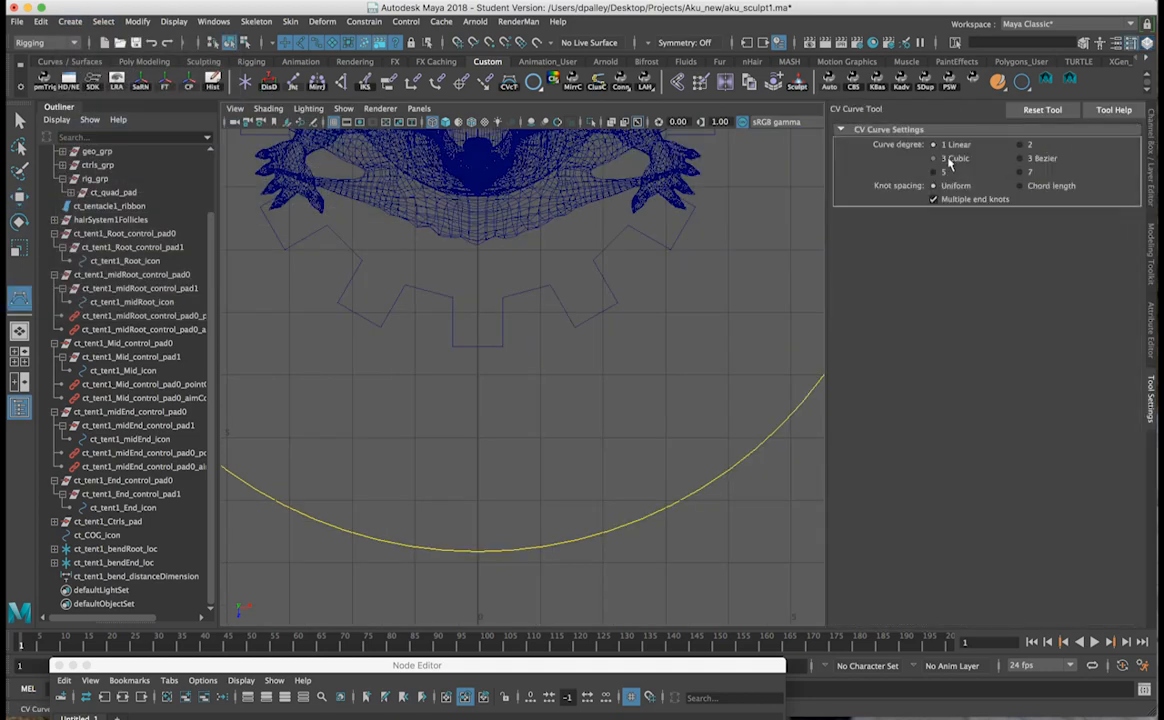
scroll(620, 378, "up", 2)
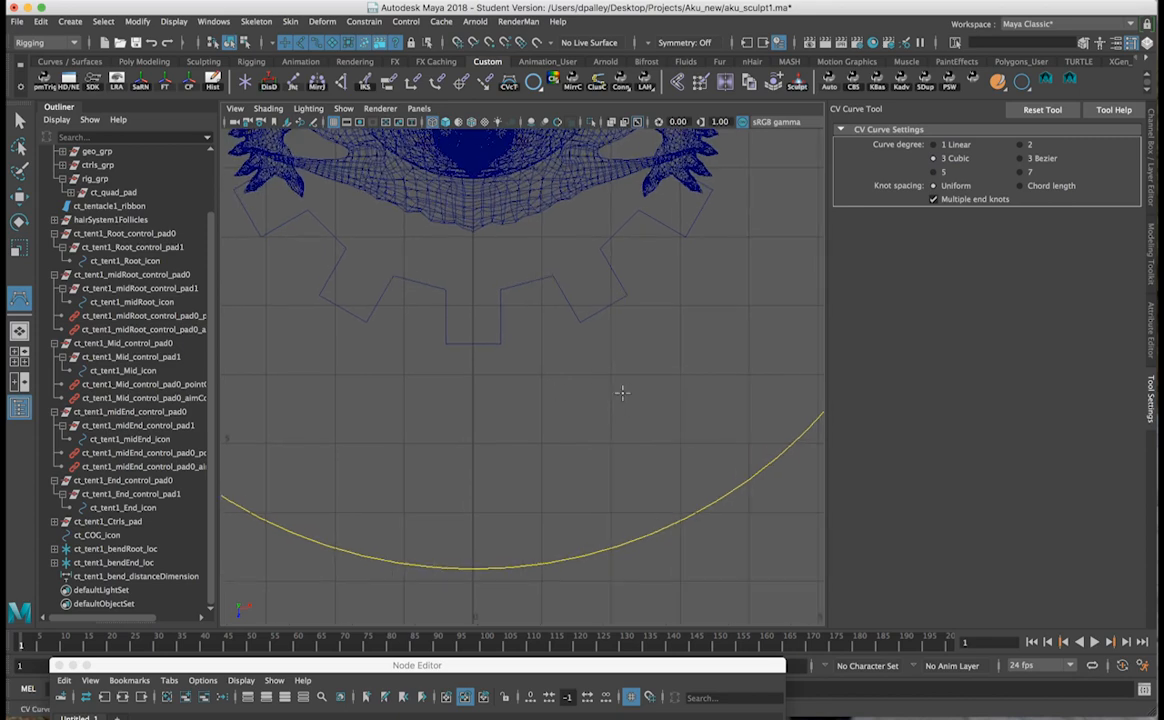
Draw a wavy tentacle-shaped cubic CV curve in front of the creature, with a wide base, a narrow curled tip and a small gap at the base.
left_click(419, 436)
left_click(389, 439)
left_click(384, 431)
left_click(381, 399)
left_click(387, 380)
left_click(415, 376)
left_click(448, 388)
left_click(478, 398)
left_click(499, 389)
left_click(521, 381)
left_click(546, 374)
left_click(587, 383)
left_click(597, 391)
left_click(609, 402)
left_click(621, 414)
left_click(663, 411)
left_click(668, 409)
left_click(668, 402)
key("BackSpace")
key("BackSpace")
key("BackSpace")
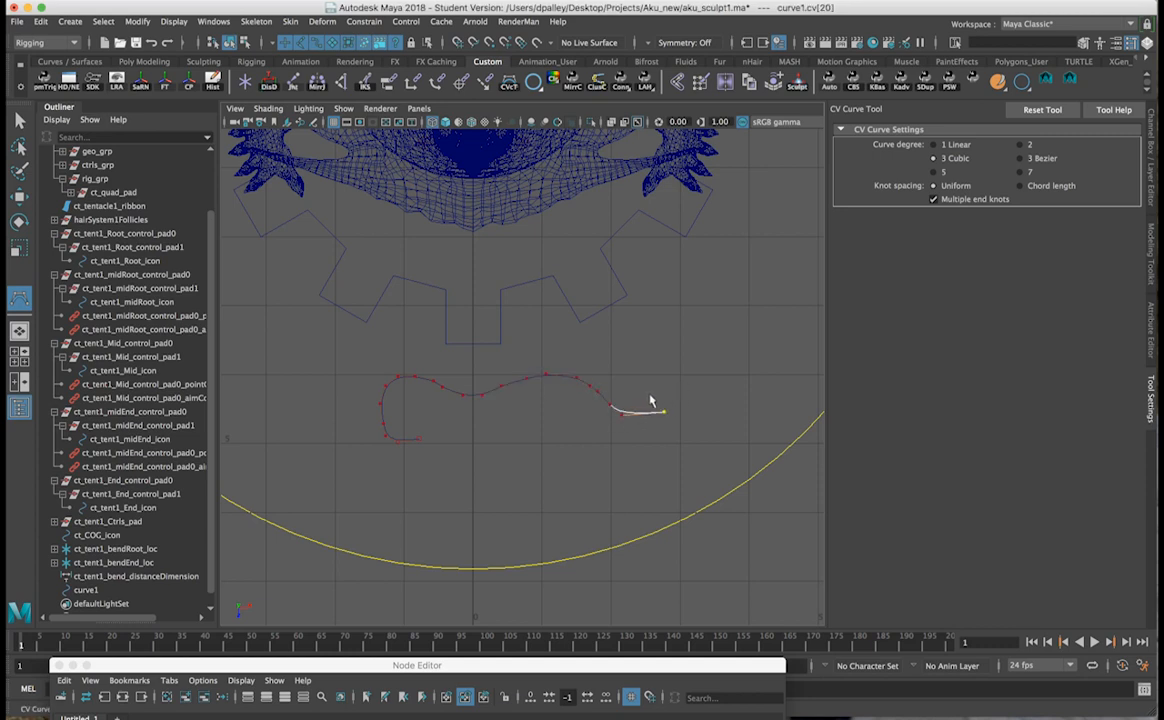
left_click(634, 405)
left_click(657, 391)
left_click(676, 390)
left_click(697, 402)
left_click(690, 414)
left_click(662, 413)
left_click(630, 431)
left_click(614, 437)
left_click(597, 439)
left_click(580, 436)
left_click(563, 431)
left_click(538, 427)
left_click(525, 426)
left_click(513, 428)
left_click(500, 431)
left_click(487, 434)
left_click(475, 437)
left_click(462, 439)
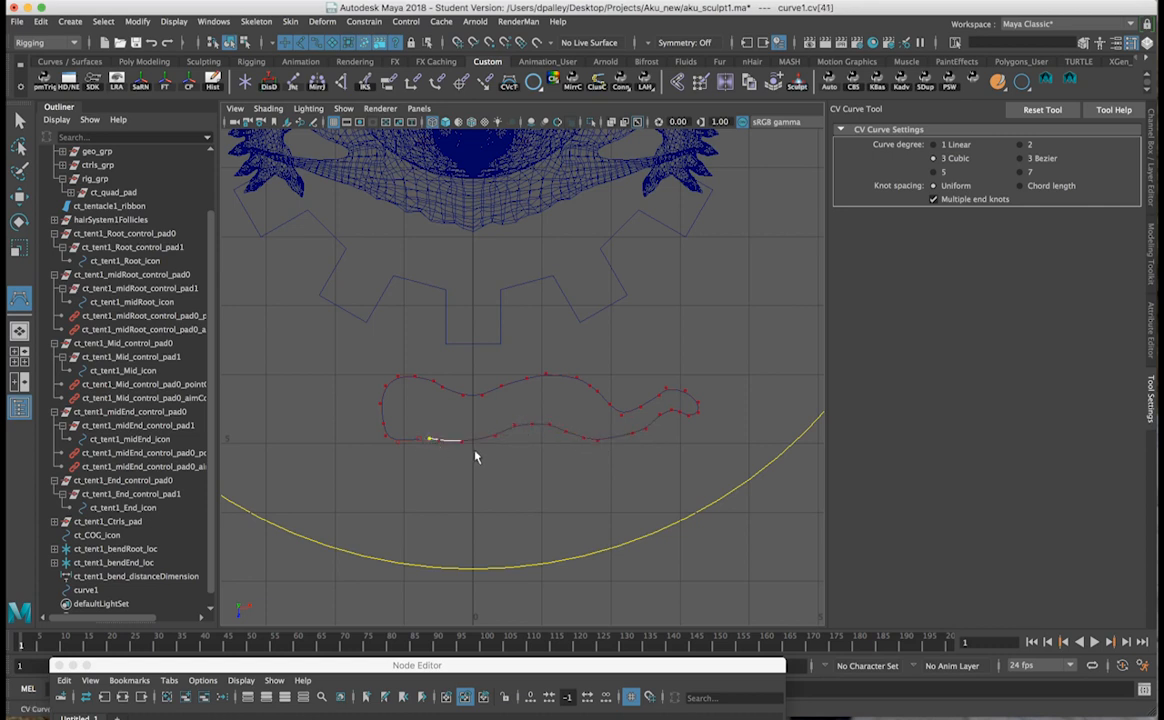
key("Return")
Close the gap in the tentacle-shaped curve with the Modeling menu set's Open/Close operation.
key("w")
scroll(538, 447, "up", 5)
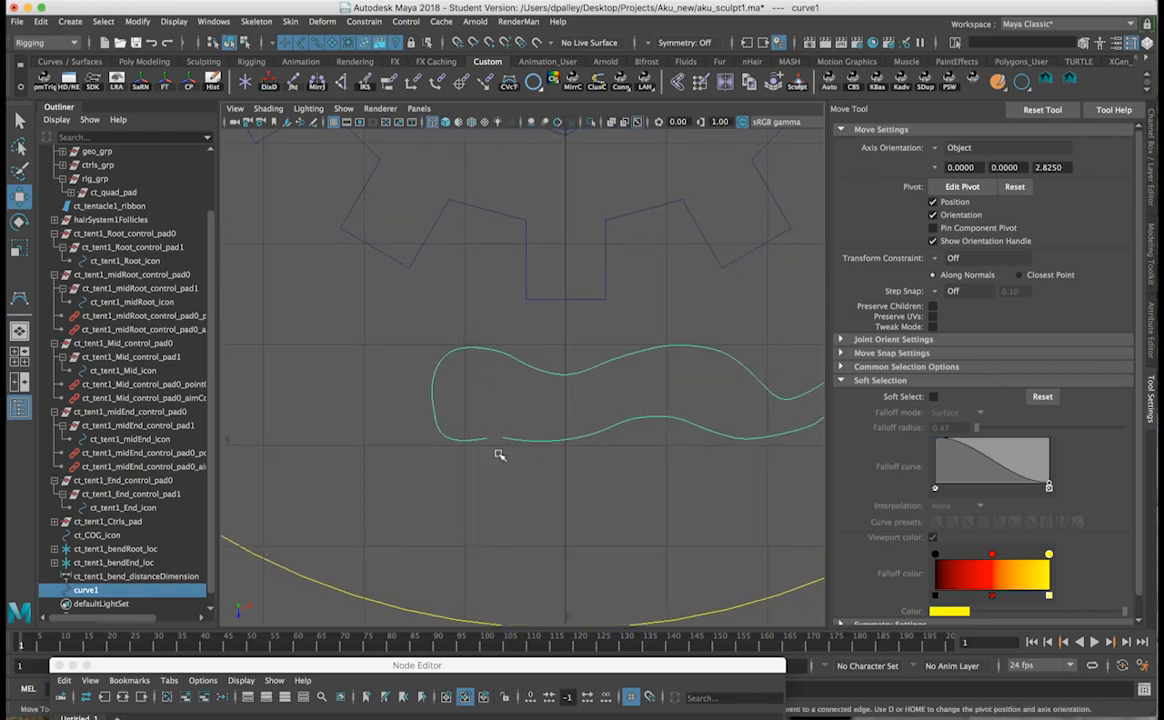
left_click(30, 42)
left_click(31, 57)
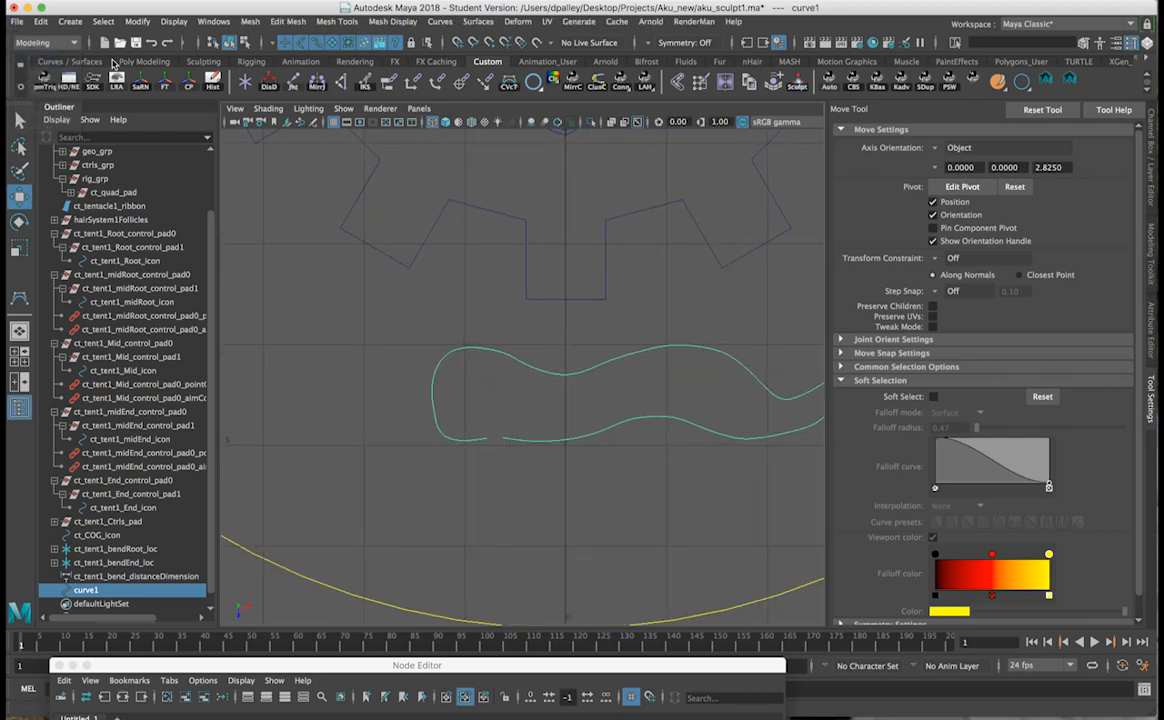
left_click(434, 25)
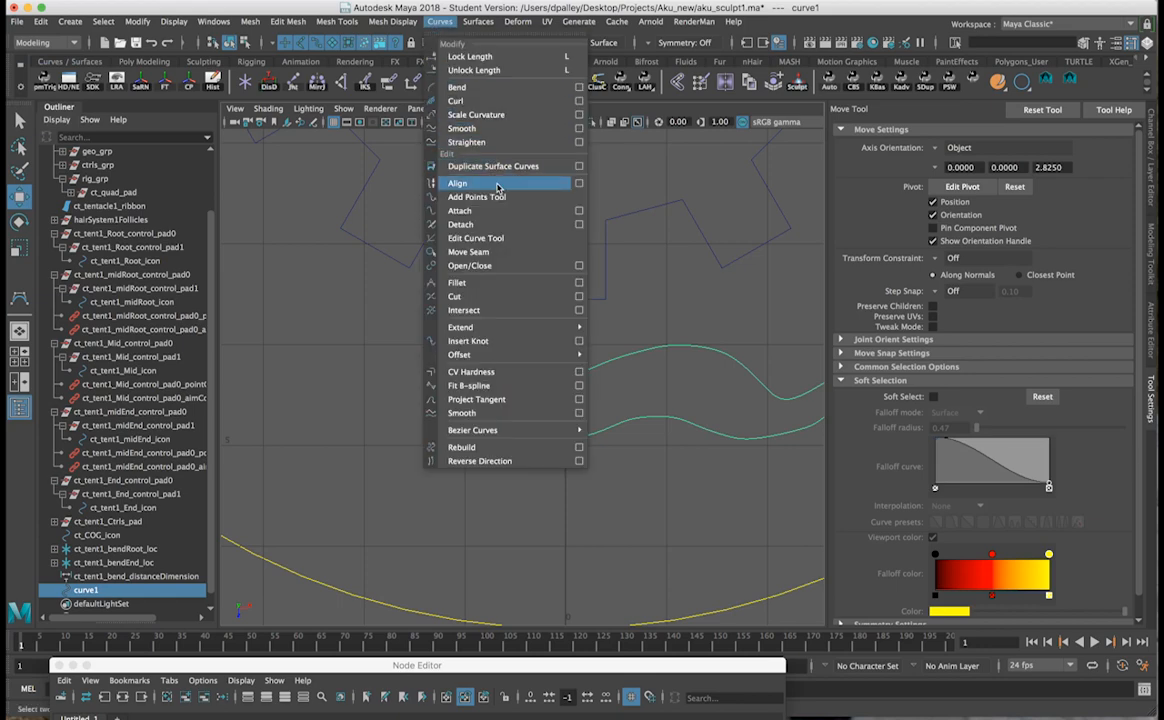
left_click(502, 266)
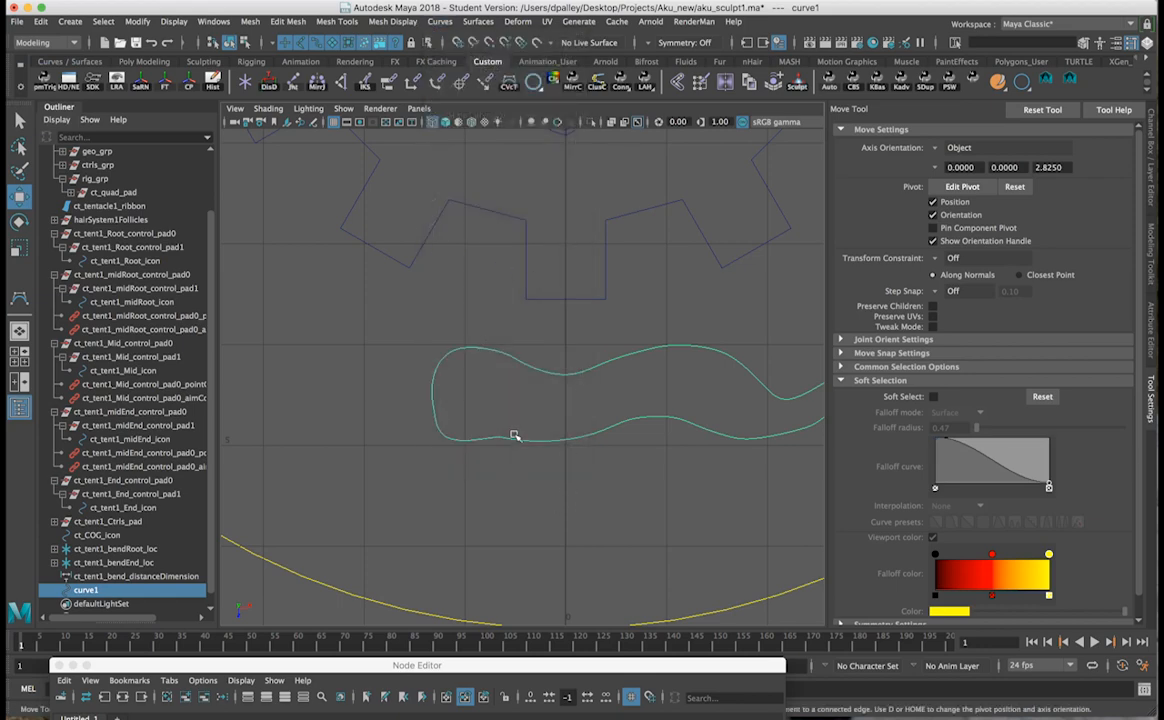
Scale the closed tentacle curve along its length to a Scale X of 0.622.
right_click_drag(728, 411, 681, 400, "alt")
middle_click_drag(660, 400, 578, 396, "alt")
right_click_drag(500, 362, 541, 362, "alt")
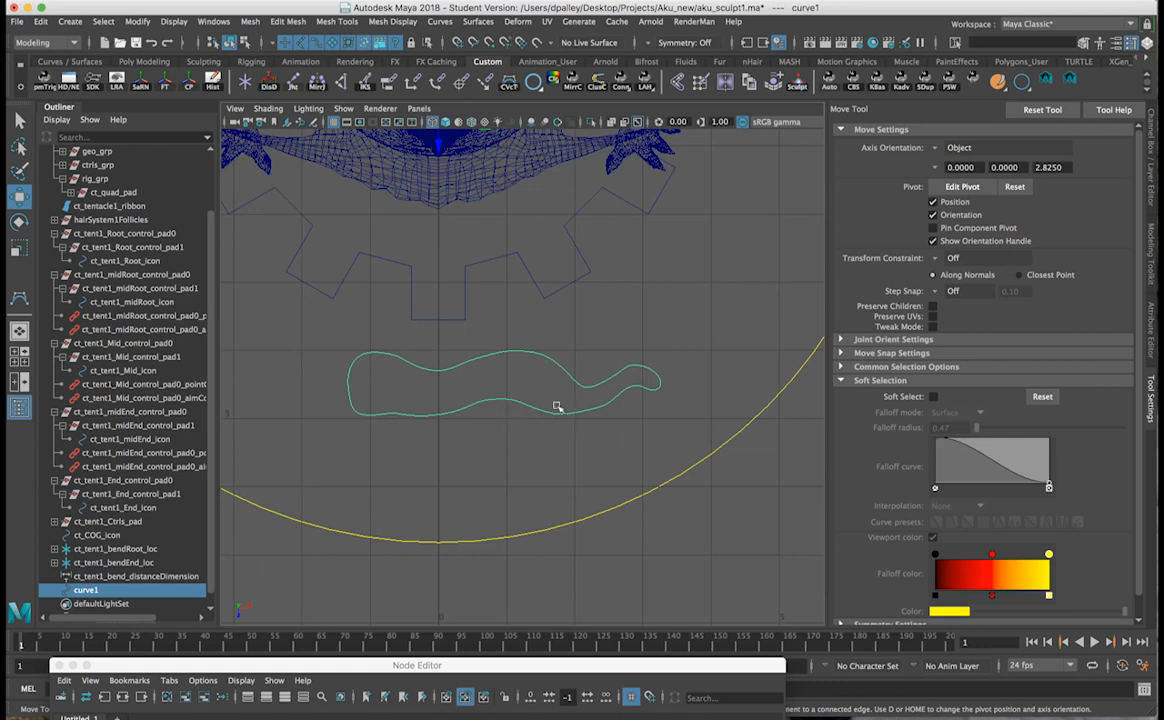
key("r")
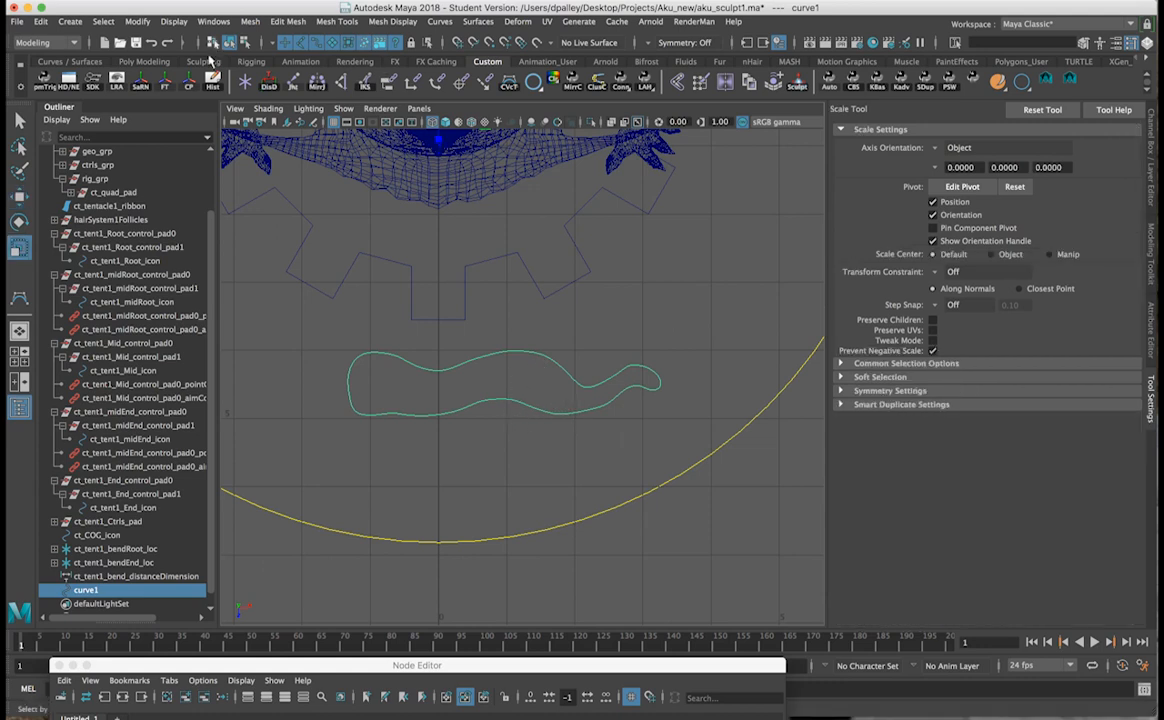
mouse_move(565, 383)
left_mouse_down()
mouse_move(535, 384)
mouse_move(546, 385)
left_mouse_up()
right_click_drag(559, 400, 671, 388, "alt")
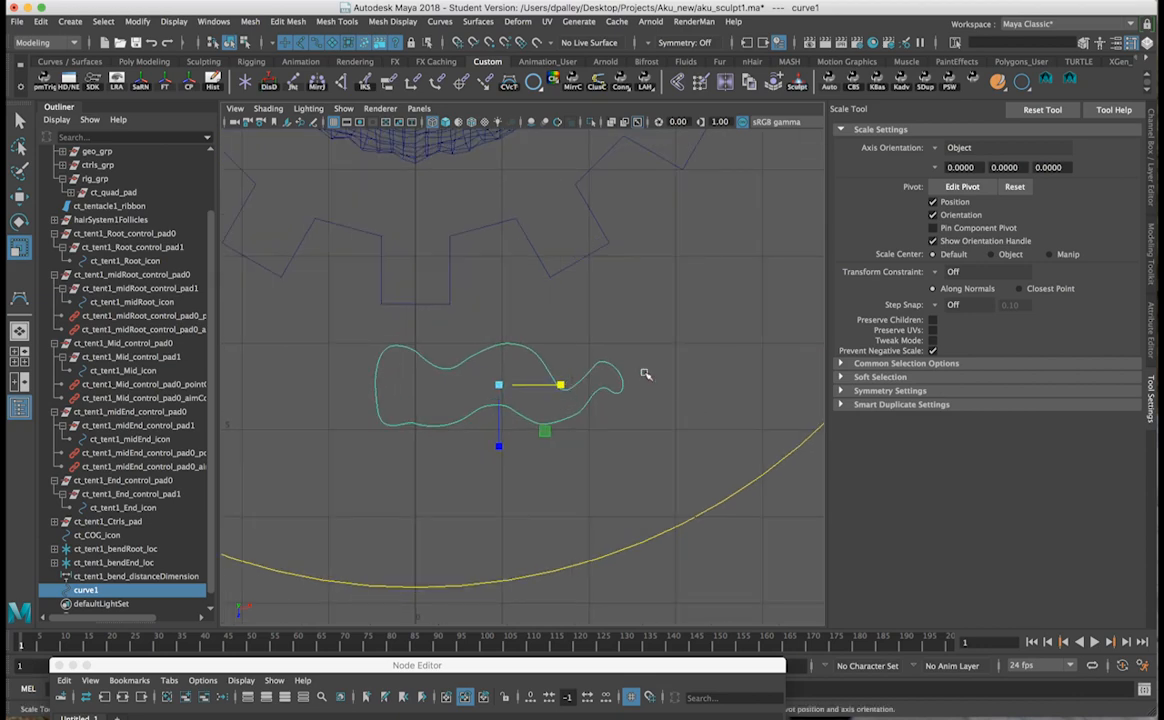
Lower the control vertex on the upper edge of the curve's narrow tip slightly and keep the whole curve selected.
right_click_drag(600, 360, 520, 348)
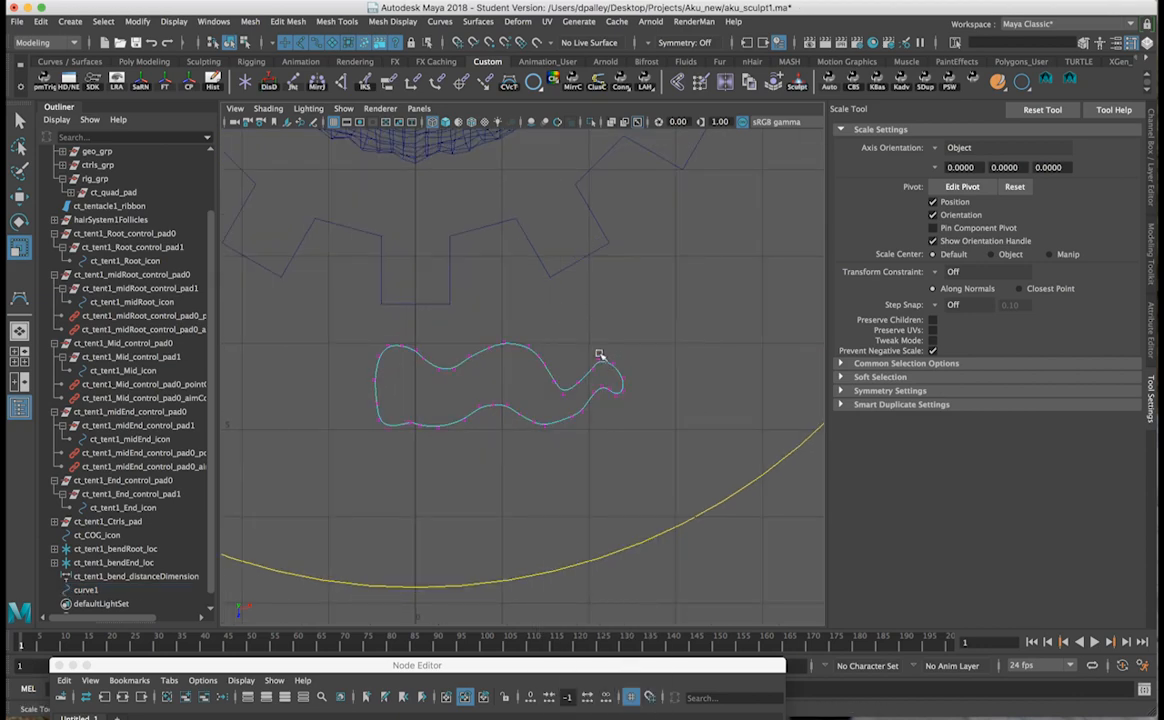
left_click(600, 362)
key("w")
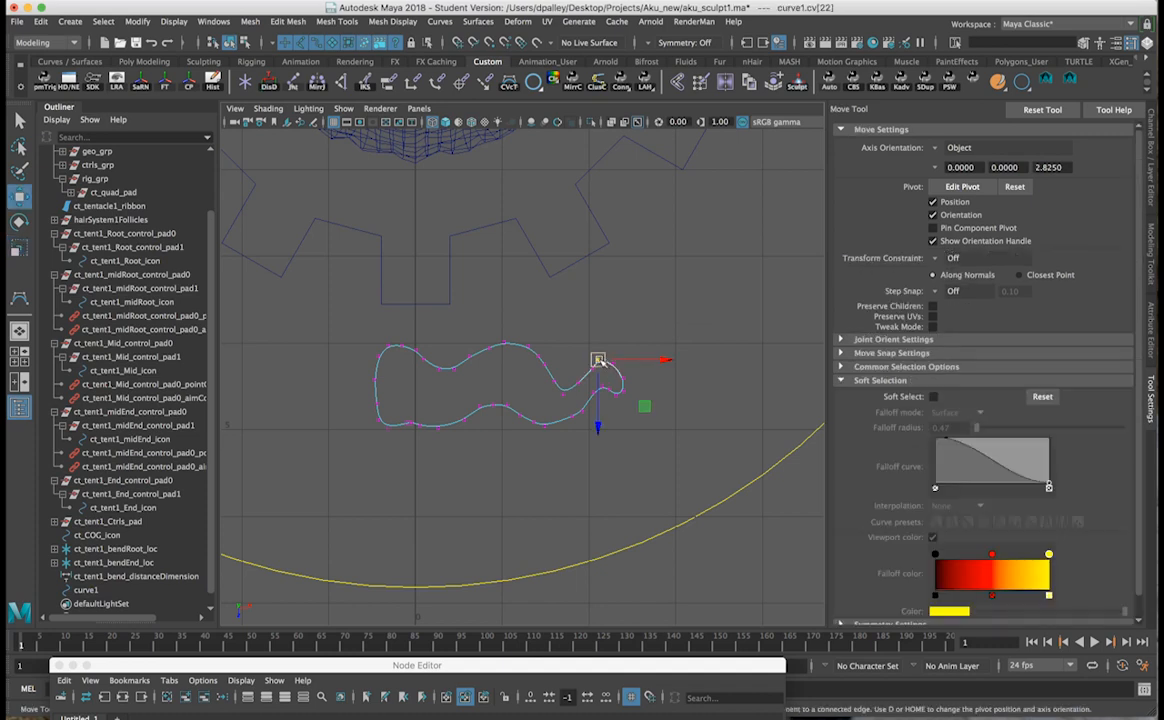
right_click_drag(484, 352, 533, 338)
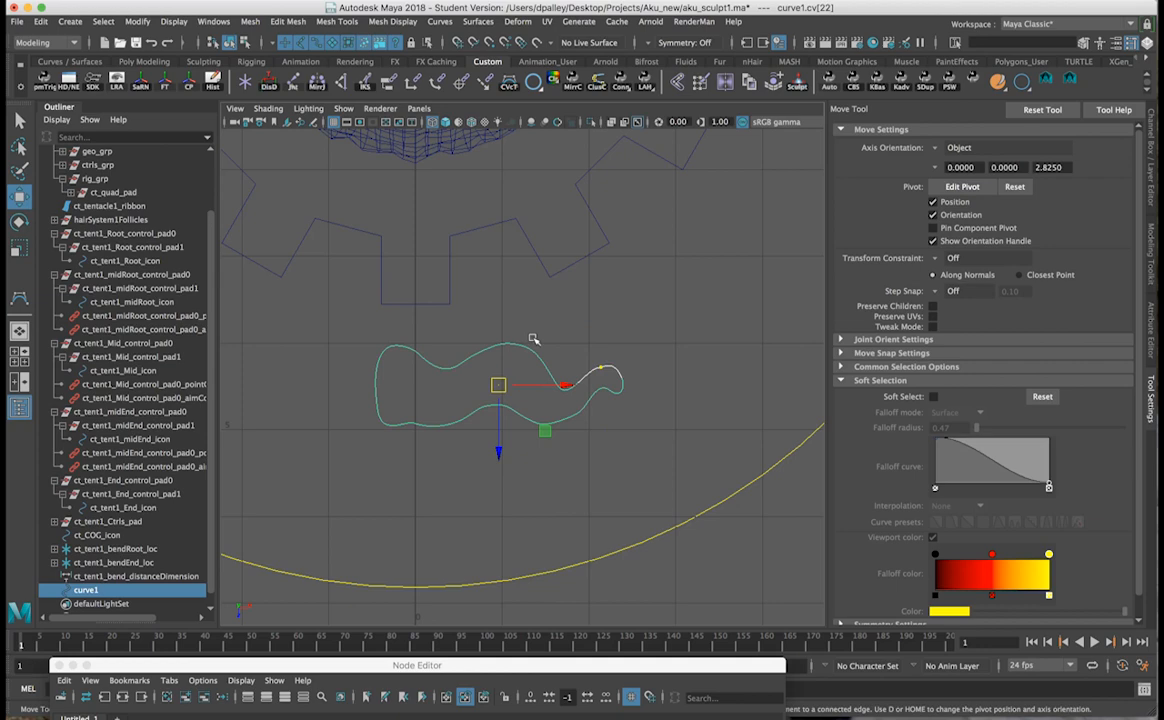
left_click(673, 397)
left_click(671, 402)
left_click_drag(608, 366, 574, 366, "alt")
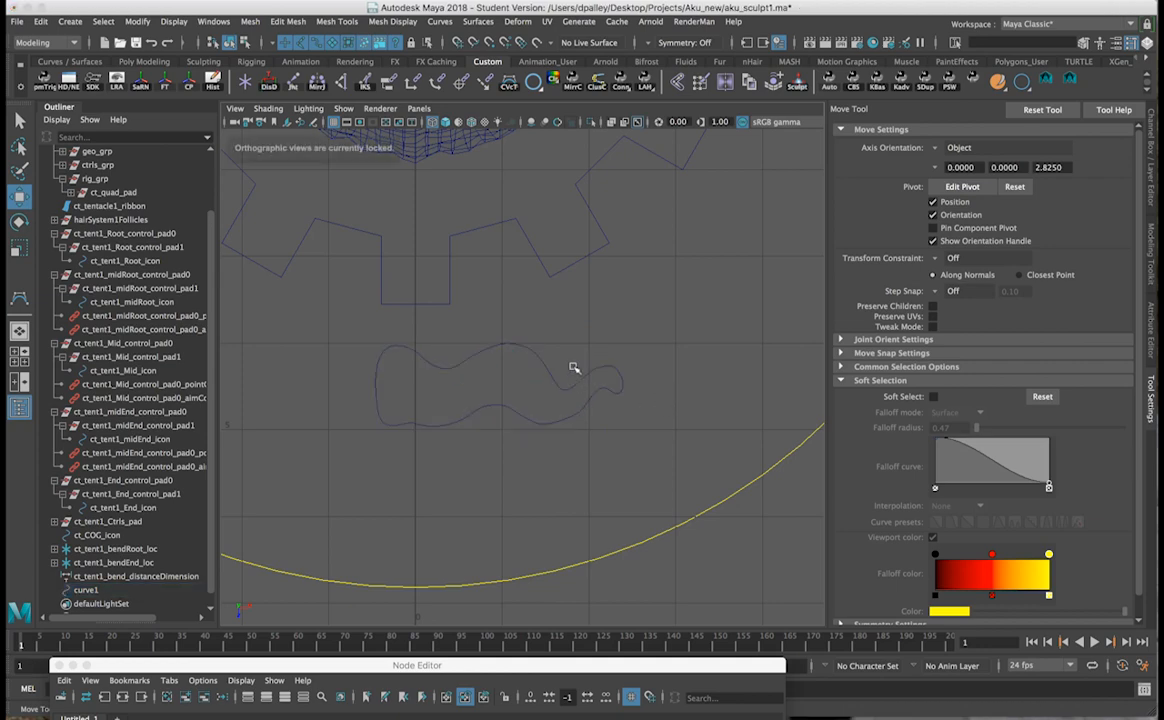
key("super+z")
Snap the curve to the first tentacle's root at X -0.96, Z -6.759 in the perspective view, and raise it to Translate Y 1.503.
left_click(1153, 137)
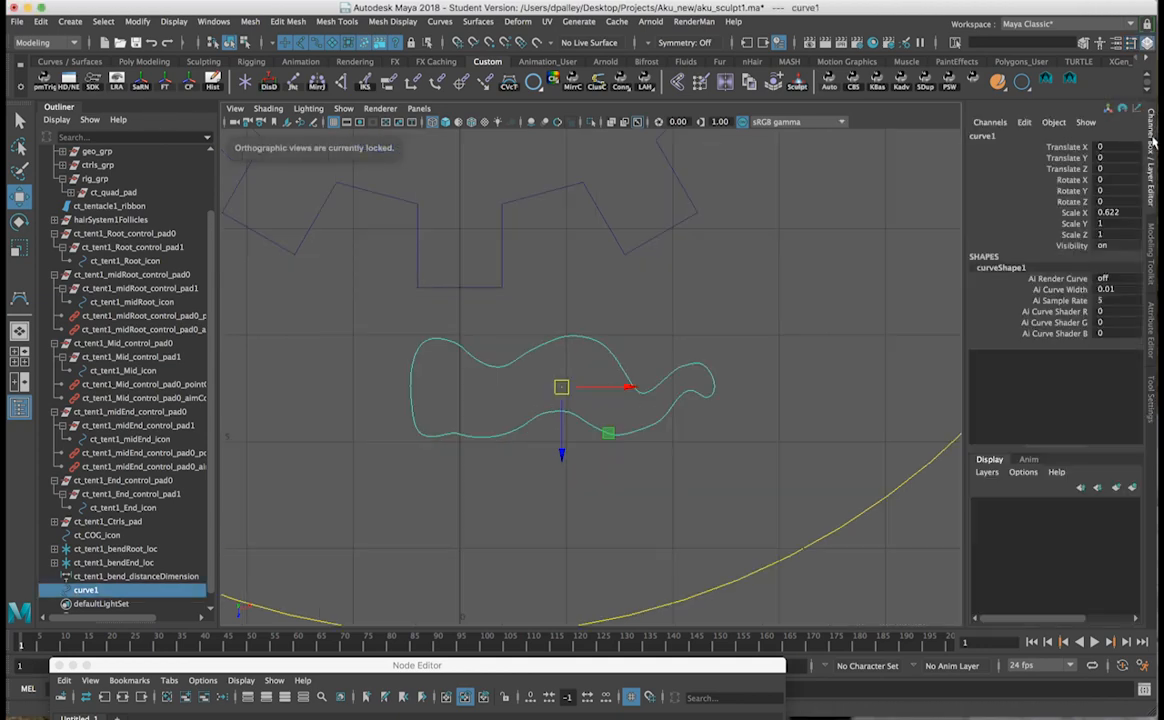
key("space")
key("space")
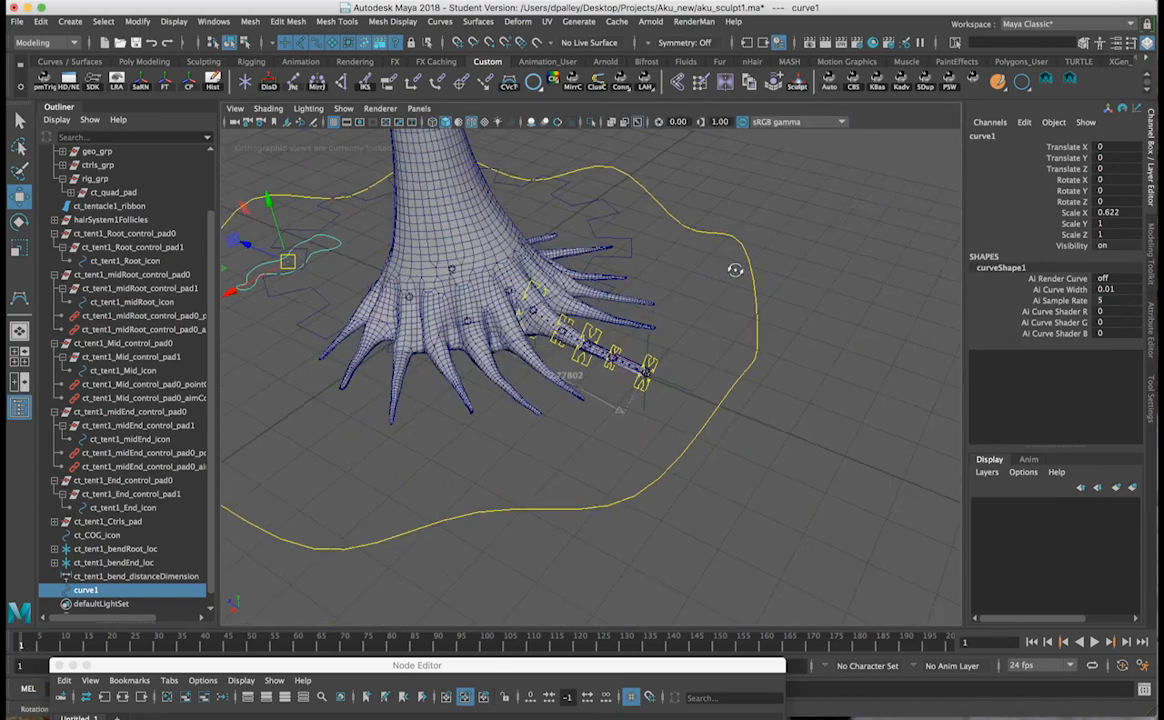
left_click_drag(735, 268, 553, 260, "alt")
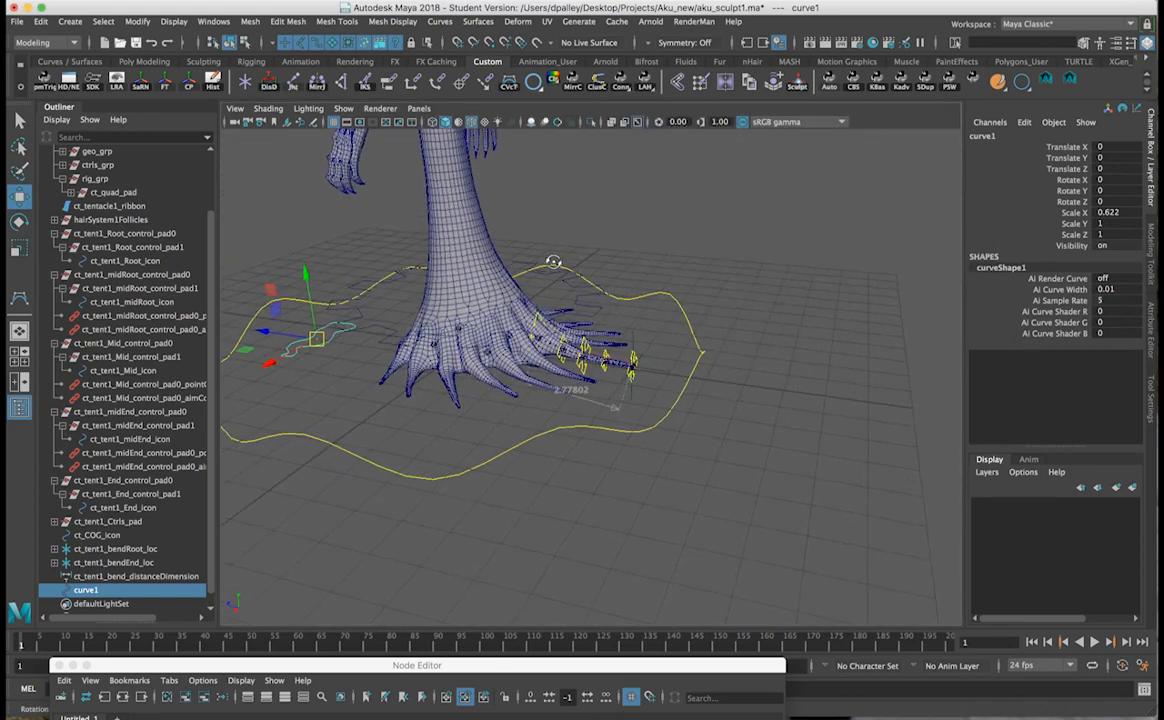
right_click_drag(553, 260, 680, 400, "alt")
left_click_drag(680, 400, 545, 440, "alt")
right_click_drag(545, 440, 844, 447, "alt")
left_click_drag(844, 447, 625, 392, "alt")
key("v")
middle_click_drag(681, 403, 671, 388)
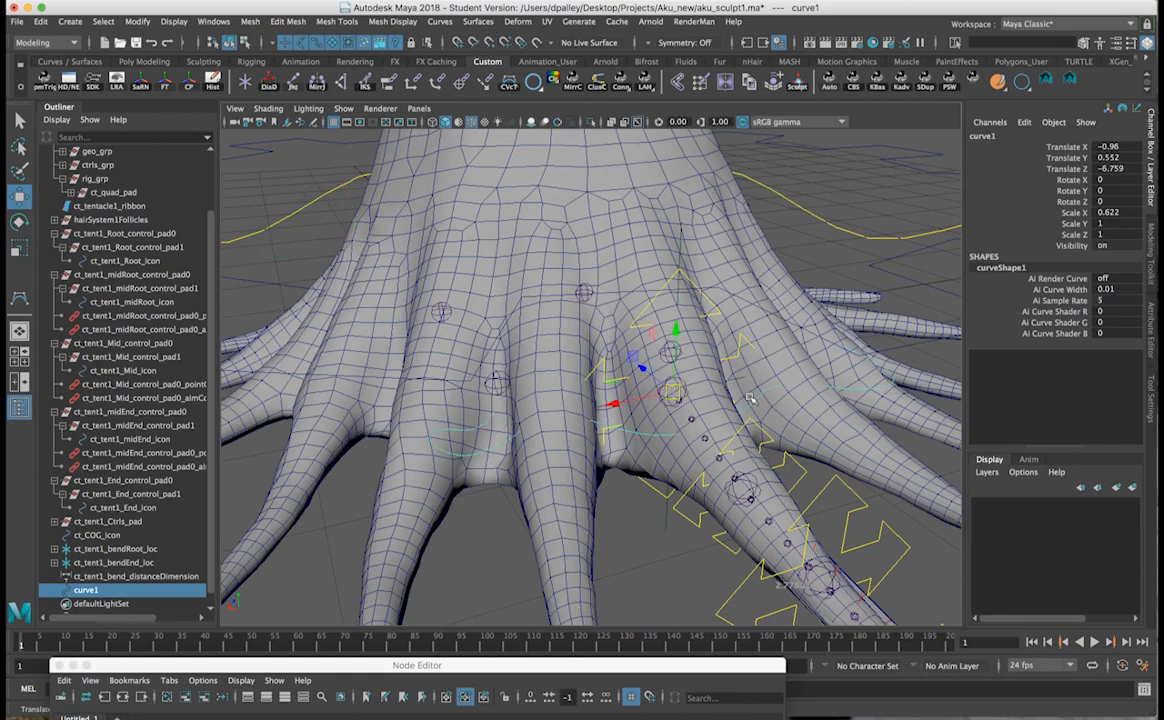
right_click_drag(747, 394, 705, 388, "alt")
left_click_drag(705, 388, 684, 226, "alt")
Stand the curve upright with Rotate X -90 and Rotate Z 90, and scale it to 0.156, 0.25, 0.25.
key("e")
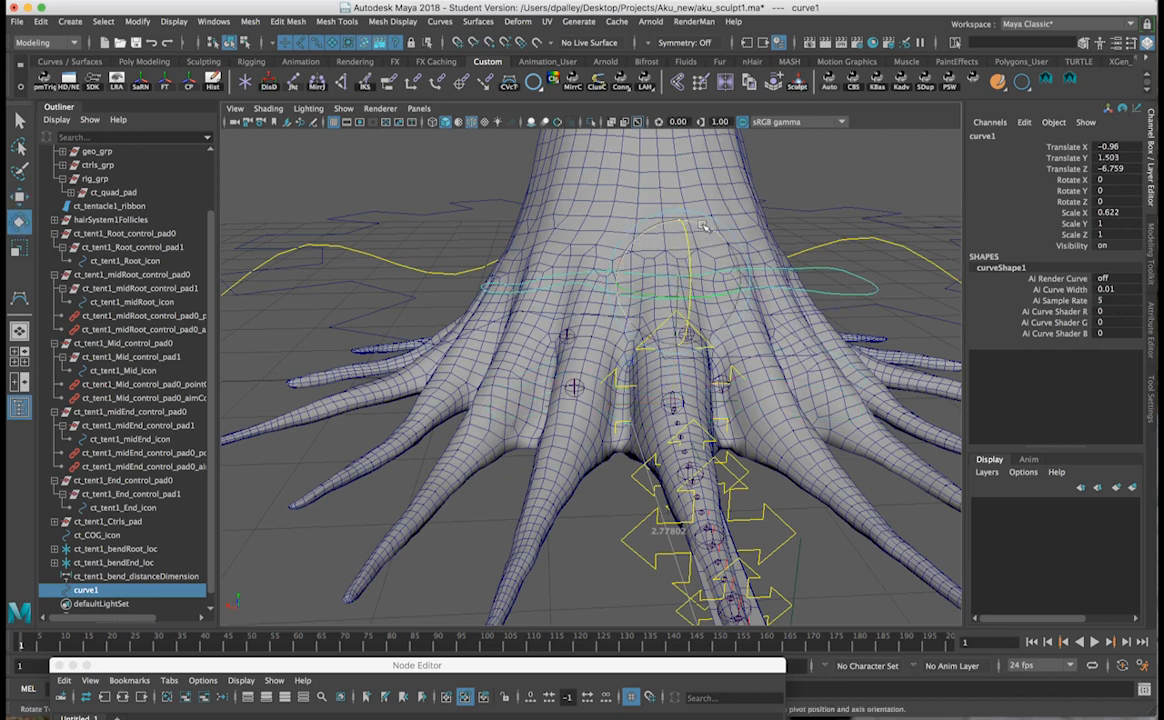
left_click(702, 228)
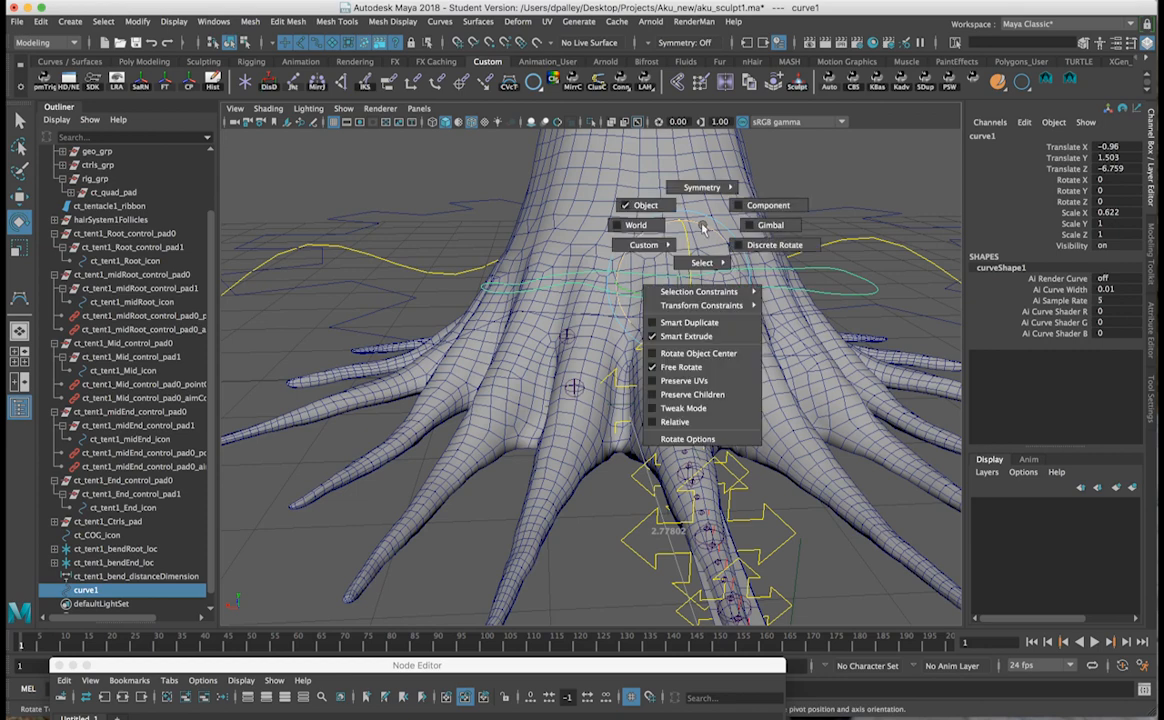
left_click_drag(698, 220, 579, 241)
key("r")
key("w")
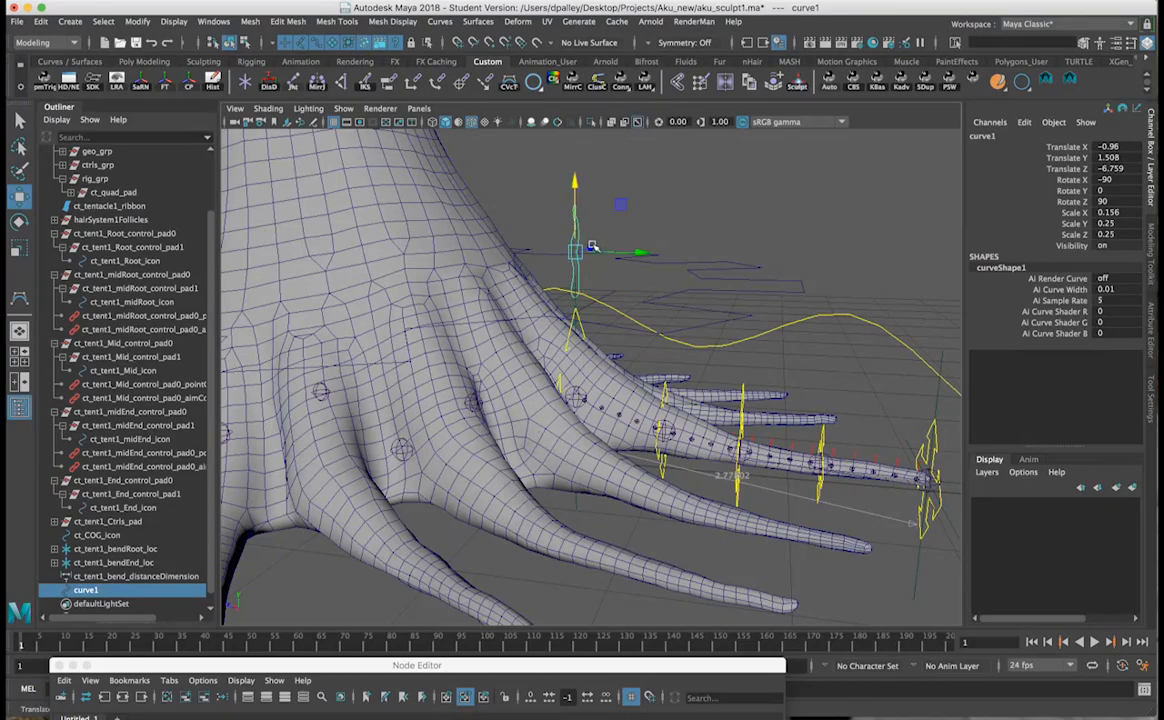
Position the curve above the tentacle root at Translate Y 1.771 and Z -6.648, and freeze its transformations.
mouse_move(609, 258)
left_mouse_down("alt")
mouse_move(679, 217)
mouse_move(758, 291)
mouse_move(697, 335)
mouse_move(769, 312)
mouse_move(612, 302)
mouse_move(624, 304)
mouse_move(611, 282)
left_mouse_up("alt")
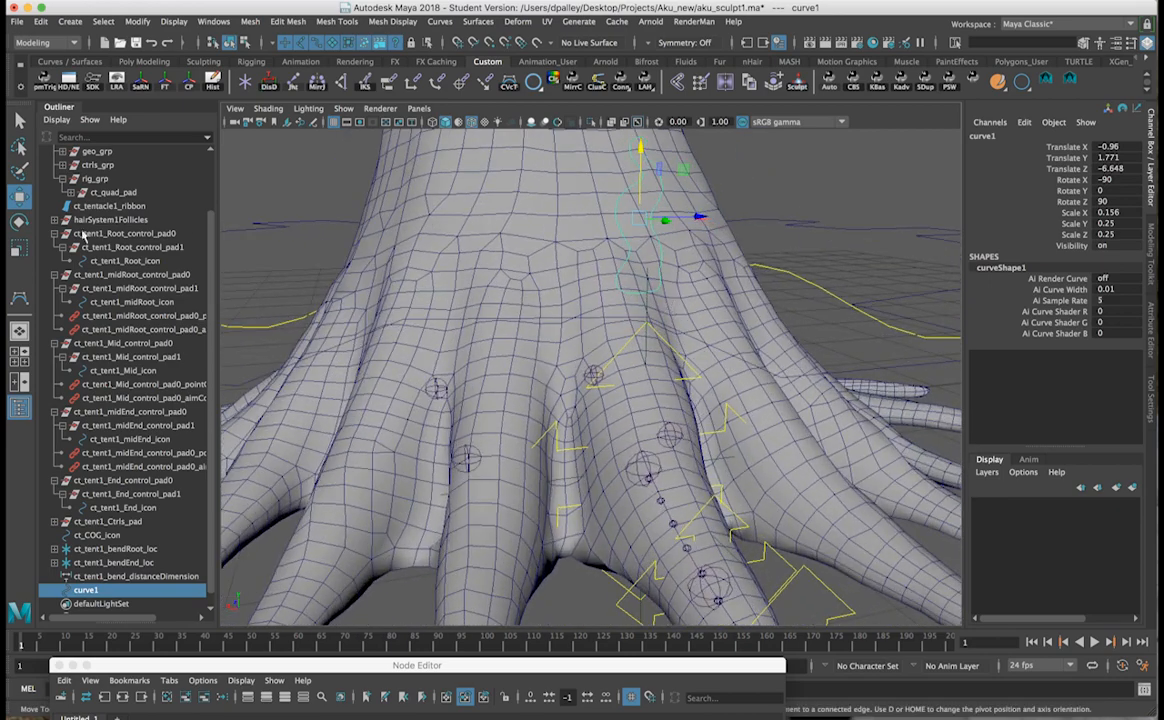
left_click(166, 82)
left_click_drag(511, 271, 467, 295, "alt")
Rename the tentacle-shaped curve as ct_tent1_indiv_icon.
double_click(981, 135)
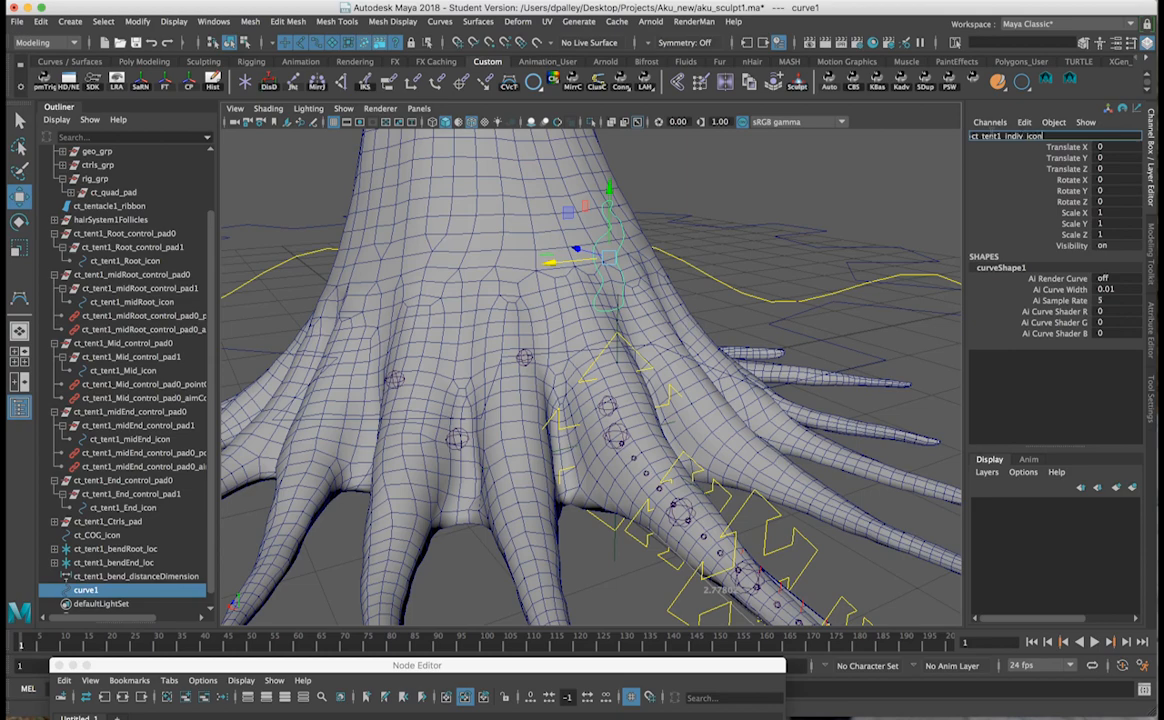
key("Return")
mouse_move(543, 312)
left_mouse_down("alt")
mouse_move(636, 339)
mouse_move(670, 291)
mouse_move(623, 287)
mouse_move(577, 346)
mouse_move(546, 334)
left_mouse_up("alt")
key("w")
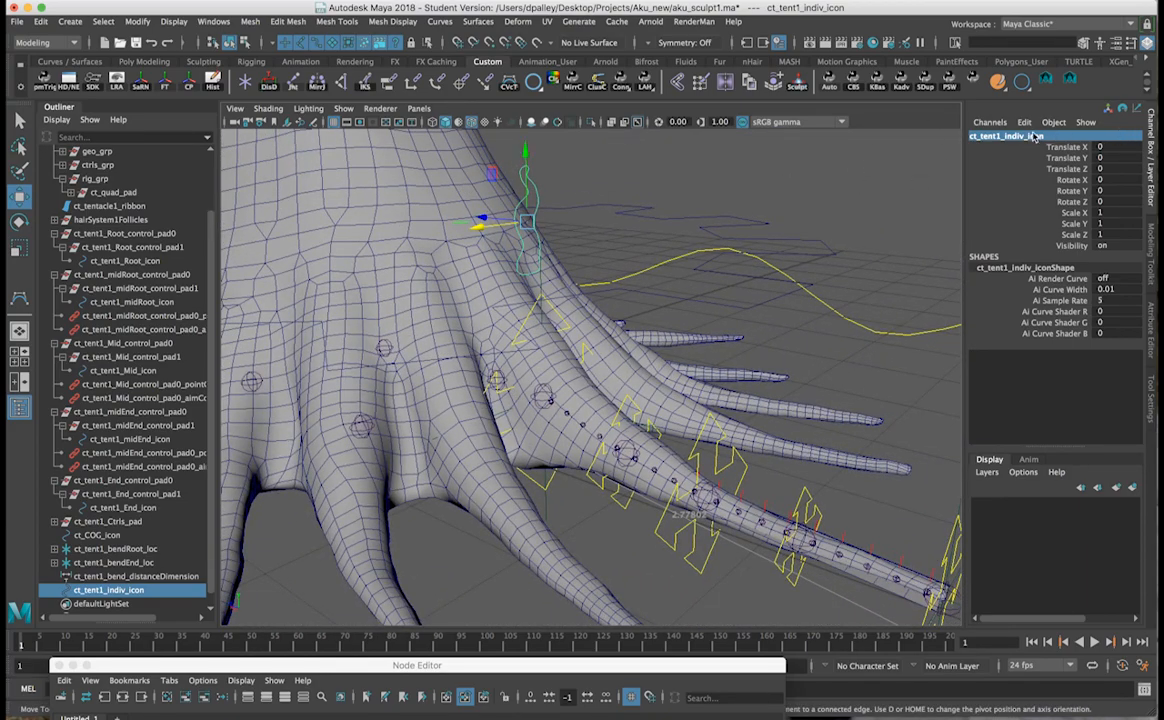
Open the Add Attribute dialog for ct_tent1_indiv_icon, move it clear of the tentacle and keep the data type at Float.
left_click_drag(671, 206, 676, 456, "alt")
left_click_drag(746, 430, 720, 430, "alt")
left_click_drag(655, 280, 668, 362, "alt")
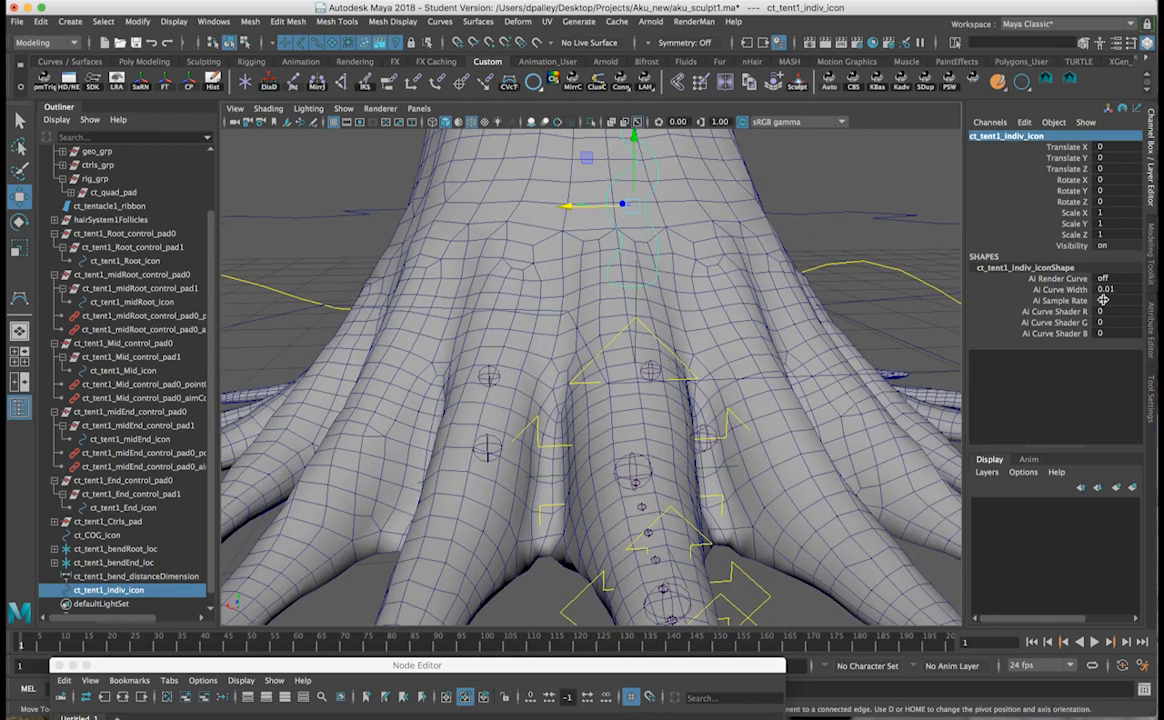
left_click(1024, 124)
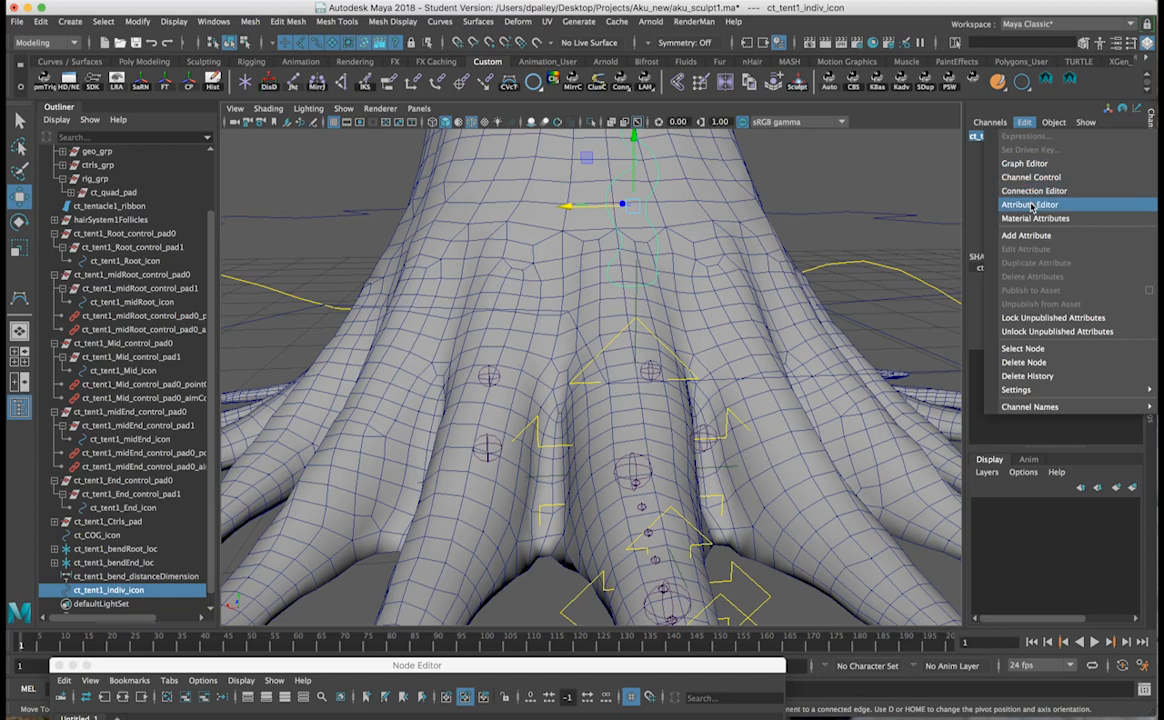
left_click(1030, 235)
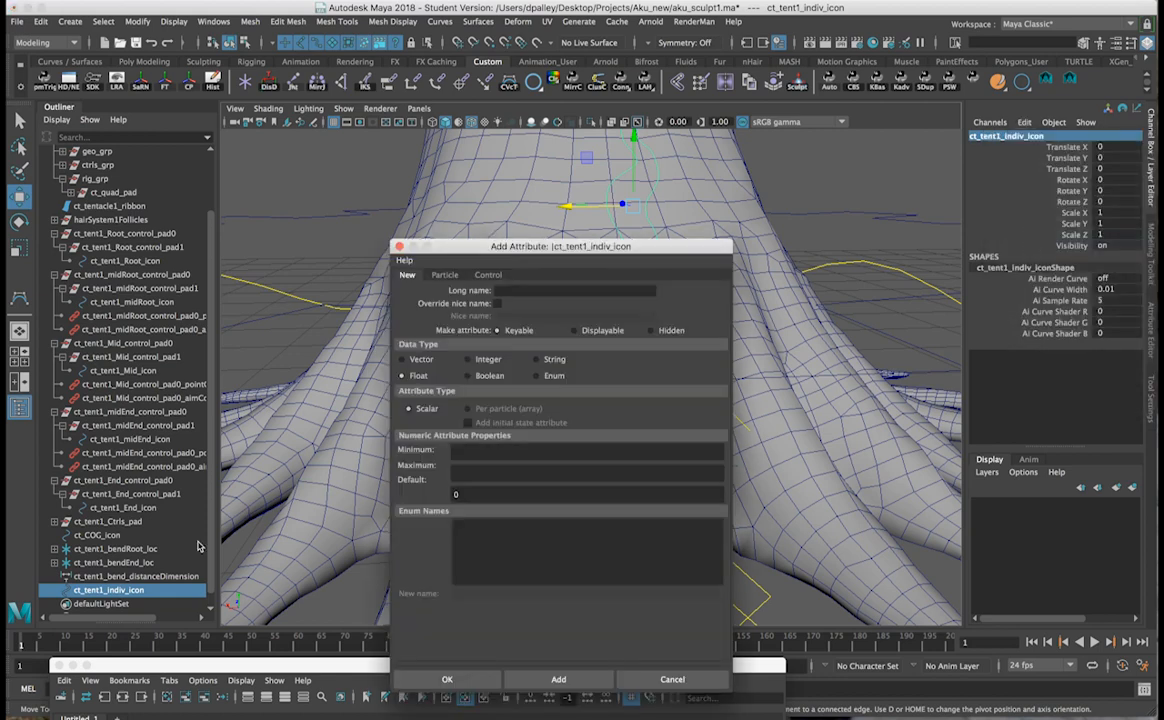
left_click_drag(482, 245, 263, 90)
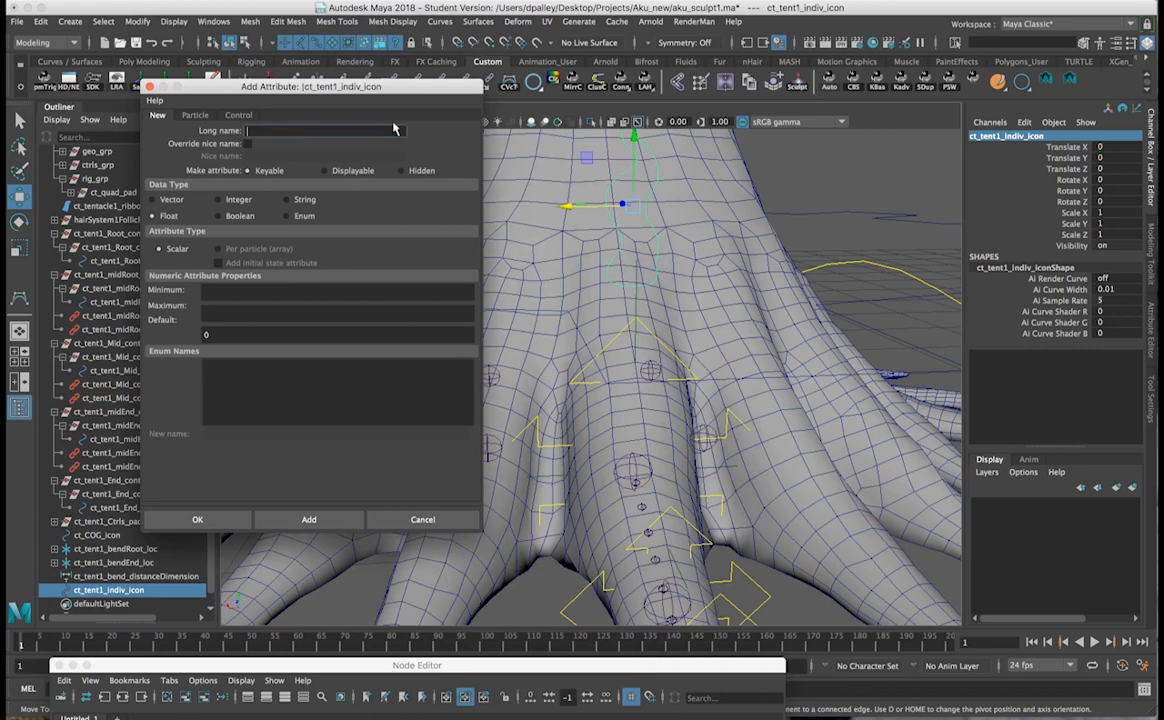
left_click(232, 217)
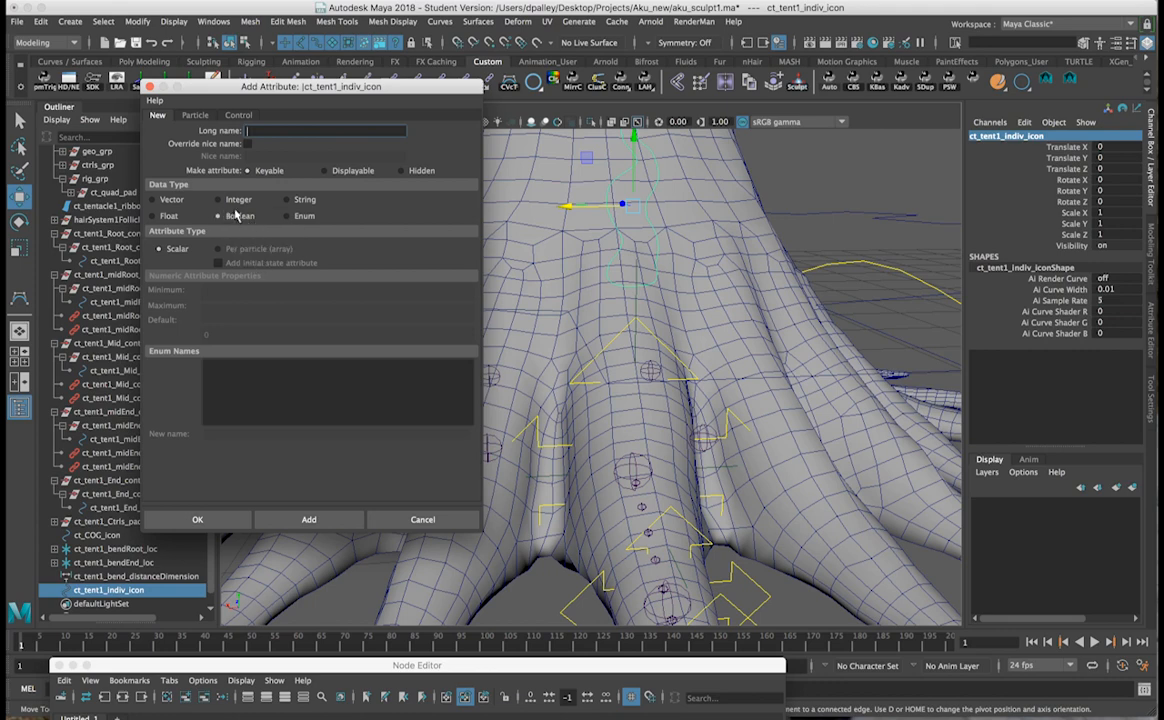
left_click(168, 217)
mouse_move(788, 236)
left_mouse_down("alt")
mouse_move(823, 271)
mouse_move(765, 224)
mouse_move(829, 216)
mouse_move(785, 215)
left_mouse_up("alt")
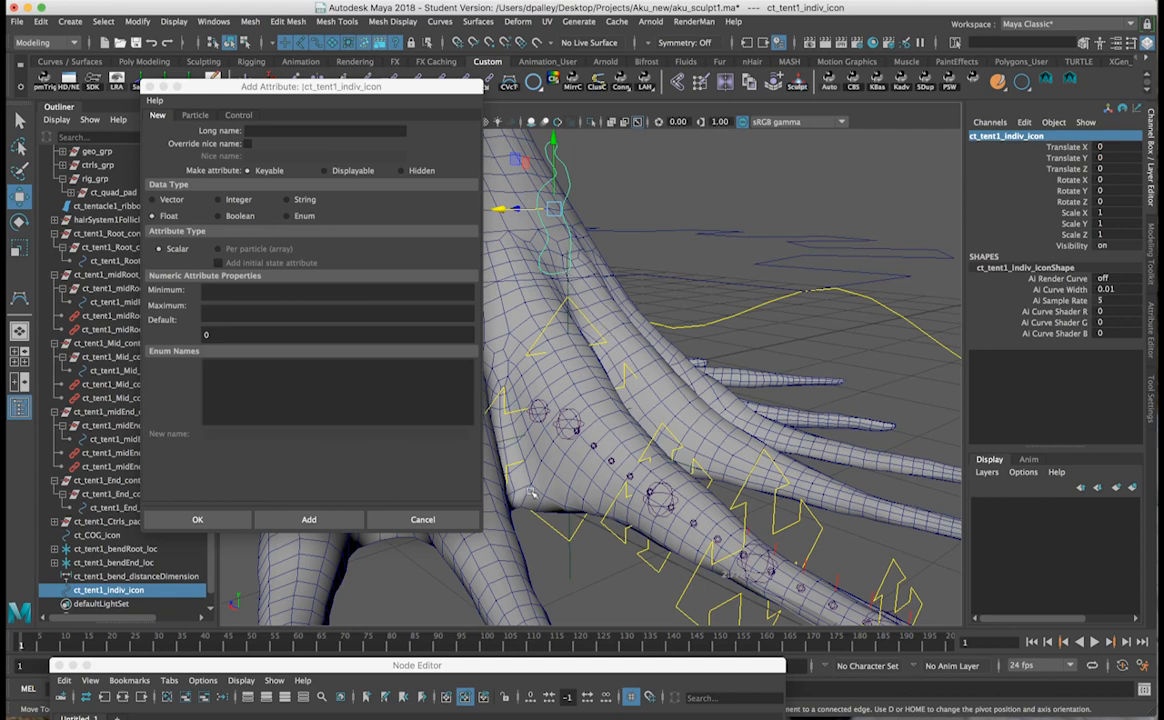
Add a keyable float attribute named Tentacle_Bend to ct_tent1_indiv_icon, with minimum 0 and maximum 10.
left_click(290, 131)
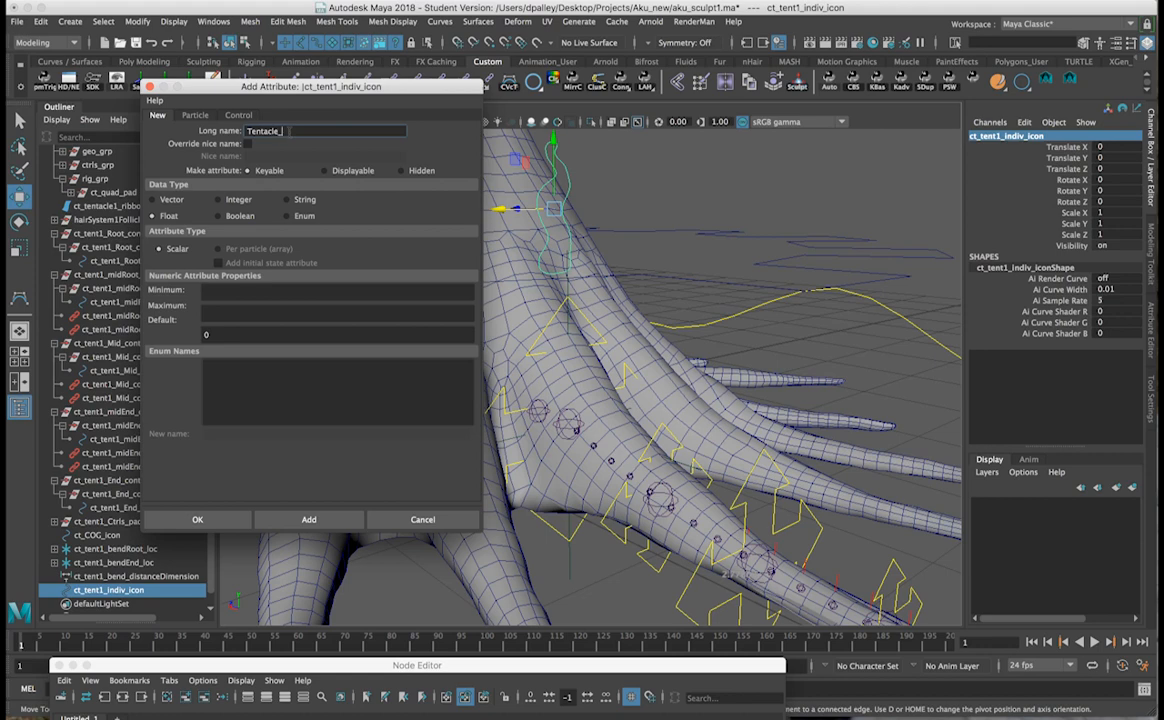
left_click(246, 291)
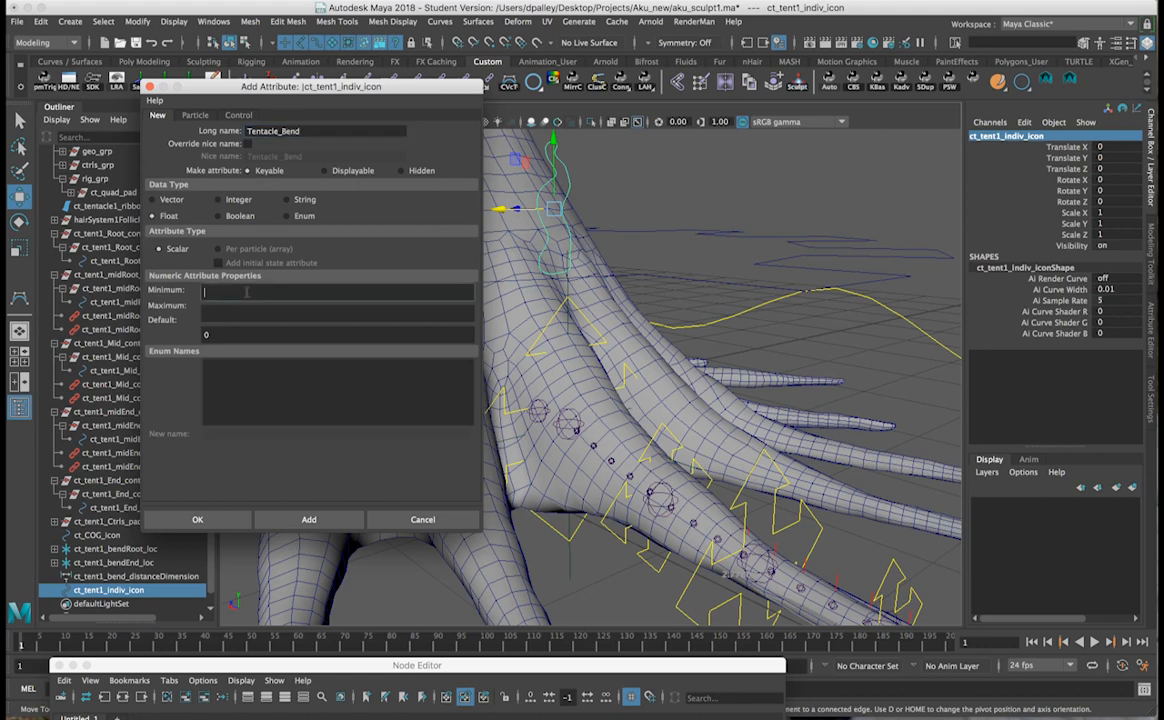
type("0")
key("Tab")
type("1")
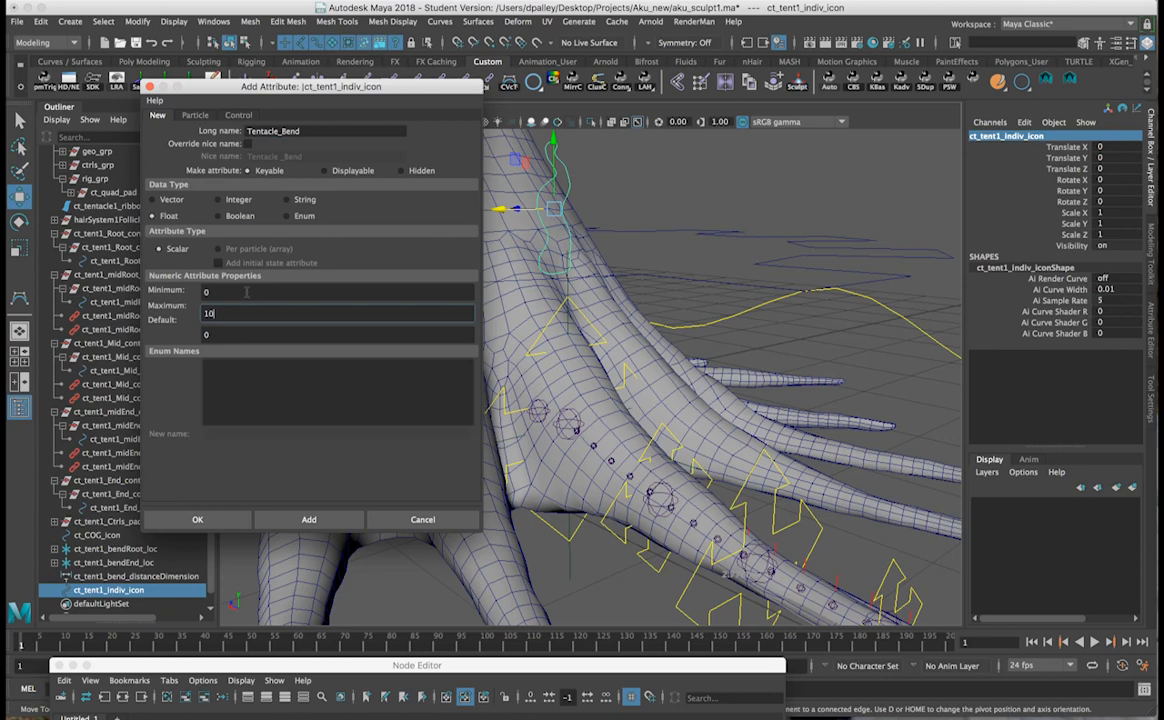
key("Return")
Create a setRange node beside ct_tent1_onOff_multiplyDivide in the Node Editor, expand its attributes and place it above ct_tent1_Mid_control_pad1.
left_click_drag(658, 268, 663, 397, "alt")
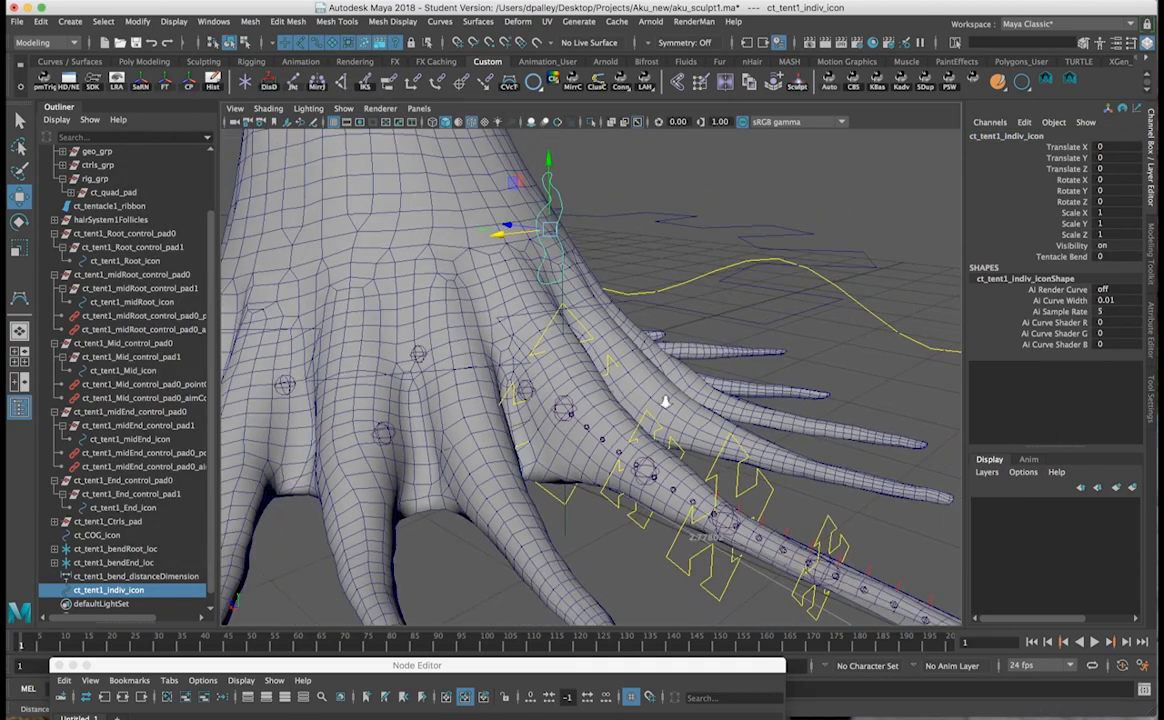
left_click_drag(665, 665, 645, 282)
left_click(598, 394)
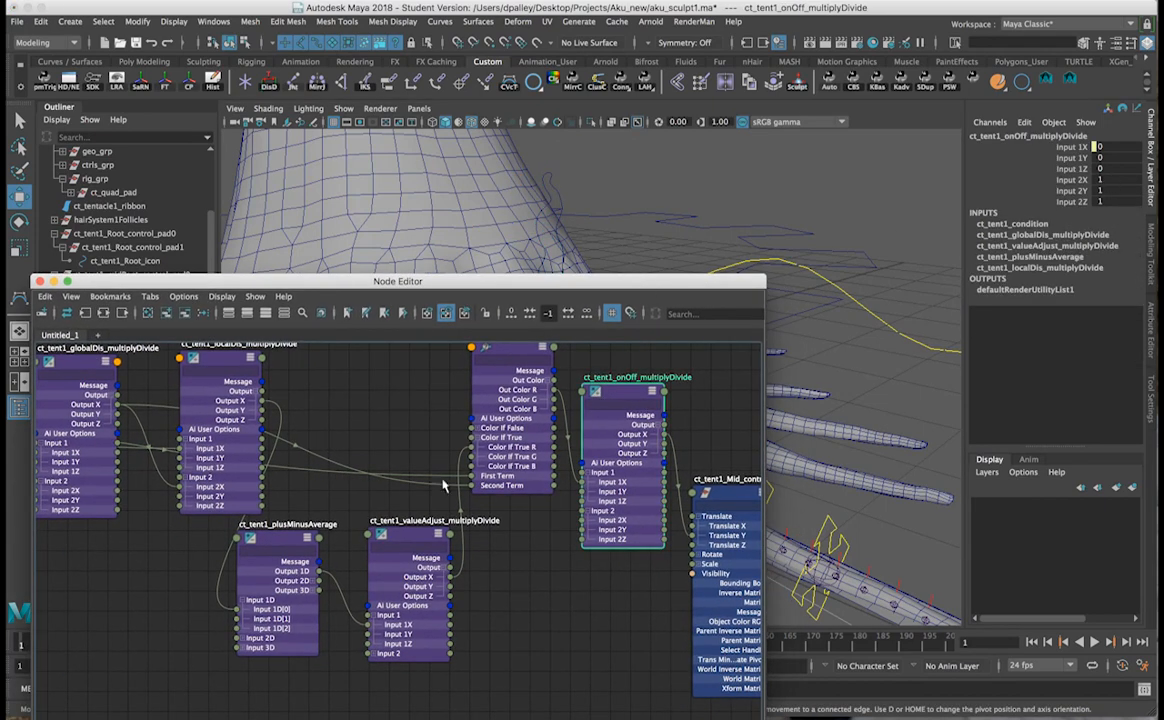
middle_click_drag(680, 423, 595, 437, "alt")
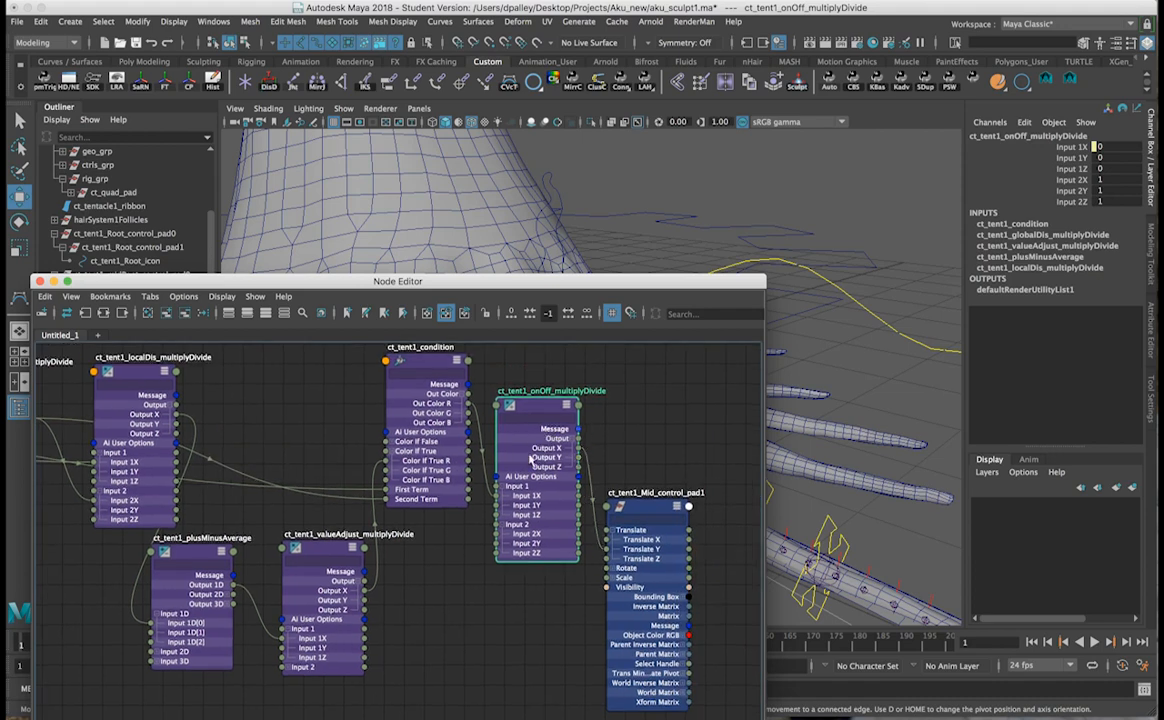
middle_click_drag(534, 446, 494, 485, "alt")
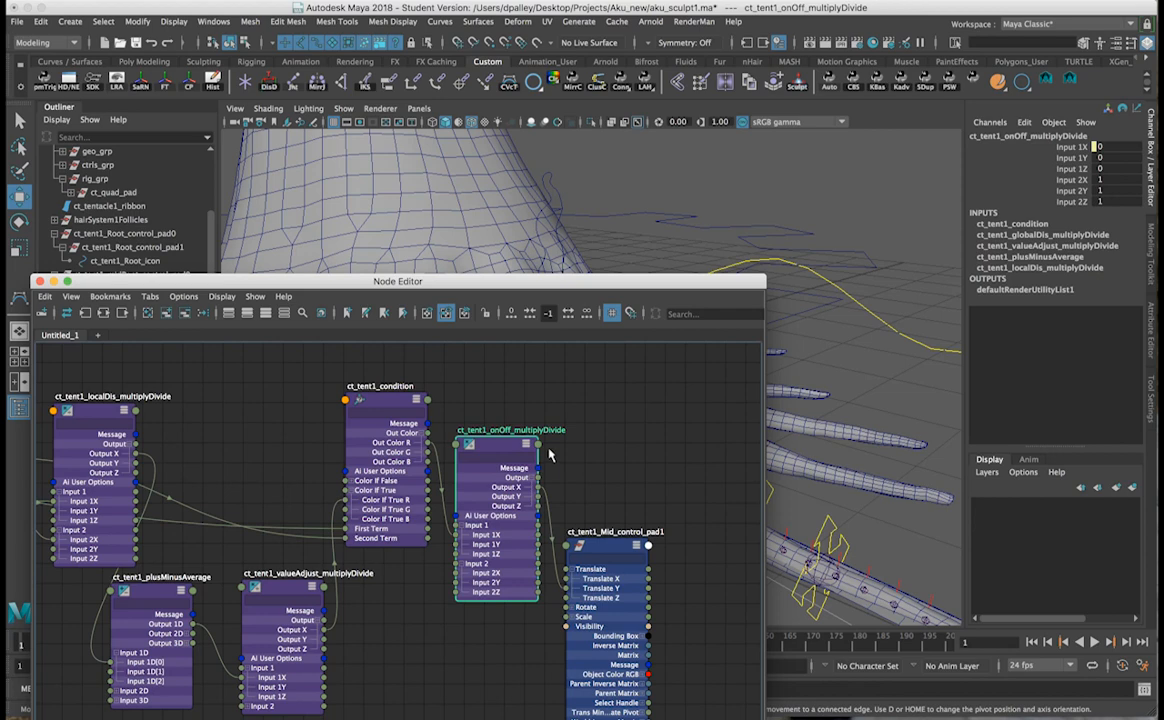
left_click(603, 416)
key("Tab")
type("setr")
key("Down")
key("Return")
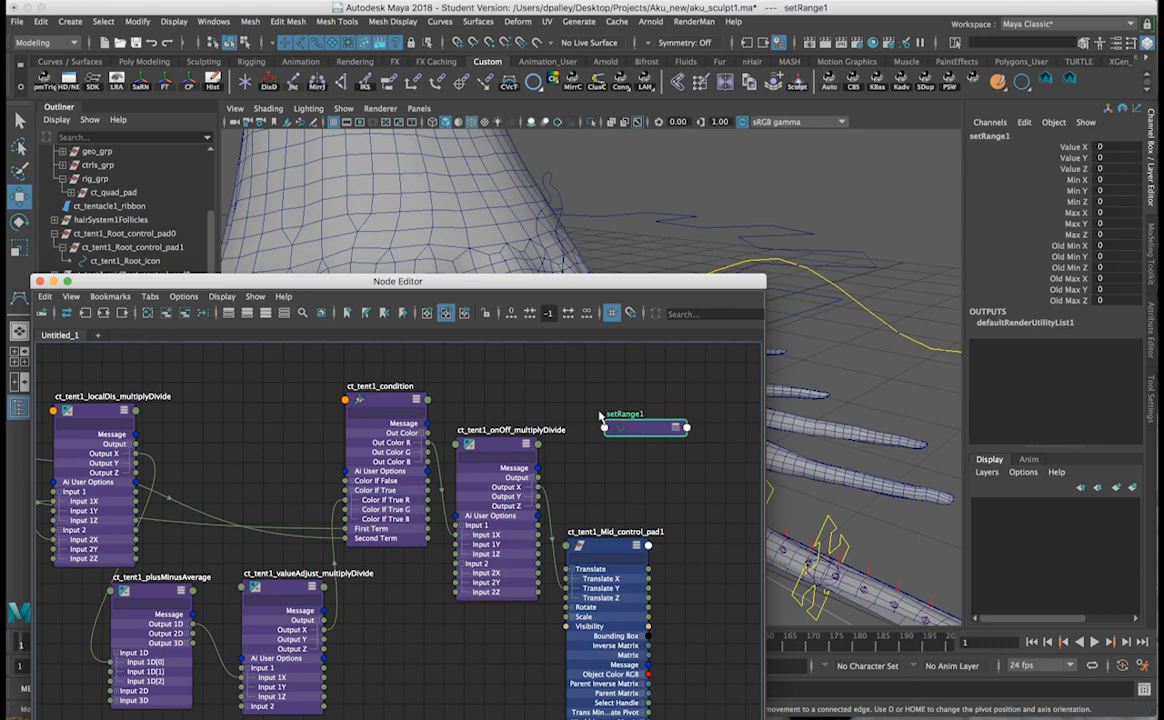
left_click(677, 428)
left_click_drag(659, 432, 645, 381)
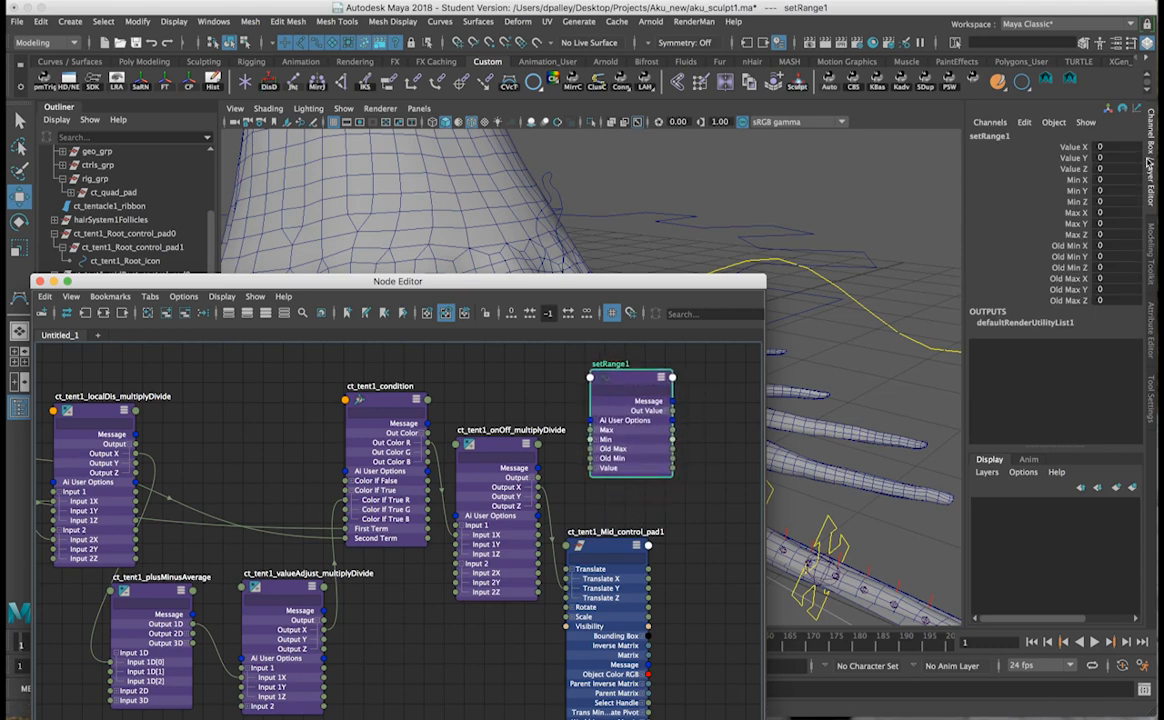
Rename the new setRange node as ct_tent1_setRange.
left_click(990, 136)
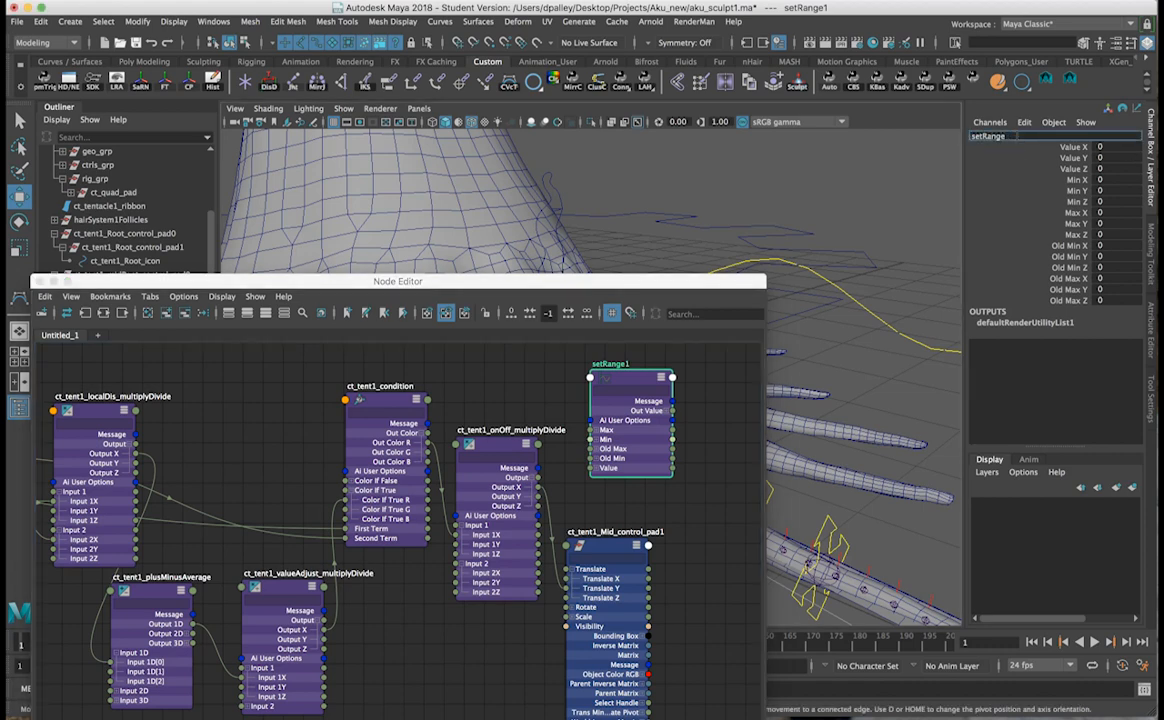
type("ct_tent1_")
key("Return")
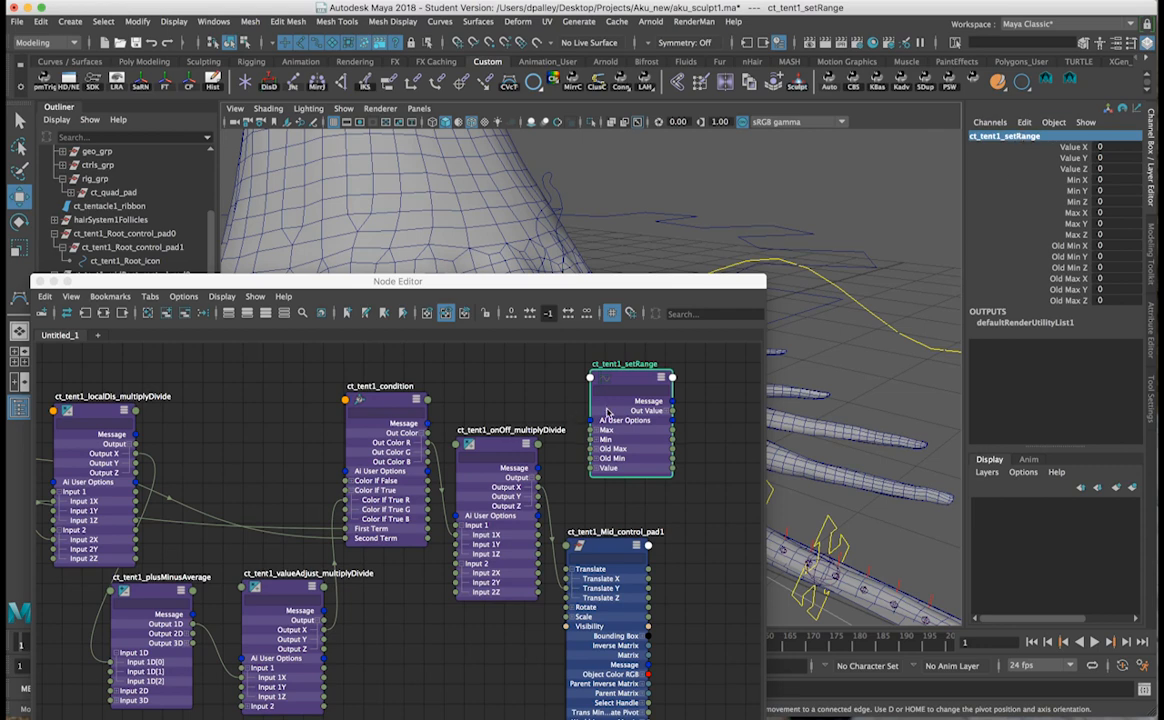
scroll(526, 462, "up", 2)
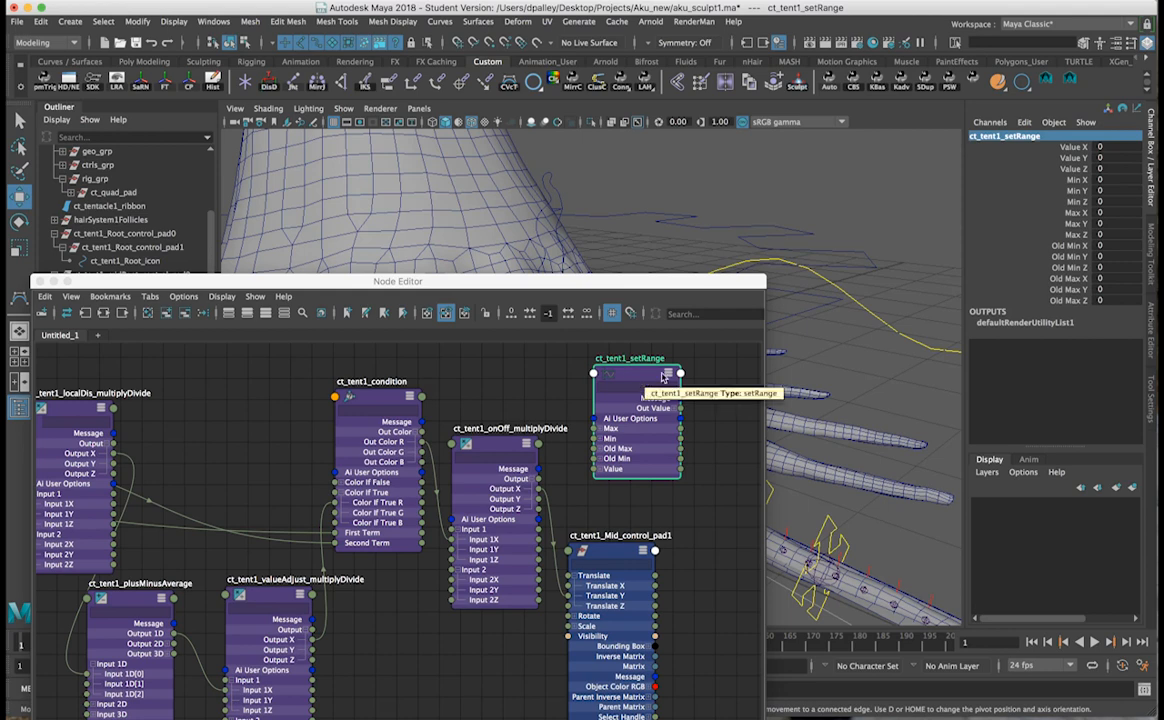
scroll(556, 398, "up", 2)
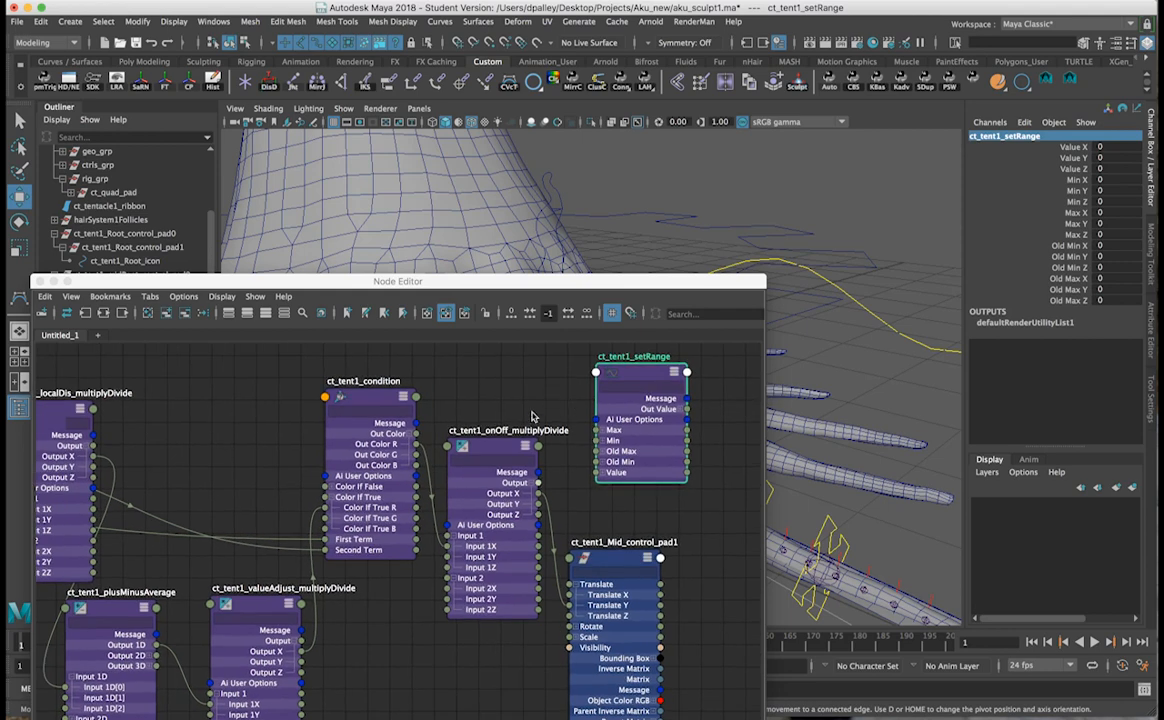
Add ct_tent1_indiv_icon to the node graph, expand its full attribute list and place it between ct_tent1_condition and ct_tent1_setRange.
left_click(563, 208)
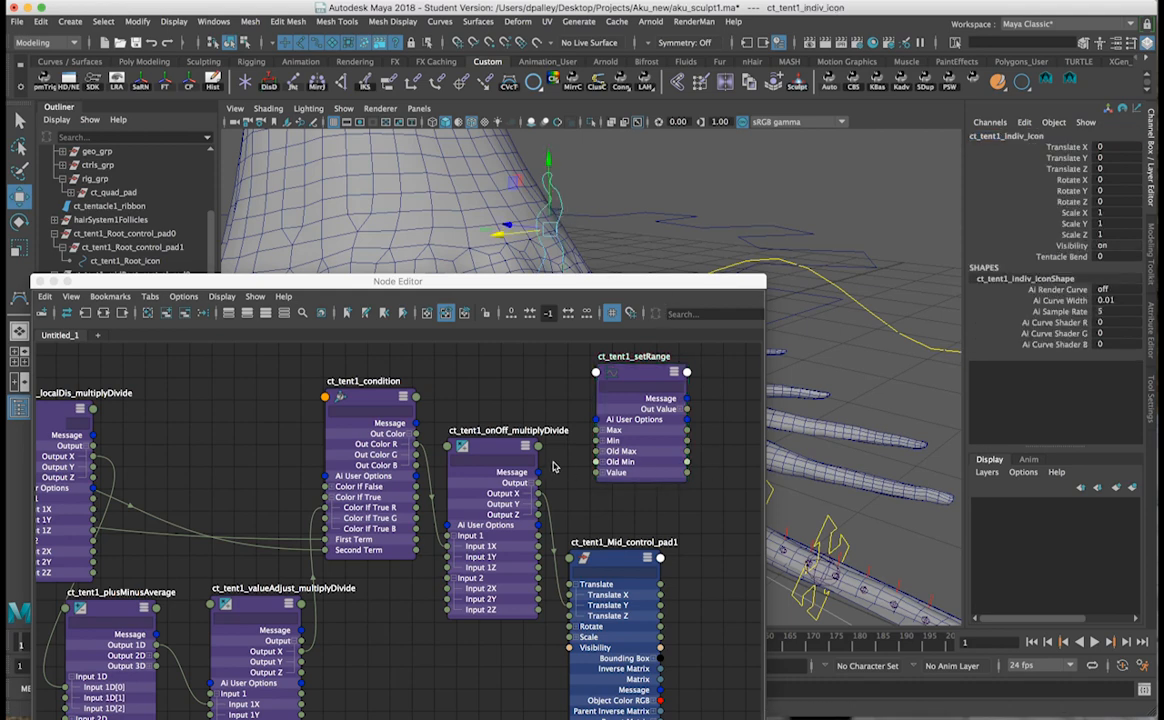
scroll(513, 487, "down", 3)
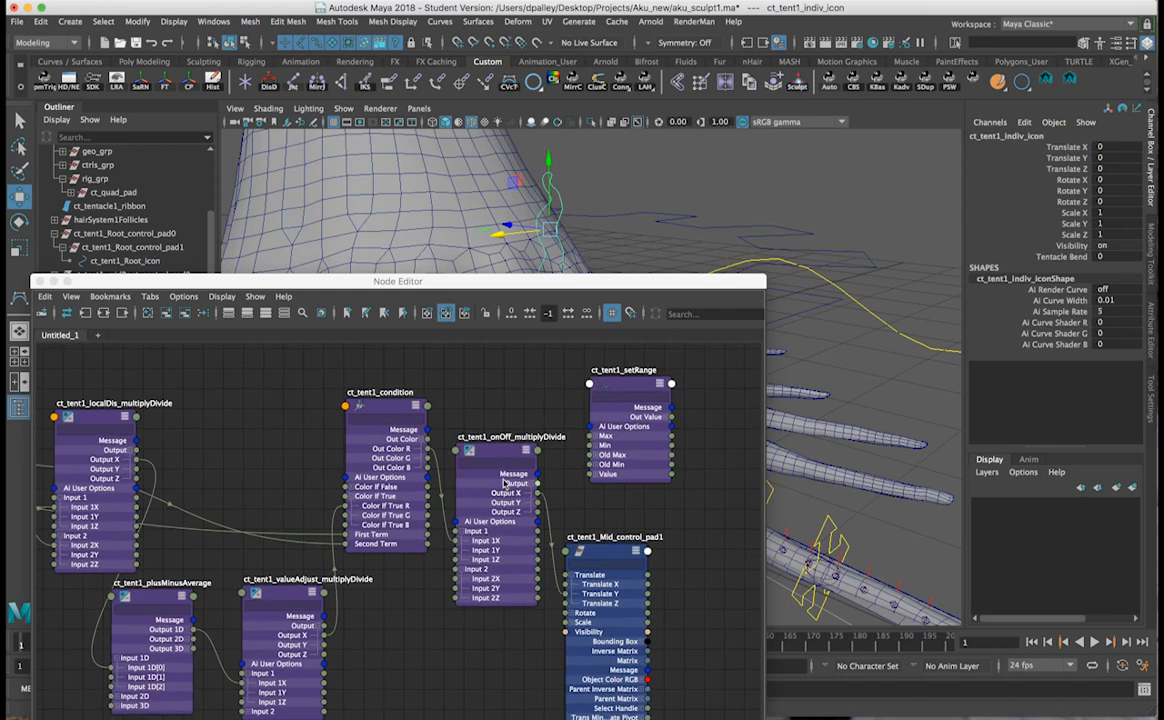
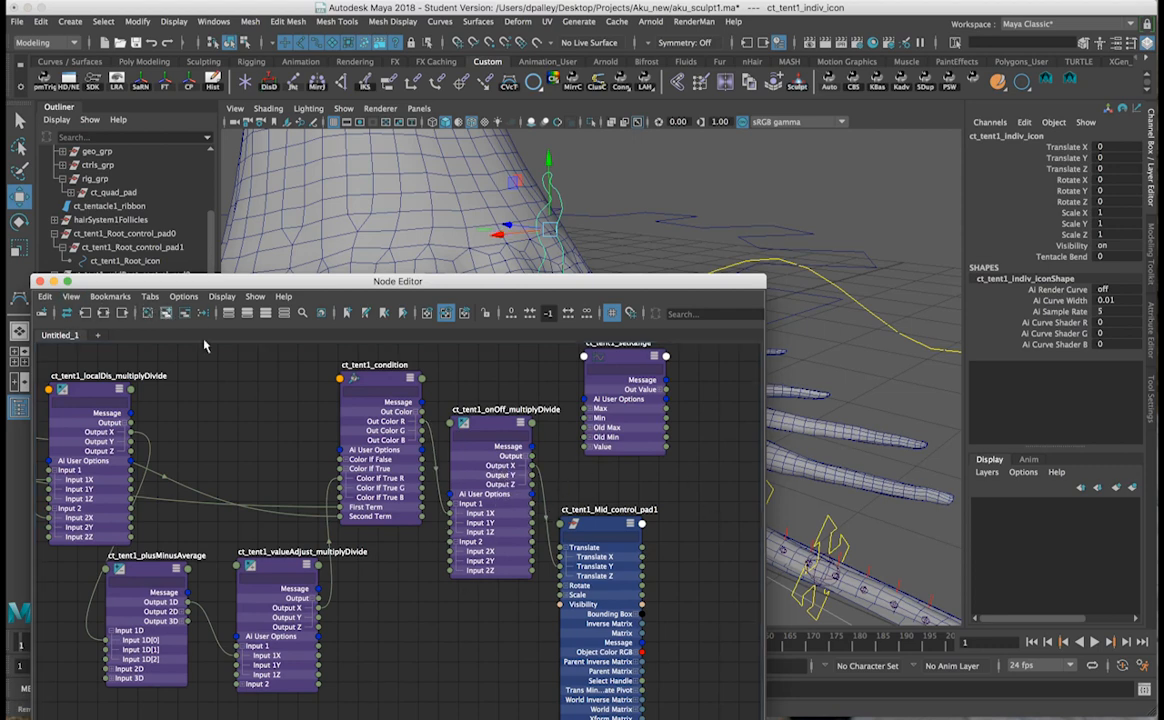
right_click_drag(518, 601, 370, 600, "alt")
left_click_drag(416, 665, 485, 506)
right_click_drag(479, 532, 684, 540, "alt")
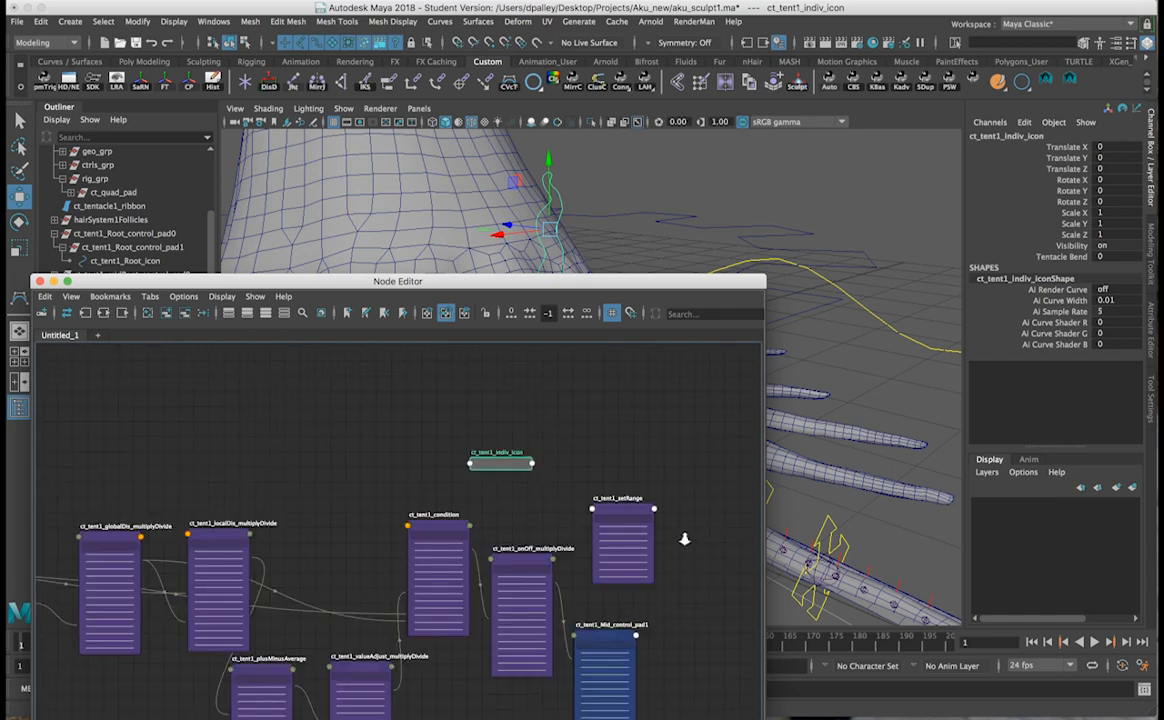
key("3")
left_click_drag(502, 467, 594, 349)
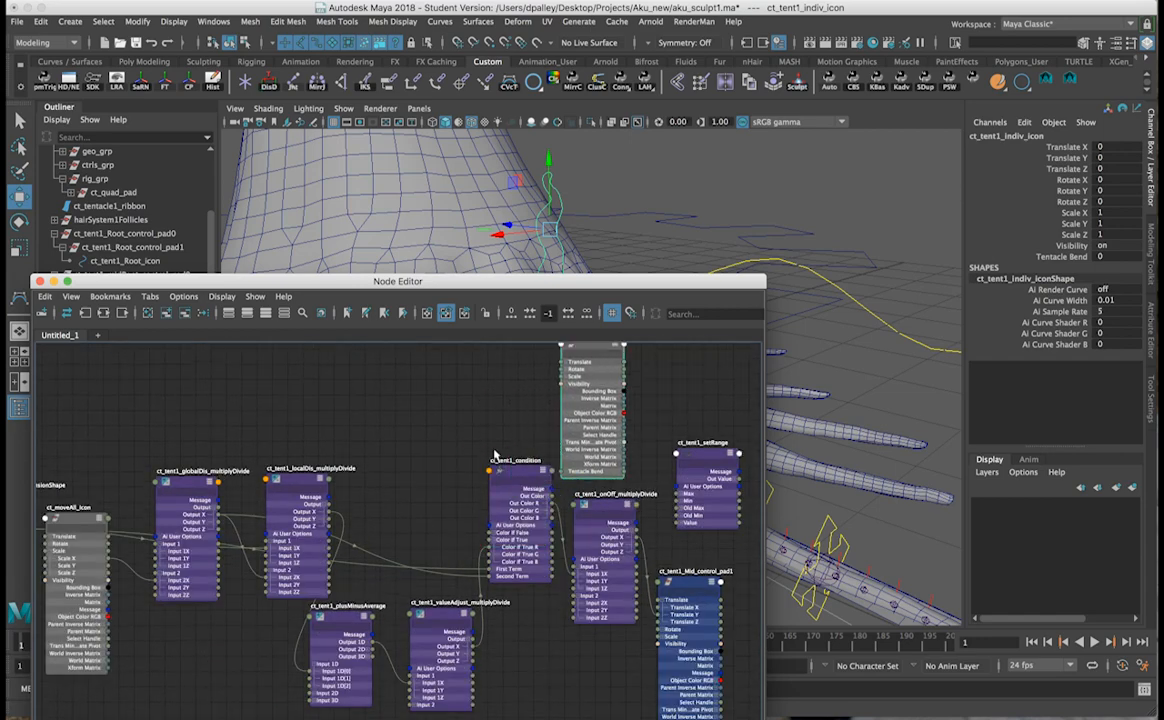
Connect Tentacle Bend of ct_tent1_indiv_icon to Value X of ct_tent1_setRange and move the setRange node higher in the graph.
middle_click_drag(496, 455, 468, 460, "alt")
scroll(518, 471, "up", 2)
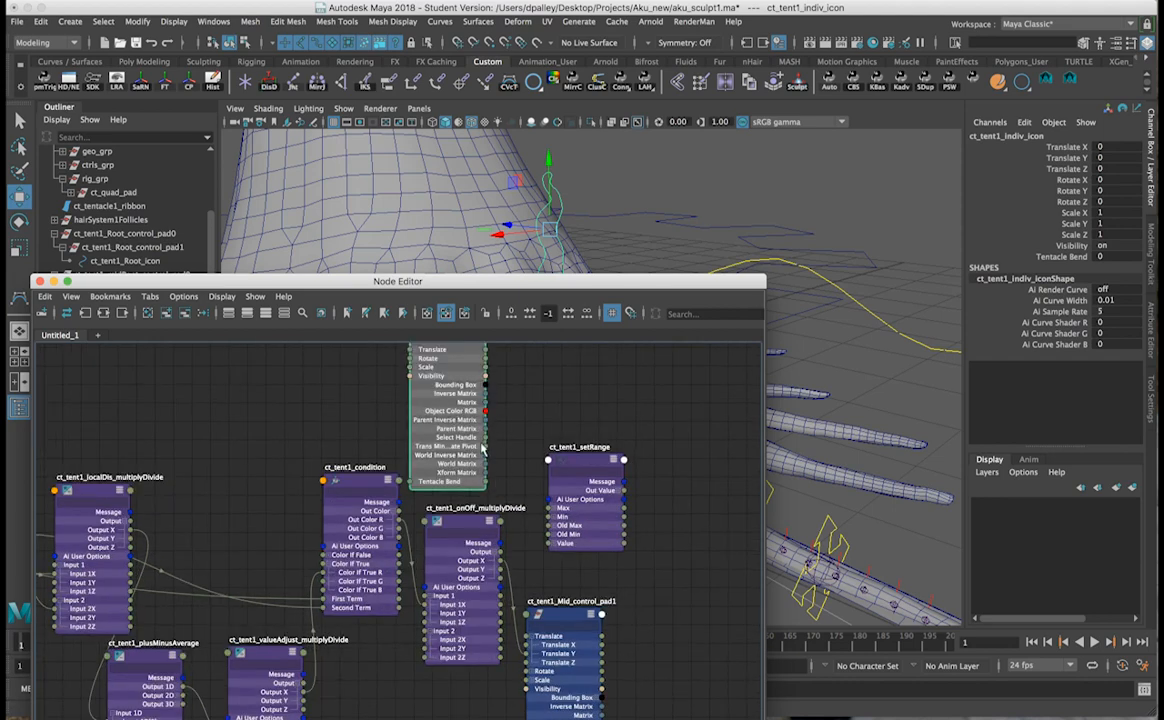
left_click(556, 545)
left_click_drag(489, 486, 551, 560)
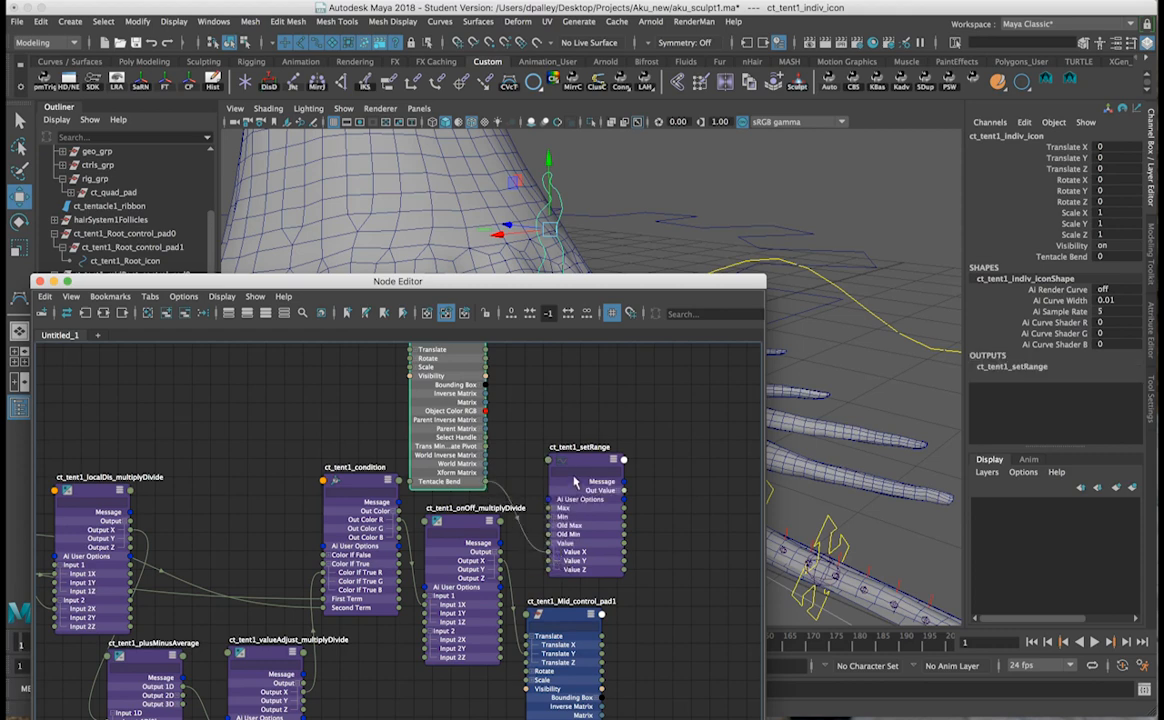
left_click_drag(580, 462, 580, 398)
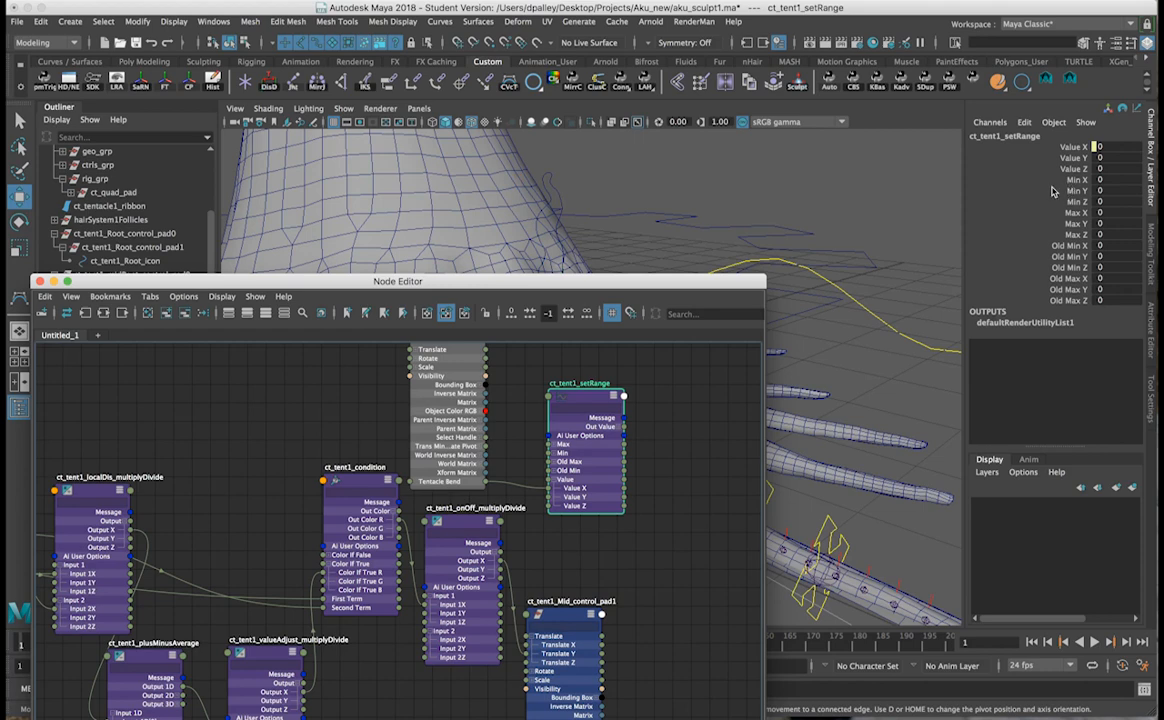
Set Old Max X to 10 and Max X to 1 on ct_tent1_setRange.
middle_click_drag(491, 443, 513, 447, "alt")
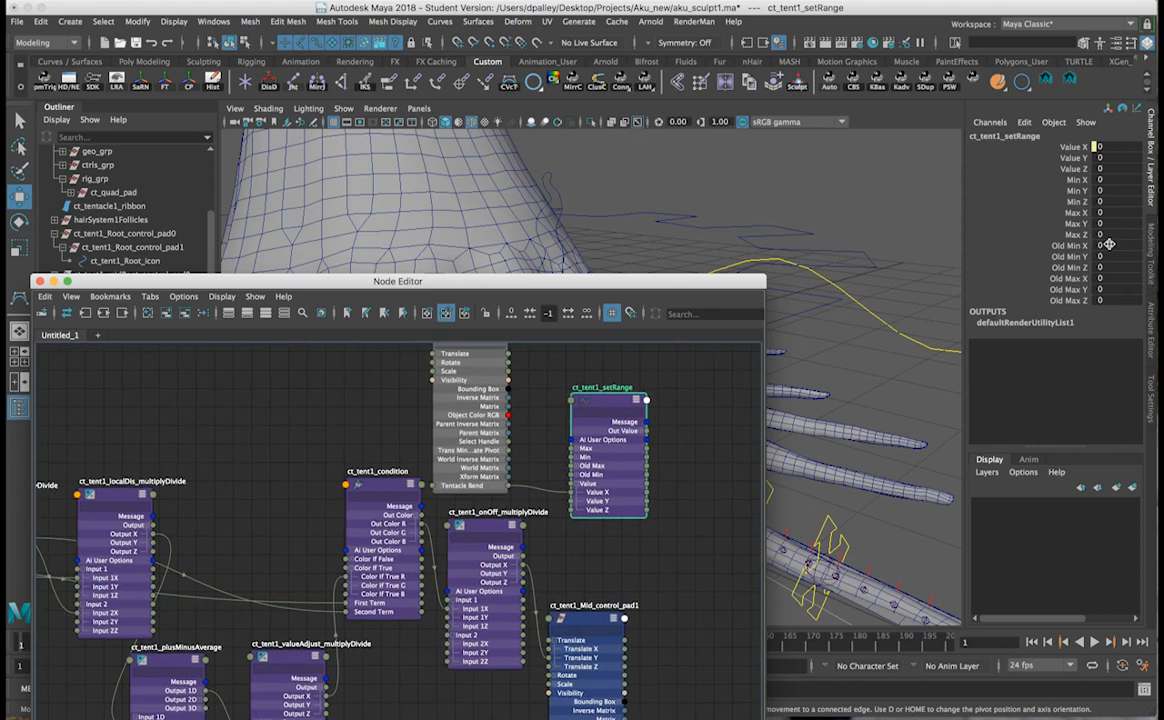
left_click(1100, 278)
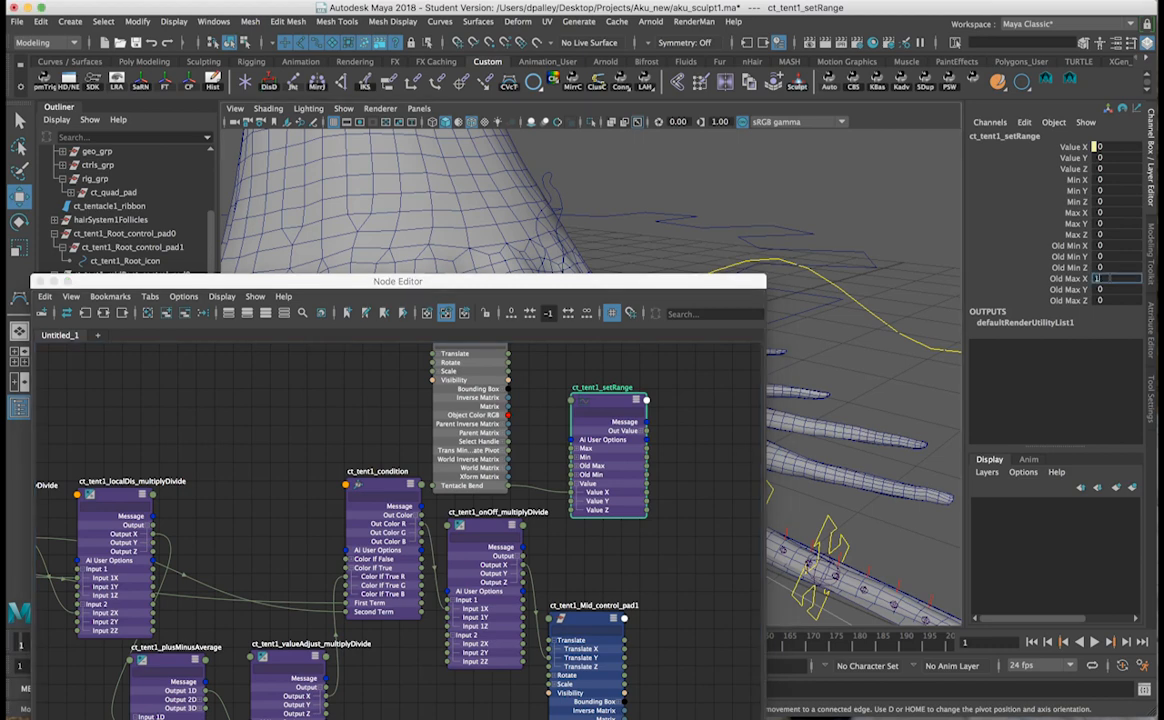
key("Return")
left_click(1104, 212)
type("1")
left_click(1101, 289)
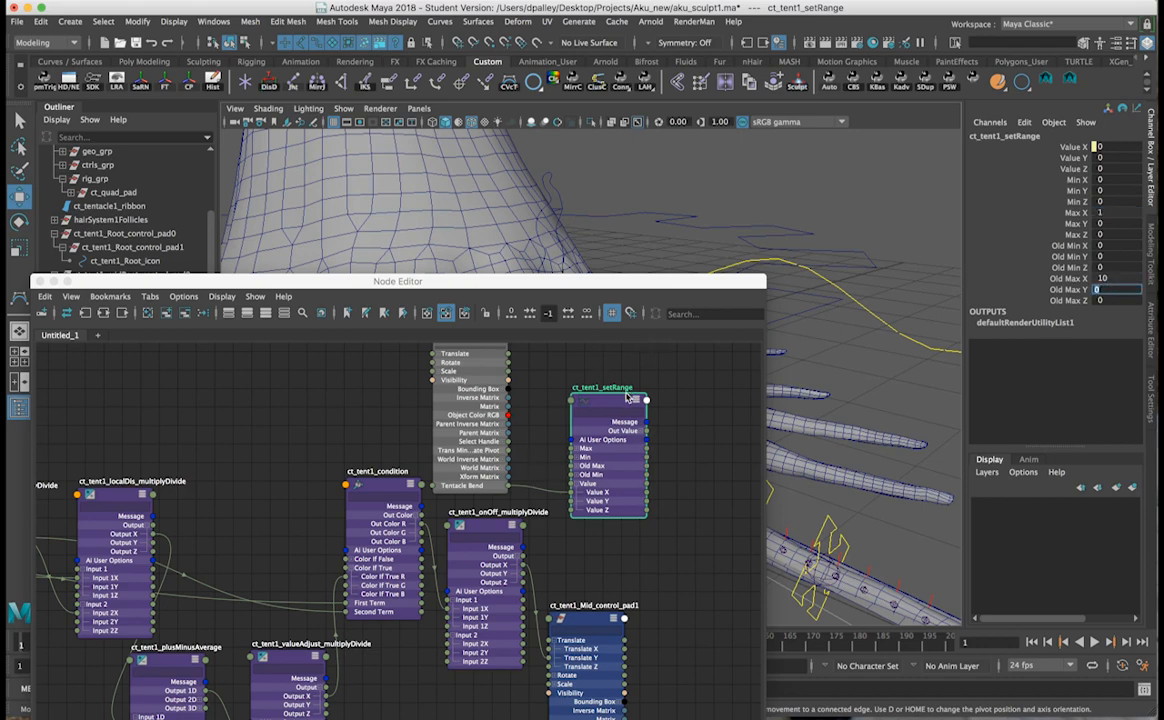
key("Return")
Connect Out Value X of ct_tent1_setRange to Input 2X of ct_tent1_onOff_multiplyDivide and move ct_tent1_Mid_control_pad1 clear of it.
left_click(645, 432)
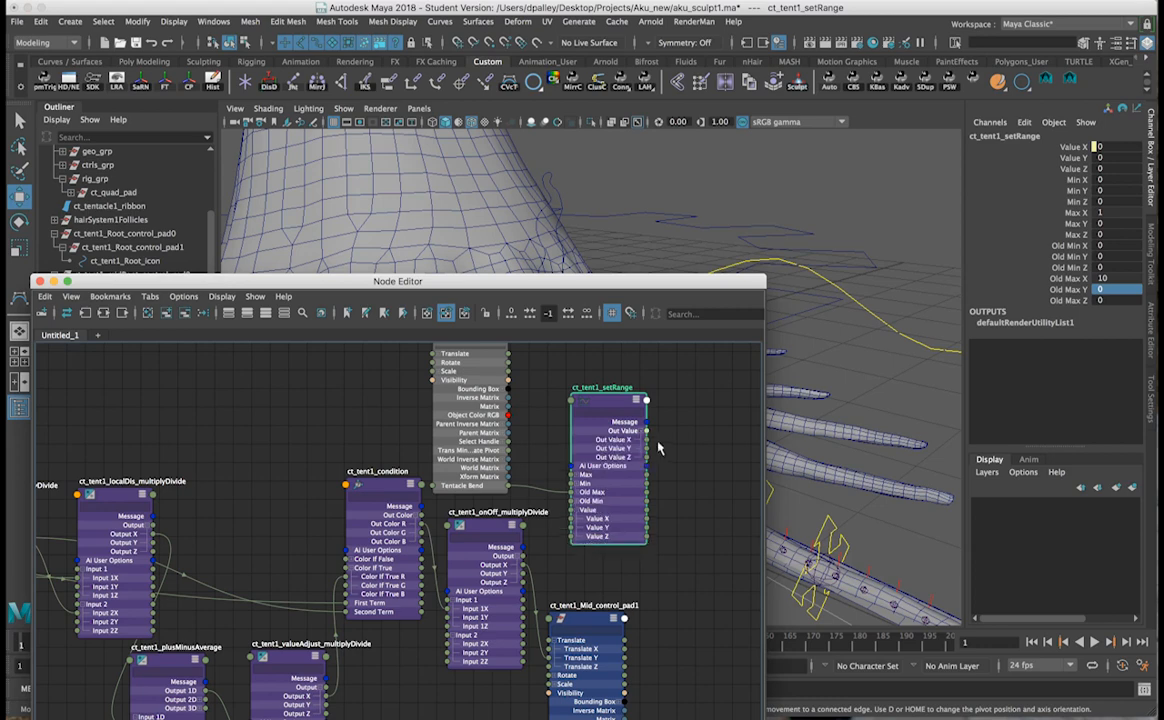
left_click_drag(646, 440, 447, 645)
left_click(483, 533)
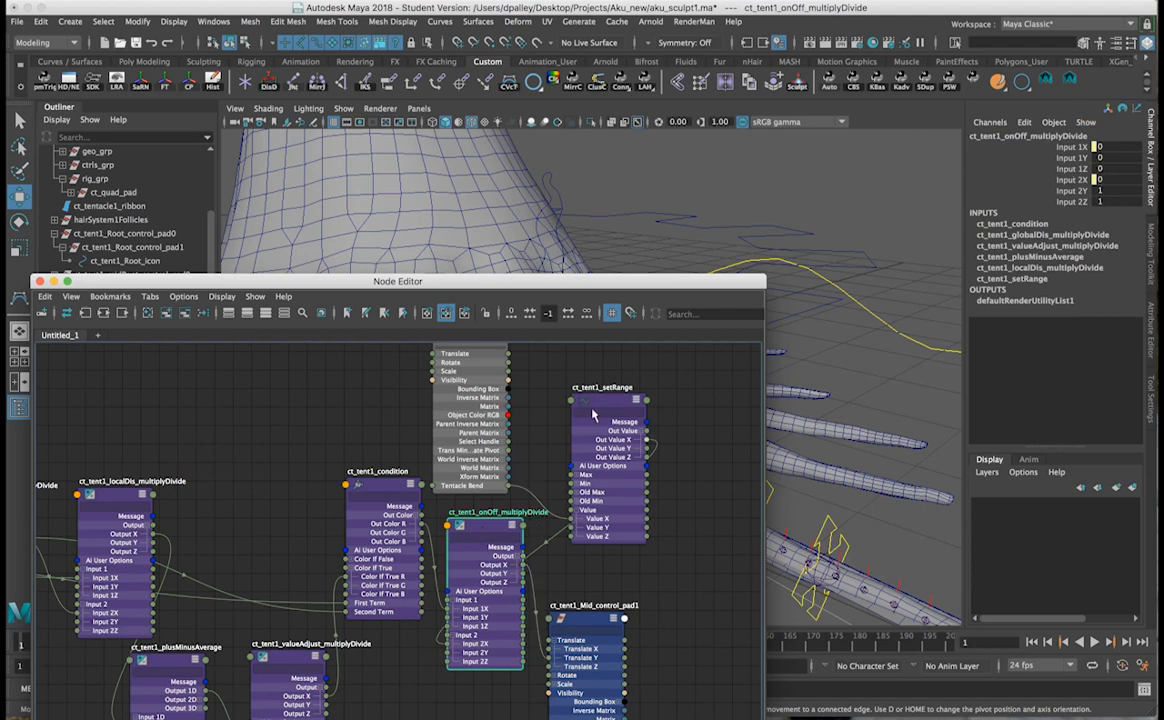
left_click_drag(588, 620, 631, 593)
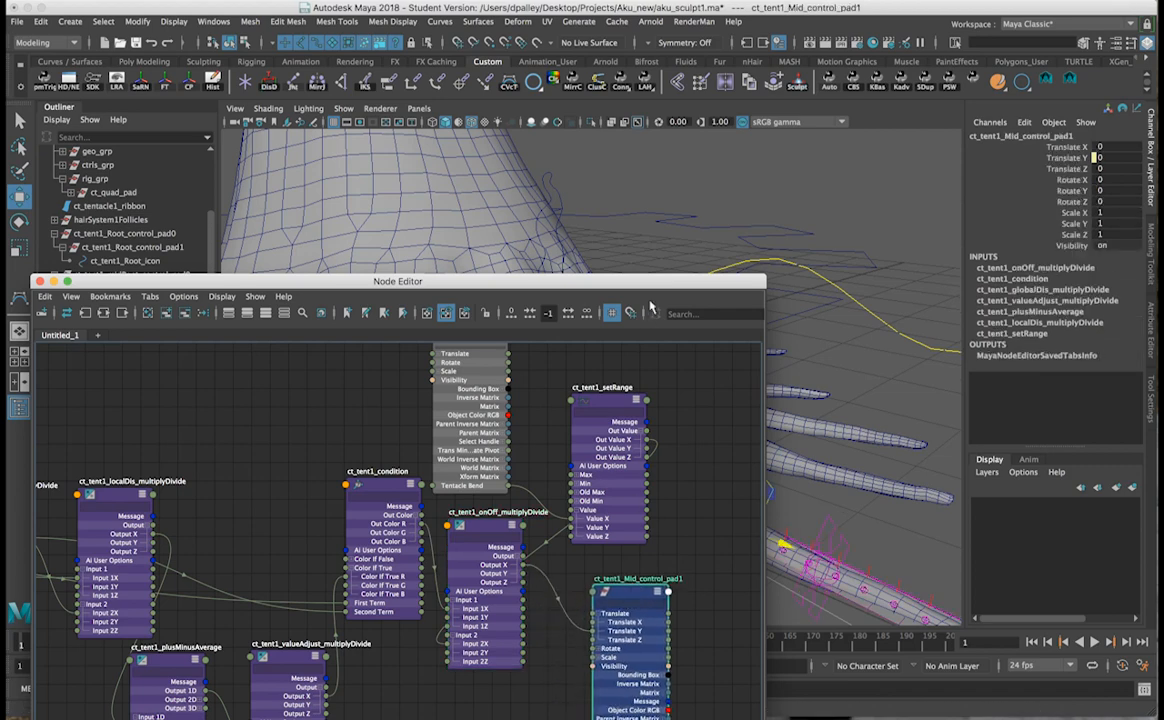
Move the Node Editor clear of the tentacle and test ct_tent1_End_icon with Tentacle Bend at 0, undoing the test.
left_click_drag(657, 283, 653, 631)
scroll(777, 400, "down", 4)
mouse_move(840, 470)
left_mouse_down("alt")
mouse_move(892, 473)
mouse_move(650, 458)
mouse_move(795, 420)
mouse_move(845, 476)
left_mouse_up("alt")
left_click(865, 458)
key("super+z")
middle_click_drag(668, 358, 639, 351, "alt")
right_click_drag(639, 351, 655, 359, "alt")
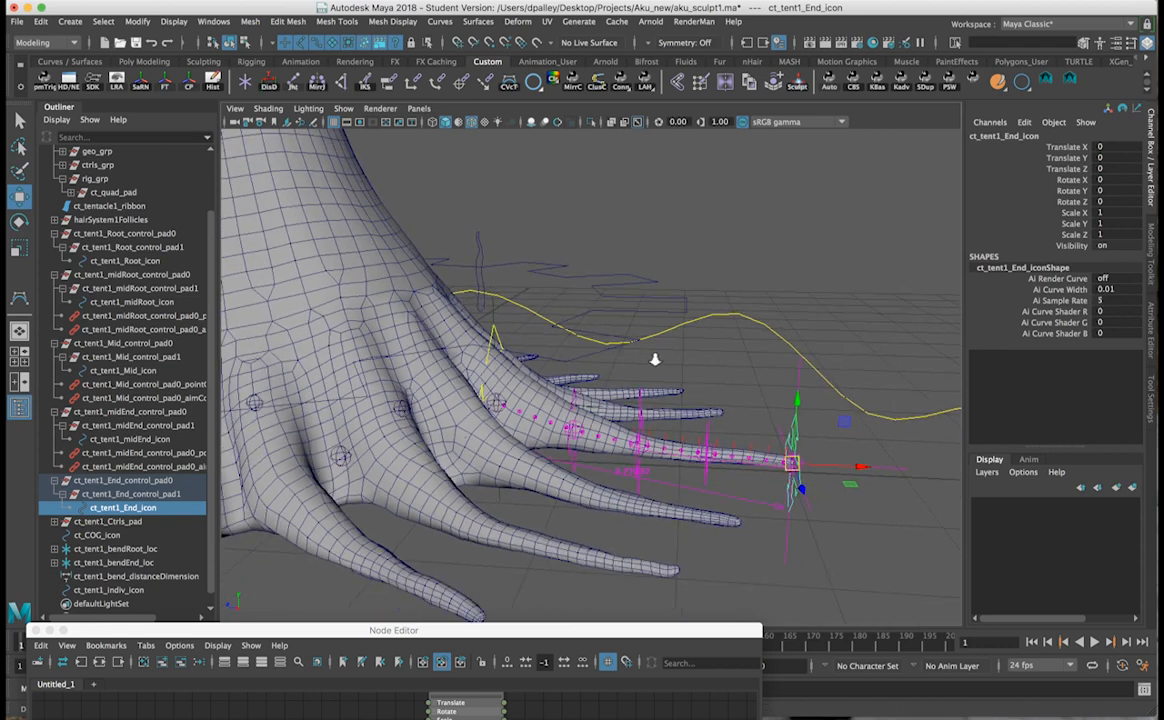
Raise Tentacle Bend on ct_tent1_indiv_icon, and test the bend by pulling ct_tent1_End_icon toward the root, undoing the test moves.
left_click(481, 249)
left_click(1071, 257)
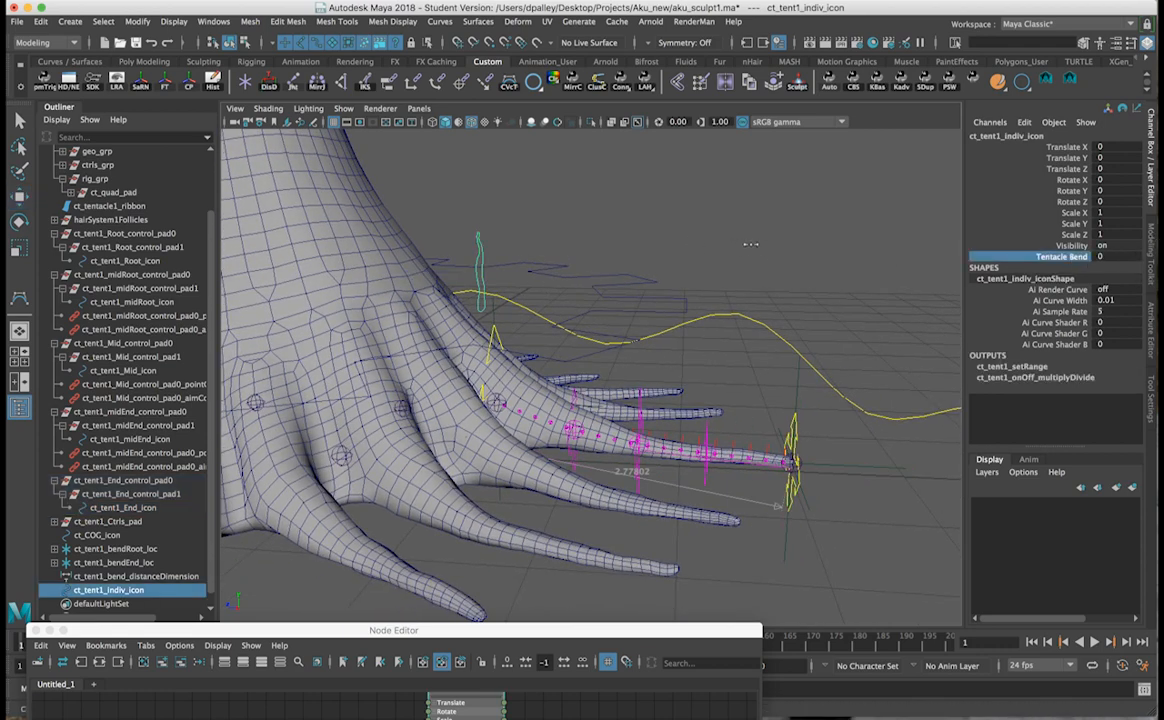
left_click(796, 458)
left_click_drag(798, 460, 610, 508)
key("super+z")
left_click_drag(698, 577, 655, 378)
key("z")
key("z")
Pull ct_tent1_End_icon toward the tentacle root to about Translate X -0.78, Y 0.186 and Z 0.121.
left_click_drag(486, 370, 594, 429, "alt")
left_click_drag(690, 402, 682, 370, "alt")
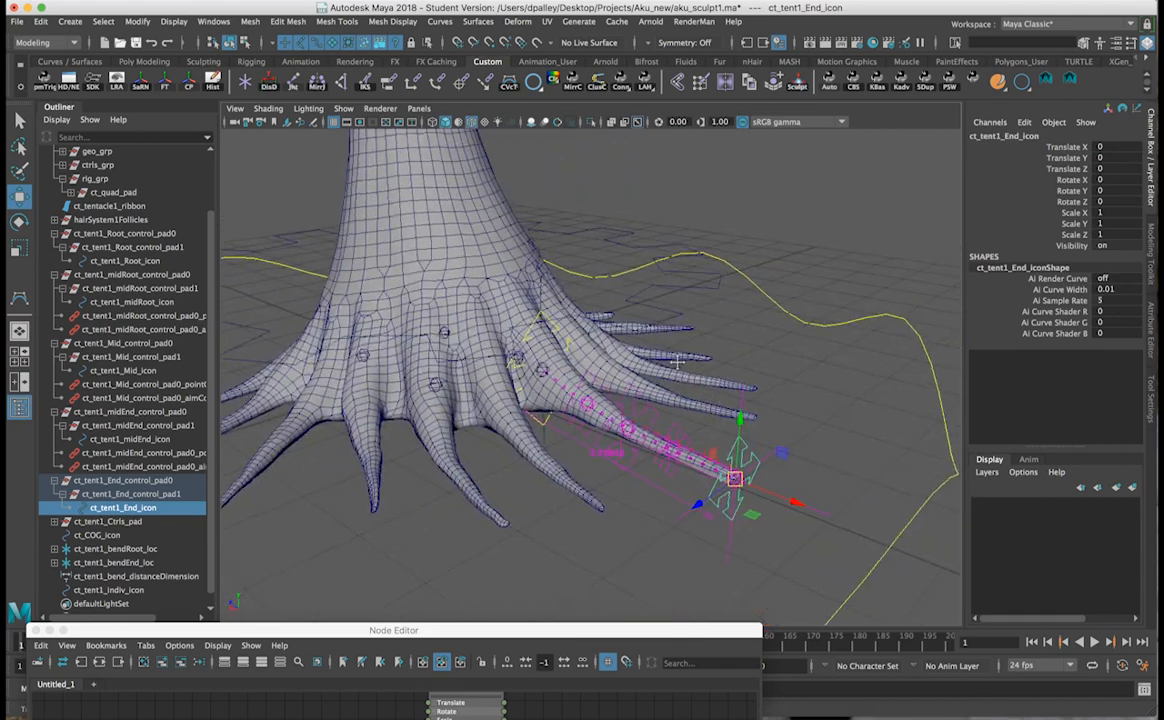
right_click_drag(682, 370, 829, 403, "alt")
left_click_drag(829, 403, 764, 404, "alt")
left_click_drag(818, 464, 702, 456)
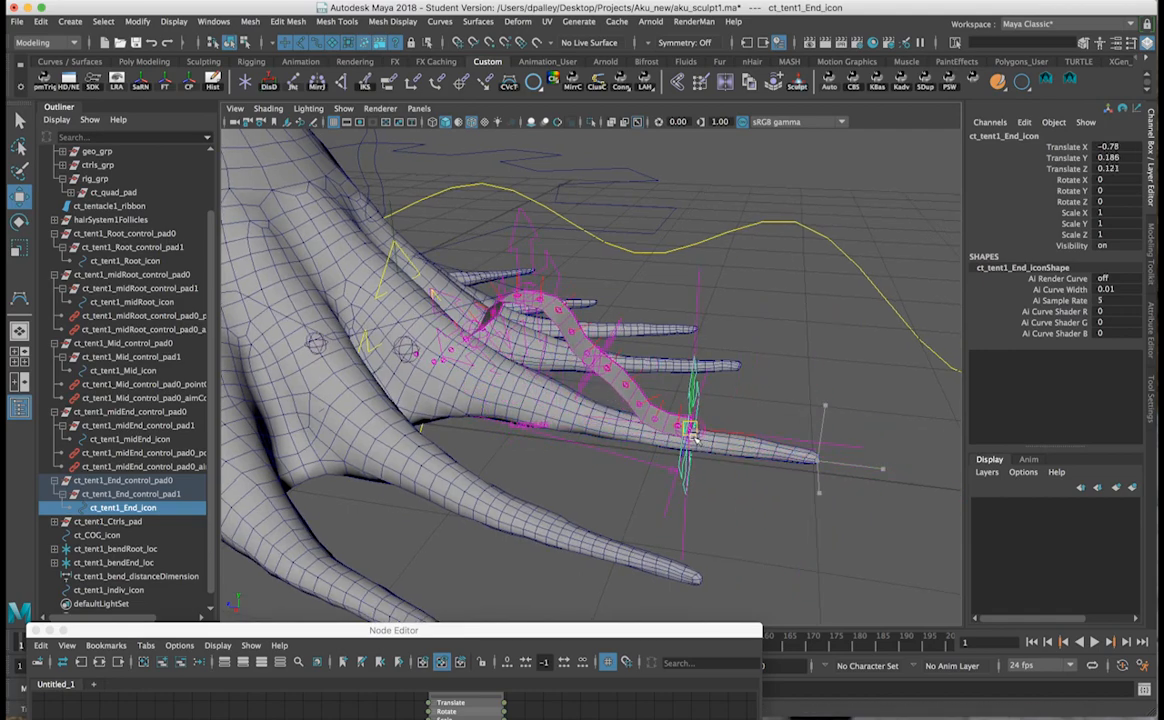
left_click_drag(608, 390, 527, 273, "alt")
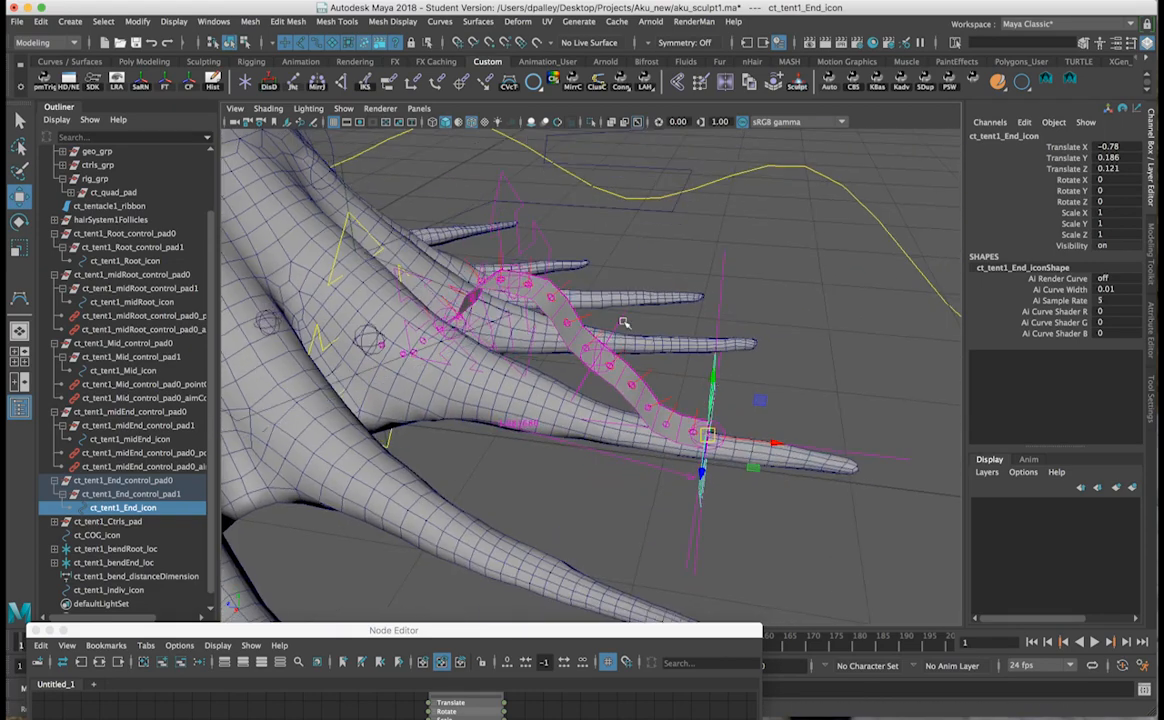
Hide the polygon geometry in the viewport to isolate the bent tentacle ribbon and its controls.
left_click(343, 108)
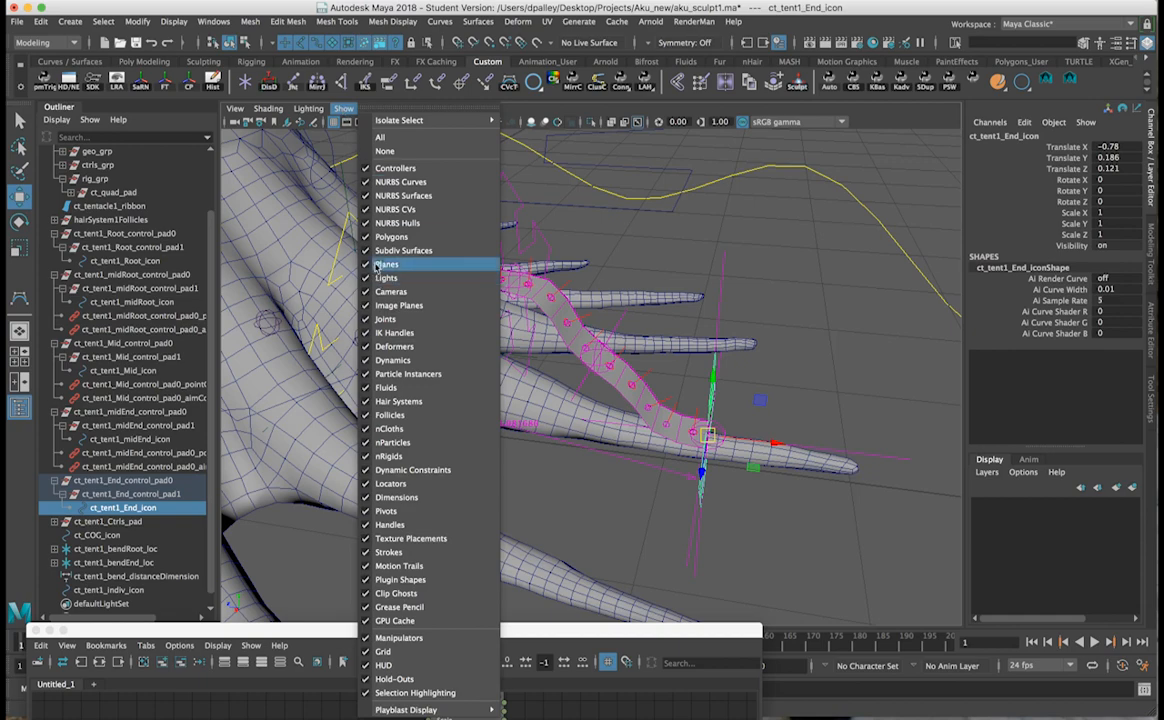
left_click(345, 218)
left_click_drag(420, 290, 567, 326, "alt")
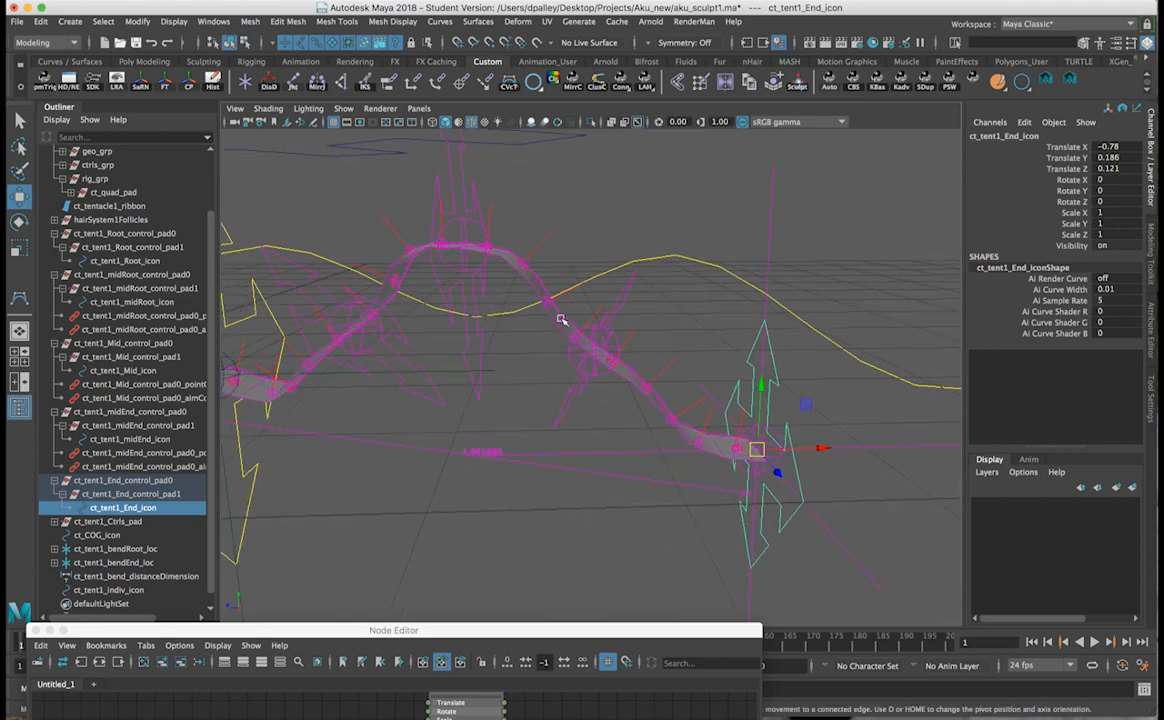
Select ct_tentacle1_ribbon, switch to the Rigging menu set and open the Paint Skin Weights tool options.
left_click(555, 317)
left_click_drag(440, 247, 379, 255, "alt")
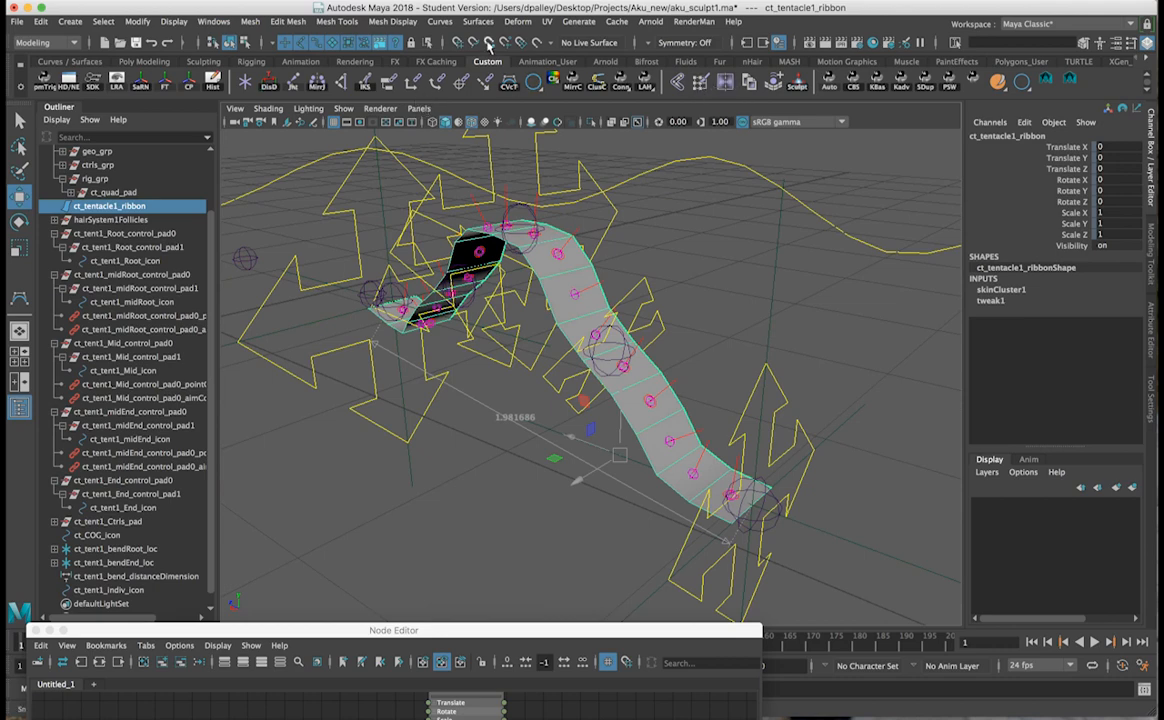
left_click(68, 53)
left_click(66, 65)
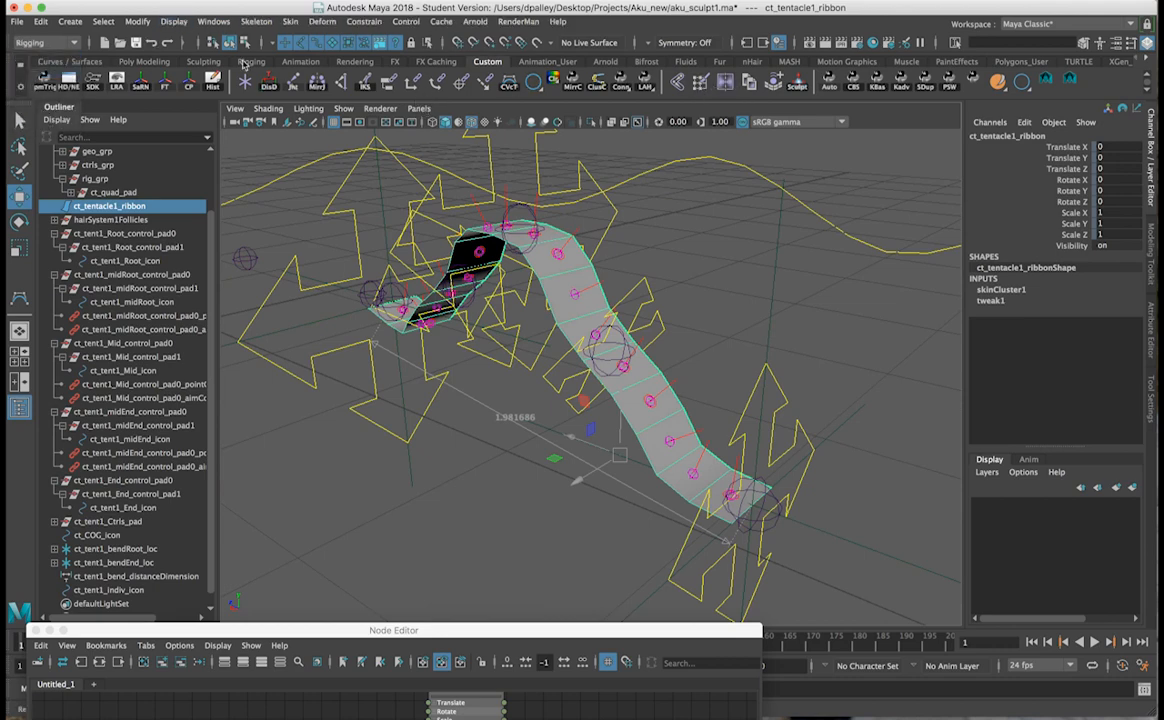
left_click(289, 21)
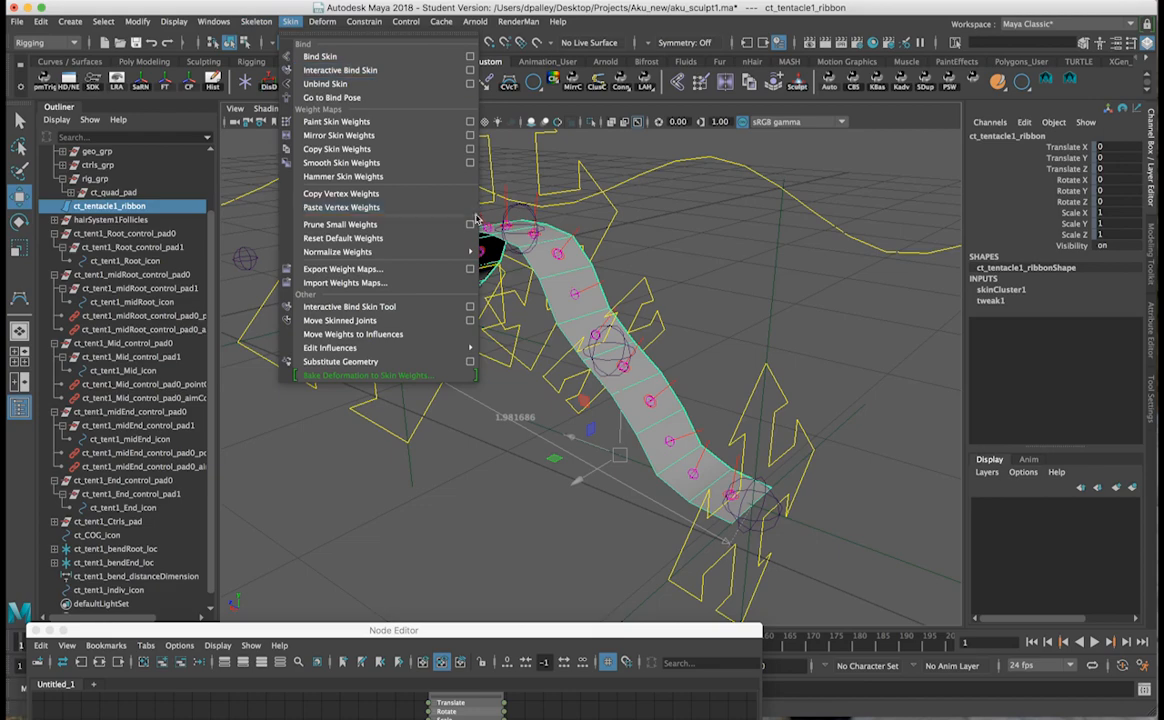
left_click(470, 121)
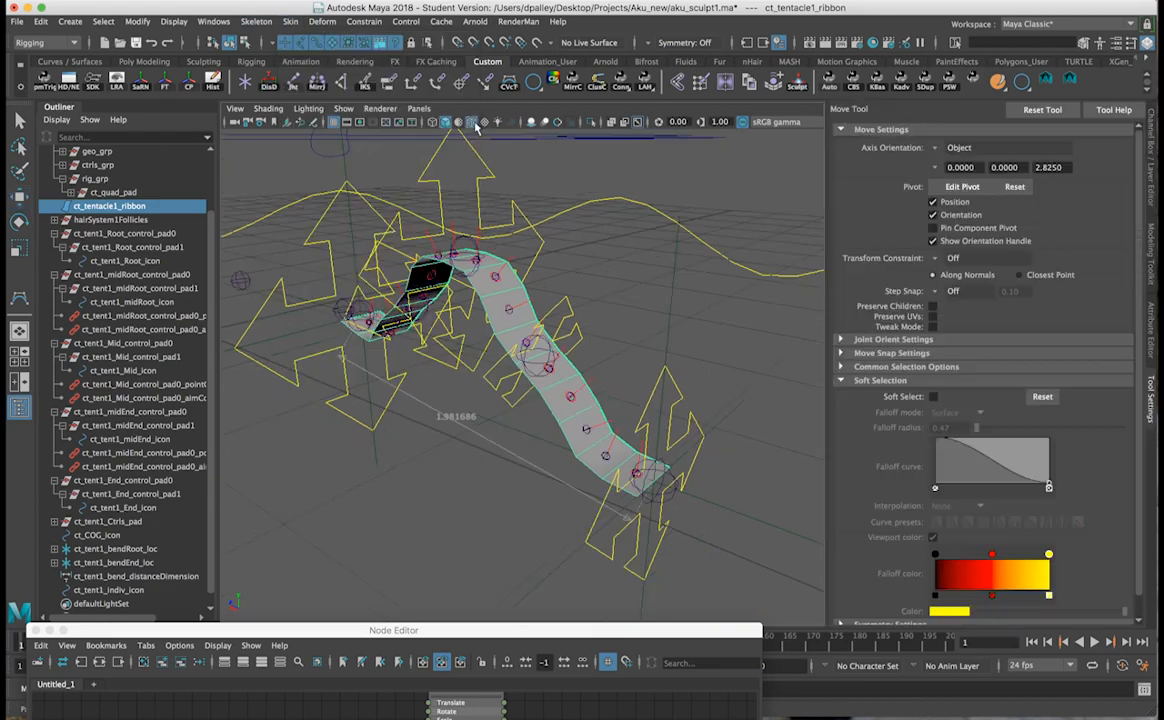
Shrink the smoothing brush radius to about 0.07 and smooth the ct_tent1_Ctrl2_waste weights across the ribbon's near end.
mouse_move(598, 250)
left_mouse_down("alt")
mouse_move(450, 355)
mouse_move(611, 307)
mouse_move(517, 300)
mouse_move(438, 341)
left_mouse_up("alt")
key("b")
mouse_move(548, 340)
left_mouse_down("alt")
mouse_move(566, 340)
mouse_move(527, 343)
mouse_move(640, 405)
mouse_move(556, 372)
mouse_move(571, 401)
left_mouse_up("alt")
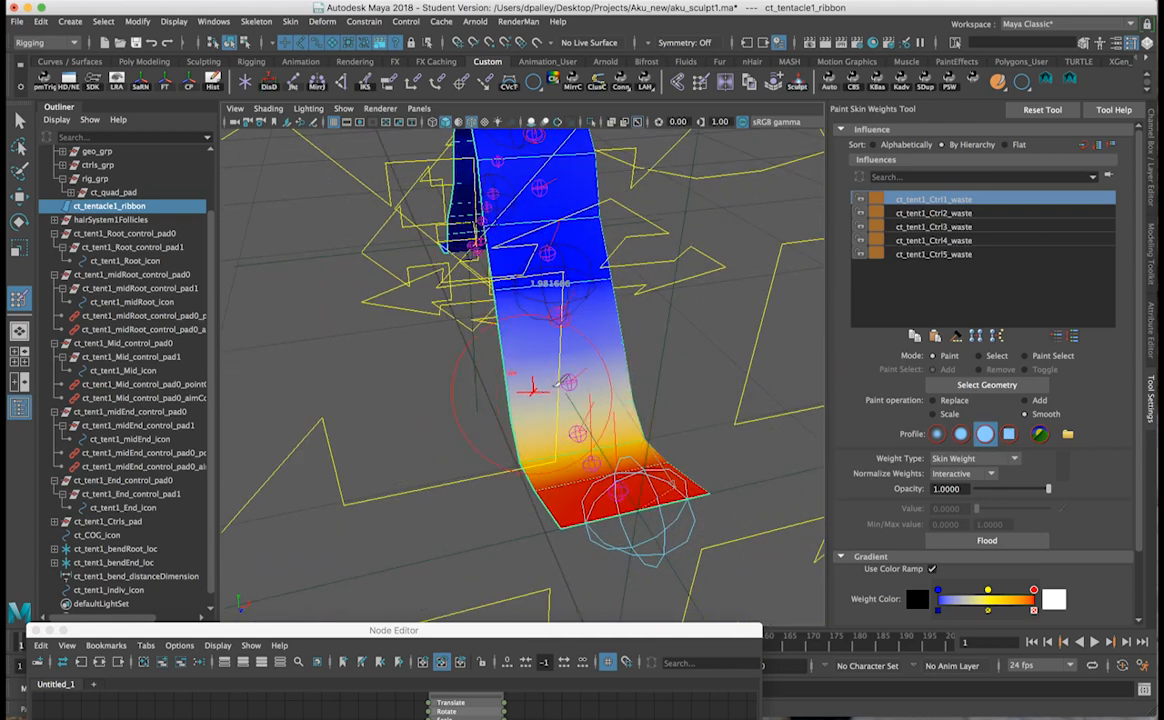
left_click(955, 213)
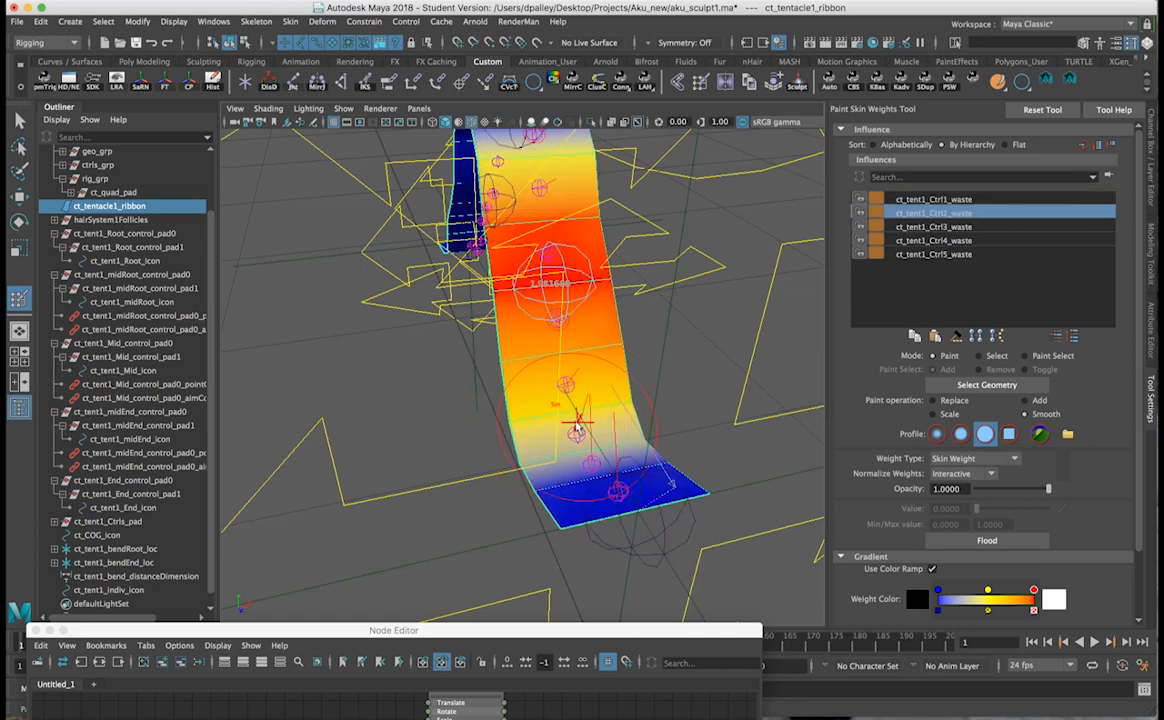
key("b")
left_click_drag(574, 431, 524, 440)
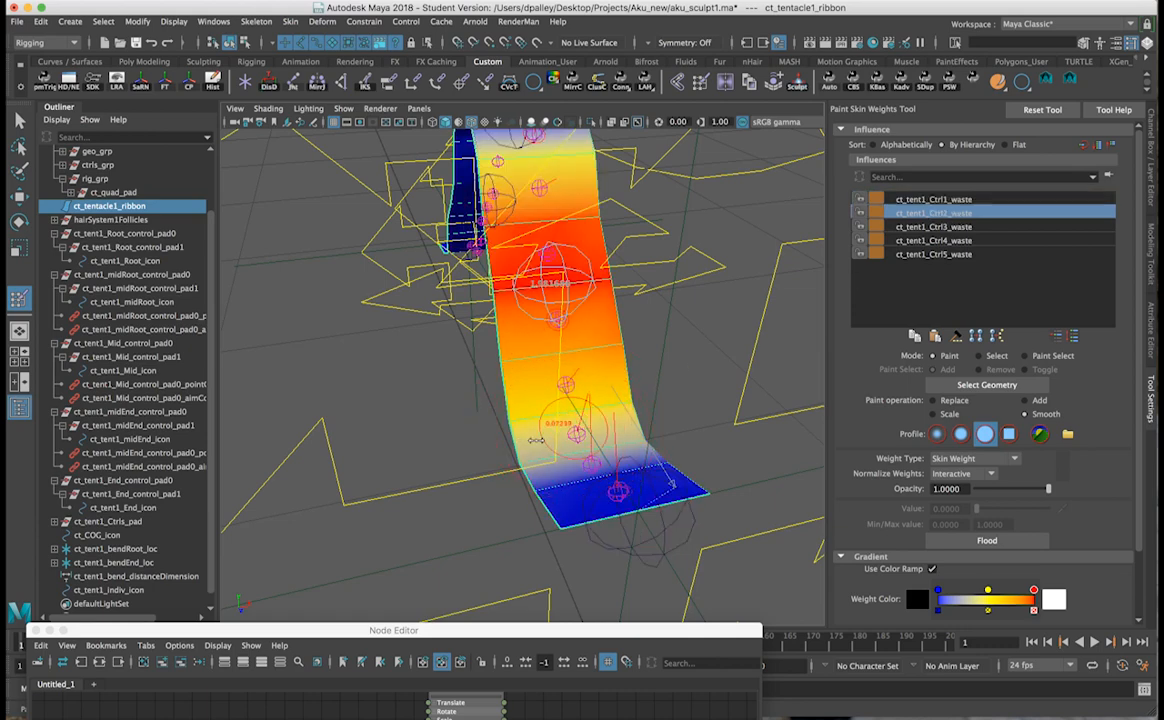
mouse_move(575, 485)
left_mouse_down()
mouse_move(543, 482)
mouse_move(683, 471)
mouse_move(652, 463)
left_mouse_up()
Smooth the ct_tent1_Ctrl1_waste weights where the ribbon curves into its end segment.
left_click_drag(510, 415, 758, 243, "alt")
left_click(902, 201)
mouse_move(610, 332)
left_mouse_down()
mouse_move(688, 307)
mouse_move(684, 358)
mouse_move(600, 373)
left_mouse_up()
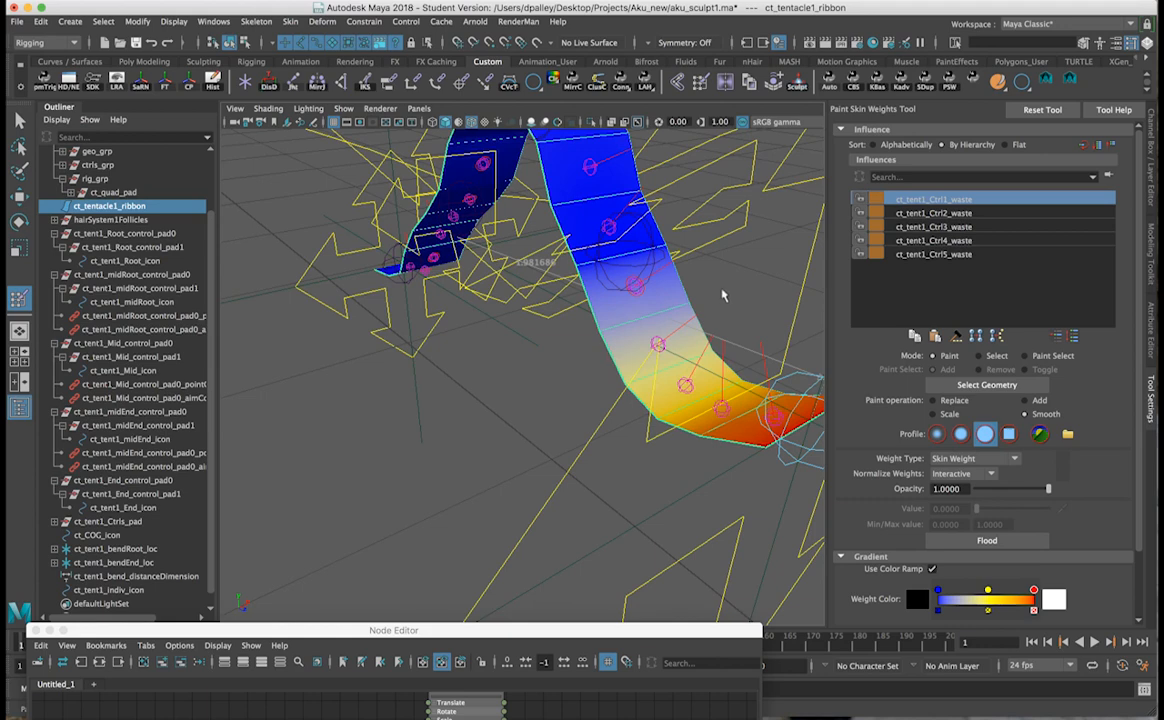
Compare the Ctrl2, Ctrl3 and Ctrl4 influences and smooth the ct_tent1_Ctrl3_waste weights on both sides of the ribbon's arch.
left_click_drag(723, 295, 955, 212, "alt")
left_click(935, 213)
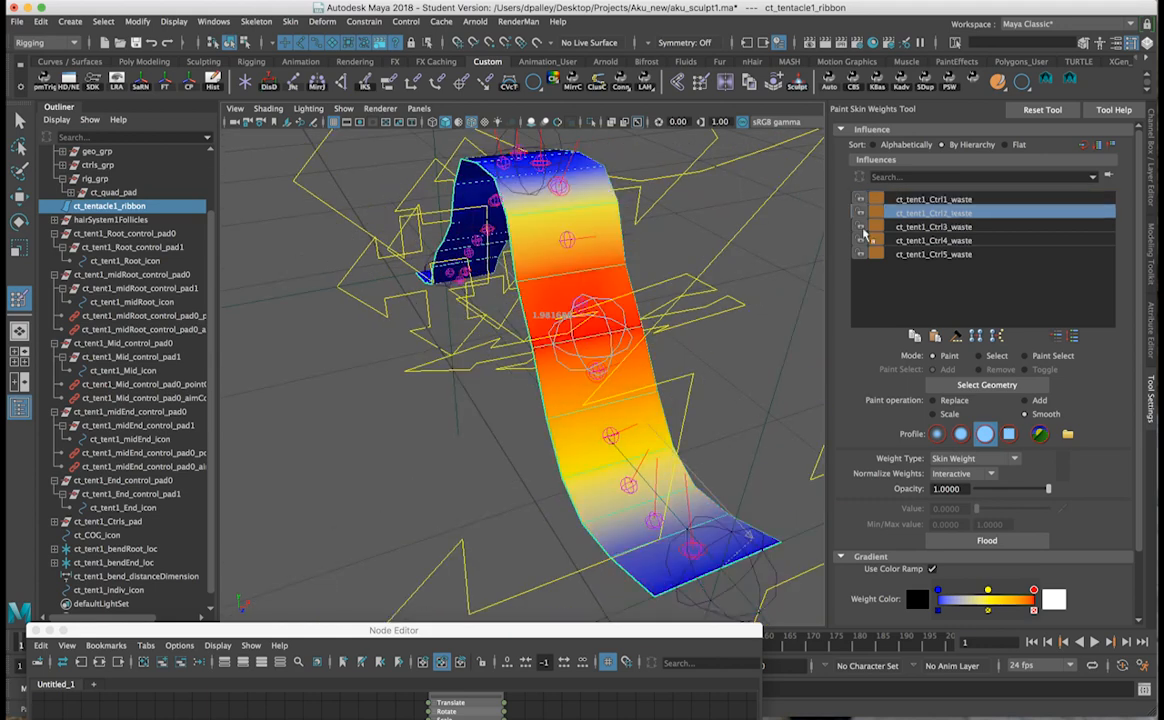
mouse_move(545, 277)
left_mouse_down("alt")
mouse_move(628, 205)
mouse_move(525, 265)
mouse_move(535, 210)
mouse_move(670, 195)
left_mouse_up("alt")
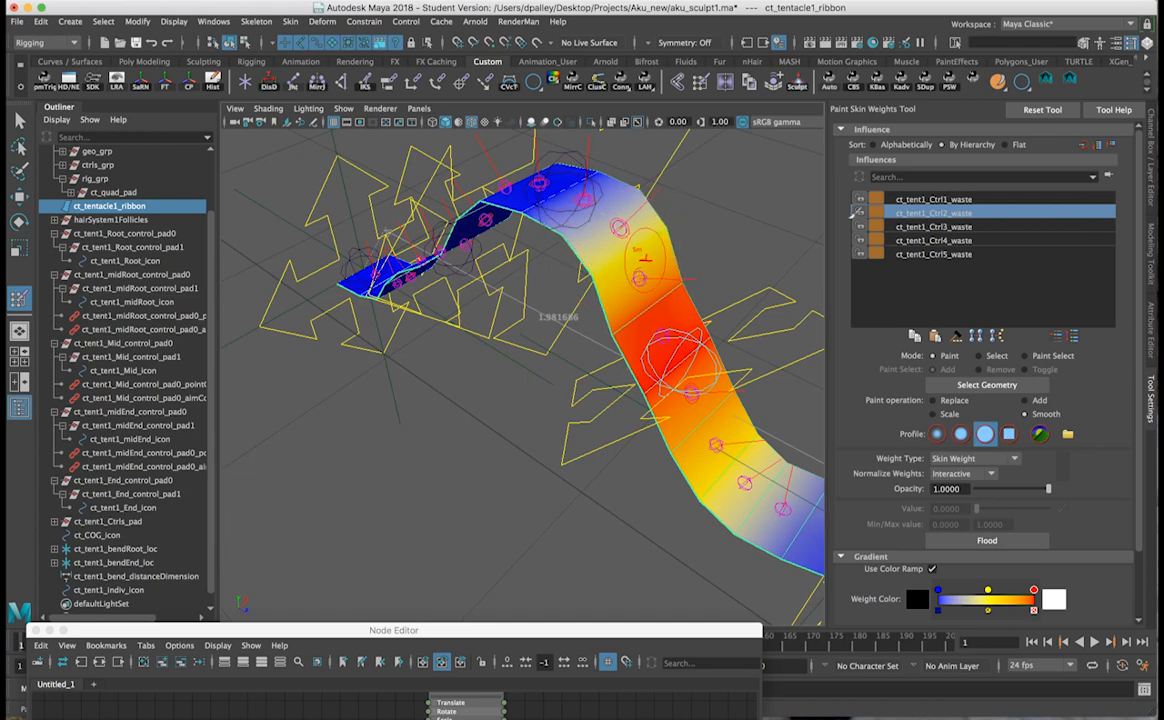
left_click(945, 228)
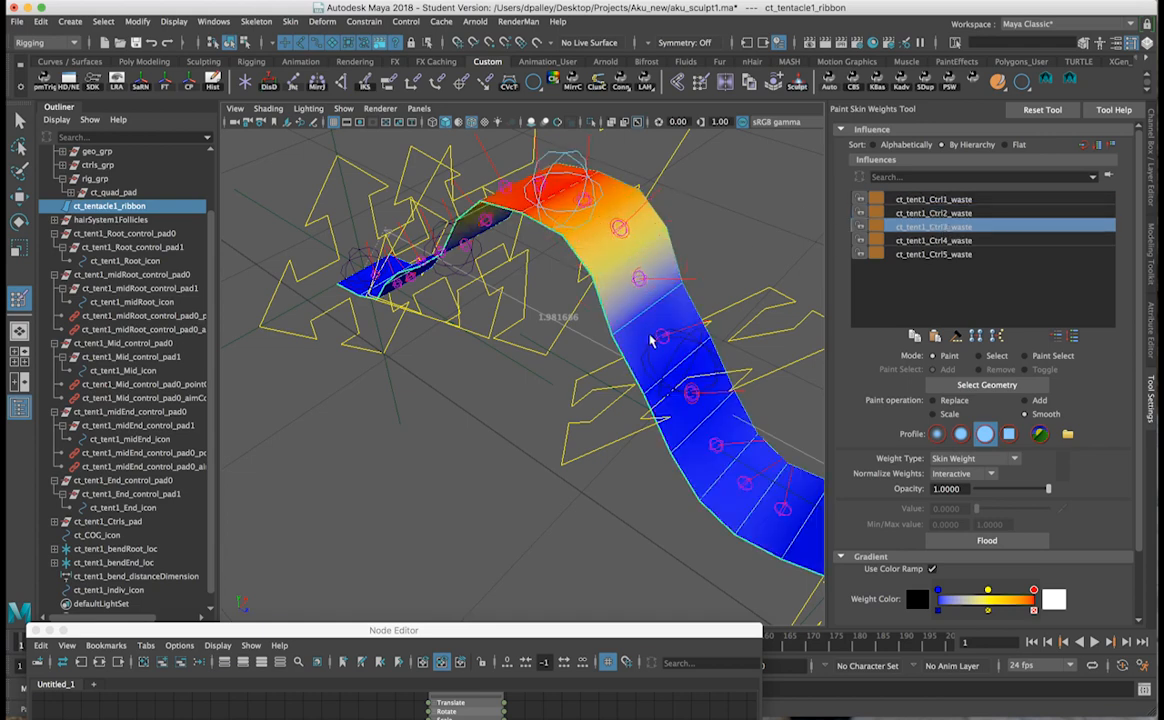
mouse_move(582, 325)
left_mouse_down()
mouse_move(600, 305)
mouse_move(610, 333)
mouse_move(700, 272)
mouse_move(613, 262)
mouse_move(606, 230)
mouse_move(632, 215)
mouse_move(769, 239)
mouse_move(632, 252)
mouse_move(640, 262)
mouse_move(520, 300)
mouse_move(578, 240)
mouse_move(567, 259)
left_mouse_up()
left_click(940, 240)
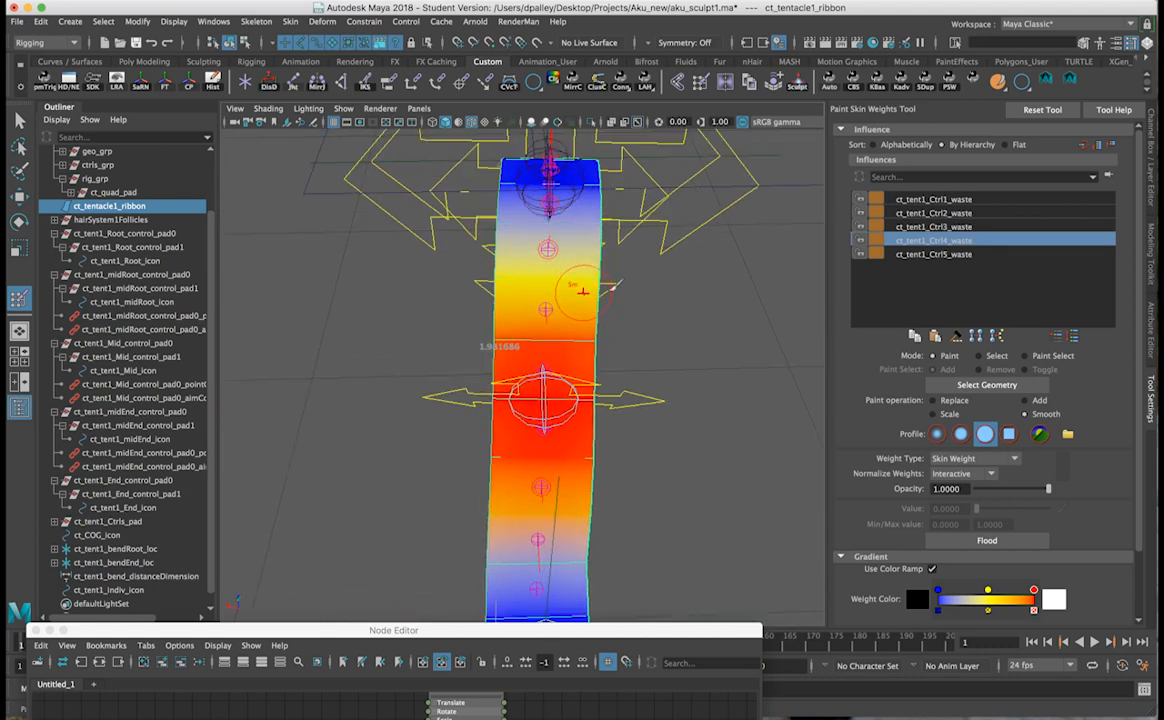
left_click_drag(620, 266, 682, 272, "alt")
left_click(944, 228)
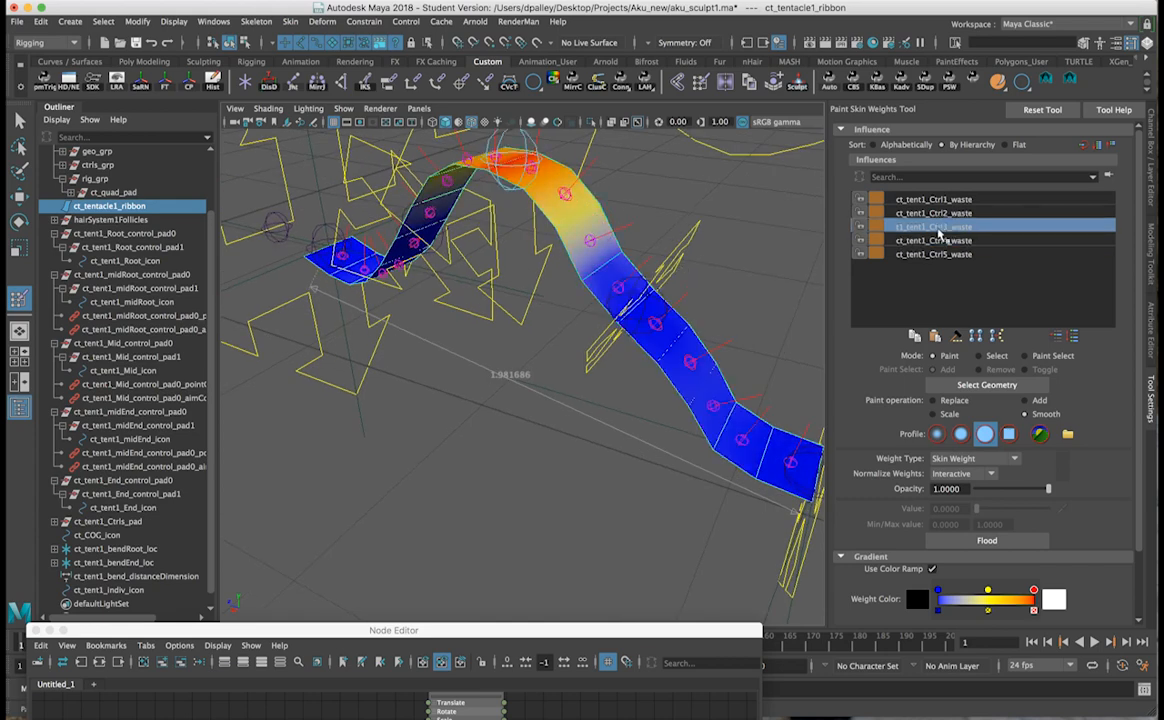
mouse_move(618, 250)
left_mouse_down()
mouse_move(577, 278)
mouse_move(645, 250)
mouse_move(556, 279)
mouse_move(582, 278)
mouse_move(408, 270)
left_mouse_up()
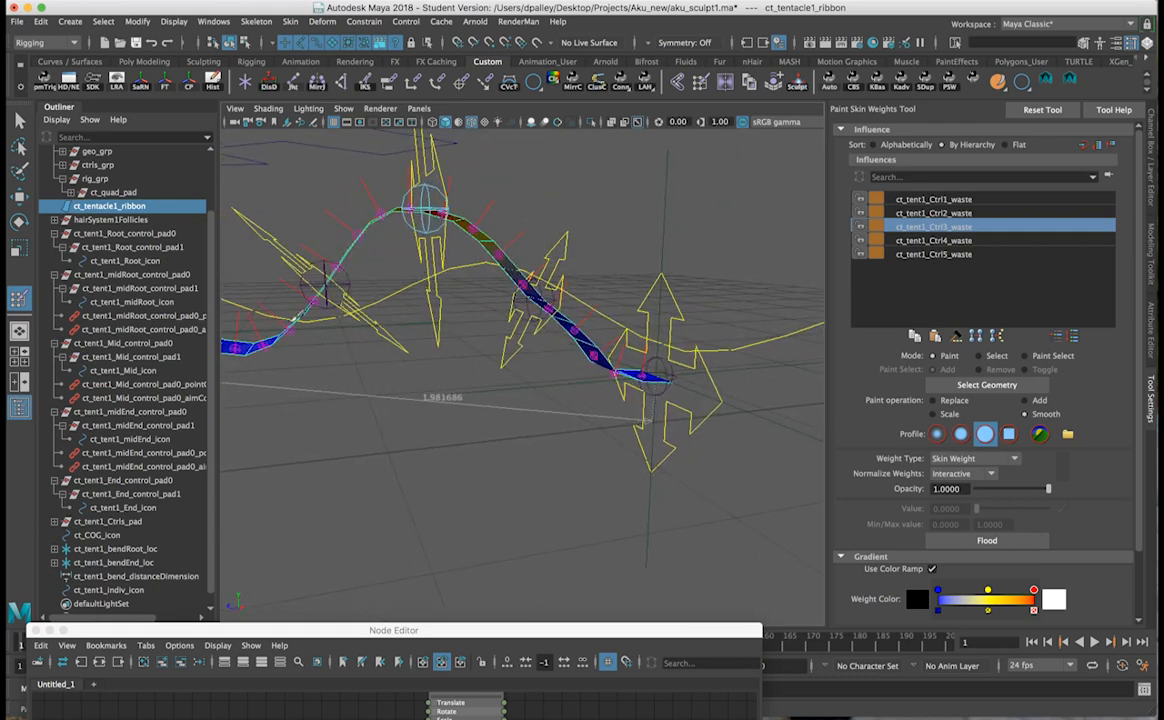
Smooth the ct_tent1_Ctrl4_waste weights along the ribbon segments leading to the opposite end.
left_click_drag(480, 280, 418, 294, "alt")
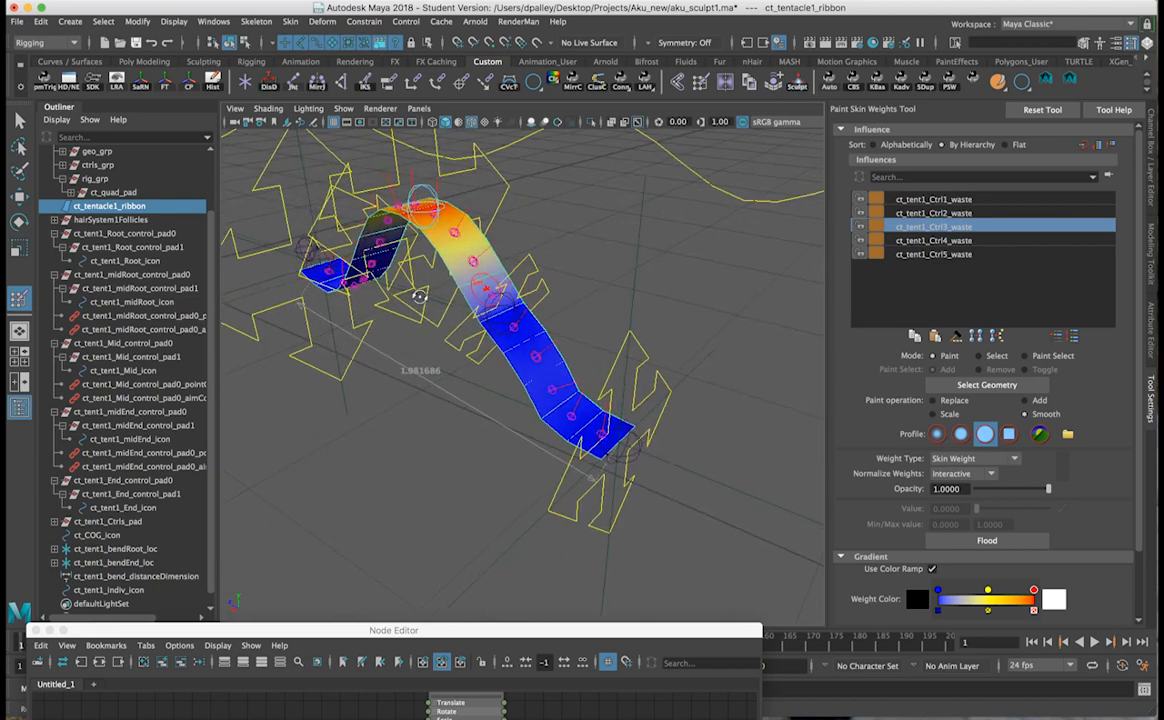
right_click_drag(418, 294, 600, 311, "alt")
left_click(947, 241)
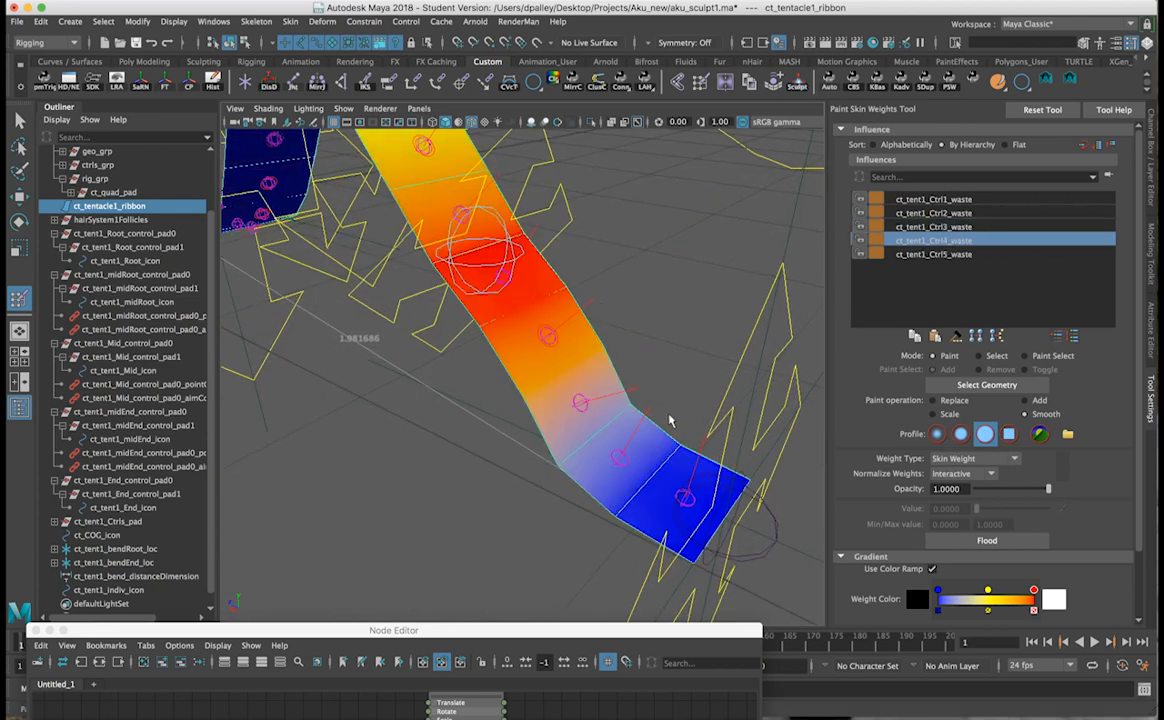
left_click_drag(681, 437, 696, 431, "alt")
mouse_move(625, 405)
left_mouse_down()
mouse_move(598, 430)
mouse_move(596, 478)
left_mouse_up()
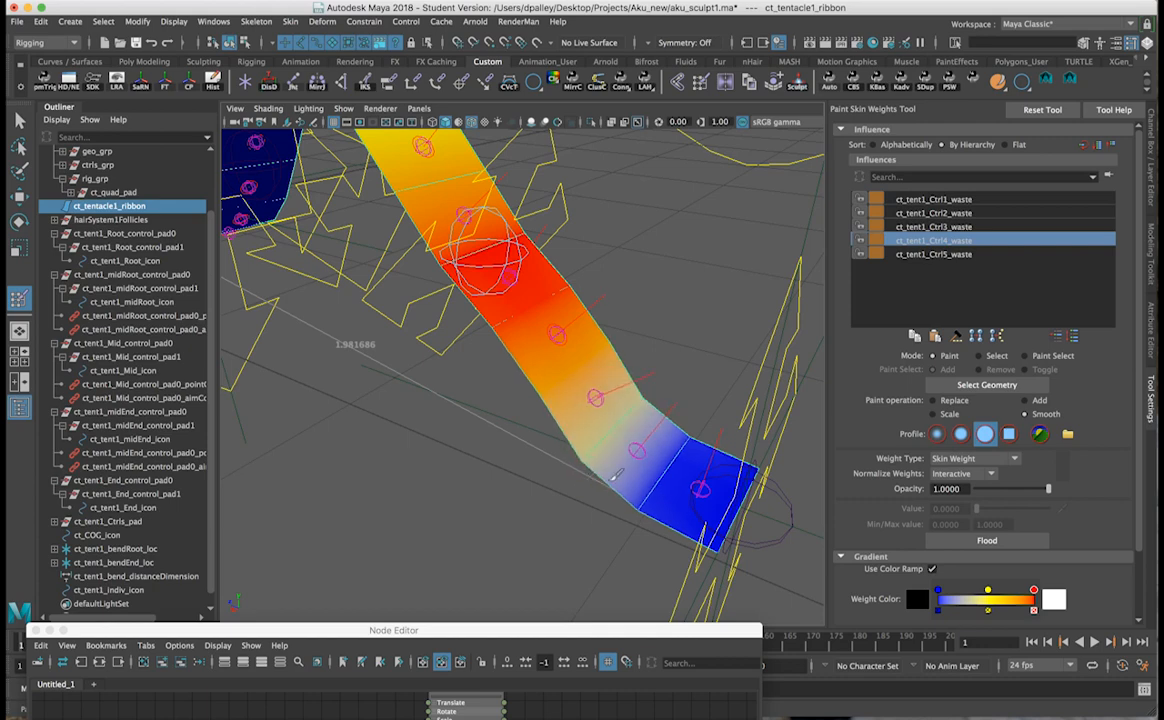
mouse_move(697, 462)
left_mouse_down("alt")
mouse_move(720, 462)
mouse_move(707, 455)
left_mouse_up("alt")
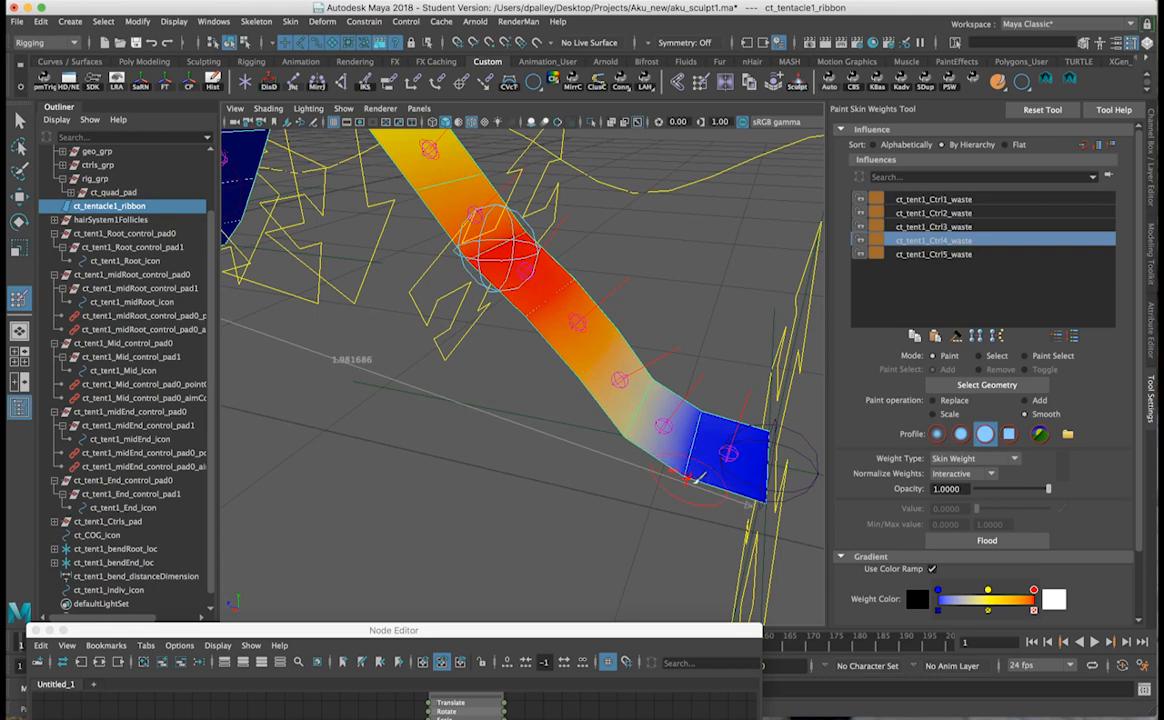
left_click_drag(655, 385, 640, 435)
Smooth the ct_tent1_Ctrl5_waste weights from the ribbon's end segments up toward the neighbouring control.
left_click(928, 256)
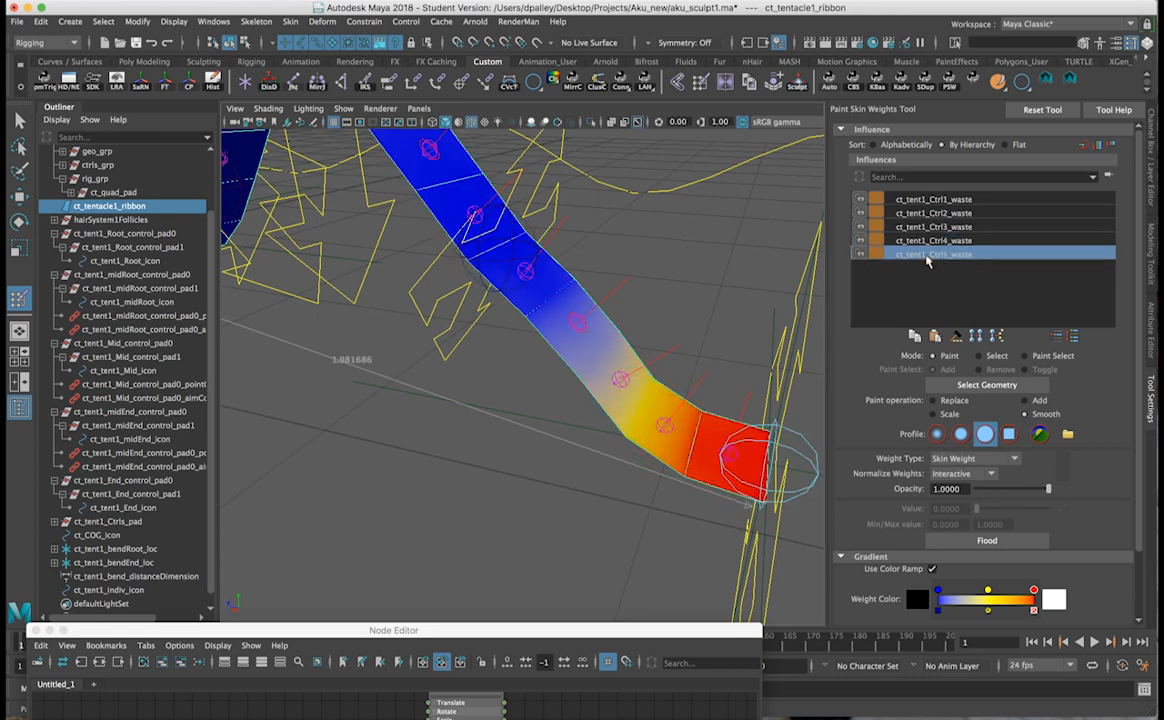
mouse_move(594, 323)
left_mouse_down()
mouse_move(522, 333)
mouse_move(492, 356)
mouse_move(598, 291)
mouse_move(606, 358)
mouse_move(630, 316)
left_mouse_up()
mouse_move(559, 378)
left_mouse_down()
mouse_move(604, 340)
mouse_move(580, 286)
left_mouse_up()
left_click_drag(518, 336, 499, 349)
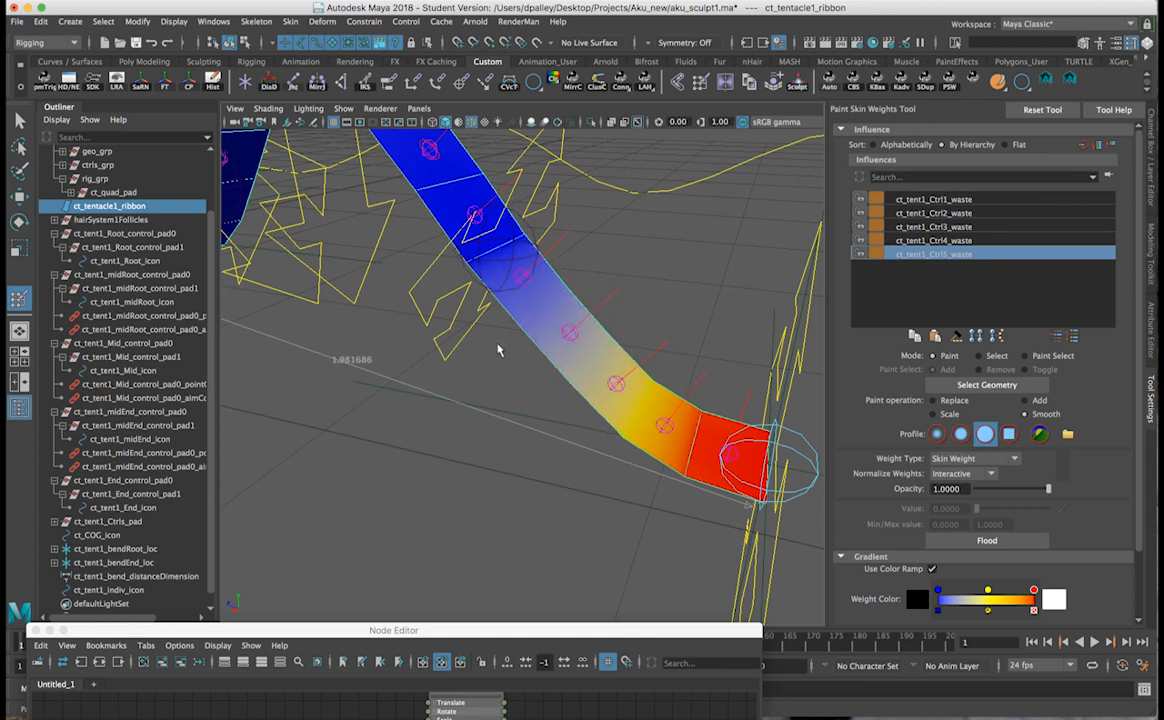
Examine the smoothed ribbon's curvature from the side and close up around the Ctrl5 end.
right_click_drag(629, 321, 578, 338, "alt")
left_click_drag(578, 345, 580, 308, "alt")
right_click_drag(447, 312, 357, 299, "alt")
left_click_drag(357, 299, 432, 320, "alt")
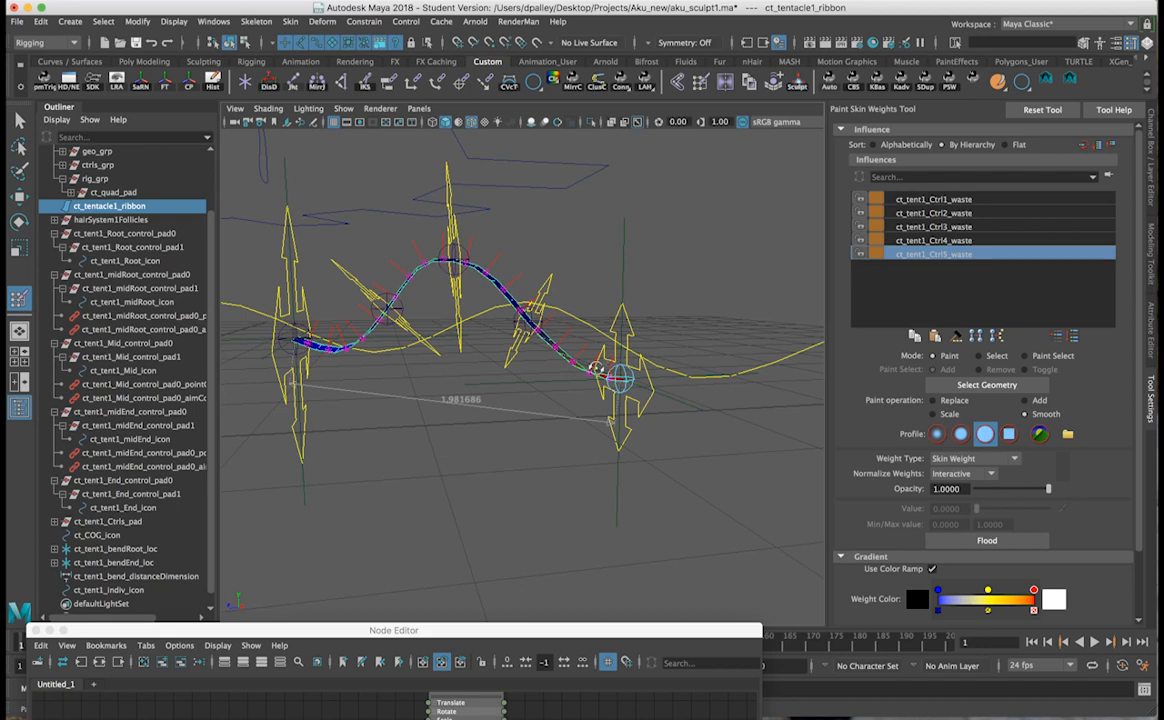
left_click_drag(596, 367, 507, 378, "alt")
right_click_drag(507, 378, 631, 382, "alt")
left_click_drag(615, 398, 580, 398, "alt")
right_click_drag(580, 398, 645, 402, "alt")
left_click_drag(645, 402, 590, 397, "alt")
mouse_move(626, 401)
right_mouse_down("alt")
mouse_move(655, 399)
mouse_move(580, 390)
right_mouse_up("alt")
left_click_drag(576, 388, 595, 401, "alt")
right_click_drag(595, 401, 650, 396, "alt")
left_click_drag(645, 393, 649, 358, "alt")
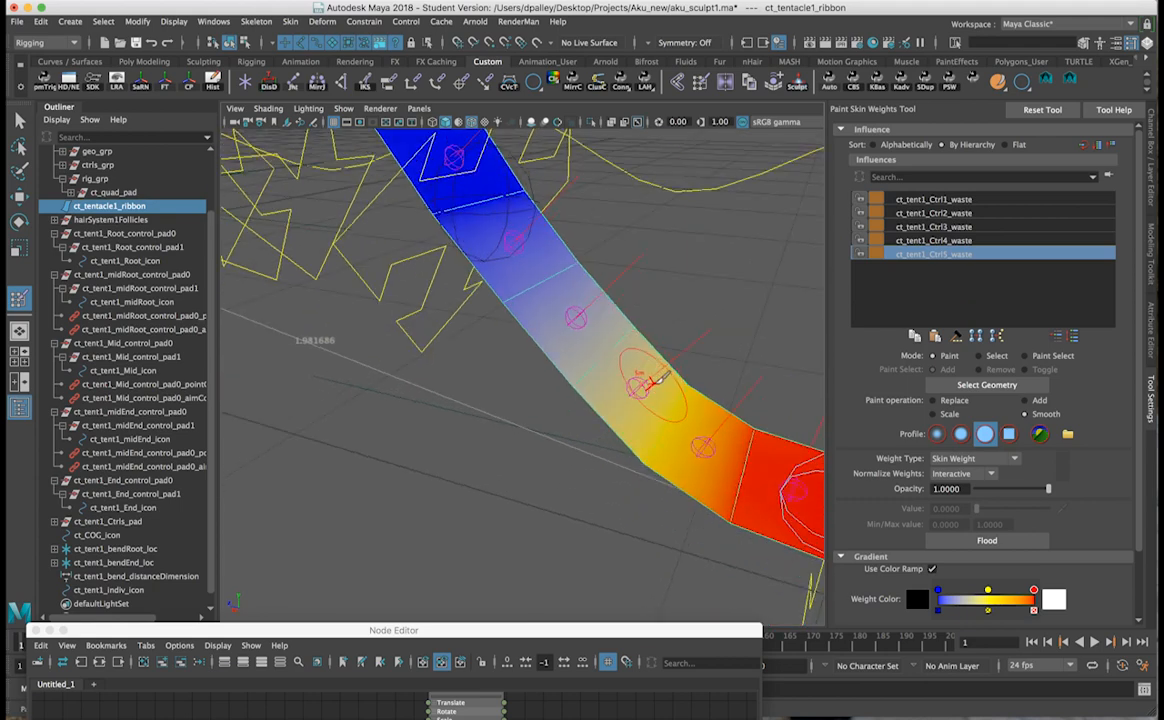
Leave weight painting and select the ribbon's row of control vertices cv[0:3][18] near the Ctrl5 end.
key("w")
right_click_drag(613, 347, 1028, 238)
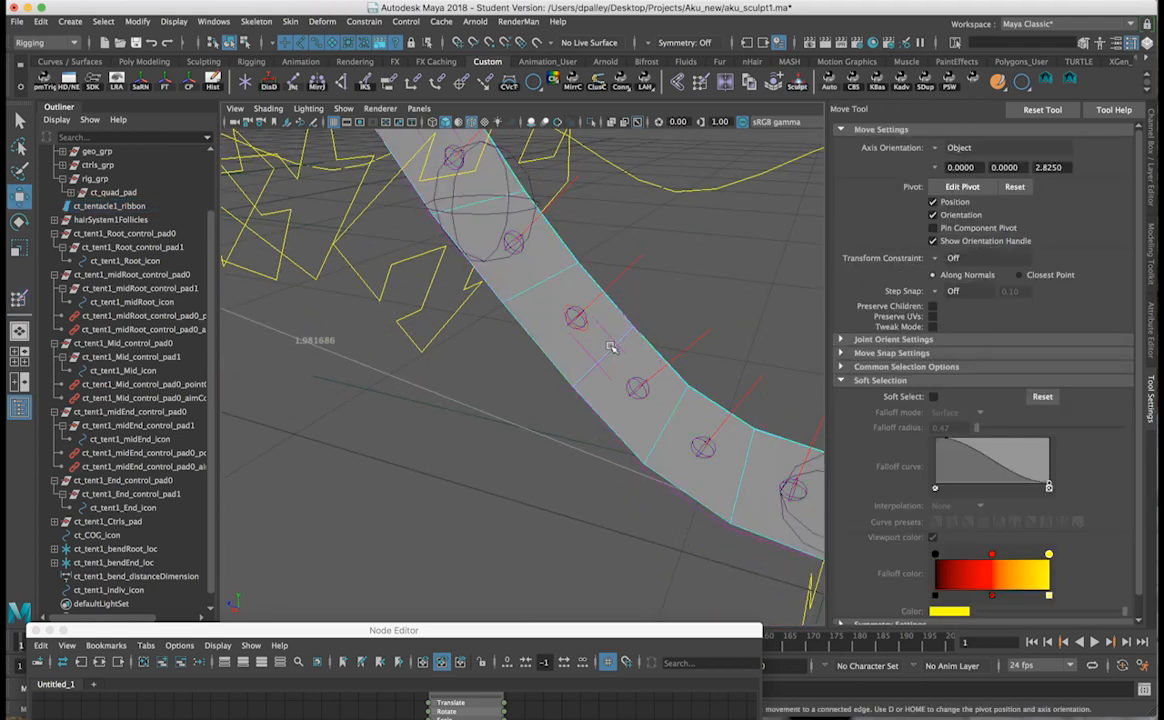
right_click_drag(612, 347, 627, 335)
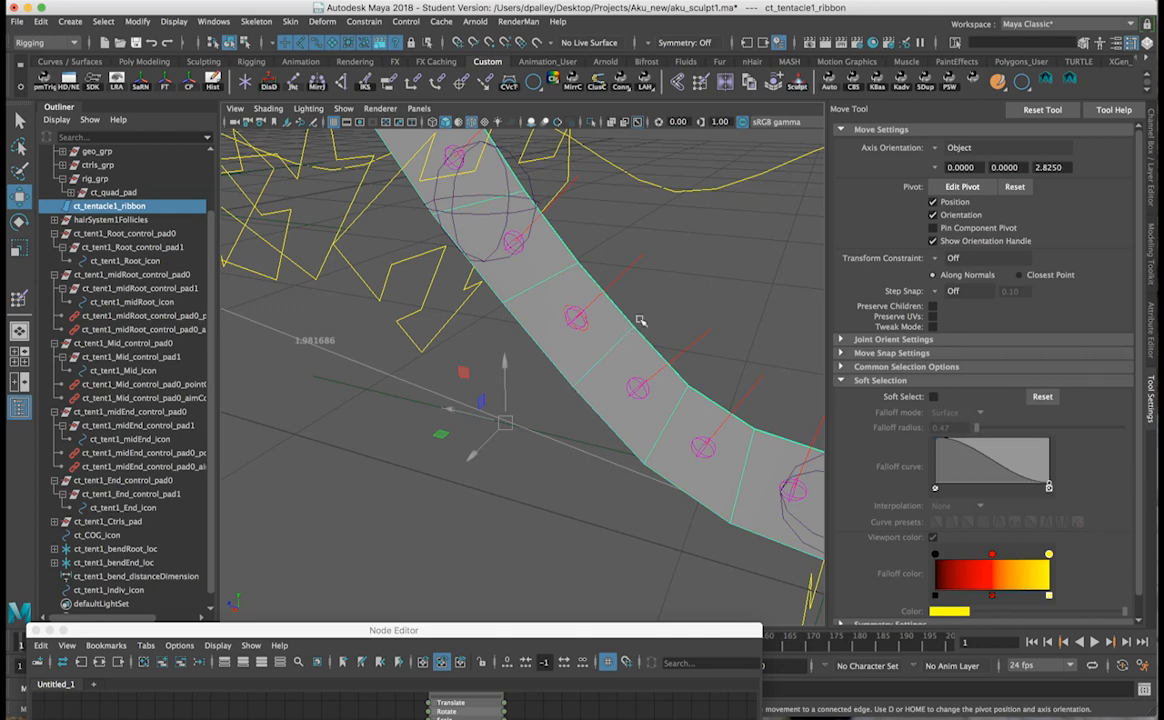
left_click_drag(643, 356, 620, 347, "alt")
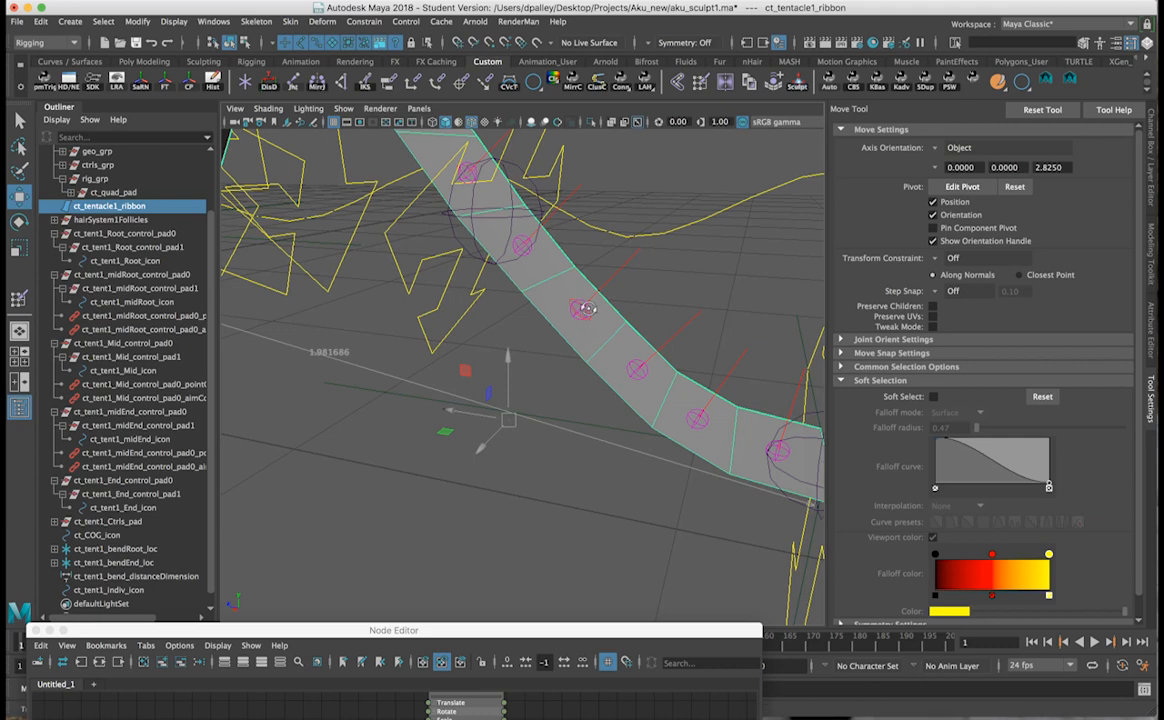
left_click_drag(590, 311, 585, 306, "alt")
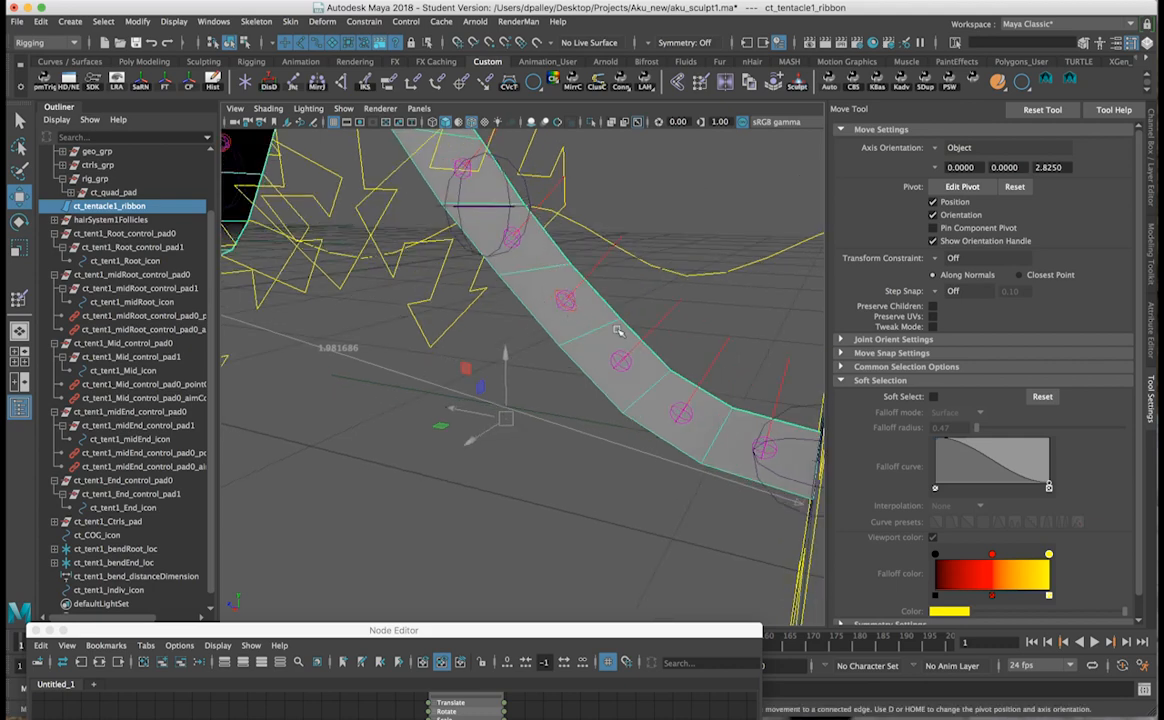
right_click_drag(617, 331, 559, 331)
left_click_drag(586, 328, 678, 413, "alt")
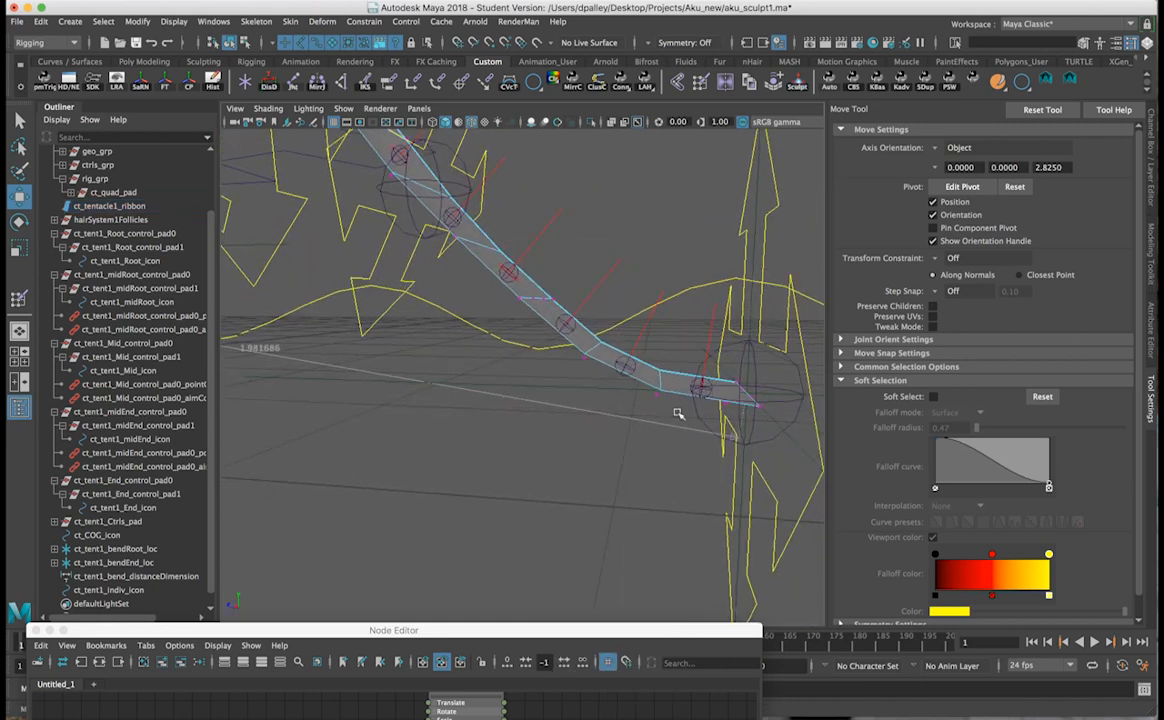
left_click_drag(655, 348, 655, 348)
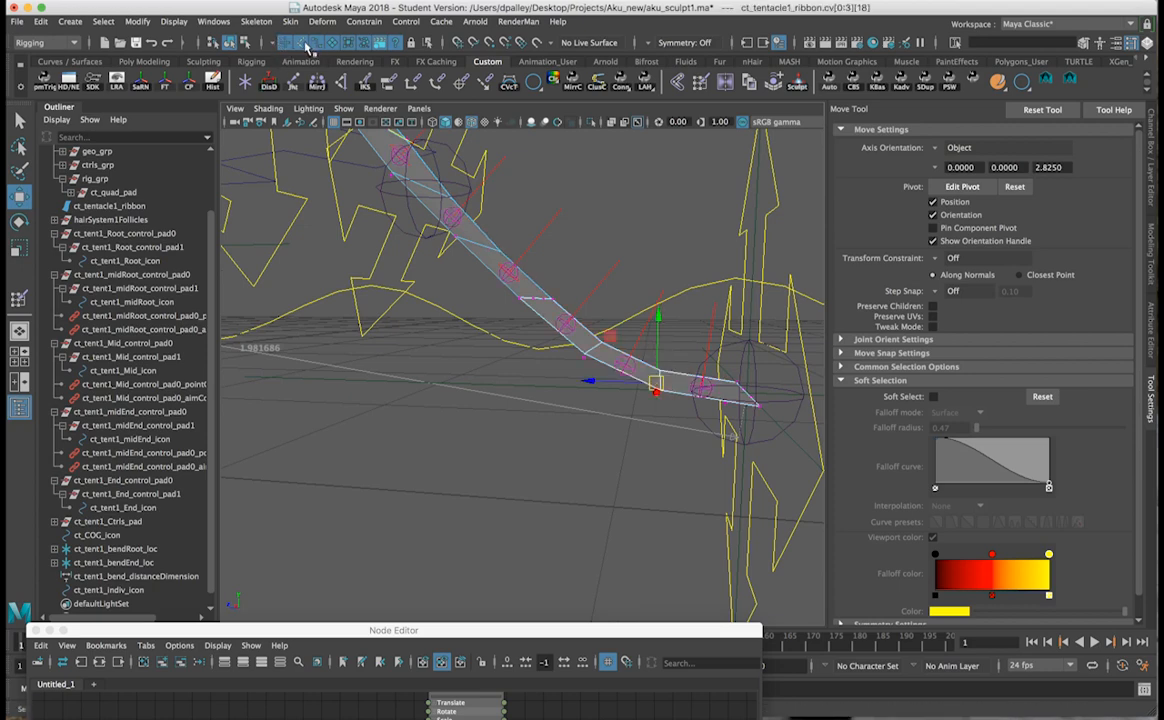
left_click_drag(512, 307, 520, 302, "alt")
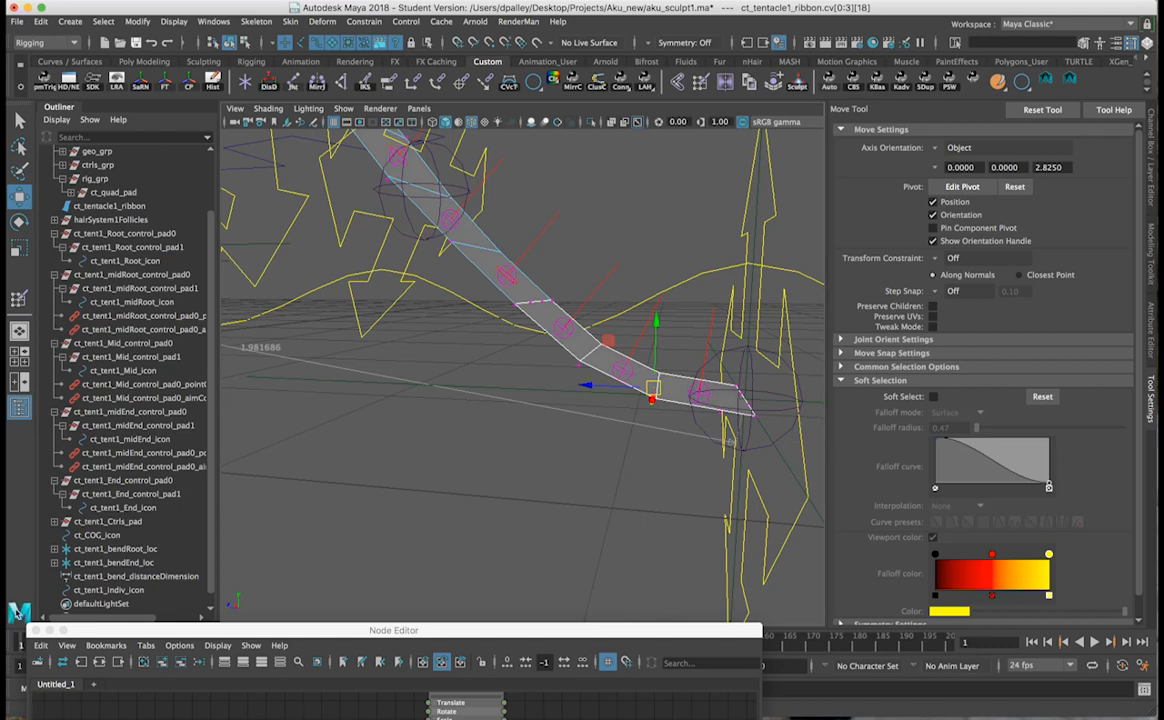
left_click(213, 21)
mouse_move(236, 72)
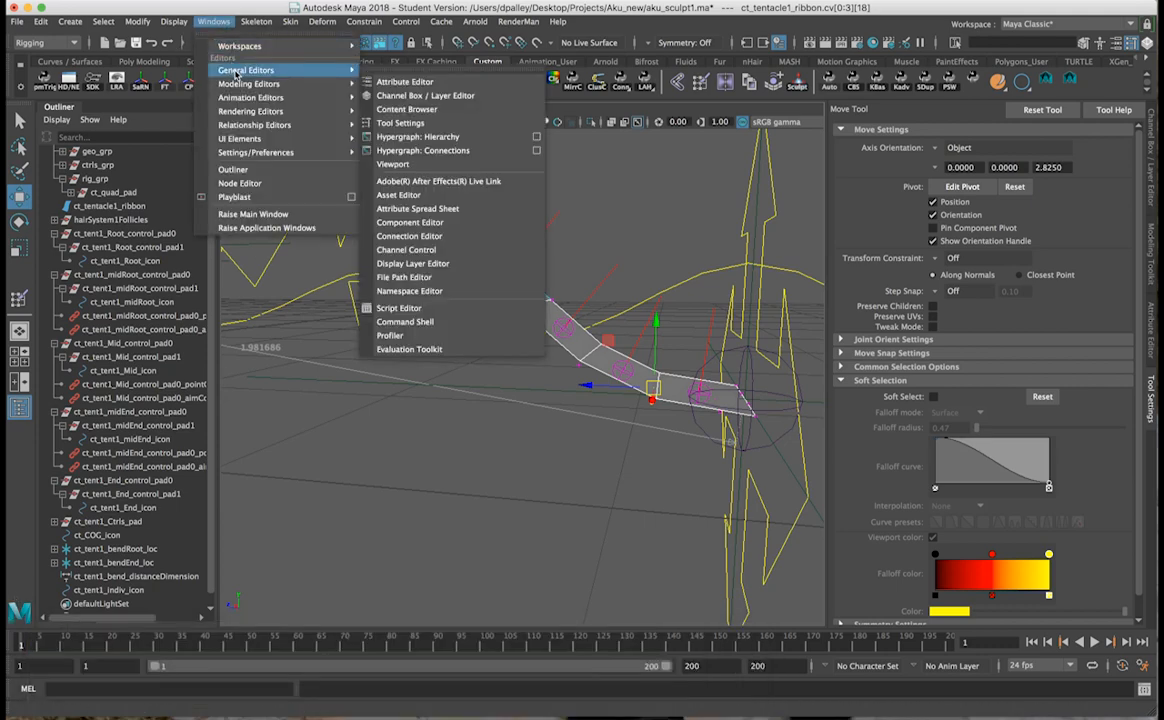
left_click(489, 237)
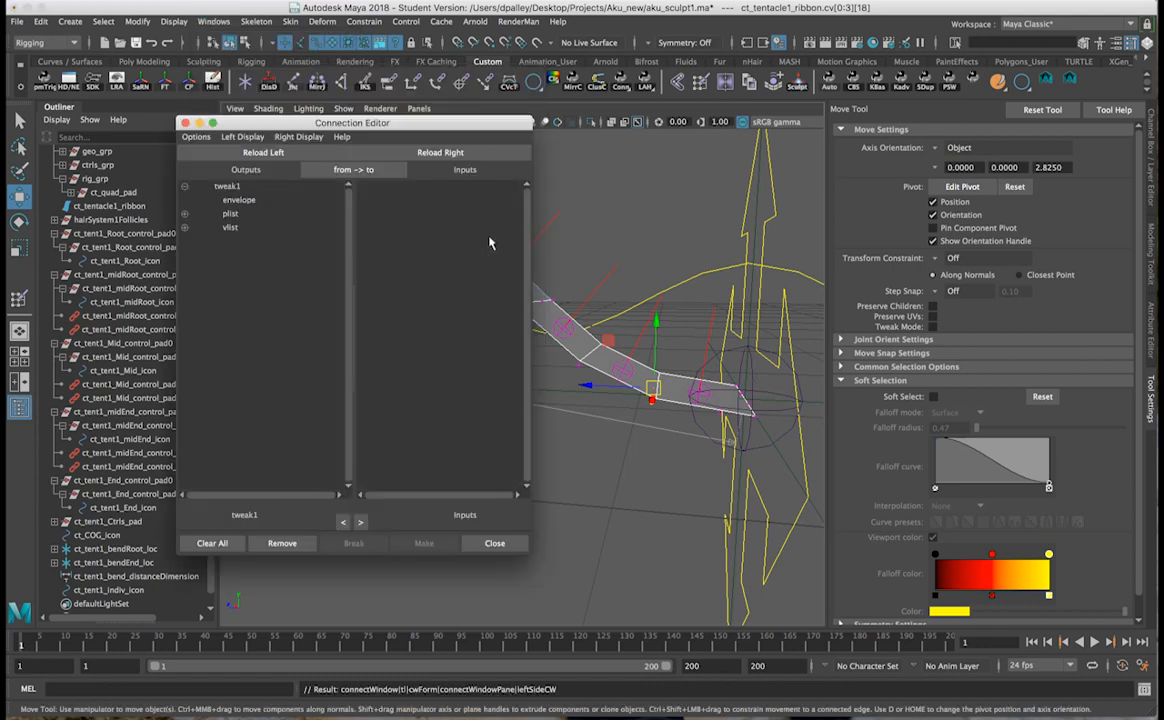
left_click(184, 122)
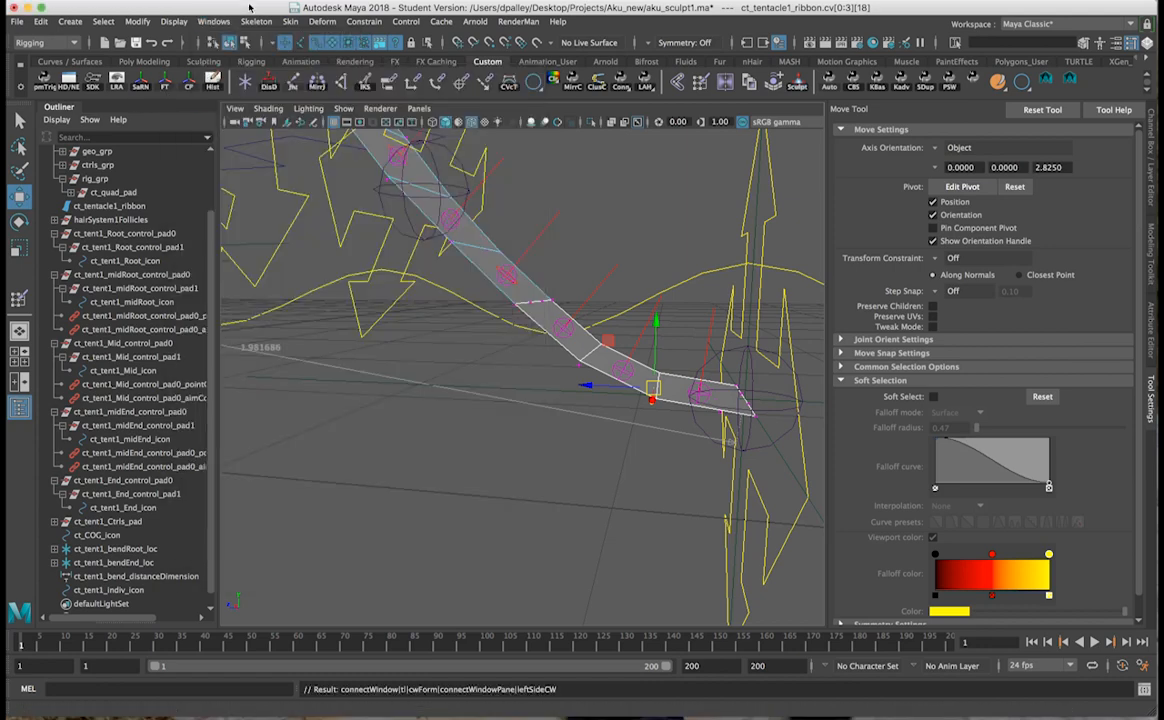
Open the Component Editor on the Smooth Skins weights, narrow its window and move it clear of the selected vertices.
left_click(213, 21)
mouse_move(280, 70)
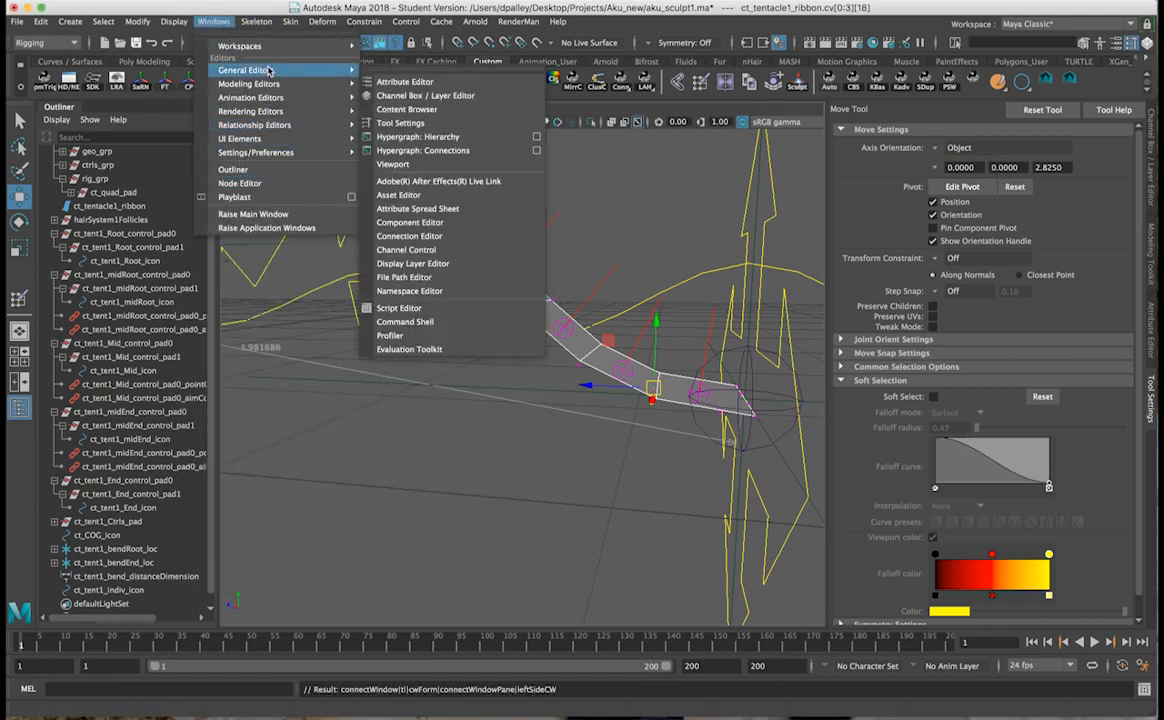
left_click(410, 222)
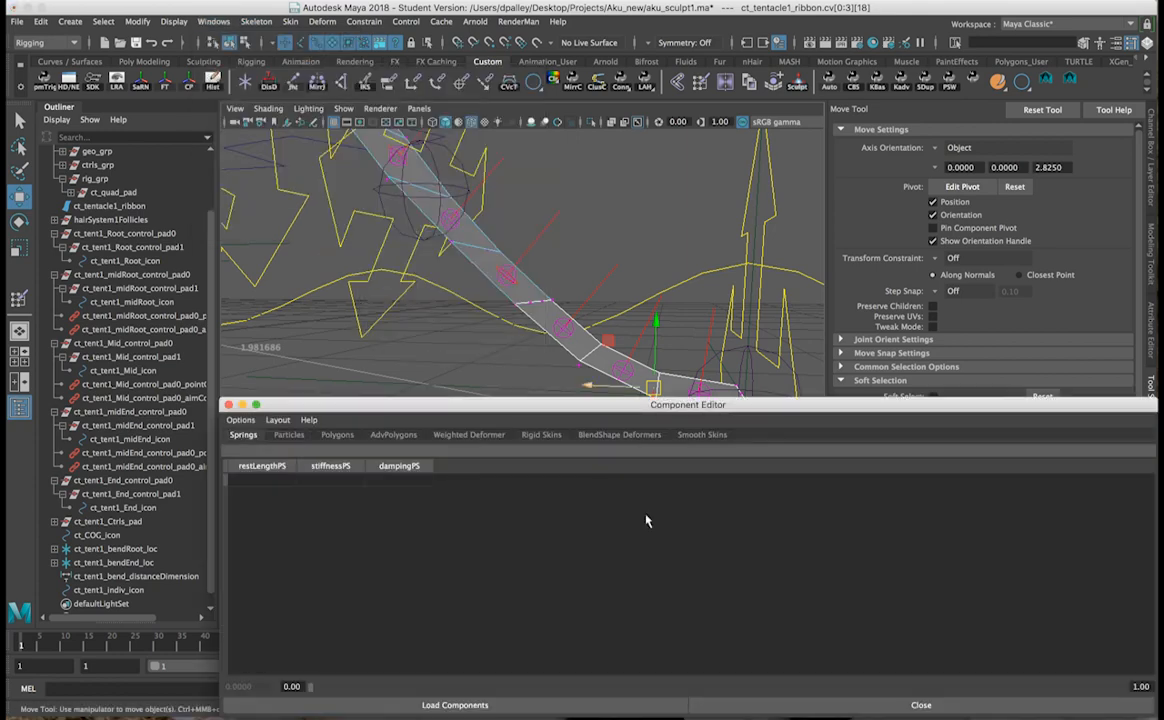
left_click(705, 434)
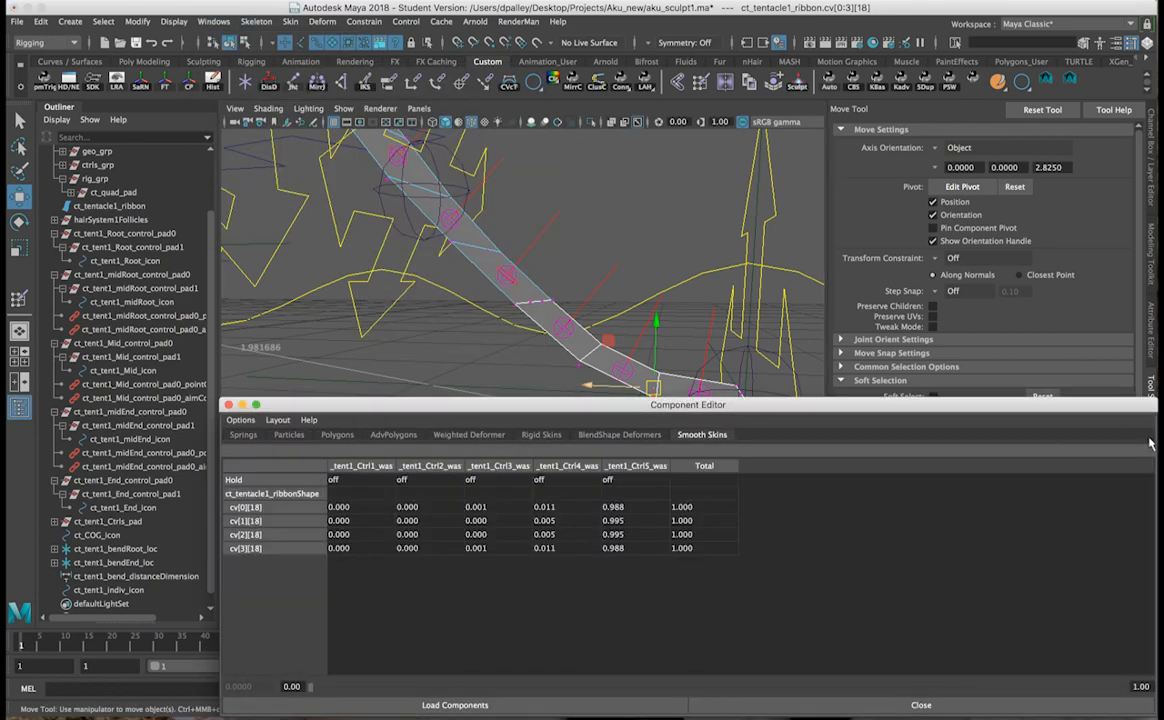
left_click_drag(1155, 437, 772, 437)
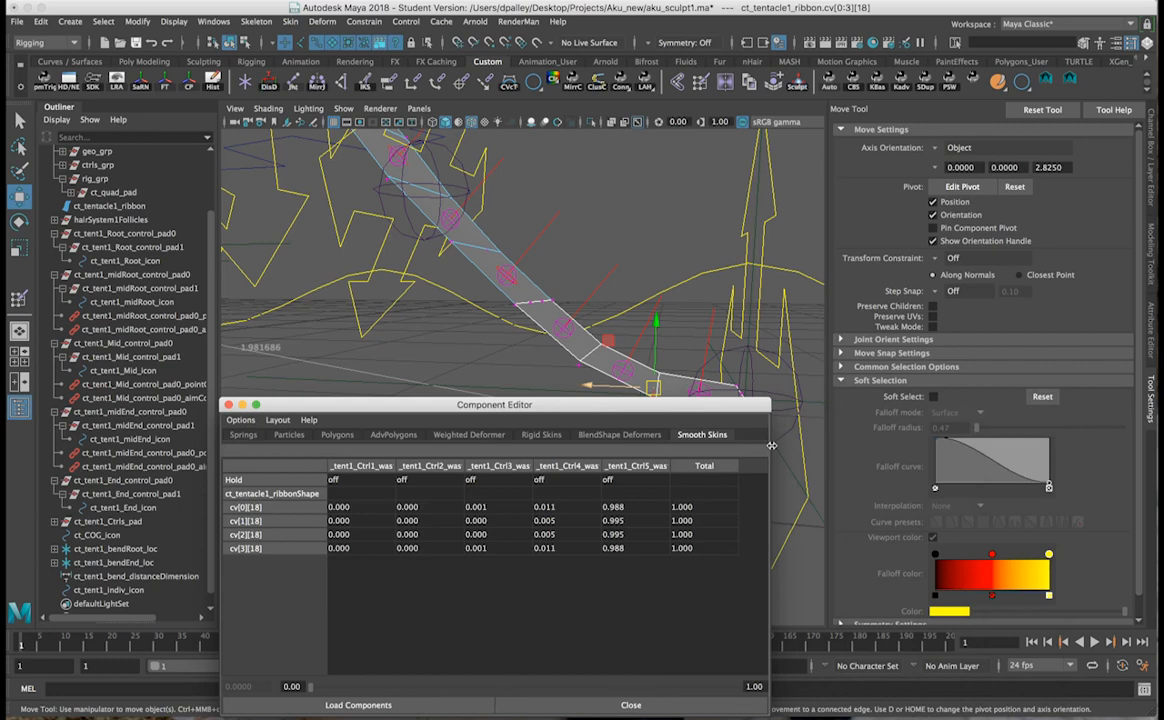
left_click_drag(667, 412, 454, 89)
left_click_drag(580, 453, 547, 420, "alt")
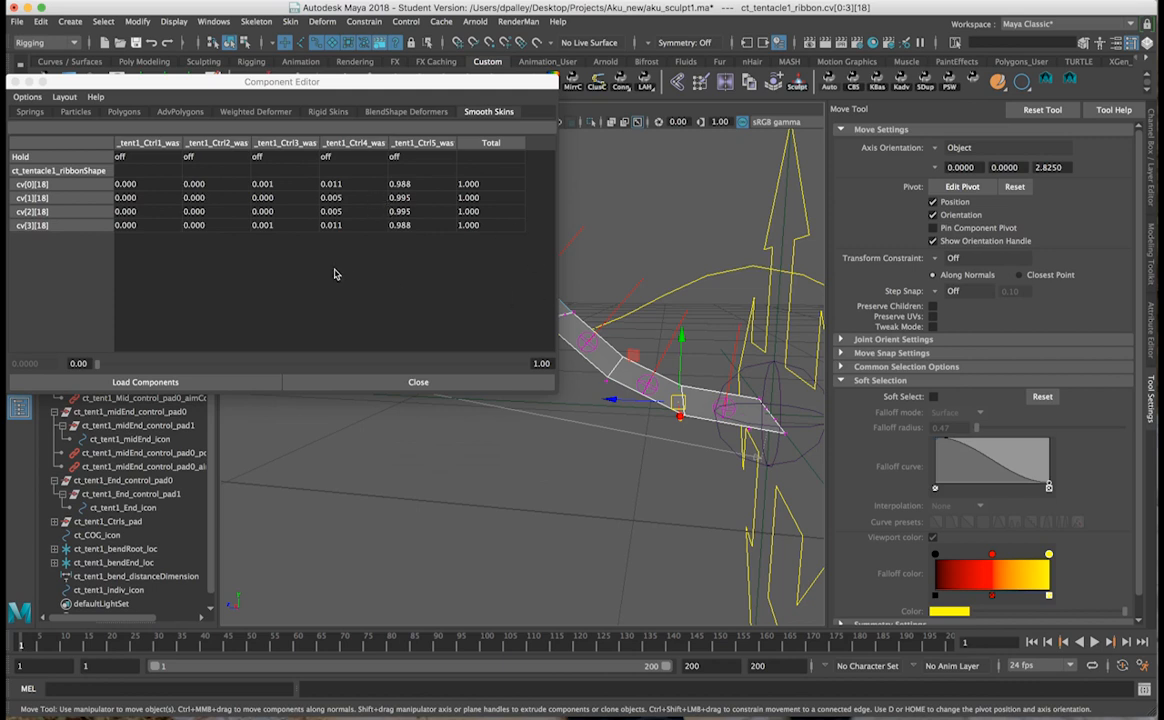
Set the Ctrl1, Ctrl2 and Ctrl3 skin weights to 0 for all four vertices cv[0:3][18].
left_click_drag(130, 183, 285, 227)
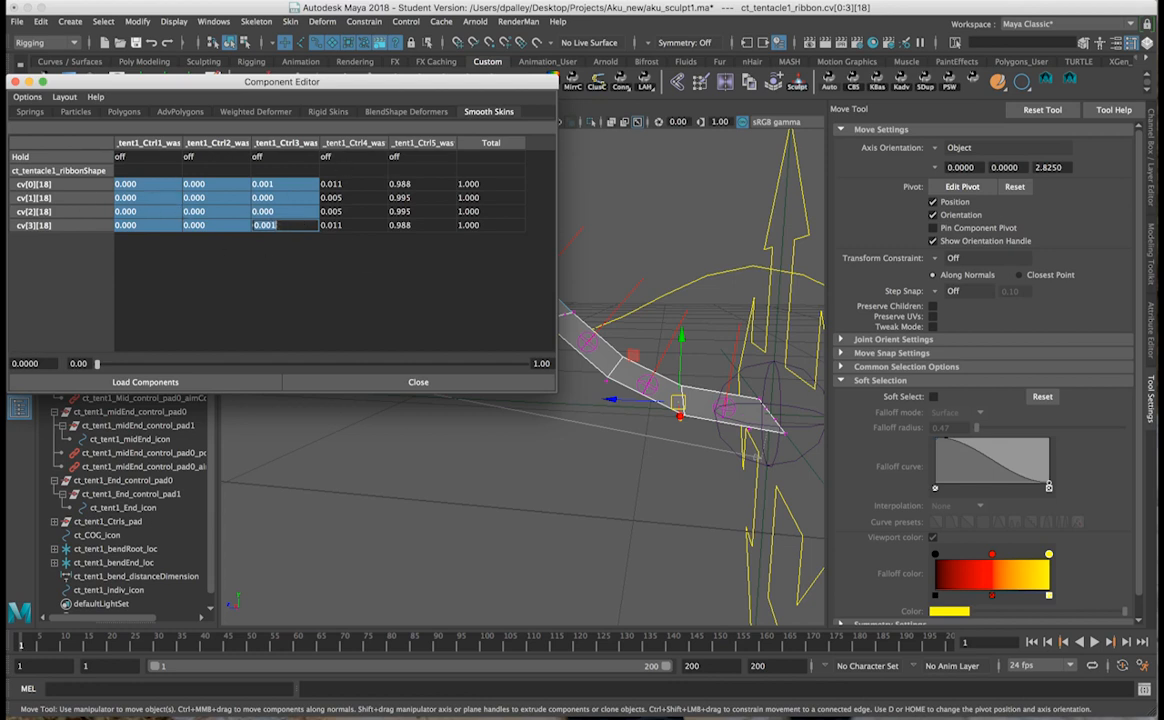
type("0")
key("Return")
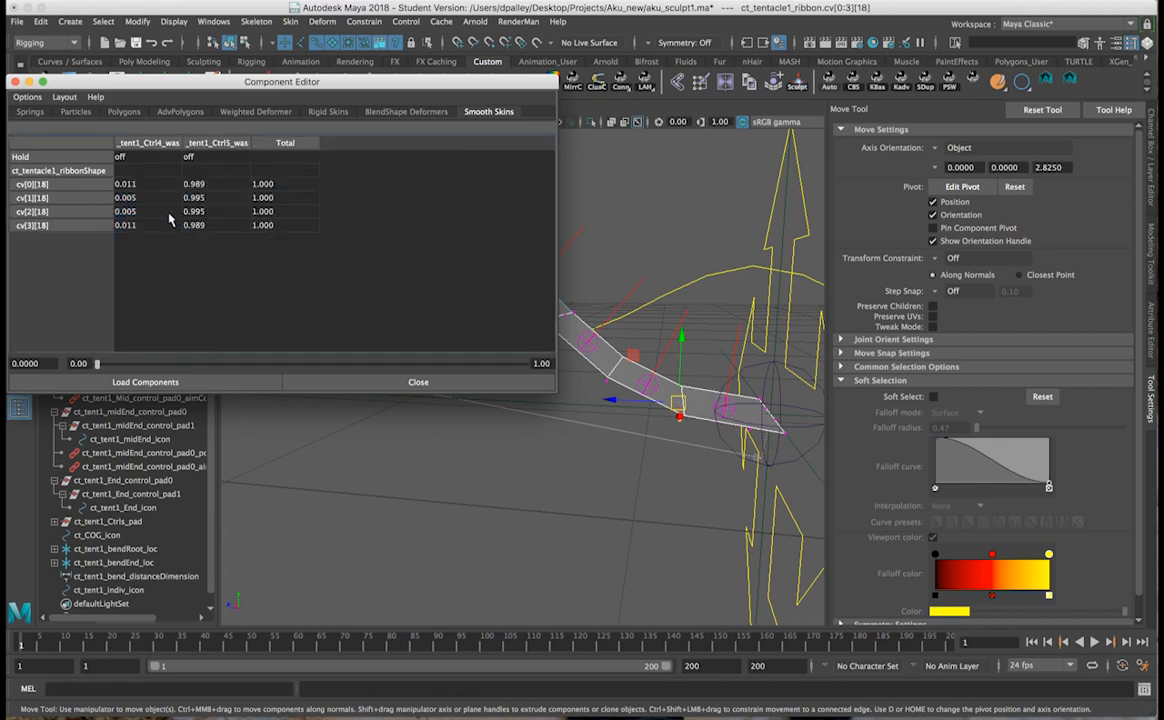
Set the Ctrl4 skin weight to 0.01 for all four vertices cv[0:3][18].
left_click_drag(150, 189, 152, 226)
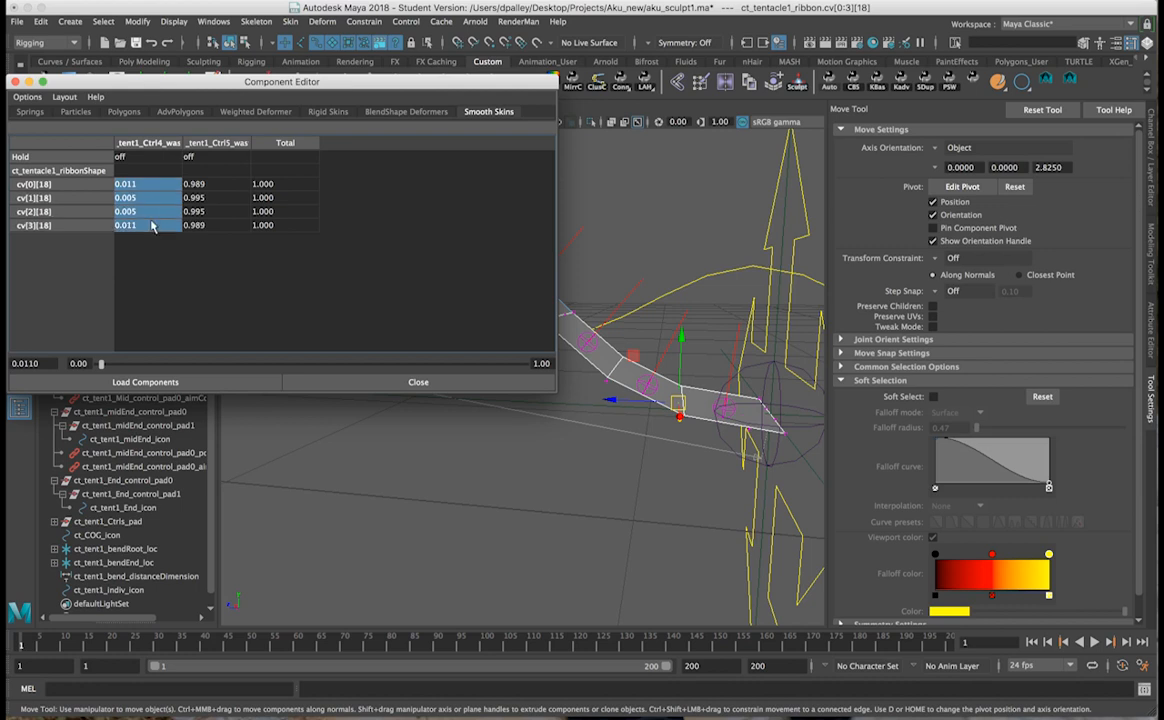
double_click(153, 226)
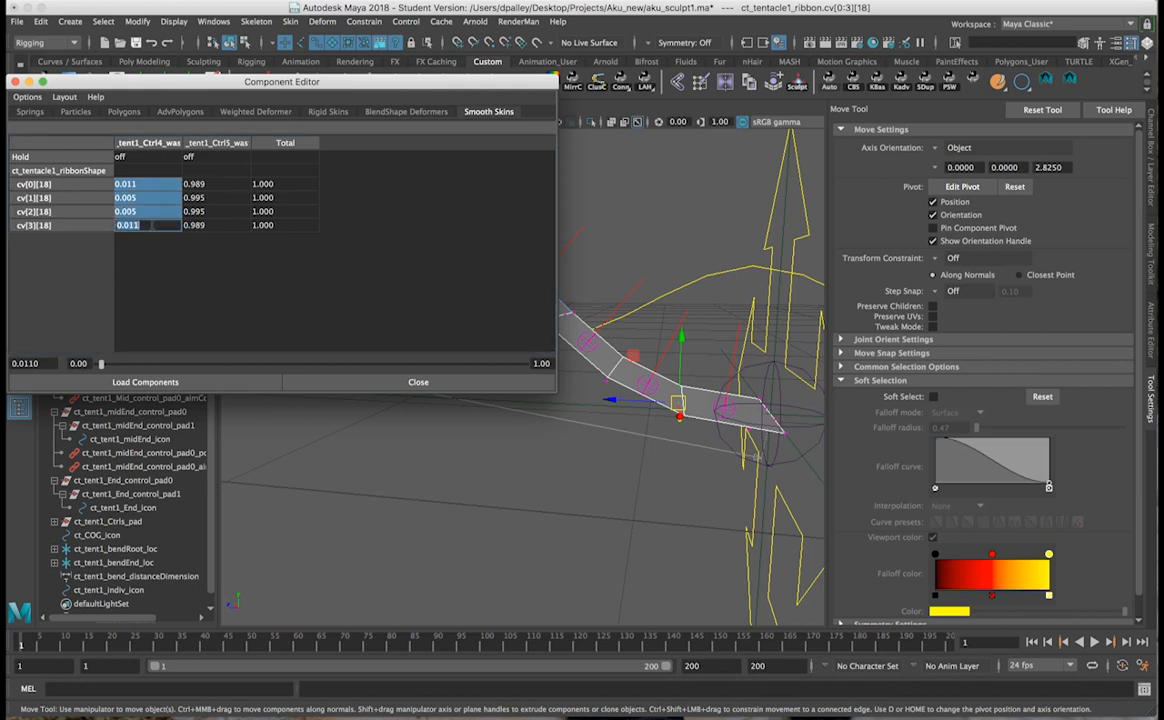
type(".01")
key("Return")
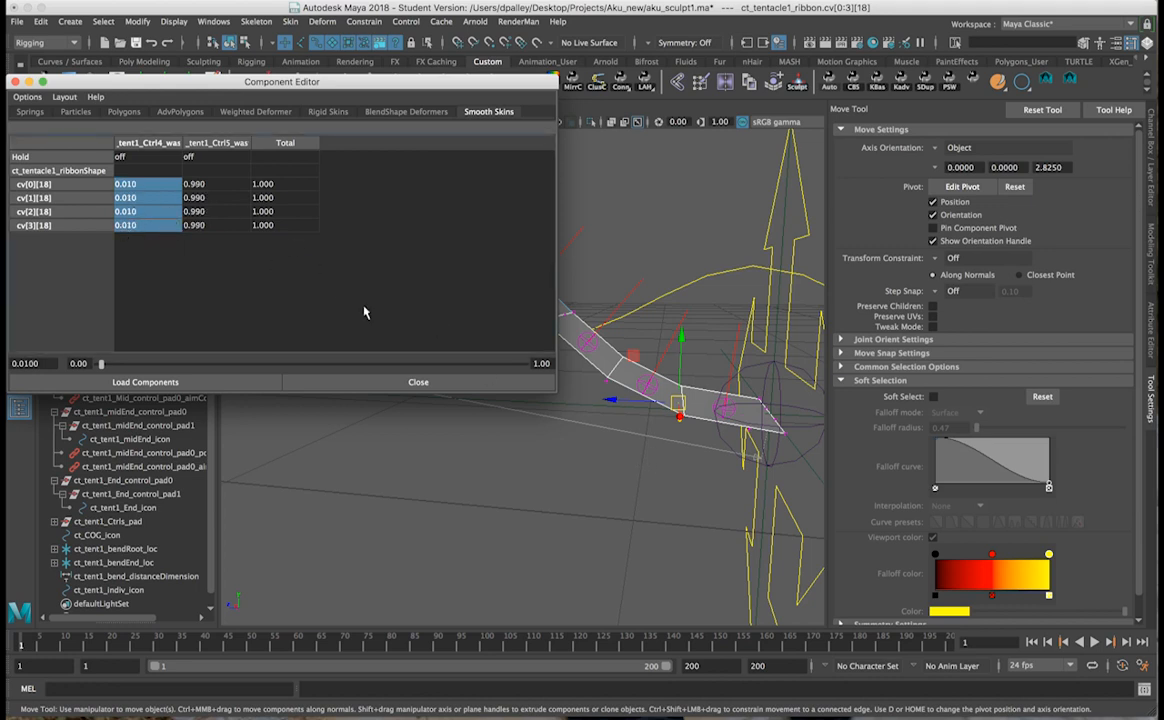
Select the ribbon's vertex row cv[0:3][17] and set its Ctrl1, Ctrl2 and Ctrl3 skin weights to 0.
left_click_drag(541, 343, 658, 361, "alt")
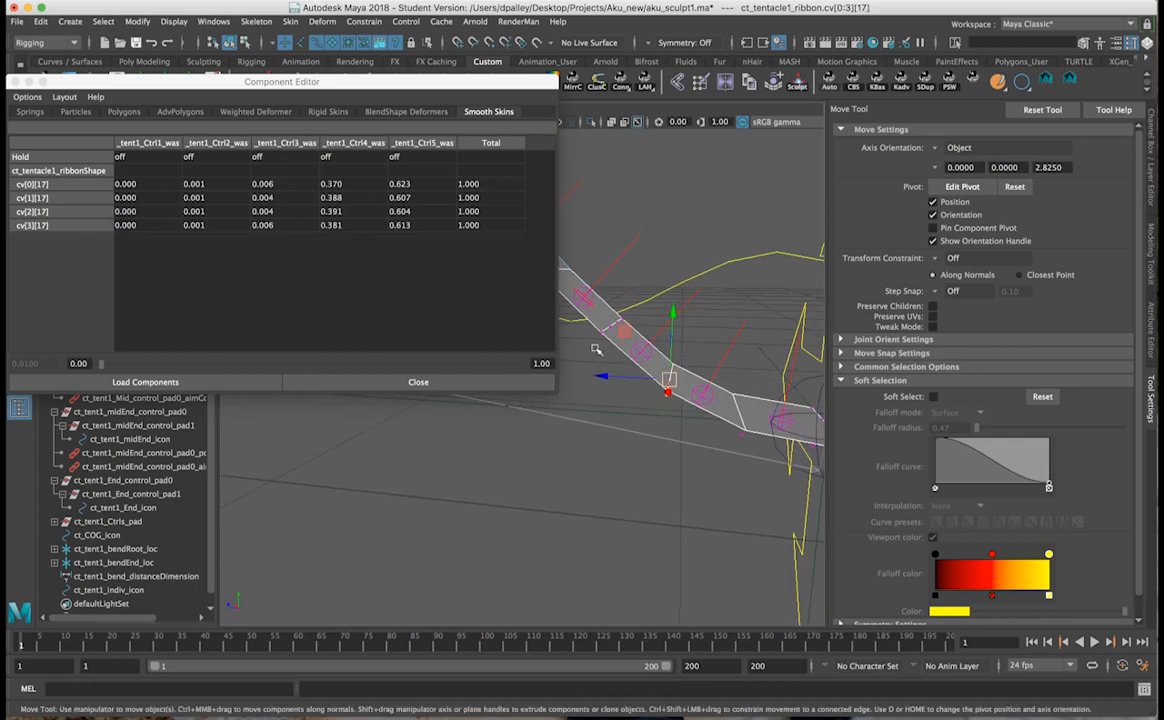
left_click_drag(140, 182, 262, 228)
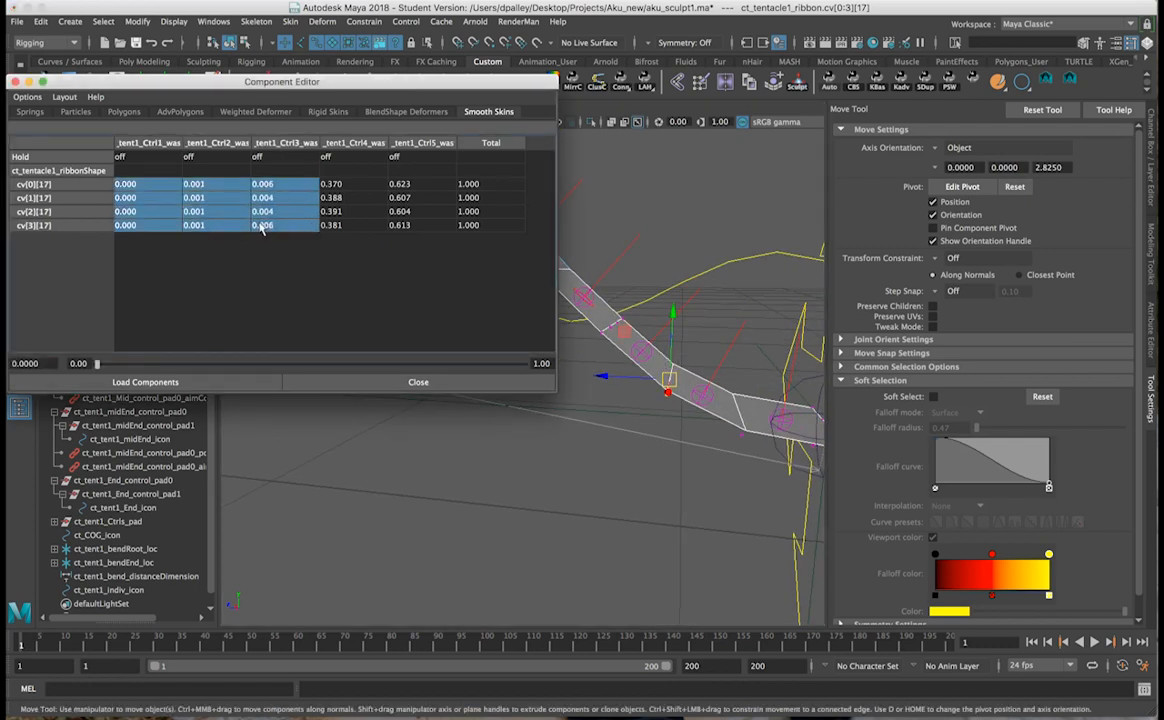
type("0")
key("Return")
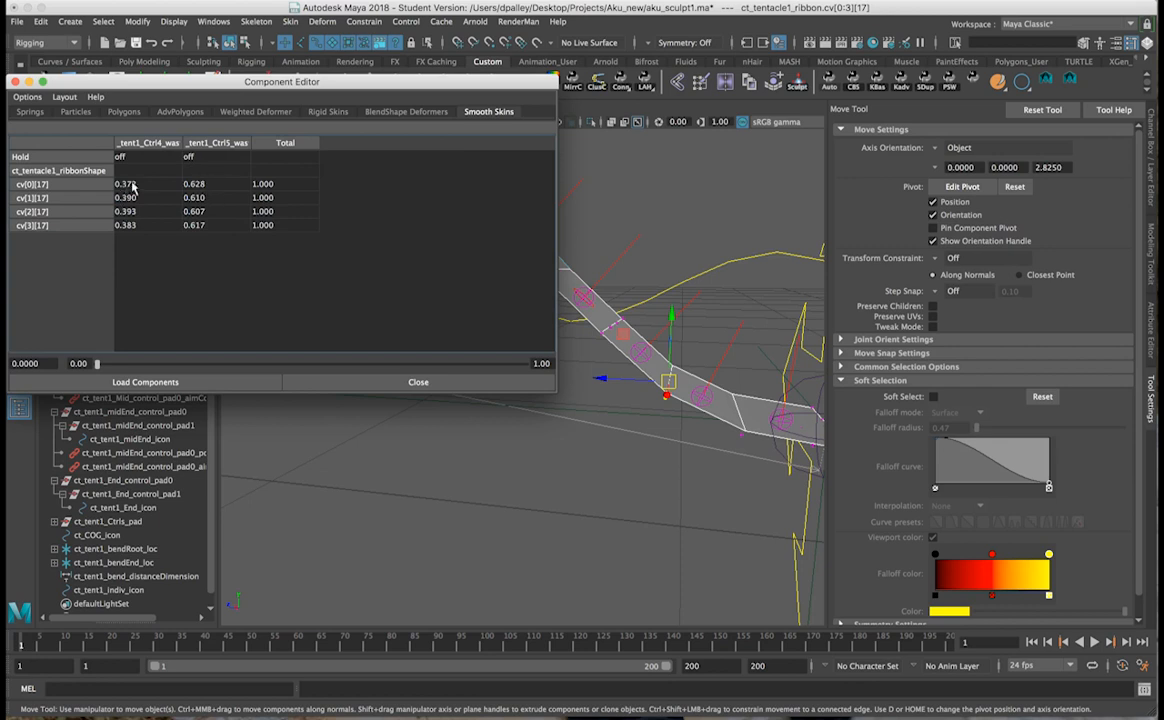
Set the Ctrl4 skin weight to 0.382 for all four vertices cv[0:3][17].
left_click_drag(138, 186, 143, 231)
double_click(143, 227)
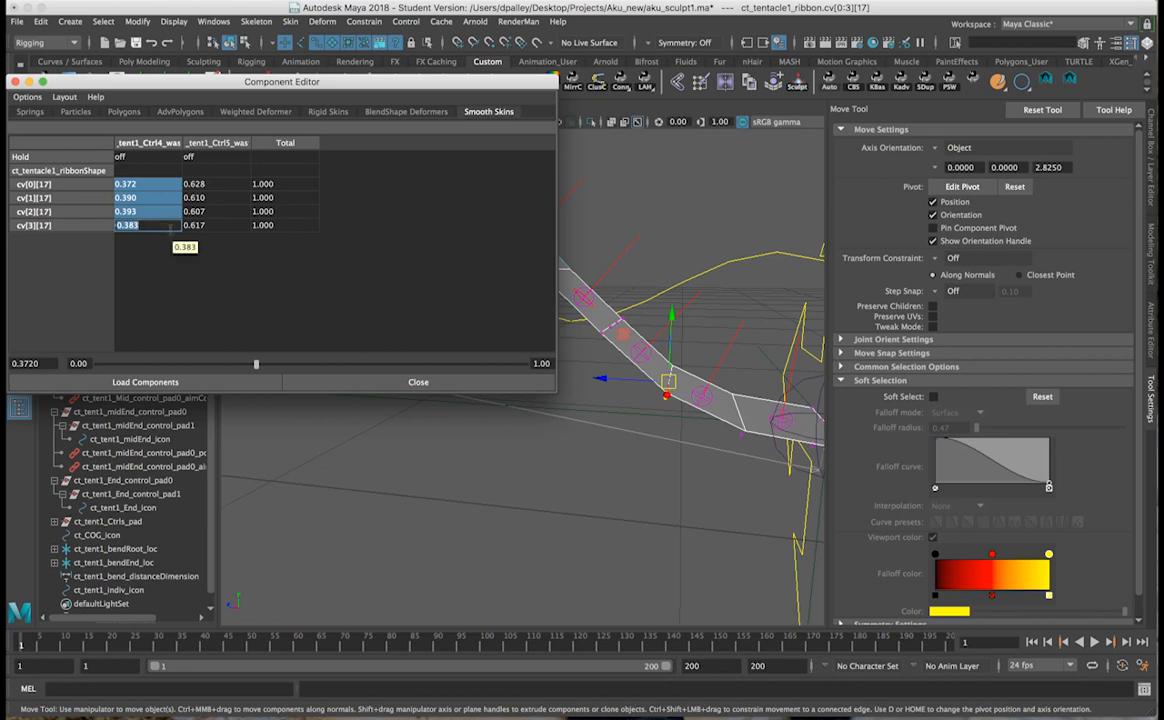
type(".382")
key("Return")
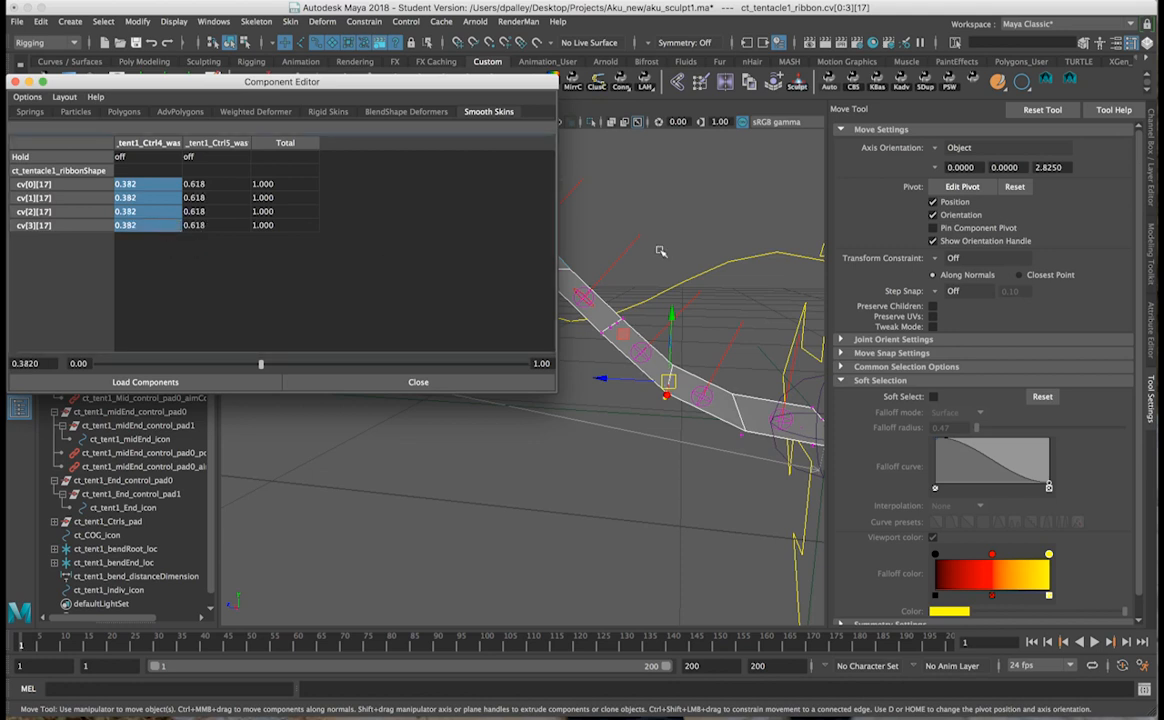
Select vertex row cv[0:3][16], set its Ctrl1 and Ctrl2 skin weights to 0 and its Ctrl3 weights to 0.01.
mouse_move(707, 340)
left_mouse_down("alt")
mouse_move(727, 350)
mouse_move(716, 344)
left_mouse_up("alt")
left_click_drag(631, 337, 688, 299)
left_click_drag(125, 184, 235, 225)
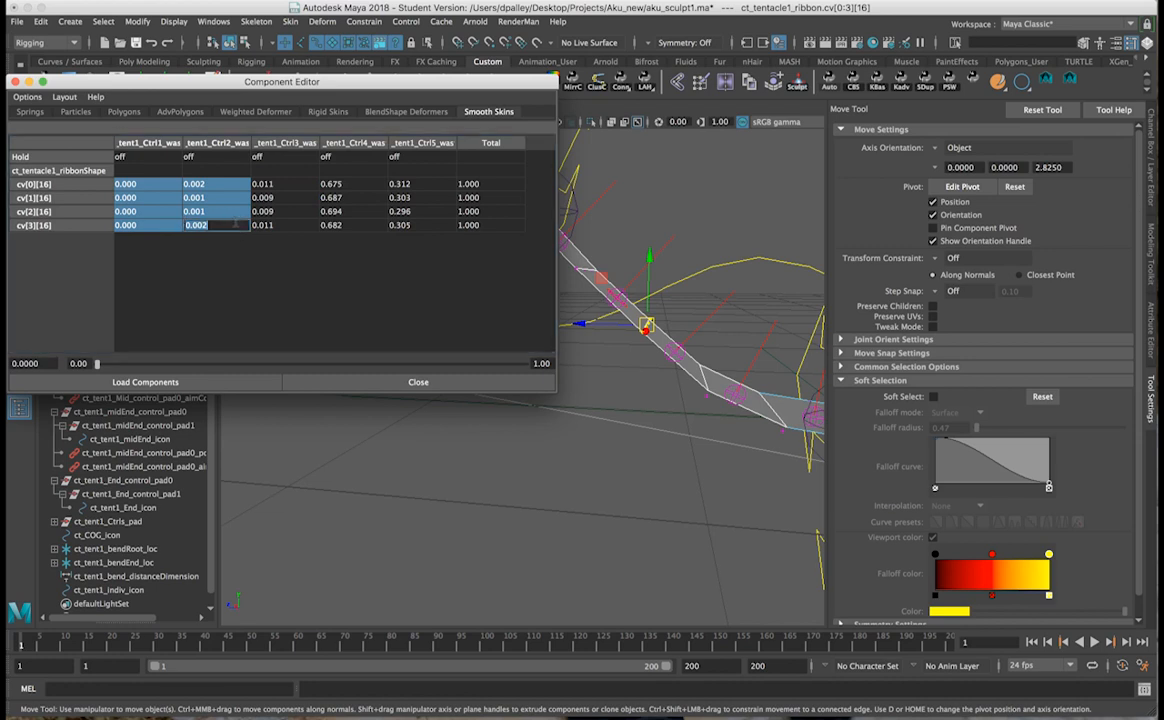
type("0")
key("Return")
left_click_drag(150, 184, 161, 230)
type("0.01")
key("Return")
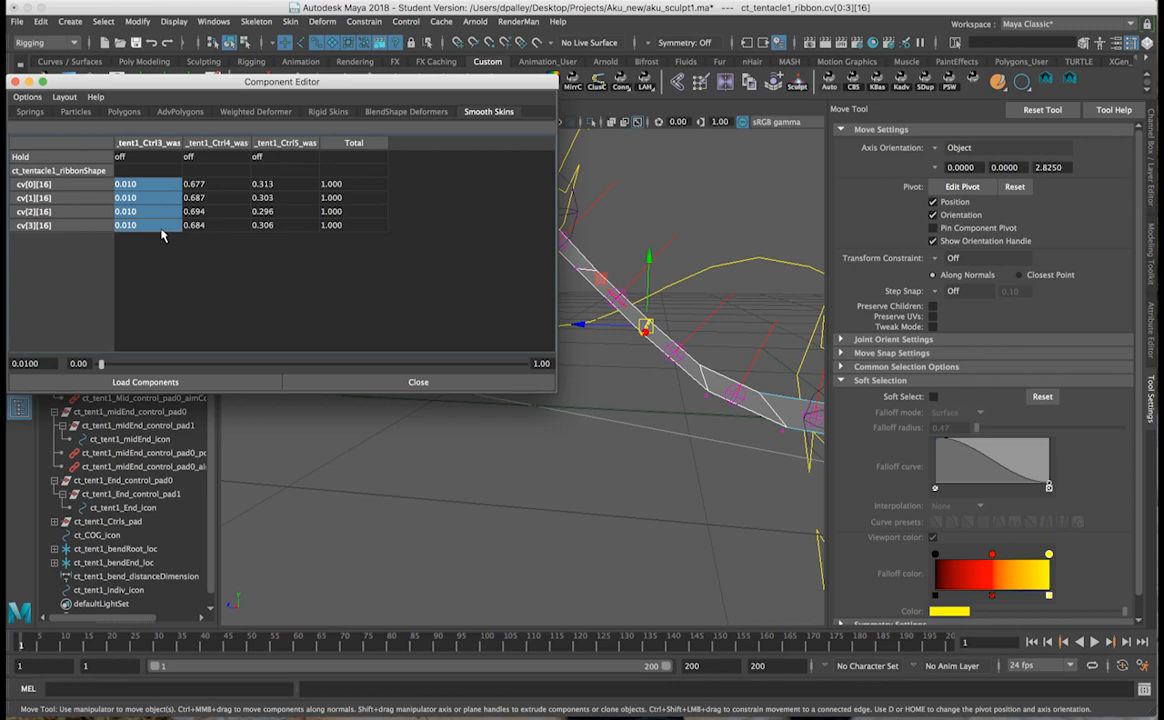
Set the Ctrl5 skin weight to 0.3 for all four vertices cv[0:3][16].
left_click_drag(285, 190, 287, 226)
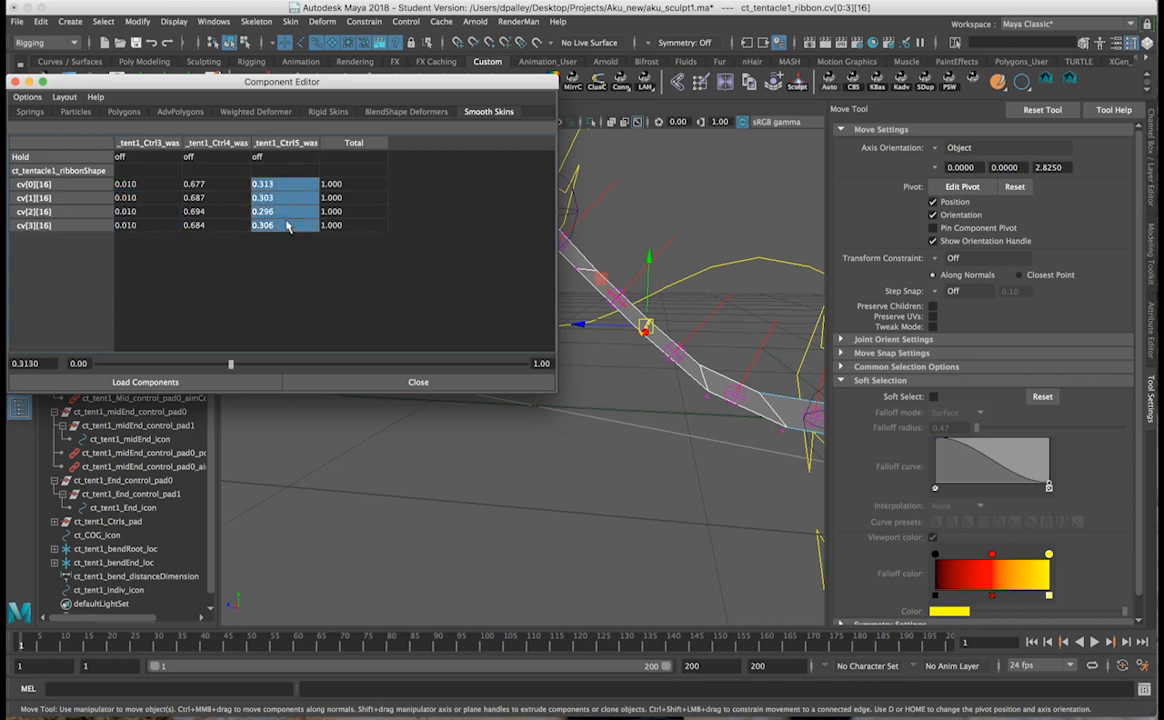
left_click_drag(592, 262, 622, 265, "alt")
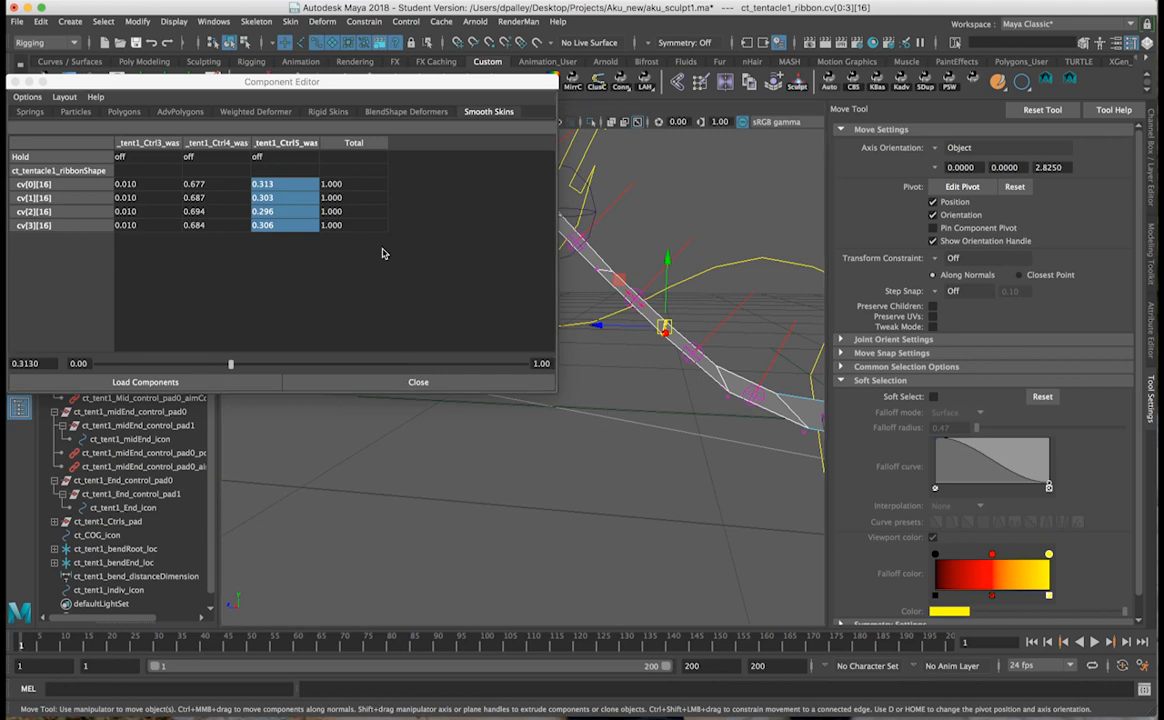
left_click_drag(271, 183, 277, 226)
type("0.3")
key("Return")
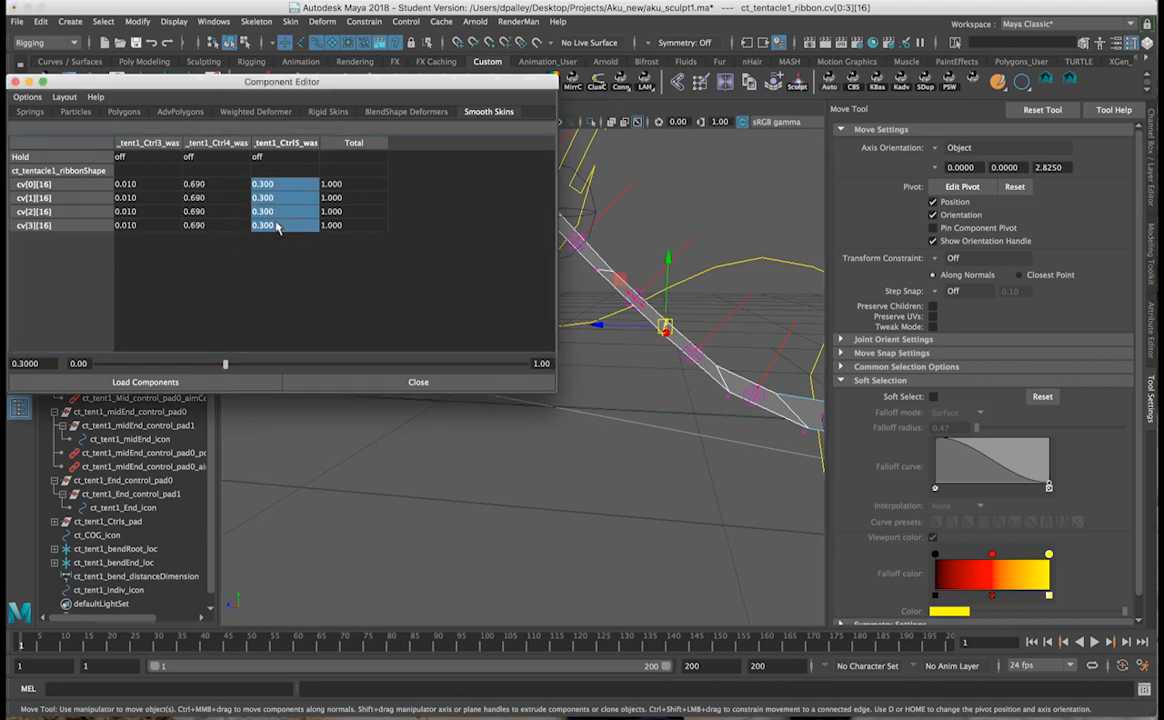
Select vertex row cv[0:3][15] and set its Ctrl1, Ctrl2 and Ctrl3 skin weights to 0.
mouse_move(671, 267)
left_mouse_down("alt")
mouse_move(655, 272)
mouse_move(662, 284)
left_mouse_up("alt")
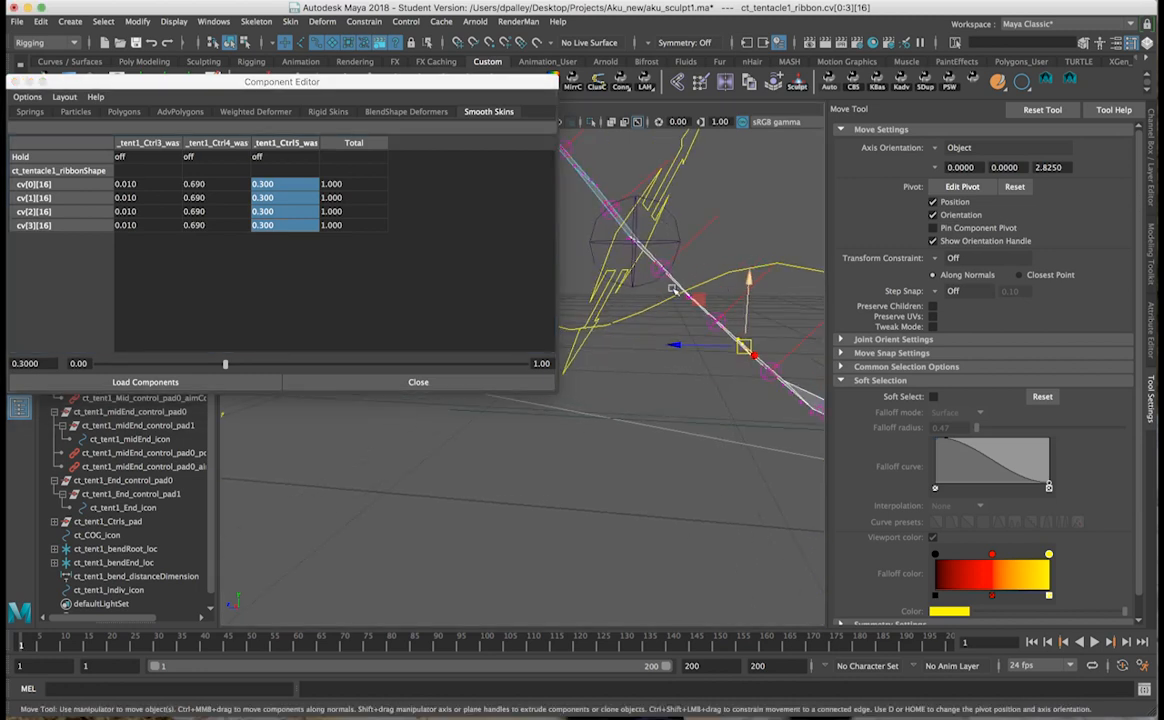
left_click_drag(682, 333, 704, 277, "alt")
left_click_drag(140, 184, 260, 226)
type("0")
key("Return")
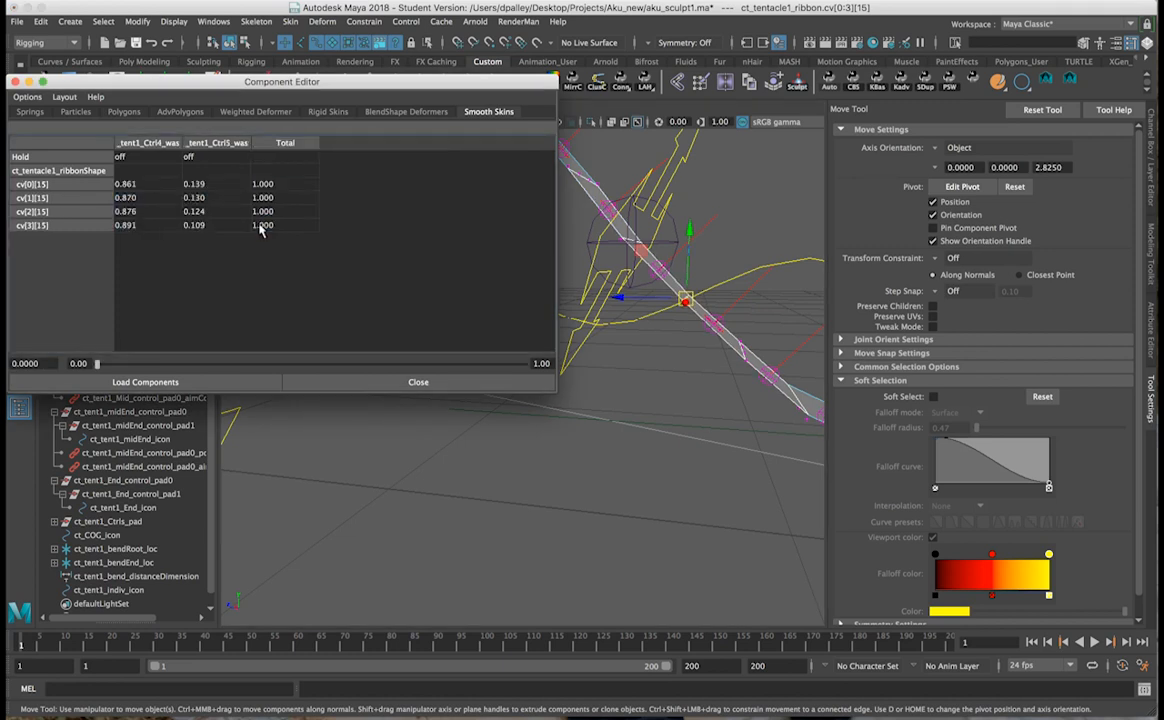
Reselect vertex row cv[0:3][16] and set its Ctrl3 skin weights to 0.
left_click_drag(696, 325, 666, 323, "alt")
left_click_drag(718, 385, 710, 319)
left_click_drag(156, 185, 158, 226)
type("0")
key("Return")
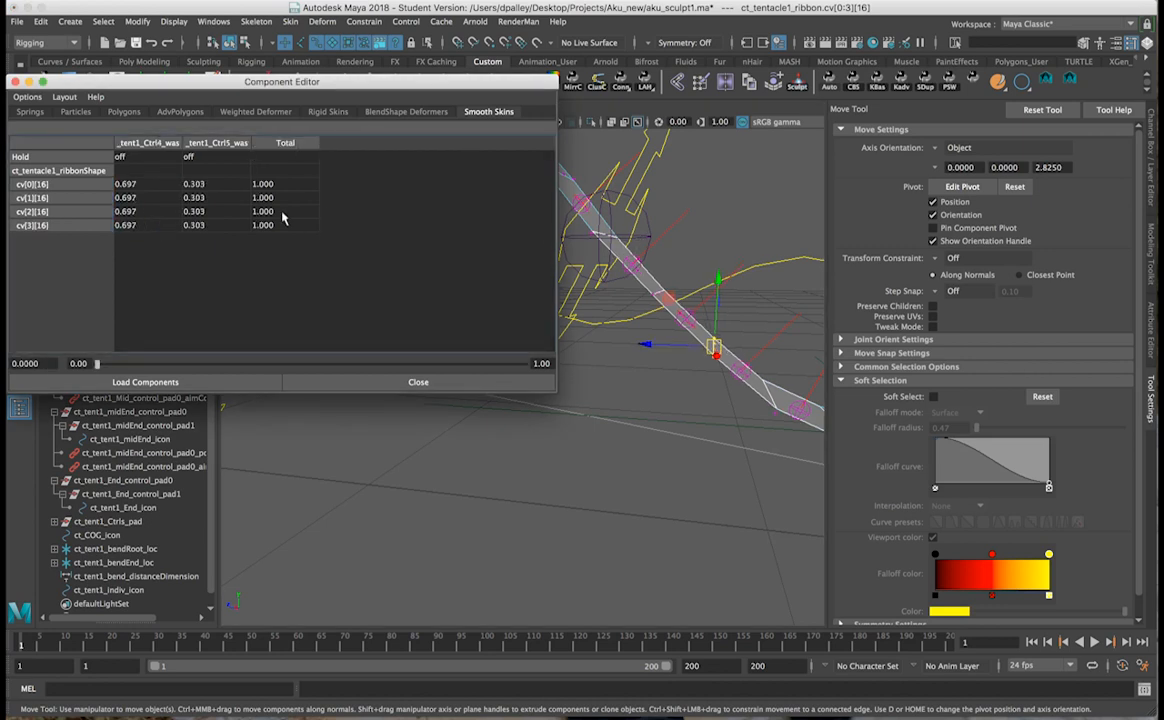
Return to vertex row cv[0:3][15] and set its Ctrl5 skin weights to 0.13.
left_click_drag(619, 314, 628, 277)
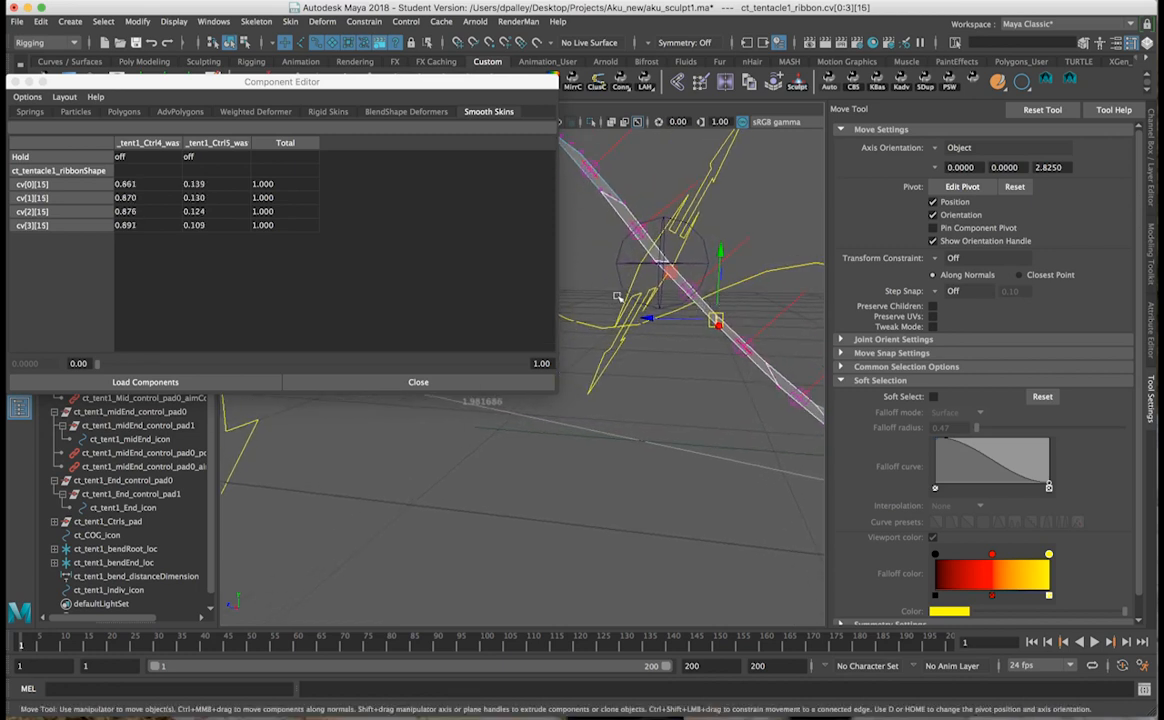
left_click_drag(196, 187, 199, 229)
double_click(198, 229)
key("BackSpace")
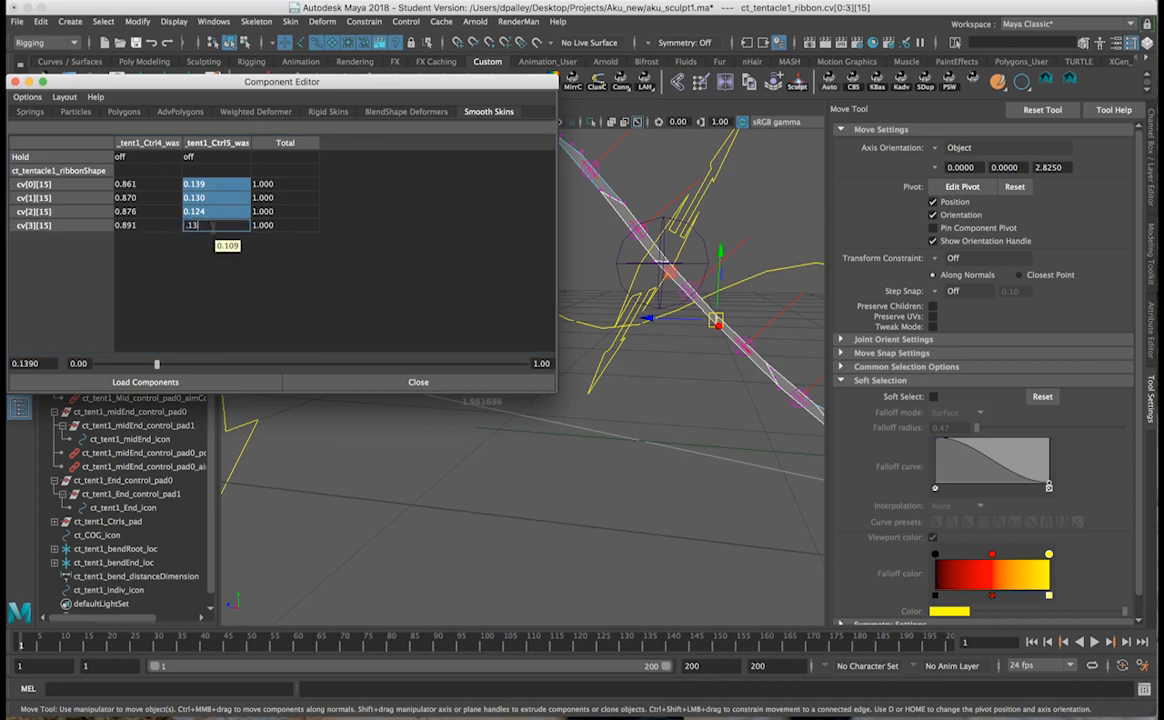
type(".13")
key("Return")
Select vertex row cv[0:3][14] and set its Ctrl4 skin weights to 1.
mouse_move(669, 305)
left_mouse_down("alt")
mouse_move(592, 283)
mouse_move(616, 303)
mouse_move(666, 290)
left_mouse_up("alt")
left_click_drag(592, 266, 676, 244)
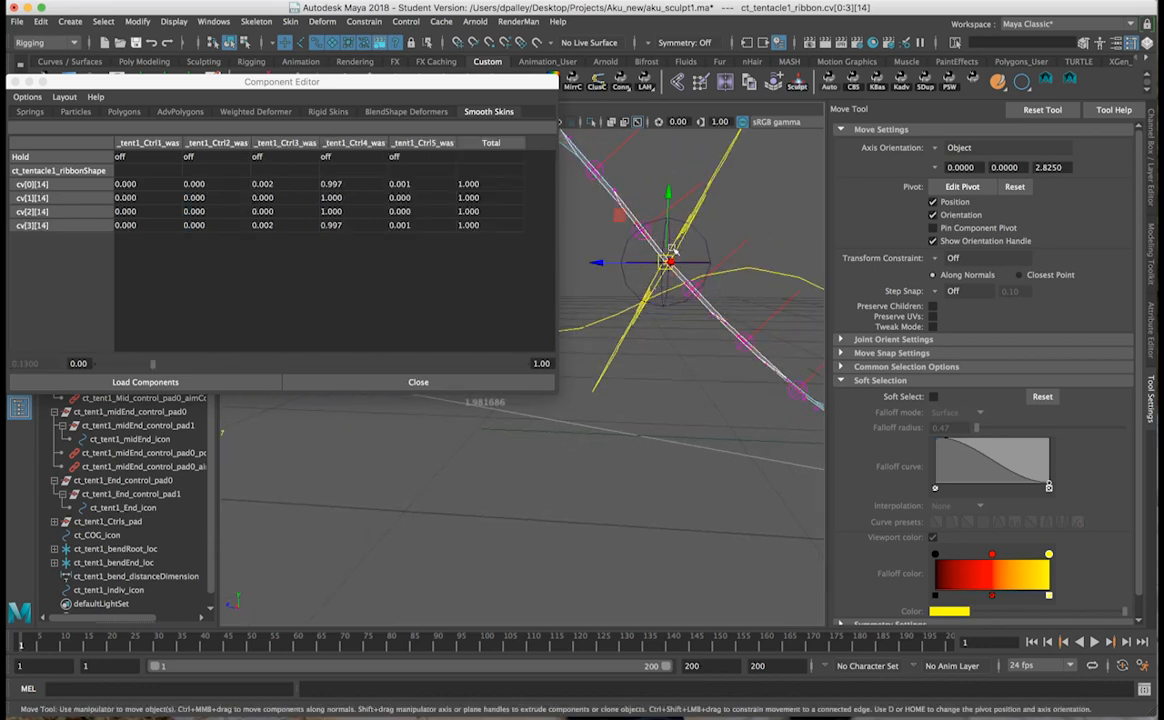
left_click_drag(330, 183, 352, 230)
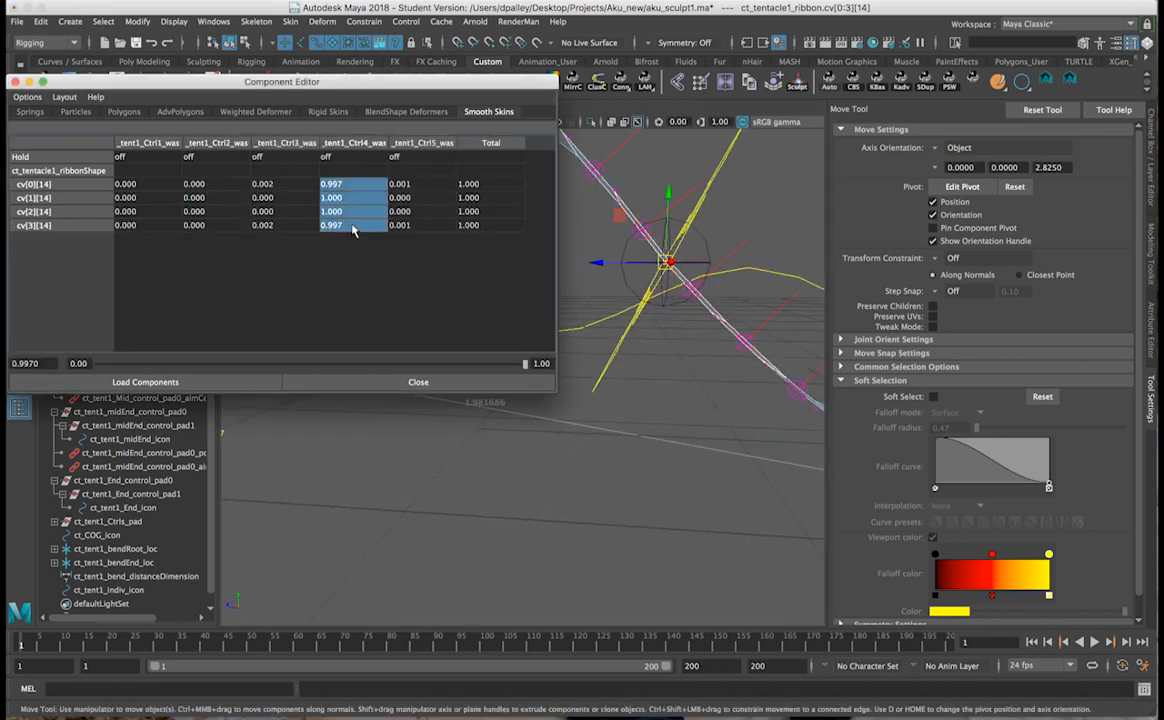
type("1")
key("Return")
Select vertex row cv[0:3][13] and set its Ctrl1, Ctrl2 and Ctrl5 skin weights to 0.
left_click_drag(680, 178, 587, 211, "alt")
left_click_drag(120, 190, 182, 218)
type("000")
key("Return")
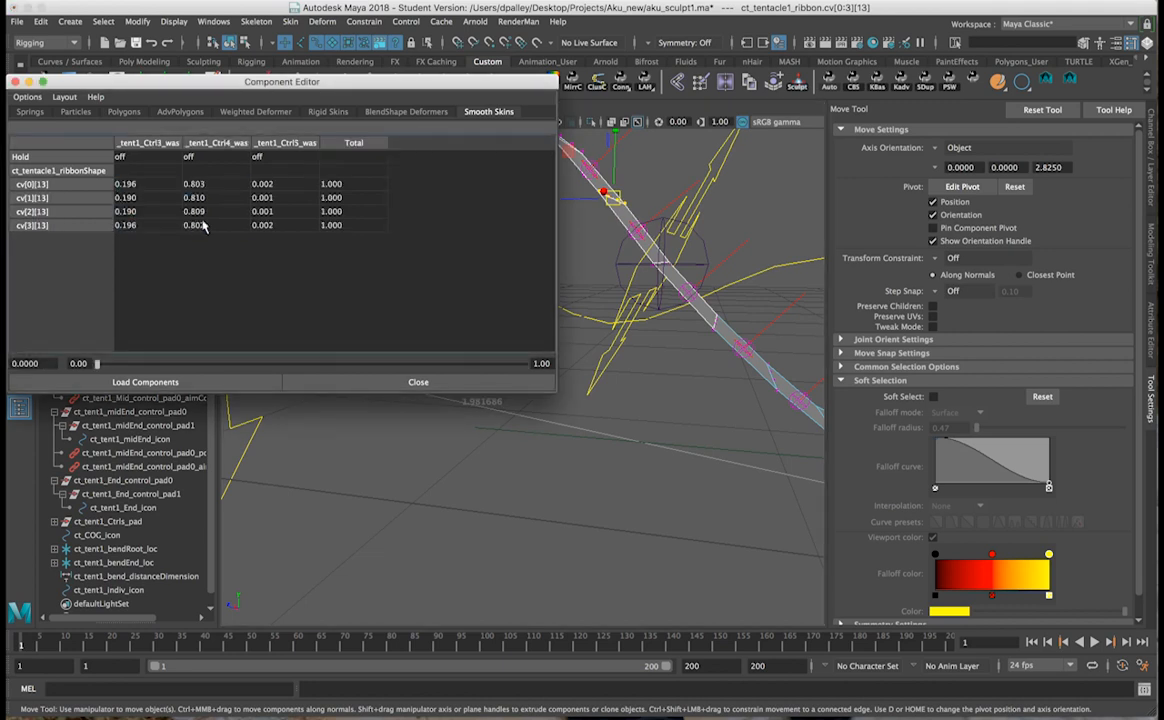
left_click_drag(262, 184, 264, 225)
type("0")
key("Return")
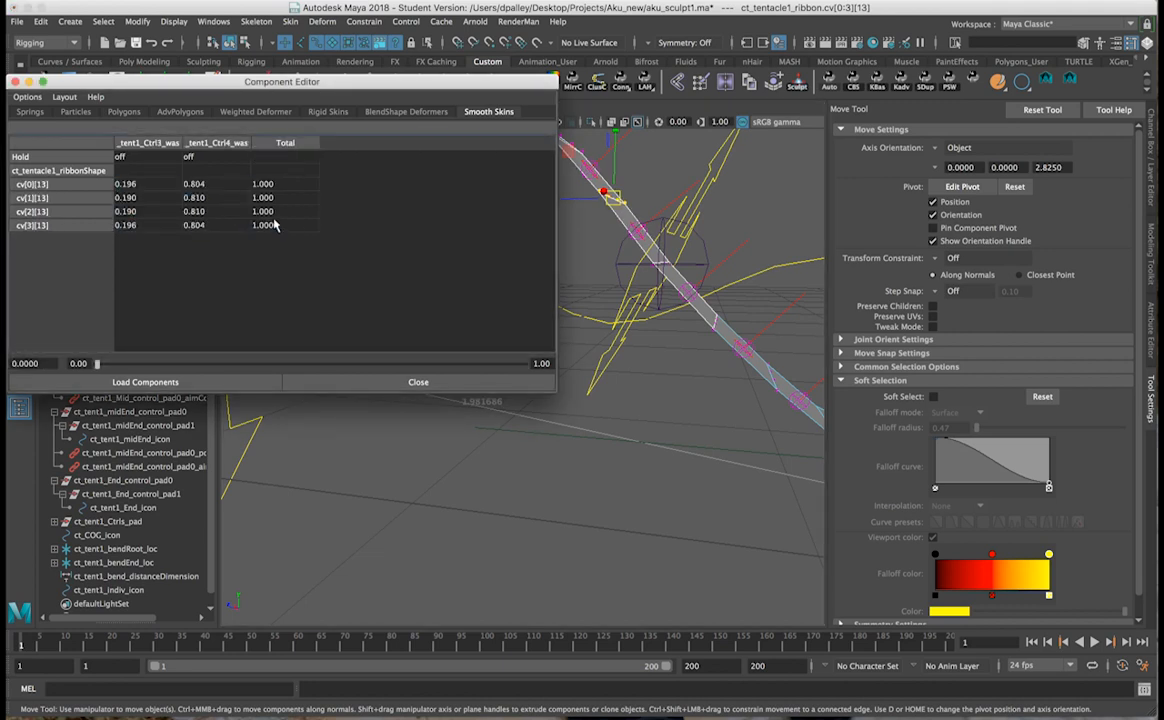
Set the Ctrl3 skin weight to 0.195 for all four vertices cv[0:3][13].
left_click_drag(166, 191, 148, 225)
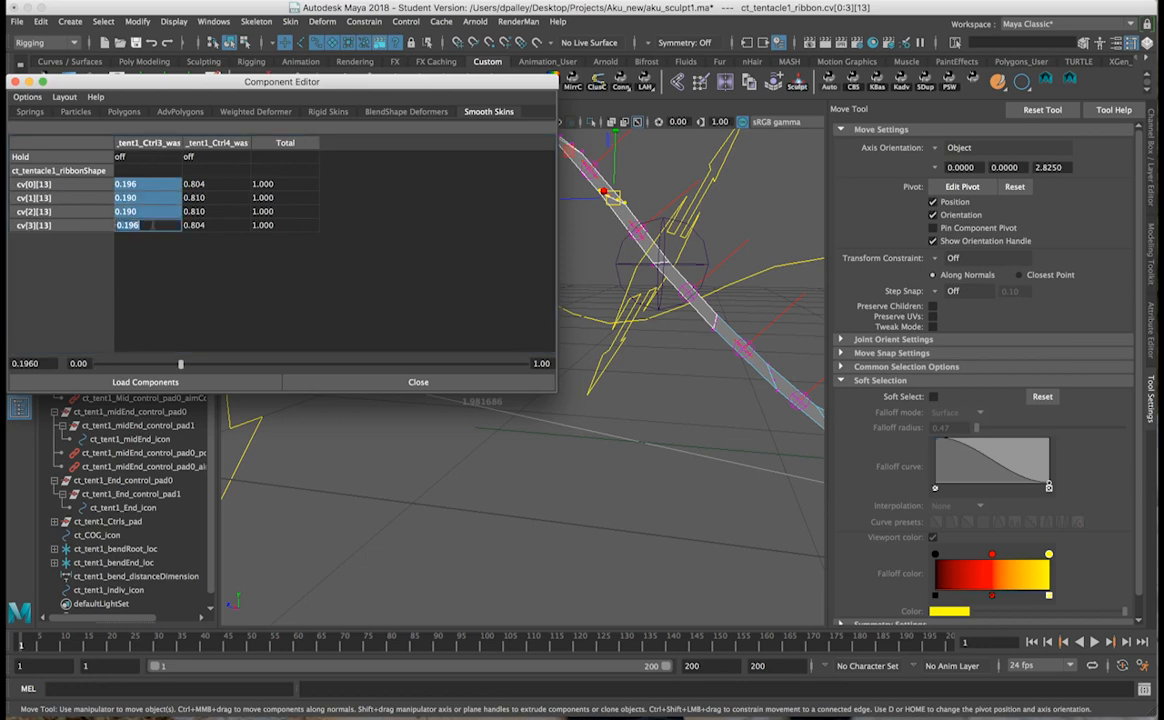
type(".195")
key("Return")
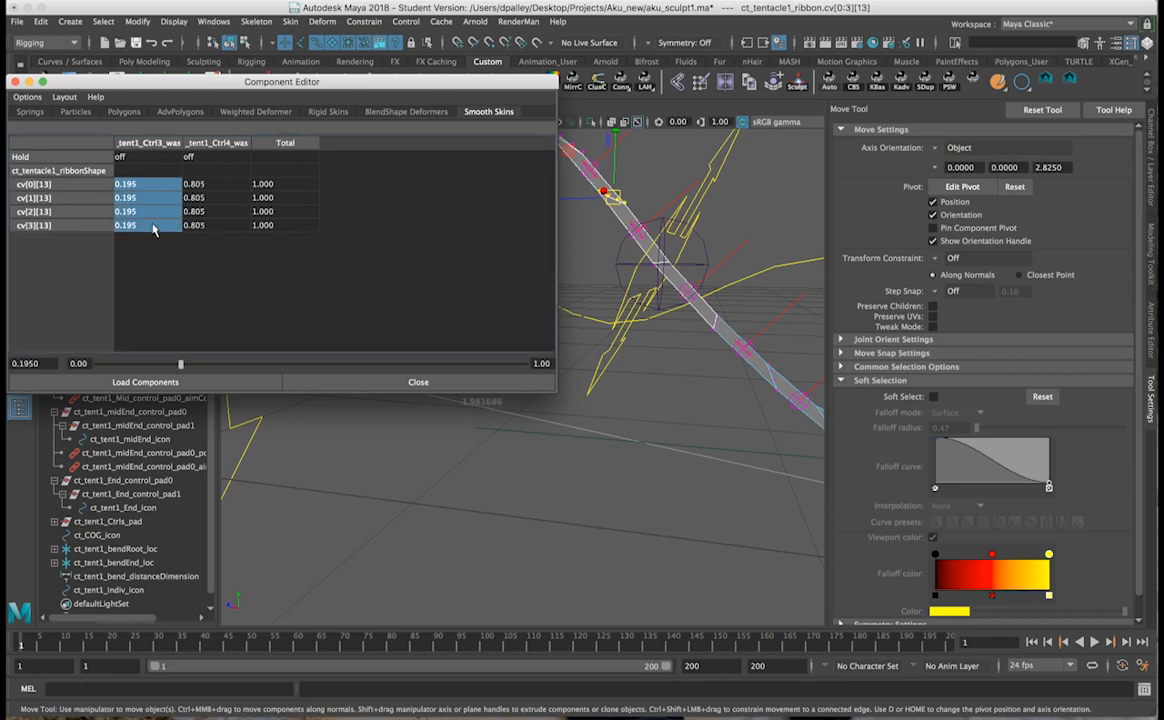
Select vertex row cv[0:3][12] and set its Ctrl1, Ctrl2 and Ctrl5 skin weights to 0.
left_click_drag(676, 287, 618, 298, "alt")
left_click_drag(585, 255, 632, 211)
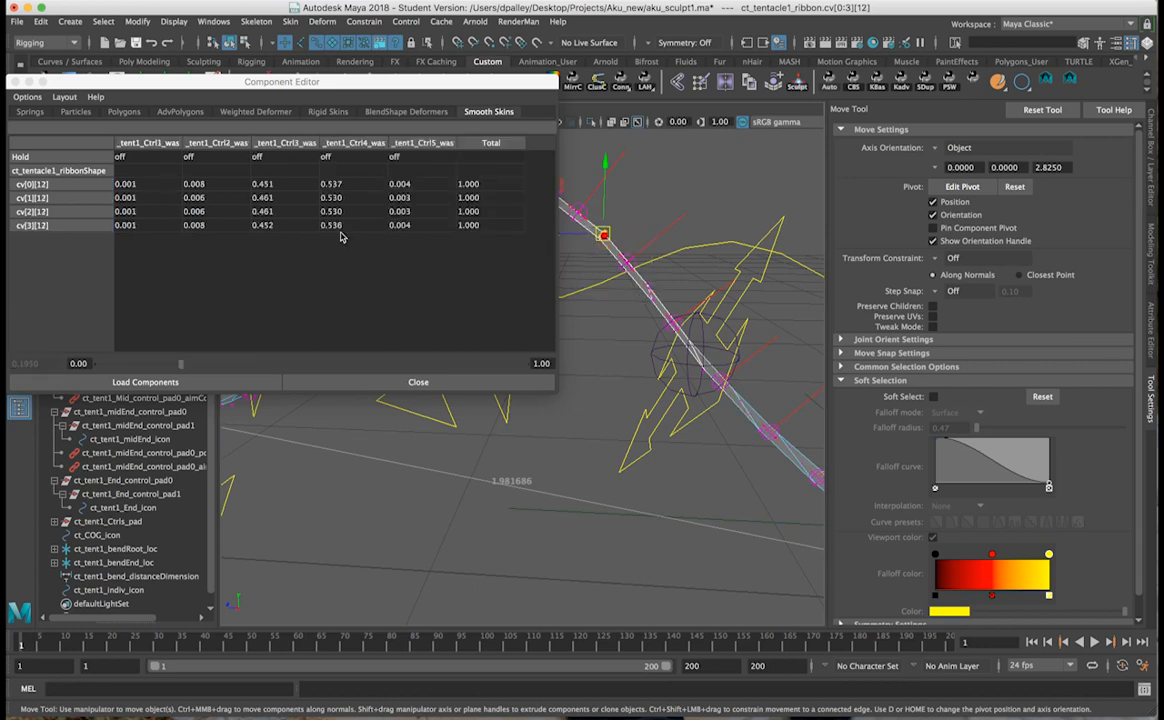
left_click_drag(125, 184, 202, 228)
type("0")
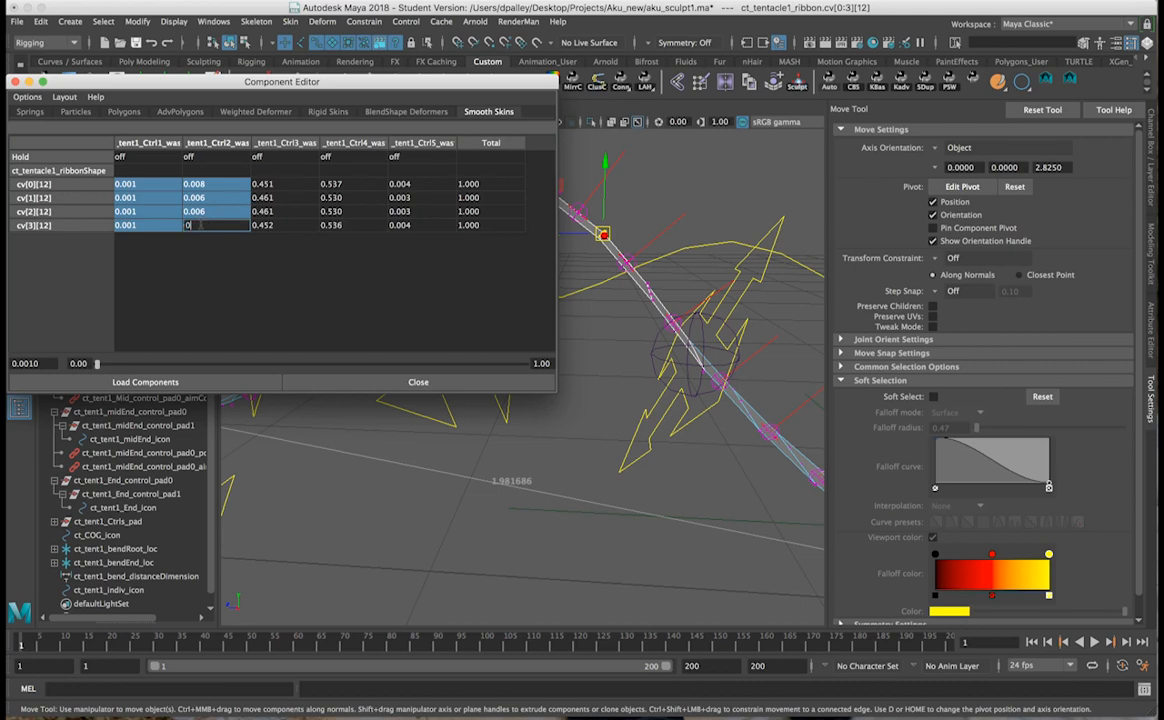
key("Return")
left_click_drag(252, 184, 283, 226)
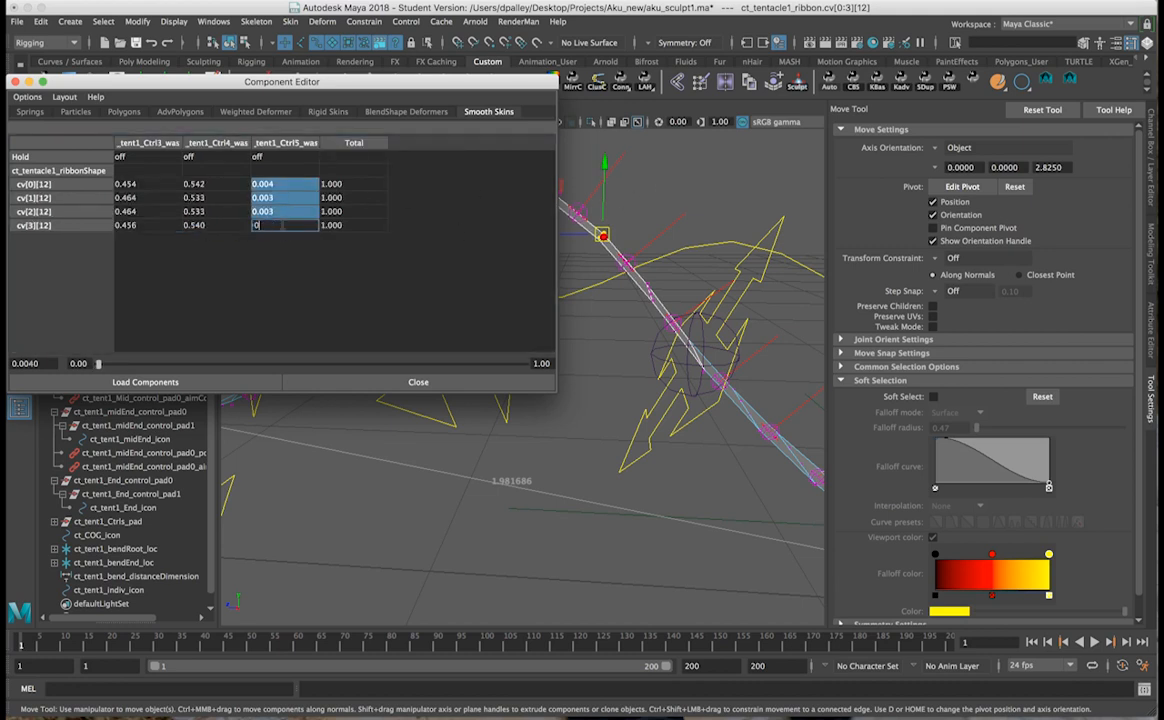
type("0")
key("Return")
Set the Ctrl4 skin weight to 0.537 for all four vertices cv[0:3][12].
left_click_drag(200, 184, 212, 226)
type(".")
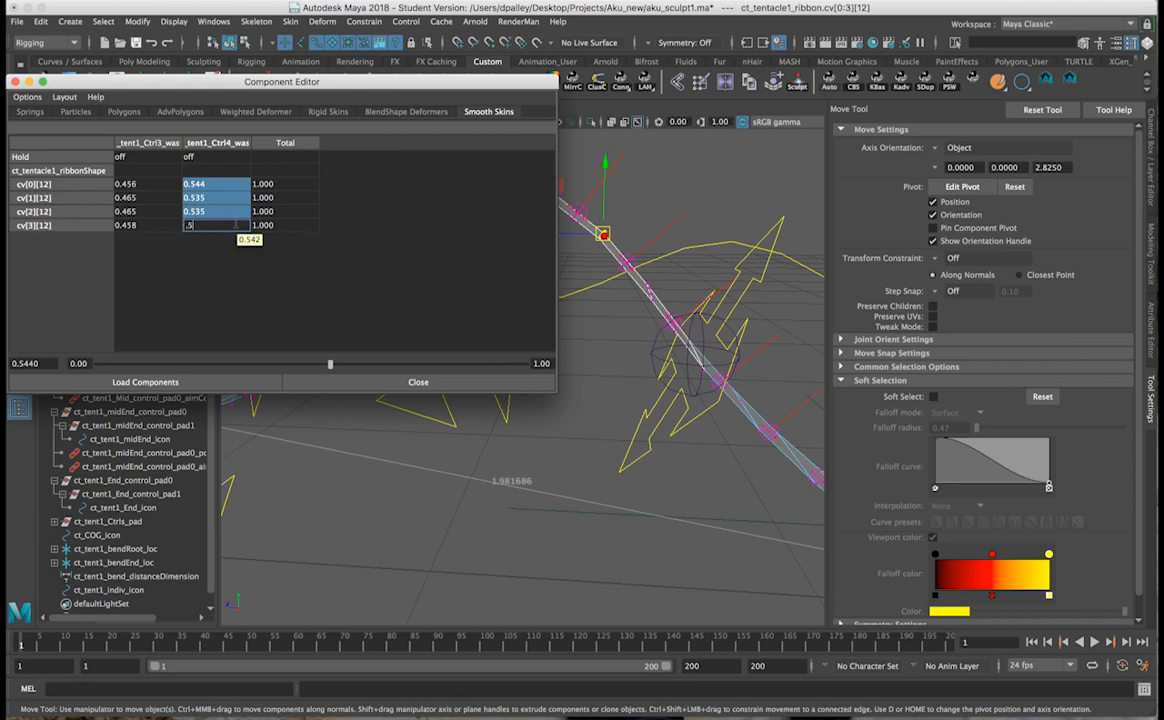
type("537")
key("Return")
Select vertex row cv[0:3][11] and set its Ctrl1, Ctrl2 and Ctrl5 skin weights to 0.
left_click_drag(680, 255, 600, 243, "alt")
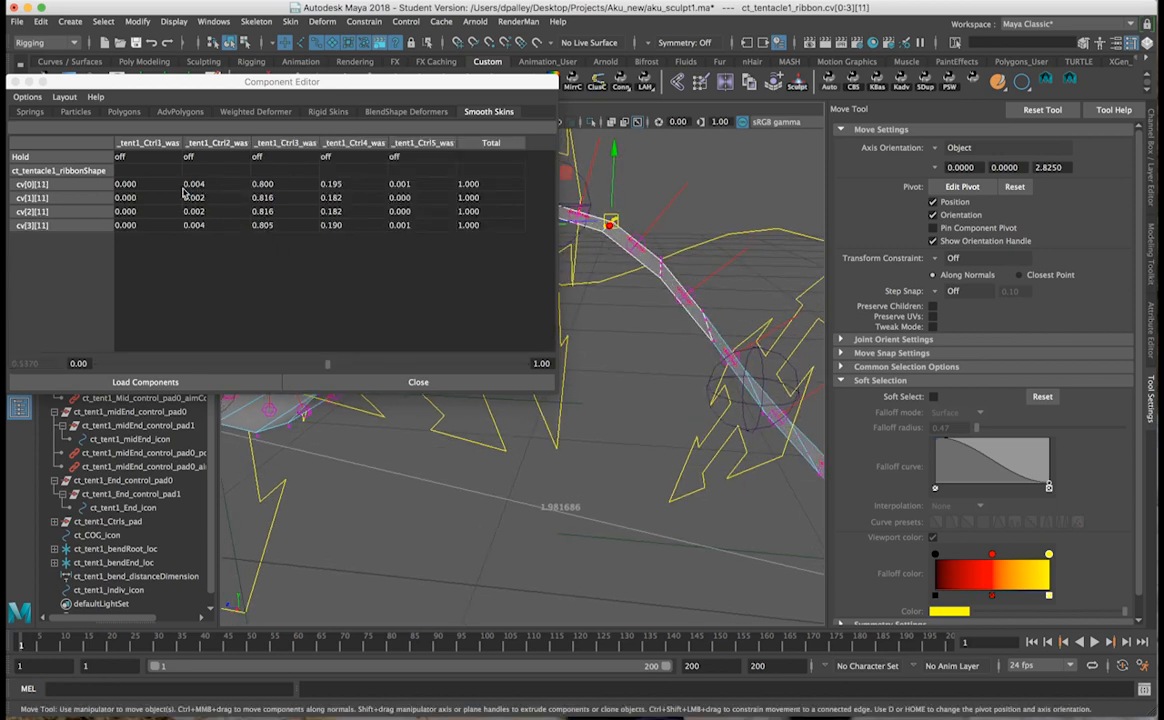
left_click_drag(147, 182, 195, 225)
type("0")
key("Return")
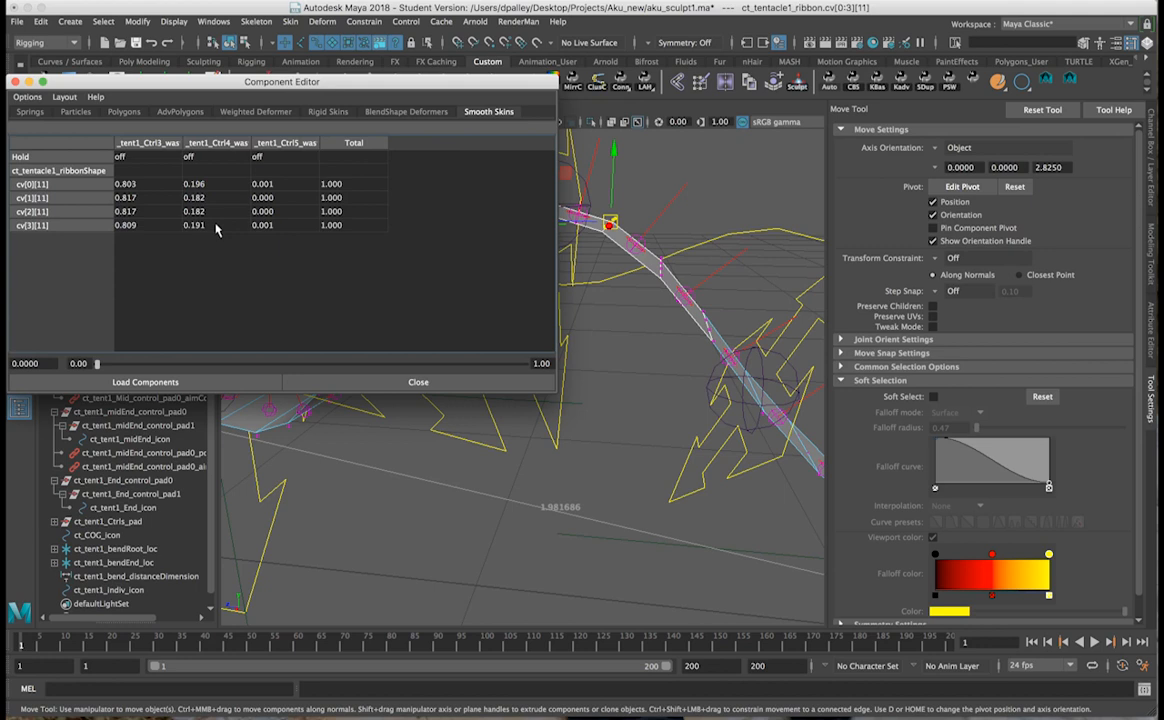
left_click_drag(278, 187, 258, 225)
type("0")
key("Return")
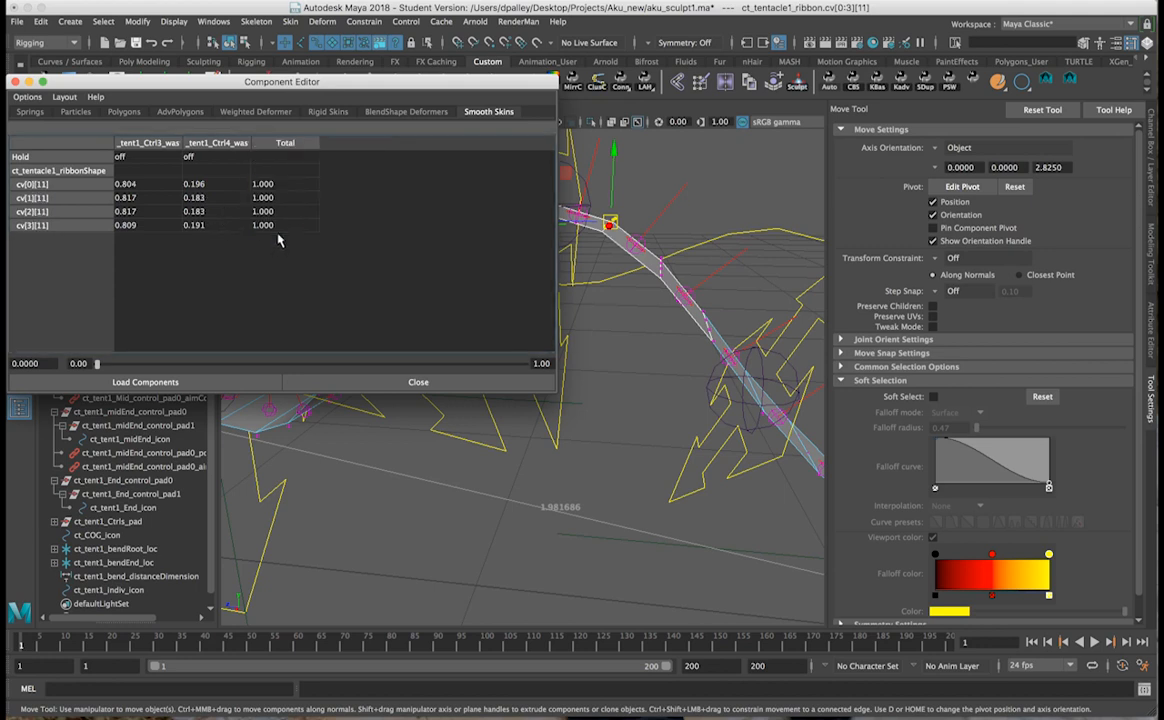
Set the Ctrl4 skin weight to 0.187 for all four vertices cv[0:3][11].
left_click_drag(200, 184, 222, 225)
type(".1")
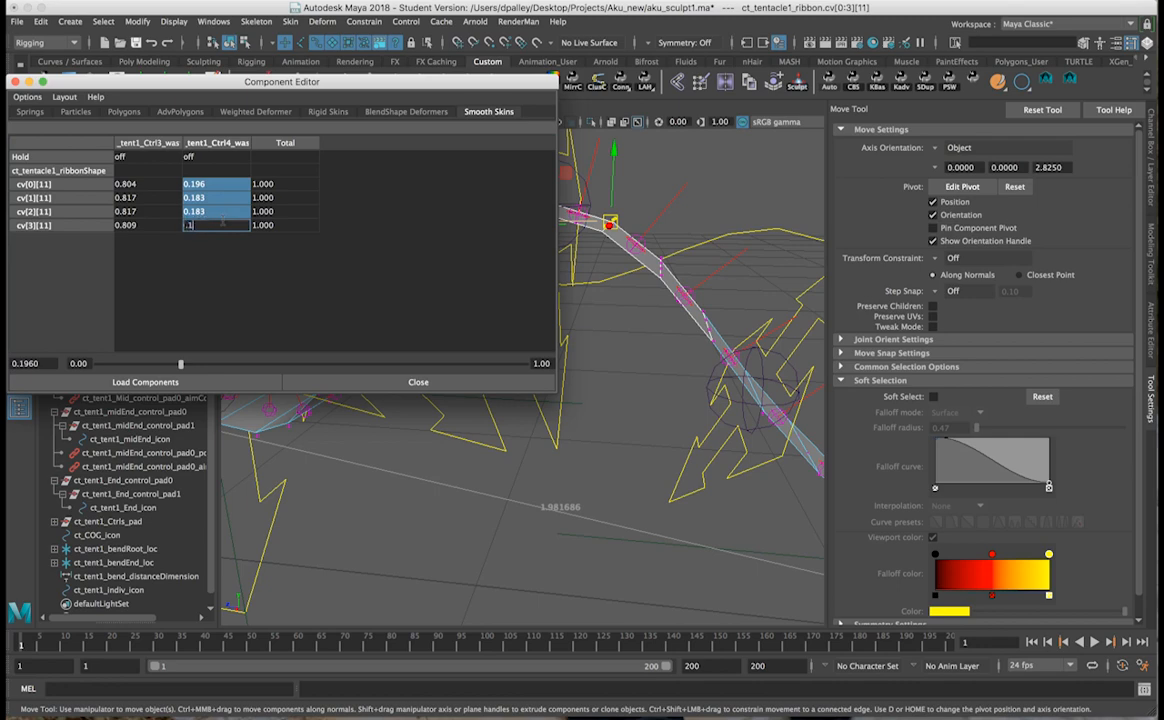
type("87")
key("Return")
Select the next vertex row along the ribbon after cv[0:3][11] and set its Ctrl3 skin weights to 1.
left_click_drag(617, 256, 585, 195, "alt")
left_click_drag(120, 184, 196, 228)
left_click_drag(262, 184, 265, 225)
type("1")
key("Return")
Select vertex row cv[0:3][9] of the ribbon and set its Ctrl1, Ctrl4 and Ctrl5 skin weights to 0.
left_click_drag(727, 374, 633, 221, "alt")
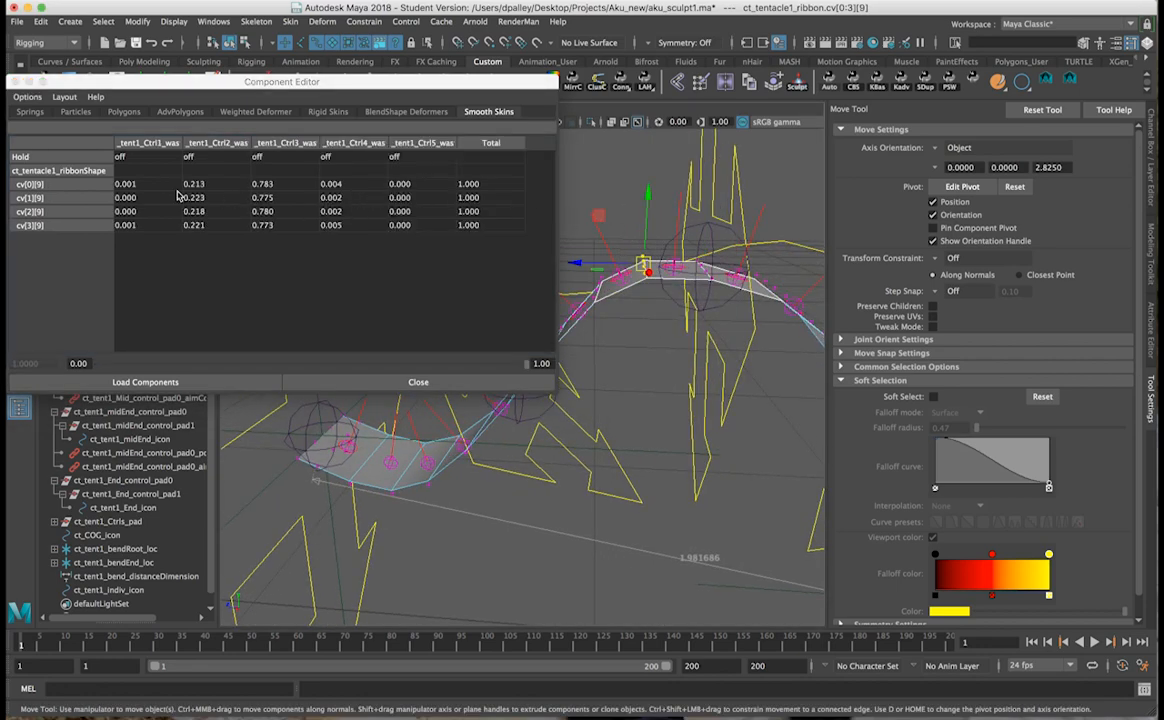
left_click_drag(150, 184, 162, 223)
type("0")
key("Return")
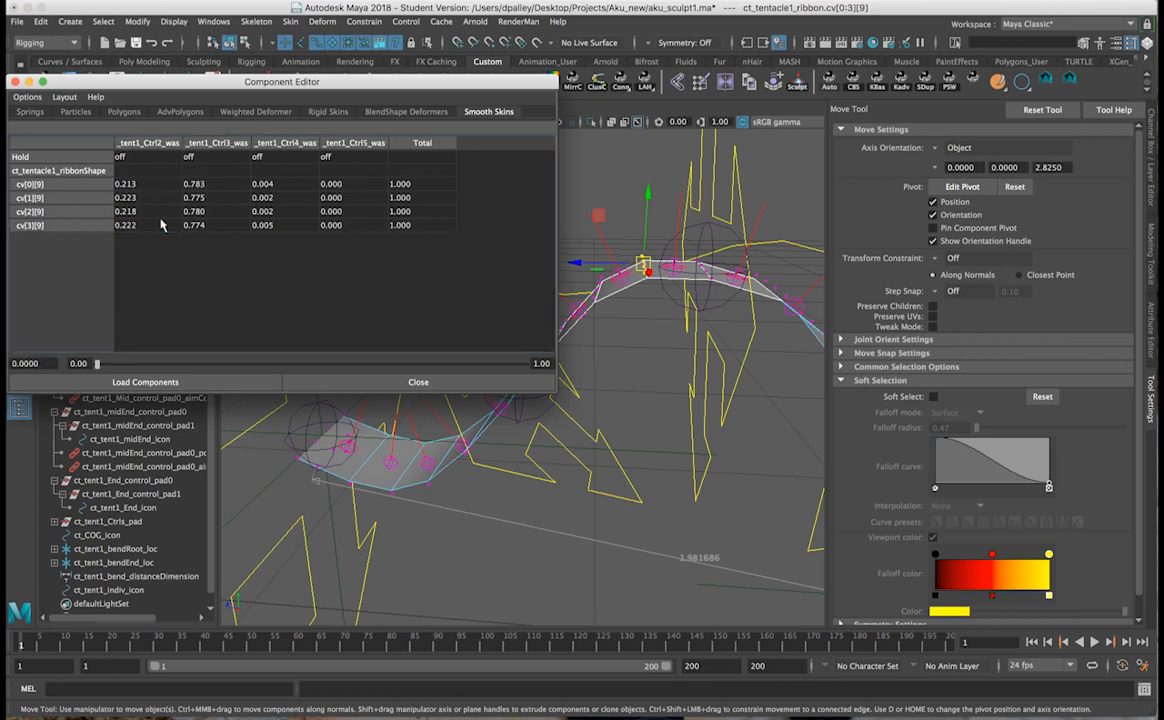
left_click_drag(352, 187, 258, 224)
type("0")
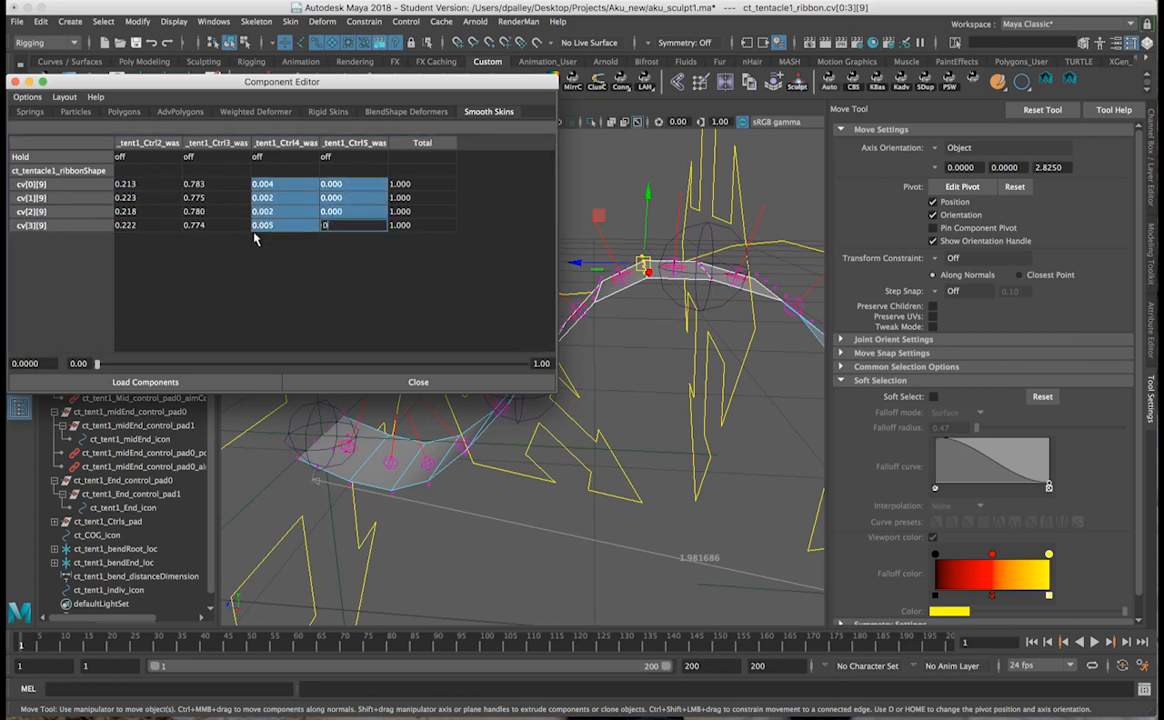
key("Return")
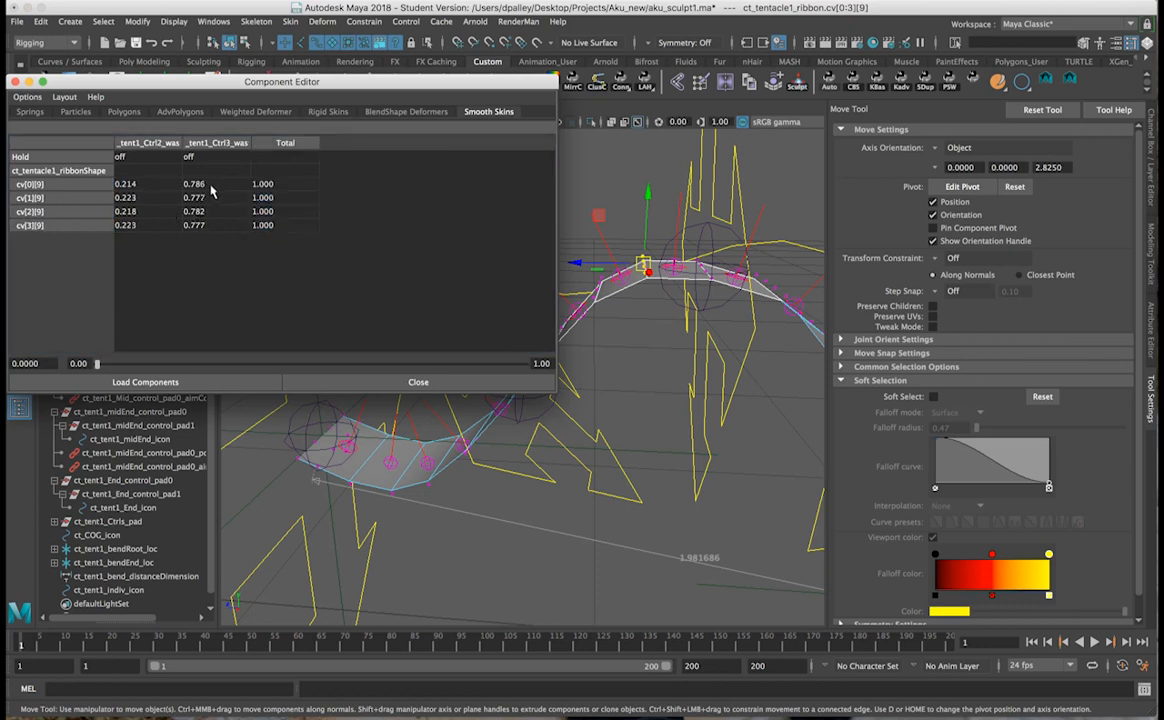
Set the Ctrl2 skin weight to 0.22 for all four vertices cv[0:3][9].
left_click_drag(210, 190, 218, 228)
left_click_drag(143, 184, 147, 225)
type(".2")
key("Return")
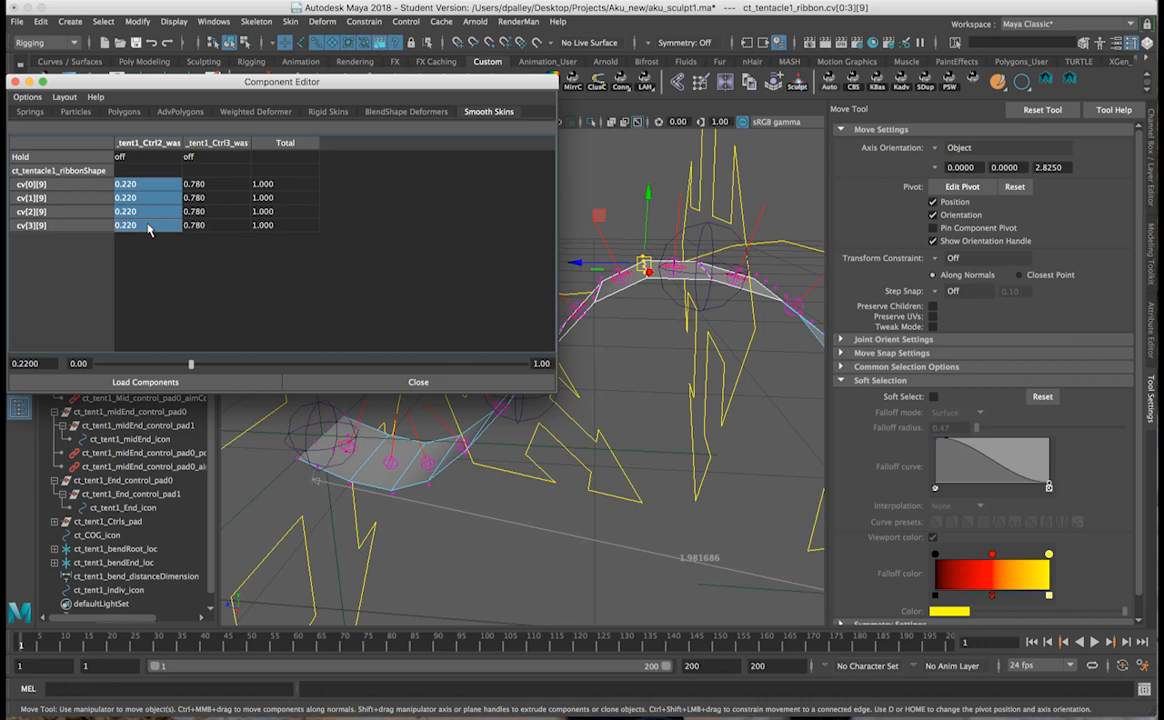
Select vertex row cv[0:3][8] and set its Ctrl1, Ctrl4 and Ctrl5 skin weights to 0.
left_click_drag(598, 330, 594, 258, "alt")
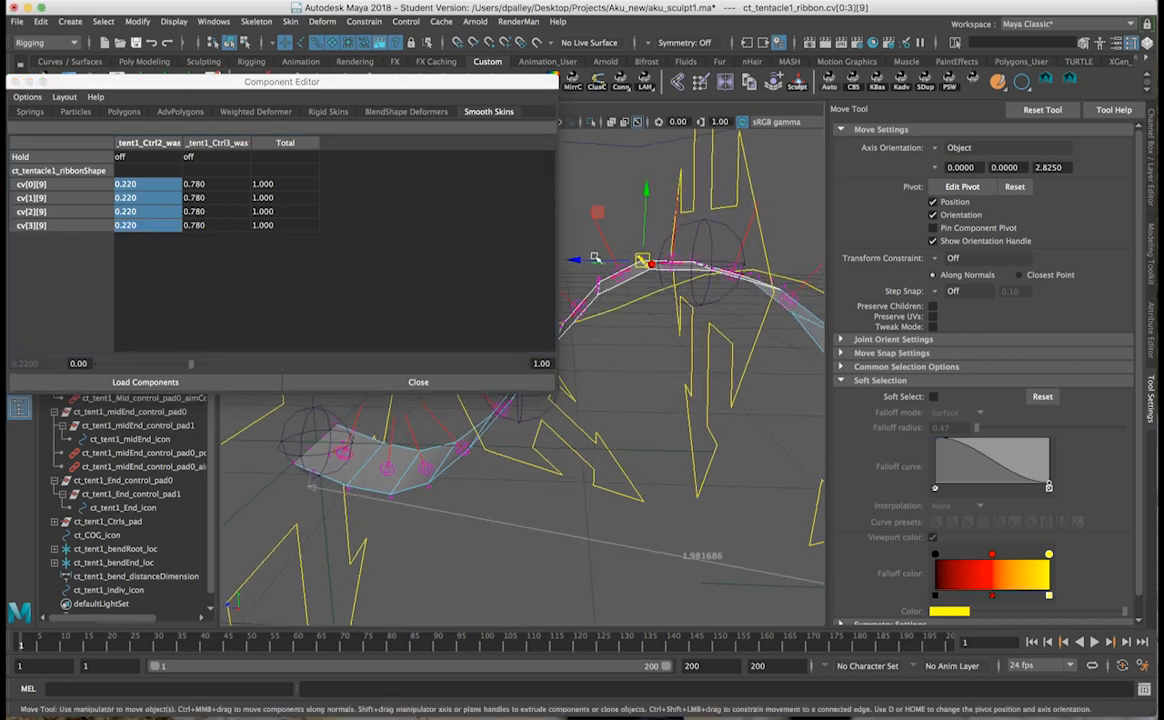
key("Left")
left_click_drag(154, 184, 159, 230)
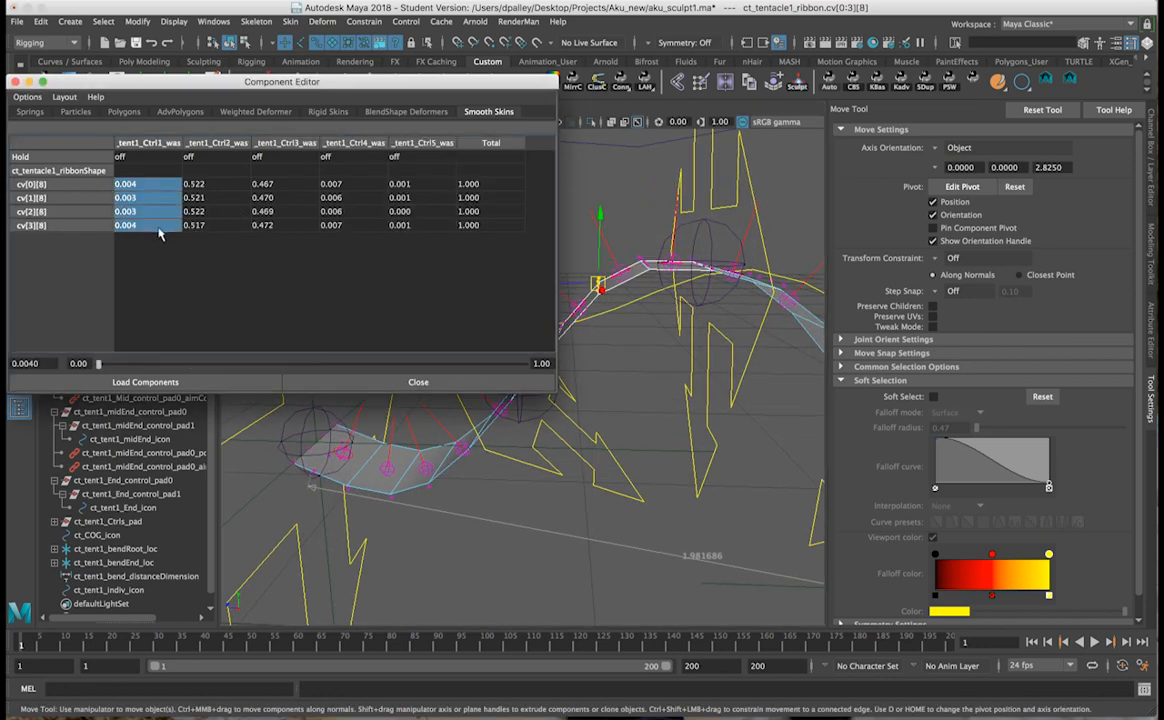
type("0")
key("Return")
left_click_drag(274, 187, 330, 229)
type("0")
key("Return")
Set the Ctrl3 skin weight to 0.475 for all four vertices cv[0:3][8].
left_click_drag(214, 184, 214, 226)
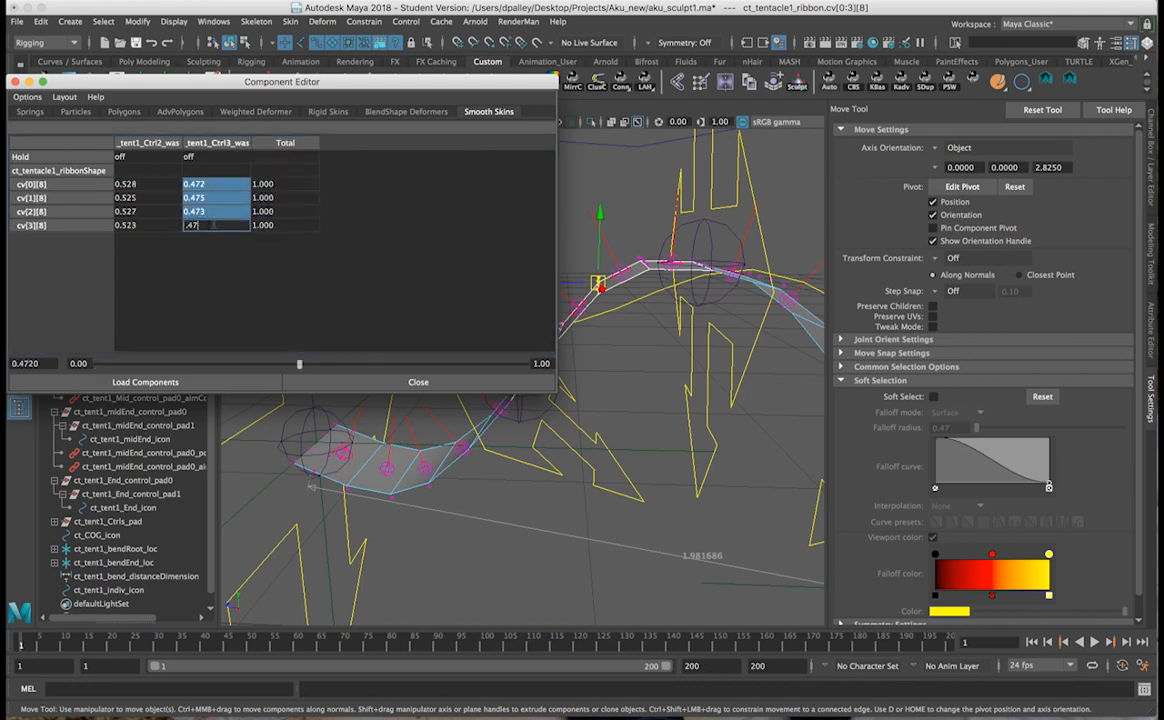
type("5")
key("Return")
Select vertex row cv[0:3][7] and set its Ctrl1, Ctrl4 and Ctrl5 skin weights to 0.
left_click_drag(612, 406, 668, 377, "alt")
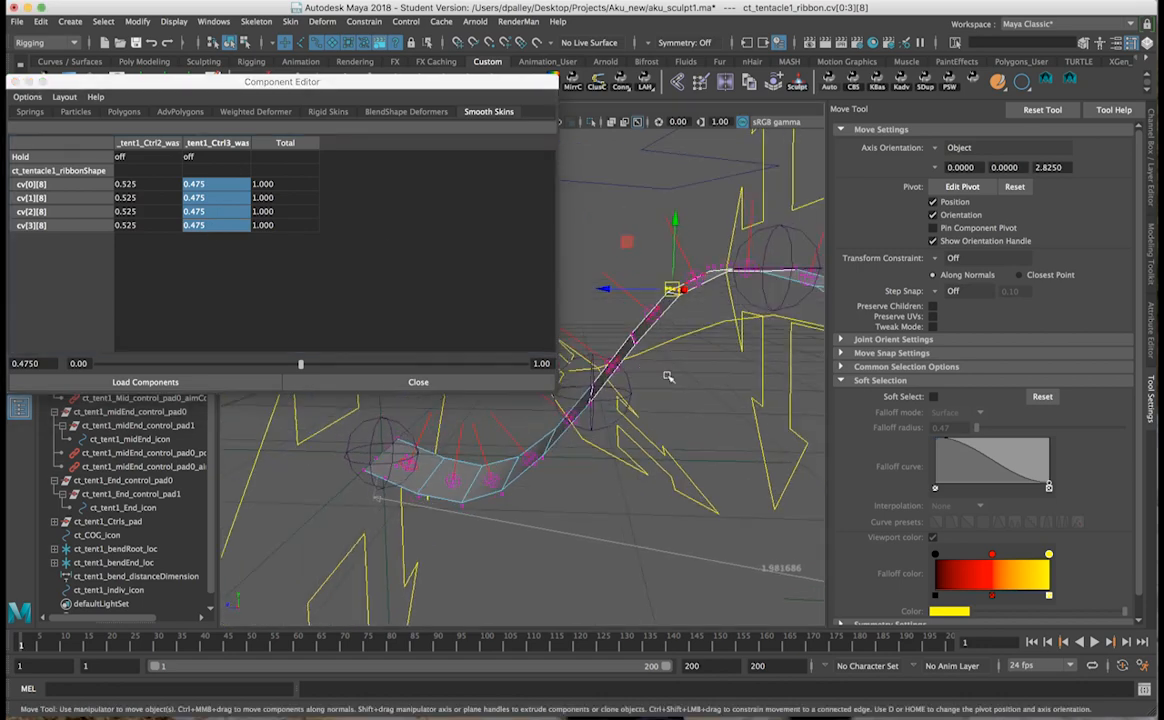
key("Left")
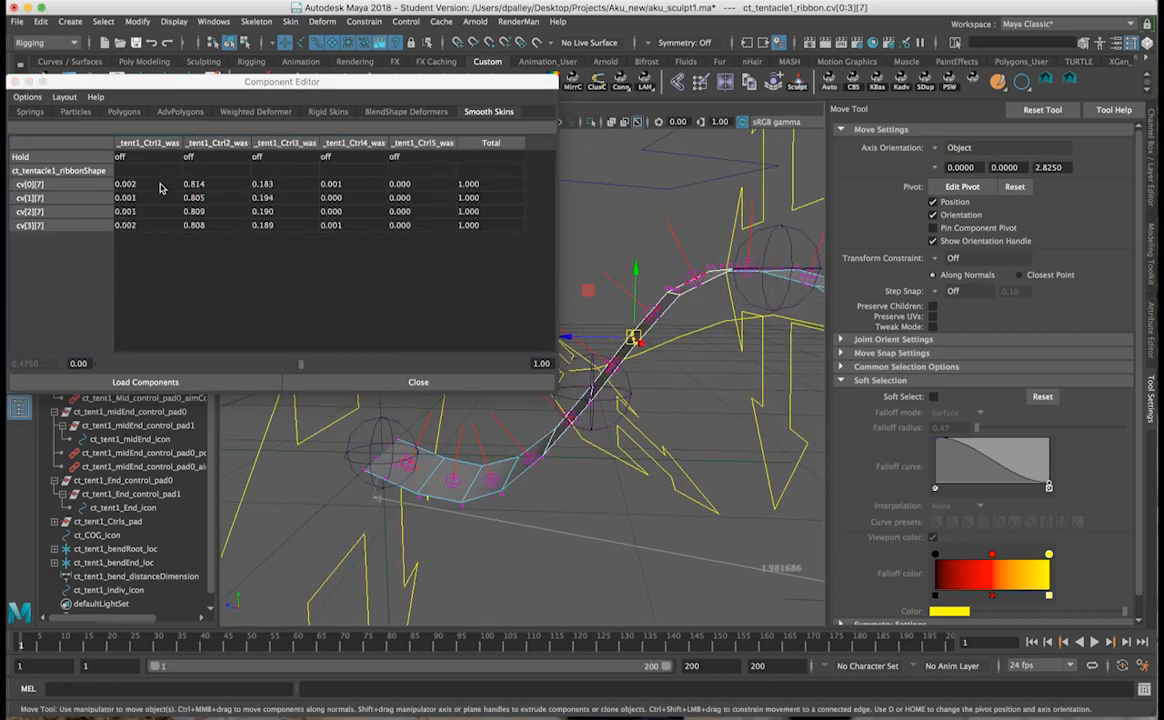
left_click_drag(160, 187, 150, 224)
type("0")
key("Return")
left_click(271, 187)
left_click_drag(275, 190, 318, 226)
type("0")
key("Return")
Set the Ctrl3 skin weight to 0.19 for all four vertices cv[0:3][7].
left_click_drag(192, 184, 212, 225)
type(".1")
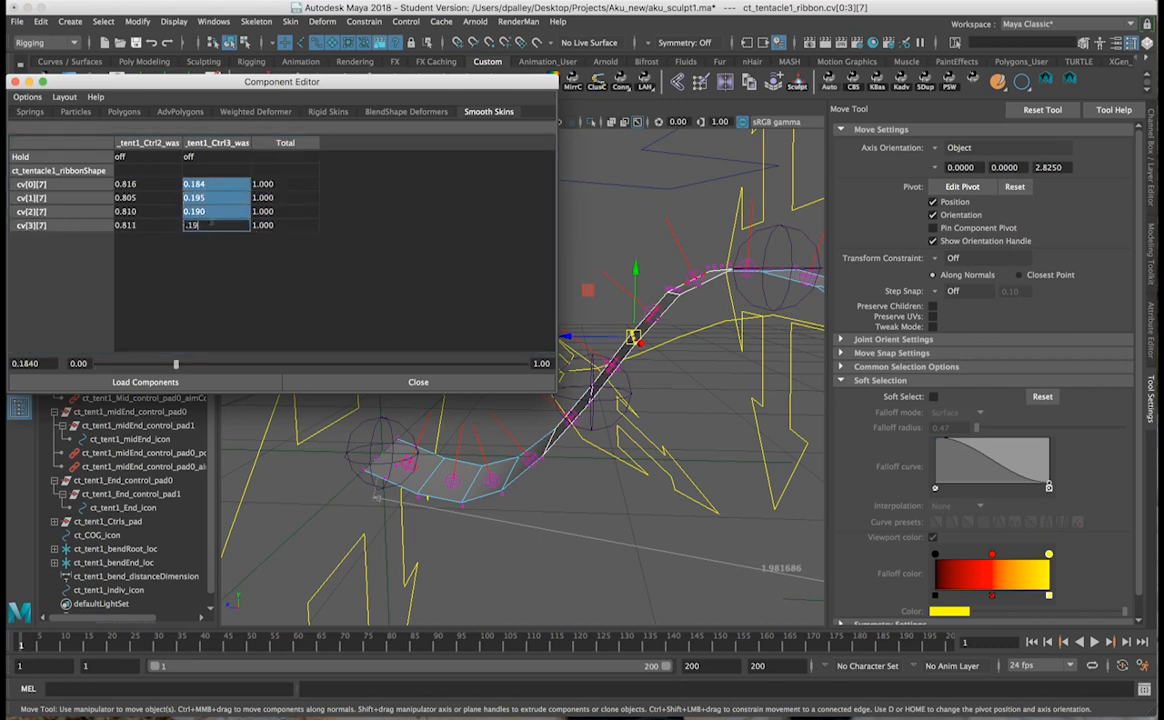
type("9")
key("Return")
Select vertex row cv[0:3][6] and set its Ctrl2 skin weights to 1.
left_click_drag(563, 426, 620, 438, "alt")
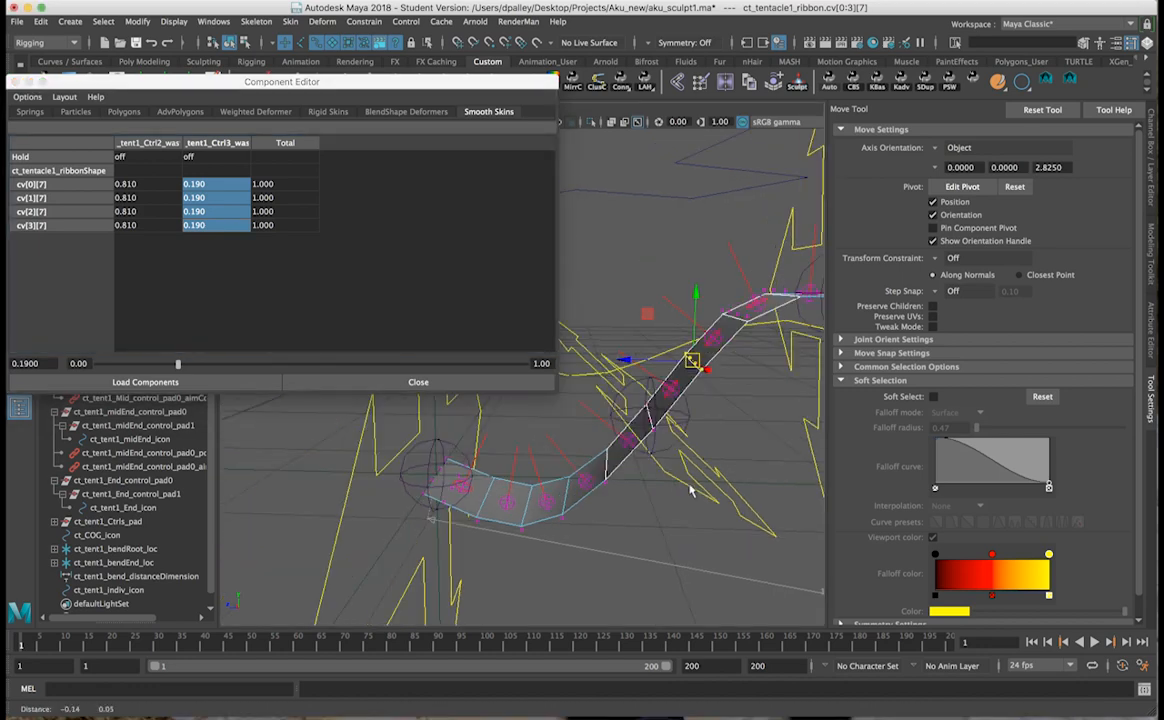
left_click_drag(630, 387, 633, 408)
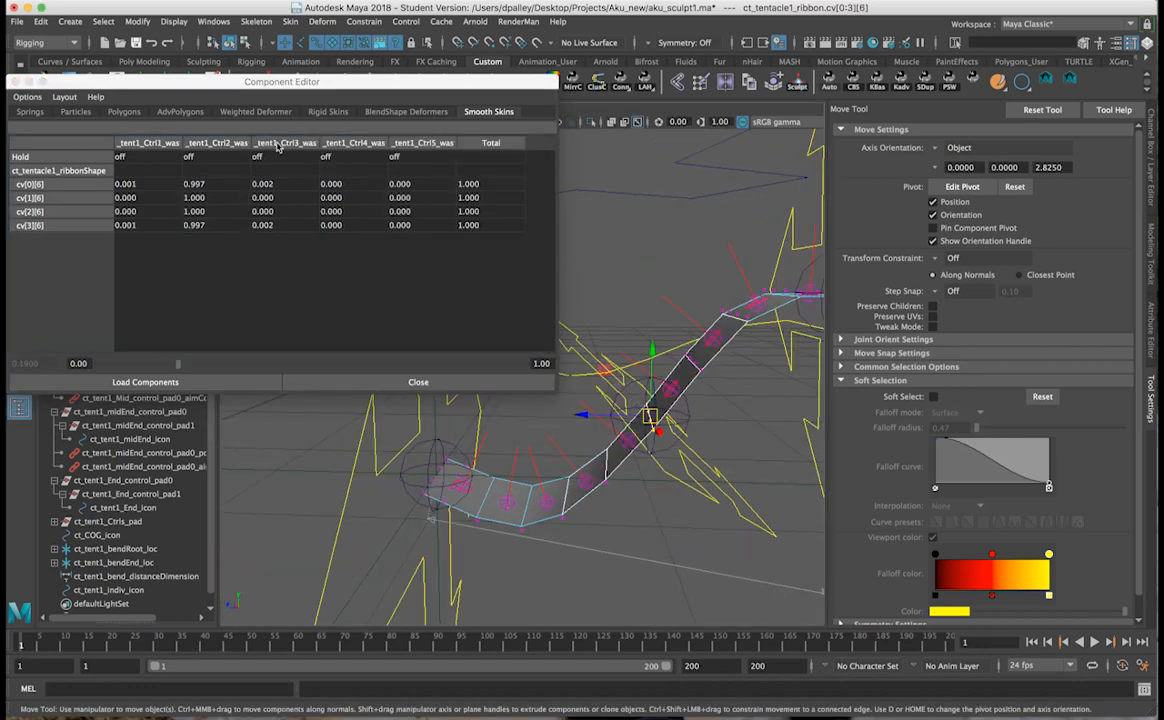
left_click_drag(188, 182, 198, 230)
type("1")
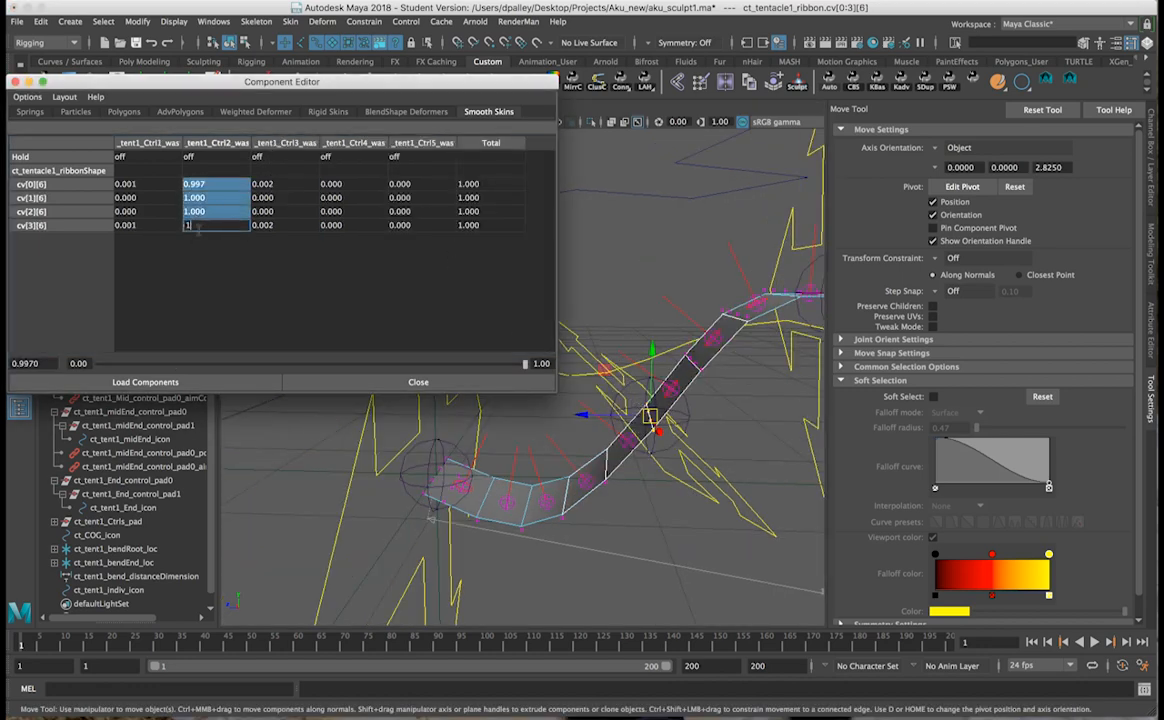
key("Return")
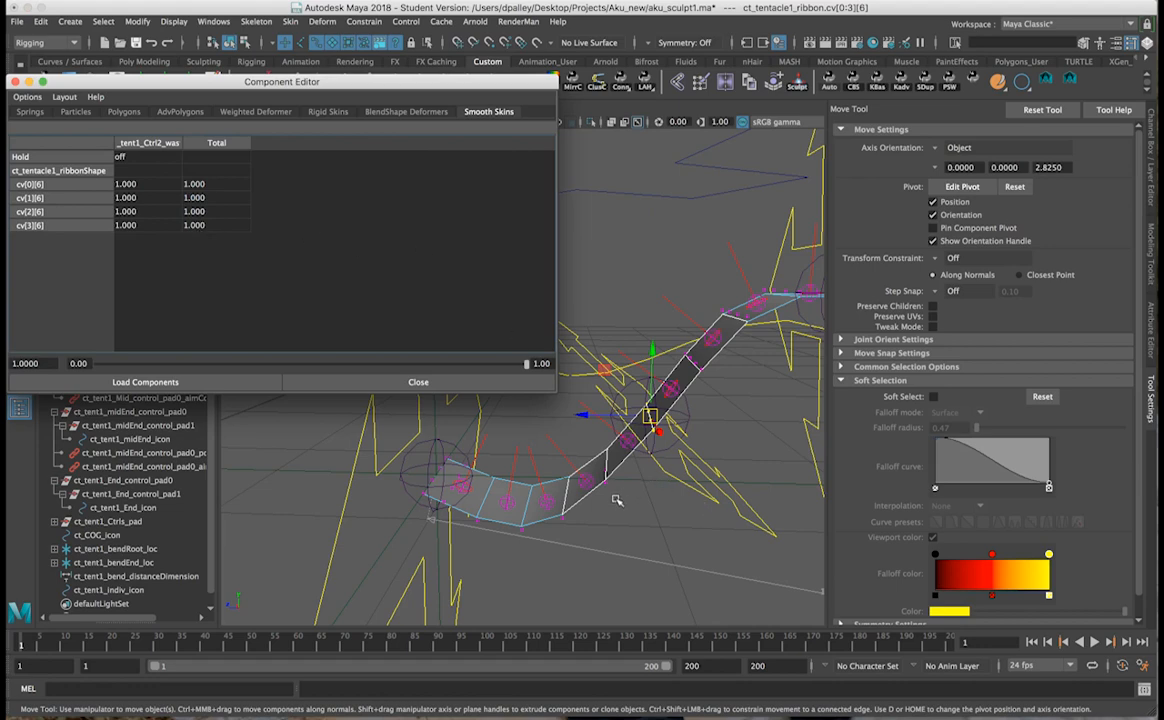
Select vertex row cv[0:3][5] and set its Ctrl3, Ctrl4 and Ctrl5 skin weights to 0.
left_click_drag(548, 430, 603, 468)
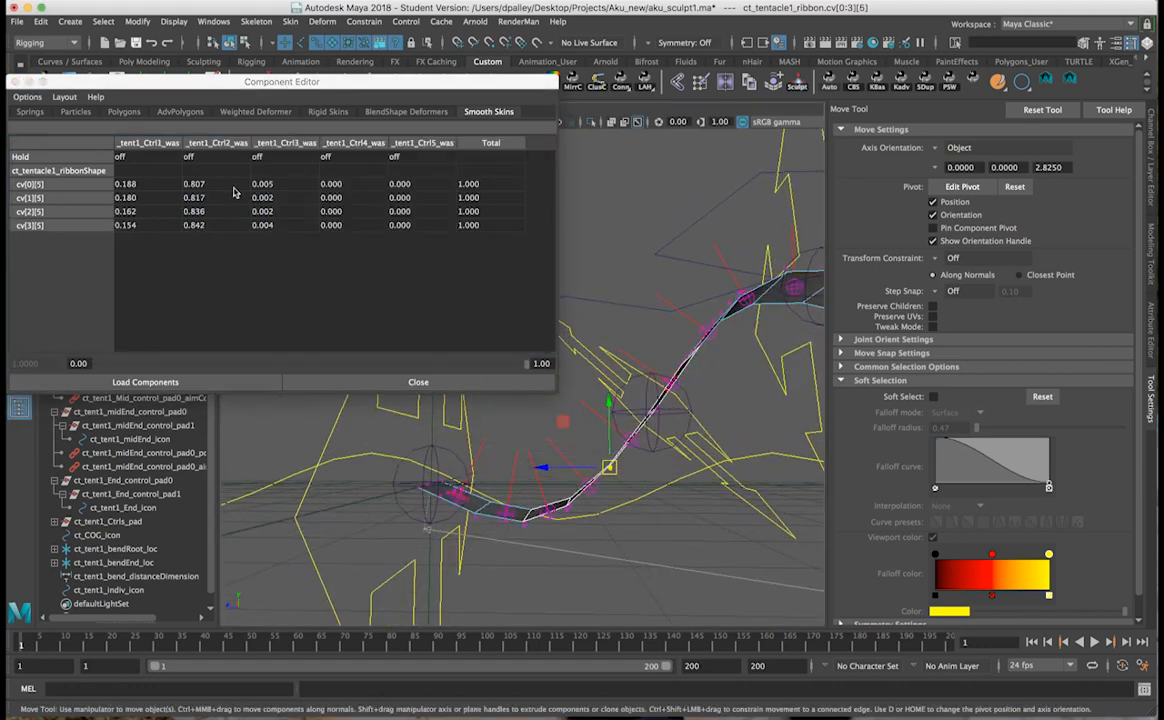
left_click_drag(256, 189, 372, 225)
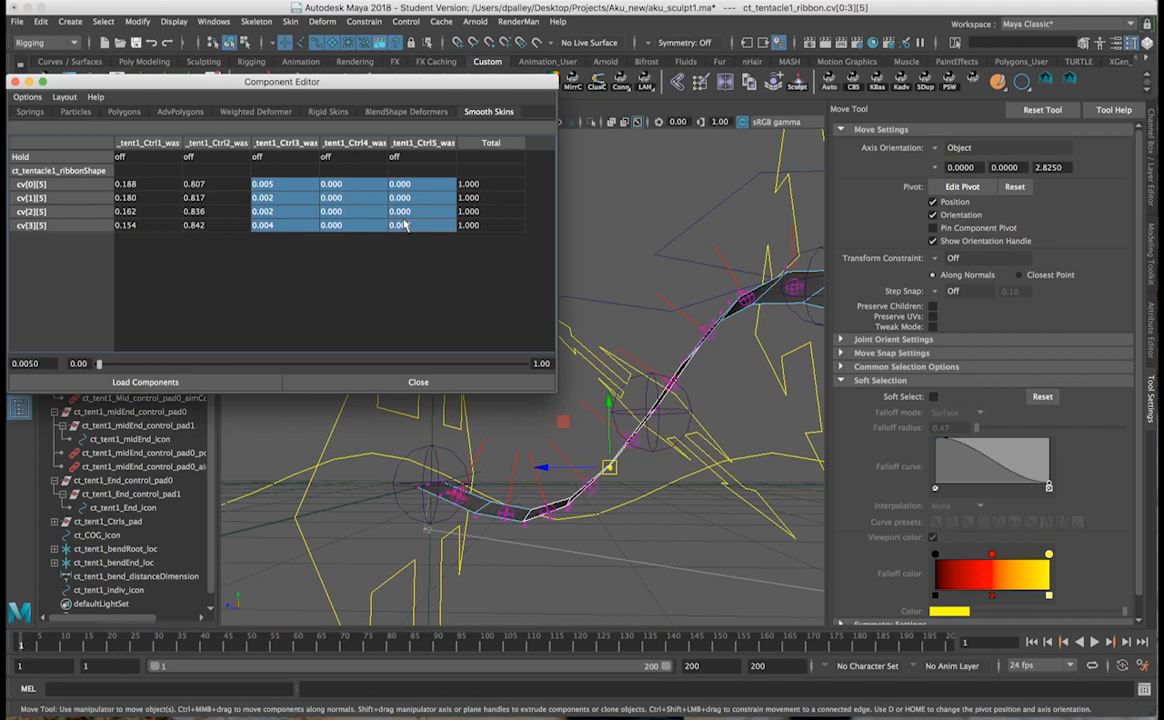
type("0")
key("Return")
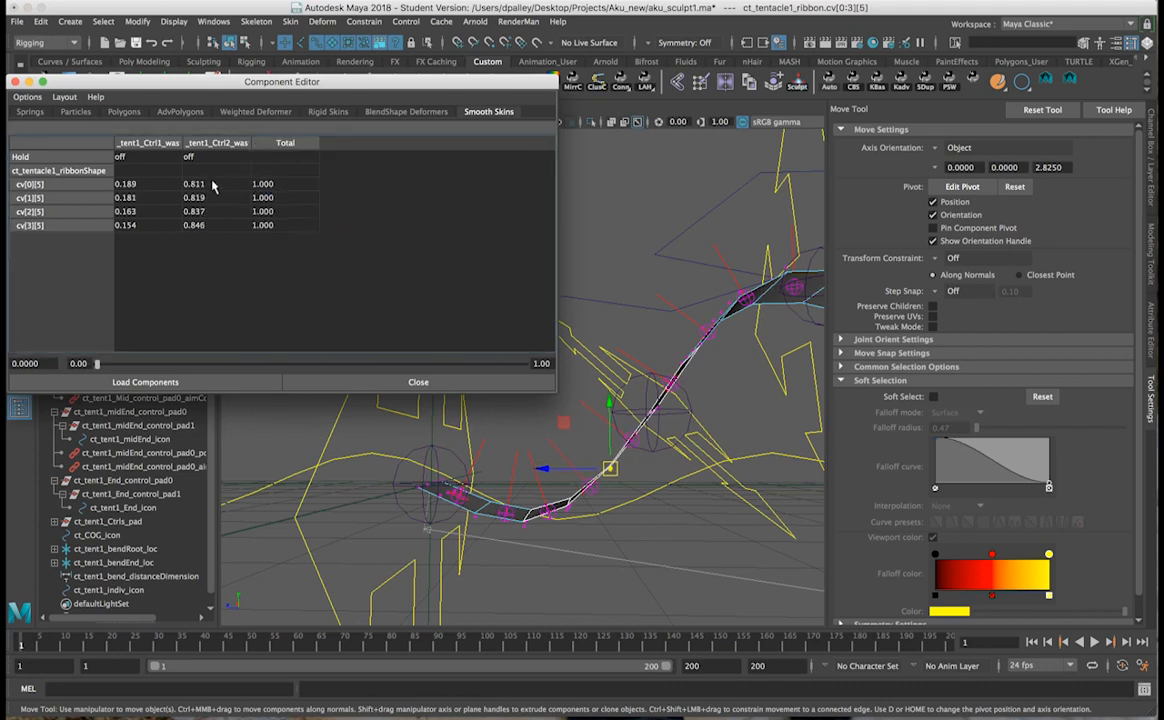
Set the Ctrl2 skin weight to 0.82 for all four vertices cv[0:3][5].
left_click_drag(211, 184, 216, 226)
left_click(215, 225)
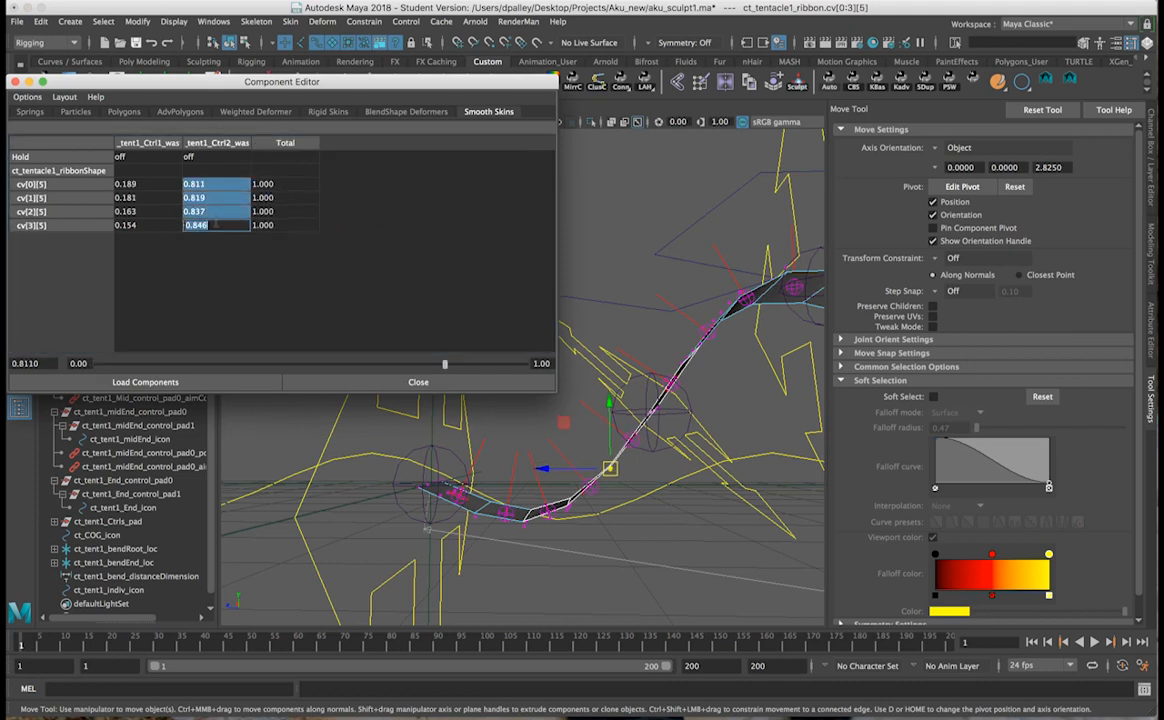
type("1")
key("Return")
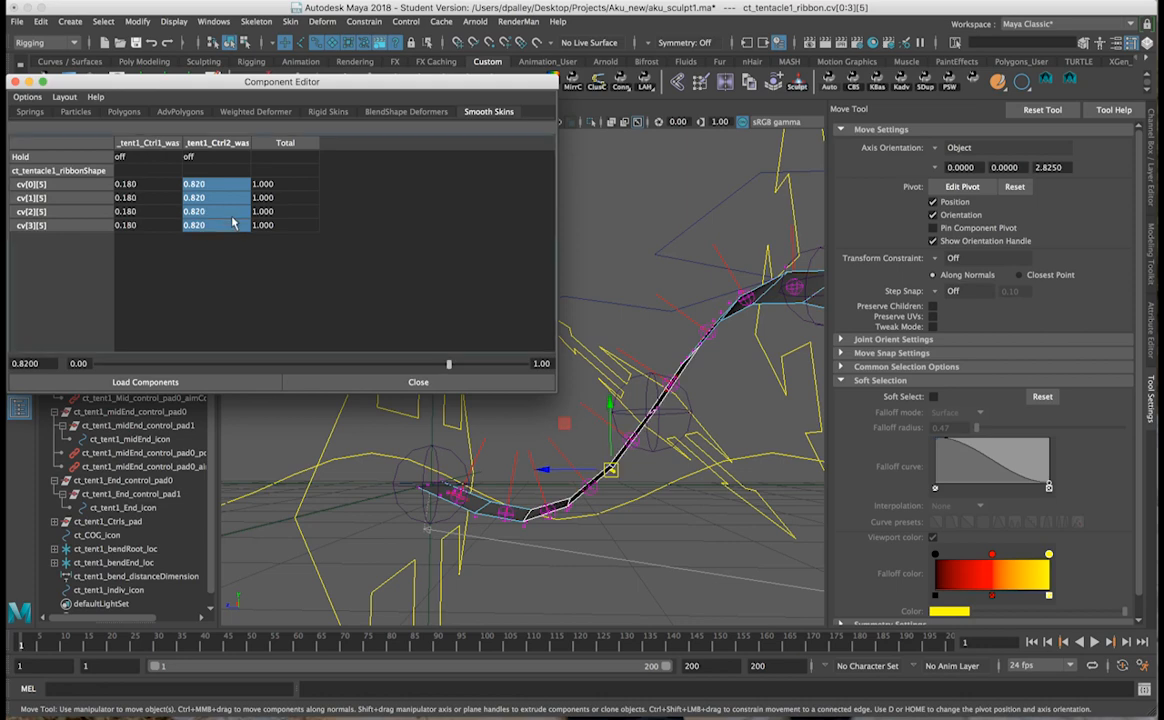
Select vertex row cv[0:3][4] and set its Ctrl3, Ctrl4 and Ctrl5 skin weights to 0.
left_click_drag(513, 516, 512, 463, "alt")
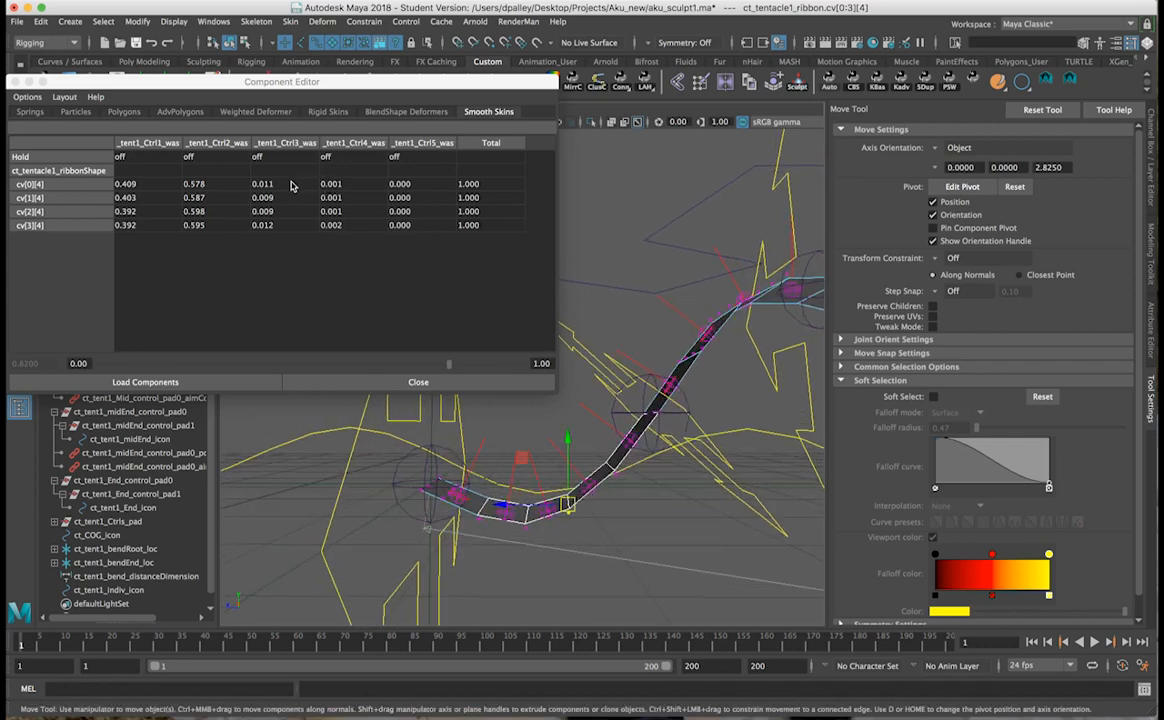
left_click_drag(292, 186, 428, 225)
type("0")
key("Return")
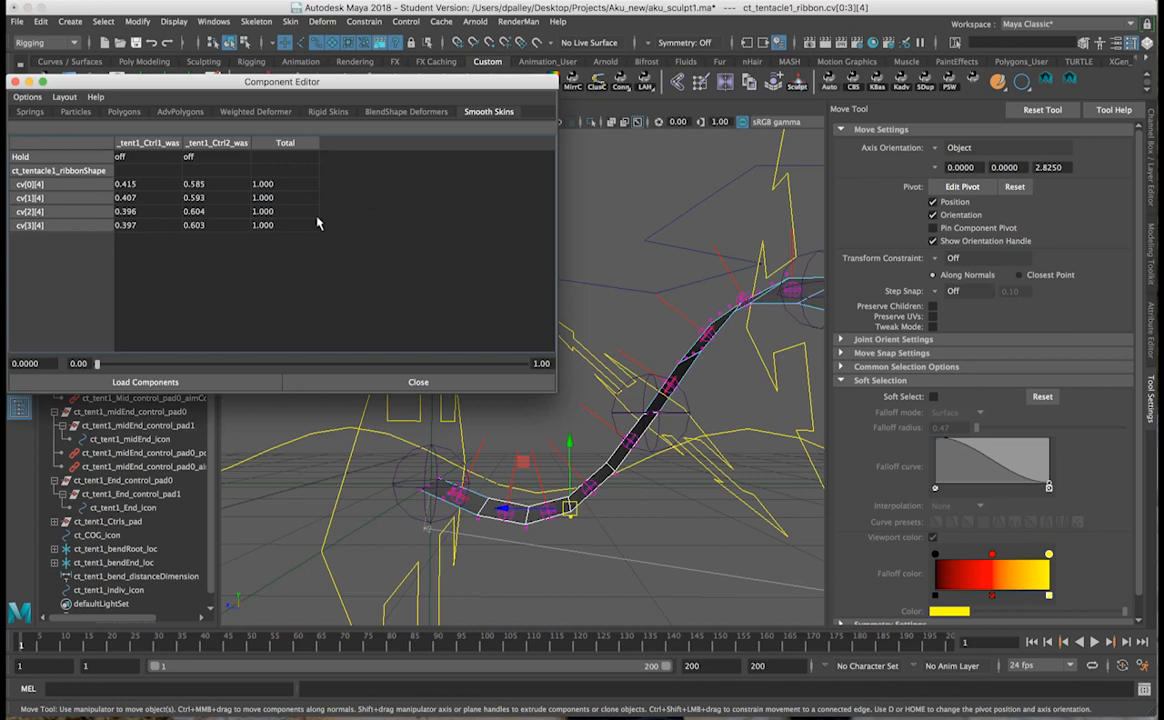
Set the Ctrl2 skin weight to 0.595 for all four vertices cv[0:3][4].
left_click_drag(207, 186, 213, 228)
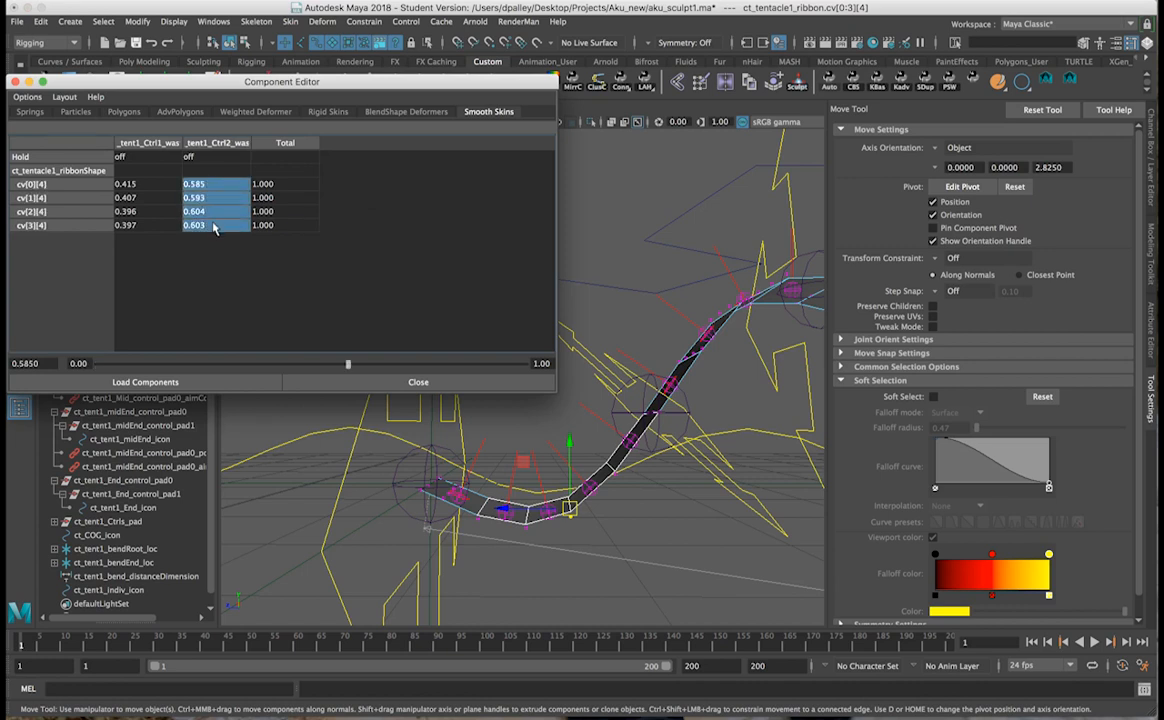
type("1")
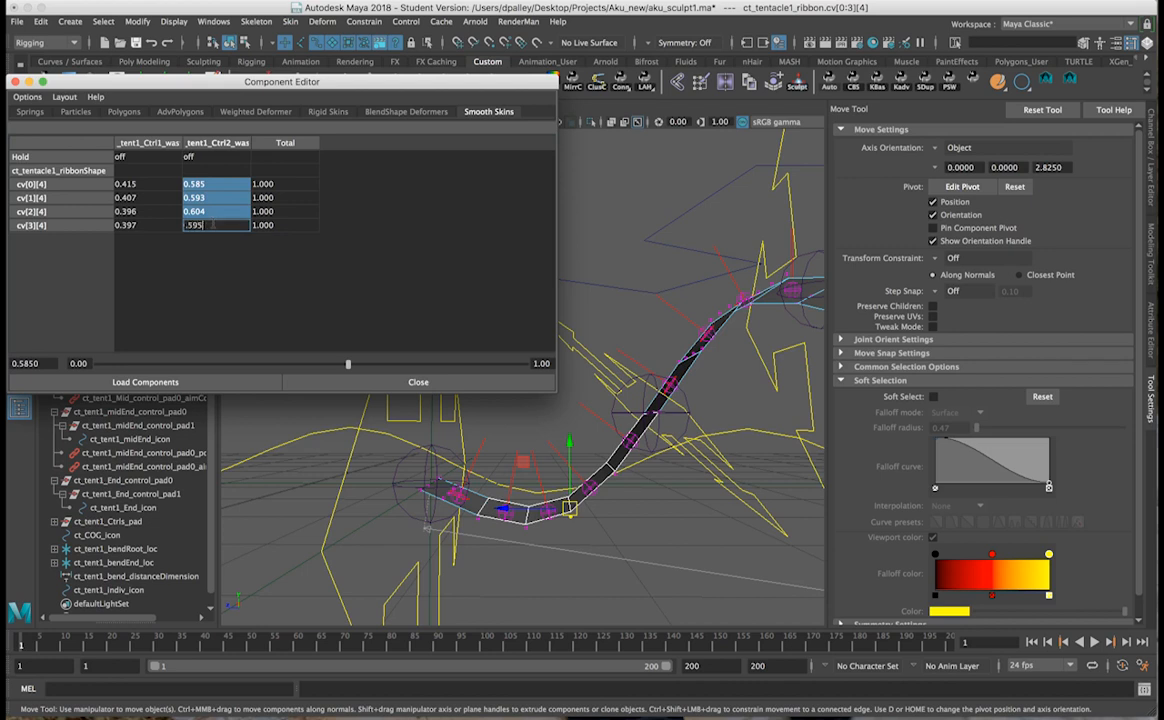
key("Return")
Select vertex row cv[0:3][3] and set its Ctrl3, Ctrl4 and Ctrl5 skin weights to 0.
left_click_drag(545, 543, 514, 492)
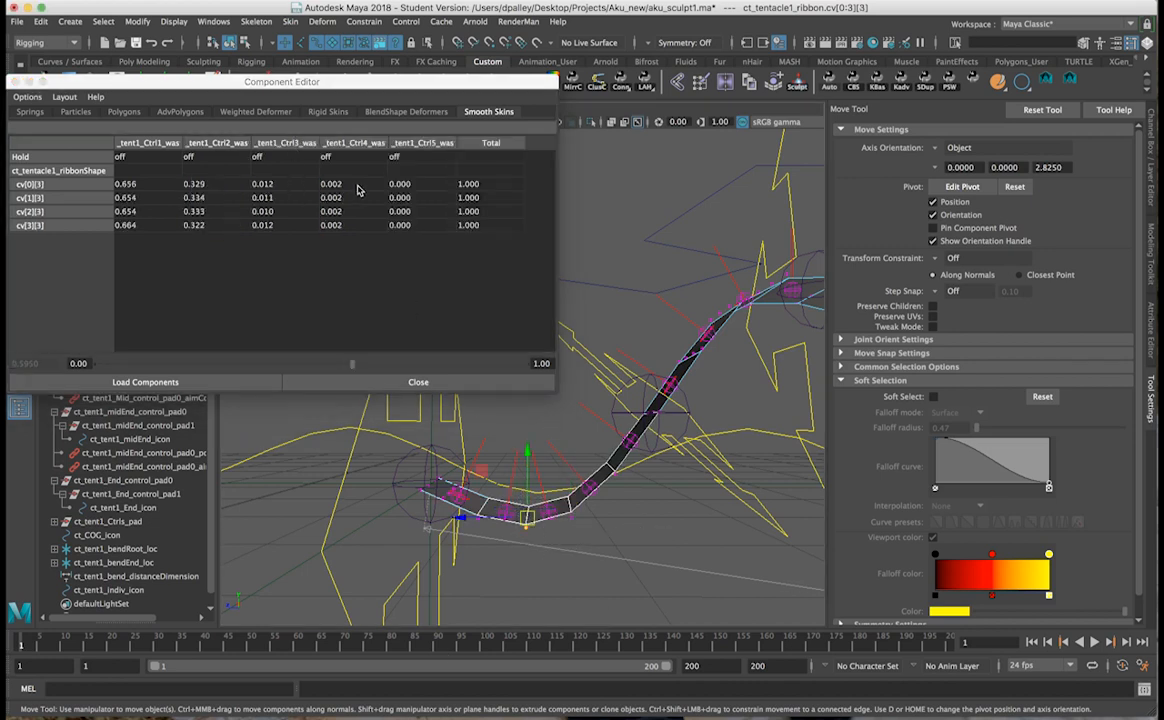
left_click_drag(215, 188, 394, 225)
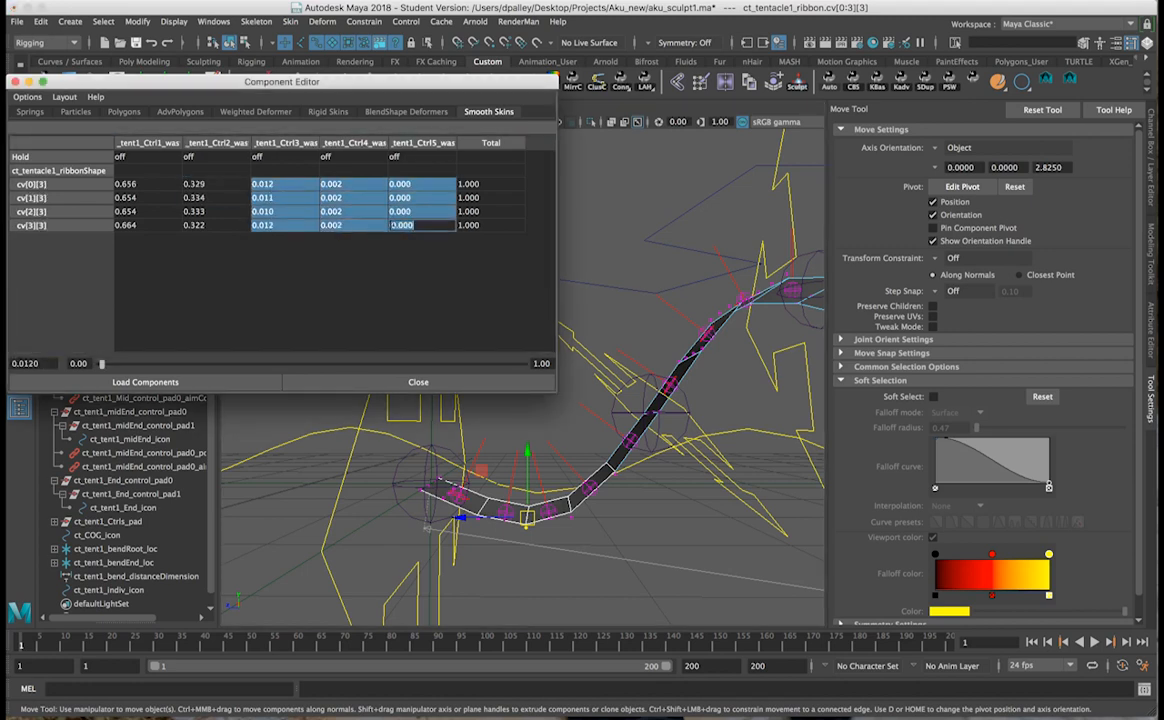
type("0")
key("Return")
Set the Ctrl2 skin weight to 0.335 for all four vertices cv[0:3][3].
left_click_drag(195, 184, 210, 229)
type(".335")
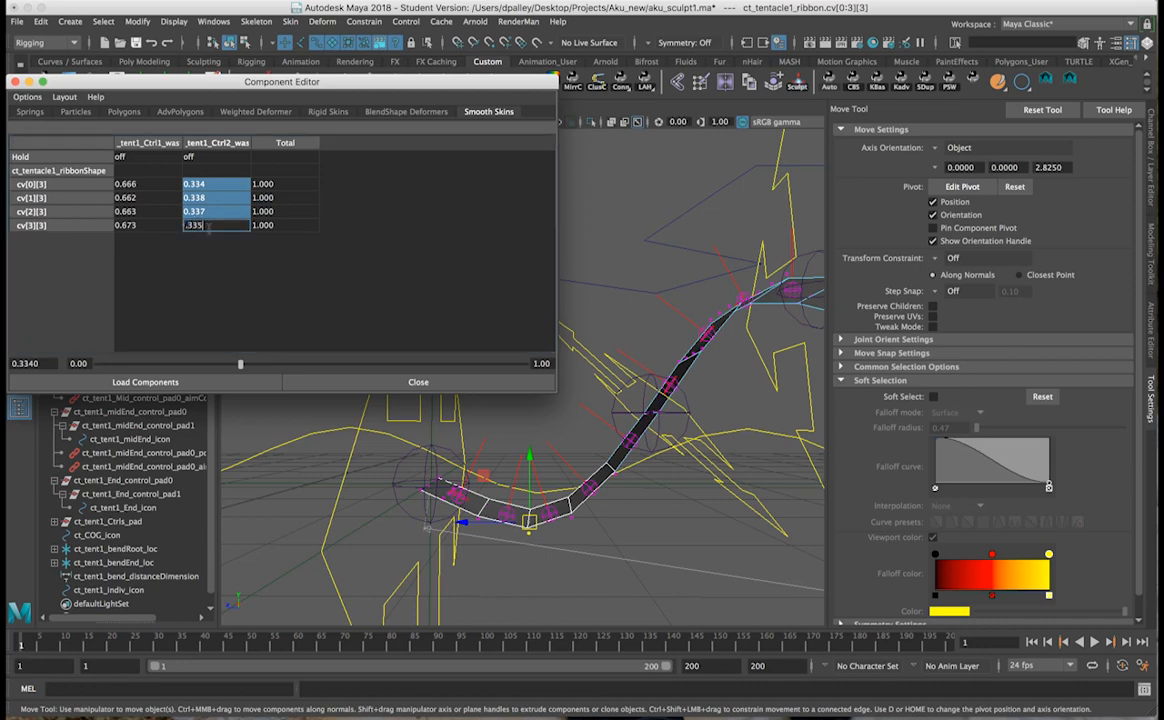
key("Return")
Select vertex row cv[0:3][2] and set its Ctrl3, Ctrl4 and Ctrl5 skin weights to 0.
left_click_drag(482, 526, 474, 484, "alt")
left_click_drag(262, 183, 388, 222)
type("0")
key("Return")
Set the Ctrl2 skin weight to 0.11 for all four vertices cv[0:3][2].
left_click_drag(234, 183, 226, 229)
double_click(226, 226)
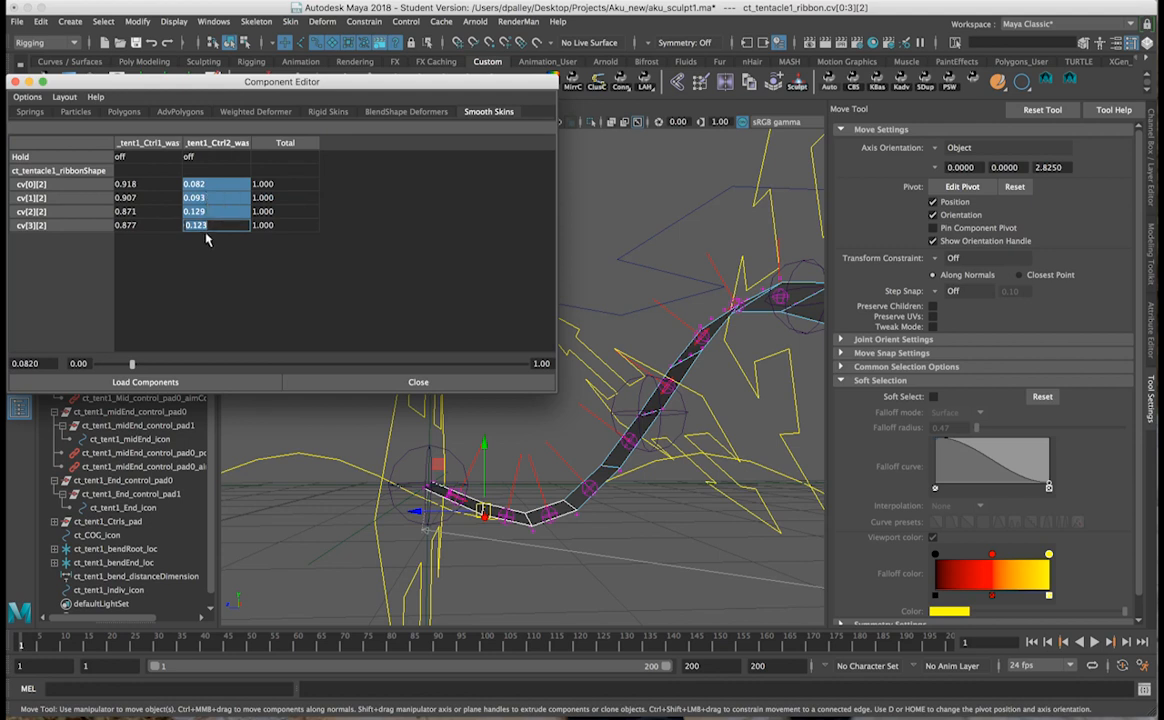
type(".11")
key("Return")
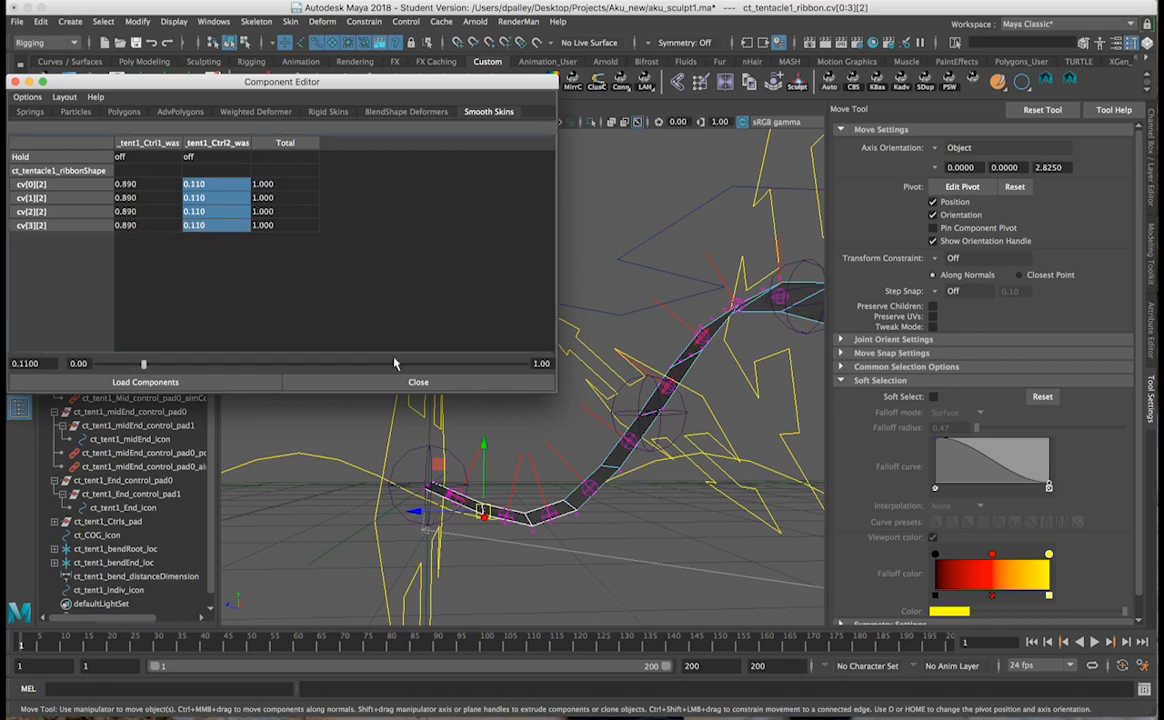
Select vertex row cv[0:3][1] and set its Ctrl1 skin weights to 1.
left_click_drag(394, 421, 411, 471, "alt")
left_click_drag(440, 535, 459, 476)
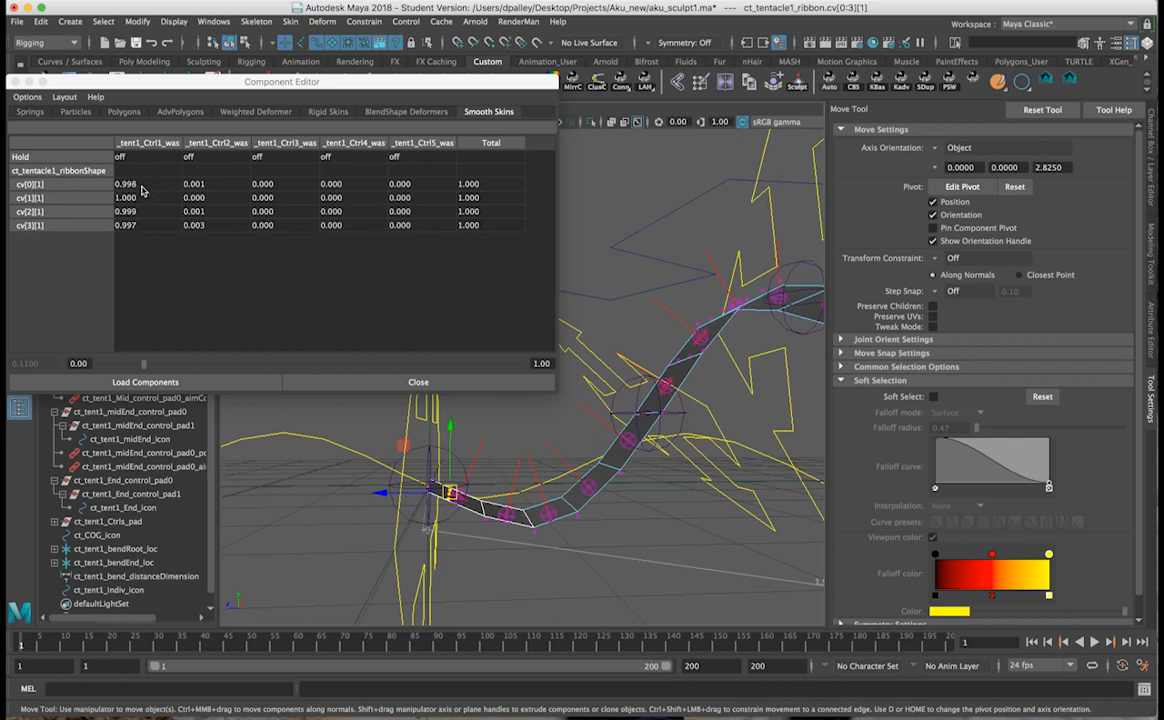
left_click_drag(142, 188, 142, 230)
type("1")
key("Return")
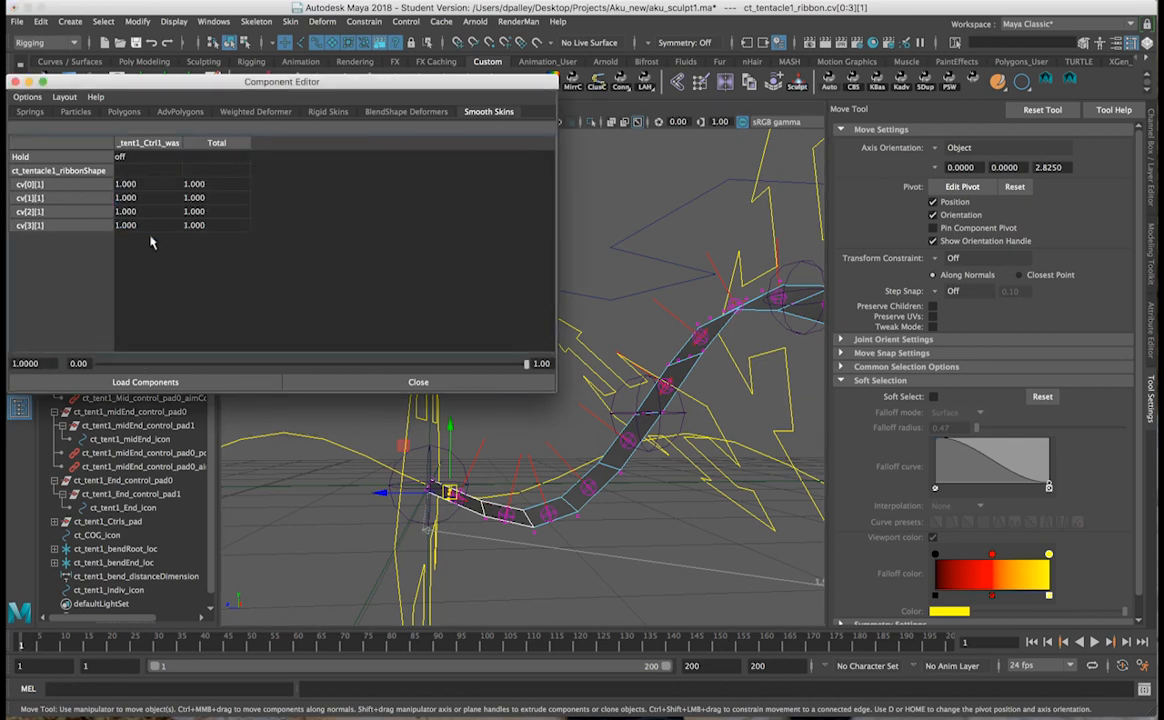
Select the last vertex row at the ribbon's root end, beyond cv[0:3][1], and set its Ctrl1 skin weights to 1.
left_click_drag(306, 421, 408, 486)
left_click_drag(162, 226, 150, 183)
type("1")
key("Return")
Select the two vertex rows cv[0:3][19:20] at the ribbon's far end and set their Ctrl5 skin weights to 1.
left_click_drag(538, 396, 612, 565, "alt")
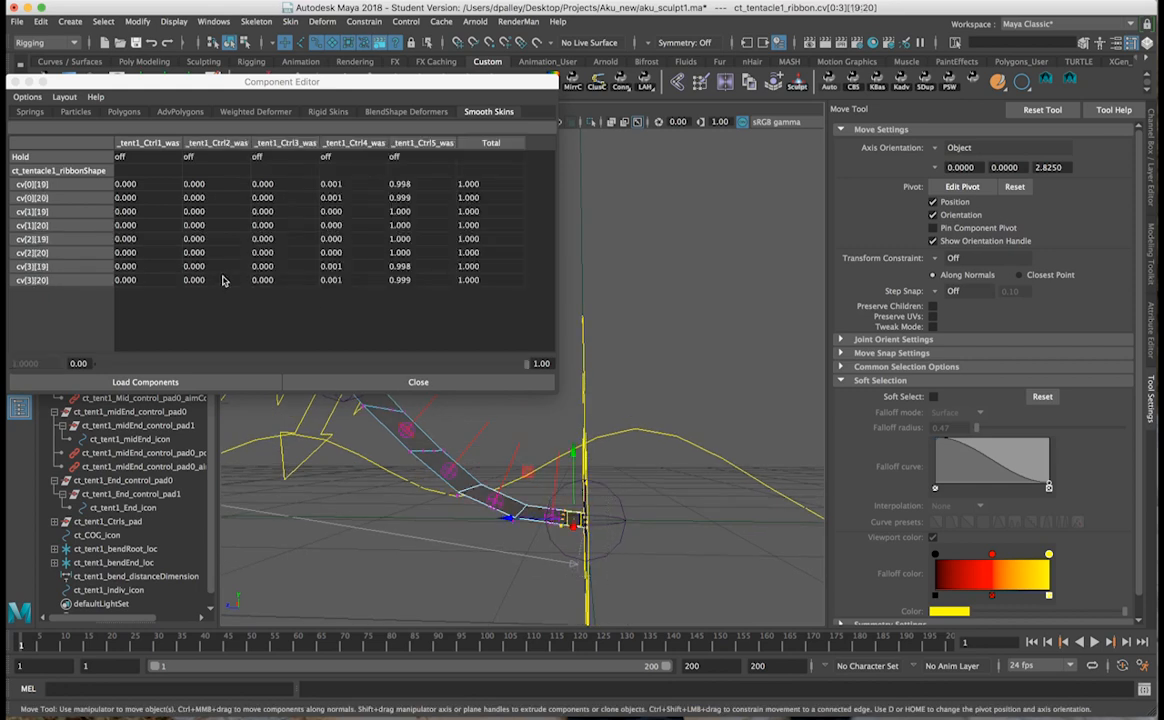
left_click_drag(400, 184, 402, 280)
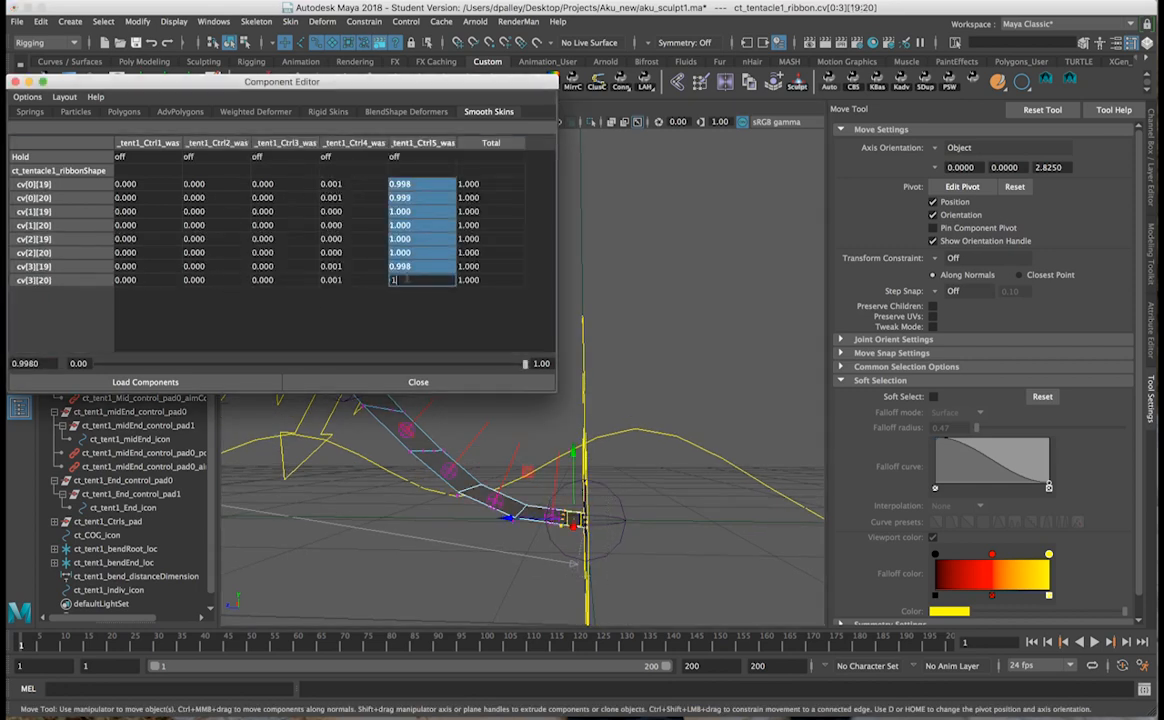
type("1")
key("Return")
Select vertex row cv[0:3][18] to check its skin weights and close the Component Editor.
left_click_drag(506, 566, 537, 497)
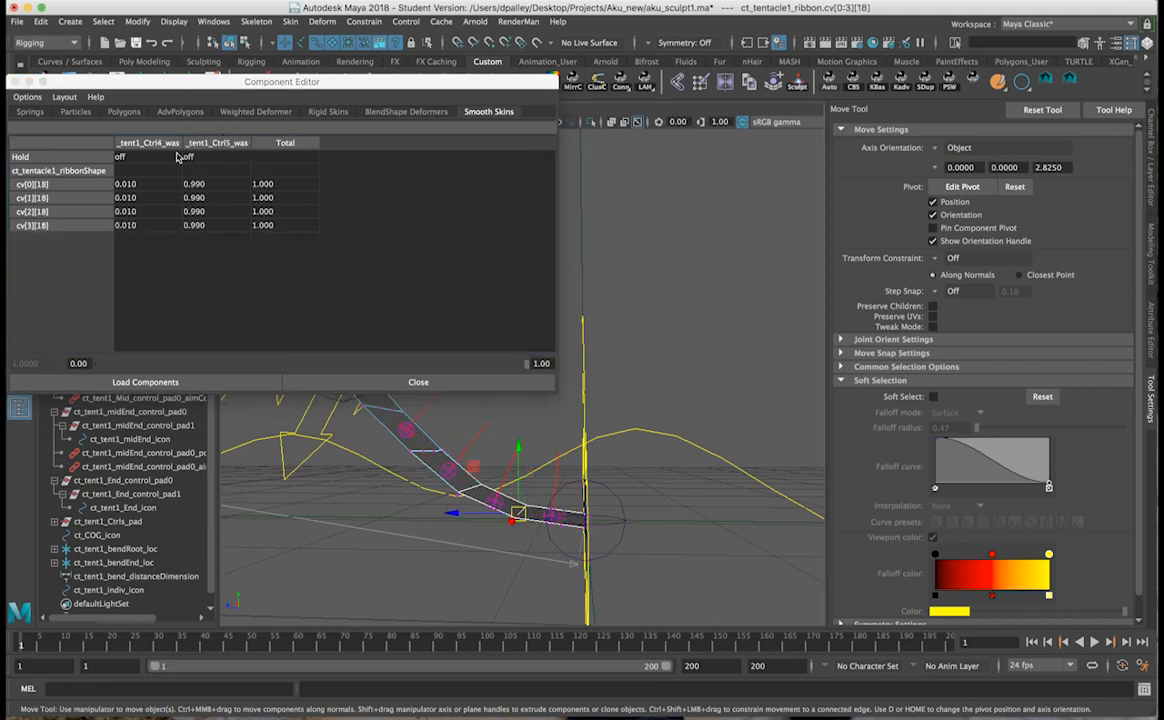
left_click(13, 81)
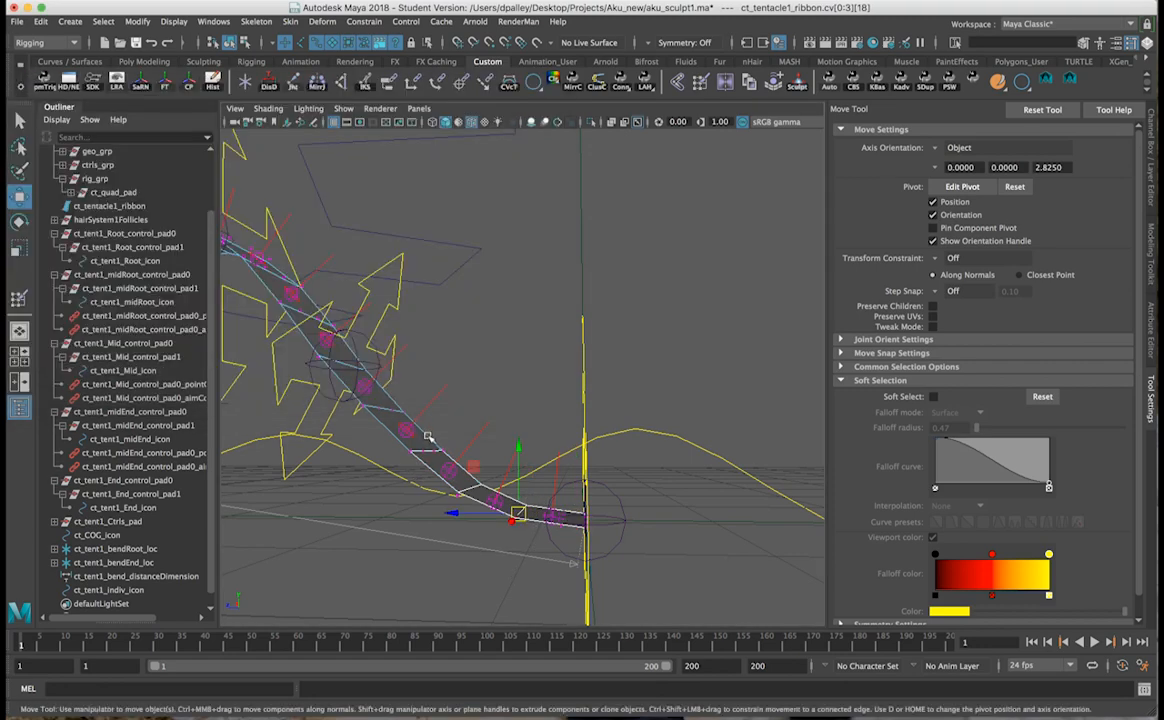
Return the tentacle ribbon from vertex editing to object mode and clear the selection.
right_click_drag(427, 339, 478, 317)
left_click_drag(537, 399, 522, 538, "alt")
left_click(437, 491)
left_click(526, 488)
Test the ribbon's deformation by raising the ct_tent1_Mid_icon control, and undo the move.
left_click(538, 249)
left_click_drag(538, 249, 519, 213, "alt")
left_click_drag(542, 294, 558, 212)
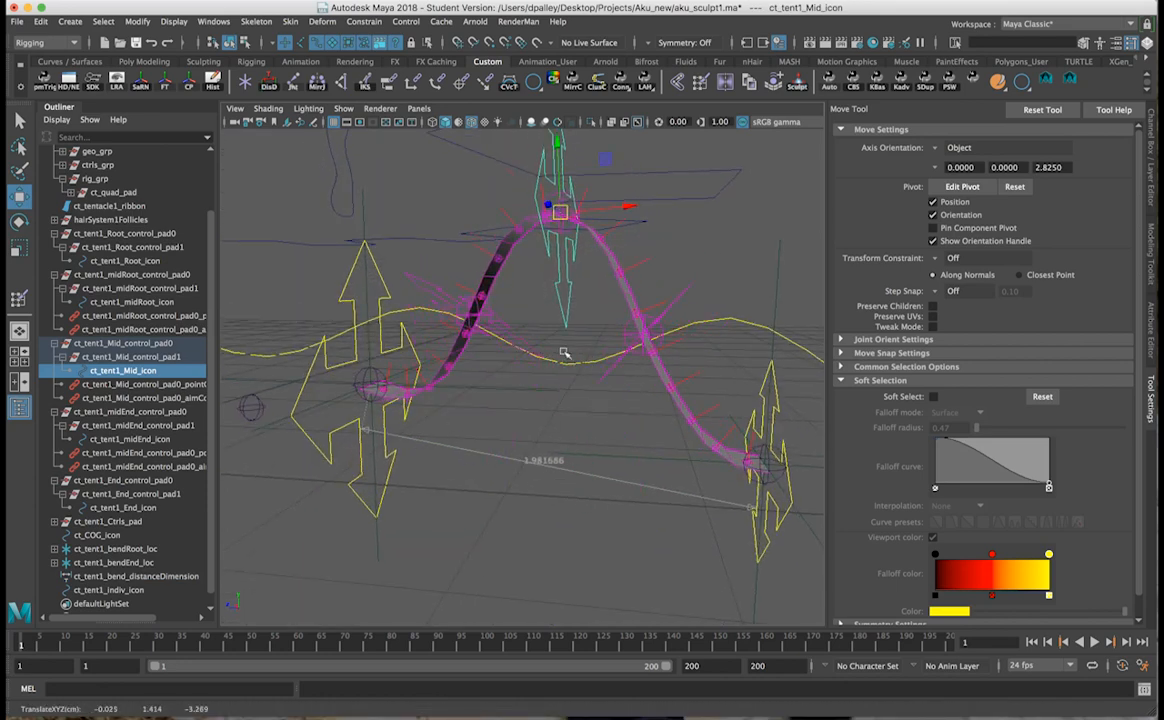
key("super+z")
left_click_drag(750, 369, 661, 371, "alt")
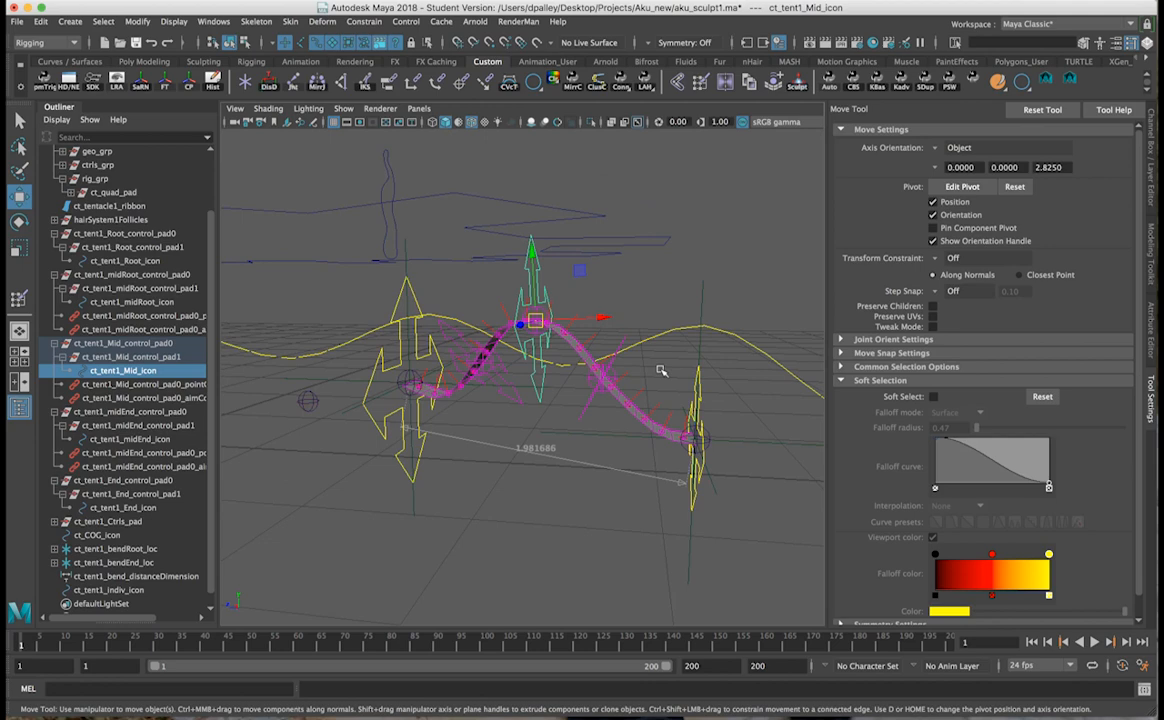
Set Translate X, Y and Z of the ct_tent1_End_icon control to 0.
left_click(730, 383)
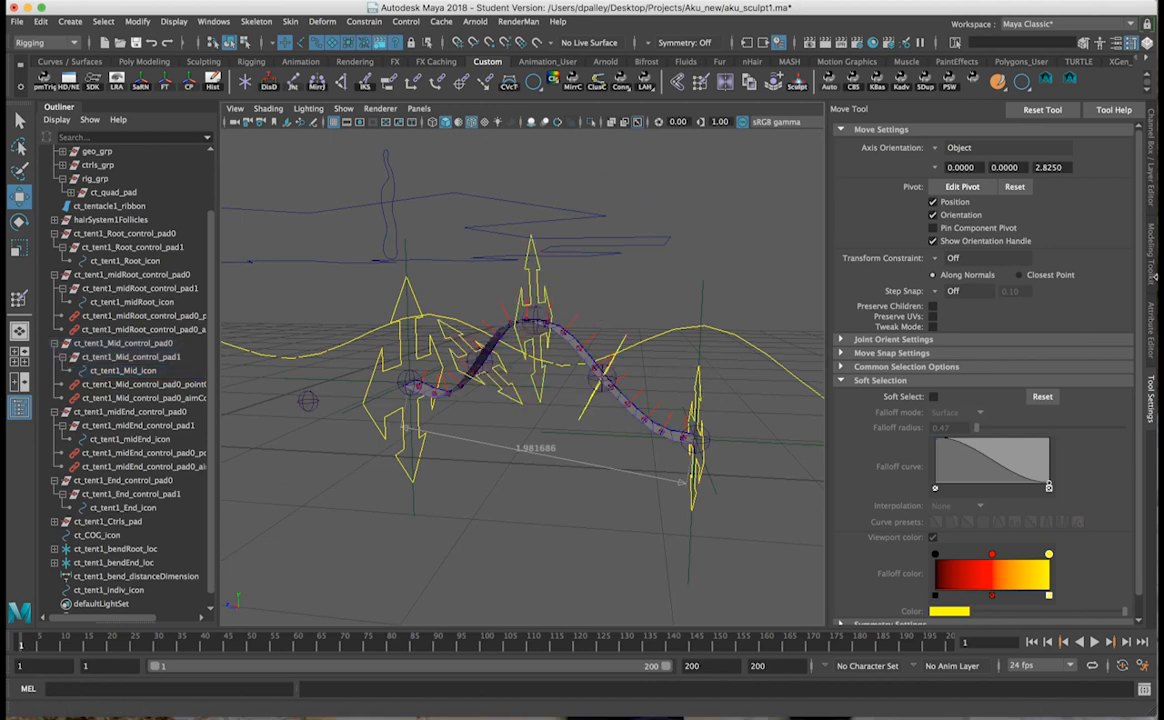
left_click(1154, 191)
left_click(810, 405)
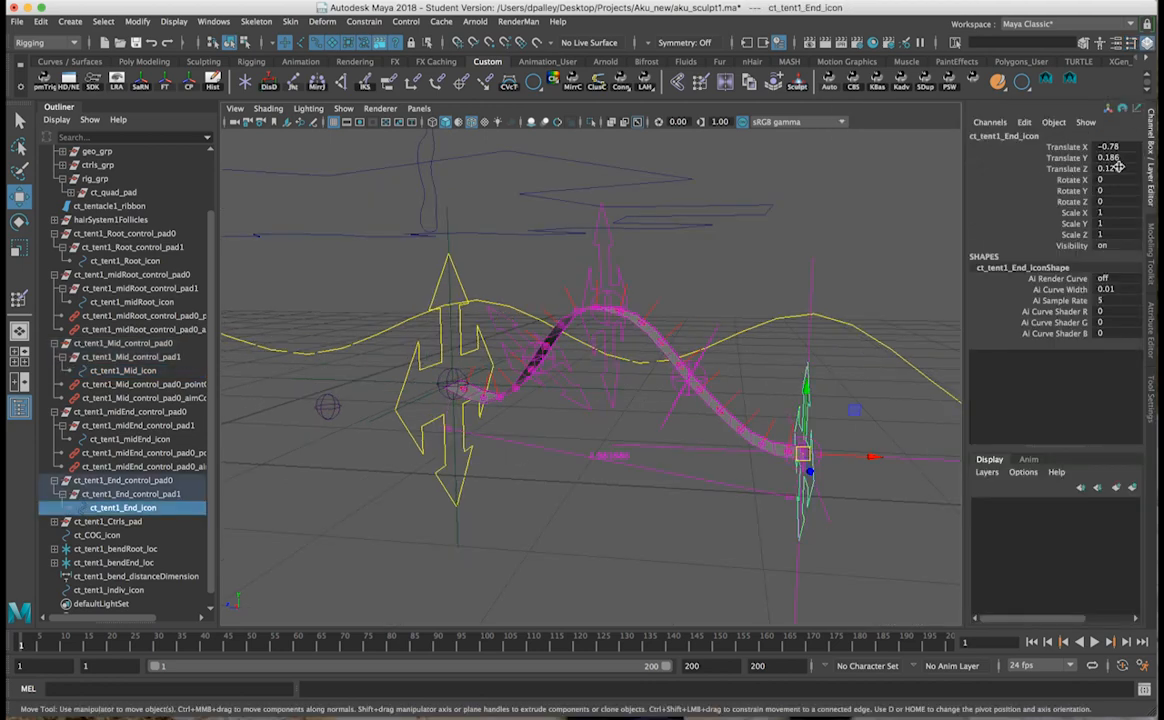
left_click_drag(1119, 169, 1118, 148)
type("0")
key("Return")
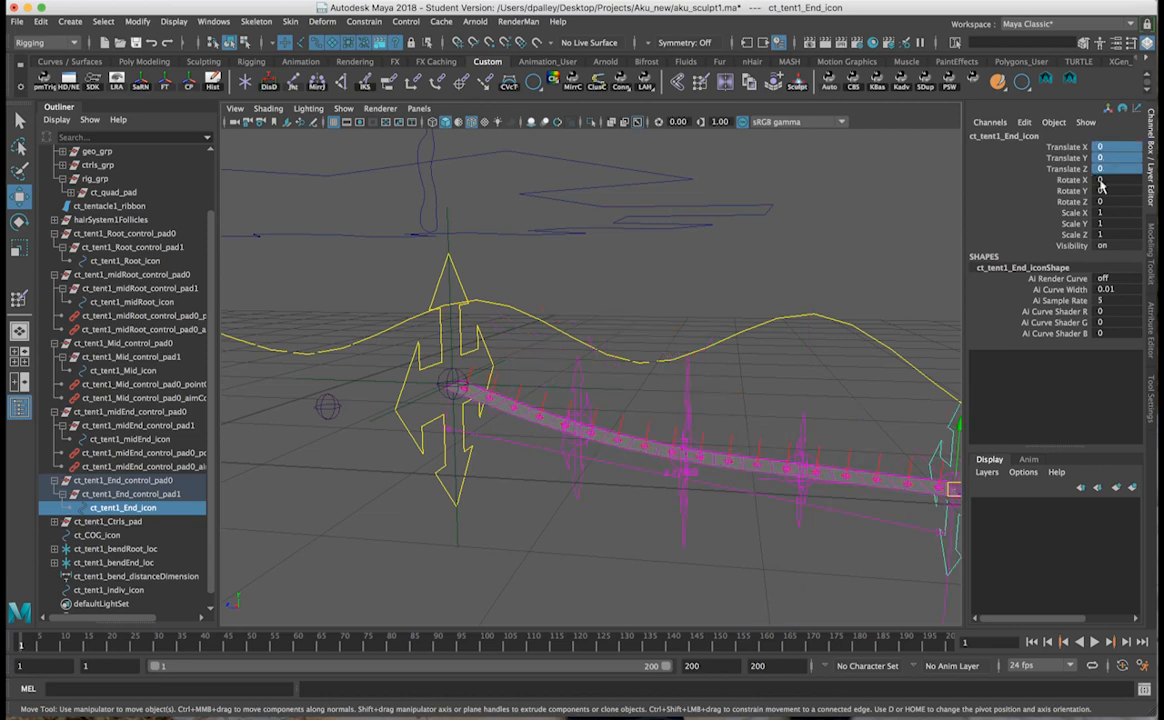
Test the ribbon by moving the end control toward the root, and undo the move.
right_click_drag(785, 326, 701, 317, "alt")
left_click_drag(701, 317, 765, 345, "alt")
left_click_drag(814, 451, 691, 447)
key("ctrl+z")
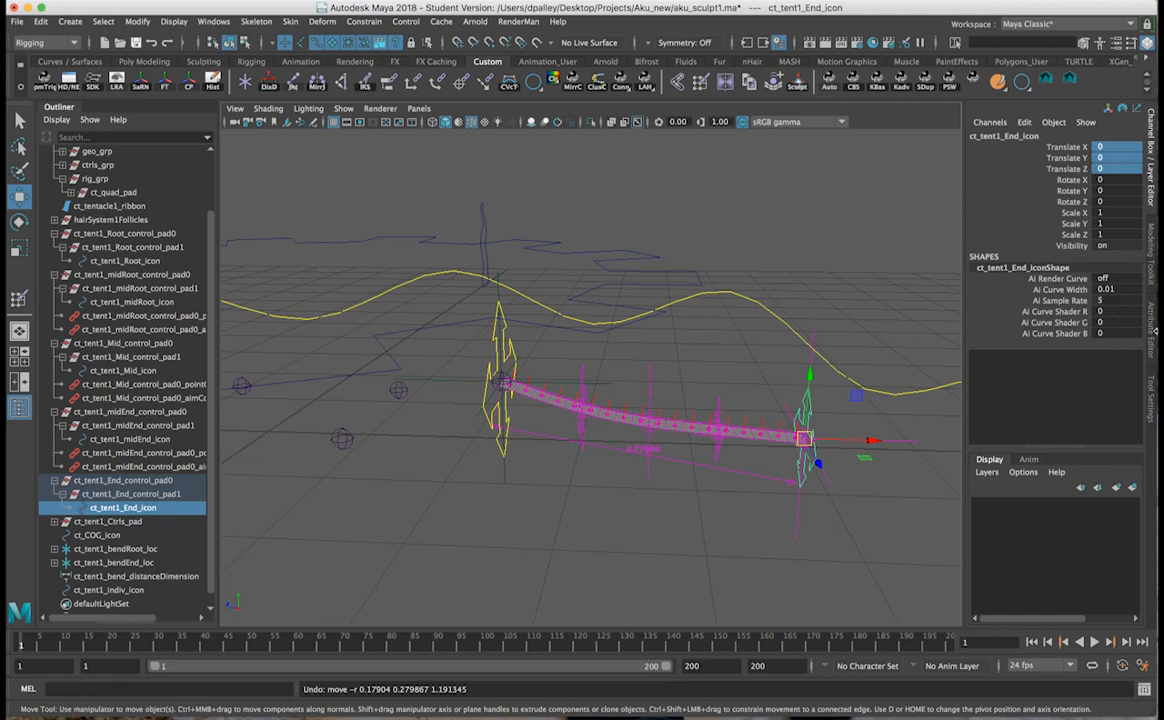
Show the polygon body mesh in the viewport together with the tentacle rig.
left_click(343, 108)
left_click(390, 237)
left_click_drag(590, 385, 610, 378, "alt")
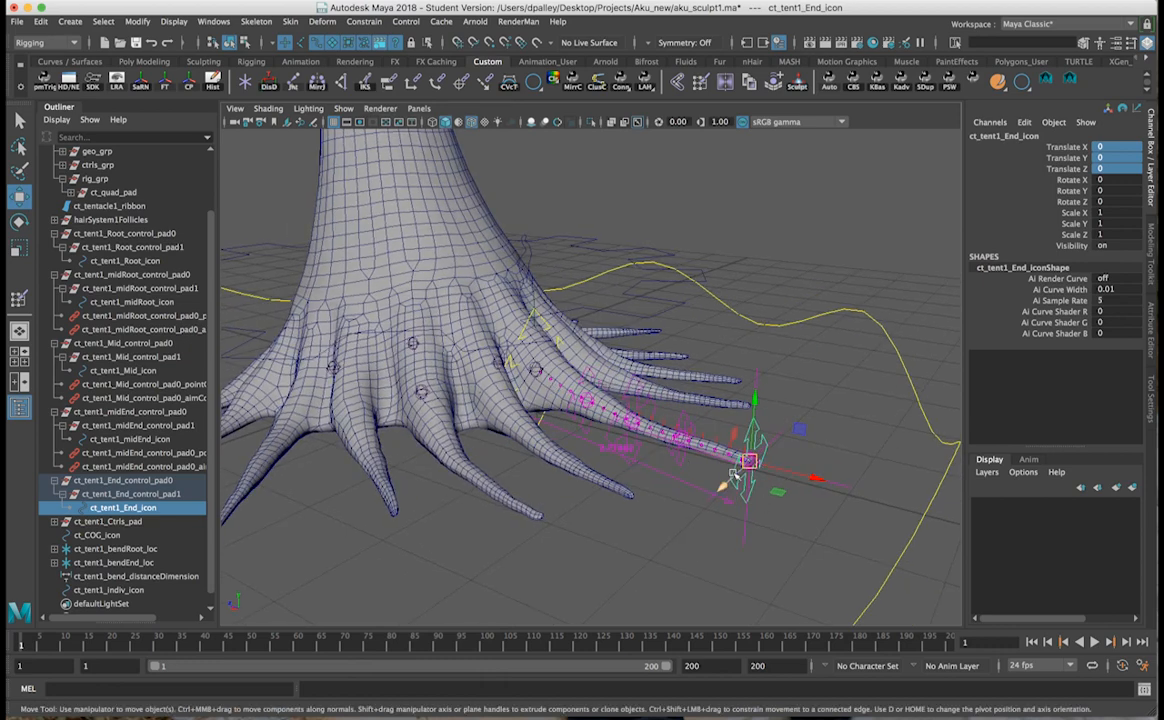
Move the ct_tent1_End_icon control toward the body to Translate X -1.012 and Y 0.066 to test the ribbon's arch against the mesh.
left_click_drag(740, 468, 682, 429, "alt")
key("super+z")
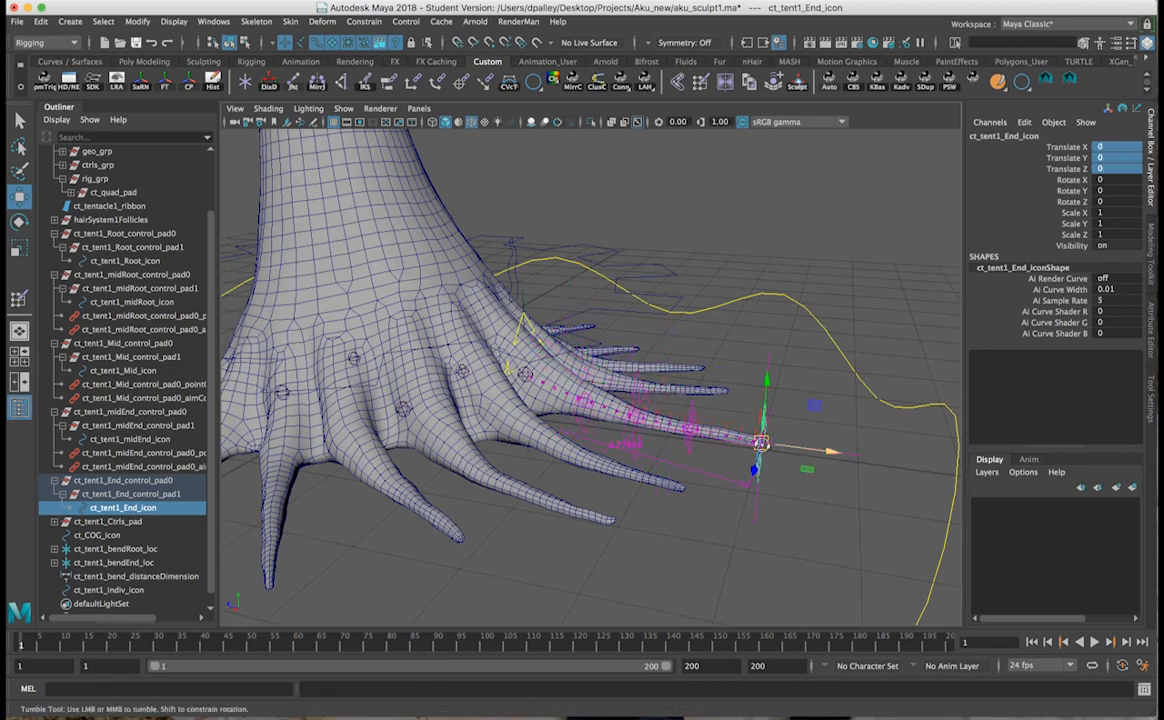
left_click_drag(788, 450, 816, 448, "alt")
right_click_drag(816, 448, 826, 446, "alt")
left_click_drag(770, 424, 678, 420)
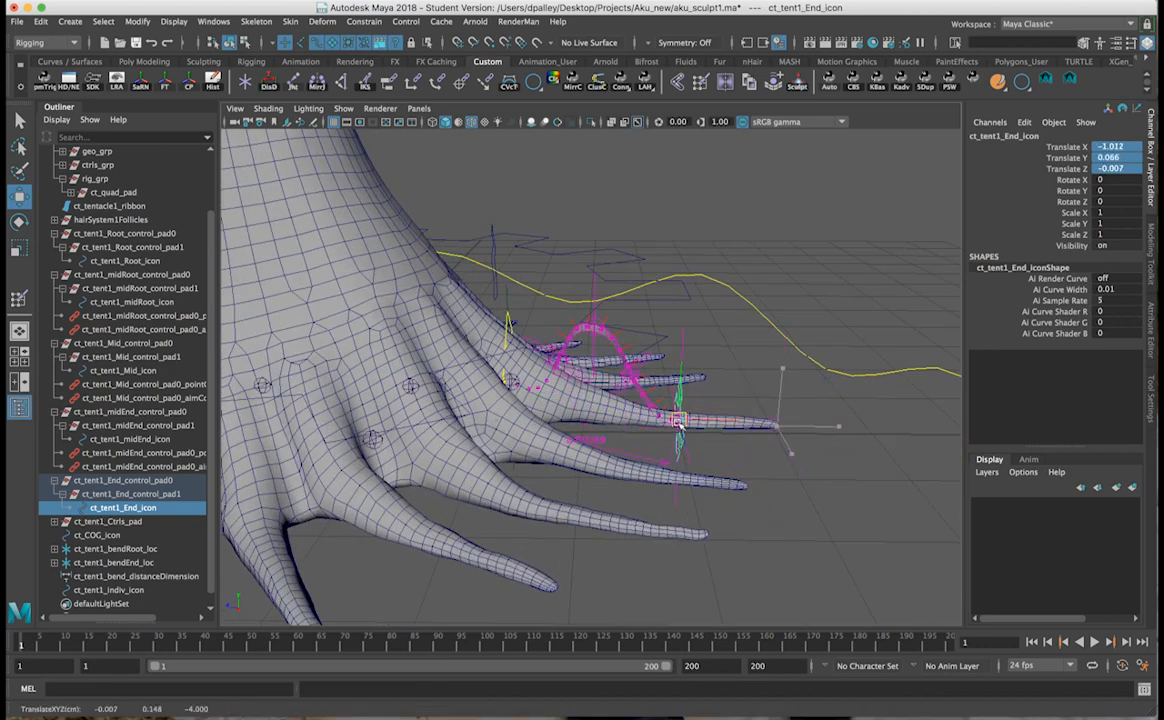
mouse_move(652, 378)
left_mouse_down("alt")
mouse_move(635, 420)
mouse_move(622, 383)
mouse_move(655, 428)
mouse_move(712, 427)
mouse_move(643, 395)
left_mouse_up("alt")
Slide the Tentacle Bend attribute of ct_tent1_indiv_icon down and back to 10, and undo the bend and end control changes.
left_click(520, 250)
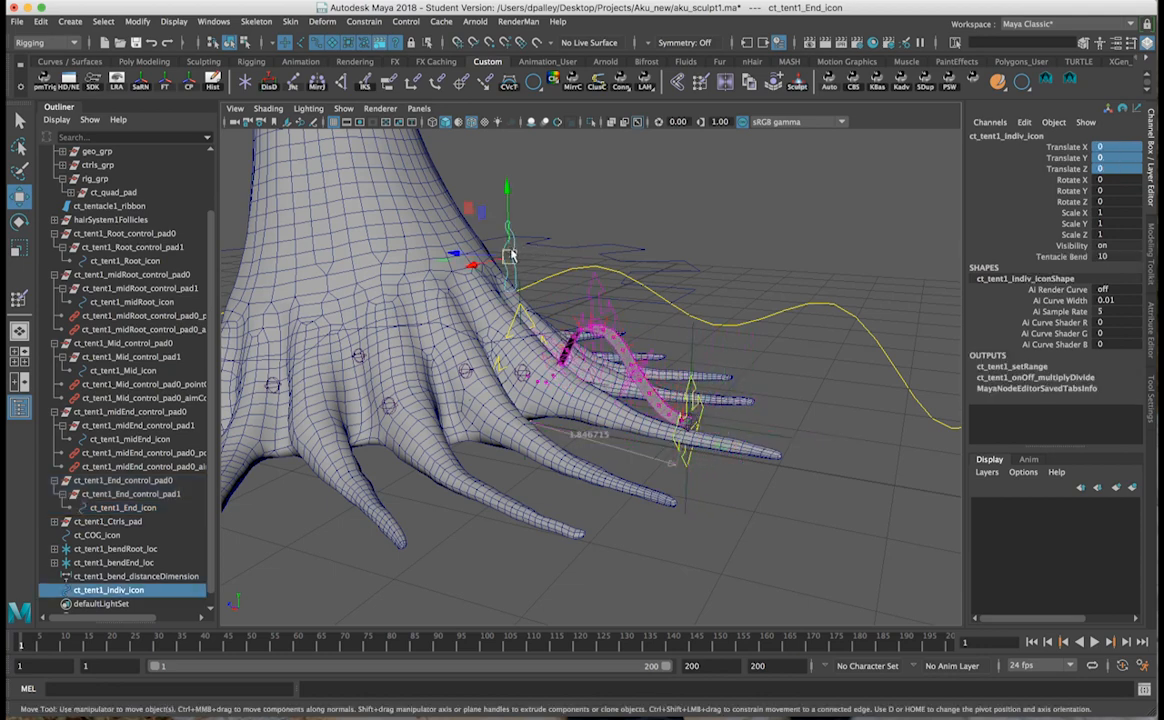
left_click(1078, 257)
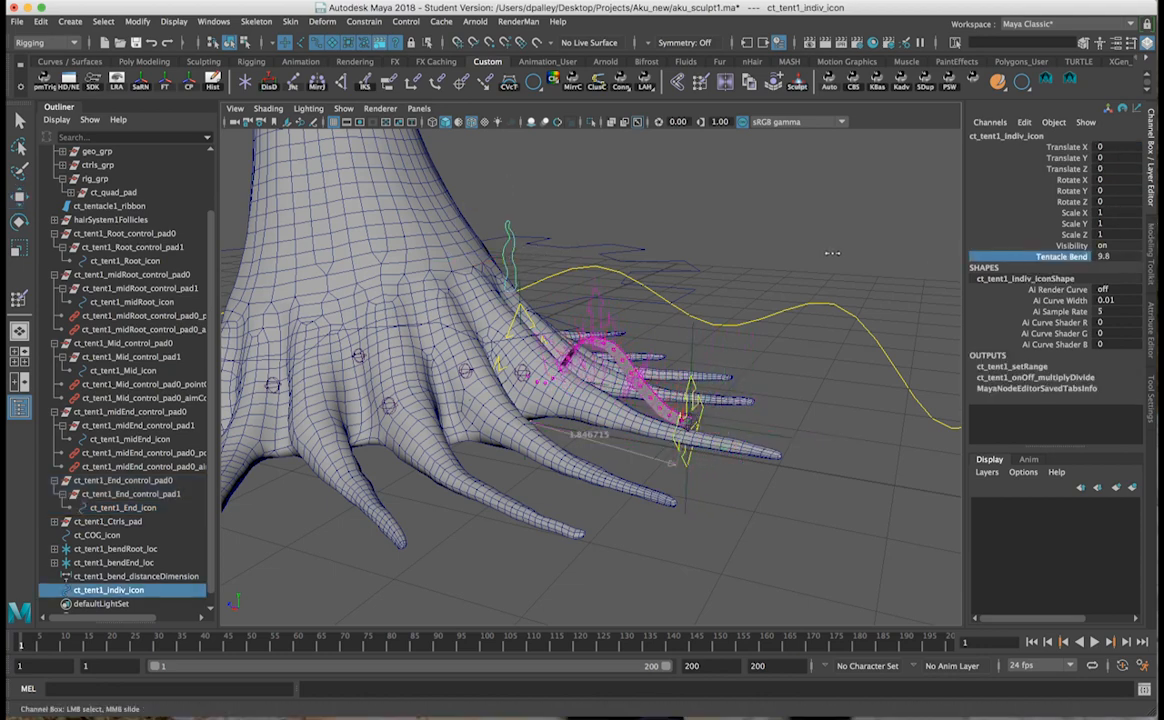
middle_click_drag(747, 259, 948, 258)
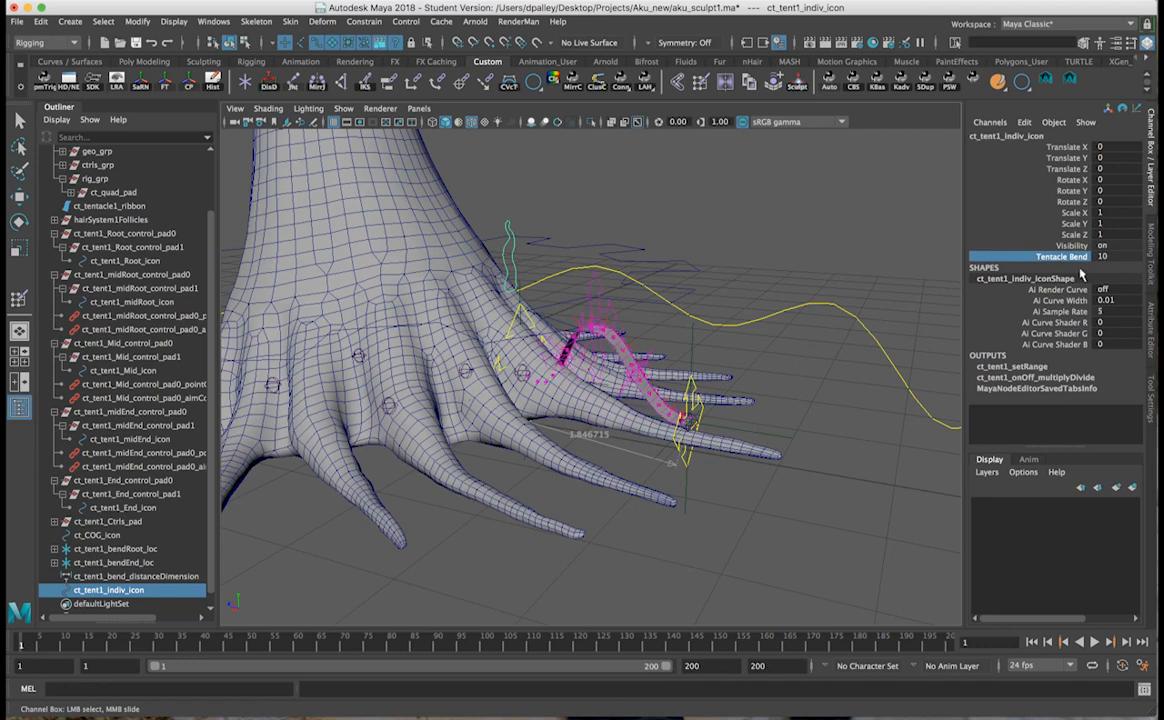
key("ctrl+z")
key("ctrl+z")
key("ctrl+z")
key("ctrl+z")
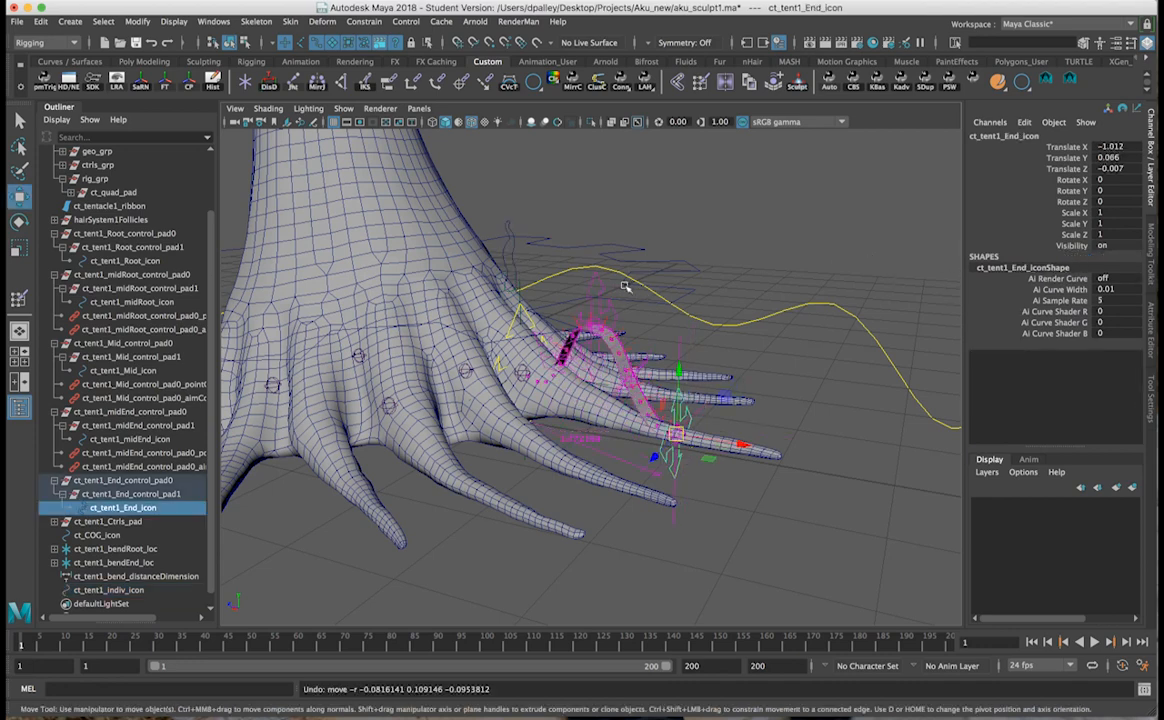
Examine how the ribbon and its controls sit along the mesh tentacle, including the ct_tent1_indiv_icon control.
left_click(857, 356)
left_click_drag(857, 356, 824, 381, "alt")
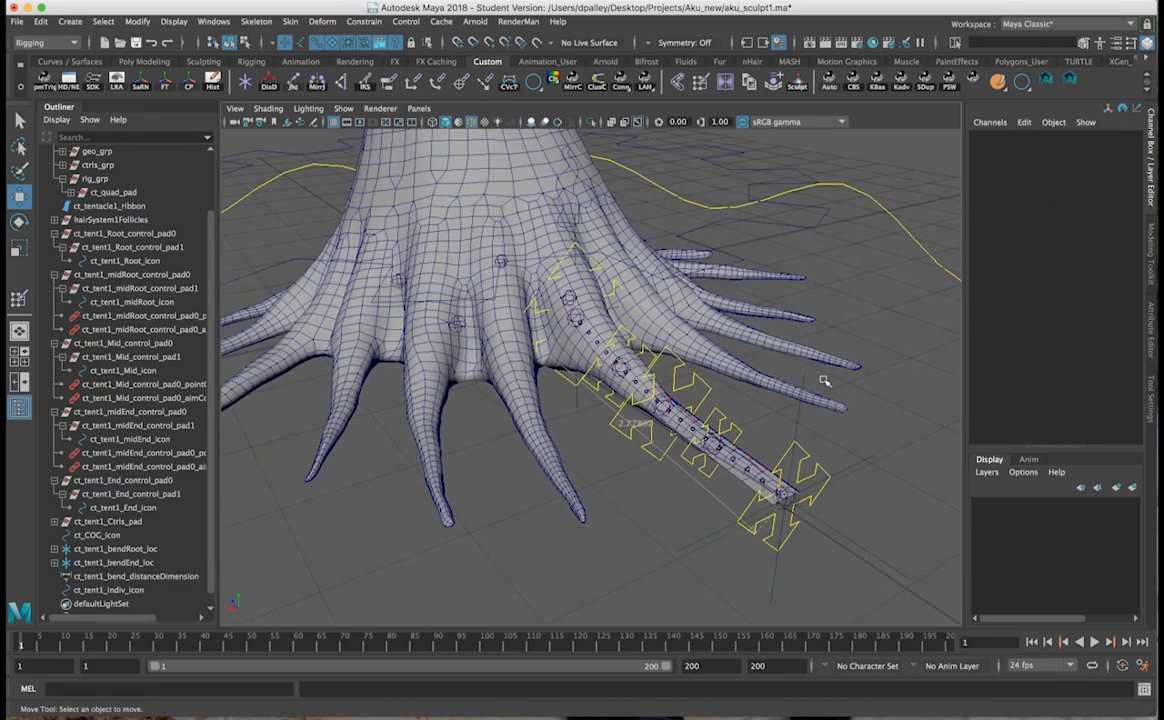
left_click_drag(736, 414, 751, 401, "alt")
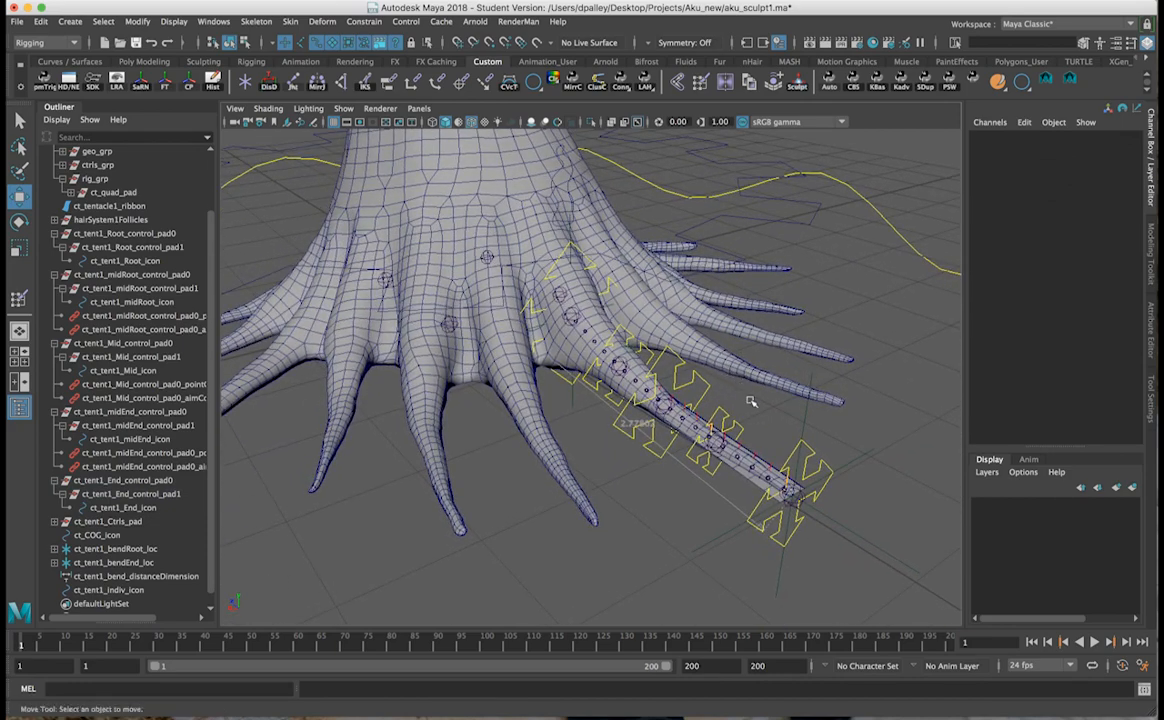
scroll(749, 400, "up", 2)
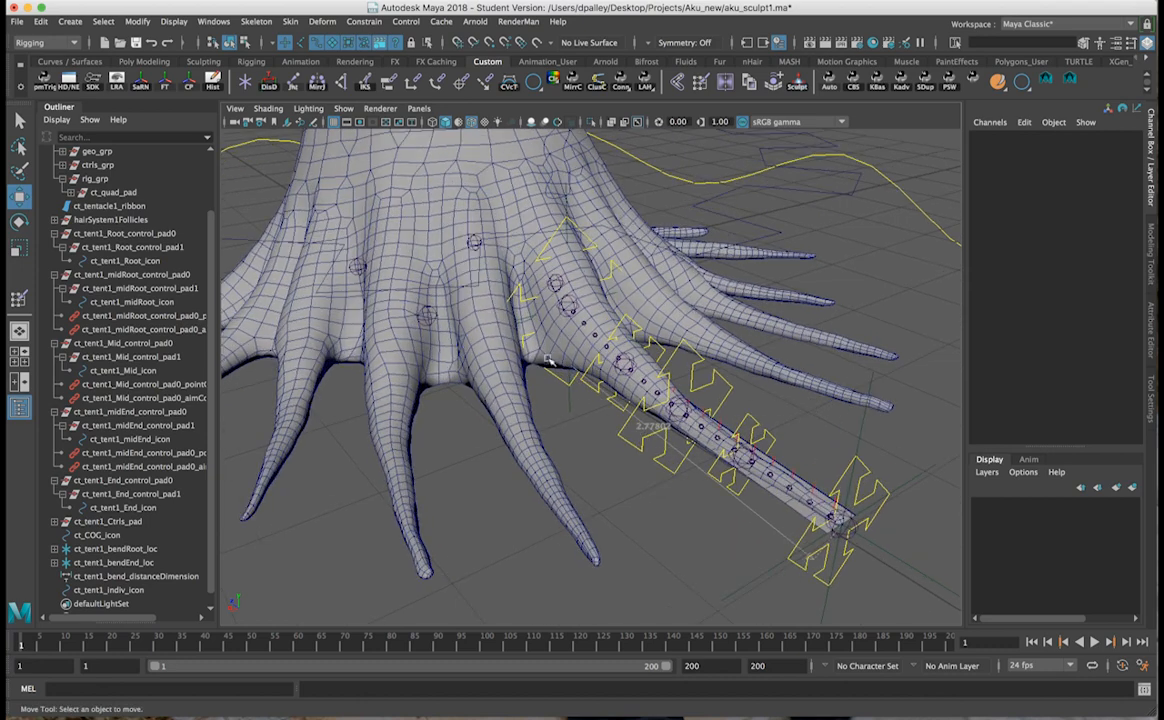
left_click_drag(738, 417, 591, 547, "alt")
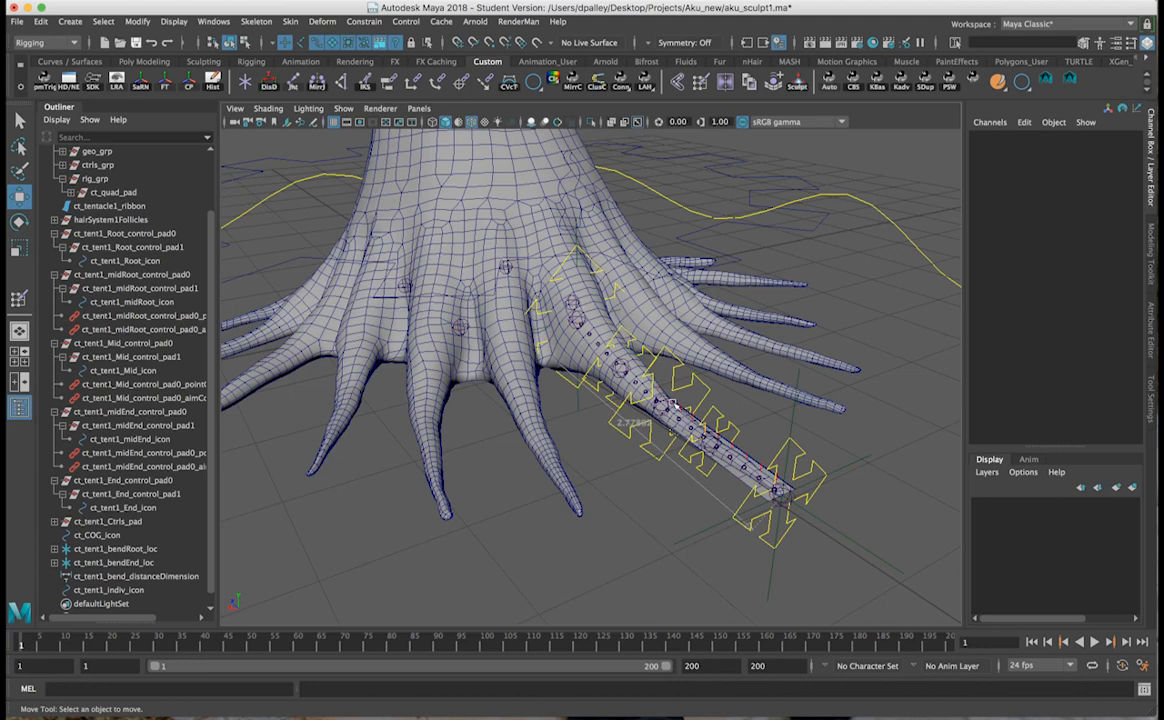
mouse_move(666, 416)
left_mouse_down("alt")
mouse_move(600, 383)
mouse_move(646, 425)
left_mouse_up("alt")
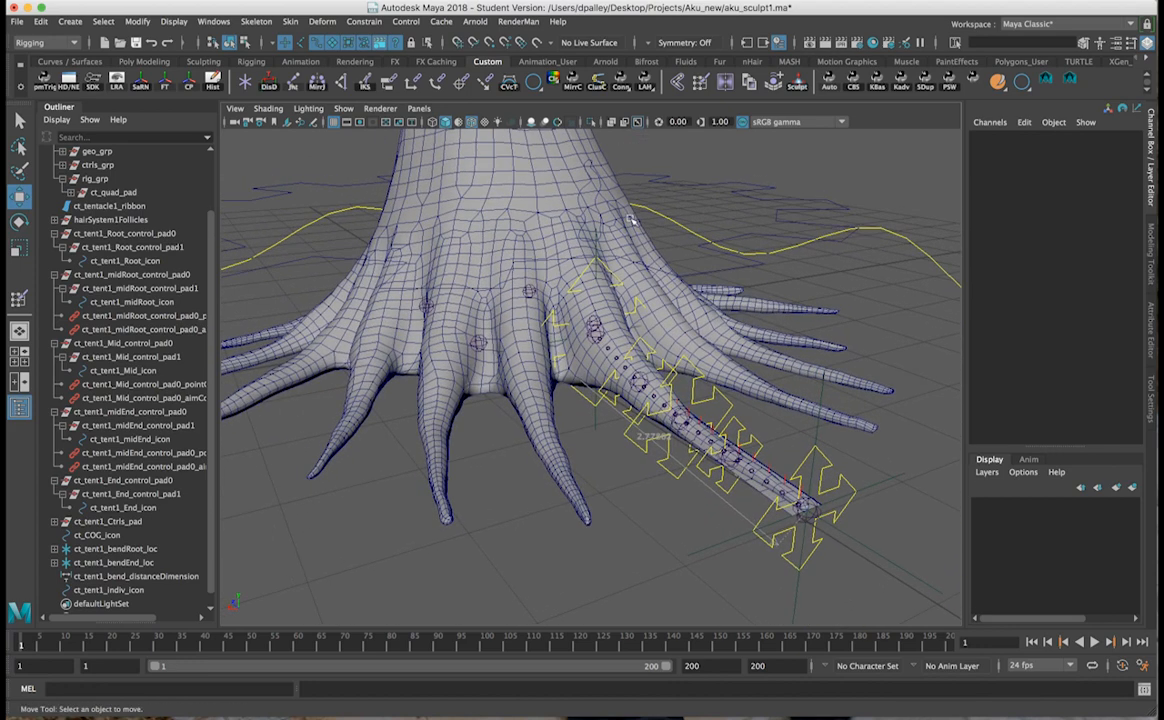
left_click(597, 200)
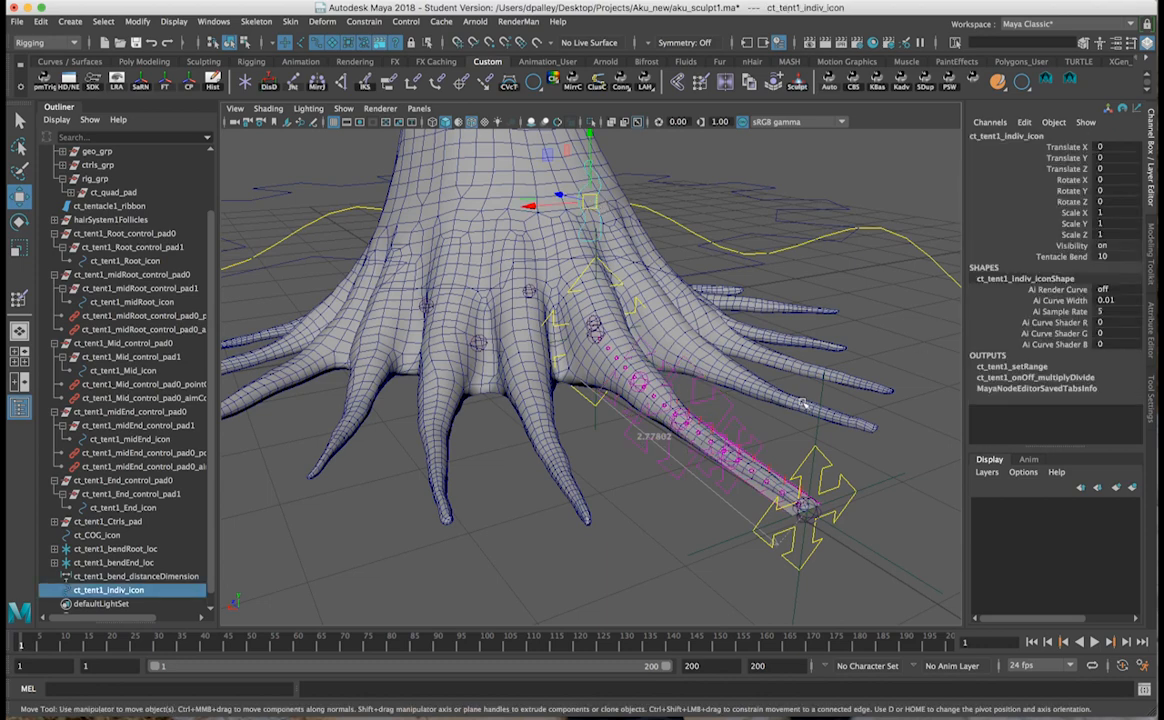
left_click(673, 571)
left_click_drag(673, 571, 601, 562, "alt")
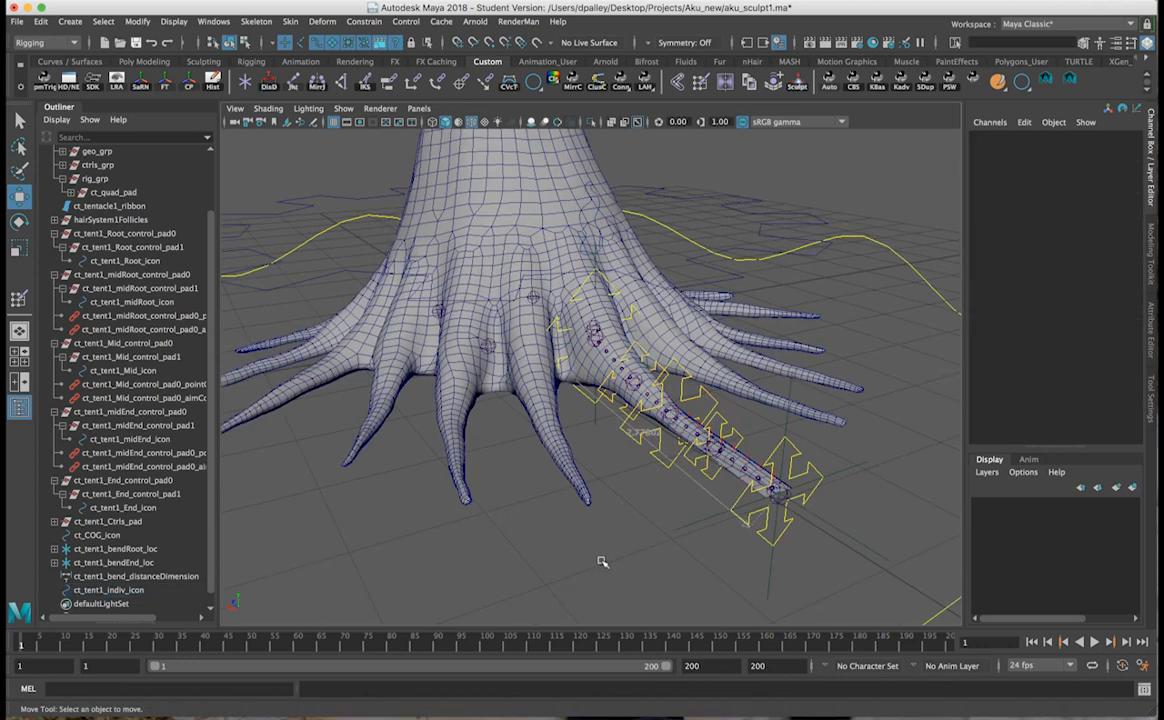